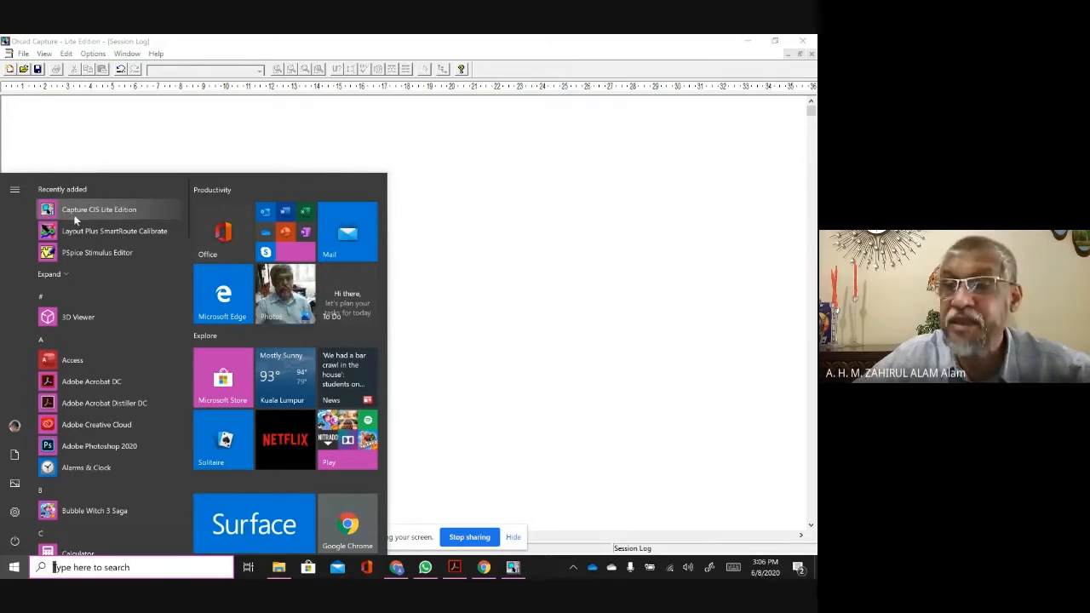
Step: Restore the maximized Session Log to a floating window and move it lower in the workspace
left_click(607, 183)
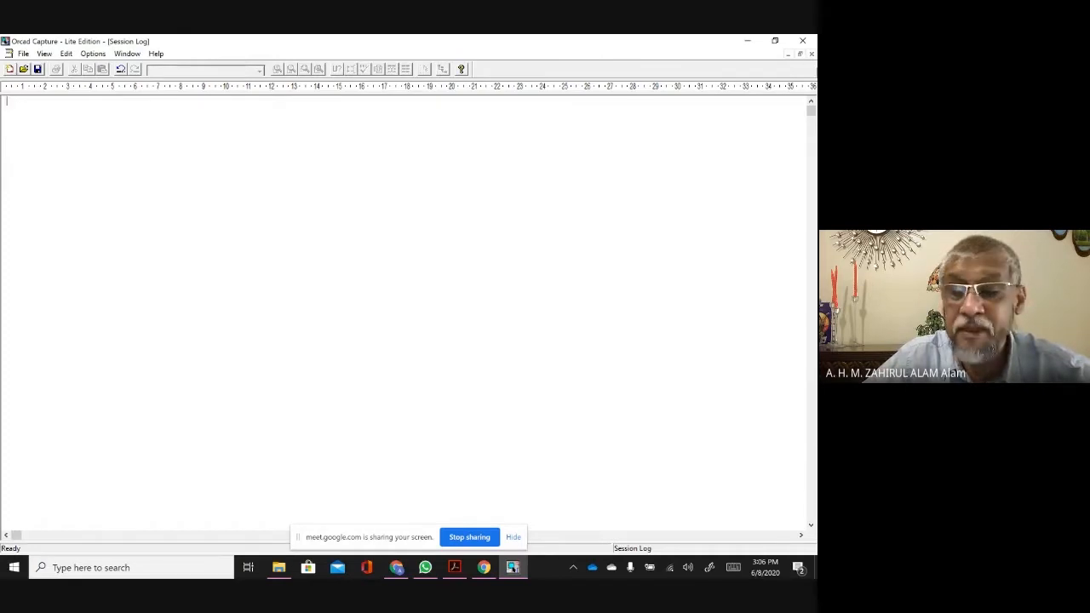
left_click(800, 54)
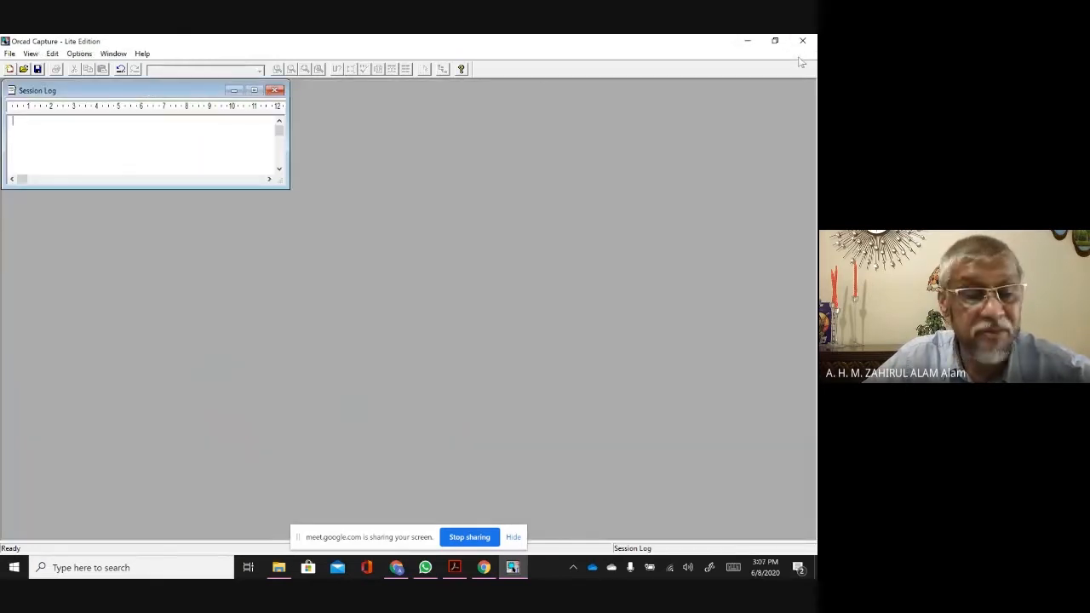
left_click_drag(114, 94, 136, 207)
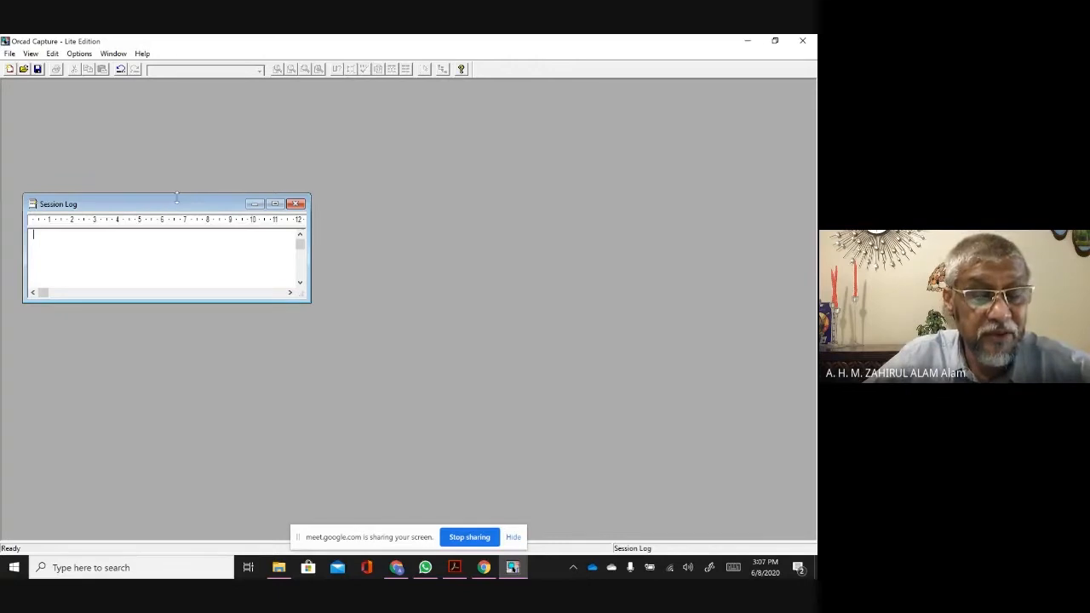
left_click_drag(178, 204, 170, 174)
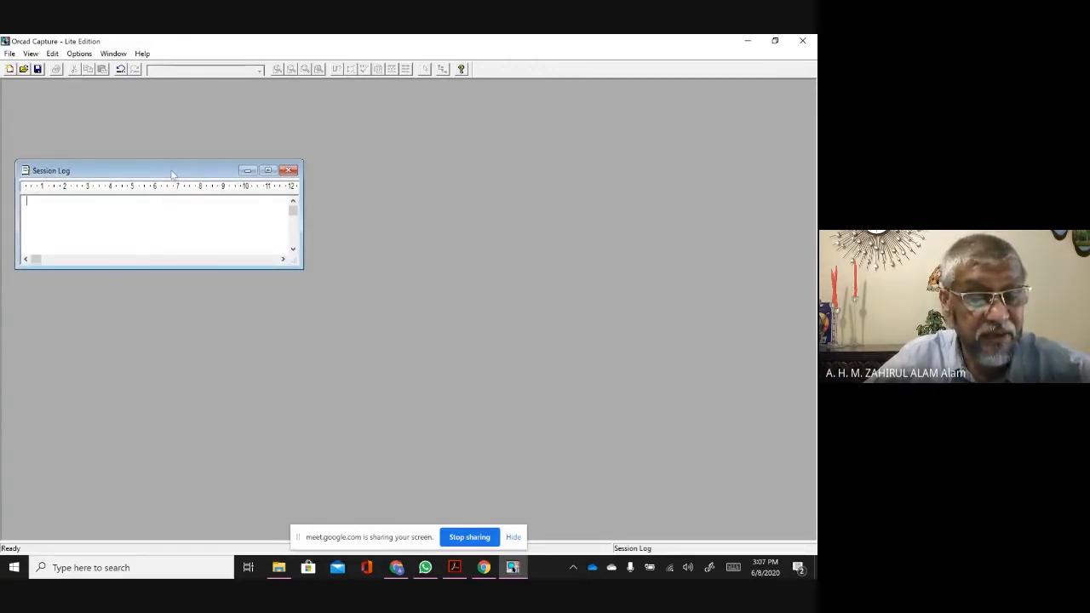
Step: Start a new project and set its type to Analog or Mixed A/D
left_click(9, 53)
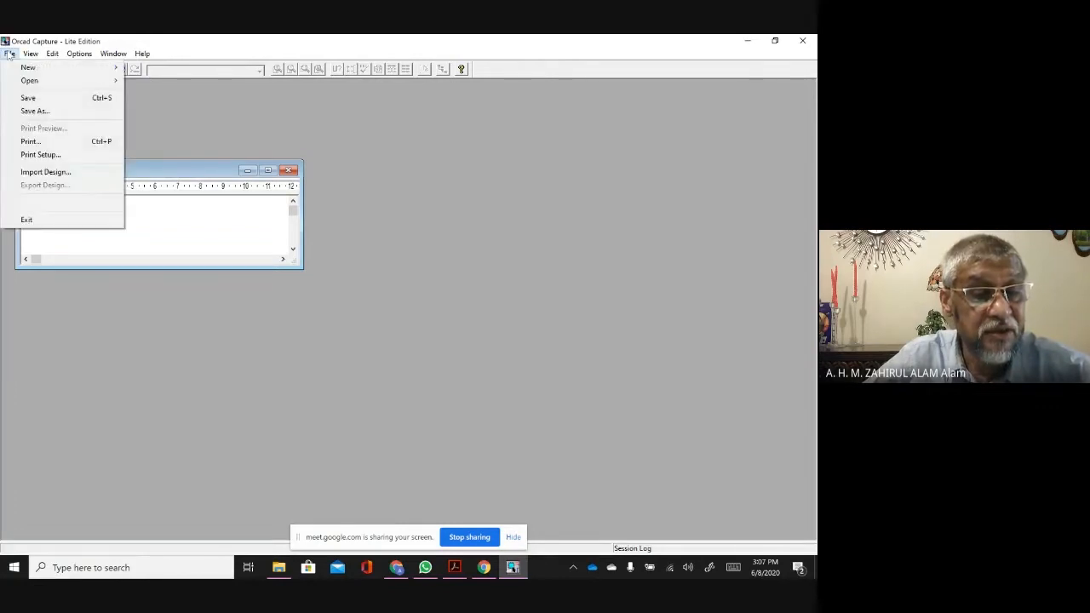
mouse_move(31, 68)
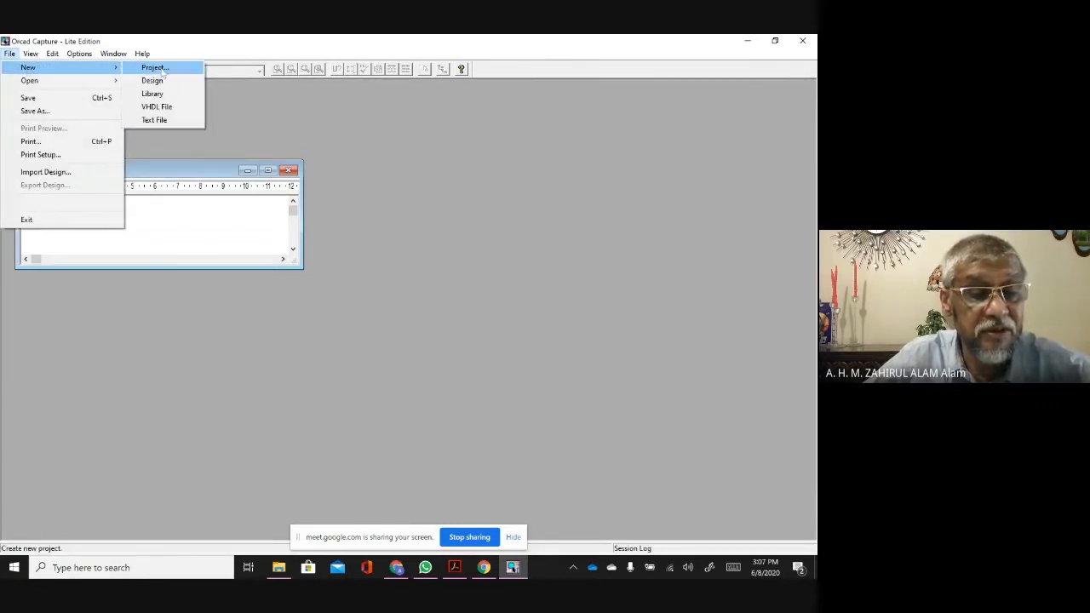
left_click(155, 68)
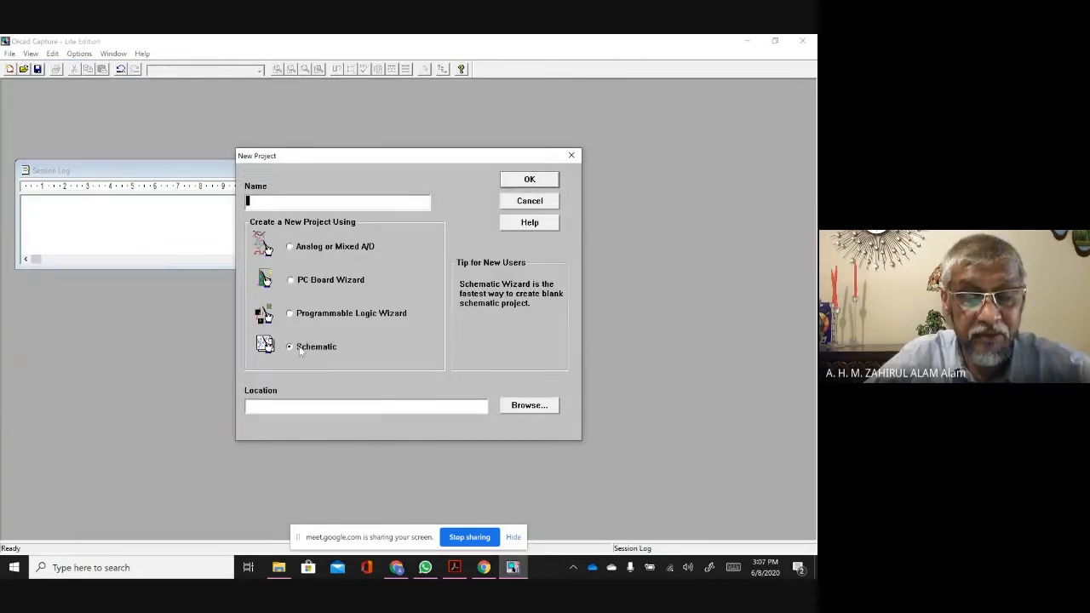
left_click(290, 247)
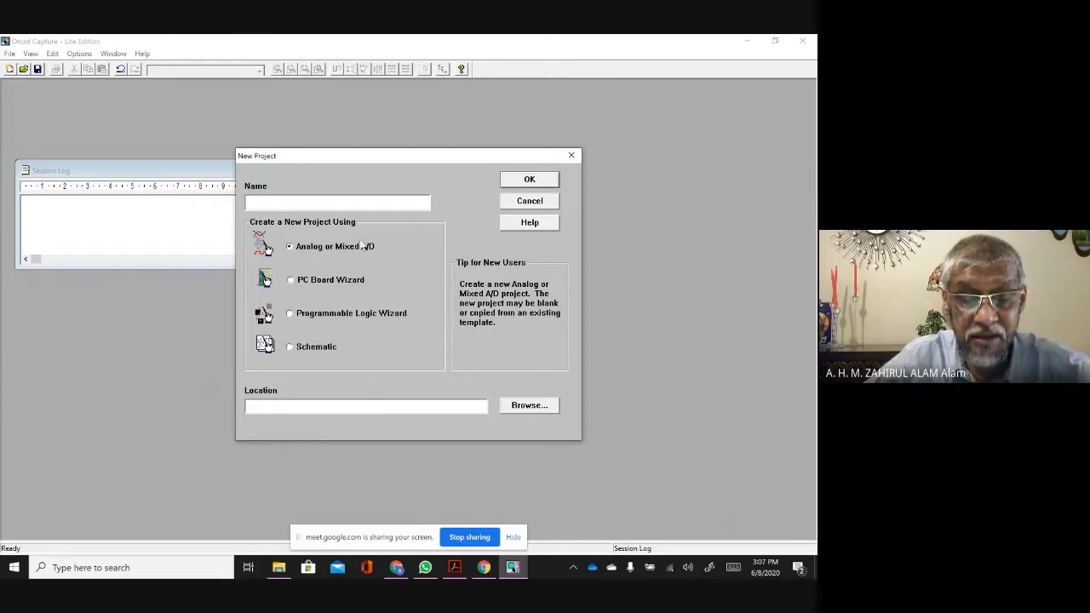
Step: Browse for the project location on drive d: and create a directory named E7301 there
left_click(529, 405)
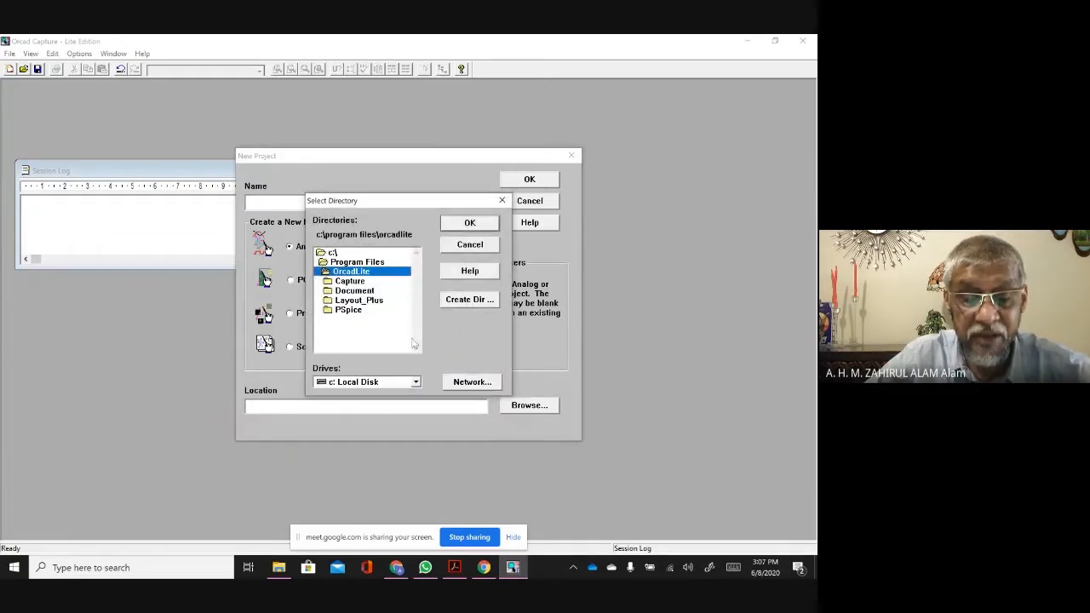
left_click(416, 383)
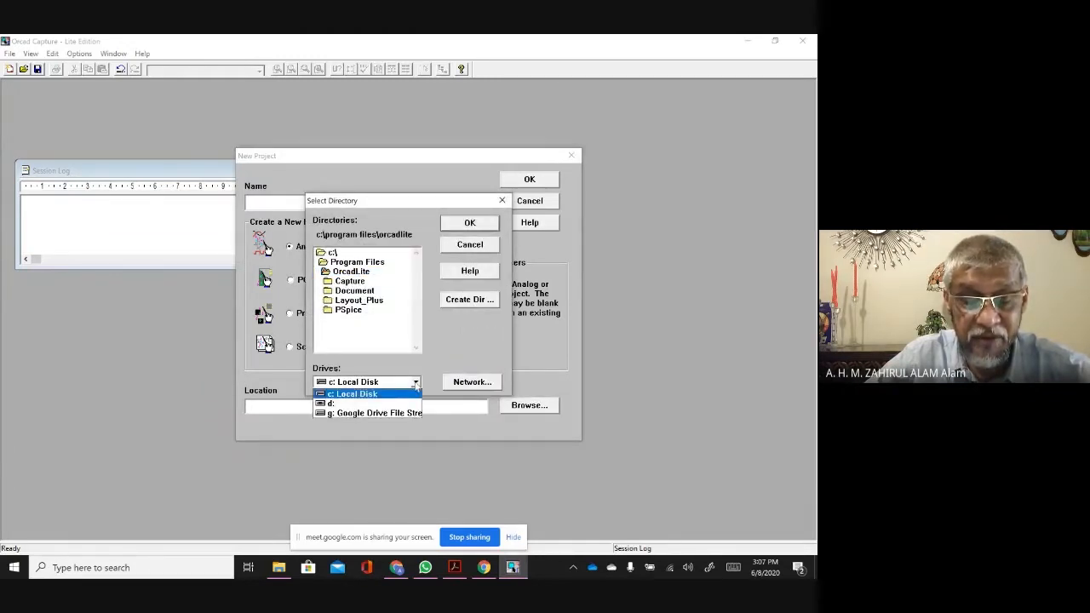
left_click(360, 404)
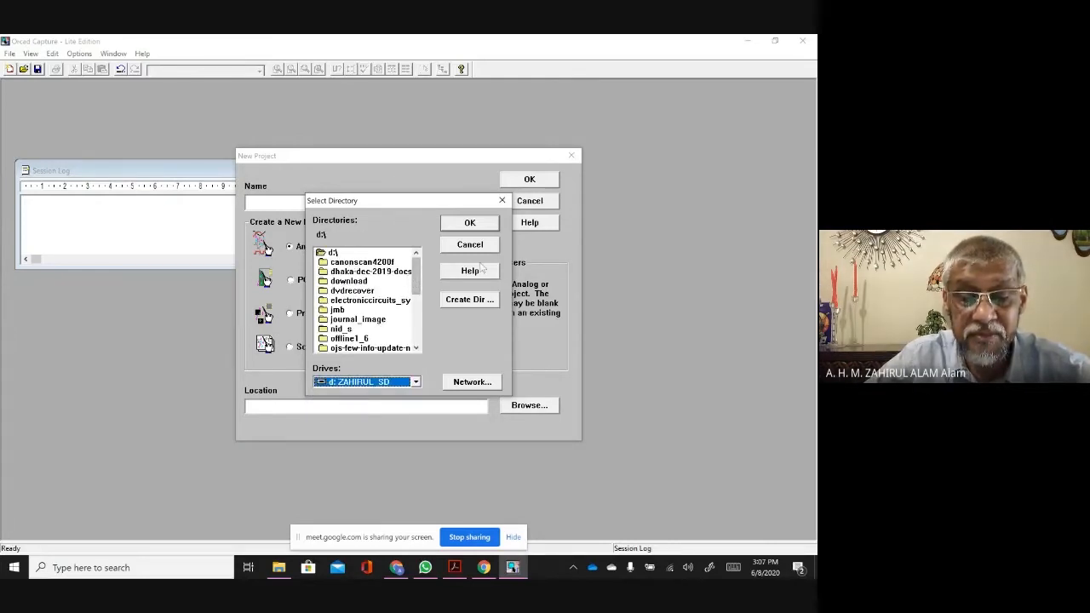
left_click(473, 302)
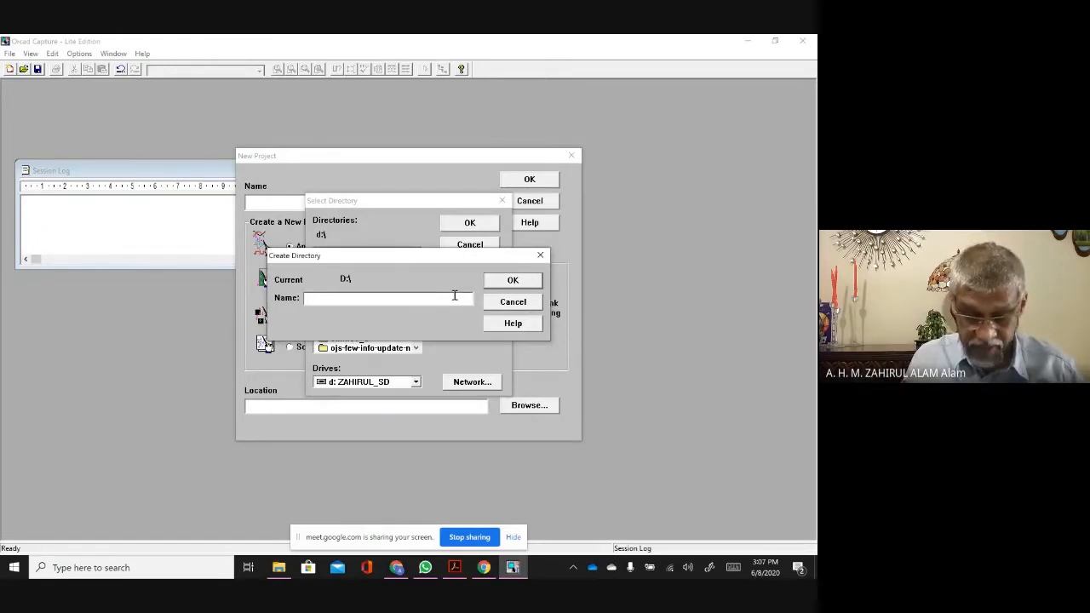
type("P")
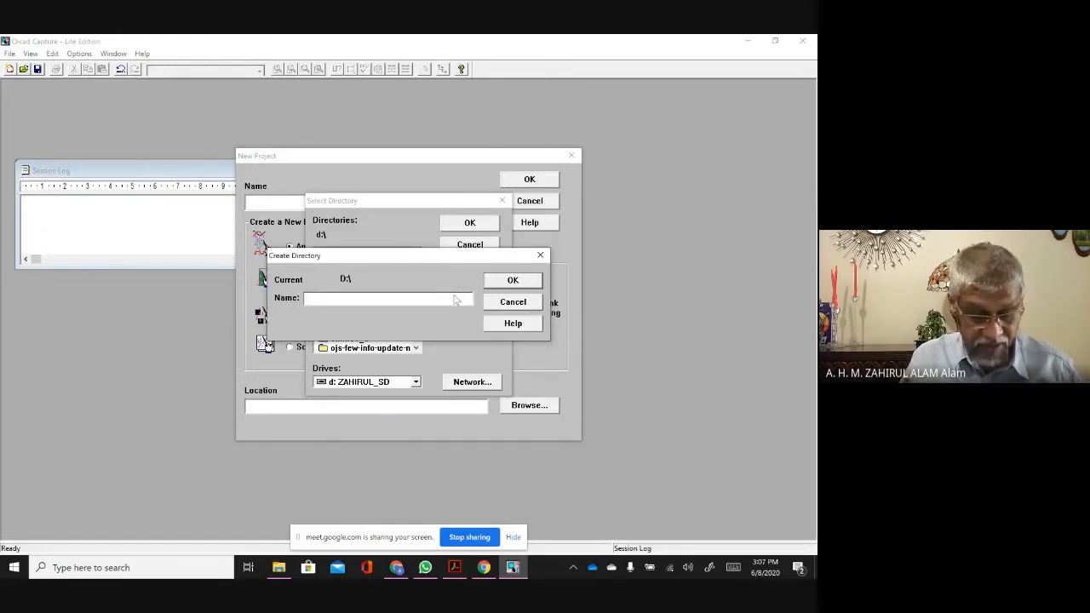
type("/")
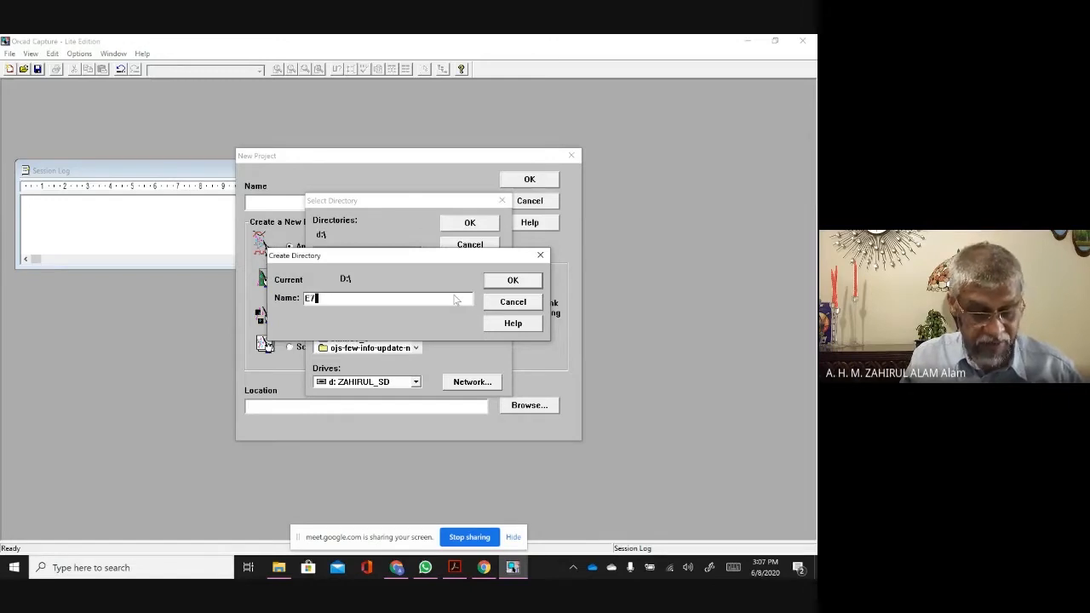
type("301")
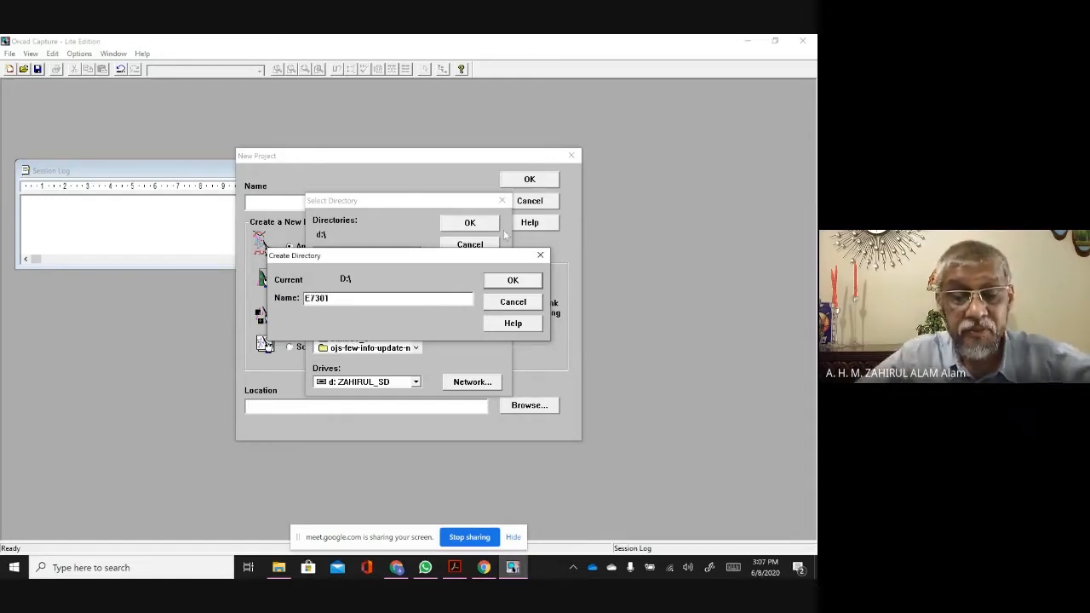
left_click(511, 280)
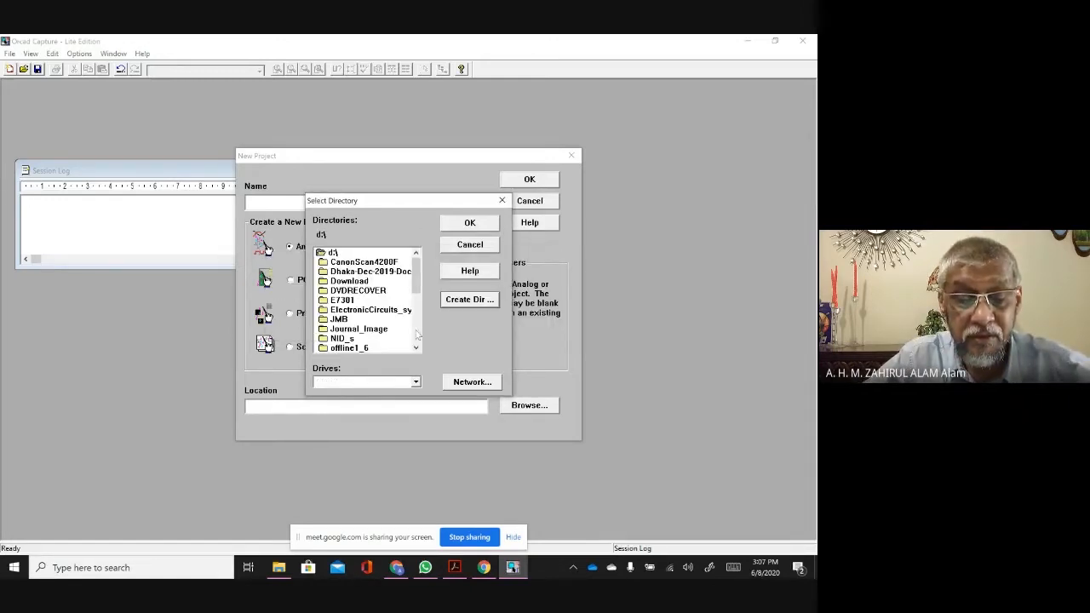
Step: Open the E7301 directory and create a subdirectory named Ex-1 inside it
mouse_move(416, 280)
left_mouse_down()
mouse_move(430, 335)
mouse_move(430, 266)
left_mouse_up()
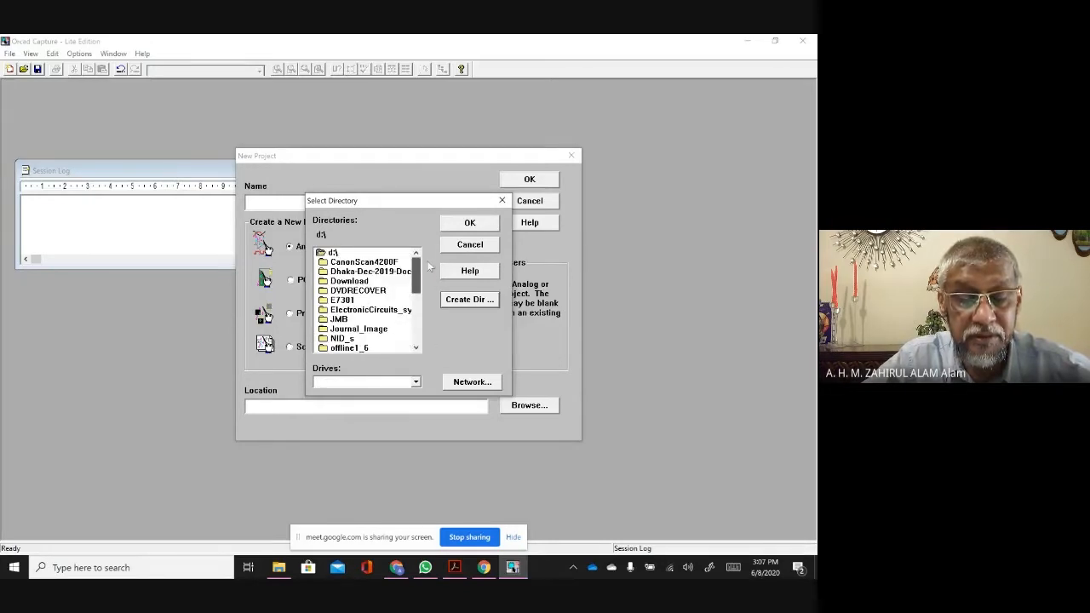
double_click(377, 299)
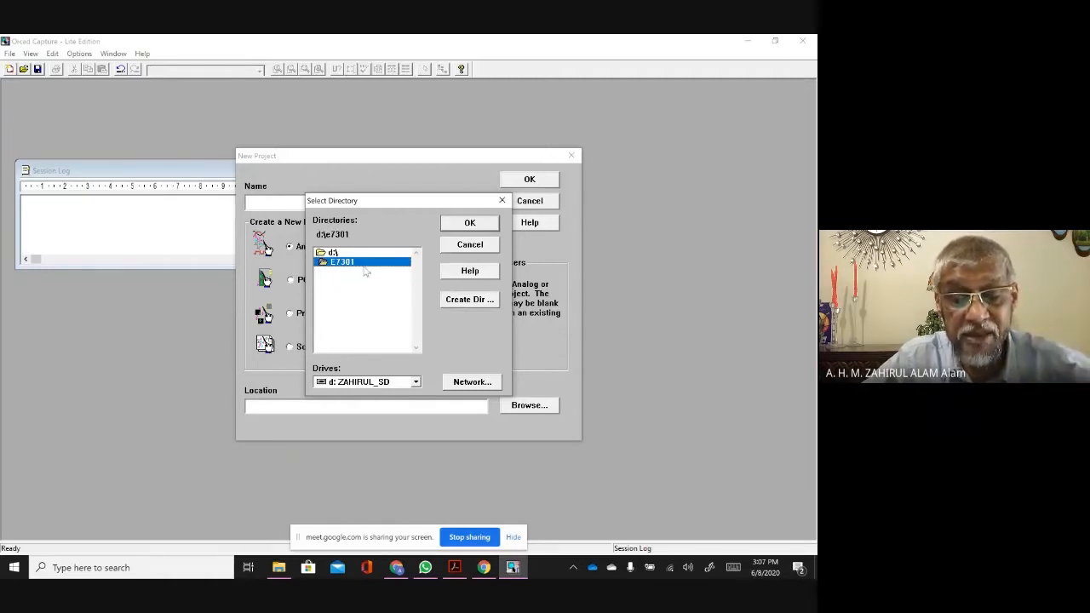
left_click(476, 301)
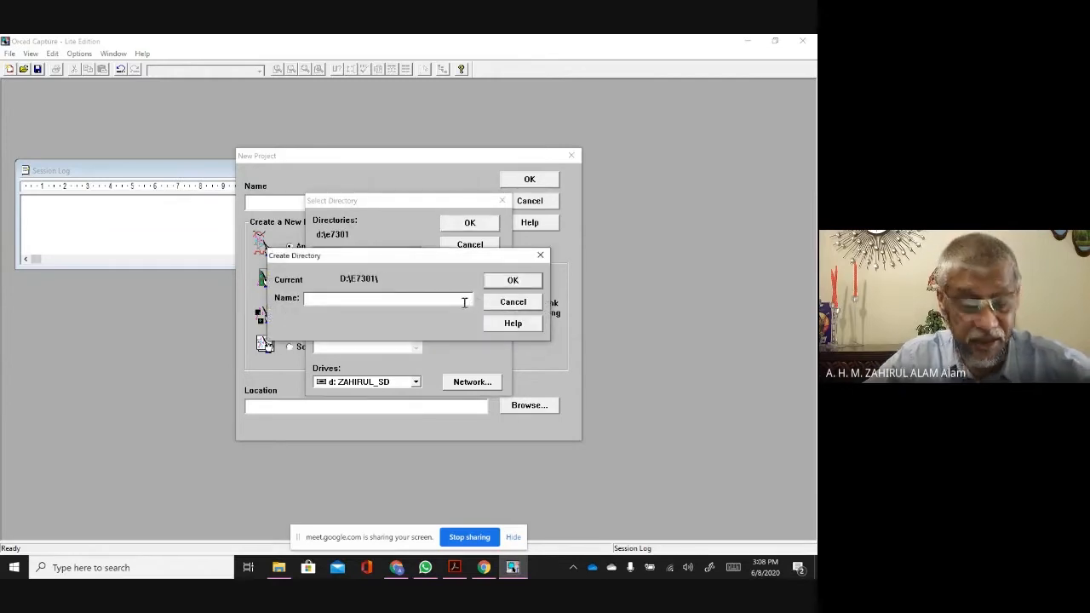
type("Ex")
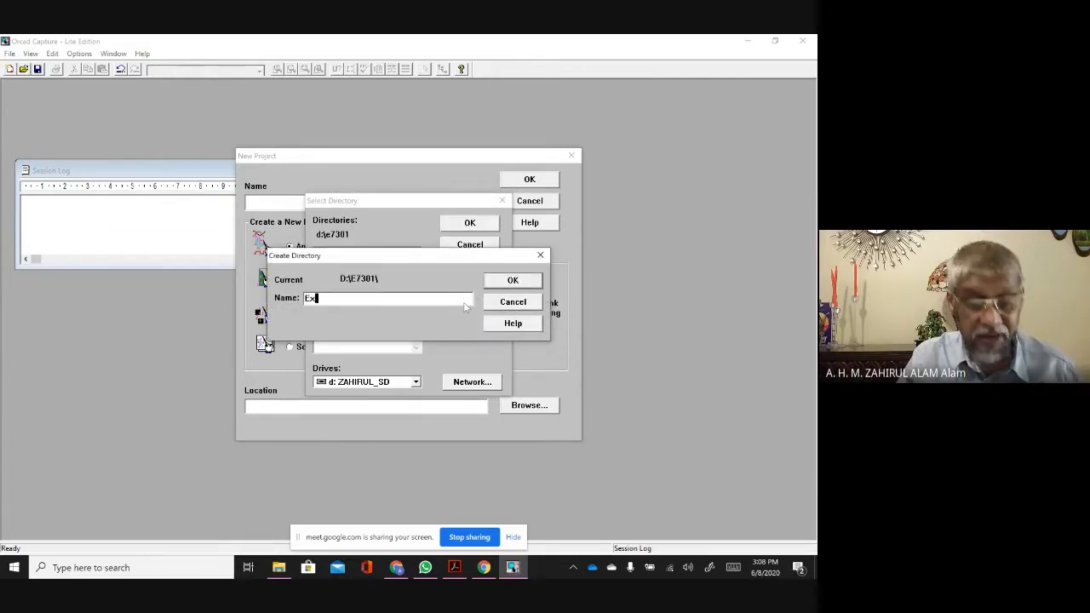
type("-1")
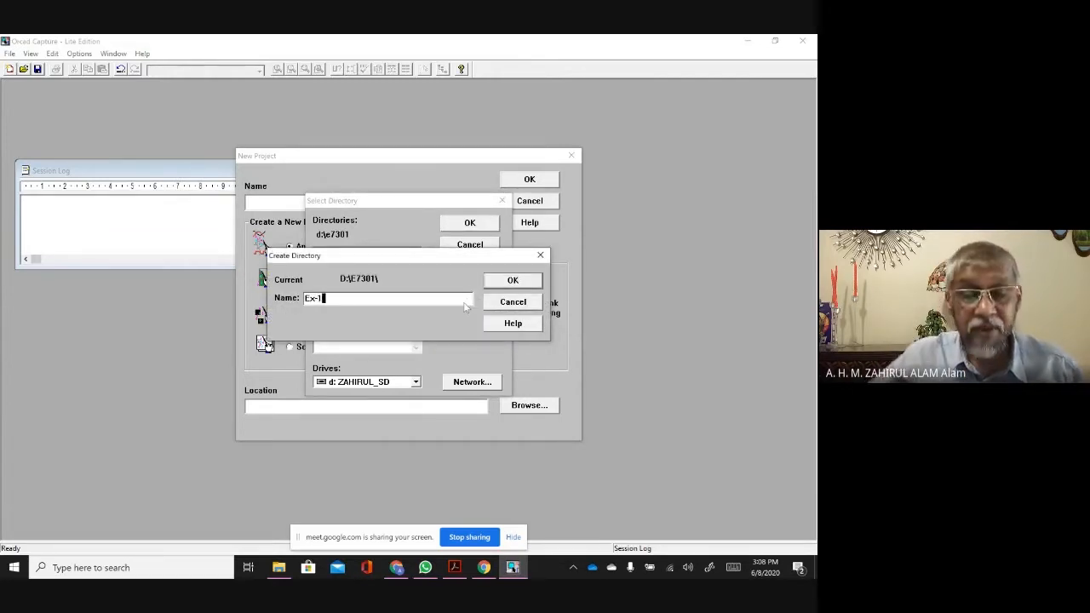
left_click(513, 280)
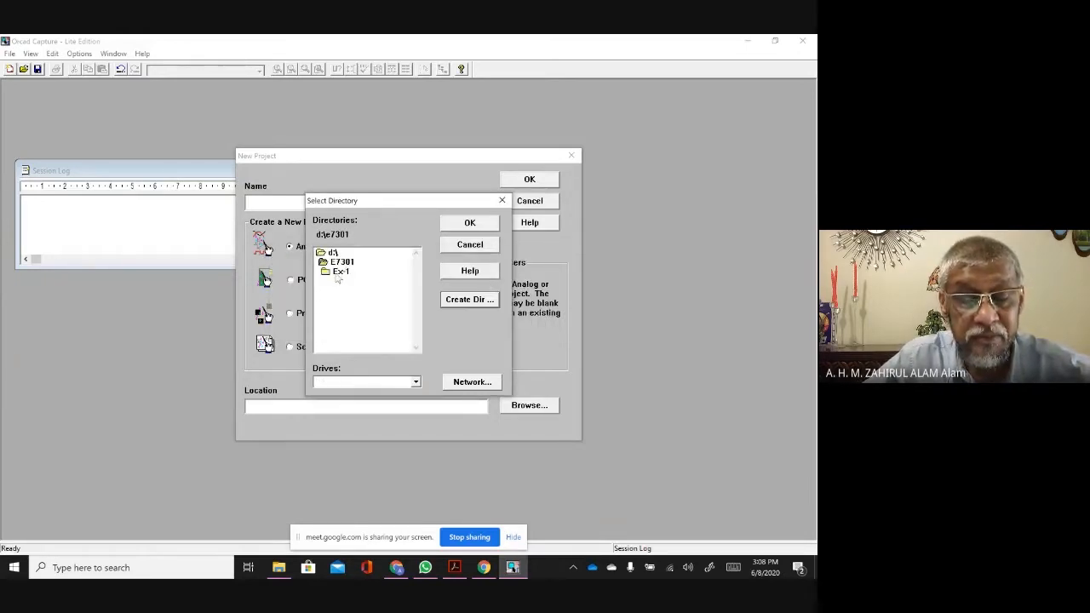
Step: Set the project location to the D:\E7301\Ex-1 directory and highlight the resulting path
double_click(338, 274)
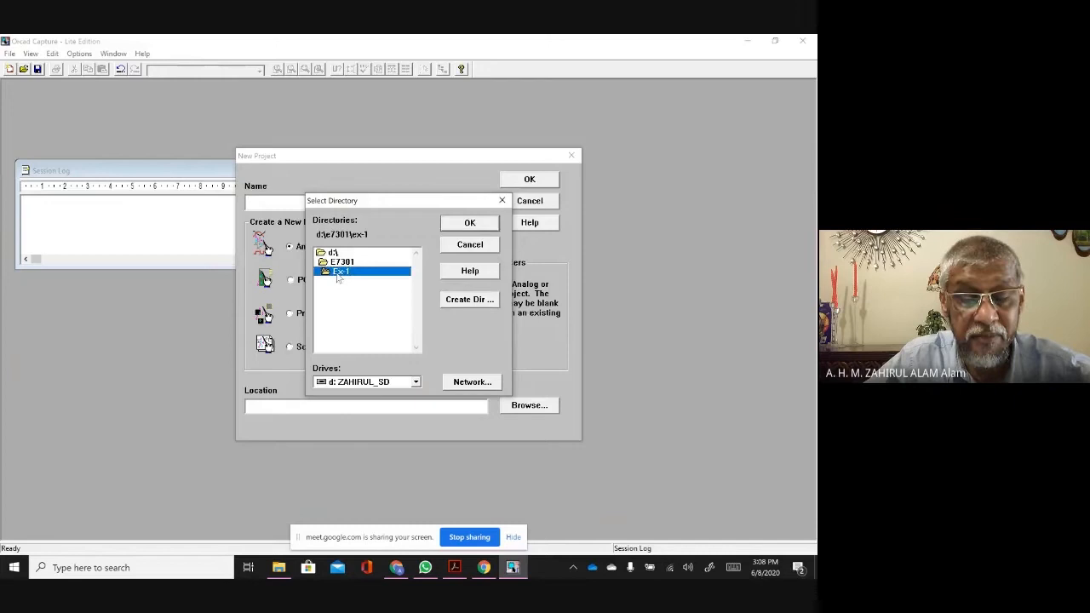
left_click(470, 223)
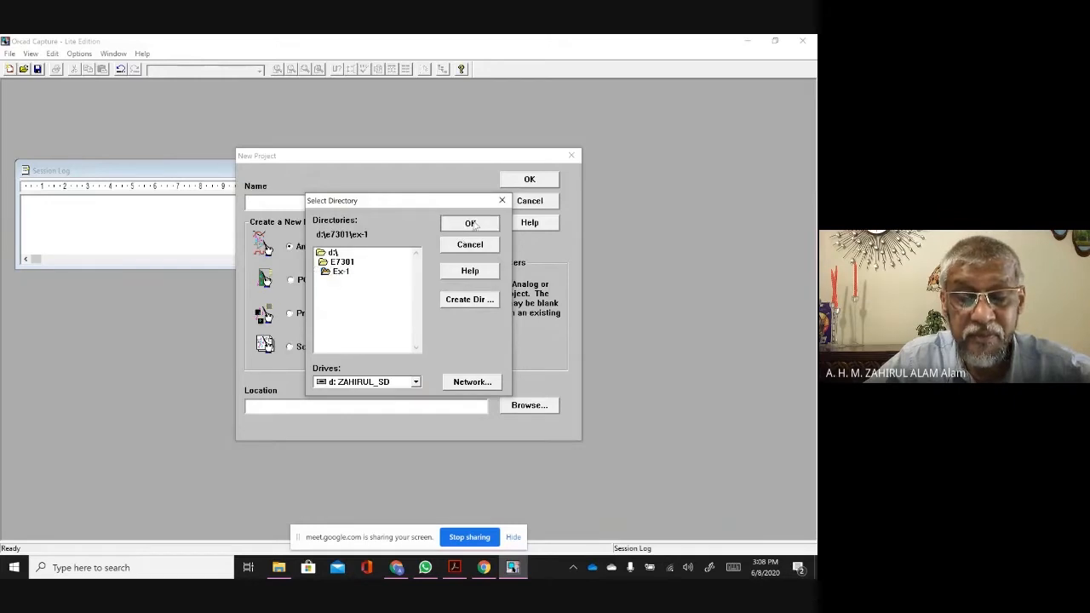
left_click_drag(318, 410, 226, 397)
left_click(314, 407)
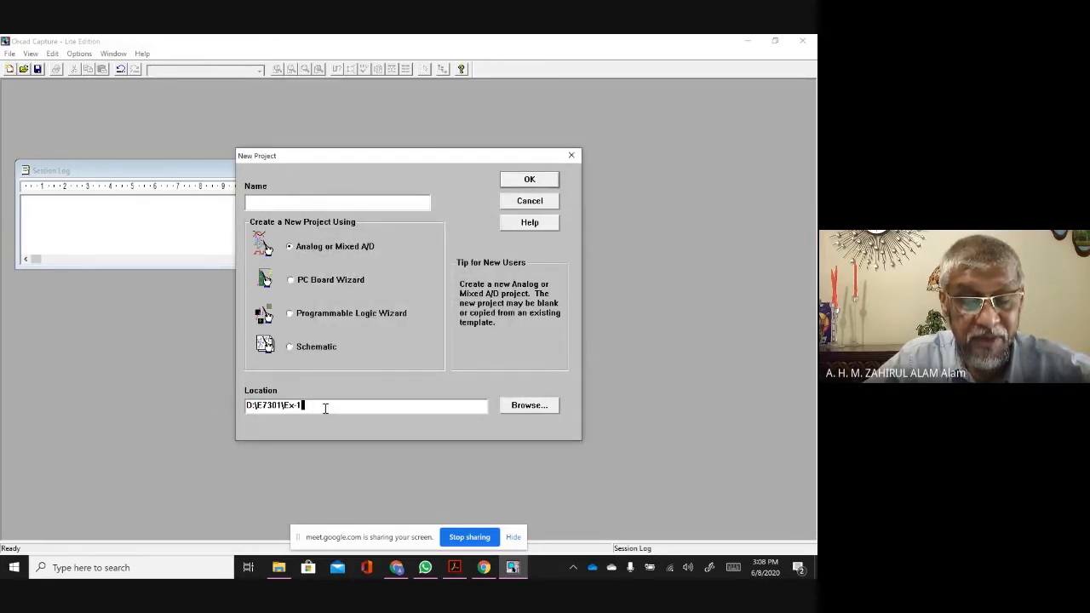
left_click_drag(325, 409, 217, 412)
left_click(323, 404)
left_click_drag(318, 404, 234, 406)
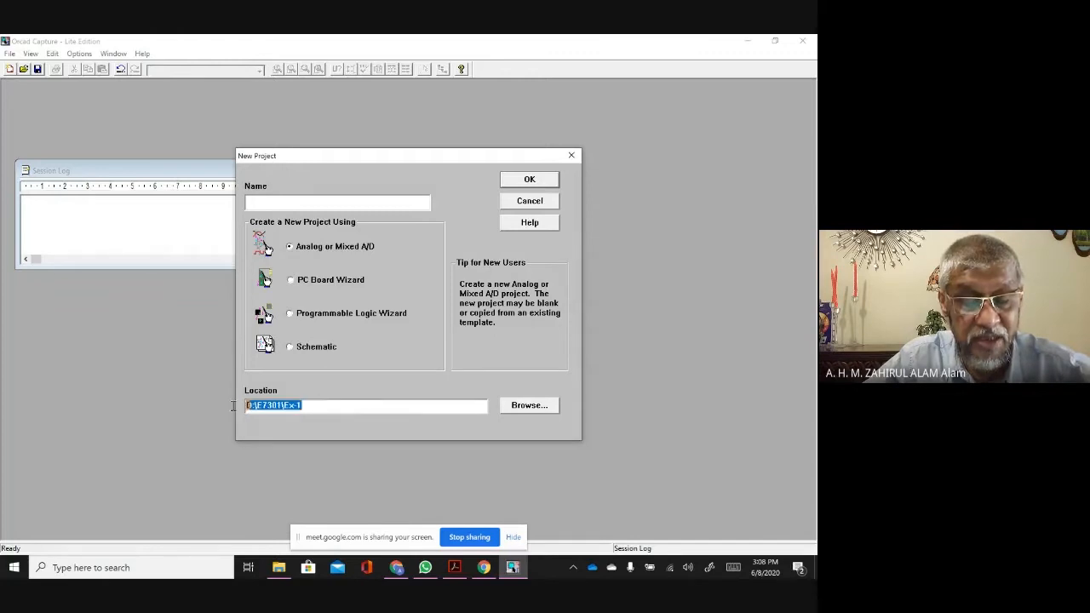
Step: Name the new project ex1 and accept the project settings
left_click(276, 204)
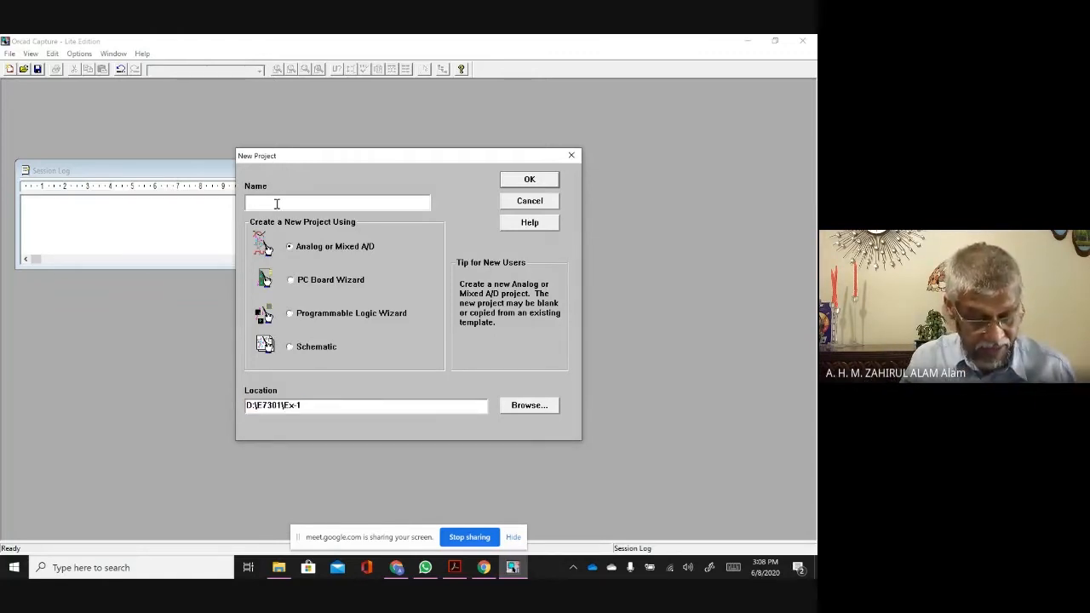
type("t")
key("BackSpace")
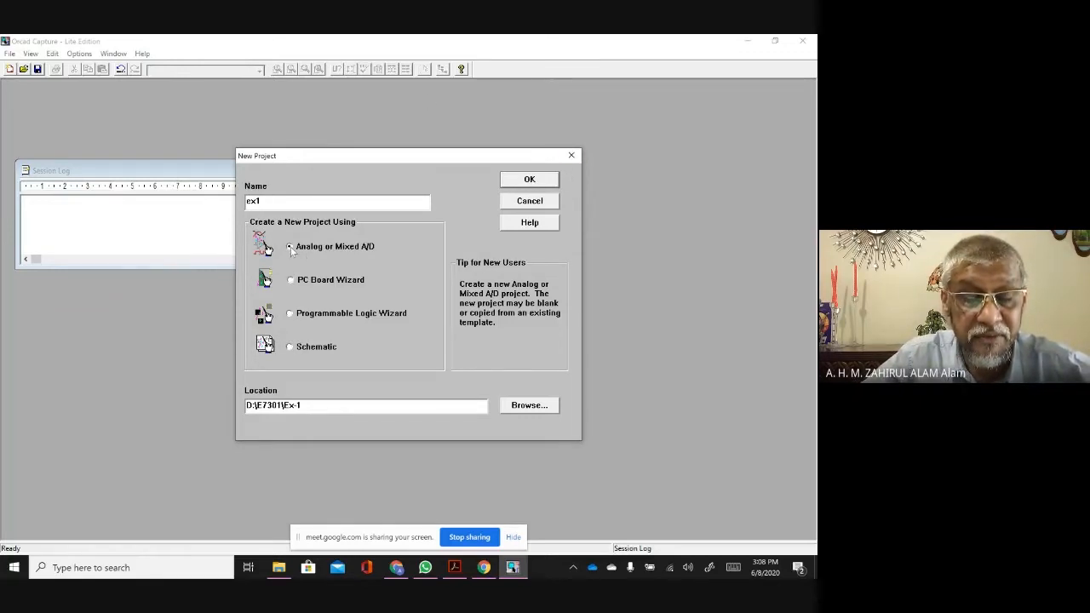
left_click(529, 181)
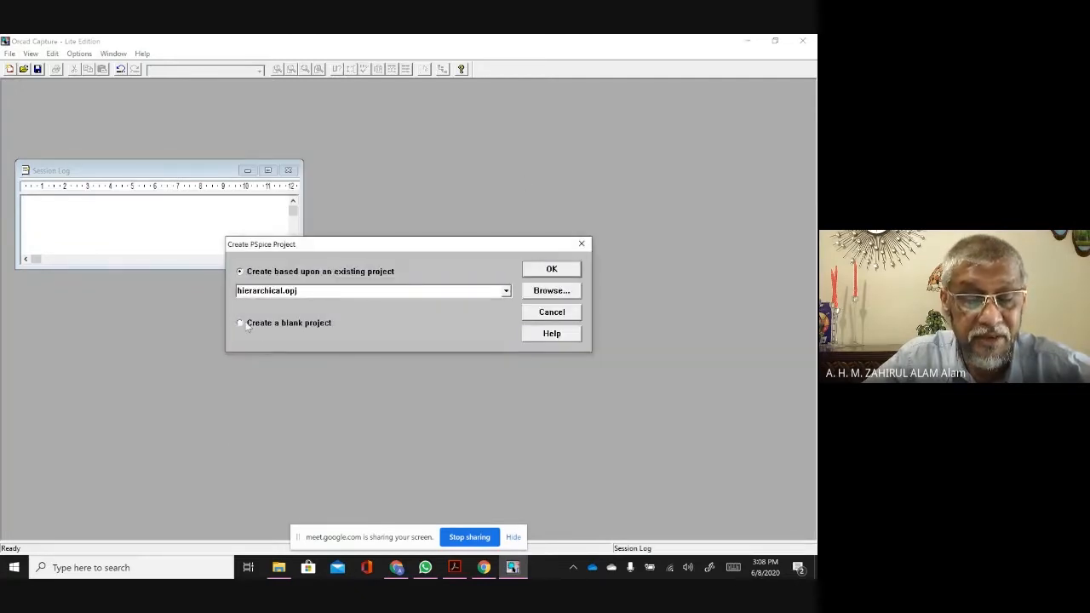
Step: Create the PSpice project as a blank project and move the schematic page window clear of the project tree
left_click(242, 324)
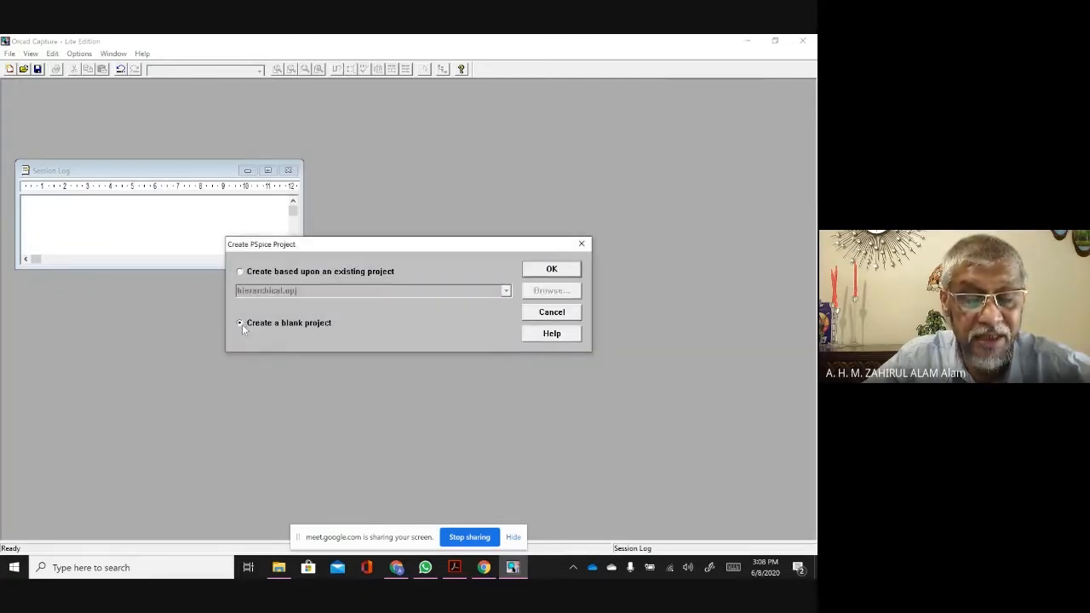
left_click(551, 270)
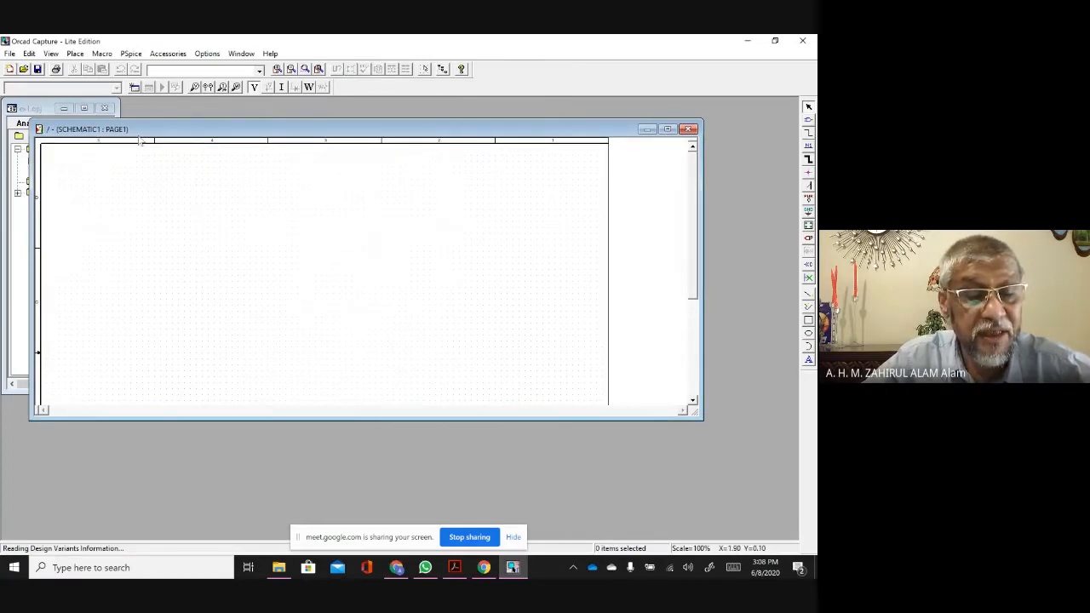
mouse_move(209, 126)
left_mouse_down()
mouse_move(191, 126)
mouse_move(226, 119)
mouse_move(206, 121)
left_mouse_up()
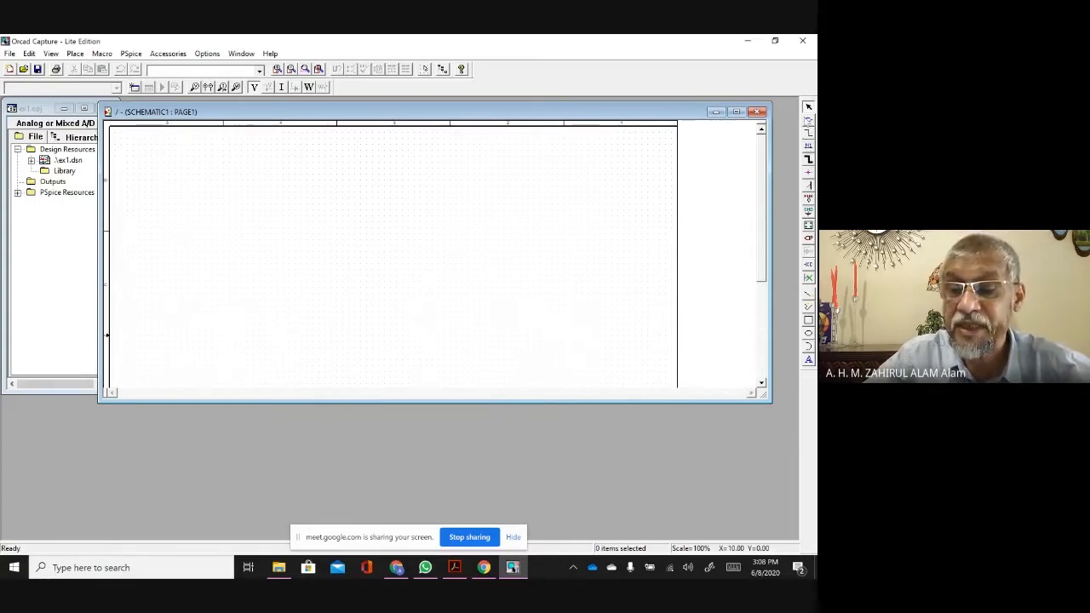
Step: Add every Capture library in the PSpice folder to the part placement libraries and close the Place Part dialog
left_click(809, 122)
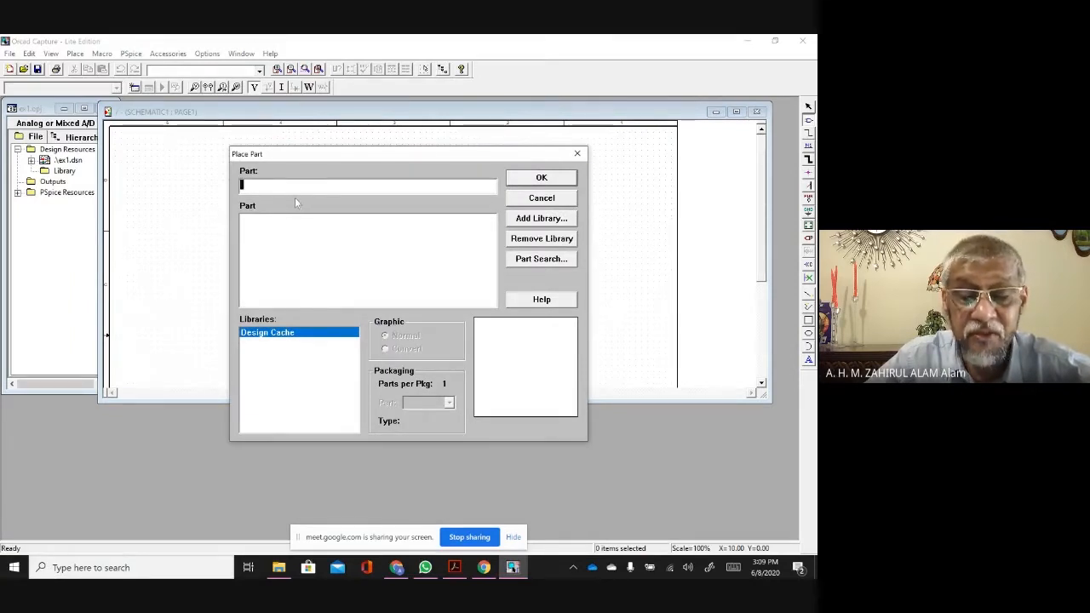
left_click(542, 219)
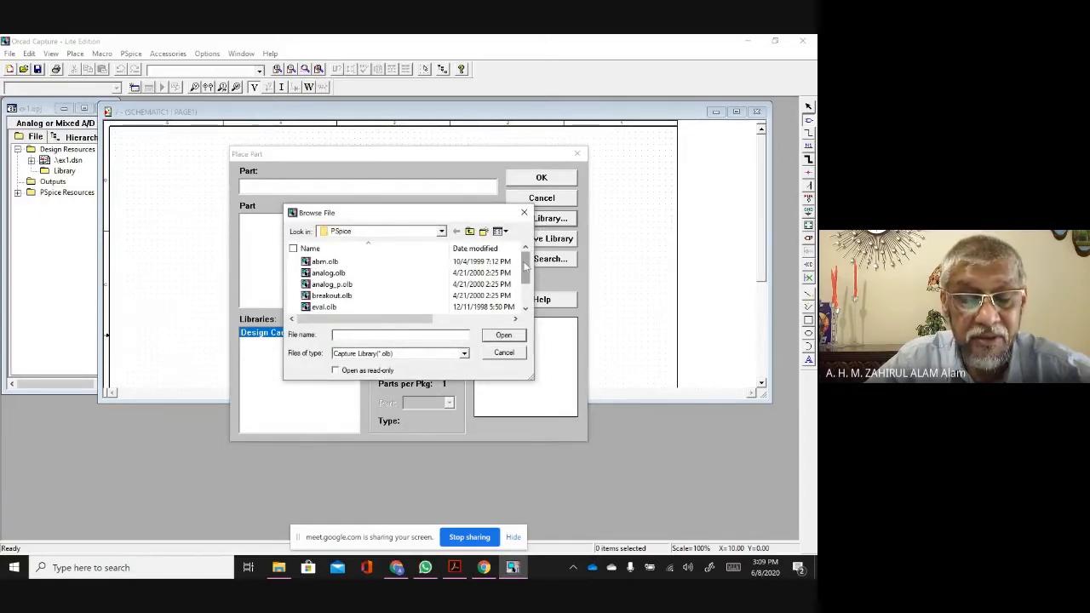
left_click(332, 273)
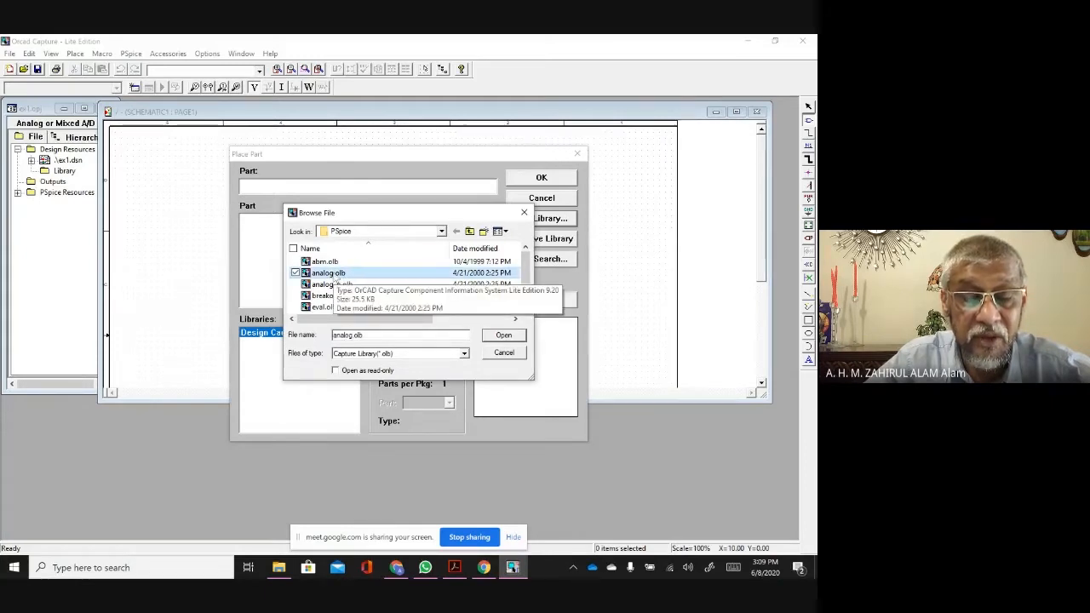
left_click(329, 262)
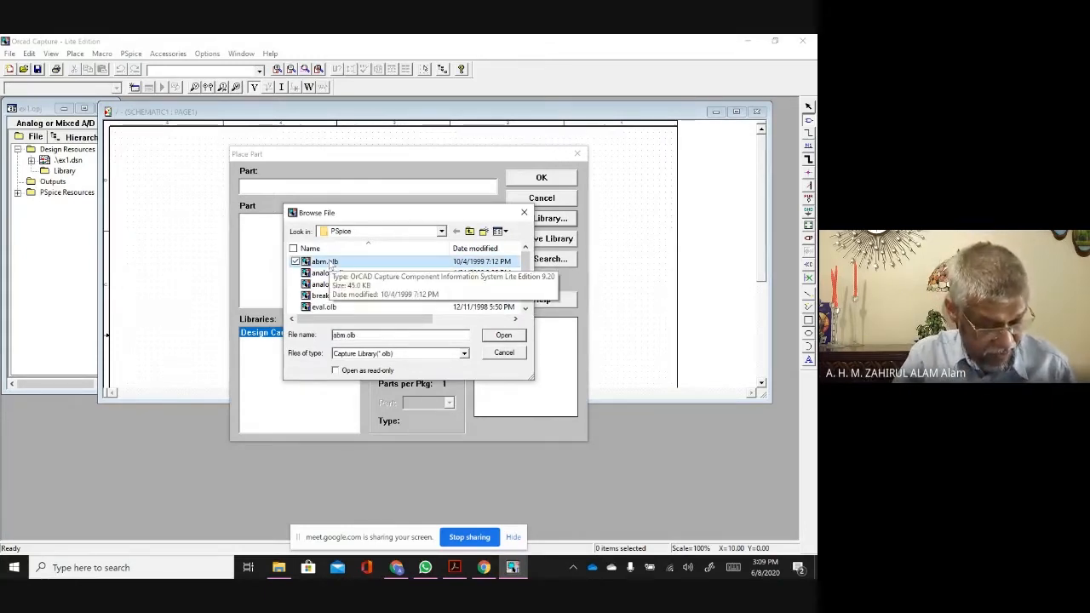
key("ctrl+a")
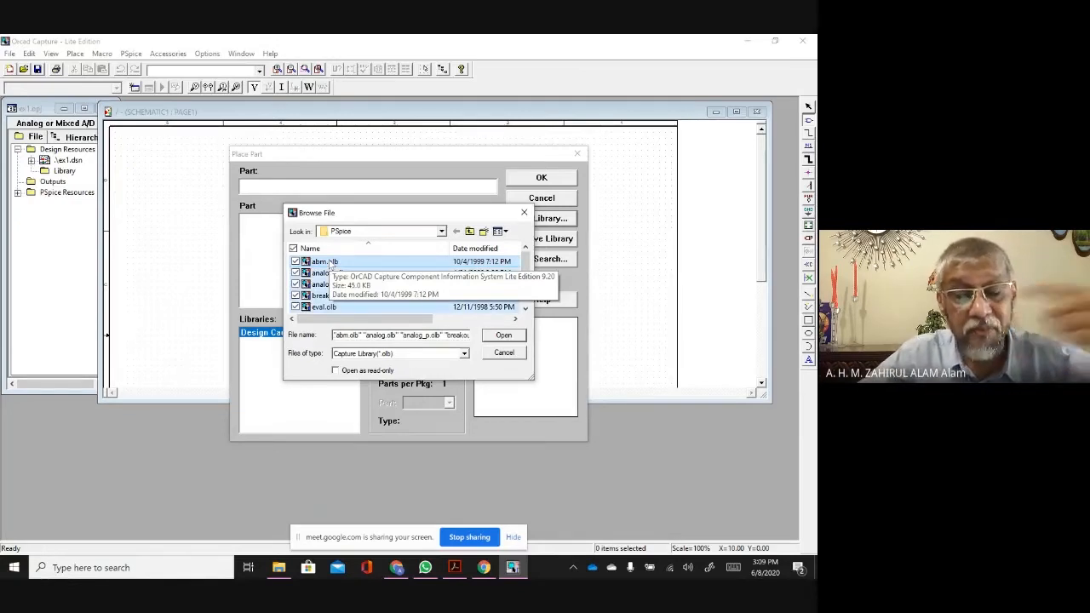
left_click(505, 335)
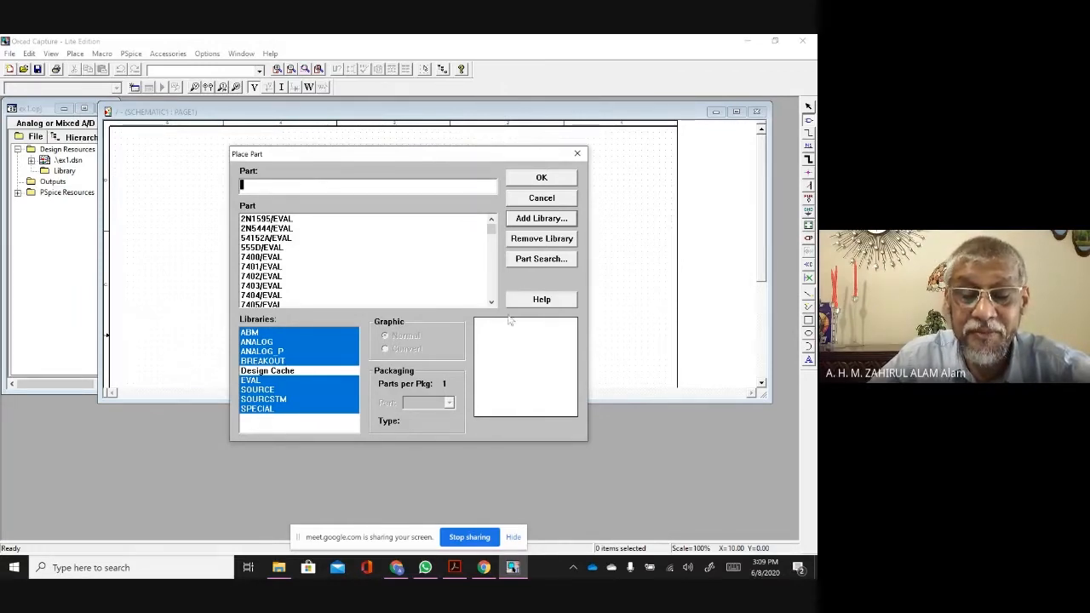
left_click(542, 201)
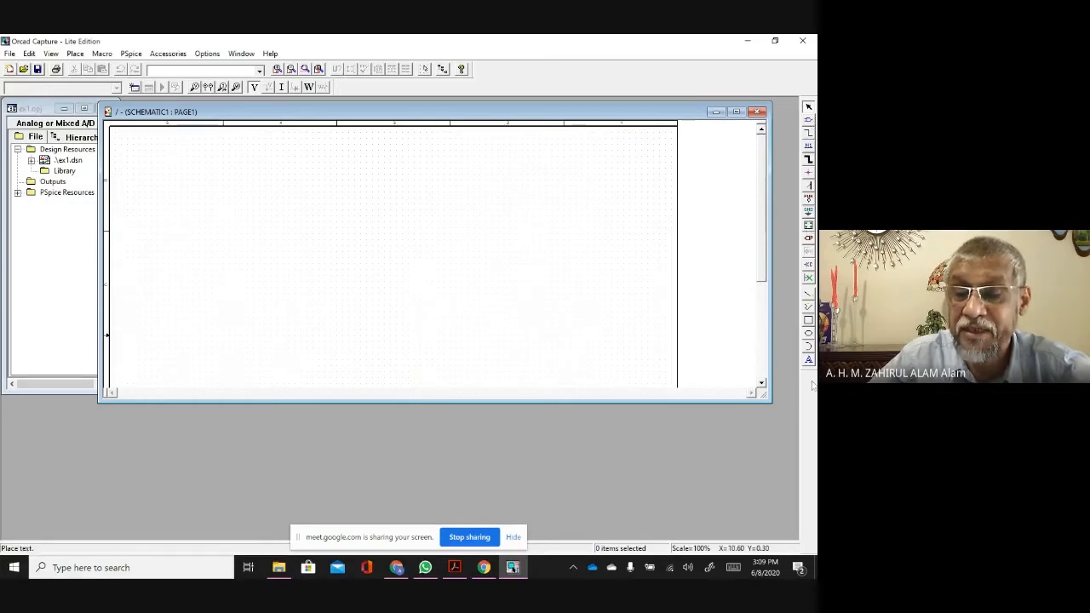
Step: Remove all the configured libraries from the Place Part library list, with Design Cache included in the selection
left_click(810, 121)
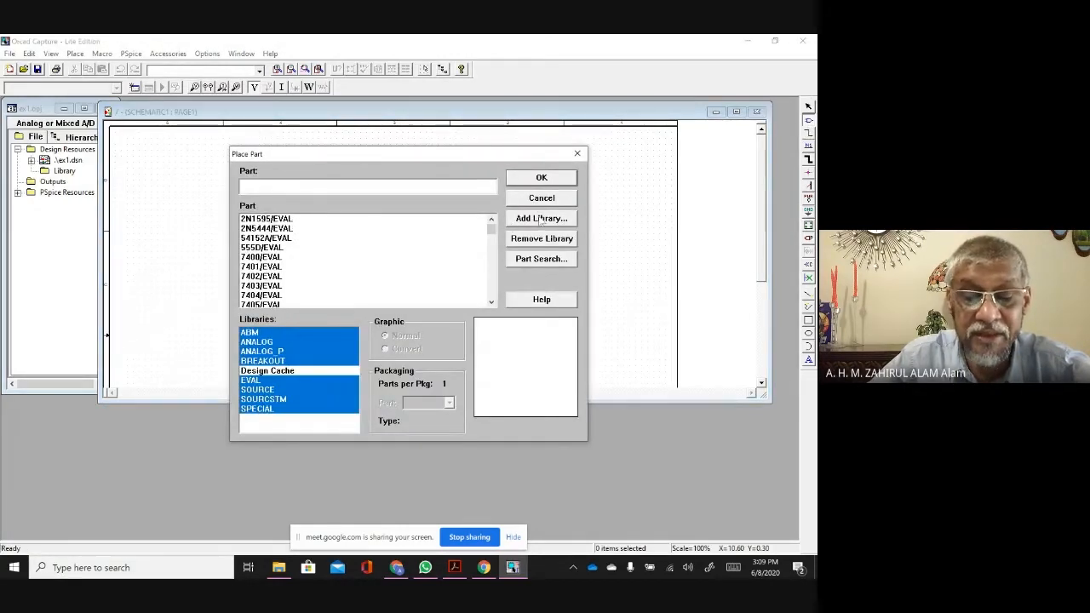
left_click(541, 218)
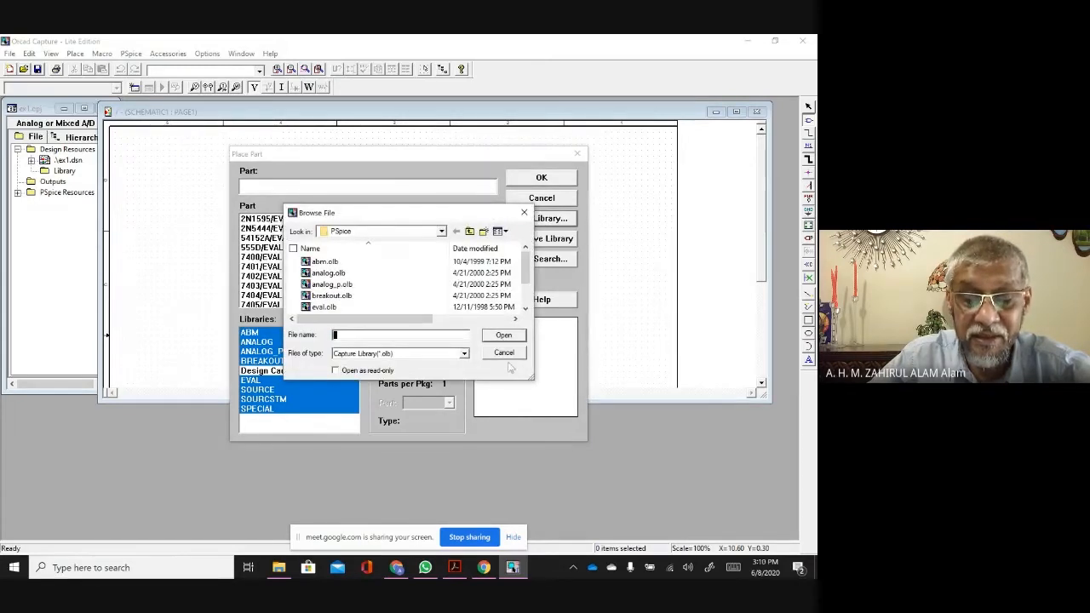
left_click(505, 353)
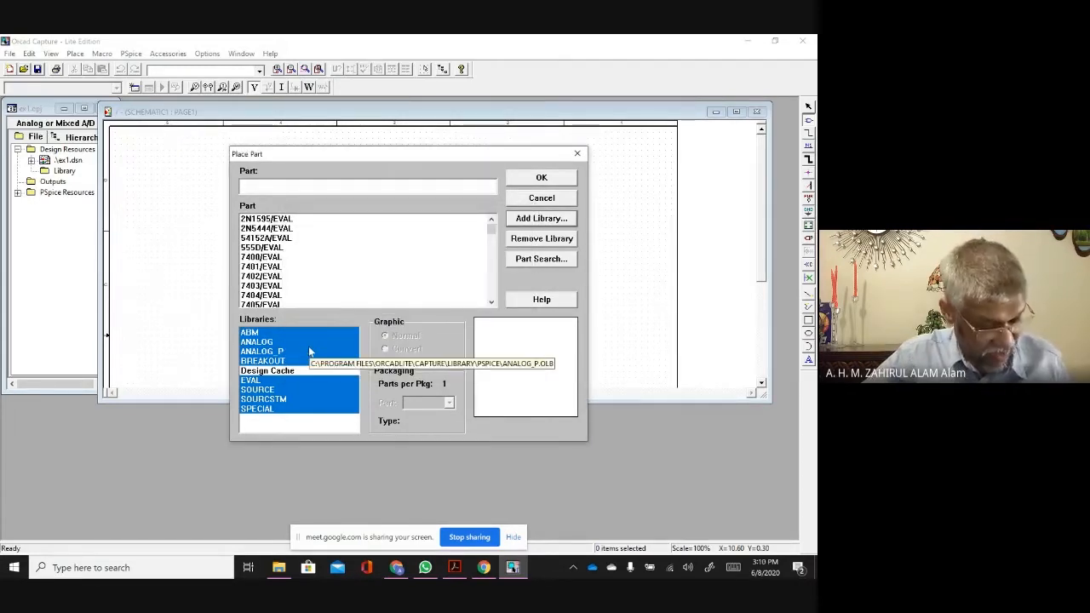
left_click(307, 372, "ctrl")
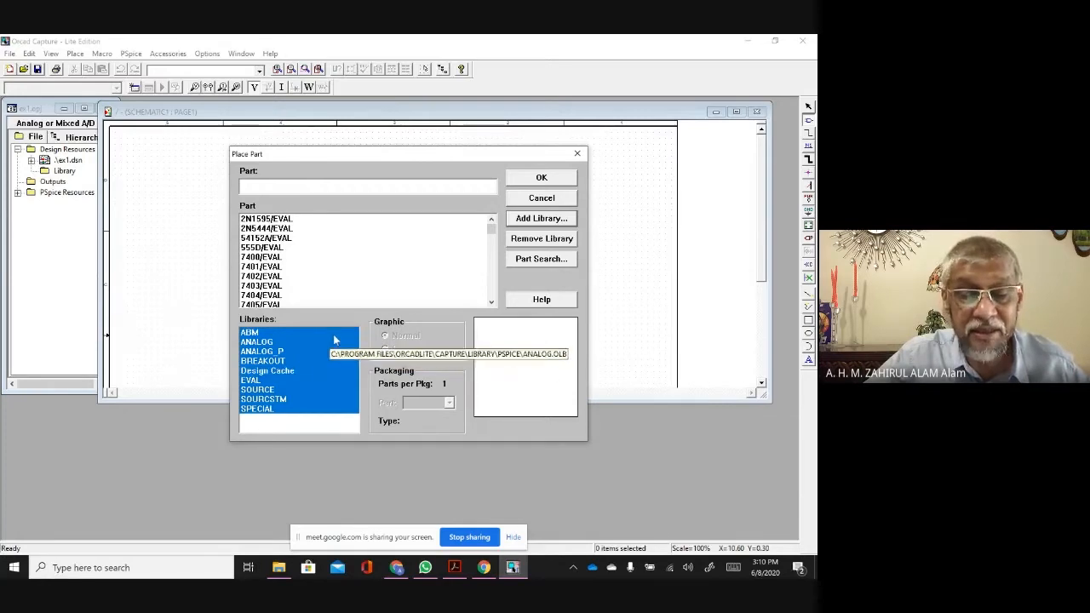
left_click(565, 240)
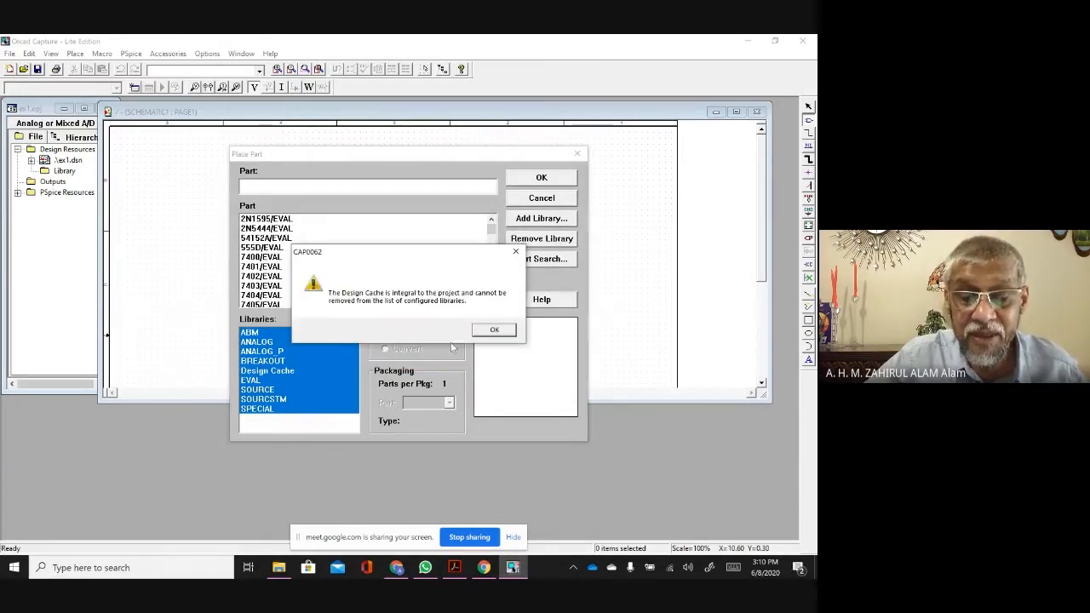
left_click(483, 330)
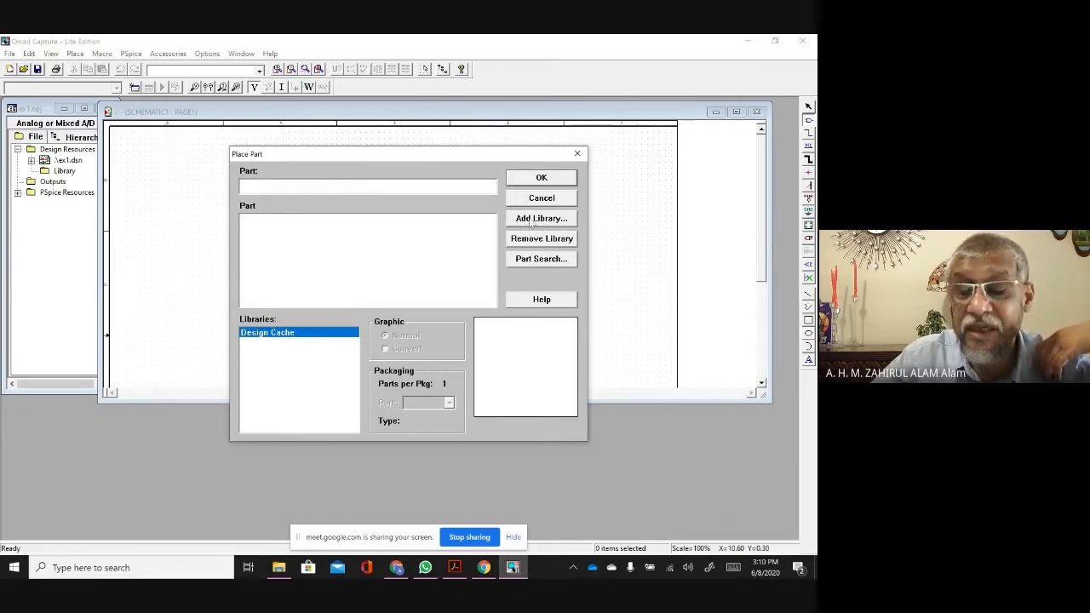
Step: Close the Place Part dialog and minimise the open windows to reach the desktop
left_click(748, 47)
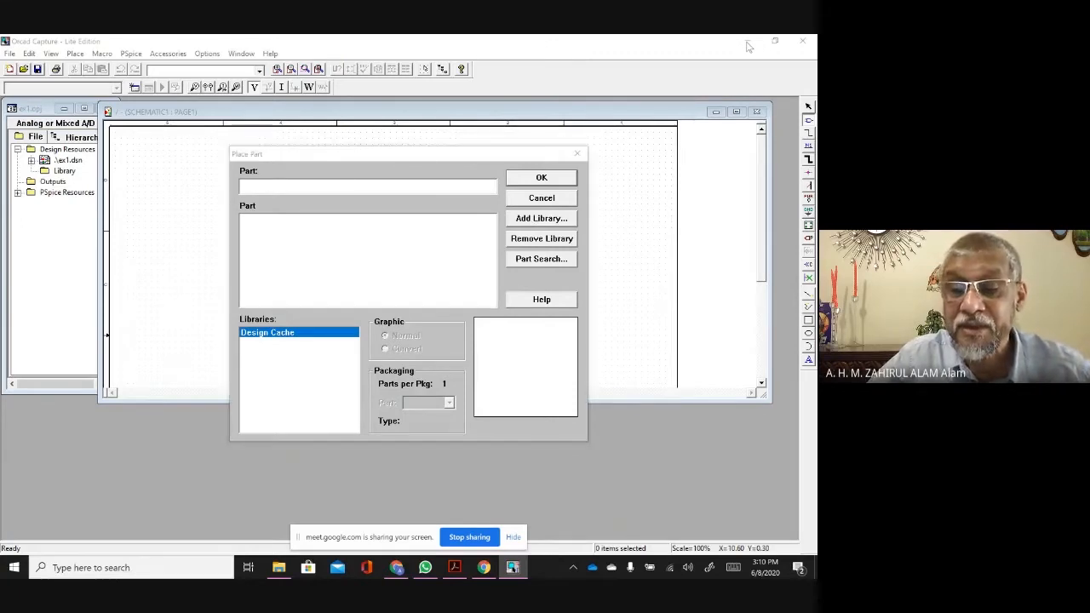
left_click(541, 180)
left_click(750, 41)
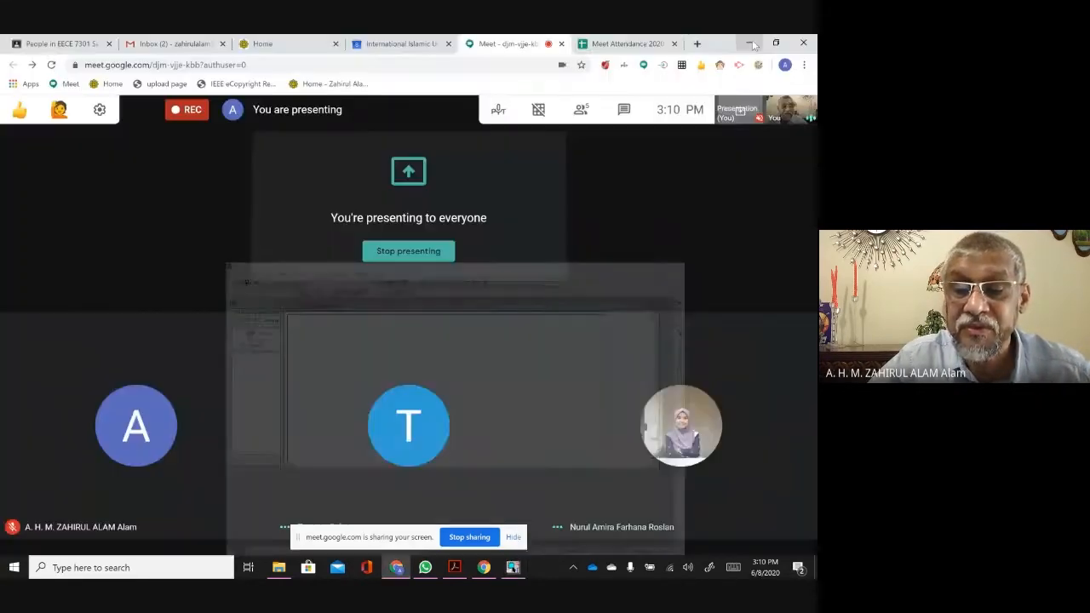
left_click(750, 42)
left_click(750, 42)
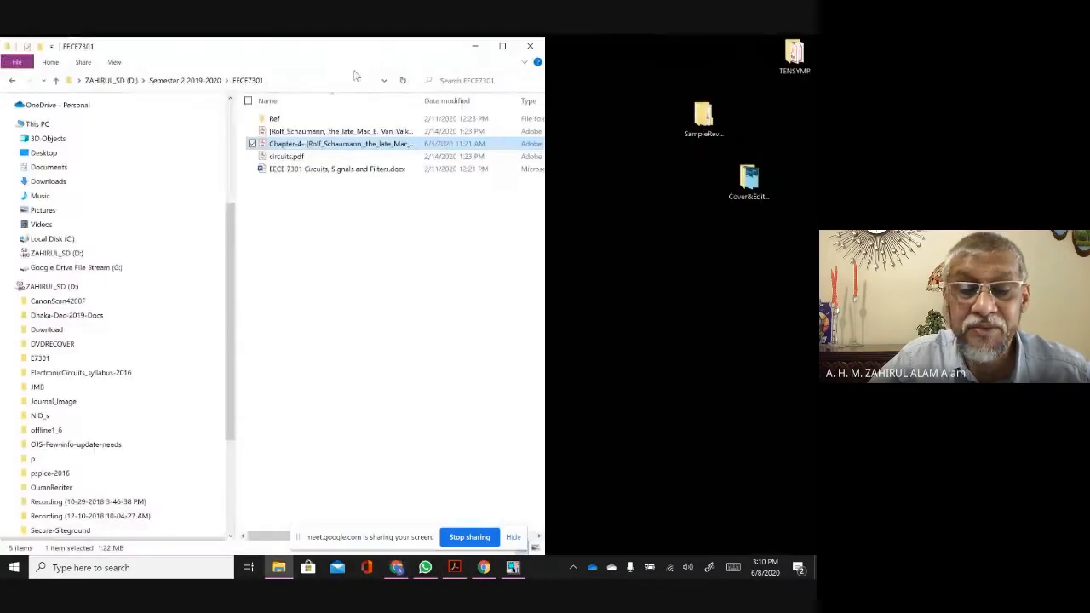
left_click(473, 42)
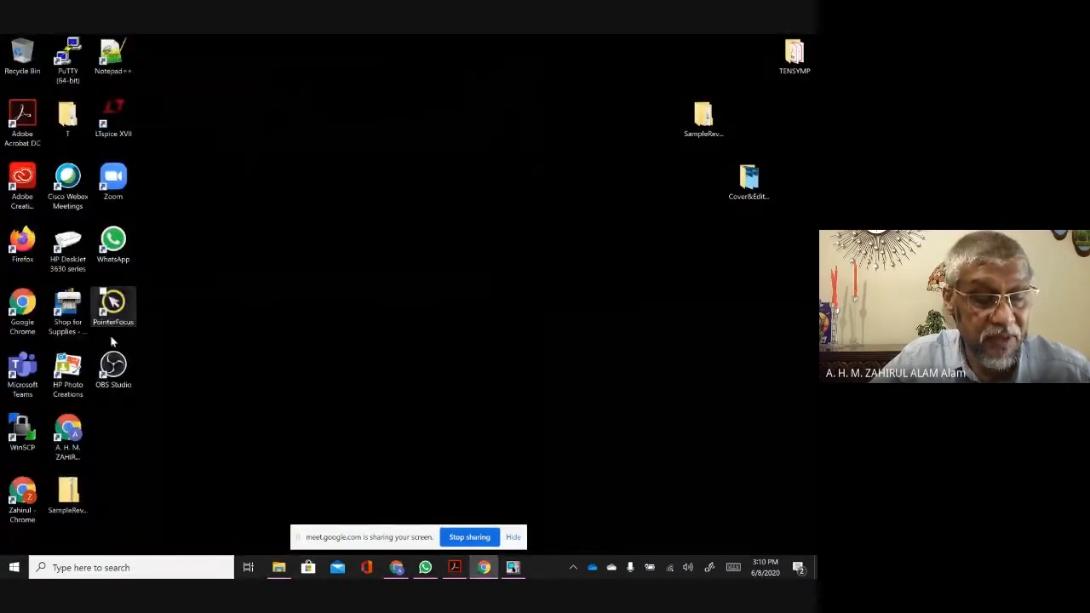
Step: Launch PointerFocus from the desktop to highlight the mouse pointer and dismiss its round menu
left_click(120, 312)
double_click(120, 311)
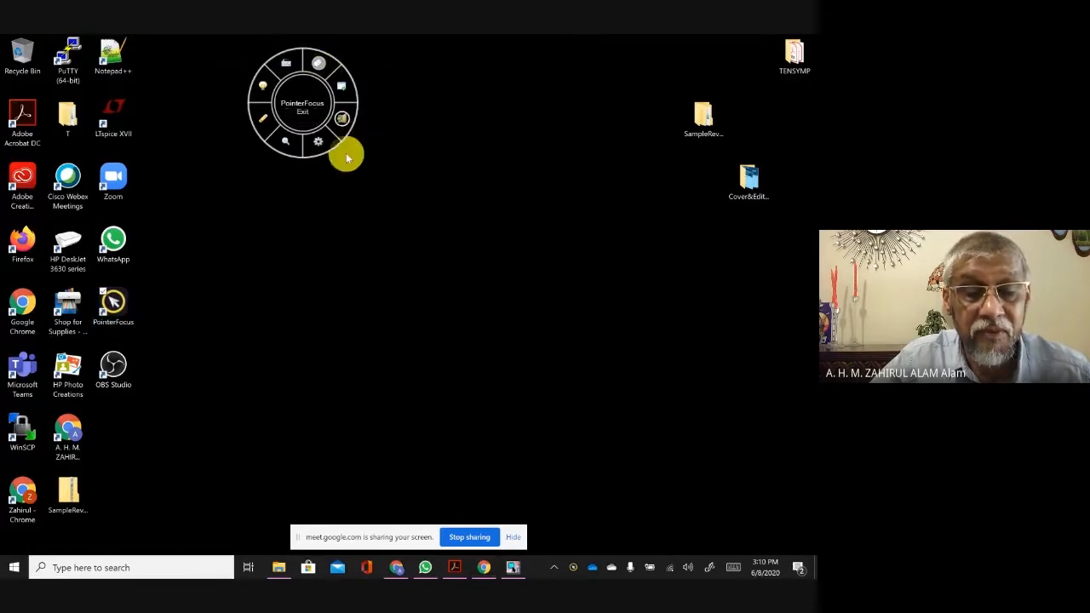
left_click(342, 86)
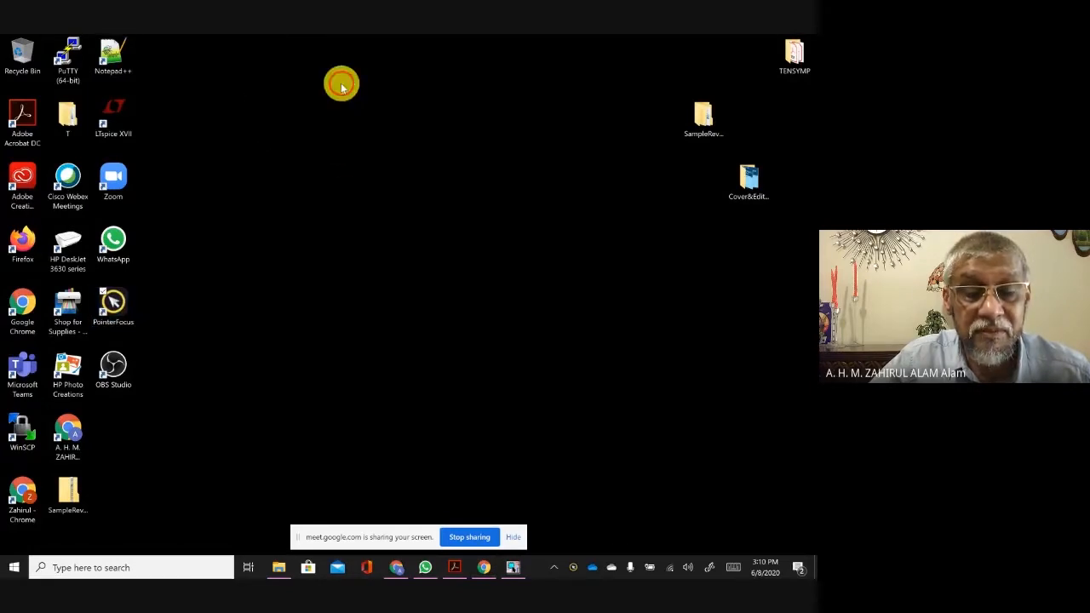
Step: Switch back to Orcad Capture and add all the .olb libraries in the PSpice folder for part placement
left_click(512, 568)
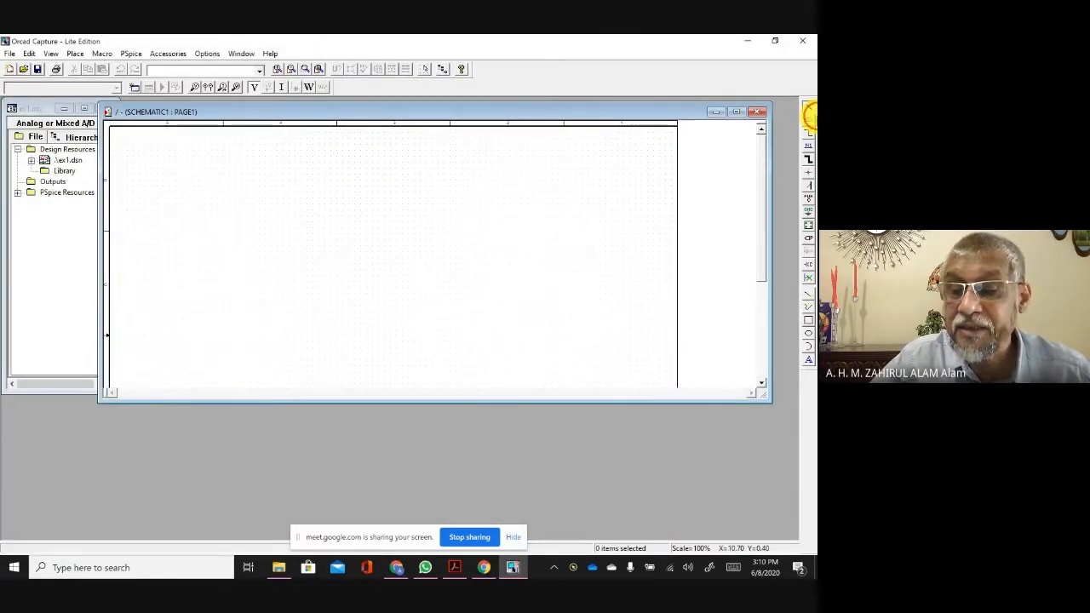
left_click(809, 121)
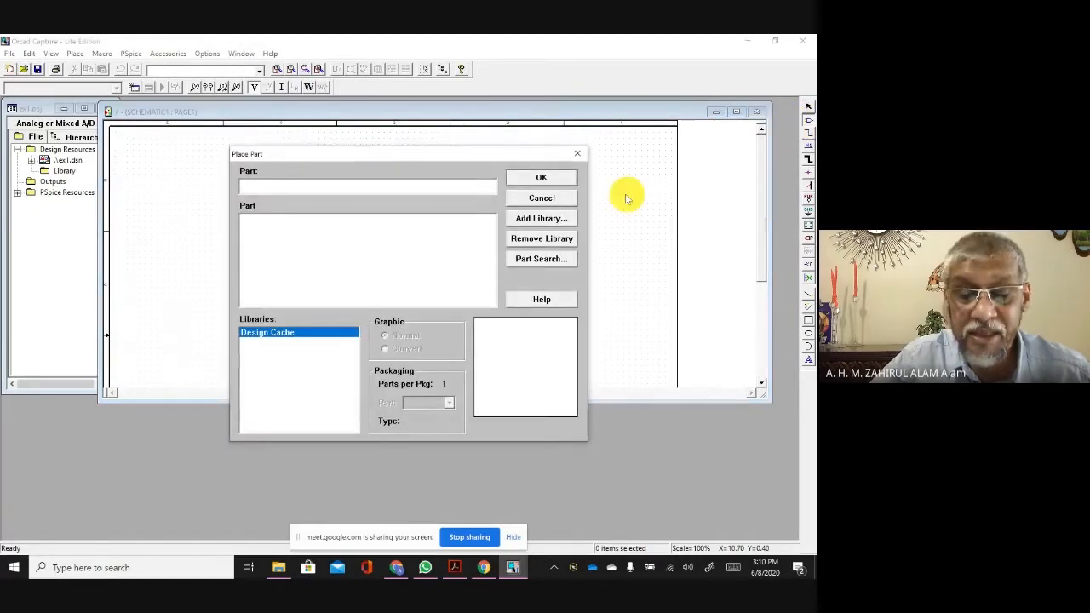
left_click(528, 220)
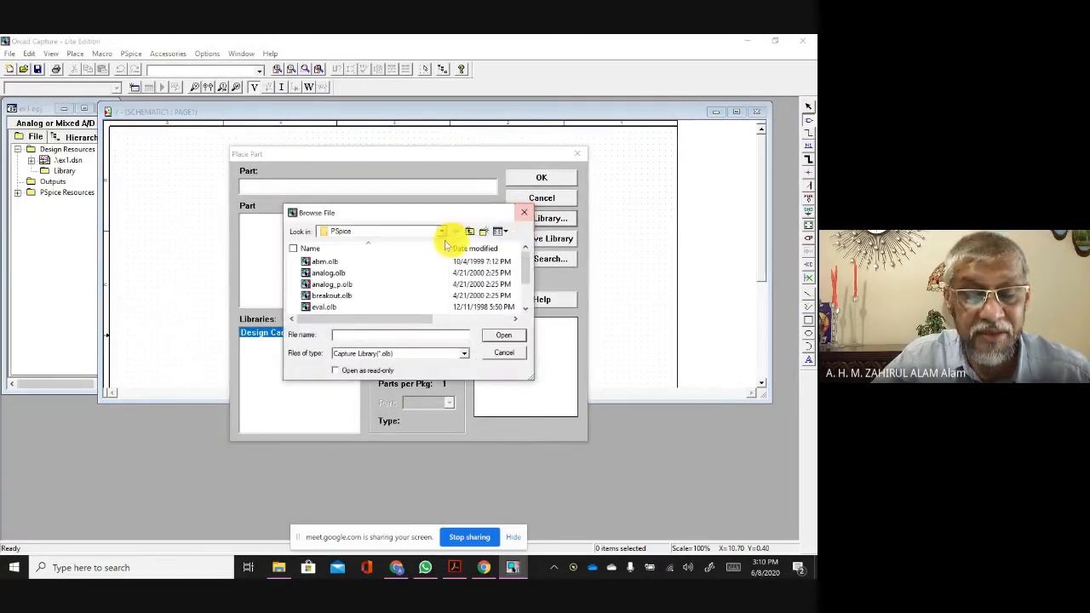
left_click(328, 262)
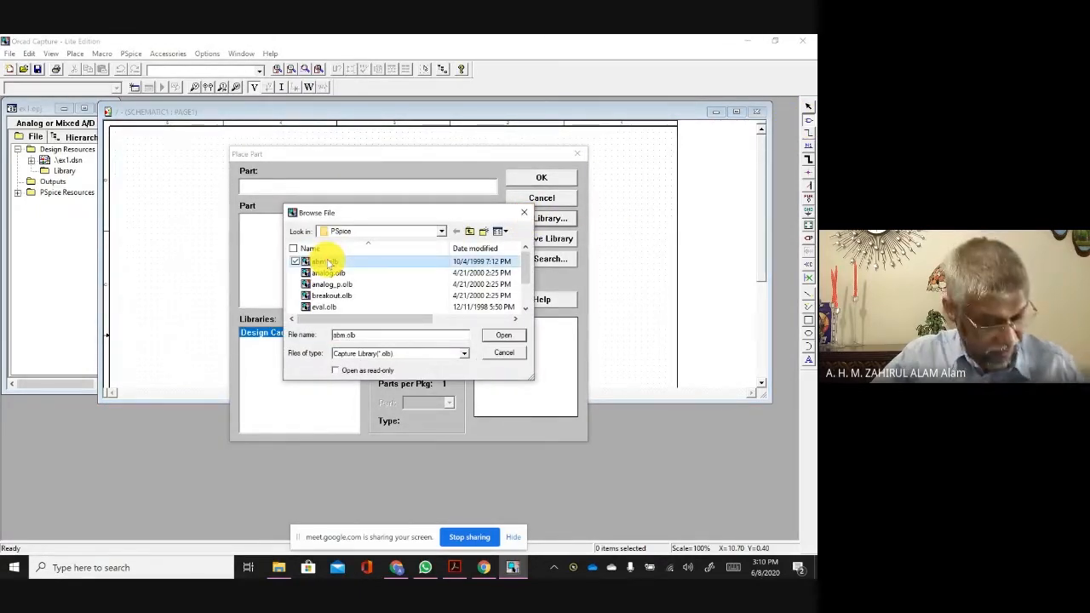
key("ctrl+a")
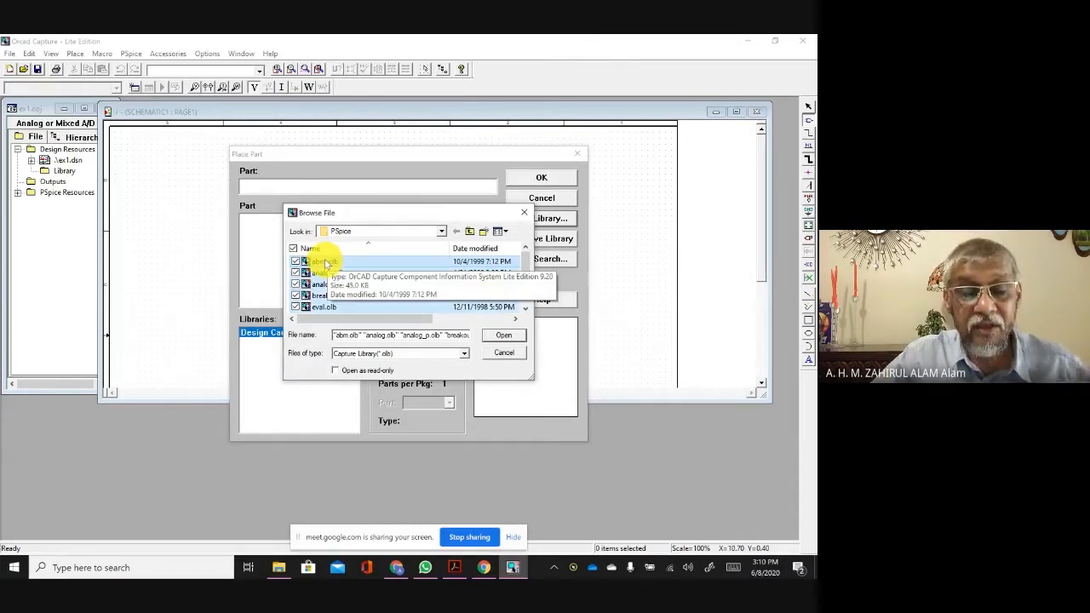
left_click(508, 336)
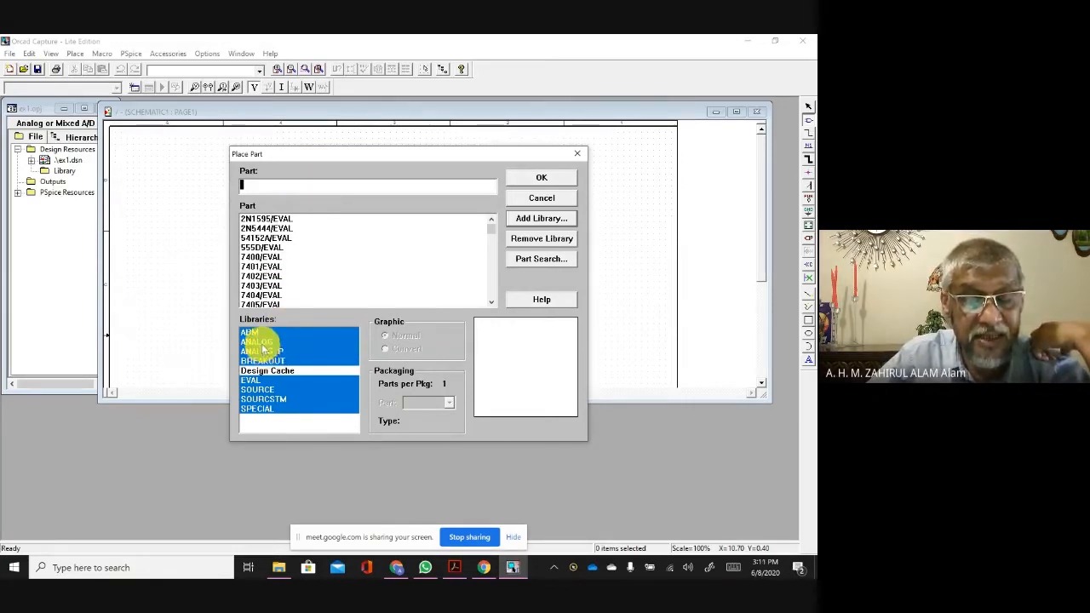
Step: Place a resistor R from the ANALOG library in the upper-left area of the schematic page
left_click(287, 342)
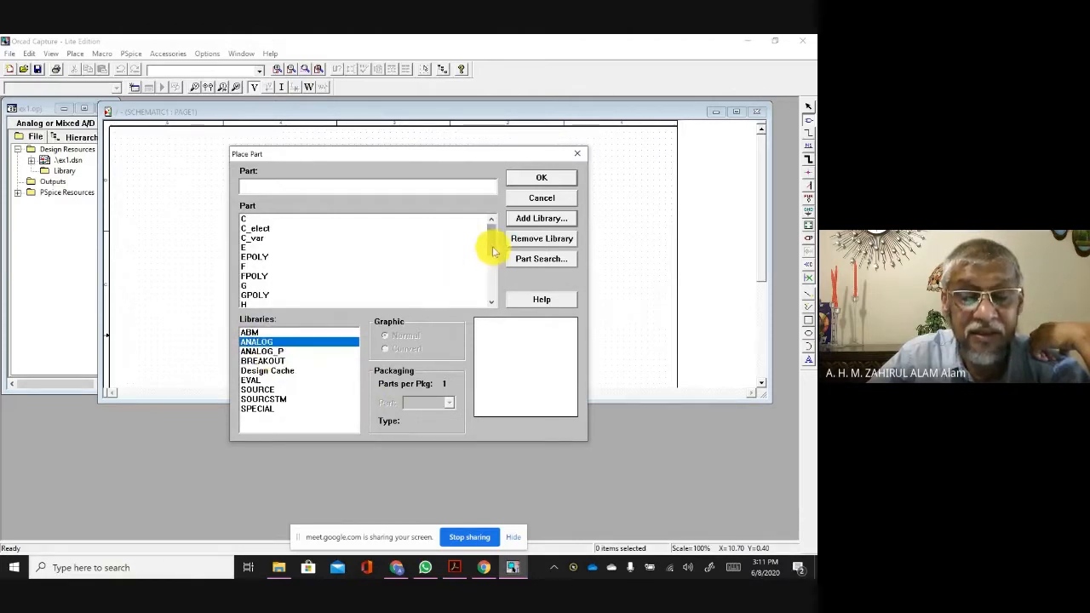
left_click_drag(490, 249, 490, 289)
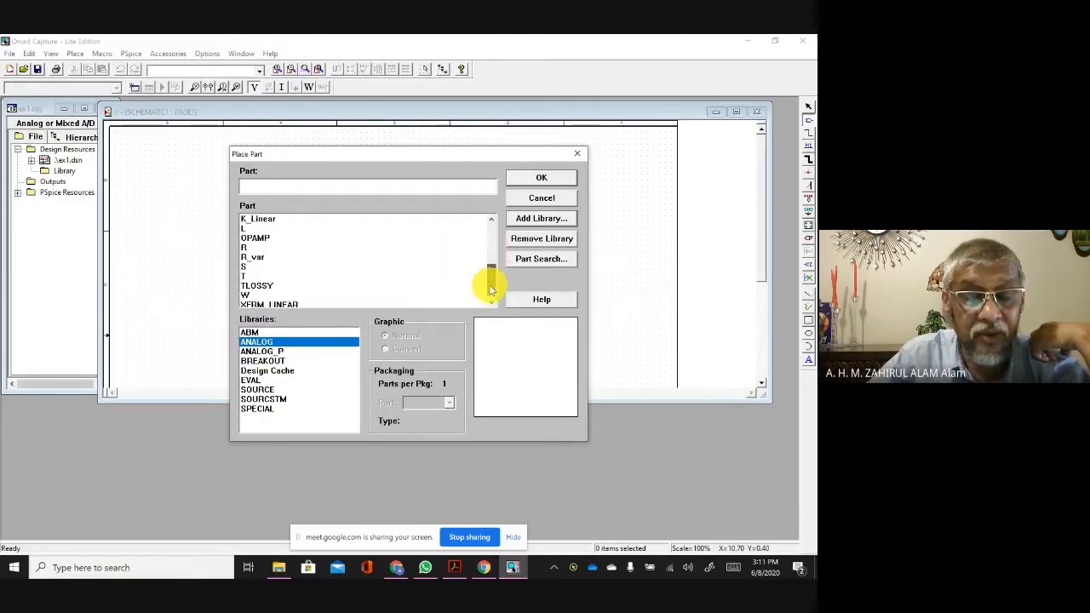
left_click(247, 247)
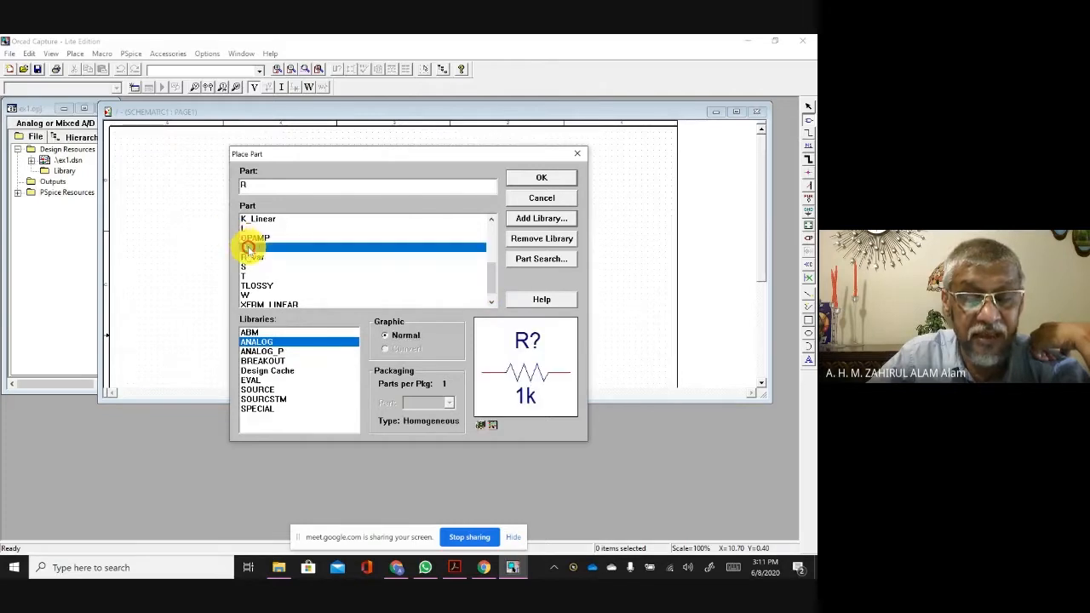
left_click(537, 180)
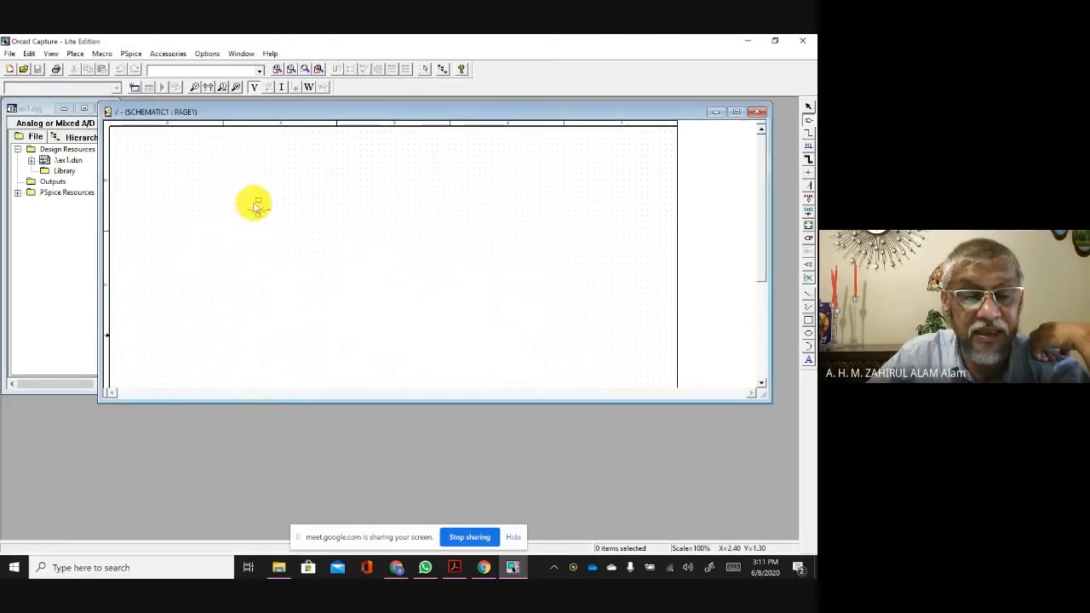
left_click(262, 202)
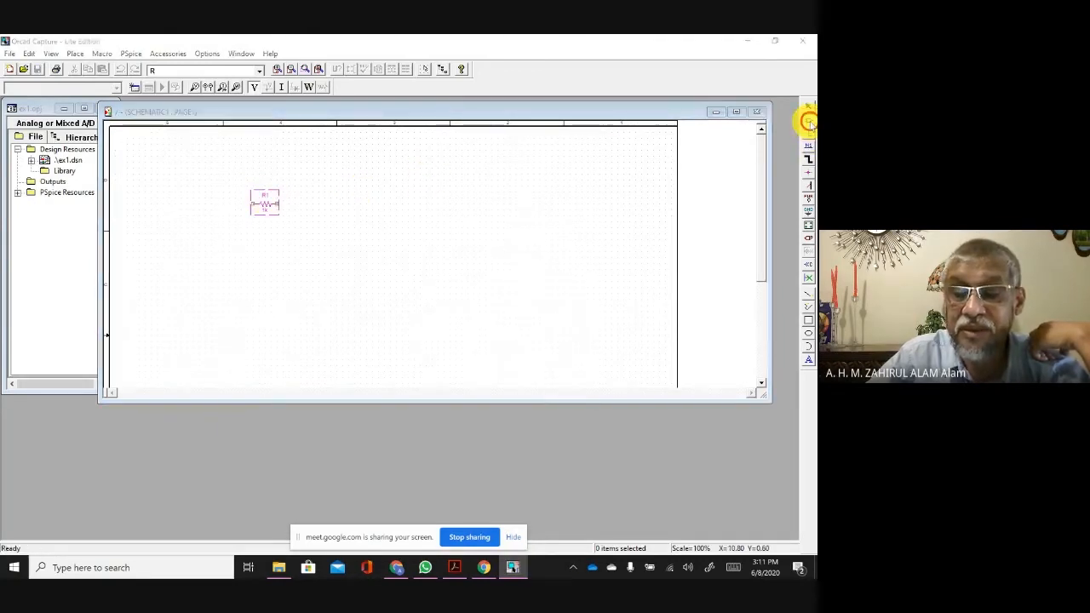
Step: Place a capacitor C from the ANALOG library, oriented vertically, to the right of and slightly below the resistor
left_click(807, 119)
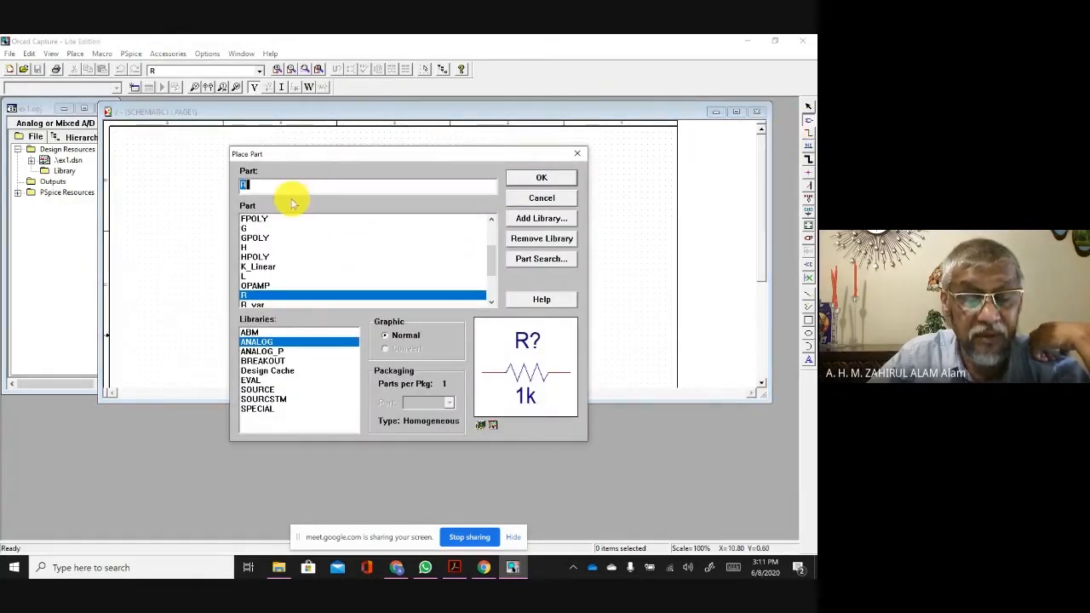
scroll(297, 260, "up", 2)
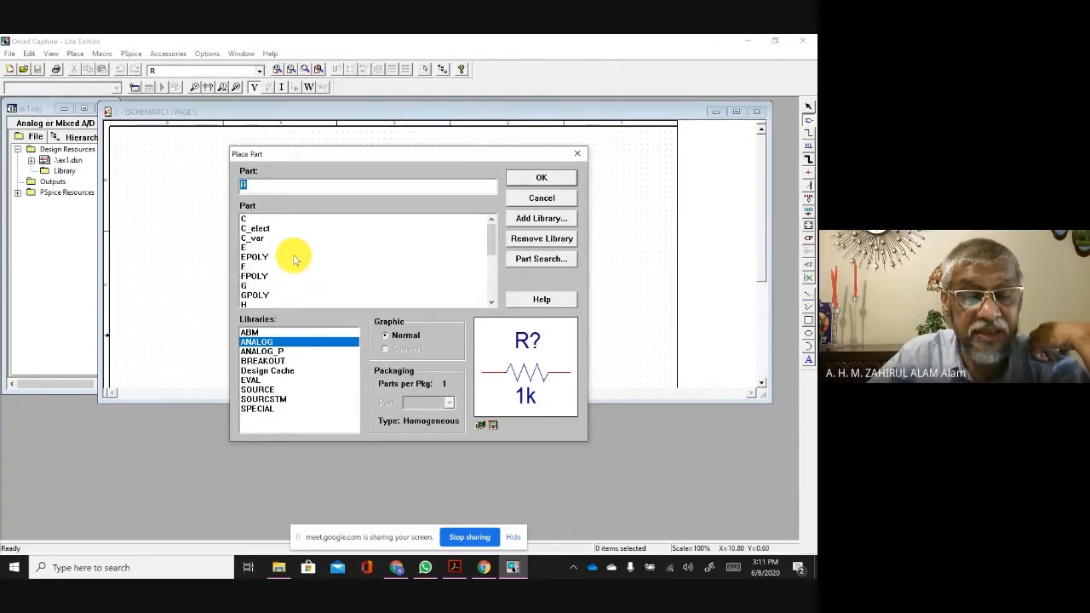
left_click(250, 220)
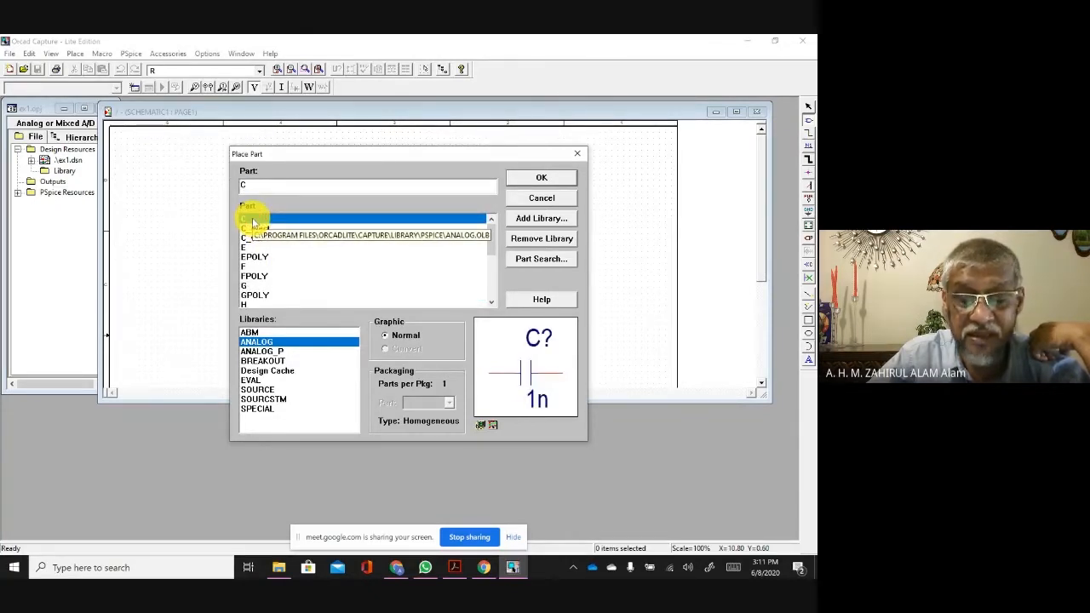
left_click(543, 180)
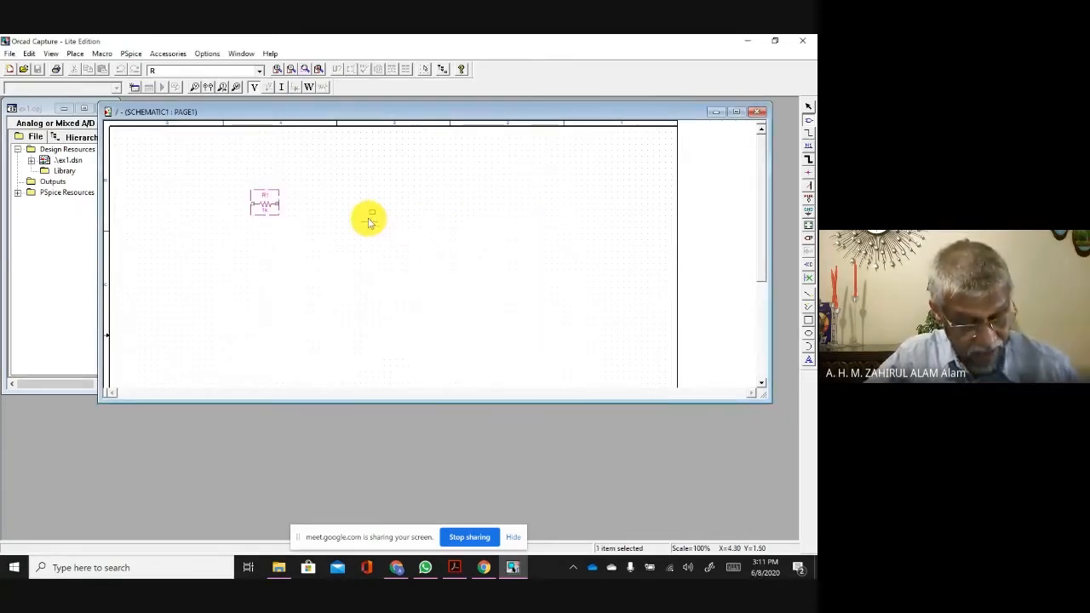
left_click(322, 225)
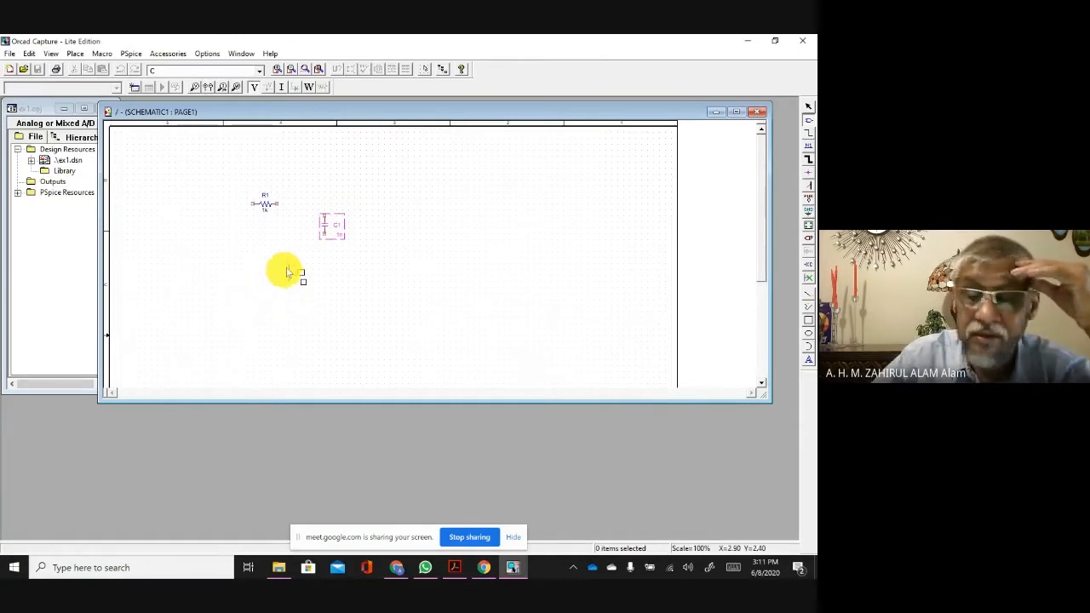
Step: Place a VSIN sine voltage source from the SOURCE library to the left of and slightly below the resistor
left_click(809, 122)
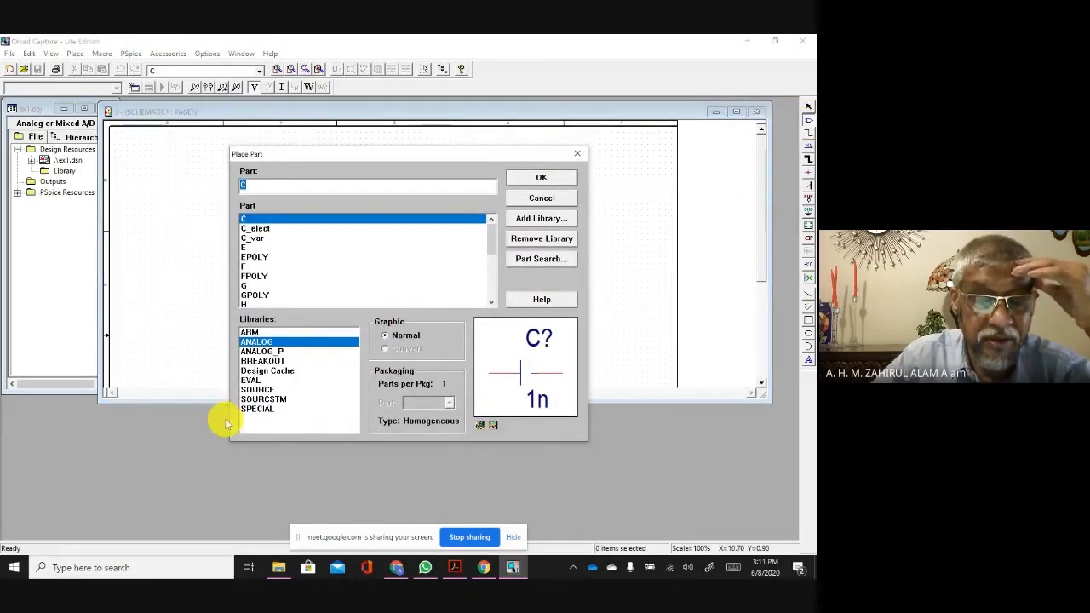
left_click(266, 391)
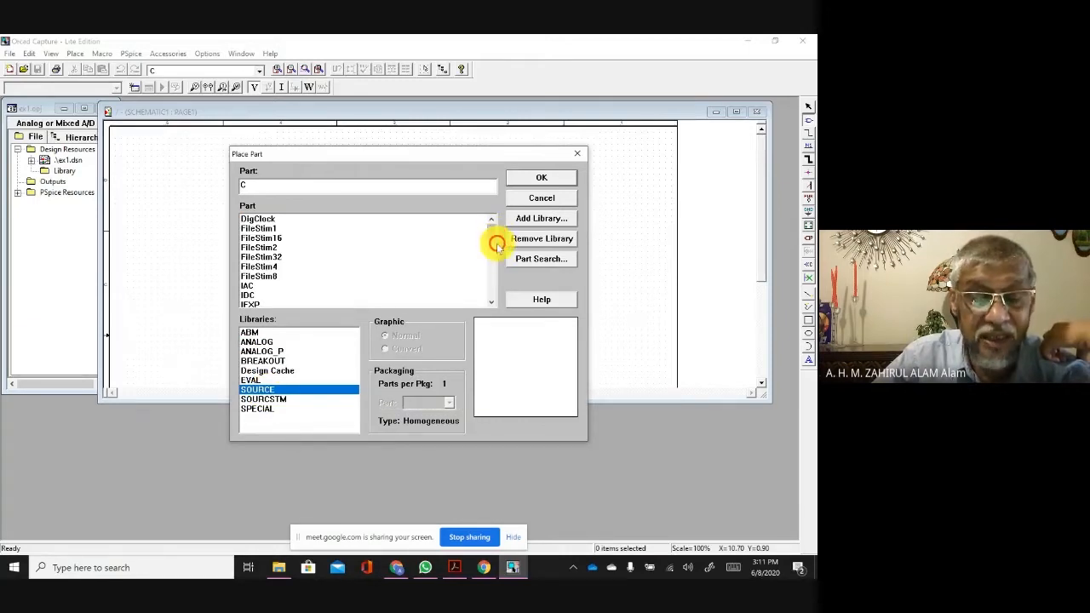
scroll(494, 241, "down", 15)
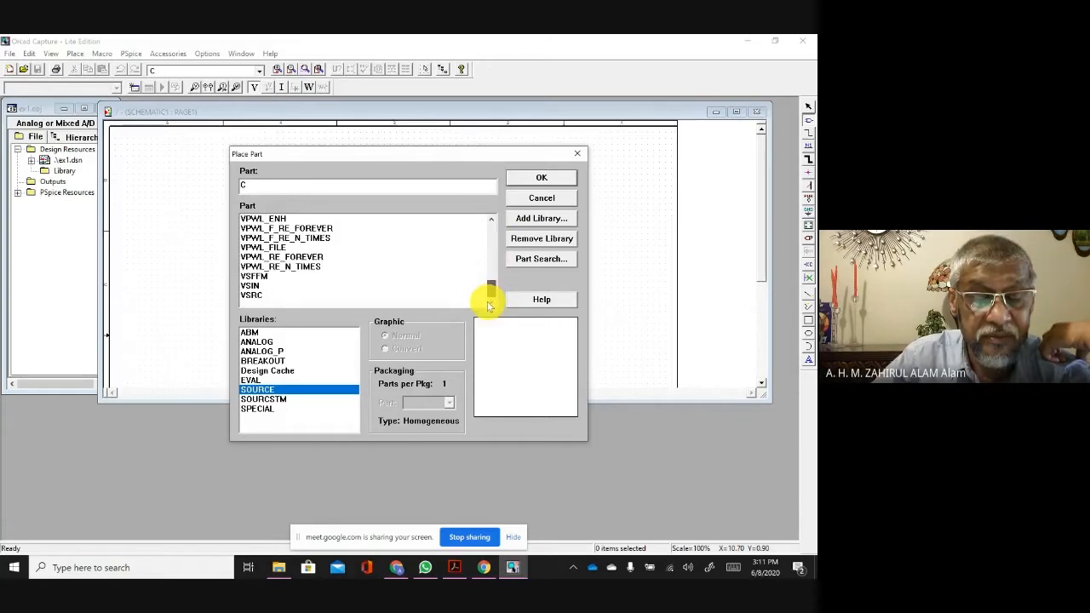
left_click(249, 287)
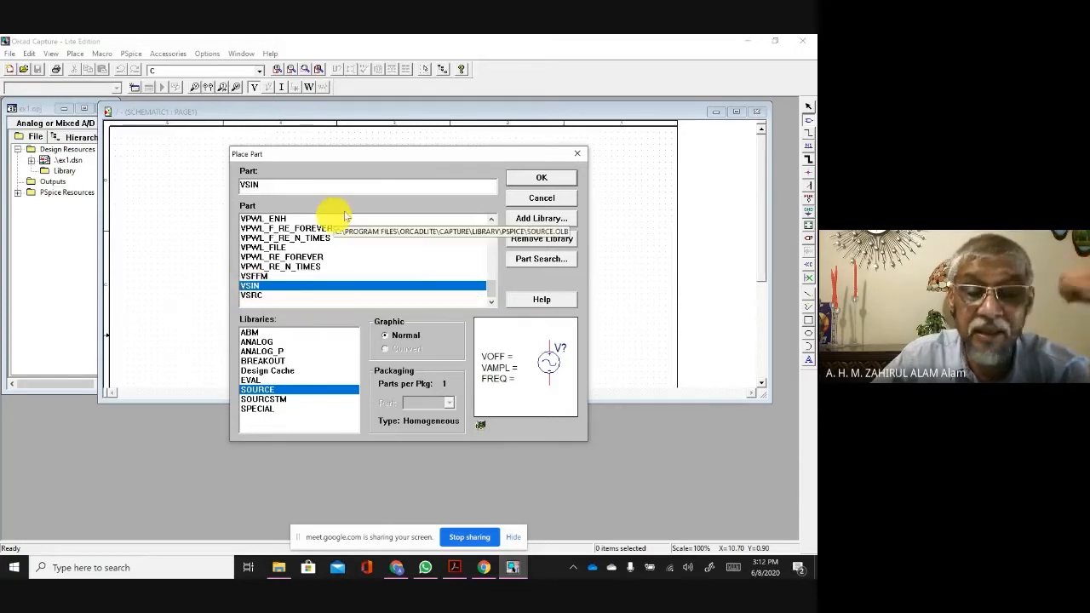
left_click(550, 180)
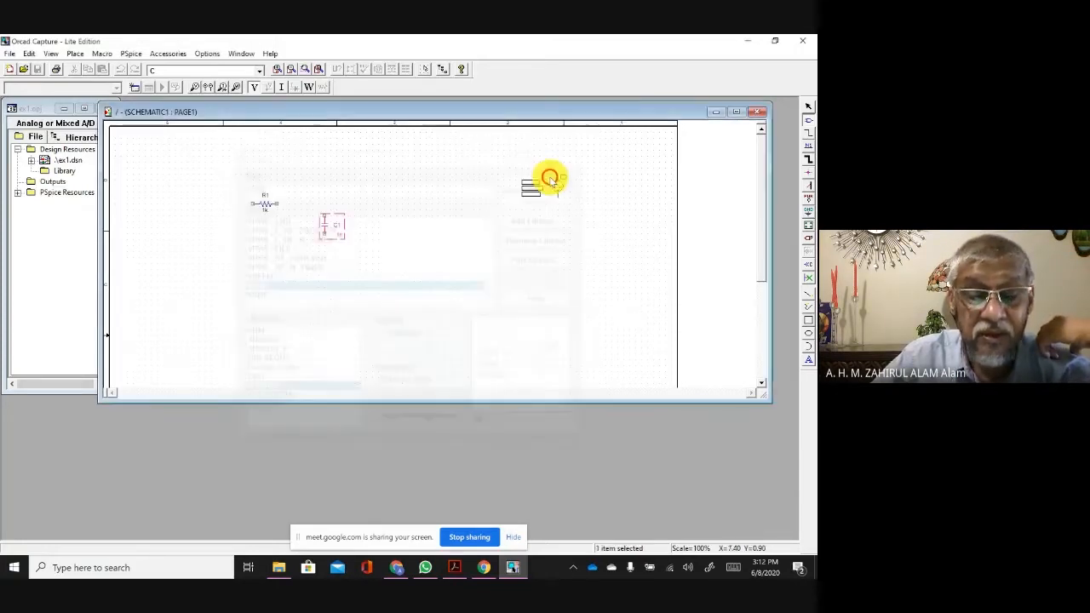
left_click(192, 236)
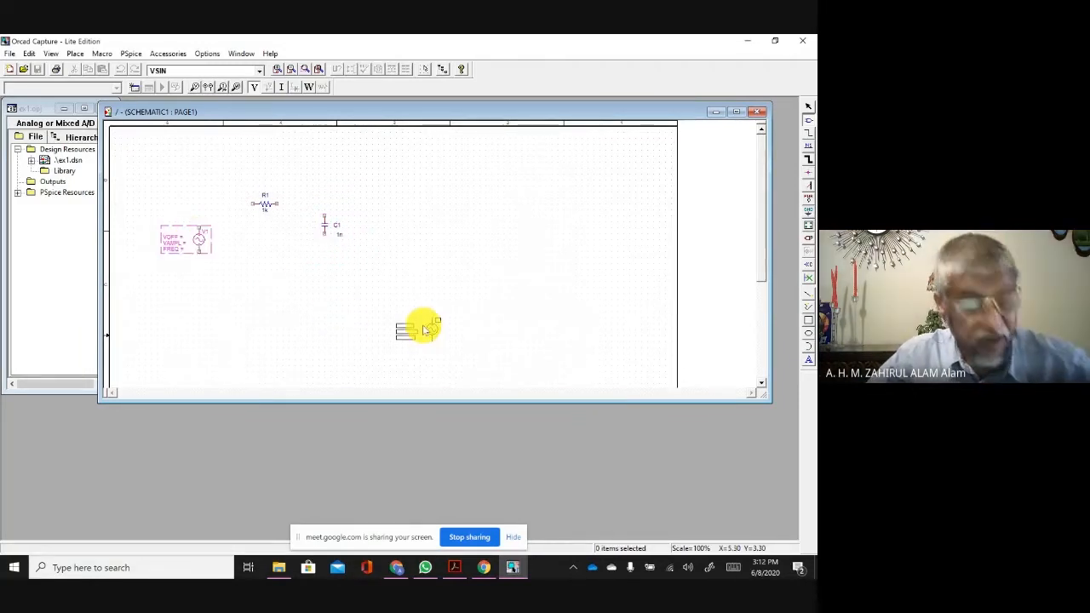
key("Escape")
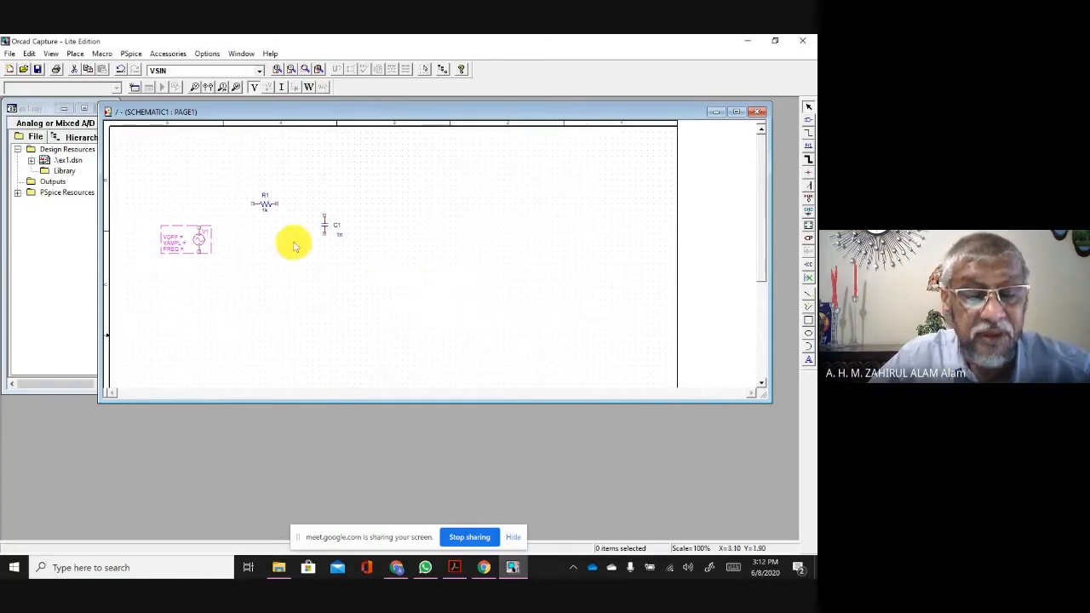
Step: Set the resistor's value to 10k and leave the capacitor's value label deselected
double_click(265, 209)
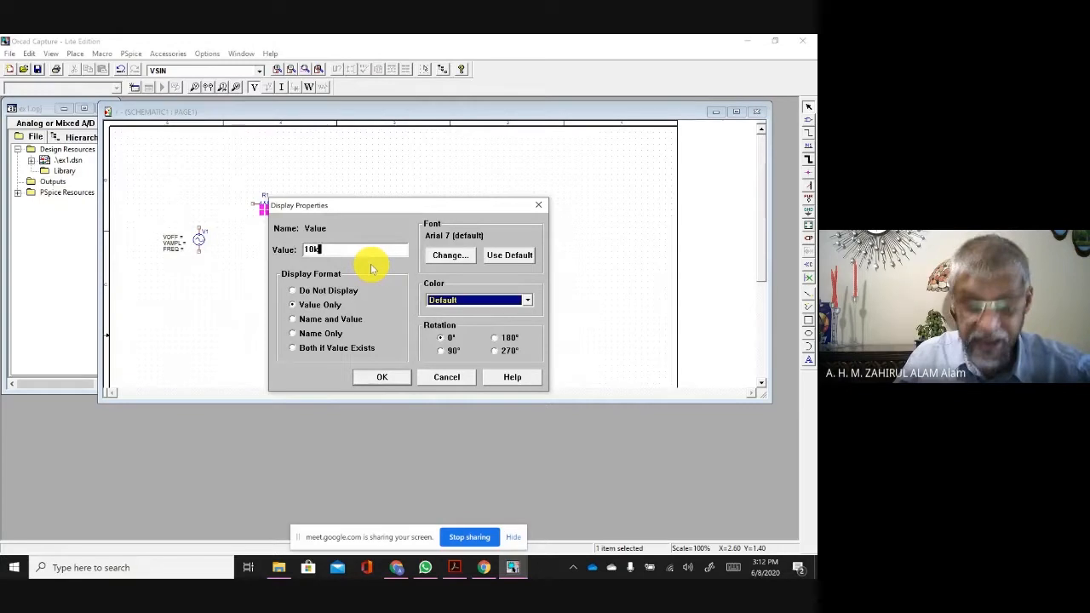
left_click(382, 376)
left_click(342, 237)
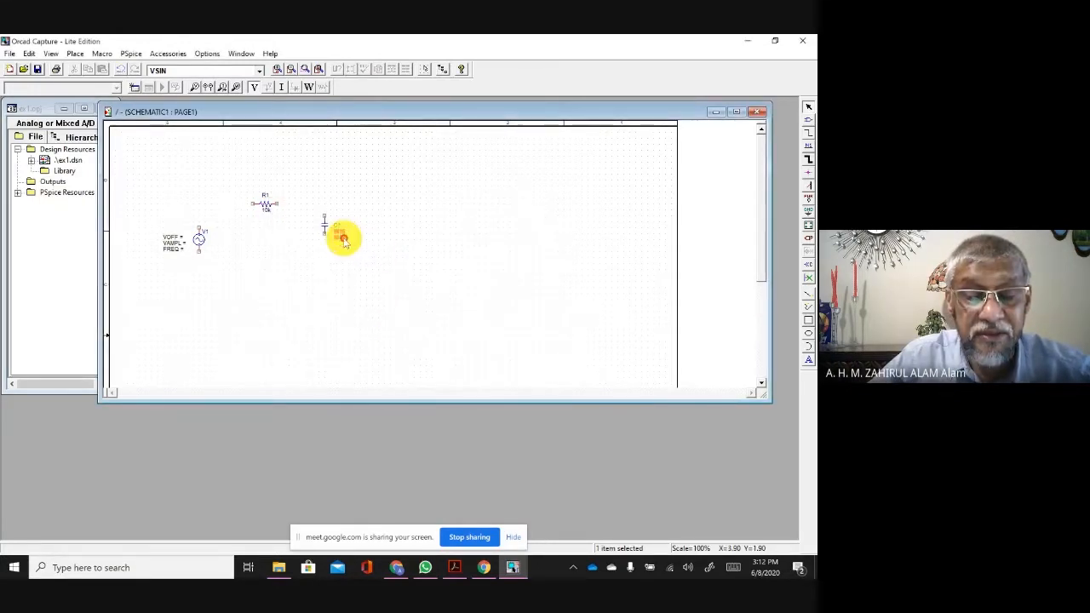
left_click(407, 249)
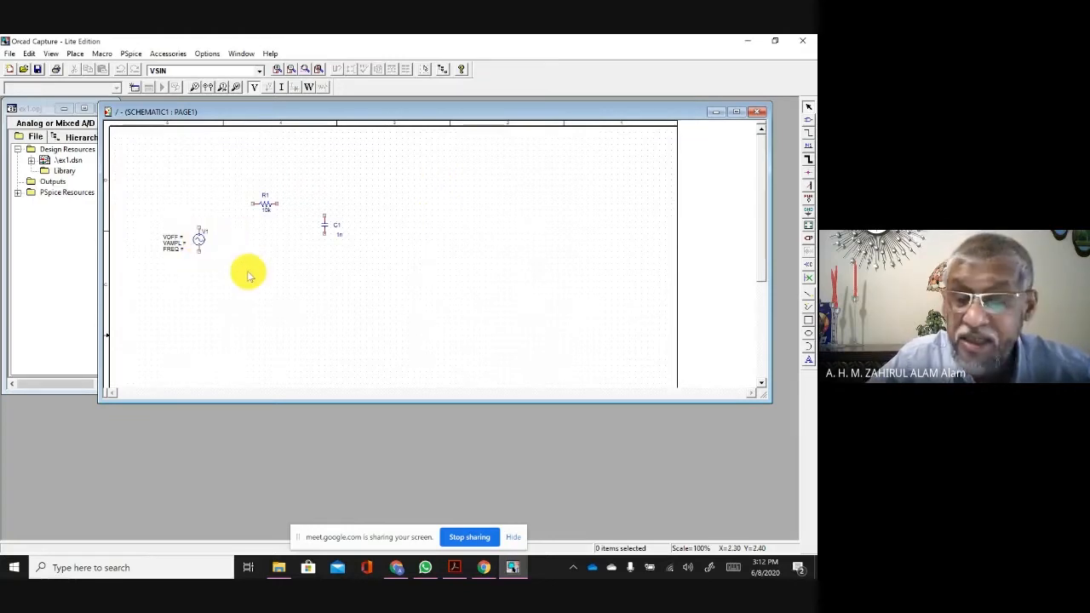
Step: Wire the sine source, resistor and capacitor into a closed series loop with a return wire along the bottom
left_click(808, 134)
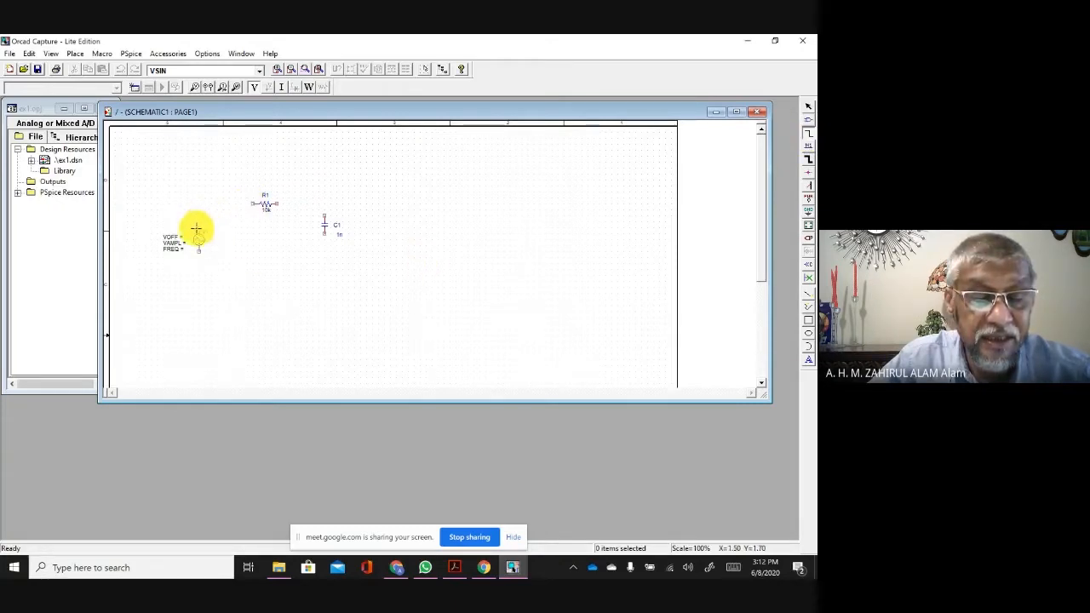
left_click(198, 227)
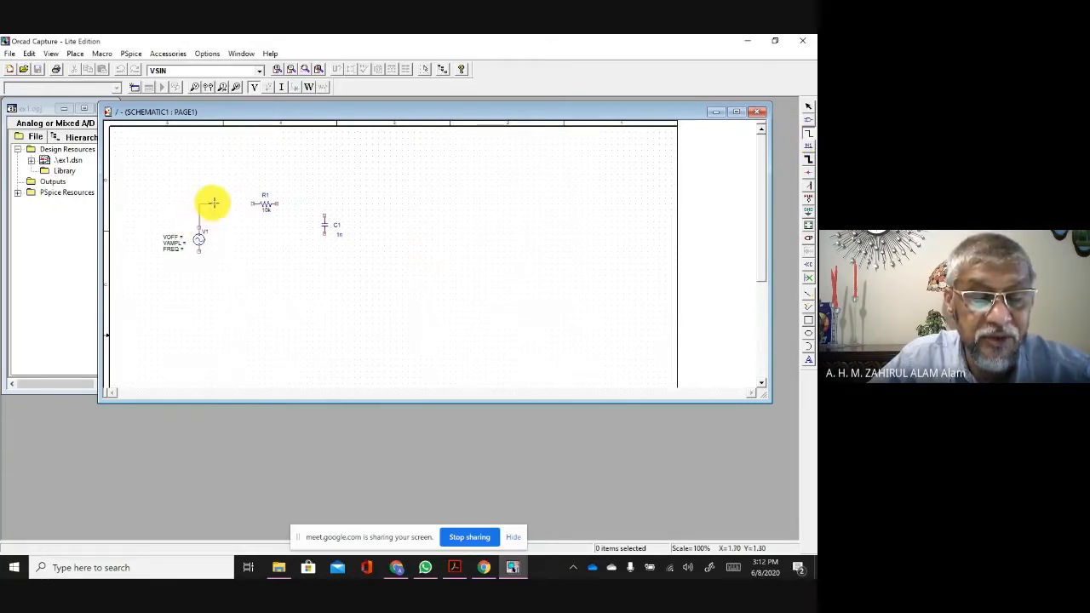
left_click(252, 205)
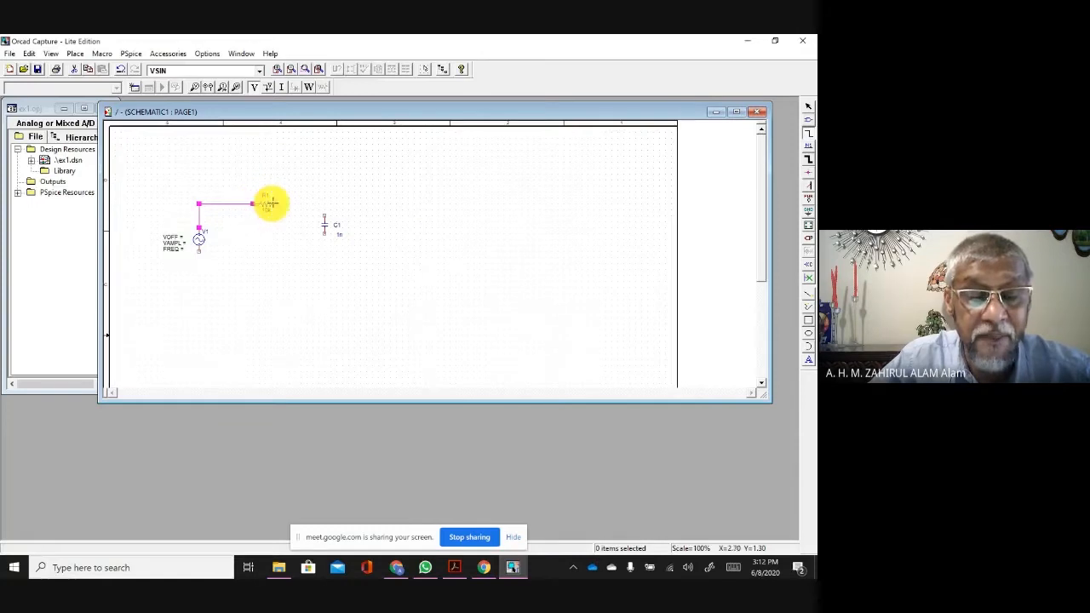
left_click(276, 204)
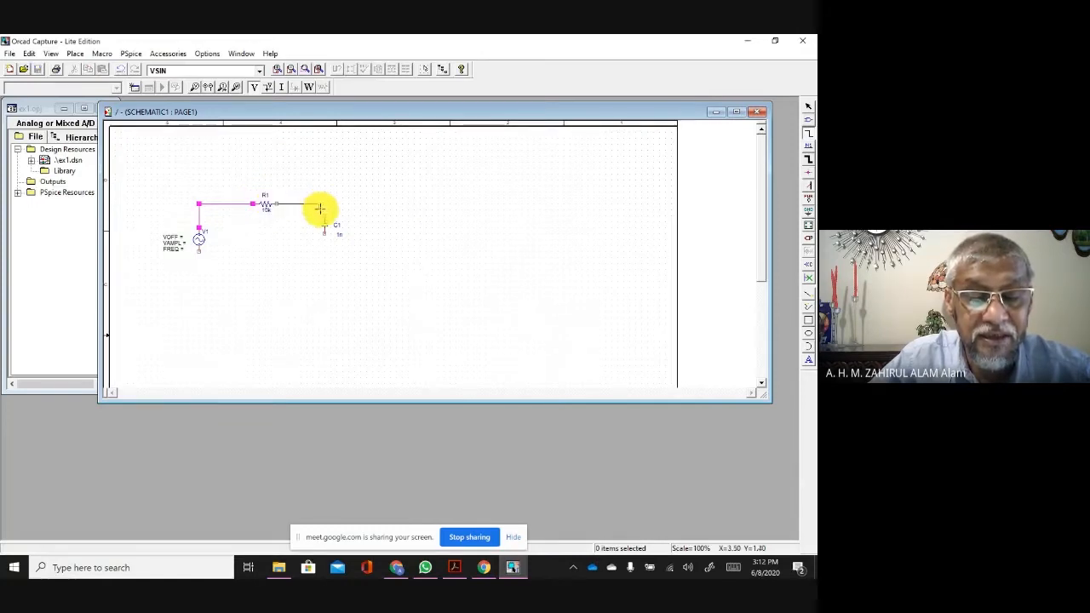
left_click(323, 214)
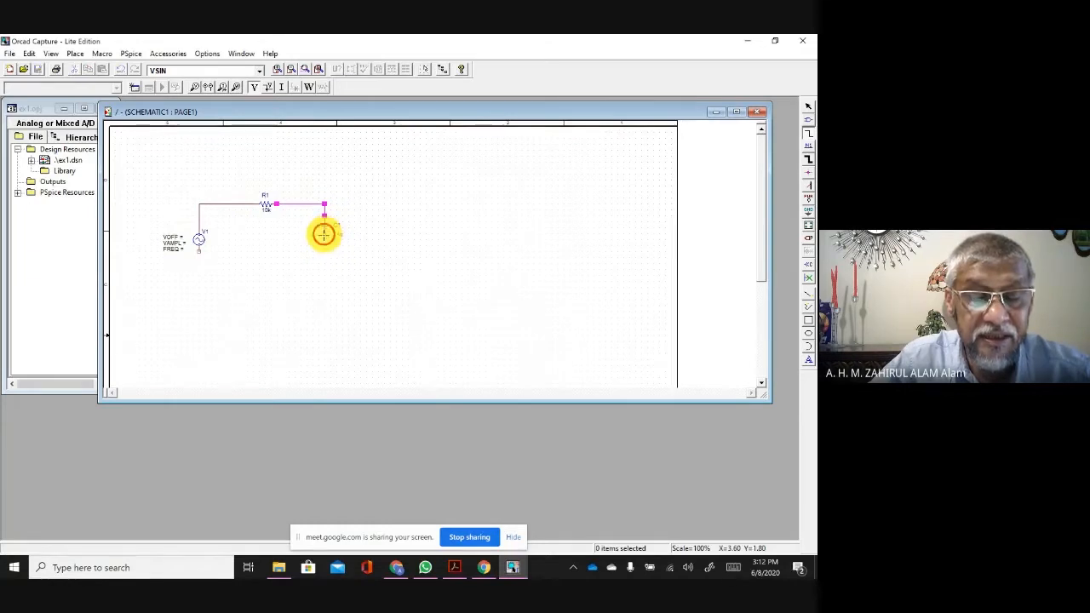
left_click(198, 257)
left_click(198, 254)
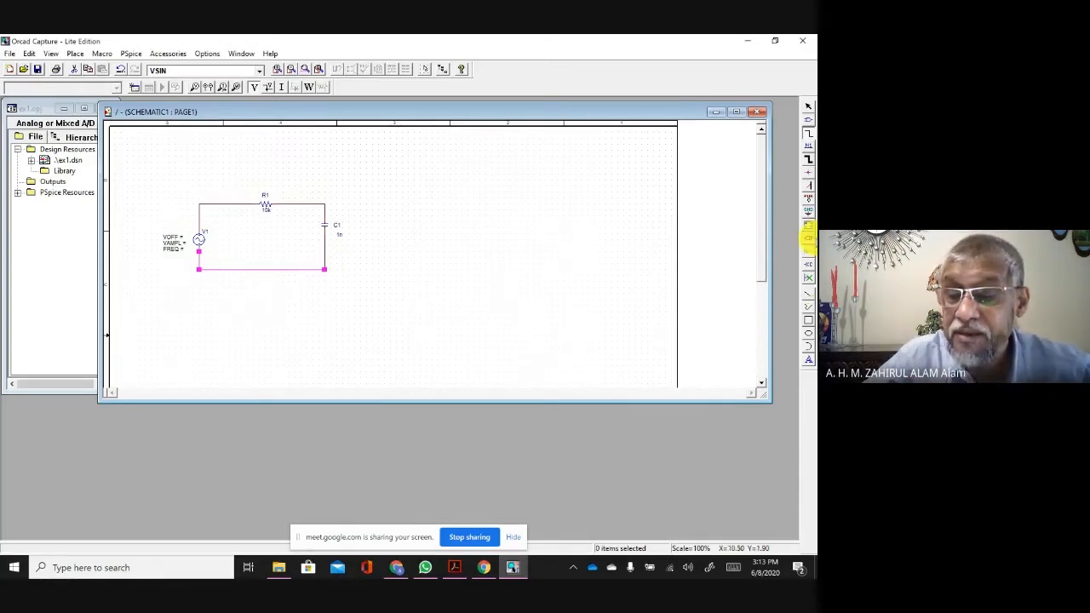
Step: Place a GND/CAPSYM ground symbol named 0 just below the middle of the circuit's bottom wire
left_click(807, 214)
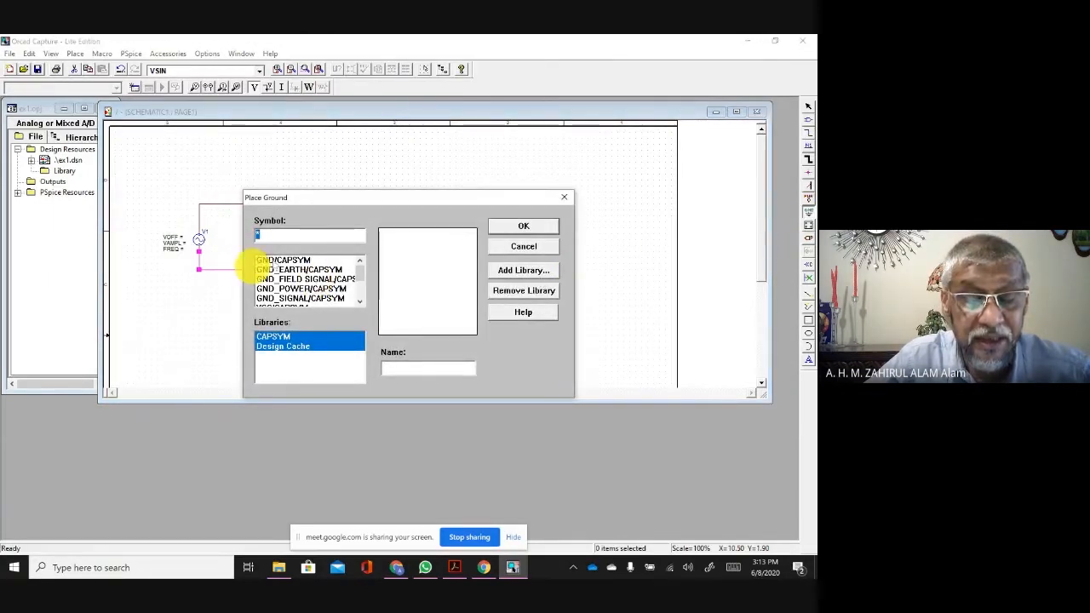
left_click(284, 260)
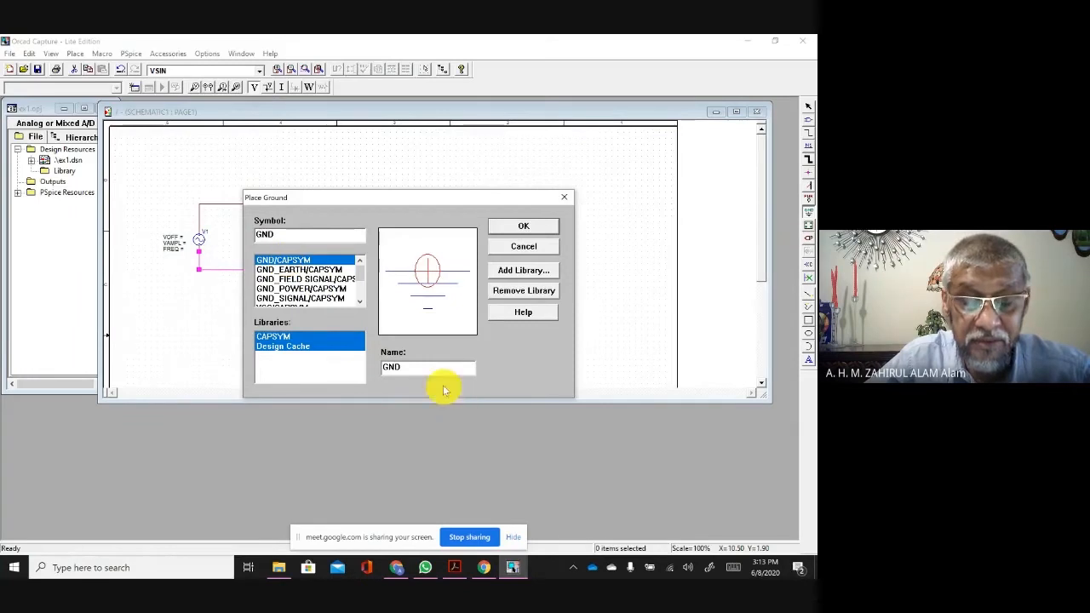
left_click_drag(428, 369, 380, 374)
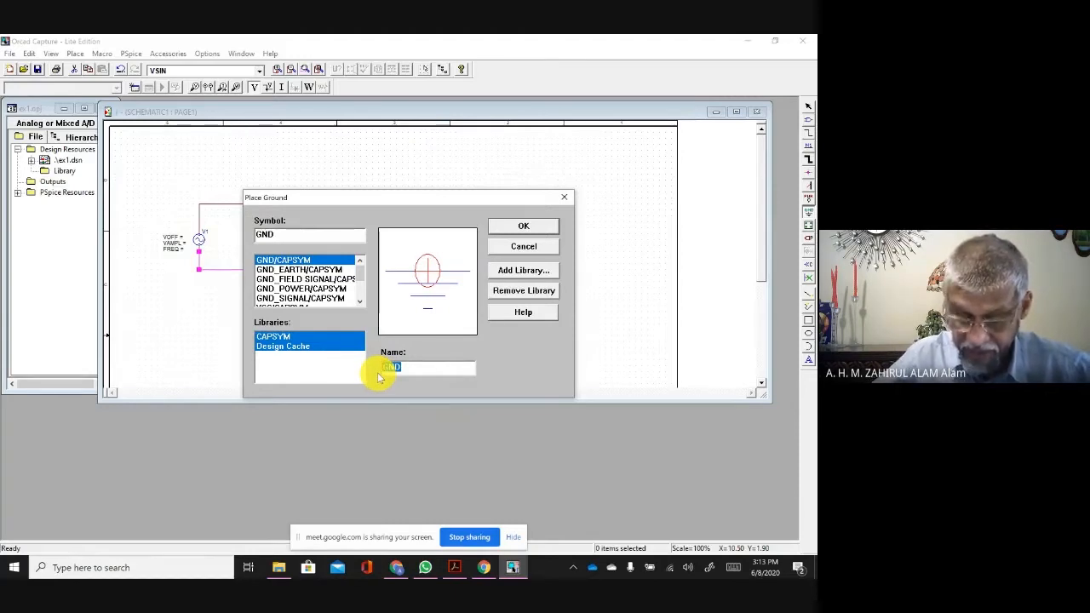
type("0")
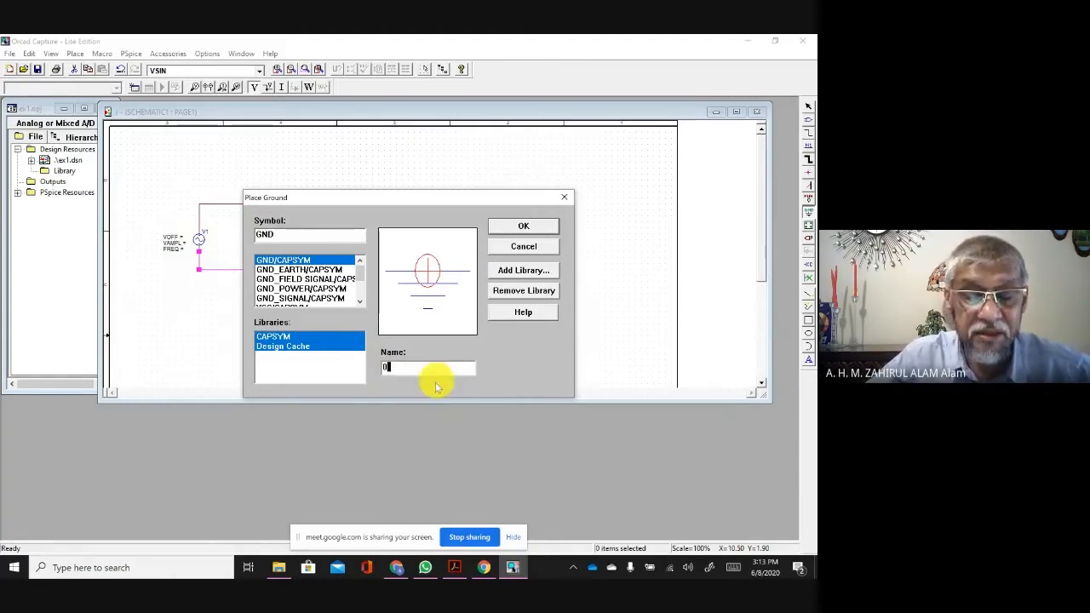
left_click(526, 227)
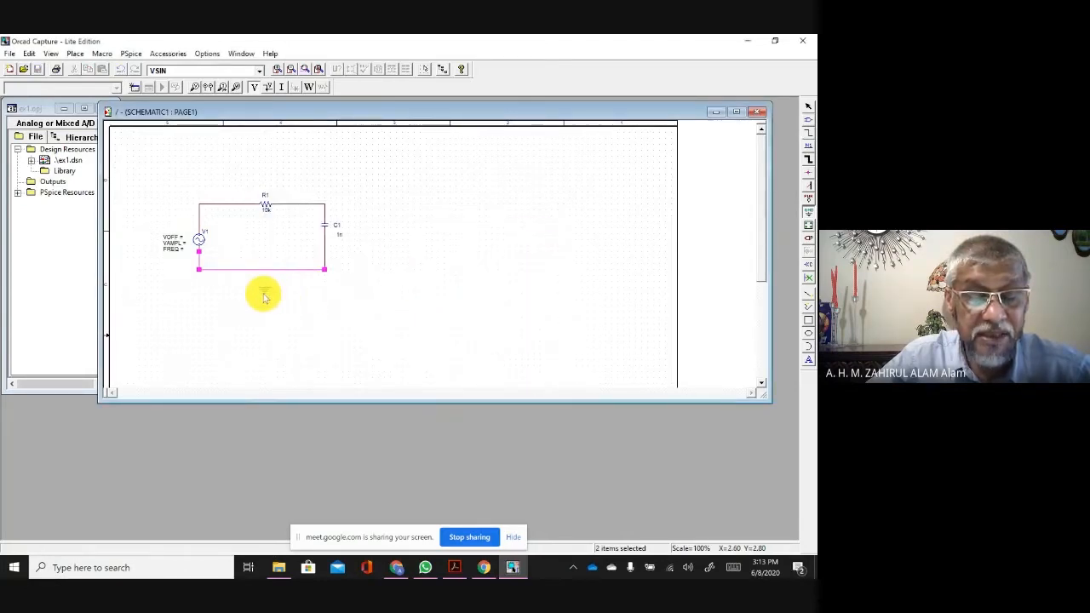
left_click(264, 293)
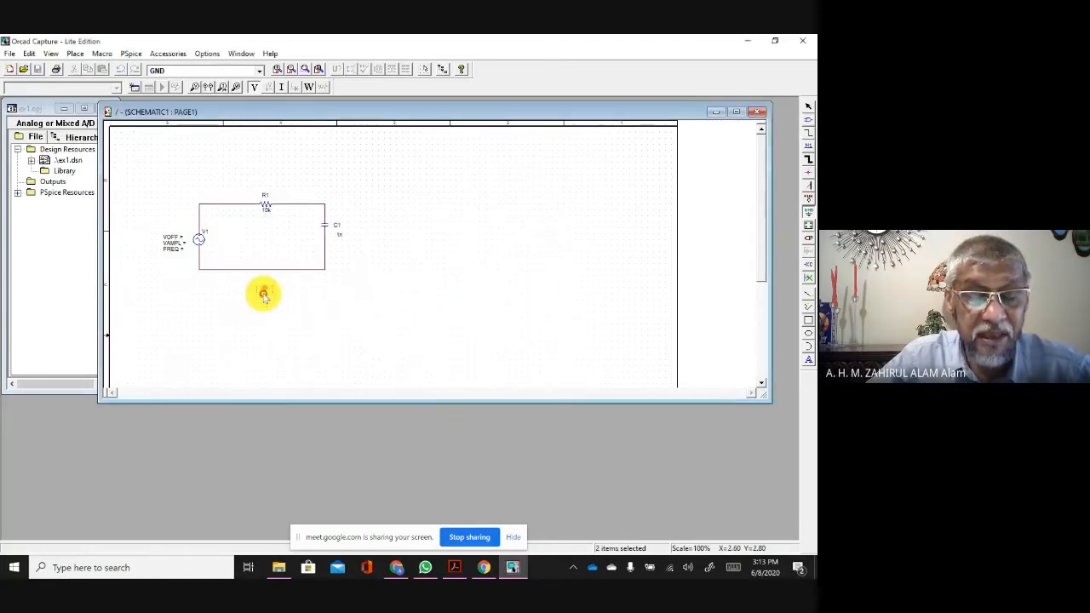
Step: Wire the ground symbol to the circuit's bottom wire and end wiring
left_click(808, 135)
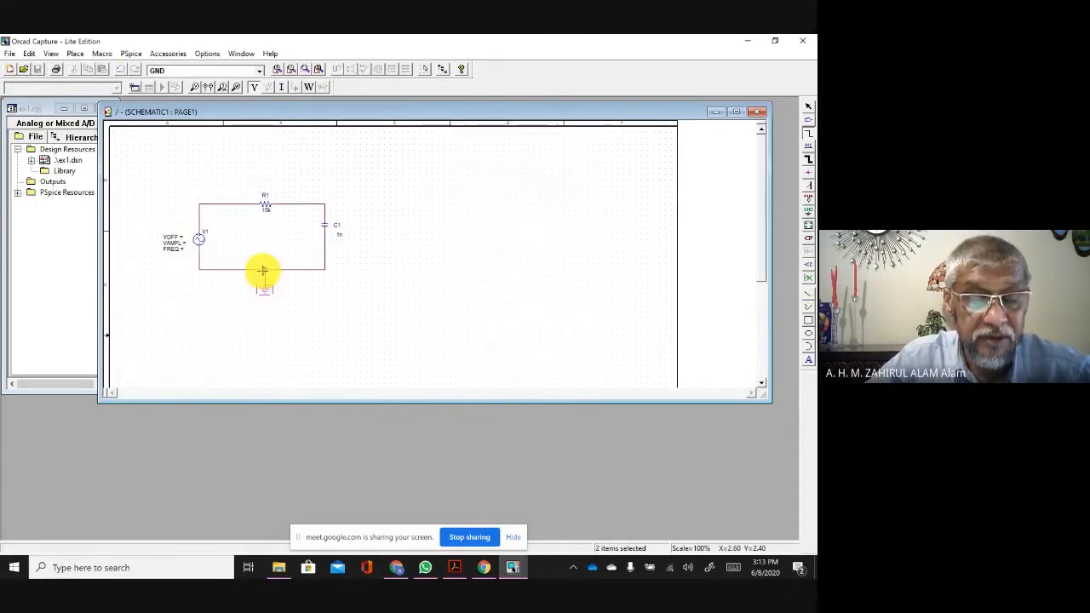
left_click(263, 271)
key("Escape")
left_click(353, 300)
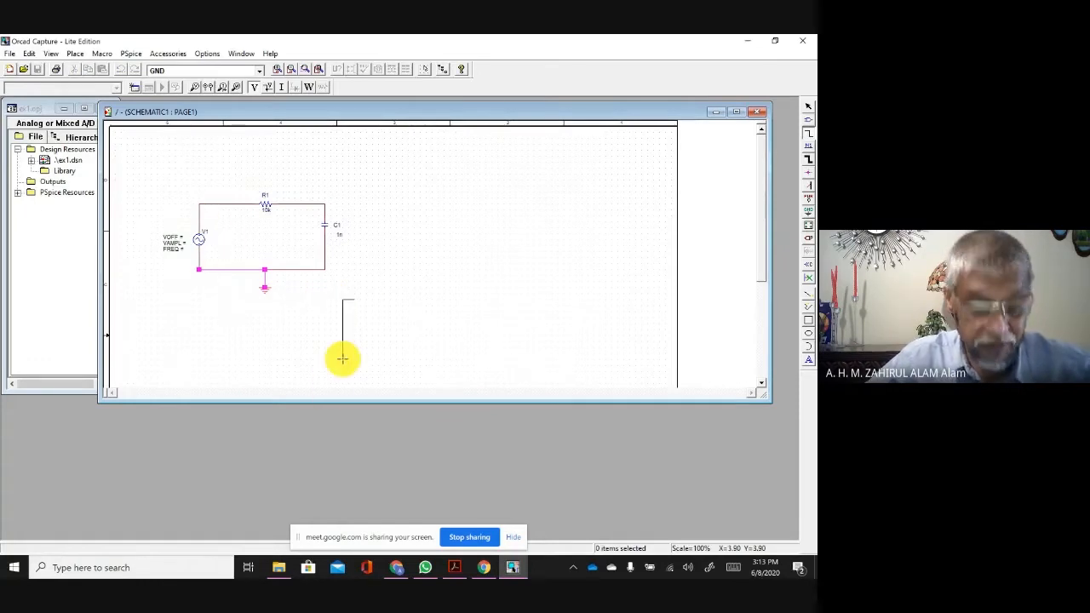
key("Escape")
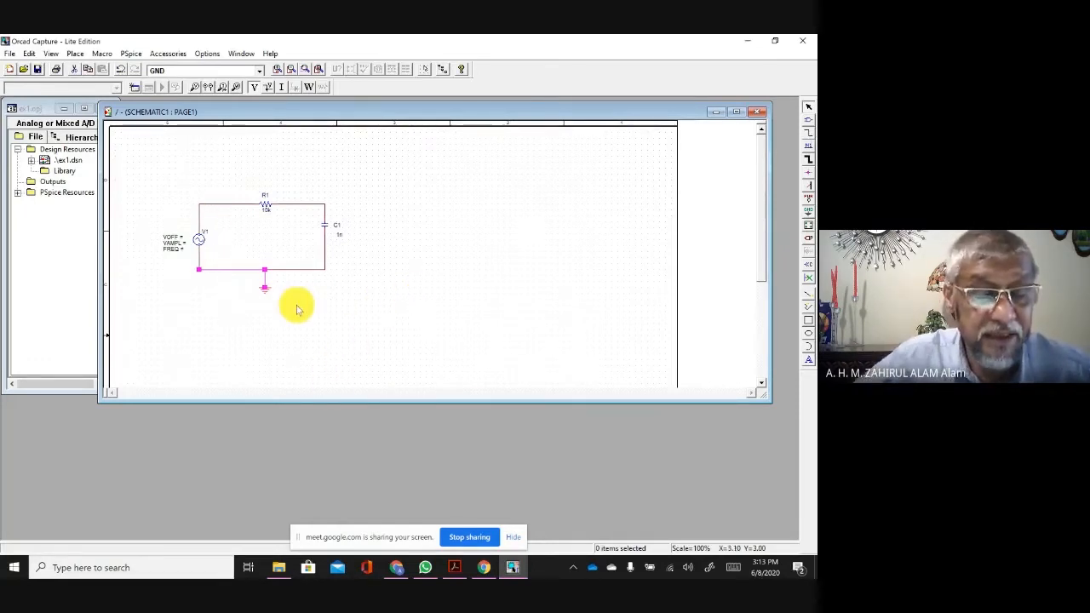
Step: Set the sine source's VOFF to 0 and its VAMPL to 1
double_click(177, 236)
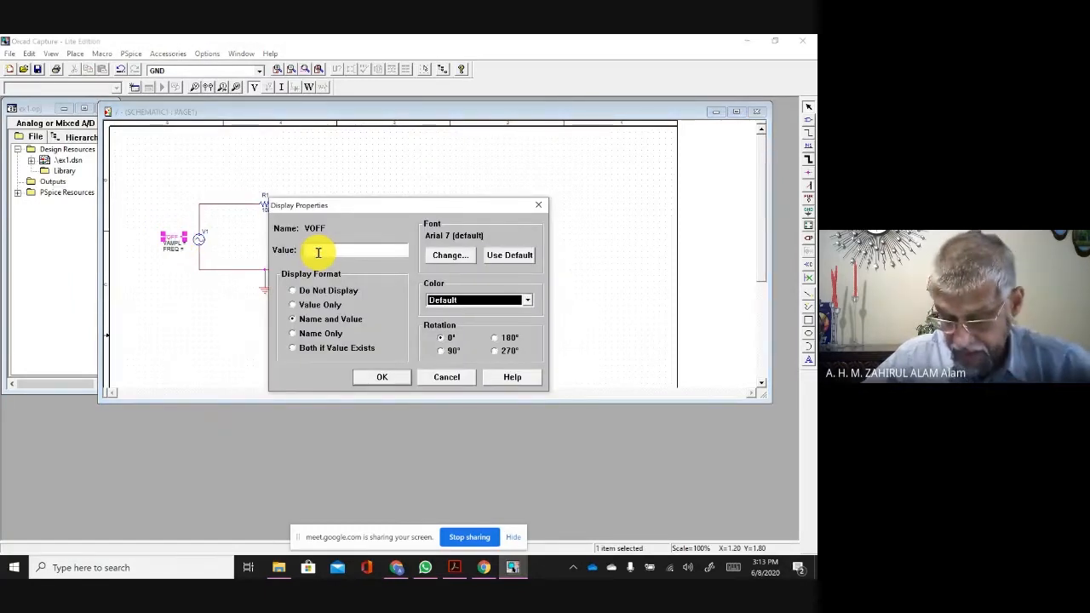
type("0")
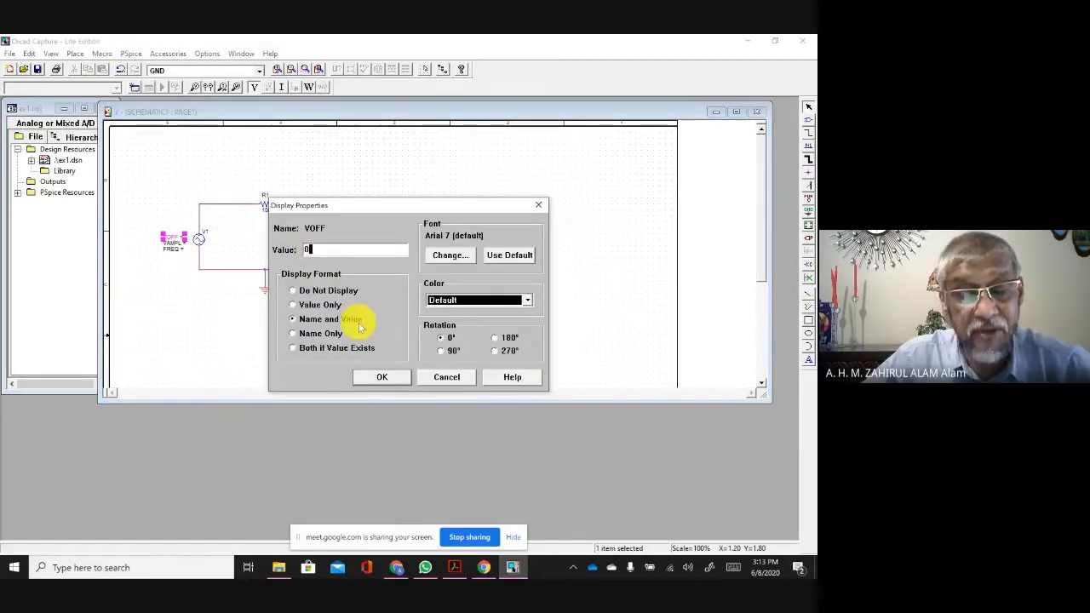
left_click(380, 376)
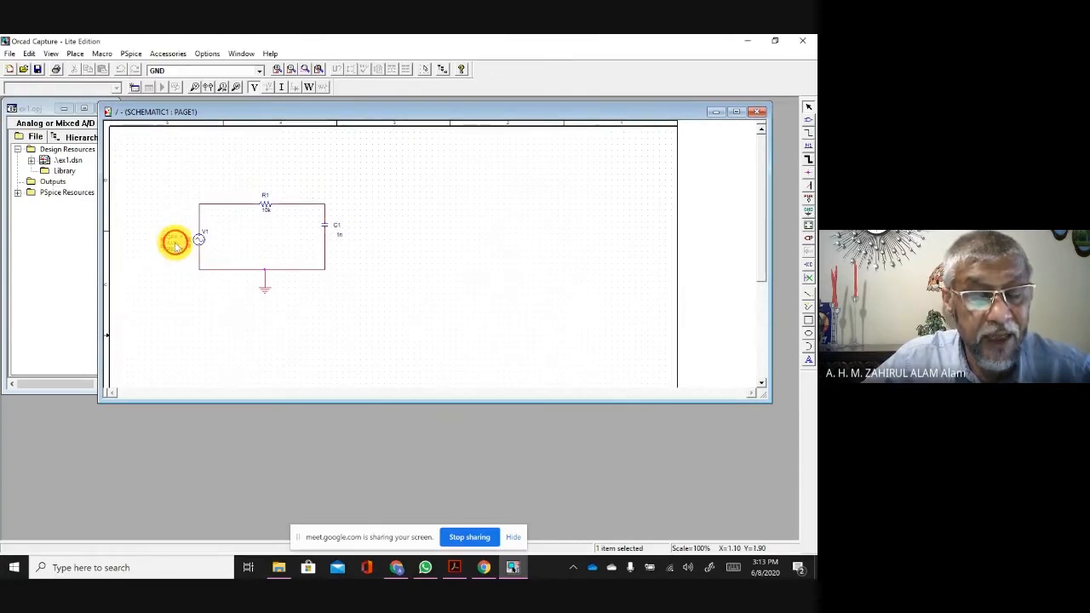
double_click(173, 243)
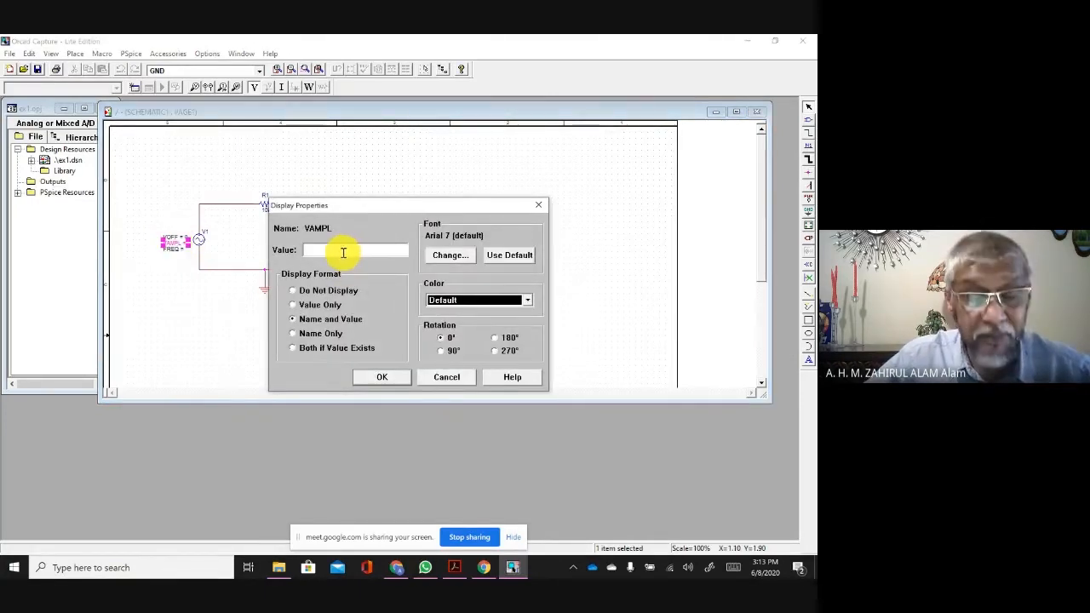
type("1")
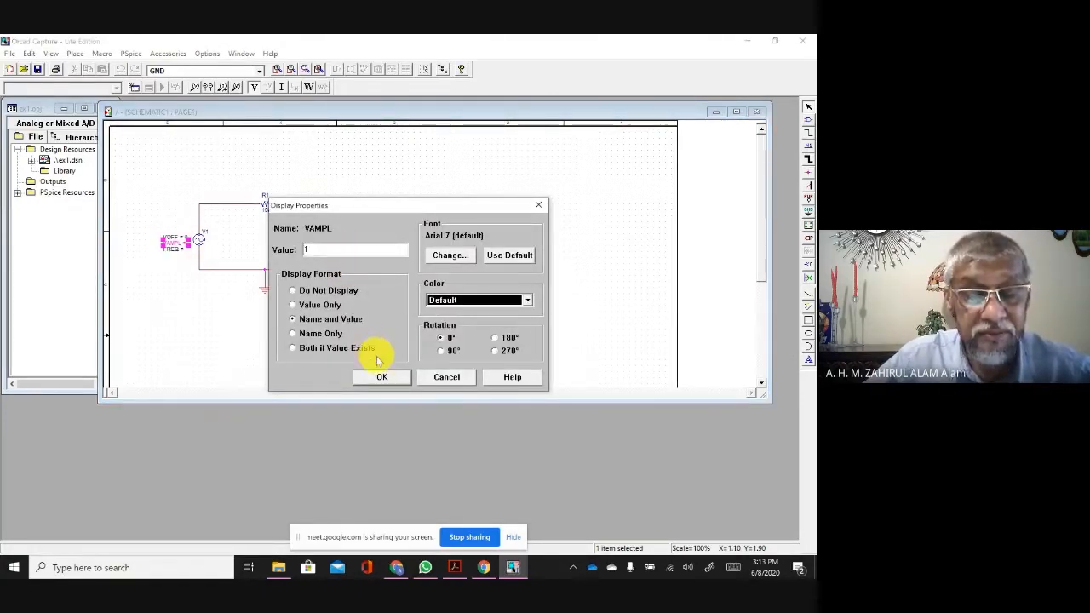
left_click(383, 377)
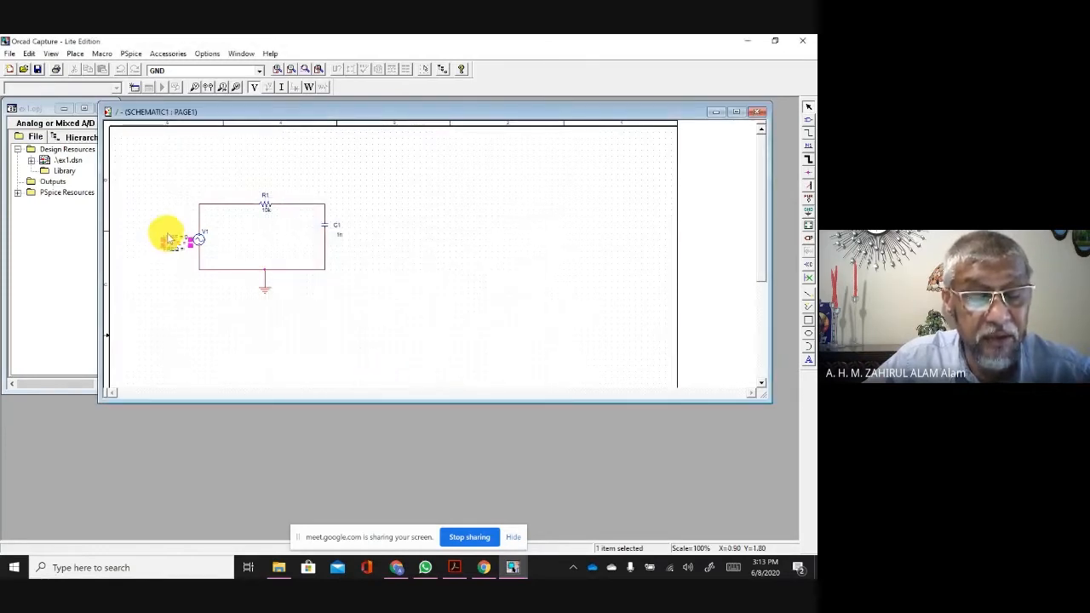
Step: Set the sine source's FREQ to 1k and deselect it
double_click(175, 248)
left_click(347, 253)
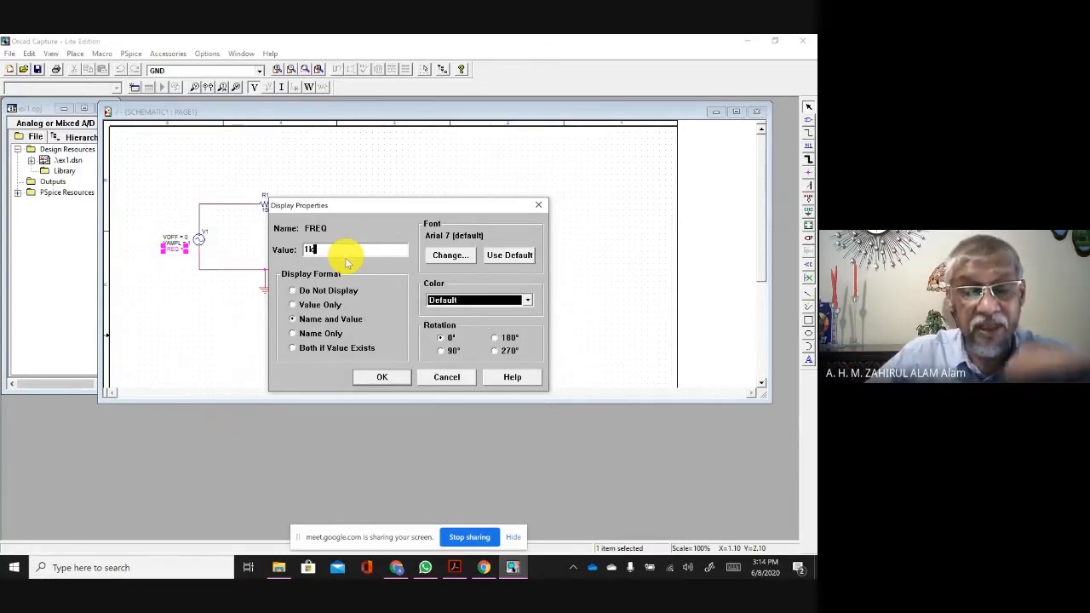
left_click(388, 378)
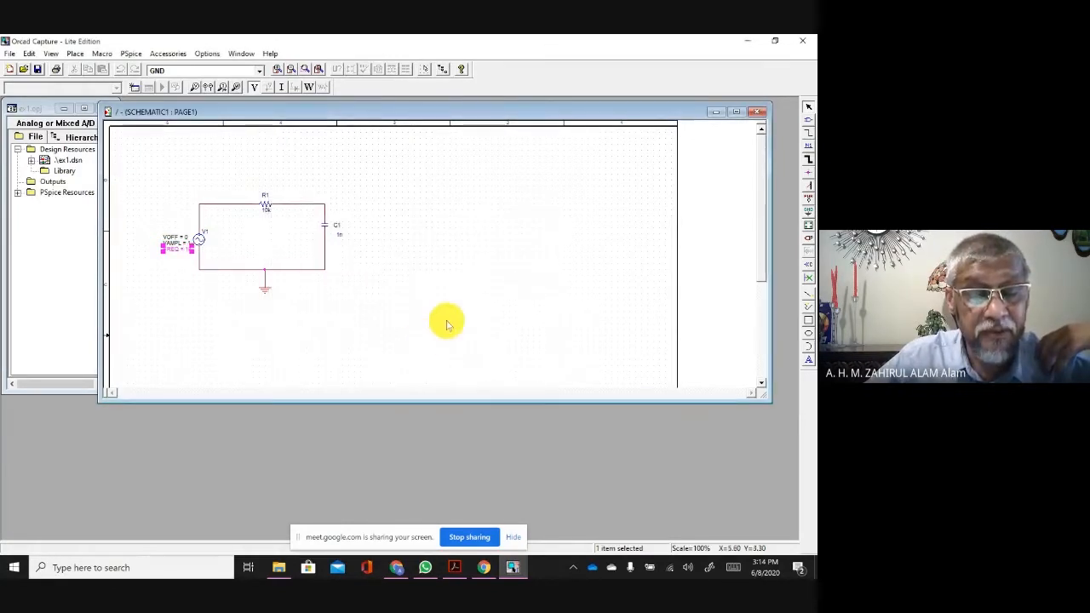
left_click(445, 321)
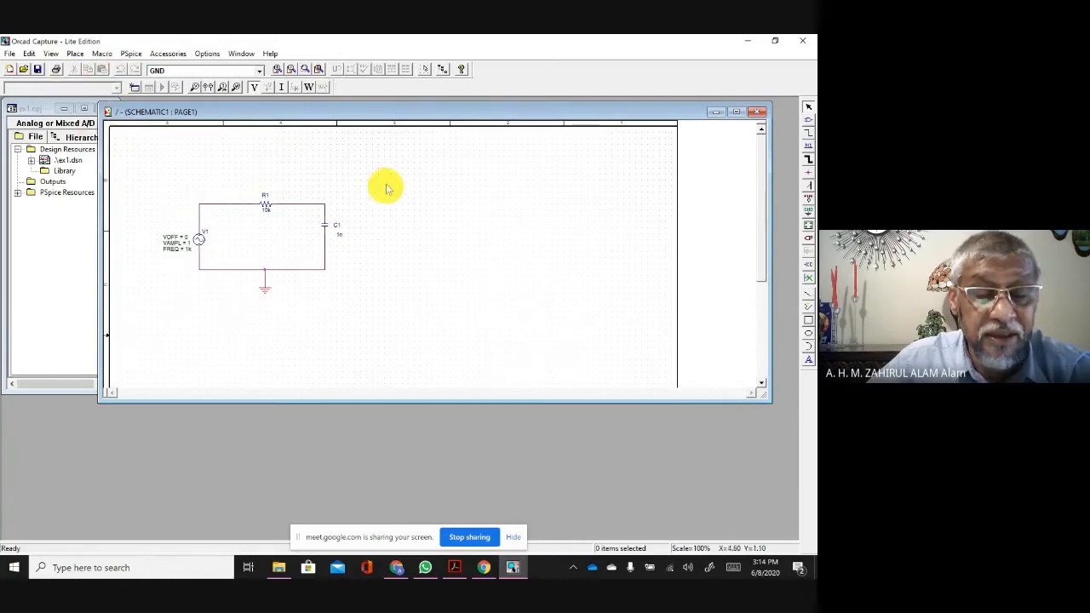
Step: Create a new PSpice simulation profile named ac and bring its simulation settings into view
left_click(132, 57)
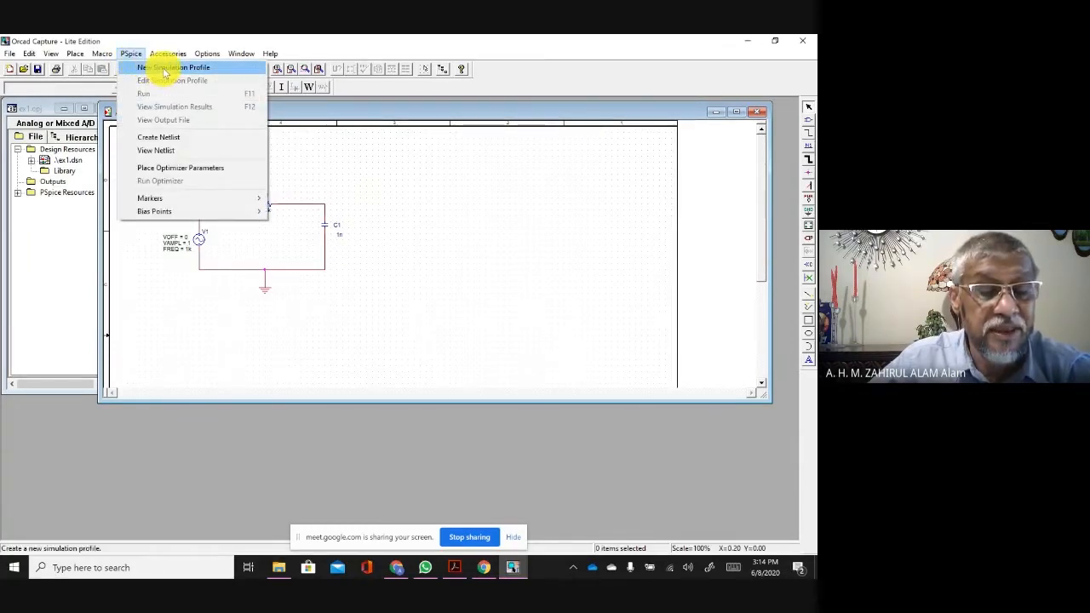
left_click(165, 70)
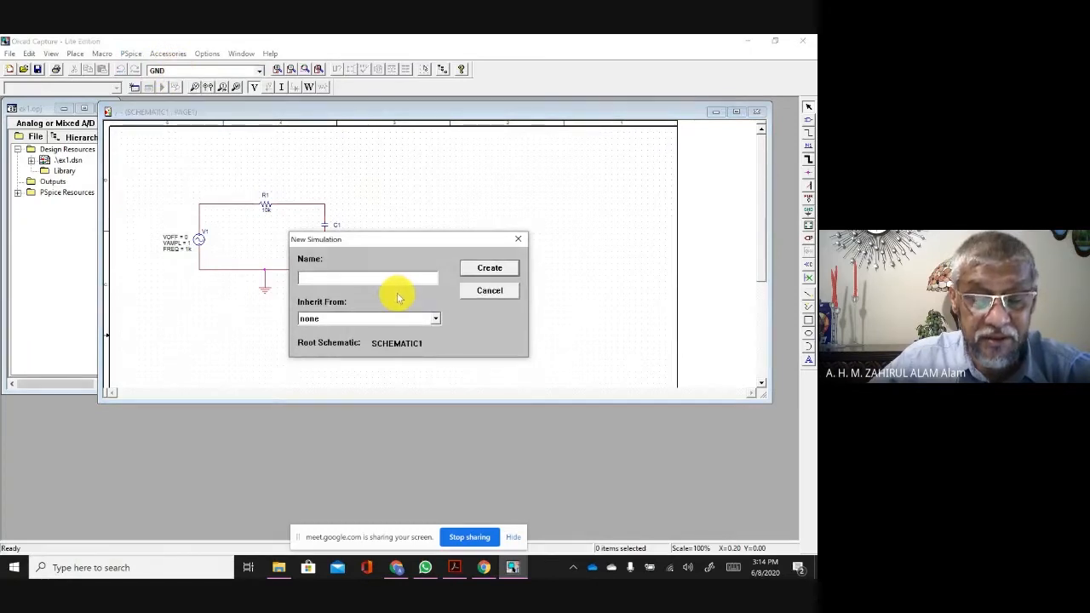
type("a")
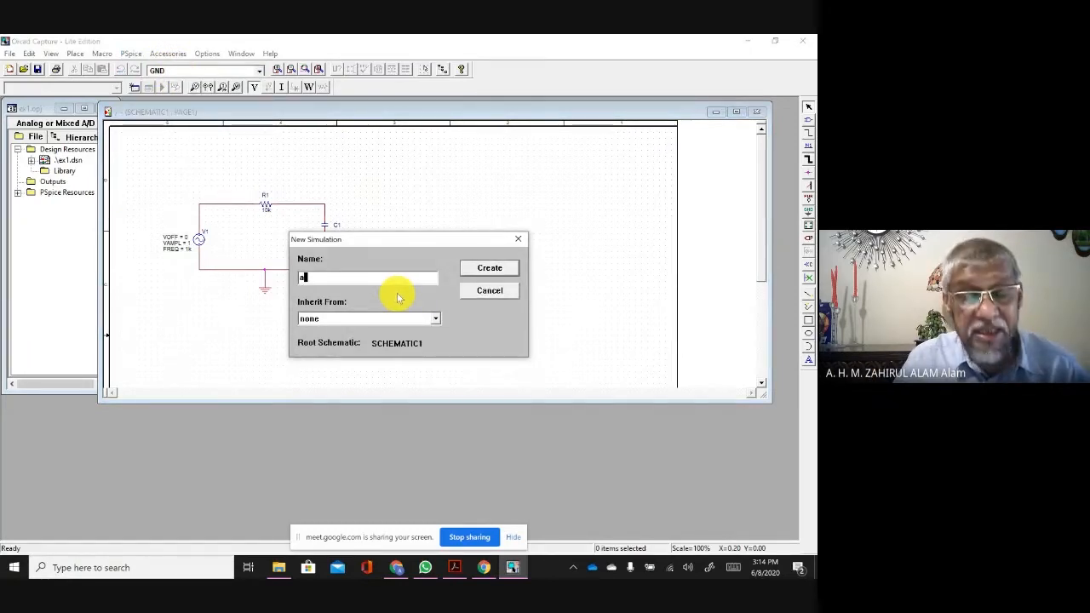
type("c")
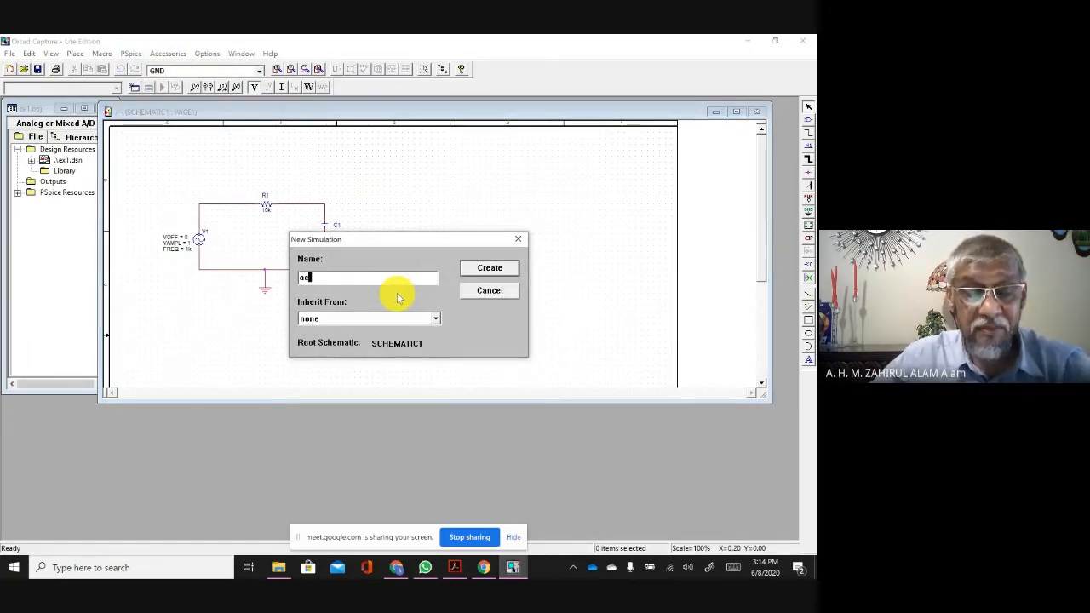
left_click(483, 271)
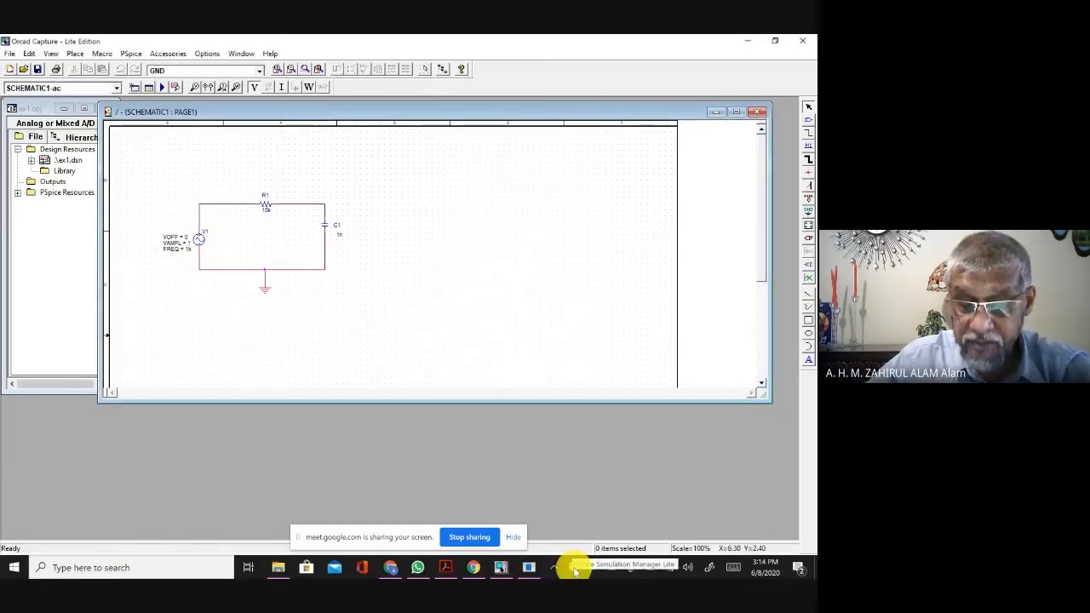
left_click(528, 567)
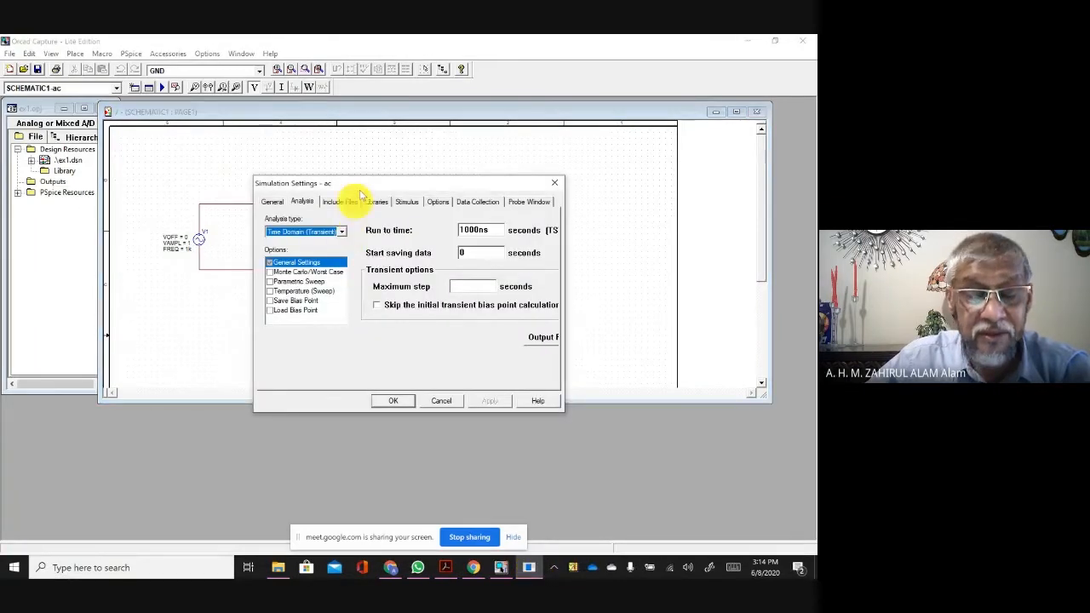
left_click_drag(380, 190, 396, 173)
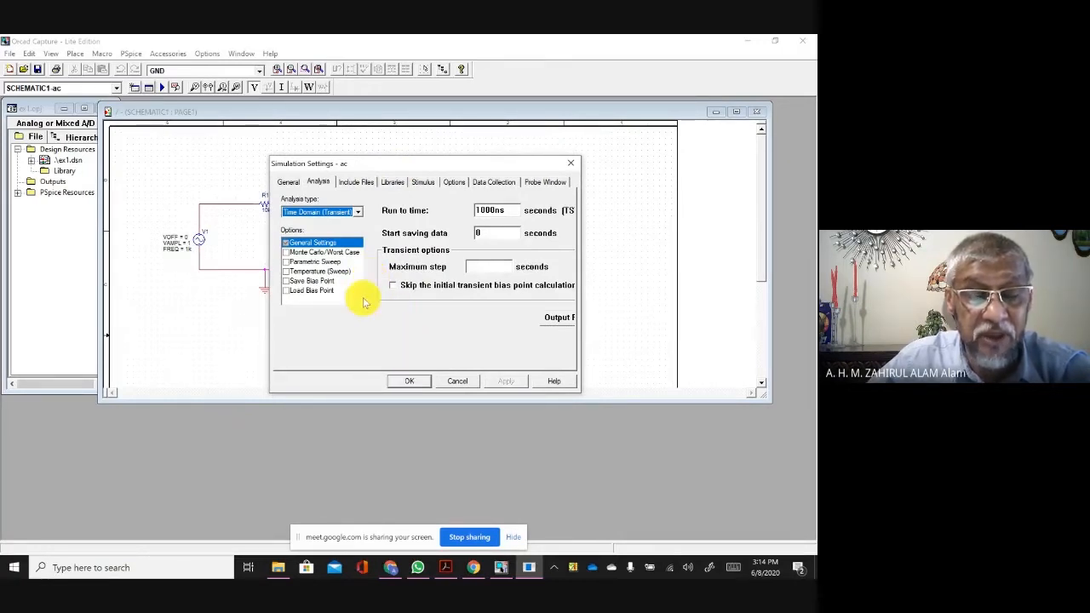
Step: Examine the DC Sweep, AC Sweep/Noise and Bias Point analysis settings, ending on the Time Domain (Transient) analysis type
left_click(358, 213)
left_click(339, 230)
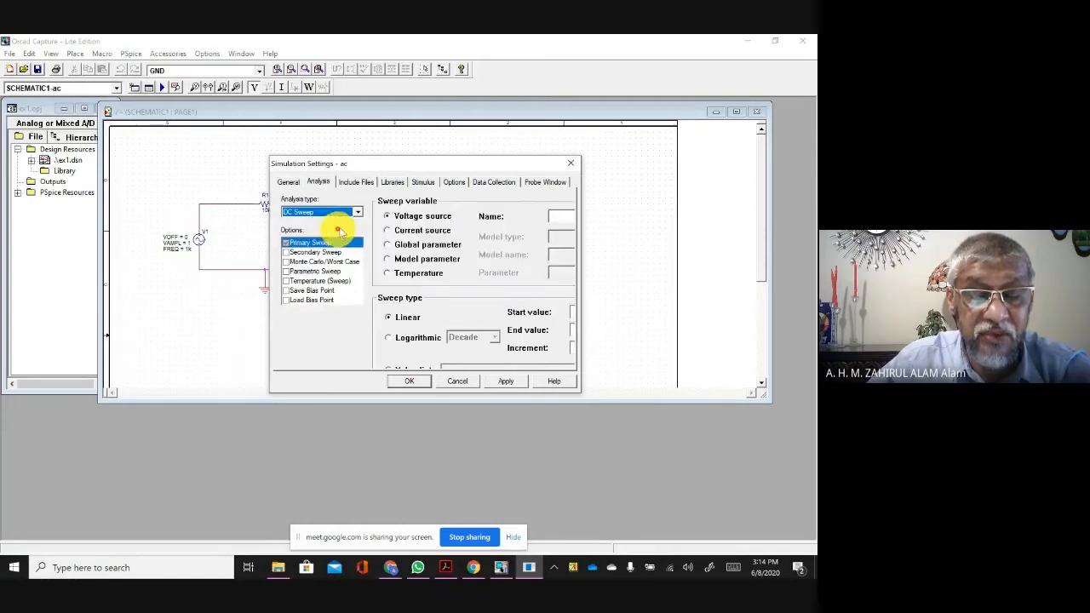
left_click(344, 212)
left_click(335, 239)
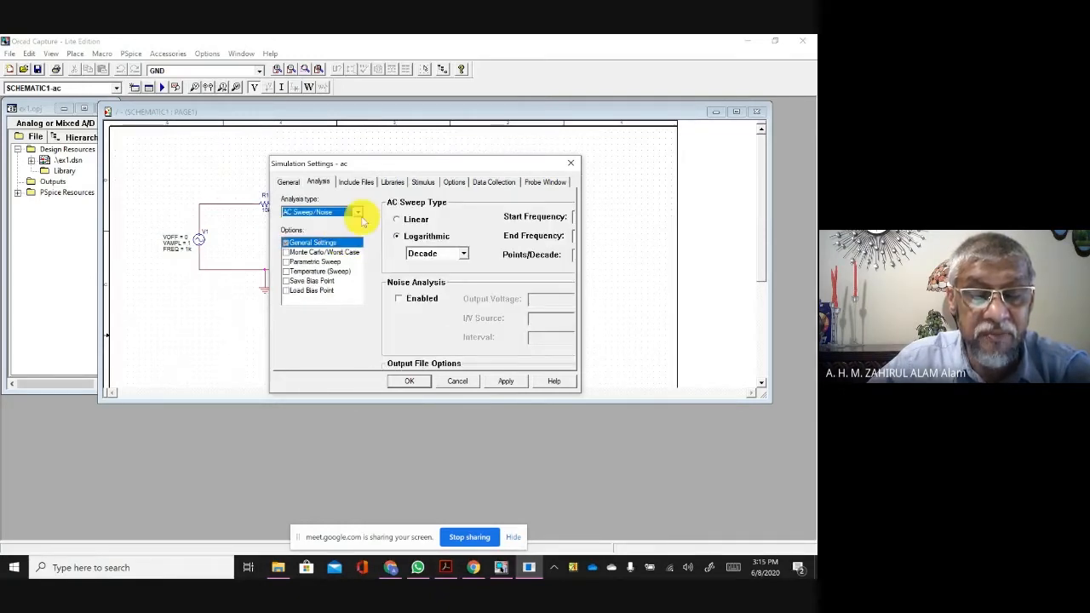
left_click(357, 213)
left_click(337, 246)
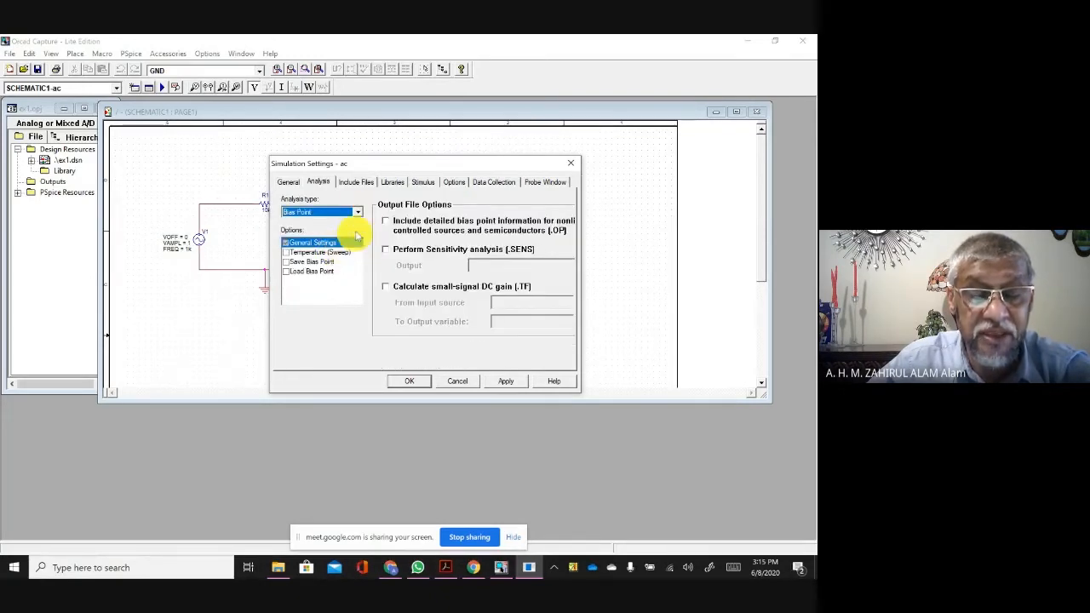
left_click(359, 215)
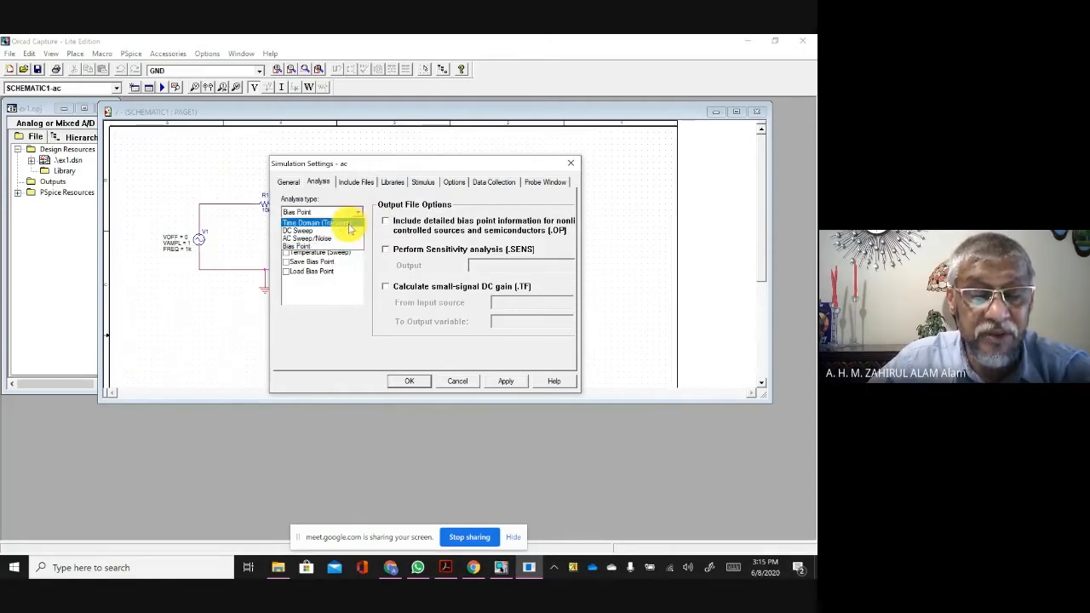
left_click(349, 223)
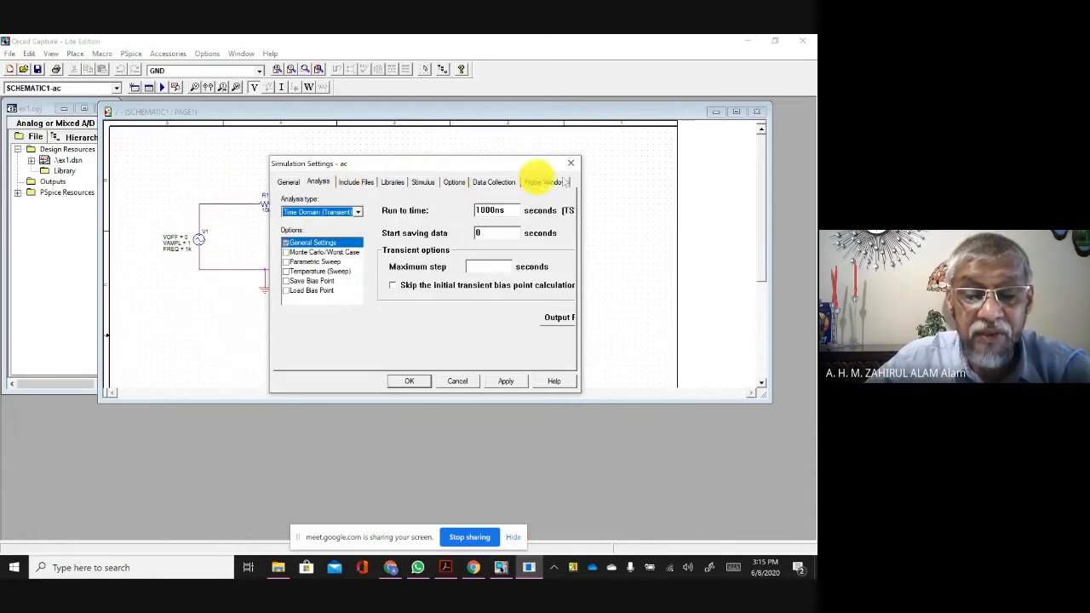
Step: Set the transient analysis run time to 2ms and confirm the simulation settings
left_click(495, 234)
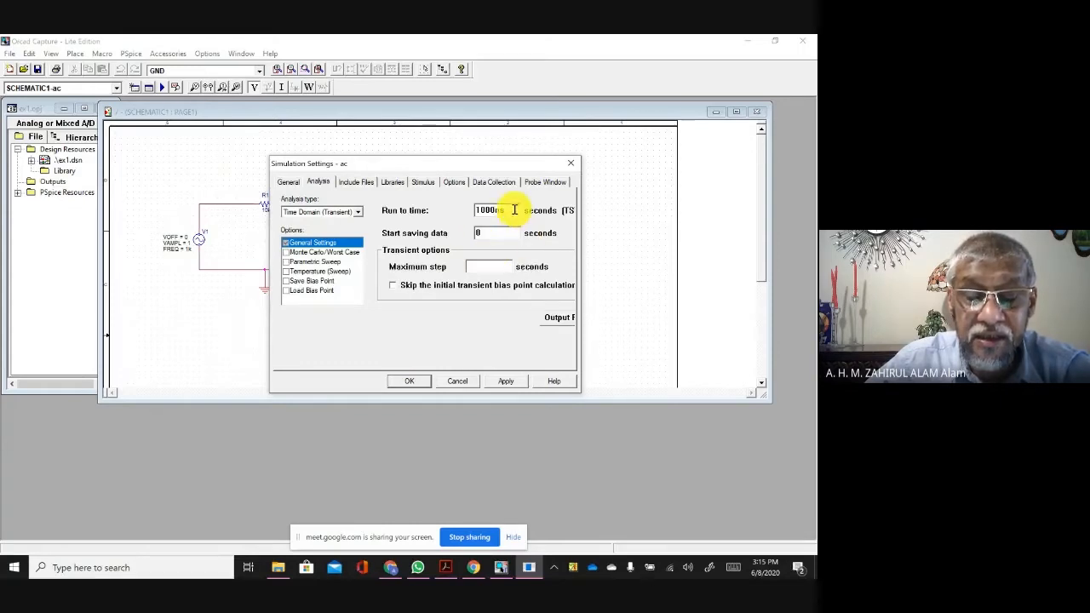
left_click_drag(514, 210, 462, 219)
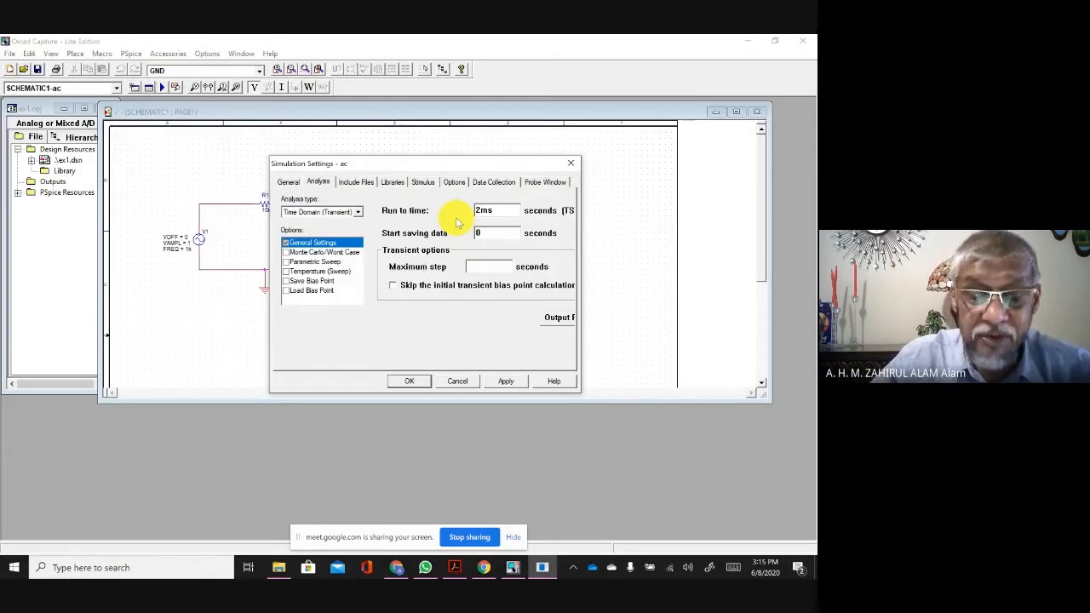
left_click(414, 384)
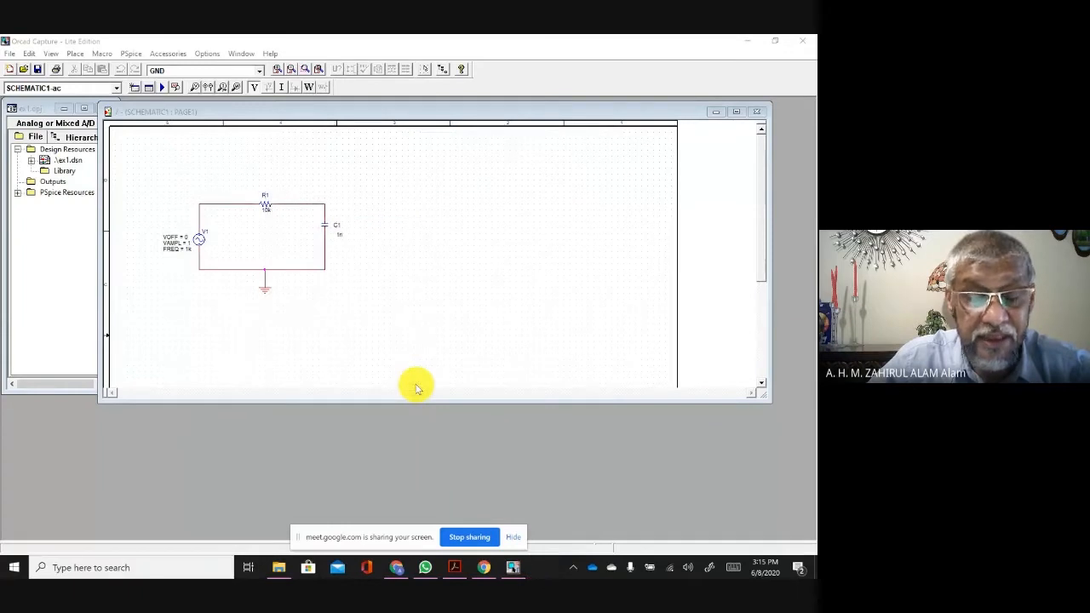
Step: Run the PSpice simulation and bring up the PSpice A/D results window at full size
left_click(162, 87)
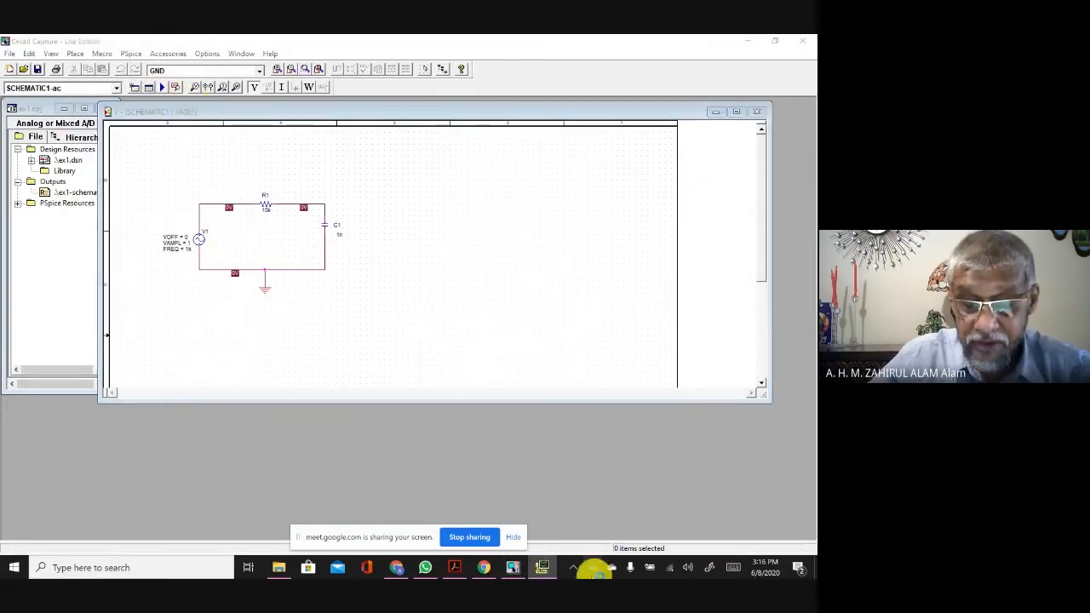
left_click(542, 569)
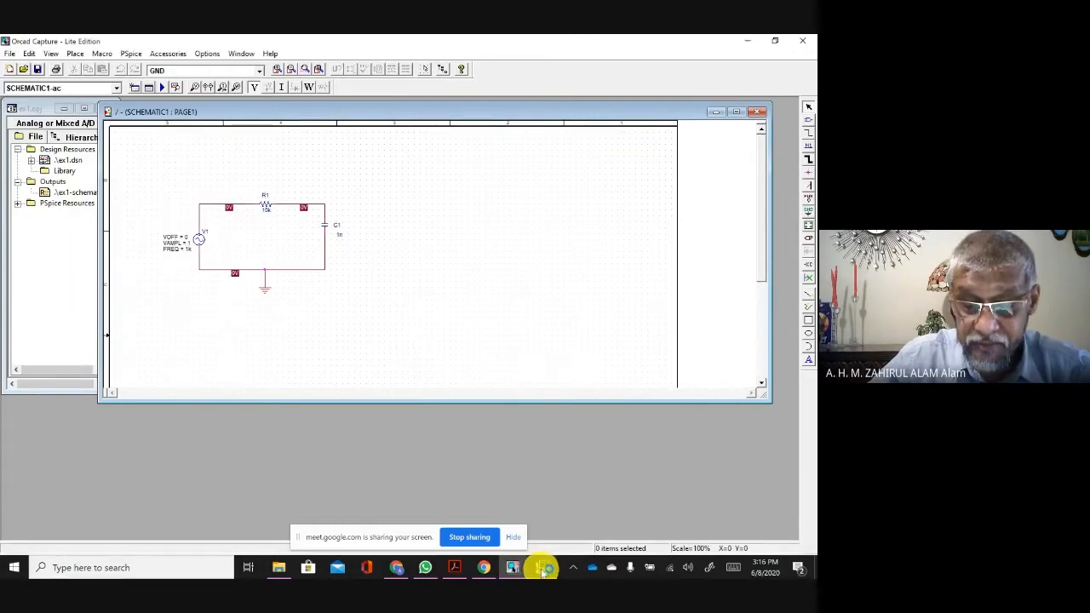
left_click(543, 569)
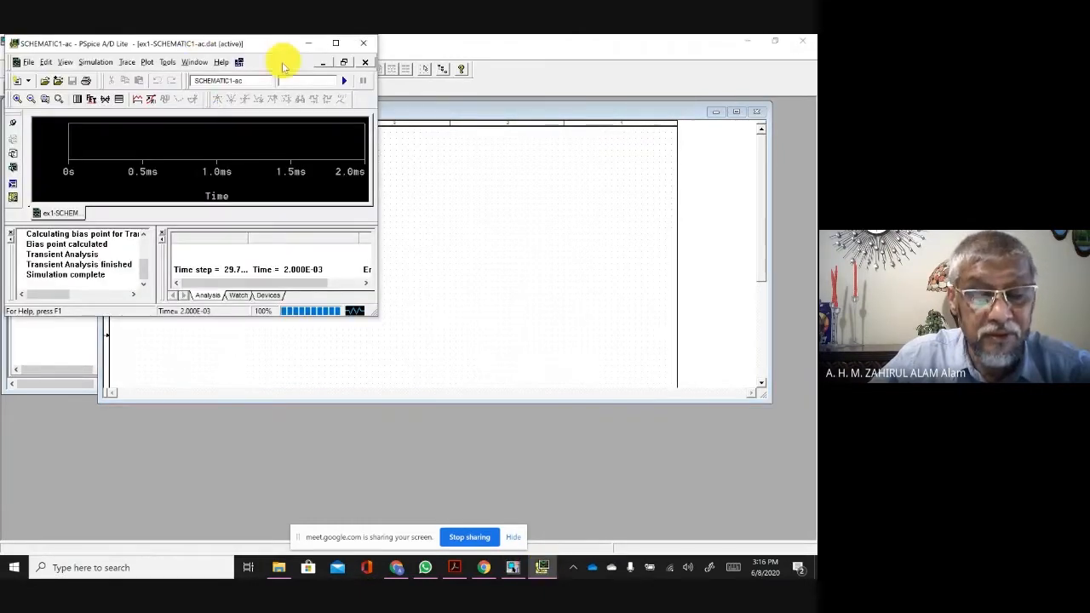
left_click_drag(267, 43, 539, 228)
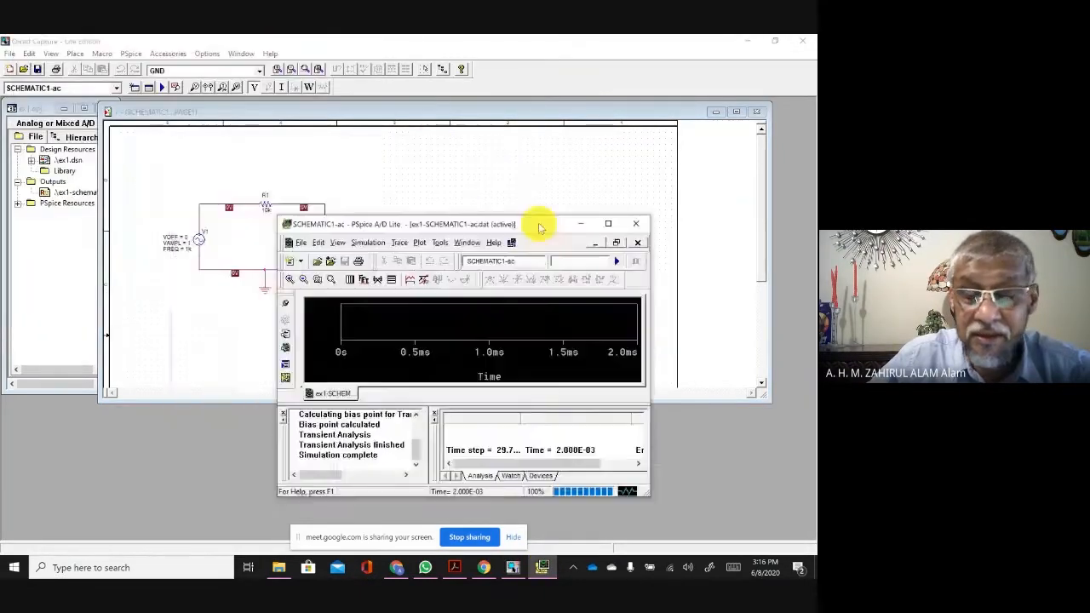
left_click(609, 225)
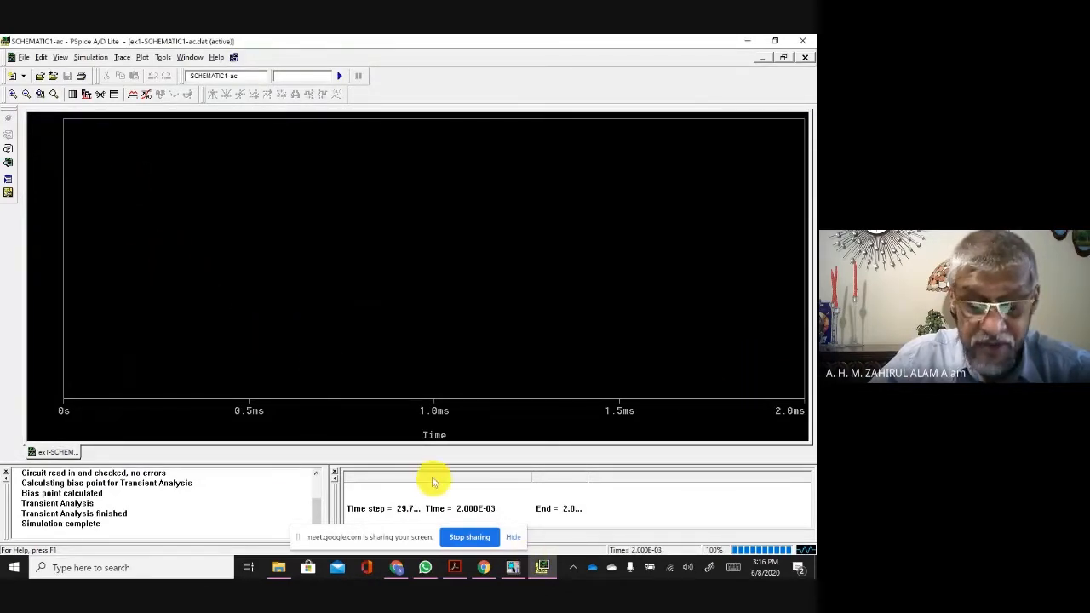
Step: Switch to Orcad Capture, hide the bias voltage and current values, and place a voltage marker at the wire corner above V1
left_click(514, 568)
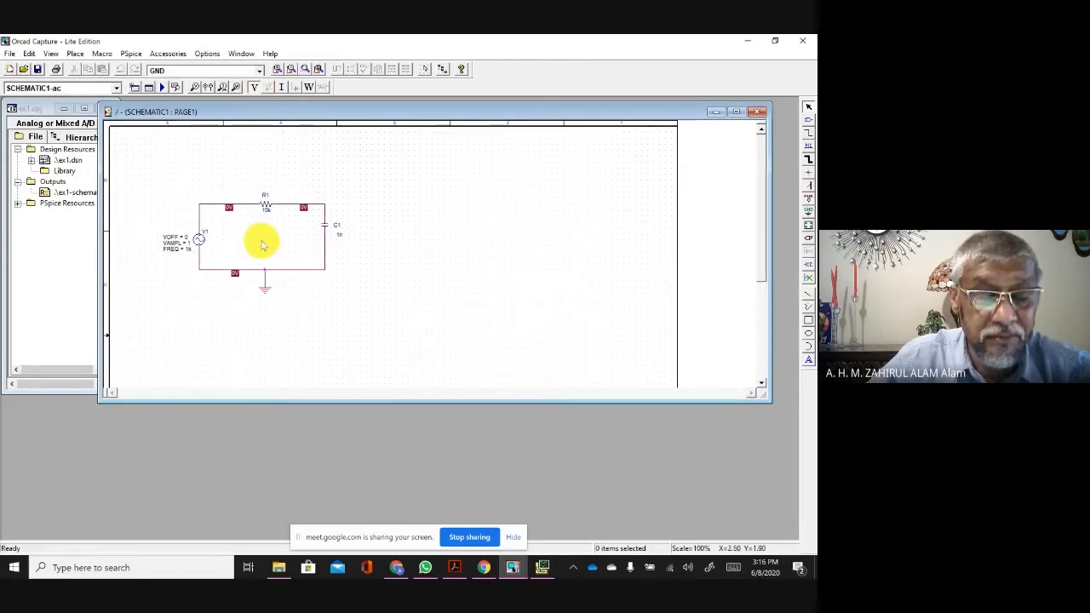
left_click(255, 88)
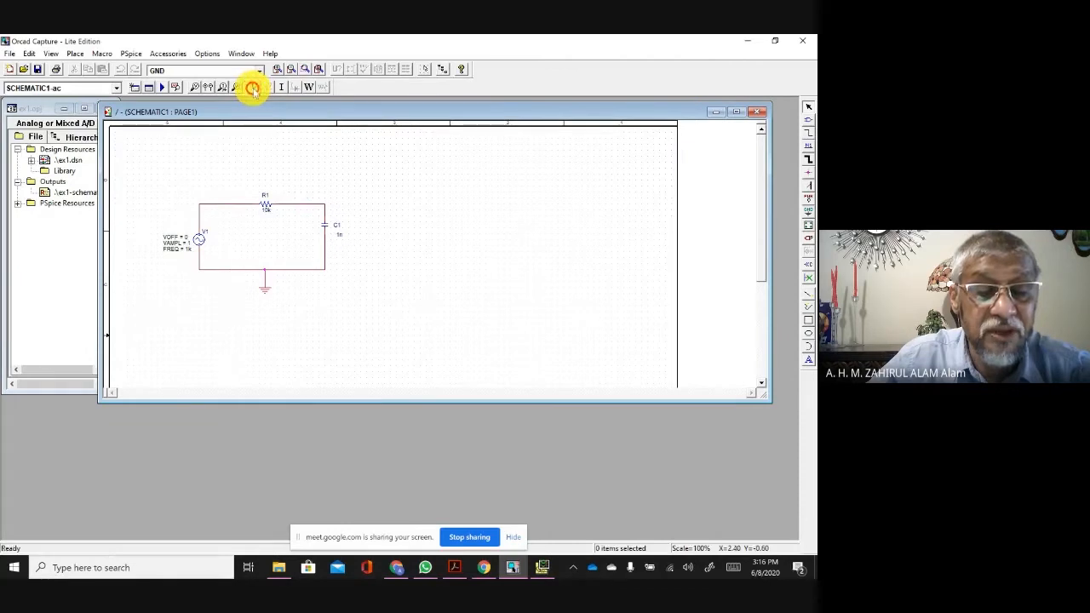
left_click(279, 88)
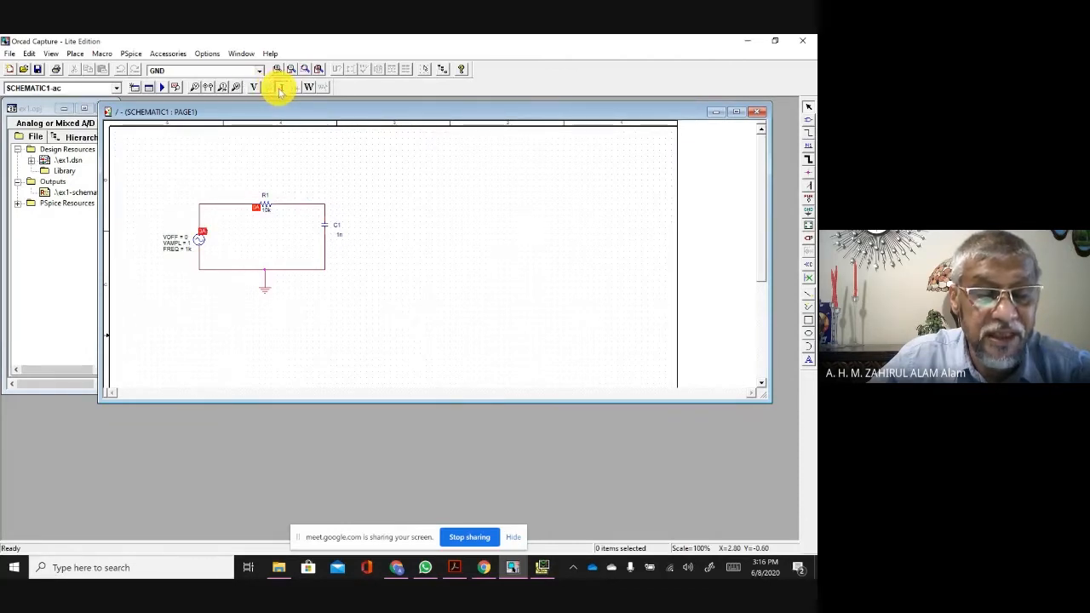
left_click(280, 87)
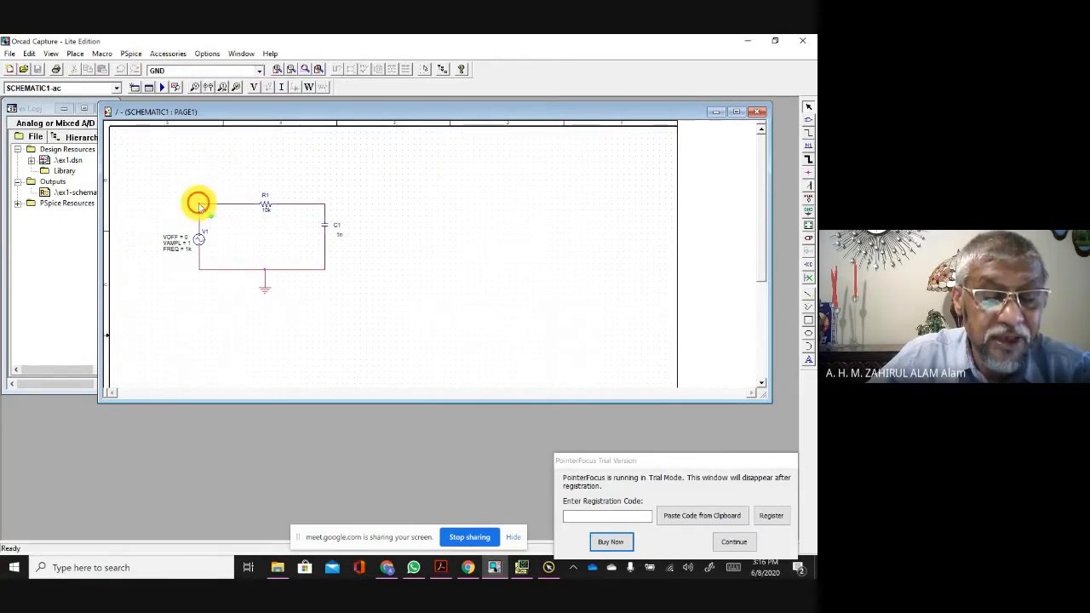
Step: View the source trace in PSpice A/D, add a voltage marker in Orcad Capture at the node above C1, and view both traces
left_click(523, 567)
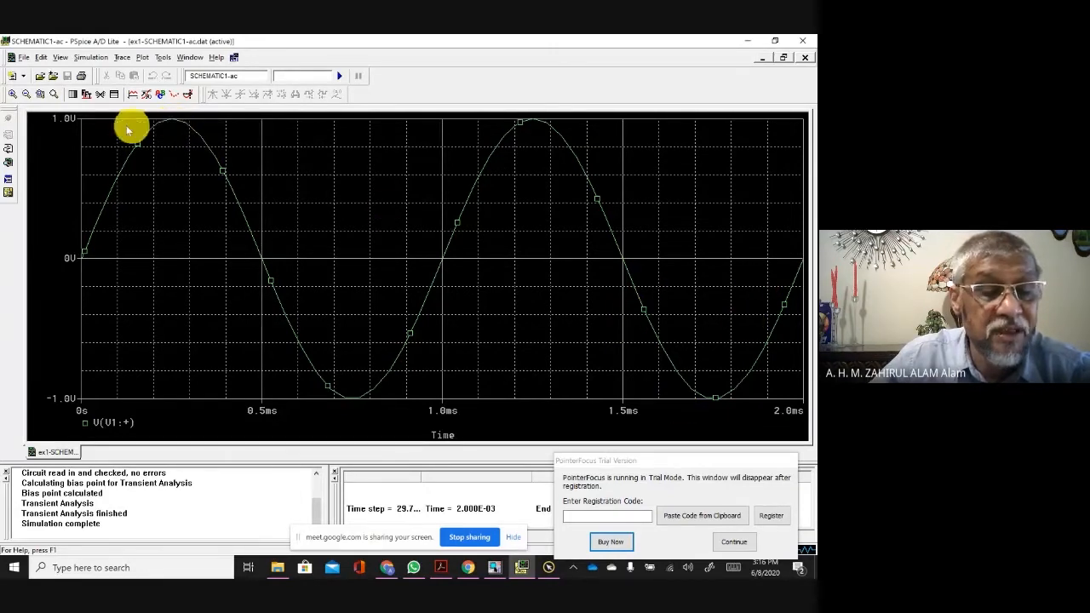
left_click(495, 567)
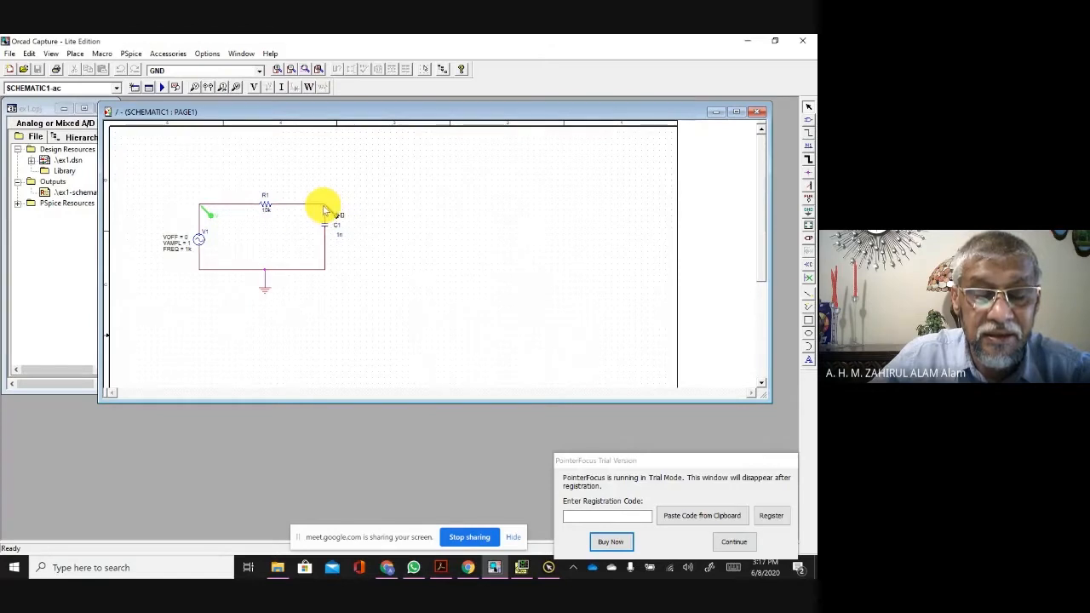
left_click(327, 209)
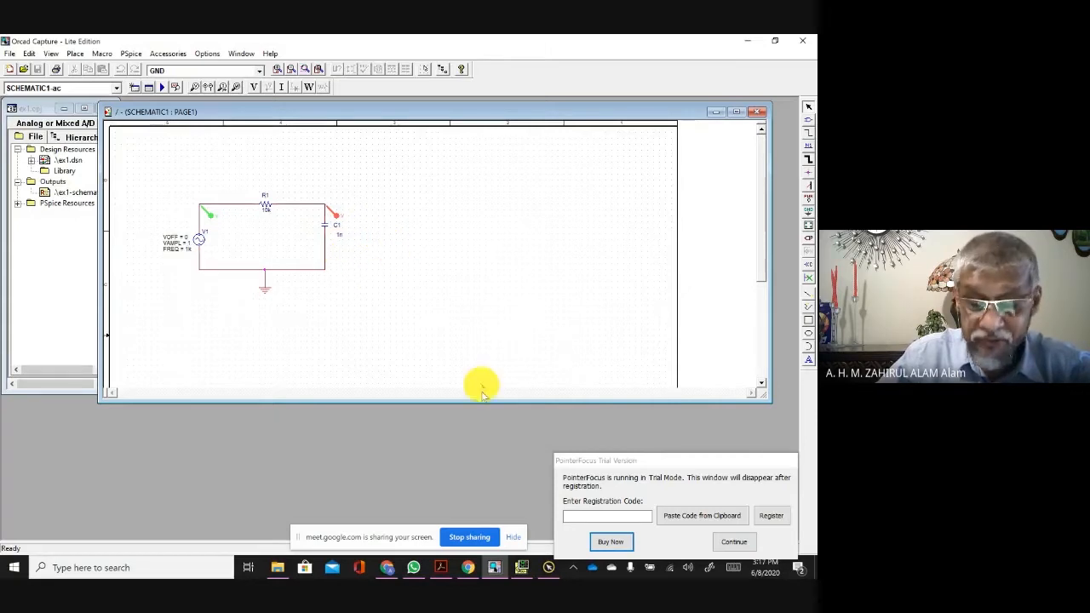
left_click(523, 568)
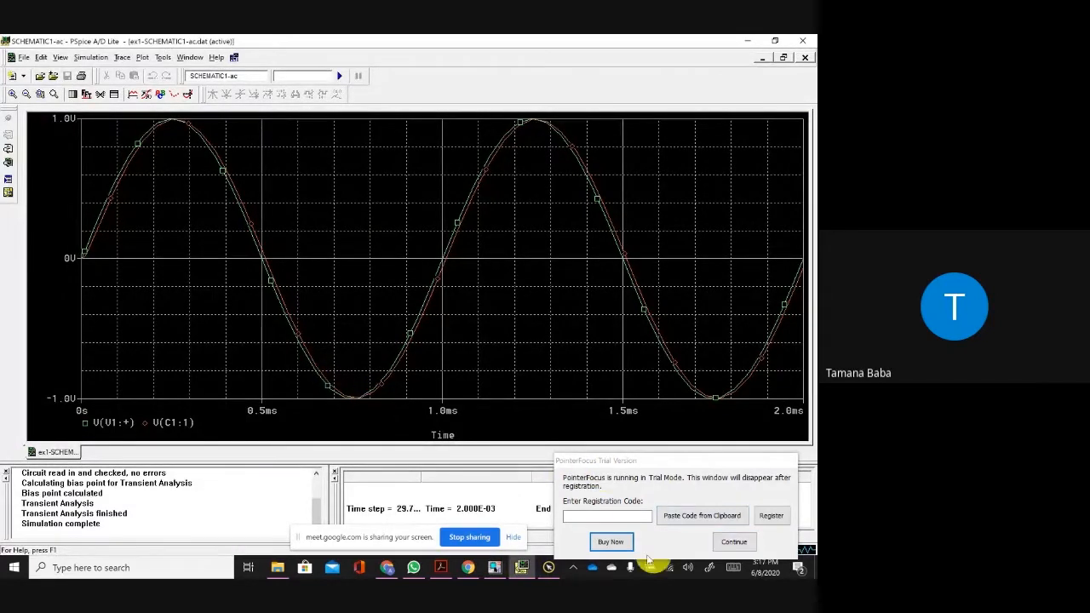
Step: Return to Orcad Capture, delete both voltage markers and place a new one at the wire corner above V1
left_click(523, 569)
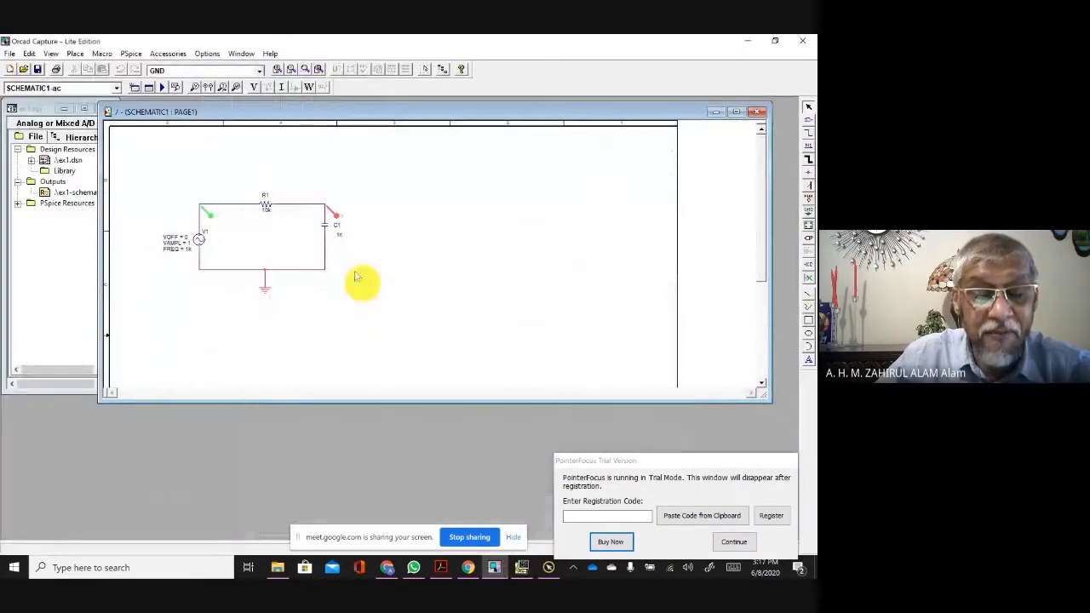
left_click(332, 214)
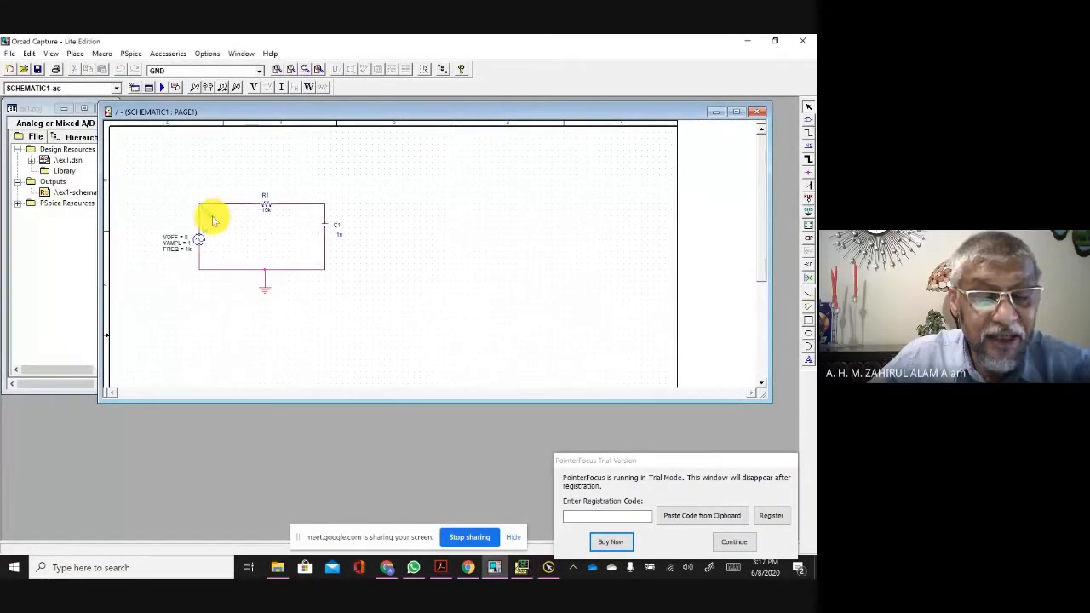
left_click(195, 88)
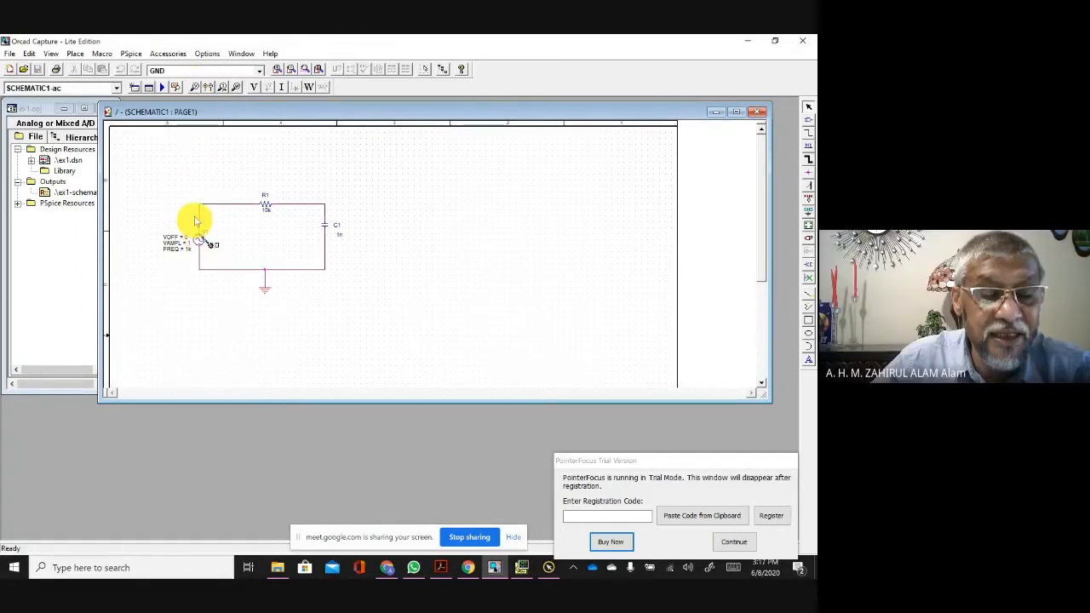
left_click(200, 205)
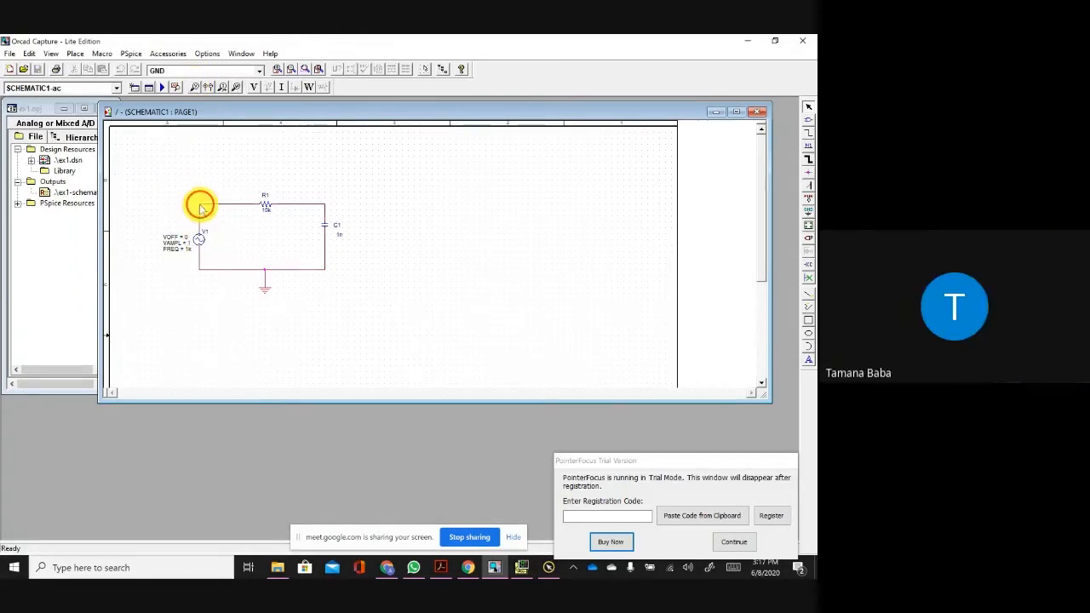
Step: Check the traces in PSpice A/D, return to Orcad Capture and rerun the simulation to refresh the plot
left_click(522, 567)
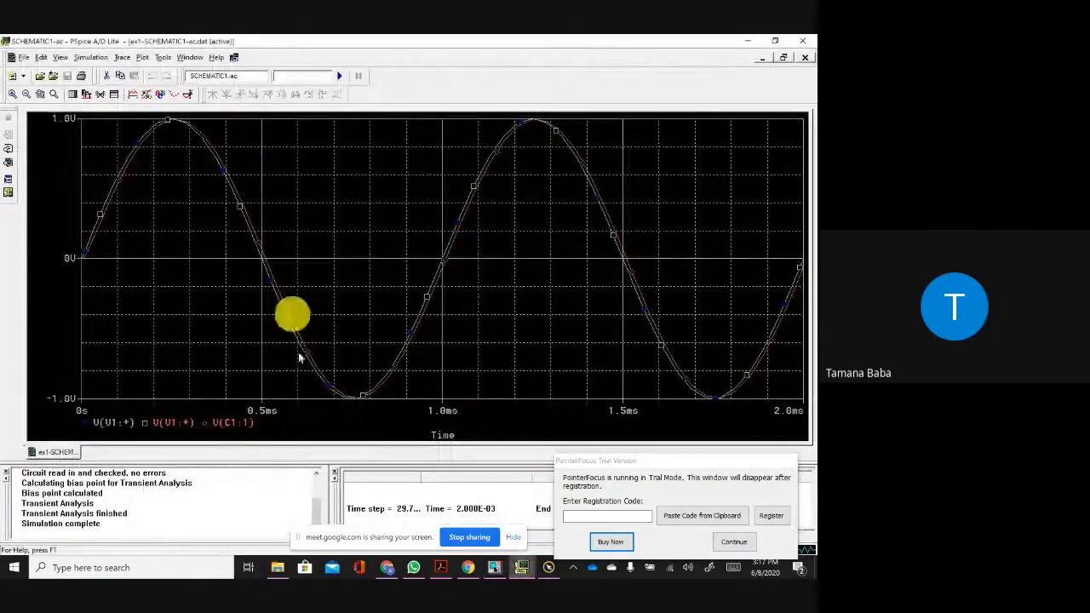
left_click(749, 42)
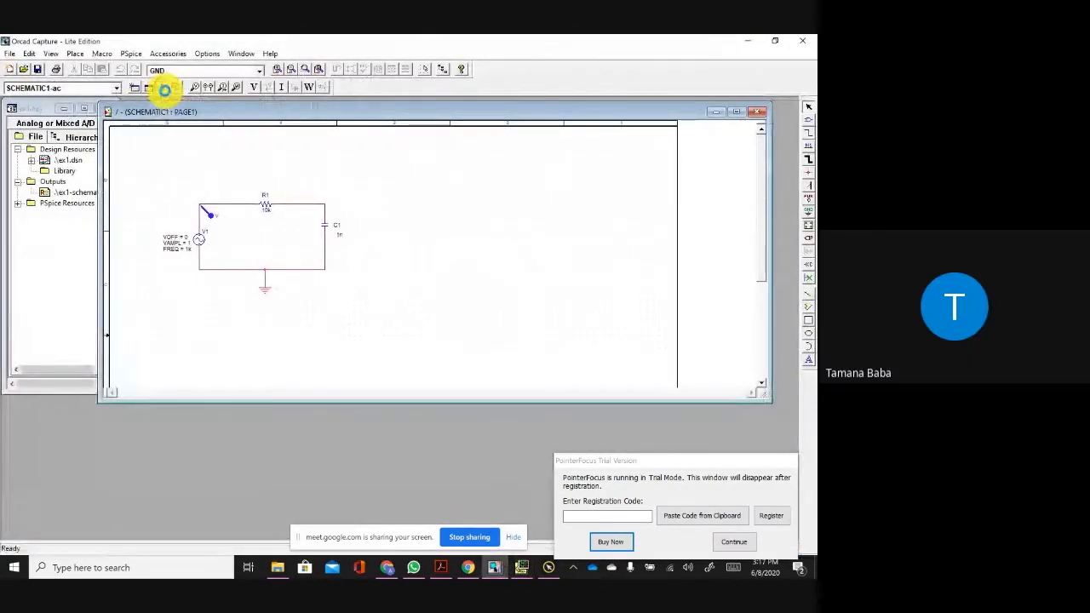
left_click(165, 88)
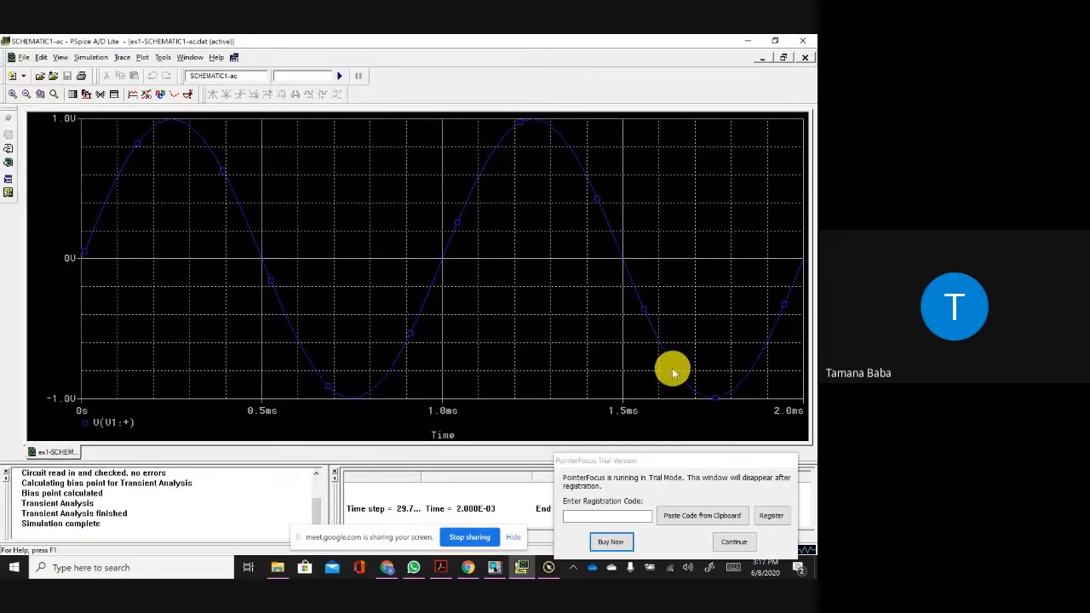
Step: Return to Orcad Capture, place a voltage marker at the node above C1, and view both traces in PSpice A/D
left_click(522, 566)
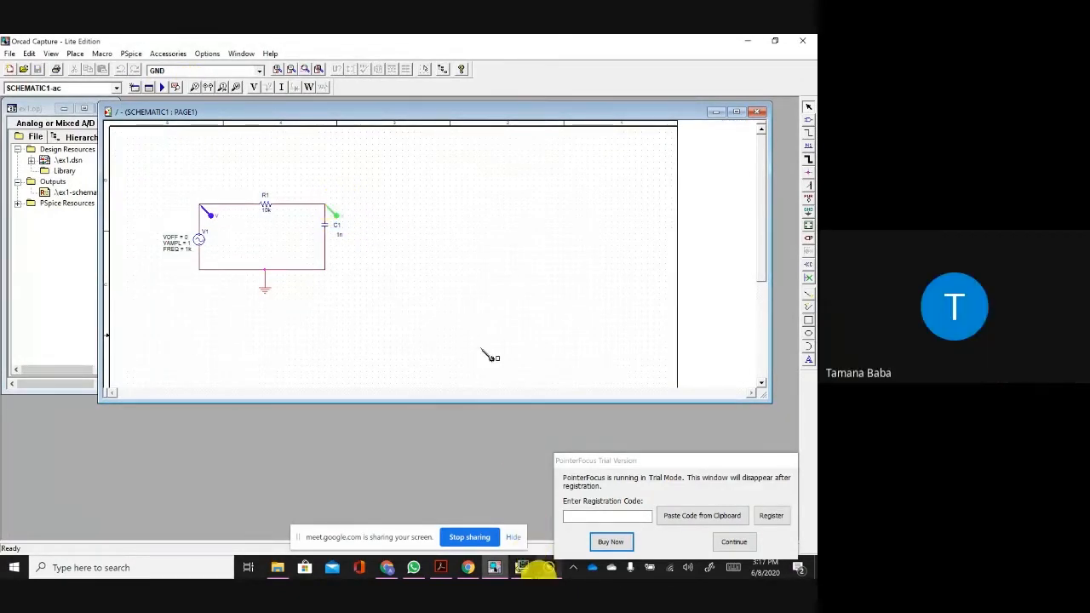
left_click(522, 568)
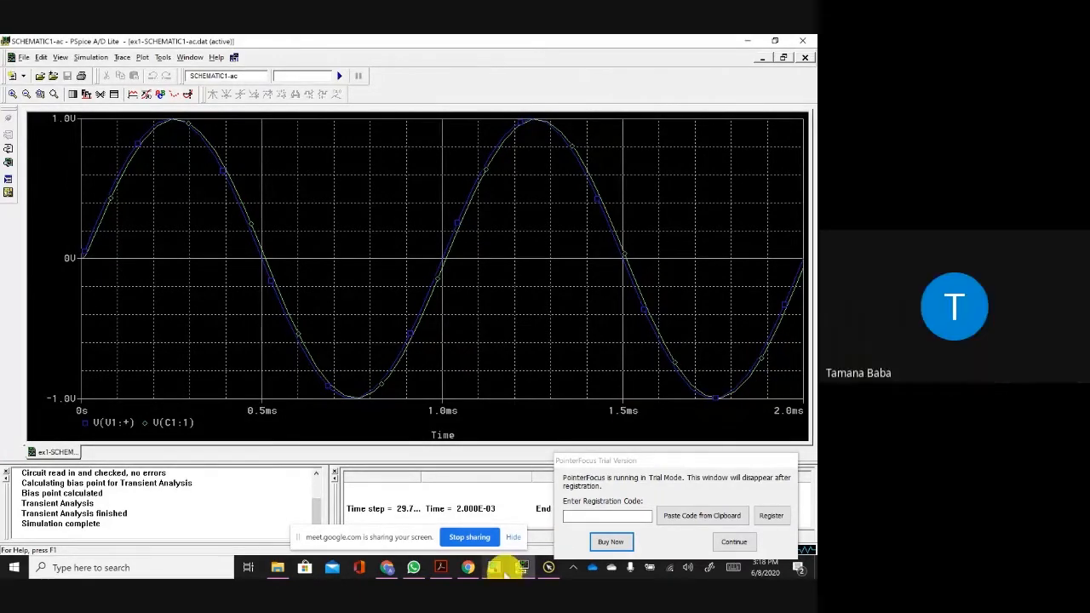
Step: Switch to Orcad Capture, set C1's value to 10uf and rerun the simulation
mouse_move(504, 568)
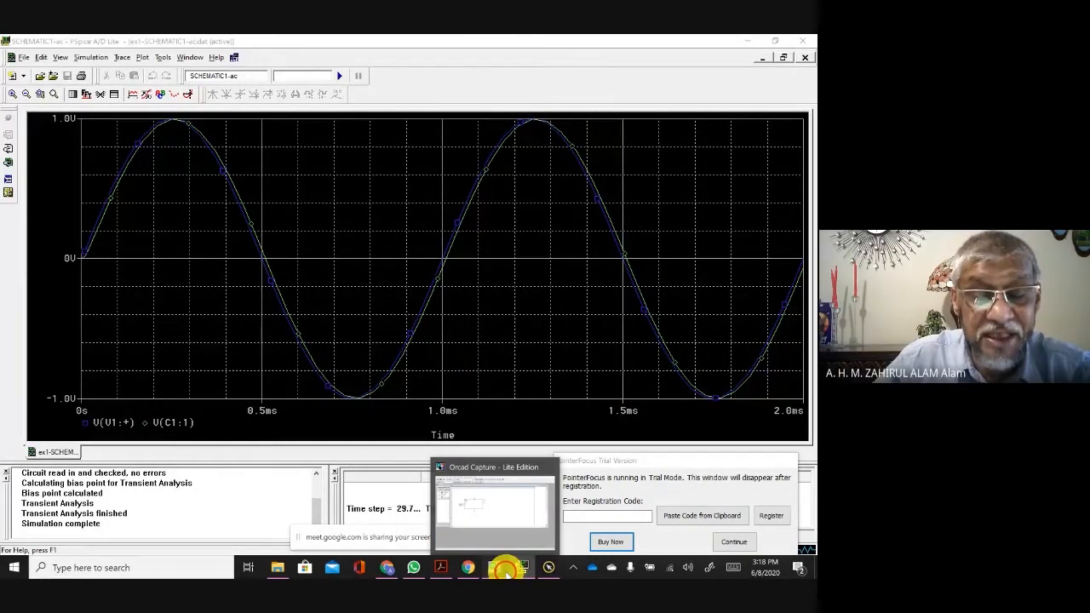
left_click(503, 568)
double_click(338, 238)
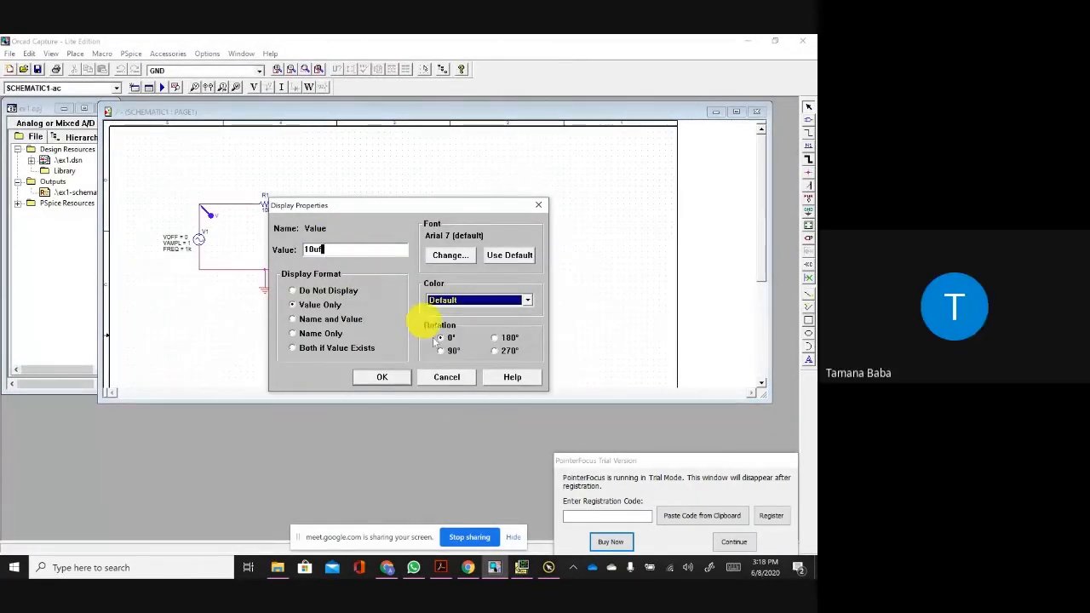
left_click(395, 380)
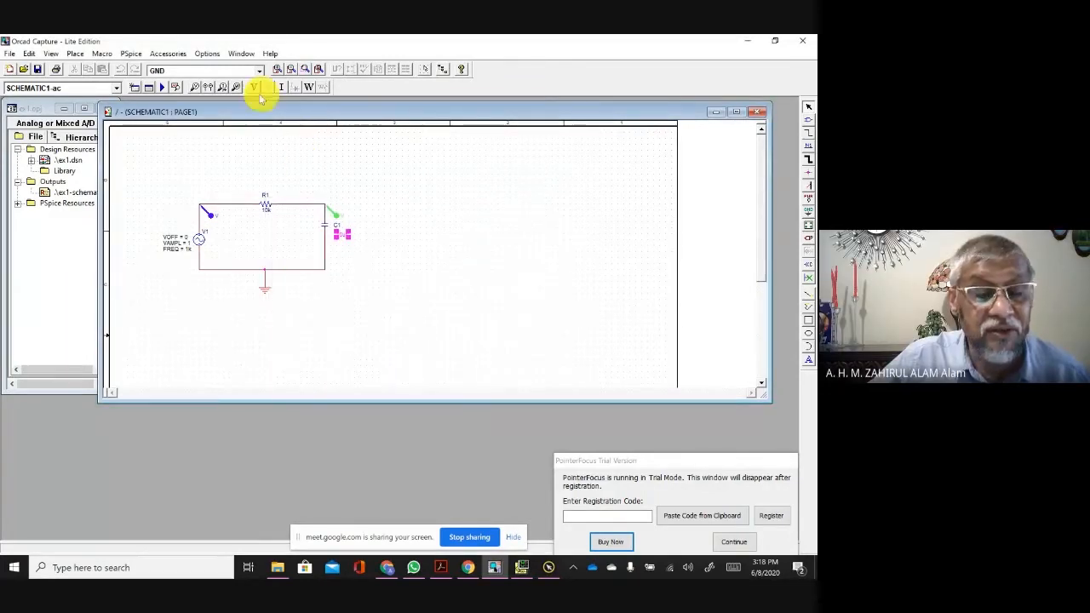
left_click(164, 87)
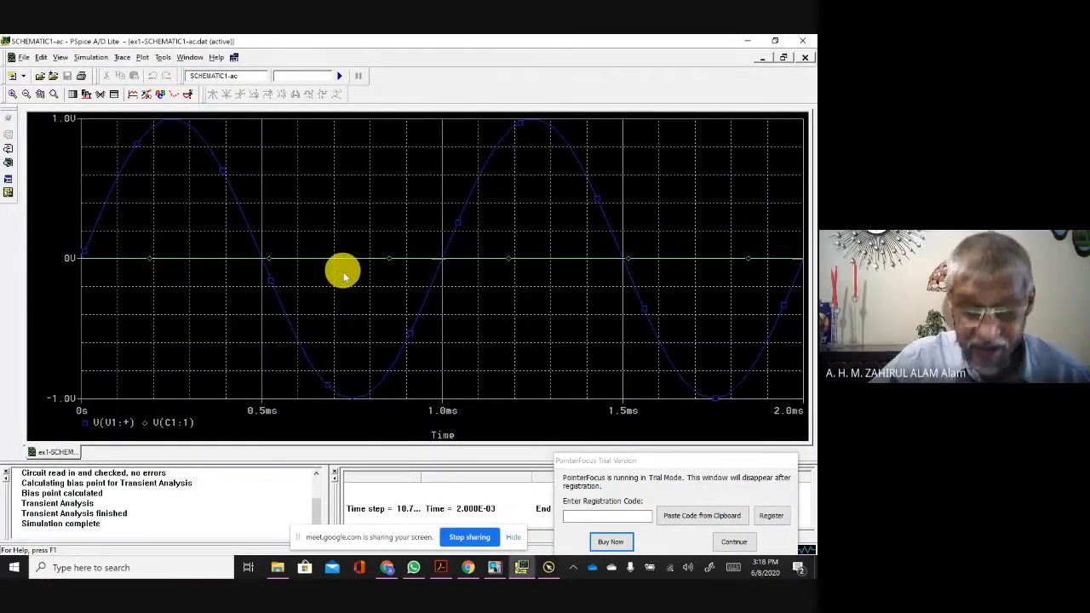
Step: Return to Orcad Capture, set C1's value to 100n and rerun the simulation
left_click(523, 568)
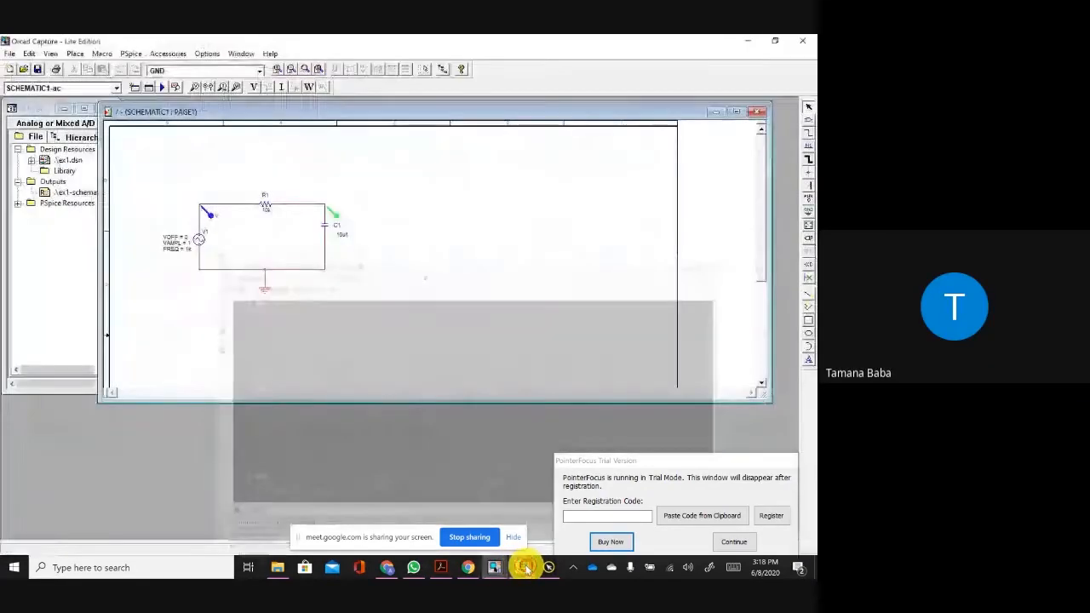
double_click(340, 231)
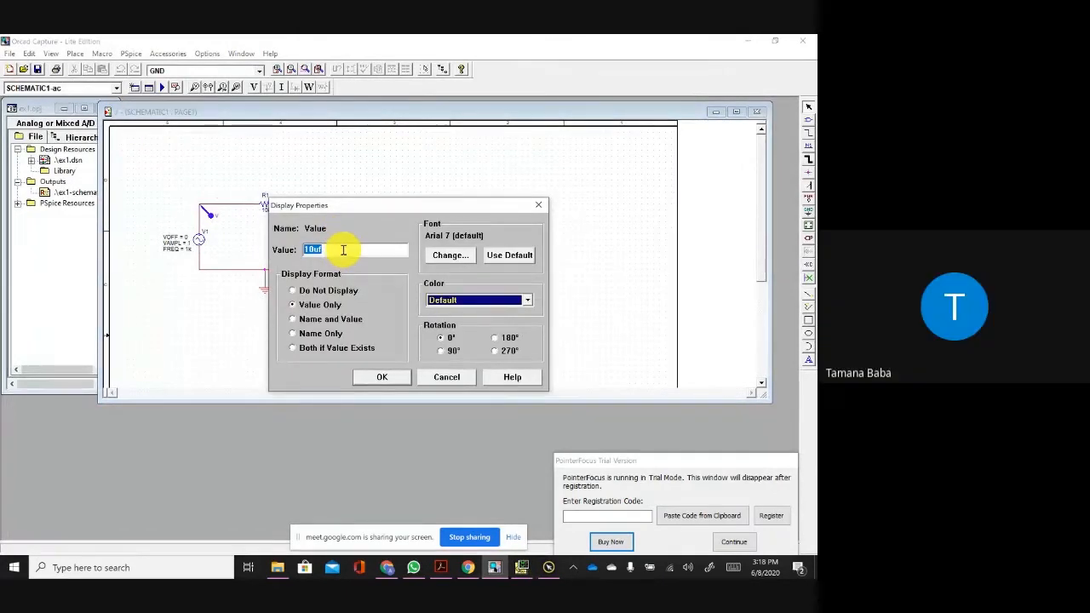
type("1")
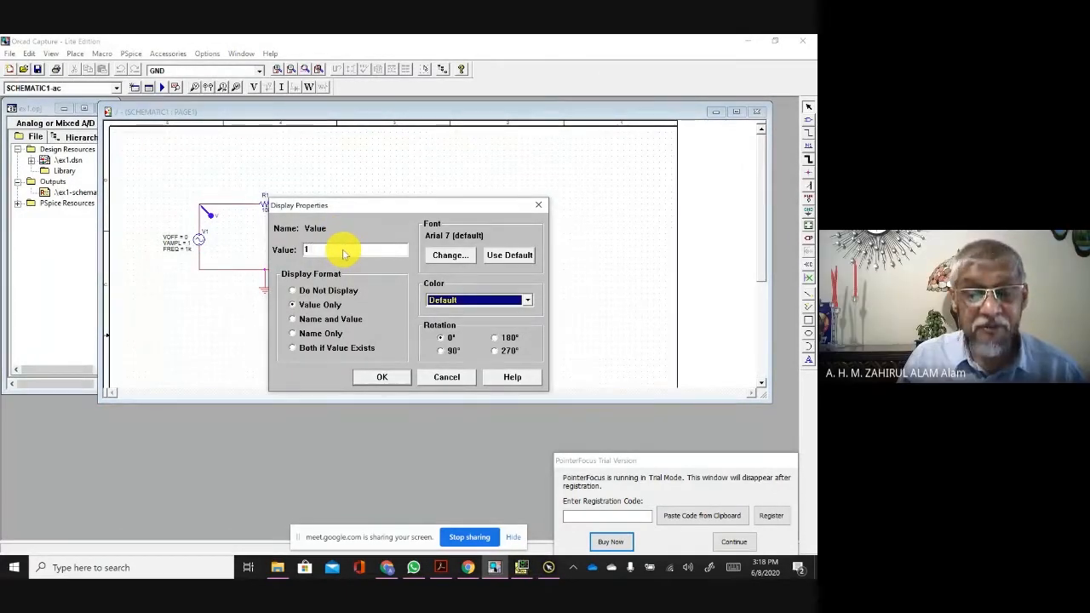
type("00")
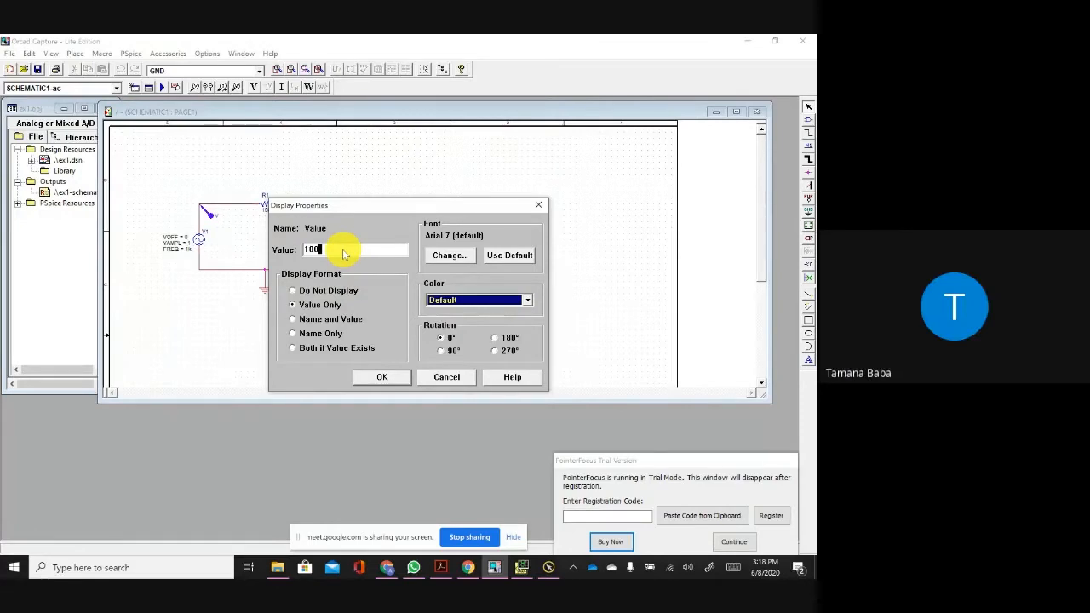
type("n")
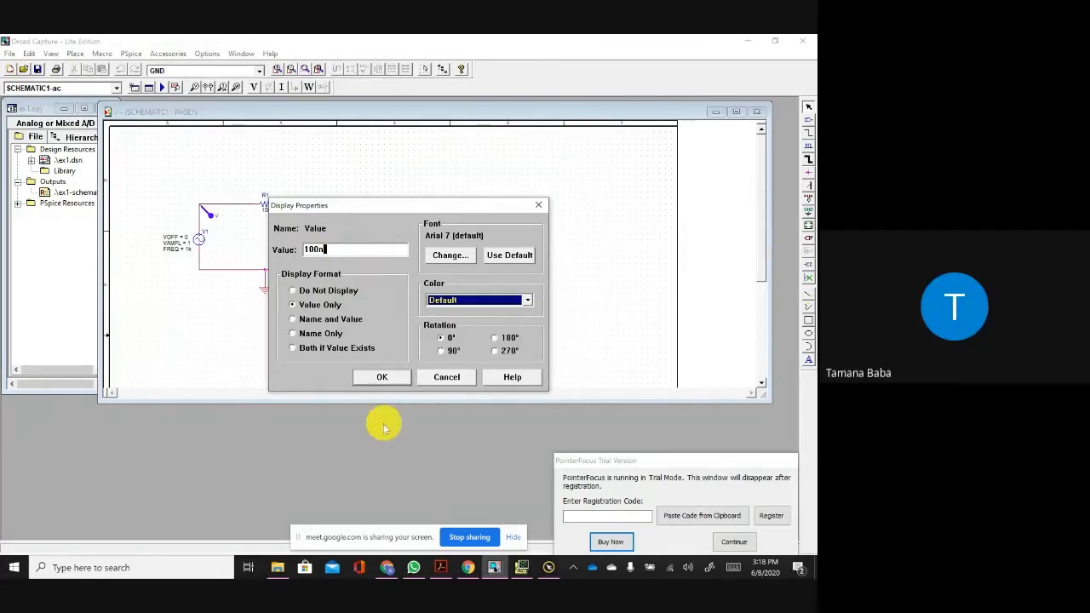
left_click(383, 378)
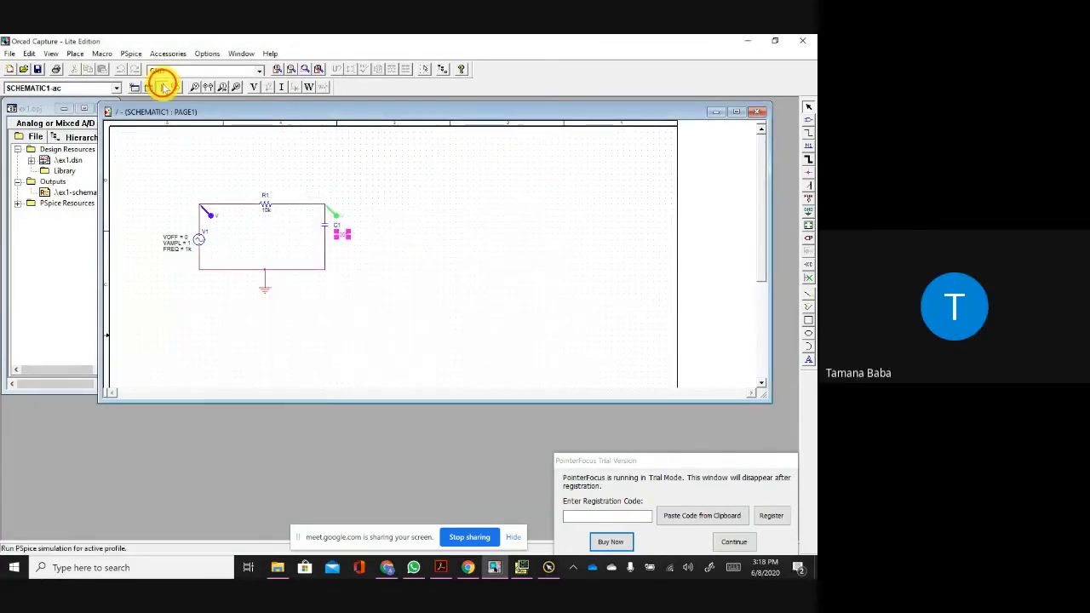
left_click(163, 86)
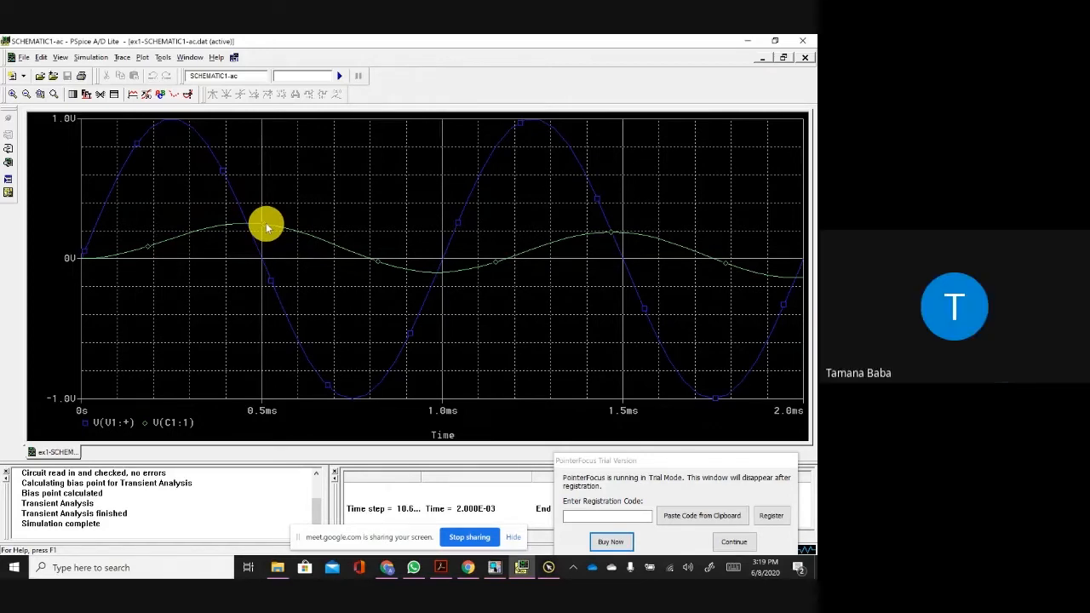
left_click(415, 568)
left_click(415, 568)
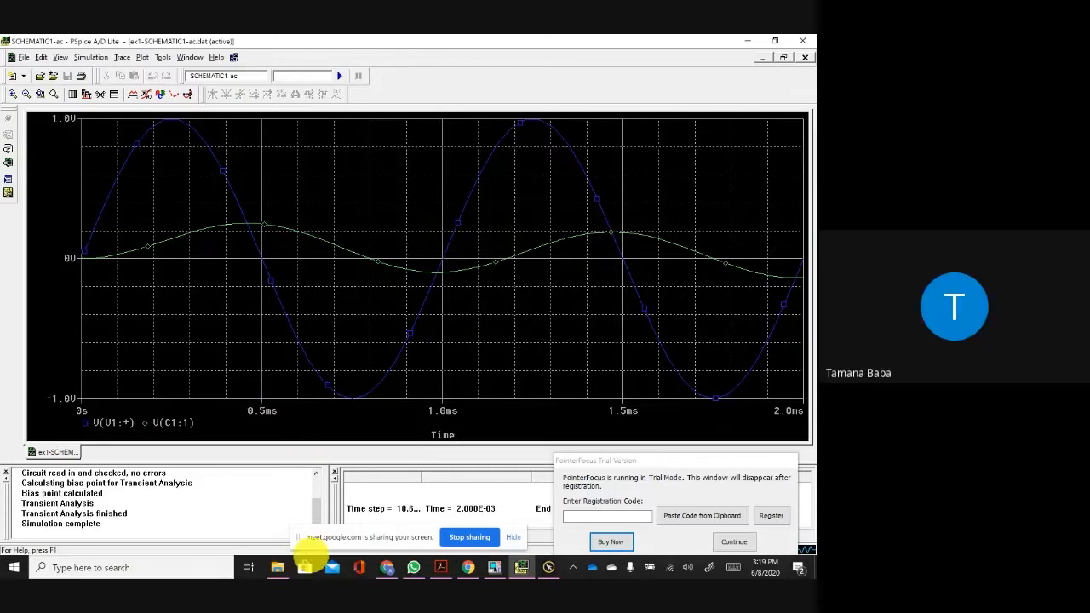
mouse_move(279, 566)
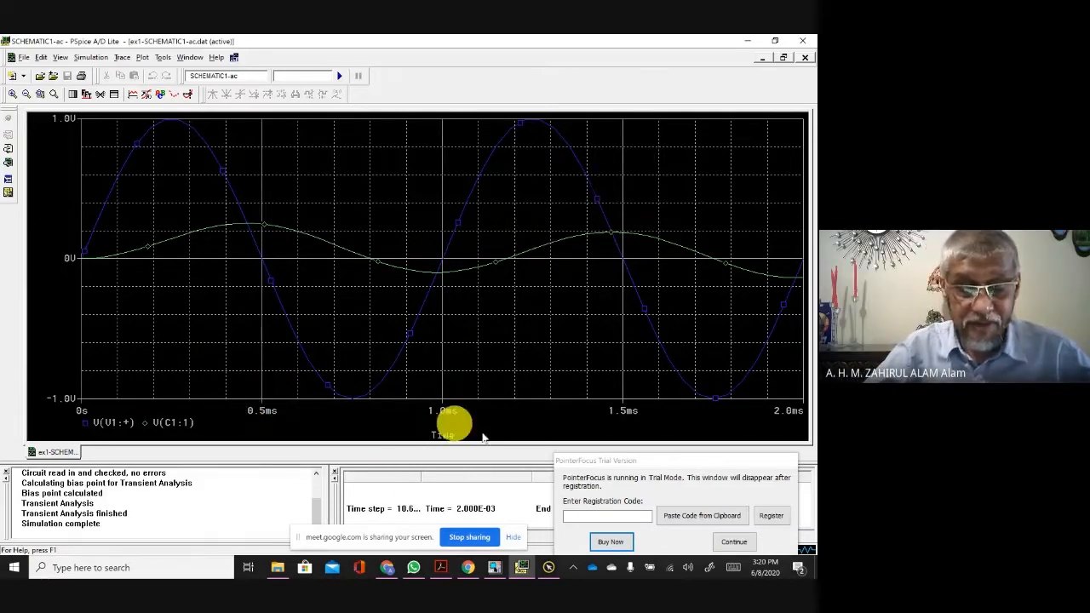
left_click(389, 570)
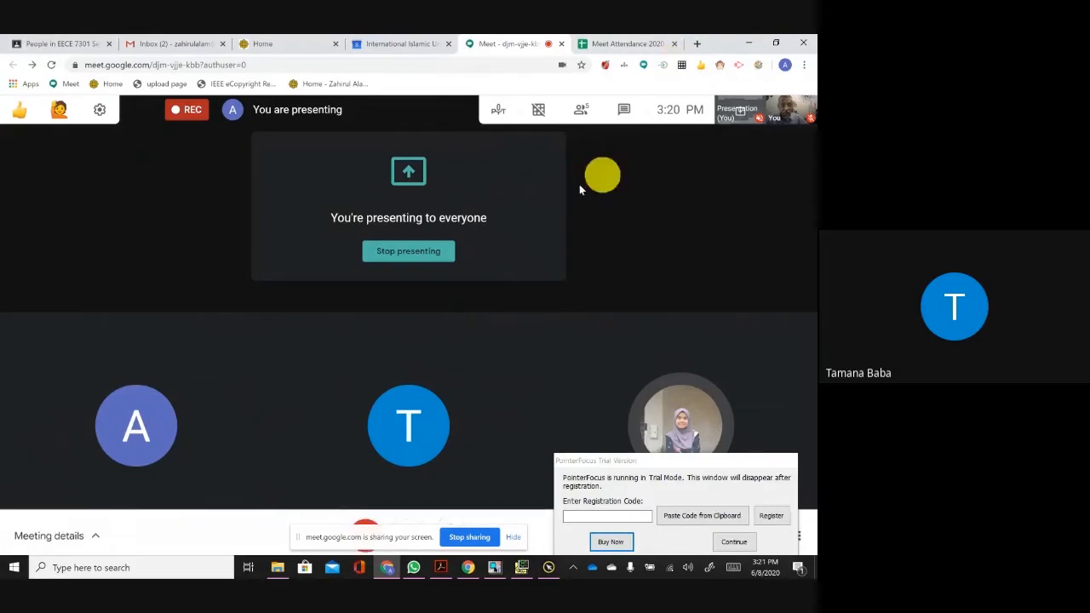
left_click(522, 569)
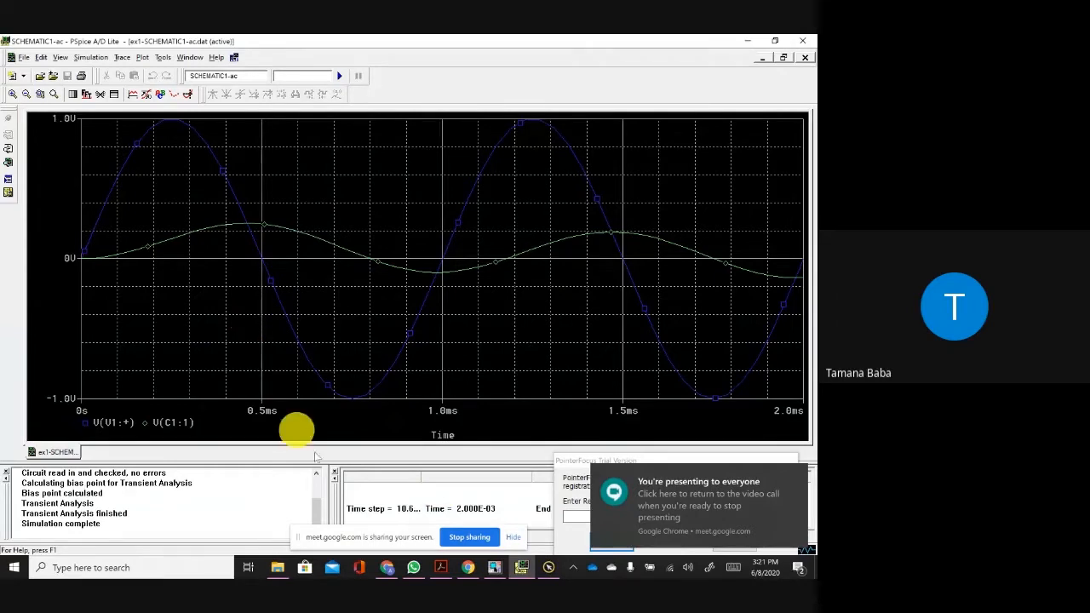
Step: Switch to the Google Meet call, turn on the microphone and return to PSpice A/D
left_click(388, 568)
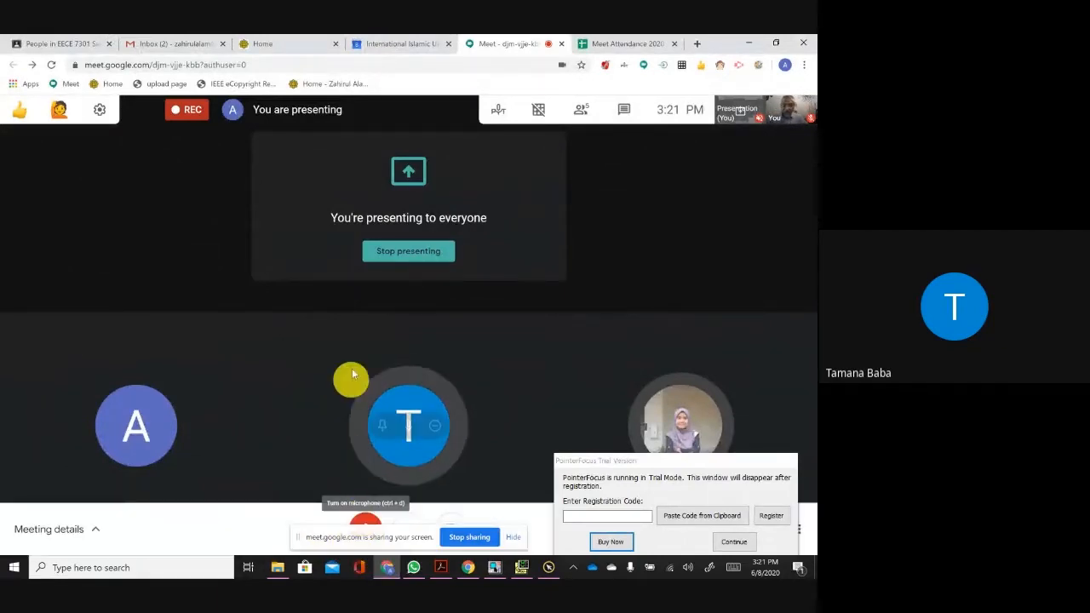
key("ctrl+d")
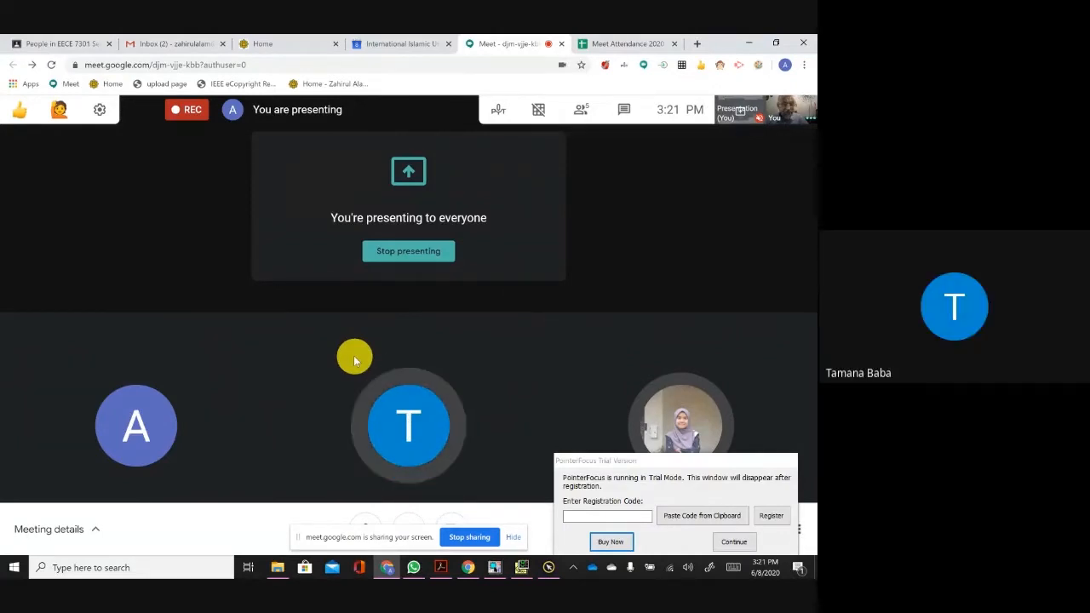
left_click(522, 568)
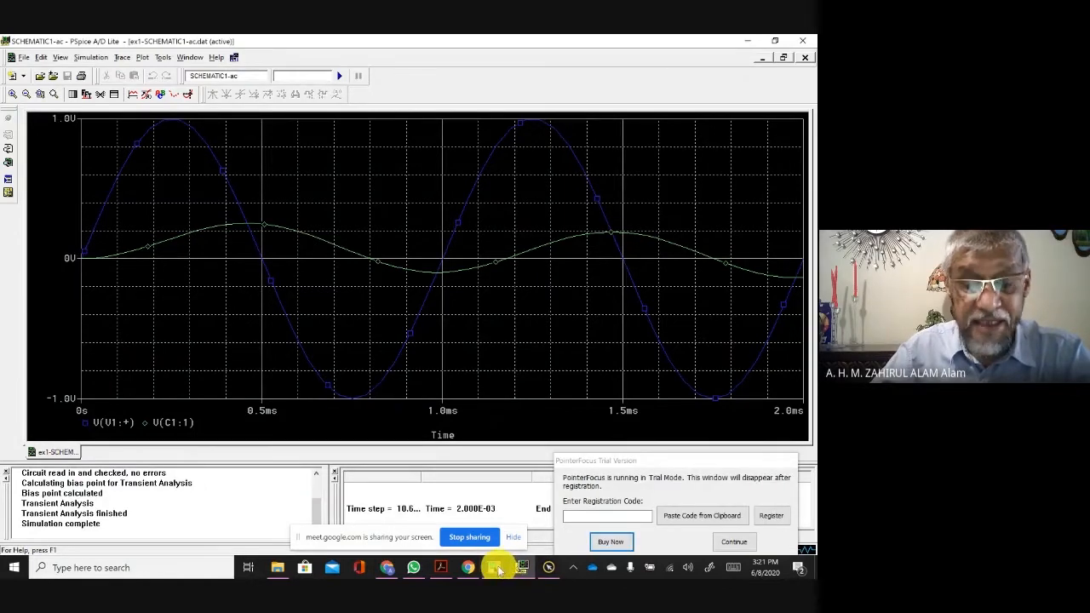
Step: Switch to Orcad Capture and replace C1 with a vertical resistor R from the ANALOG library
left_click(496, 567)
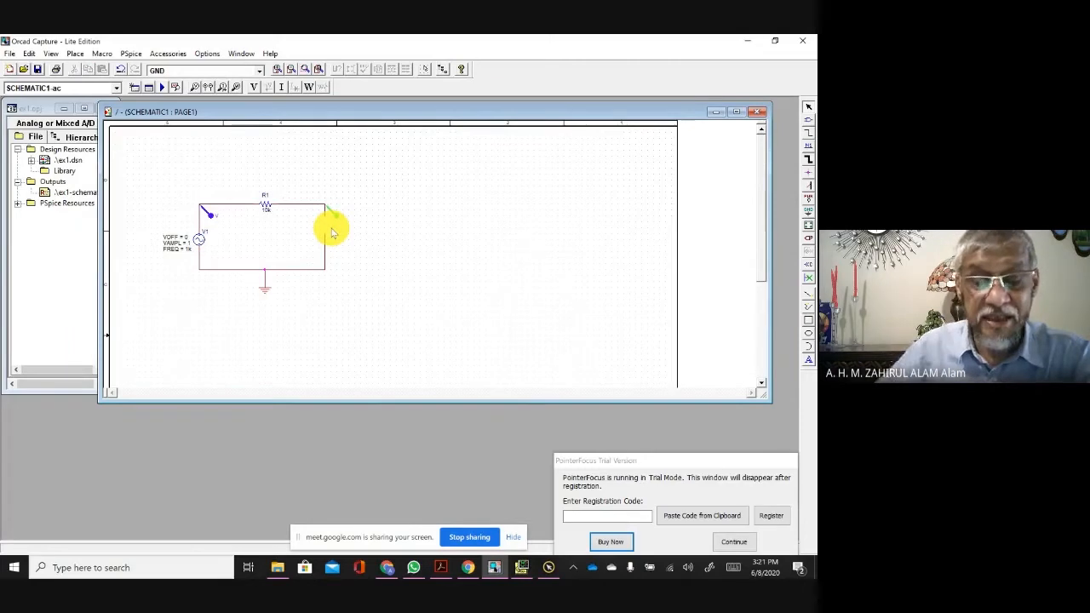
left_click(807, 119)
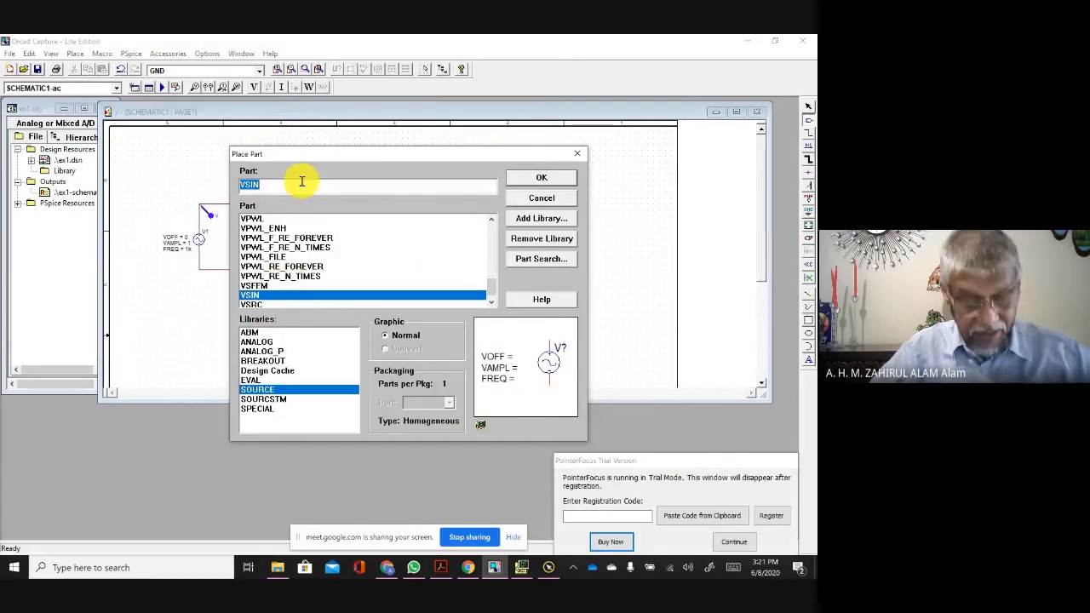
type("r")
left_click(532, 180)
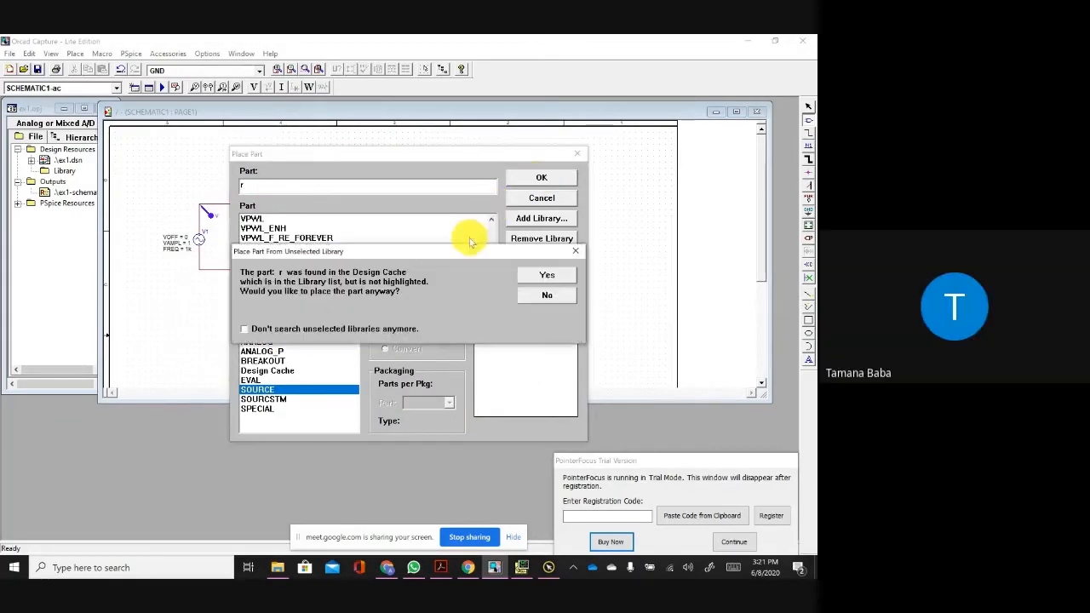
left_click(576, 251)
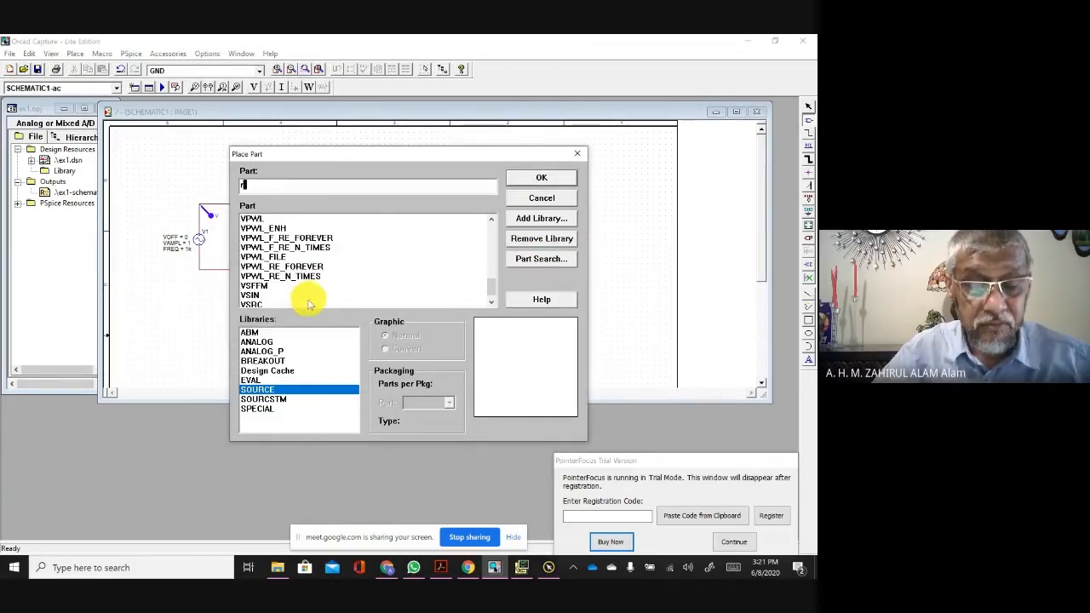
left_click_drag(258, 188, 191, 185)
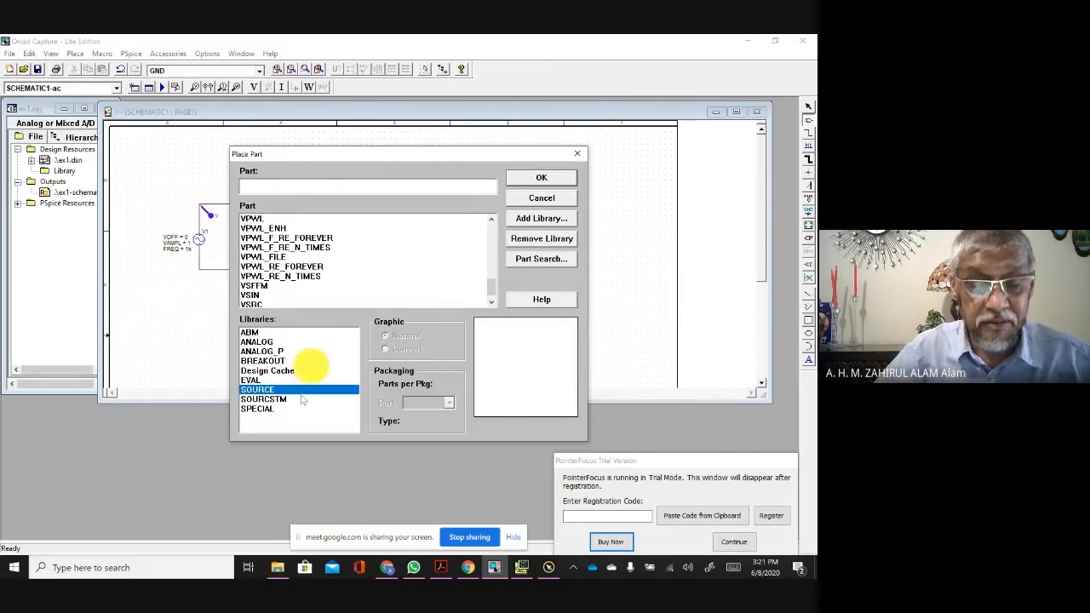
left_click(266, 343)
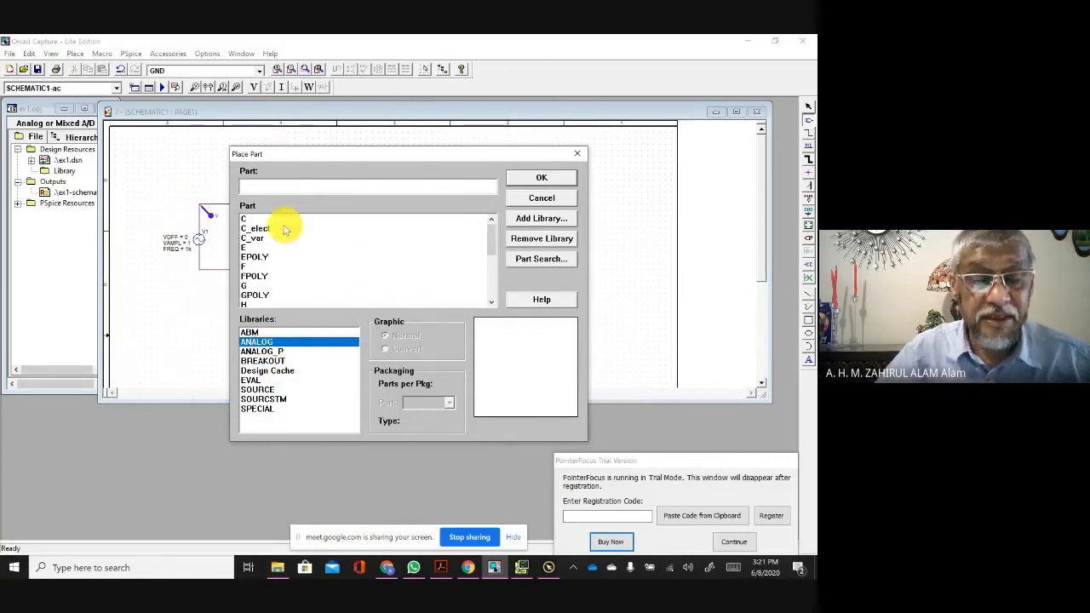
left_click(277, 189)
type("R")
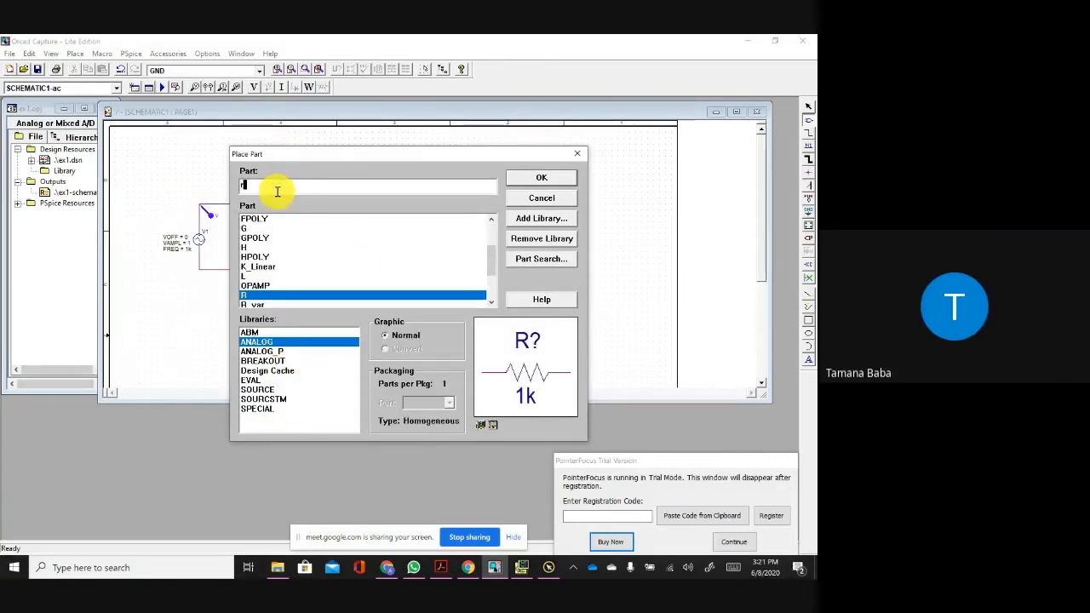
double_click(255, 295)
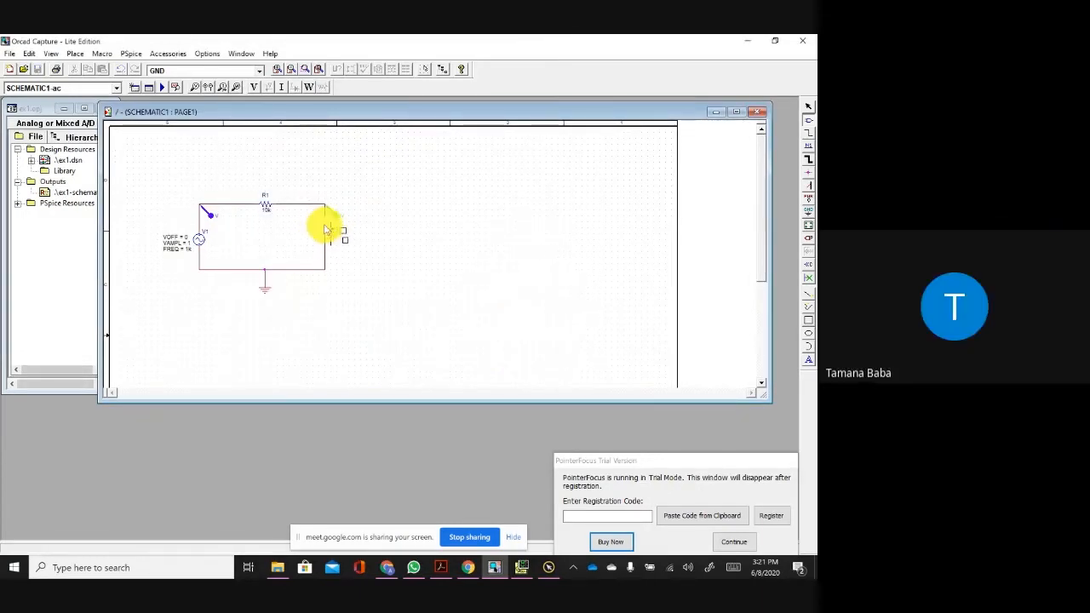
left_click(323, 223)
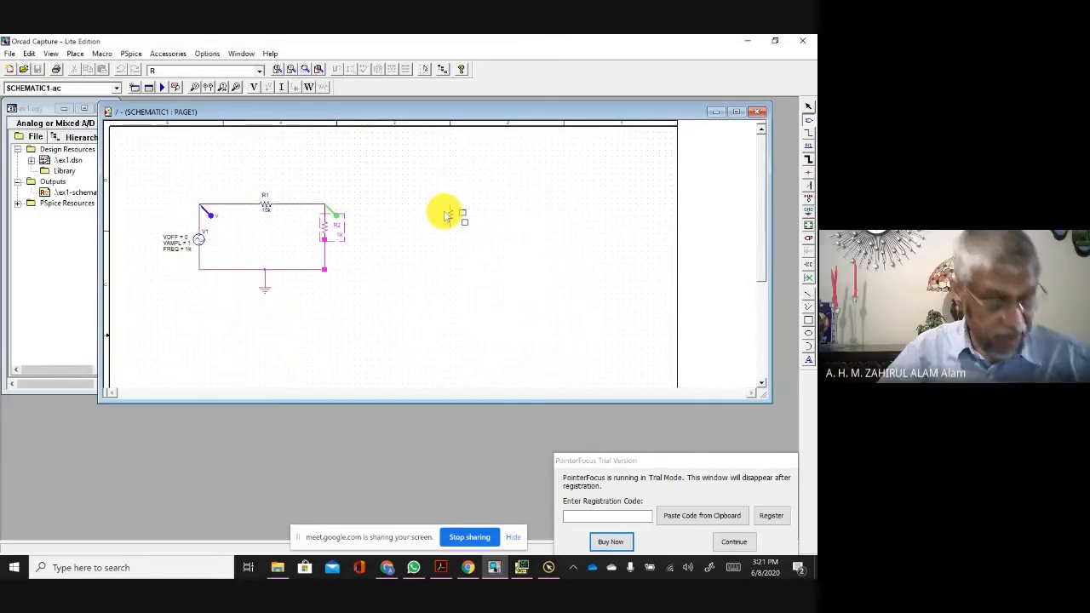
key("Escape")
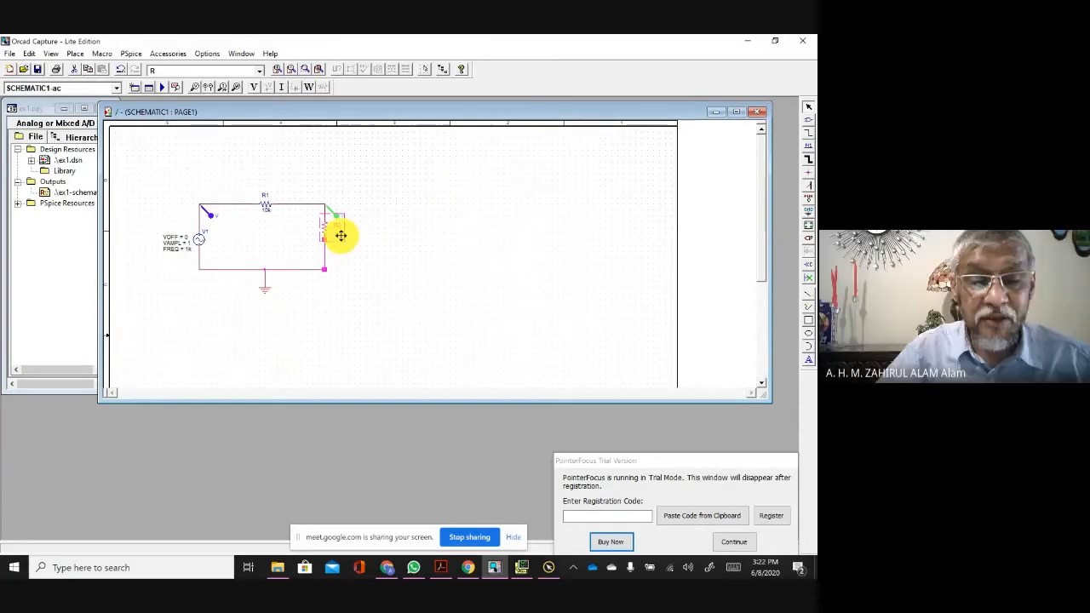
Step: Set the value of the new resistor R2 to 10k
double_click(339, 233)
type("1")
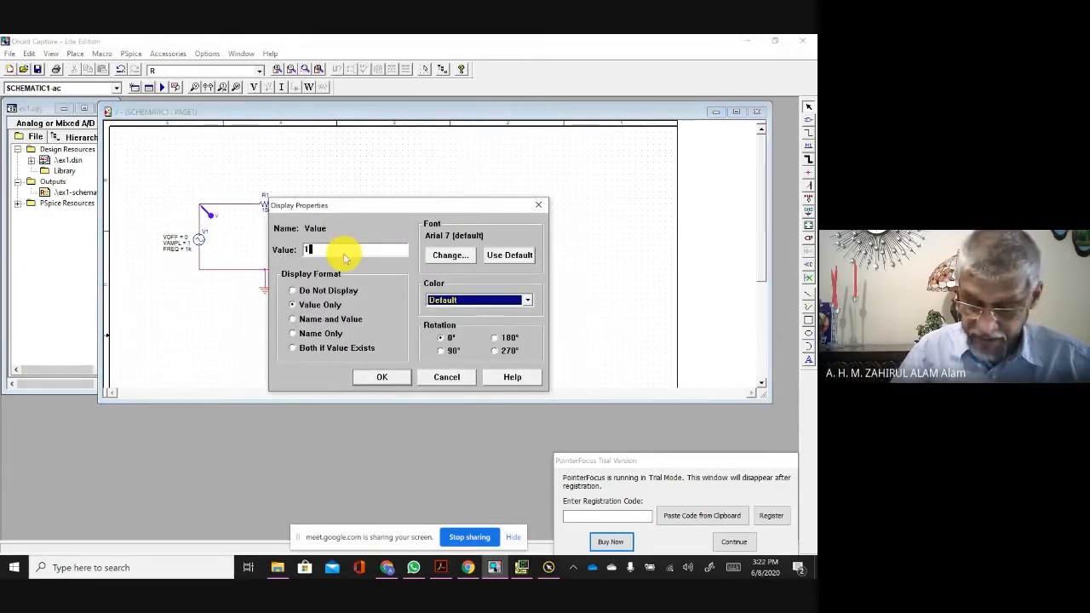
type("0")
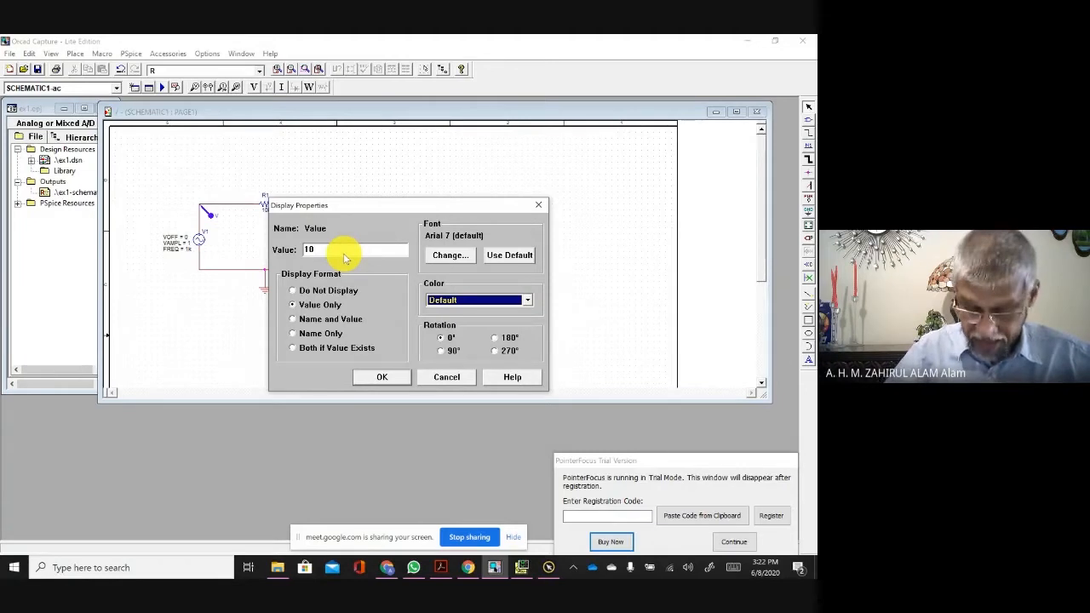
type("k")
left_click(382, 378)
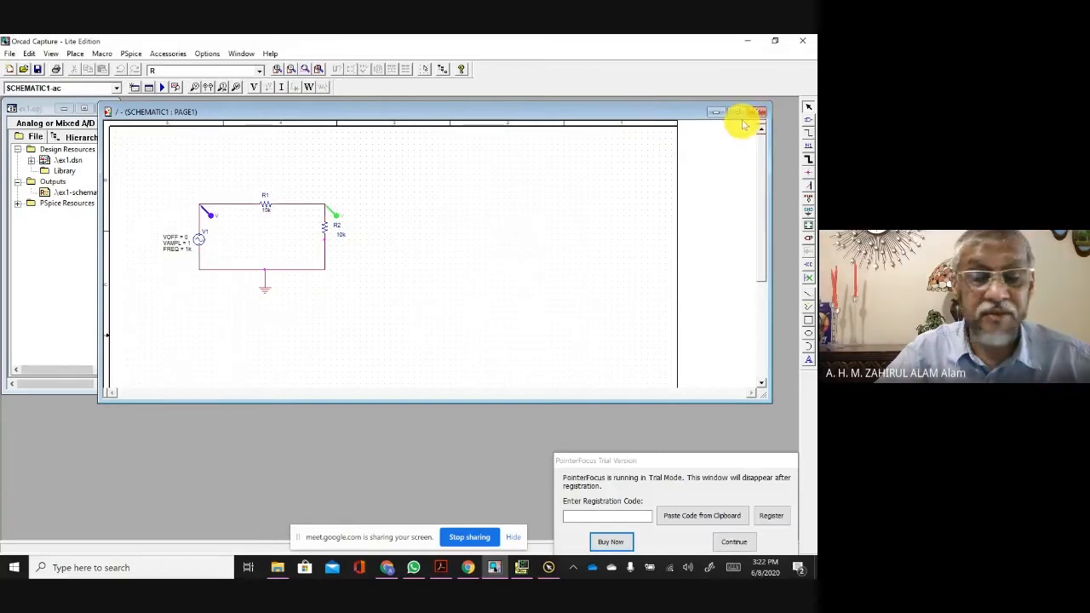
Step: Run the simulation of the series circuit with 10k resistors R1 and R2
left_click(53, 54)
mouse_move(78, 111)
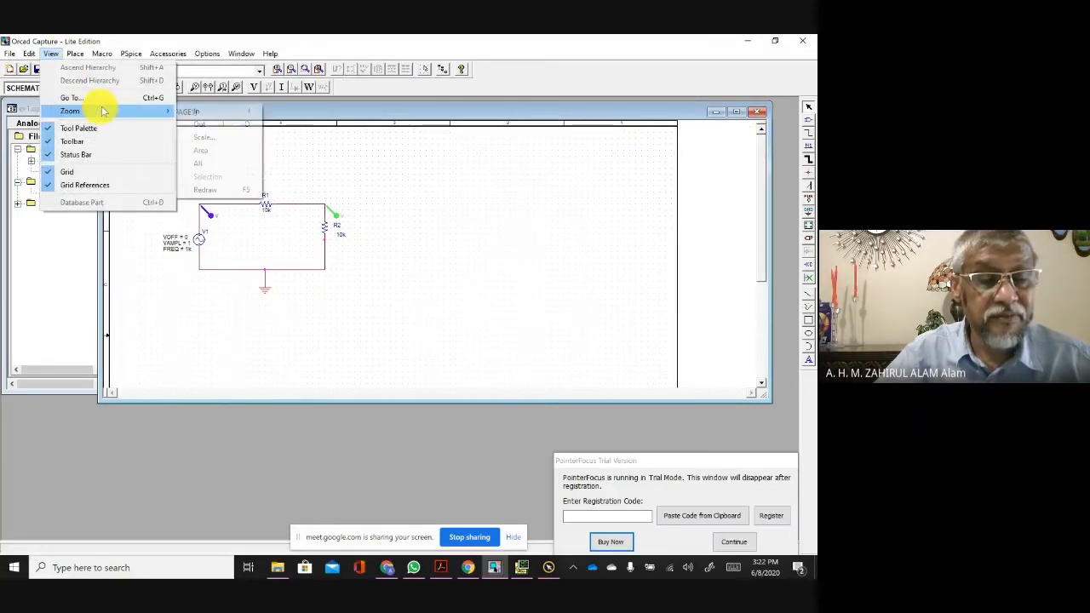
left_click(213, 111)
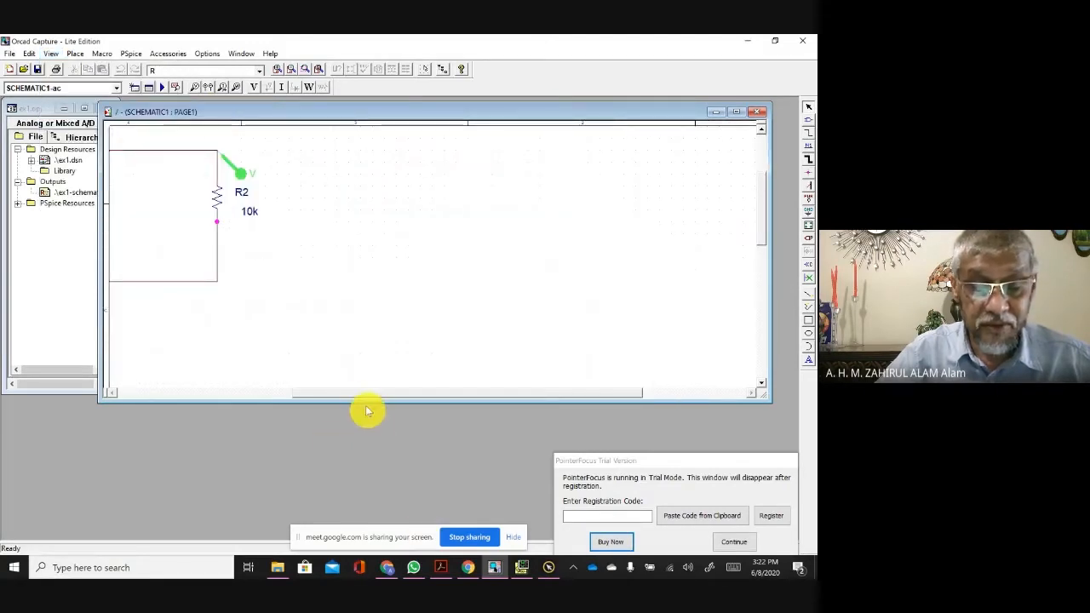
left_click_drag(361, 397, 179, 391)
scroll(540, 189, "up", 1)
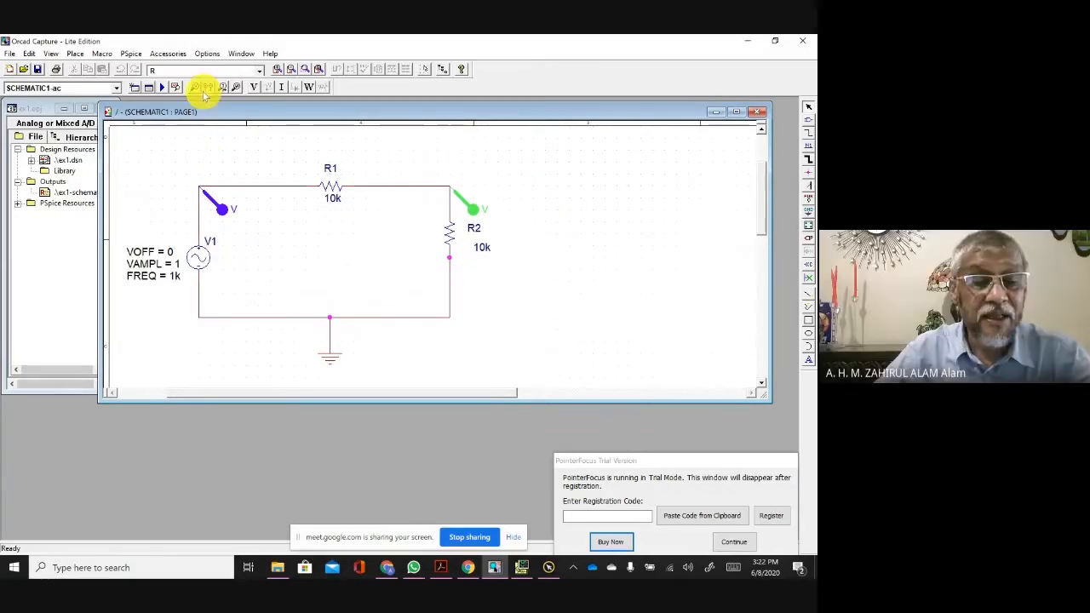
left_click(195, 88)
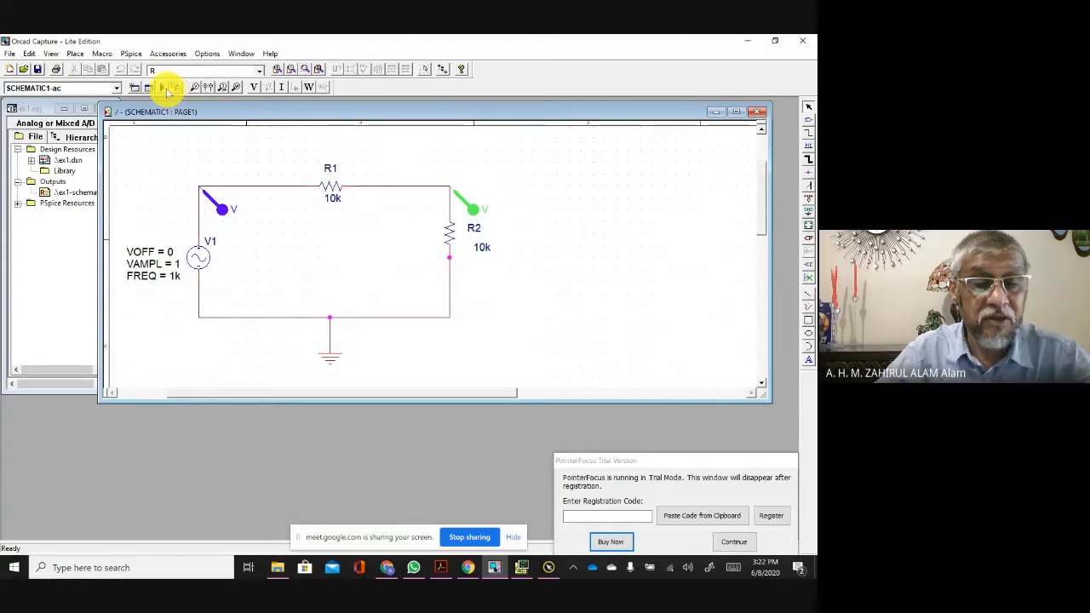
left_click(170, 88)
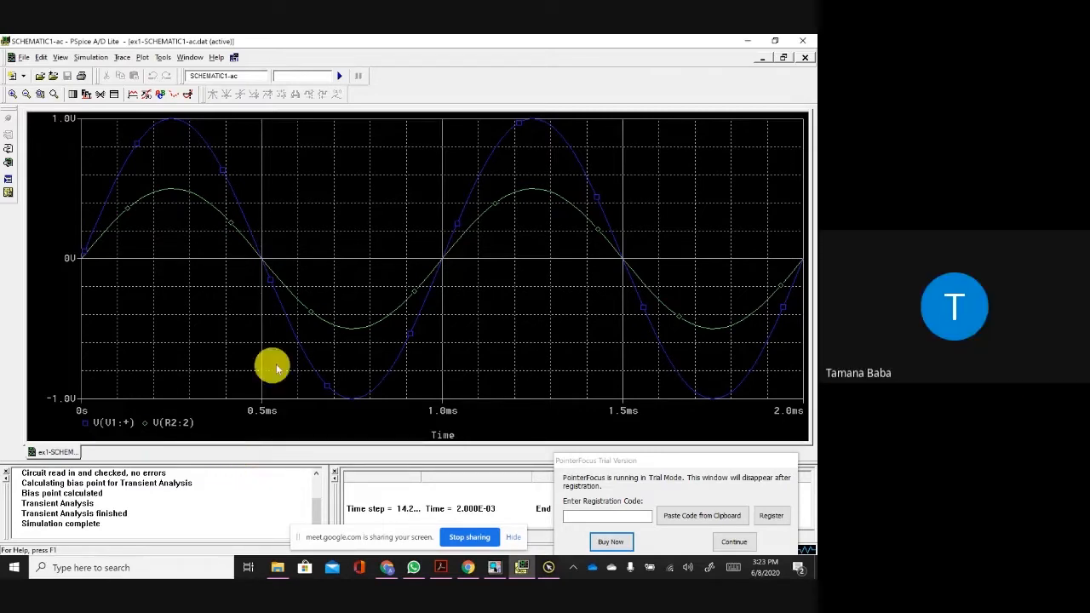
Step: Switch to Orcad Capture and replace resistor R2 with a vertical capacitor C from the ANALOG library
left_click(523, 571)
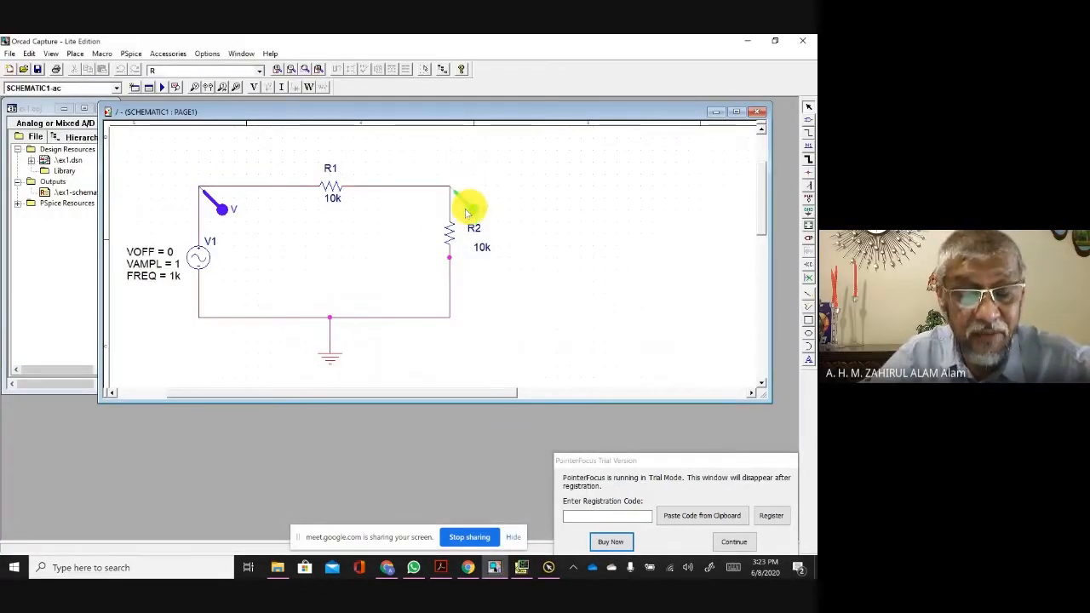
left_click(450, 234)
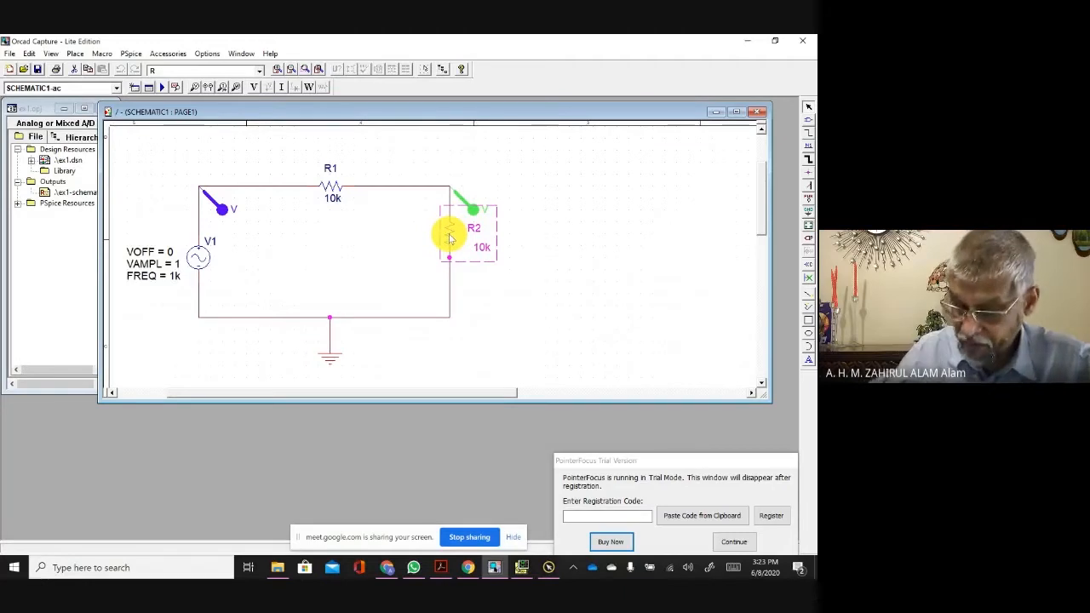
key("Delete")
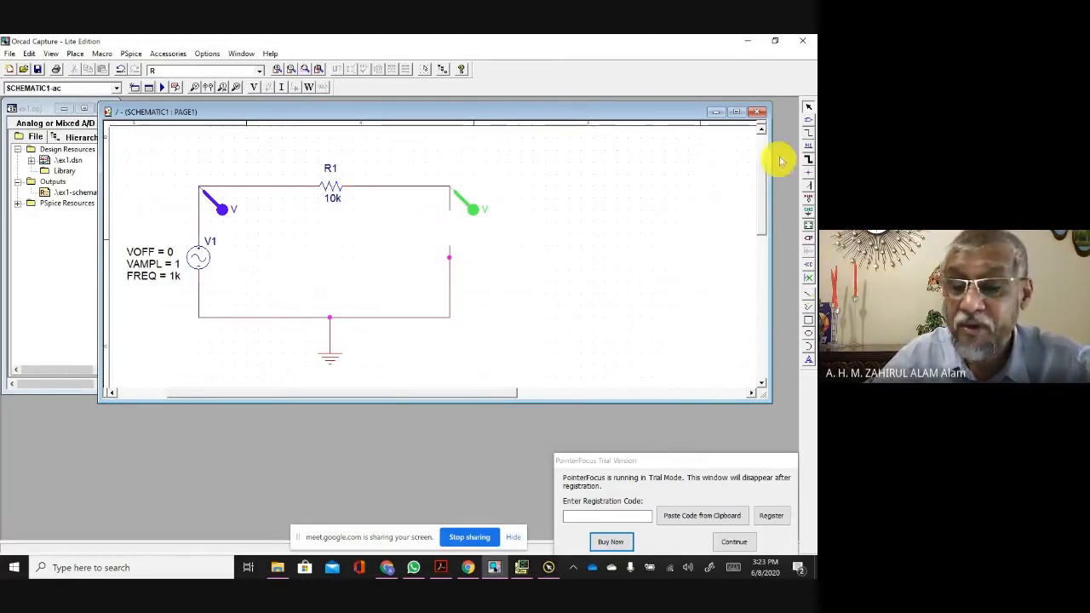
left_click(808, 121)
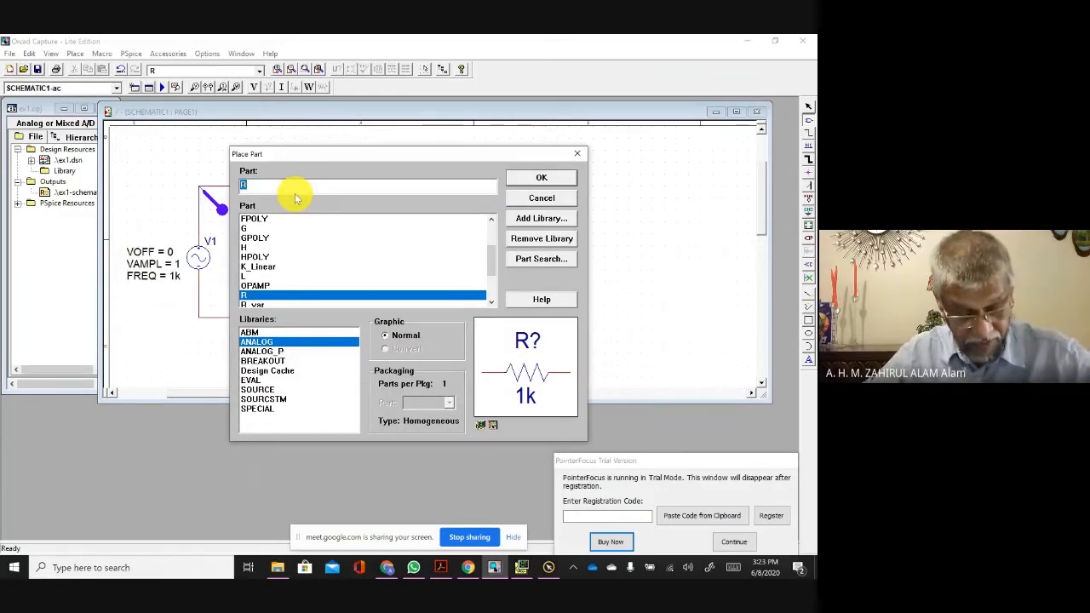
type("c")
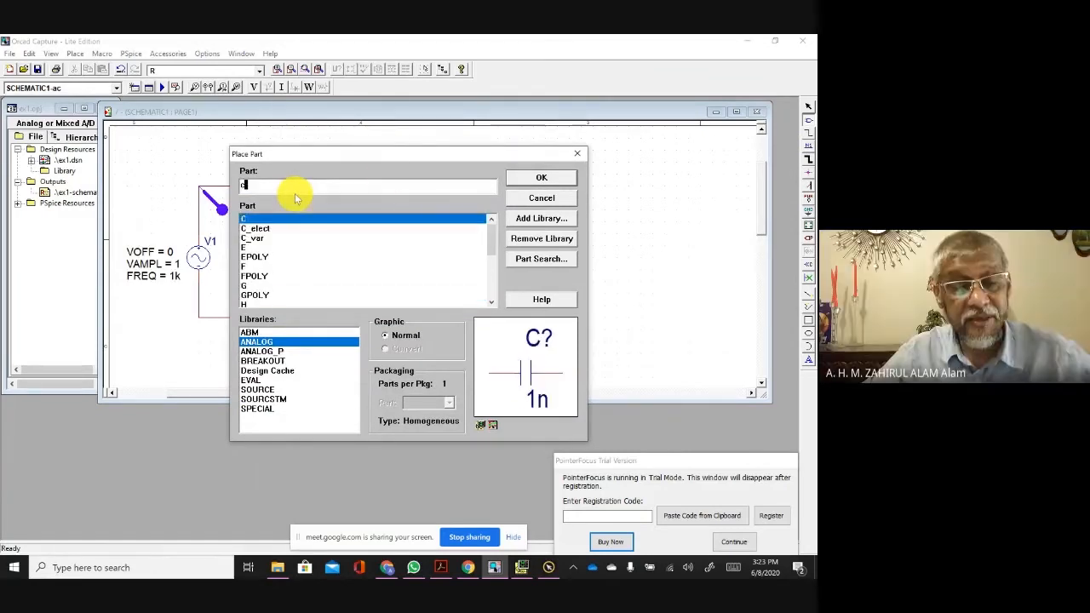
left_click(538, 179)
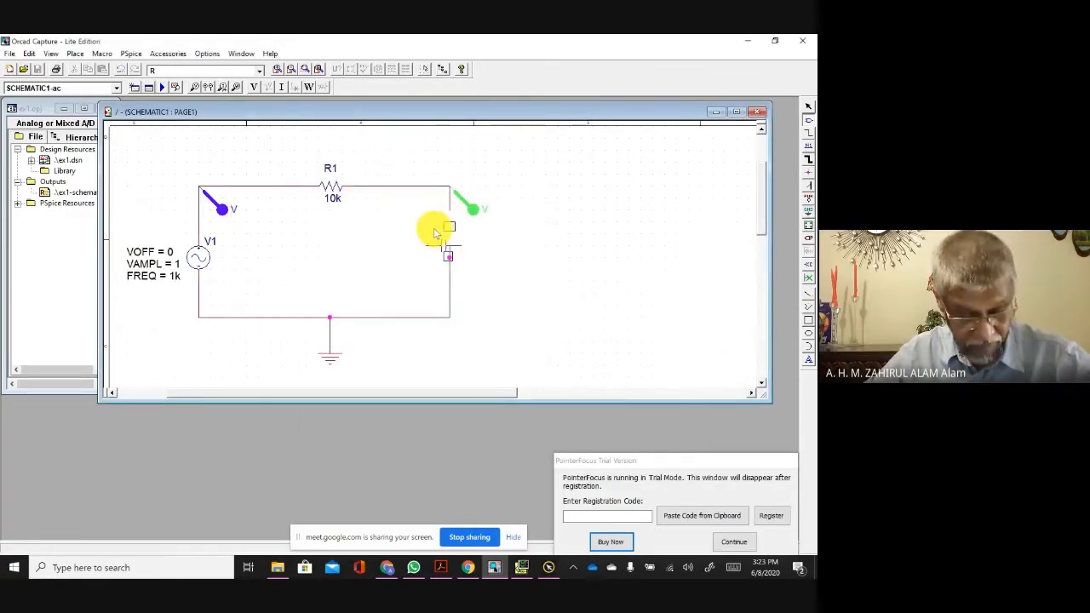
left_click(438, 227)
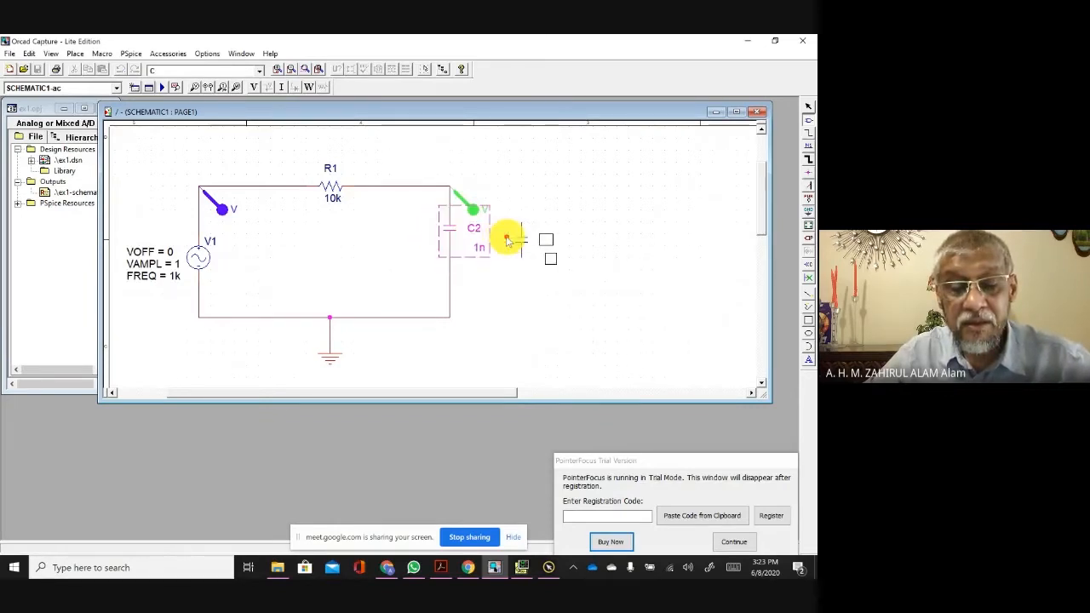
key("Escape")
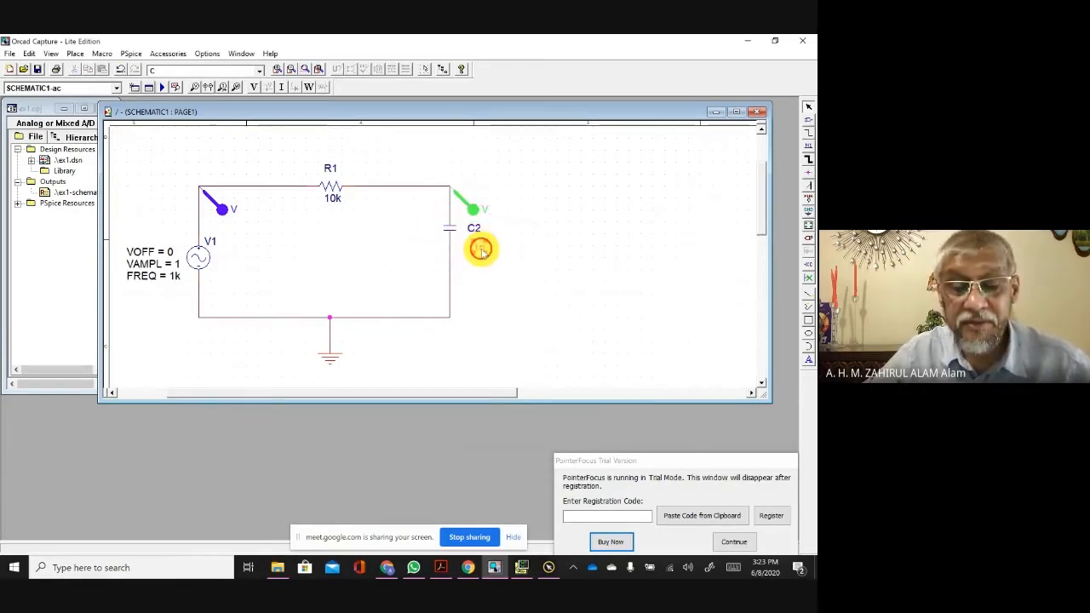
Step: Set the value of capacitor C2 to 100n
double_click(481, 249)
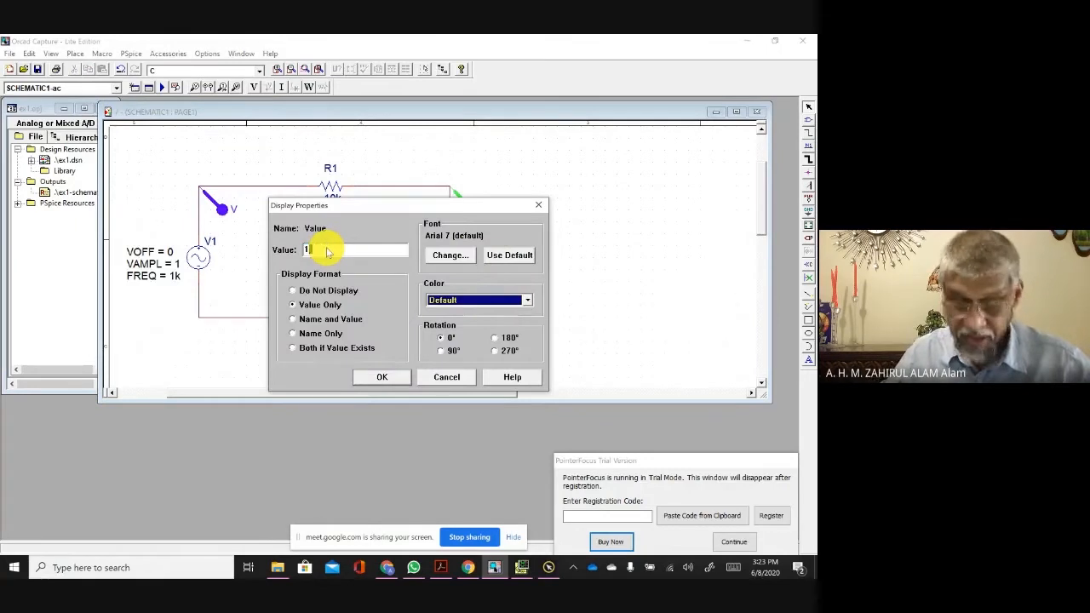
type("100n")
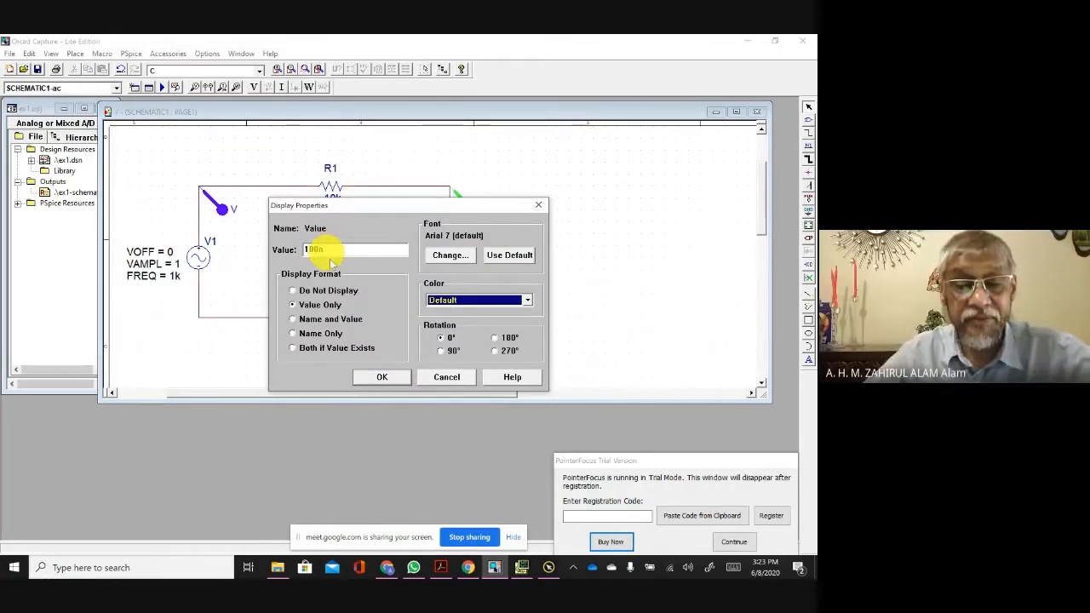
left_click(381, 376)
left_click(596, 279)
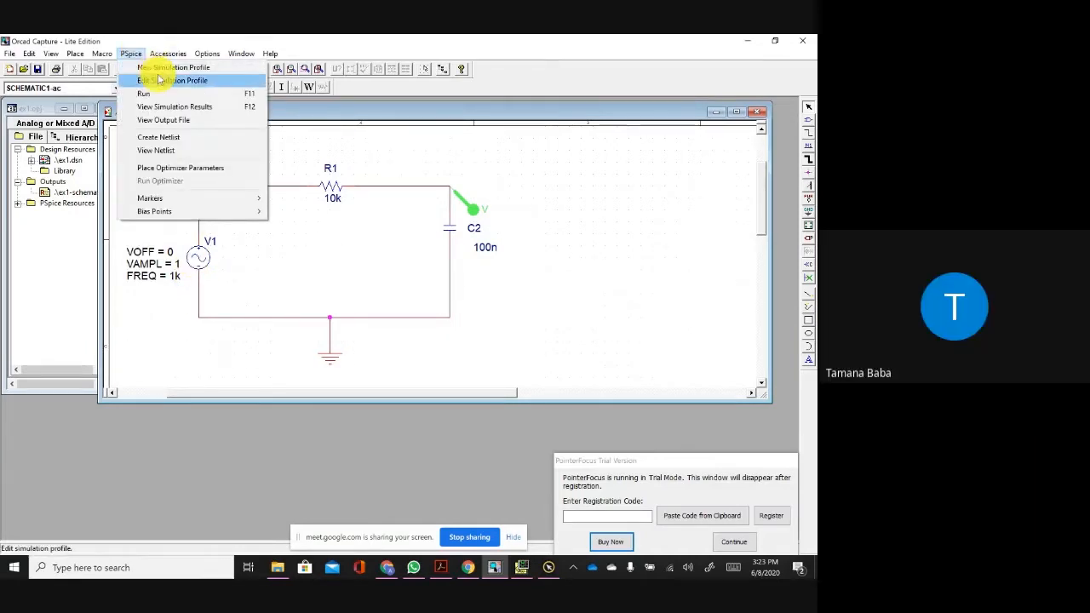
left_click(157, 80)
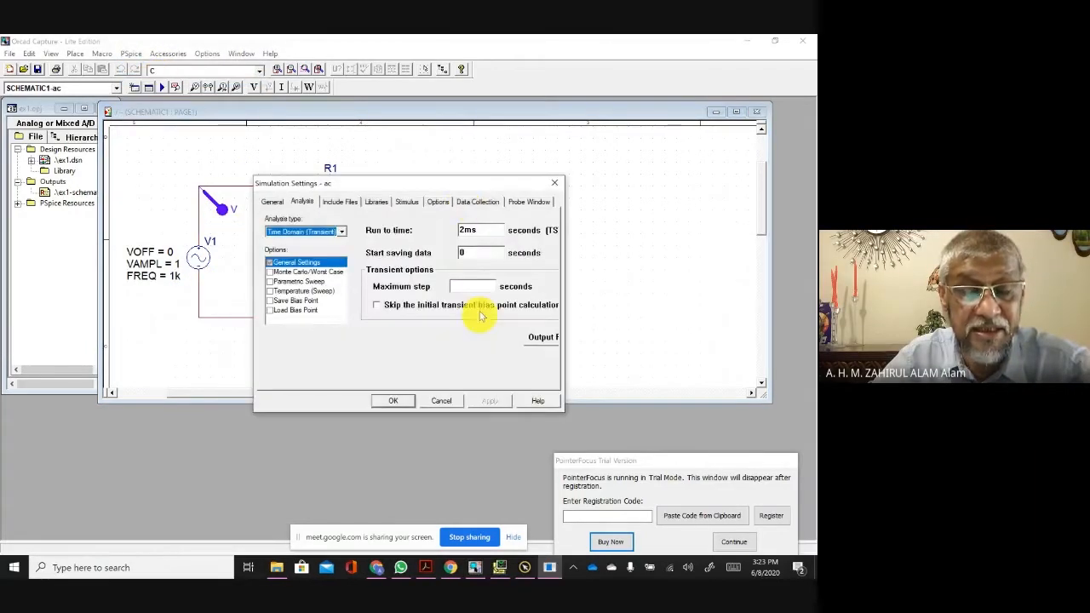
left_click(343, 232)
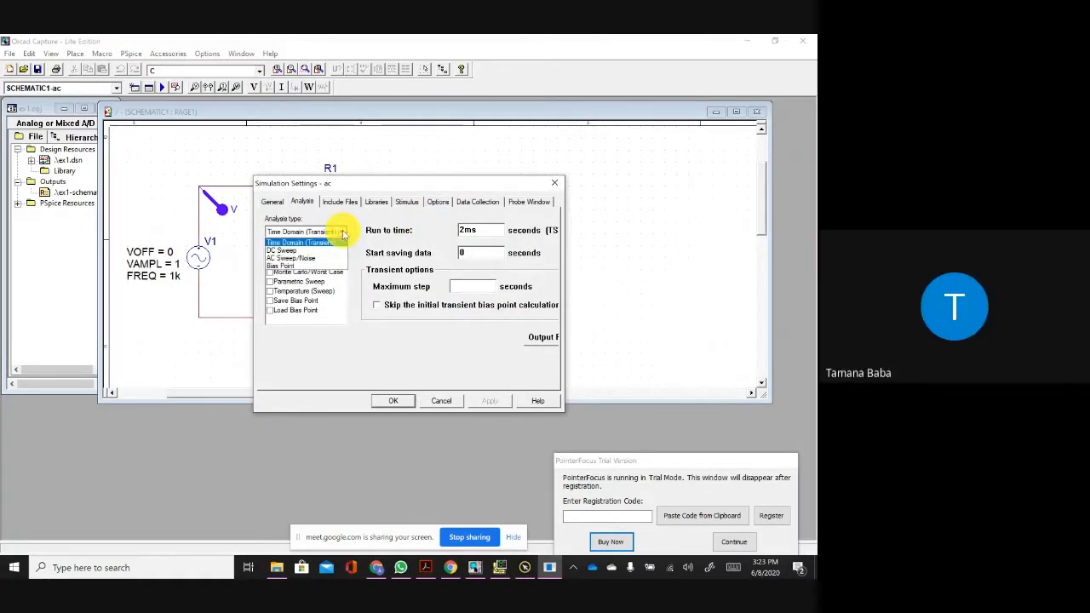
left_click(323, 259)
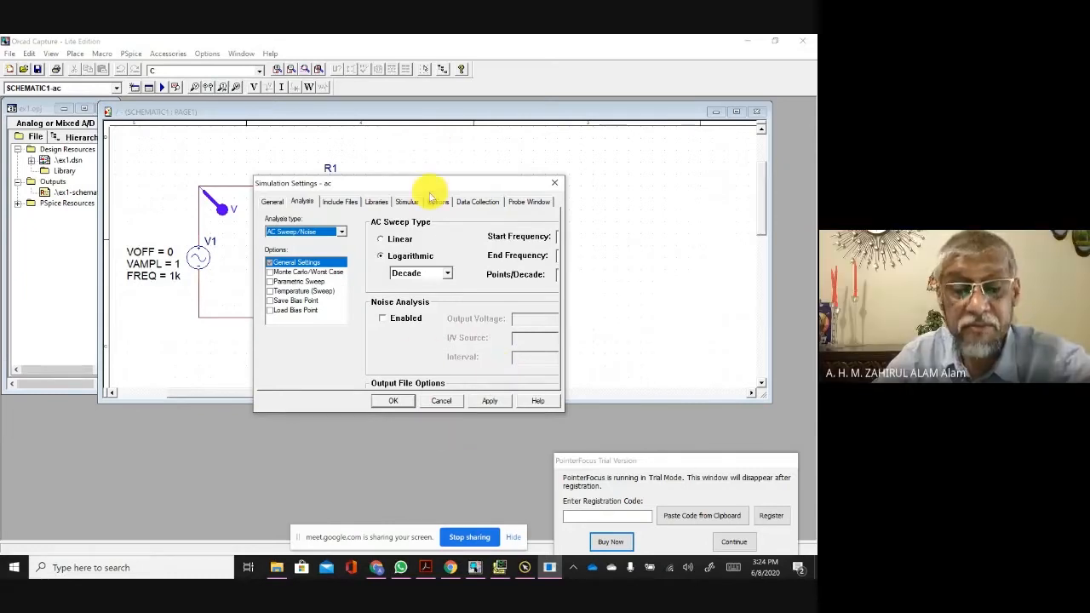
left_click_drag(426, 183, 265, 168)
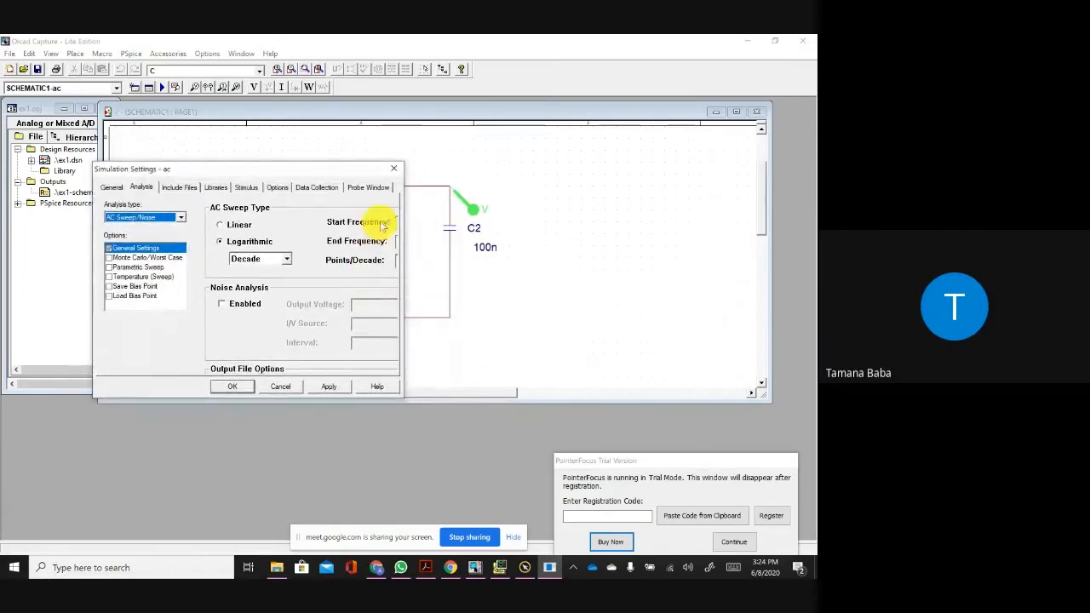
left_click(398, 222)
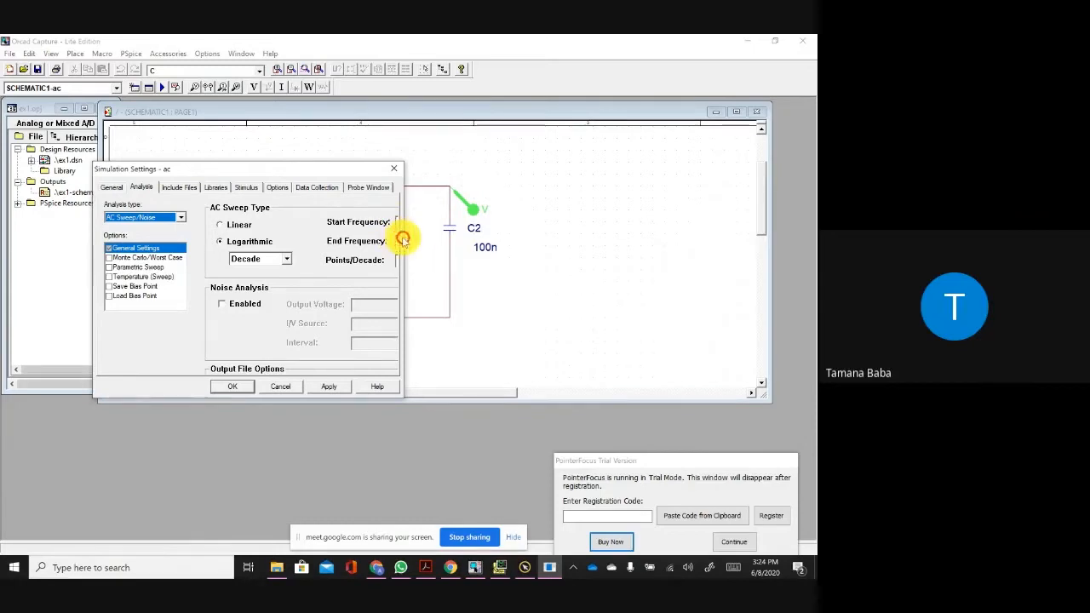
left_click(393, 168)
Step: Create a new simulation profile named ac2 that inherits from none
left_click(130, 53)
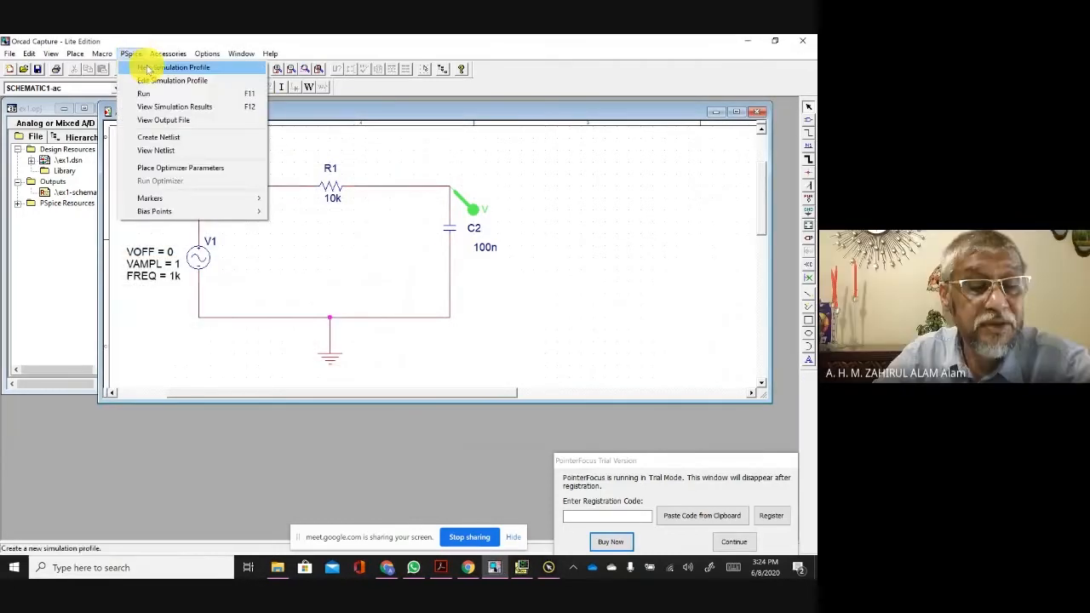
left_click(155, 66)
left_click(404, 278)
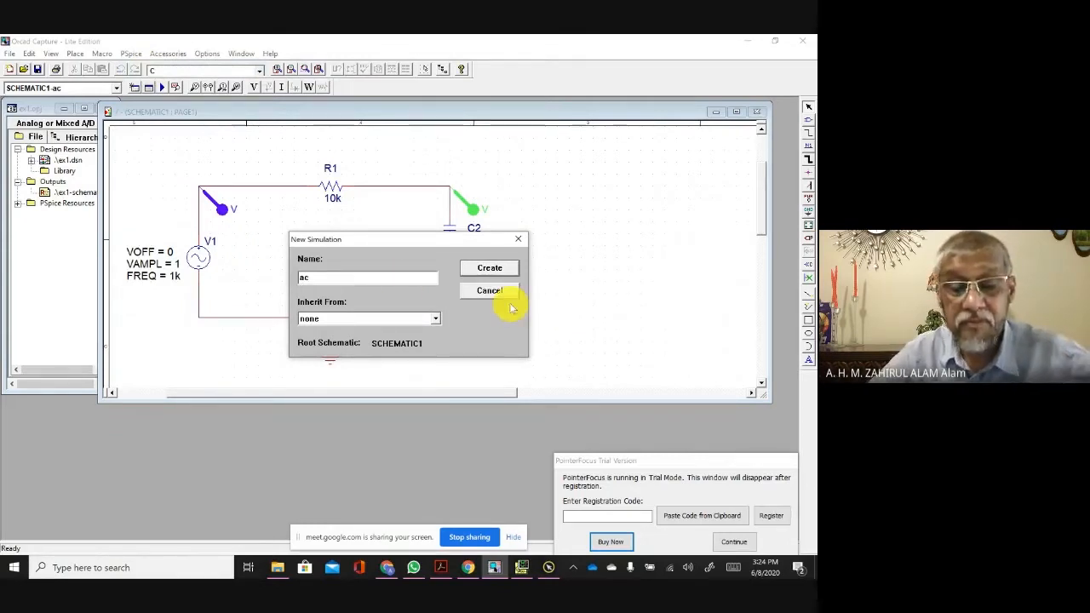
left_click(490, 271)
left_click(498, 325)
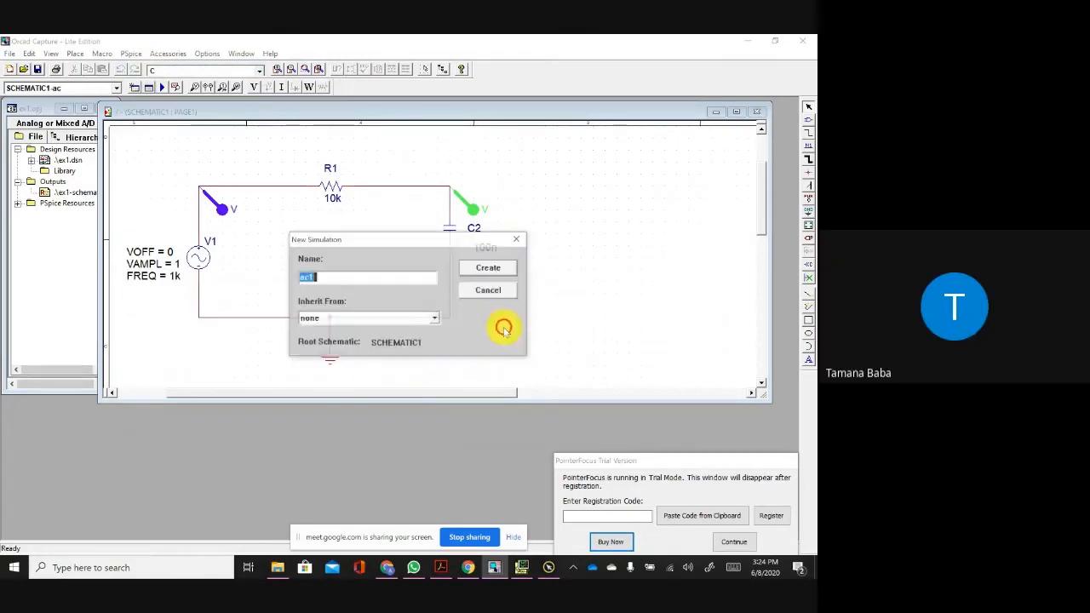
left_click(395, 278)
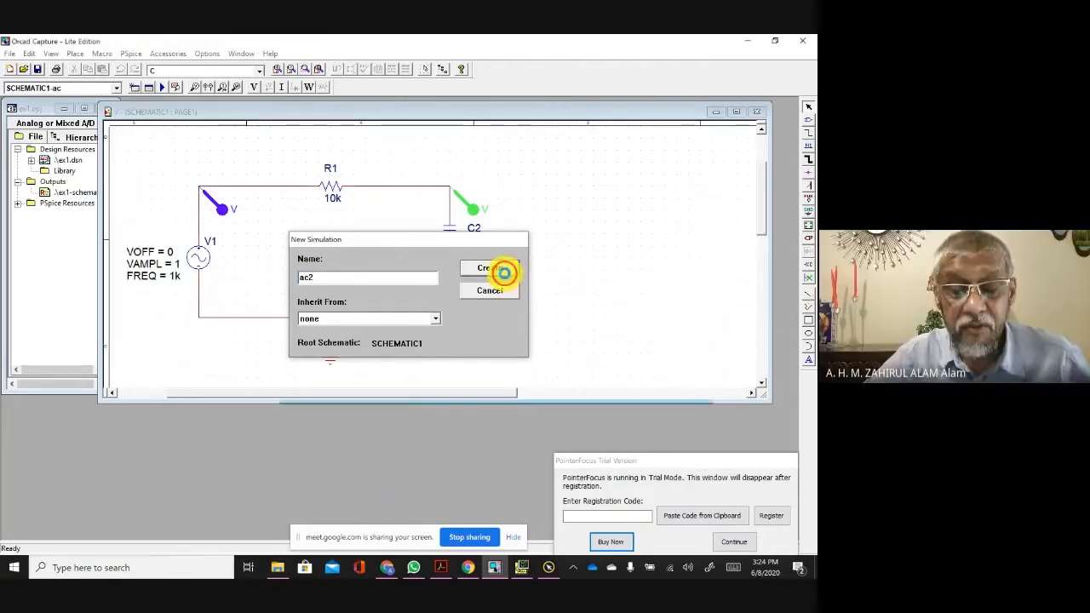
left_click(501, 269)
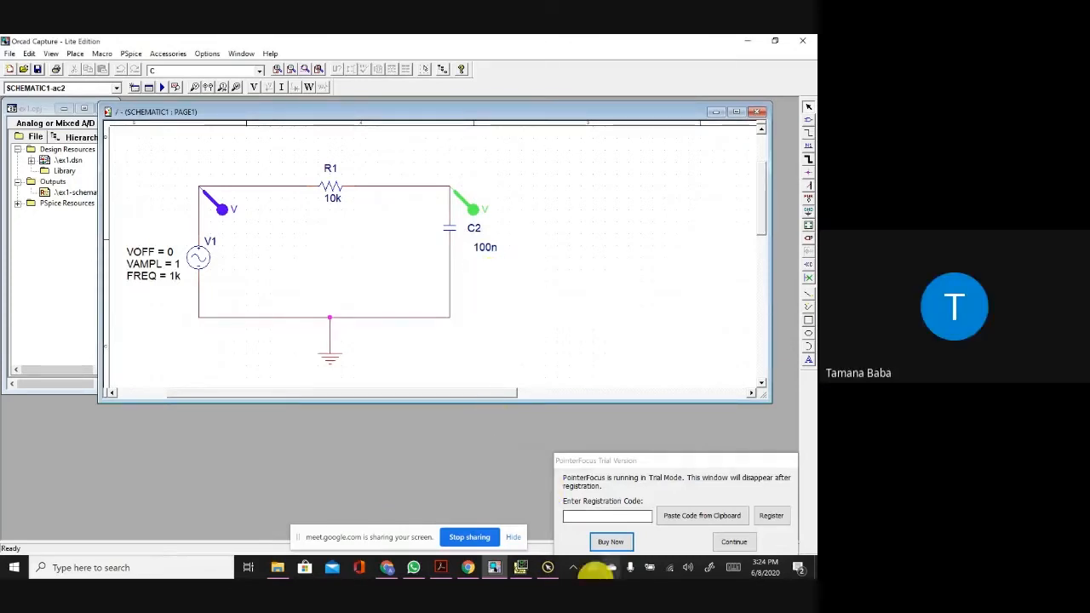
Step: Try to apply an AC Sweep/Noise analysis with a logarithmic decade sweep to the ac2 profile
left_click(550, 568)
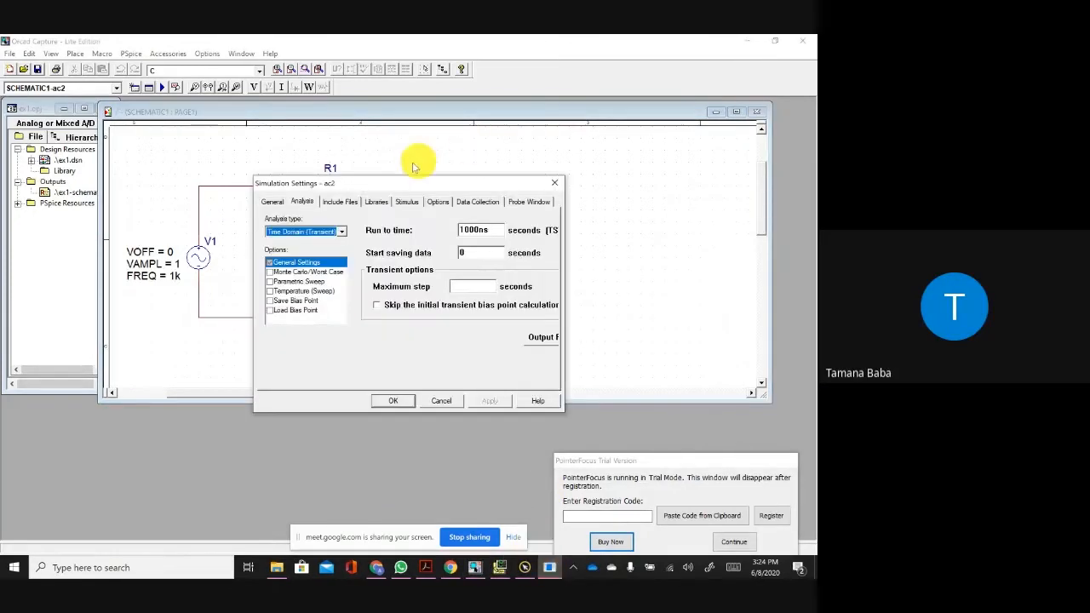
left_click(343, 233)
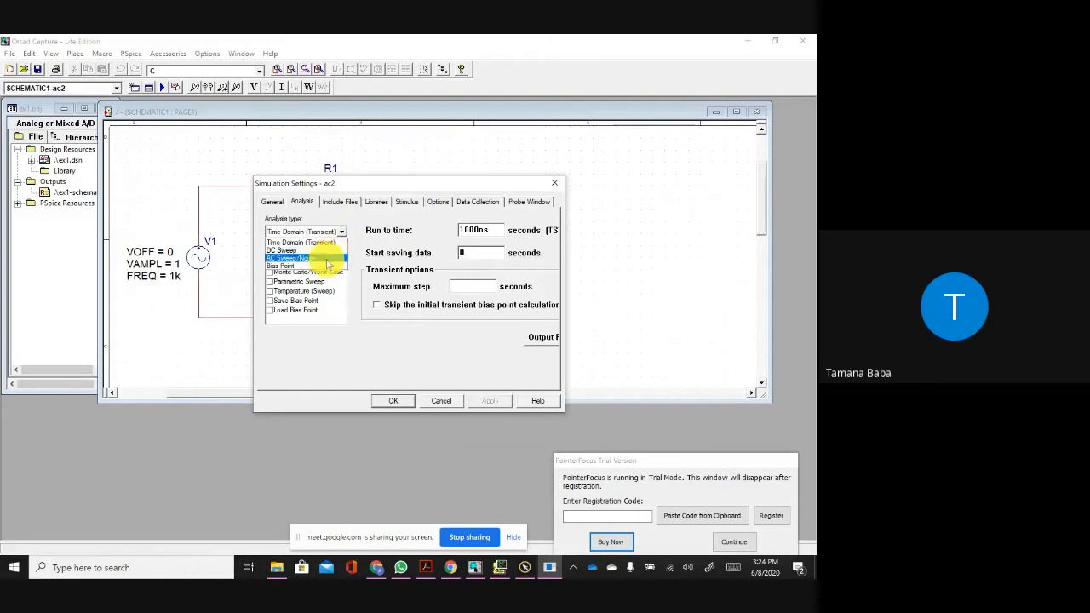
left_click(327, 258)
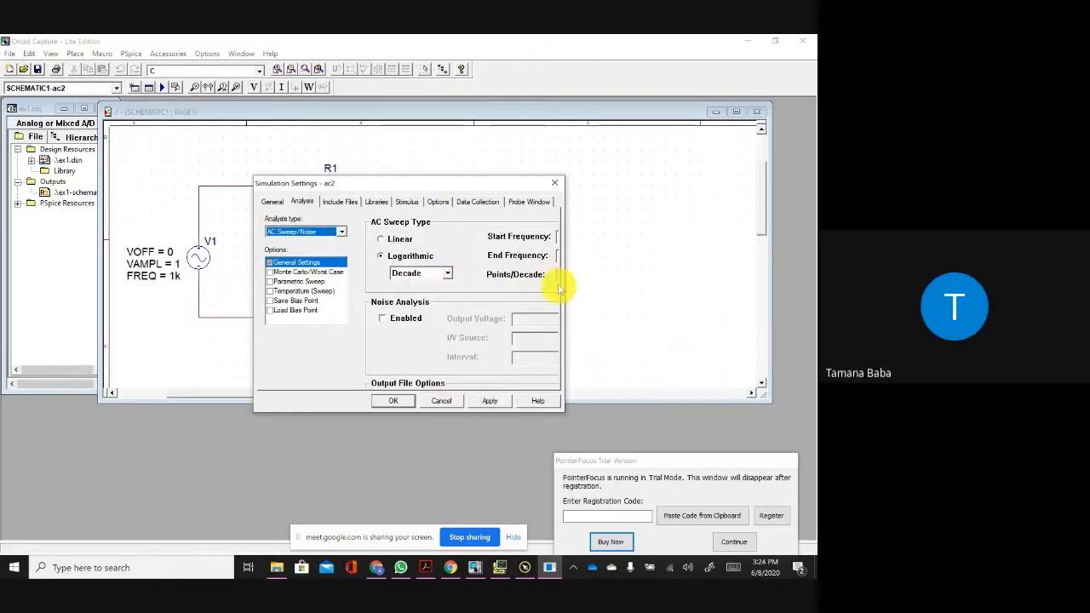
left_click(559, 237)
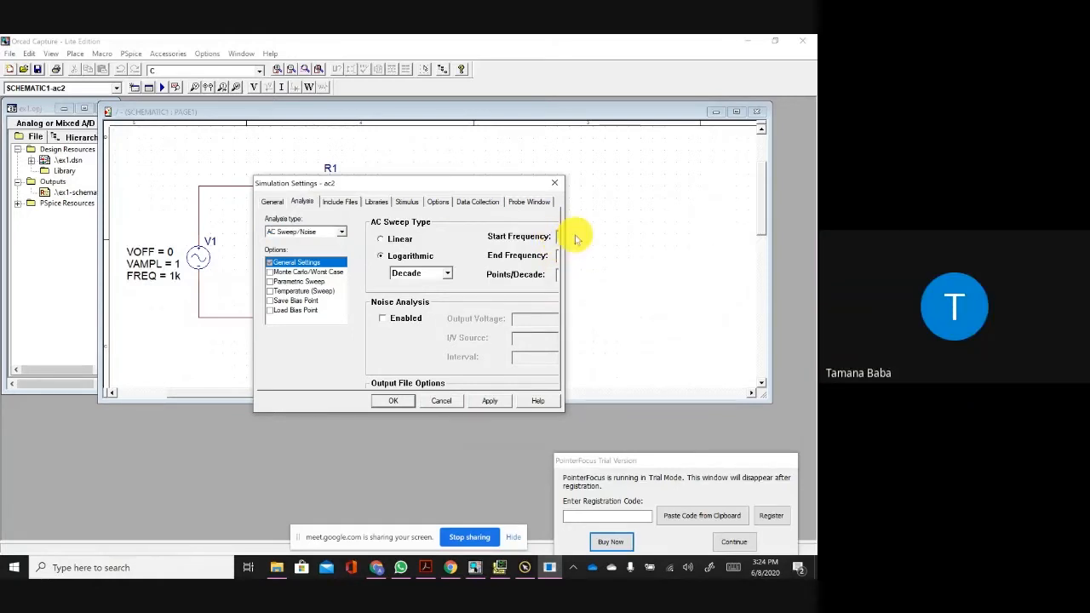
left_click_drag(501, 186, 364, 146)
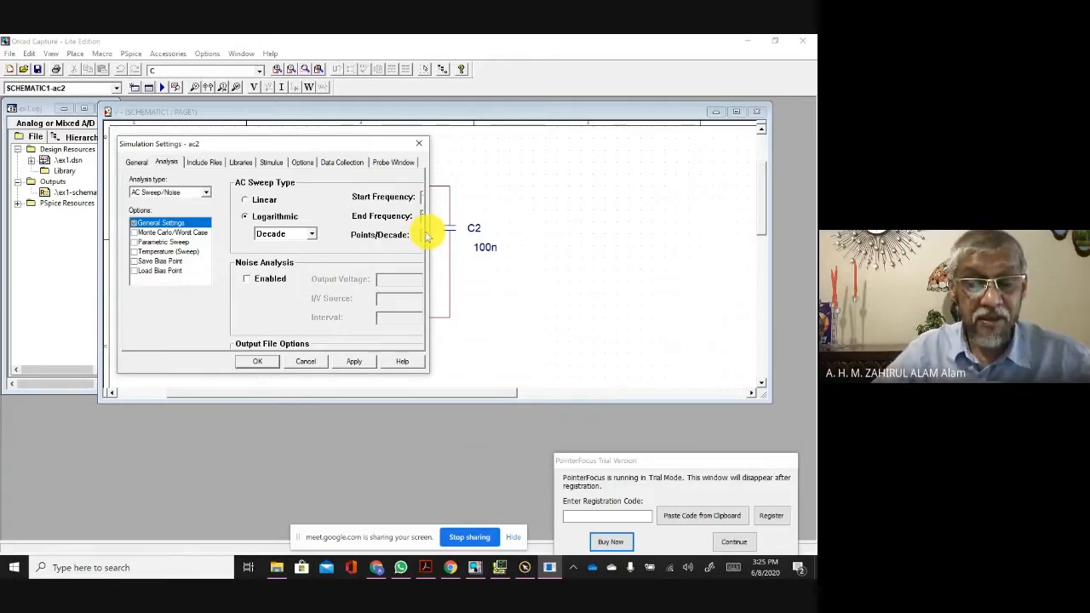
left_click(356, 361)
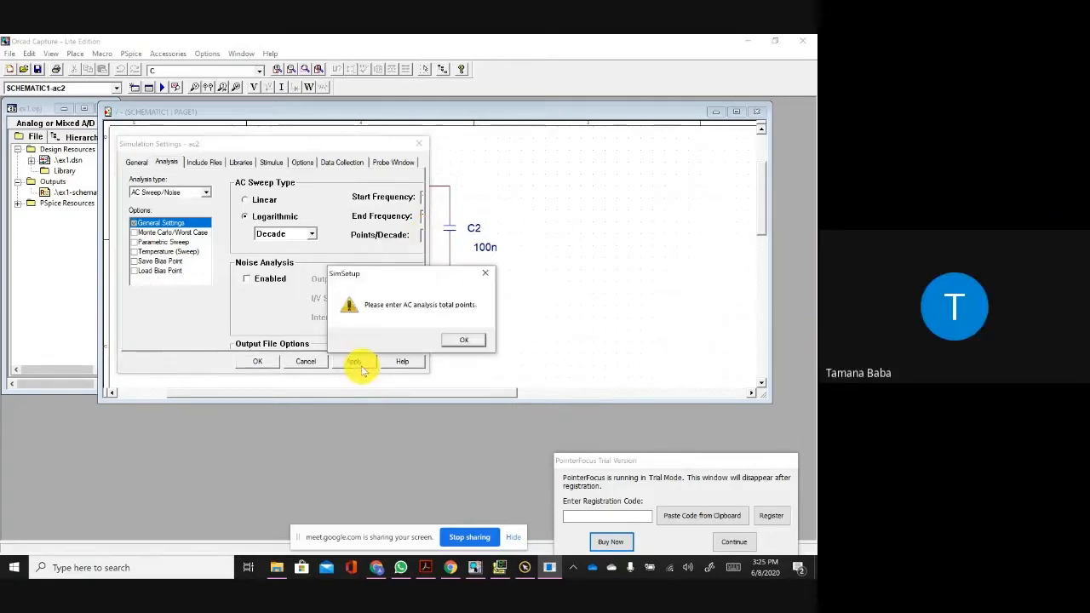
left_click(473, 345)
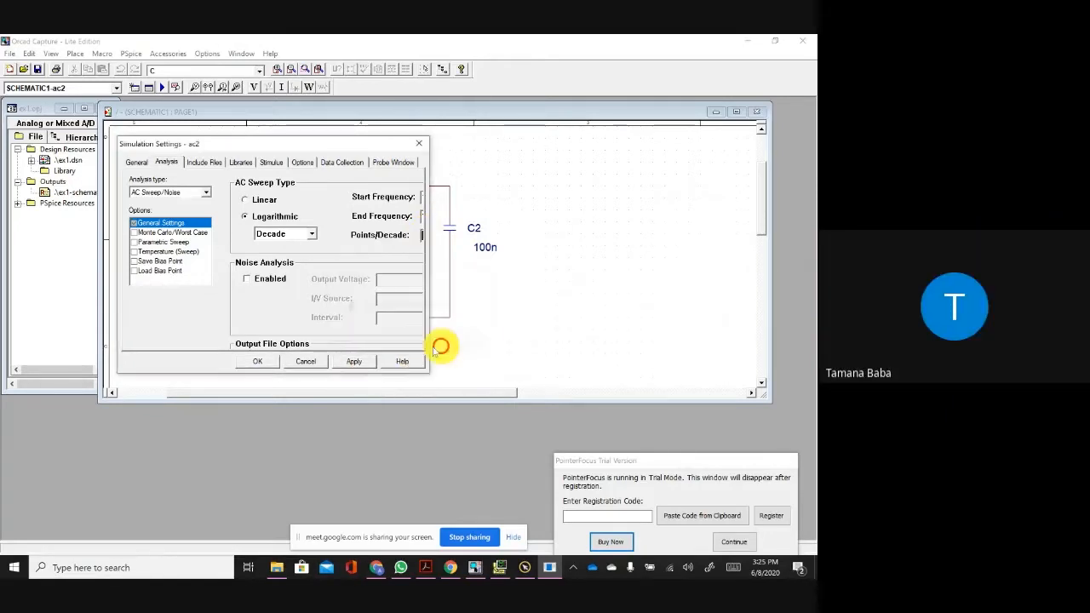
left_click(310, 362)
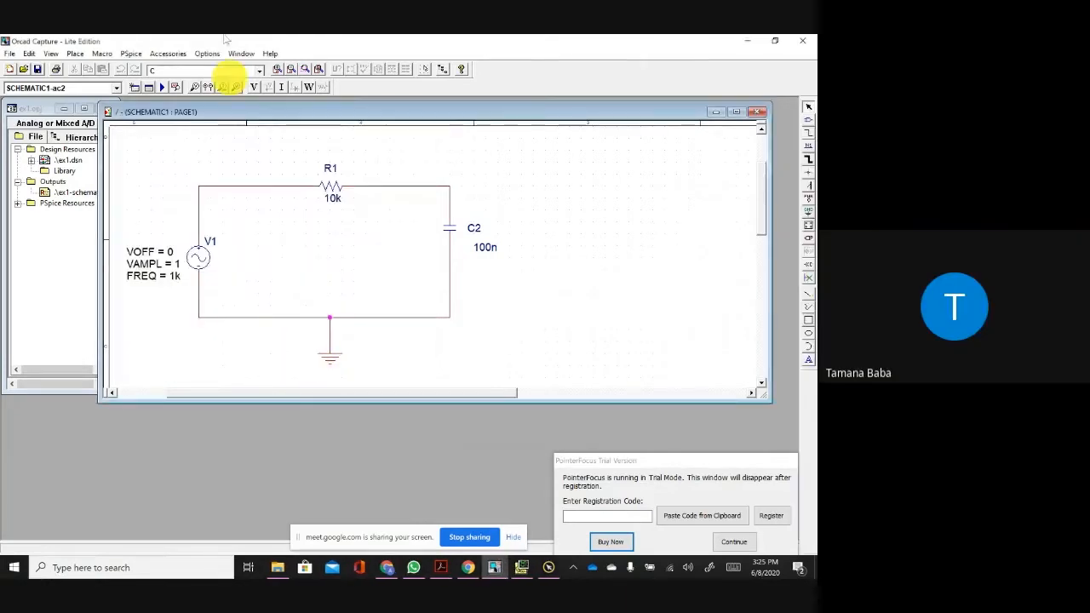
Step: Replace the sine source V1 with a VAC part from the SOURCE library, placed in the same gap of the circuit
left_click(197, 260)
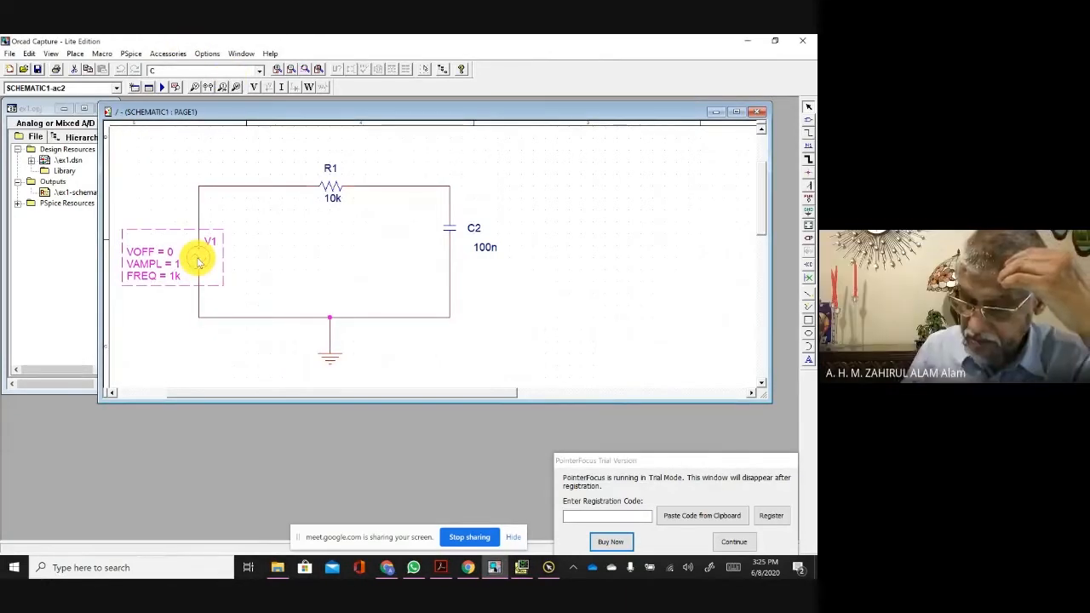
key("Delete")
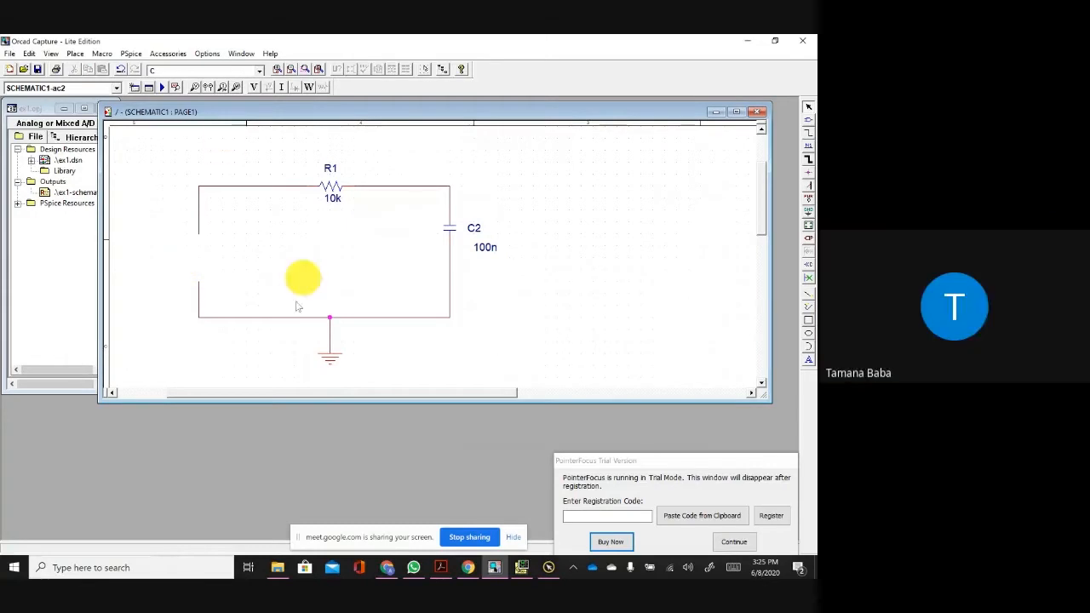
left_click(808, 120)
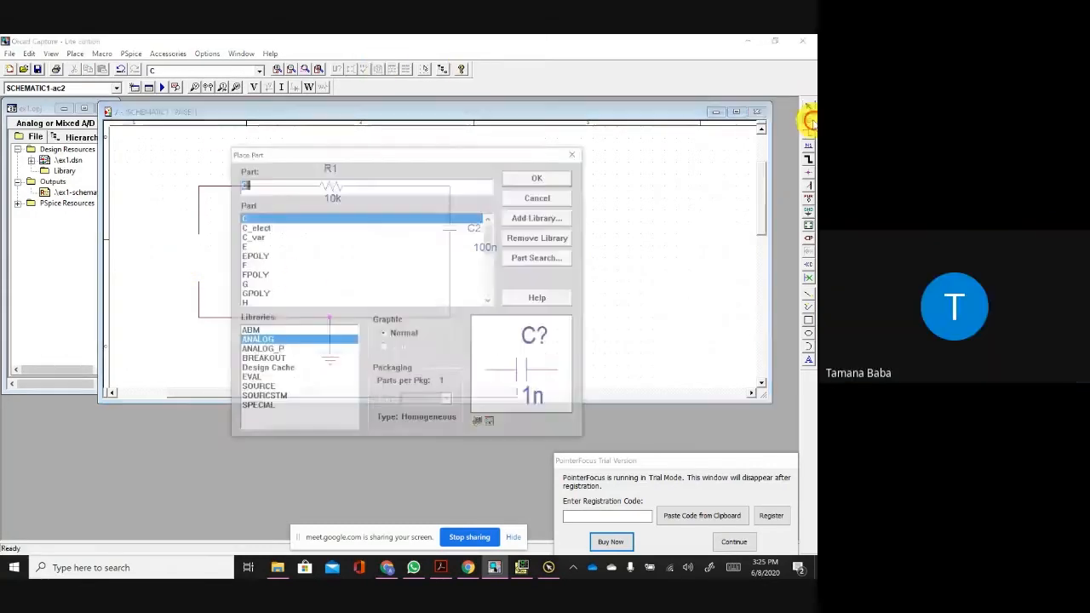
left_click(267, 388)
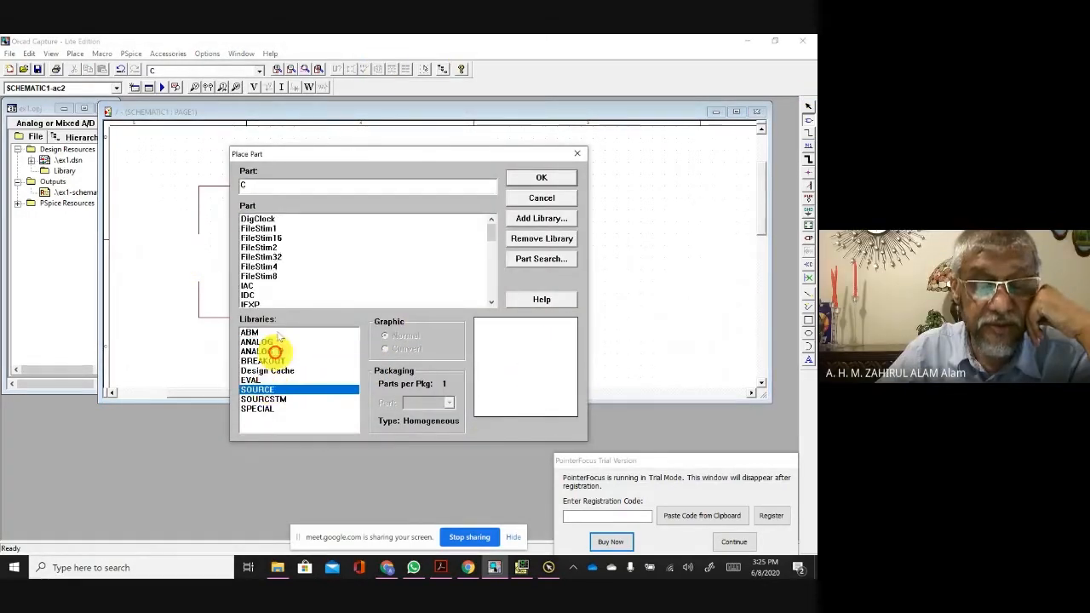
type("s")
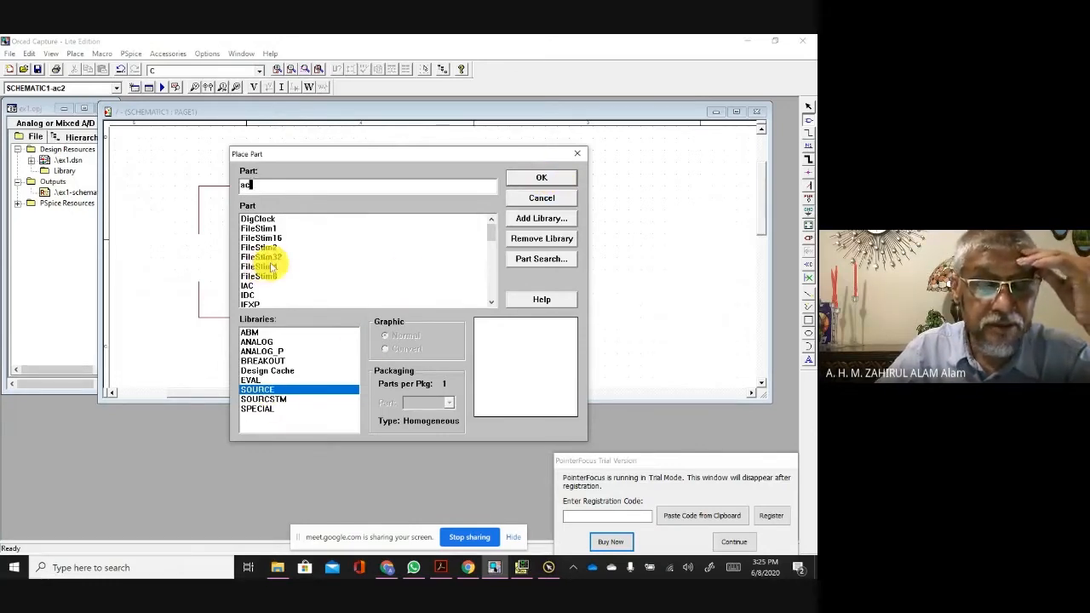
scroll(265, 293, "down", 3)
key("BackSpace")
key("BackSpace")
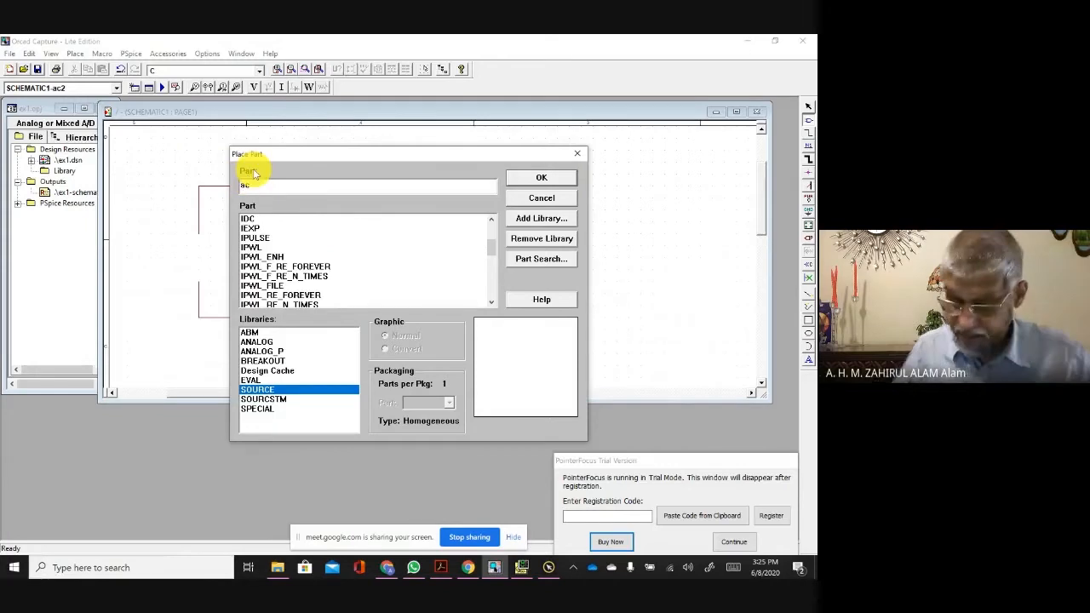
type("VAC")
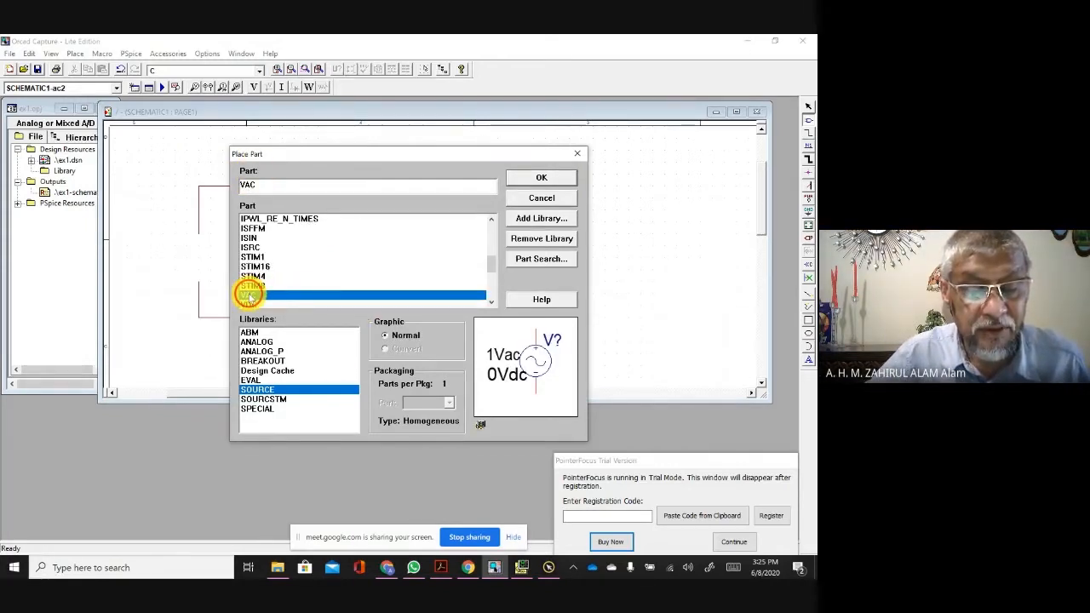
double_click(251, 294)
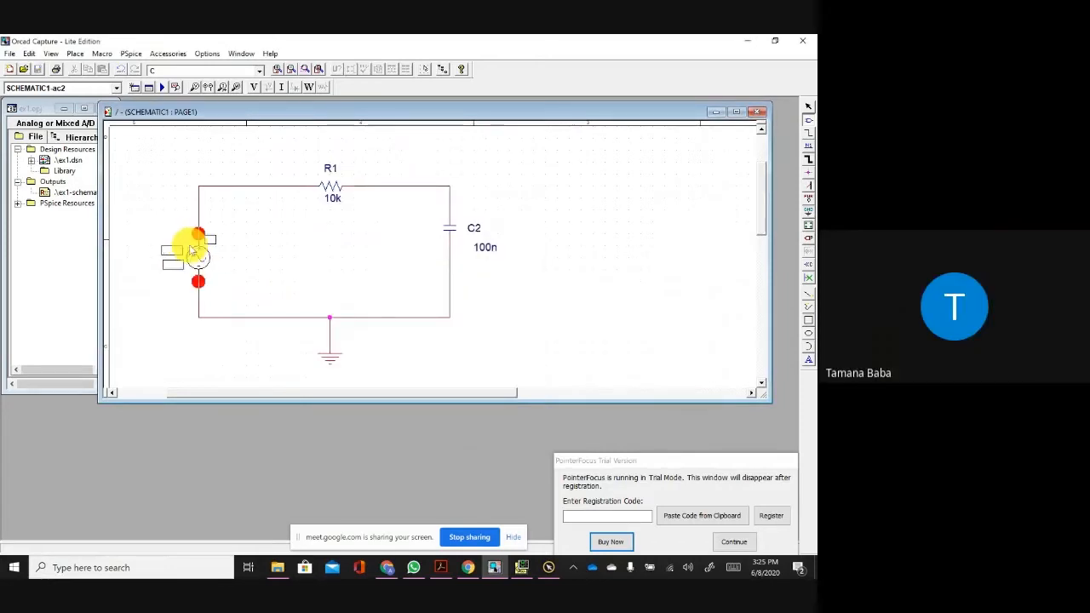
left_click(189, 247)
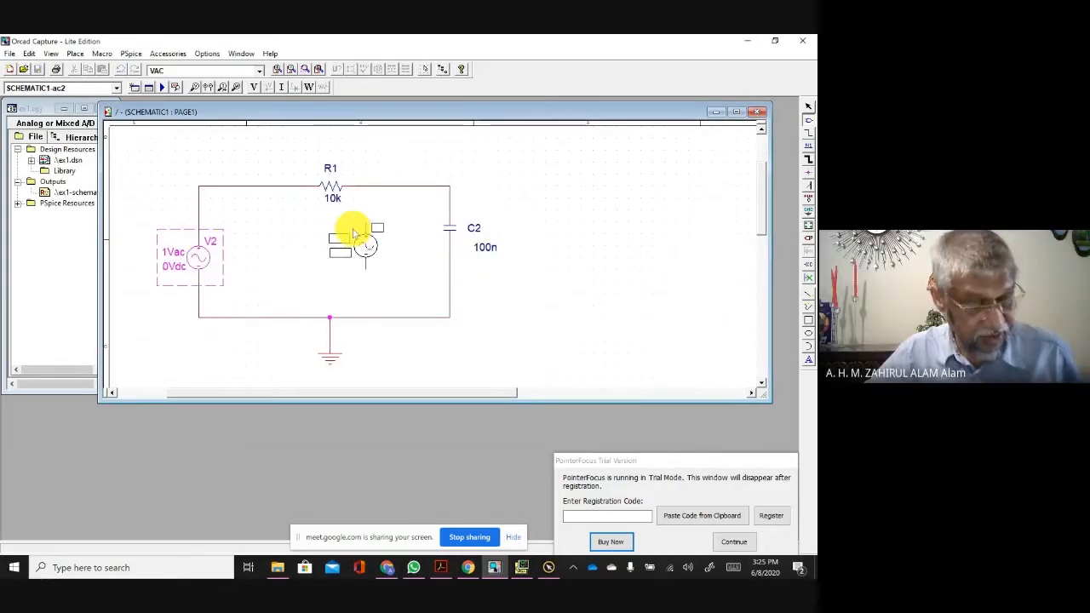
key("Escape")
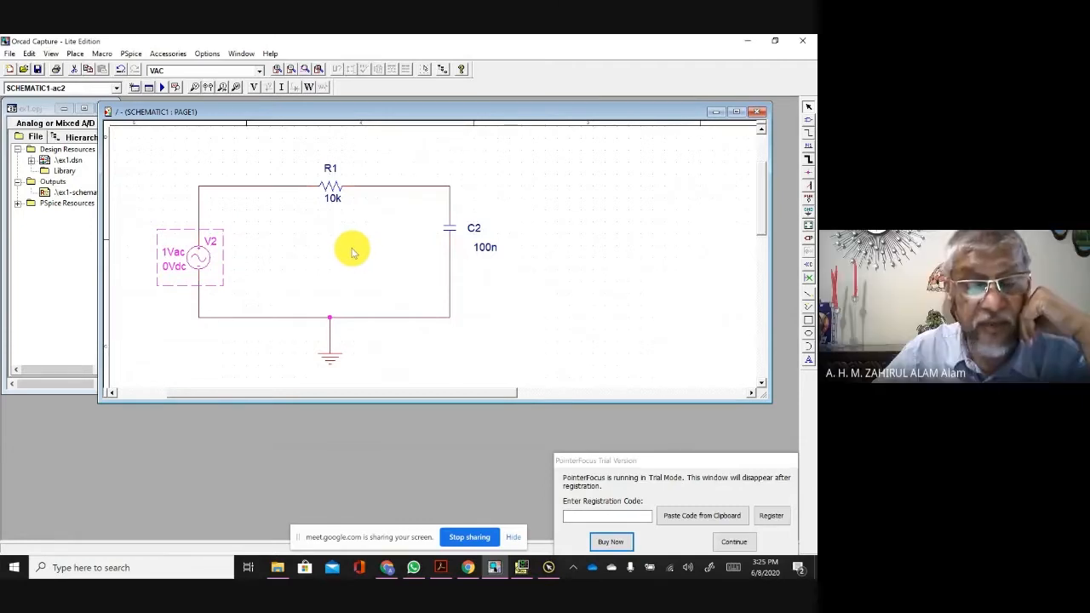
left_click(131, 54)
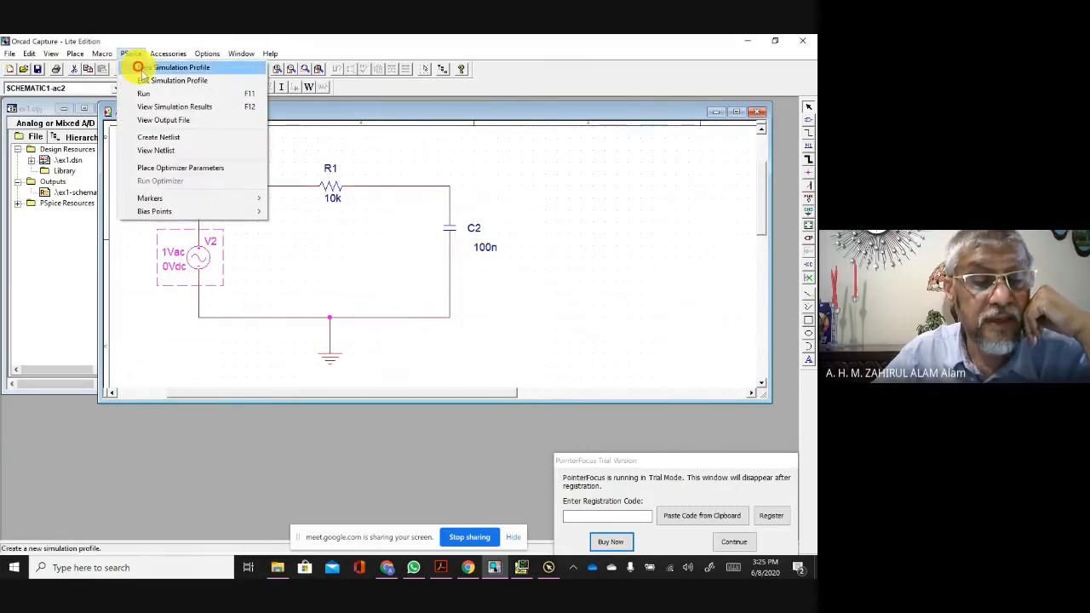
left_click(157, 77)
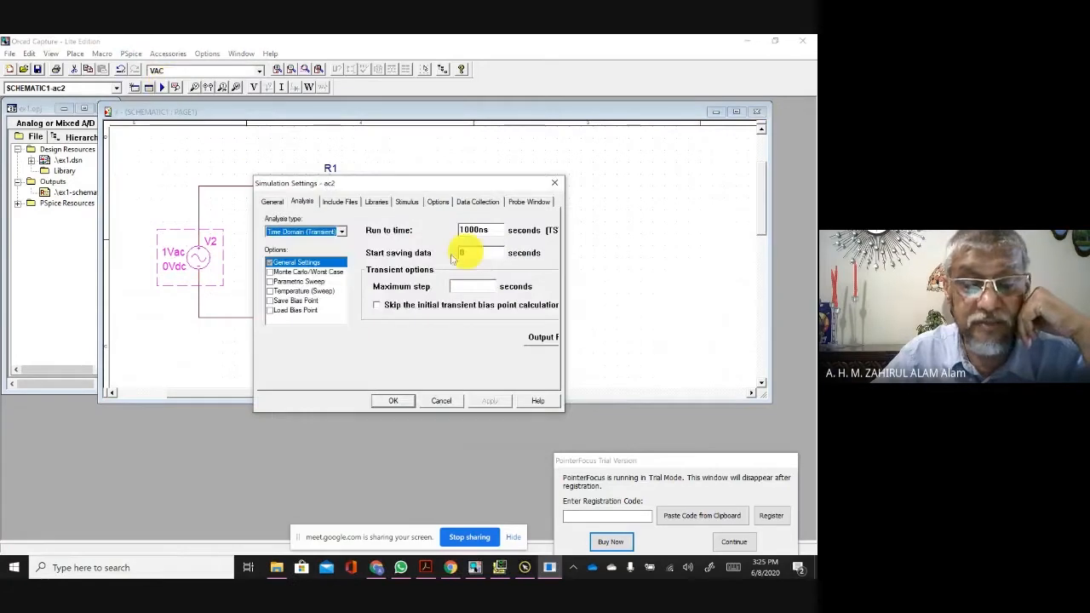
left_click(341, 231)
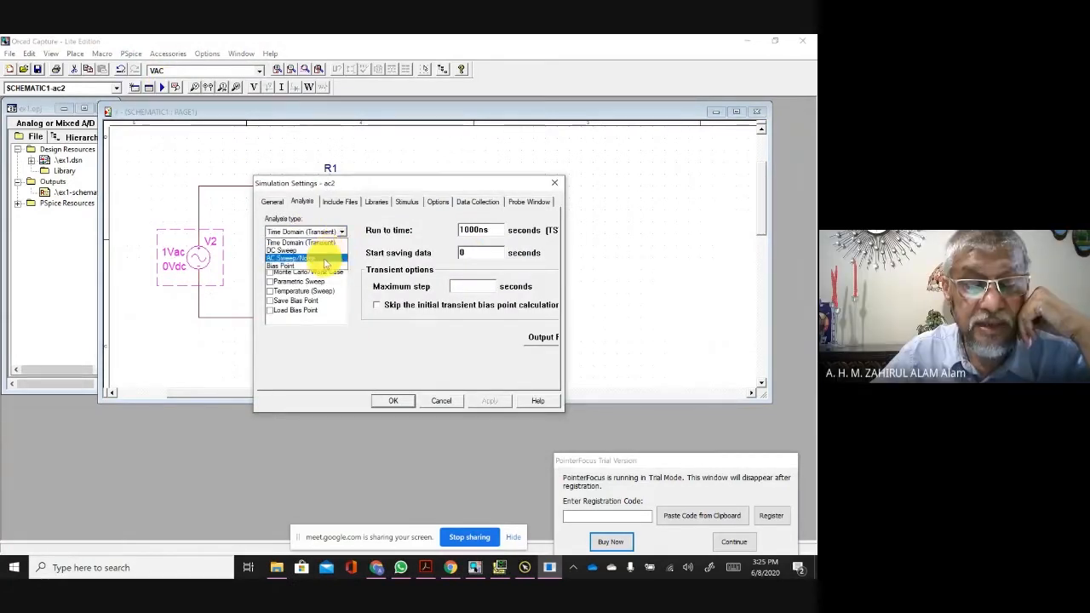
left_click(324, 258)
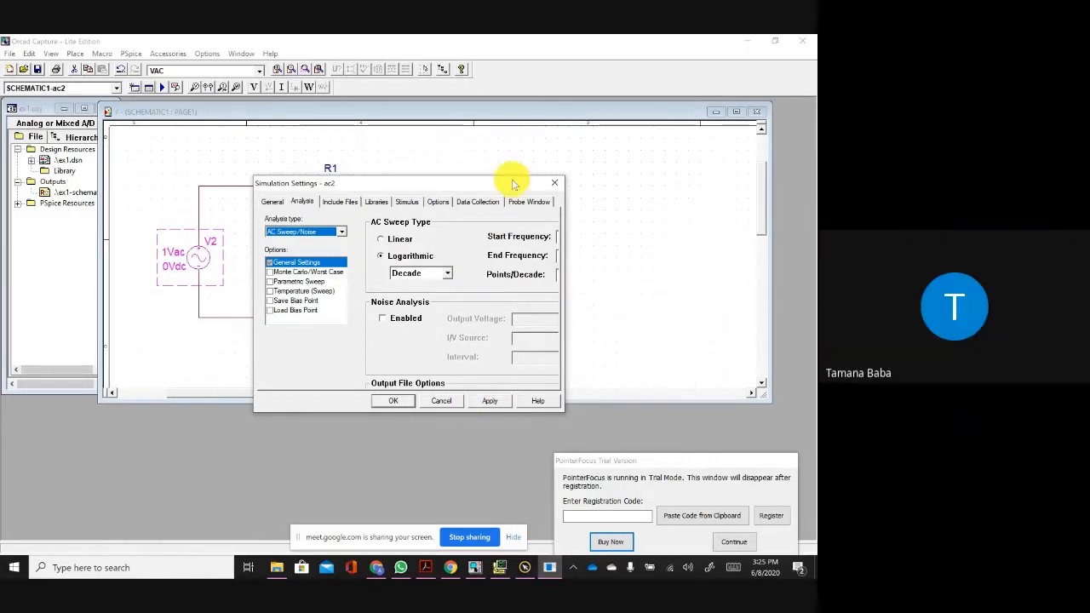
left_click(542, 243)
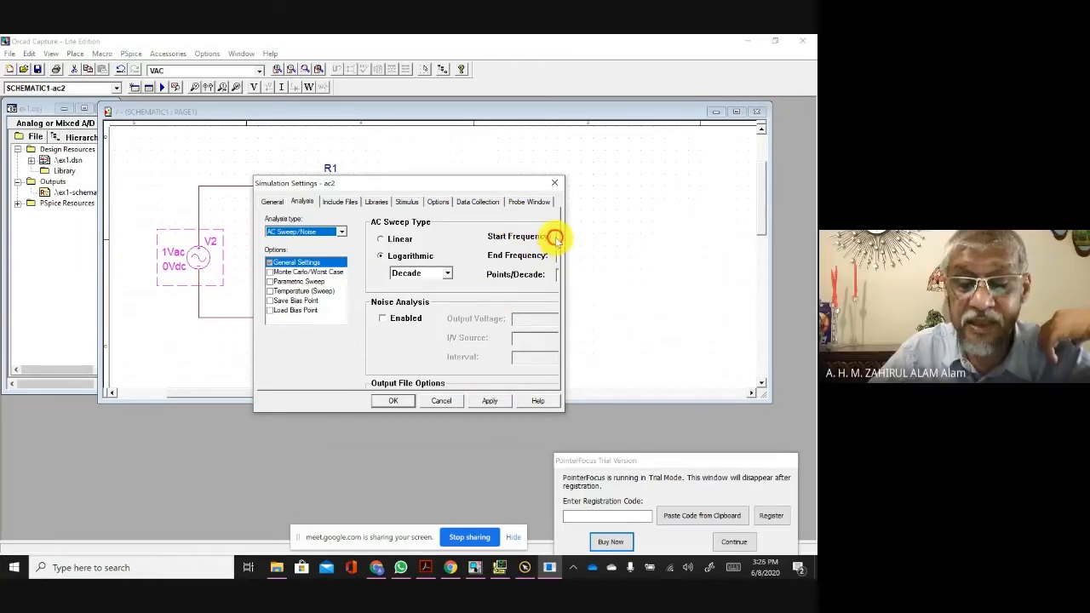
left_click(552, 186)
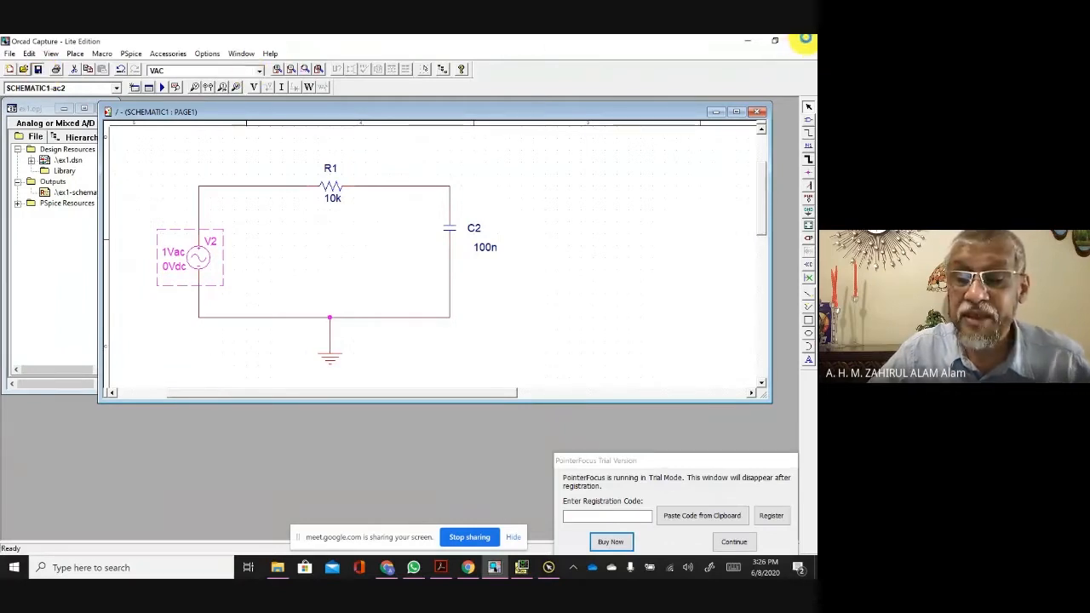
Step: Restart Orcad Capture, saving all changes to the project files, and reopen the recent project ex1.opj
left_click(802, 40)
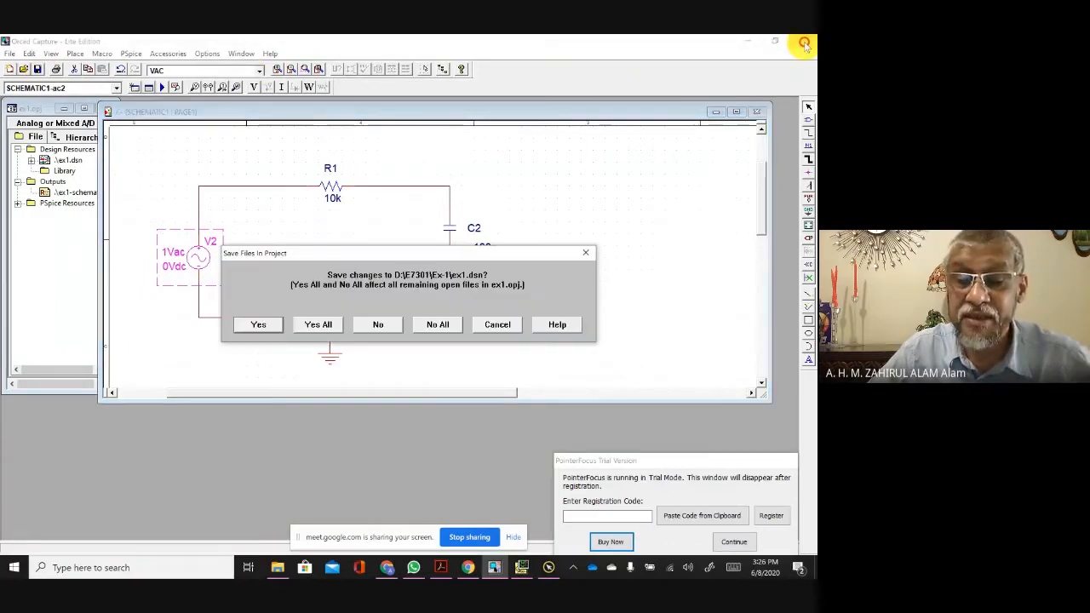
left_click(317, 326)
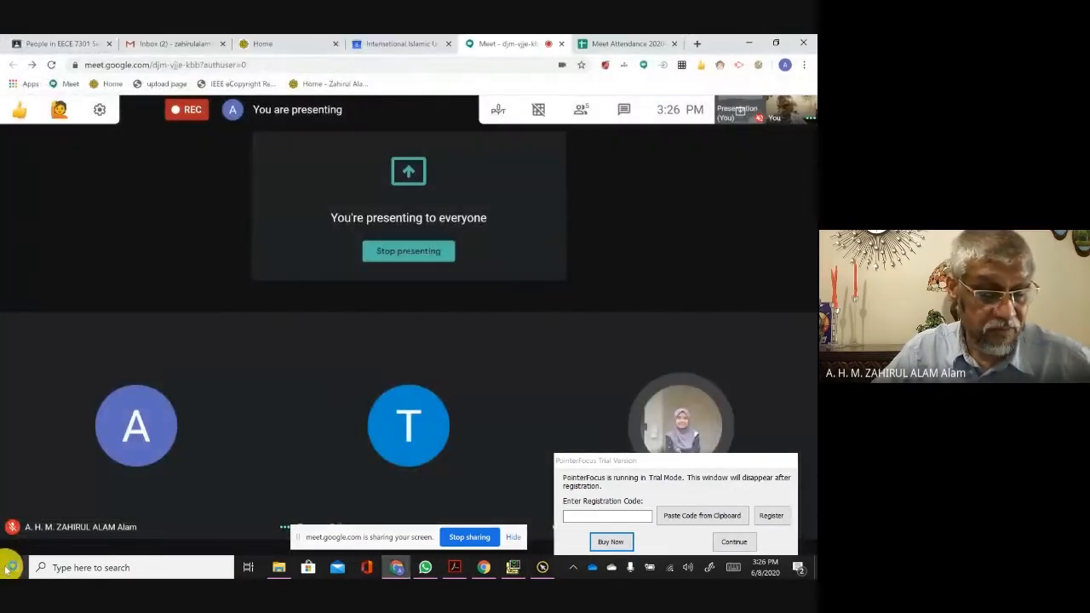
left_click(12, 568)
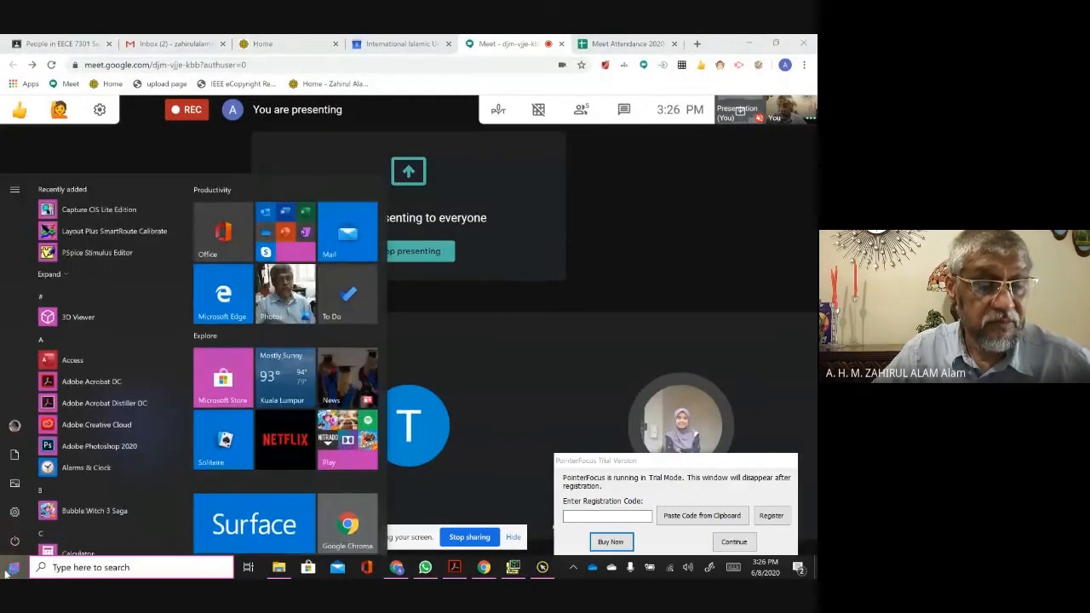
left_click(88, 210)
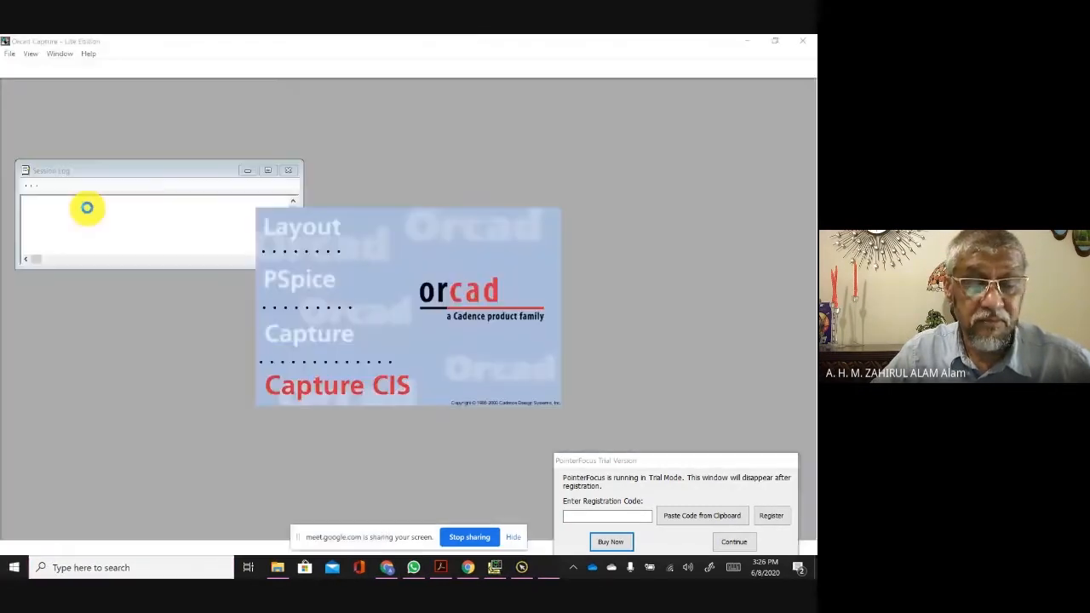
left_click(10, 53)
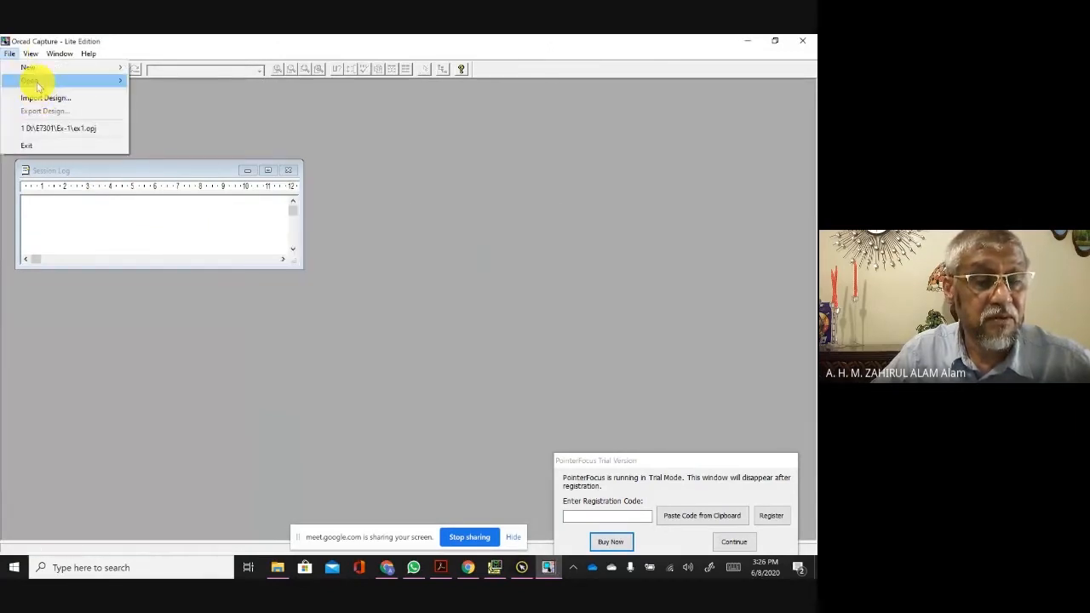
mouse_move(37, 85)
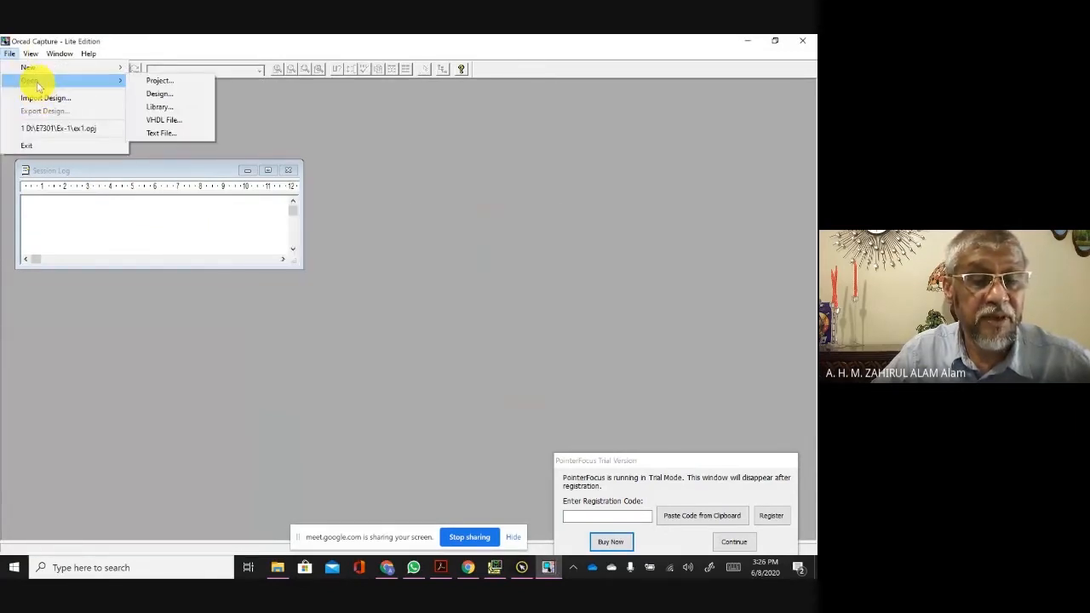
left_click(79, 128)
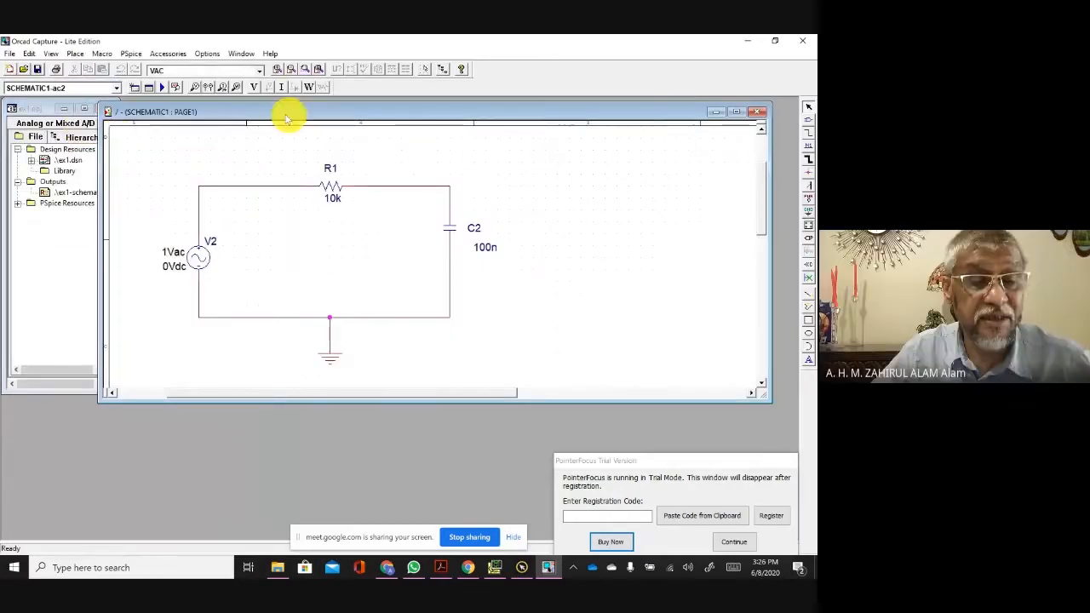
Step: Set the ac2 simulation profile to an AC Sweep/Noise analysis with a logarithmic decade sweep from 1 Hz to 10 GHz
left_click(130, 54)
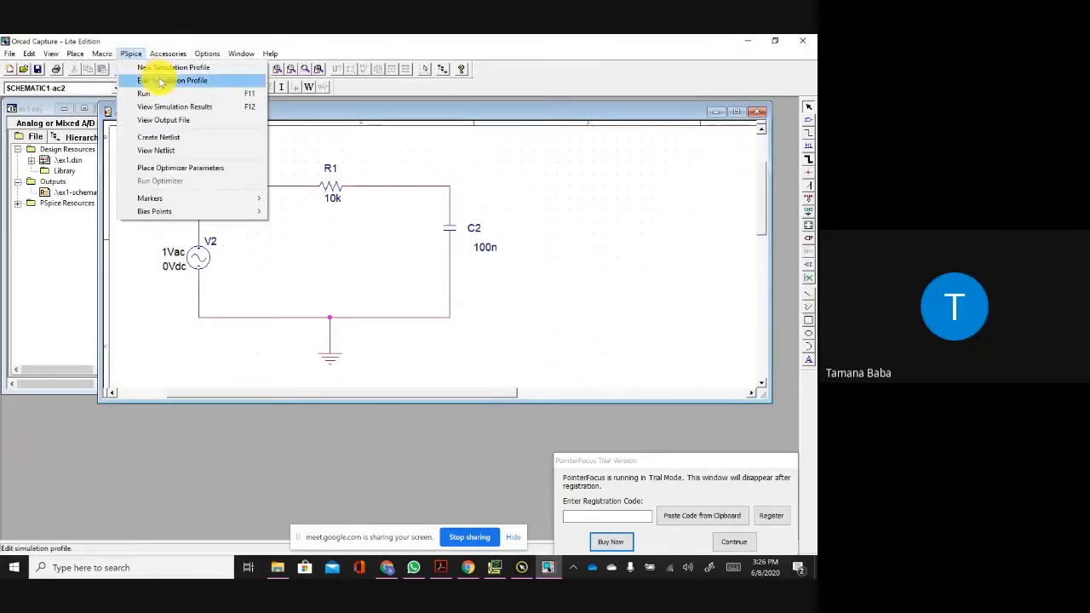
left_click(159, 80)
left_click(344, 230)
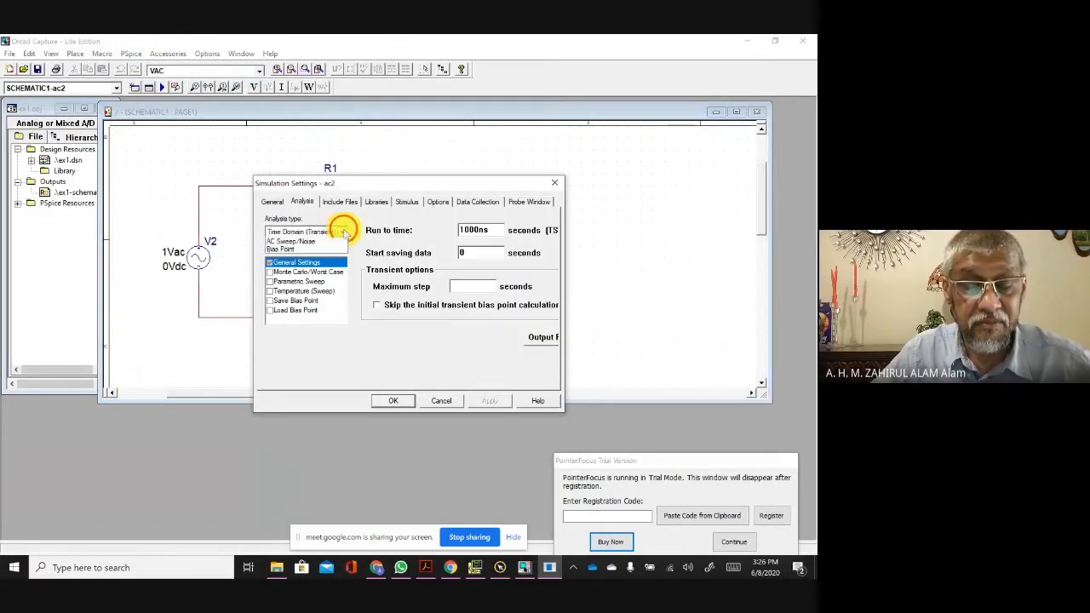
left_click(316, 242)
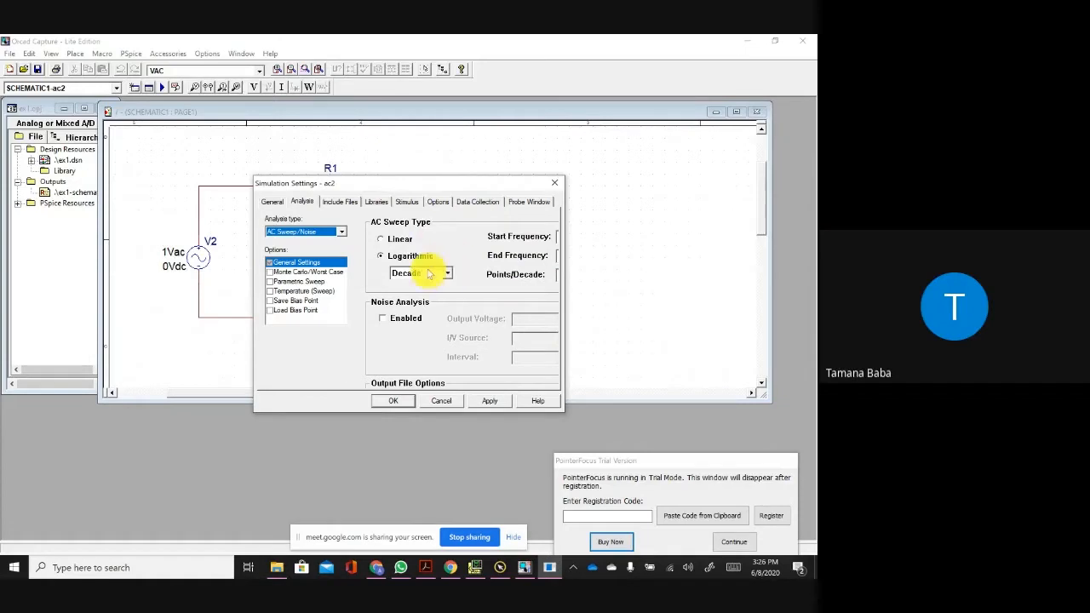
left_click(381, 240)
left_click(381, 256)
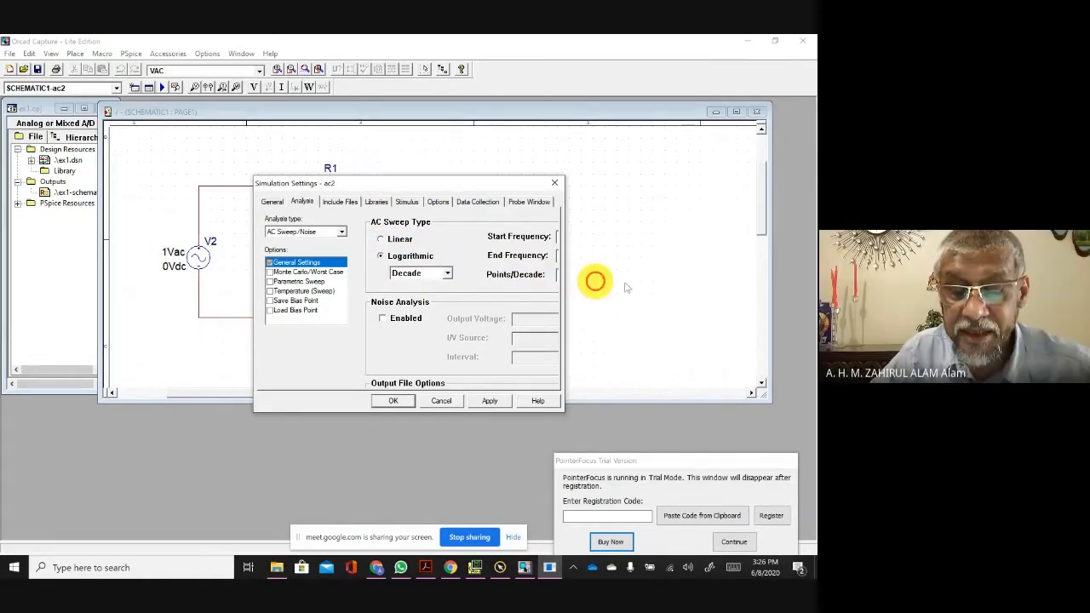
left_click(558, 236)
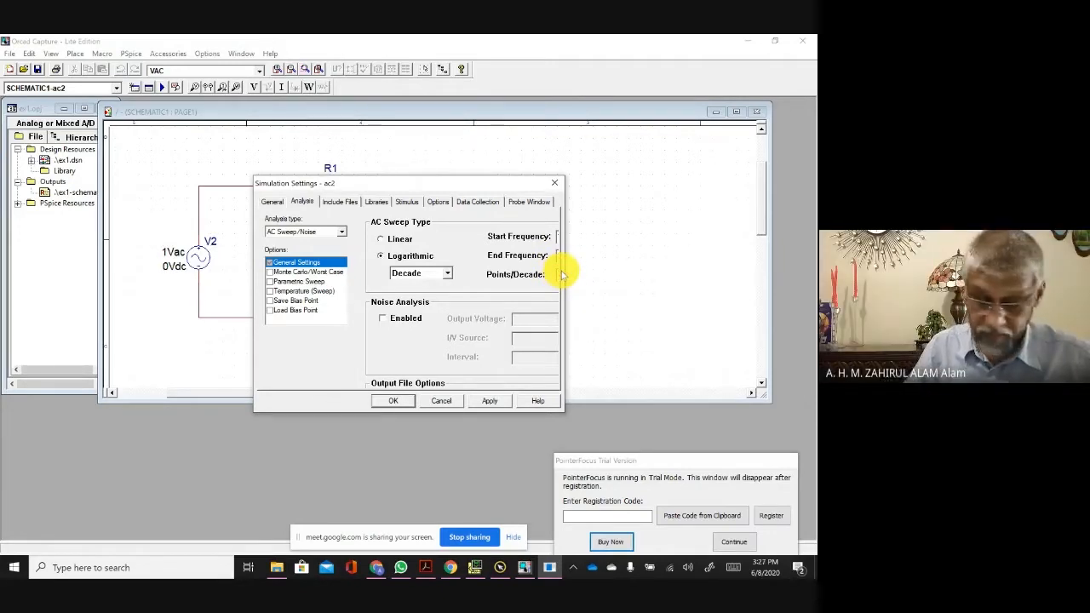
left_click(497, 402)
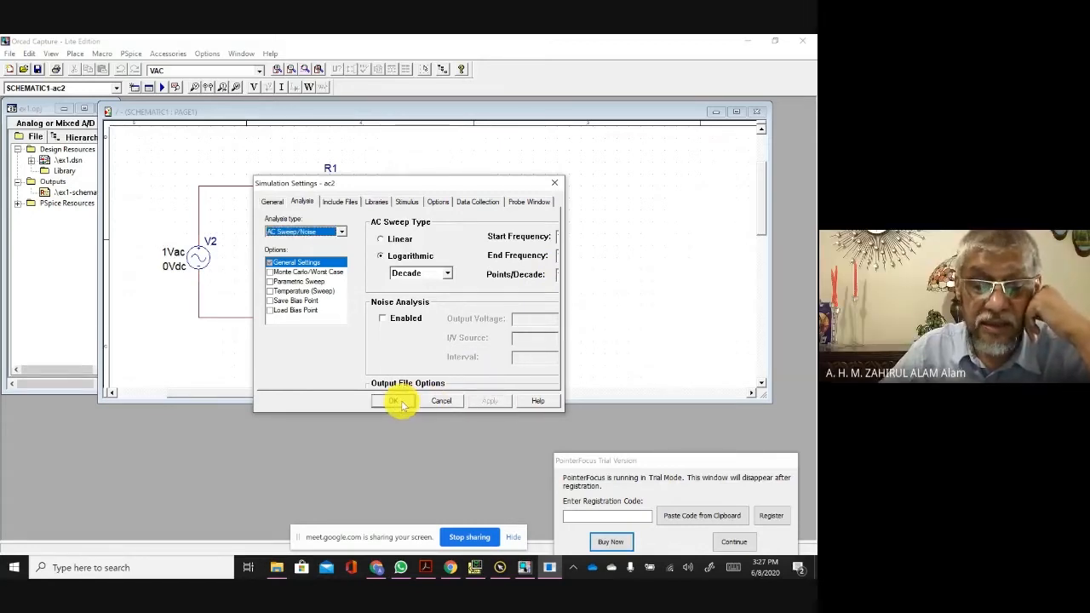
left_click(401, 402)
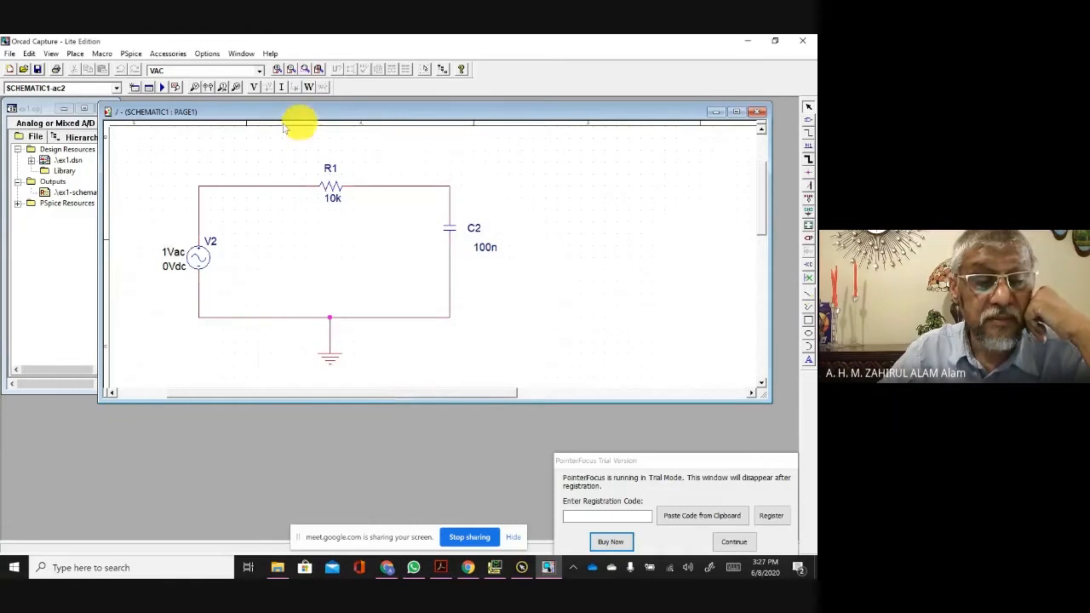
Step: Place a voltage marker on the node between R1 and C2 and run the ac2 simulation
left_click(195, 87)
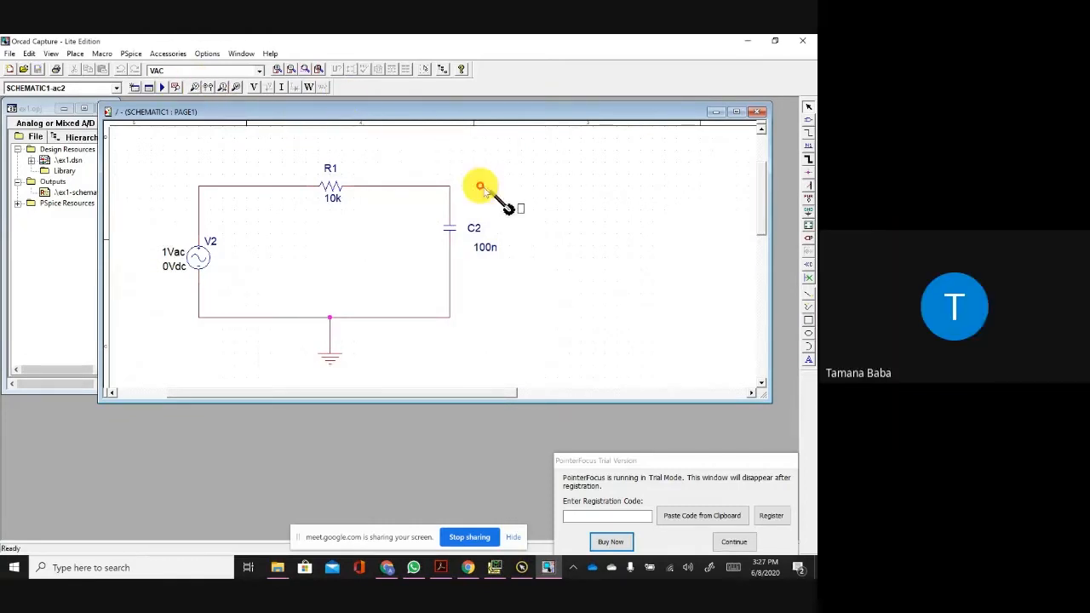
left_click(450, 185)
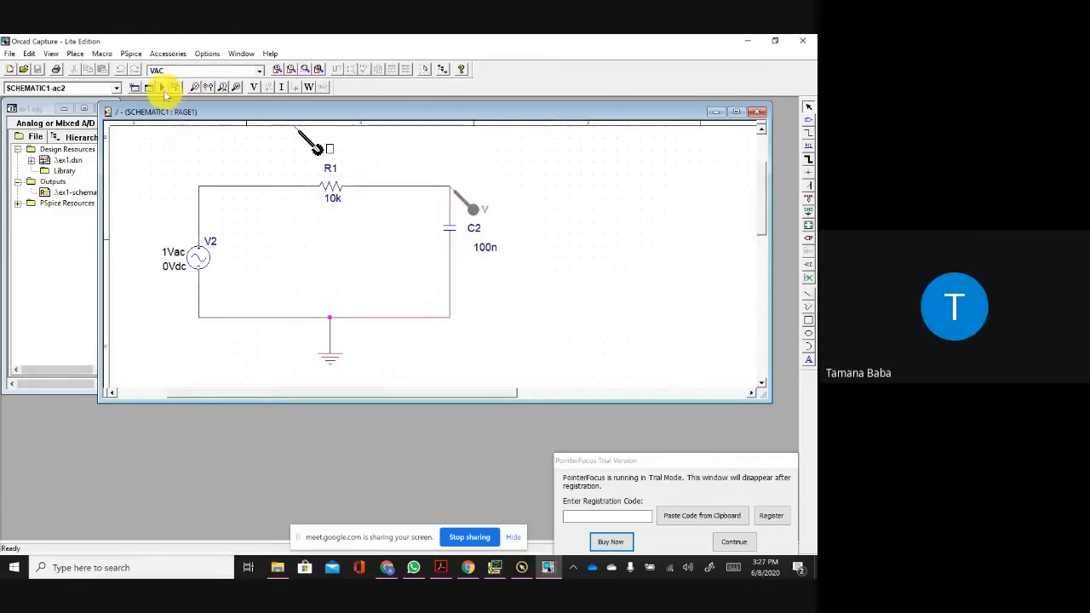
left_click(163, 87)
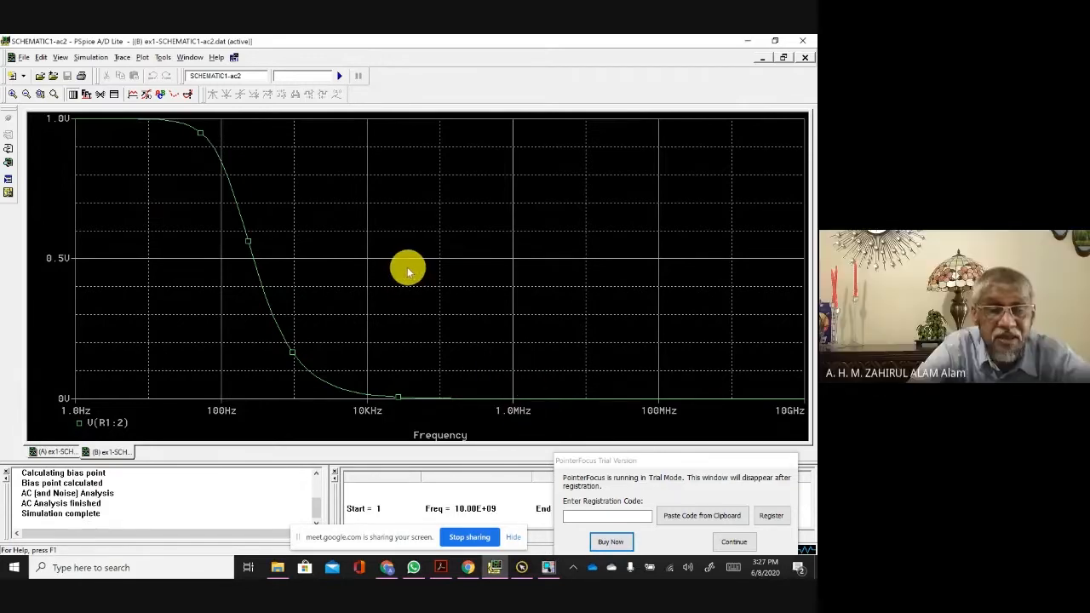
Step: Change the V(R1:2) trace expression to db(V(R1:2)) so the output voltage is plotted in decibels
double_click(99, 423)
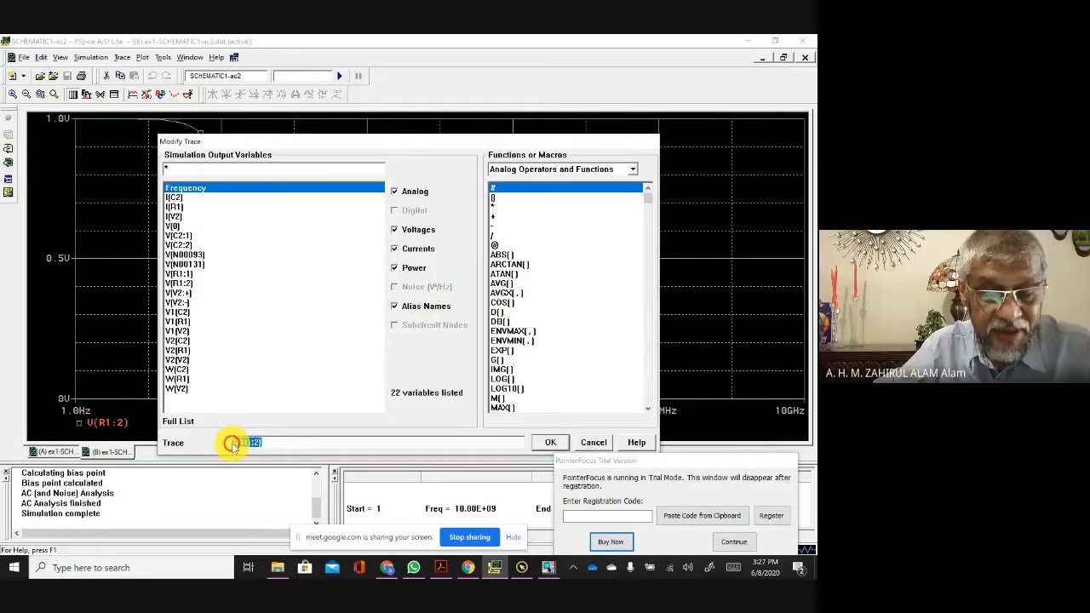
left_click(268, 436)
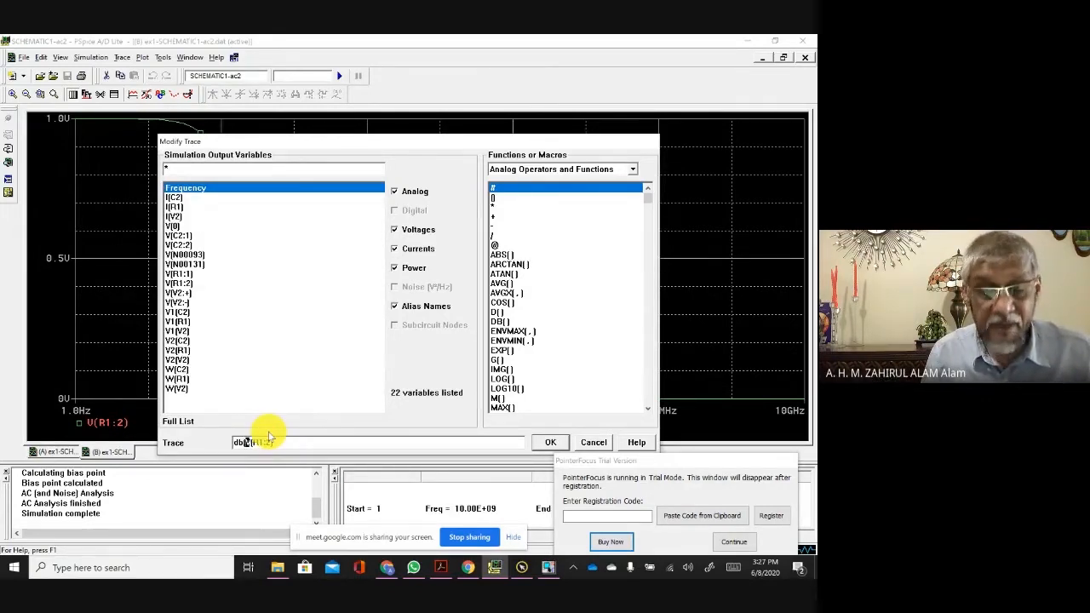
left_click(310, 445)
type(")")
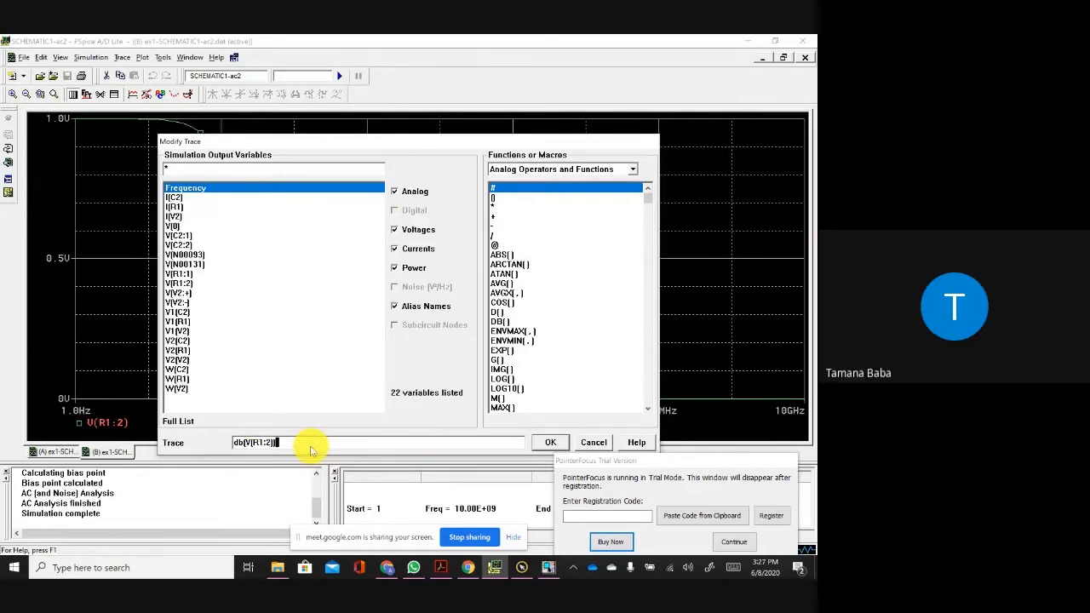
left_click_drag(312, 442, 230, 444)
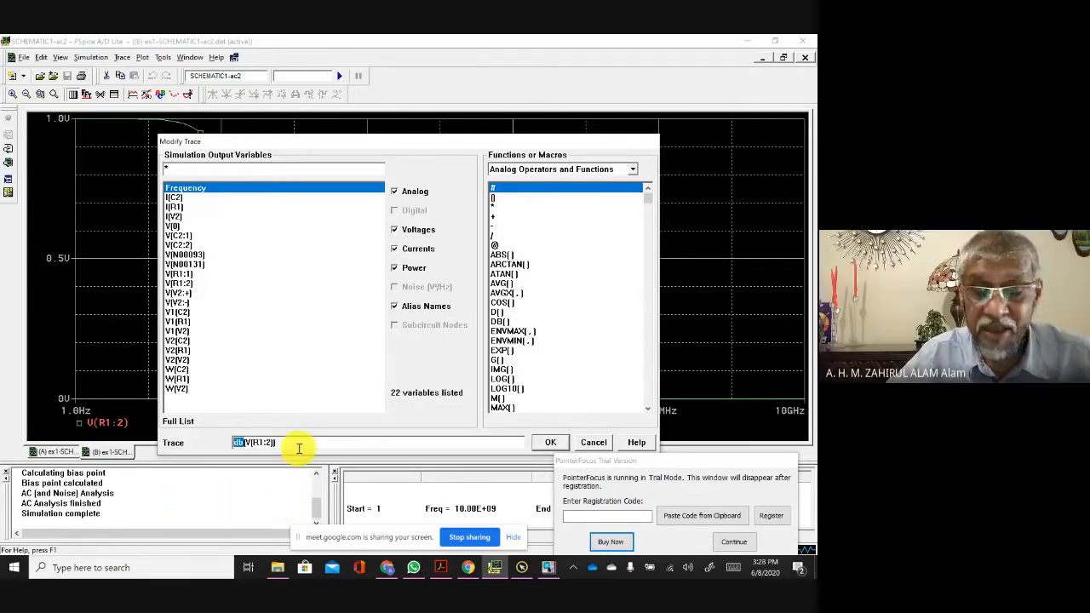
left_click(552, 443)
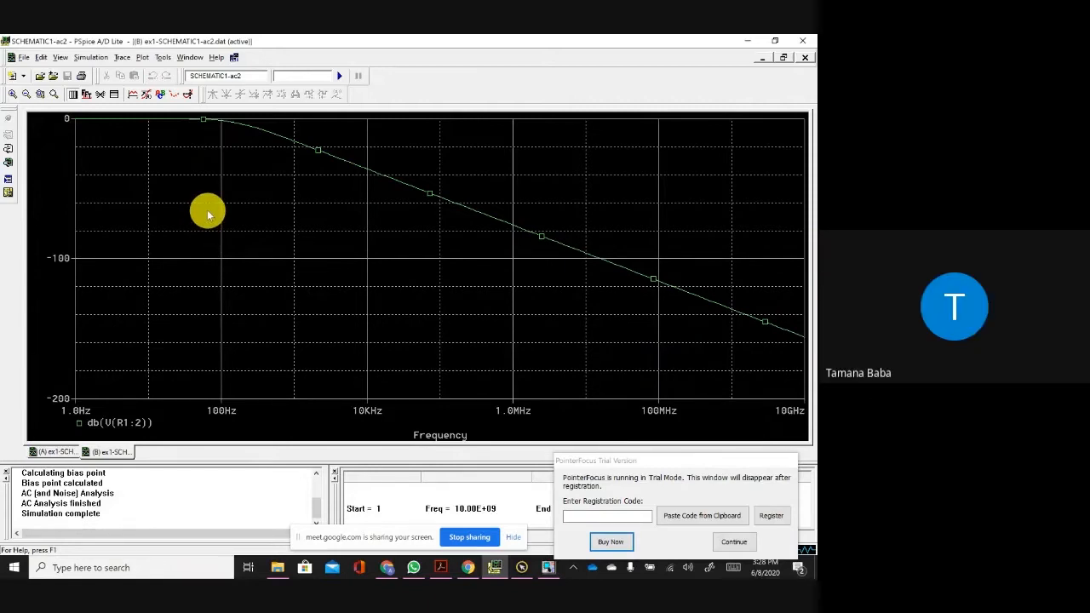
double_click(111, 423)
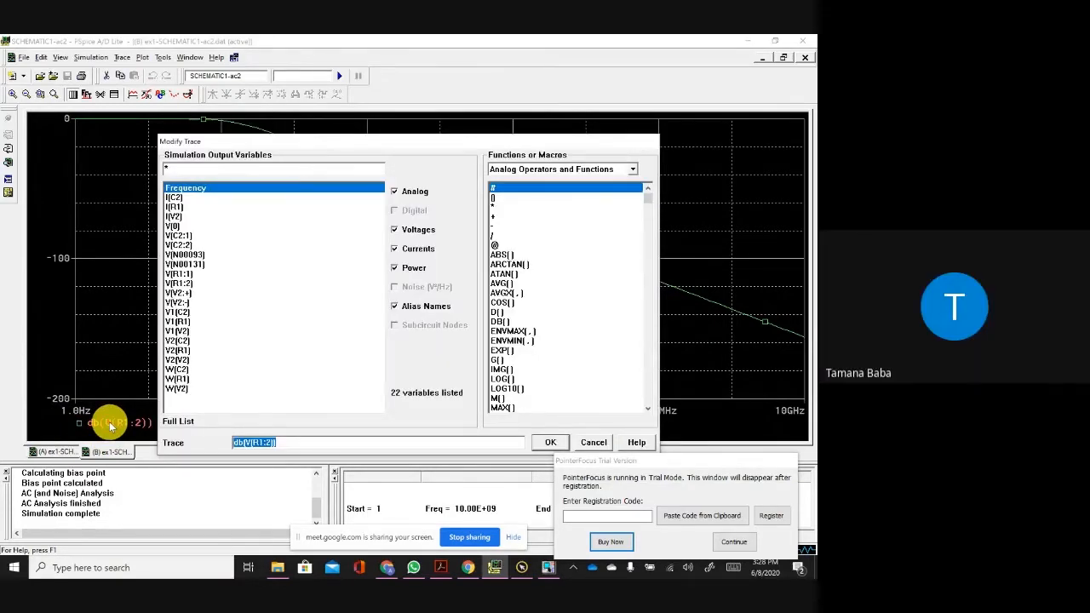
left_click(243, 444)
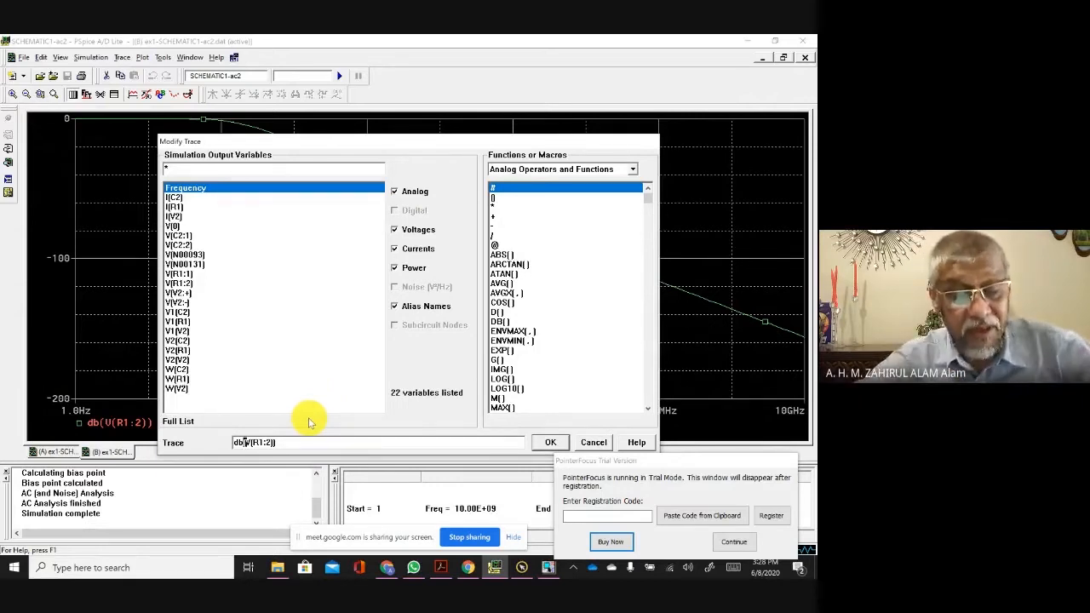
left_click(592, 442)
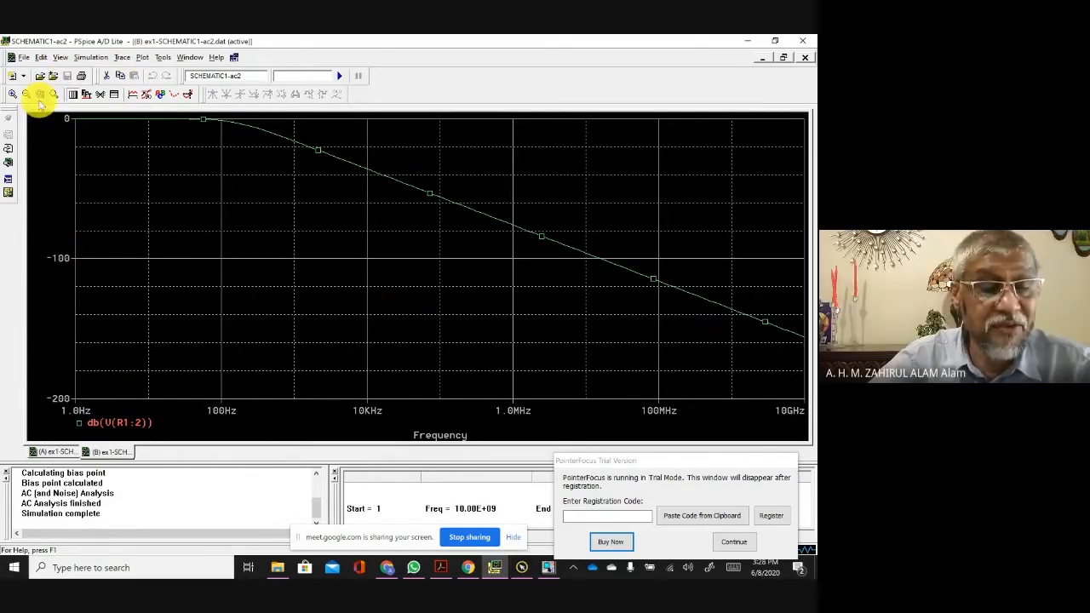
Step: Add a second, empty plot to the ac2 graph window
left_click(143, 57)
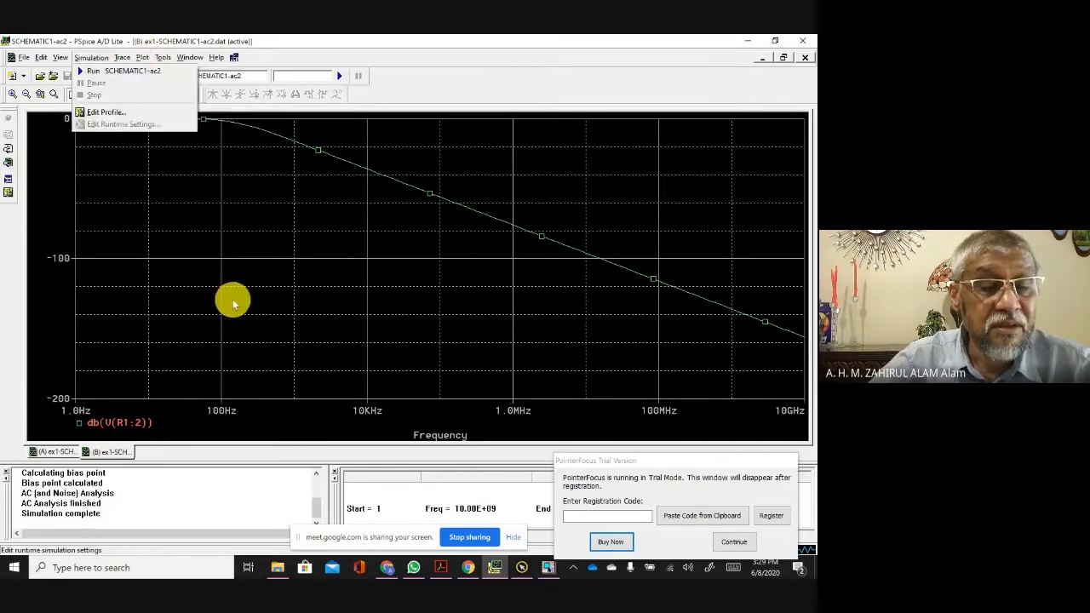
mouse_move(146, 60)
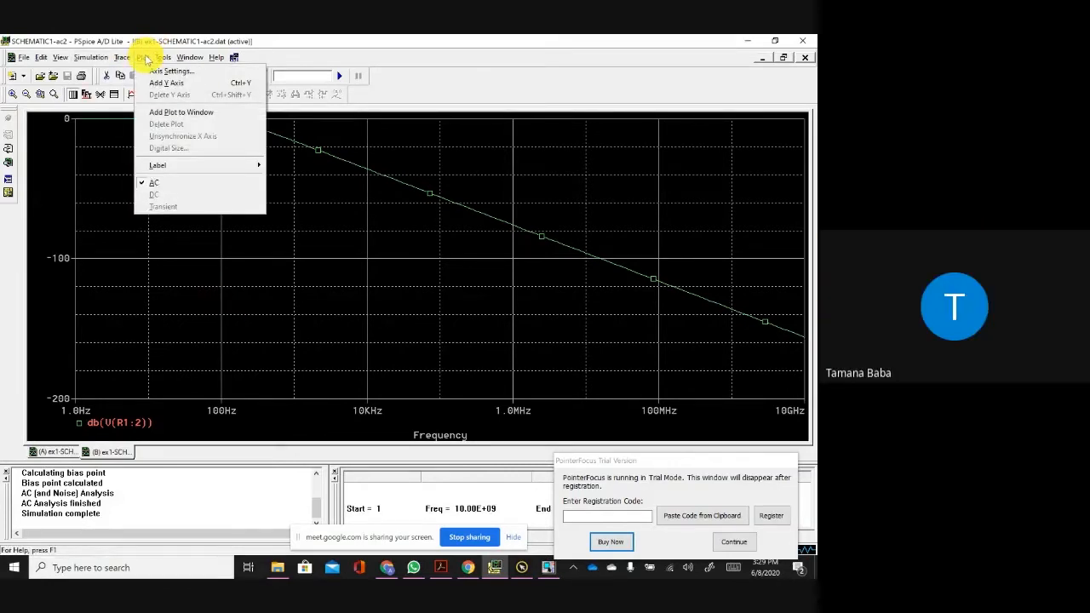
left_click(168, 113)
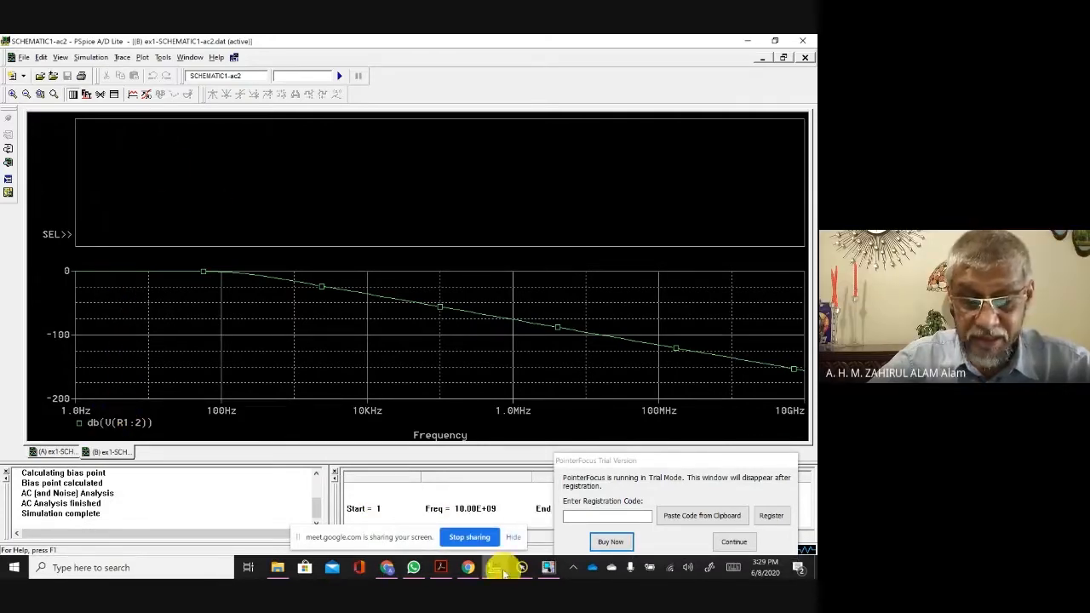
left_click(116, 96)
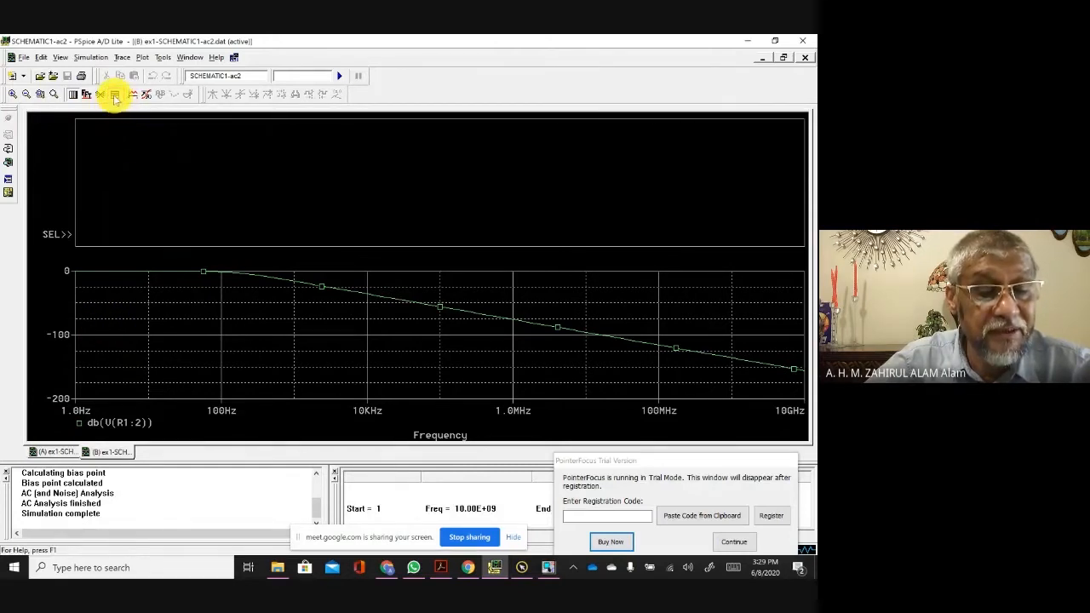
left_click(113, 97)
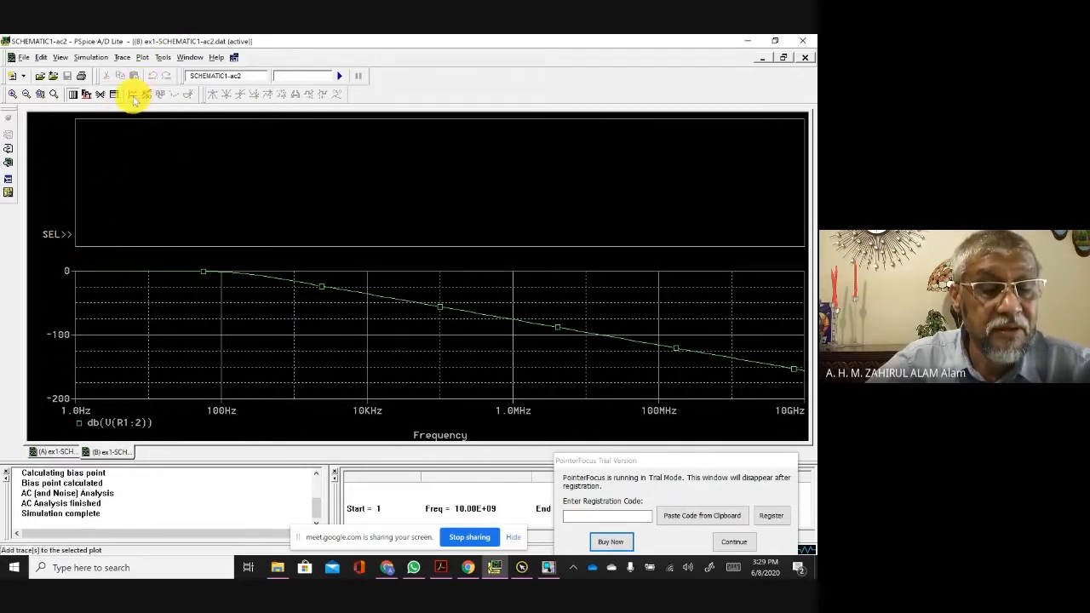
Step: Copy the full expression of the db(V(R1:2)) trace in the lower plot, leaving that trace as it is
left_click(134, 97)
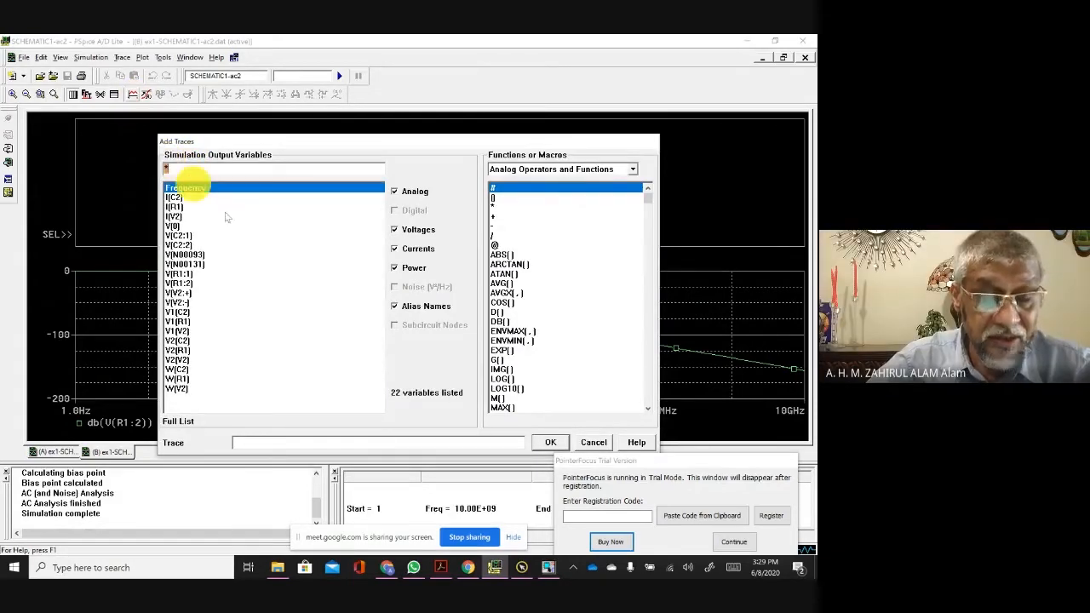
left_click(592, 441)
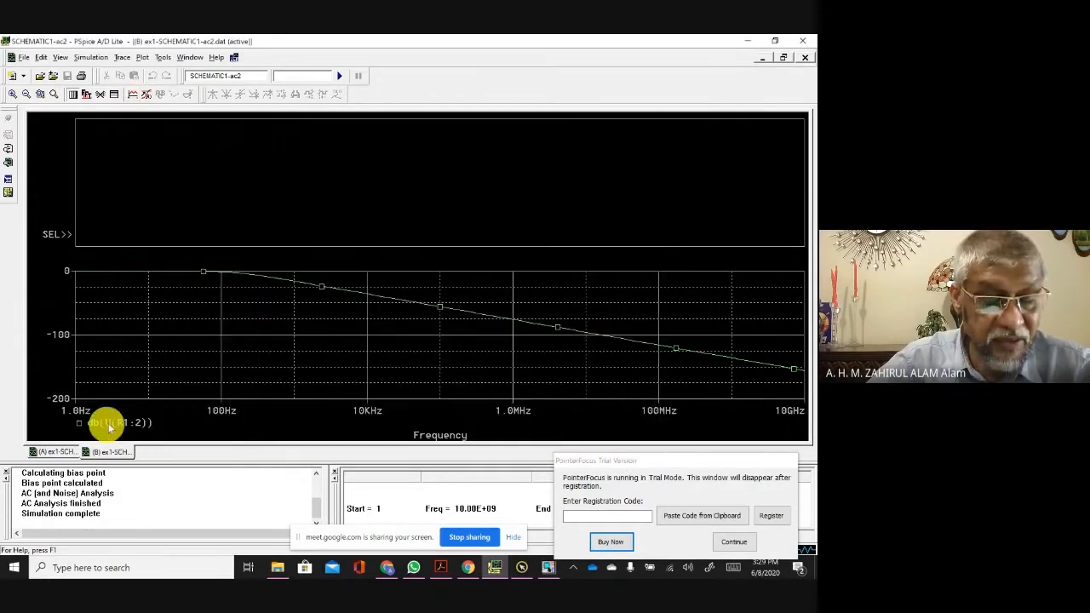
double_click(126, 422)
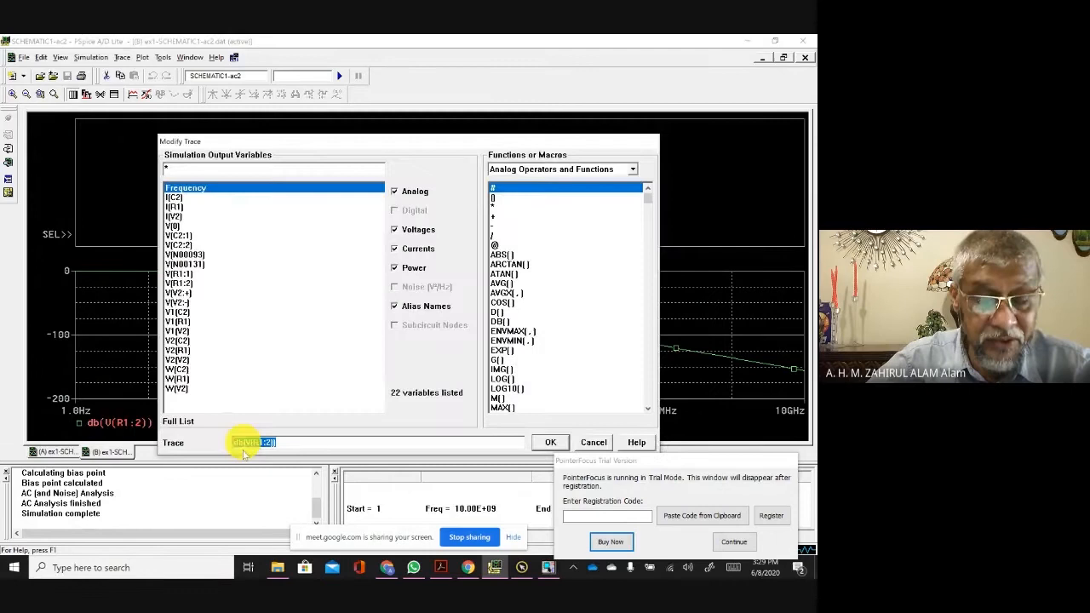
left_click(302, 442)
left_click_drag(298, 442, 231, 438)
key("ctrl+c")
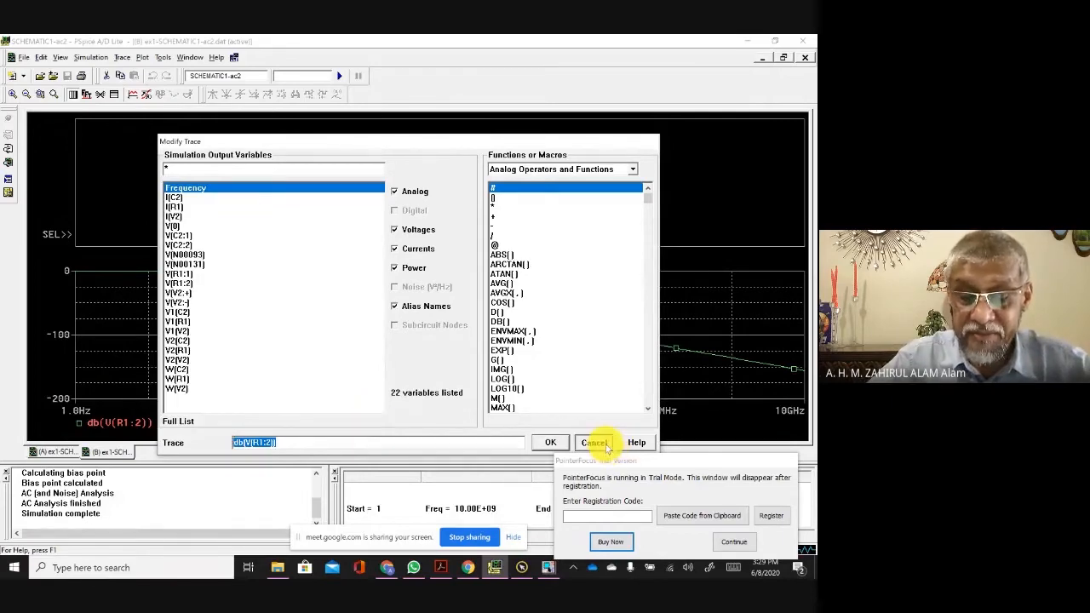
left_click(596, 440)
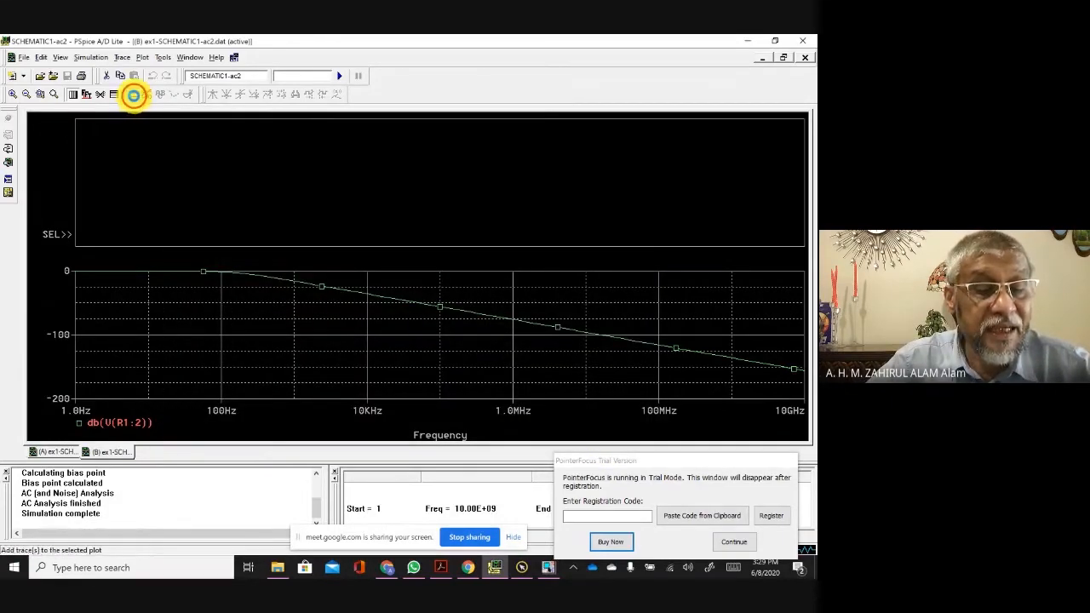
Step: Add a trace with the copied expression db(V(R1:2)) to the empty upper plot
left_click(133, 95)
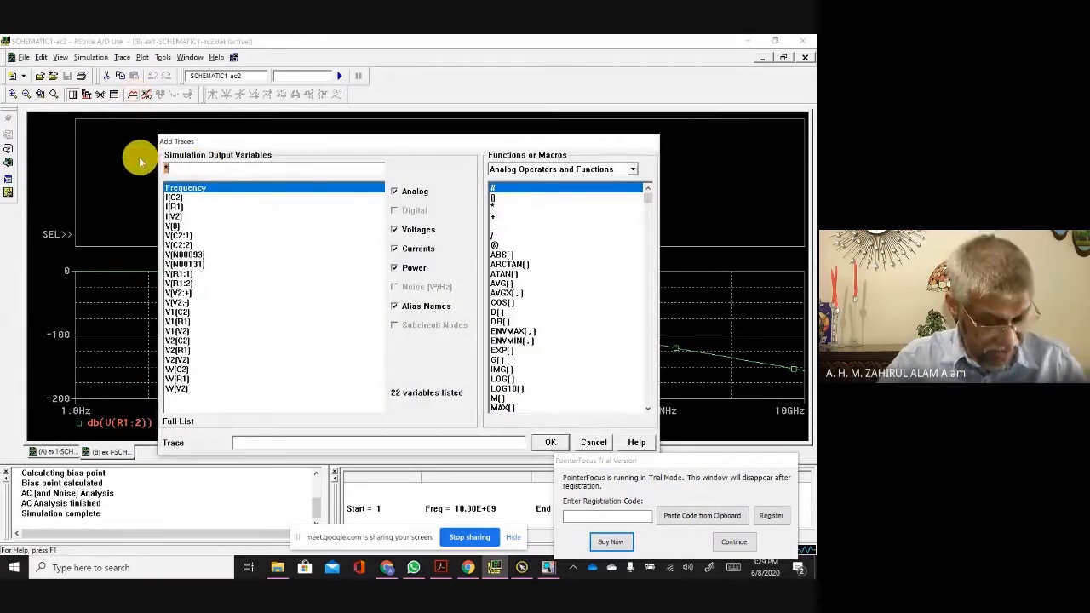
key("ctrl+v")
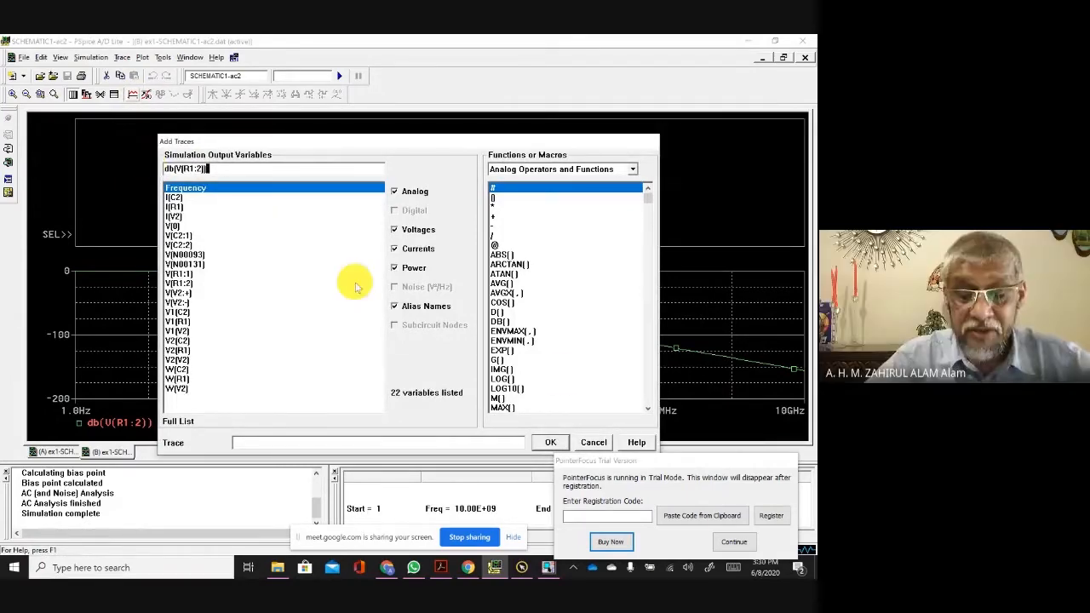
left_click(560, 443)
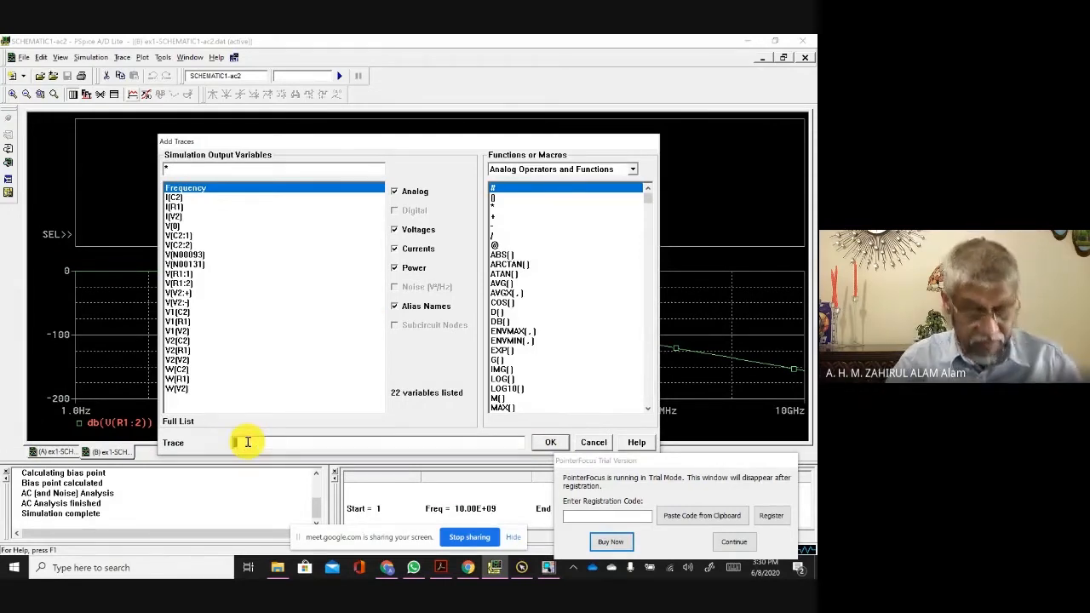
left_click(549, 443)
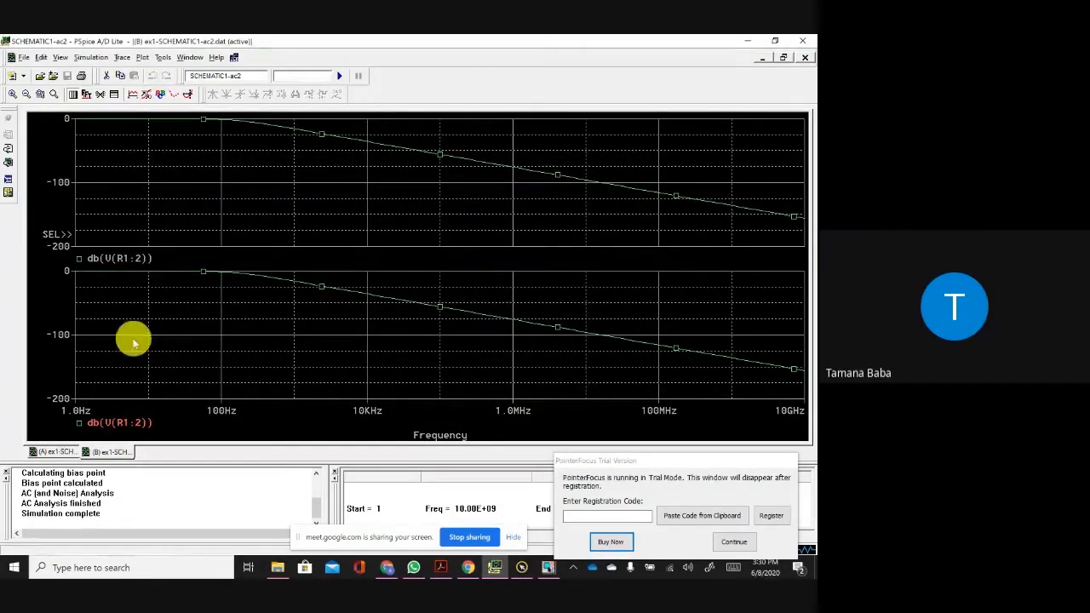
Step: Try to change the upper plot's trace expression to ph(V(R1:2))
double_click(101, 262)
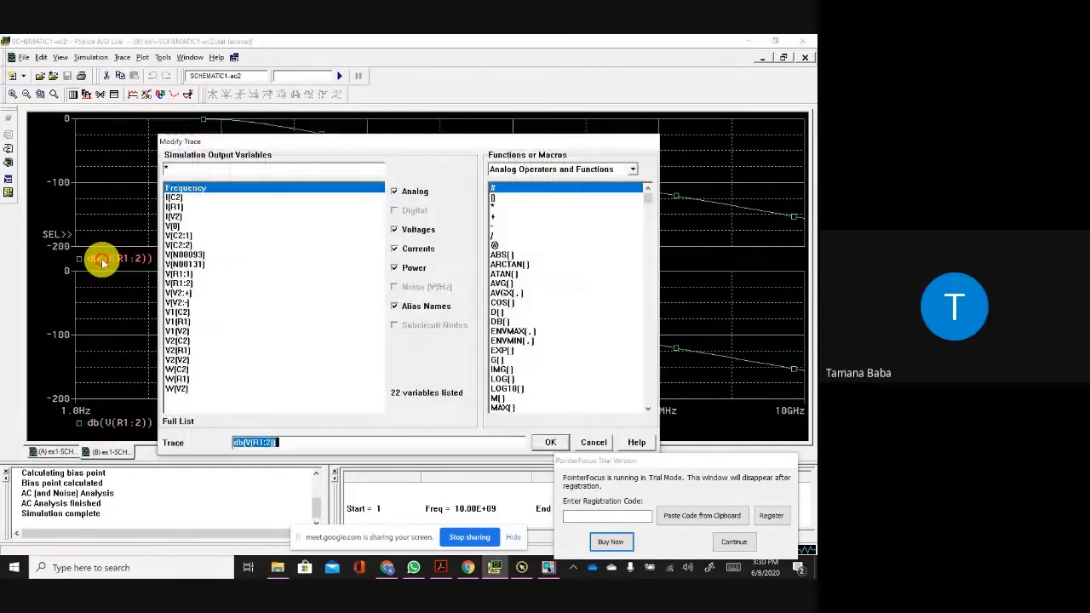
left_click(247, 442)
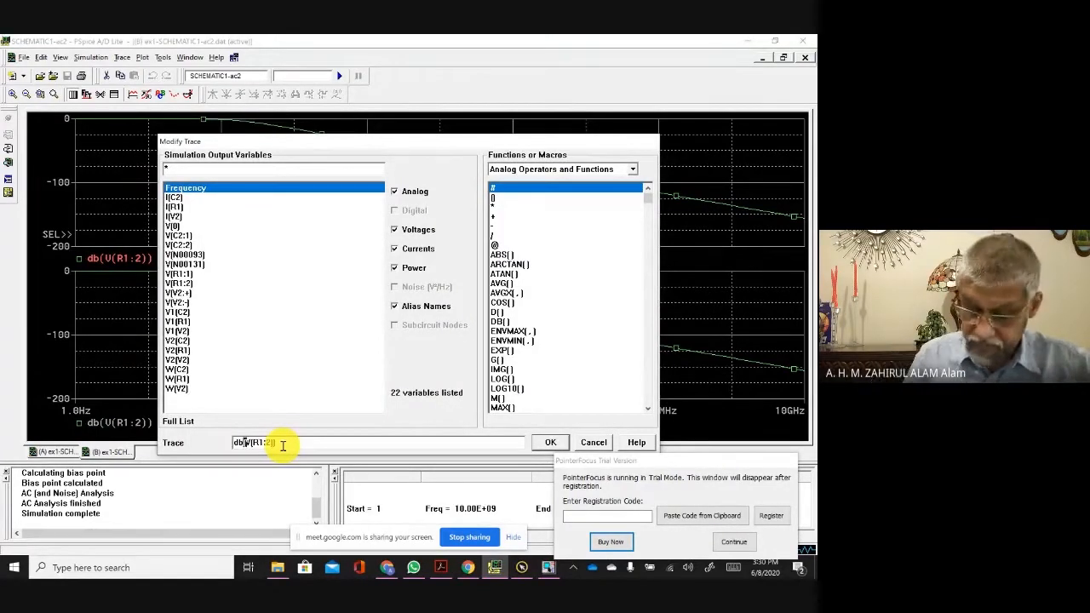
key("BackSpace")
key("BackSpace")
key("BackSpace")
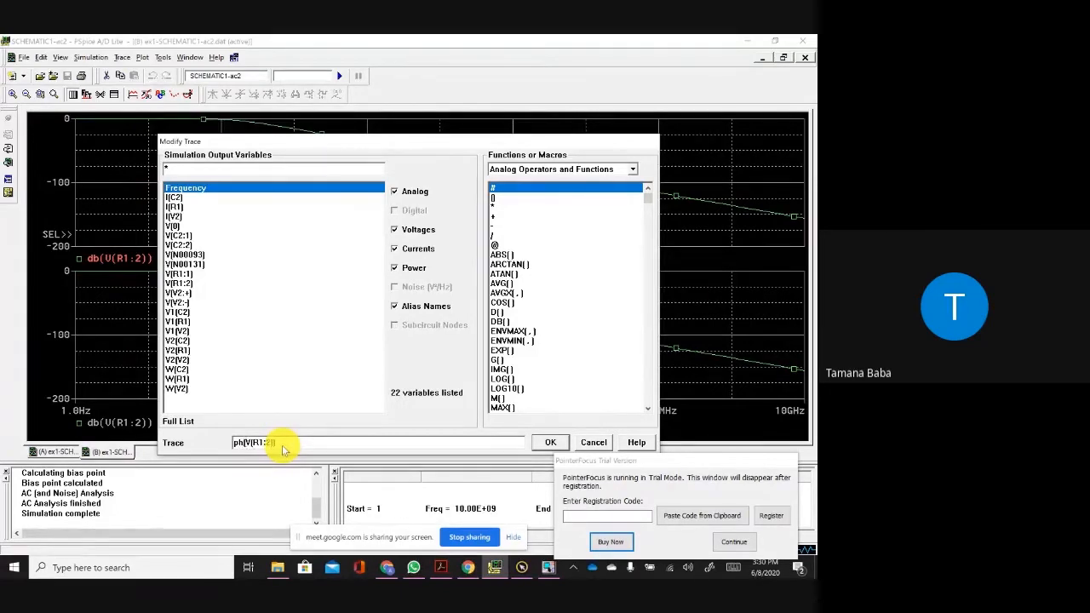
key("Return")
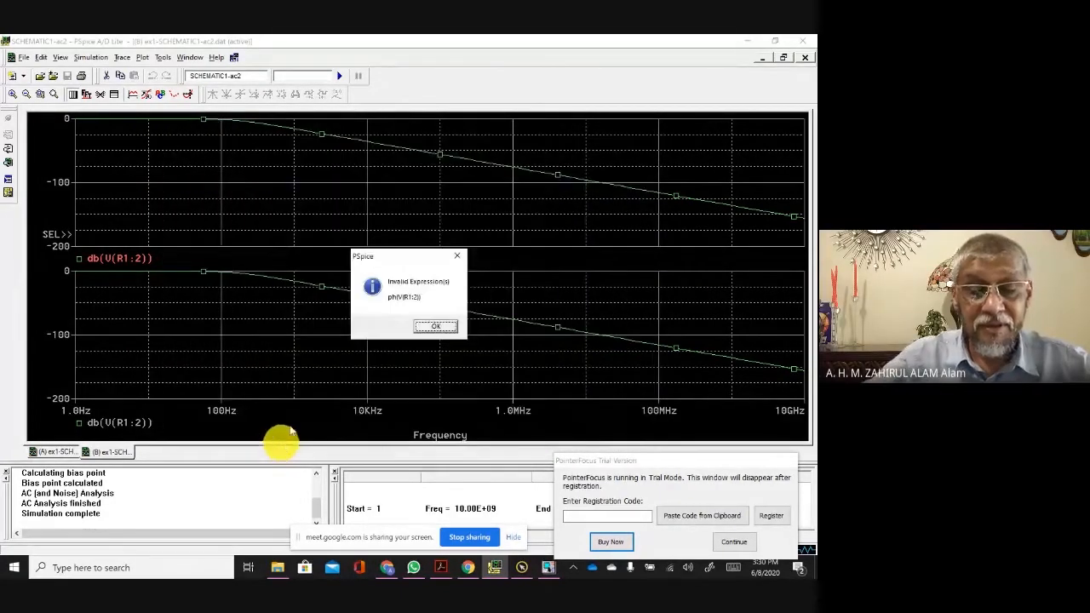
left_click(434, 332)
left_click(269, 443)
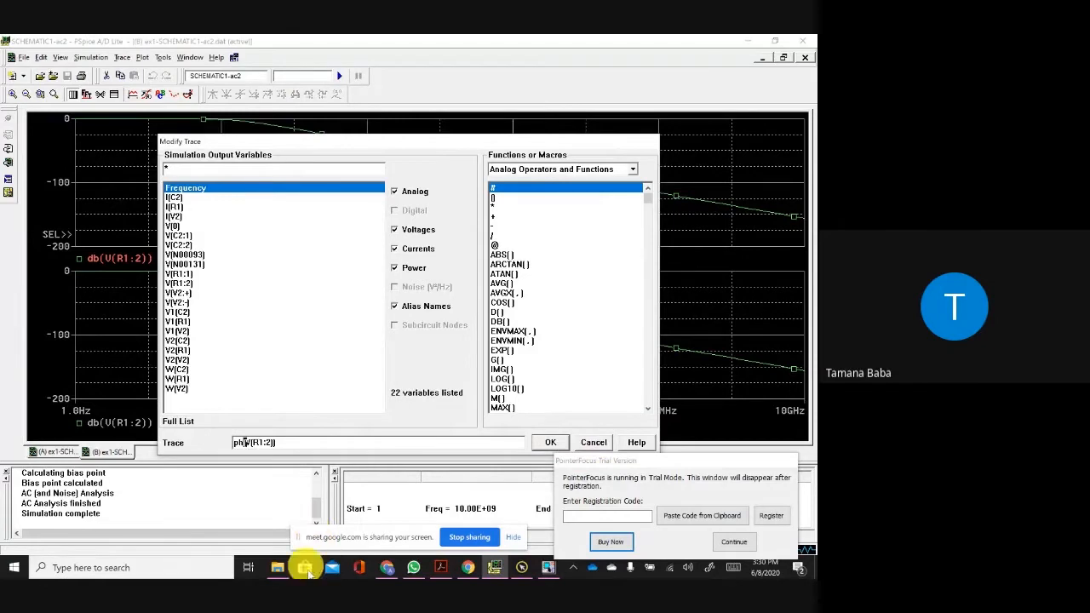
Step: Switch to the Google Meet call in Chrome, hide the screen-sharing bar and unmute the microphone
left_click(383, 569)
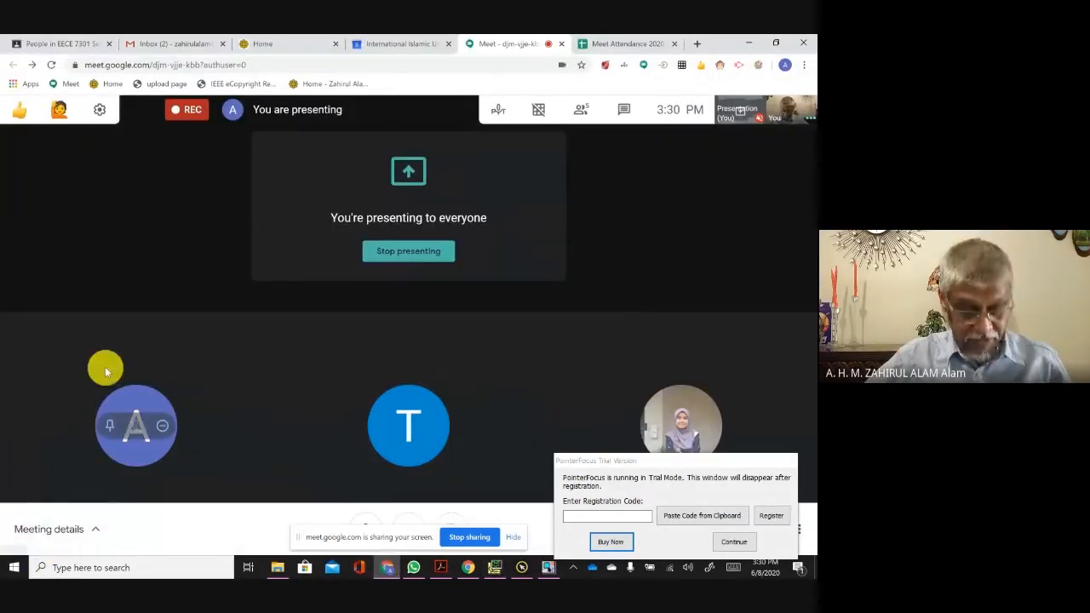
left_click(515, 539)
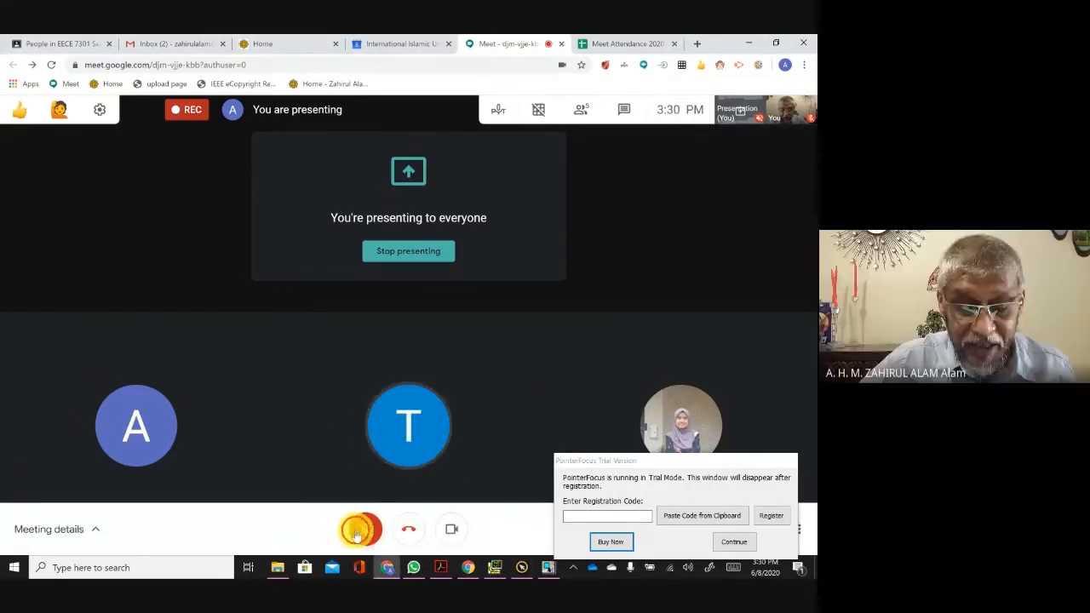
left_click(361, 529)
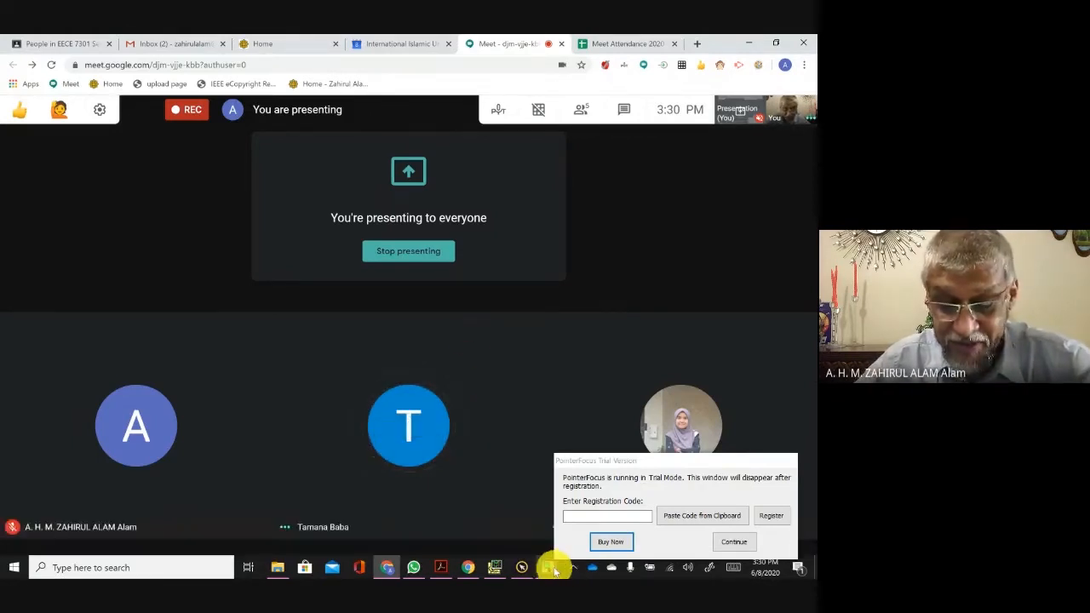
Step: Return to PSpice, set the upper plot's trace expression to p(V(R1:2)), and select the decibel curve in the lower plot
left_click(548, 568)
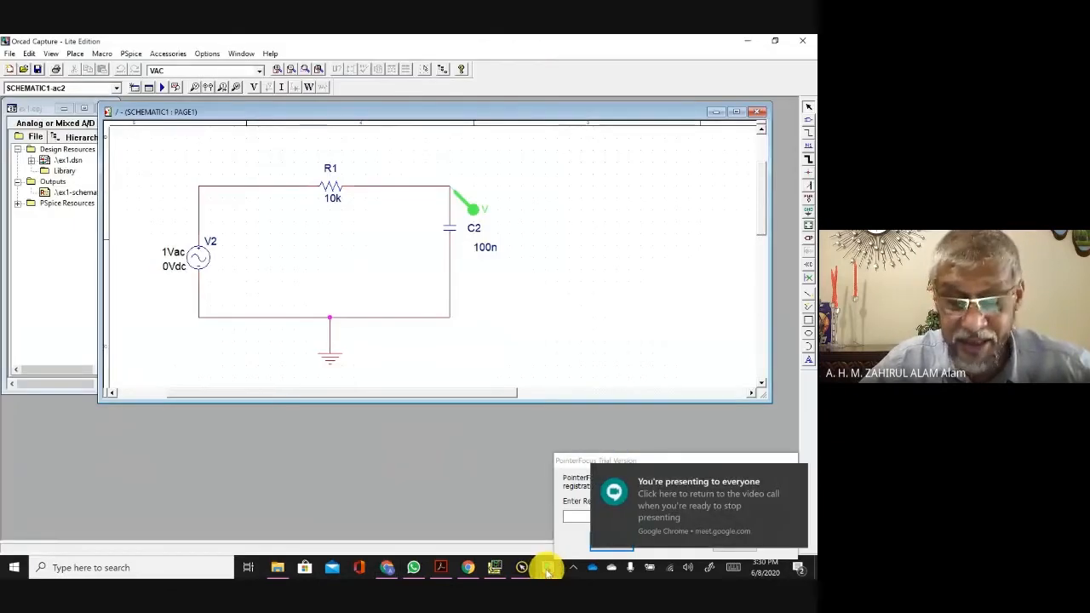
left_click(495, 568)
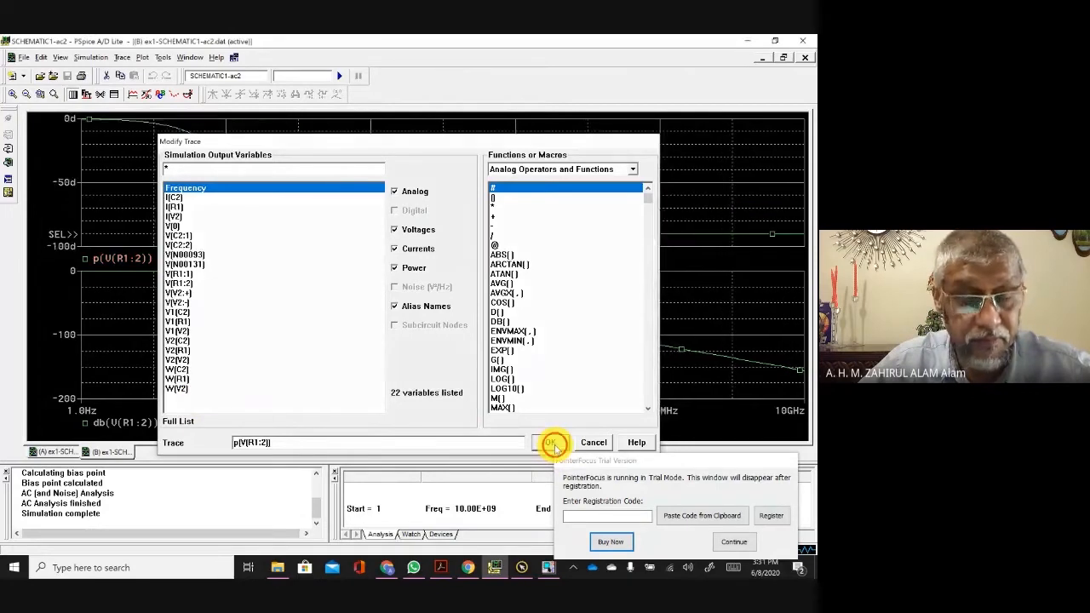
left_click(552, 444)
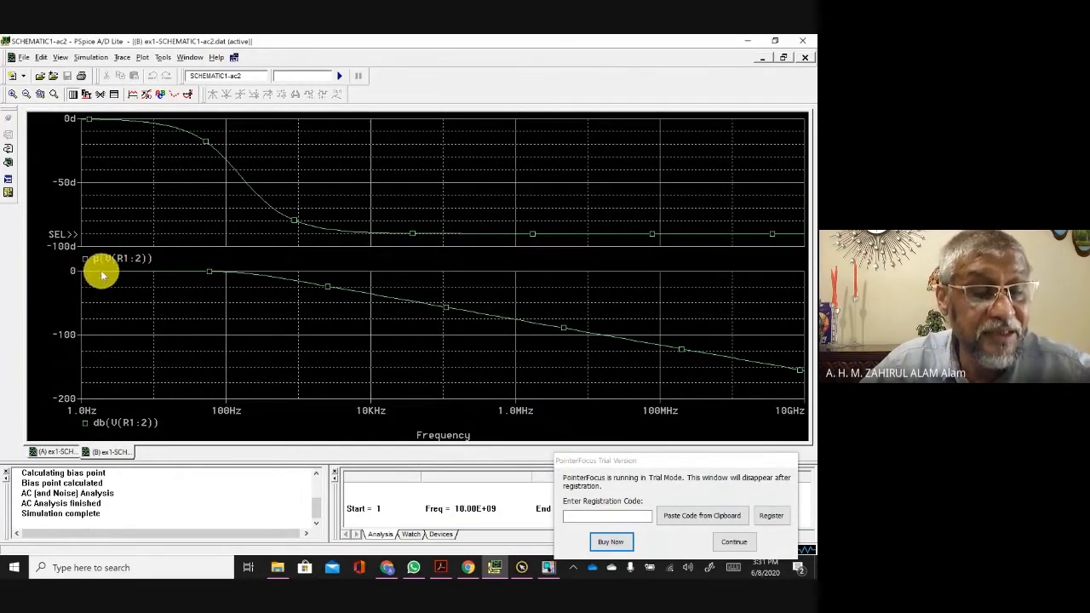
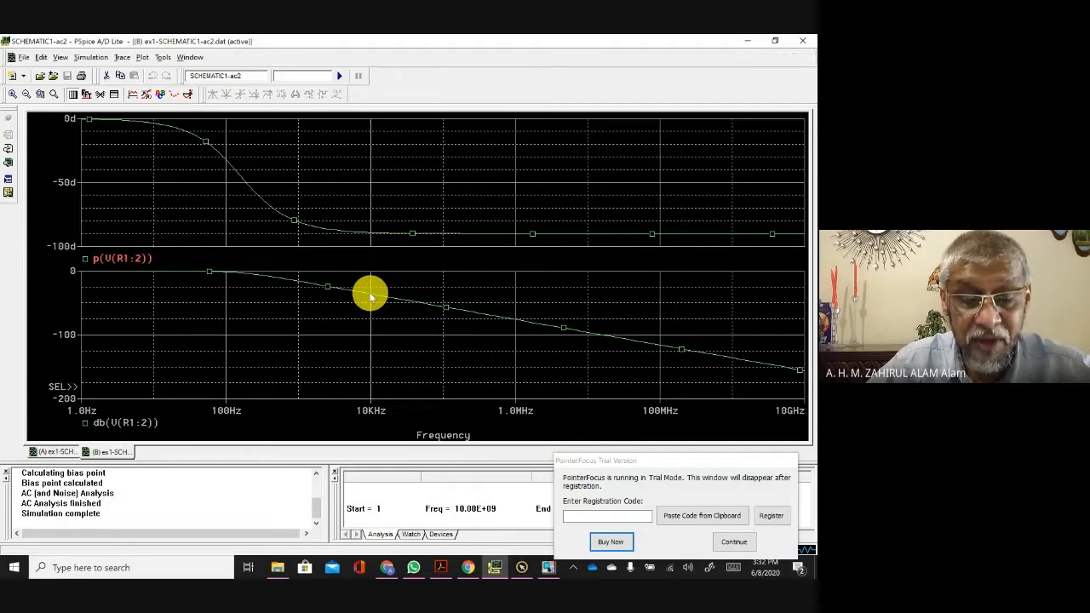
left_click(515, 324)
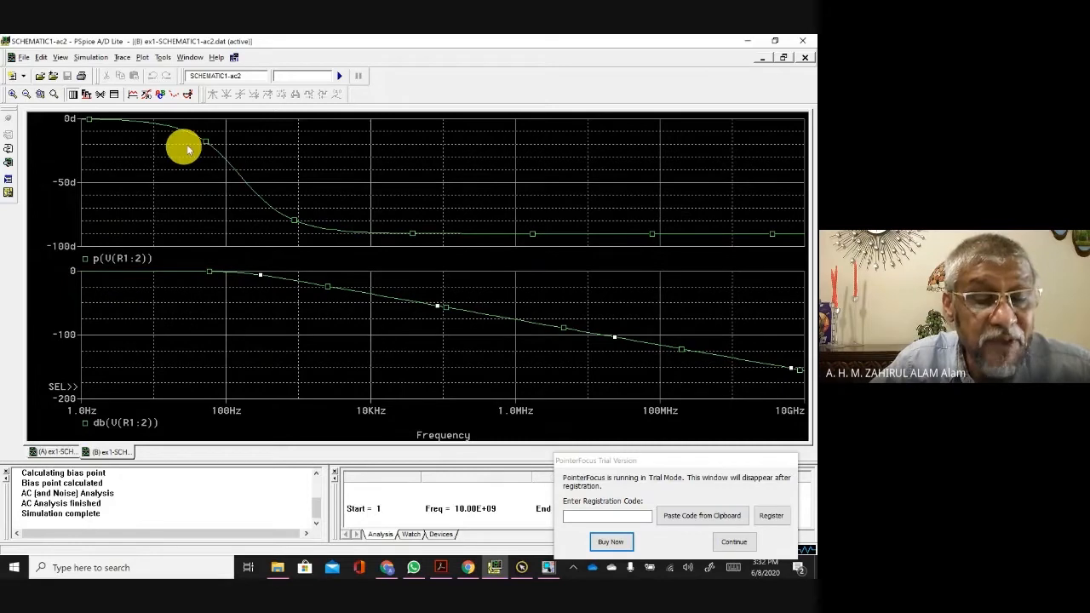
Step: Turn on the plot cursor, place it on the decibel curve, and move the trial pop-up and Probe Cursor readout clear of the curves
left_click(188, 95)
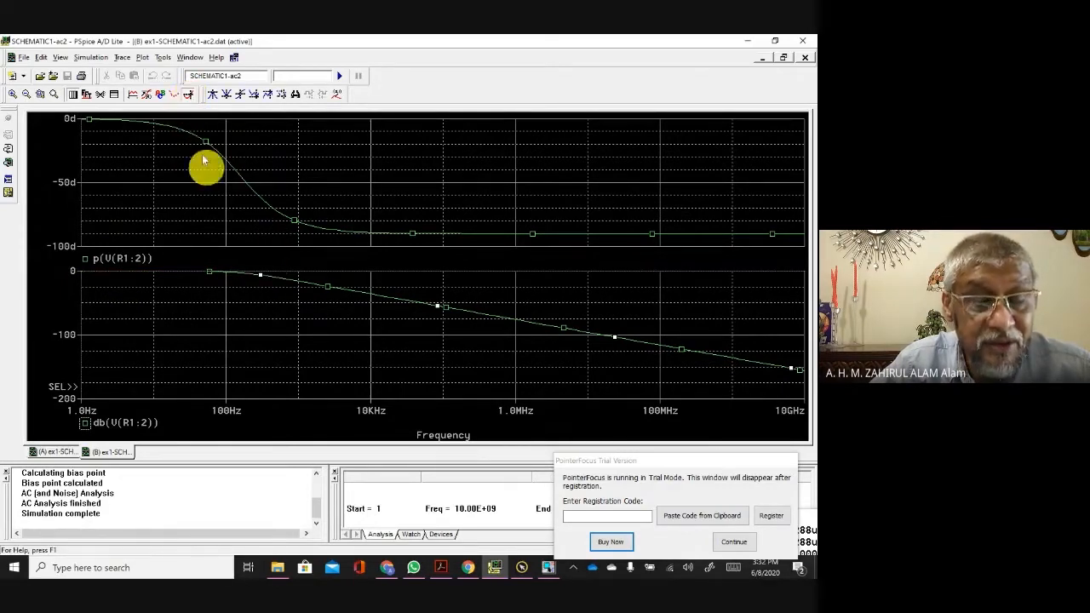
left_click(263, 276)
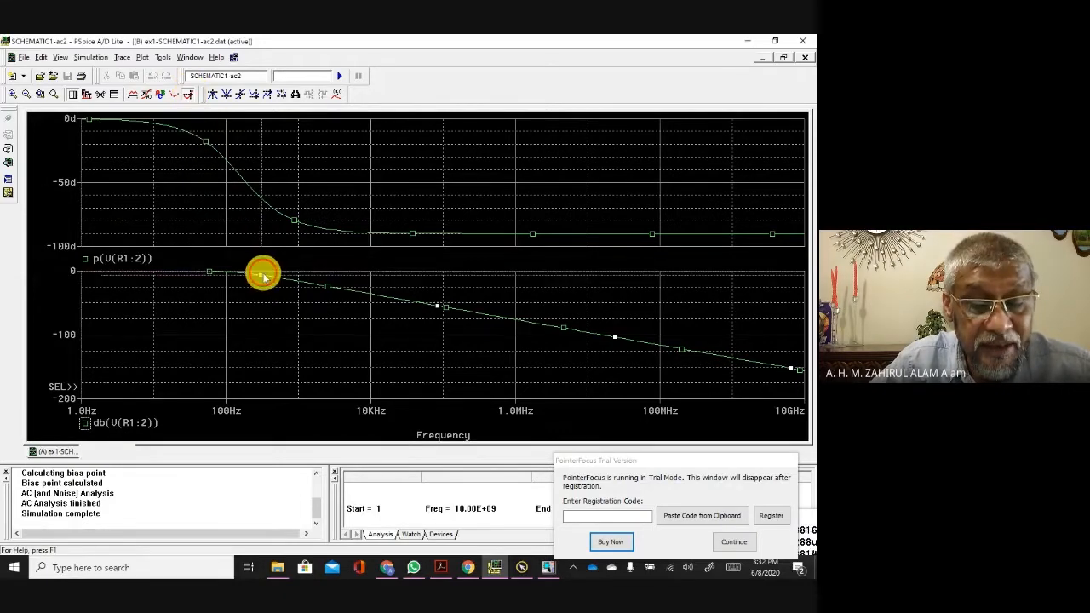
mouse_move(263, 276)
left_mouse_down()
mouse_move(288, 286)
mouse_move(253, 281)
mouse_move(273, 288)
left_mouse_up()
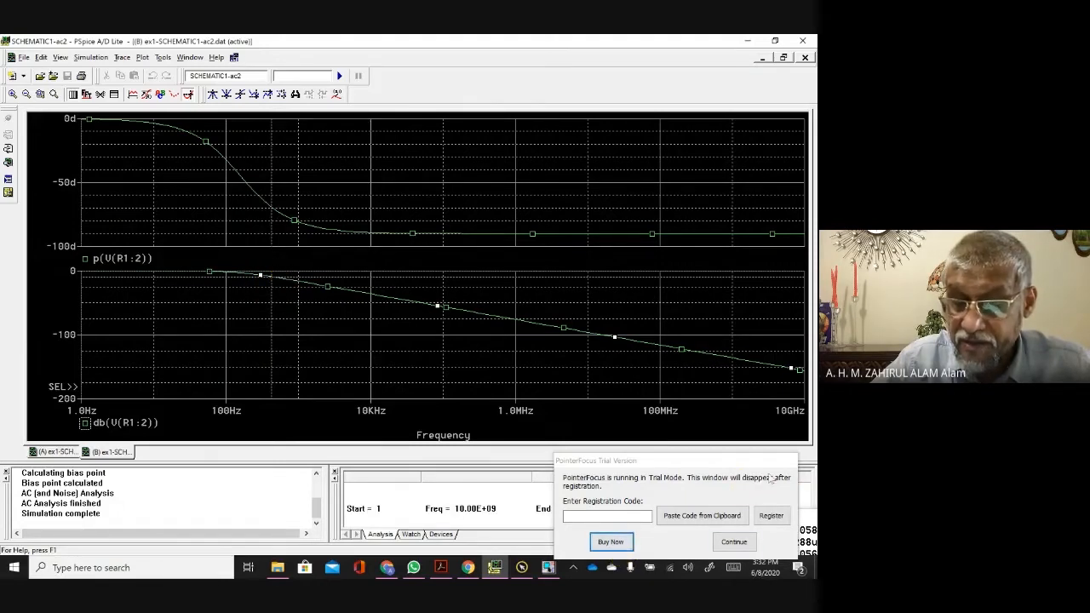
left_click_drag(769, 461, 233, 490)
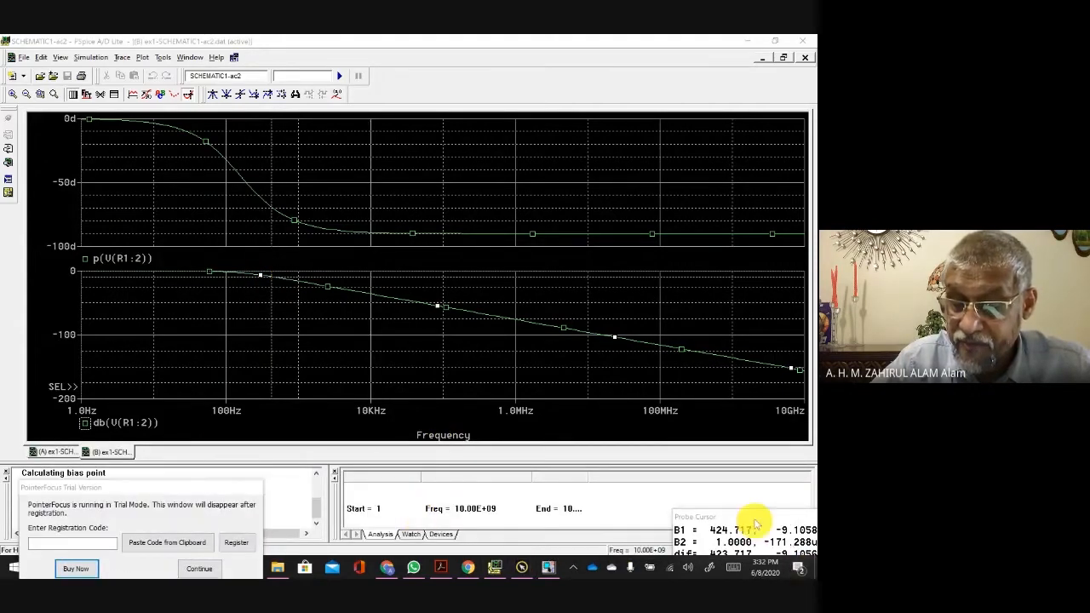
mouse_move(747, 518)
left_mouse_down()
mouse_move(520, 292)
mouse_move(543, 175)
left_mouse_up()
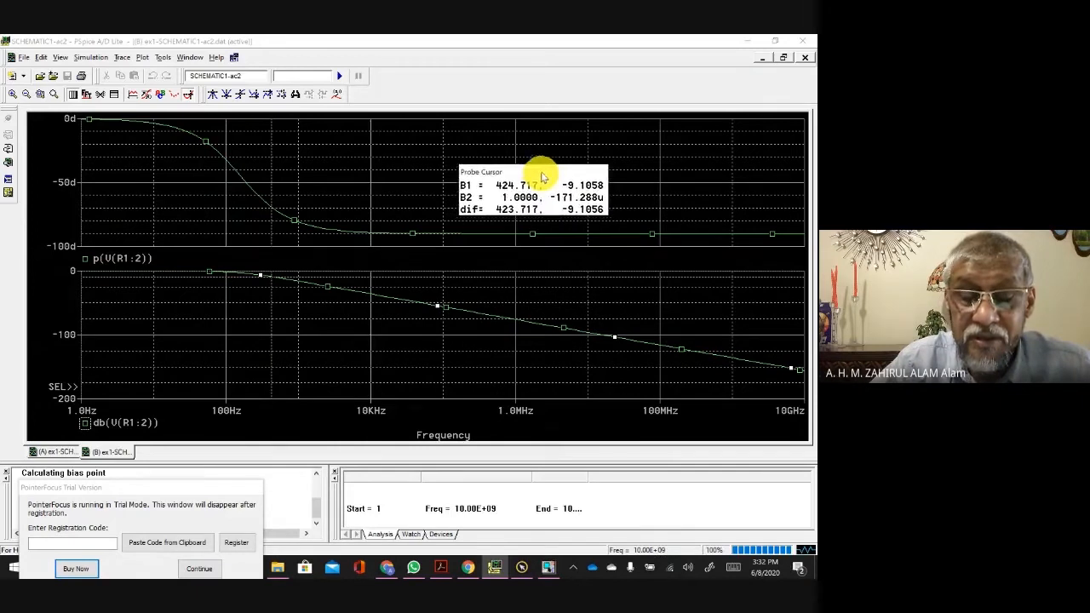
Step: Move the cursor along the decibel curve to about 164 Hz, -3.16 dB, and label that point
mouse_move(289, 285)
left_mouse_down()
mouse_move(275, 282)
mouse_move(301, 290)
mouse_move(243, 278)
left_mouse_up()
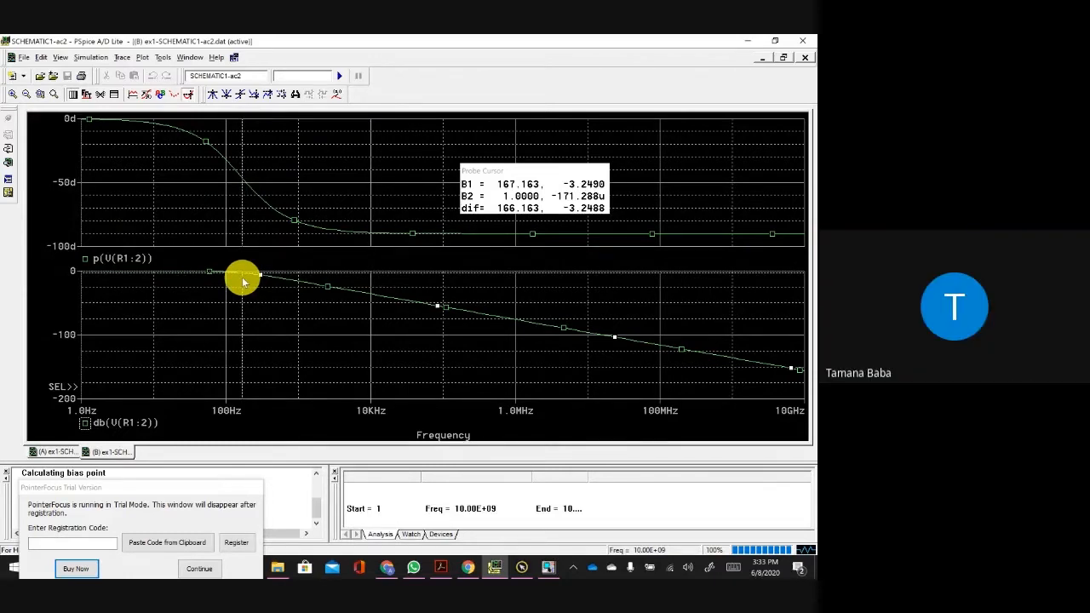
left_click_drag(243, 281, 242, 282)
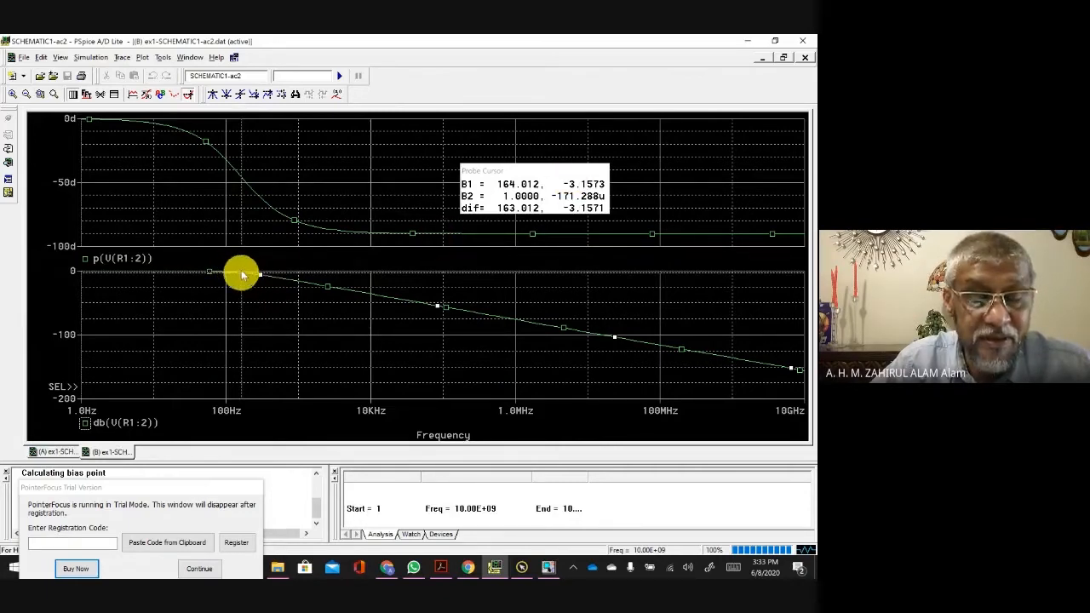
left_click(333, 97)
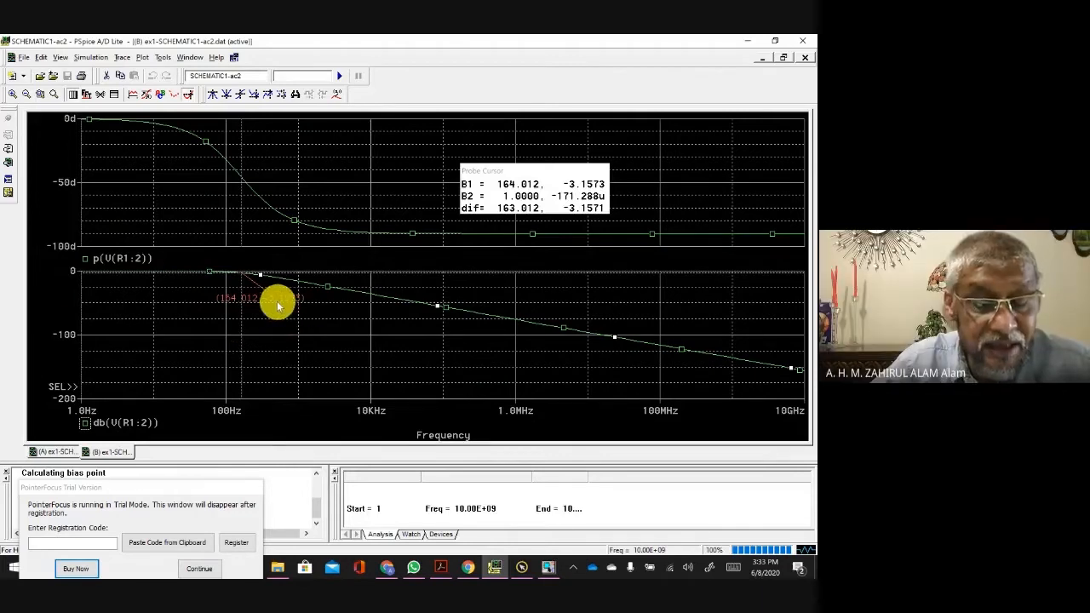
Step: Set the lower plot's Y axis to a user-defined range of -100 to 0 and reposition the cursor at about 165.4 Hz
double_click(72, 336)
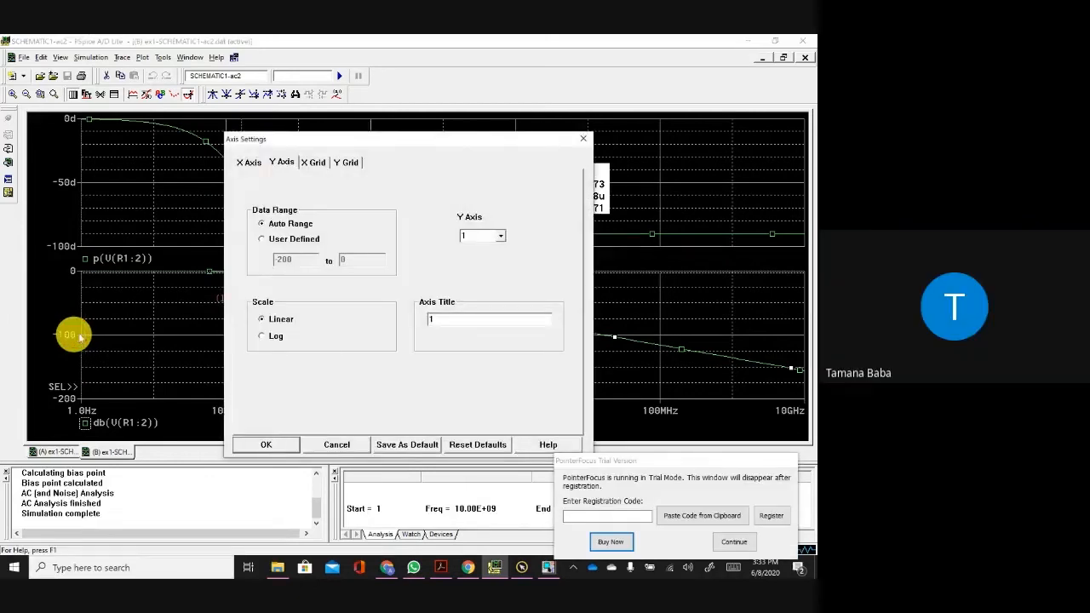
left_click(263, 241)
left_click(289, 255)
left_click_drag(305, 261, 274, 262)
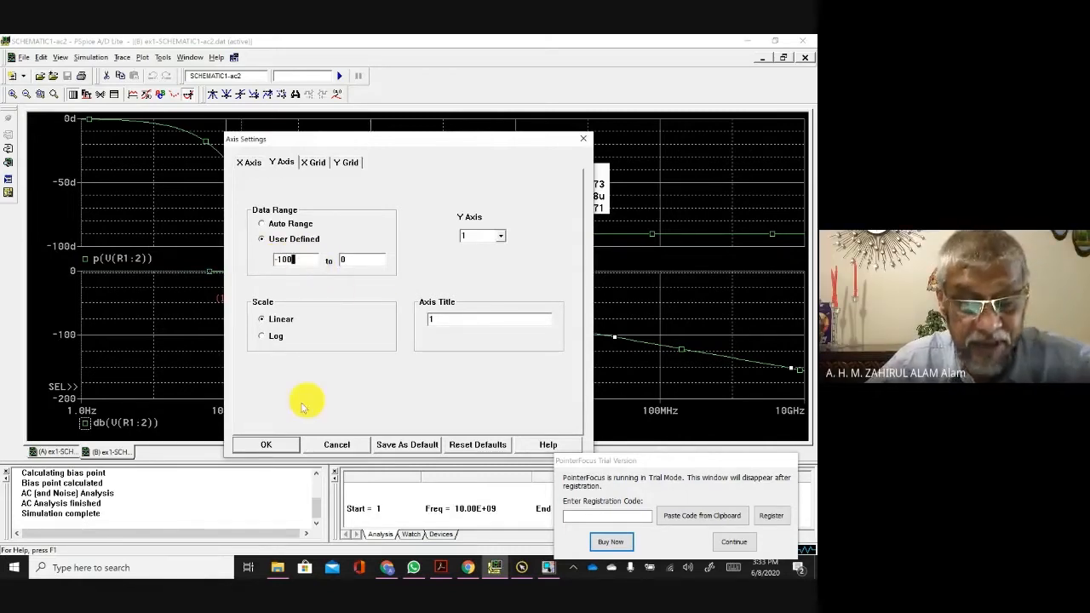
left_click(277, 445)
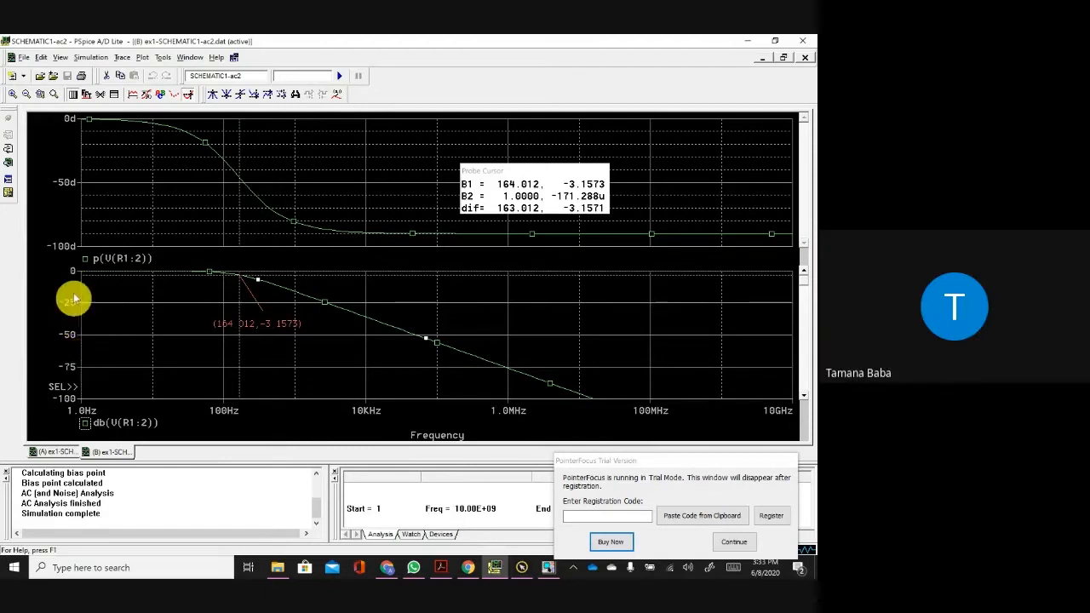
left_click(240, 278)
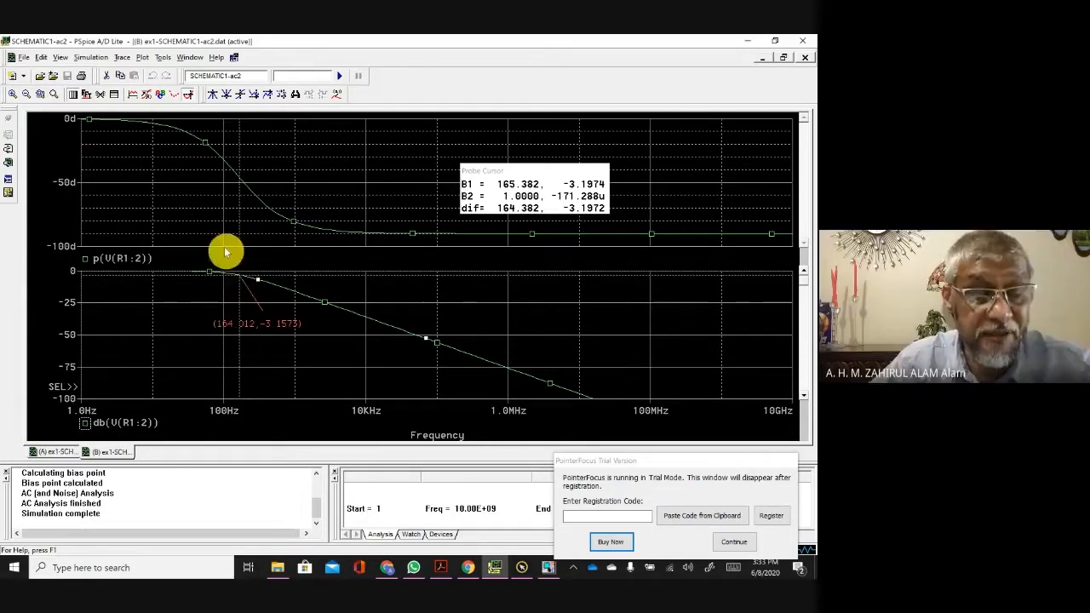
Step: Set the upper phase plot's Y axis to a user-defined range of -90d to 0d
left_click(72, 184)
double_click(72, 184)
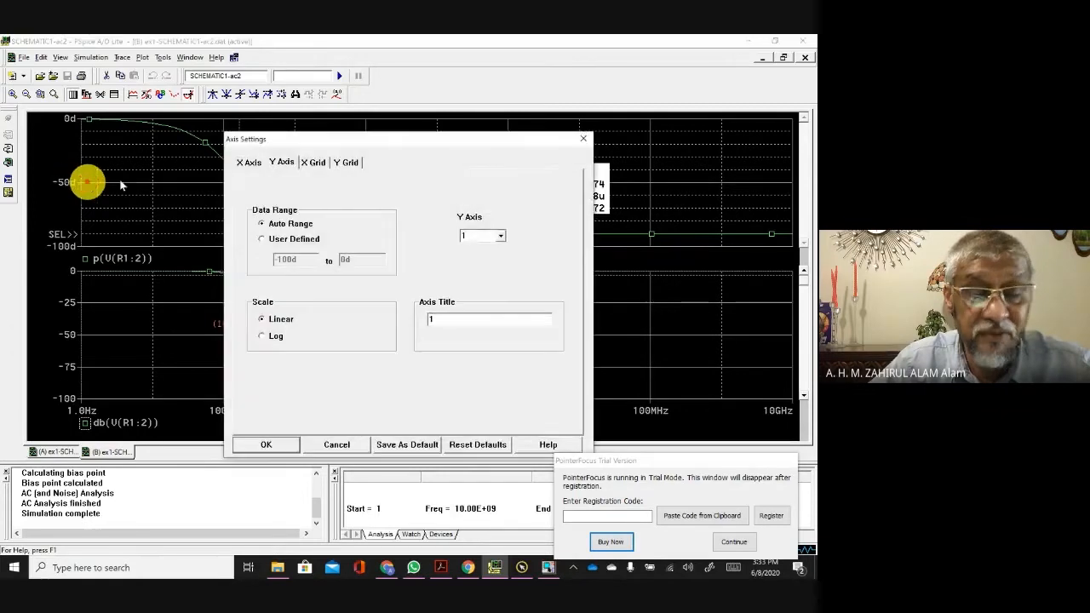
left_click(265, 240)
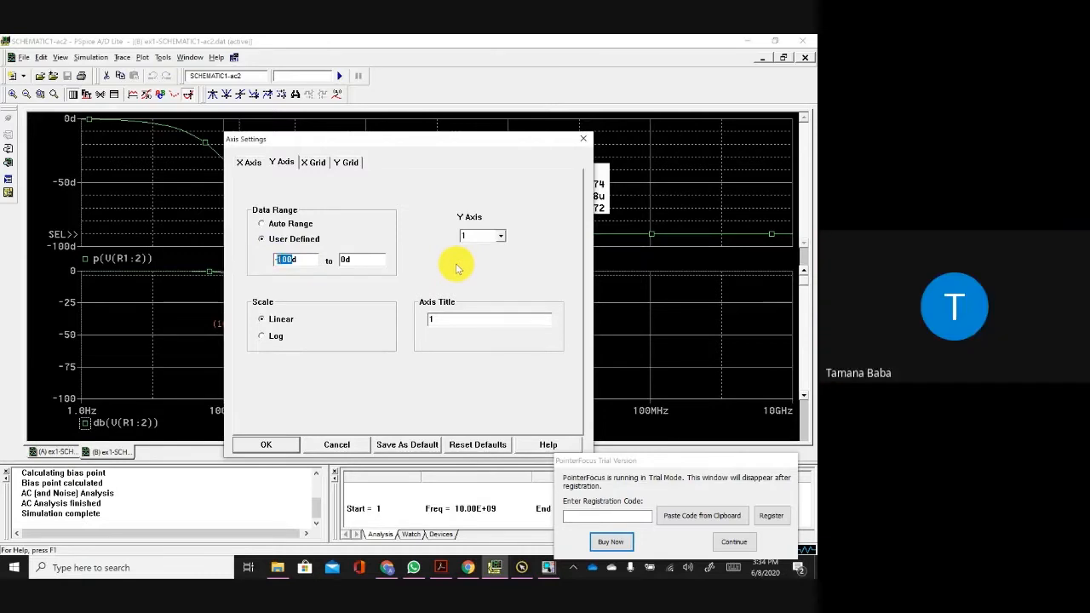
type("-9")
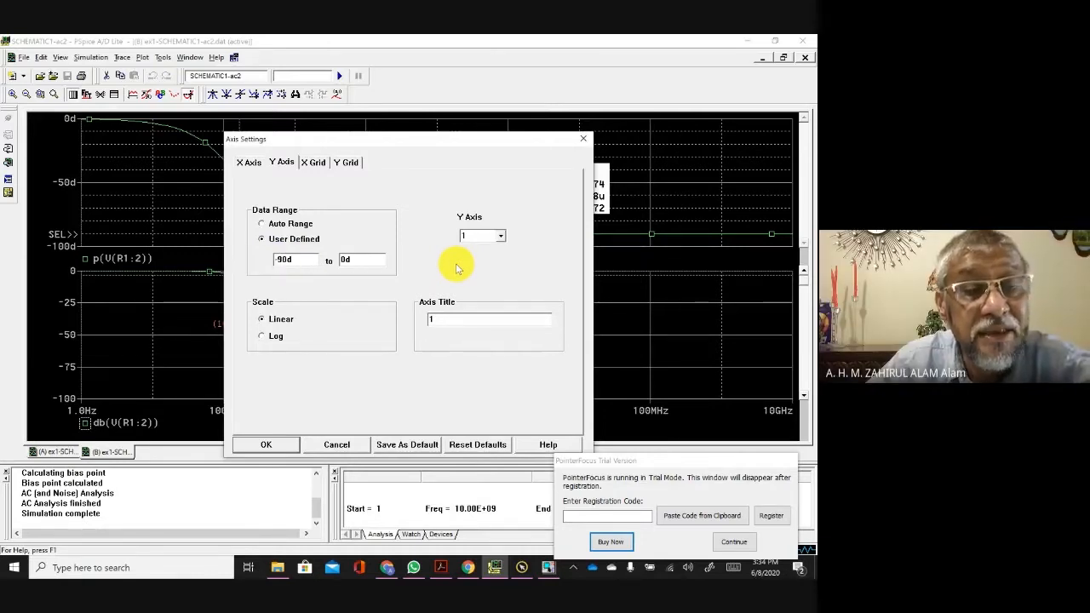
key("Return")
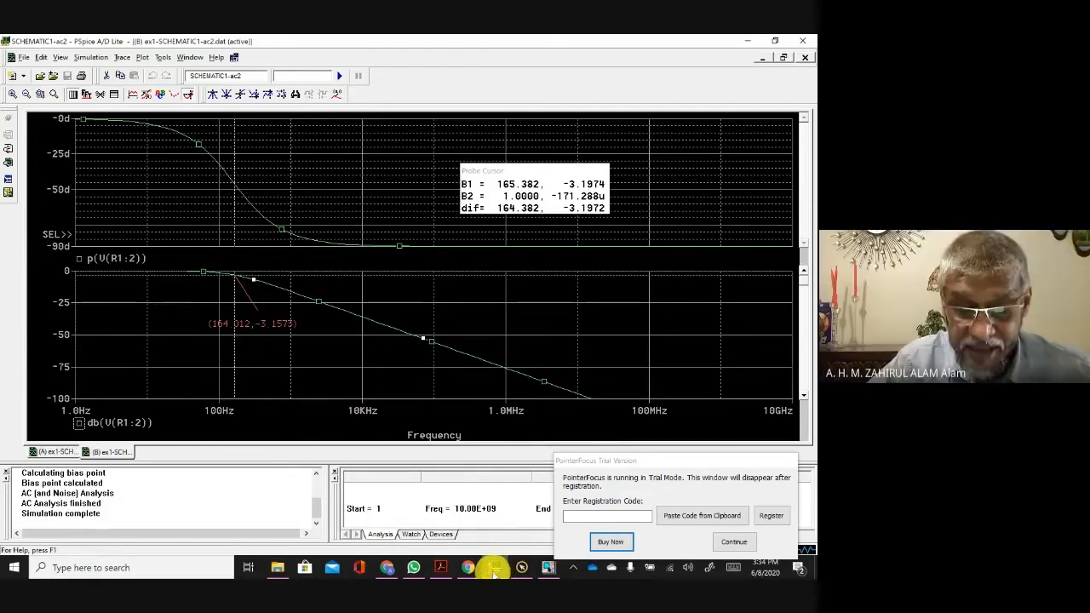
Step: Check the RC schematic in OrCAD Capture, return to PSpice and label the decibel curve's cursor point at about 165.4 Hz
left_click(549, 567)
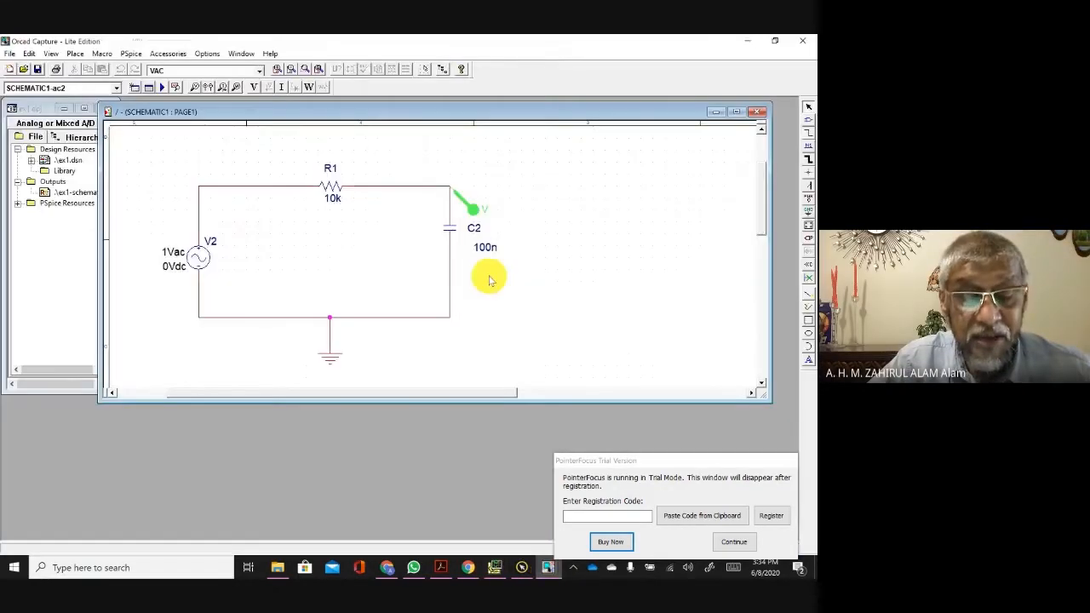
left_click(495, 567)
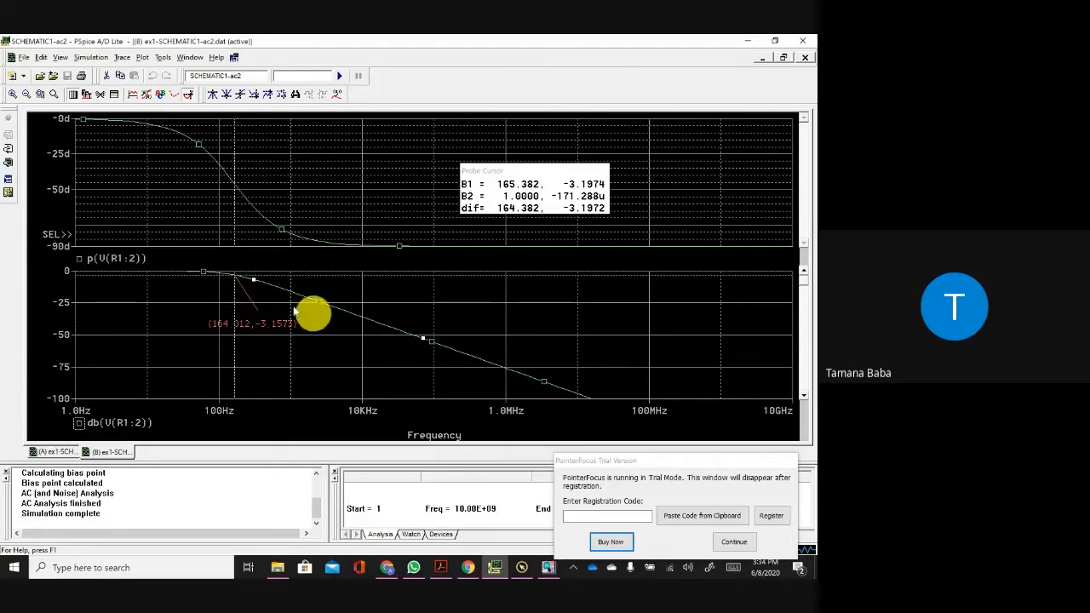
left_click(364, 320)
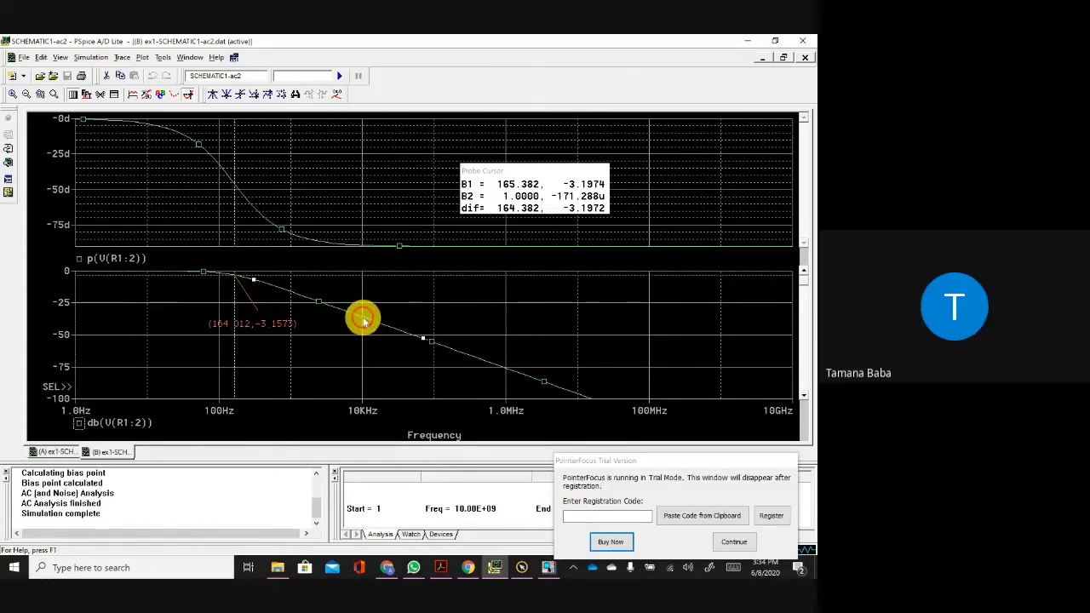
left_click(335, 95)
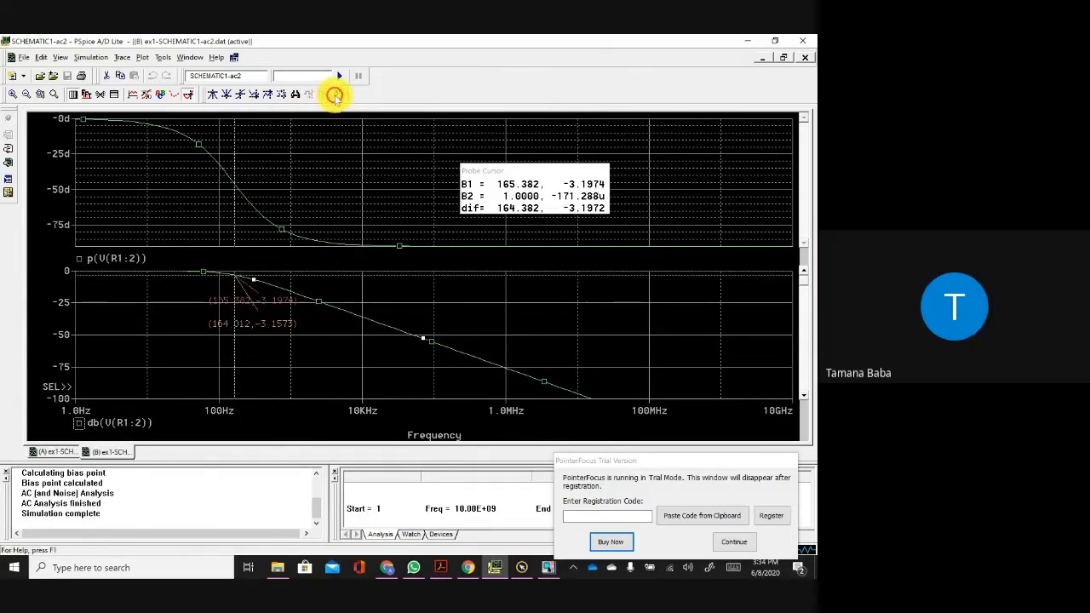
Step: Move the cursor along the decibel curve and label the points at about 9.81 kHz and 981 kHz
left_click(341, 315)
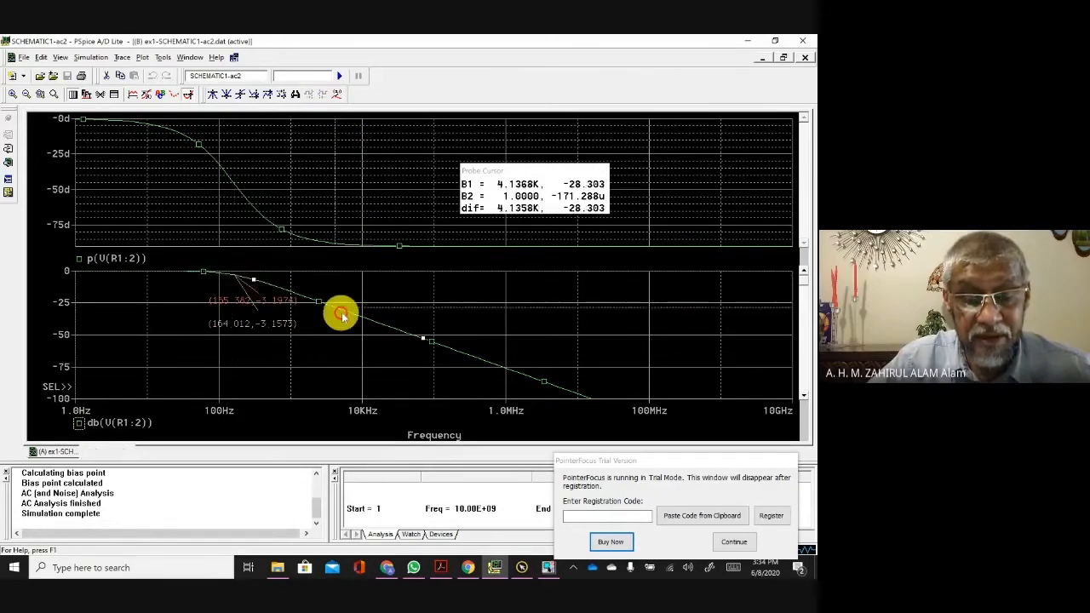
left_click_drag(341, 315, 358, 317)
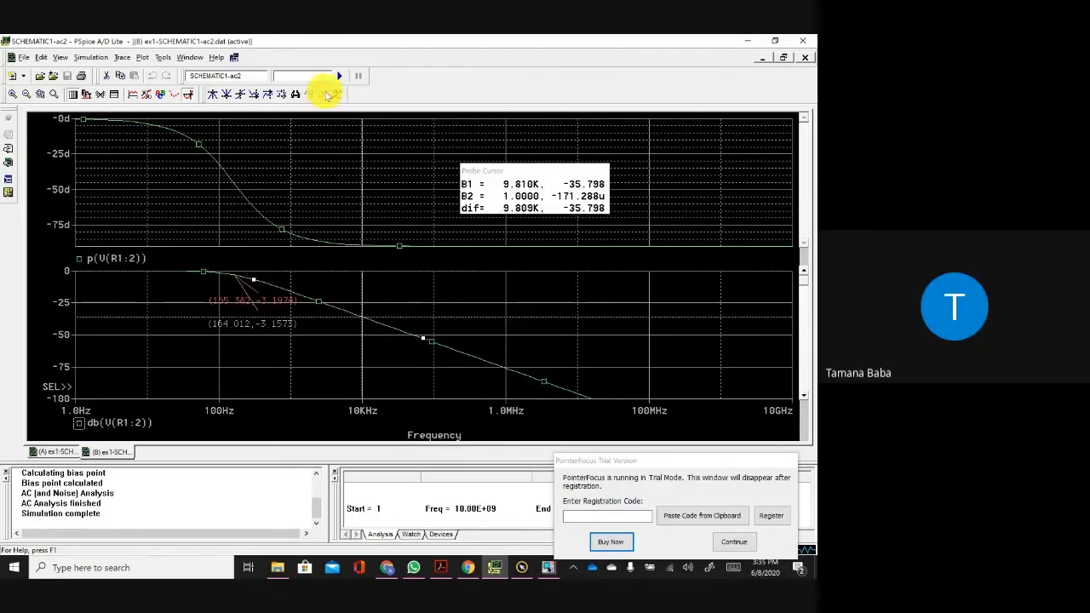
left_click(332, 95)
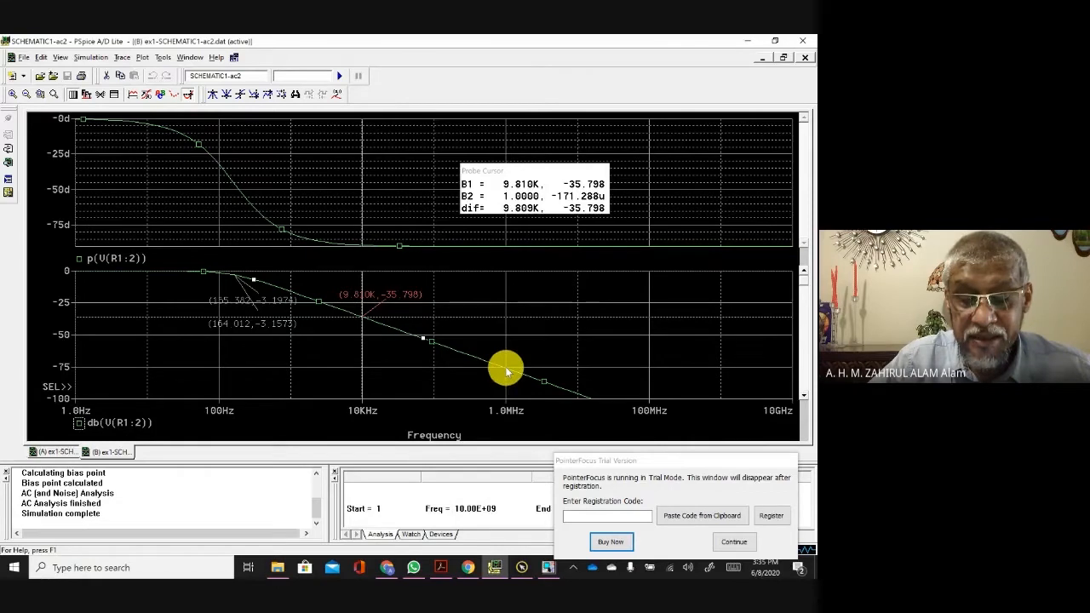
mouse_move(506, 370)
left_mouse_down()
mouse_move(526, 369)
mouse_move(506, 370)
left_mouse_up()
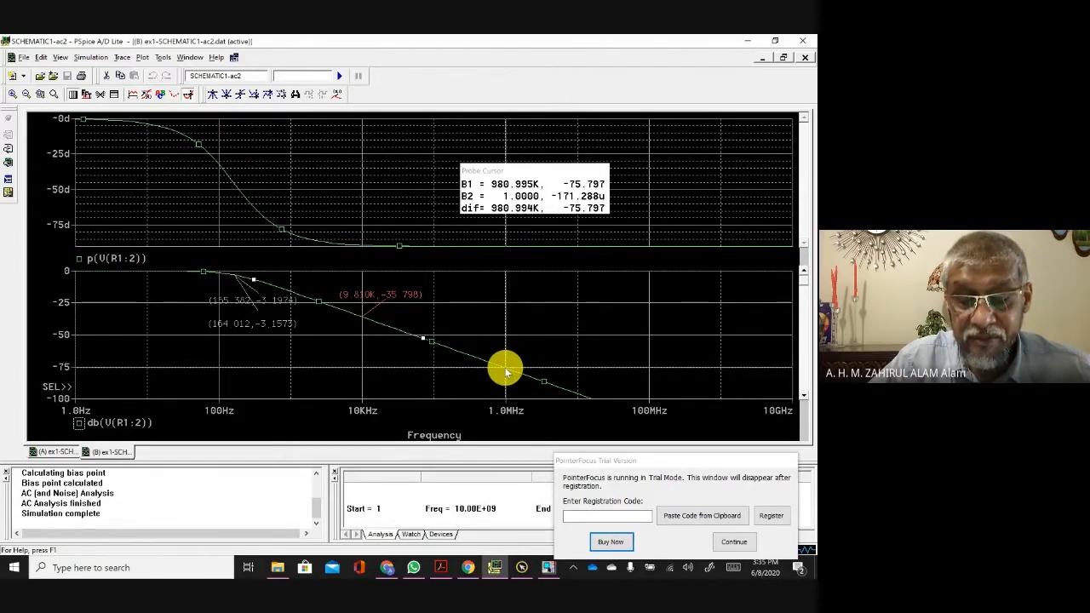
left_click(339, 95)
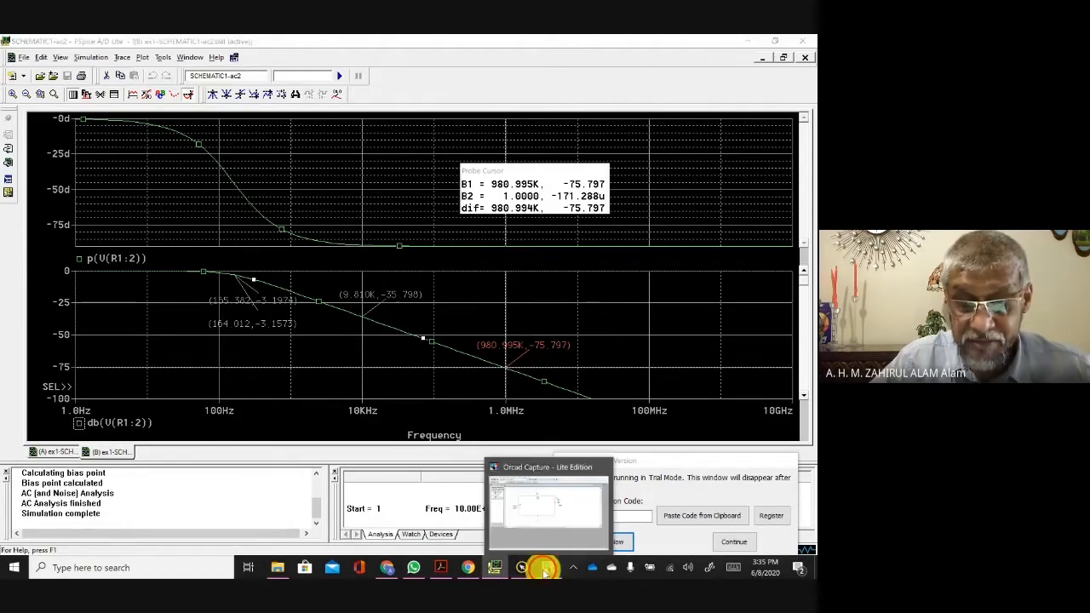
Step: Review the RC schematic in OrCAD Capture, return to PSpice and compare the labelled points on the decibel curve
left_click(544, 569)
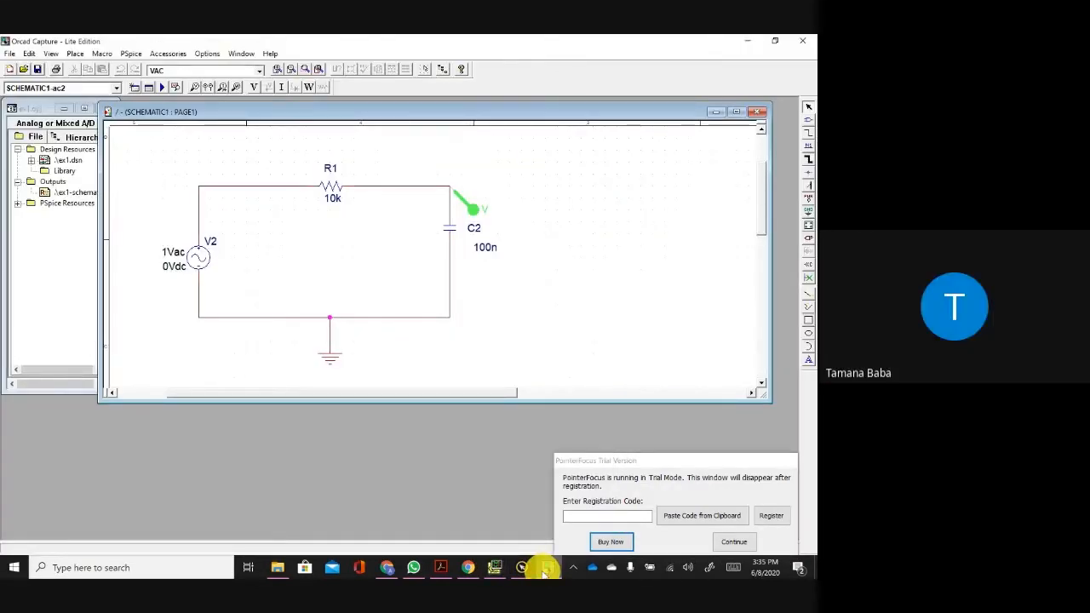
left_click(545, 569)
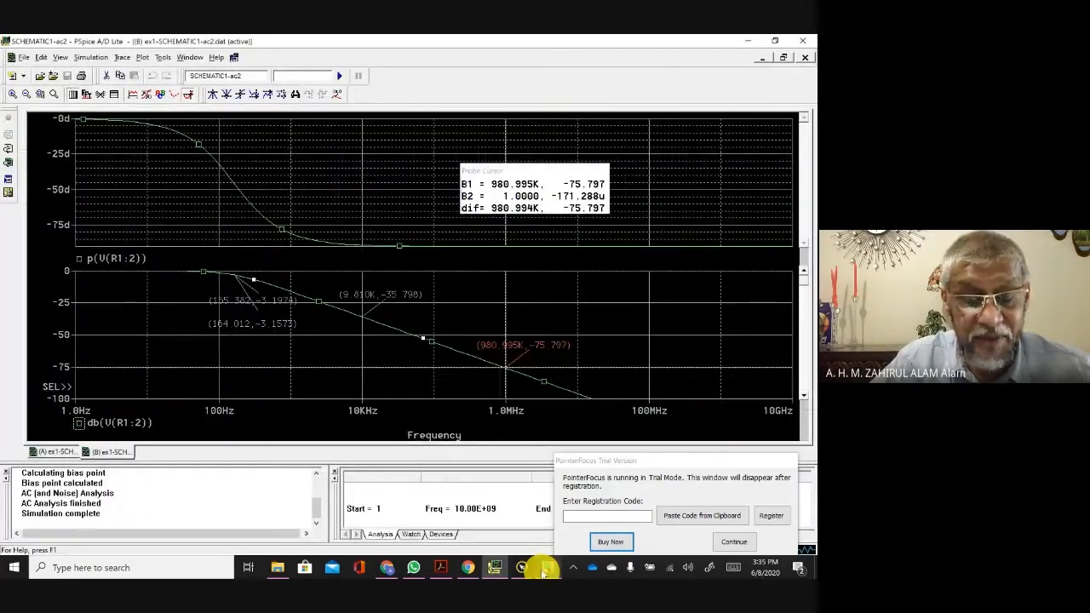
mouse_move(536, 565)
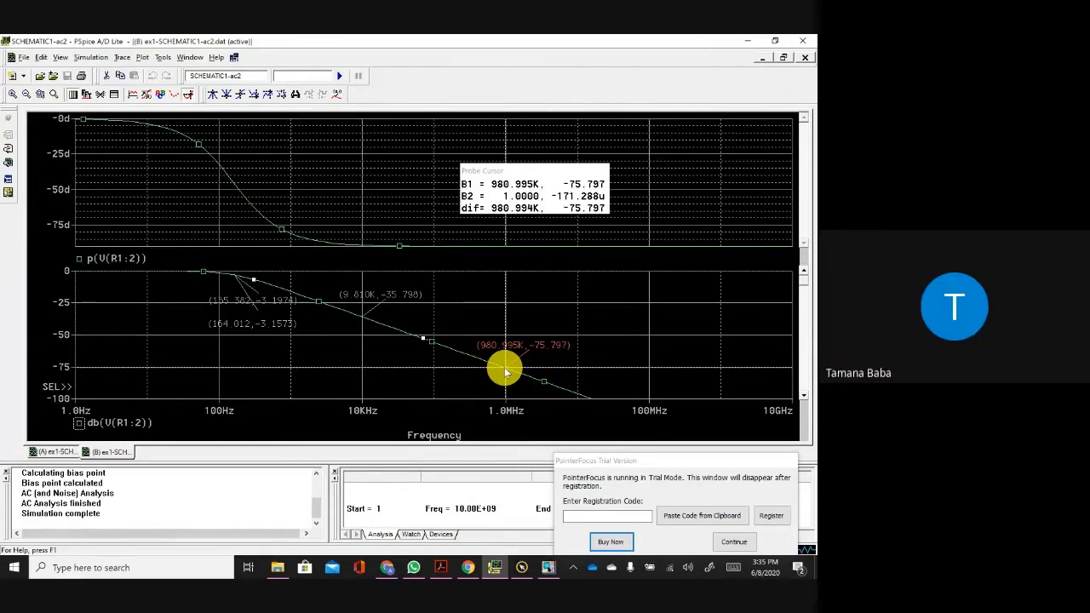
left_click(389, 296)
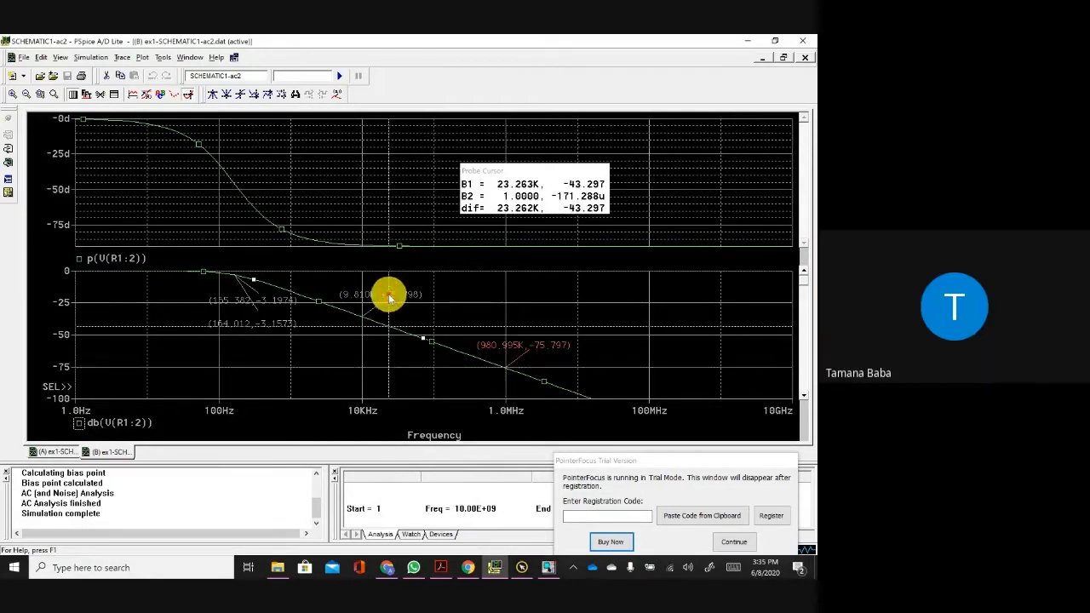
left_click(542, 347)
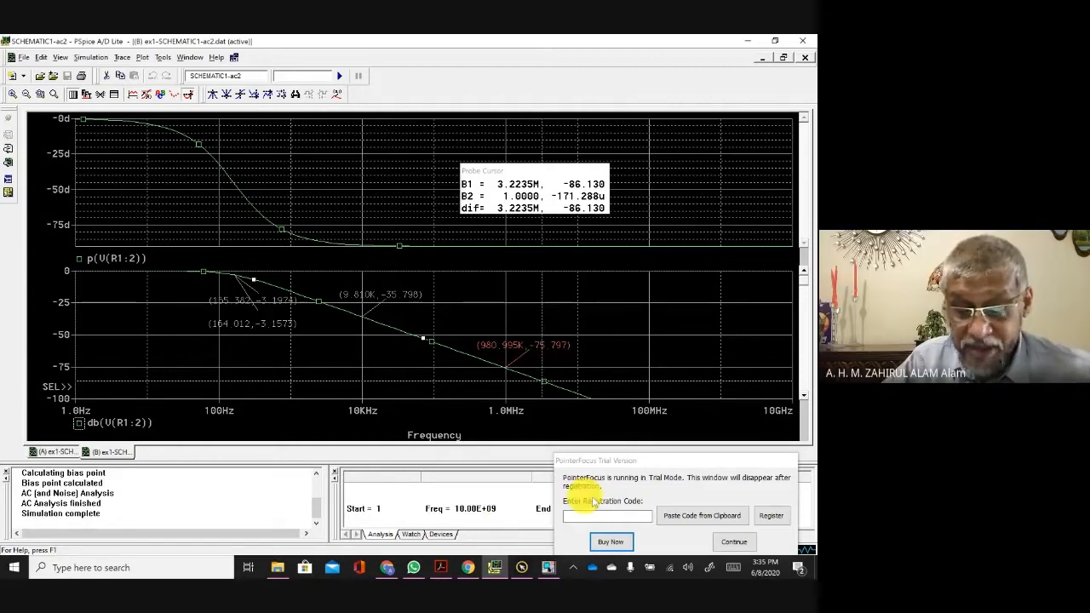
mouse_move(438, 570)
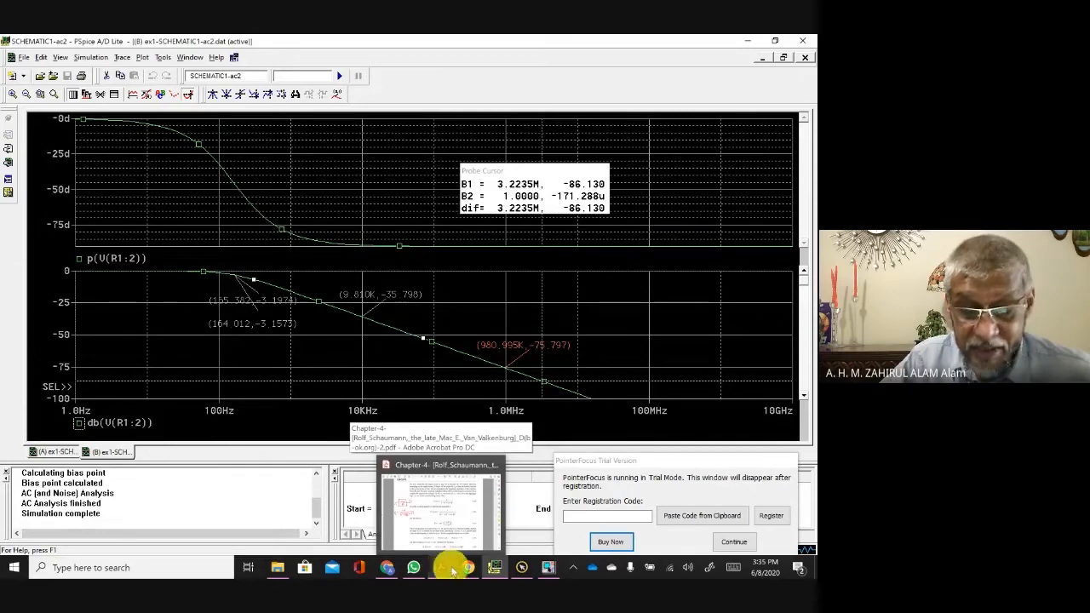
left_click(499, 569)
left_click(499, 568)
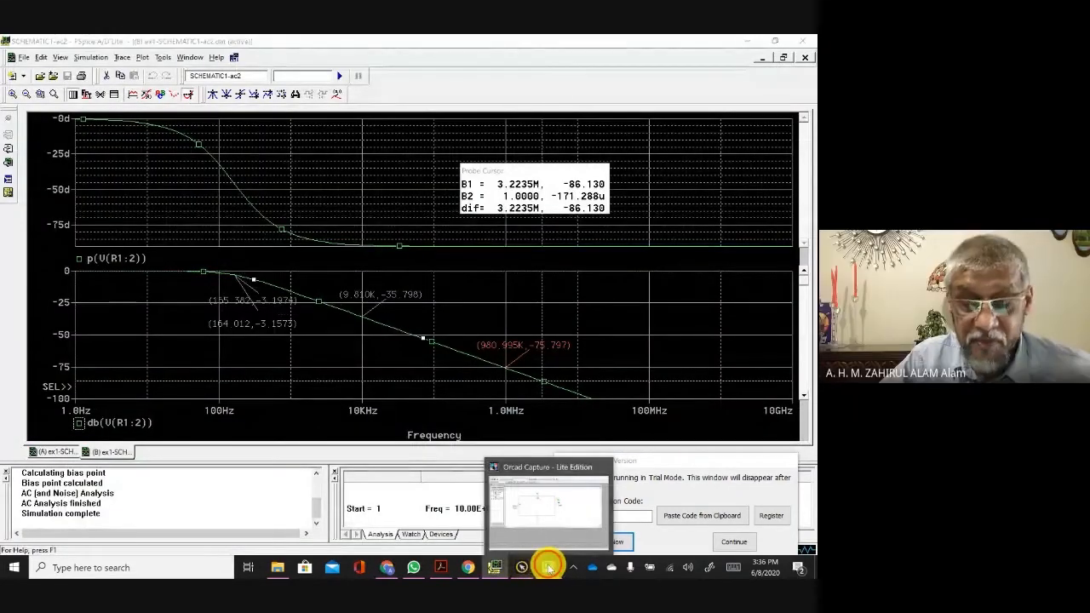
Step: Switch to the schematic page in OrCAD Capture, select resistor R1 and clear the selection
left_click(548, 567)
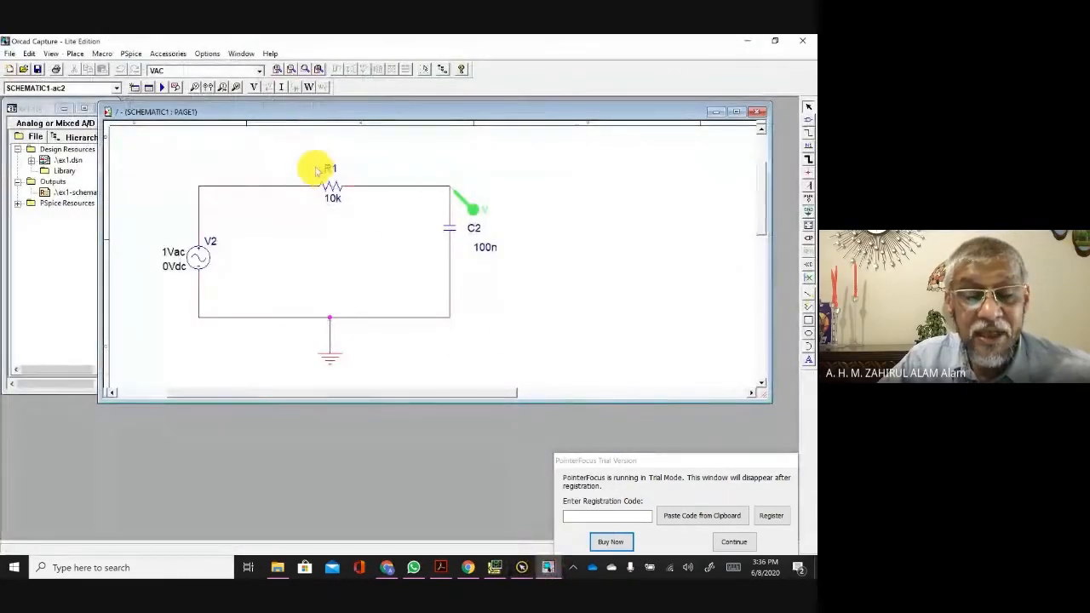
left_click(329, 181)
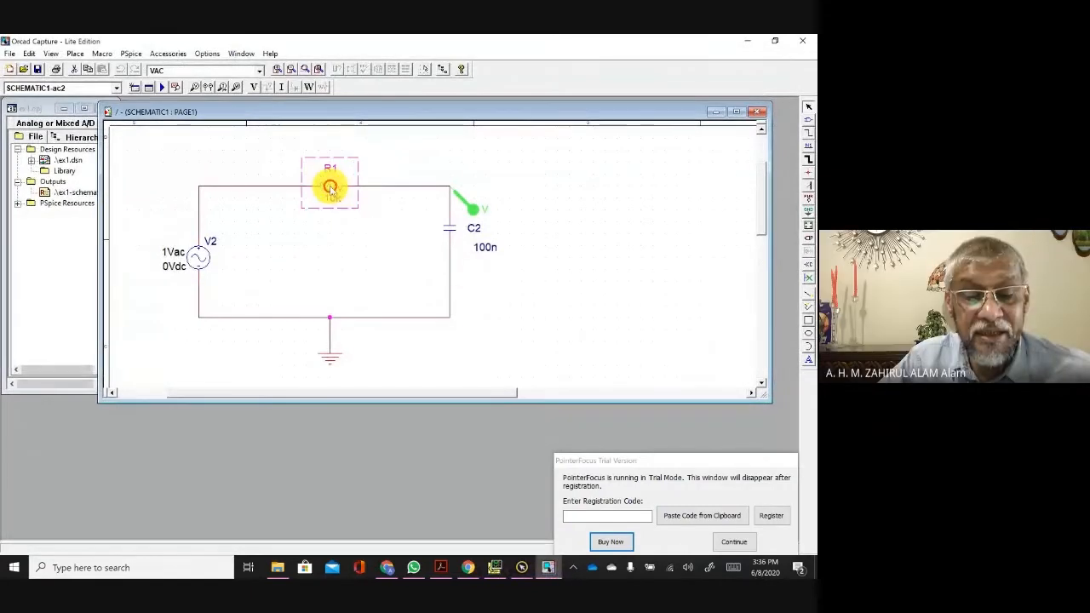
left_click(535, 180)
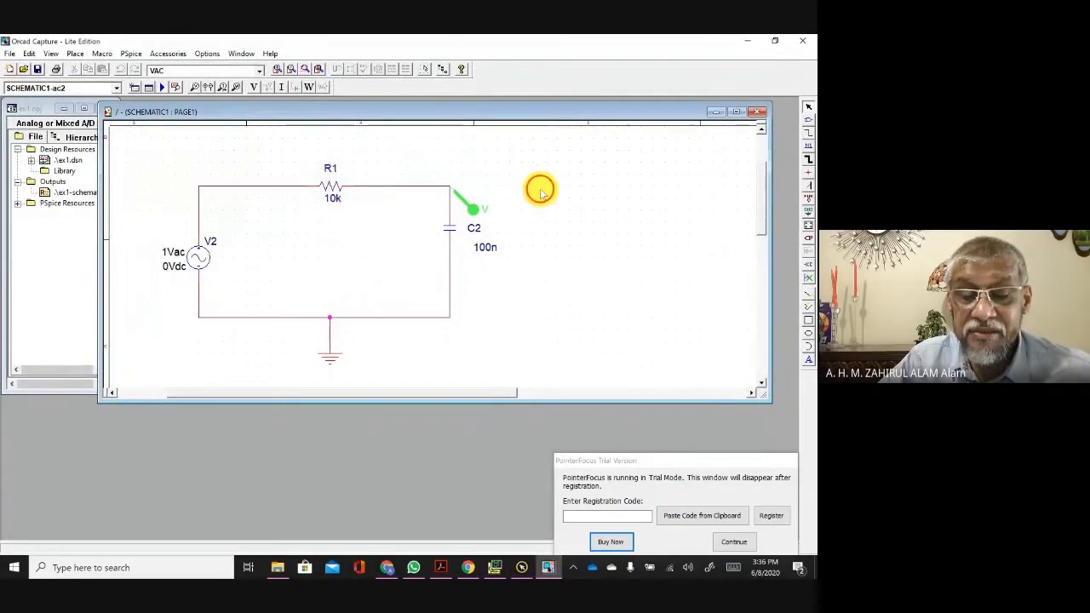
Step: Place a 1k resistor from the part libraries beside the existing circuit, in line with R1 and past C2
left_click(809, 119)
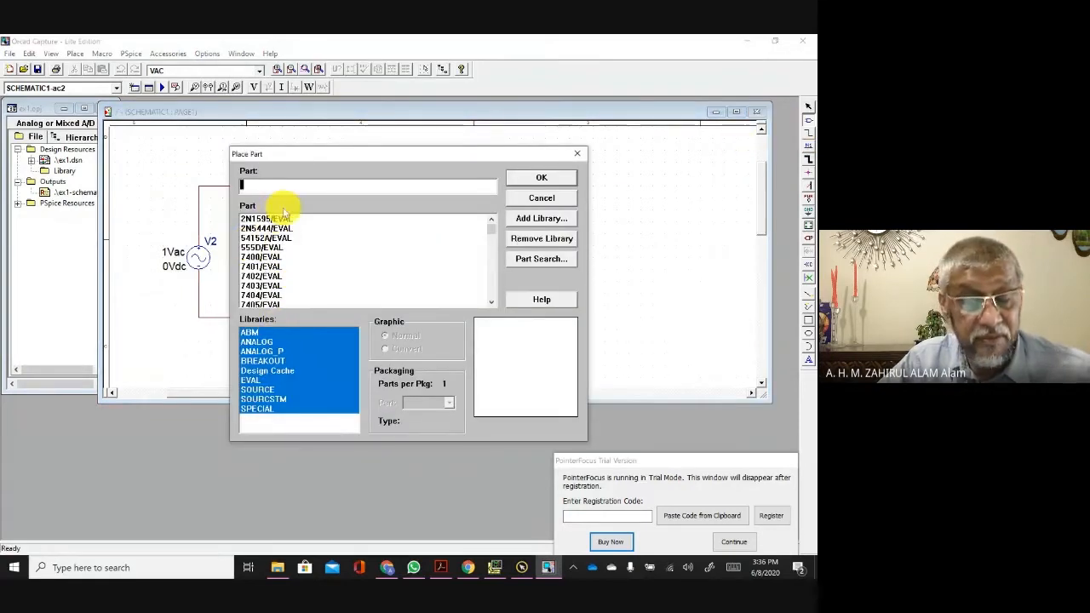
type("r")
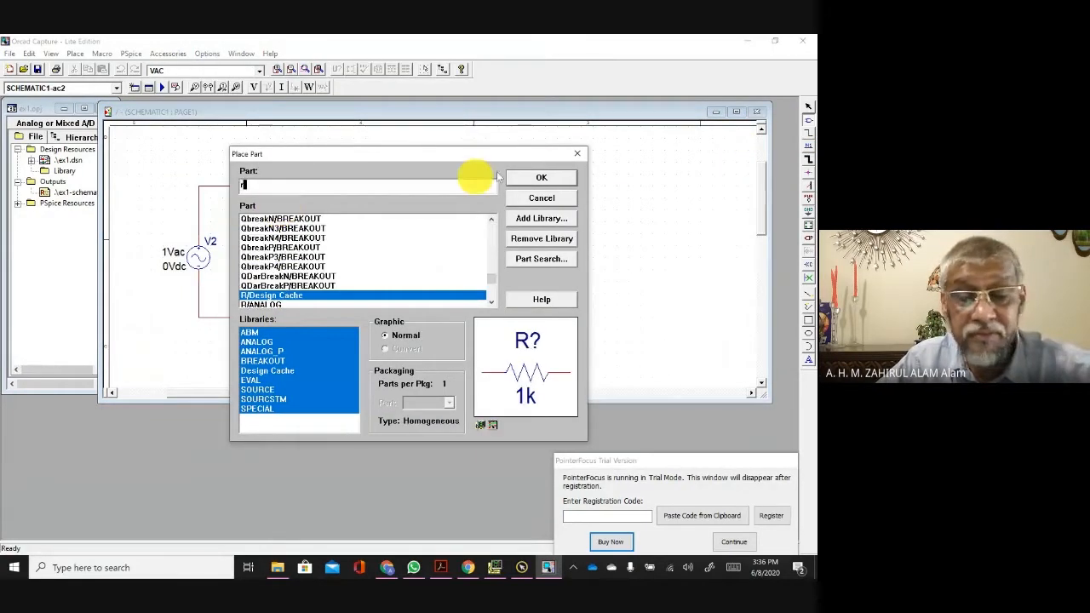
left_click(552, 177)
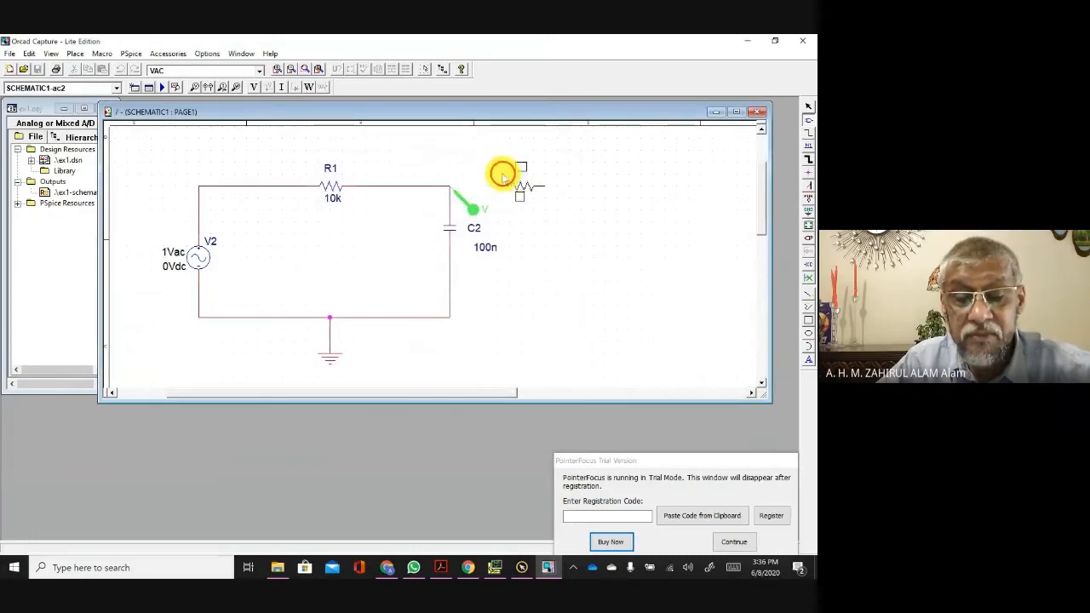
left_click(508, 177)
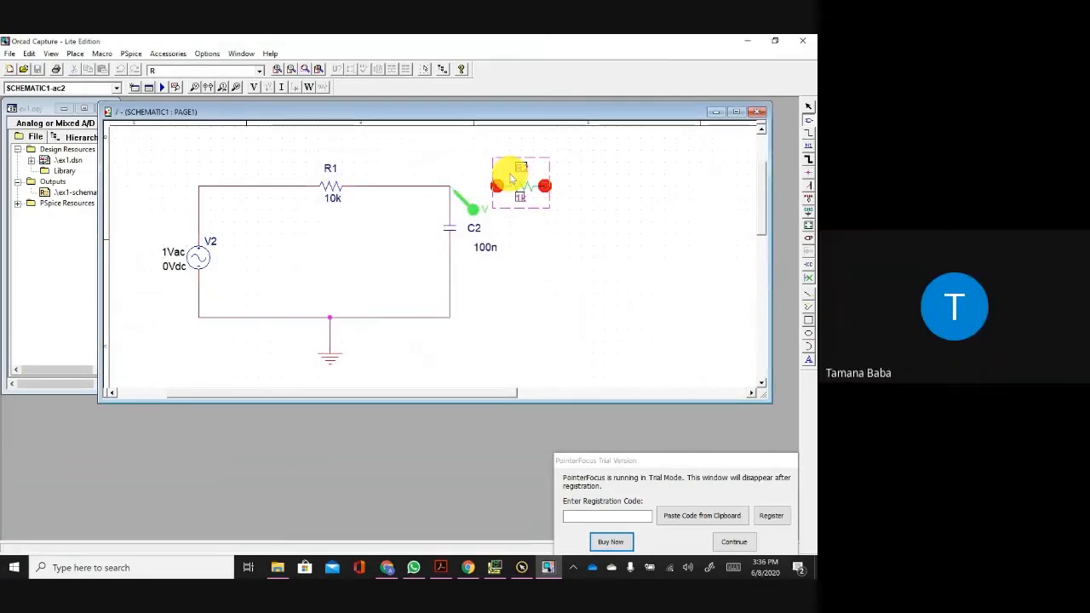
key("r")
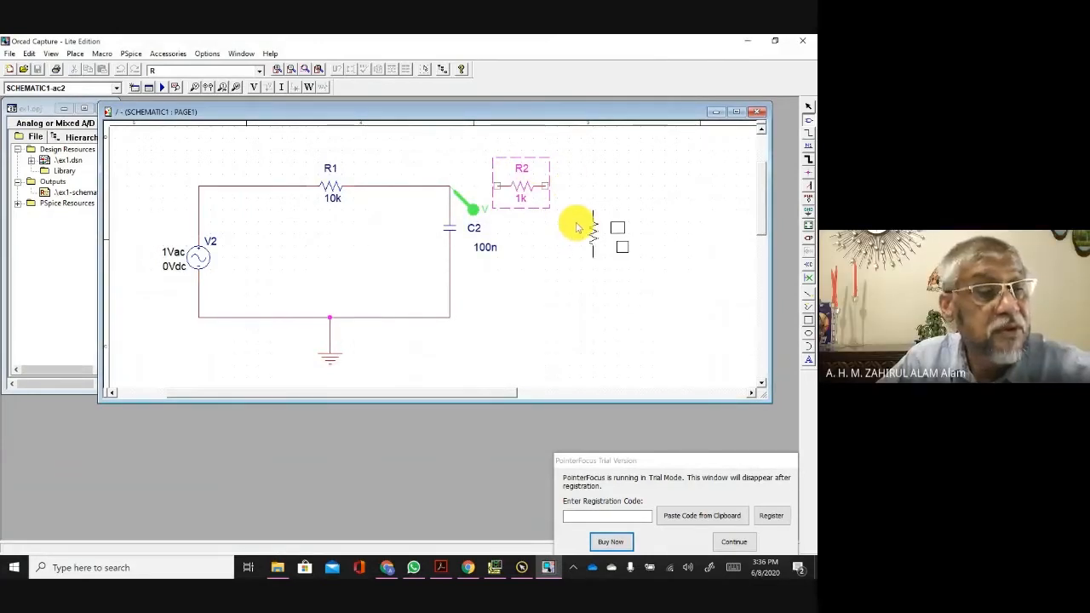
key("Escape")
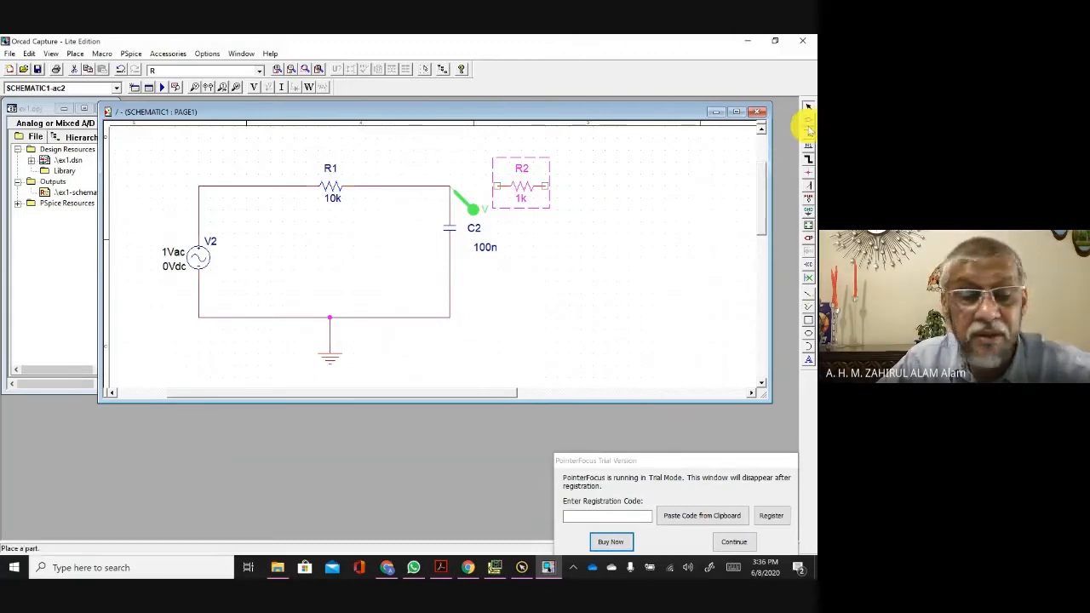
Step: Place a 1n capacitor vertically, below and beyond resistor R2
left_click(259, 70)
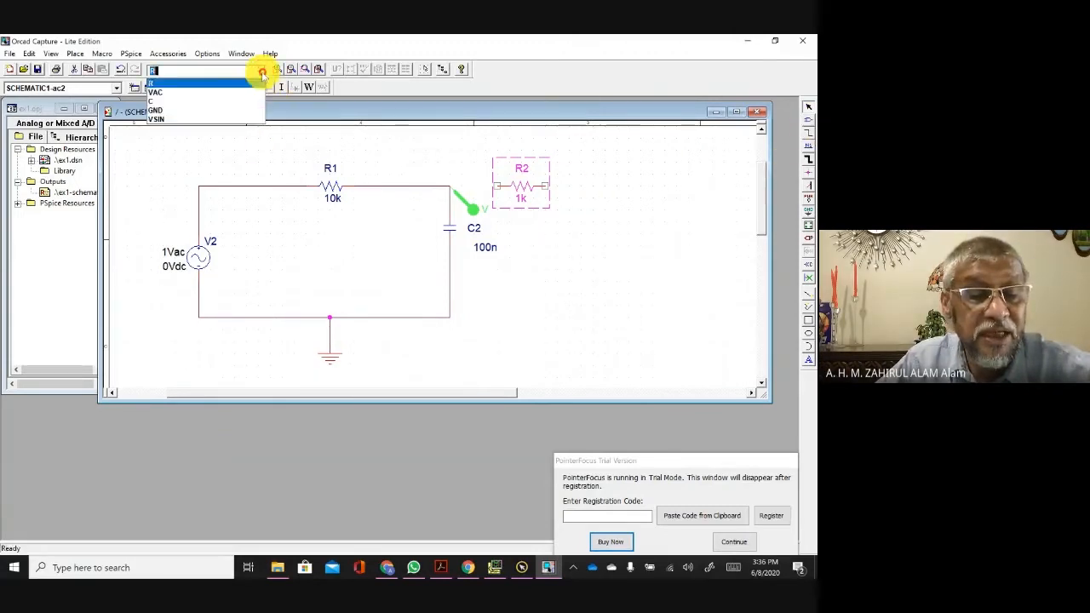
left_click(225, 103)
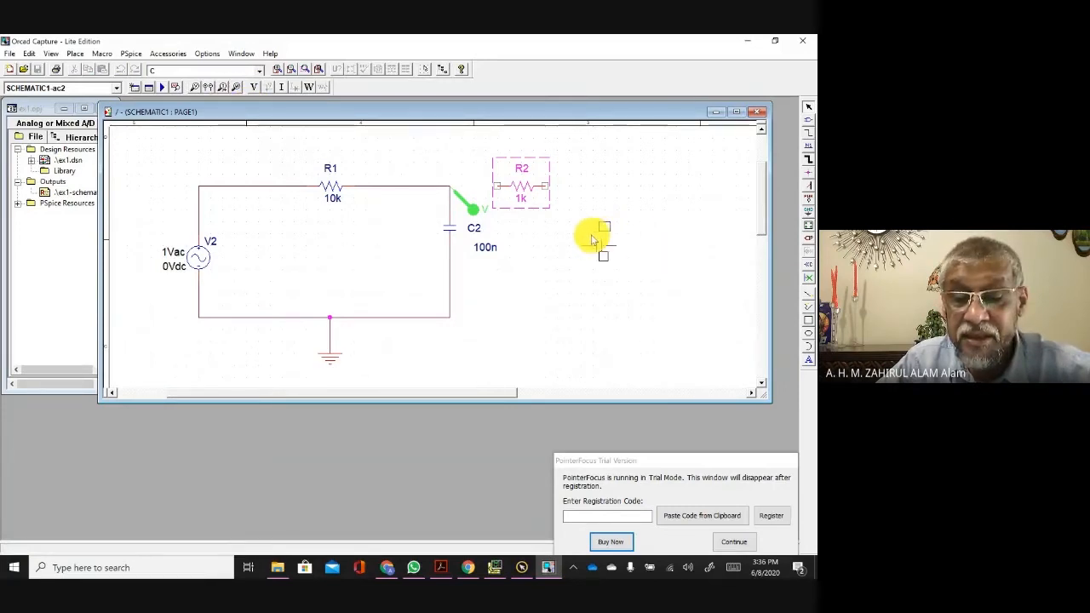
left_click(592, 231)
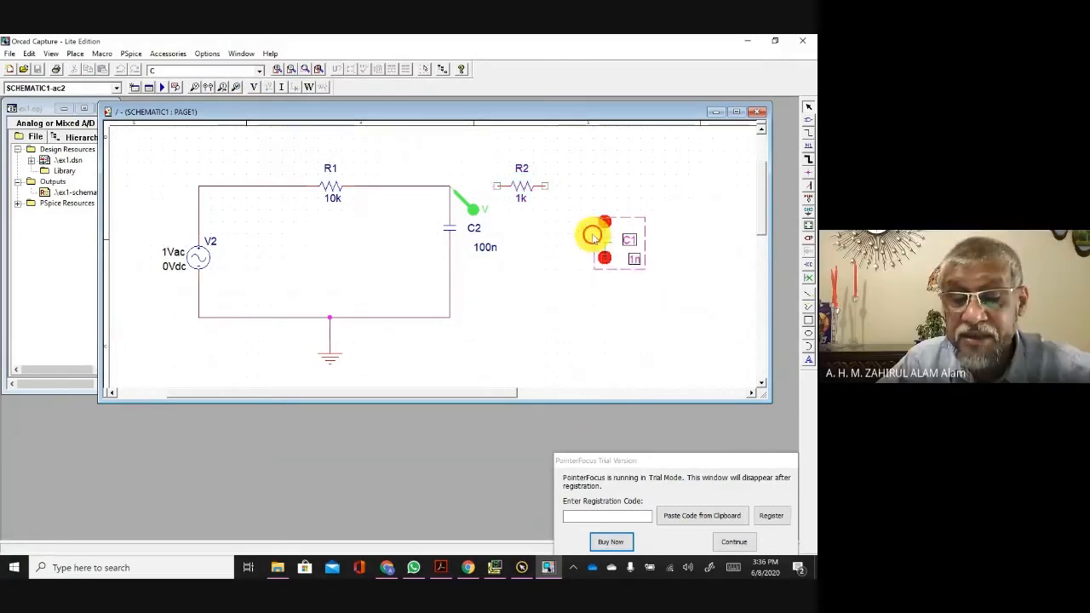
Step: Wire the R1–C2 node through R2 to capacitor C1, and connect C1's lower end to the ground line at C2
left_click(809, 133)
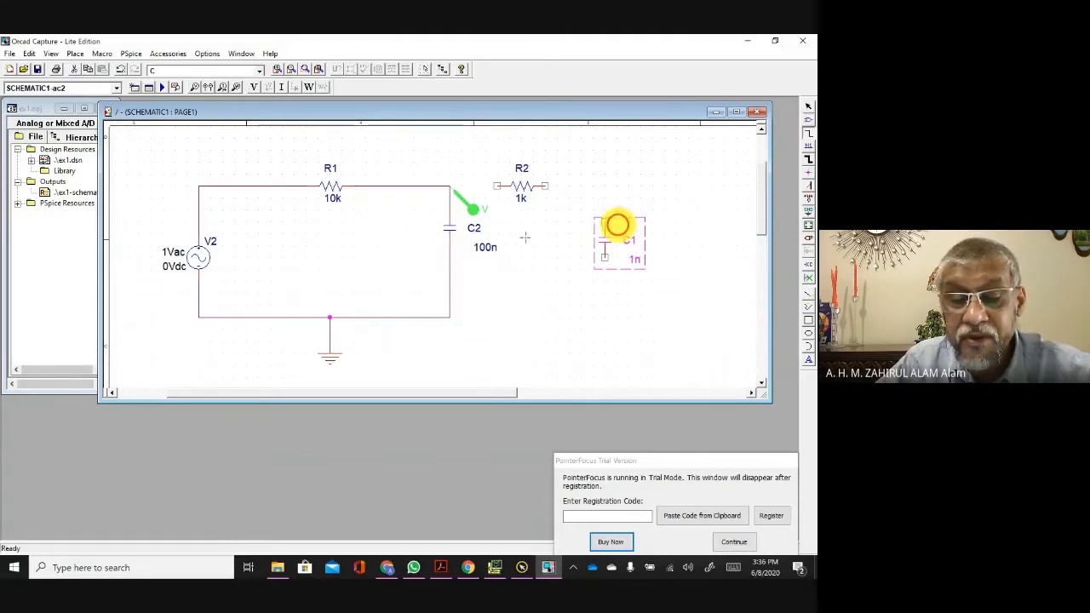
left_click(450, 186)
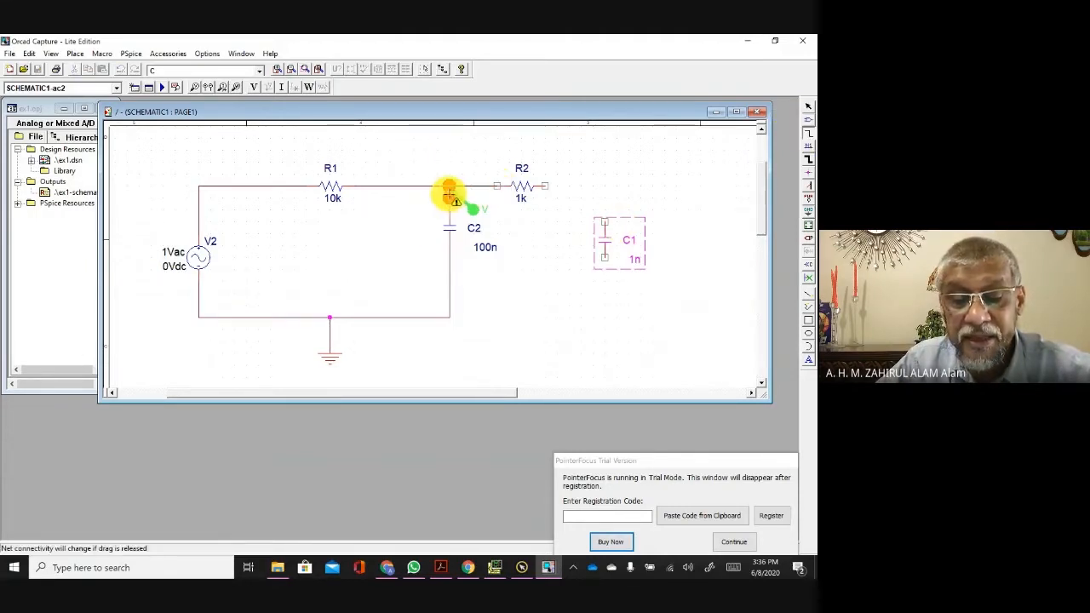
left_click(498, 186)
left_click(545, 185)
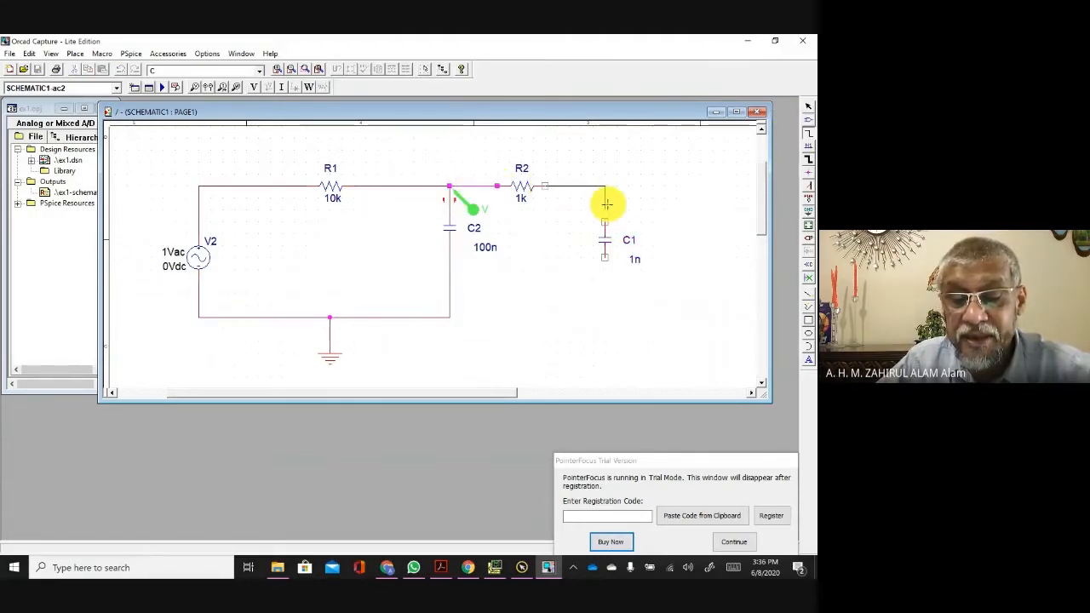
left_click(605, 222)
left_click(605, 258)
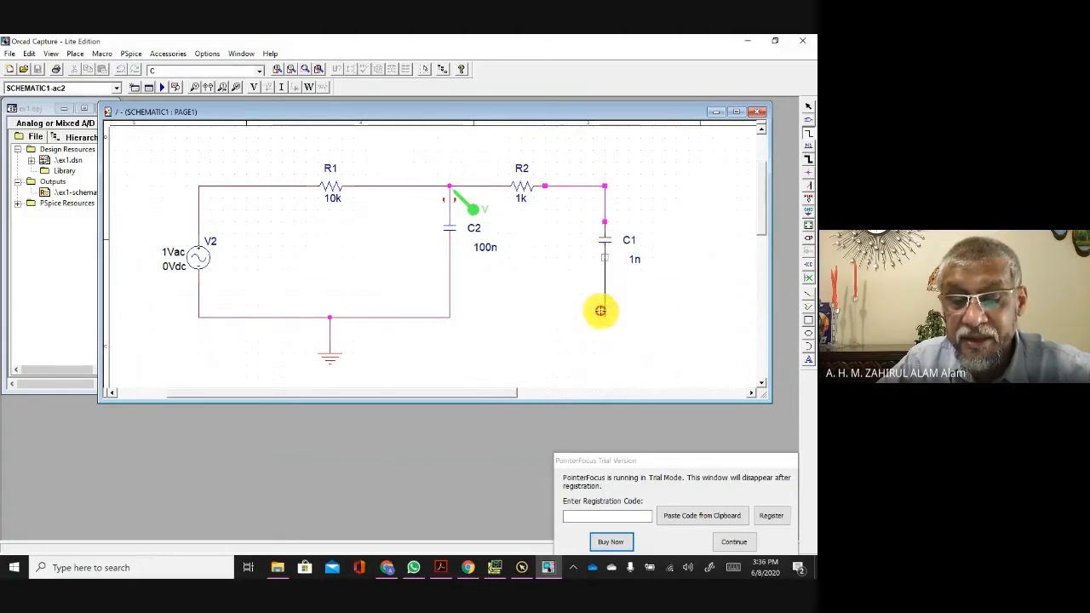
left_click(603, 317)
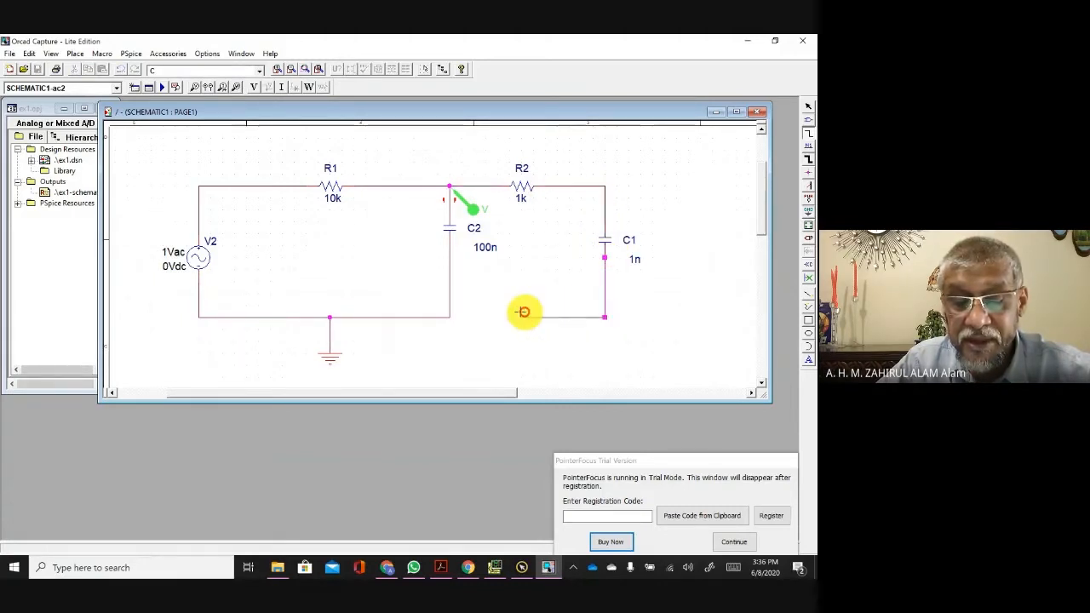
left_click(448, 315)
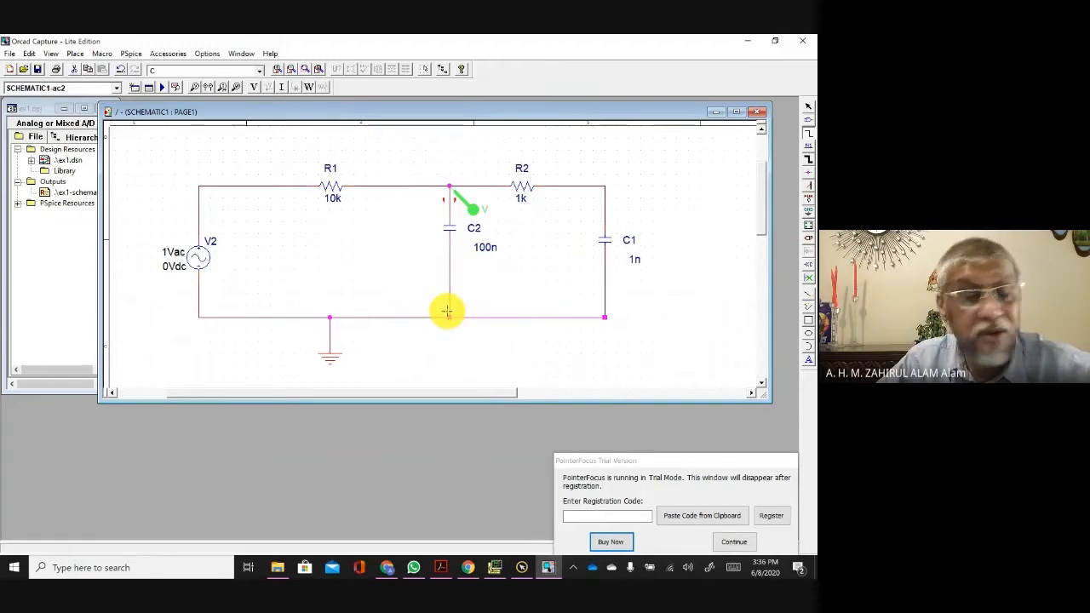
Step: Set capacitor C1's value to 100 and clear the selection
double_click(634, 260)
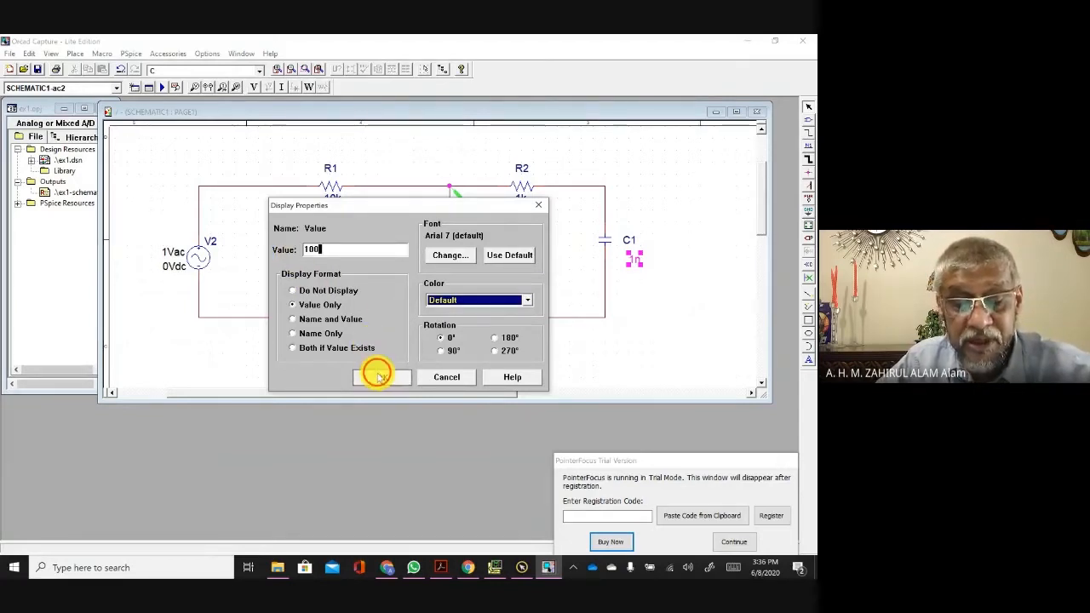
left_click(380, 375)
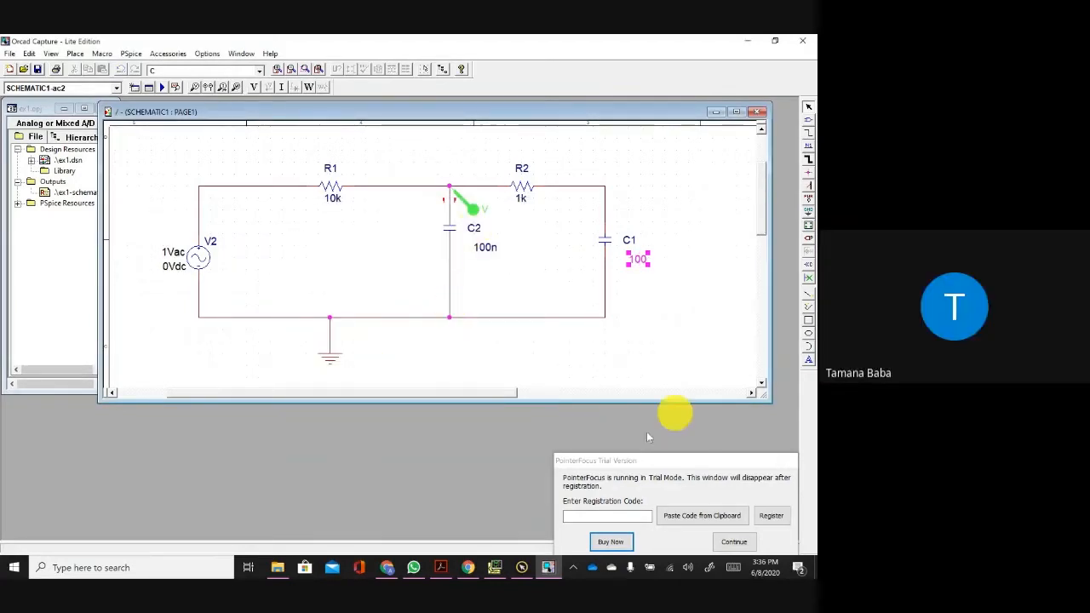
left_click(662, 312)
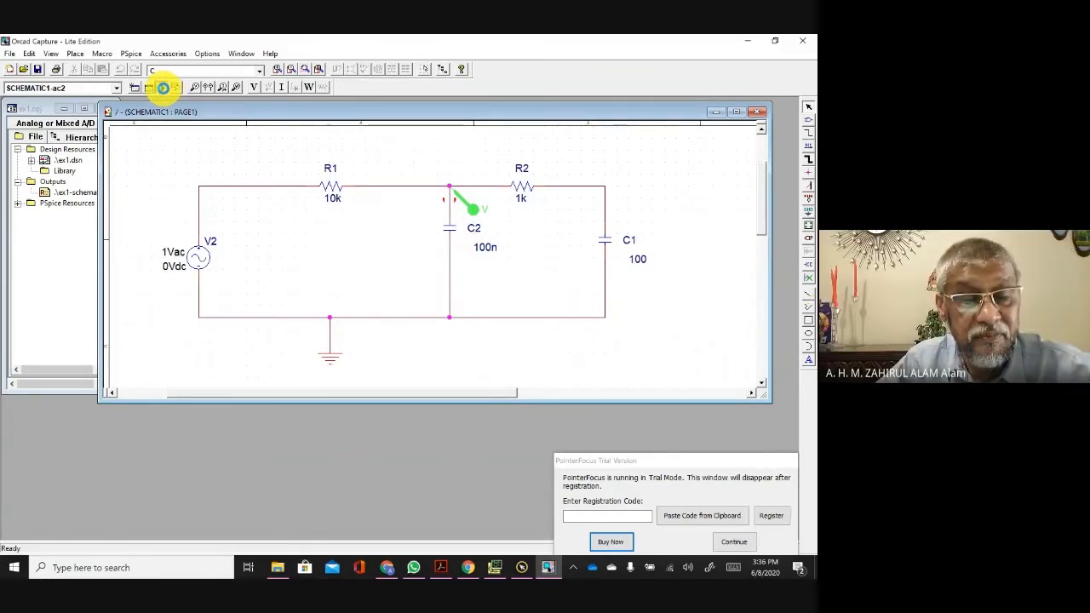
Step: Run the ac2 simulation, check the two-stage RC schematic in OrCAD Capture and return to the PSpice plot
left_click(163, 87)
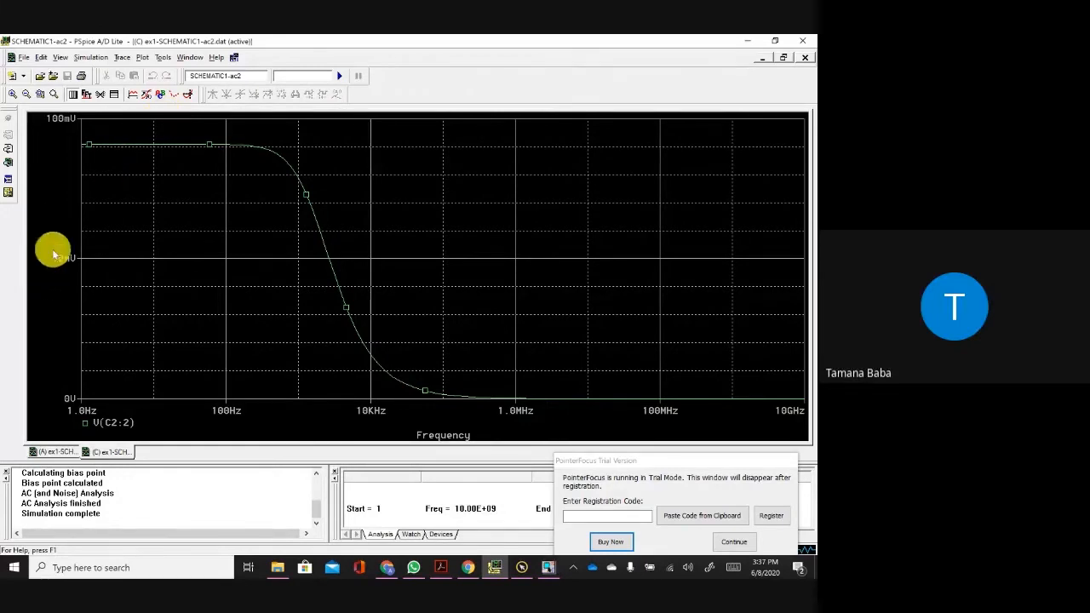
left_click(549, 567)
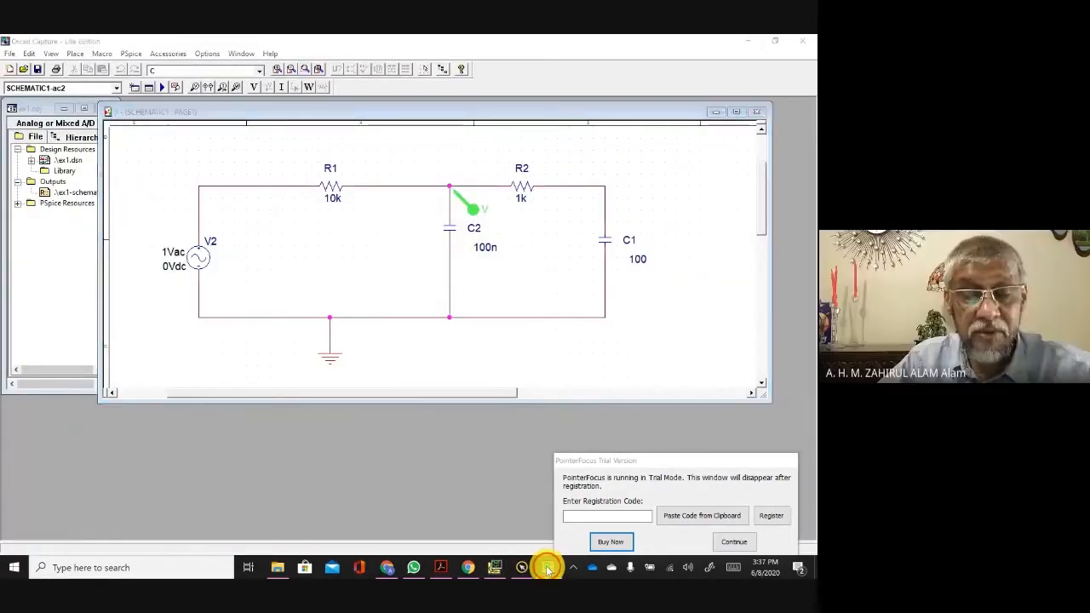
left_click(549, 567)
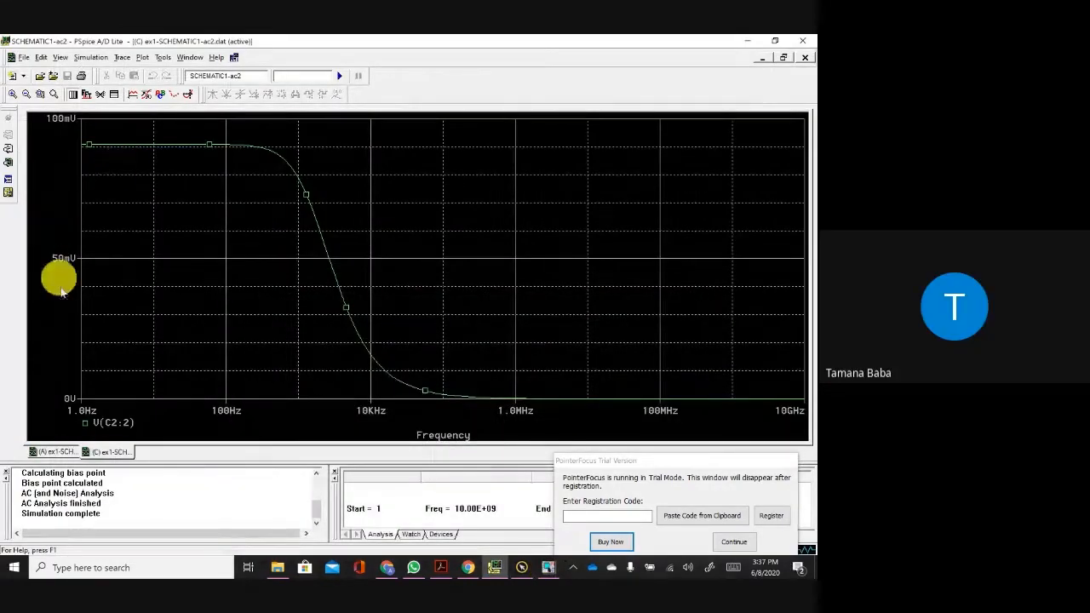
Step: Change the V(C2:2) trace expression to db(V(C2:2)) to plot it in decibels
double_click(112, 422)
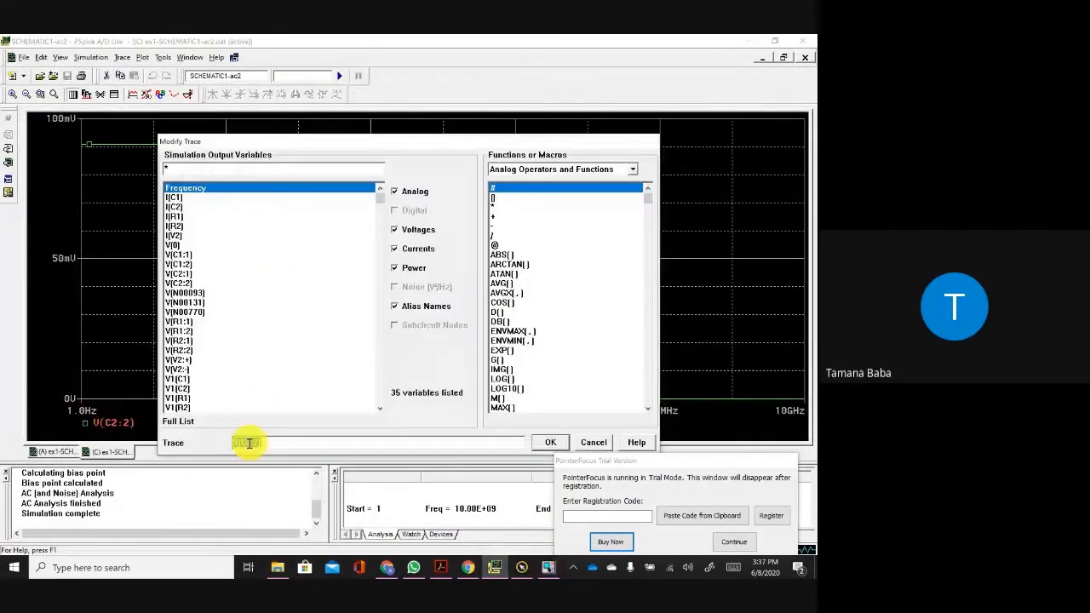
left_click(236, 440)
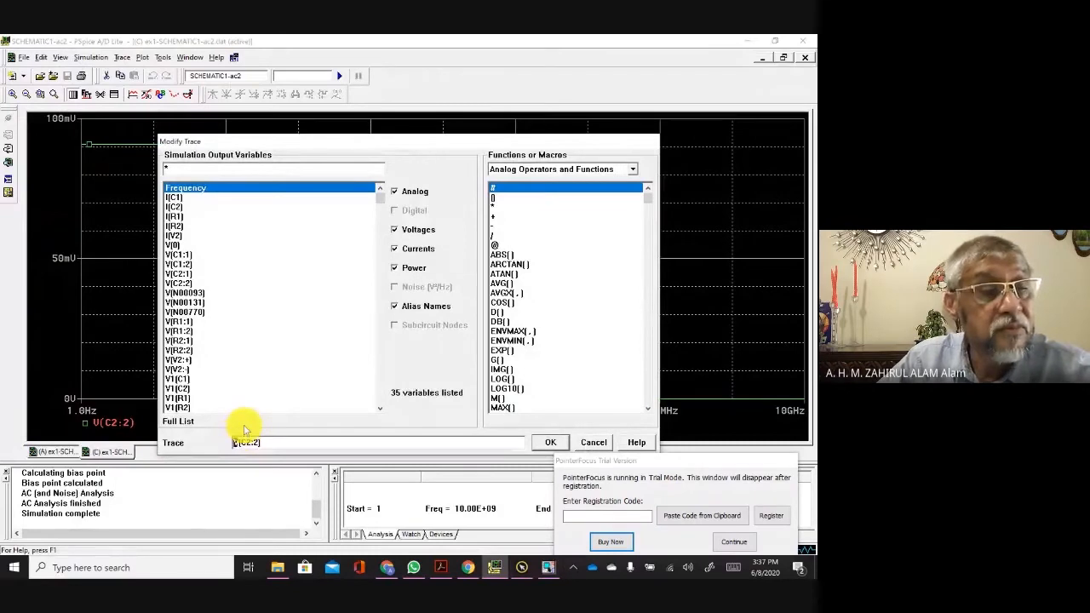
type("db(")
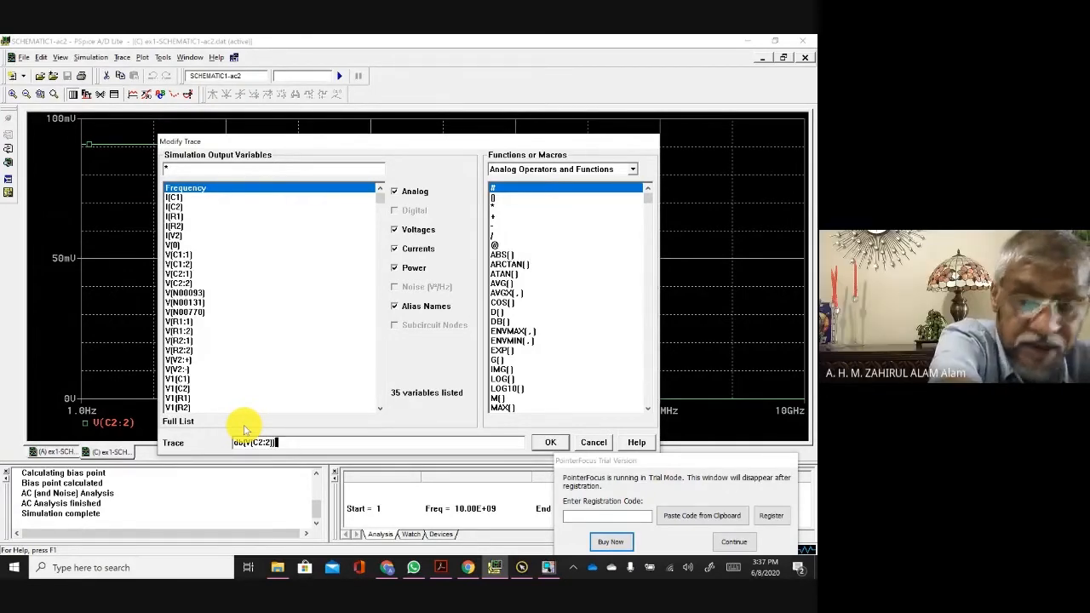
key("Return")
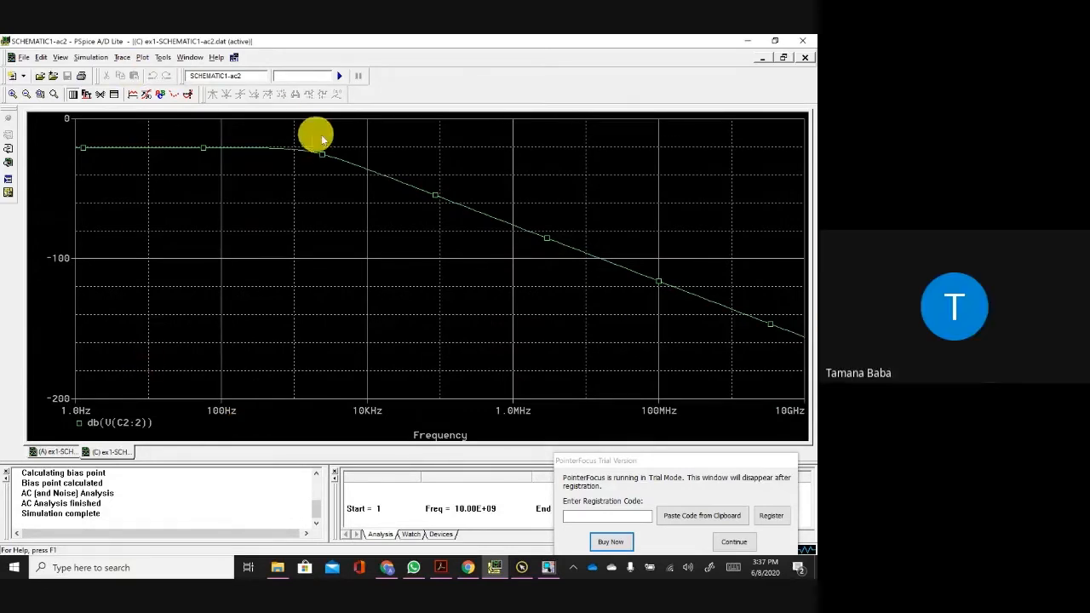
Step: Add a voltage marker at the R2–C1 node in OrCAD Capture and return to PSpice to view its trace
left_click(550, 566)
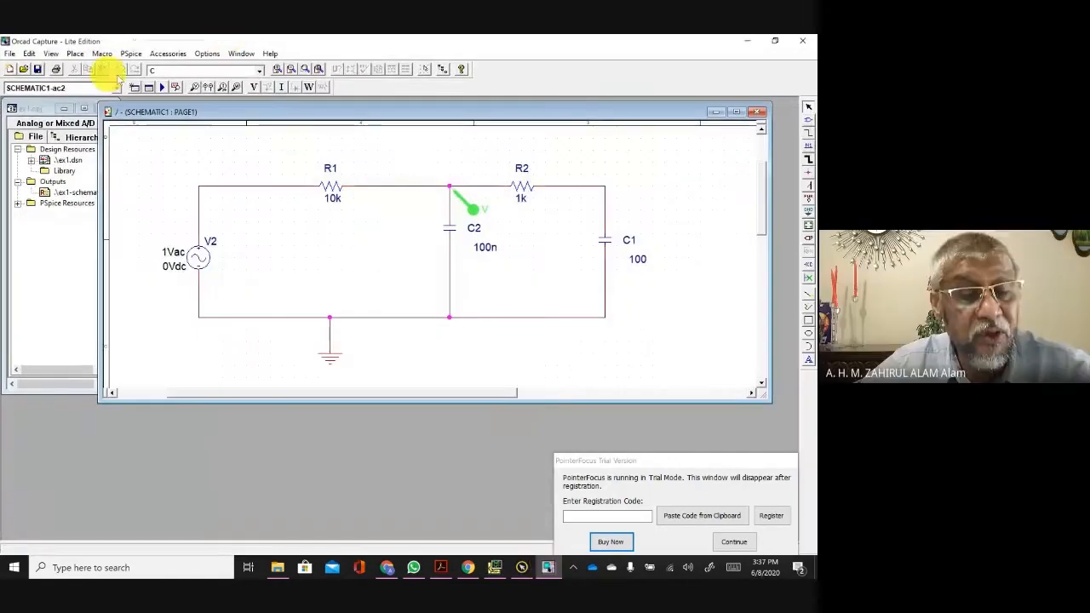
left_click(196, 89)
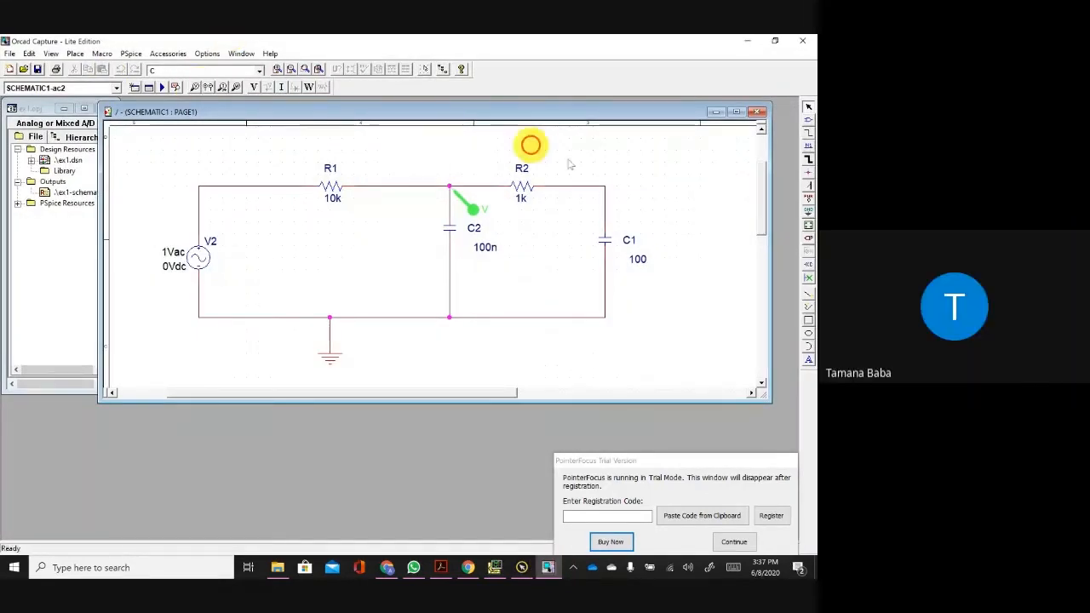
left_click(608, 187)
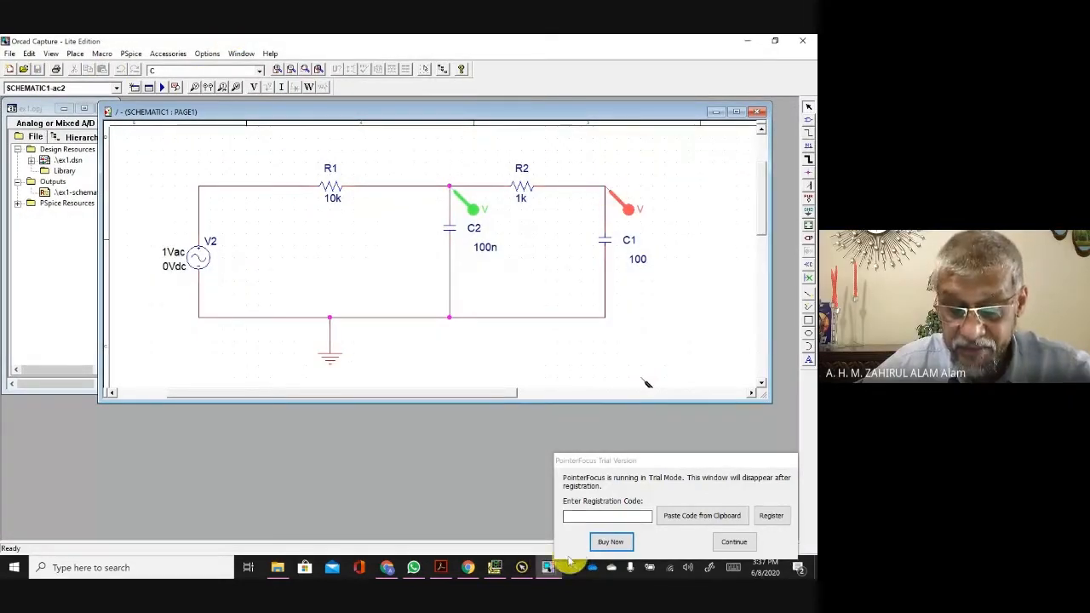
left_click(497, 566)
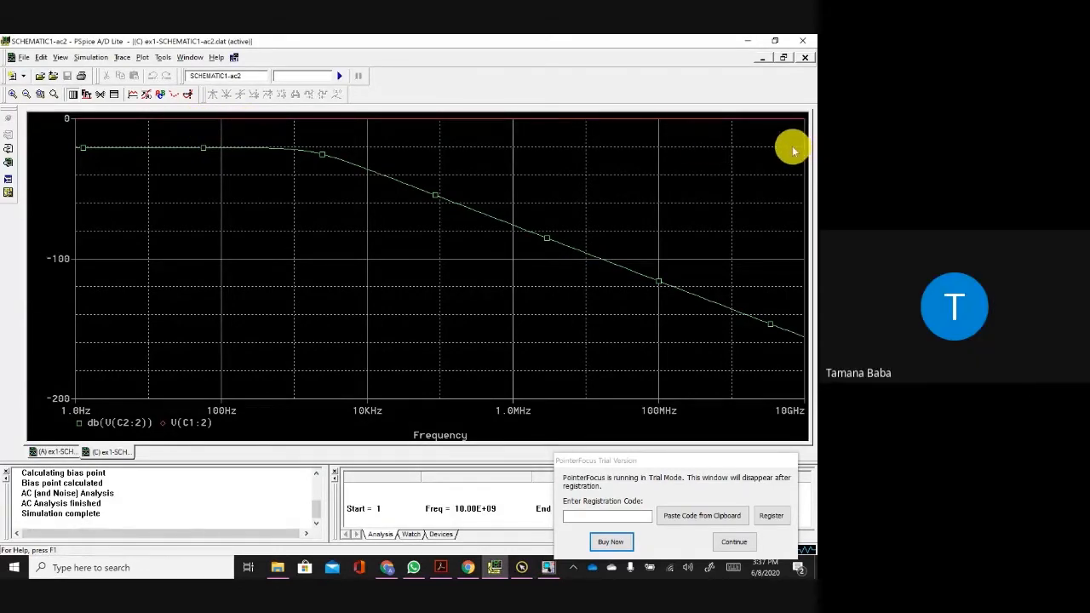
Step: Delete the voltage marker at the R1–C2 node in OrCAD Capture and rerun the ac2 simulation
left_click(548, 568)
left_click(477, 211)
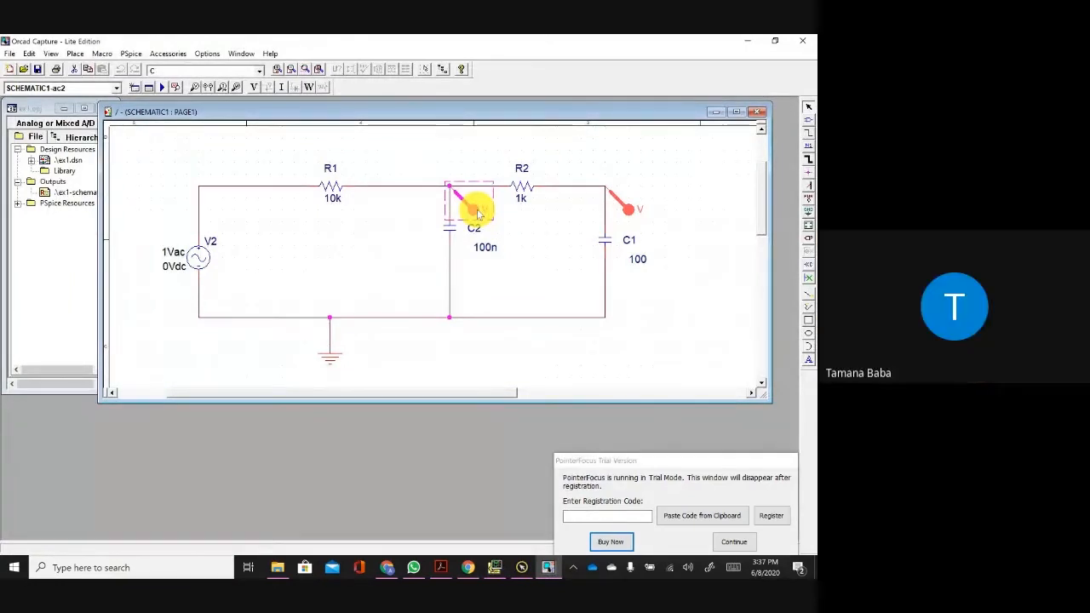
key("Delete")
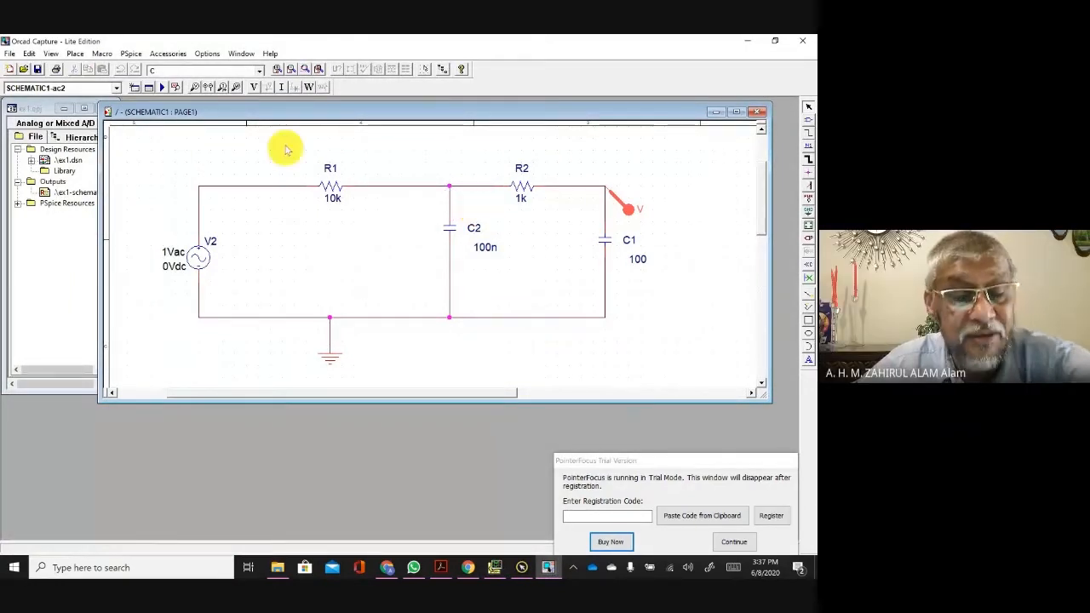
left_click(162, 87)
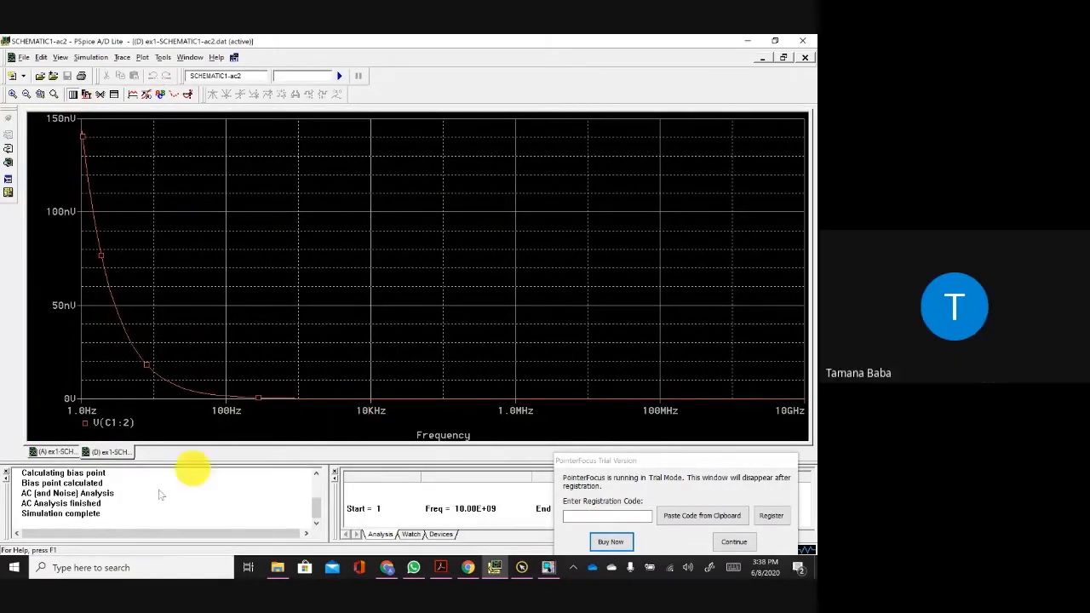
Step: Change the V(C1:2) trace expression to db(V(C1:2)) to plot it in decibels
double_click(113, 422)
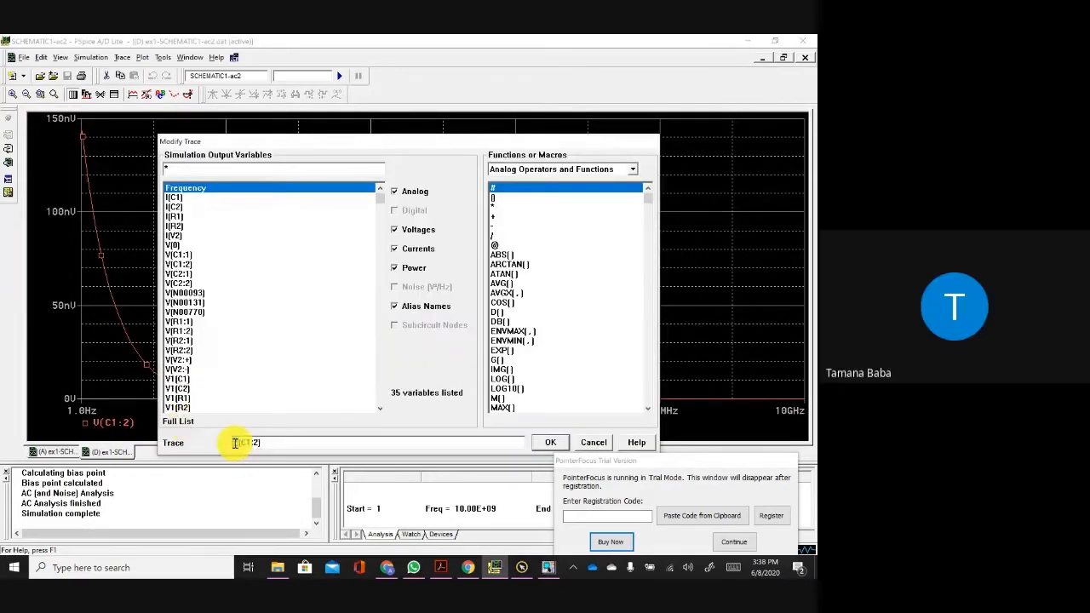
type("d")
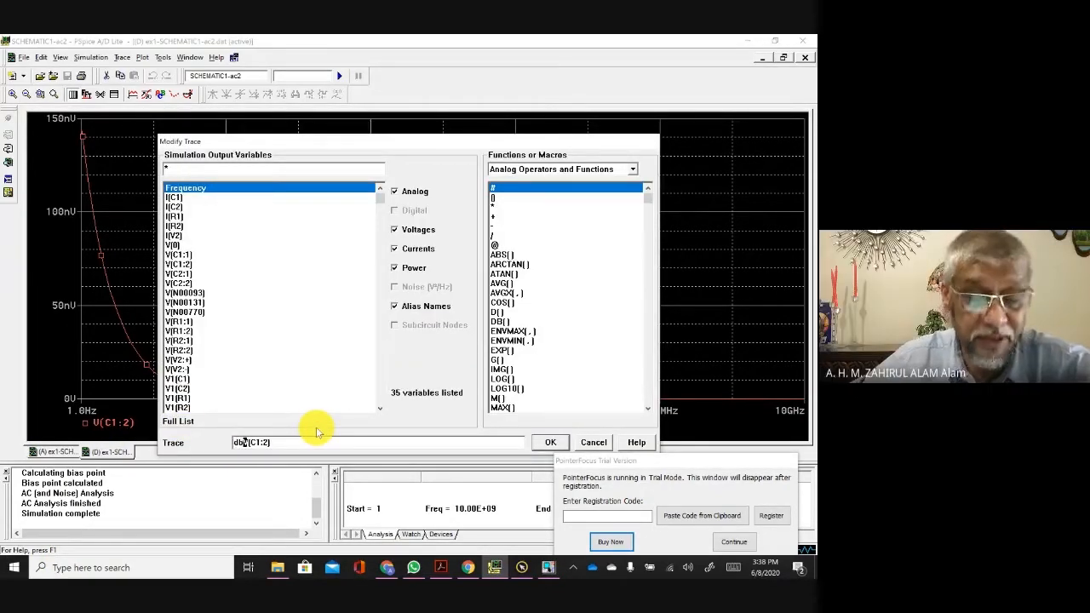
type("b")
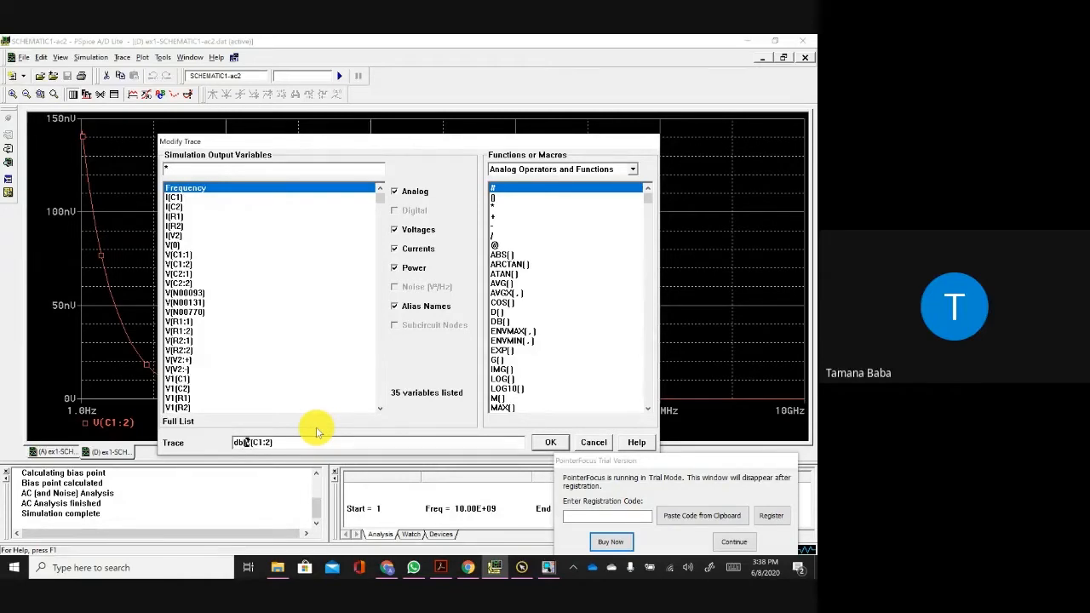
type("[")
key("End")
type("]")
key("Return")
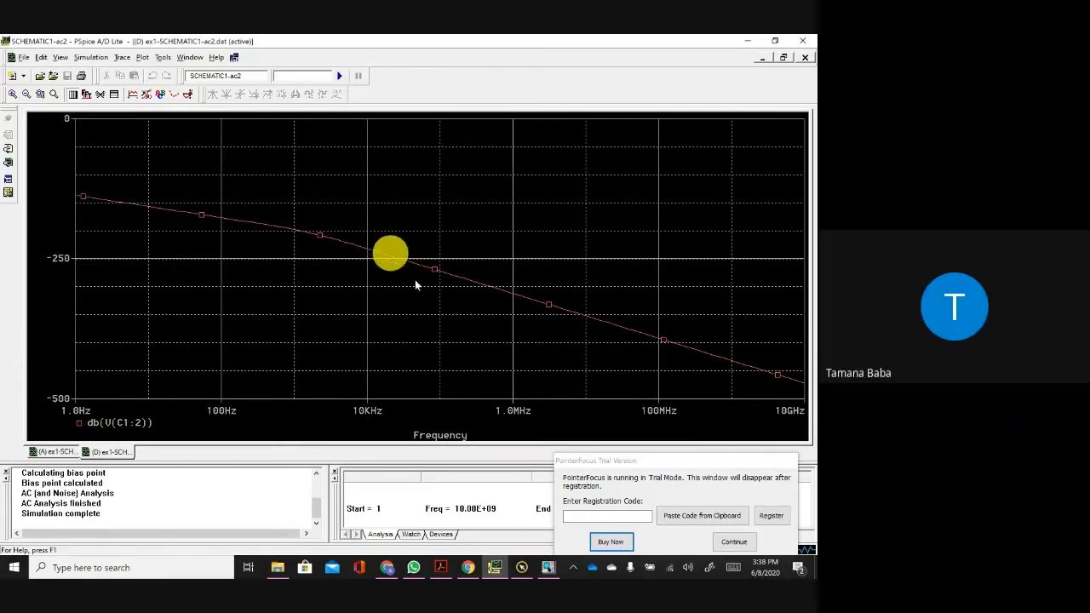
Step: Switch to OrCAD Capture, set the value of capacitor C1 to 100n and rerun the ac2 simulation
left_click(552, 569)
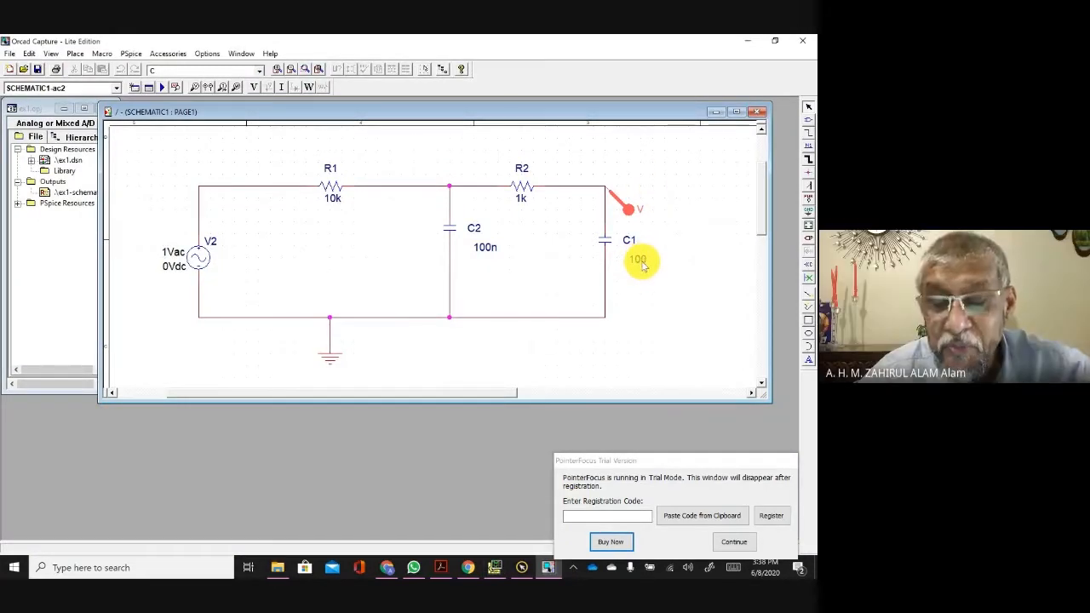
double_click(637, 261)
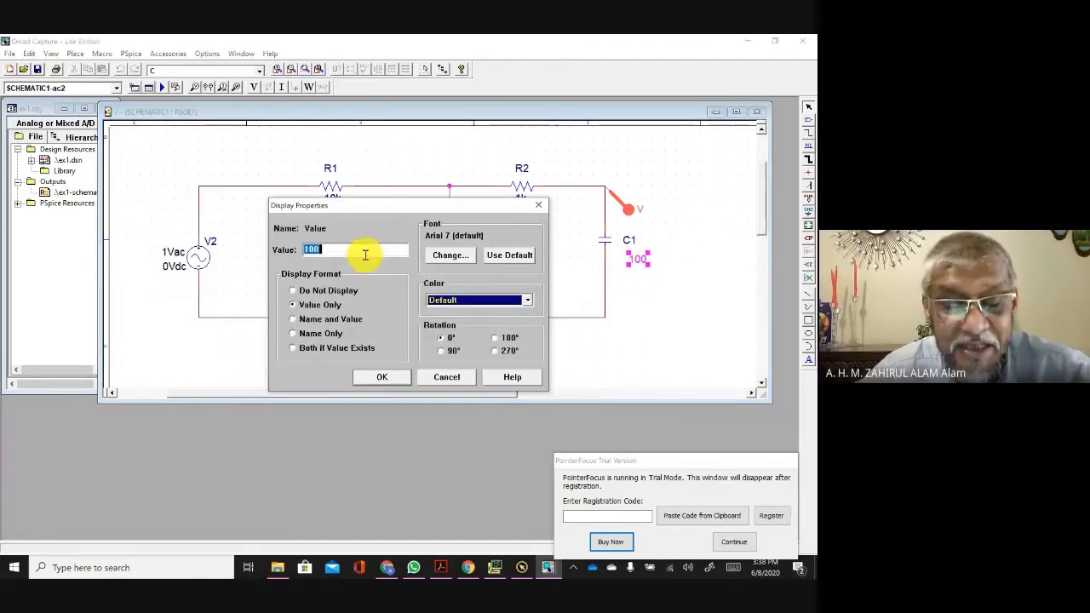
left_click(364, 253)
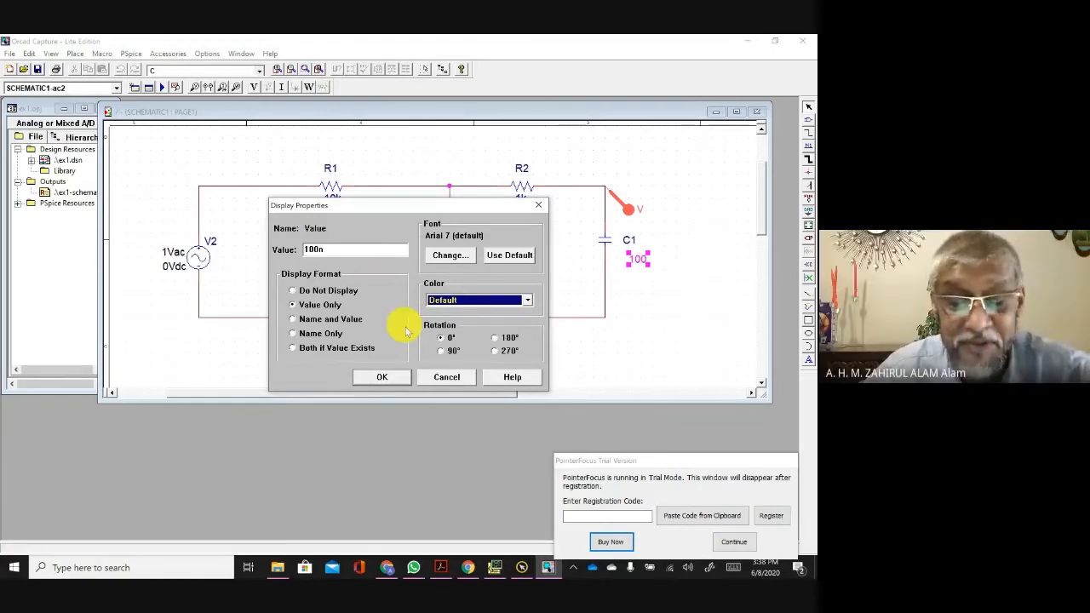
left_click(390, 378)
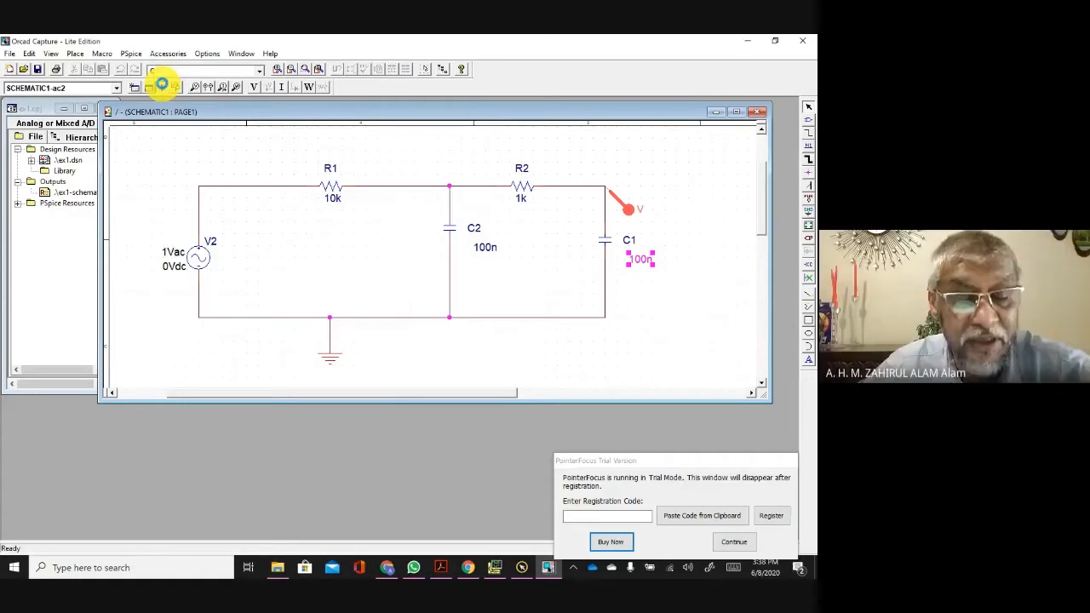
left_click(162, 86)
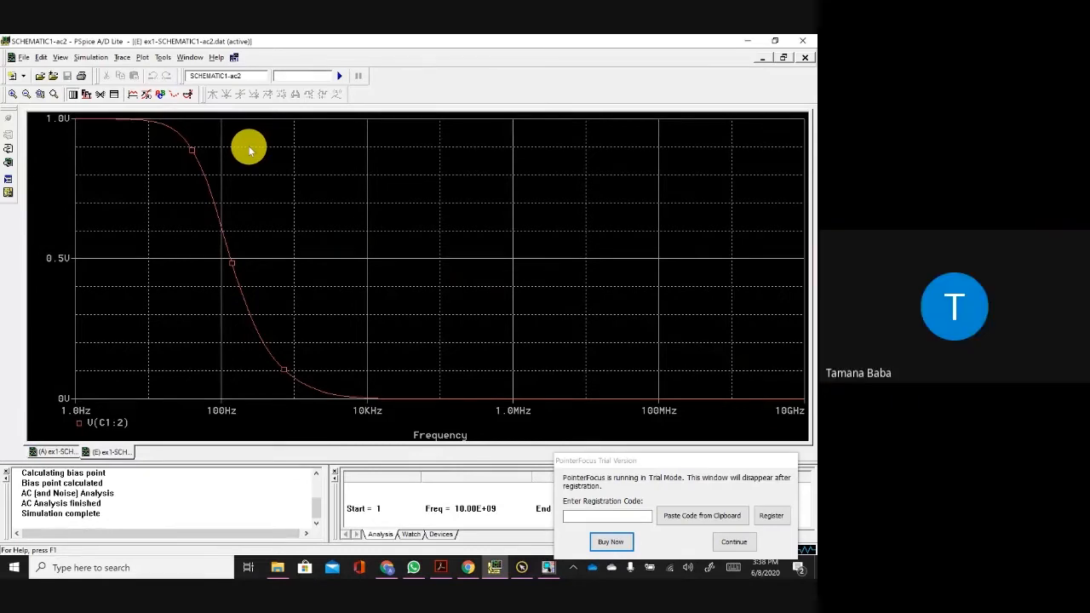
Step: Convert the new V(C1:2) trace to decibels with the expression db(V(C1:2))
left_click(109, 430)
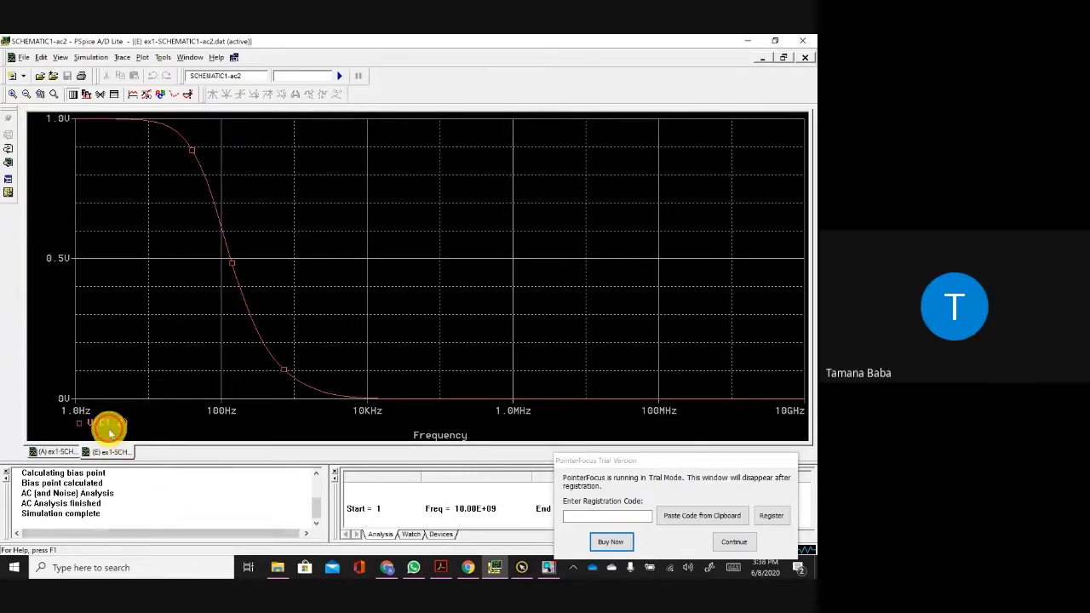
double_click(109, 430)
left_click(231, 441)
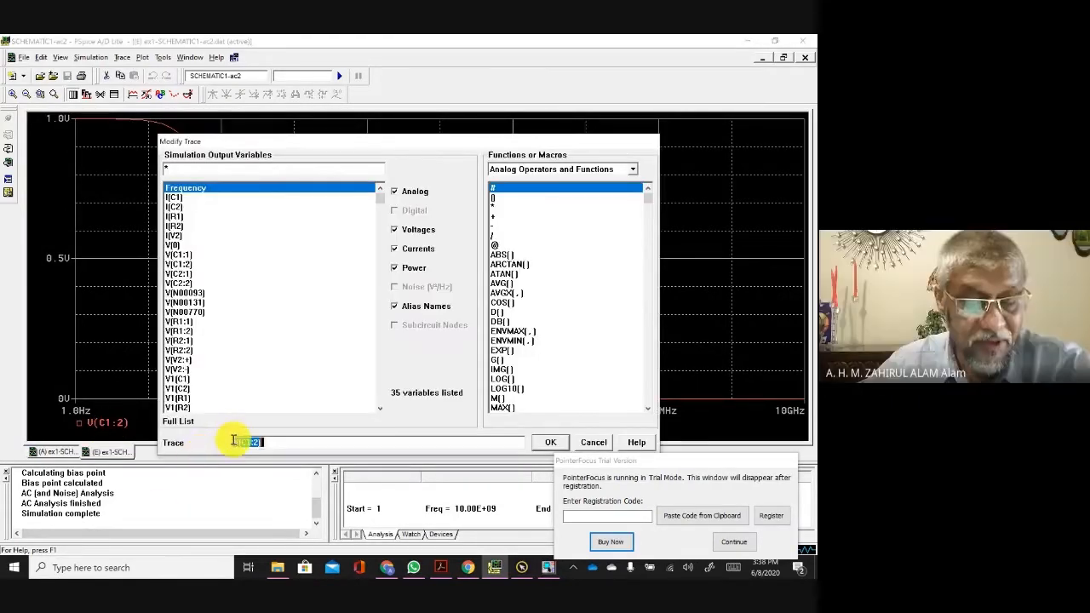
type("db")
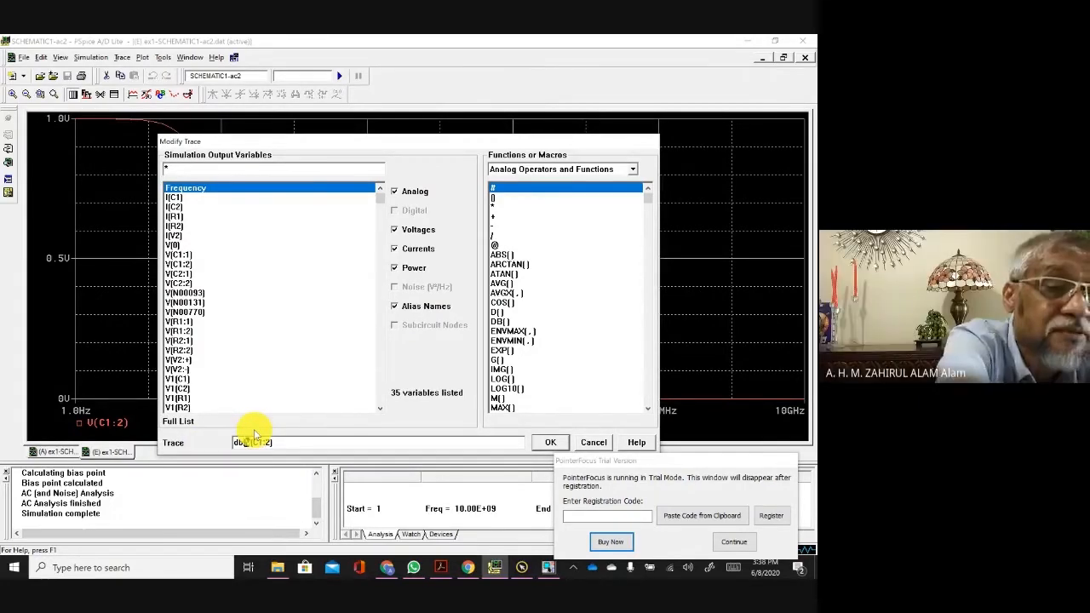
type("(")
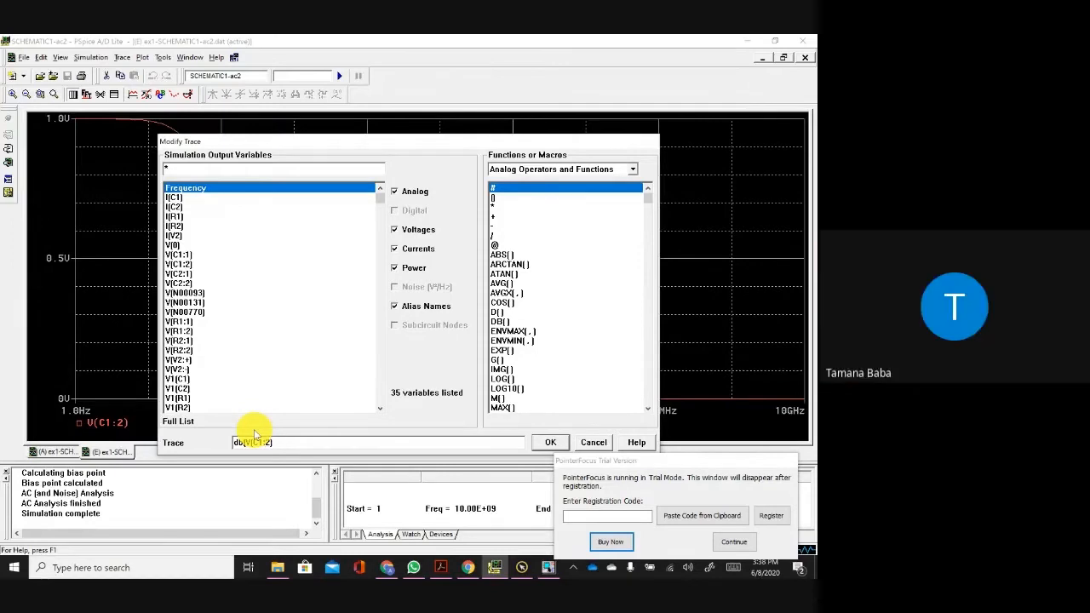
type(")")
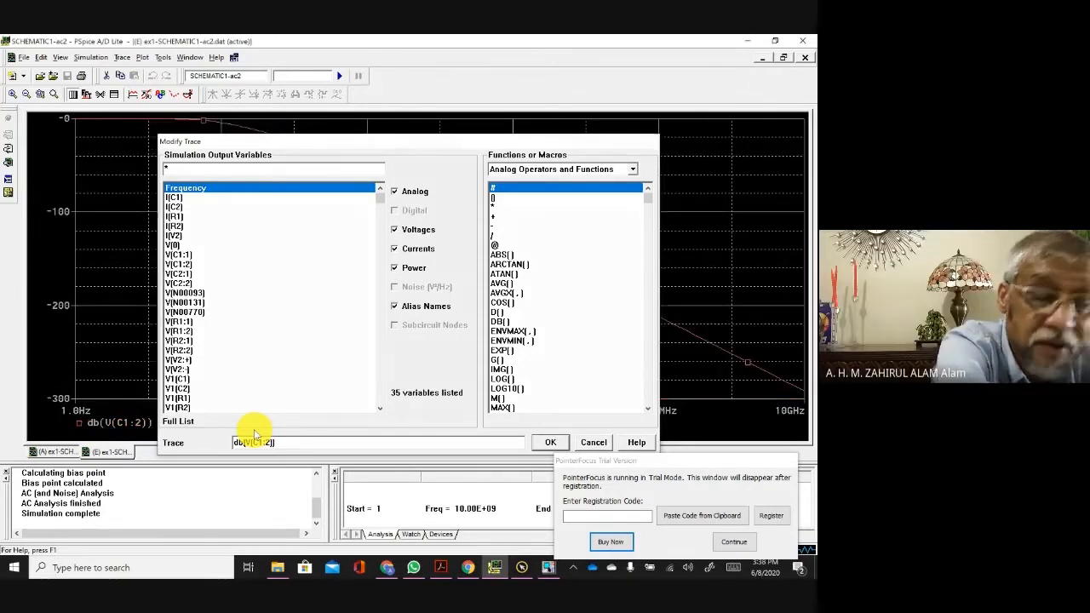
key("Return")
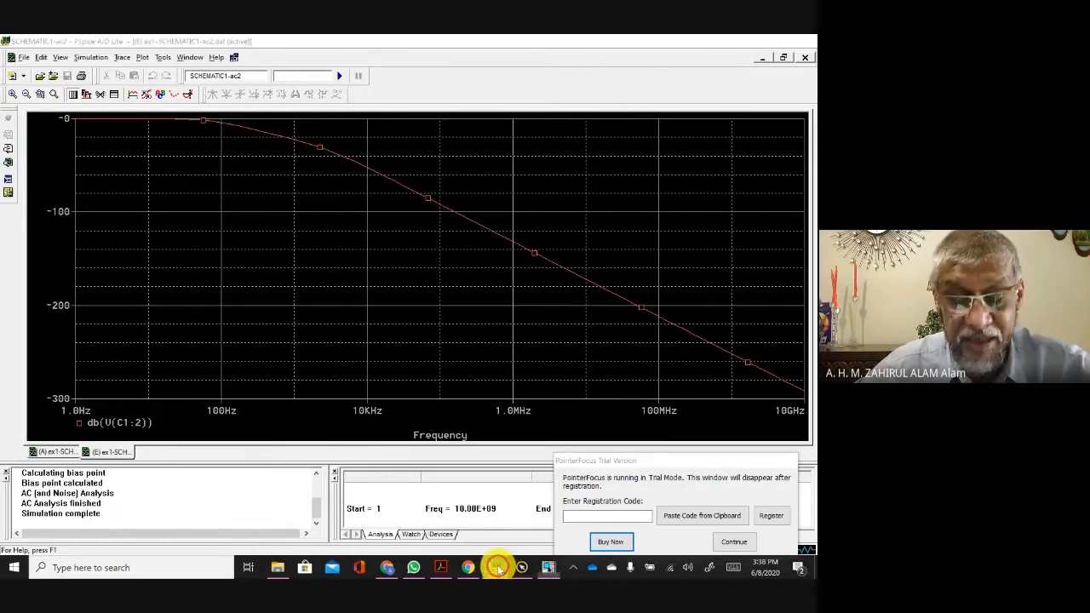
Step: Add a voltage marker at the R1–C2 node in OrCAD Capture and rerun the ac2 simulation
left_click(498, 567)
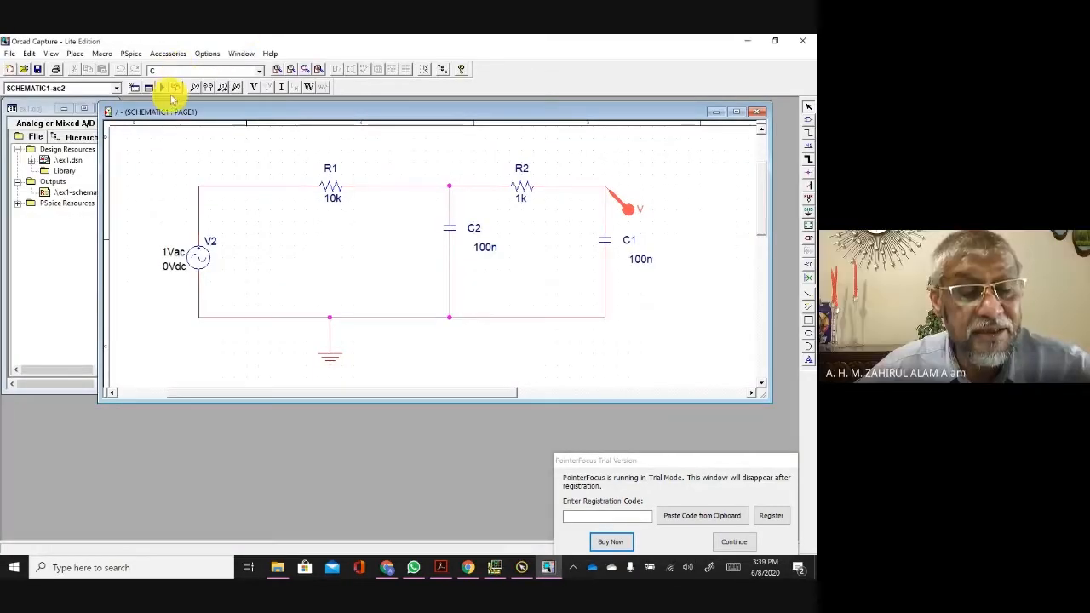
left_click(195, 88)
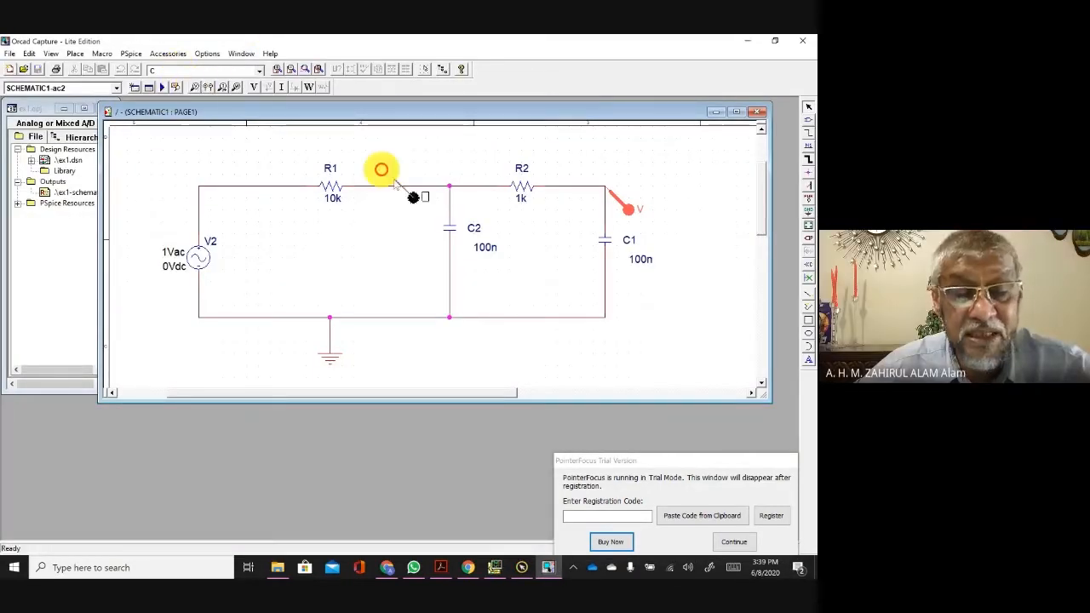
left_click(450, 193)
left_click(550, 568)
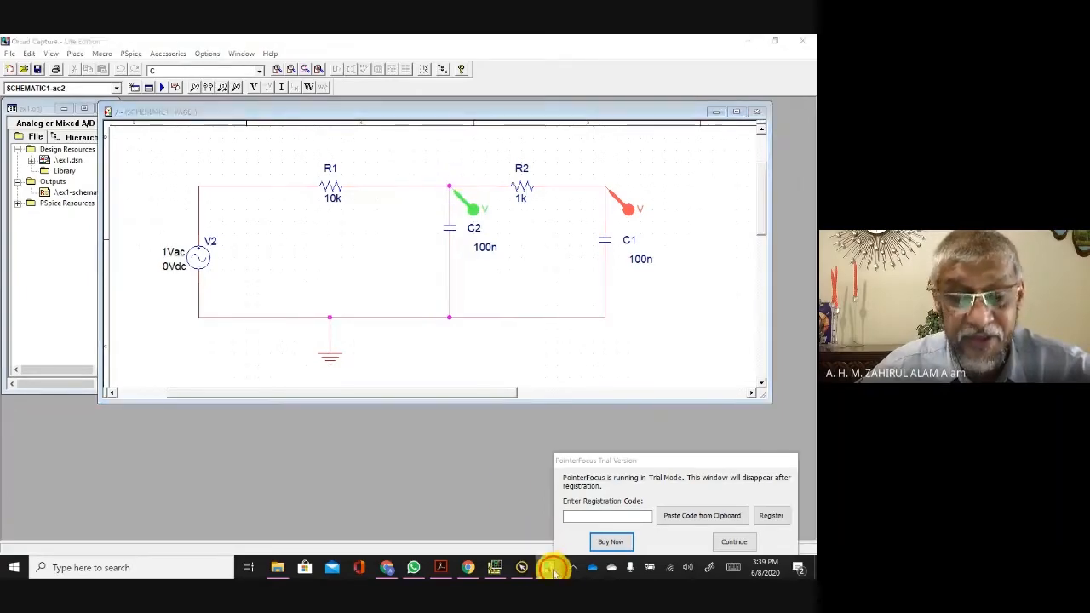
left_click(554, 567)
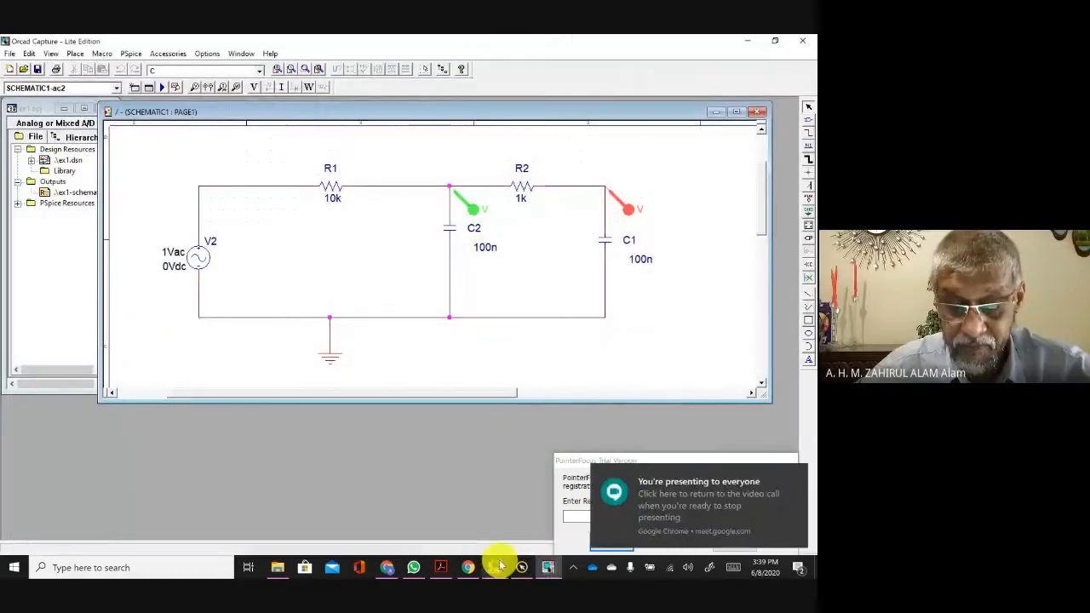
left_click(497, 567)
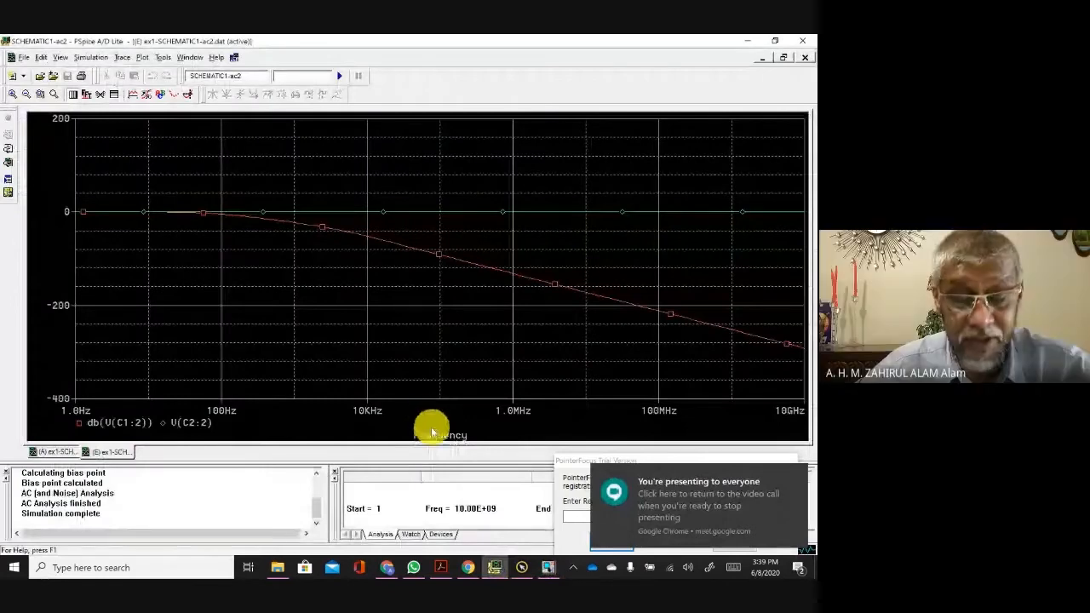
left_click(492, 569)
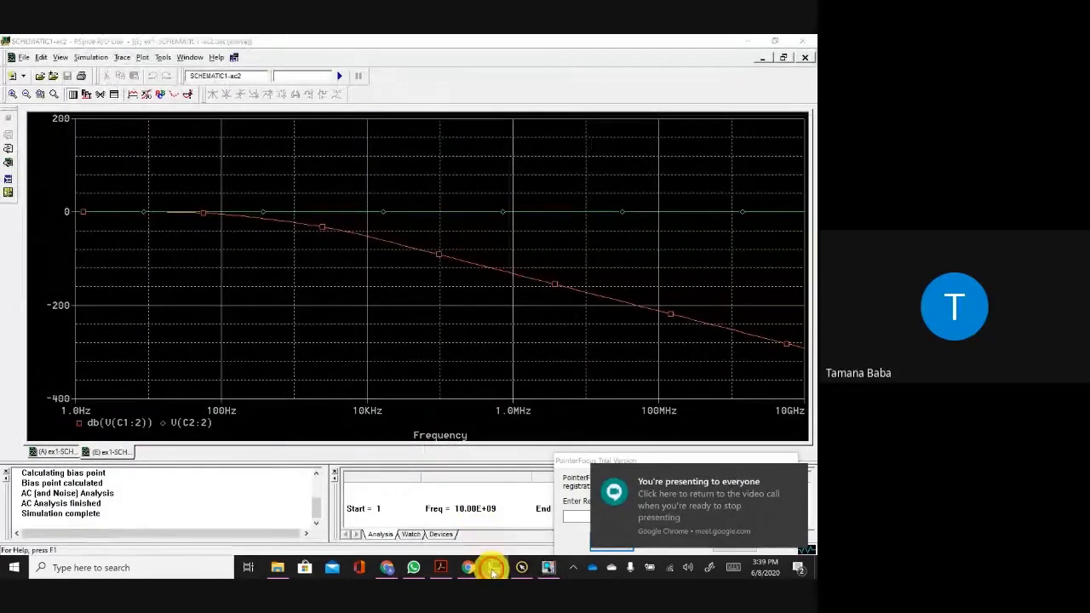
left_click(492, 569)
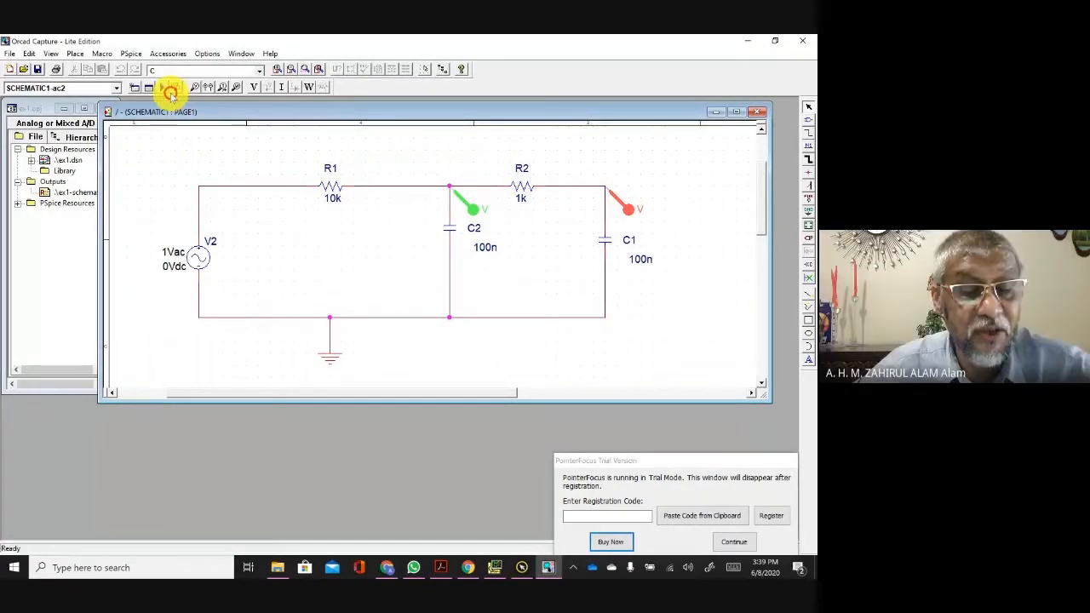
left_click(171, 89)
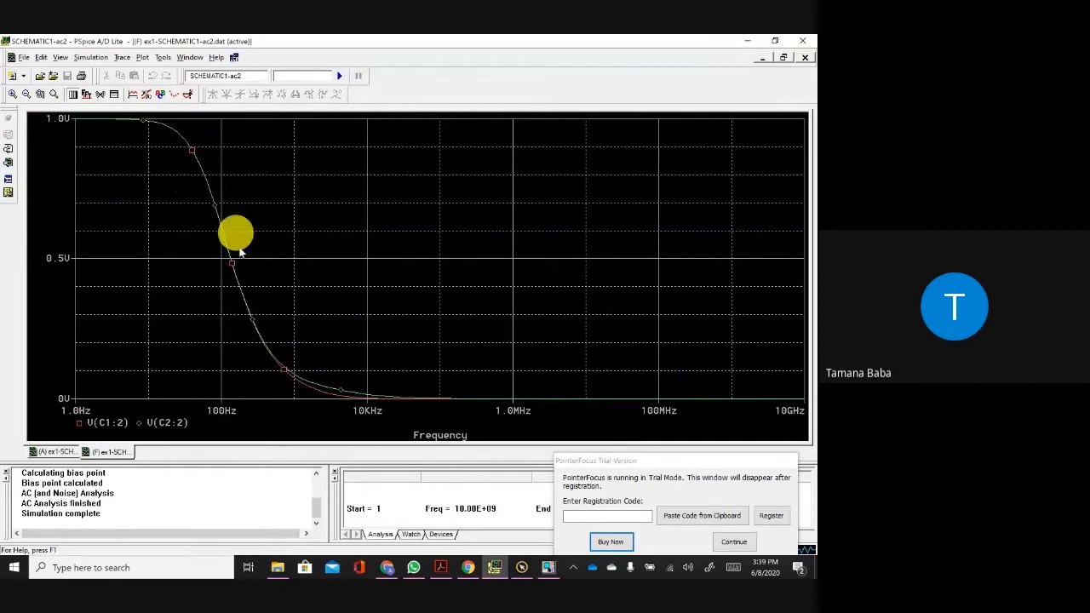
Step: Change the V(C1:2) trace expression to db(V(C1:2)) in the rerun plot
double_click(108, 423)
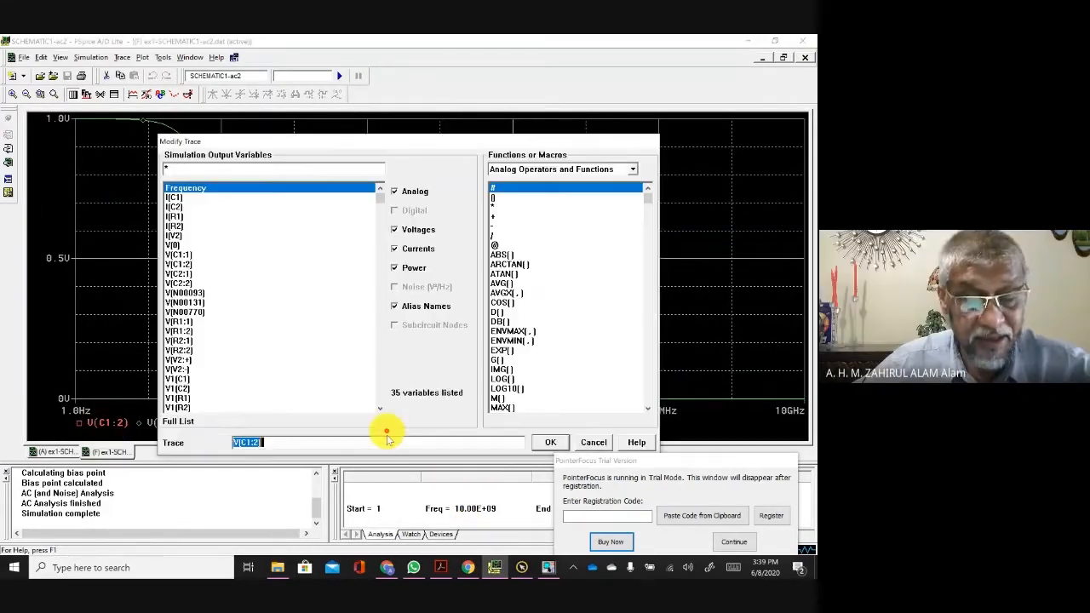
left_click(251, 436)
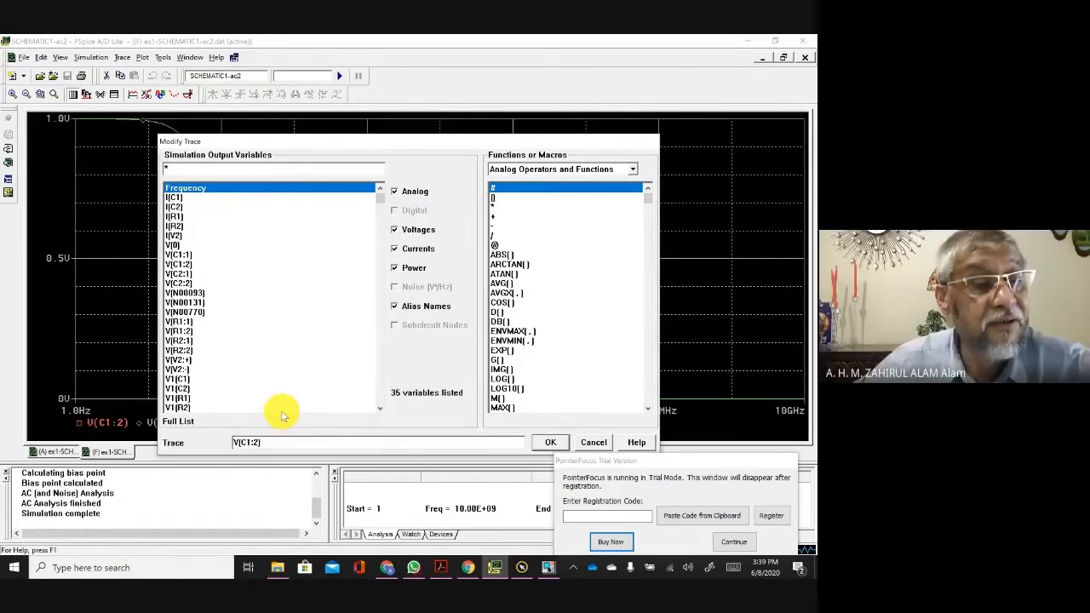
type("db")
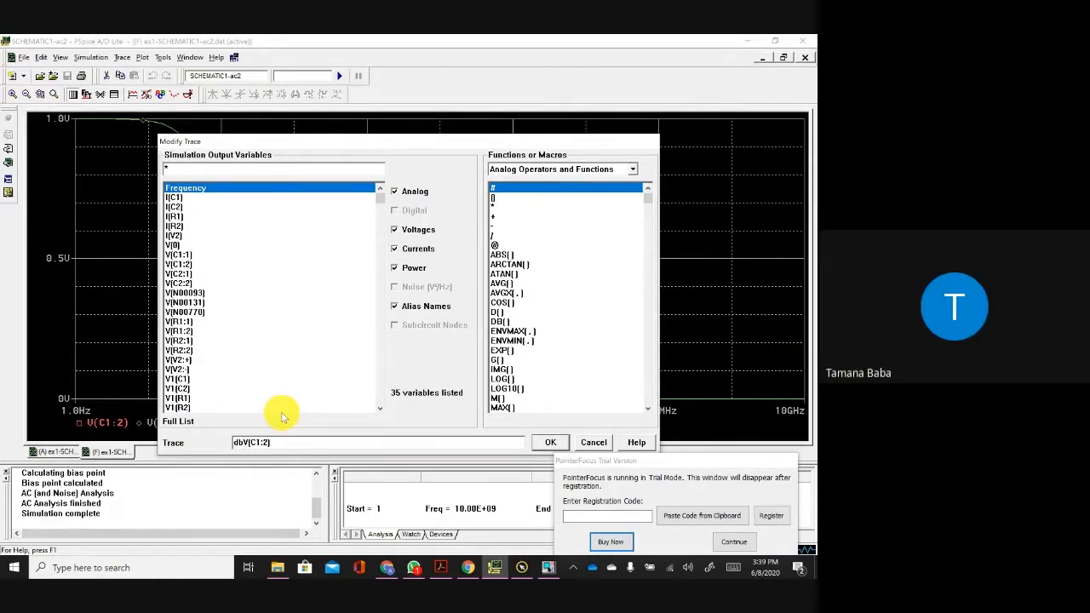
type("(")
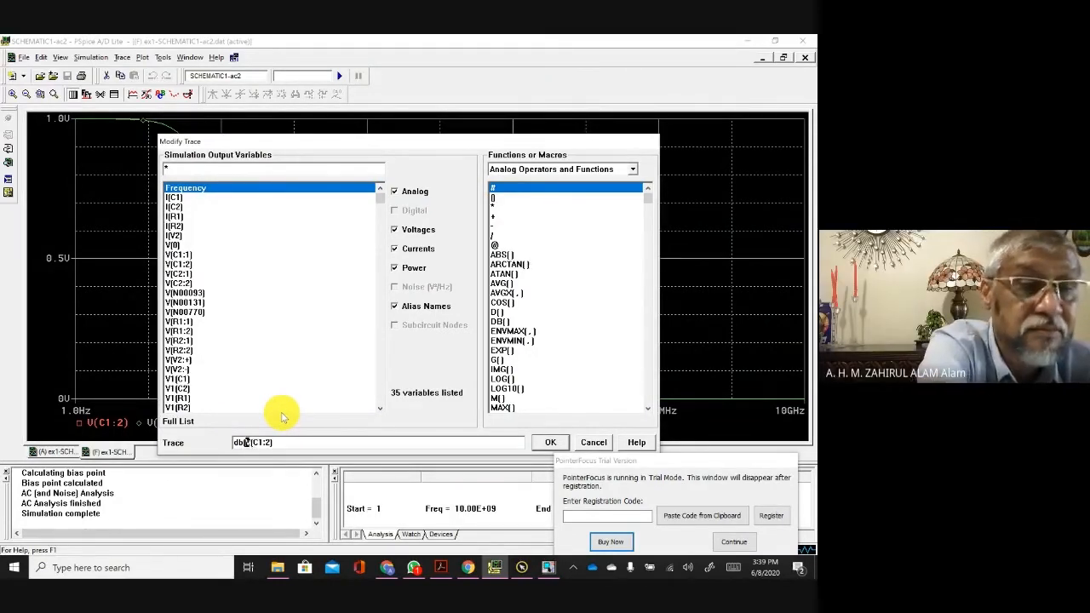
key("Right")
key("Right")
type(")")
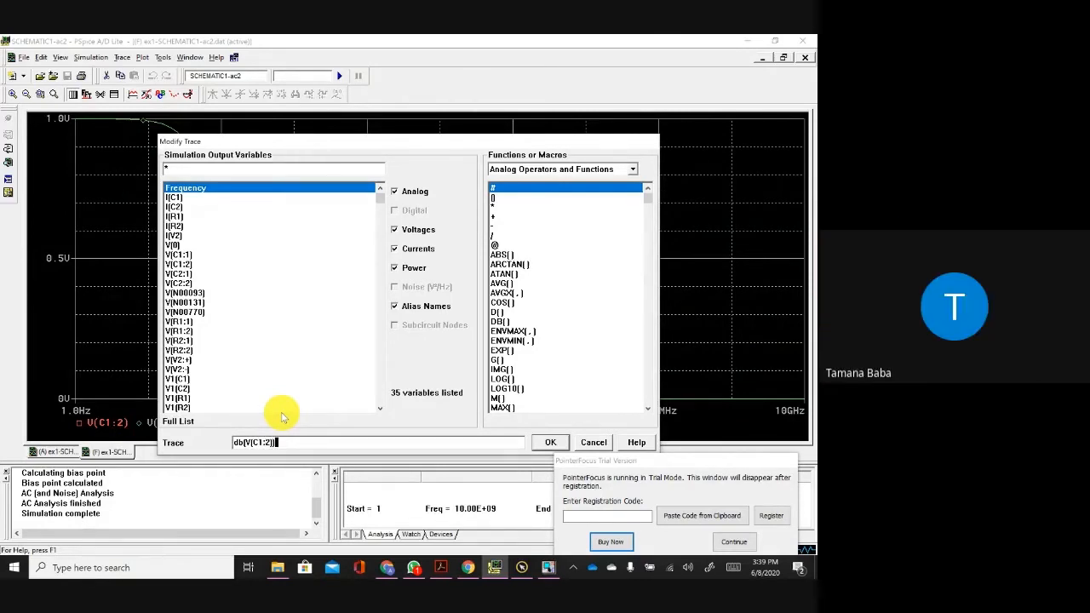
left_click(552, 442)
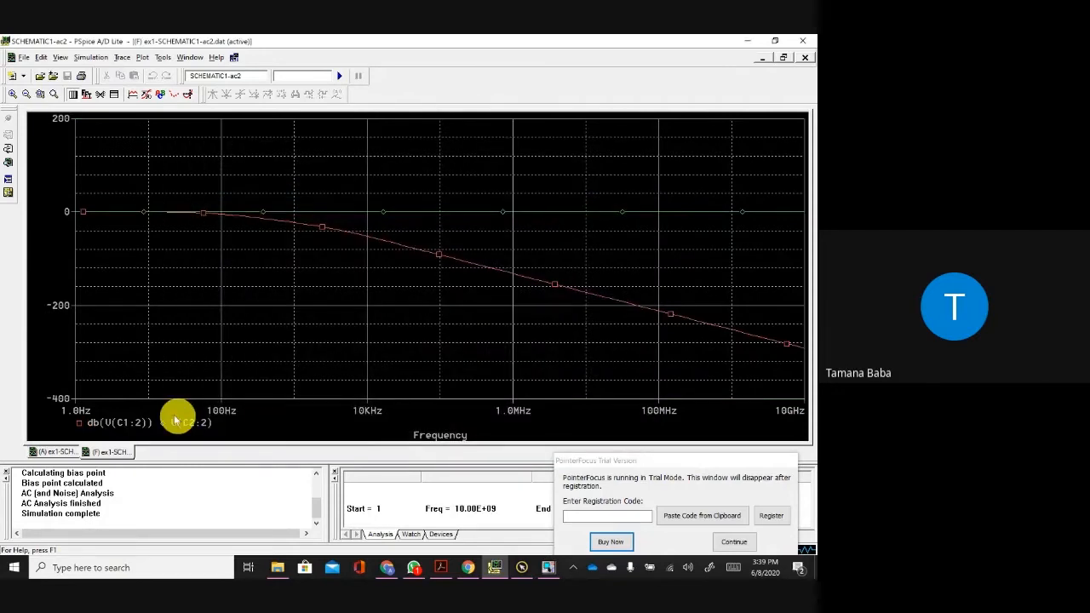
Step: Change the V(C2:2) trace expression to db(V(C2:2)) and switch back to OrCAD Capture
double_click(180, 417)
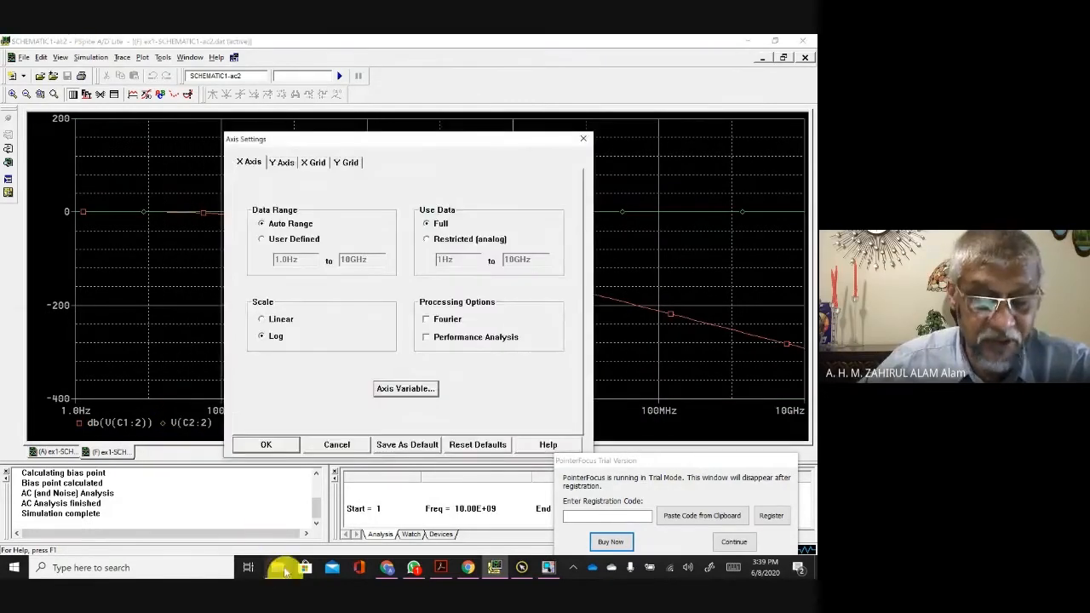
left_click(343, 444)
double_click(192, 425)
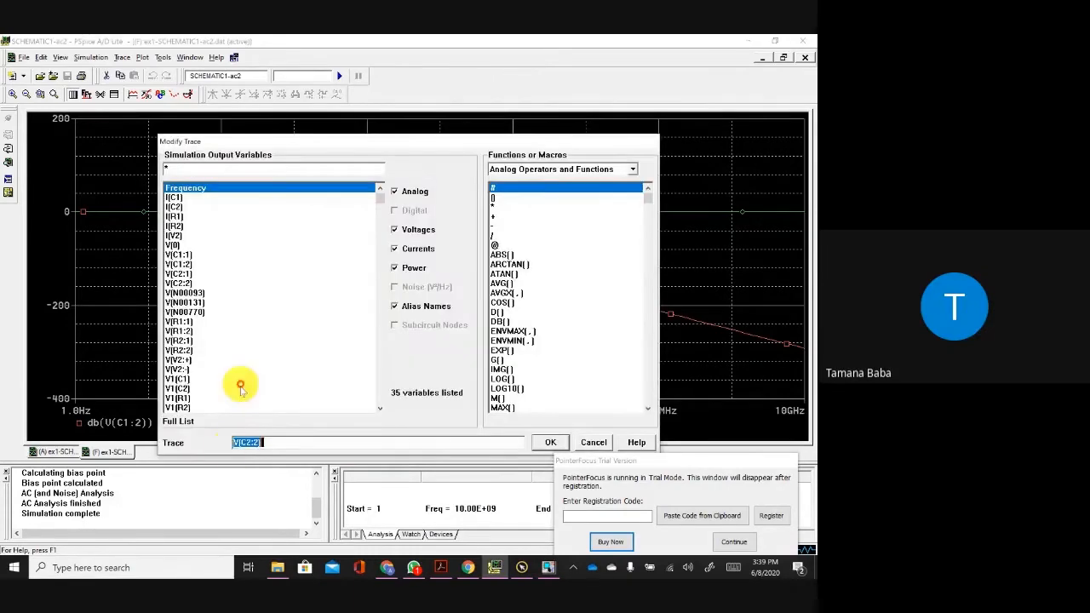
left_click(235, 442)
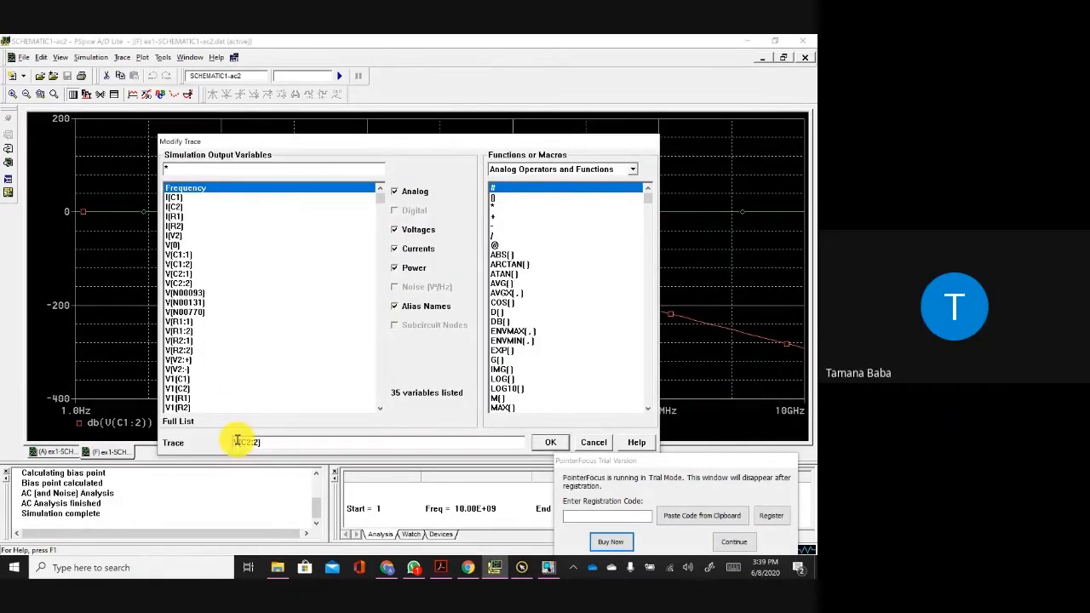
type("db(")
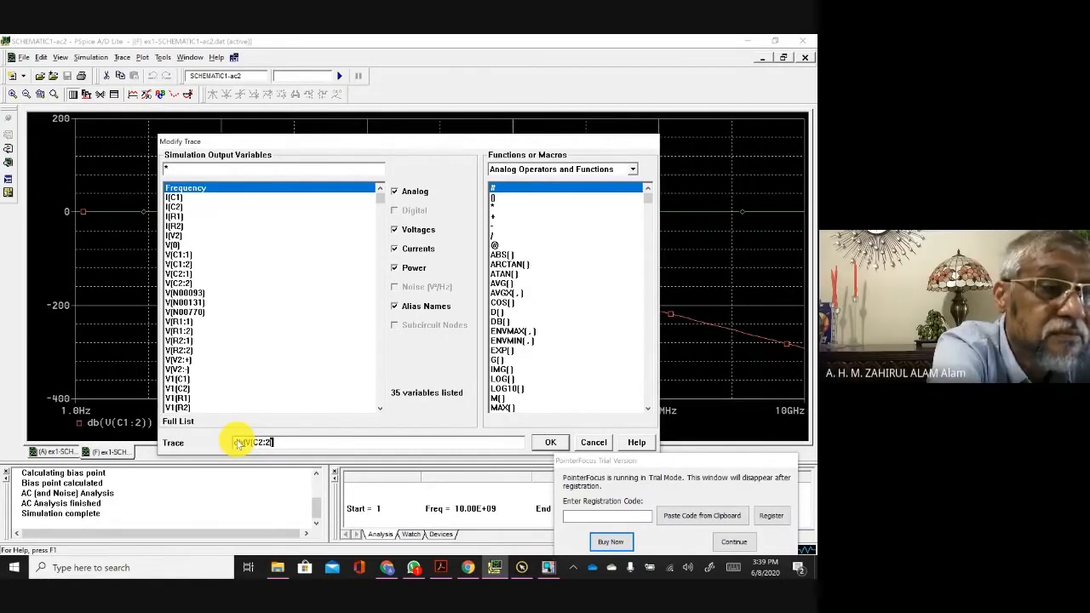
key("Return")
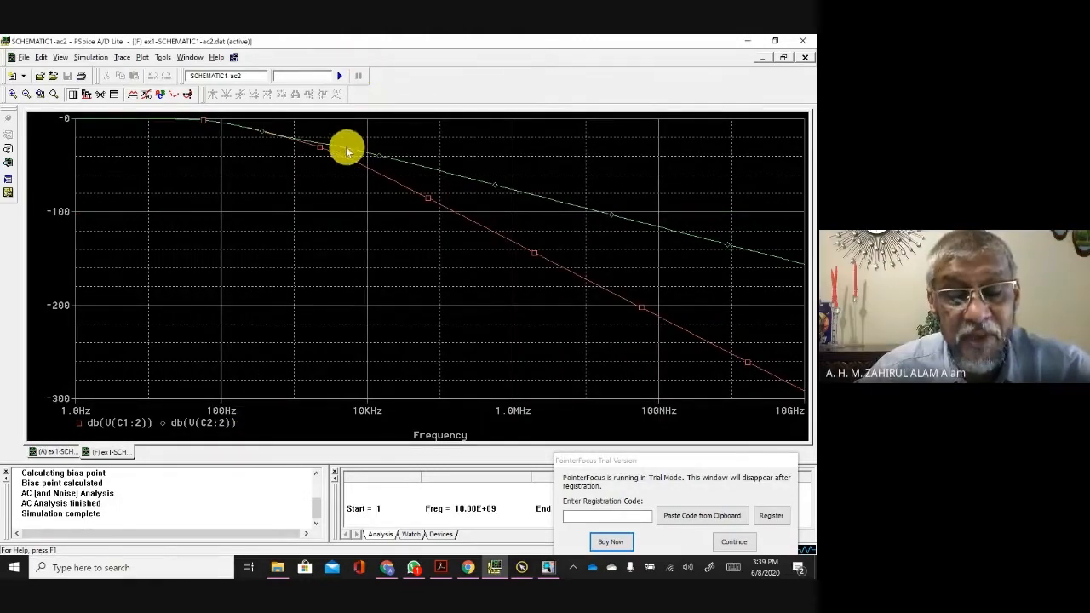
left_click(549, 565)
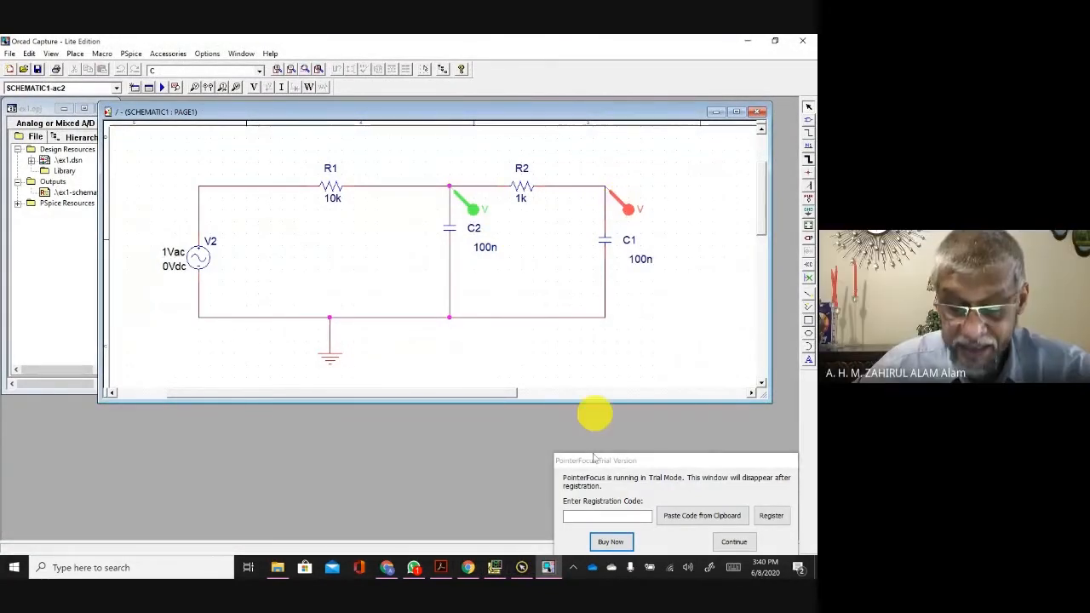
Step: Switch to the PSpice A/D plot, turn on the probe cursor and label the db(V(C1:2)) trace at 1 Hz
left_click(551, 569)
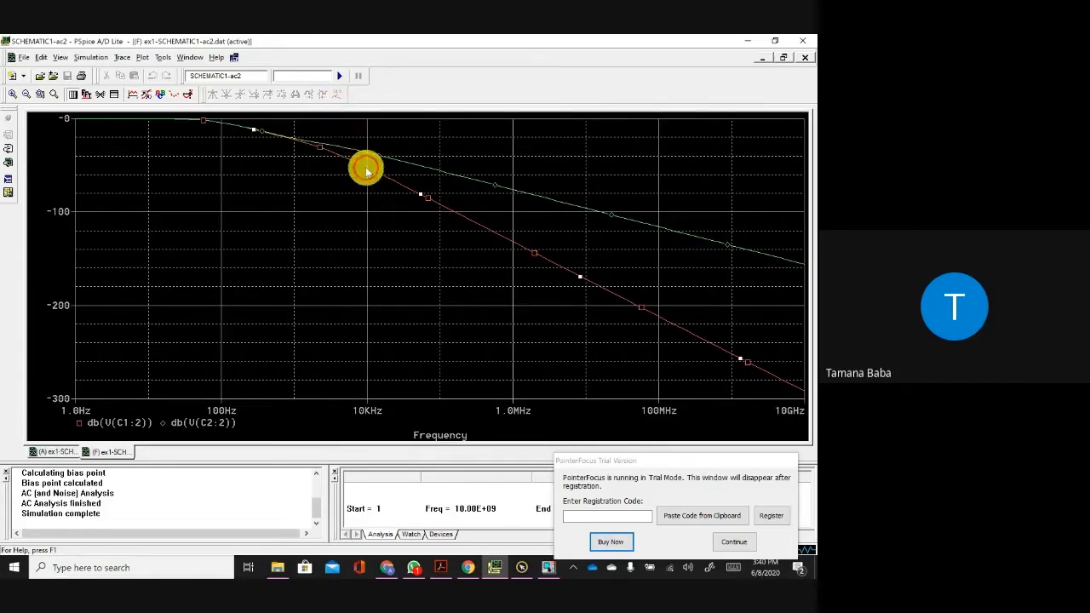
left_click(187, 95)
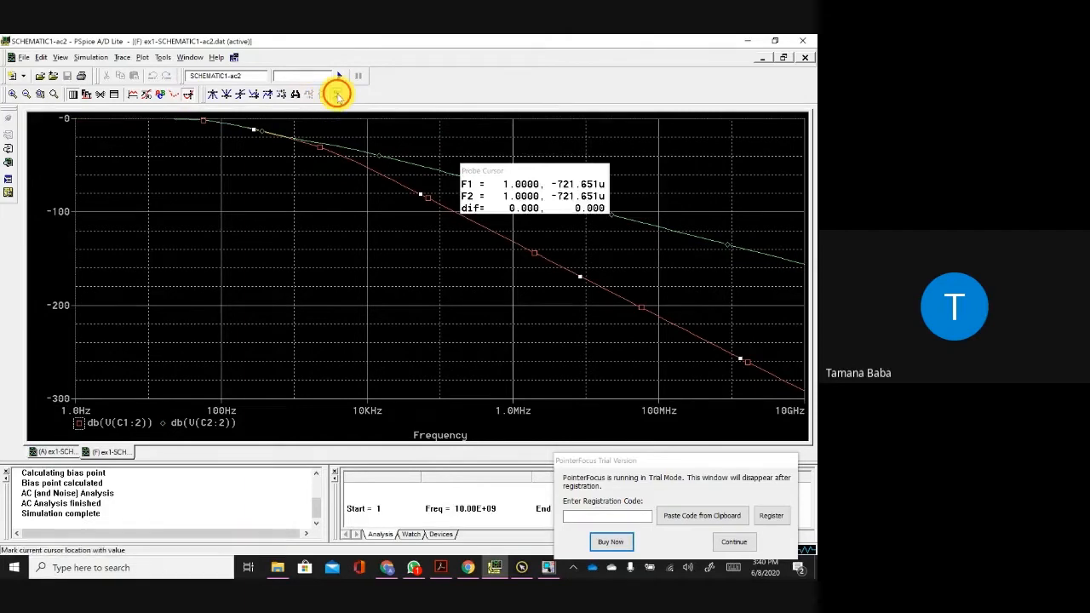
left_click(337, 94)
Step: Label the db(V(C1:2)) trace at 10 kHz and 1 MHz, and move the Probe Cursor box clear of the curves
left_click(367, 153)
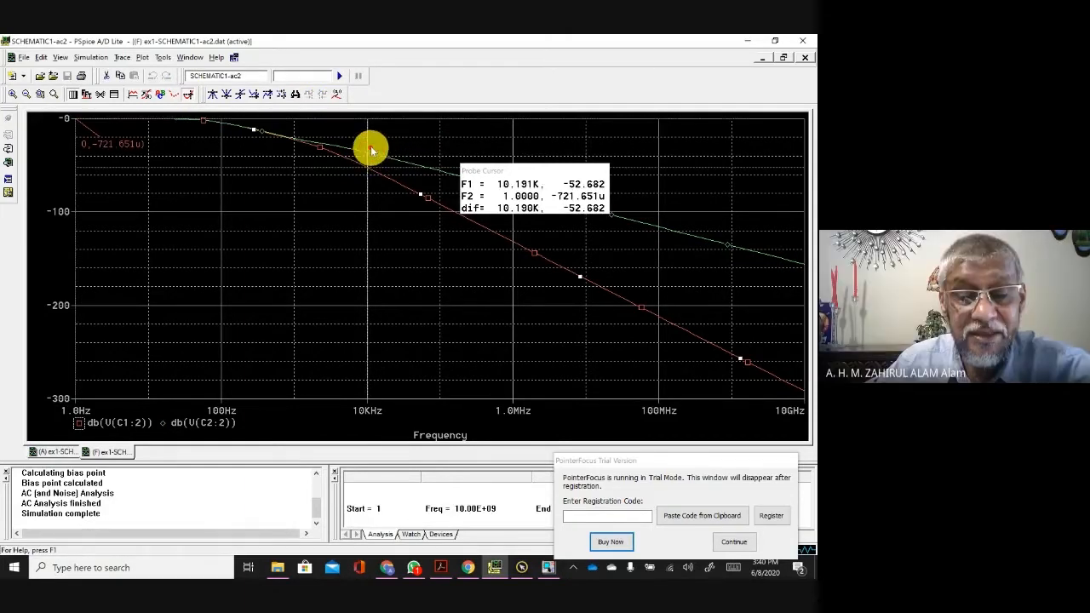
left_click(363, 141)
left_click_drag(364, 140, 365, 163)
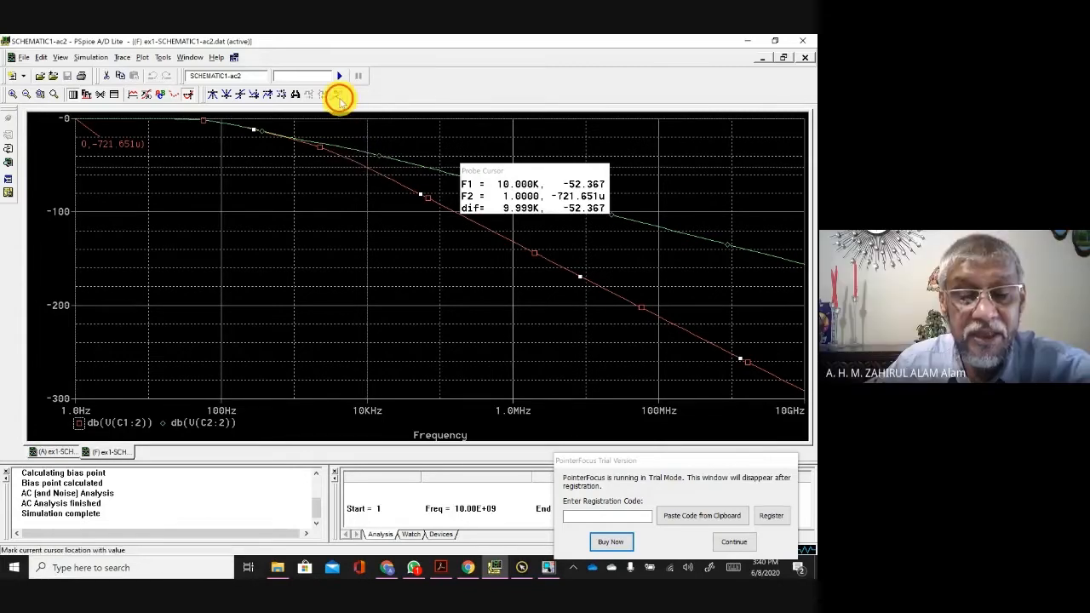
left_click(337, 94)
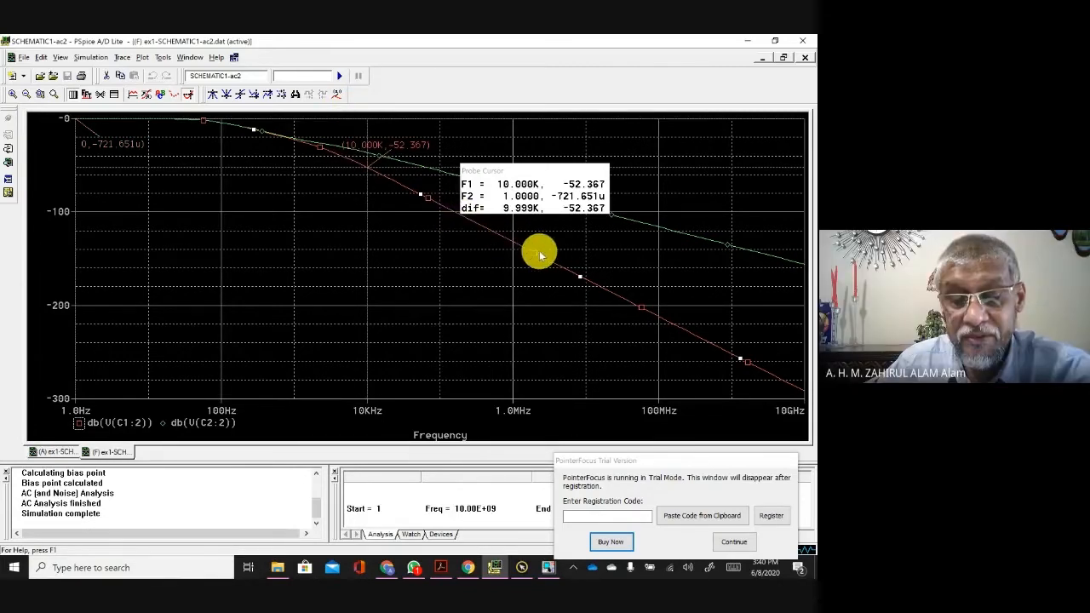
left_click(512, 245)
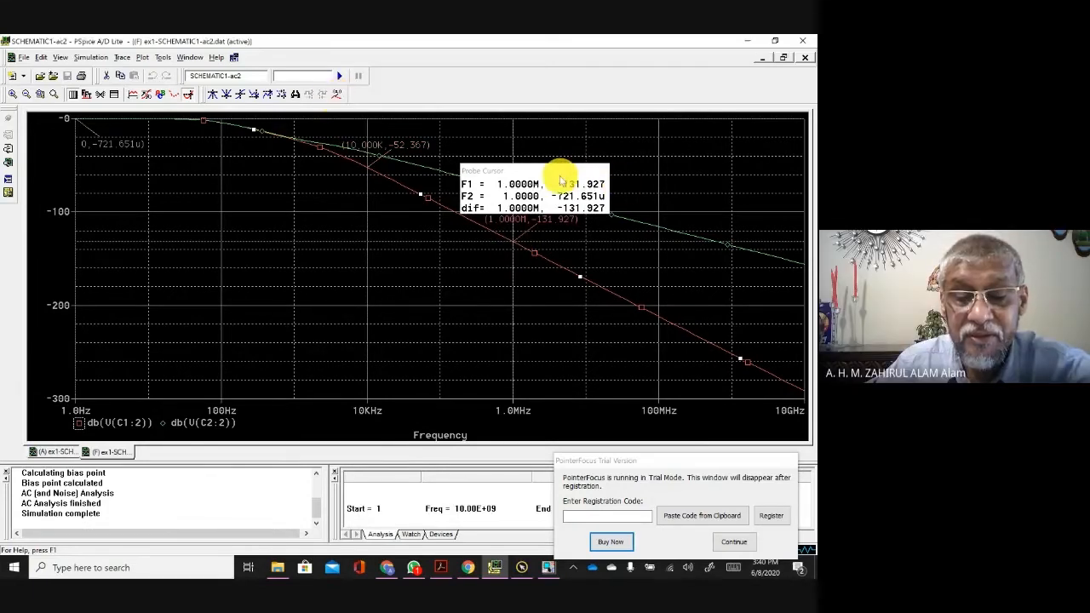
left_click_drag(559, 179, 332, 312)
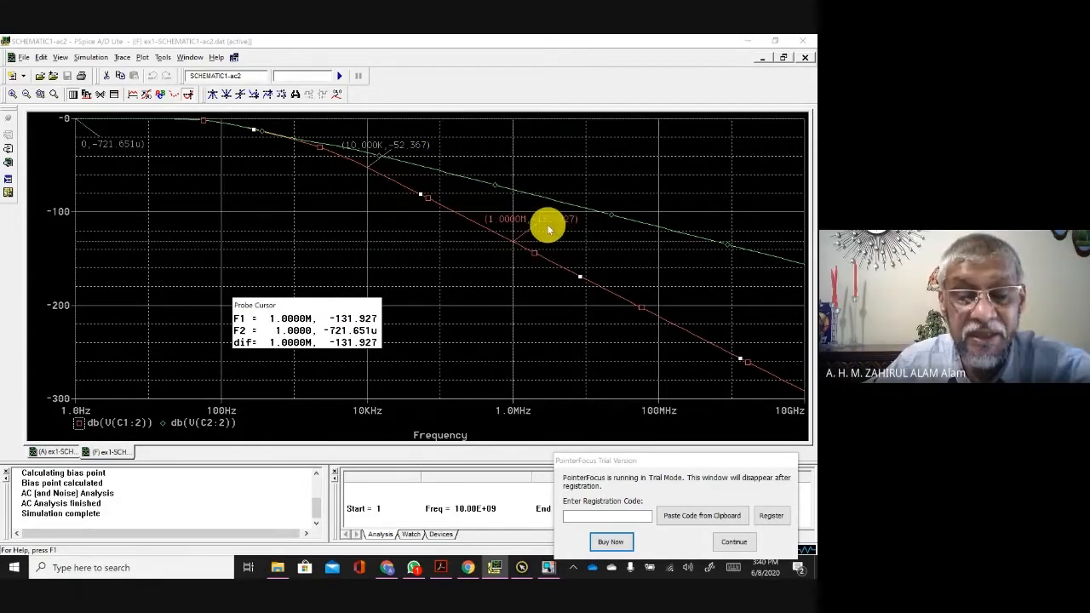
Step: Assign the cursor to the db(V(C2:2)) trace and label that trace at 10 kHz
left_click(176, 423)
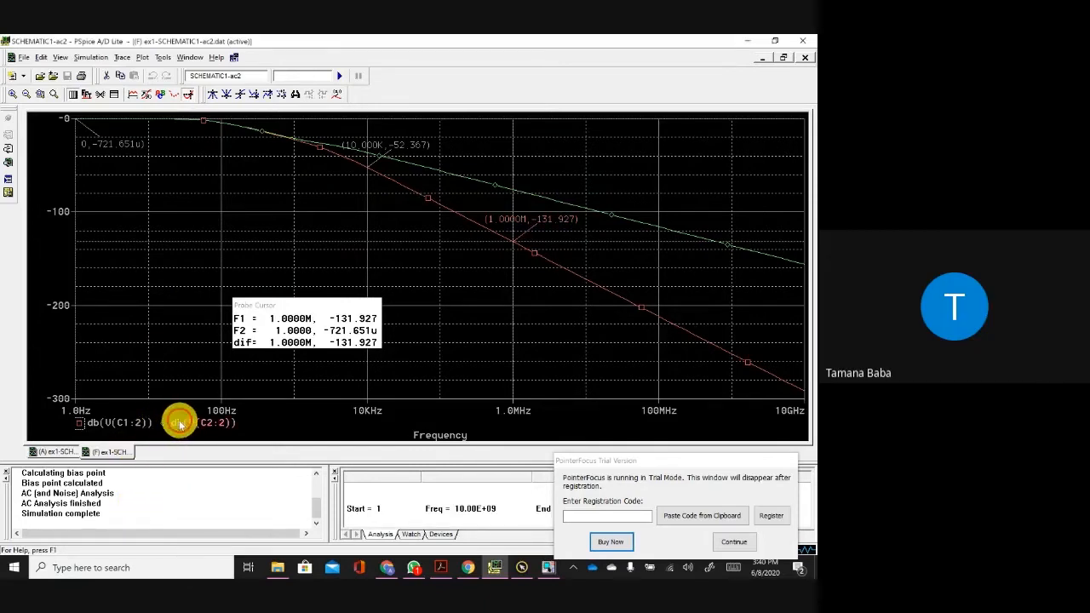
left_click(364, 155)
left_click_drag(372, 156, 343, 145)
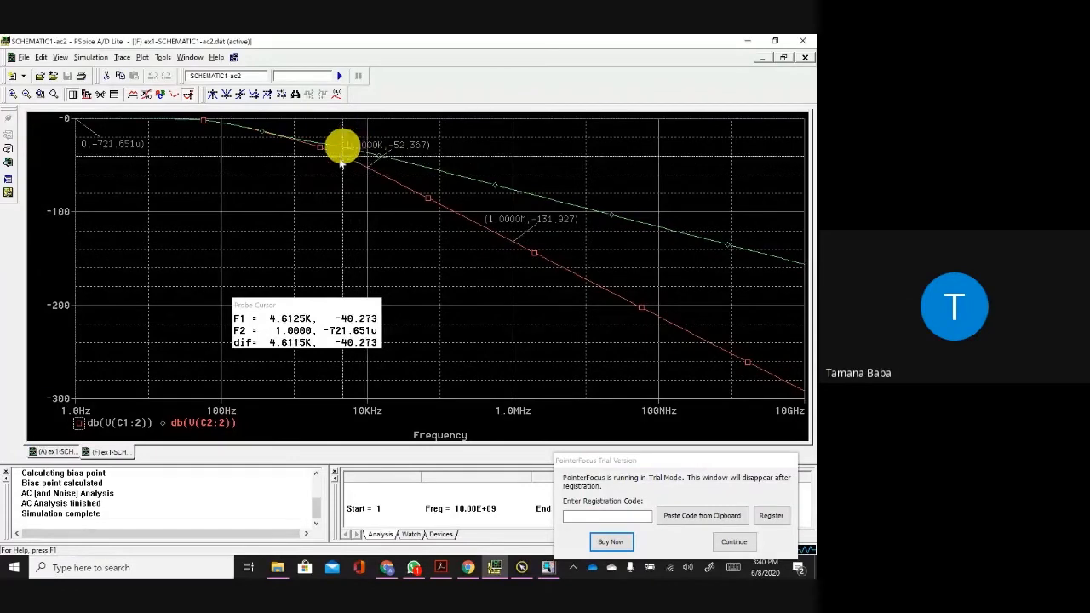
left_click(163, 423)
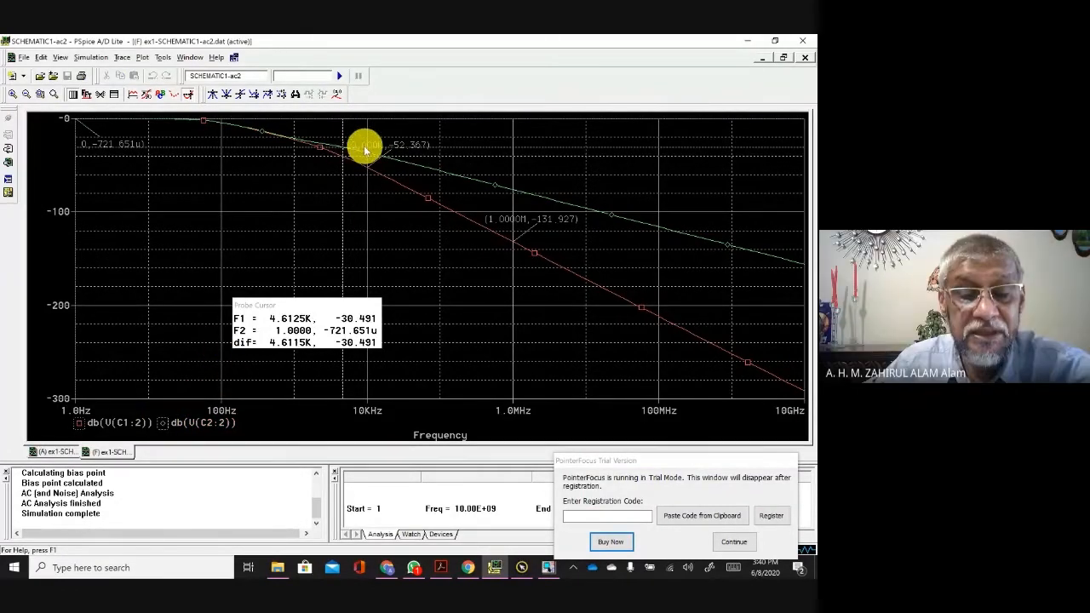
left_click_drag(361, 150, 364, 151)
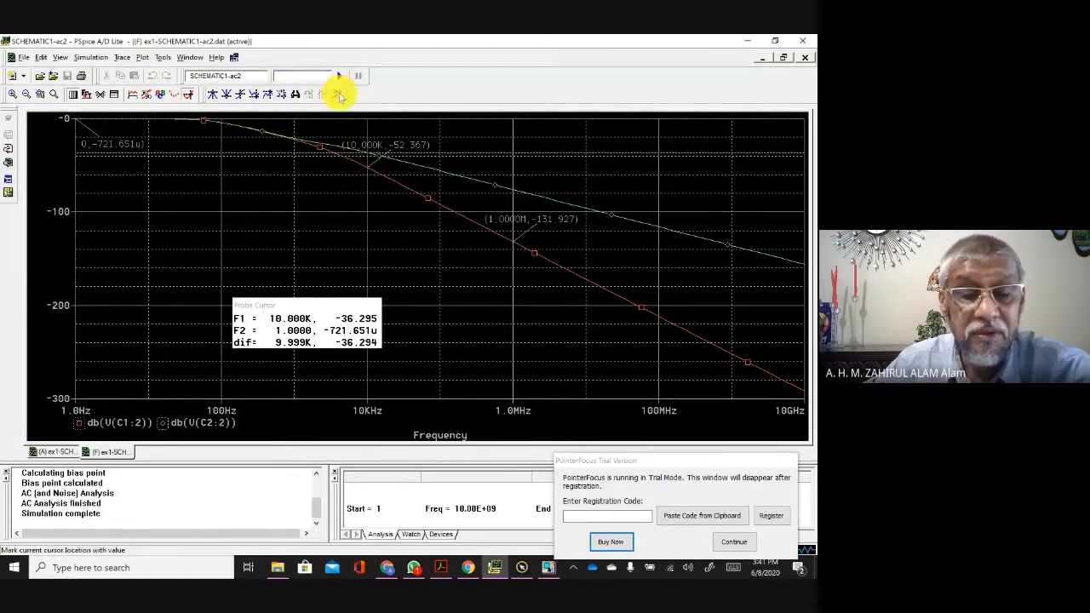
left_click(339, 96)
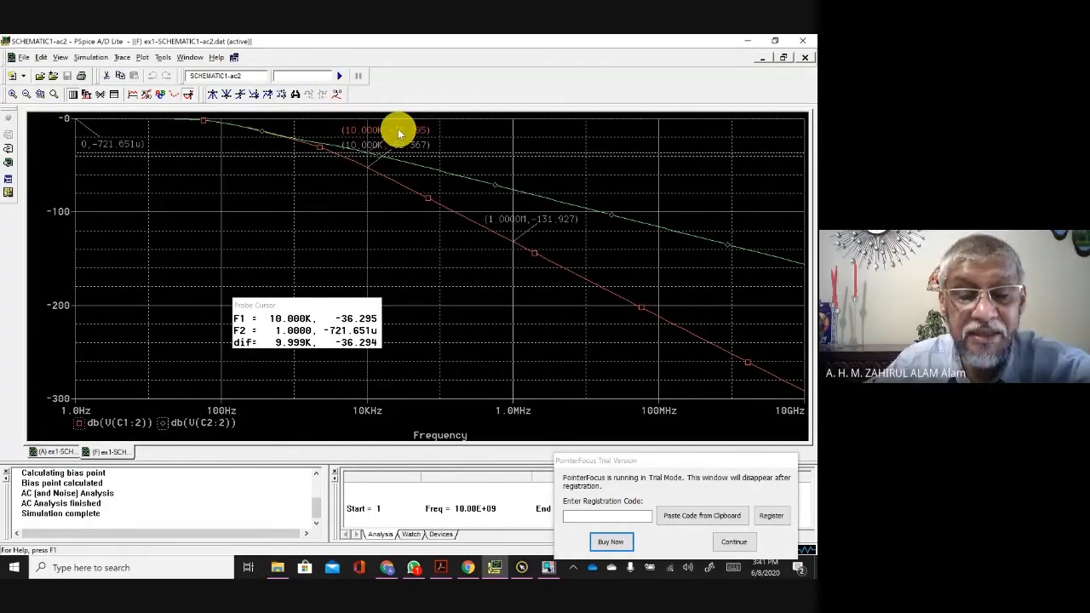
Step: Place the cursor at 1 MHz on the db(V(C2:2)) trace and label that point
left_click(514, 194)
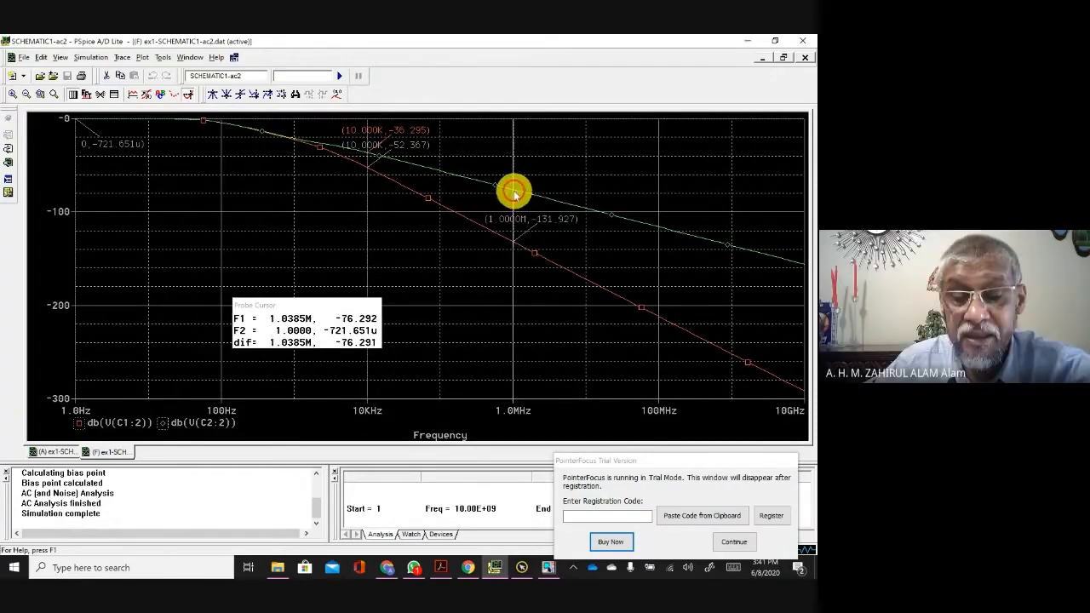
left_click_drag(515, 194, 513, 195)
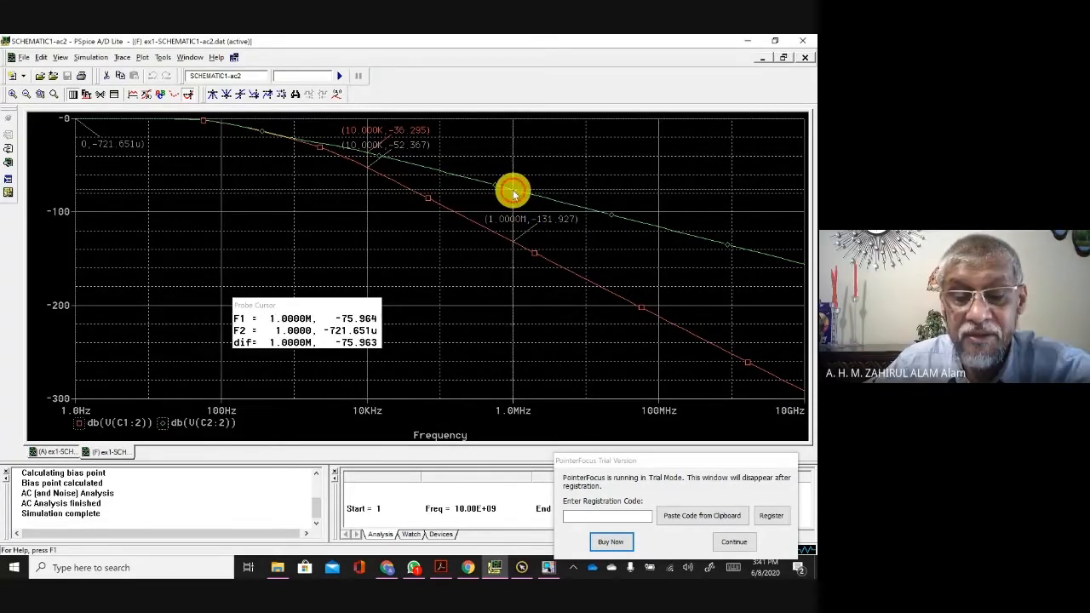
left_click(337, 97)
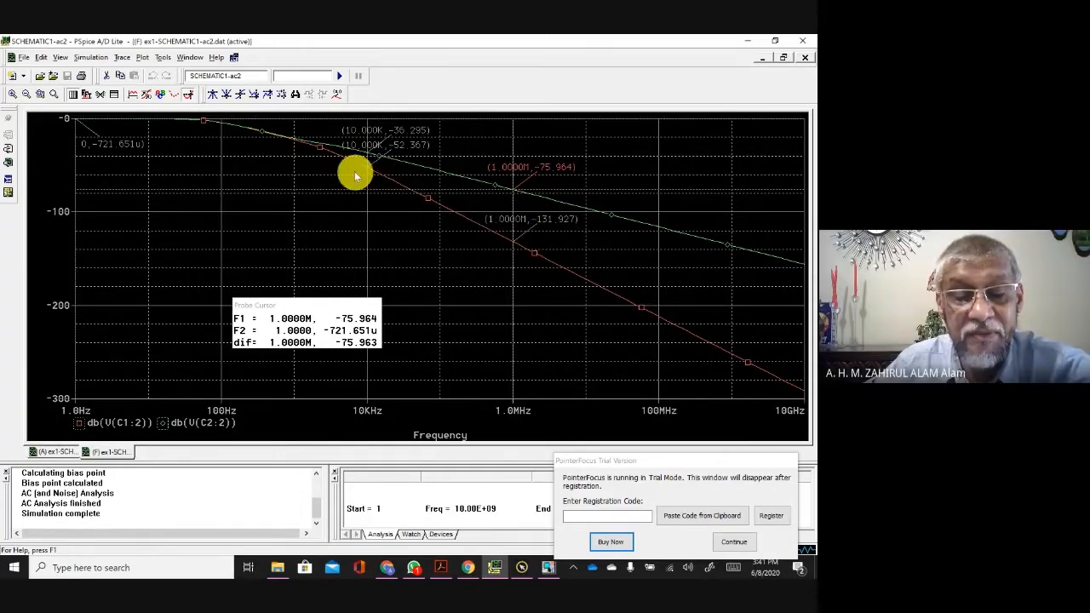
left_click(515, 245)
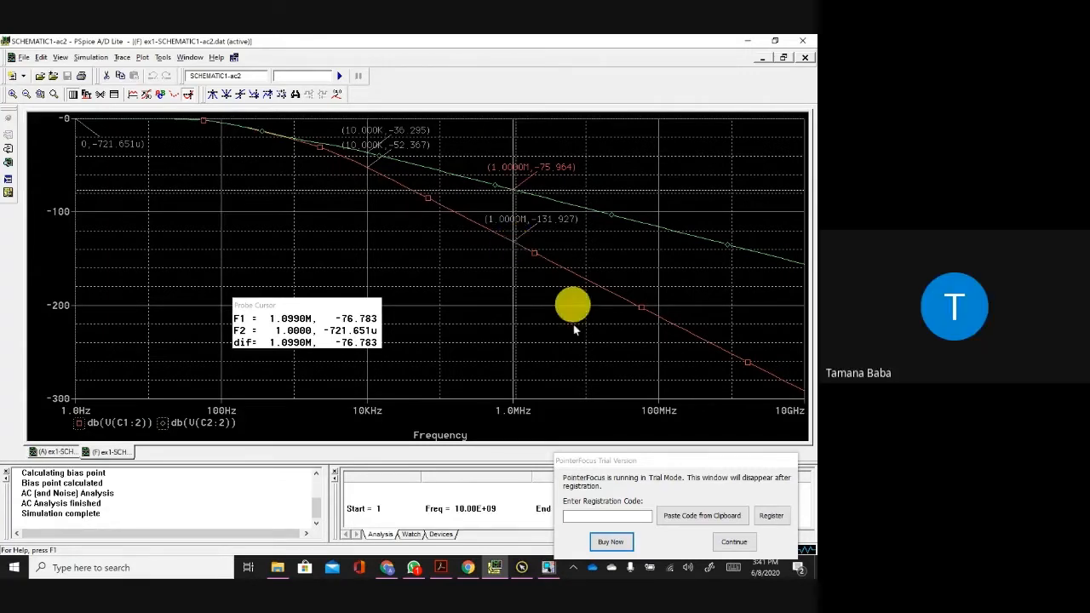
Step: Switch to OrCAD Capture, save the schematic, and close both its page and the ex1 project
left_click(549, 568)
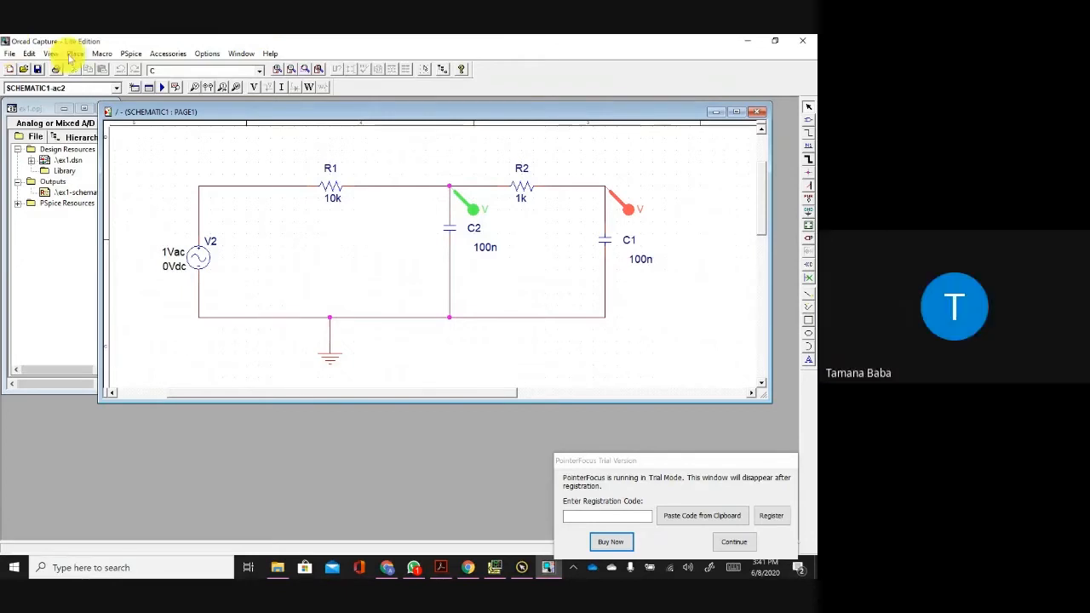
left_click(38, 70)
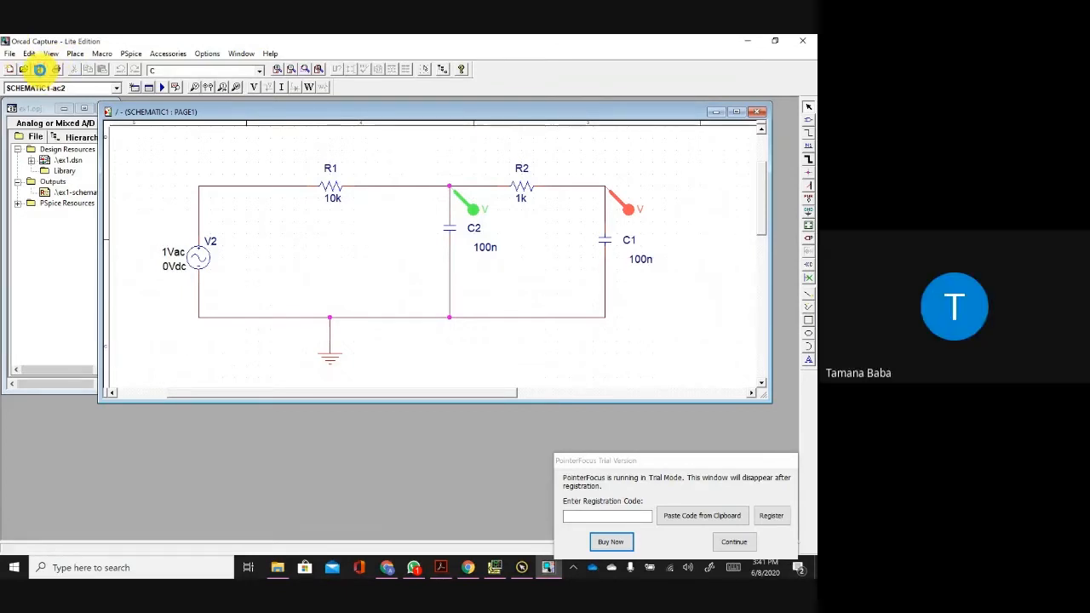
left_click(15, 54)
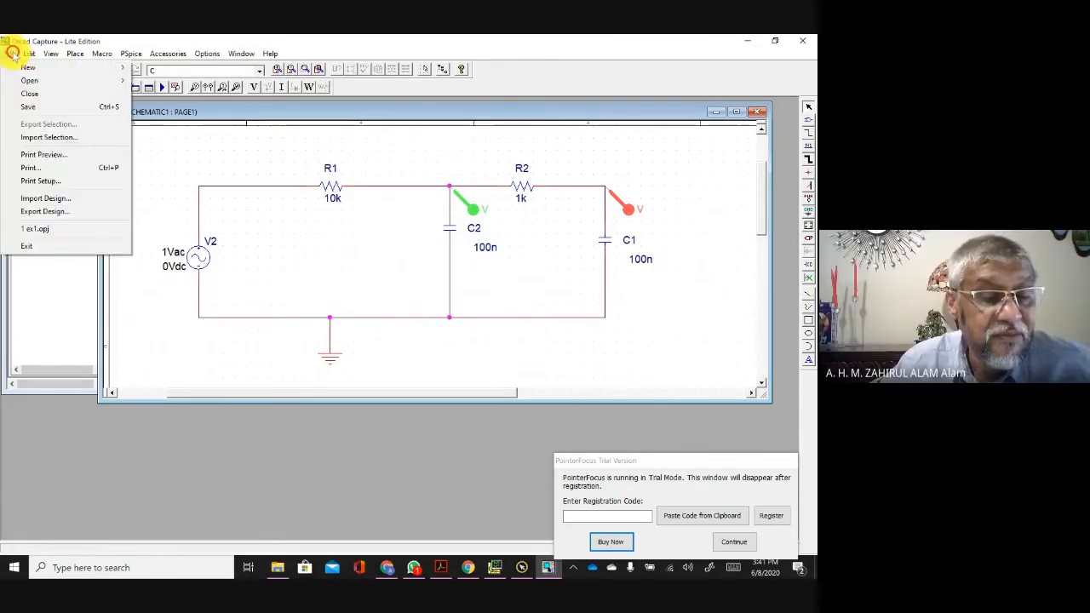
left_click(48, 94)
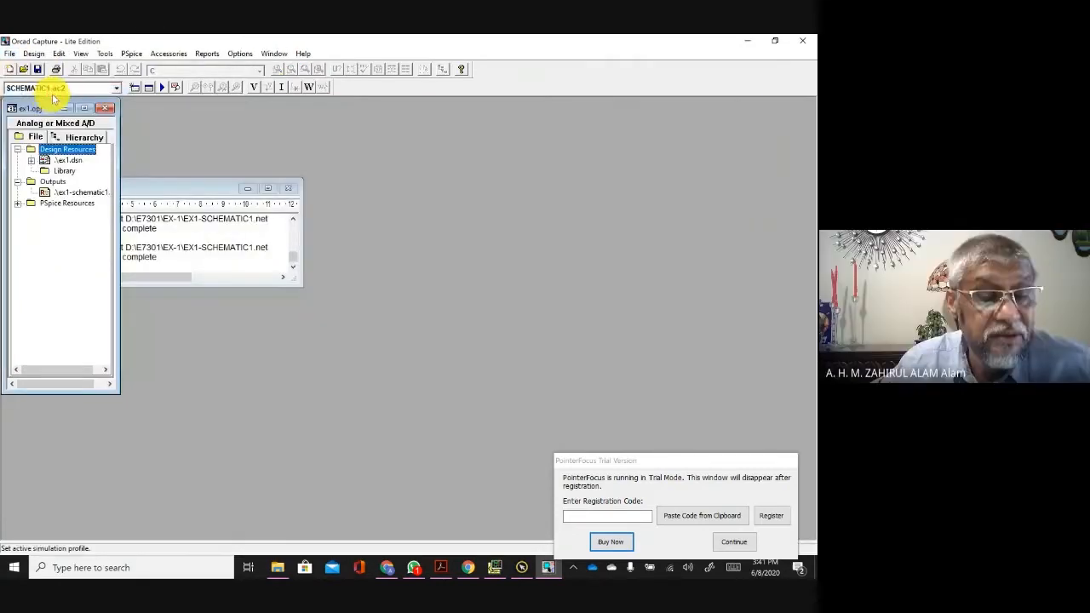
left_click(105, 107)
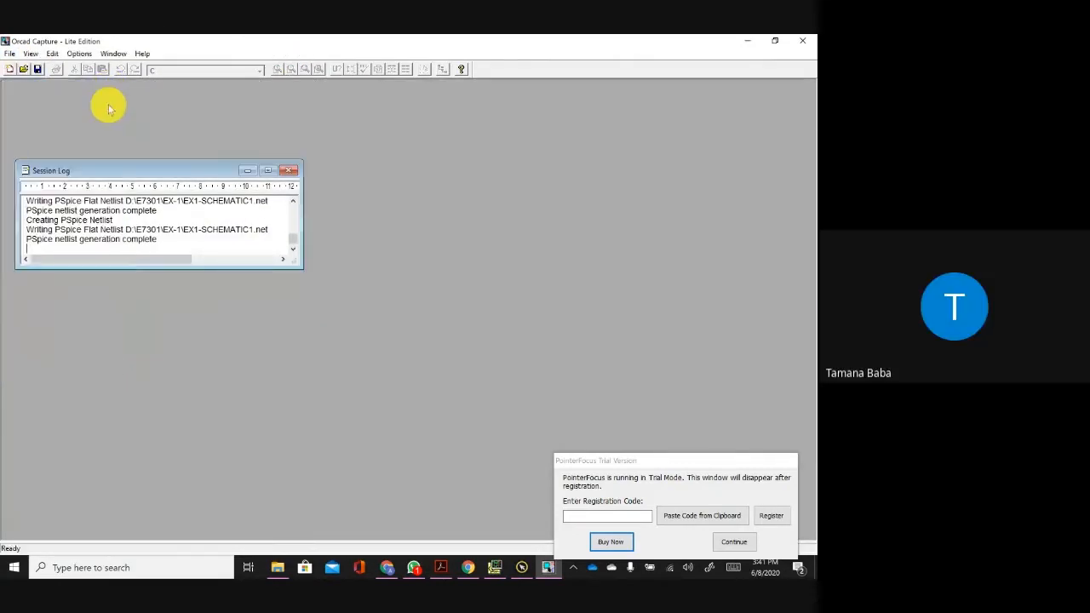
Step: Bring up the commands for opening or creating a project
left_click(10, 53)
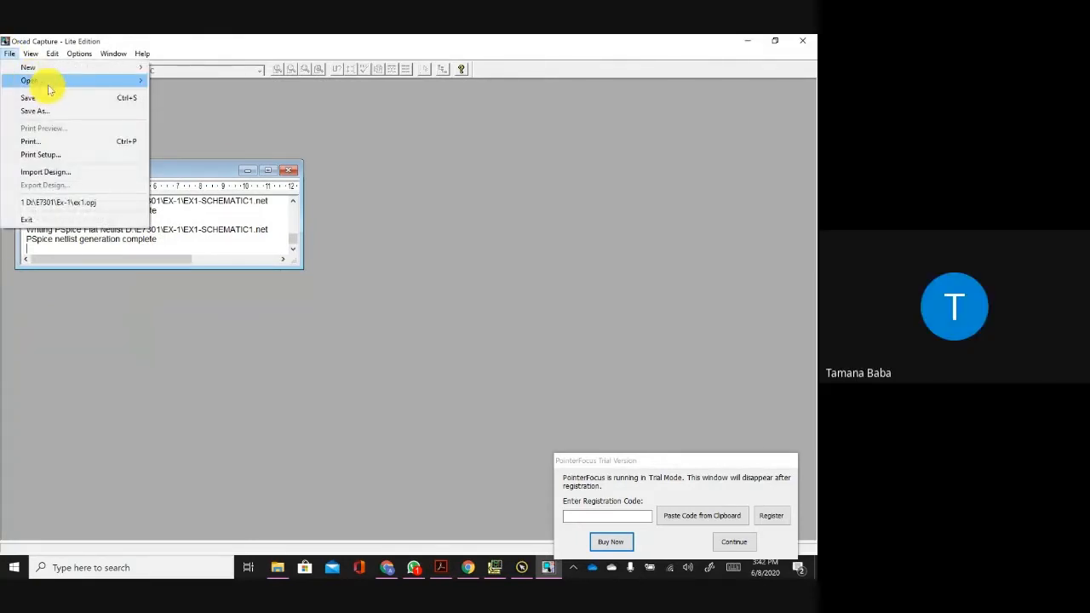
mouse_move(49, 85)
left_click(179, 79)
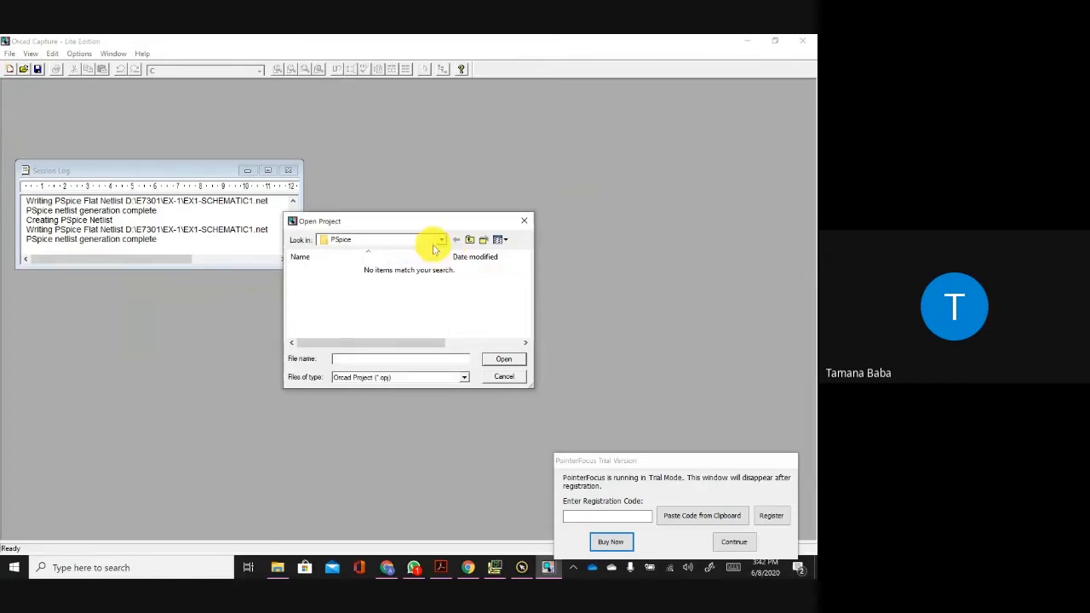
left_click(440, 241)
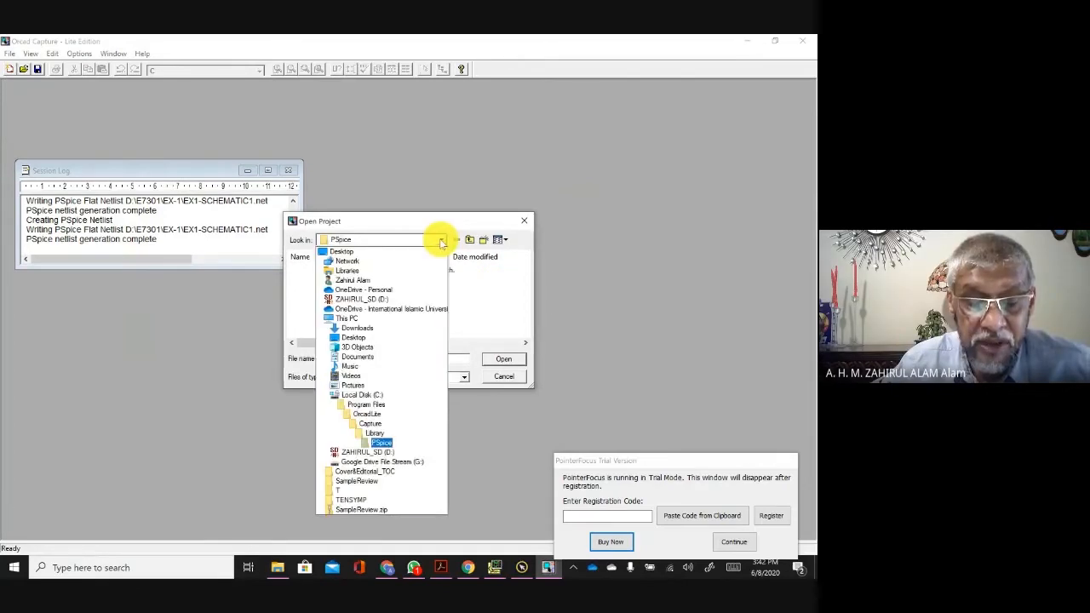
left_click(440, 241)
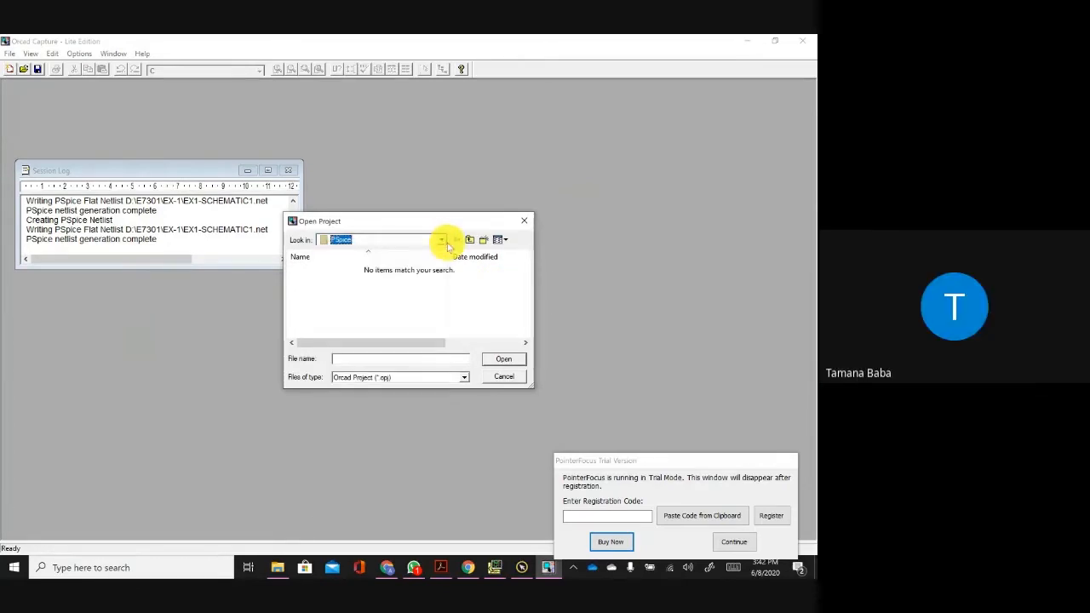
left_click(503, 376)
Step: Start a new Analog or Mixed A/D project and set its location to D:\E7301
left_click(9, 54)
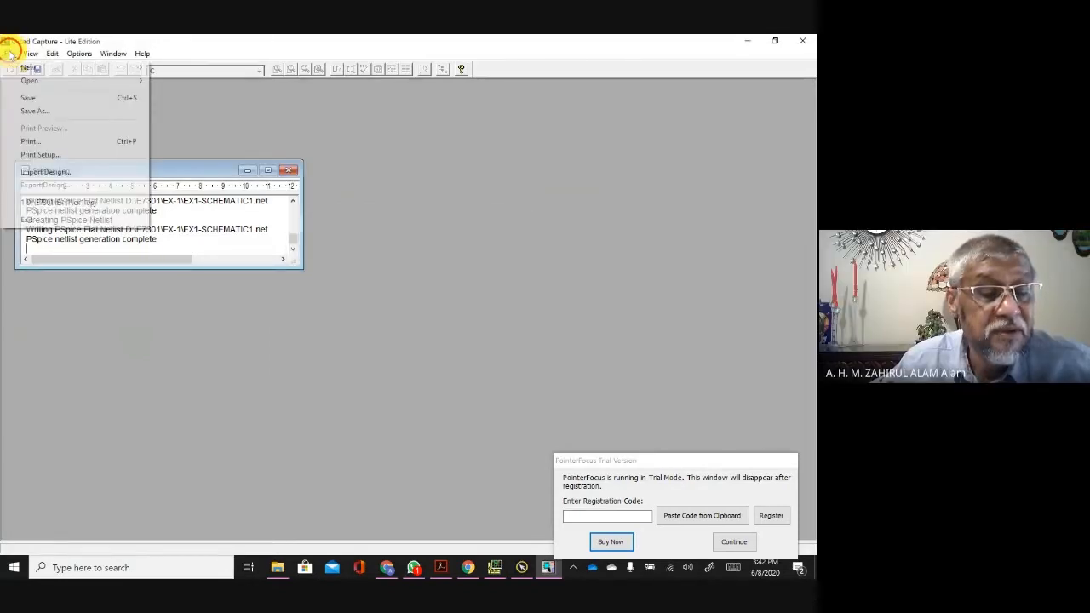
mouse_move(34, 67)
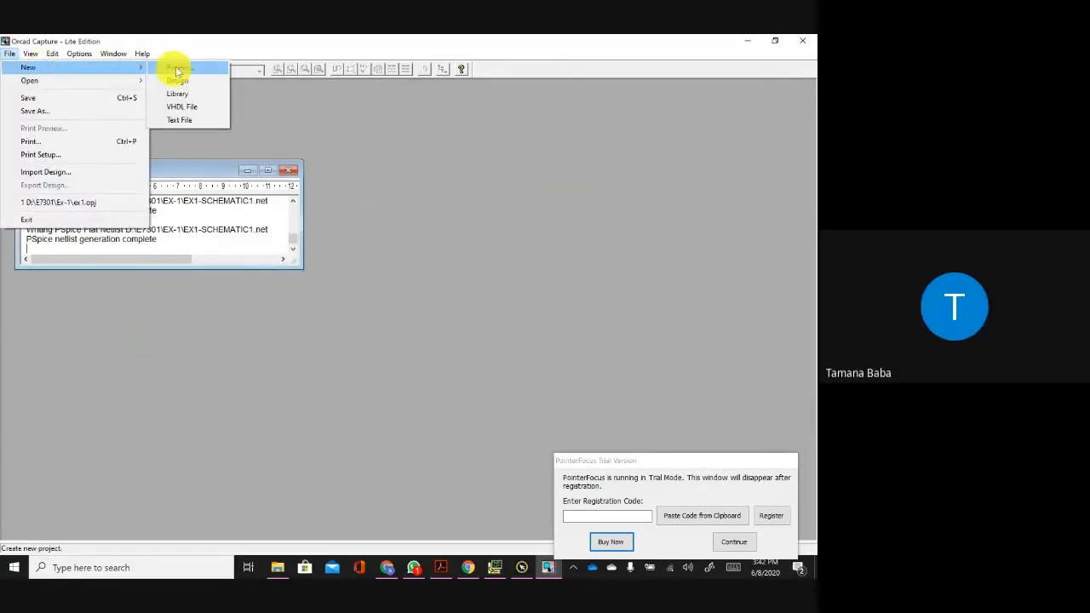
left_click(179, 68)
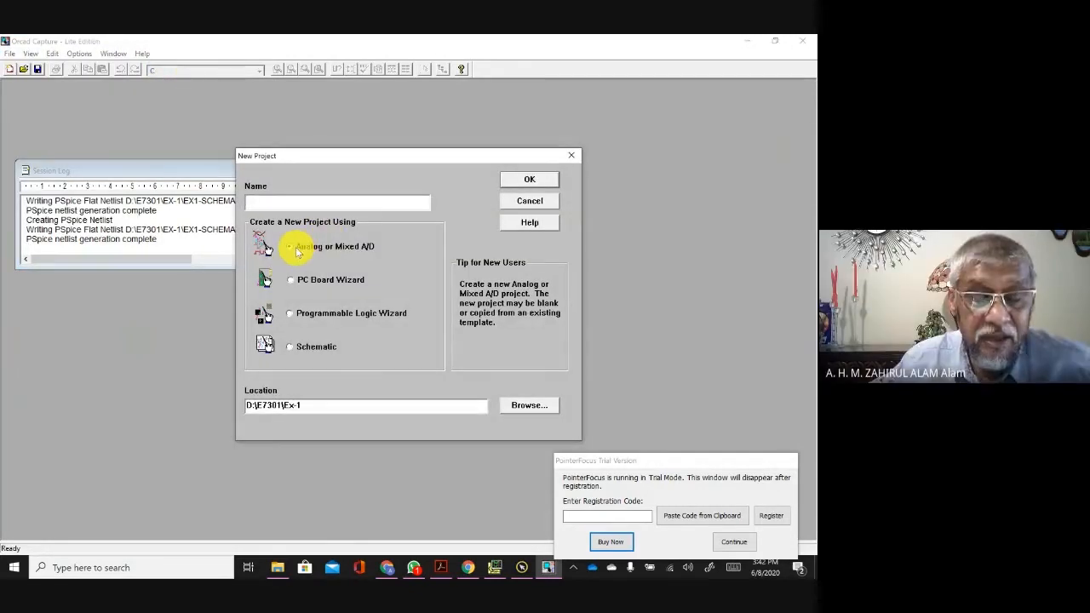
left_click(296, 248)
left_click(519, 406)
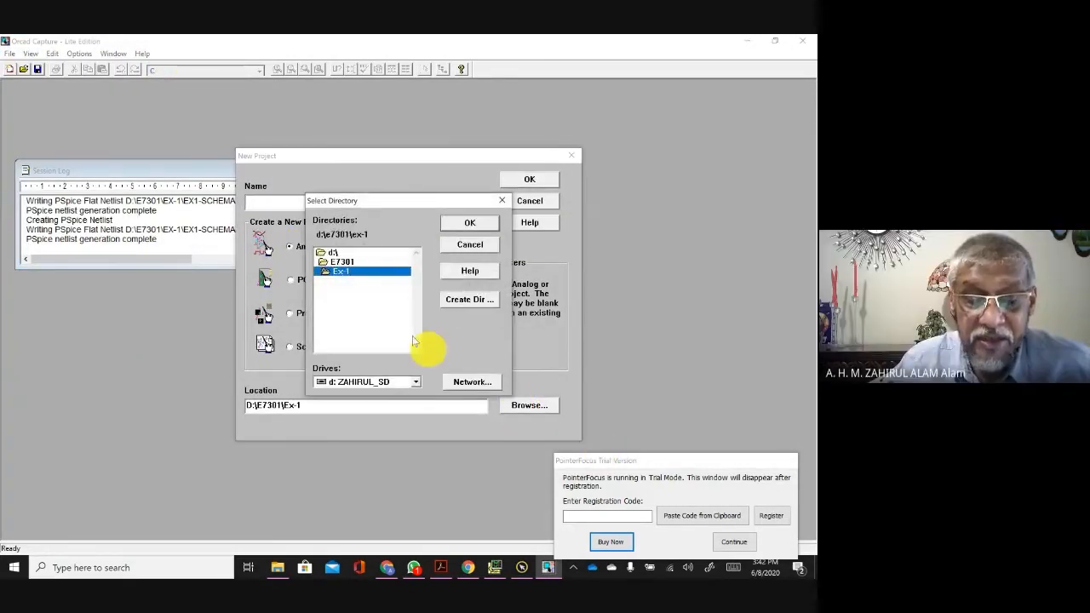
left_click(342, 261)
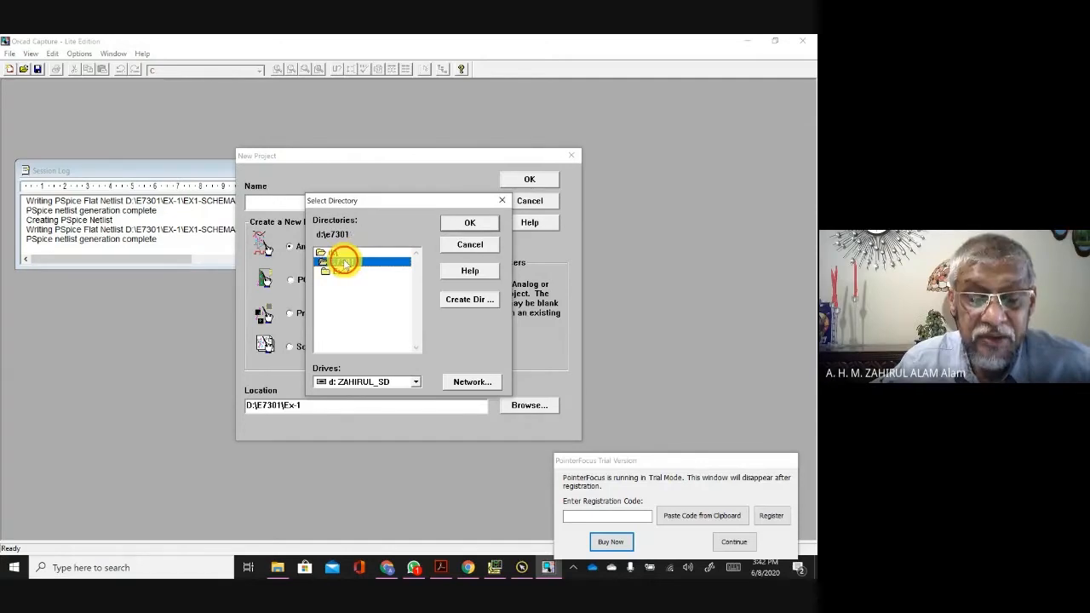
left_click(469, 224)
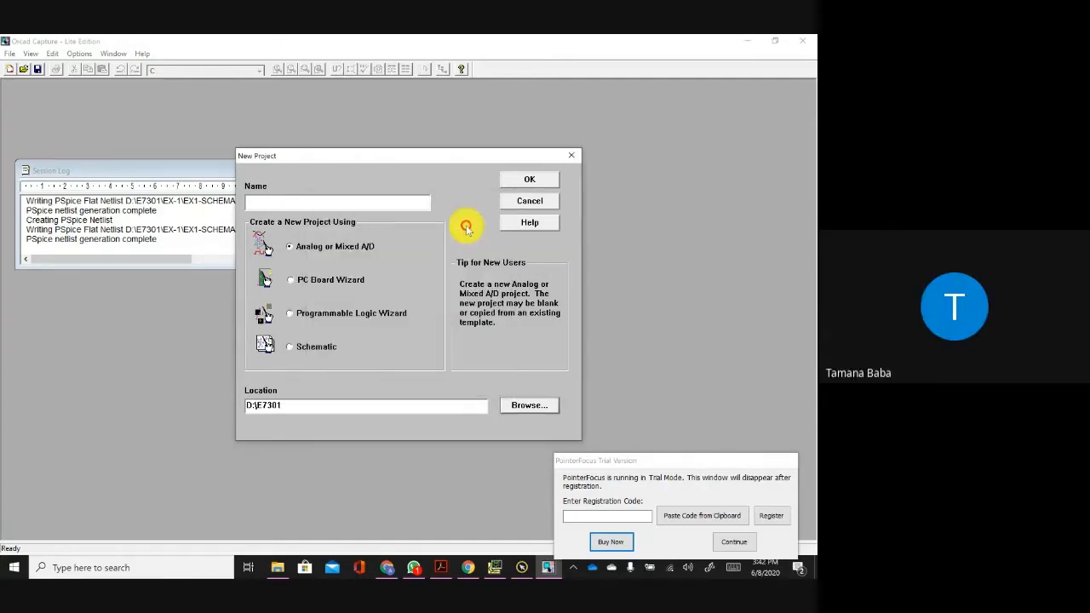
Step: Create a directory named ex-2 inside D:\E7301 and select it as the project location
left_click(521, 407)
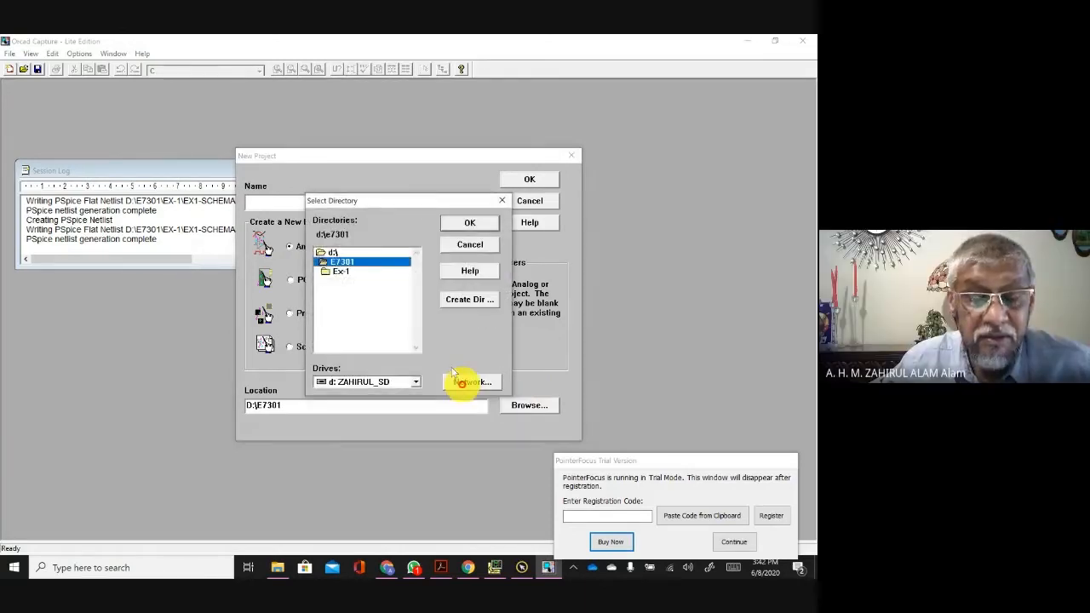
left_click(469, 299)
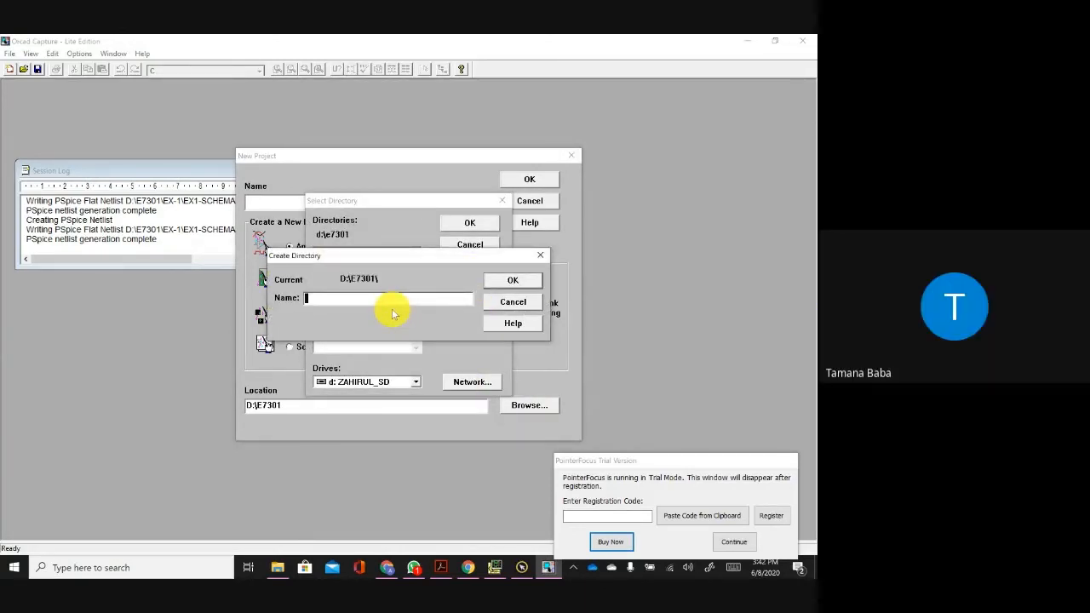
type("ex-2")
left_click(518, 285)
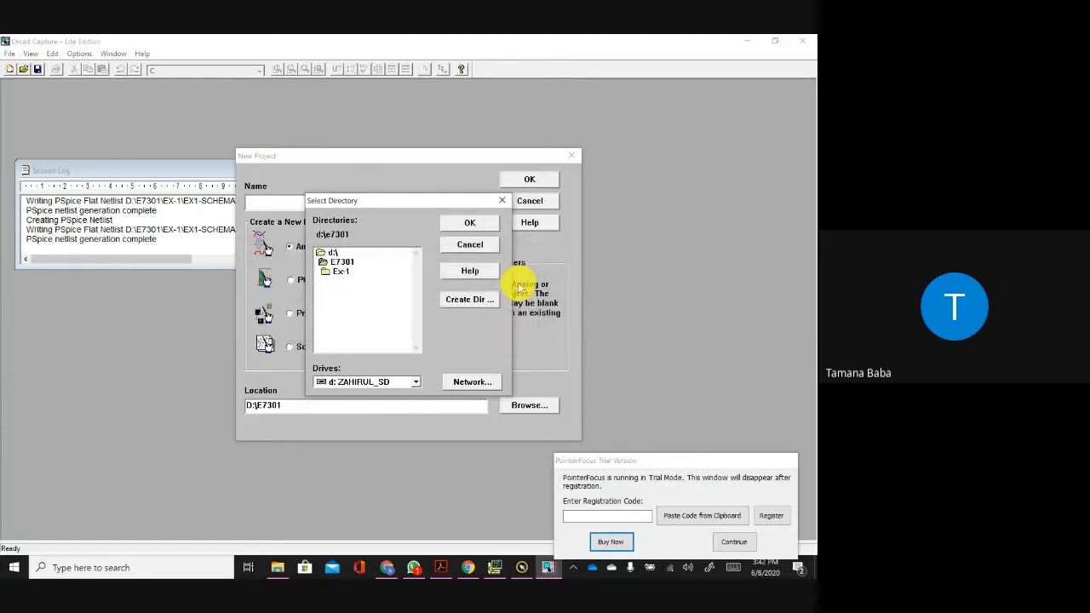
left_click(338, 281)
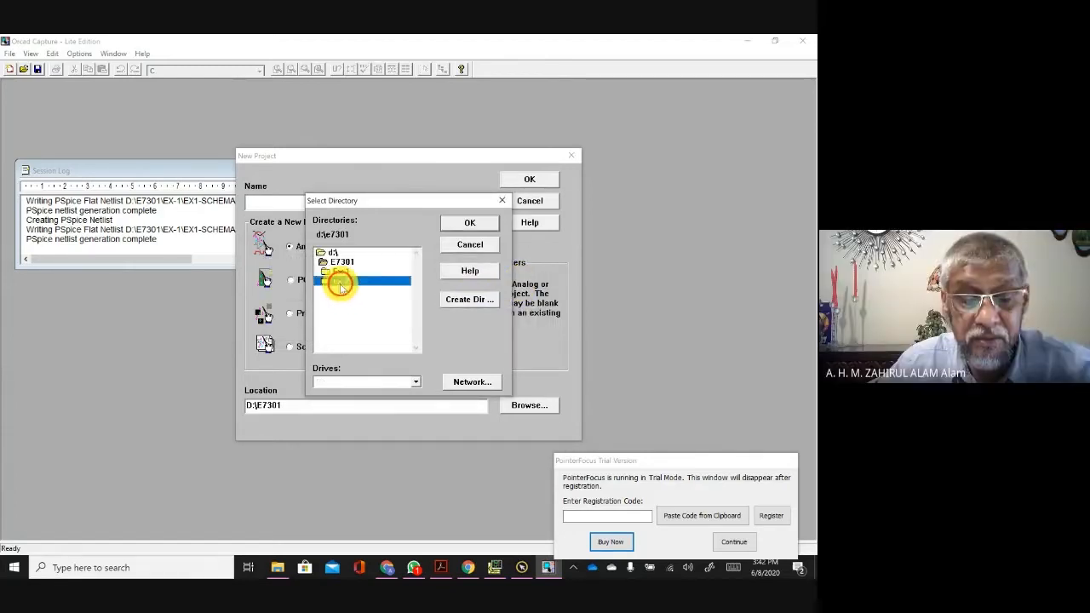
left_click(470, 224)
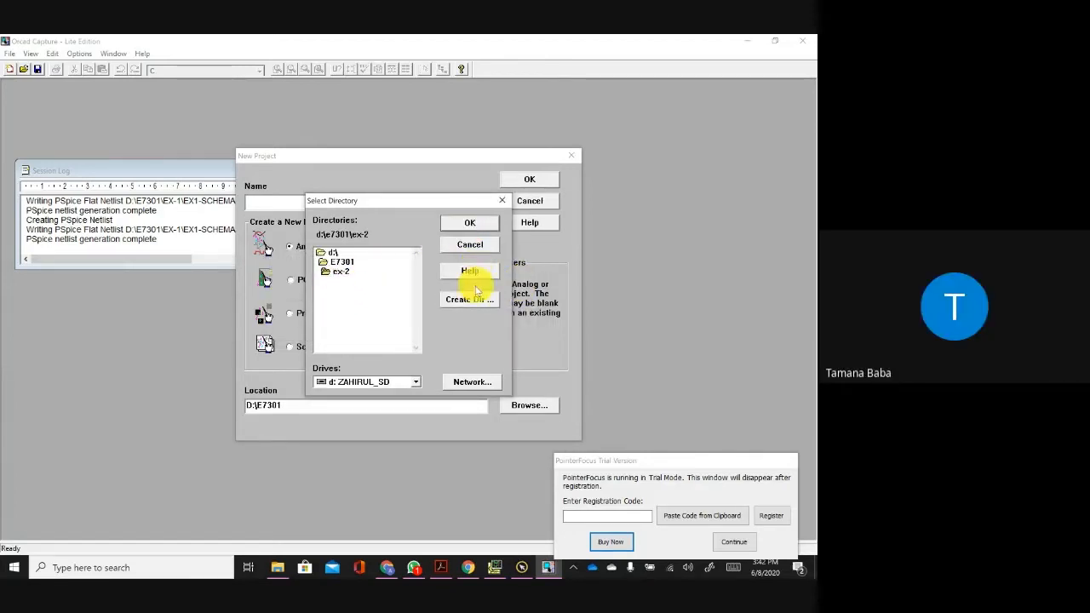
left_click(468, 224)
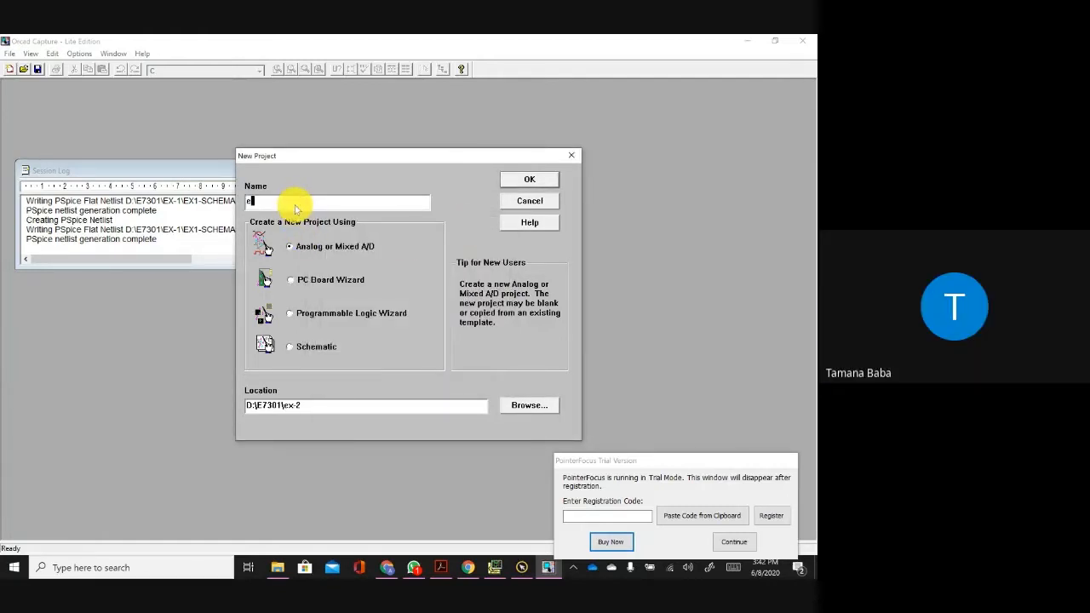
Step: Name the project ex2 and create it as a blank project
type("2")
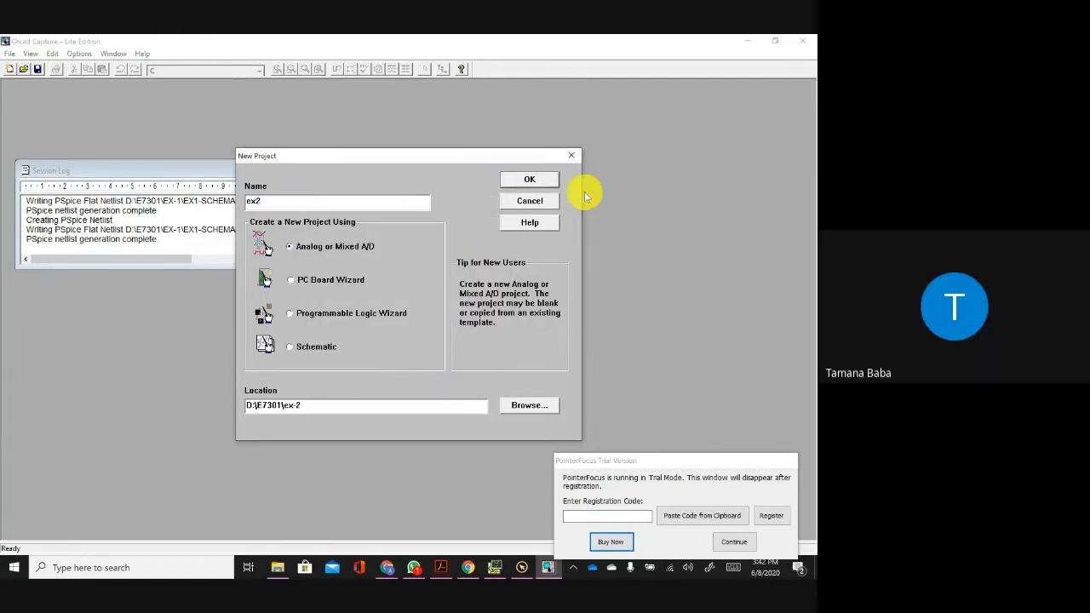
left_click(542, 186)
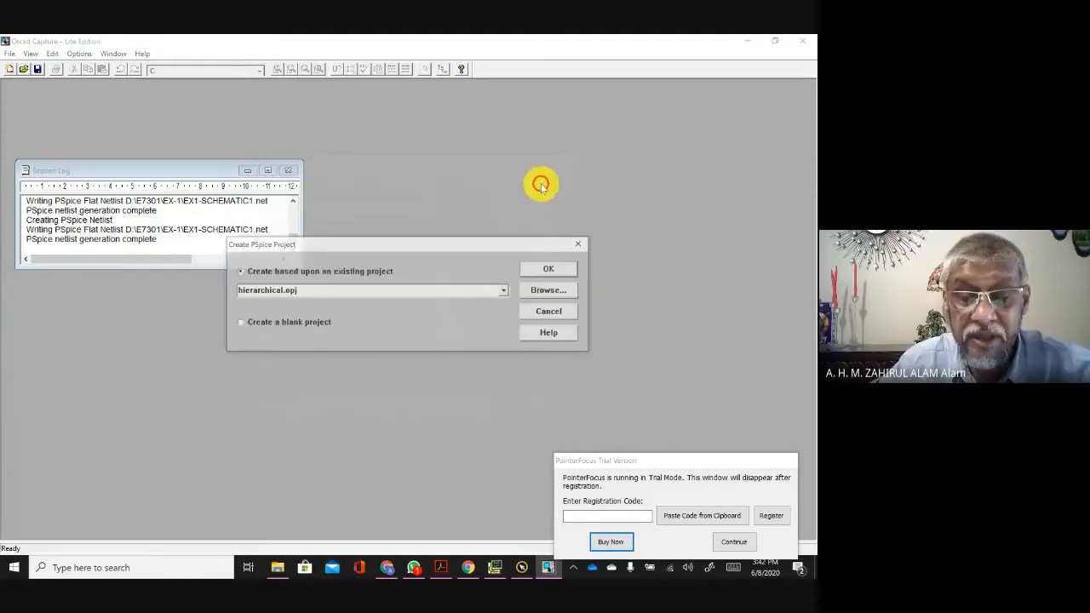
left_click(252, 323)
left_click(553, 270)
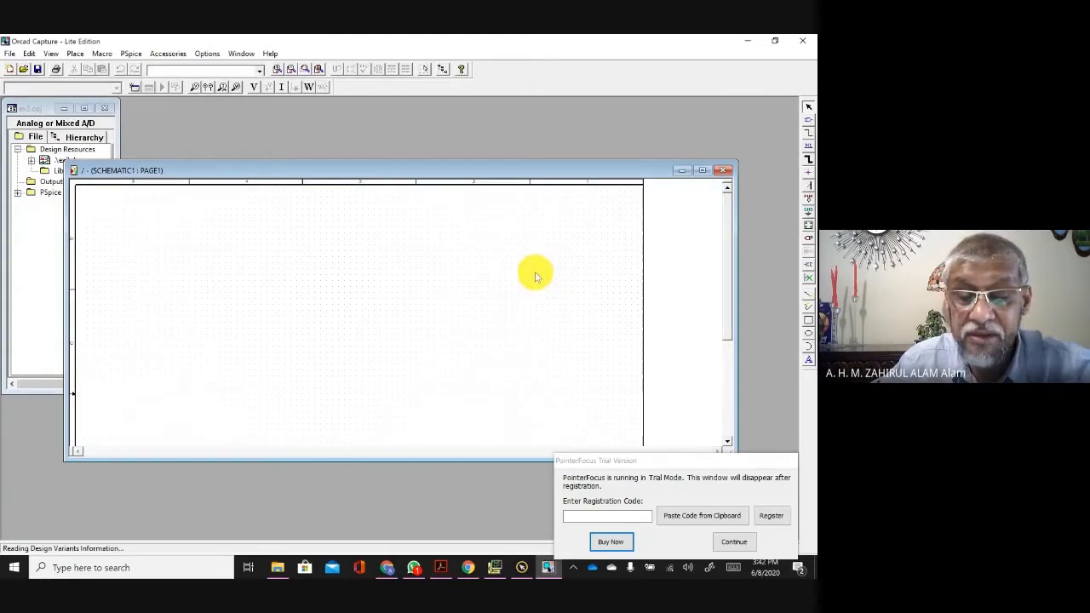
Step: Place two resistors R from the ANALOG library on the schematic page, the second one above and to the right of the first
left_click_drag(290, 170, 299, 140)
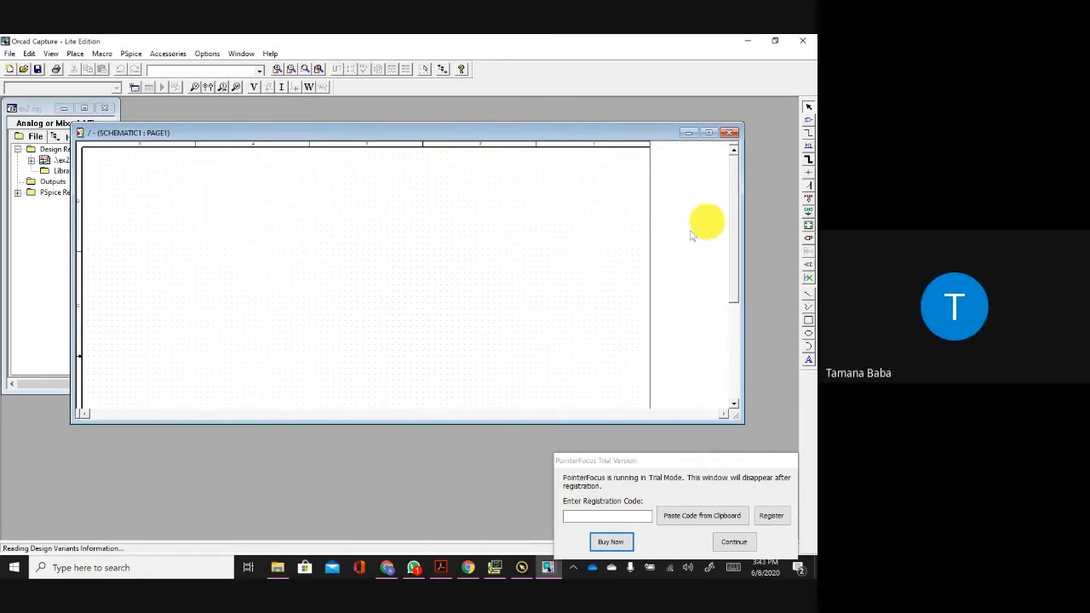
left_click(809, 120)
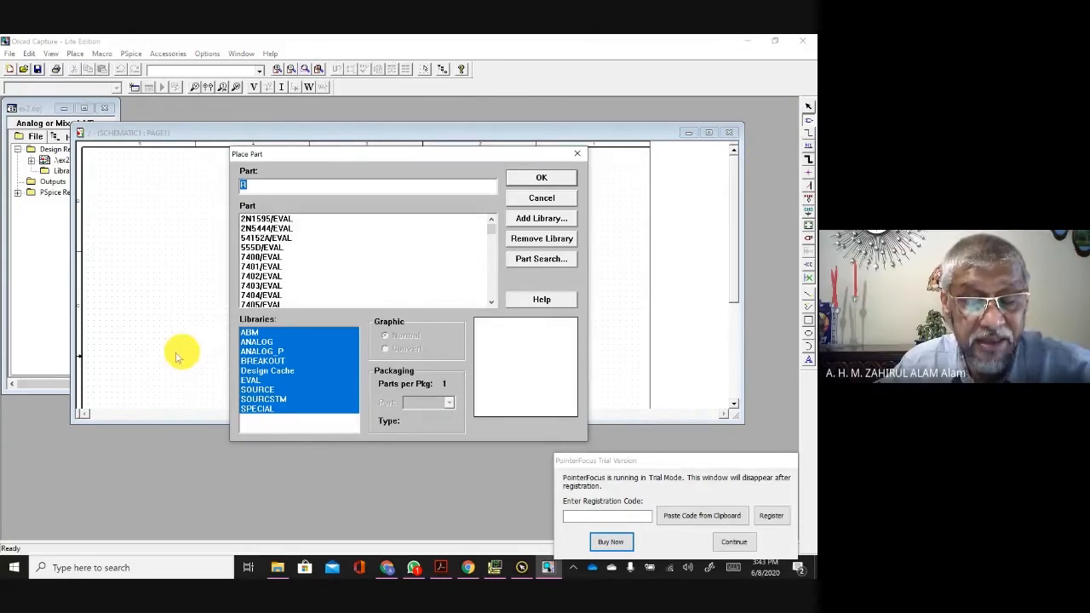
left_click(270, 344)
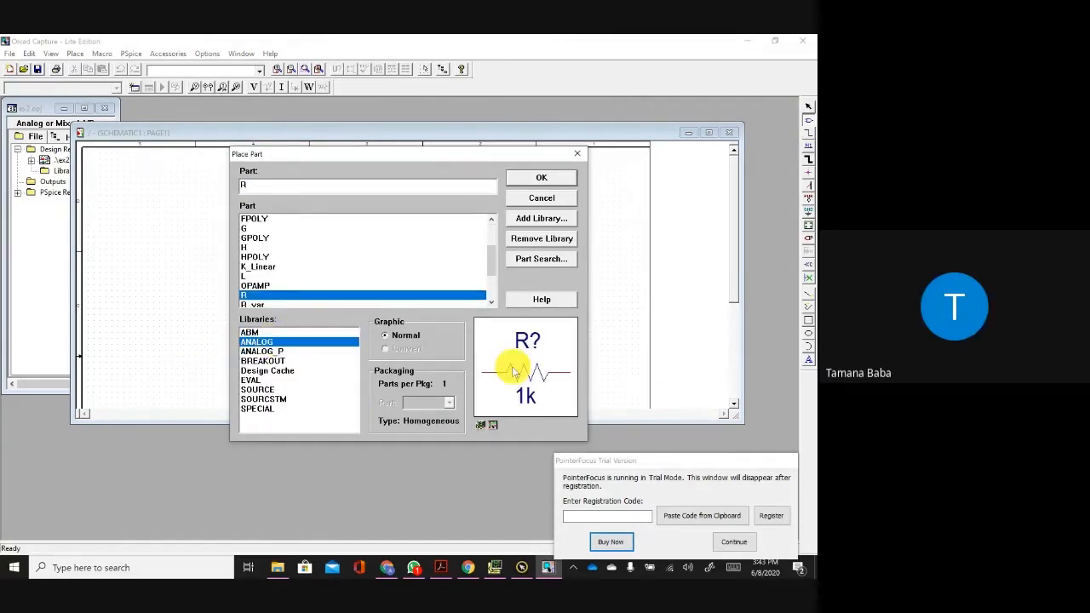
left_click(542, 180)
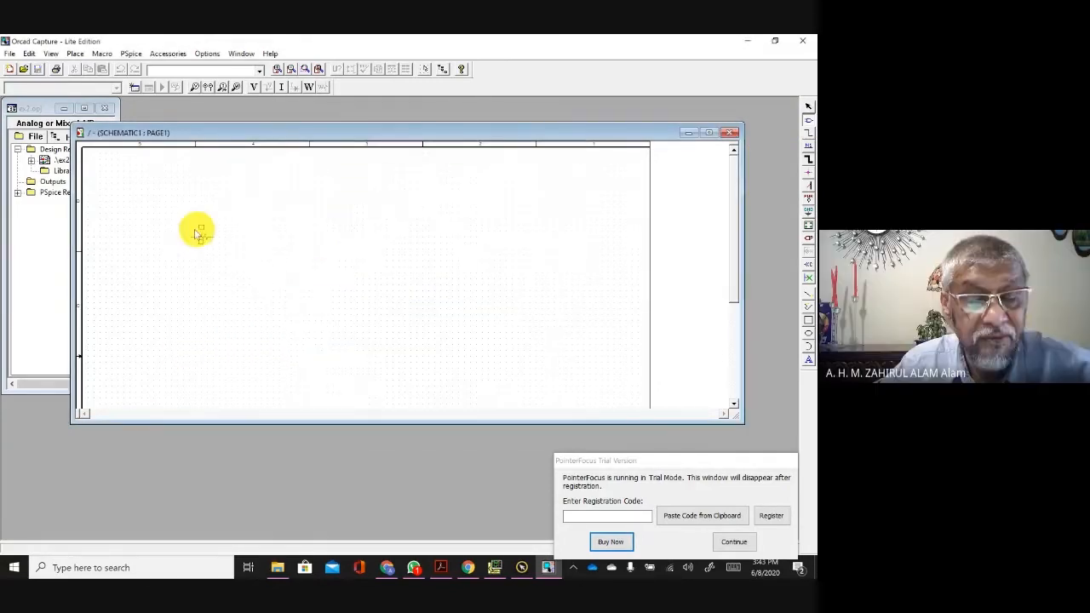
left_click(183, 241)
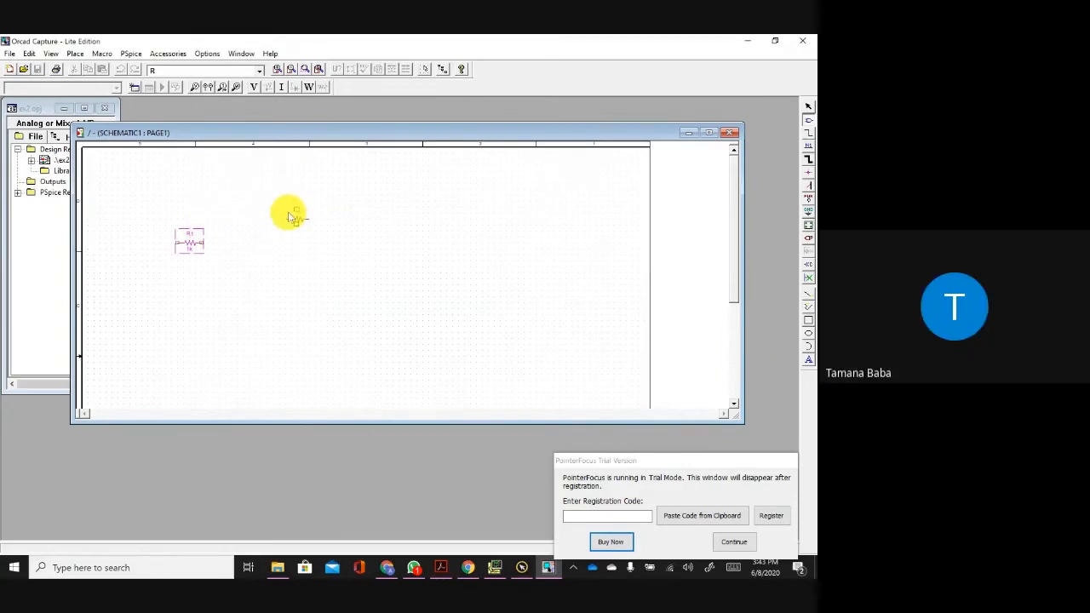
left_click(289, 217)
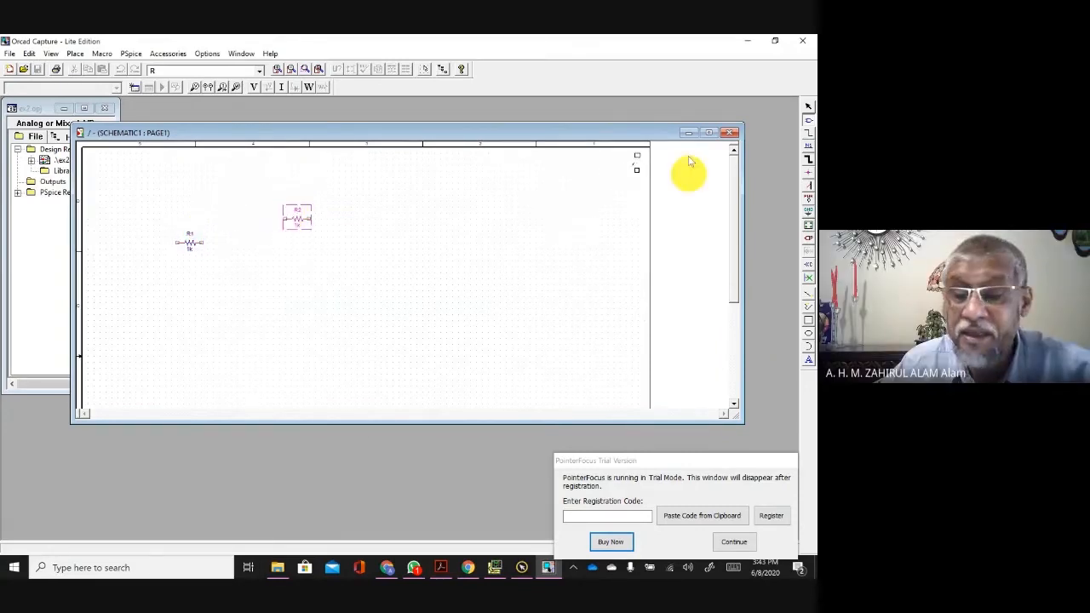
Step: Place one uA741 op-amp from the EVAL library below the second resistor and mirror it vertically
left_click(808, 121)
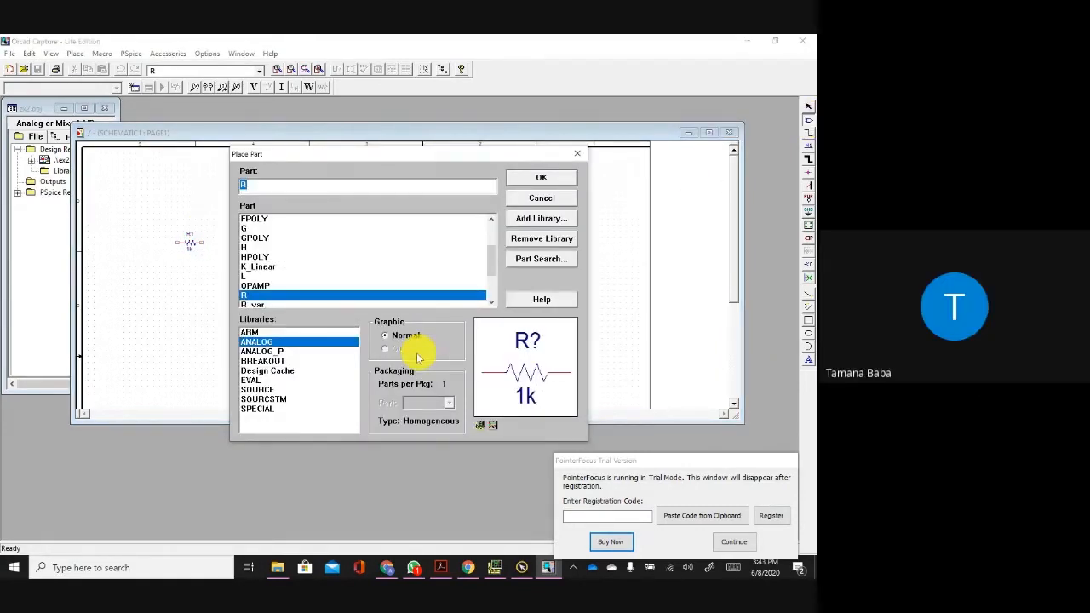
left_click(264, 409)
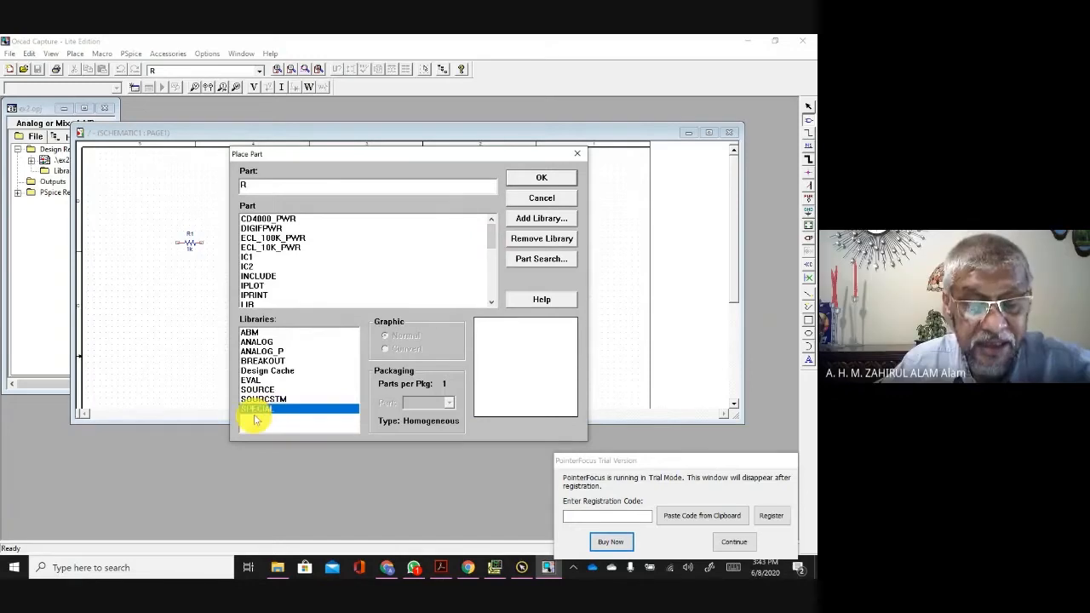
mouse_move(489, 231)
left_mouse_down()
mouse_move(486, 280)
mouse_move(492, 239)
left_mouse_up()
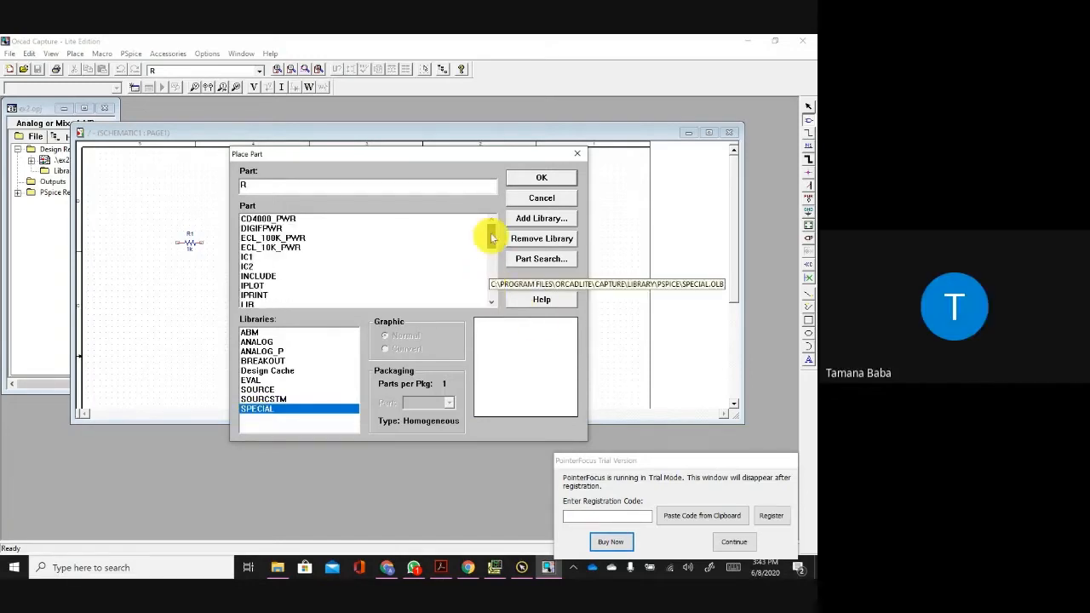
left_click(255, 380)
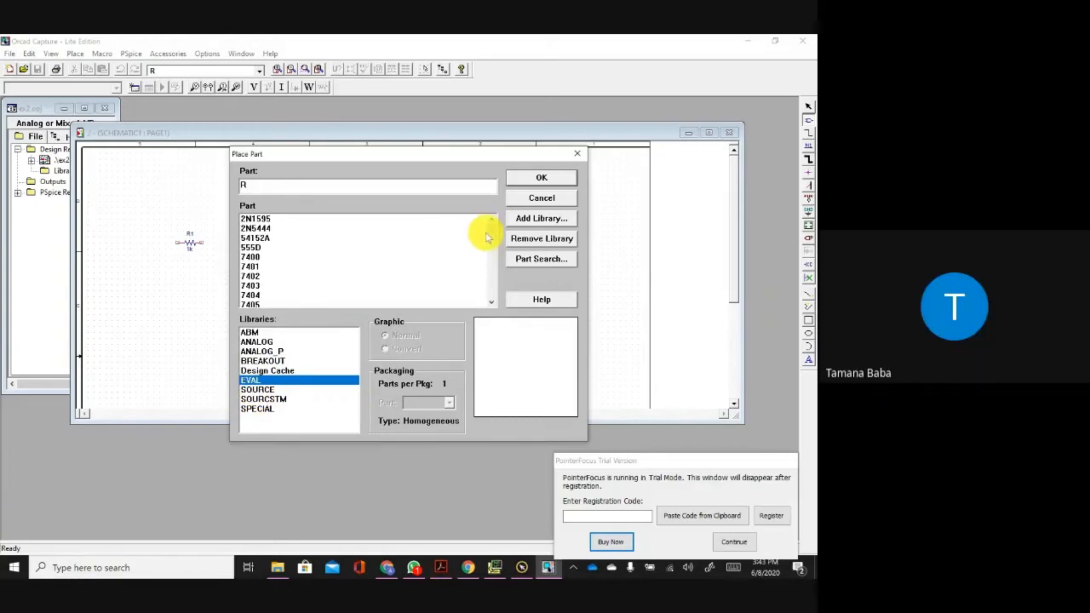
left_click_drag(490, 228, 494, 247)
left_click(490, 283)
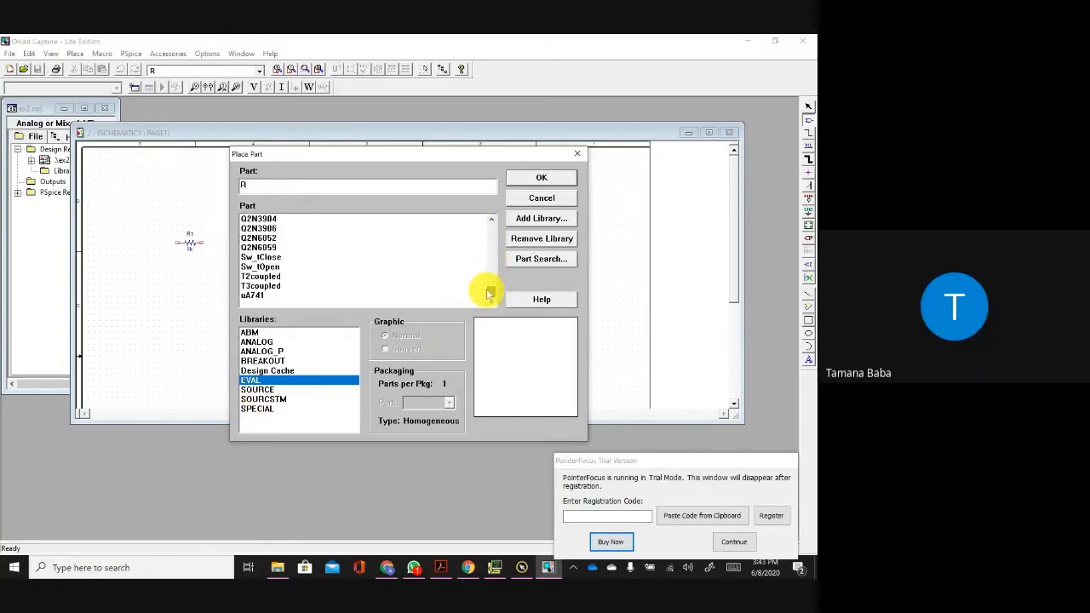
left_click(252, 295)
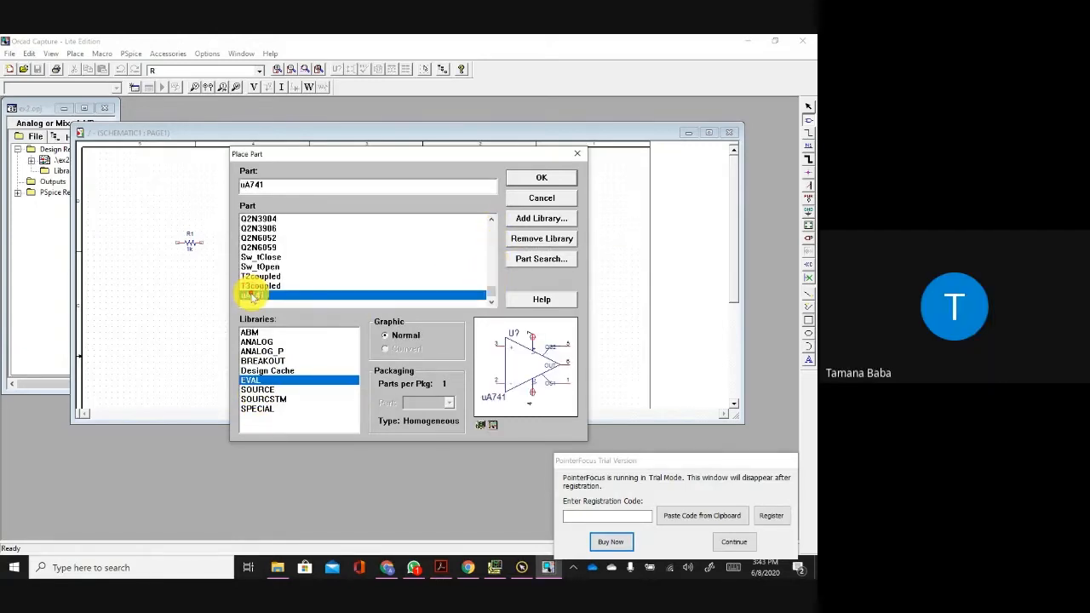
left_click(537, 176)
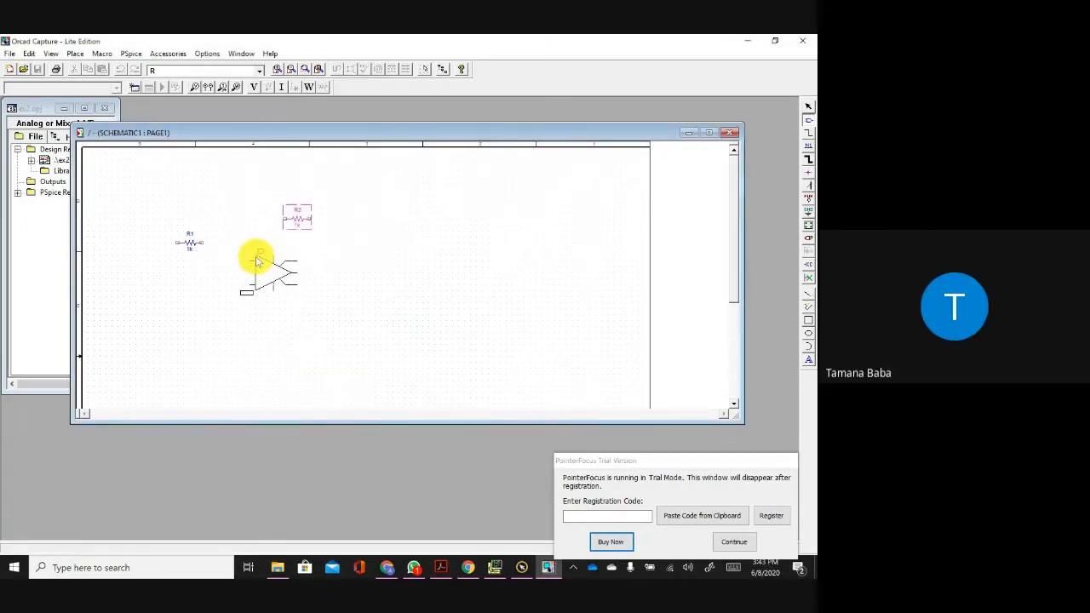
left_click(258, 261)
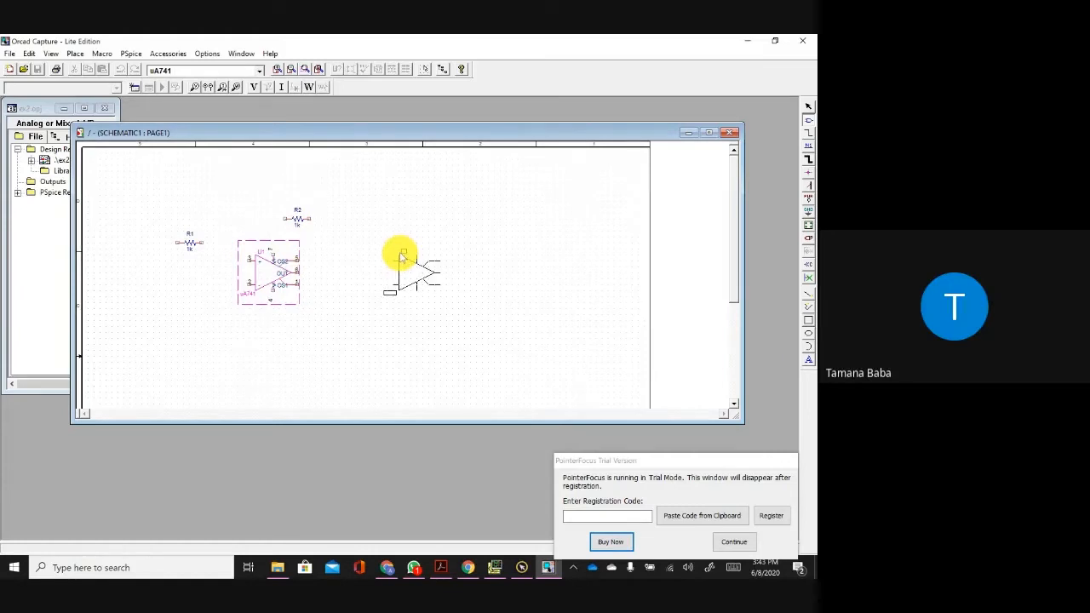
key("Escape")
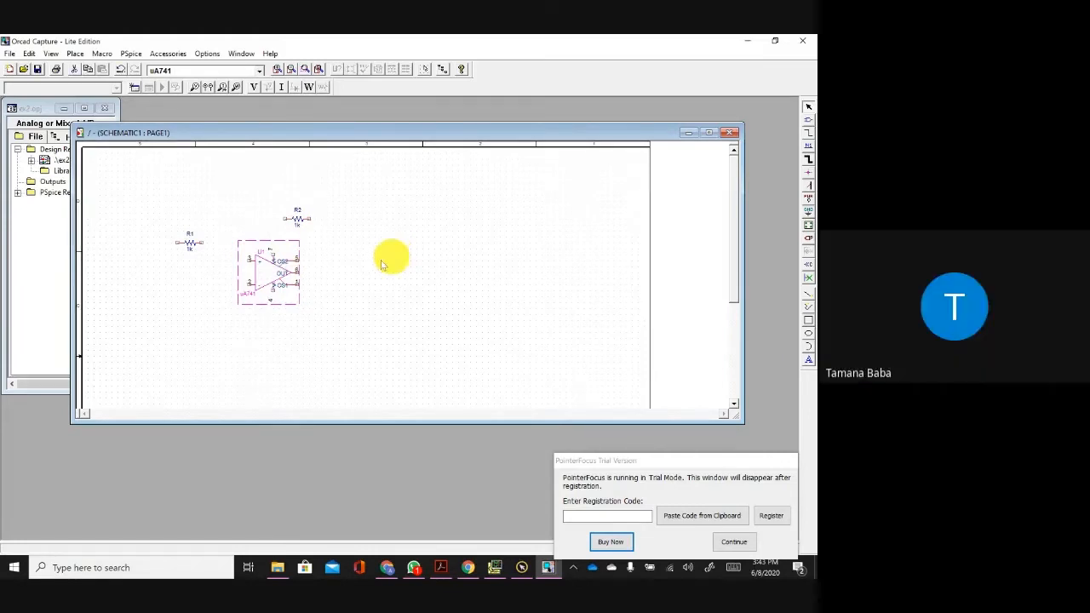
right_click(269, 278)
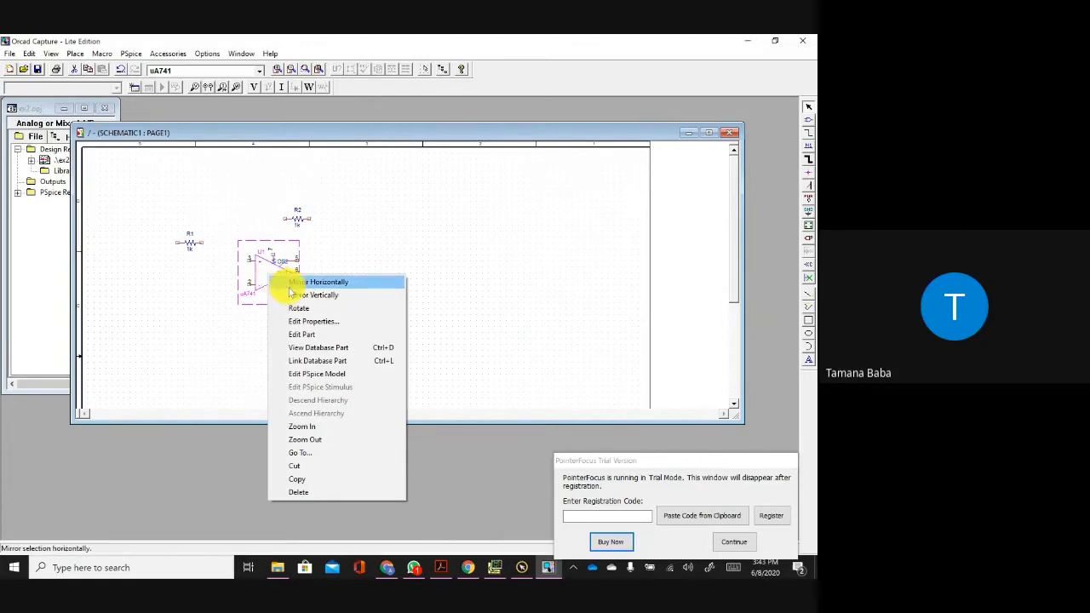
left_click(294, 296)
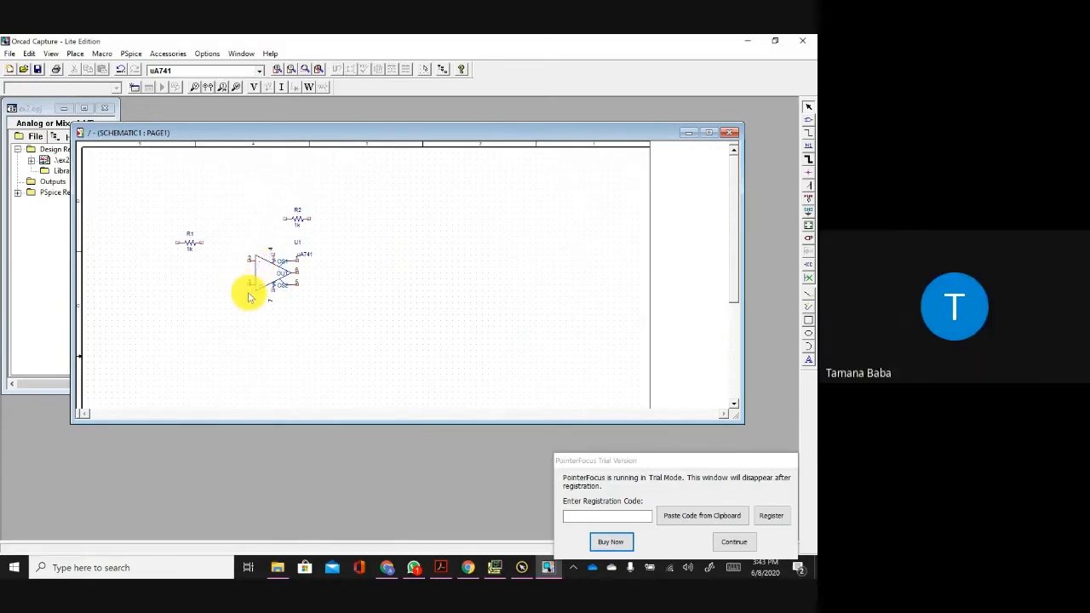
Step: Shift the op-amp left, align R1 with its inverting input, and move R2 directly above the op-amp
left_click_drag(263, 273, 251, 275)
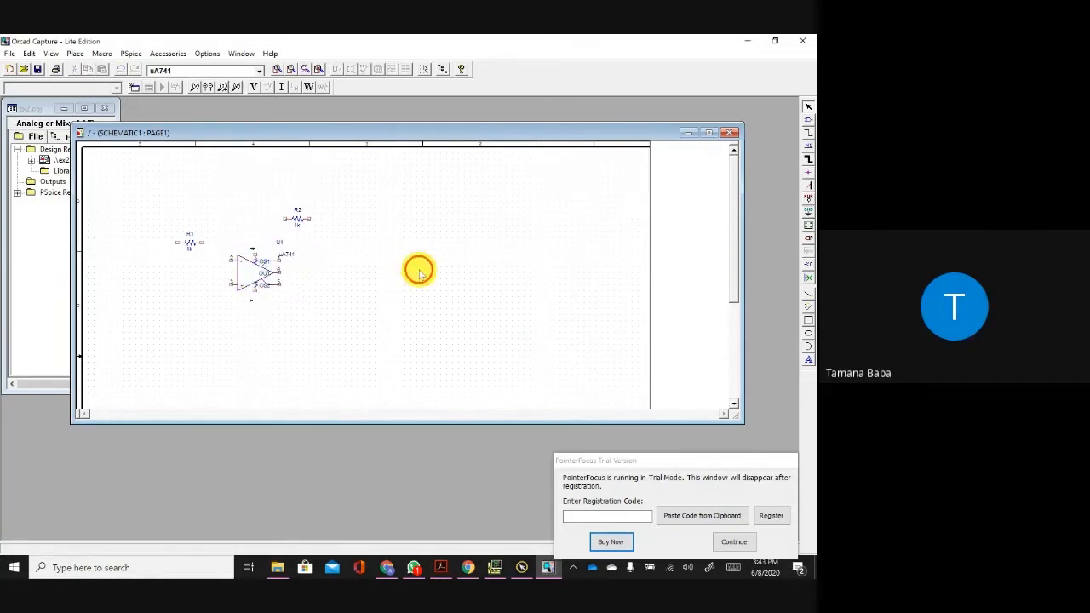
left_click_drag(191, 246, 187, 260)
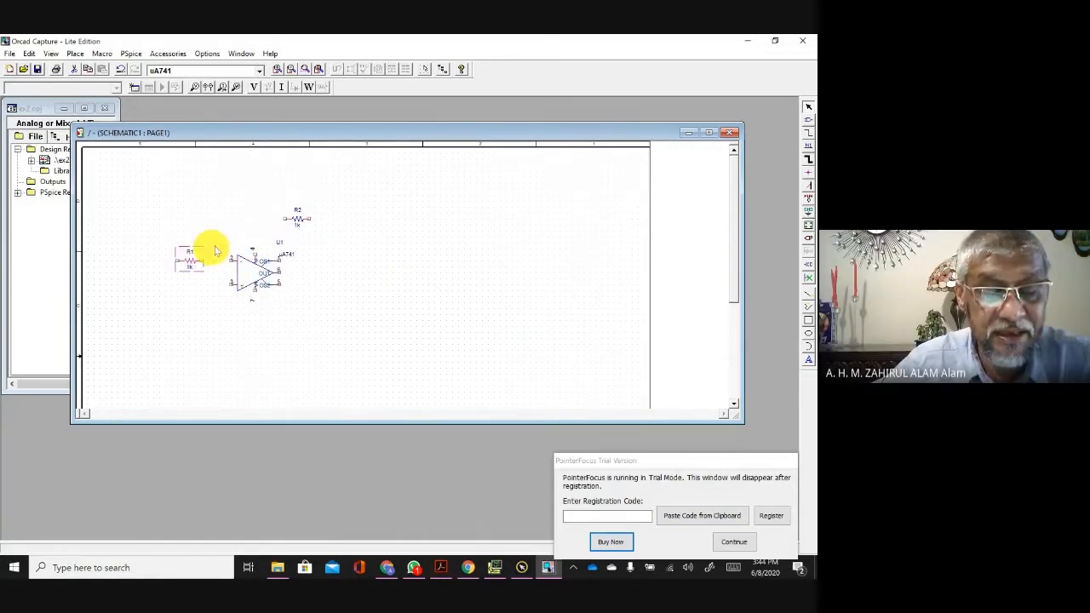
left_click(293, 220)
left_click_drag(294, 220, 246, 219)
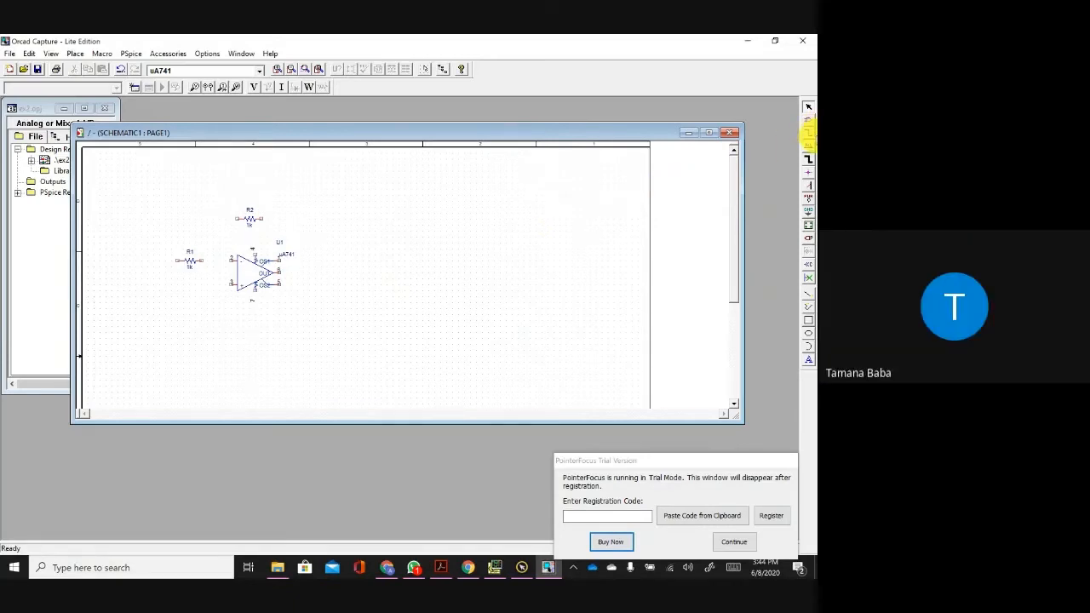
Step: Place a third resistor R from the ANALOG library, rotated vertically, to the lower right of the op-amp
left_click(808, 121)
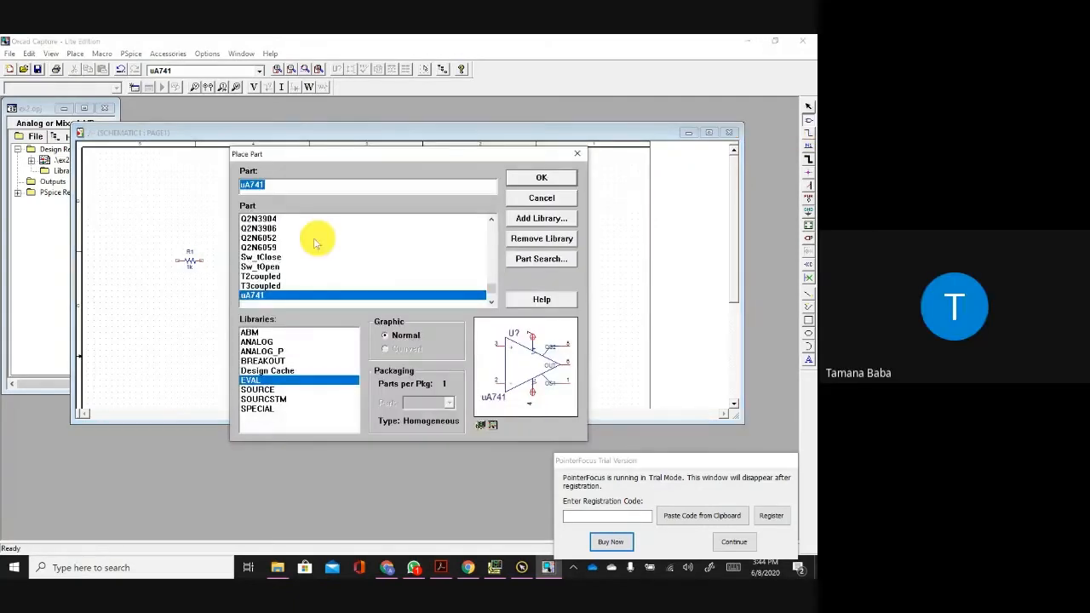
left_click(271, 342)
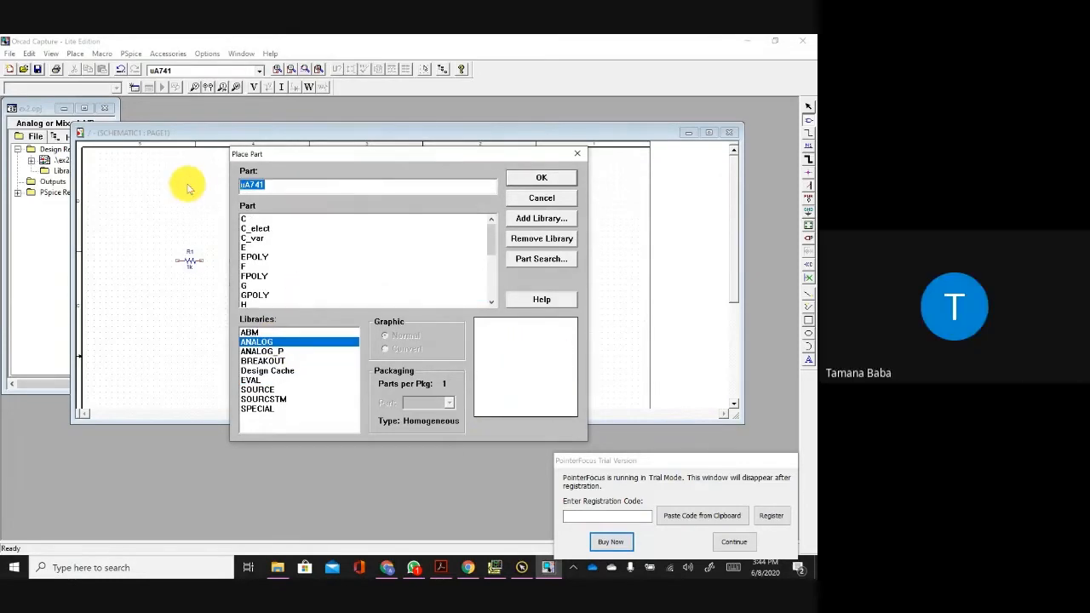
type("r")
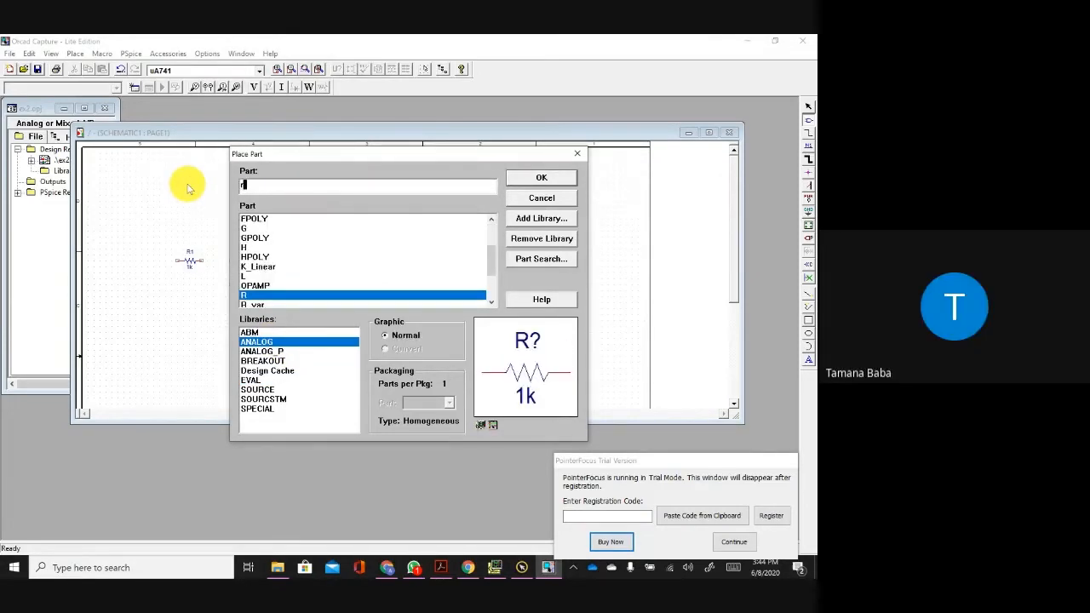
left_click(556, 181)
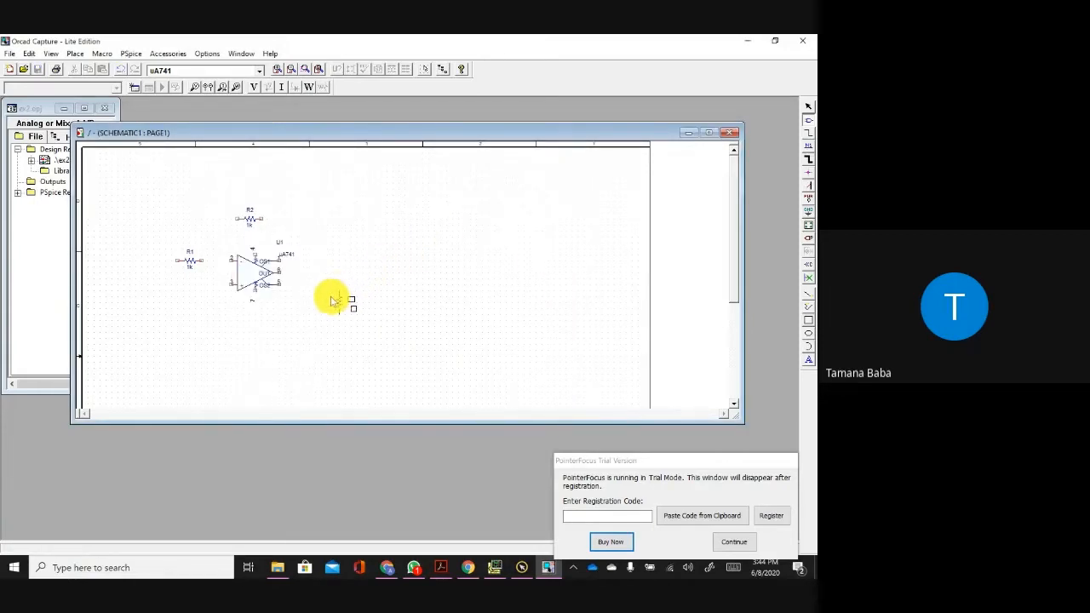
key("r")
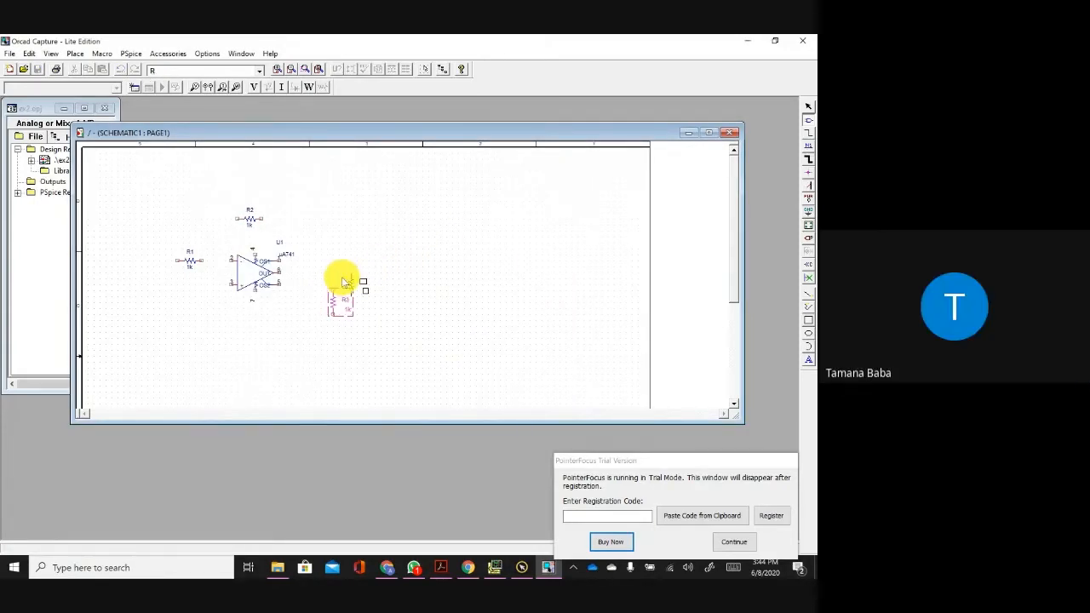
left_click(343, 281)
key("Escape")
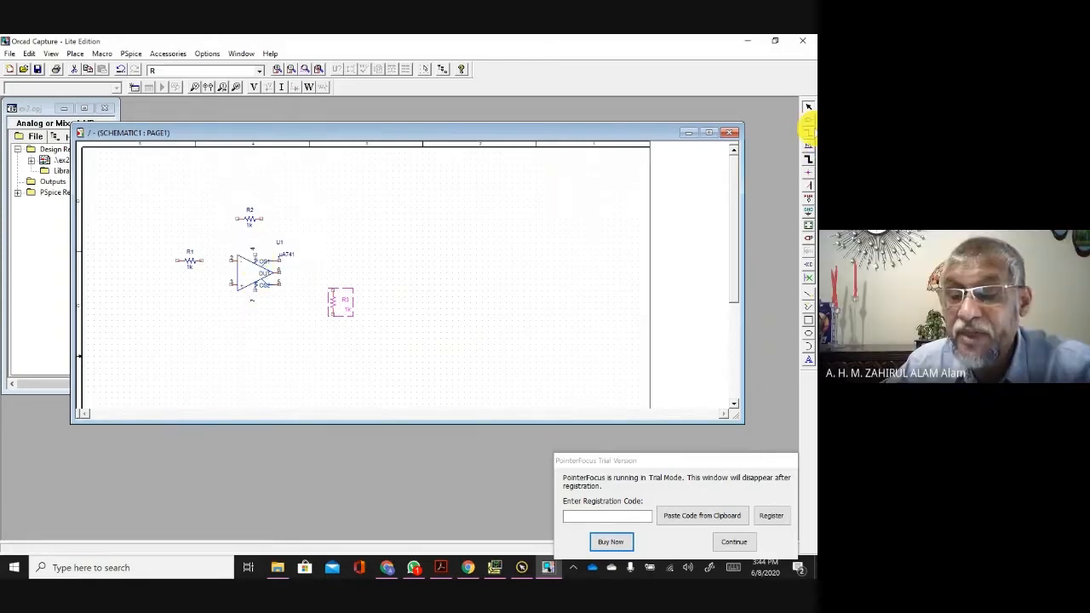
Step: Place two VDC sources from the SOURCE library side by side below R1
left_click(808, 120)
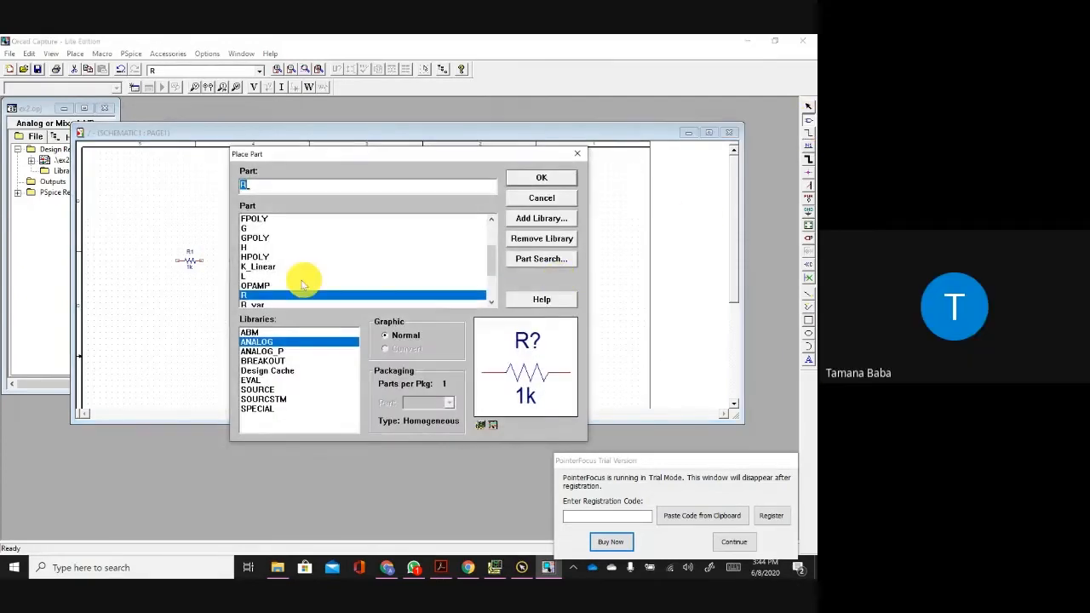
left_click(255, 389)
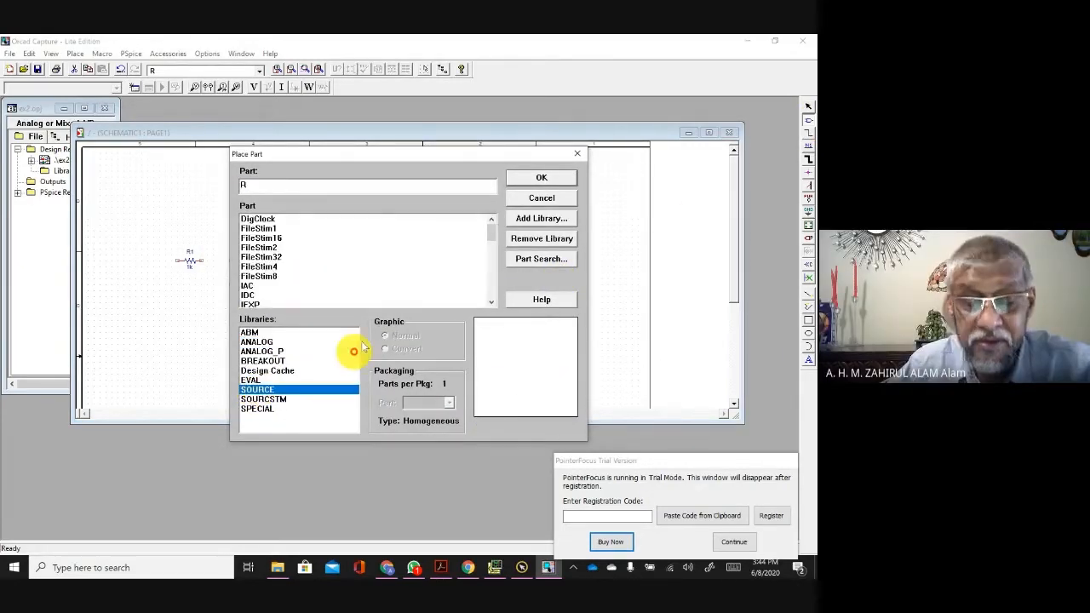
scroll(332, 268, "down", 3)
scroll(343, 261, "down", 5)
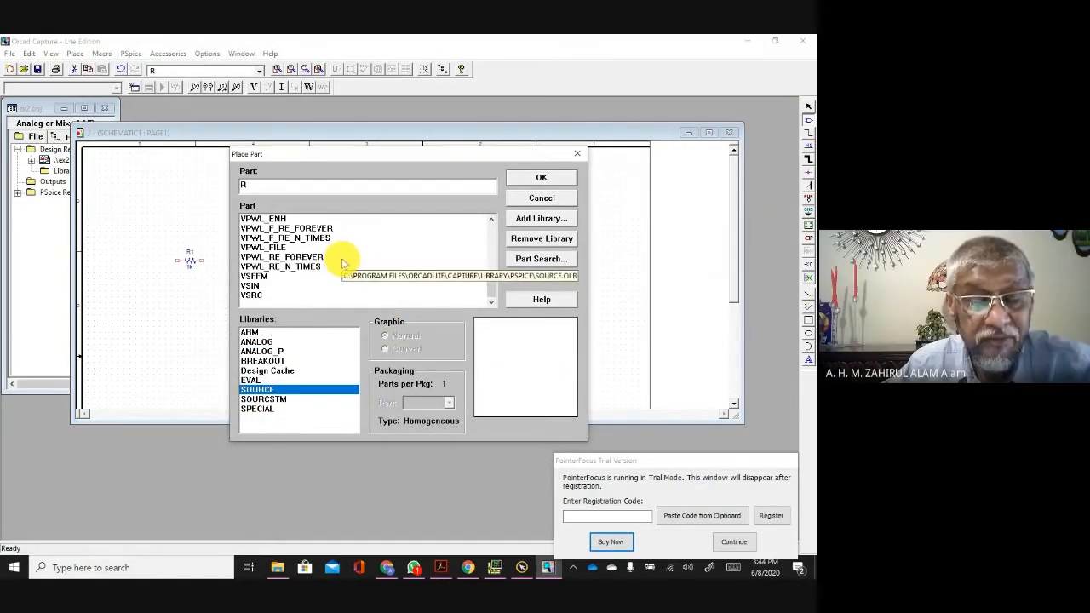
scroll(343, 264, "up", 3)
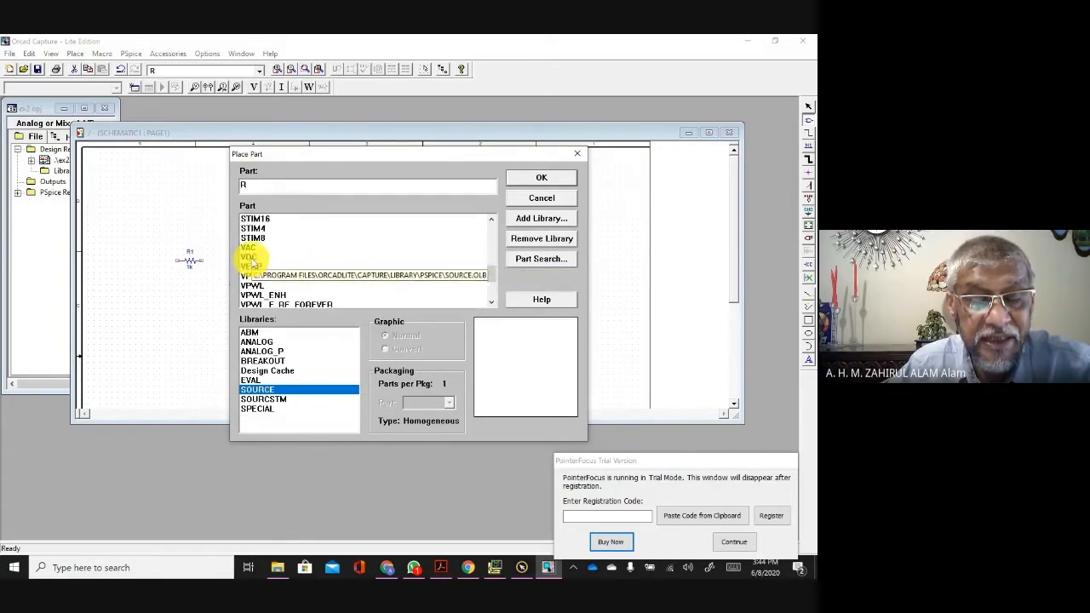
left_click(249, 256)
left_click(564, 177)
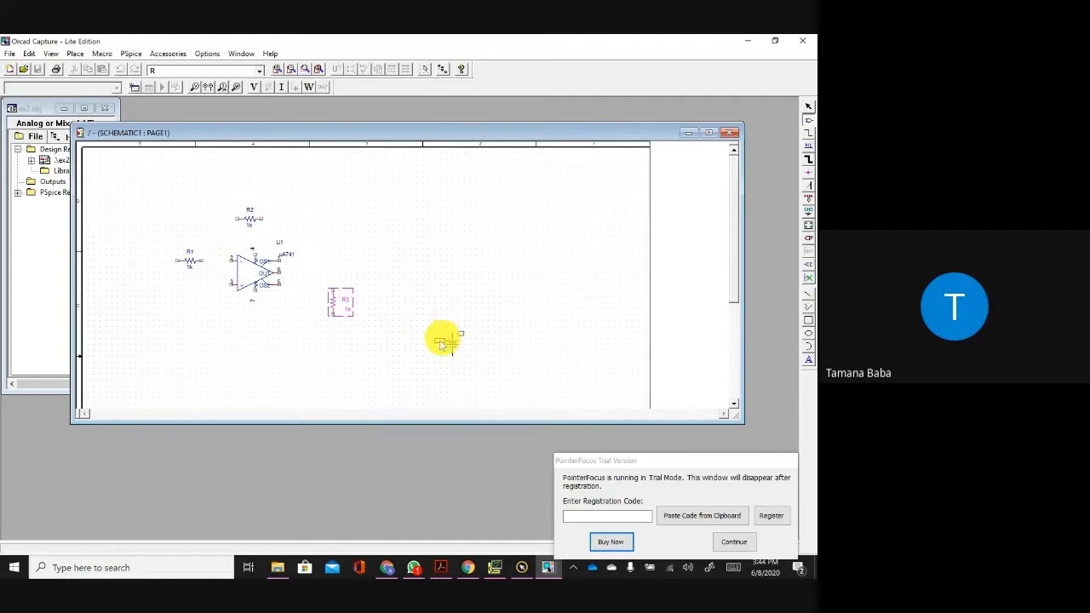
left_click(134, 351)
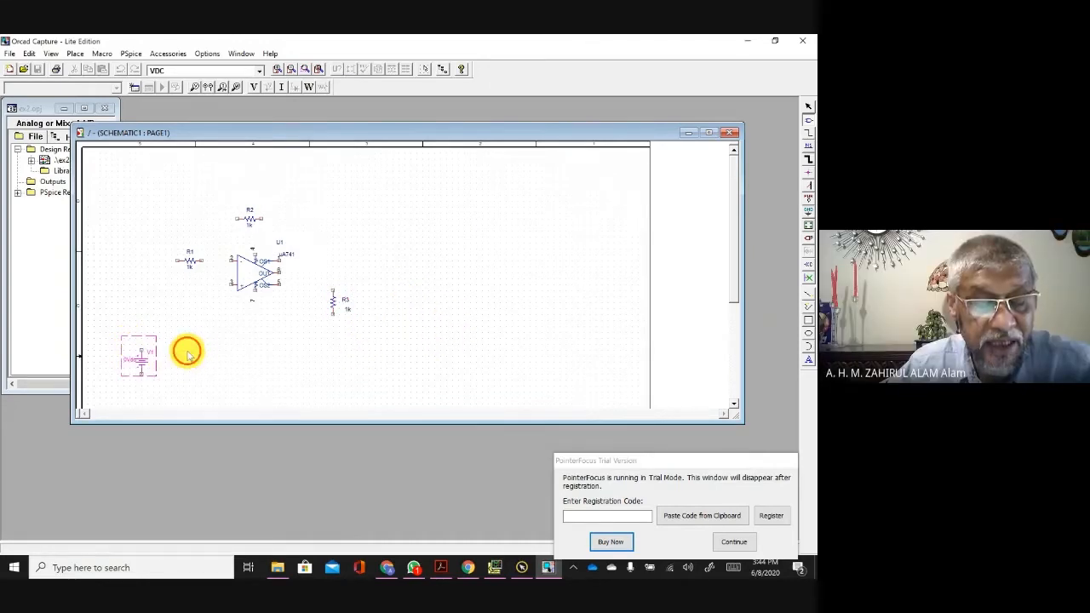
left_click(189, 352)
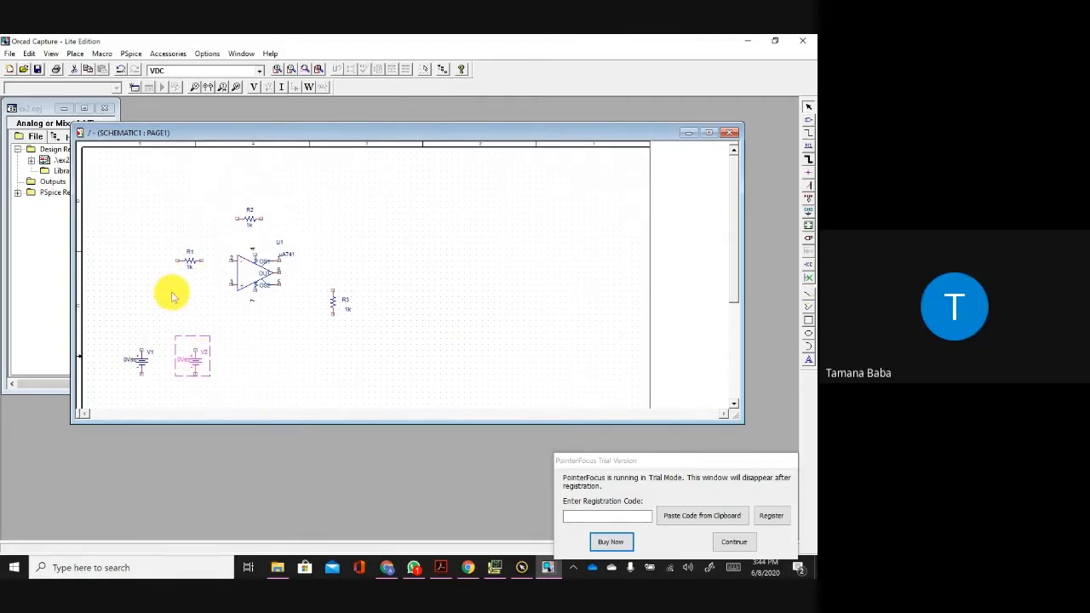
Step: Place one VAC source from the SOURCE library just below and to the left of R1
left_click(806, 119)
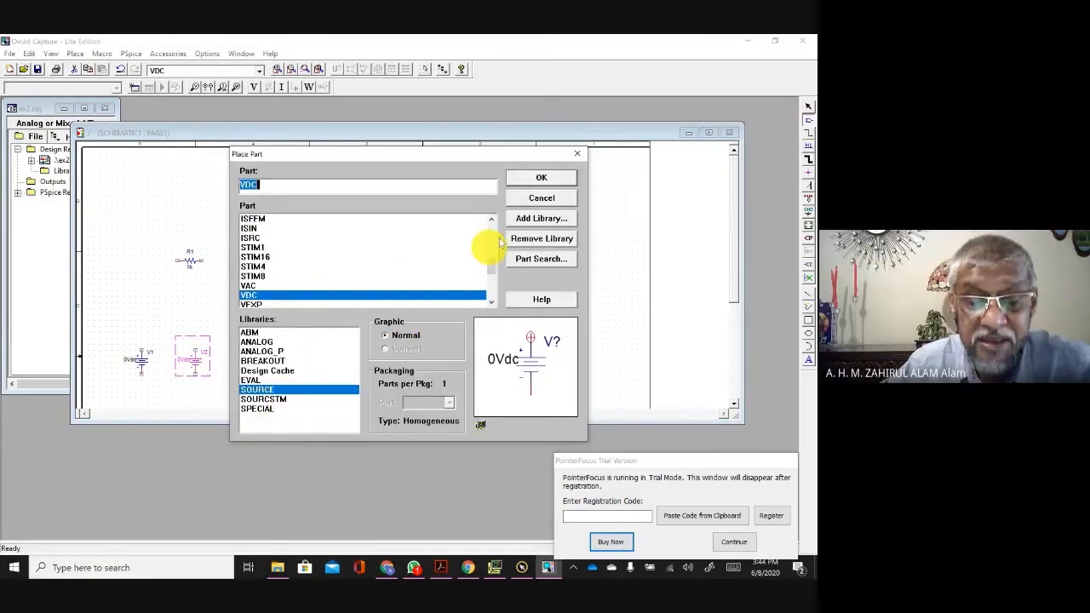
left_click_drag(491, 268, 491, 277)
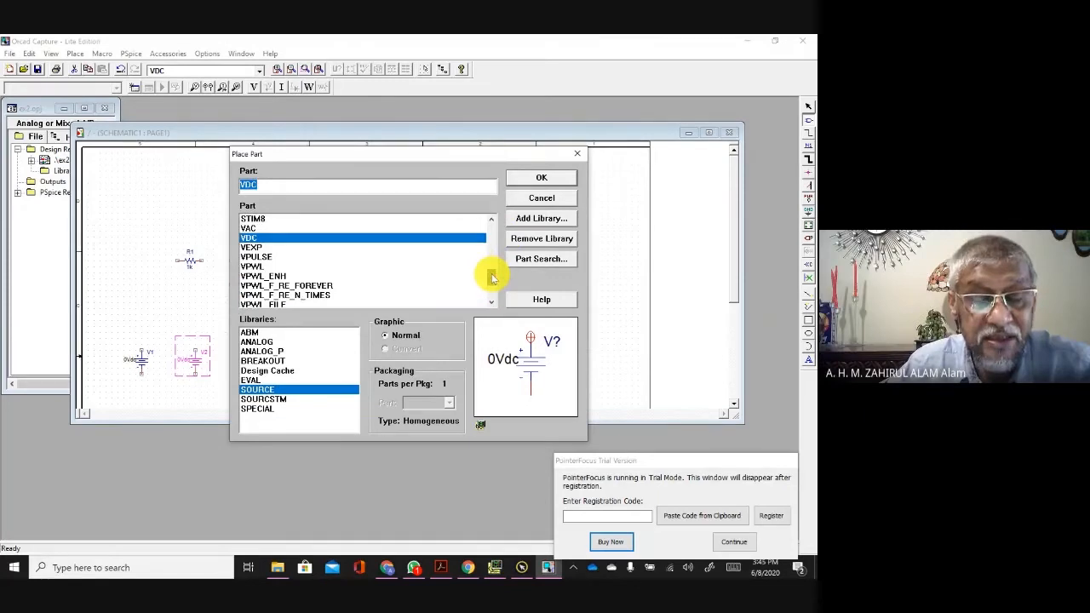
left_click(260, 227)
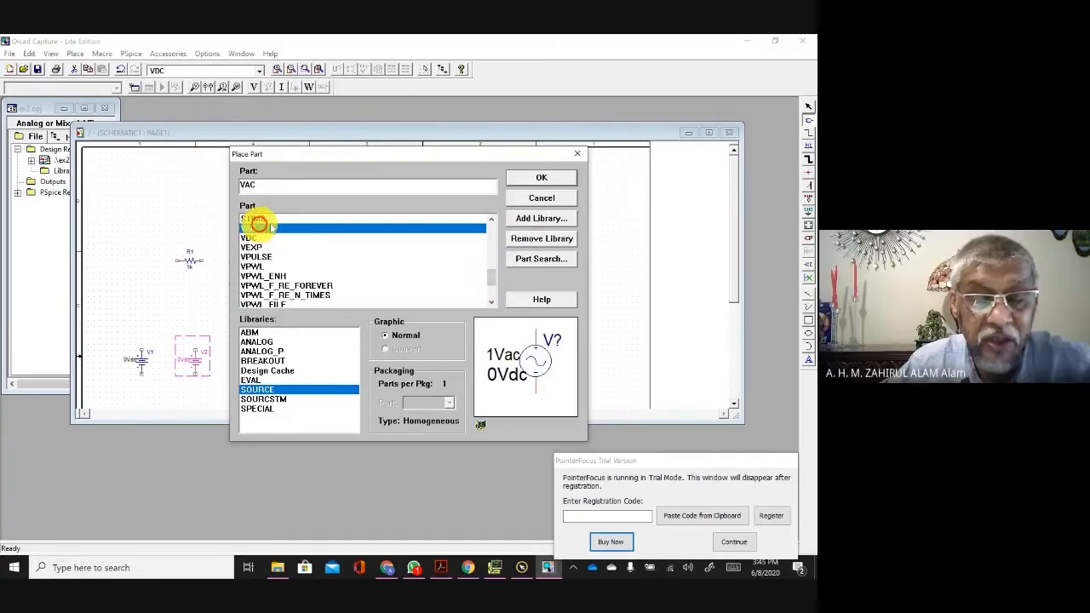
left_click(558, 178)
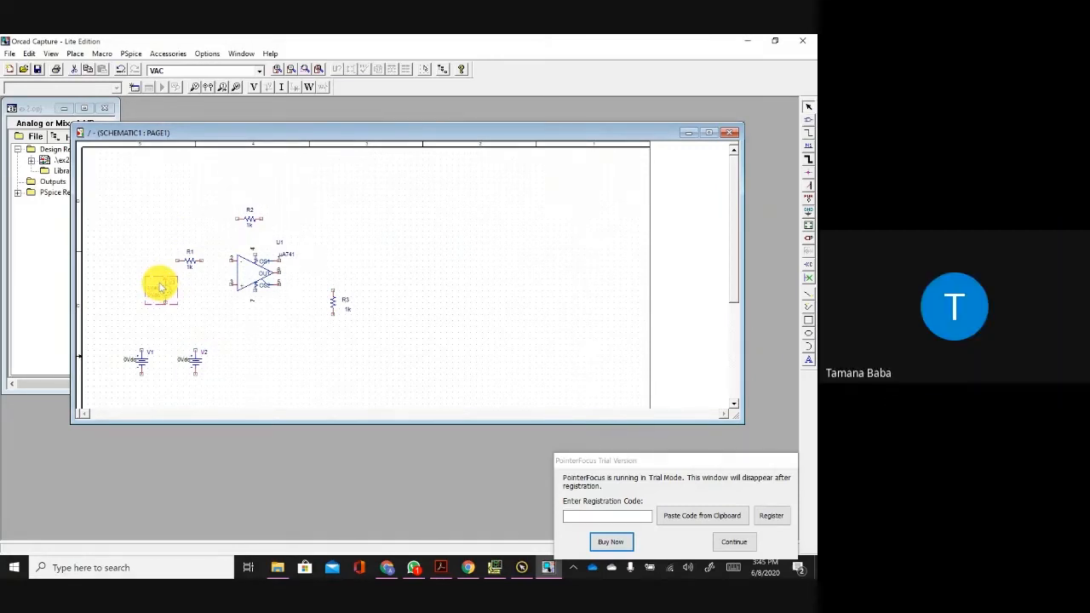
left_click(292, 366)
Step: Move the two DC sources V1 and V2 together to the free area below and to the right of R3
left_click_drag(105, 330, 246, 277)
left_click_drag(194, 184, 430, 202)
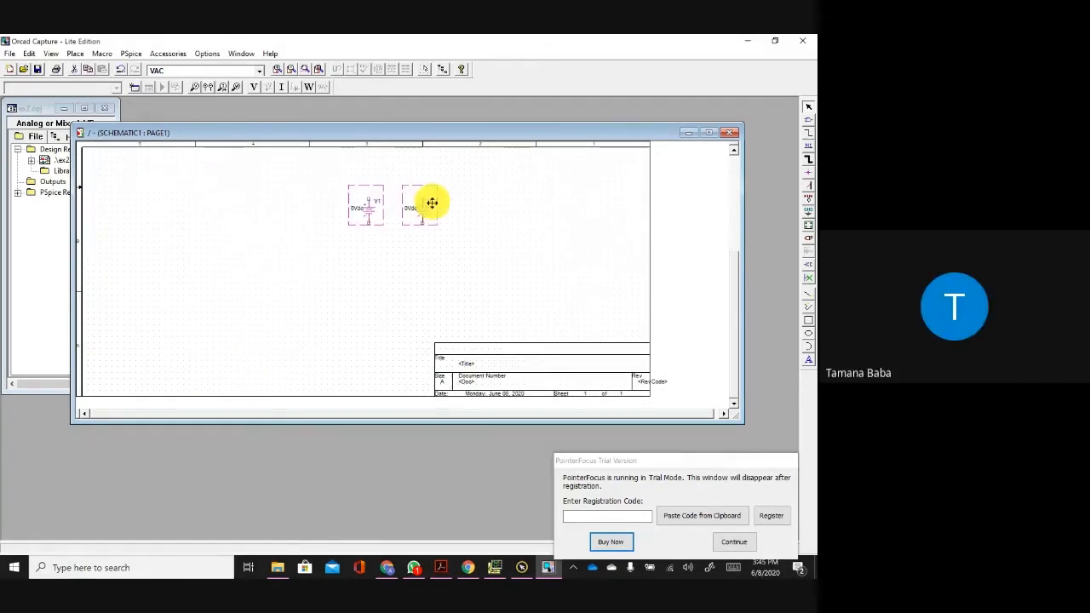
left_click(709, 134)
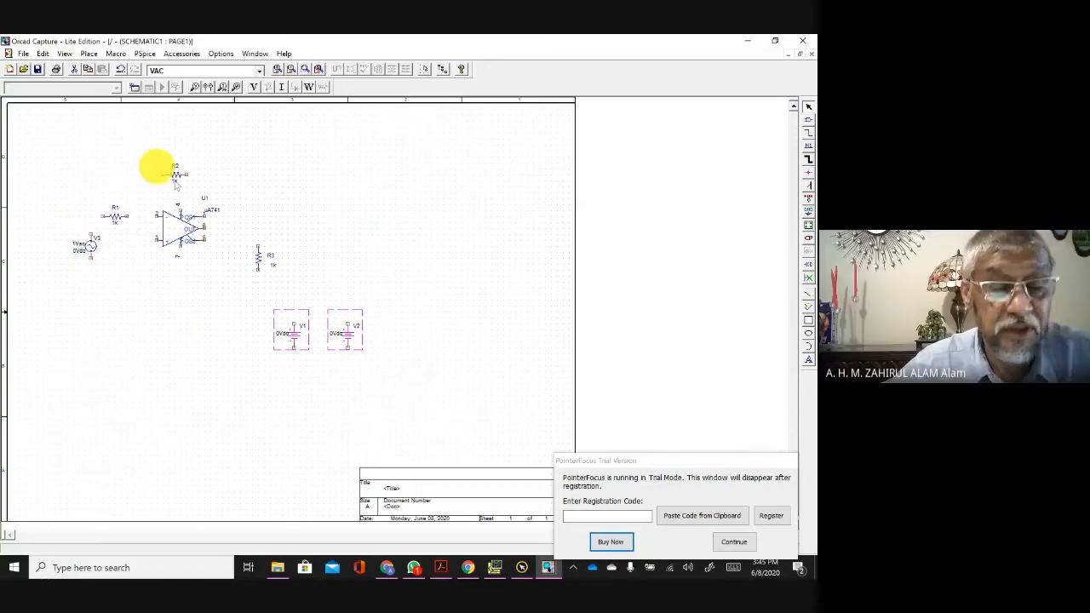
left_click_drag(228, 293, 432, 357)
left_click_drag(304, 335, 304, 319)
left_click(429, 263)
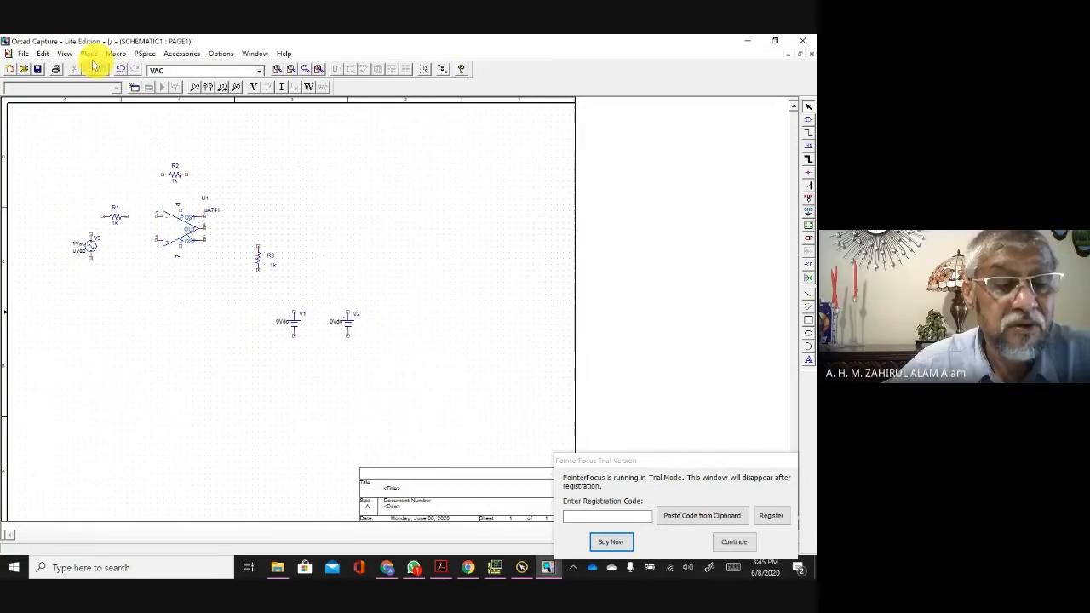
Step: Wire R1's right end to the op-amp's inverting input pin 2 and its left end to the top of AC source V3
left_click(65, 53)
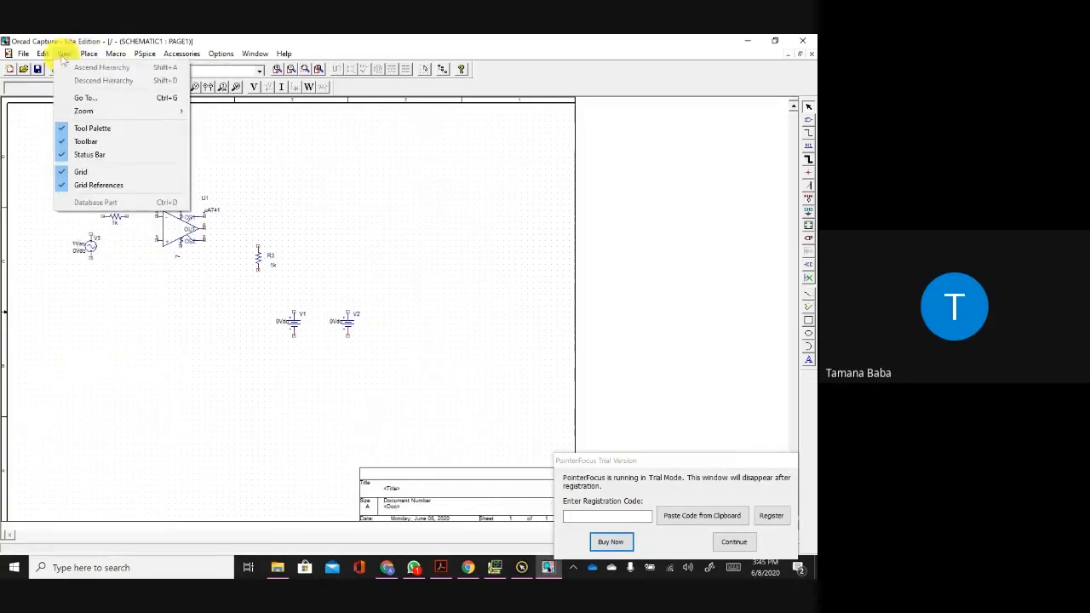
mouse_move(146, 111)
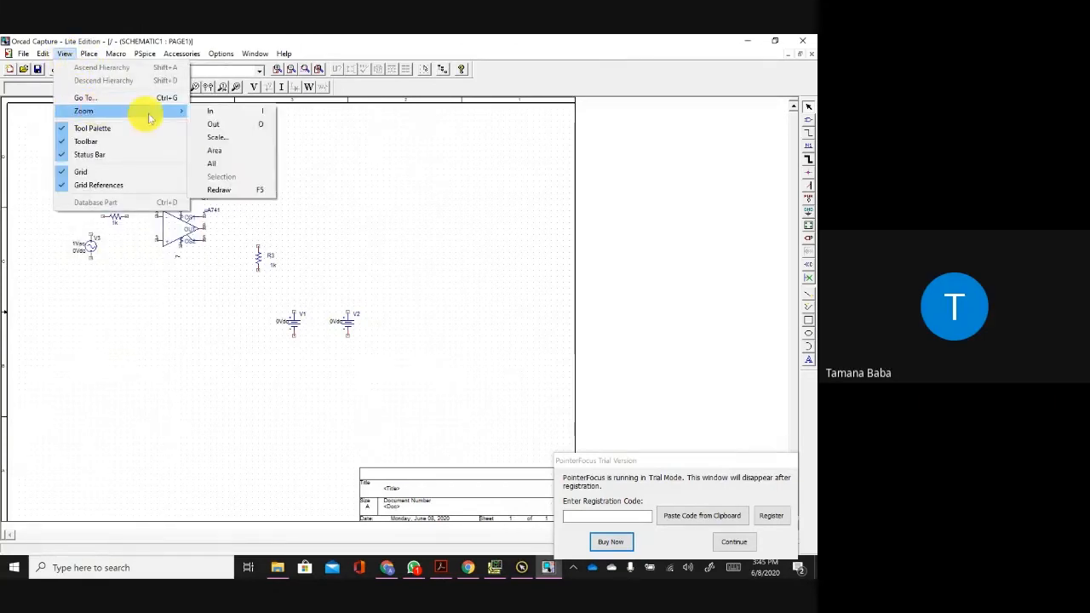
left_click(214, 111)
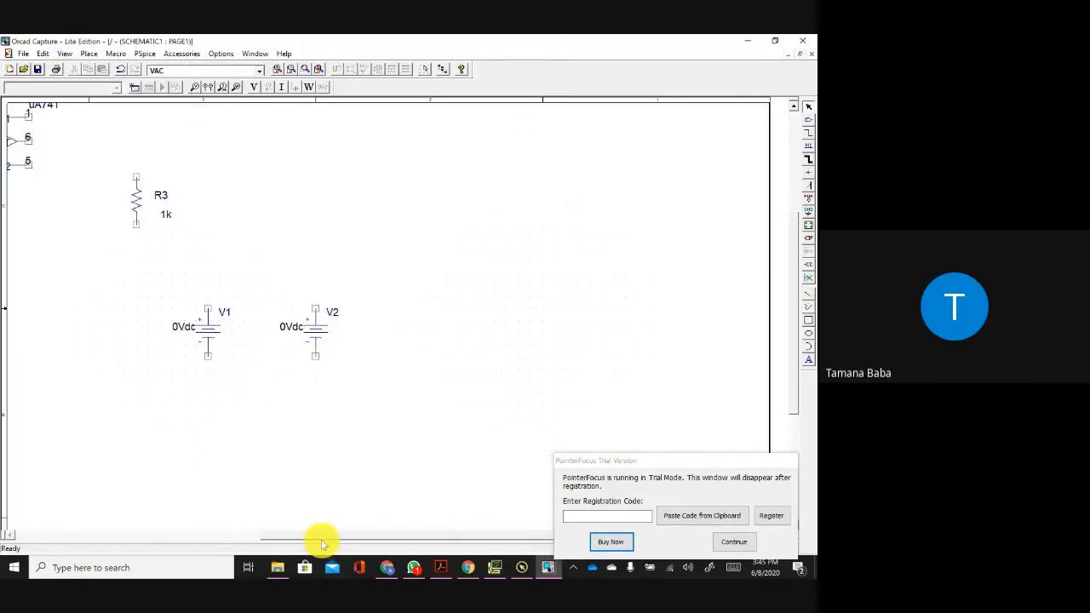
left_click_drag(317, 537, 114, 492)
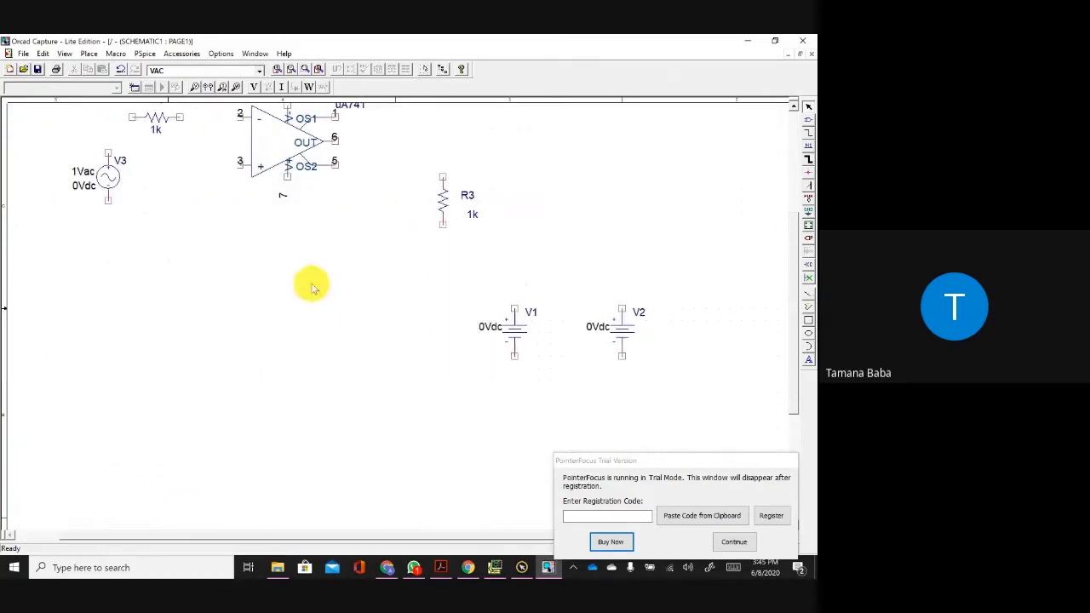
scroll(312, 288, "up", 1)
scroll(312, 288, "up", 2)
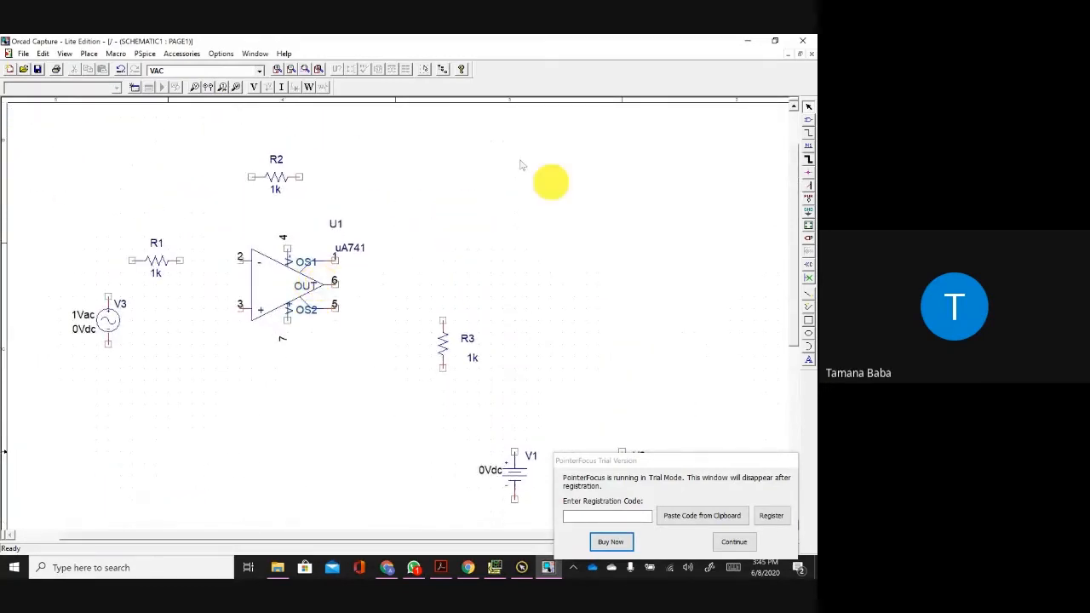
left_click(809, 134)
left_click(179, 260)
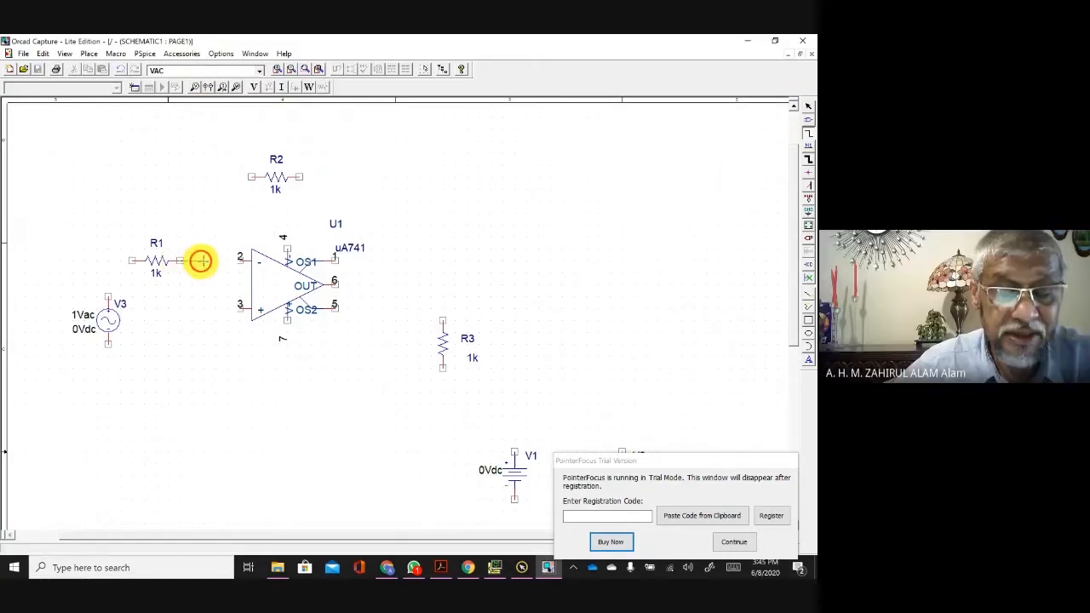
left_click(239, 259)
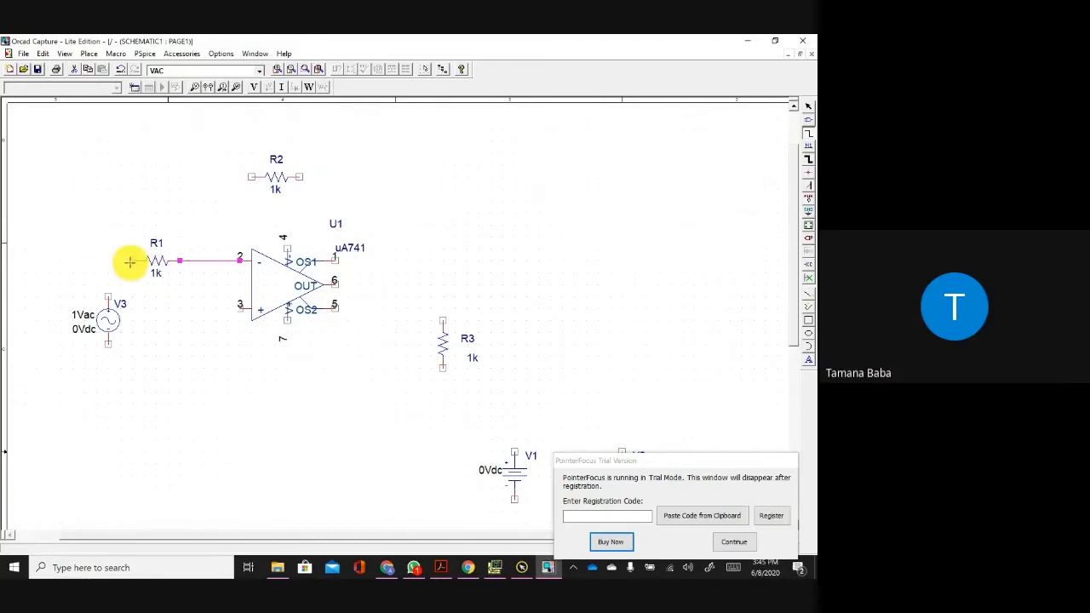
left_click(130, 259)
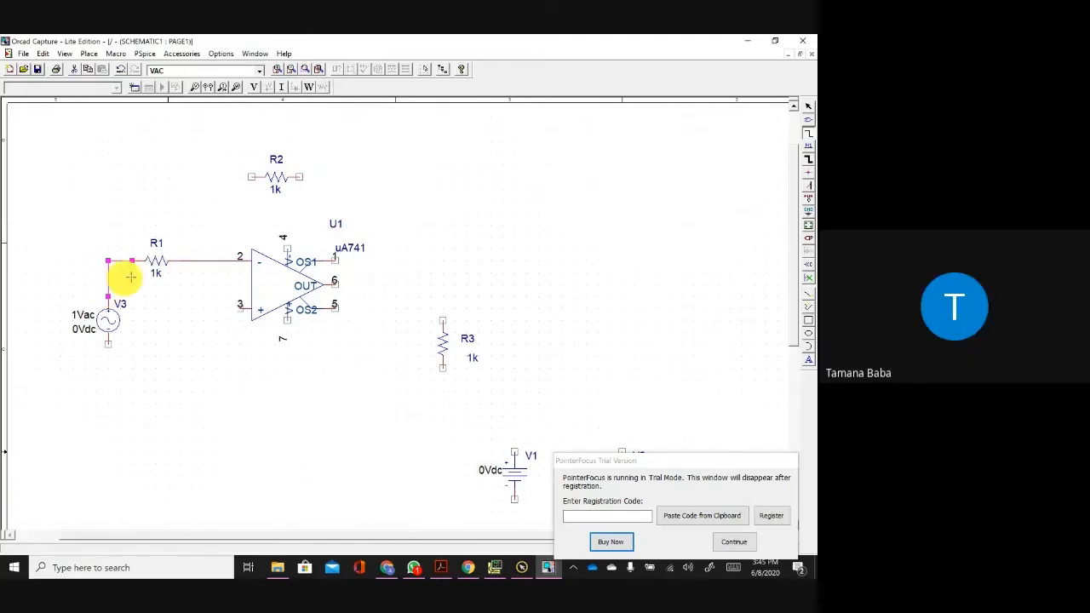
Step: Wire R2 as the feedback resistor between the inverting input node and the op-amp's output pin 6
left_click(251, 177)
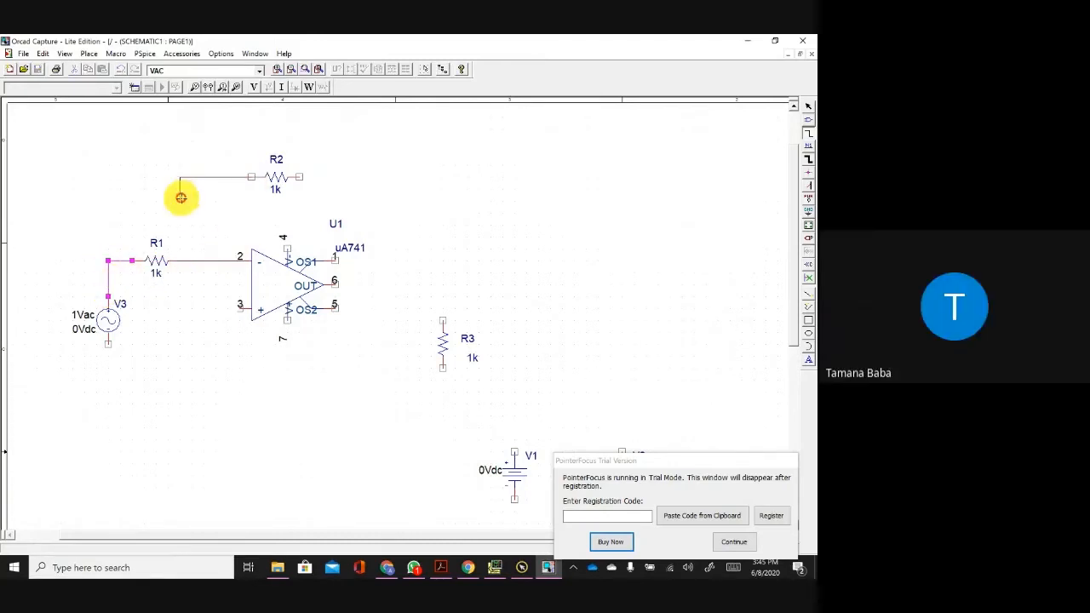
left_click(190, 259)
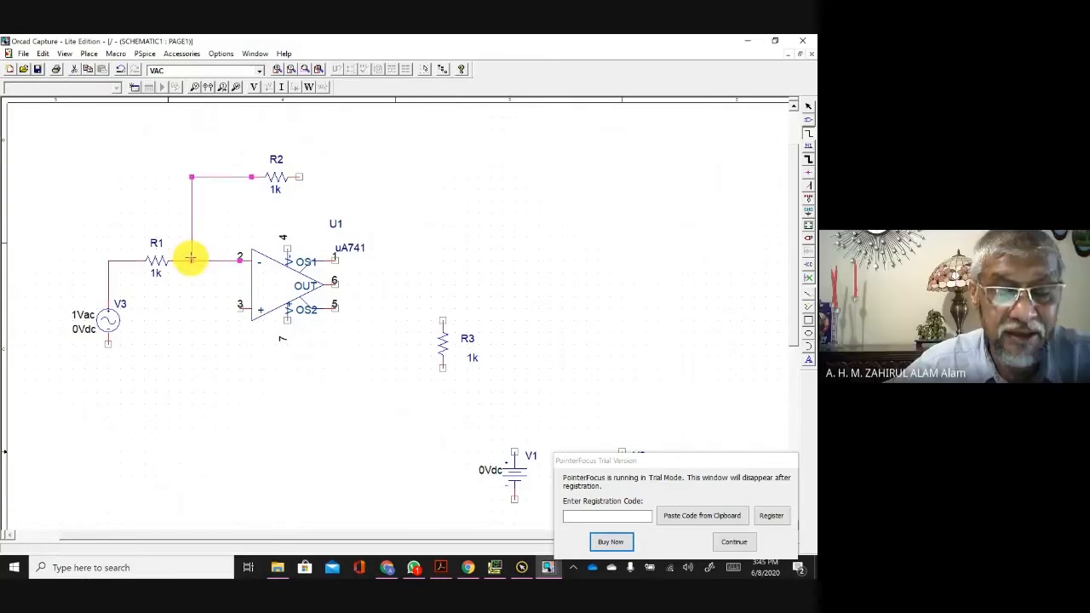
left_click(299, 177)
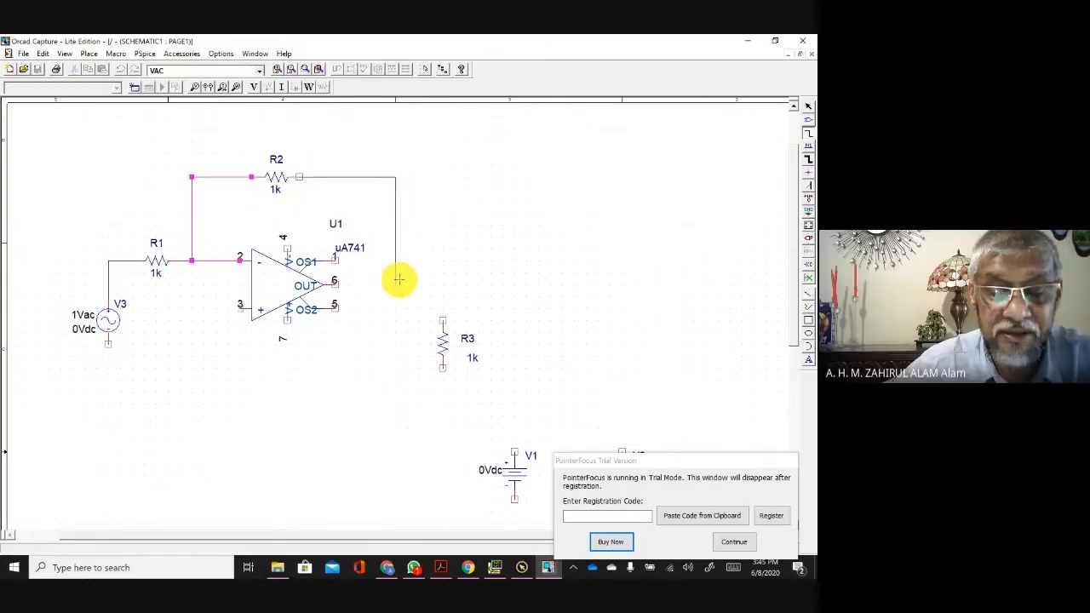
left_click(333, 283)
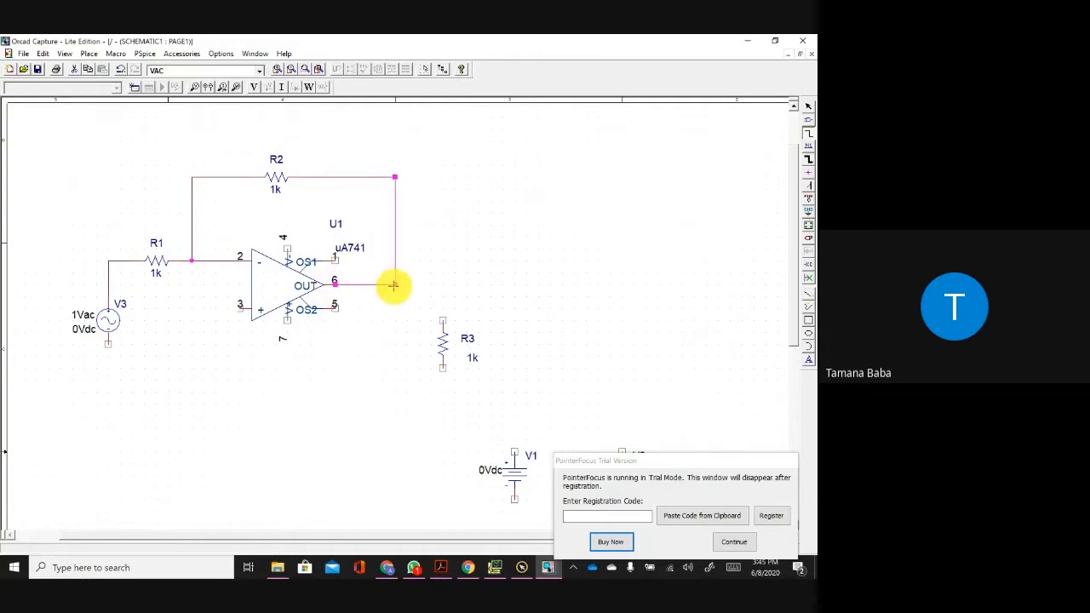
Step: Wire the op-amp's output node to the top of R3, and R3's bottom end to the bottom of AC source V3
left_click(442, 319)
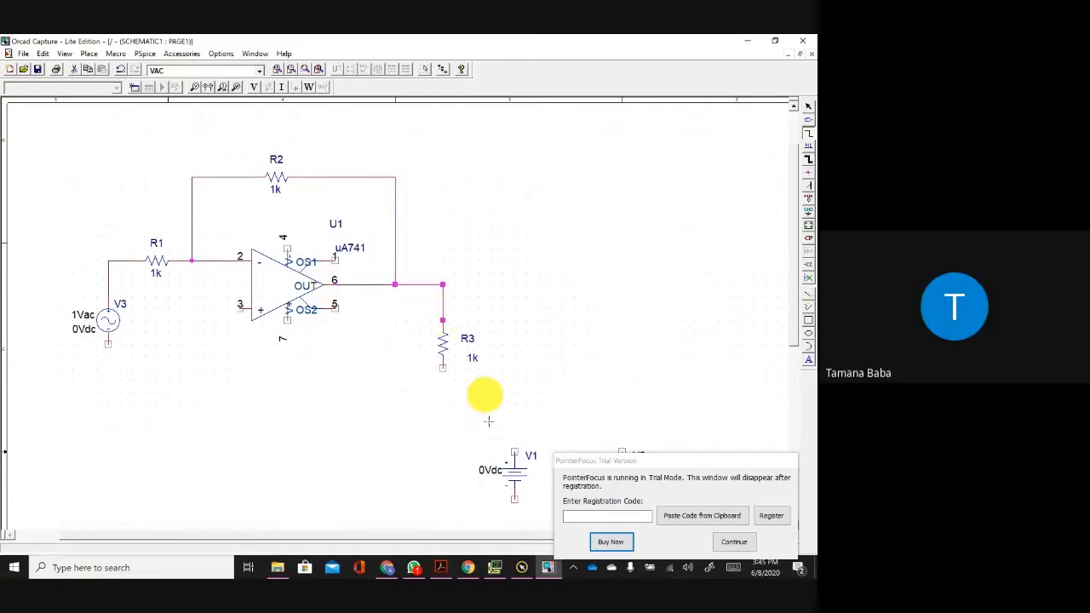
left_click(447, 387)
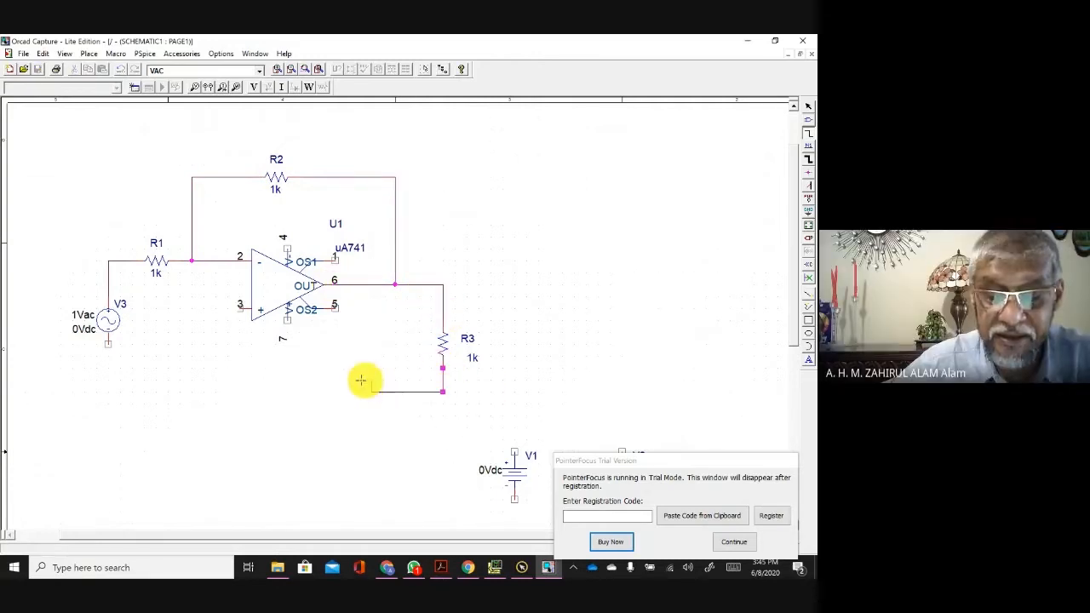
left_click(109, 345)
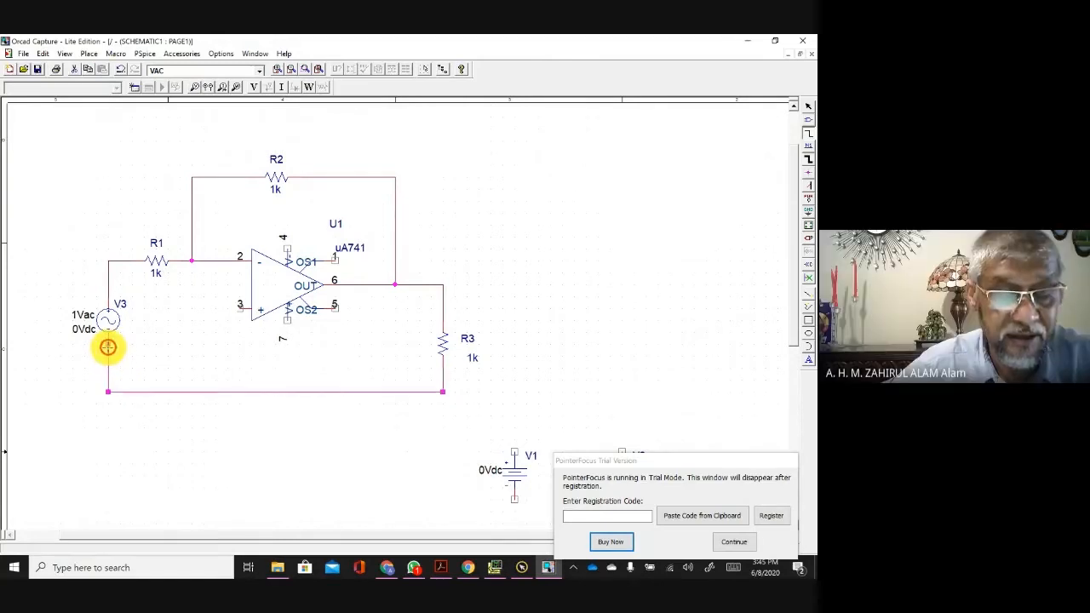
Step: Place a GND ground symbol from the CAPSYM library just below the middle of the wire joining V3 and R3
left_click(809, 212)
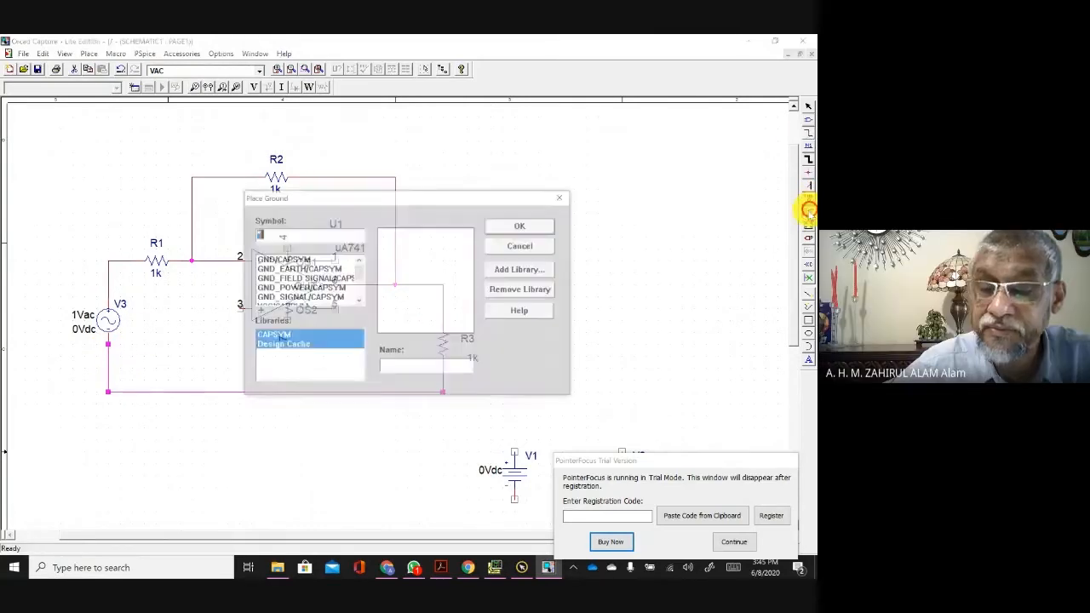
left_click(287, 260)
double_click(407, 365)
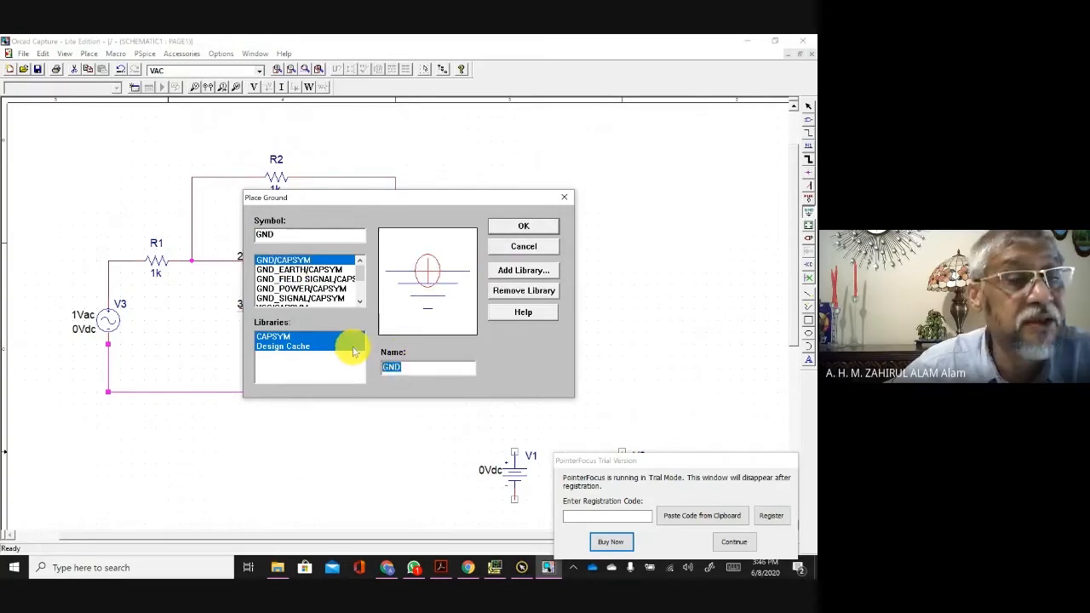
left_click(528, 228)
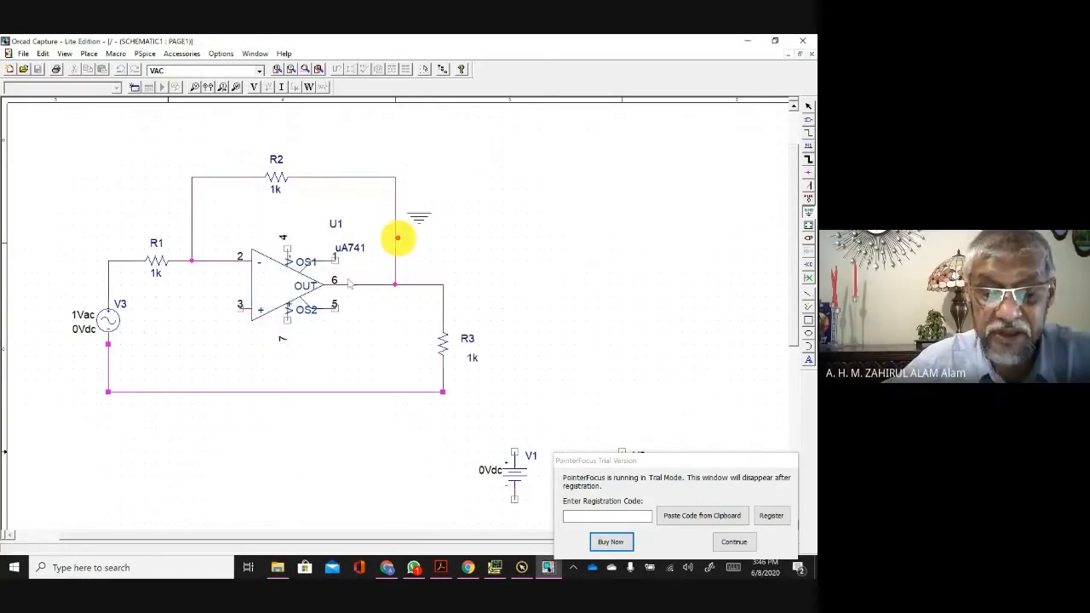
left_click(276, 417)
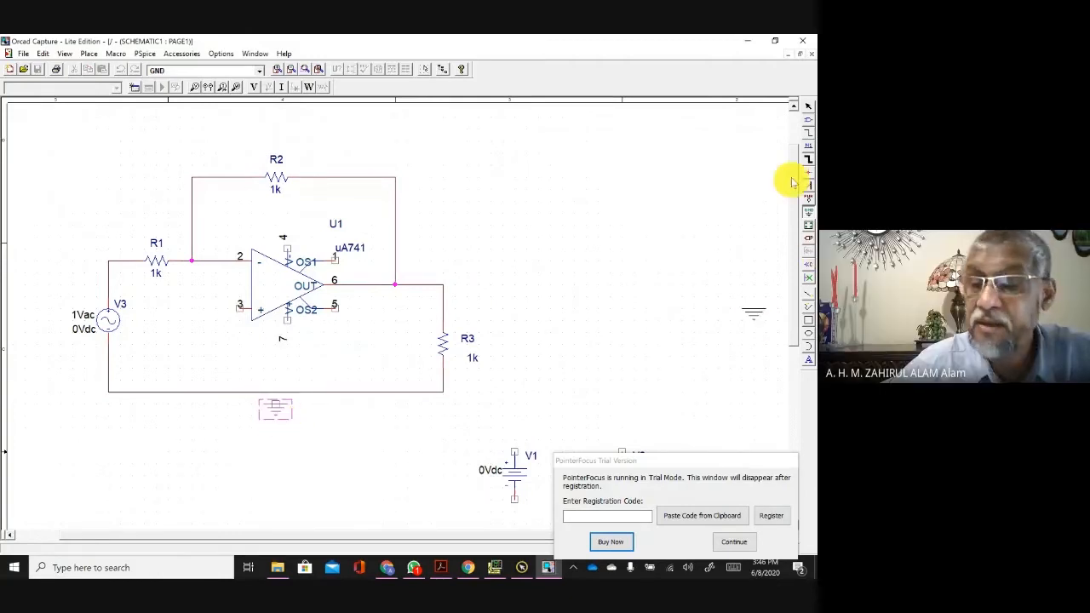
Step: Connect the ground symbol to the return wire above it and wire the op-amp's non-inverting input pin 3 to that wire
left_click(808, 136)
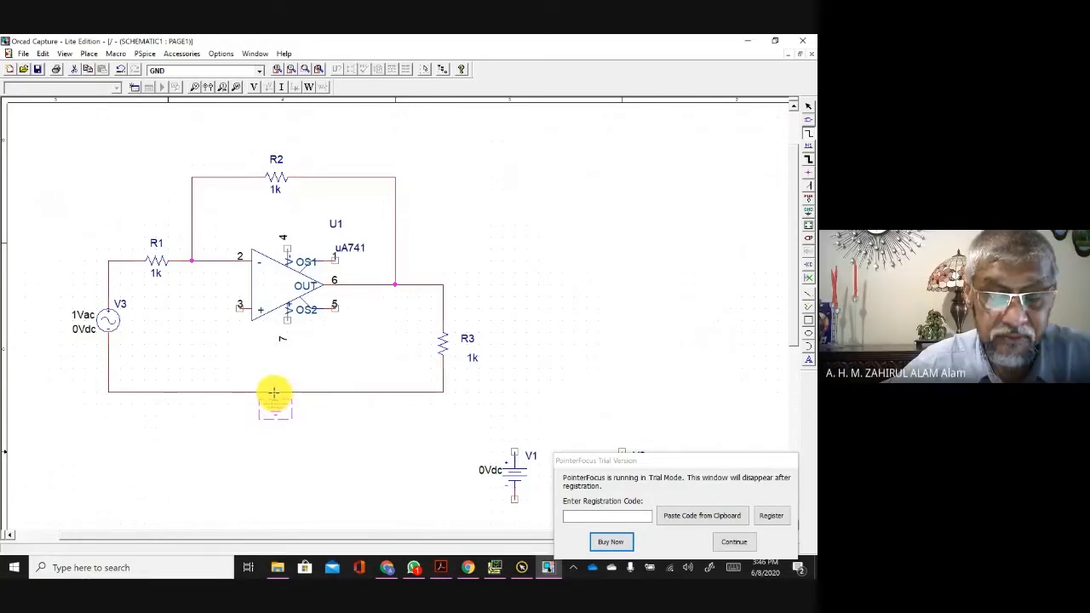
left_click_drag(272, 392, 301, 410)
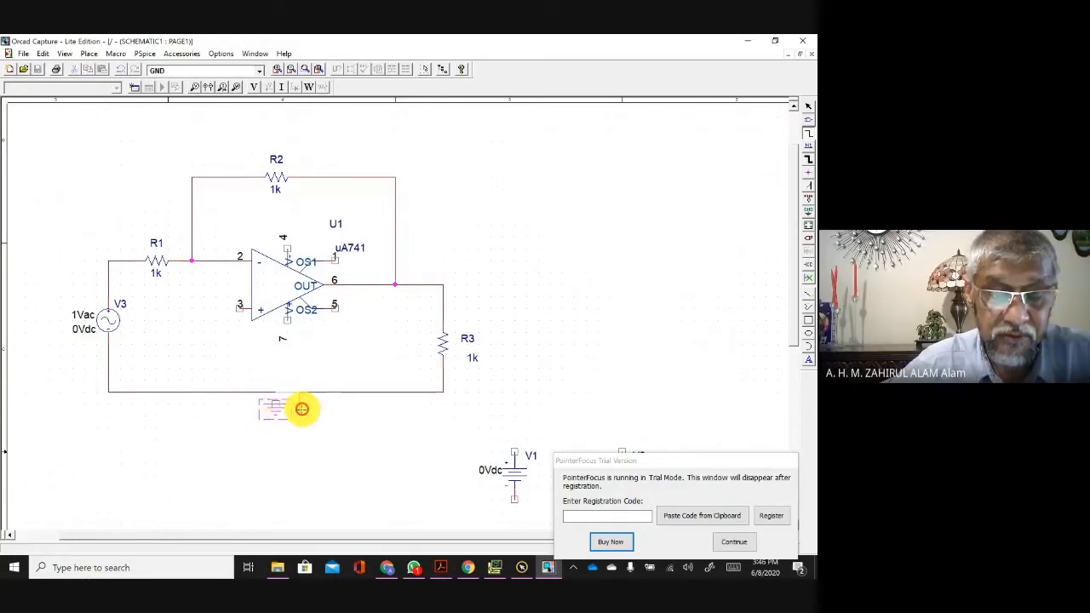
left_click(273, 387)
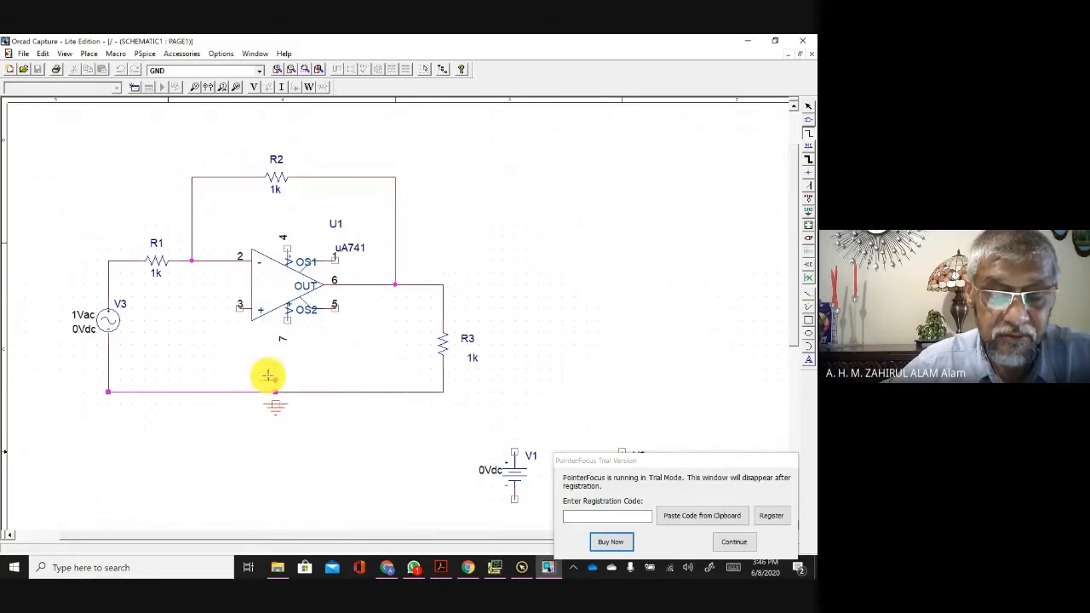
left_click(277, 405)
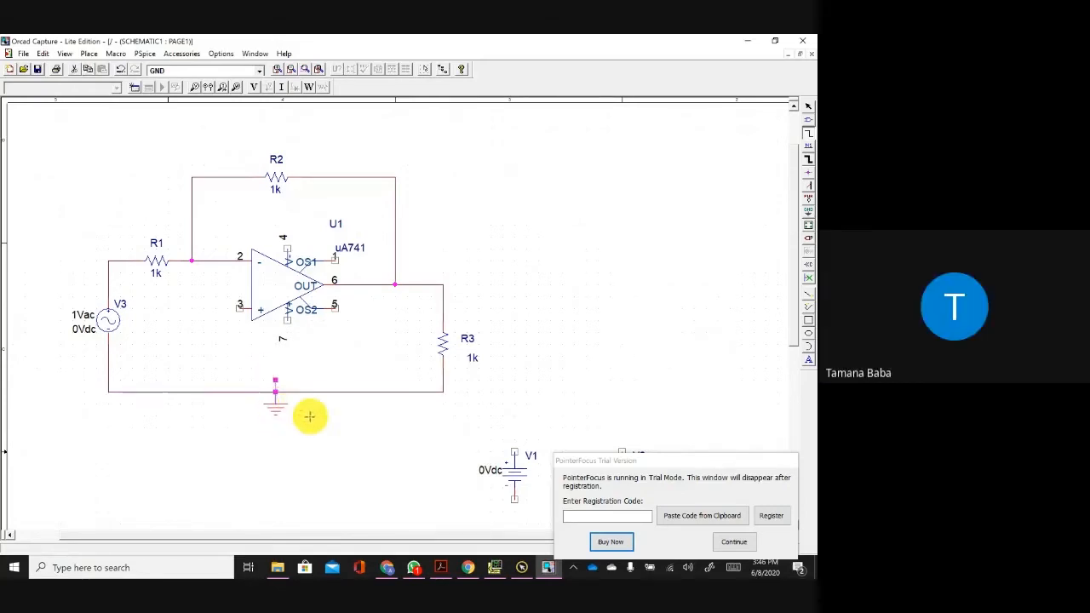
left_click(353, 427)
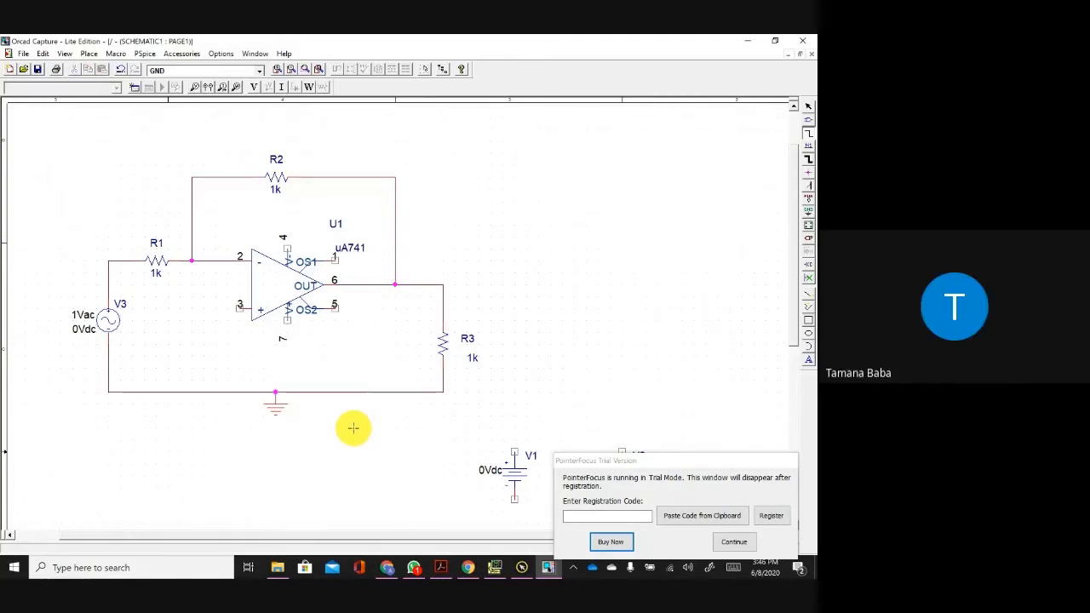
left_click(241, 306)
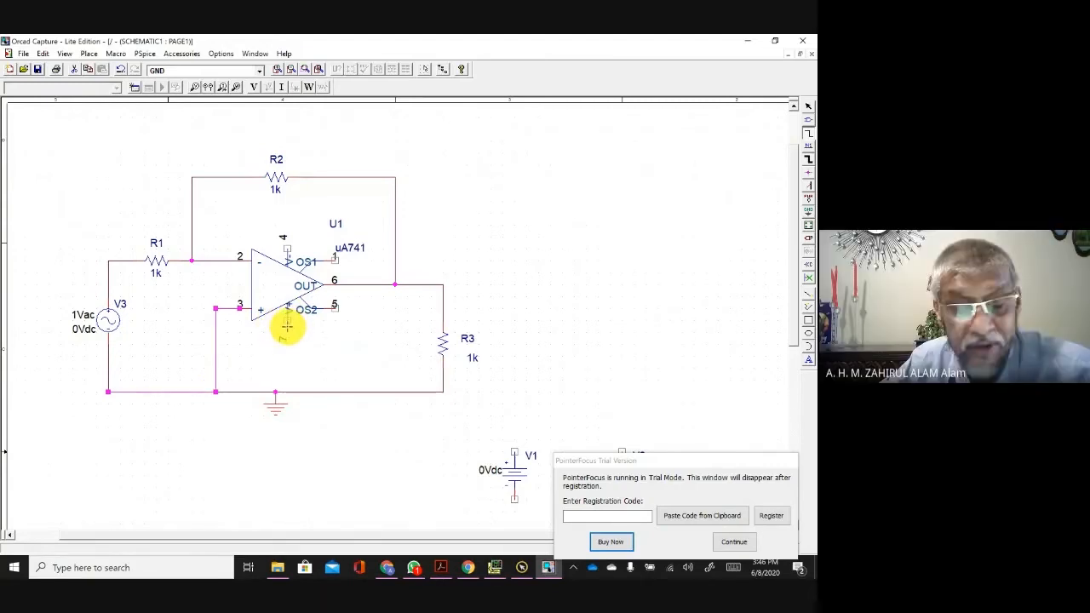
Step: Move the PointerFocus trial window clear of the DC sources and wire the negative terminals of V1 and V2 together
left_click_drag(707, 464, 709, 109)
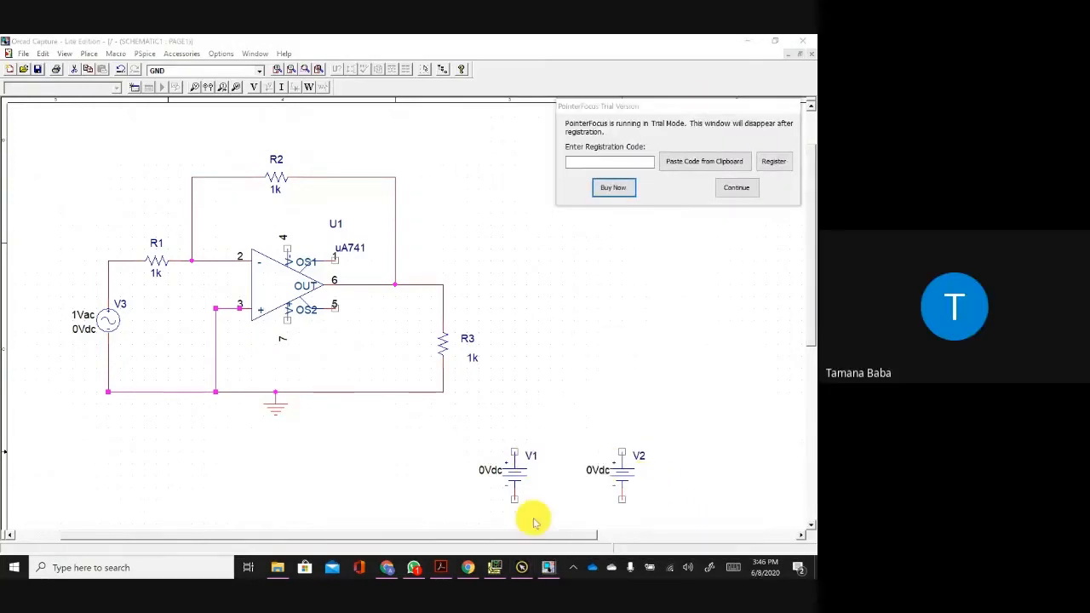
left_click(512, 502)
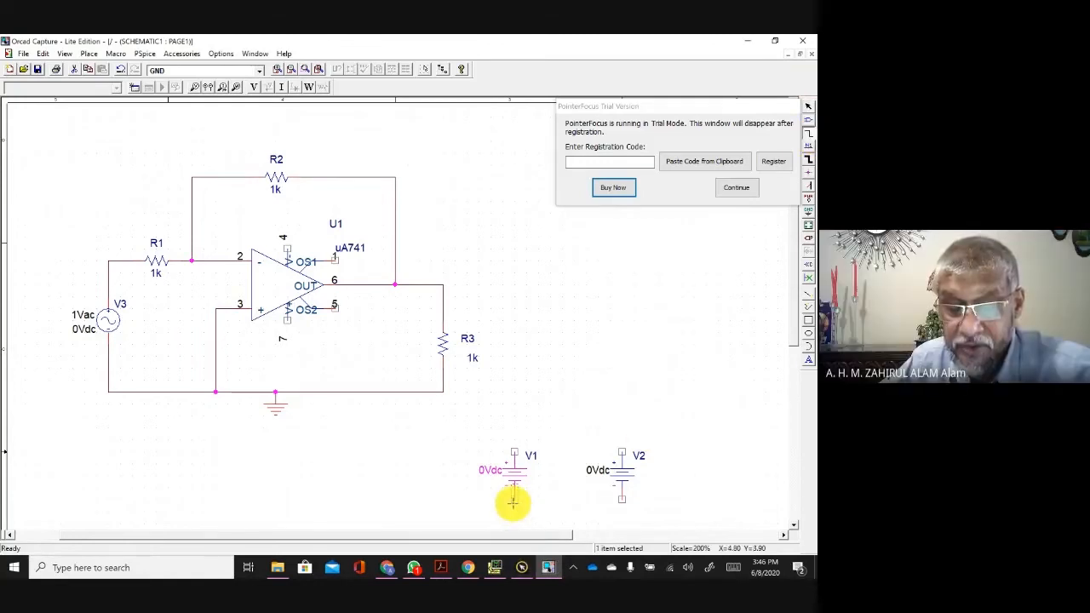
left_click(513, 502)
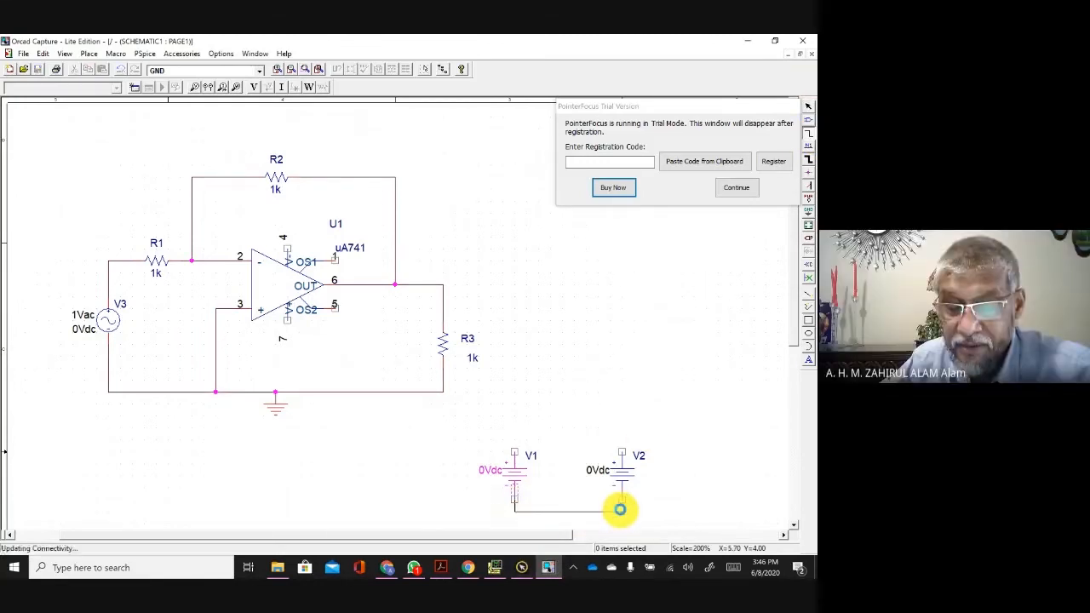
left_click(621, 500)
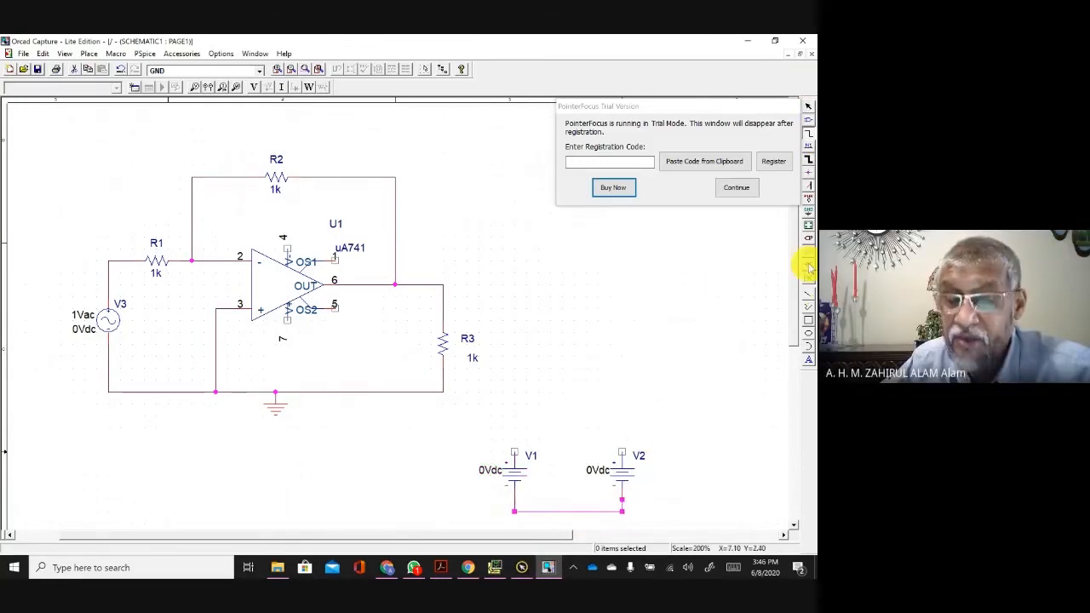
Step: Place a GND symbol from CAPSYM named 0 on the wire joining V1 and V2, and shift it slightly down with the wire
left_click(807, 213)
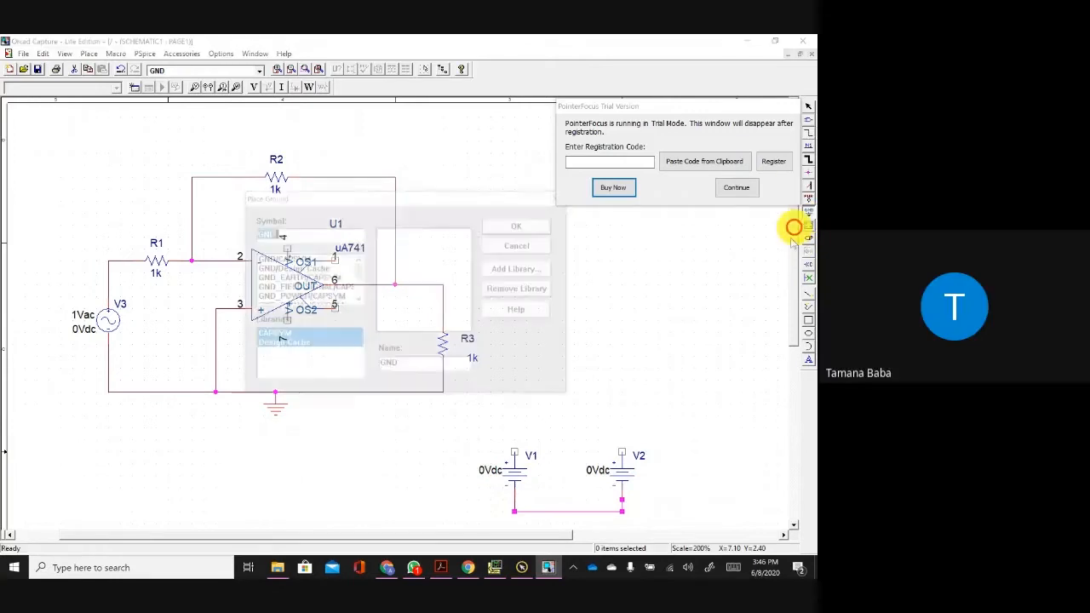
double_click(413, 367)
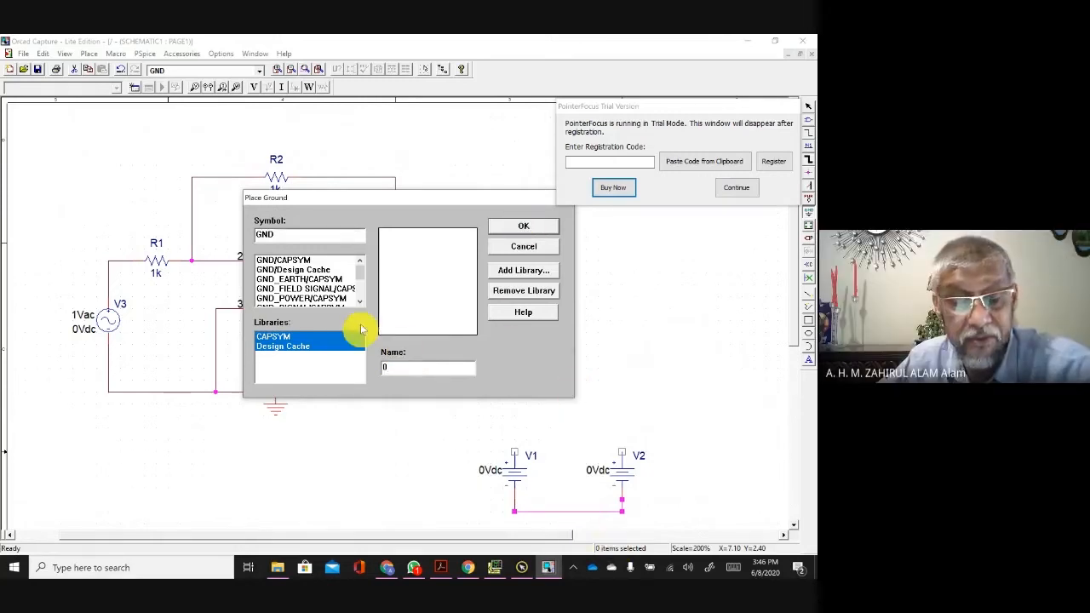
left_click(304, 261)
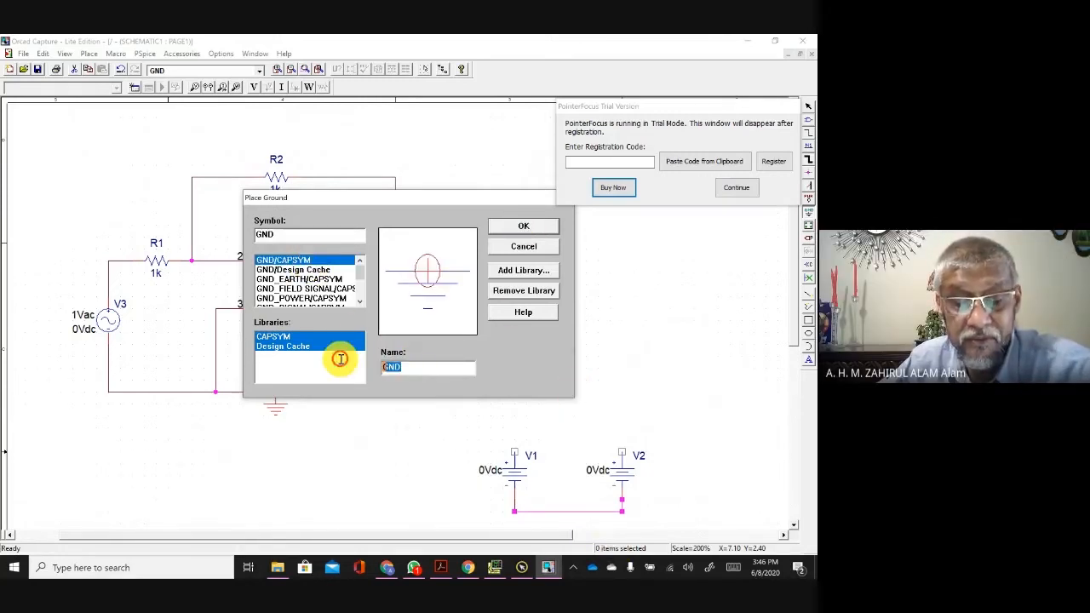
type("0")
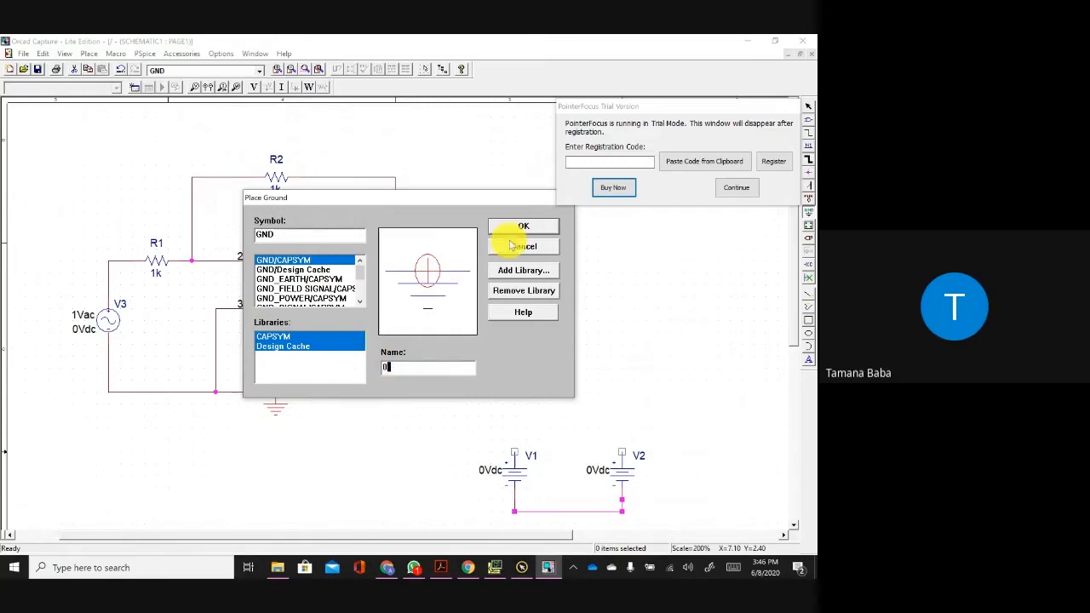
left_click(519, 227)
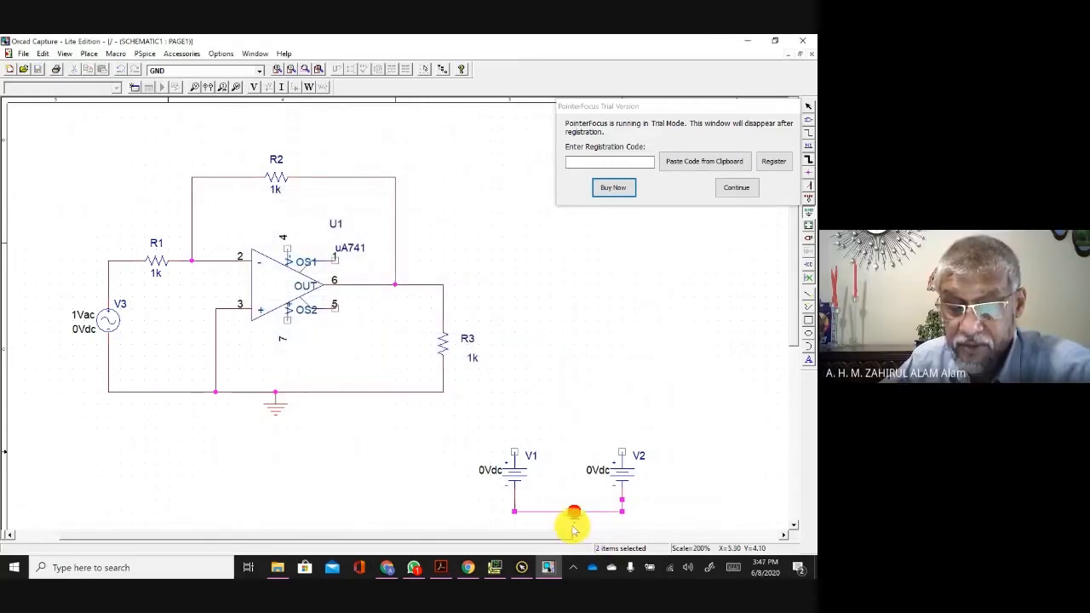
left_click(575, 526)
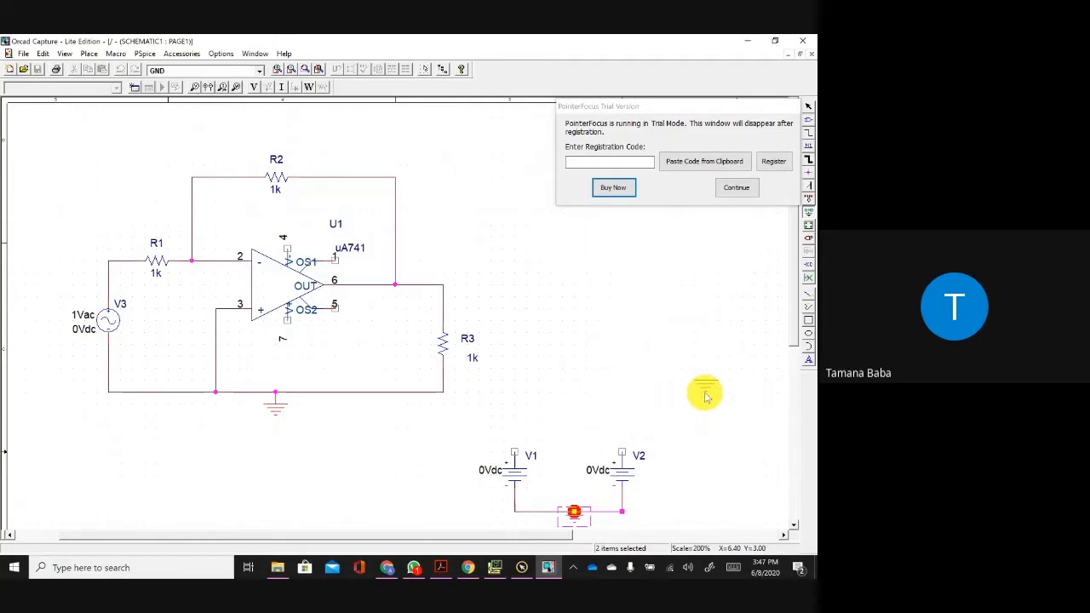
key("Escape")
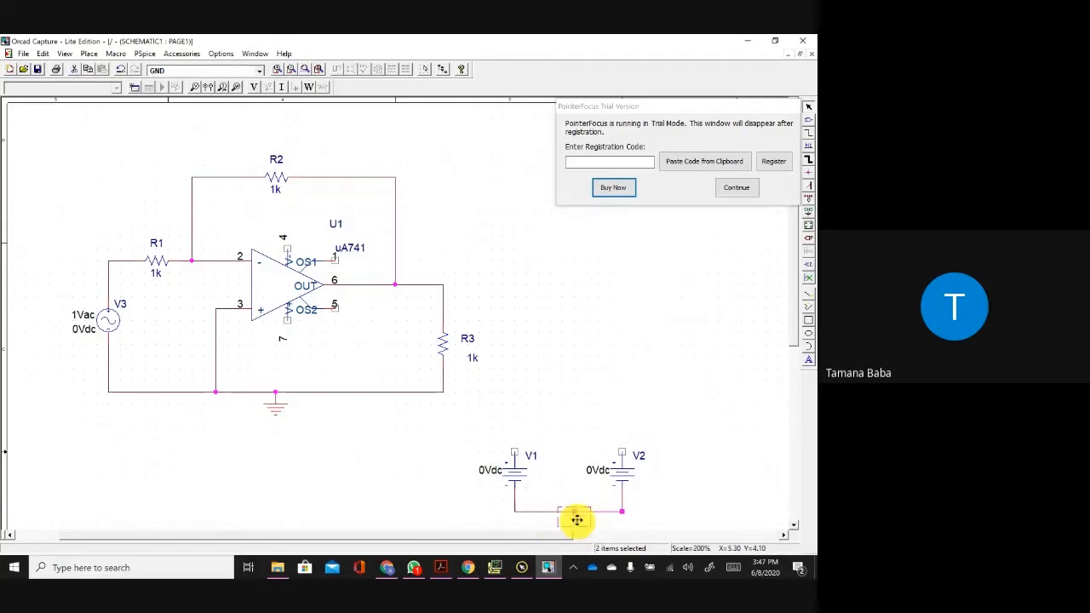
scroll(673, 436, "down", 1)
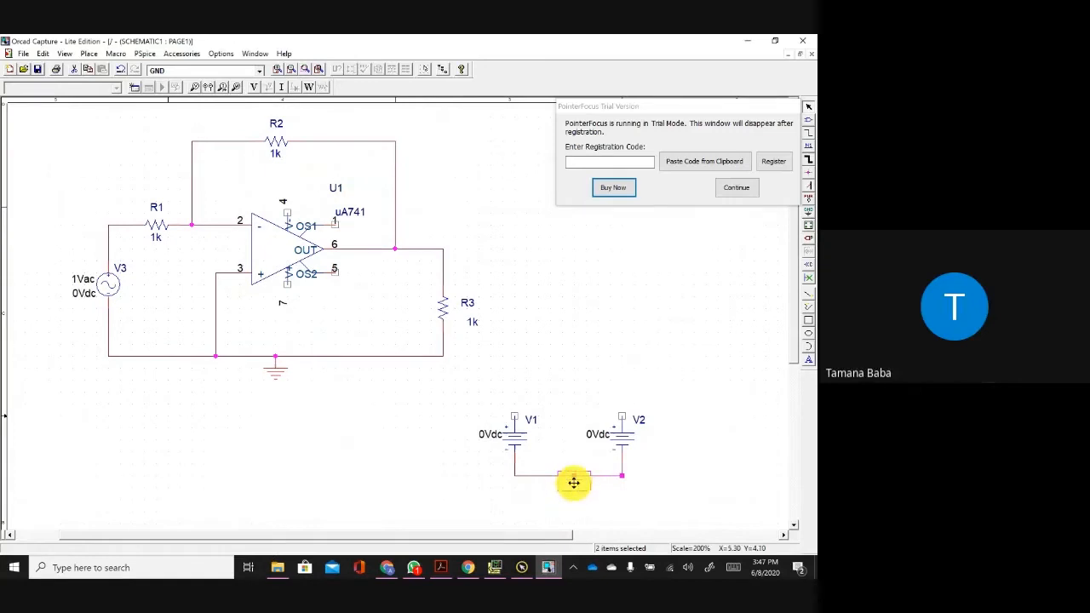
left_click_drag(574, 483, 577, 500)
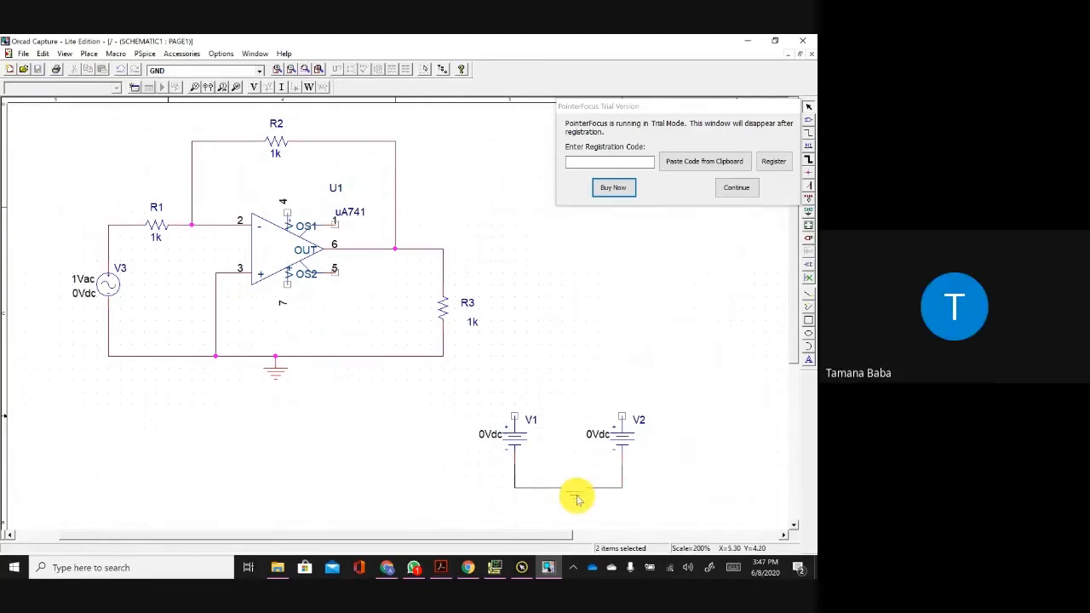
left_click(806, 136)
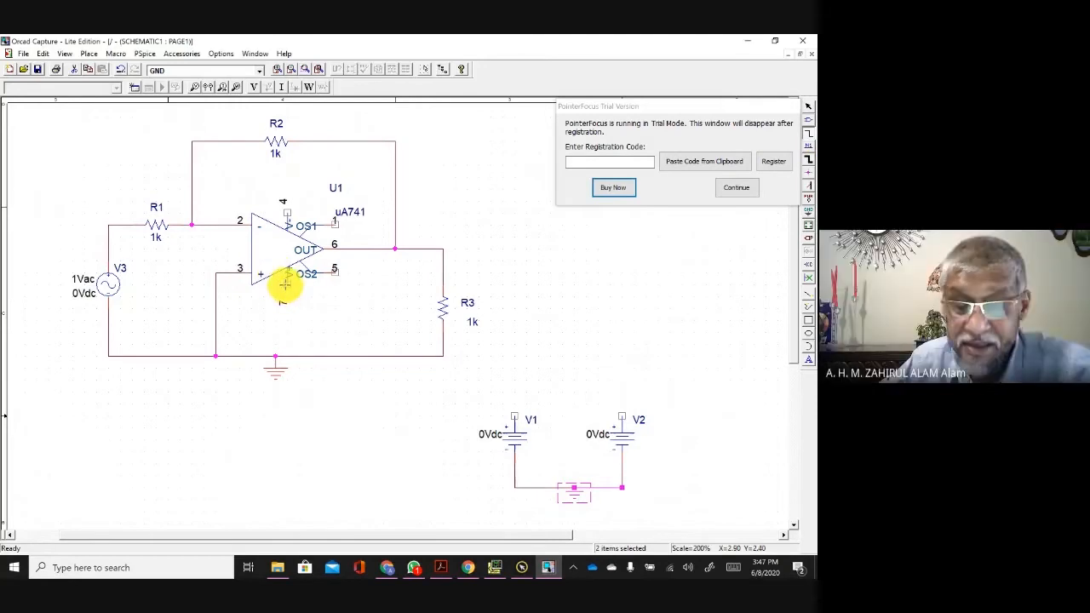
mouse_move(285, 285)
left_mouse_down()
mouse_move(323, 309)
mouse_move(497, 309)
mouse_move(578, 398)
mouse_move(407, 251)
mouse_move(451, 268)
mouse_move(408, 260)
left_mouse_up()
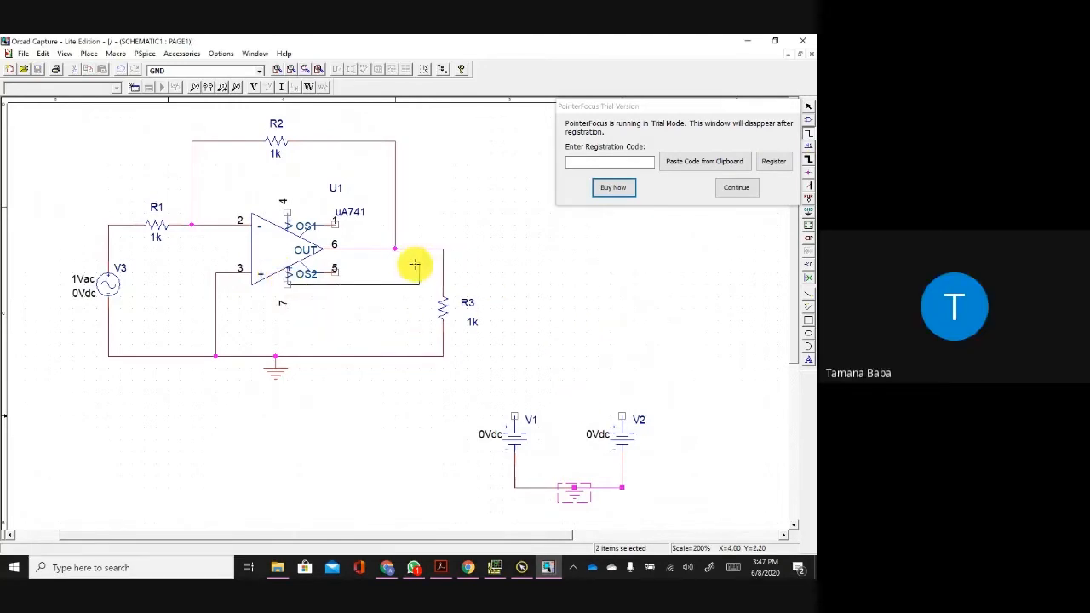
left_click(414, 265)
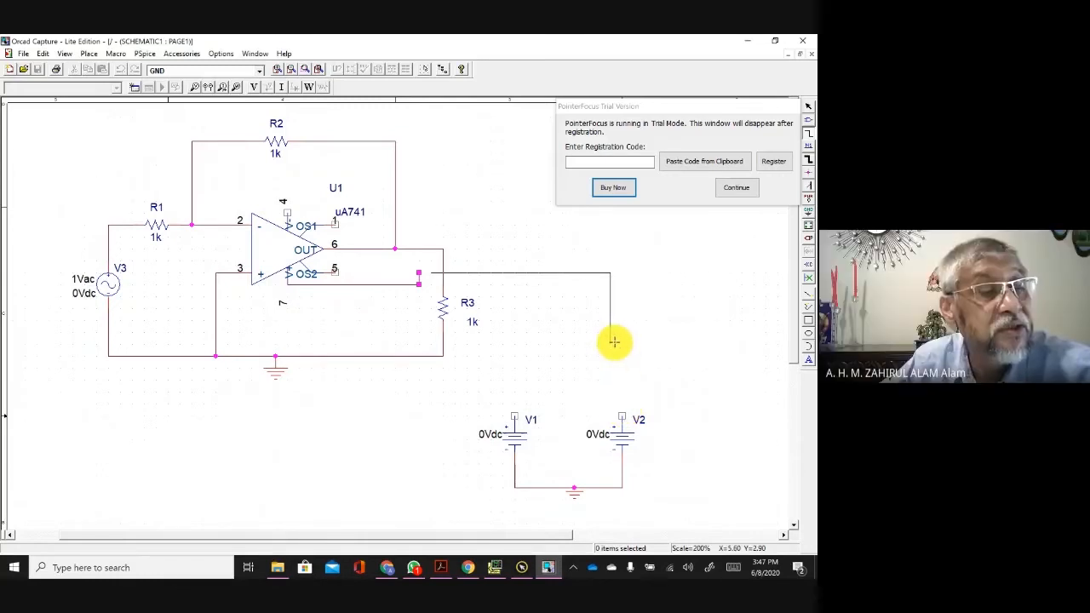
key("Escape")
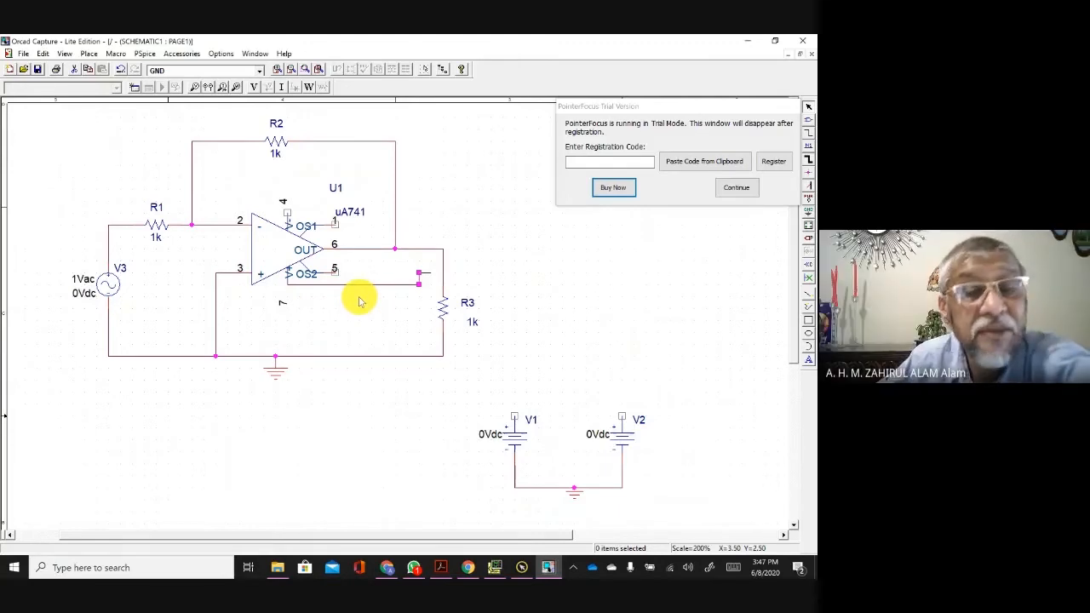
key("Delete")
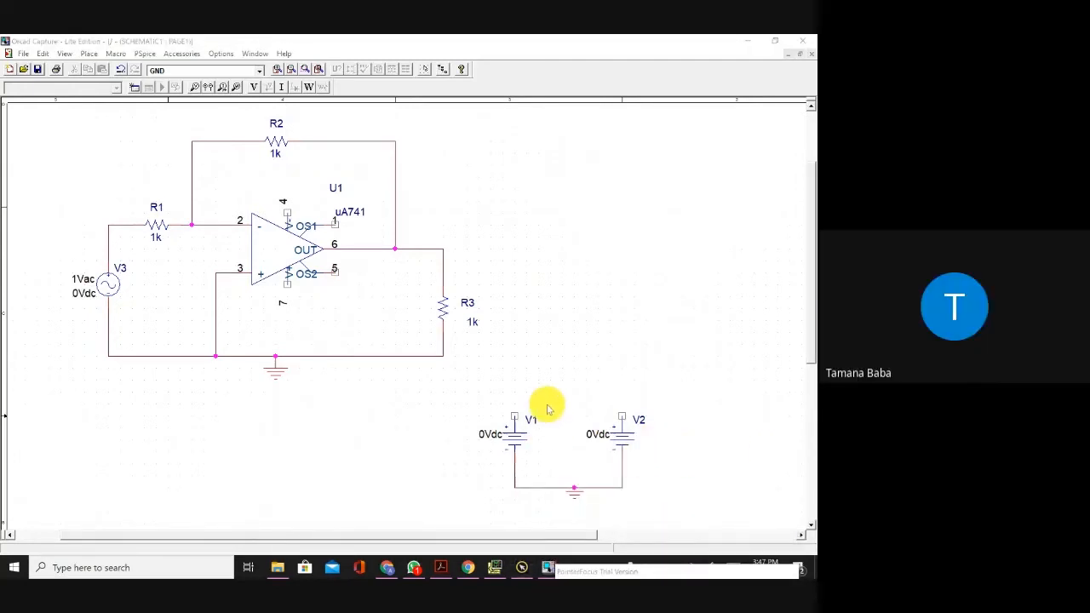
Step: Set the DC value of source V1 to 15
double_click(482, 436)
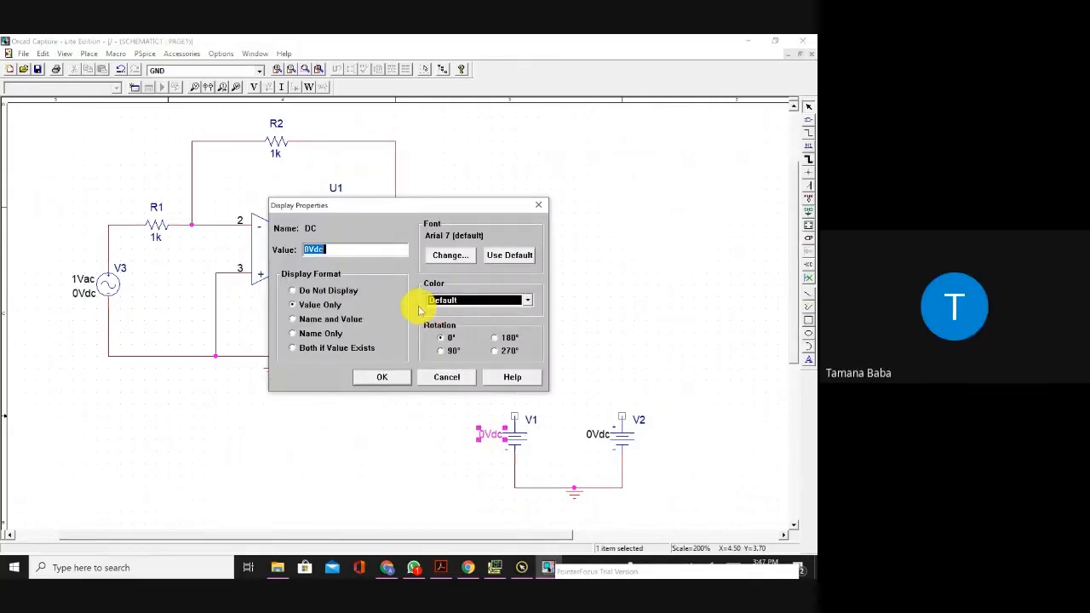
type("15")
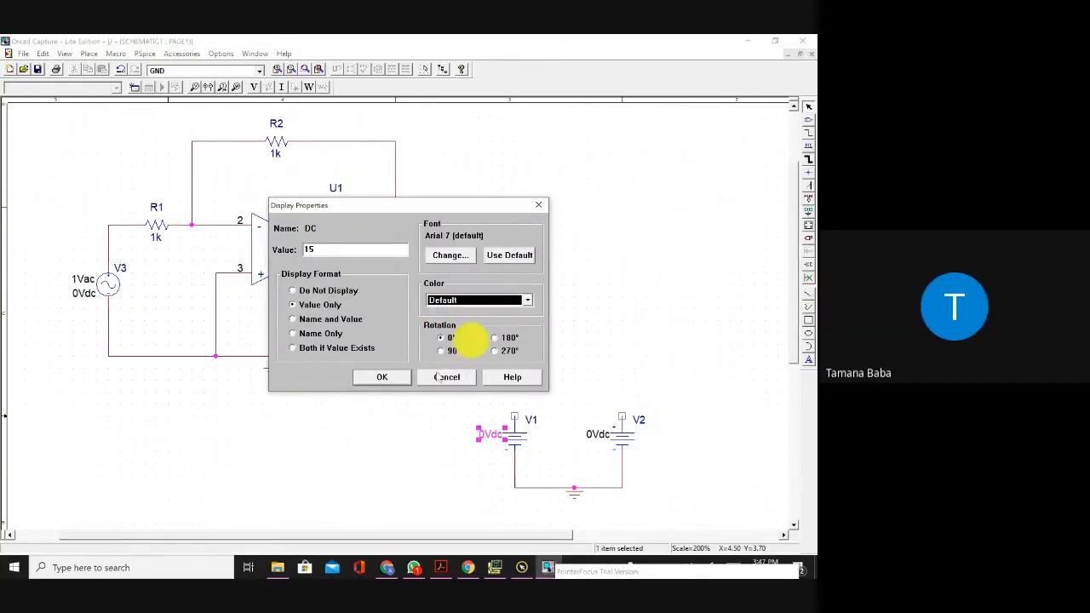
left_click(383, 377)
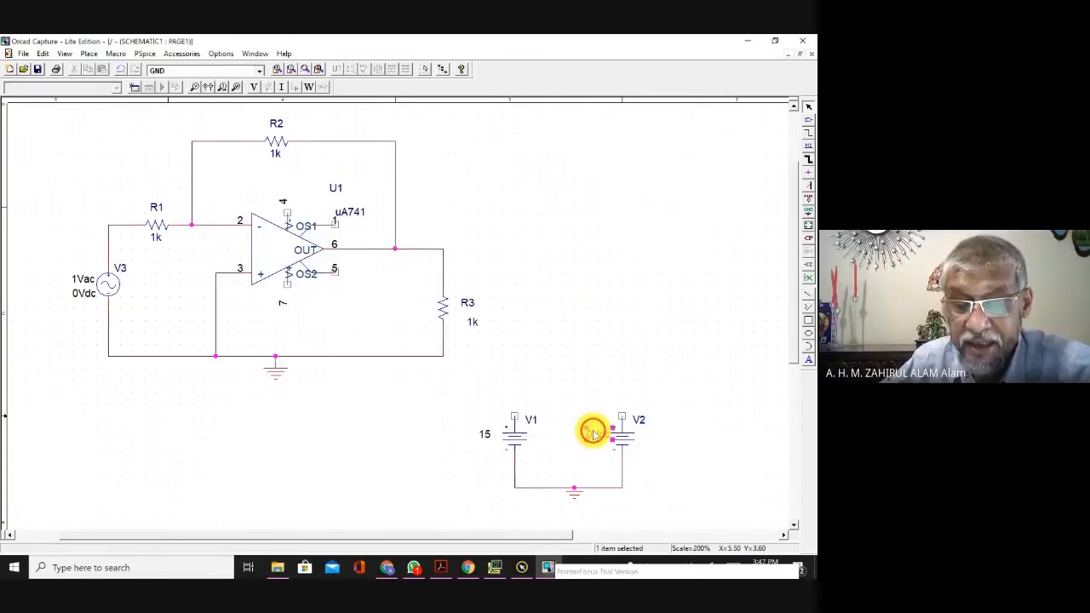
Step: Set the DC value of source V2 to -15
double_click(593, 433)
key("BackSpace")
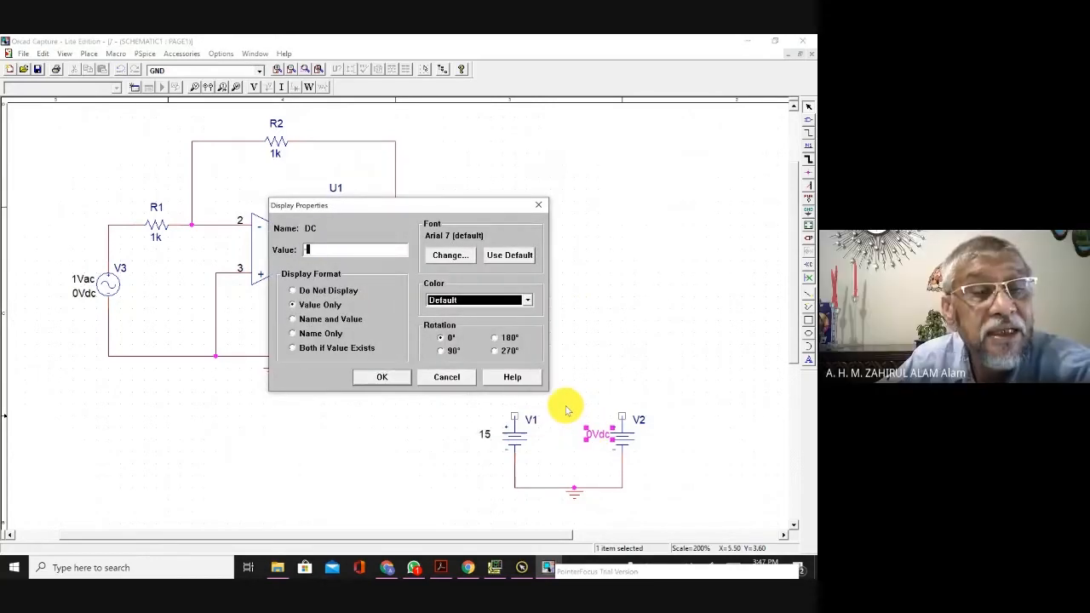
type("-15")
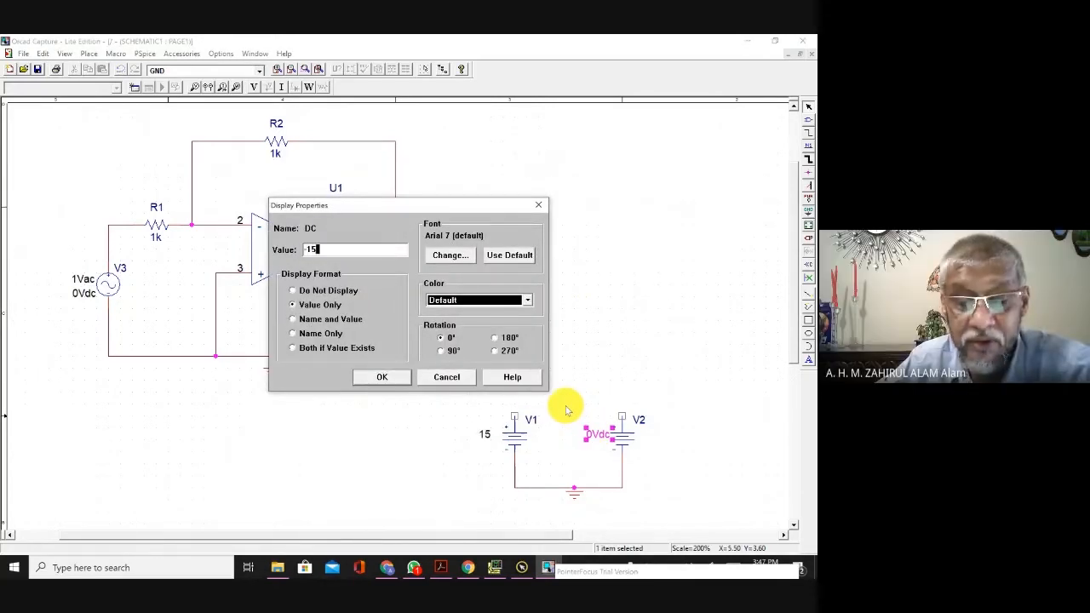
left_click(382, 378)
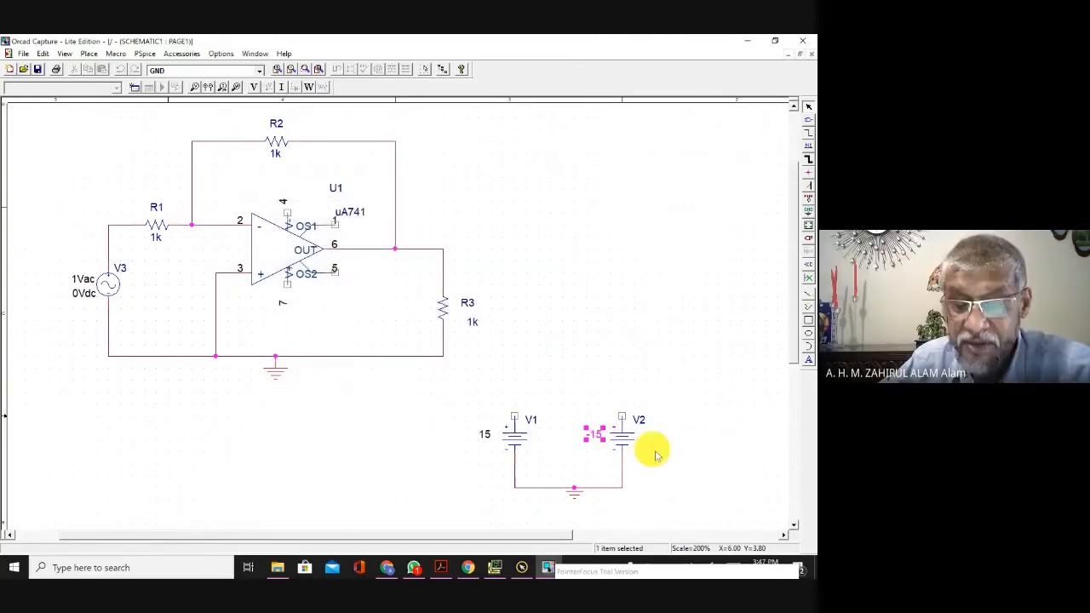
left_click(705, 457)
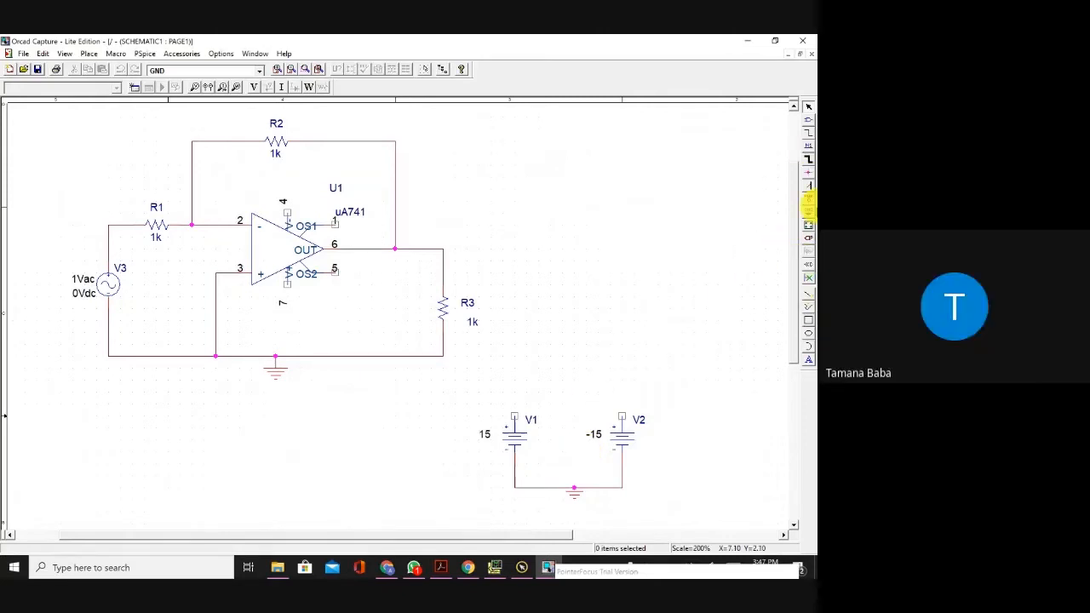
Step: Place two VCC power symbols from CAPSYM, one above source V1 and one above source V2
left_click(809, 203)
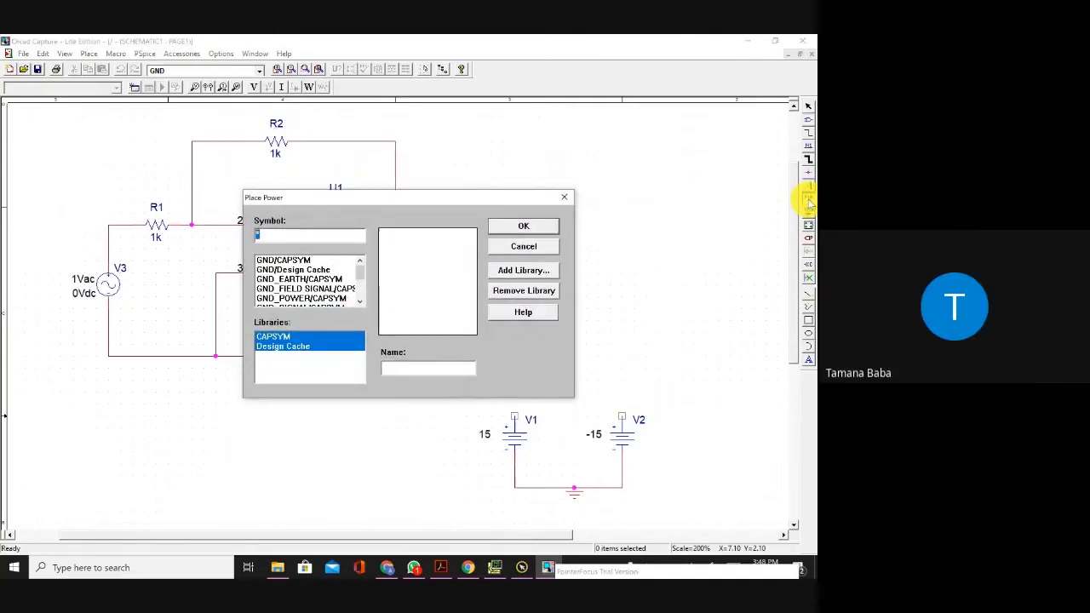
left_click_drag(361, 269, 361, 276)
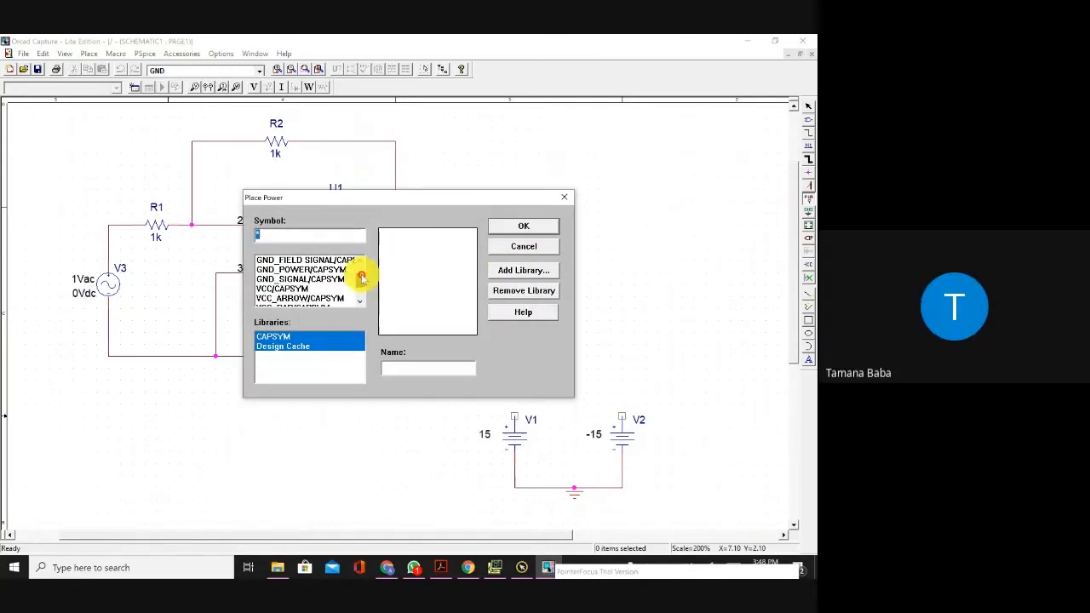
left_click(296, 289)
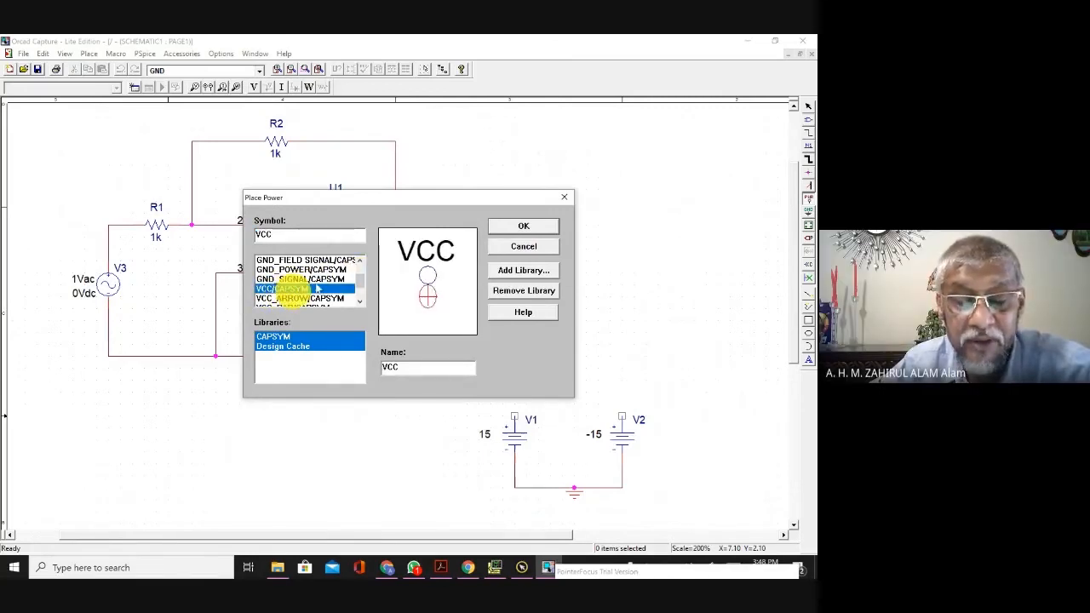
left_click(511, 227)
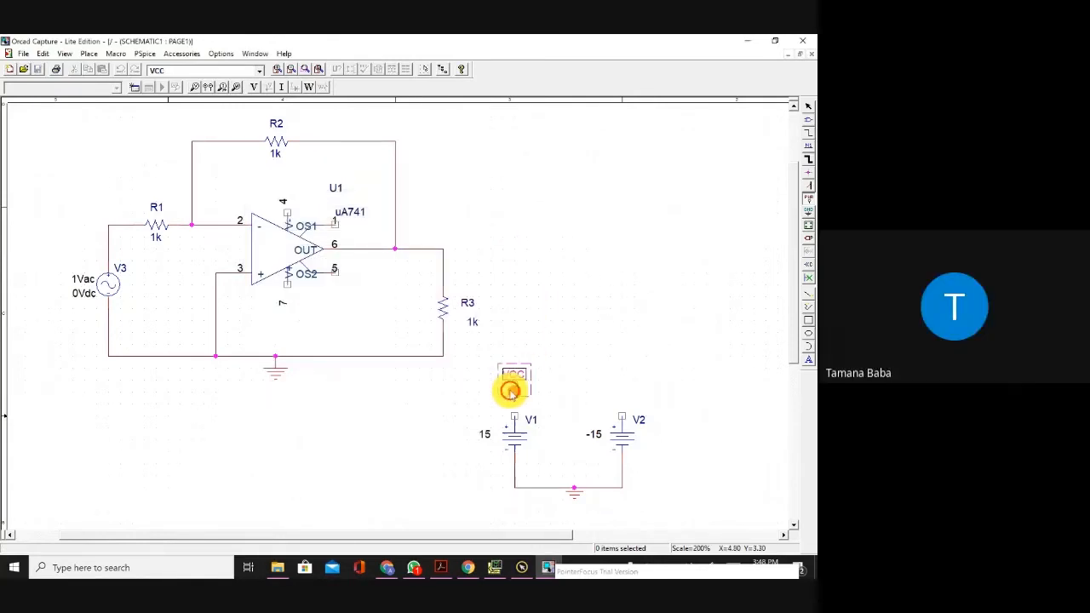
left_click(511, 390)
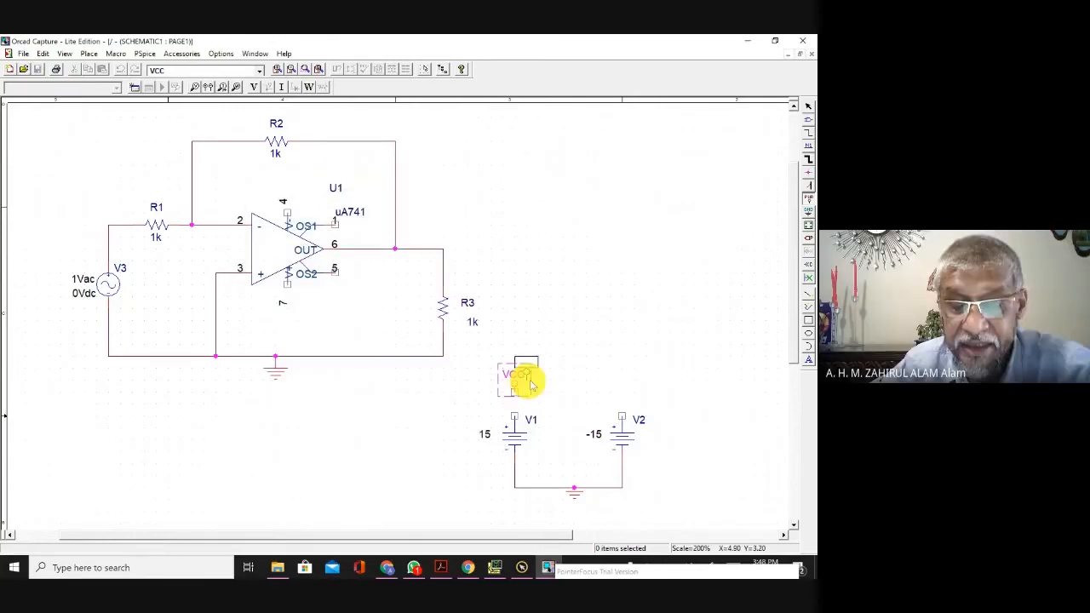
left_click(621, 393)
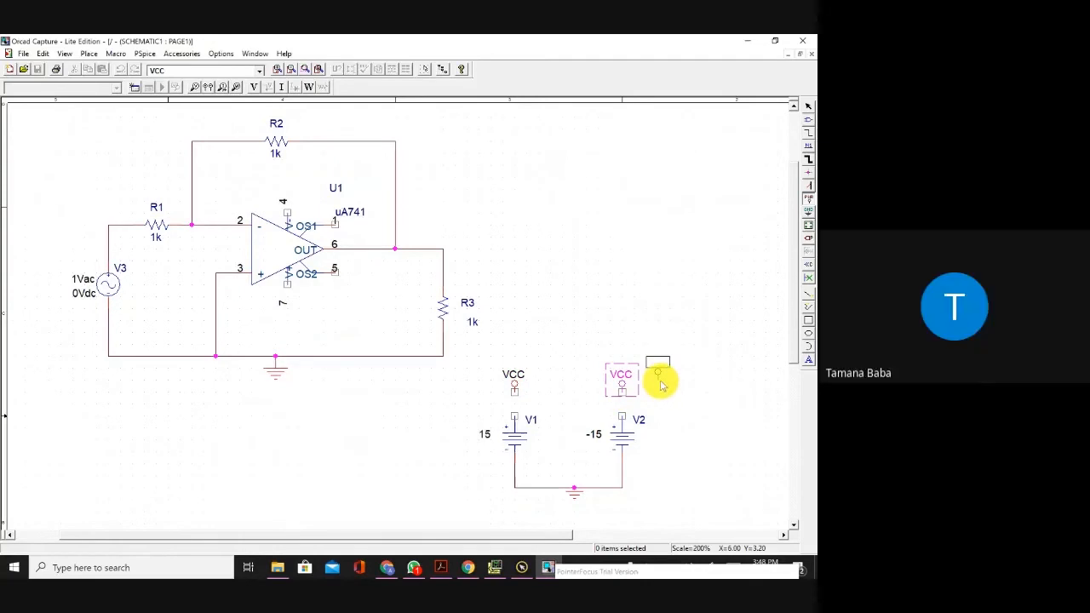
key("Escape")
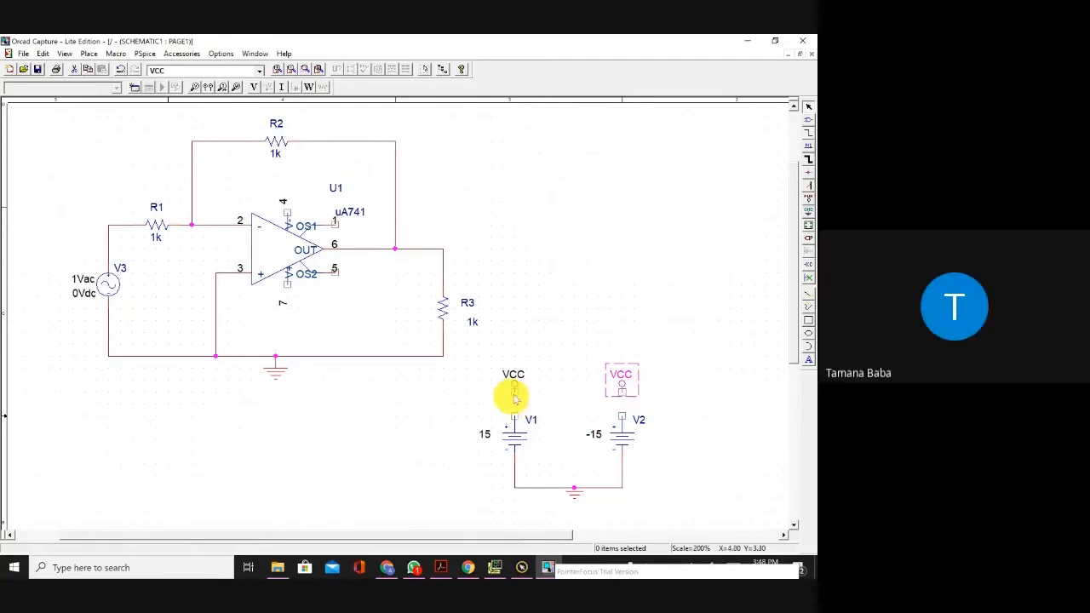
Step: Wire each VCC symbol to the positive terminal of the DC source below it
left_click(809, 134)
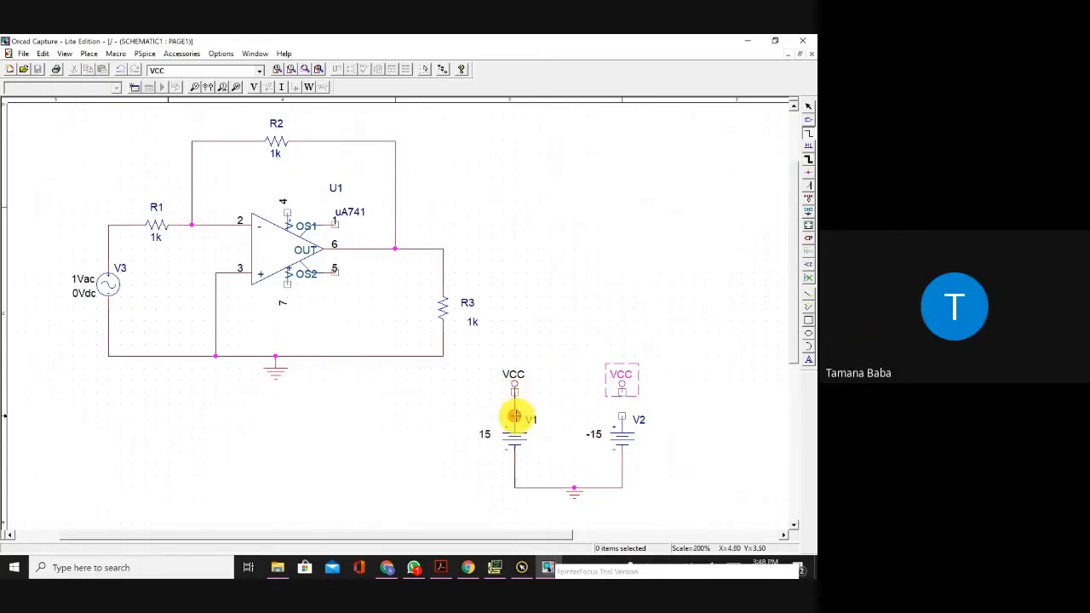
left_click(514, 416)
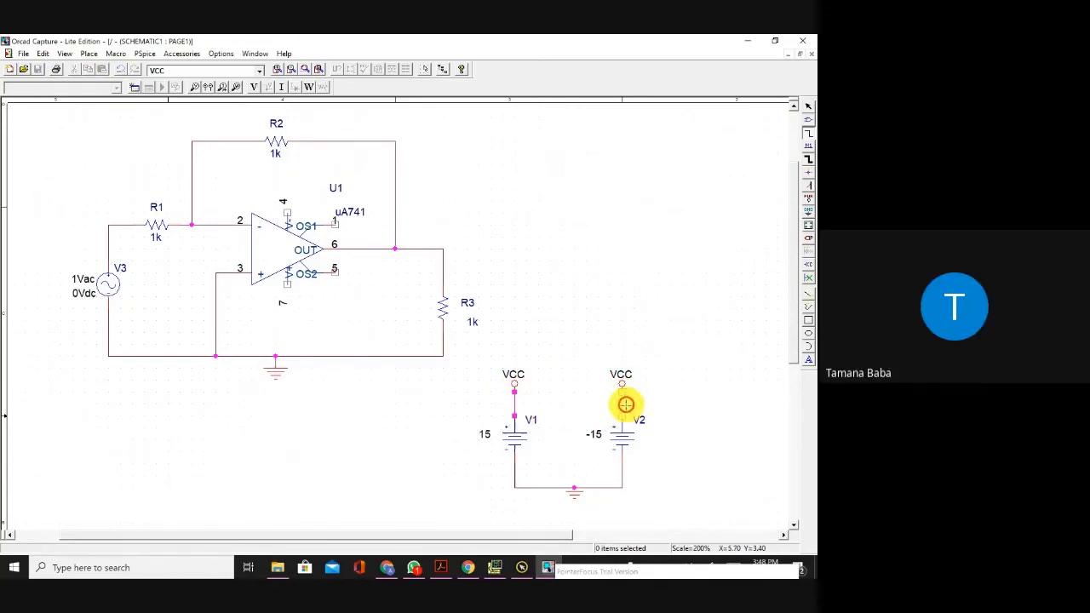
left_click_drag(626, 405, 623, 415)
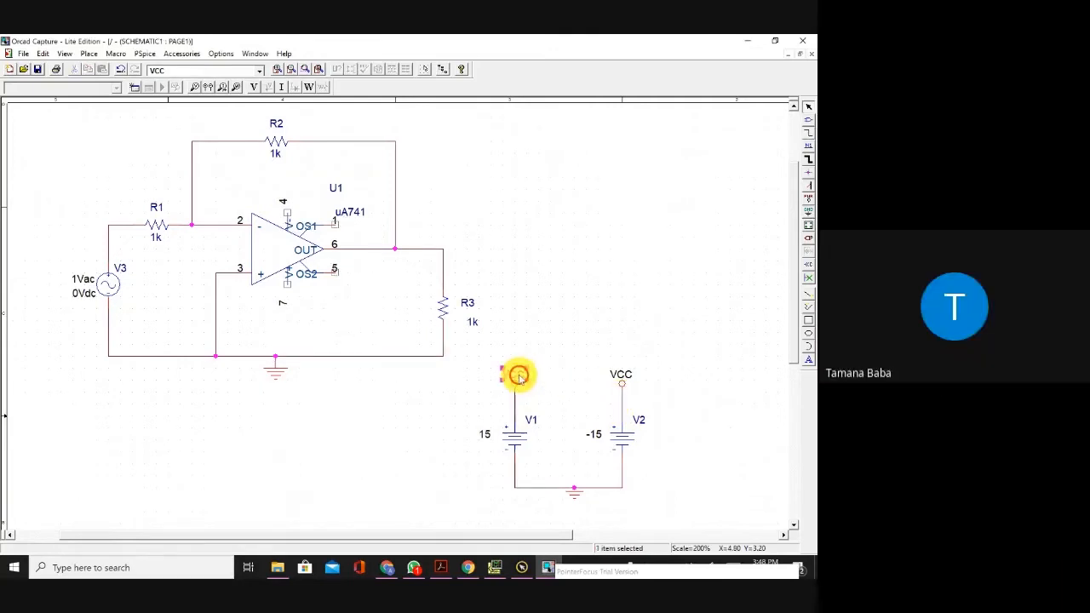
Step: Rename the power symbol above source V1 to V+
double_click(514, 375)
left_click(323, 249)
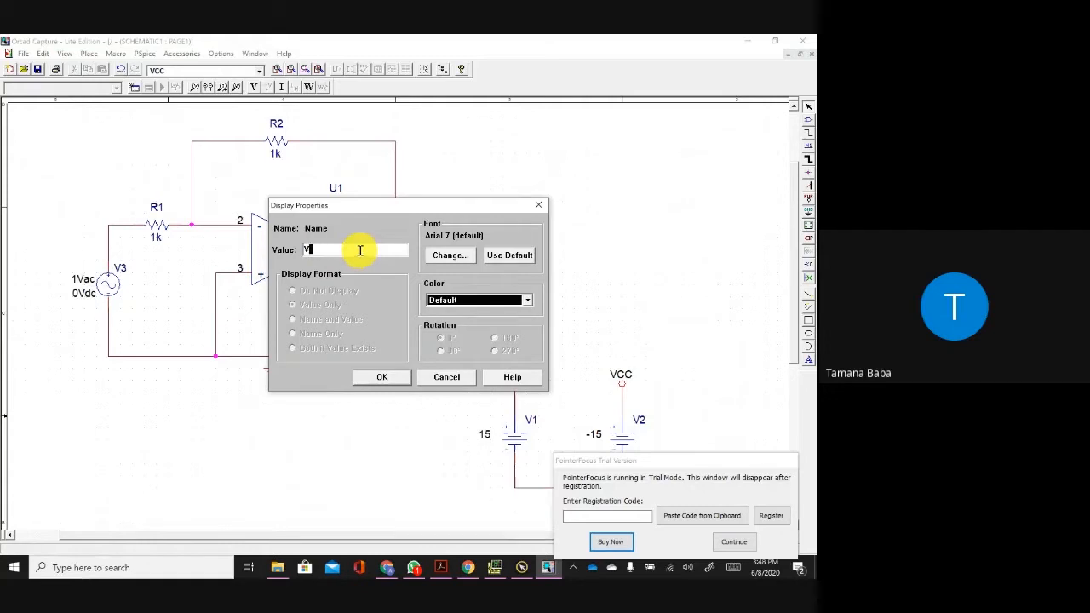
type("=")
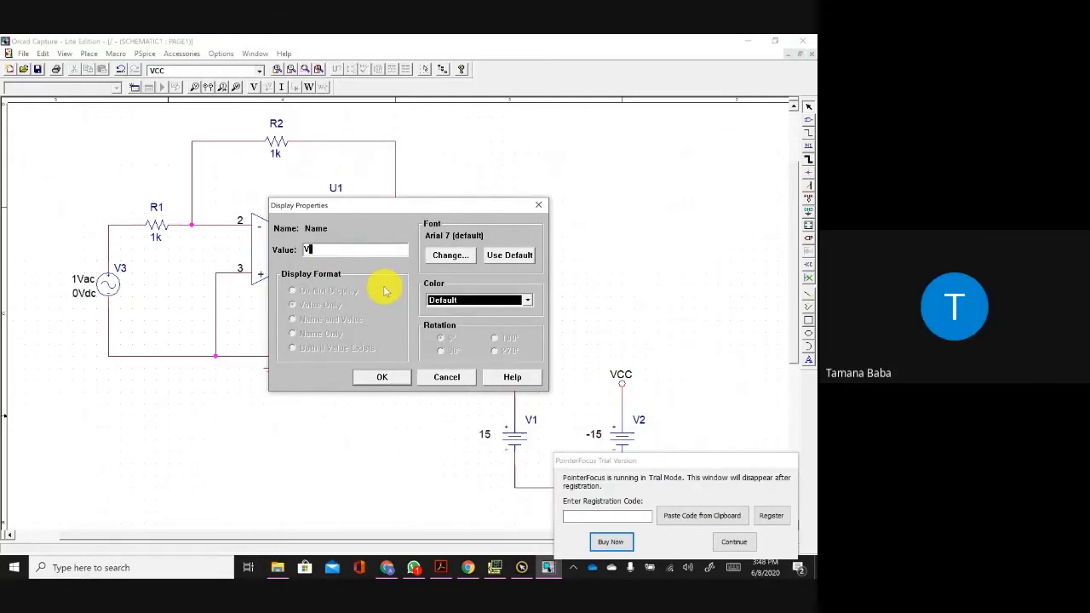
type("+")
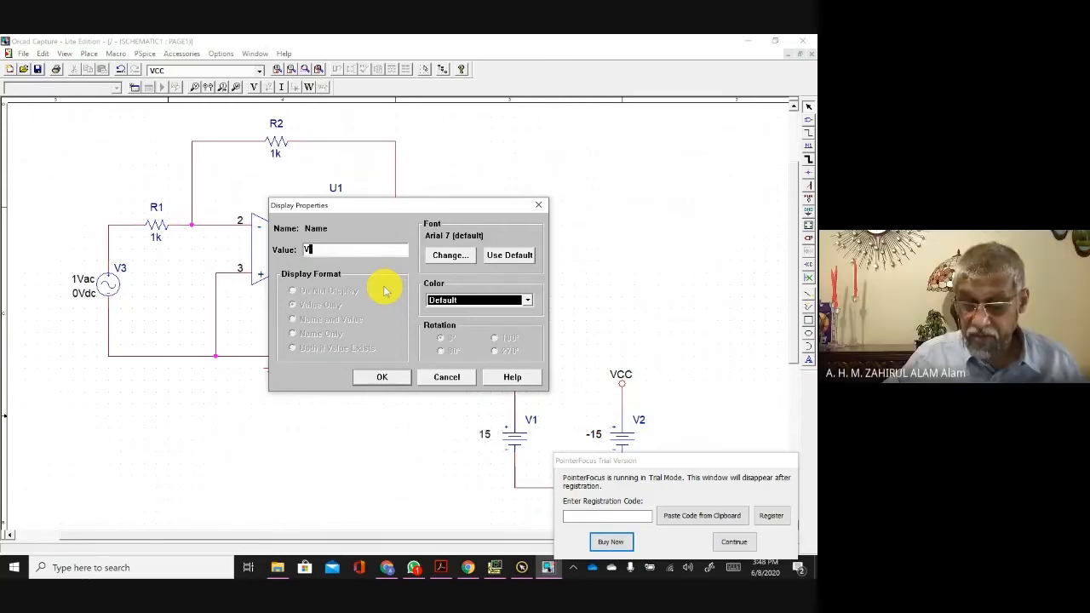
type("=")
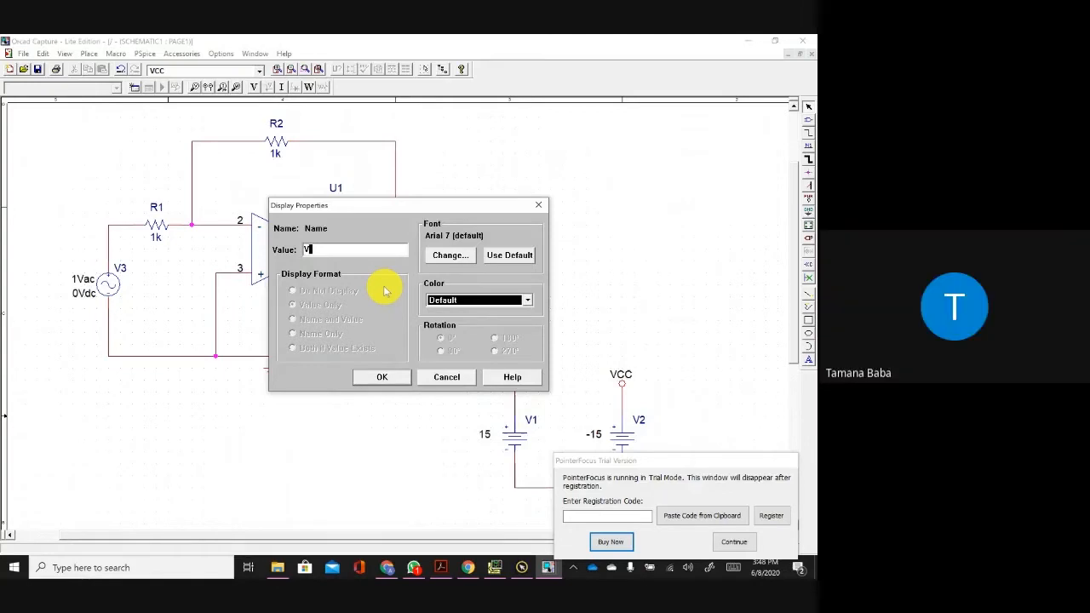
left_click(385, 377)
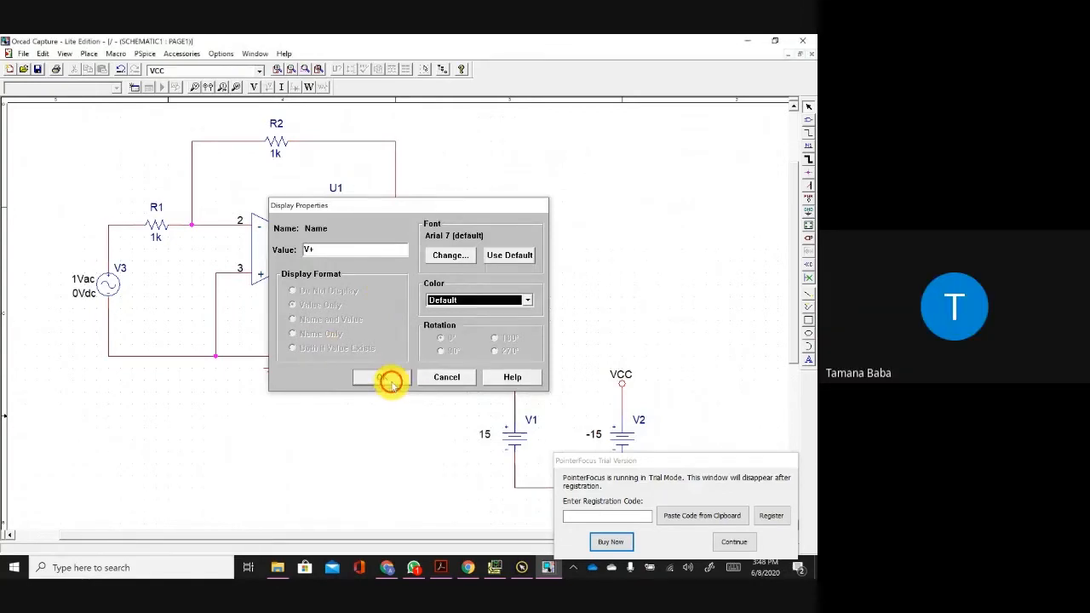
Step: Rename the power symbol above source V2 to V-
double_click(623, 374)
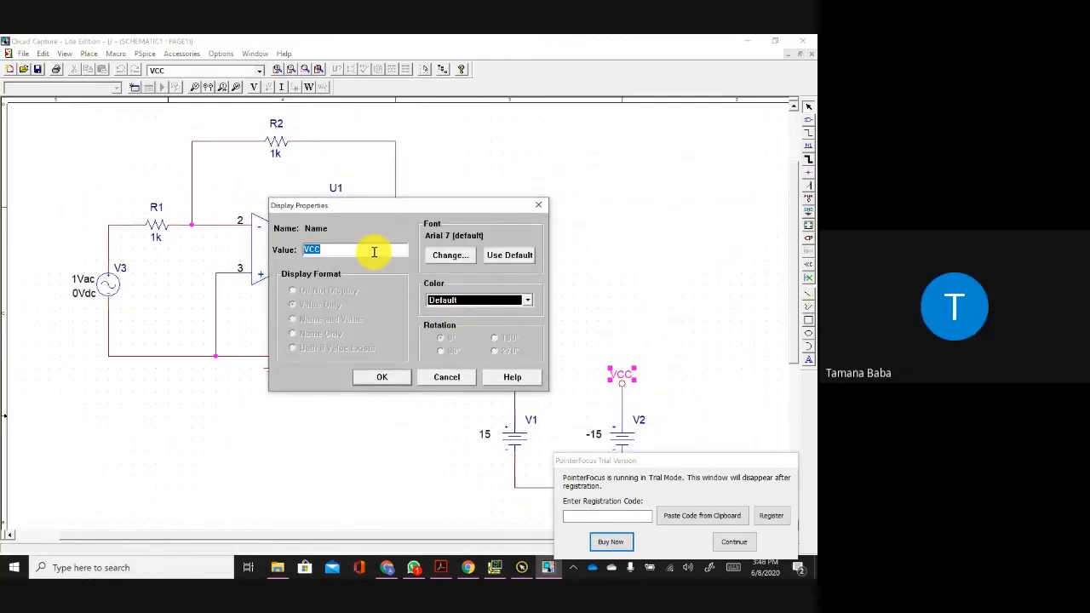
type("V-")
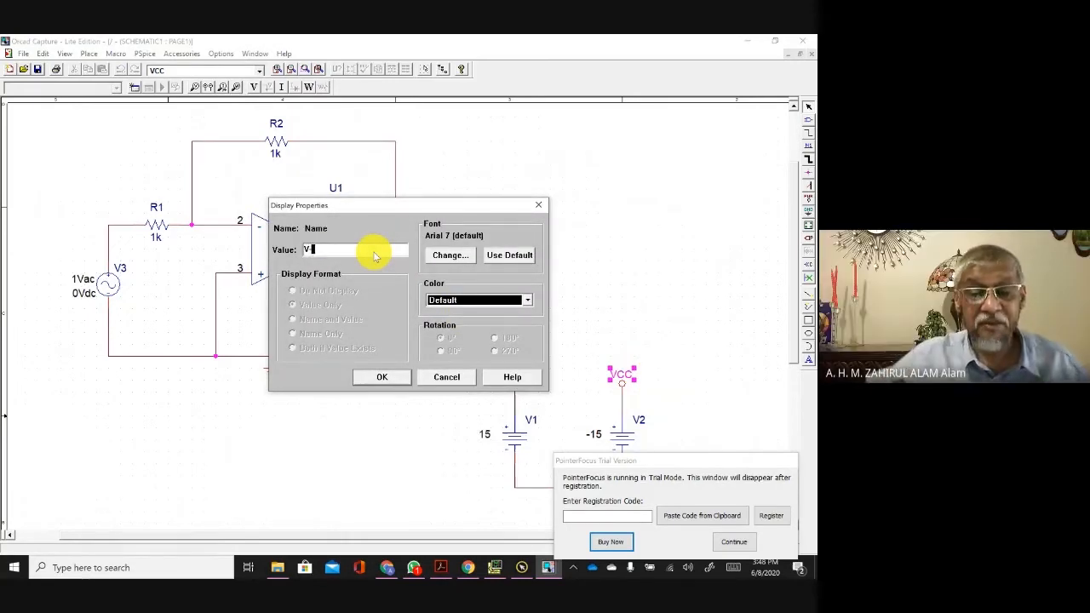
left_click(379, 380)
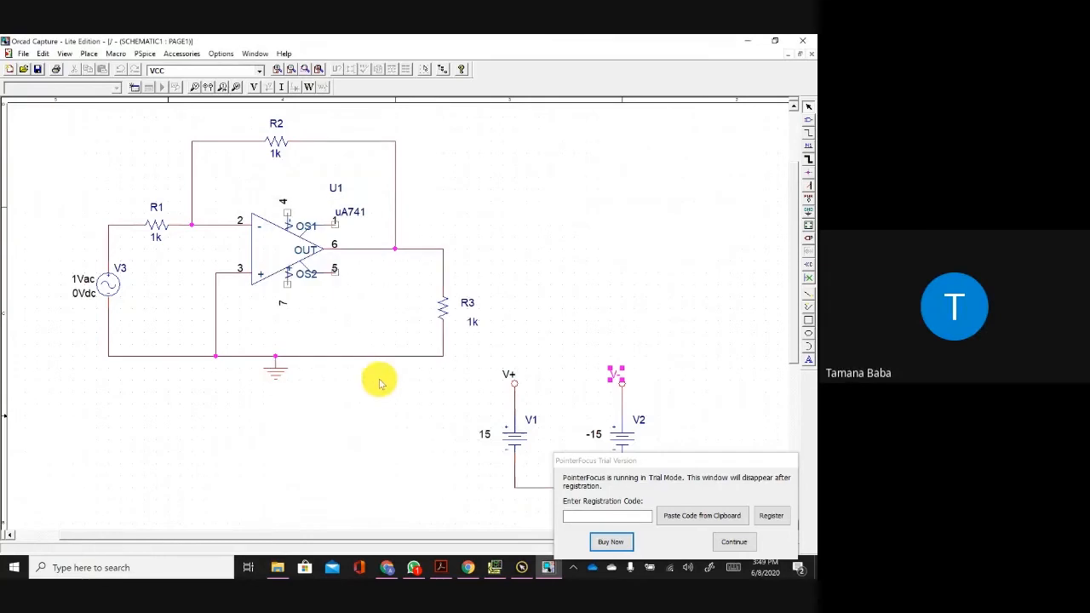
Step: Copy the V- power symbol and place the copy just above the op-amp's pin 4
left_click(503, 376)
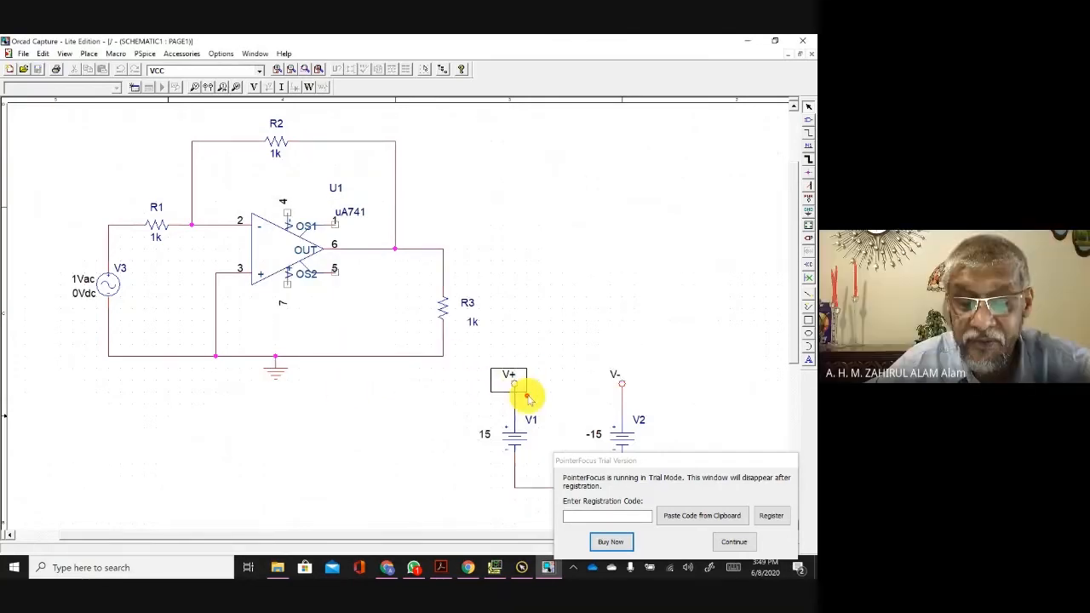
left_click(584, 338)
left_click(629, 392)
left_click_drag(631, 395, 646, 399)
left_click(636, 364)
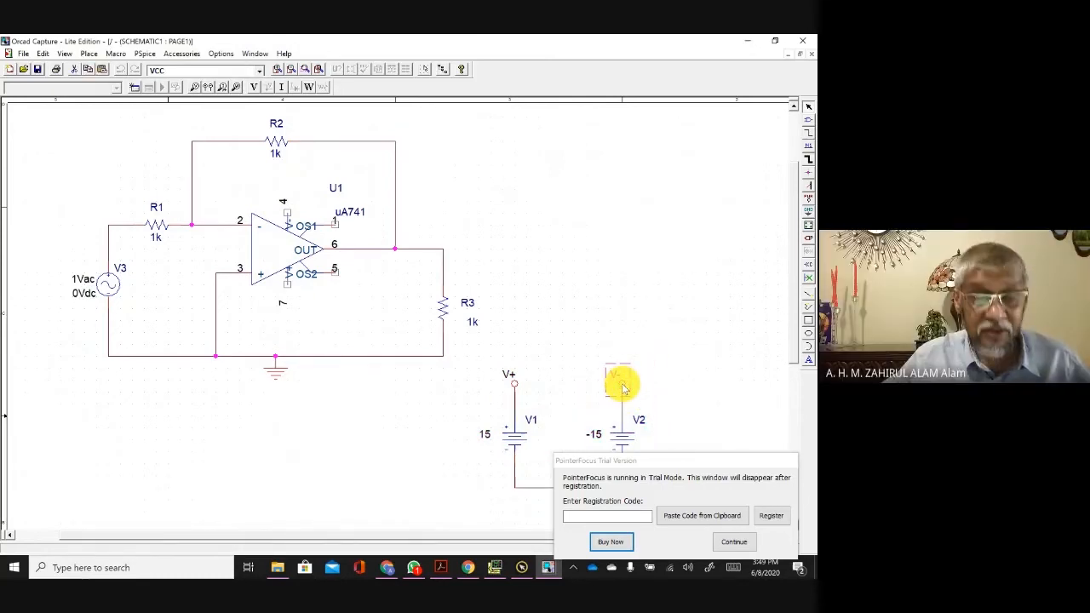
left_click(290, 183)
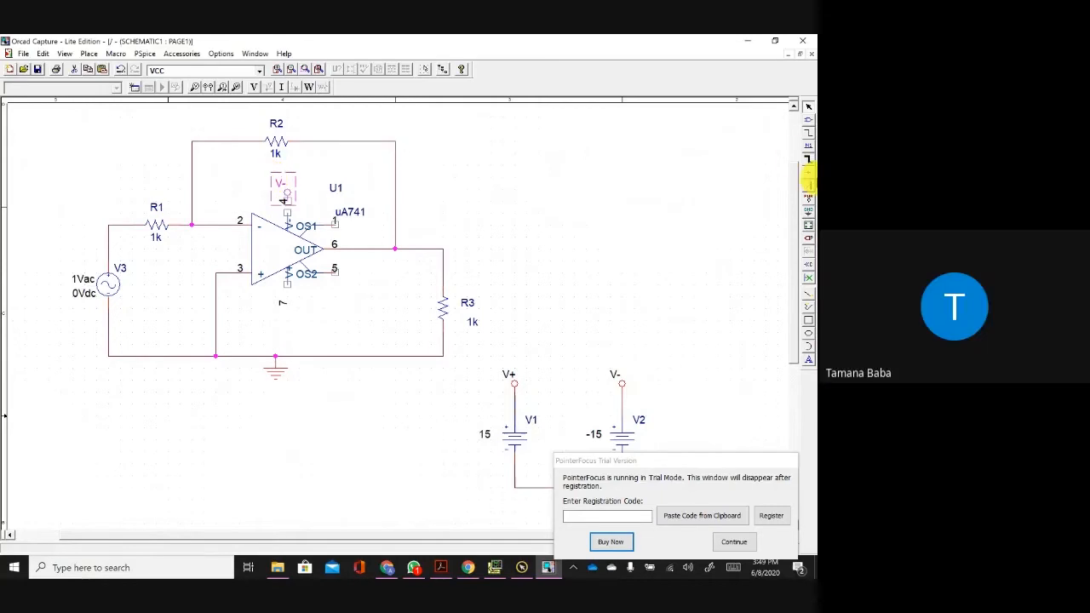
Step: Wire the copied V- symbol to pin 4 of the op-amp
left_click(808, 132)
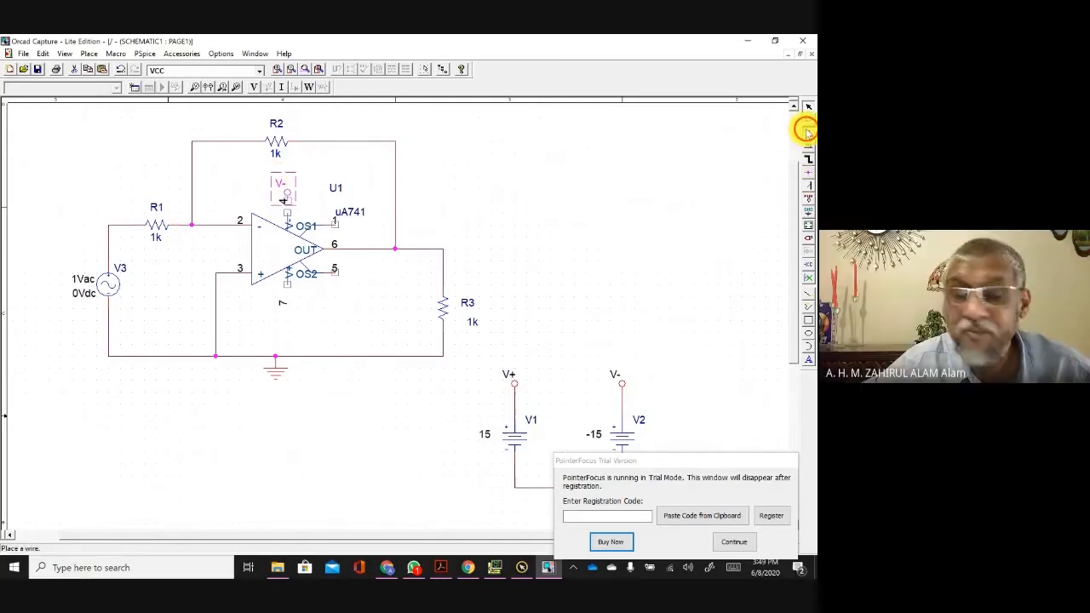
left_click(287, 198)
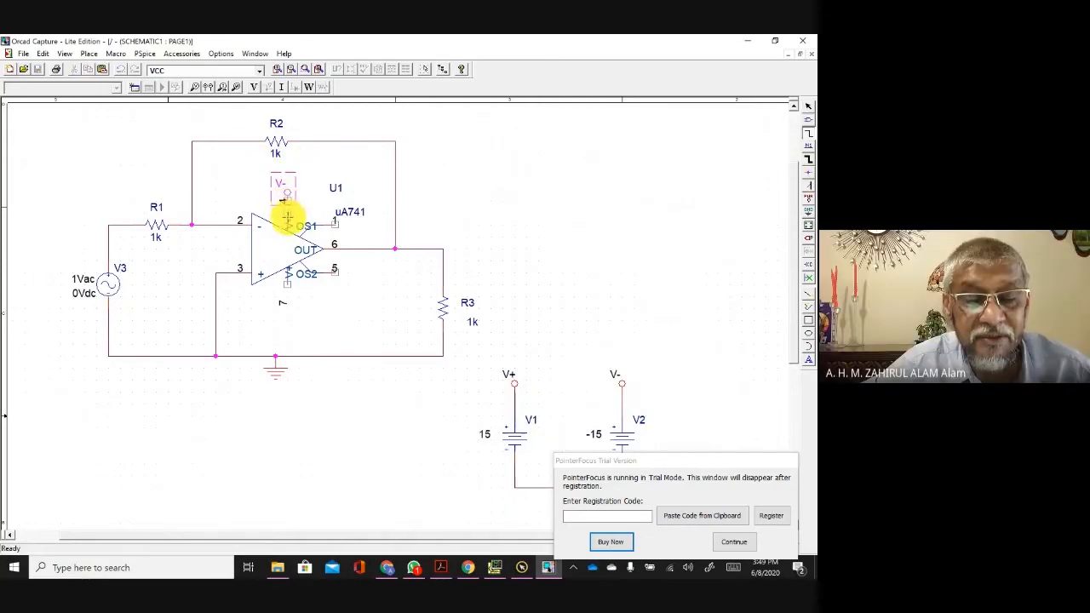
left_click(287, 199)
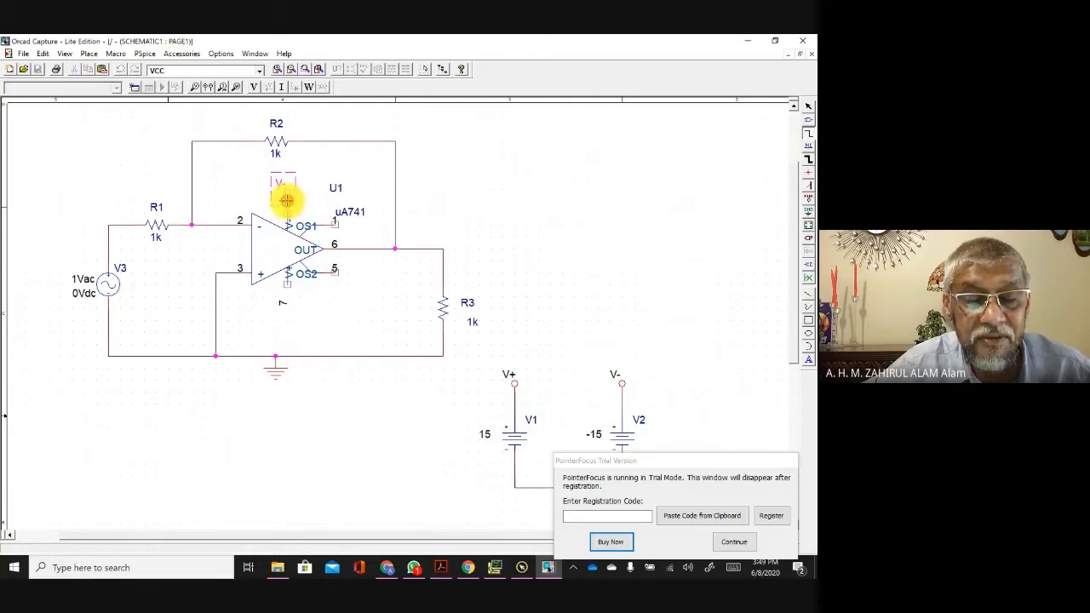
left_click(287, 201)
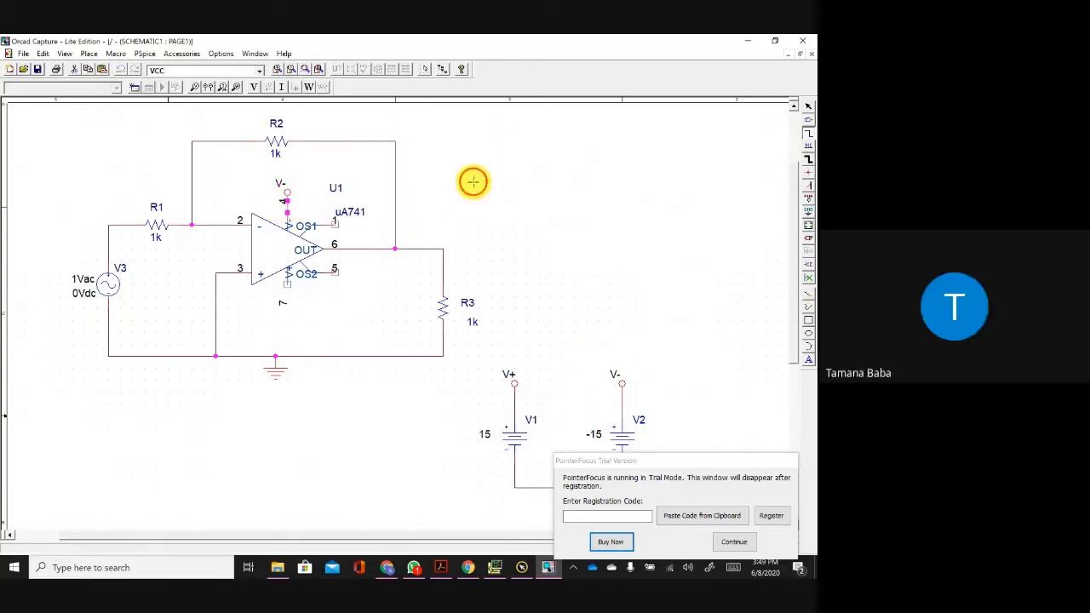
left_click(474, 181)
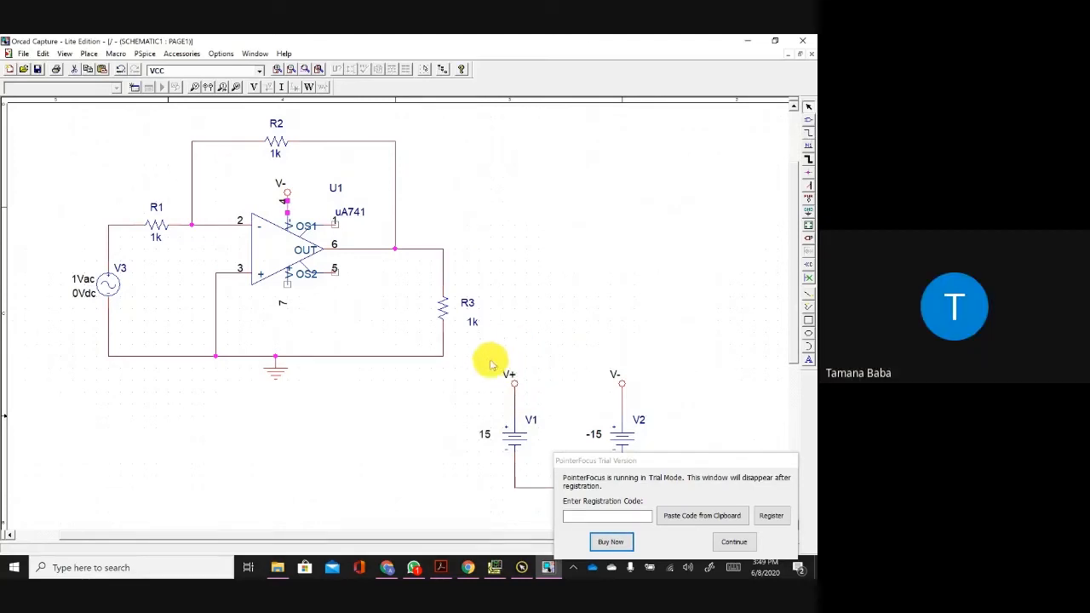
Step: Copy the V+ power symbol from source V1 and place the copy below the op-amp's pin 7
left_click_drag(491, 362, 520, 388)
left_click(531, 383)
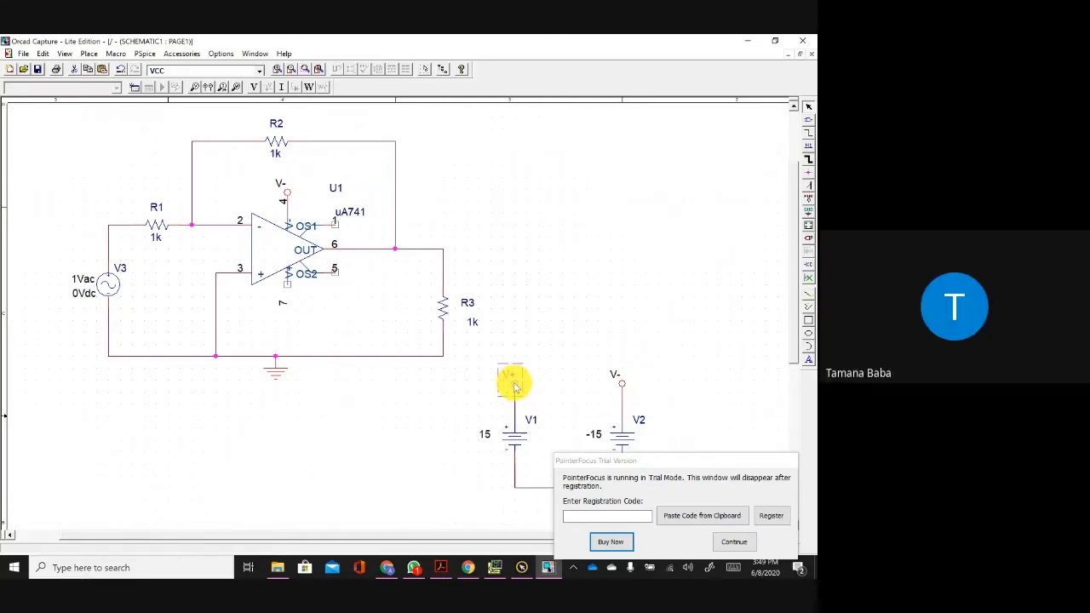
left_click(316, 308)
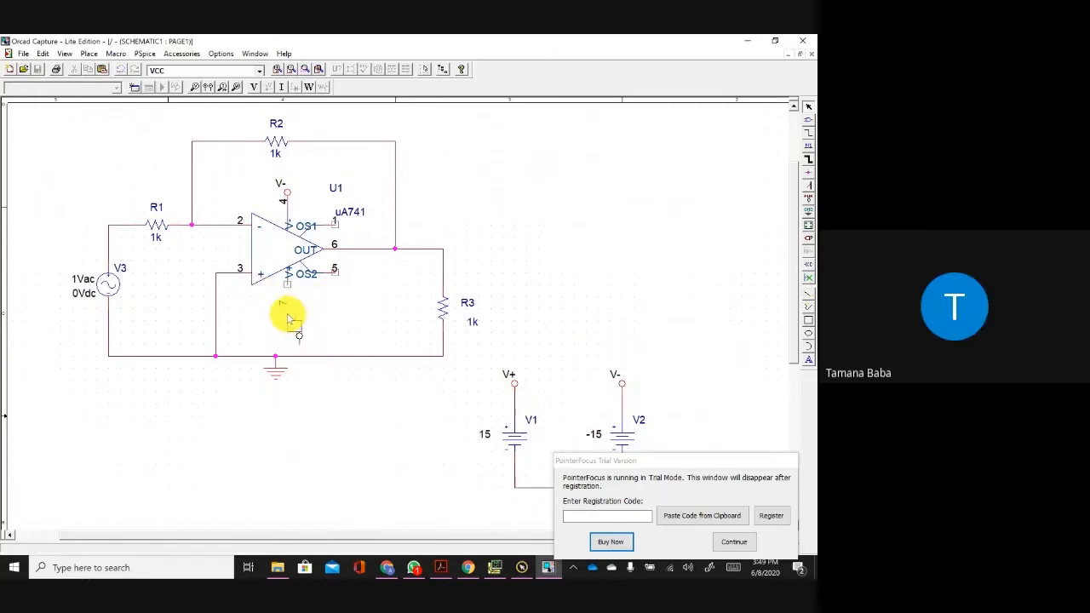
left_click(290, 312)
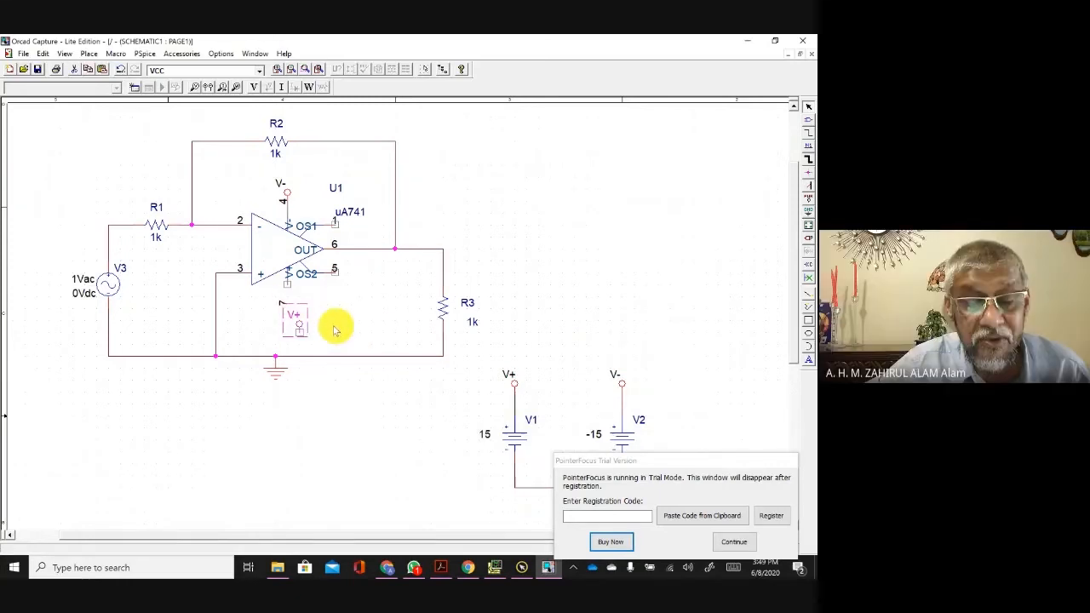
Step: Mirror the copied V+ symbol vertically and move it directly beneath pin 7 of the op-amp
right_click(296, 324)
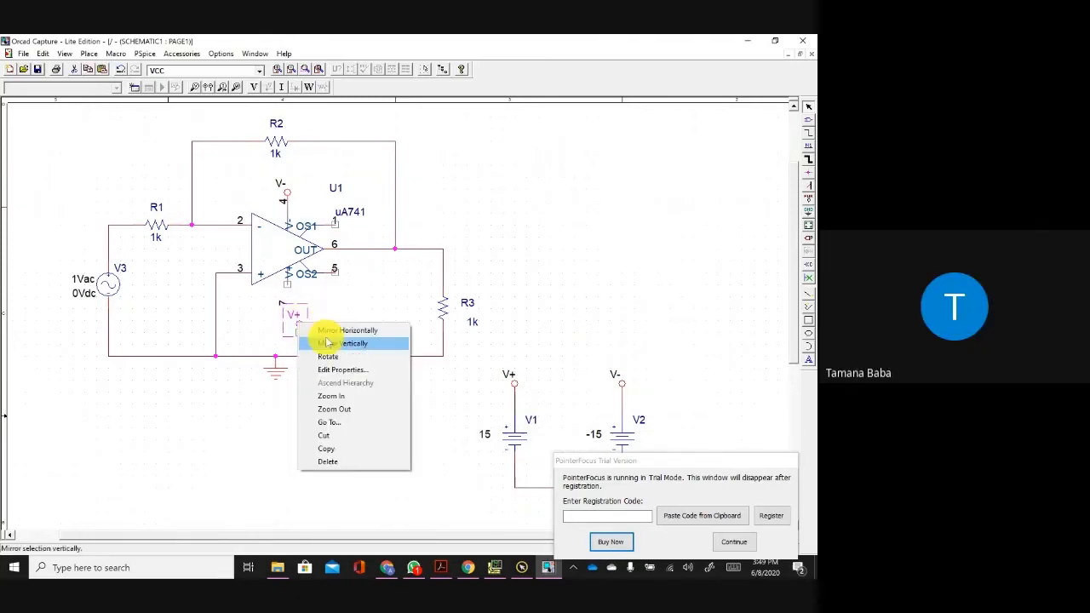
left_click(315, 338)
left_click_drag(300, 317, 287, 301)
left_click(342, 301)
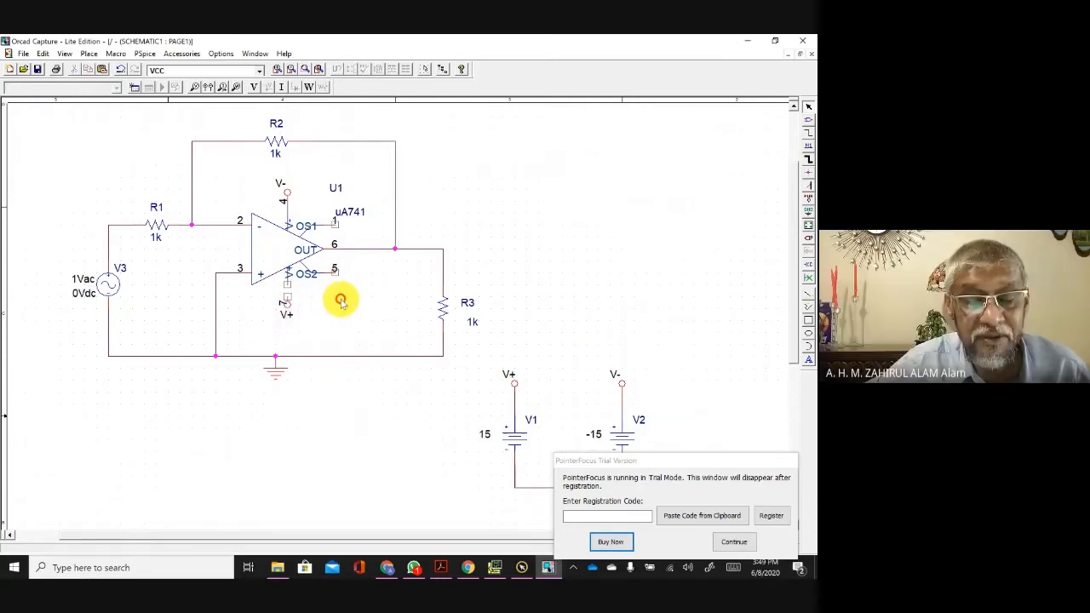
Step: Wire the mirrored V+ power symbol to pin 7 of the op-amp
left_click(808, 134)
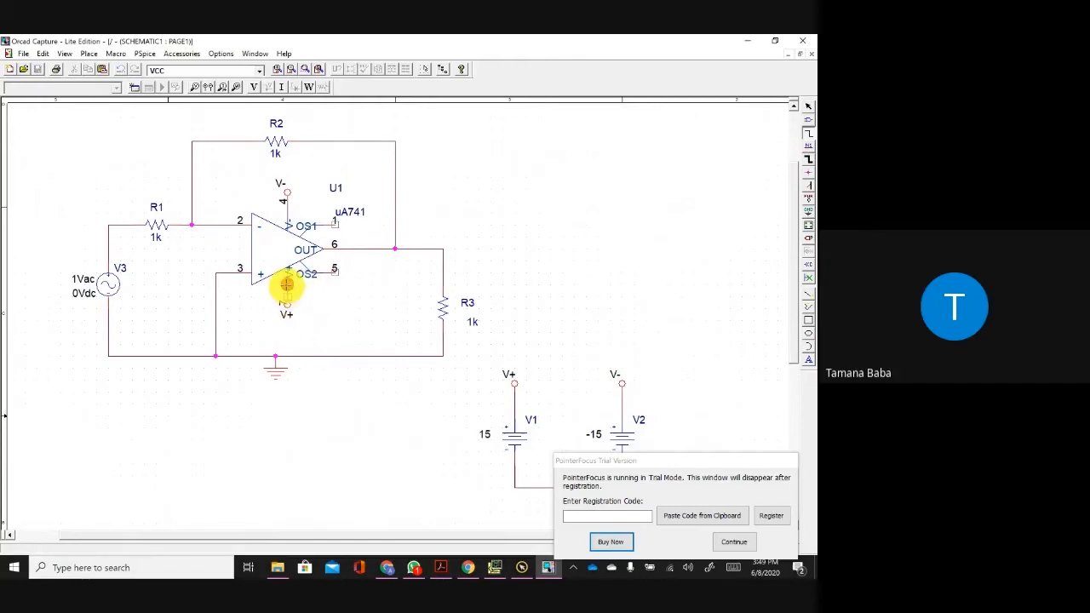
left_click(287, 286)
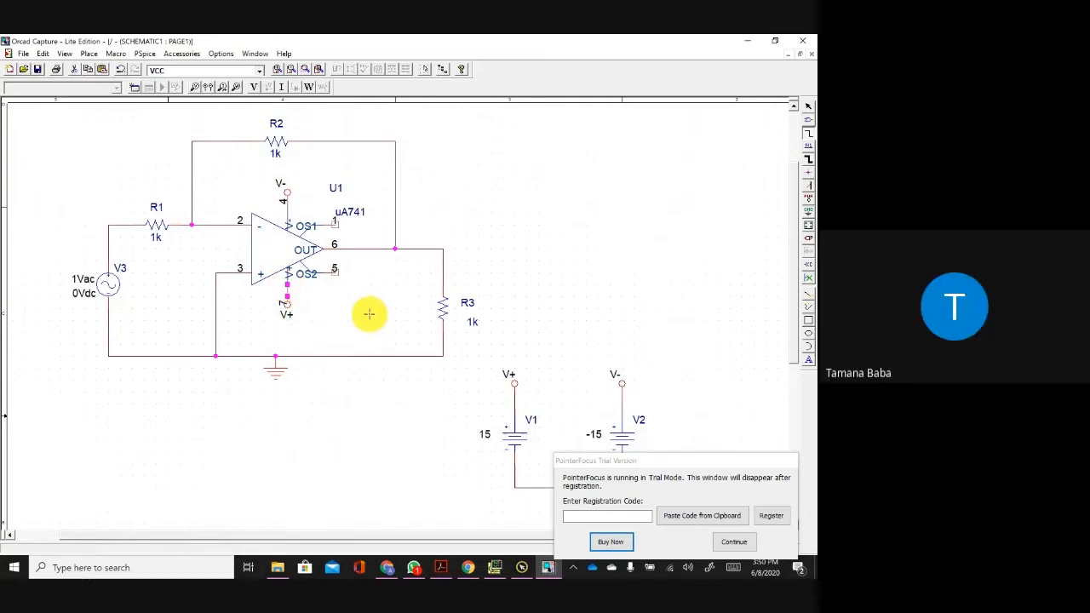
key("Escape")
left_click(551, 252)
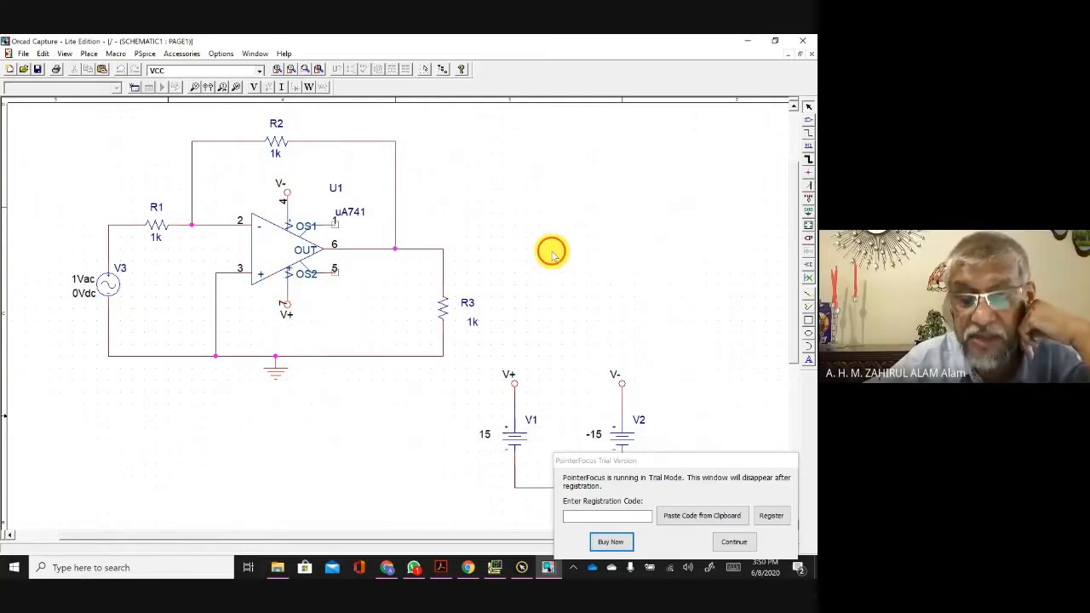
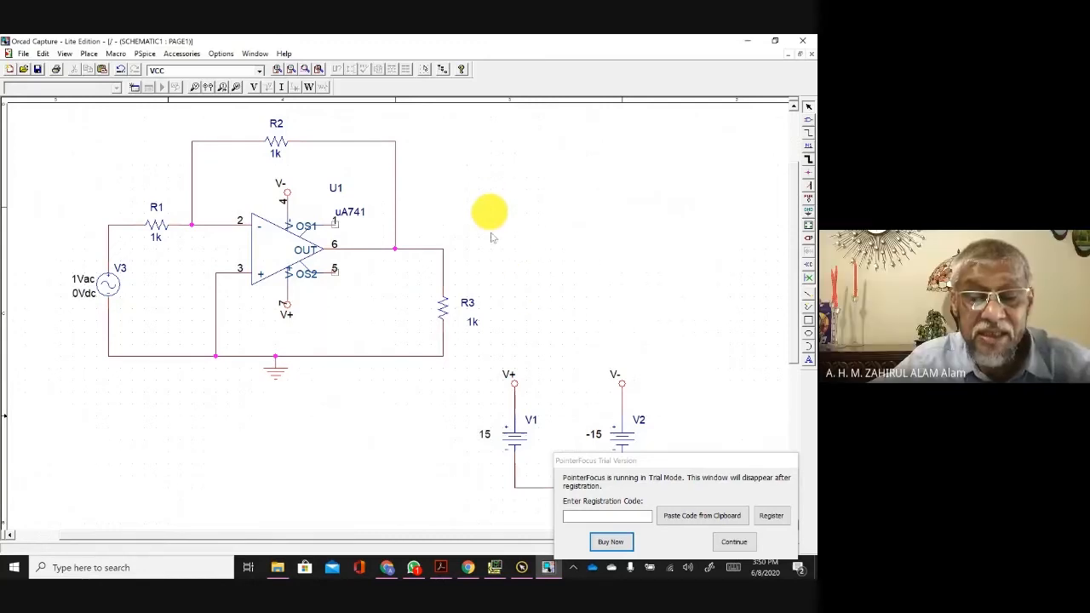
Step: Set the value of feedback resistor R2 to 10k
double_click(278, 154)
type("1")
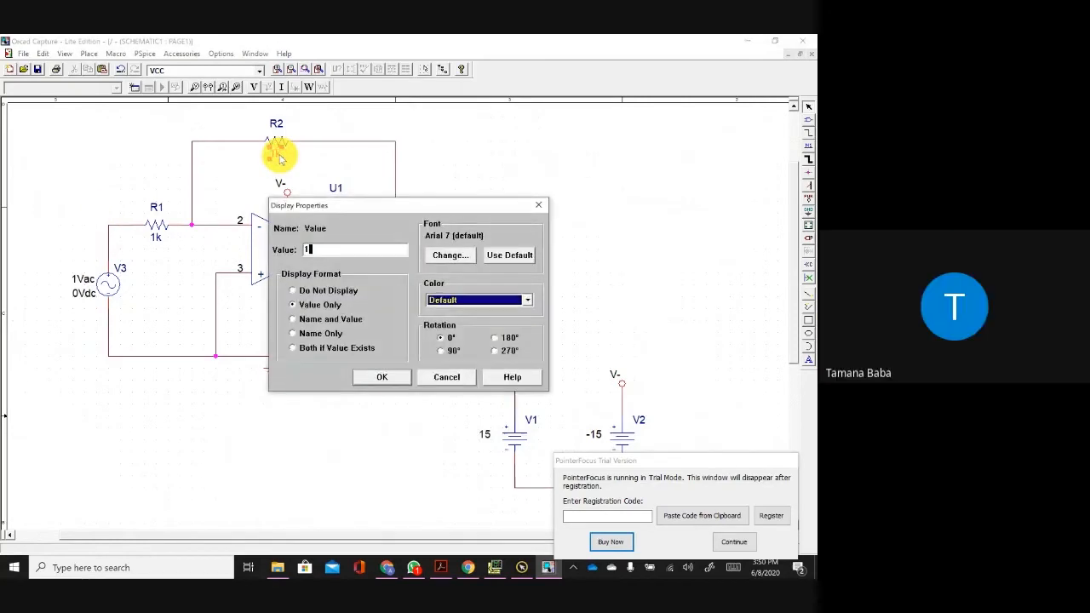
type("0k")
left_click(384, 379)
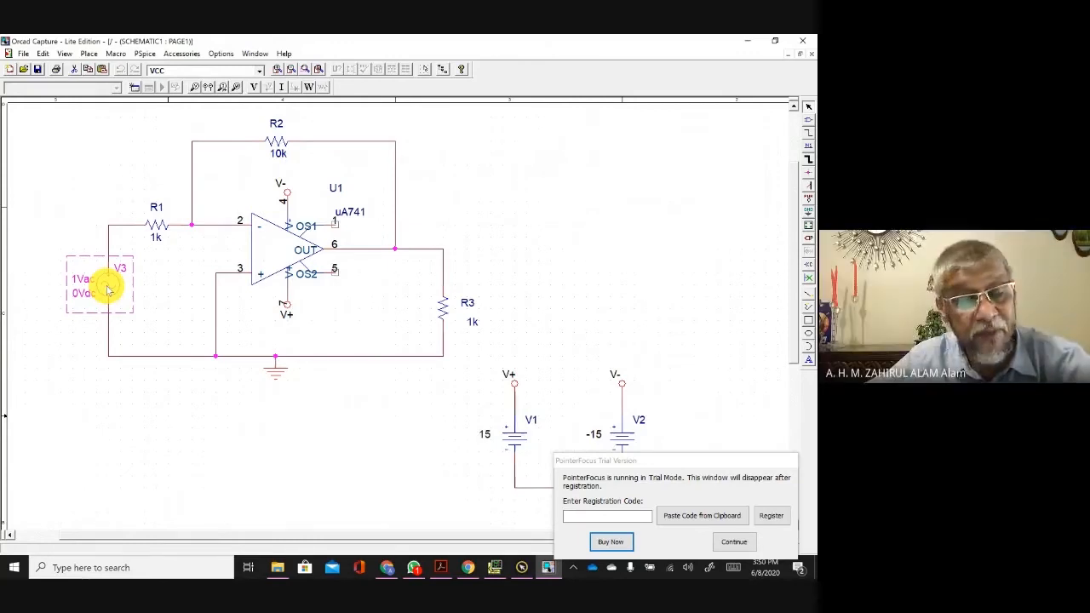
Step: Delete AC source V3 and place a VSIN part from the SOURCE library in its place
key("Delete")
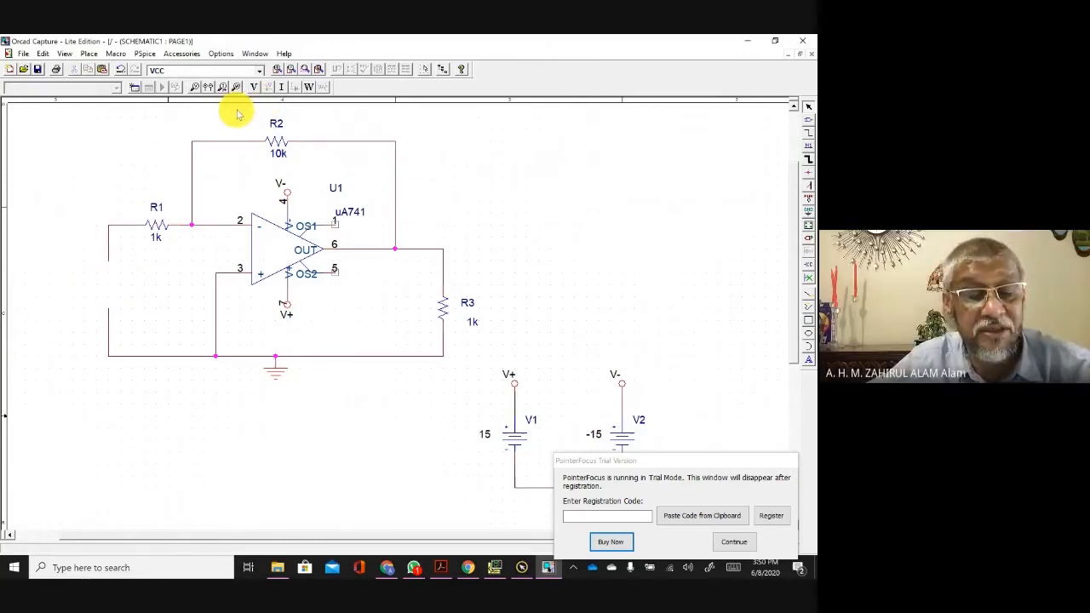
left_click(807, 119)
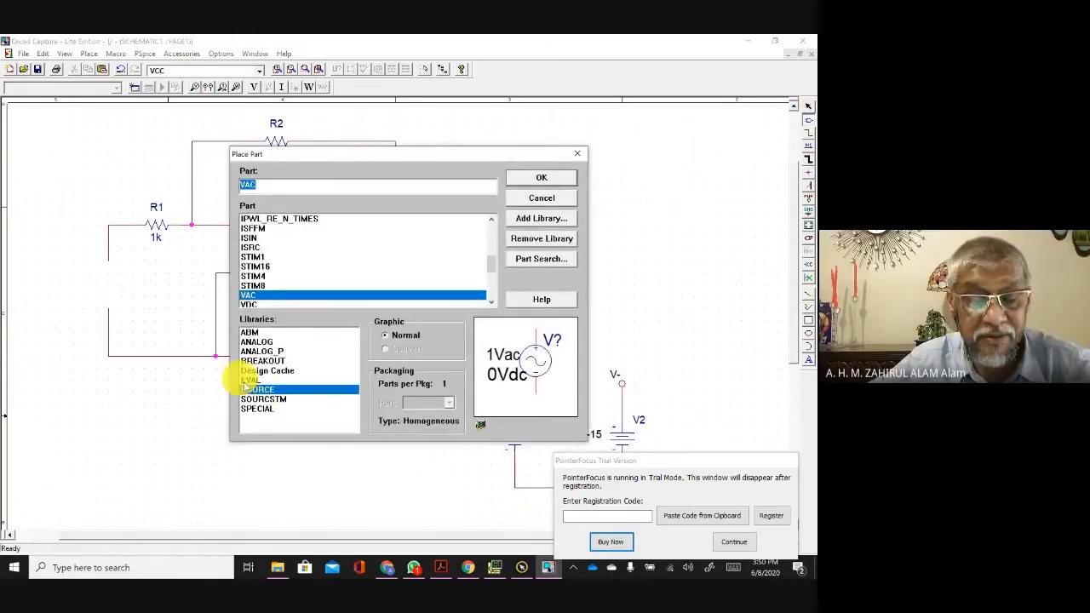
scroll(316, 259, "down", 4)
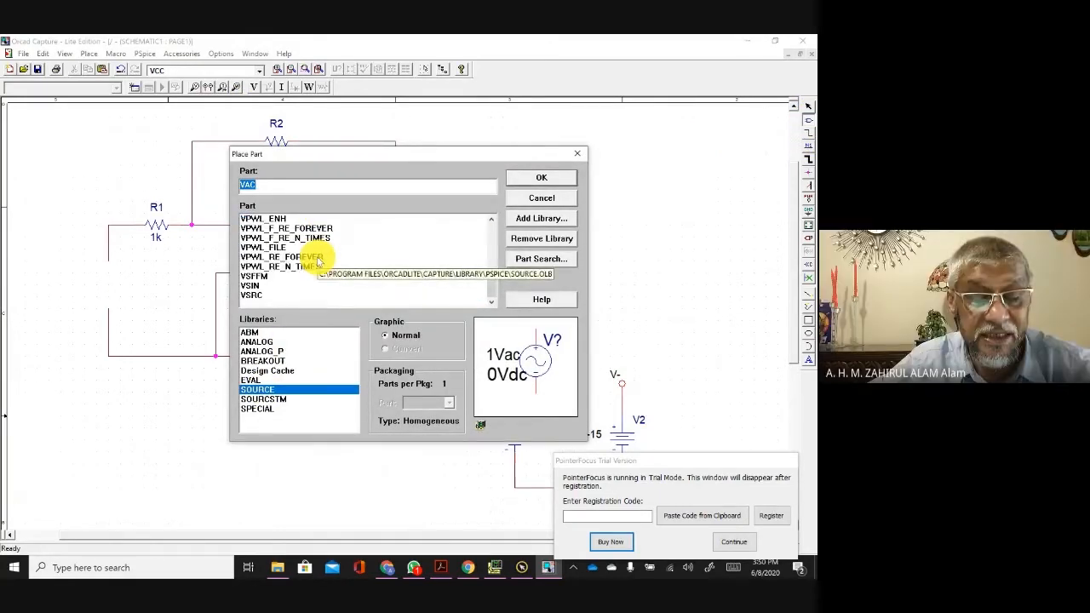
left_click(255, 285)
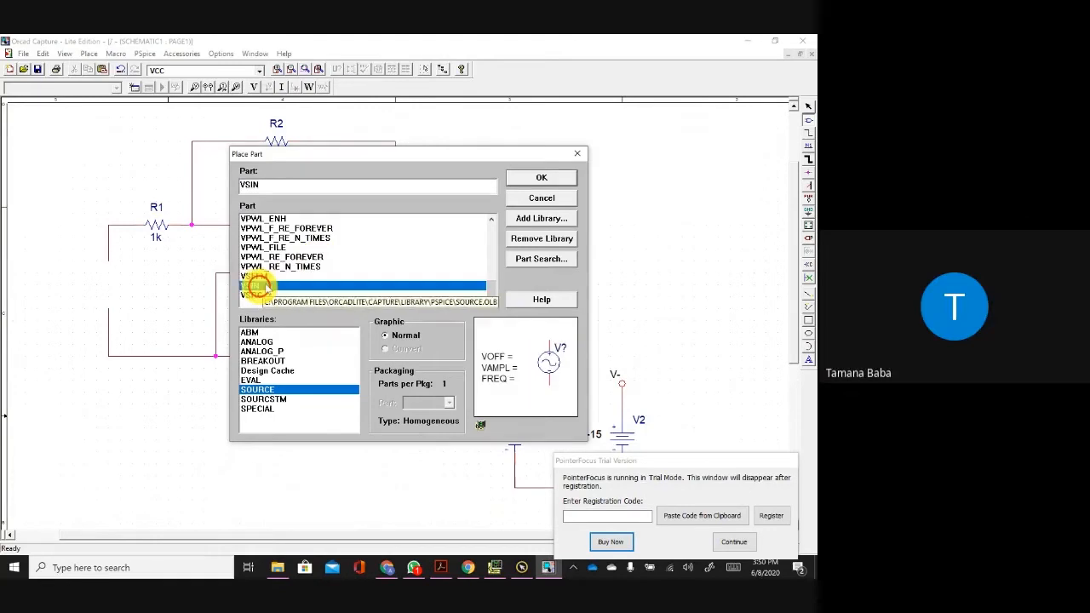
left_click(541, 177)
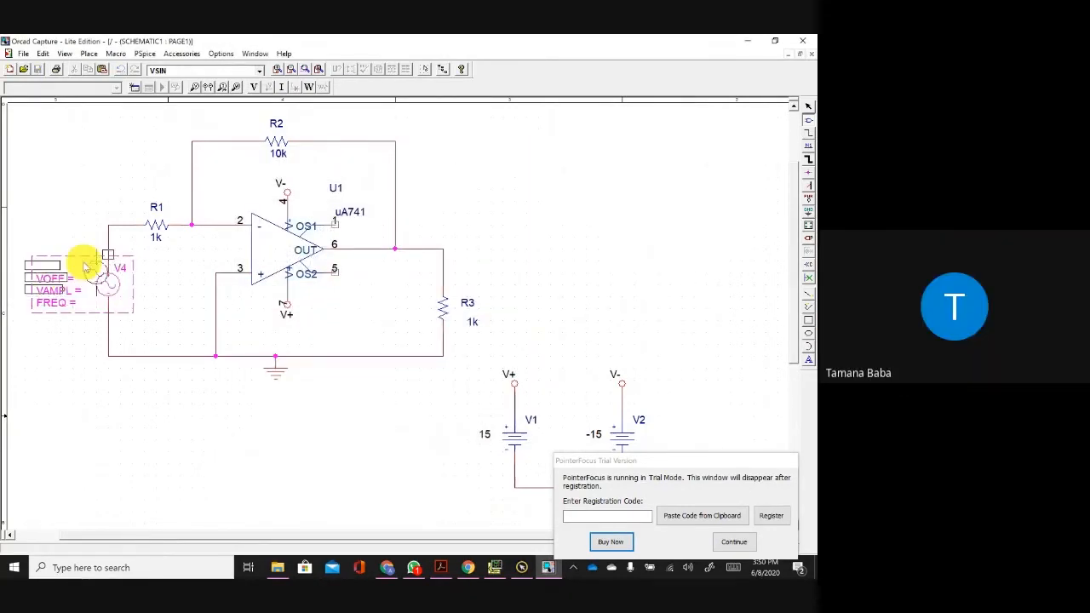
Step: Set the sine source's VOFF to 0, VAMPL to 1 and FREQ to 10
double_click(74, 274)
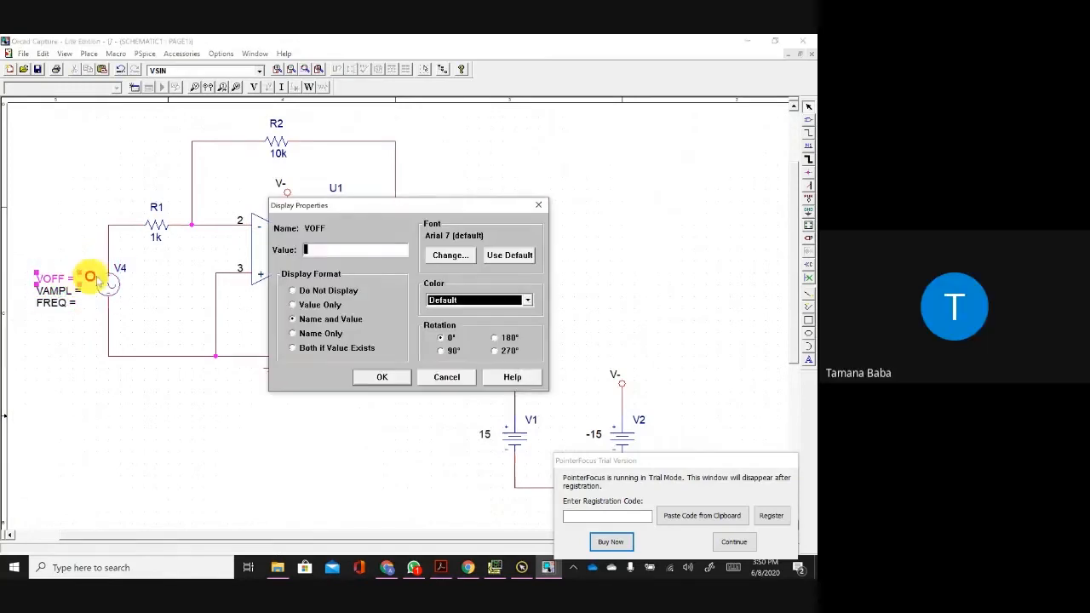
type("0")
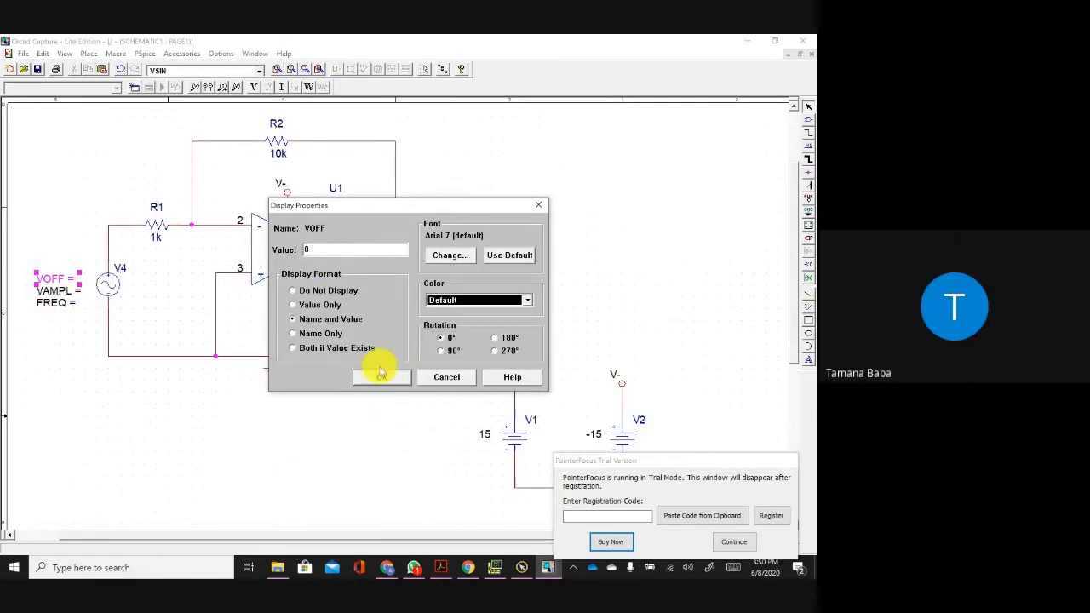
left_click(383, 378)
double_click(68, 290)
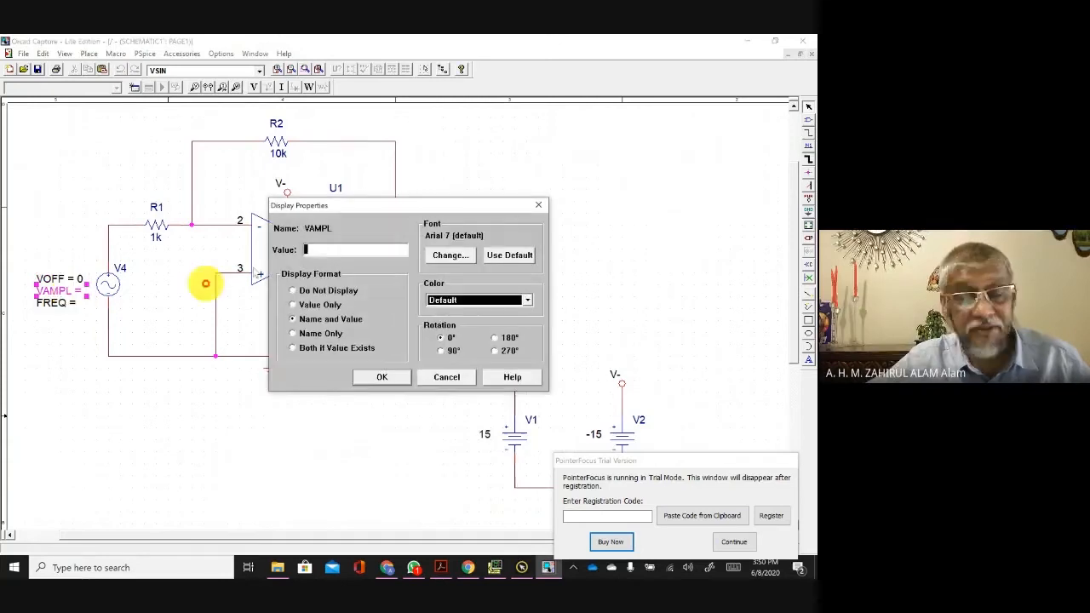
type("1")
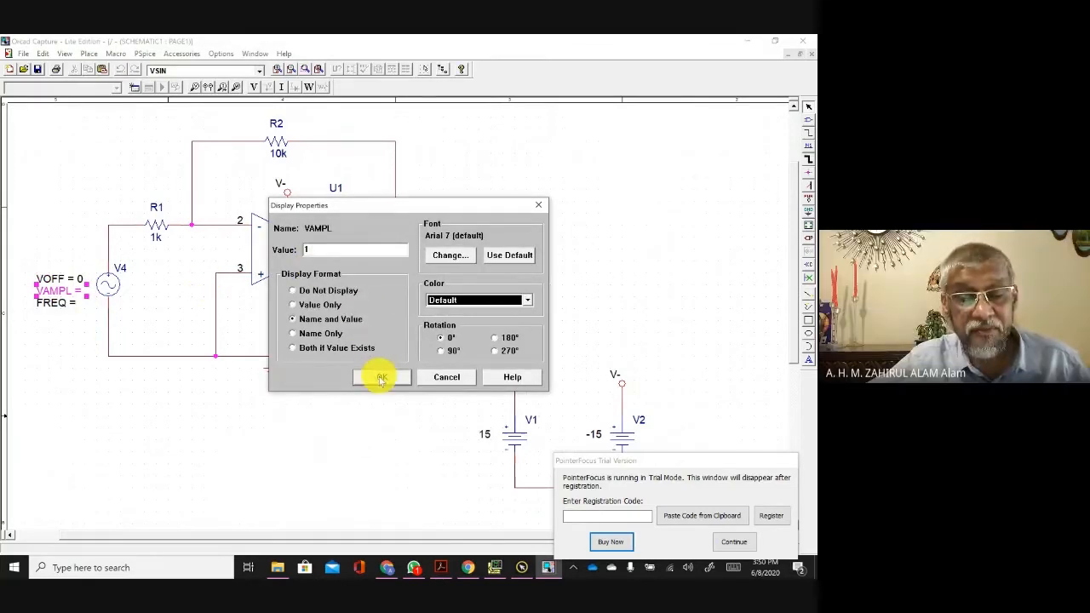
left_click(381, 379)
double_click(68, 301)
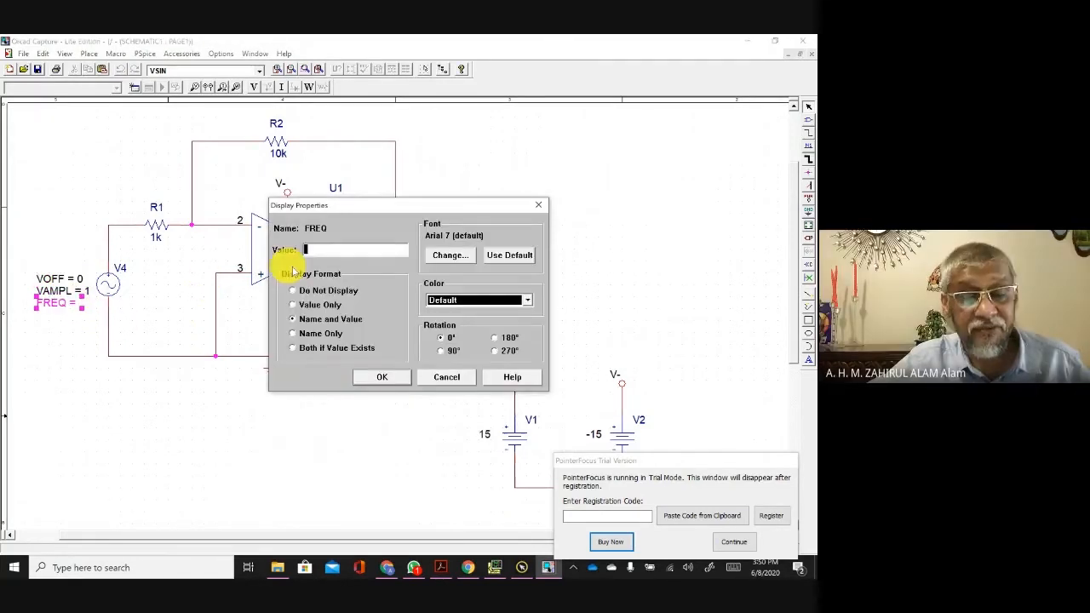
type("10")
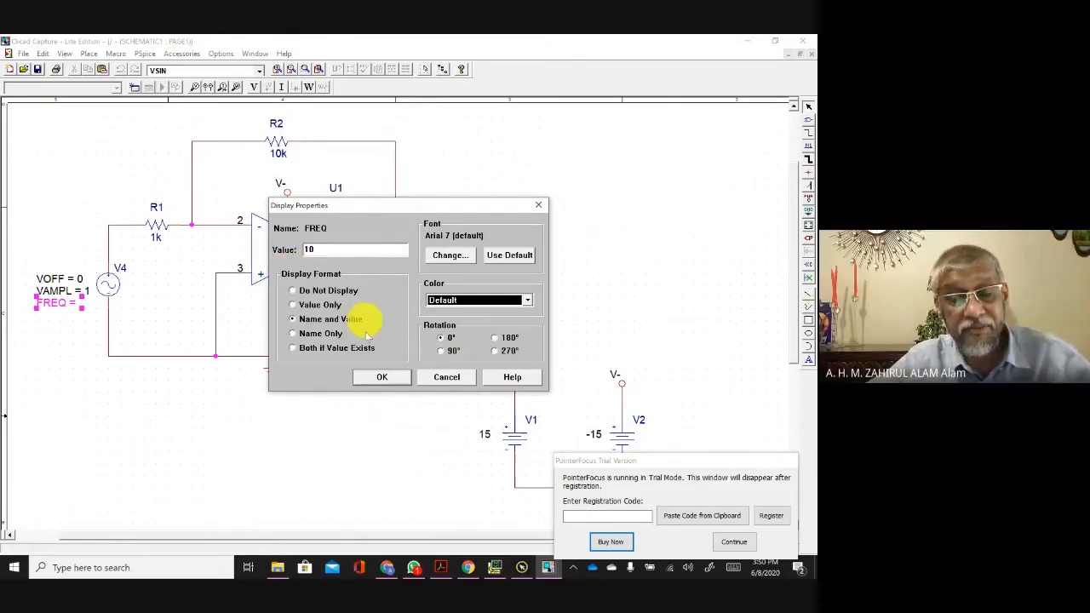
left_click(373, 376)
left_click(314, 420)
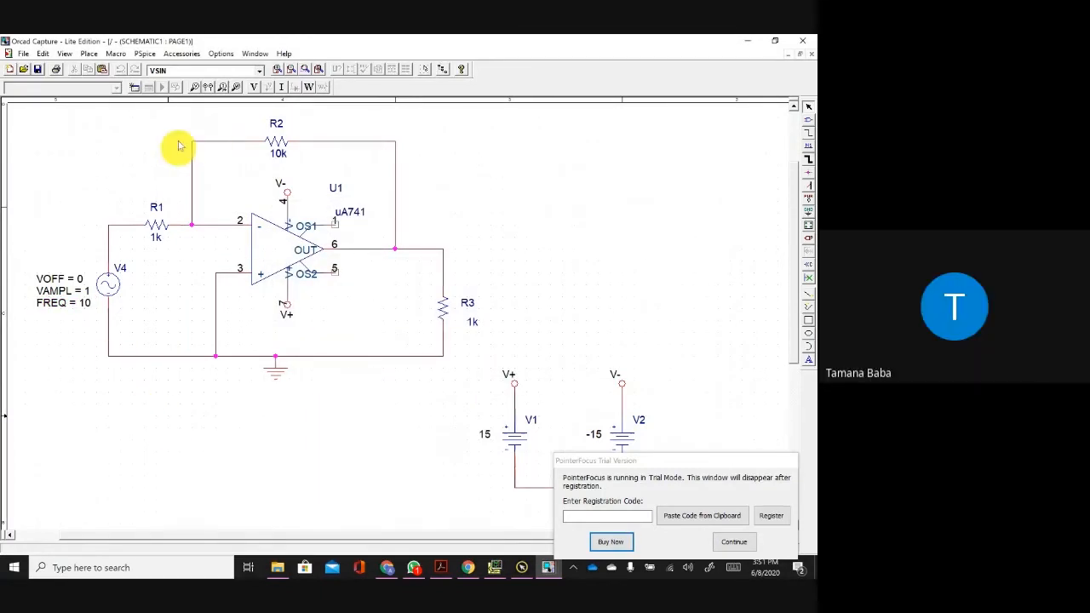
Step: Create a new PSpice simulation profile named ac, inheriting from none
left_click(144, 54)
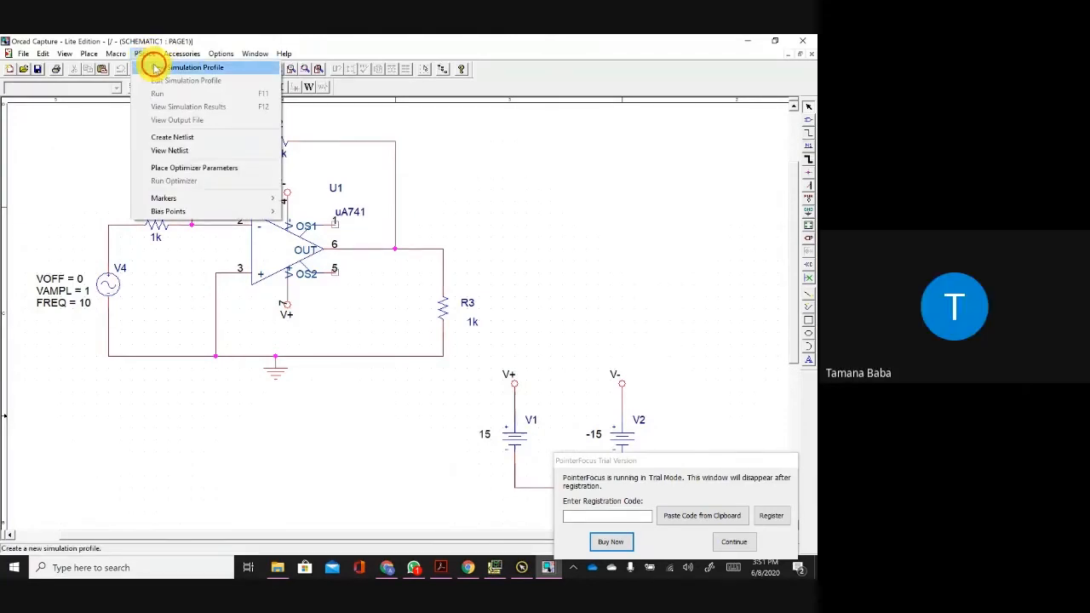
left_click(152, 65)
type("ac")
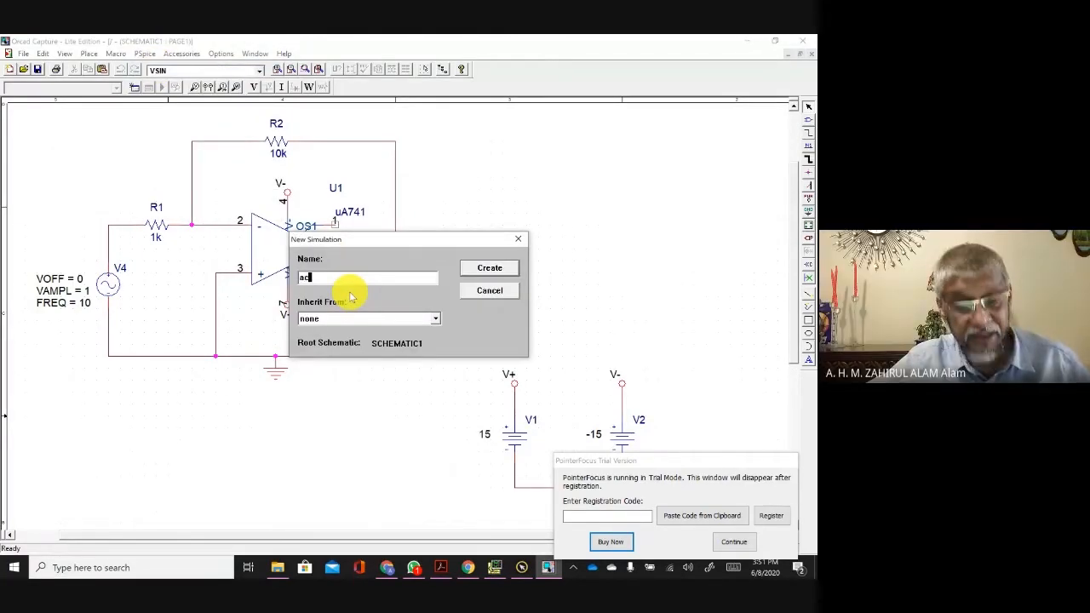
left_click(488, 269)
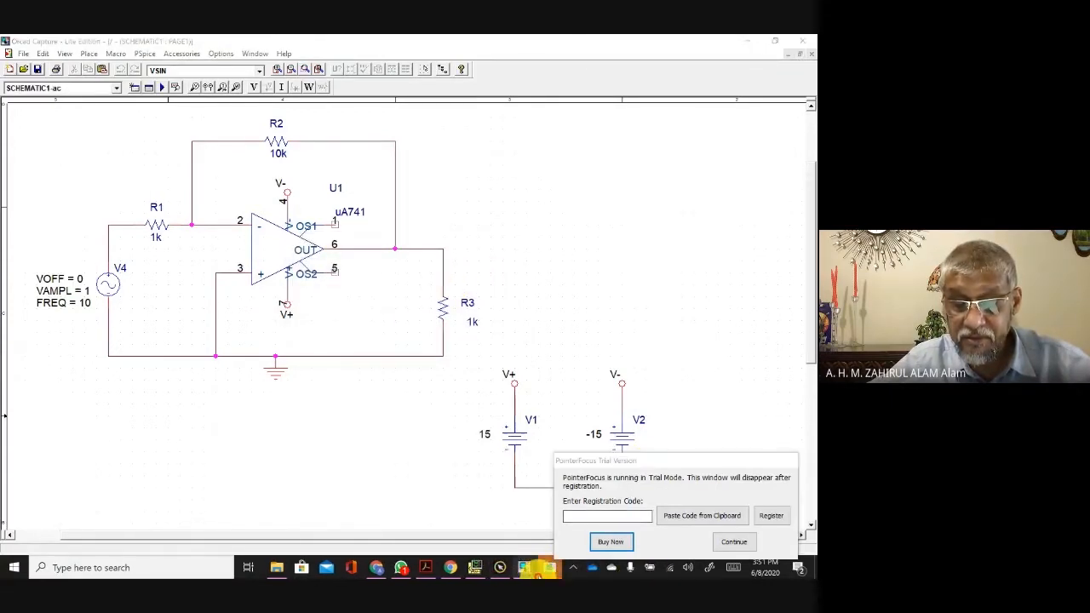
Step: Set the ac profile's Time Domain (Transient) run time to 1m seconds and accept the simulation settings
left_click(549, 569)
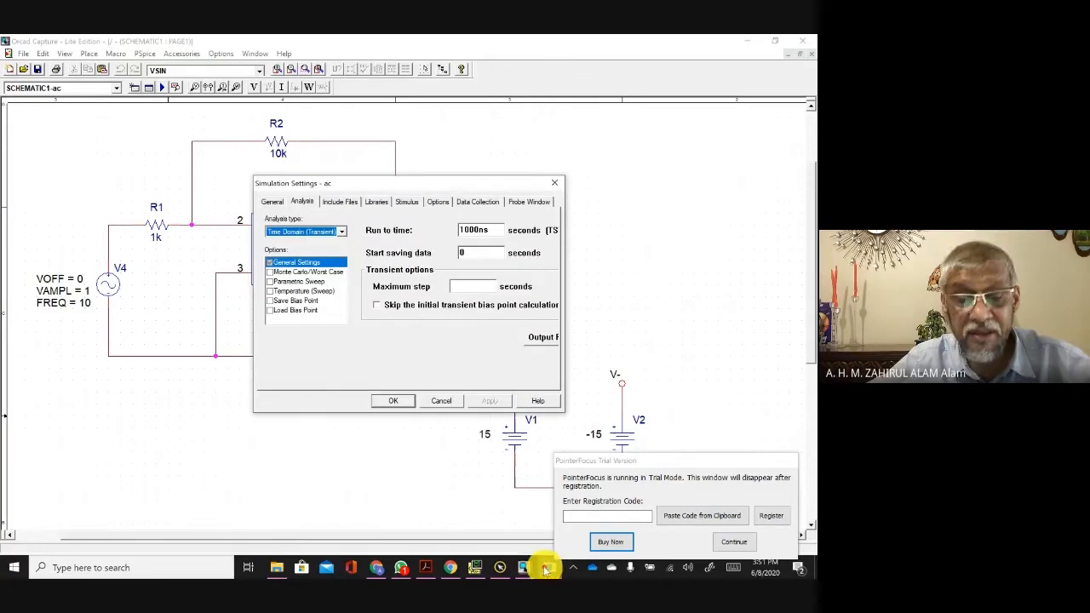
double_click(469, 230)
type("1")
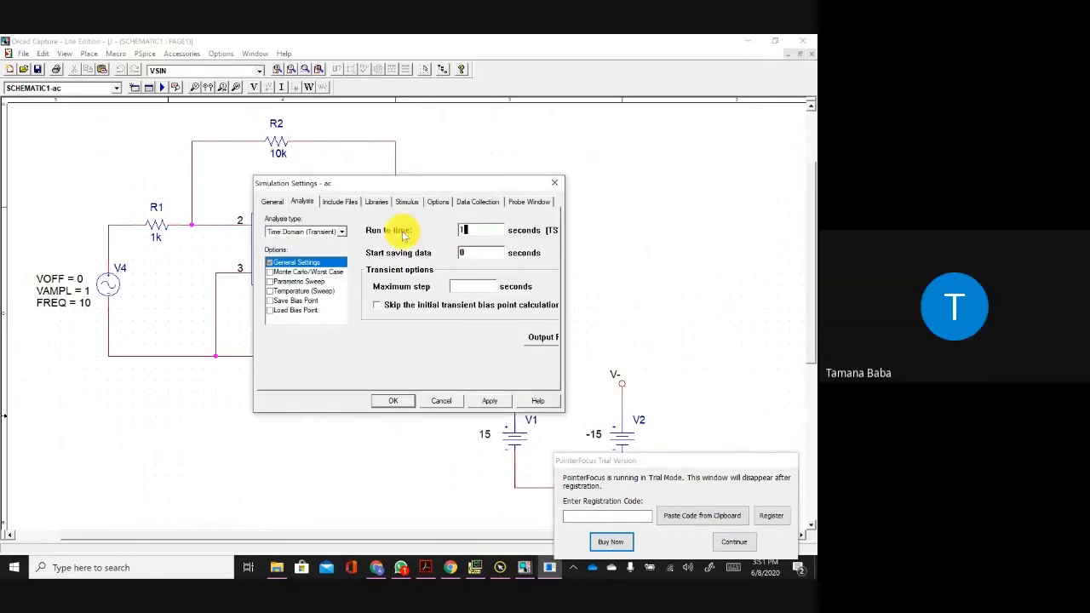
type("m")
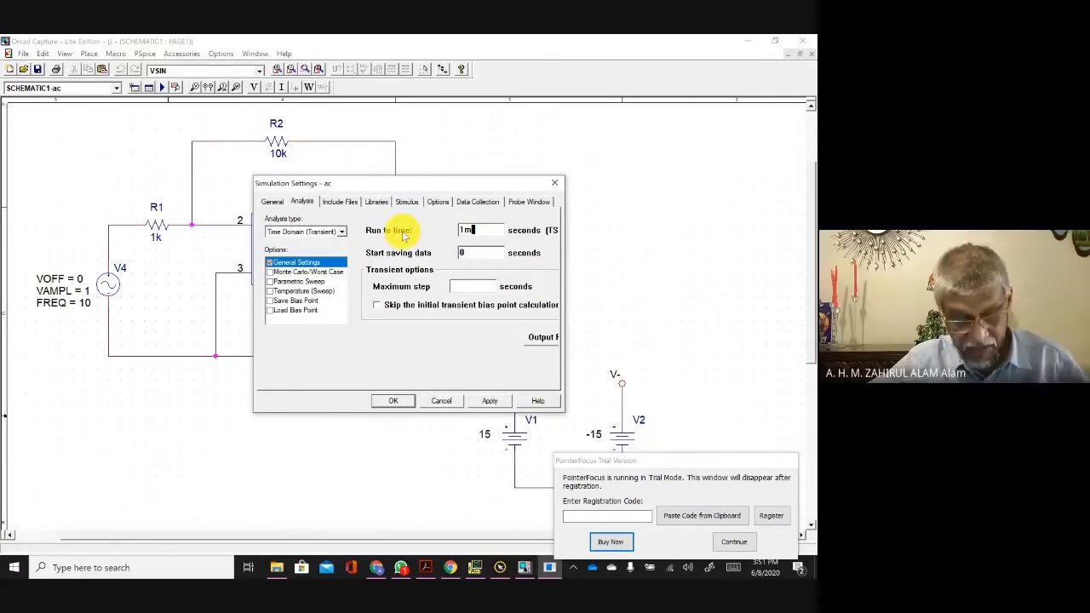
left_click(394, 401)
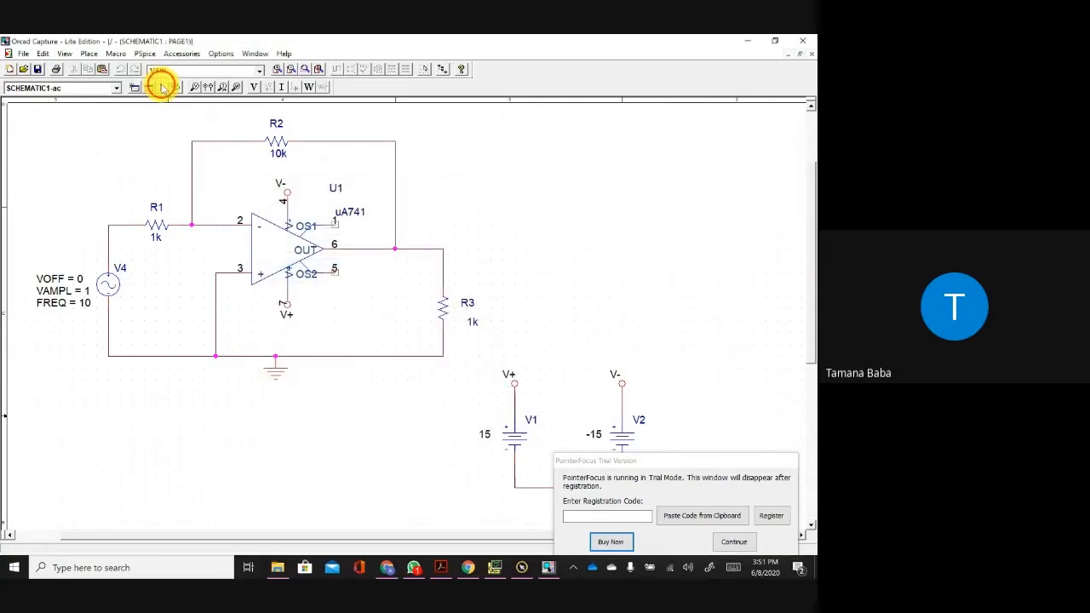
Step: Run the ac simulation and switch to PSpice A/D to see its result
left_click(162, 86)
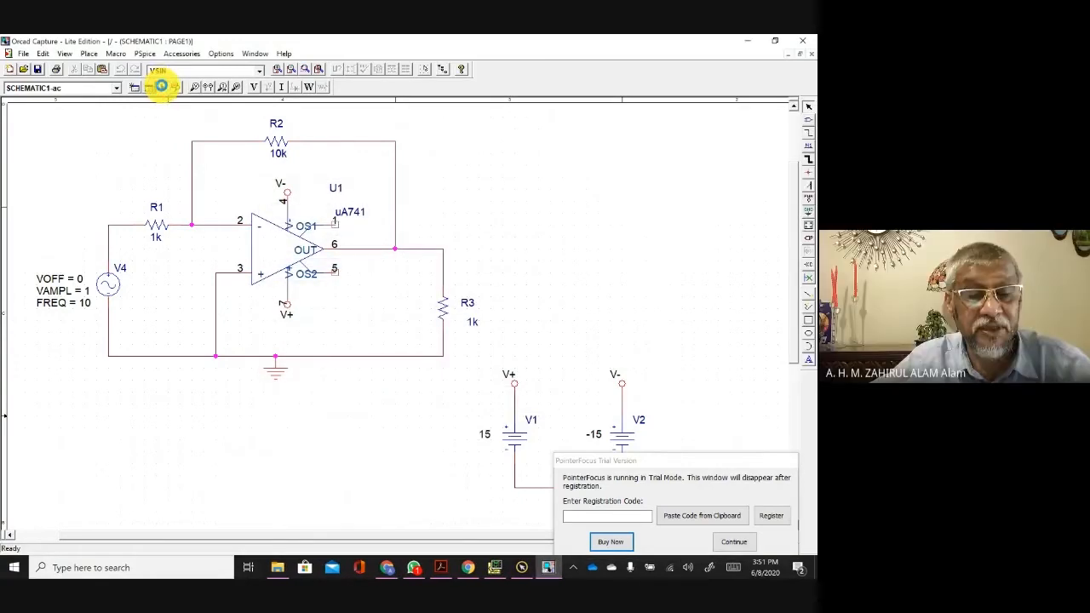
left_click(494, 567)
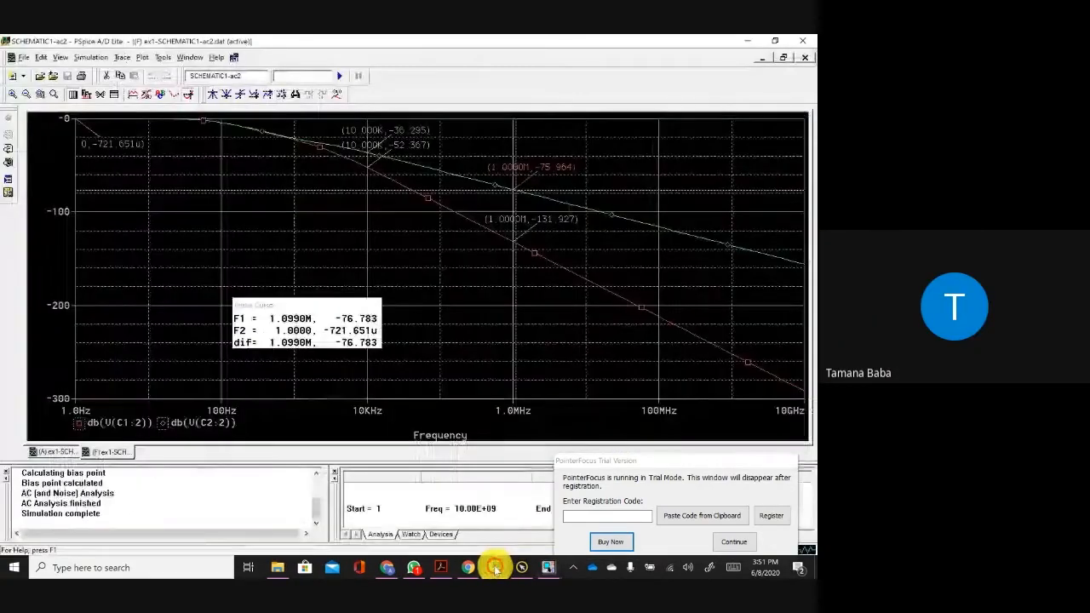
left_click(549, 568)
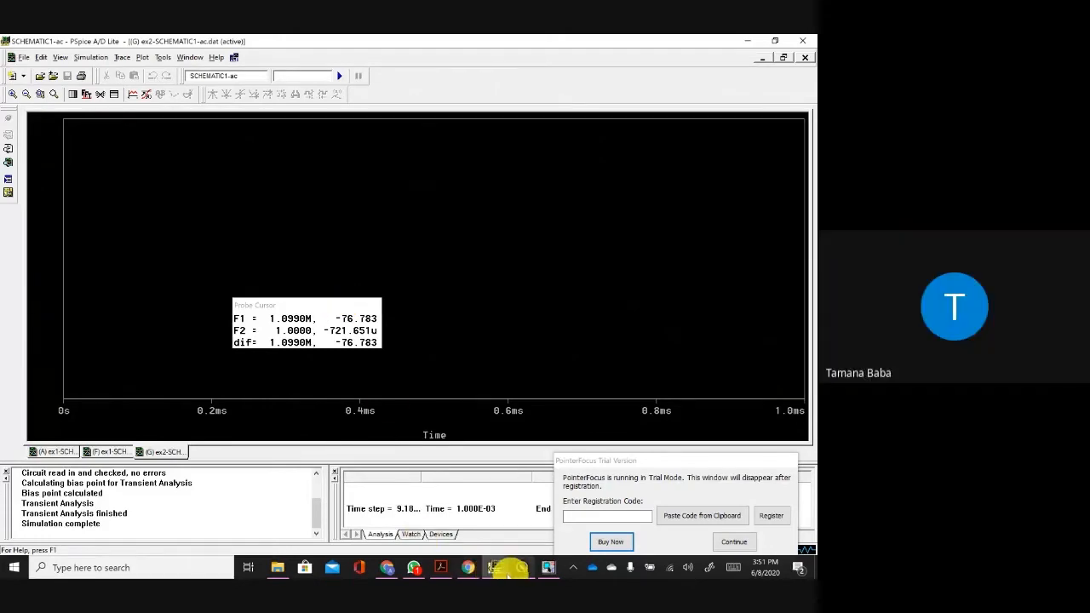
Step: Place a voltage marker on the wire between source V4 and R1 and view its trace in PSpice A/D
left_click(548, 568)
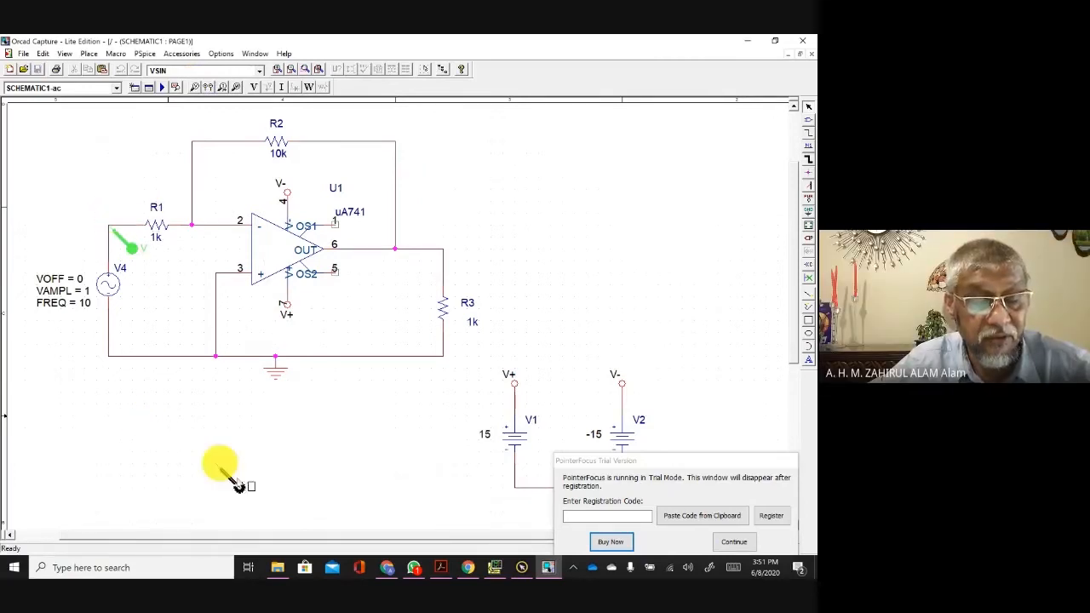
left_click(494, 567)
left_click(493, 567)
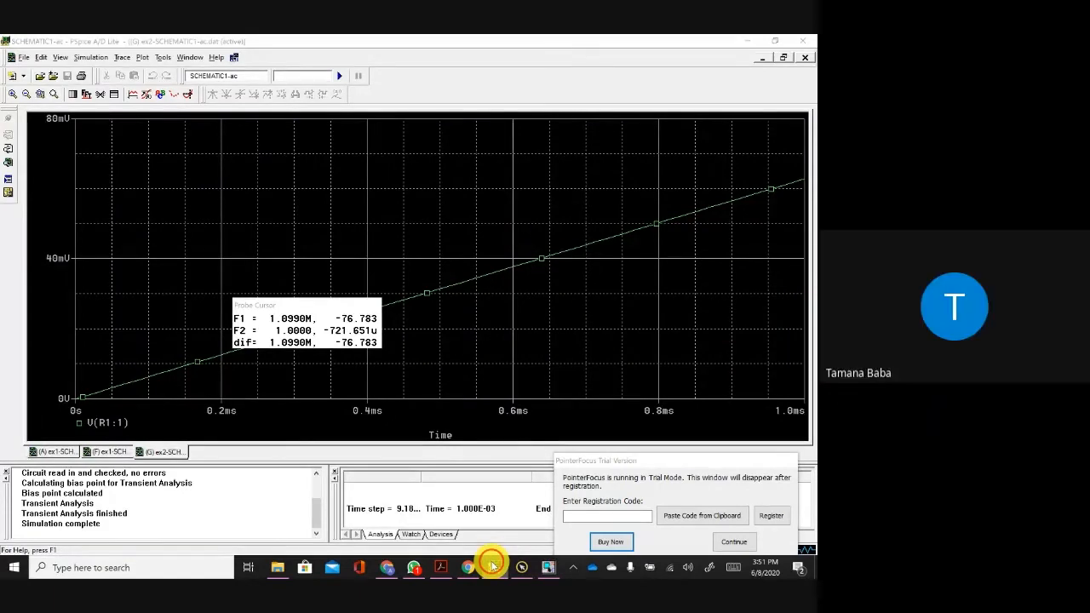
left_click(493, 566)
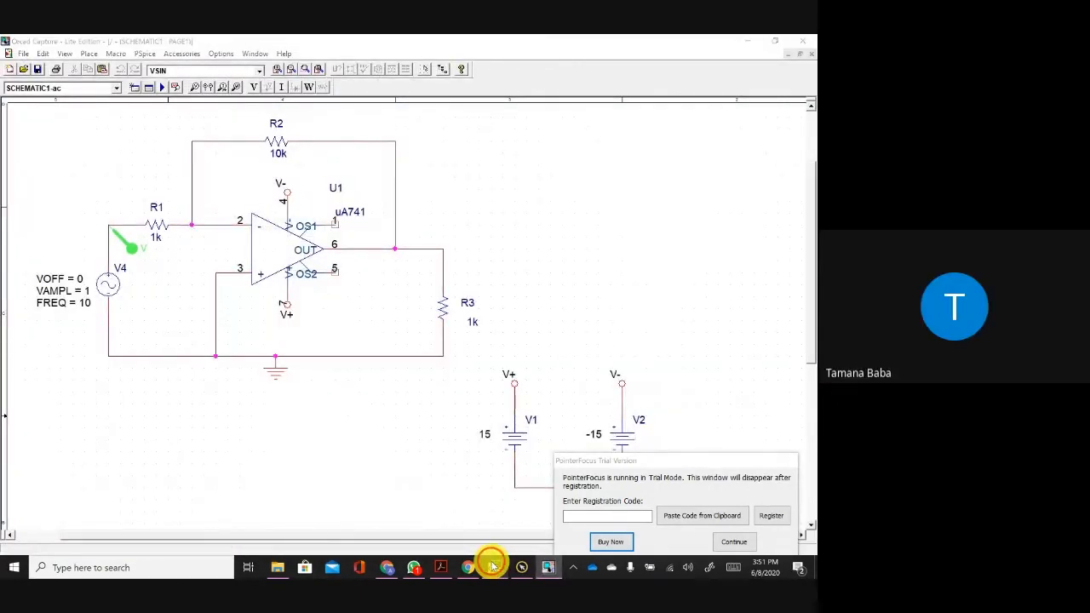
left_click(493, 567)
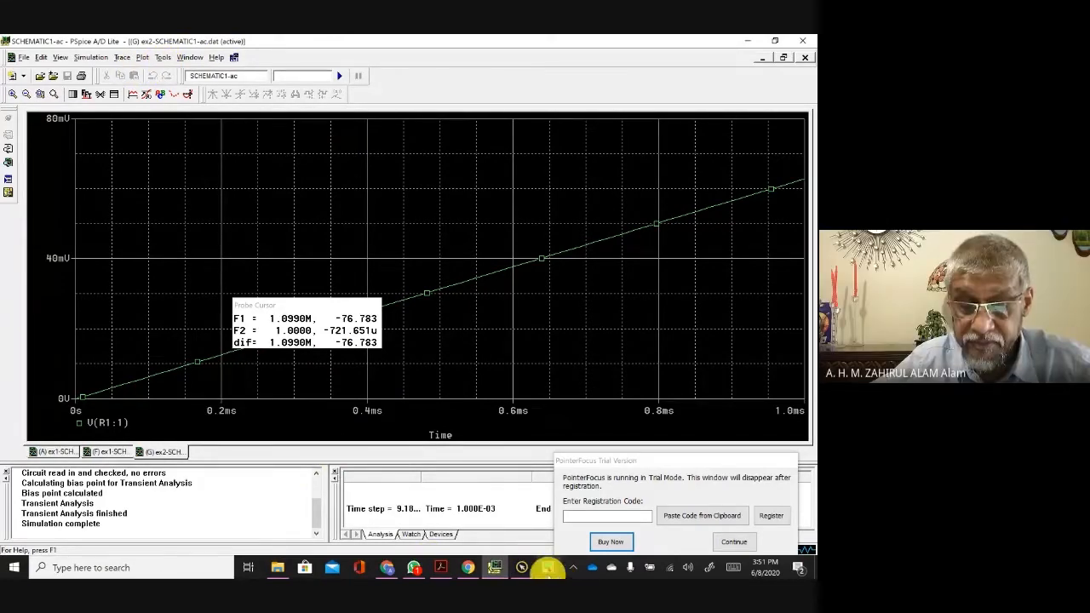
Step: Return to OrCAD Capture and check the transient analysis settings of the ac simulation profile without changing them
left_click(547, 568)
left_click(145, 54)
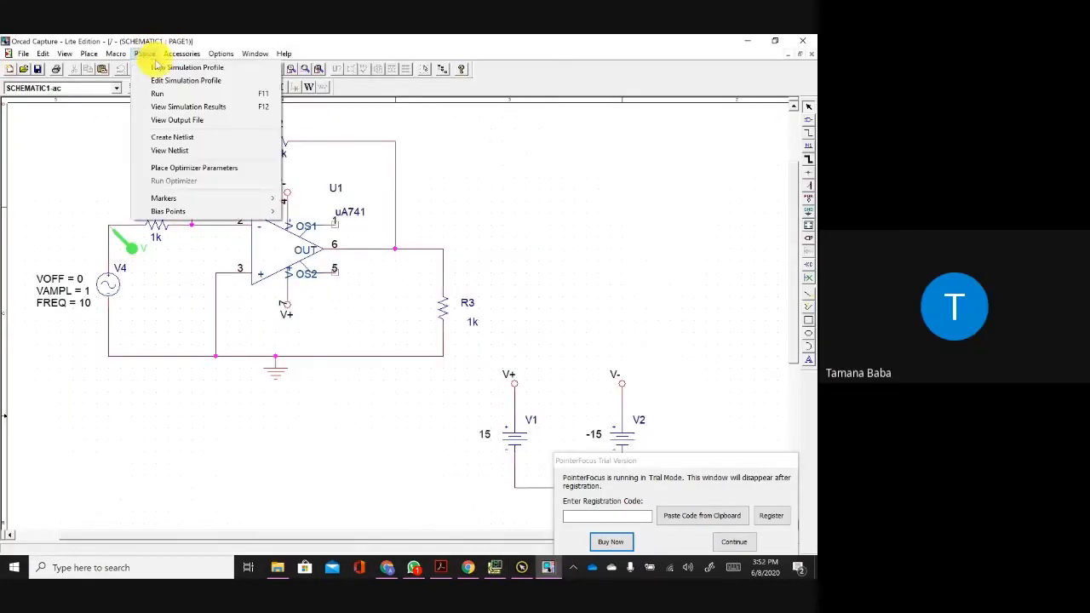
left_click(165, 80)
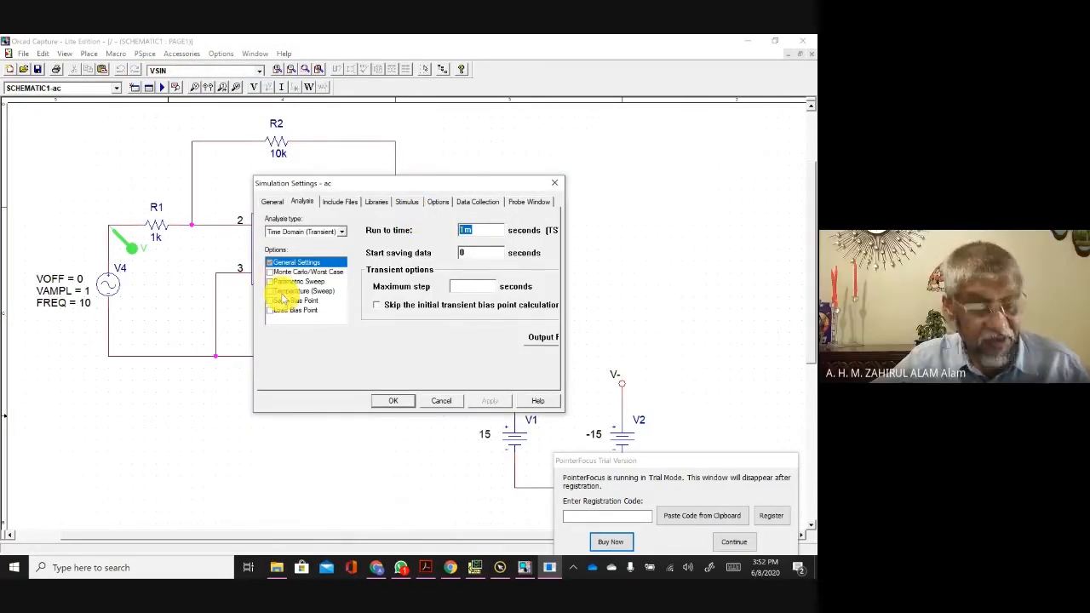
left_click(442, 402)
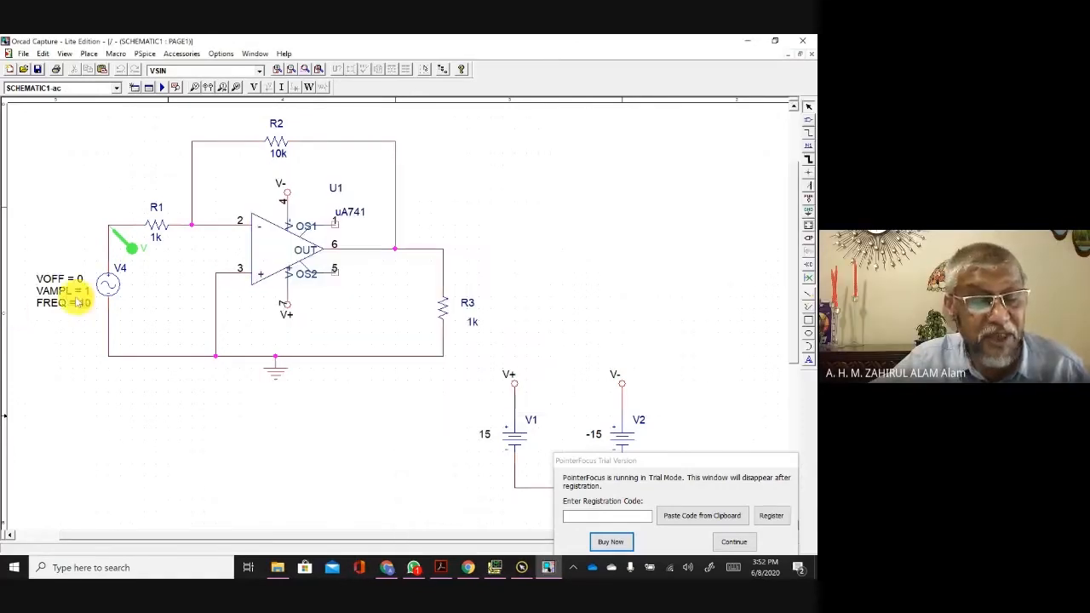
Step: Set the FREQ value of sine source V4 to 1k
double_click(86, 303)
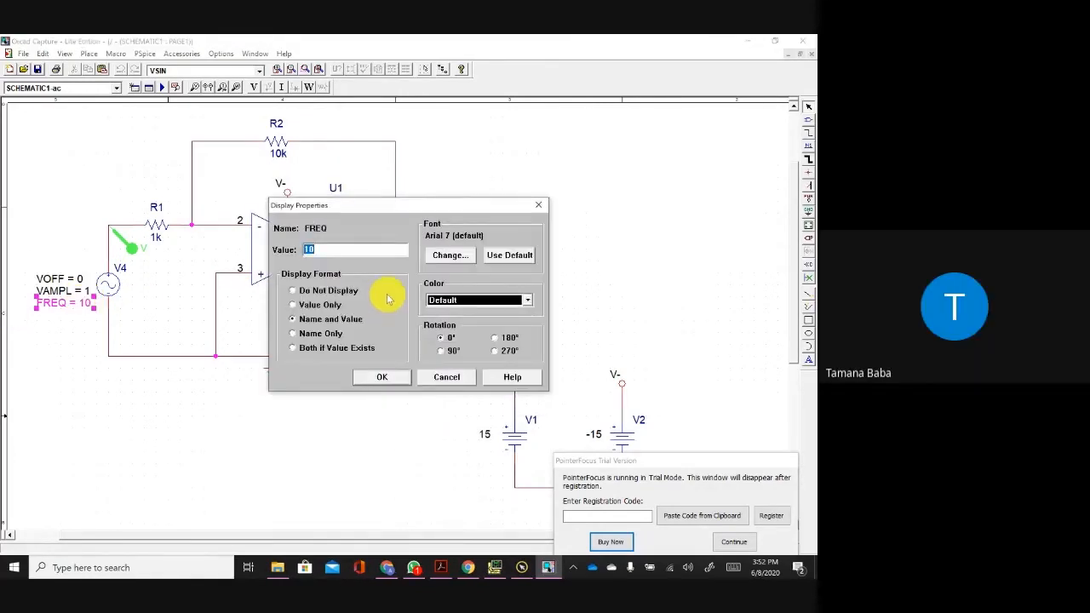
type("1k")
left_click(366, 378)
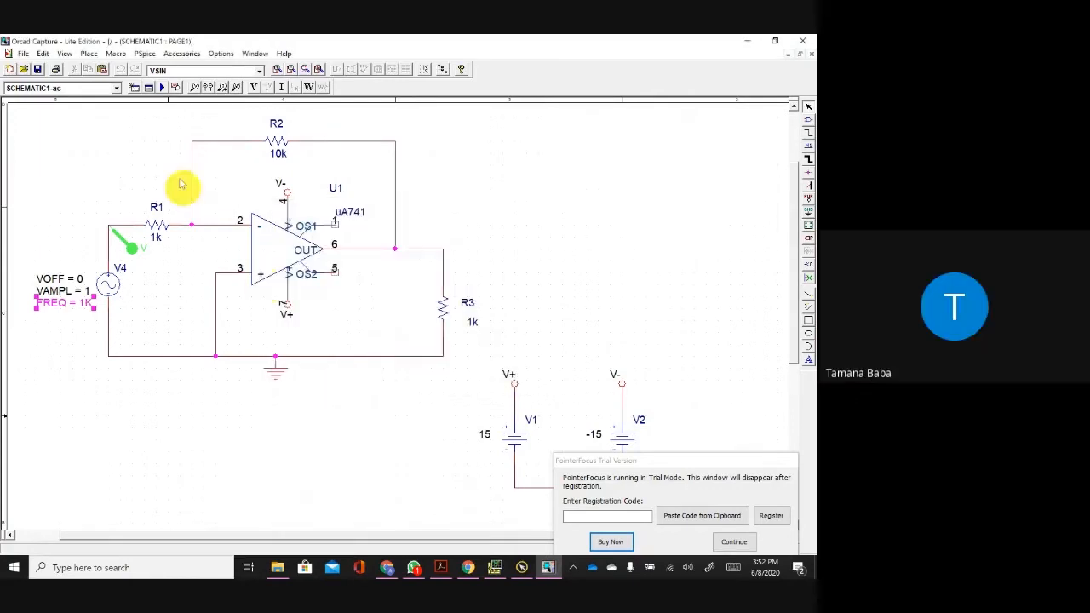
Step: Set the ac profile's Time Domain (Transient) run time to 2m seconds and accept the simulation settings
left_click(143, 56)
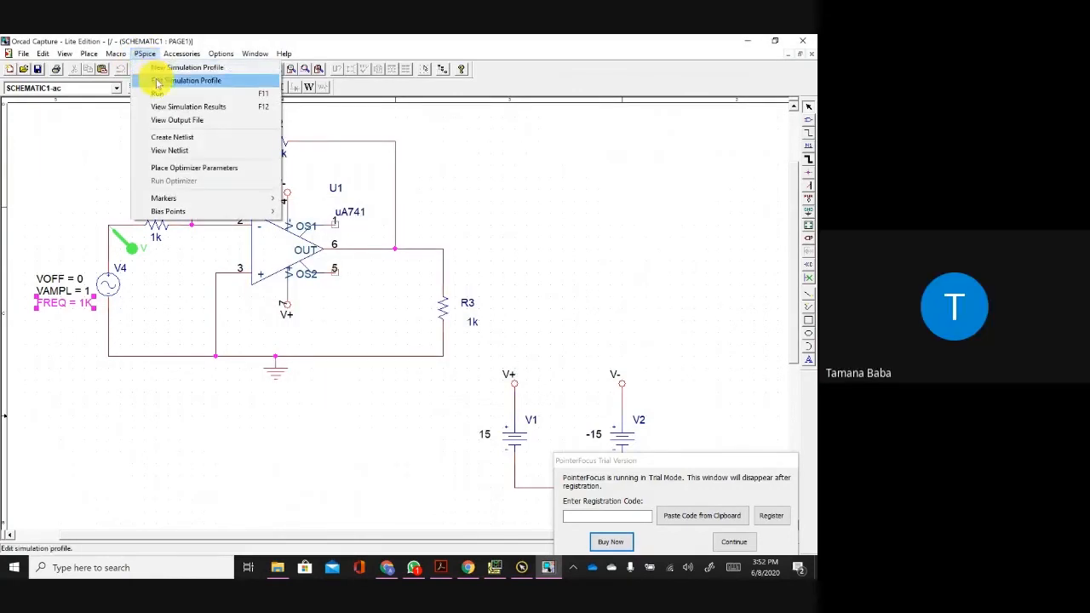
left_click(160, 80)
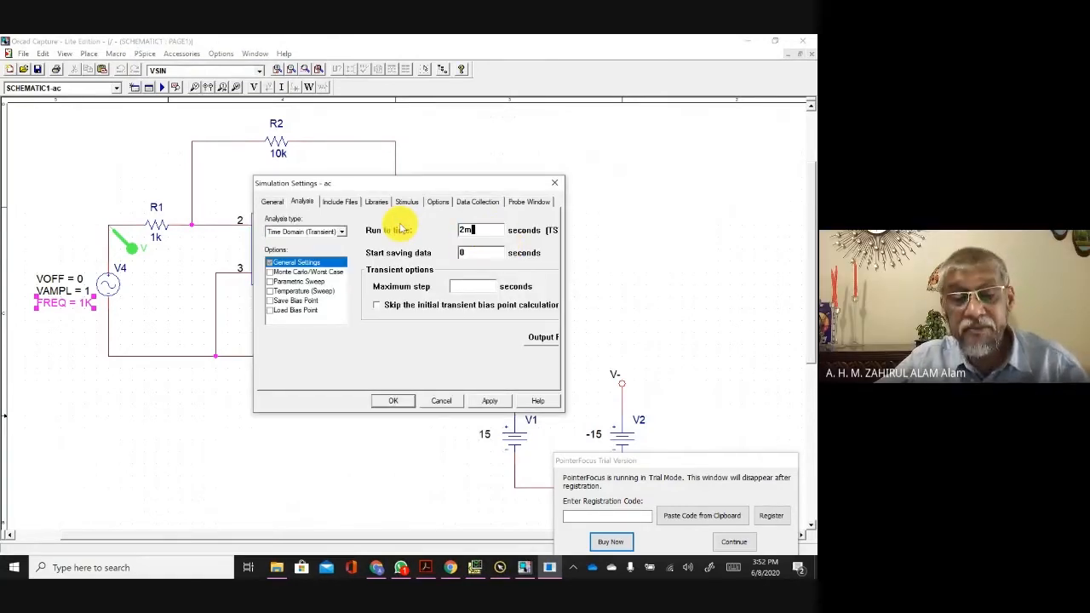
left_click(388, 406)
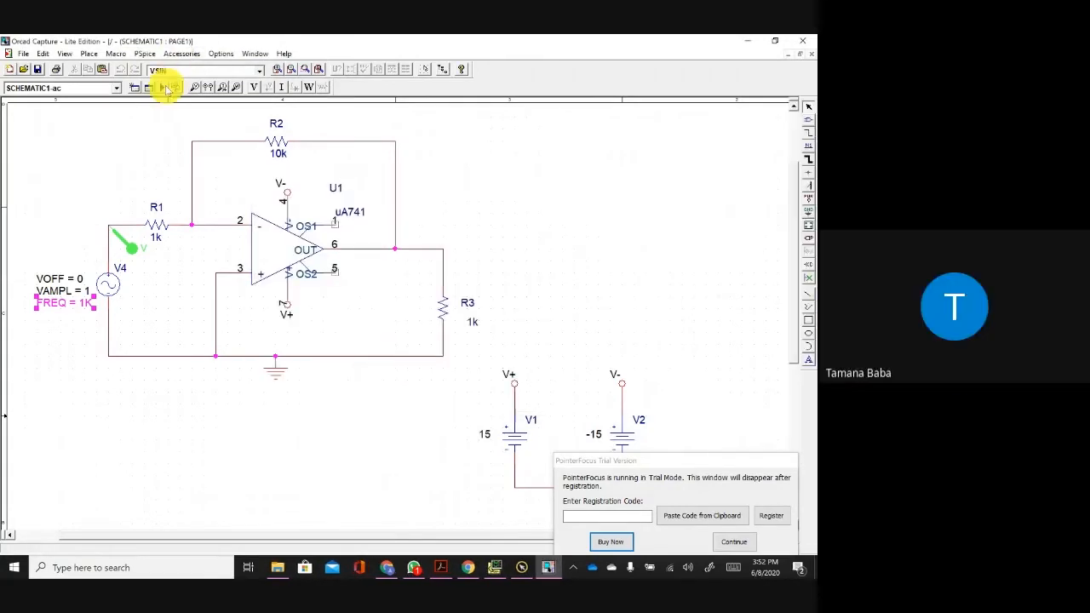
Step: Run the ac simulation and move the Probe Cursor box off the waveform plot
left_click(162, 87)
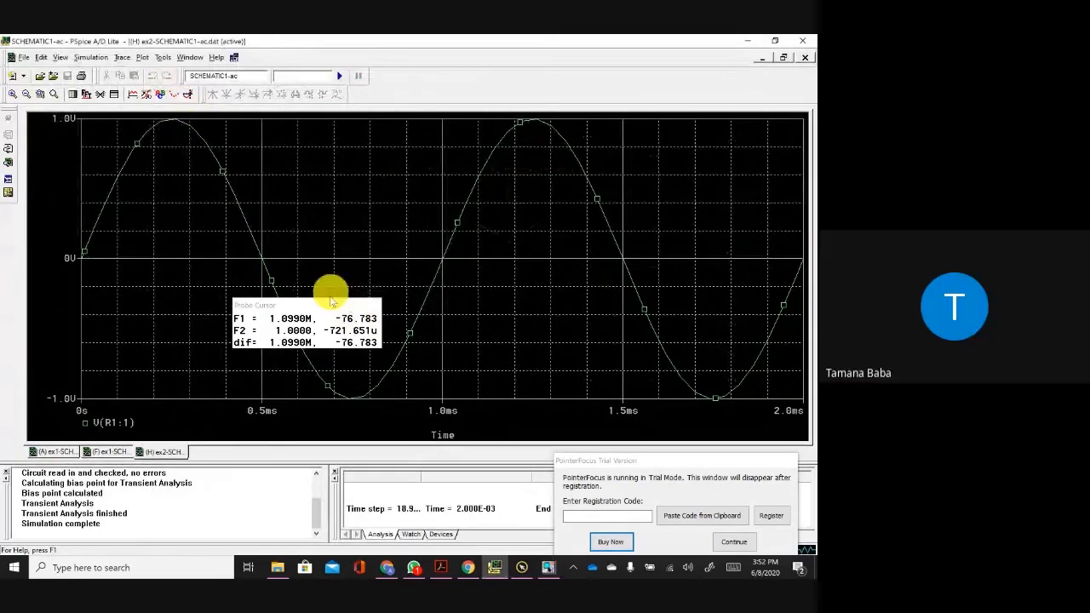
left_click_drag(320, 307, 214, 495)
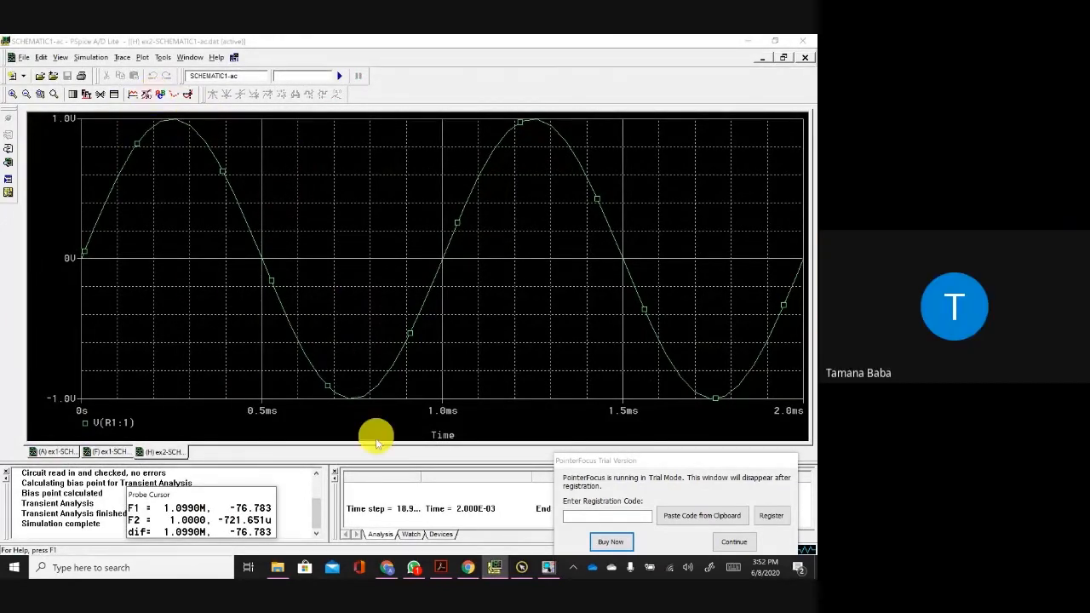
Step: Switch to OrCAD Capture, place a voltage marker on the op-amp's output node, and view both traces in PSpice A/D
left_click(495, 567)
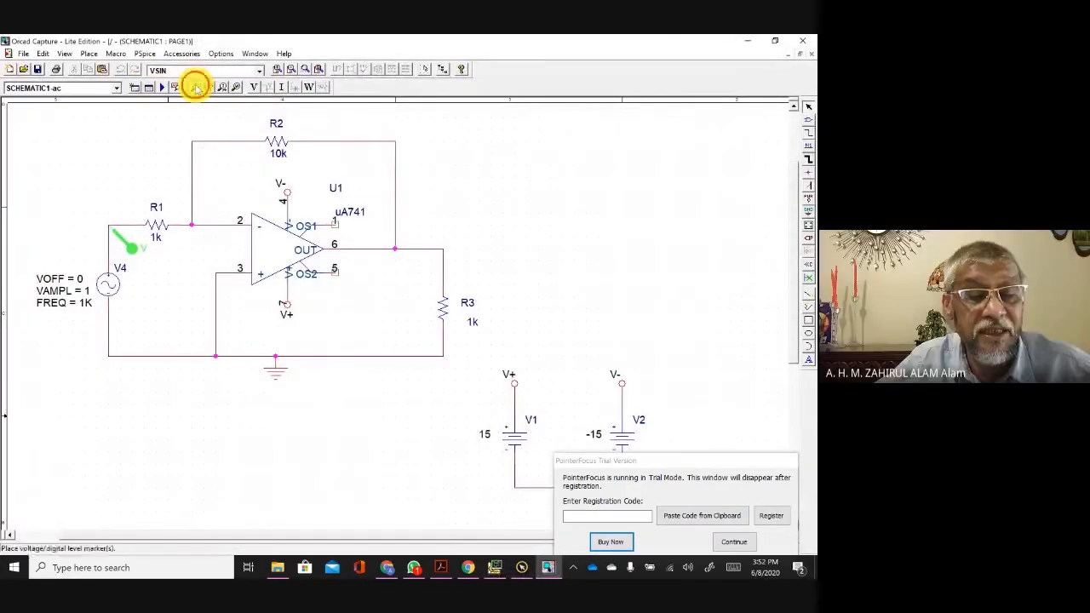
left_click(195, 86)
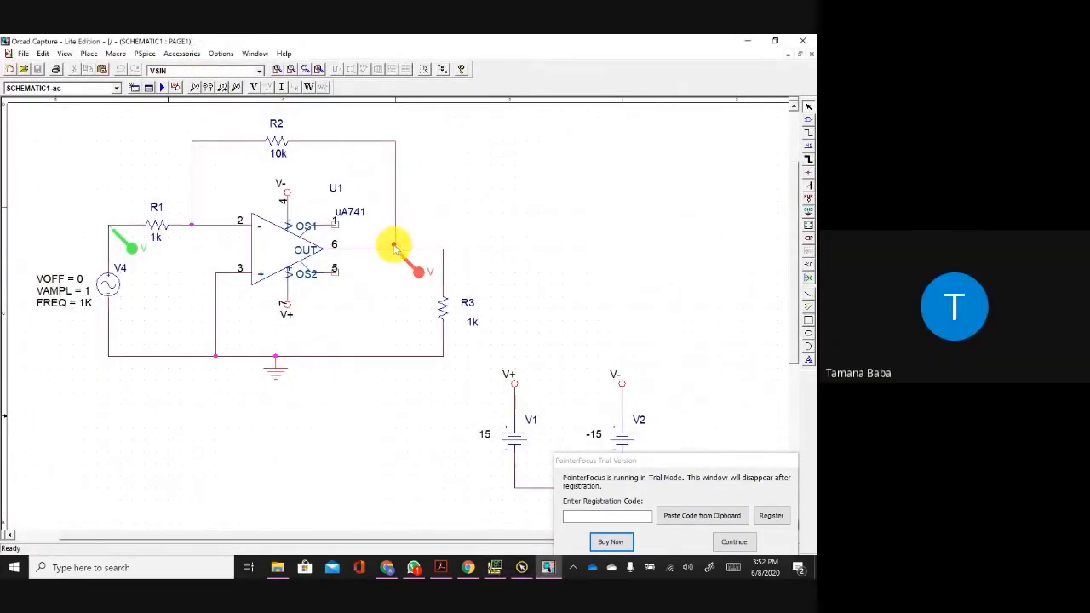
left_click(394, 247)
left_click(497, 567)
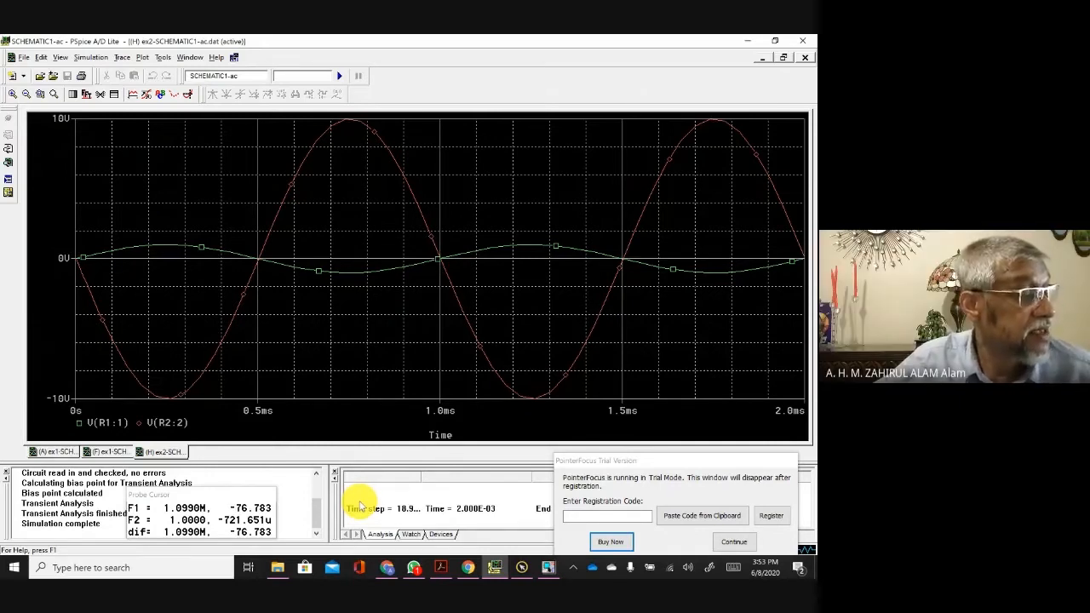
Step: Return to OrCAD Capture and place capacitor C from the ANALOG library just below R2 in the feedback loop
left_click(499, 568)
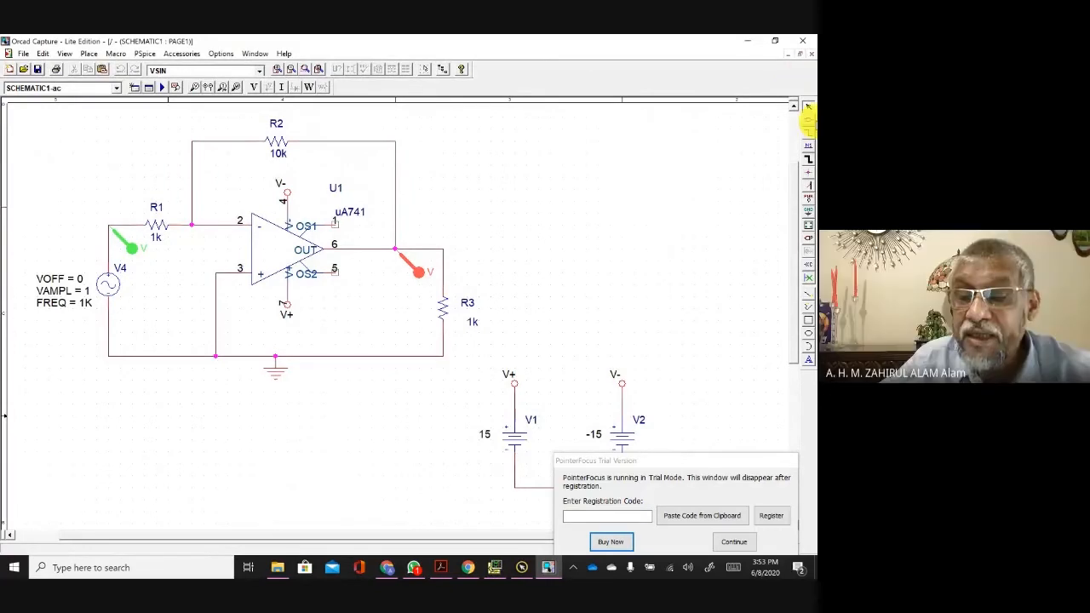
left_click(807, 120)
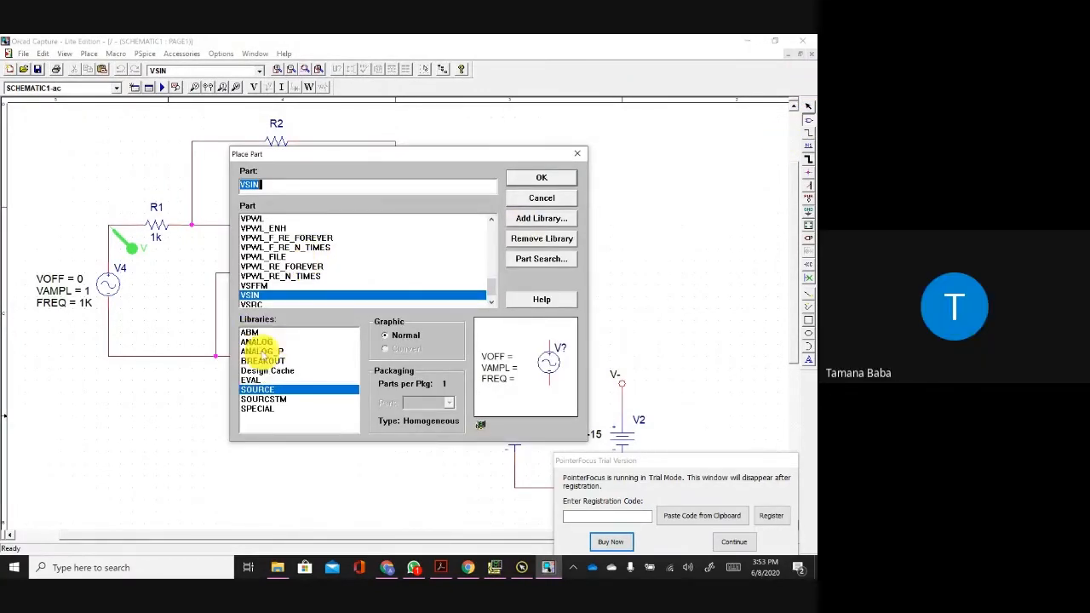
left_click(257, 342)
left_click(253, 219)
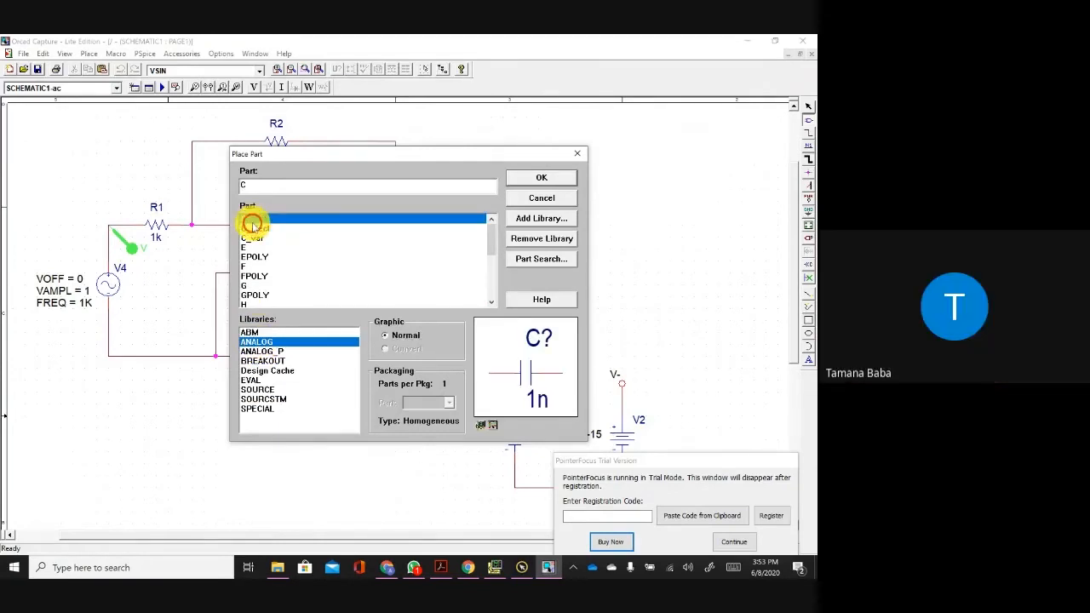
left_click(541, 179)
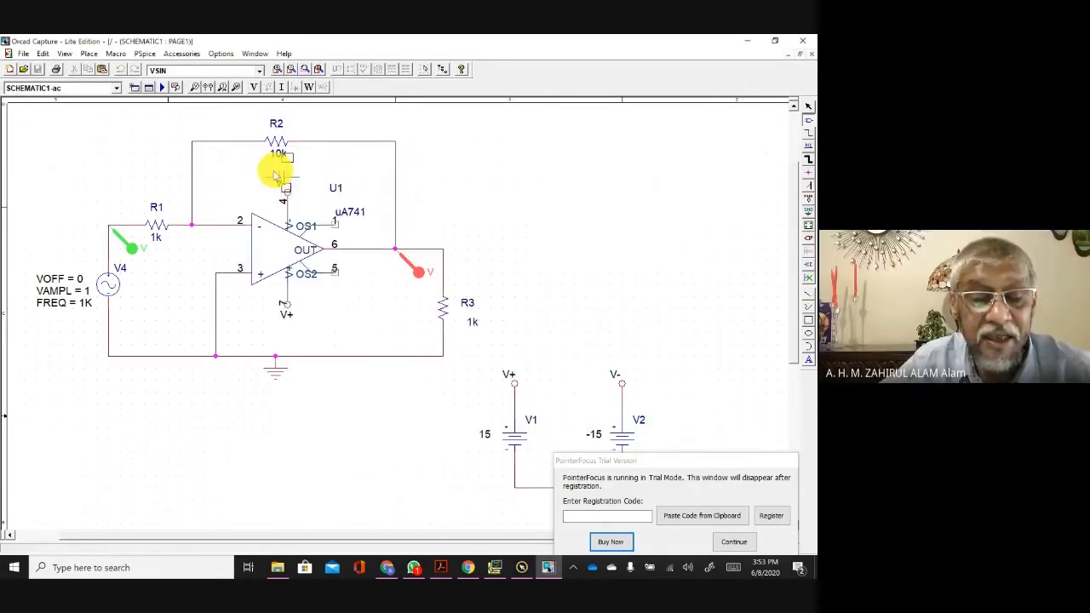
left_click(224, 160)
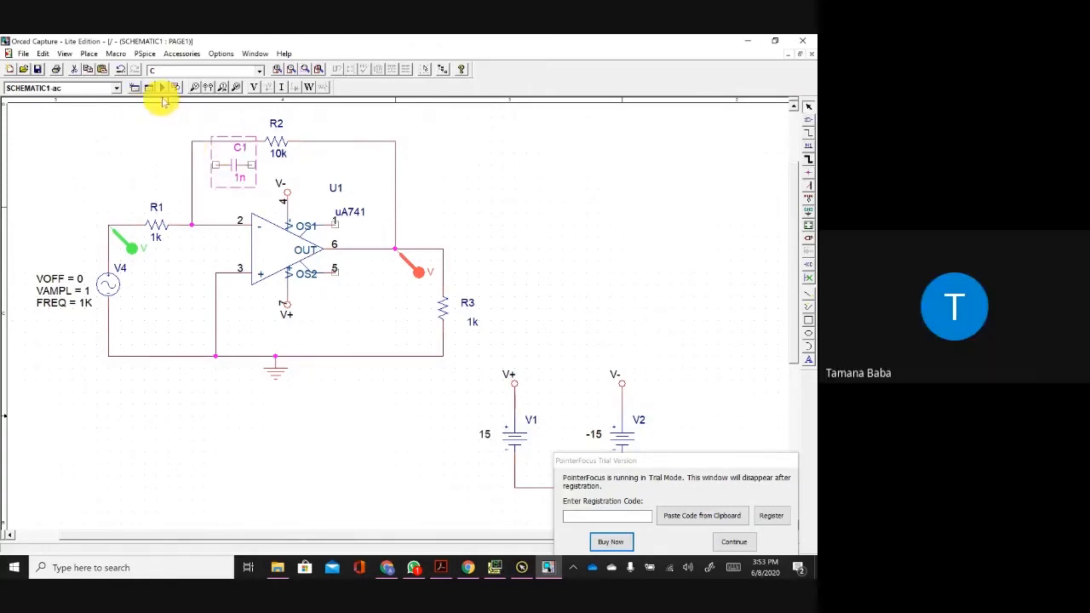
left_click(808, 107)
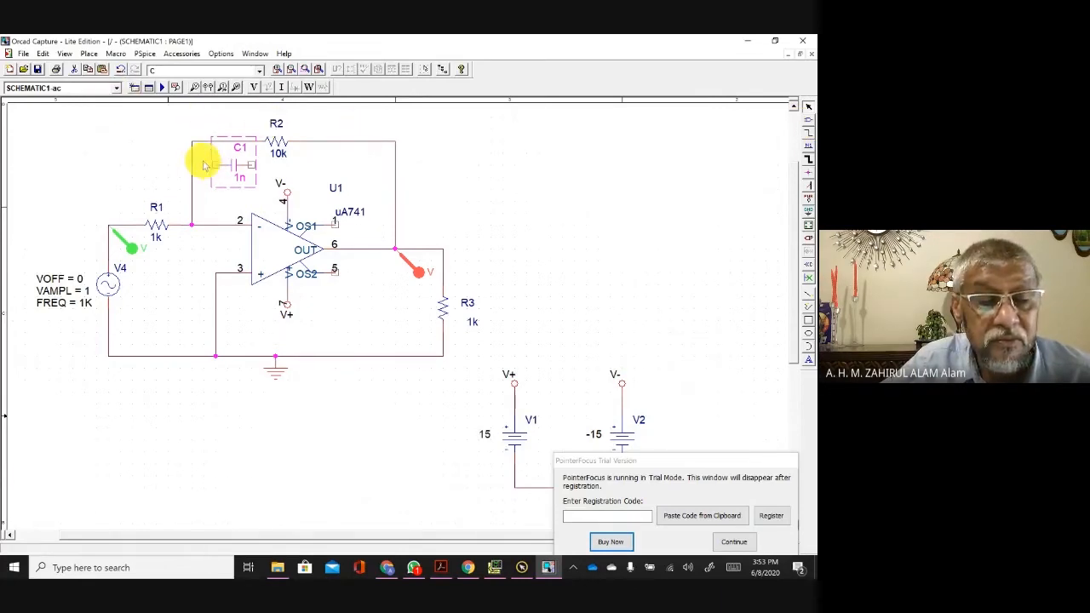
Step: Wire capacitor C1 in parallel with R2, between the inverting-input branch and the output branch
left_click(809, 132)
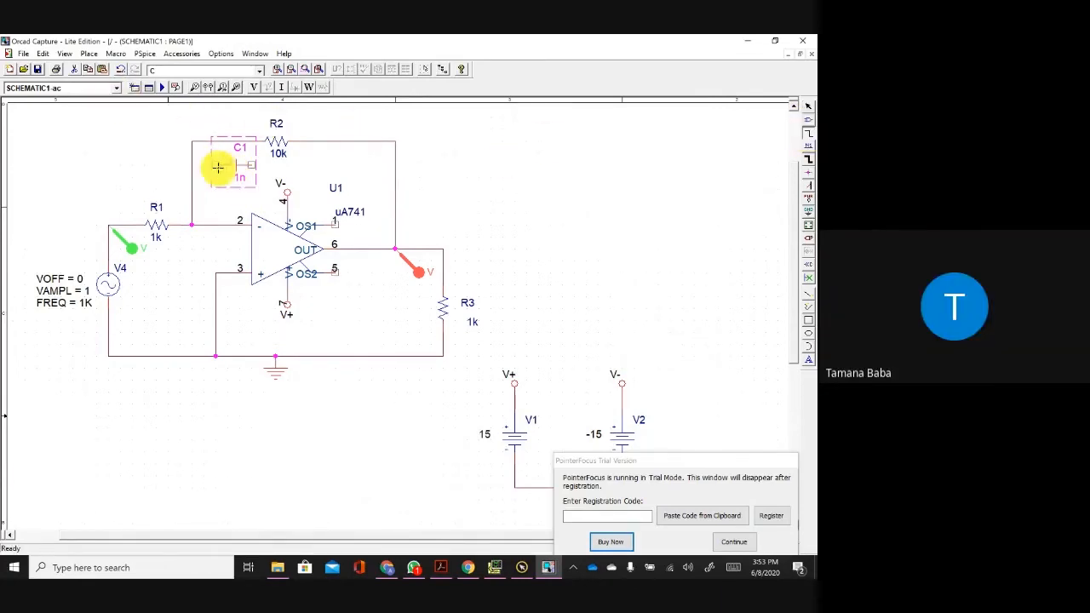
mouse_move(214, 164)
left_mouse_down()
mouse_move(192, 165)
mouse_move(393, 165)
left_mouse_up()
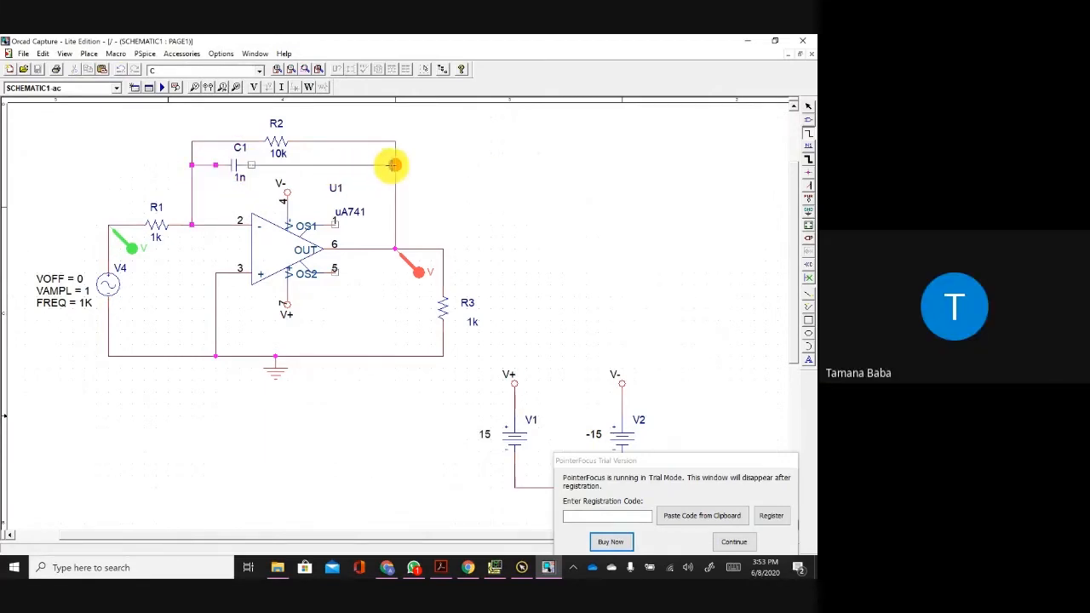
left_click(392, 166)
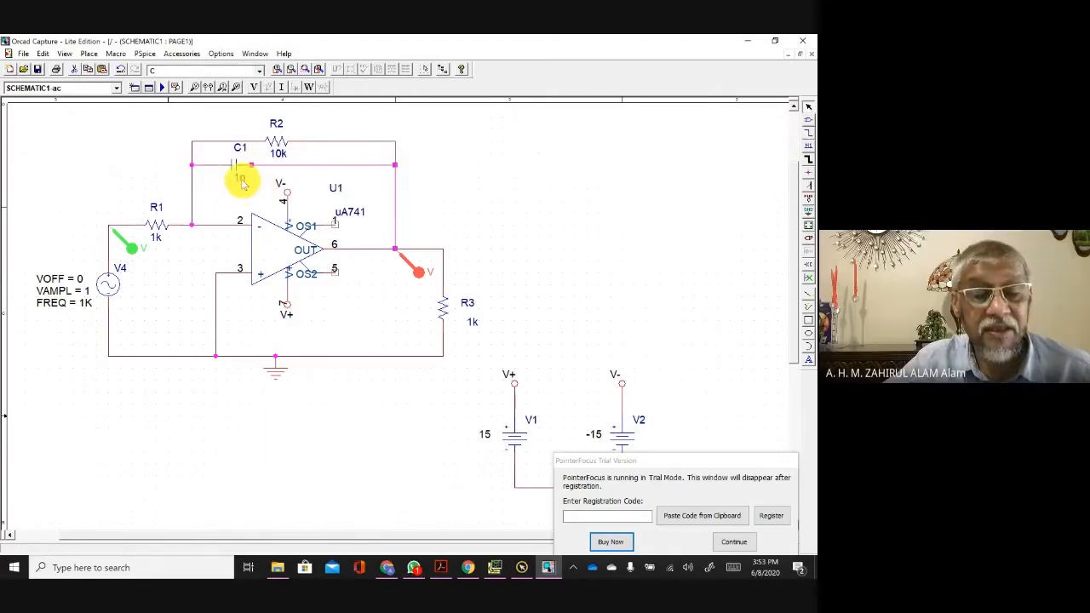
Step: Set the value of capacitor C1 to 10n
double_click(240, 177)
type("1")
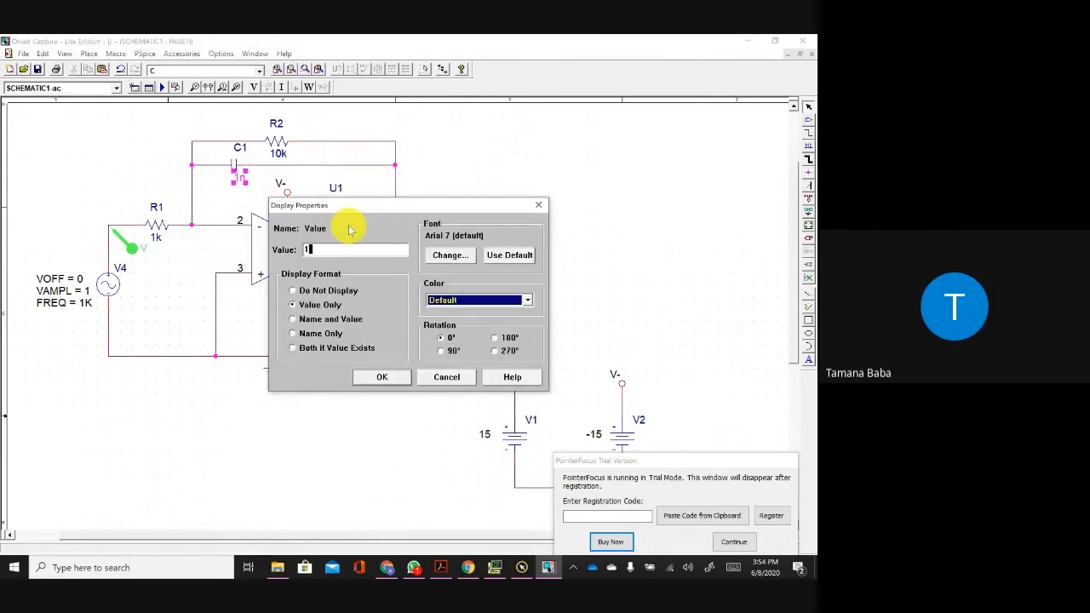
type("0n")
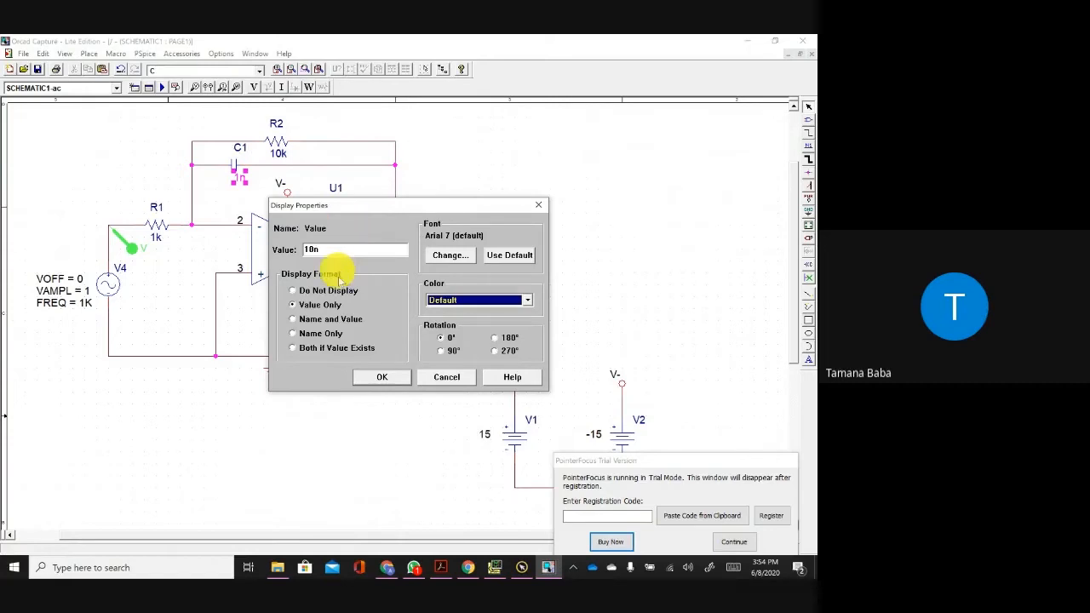
left_click(379, 379)
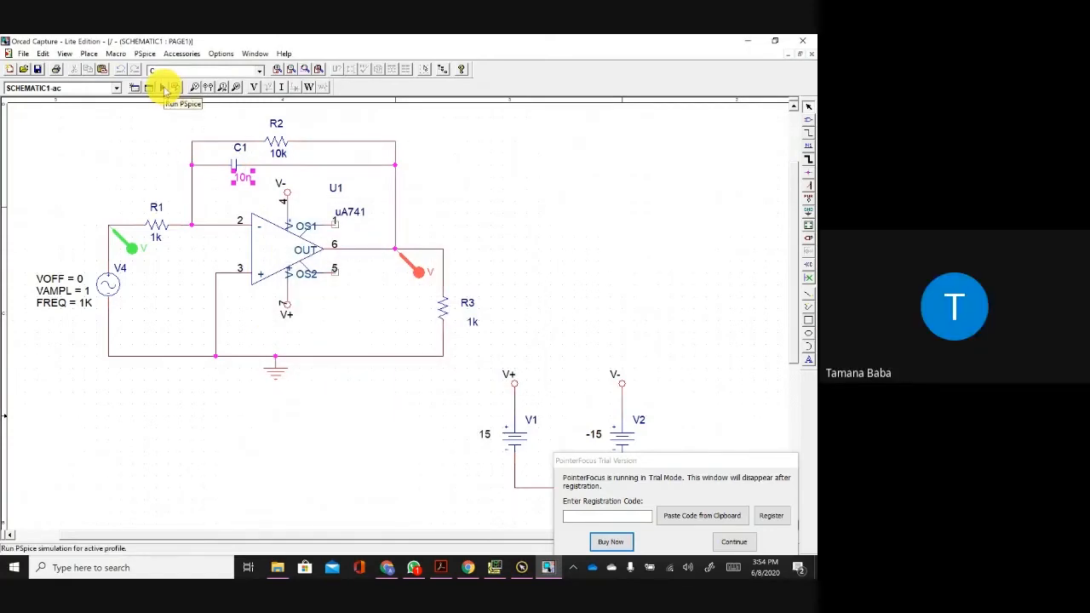
Step: Run the ac simulation with the feedback capacitor and select the output trace V(U1:OUT) in the plot
left_click(164, 87)
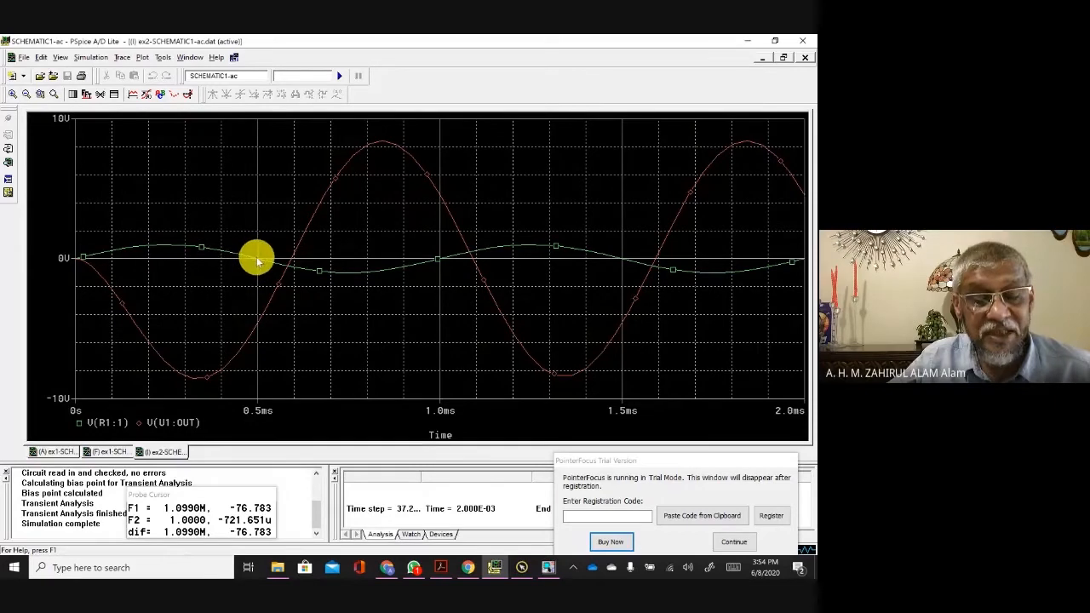
left_click(287, 258)
left_click(291, 257)
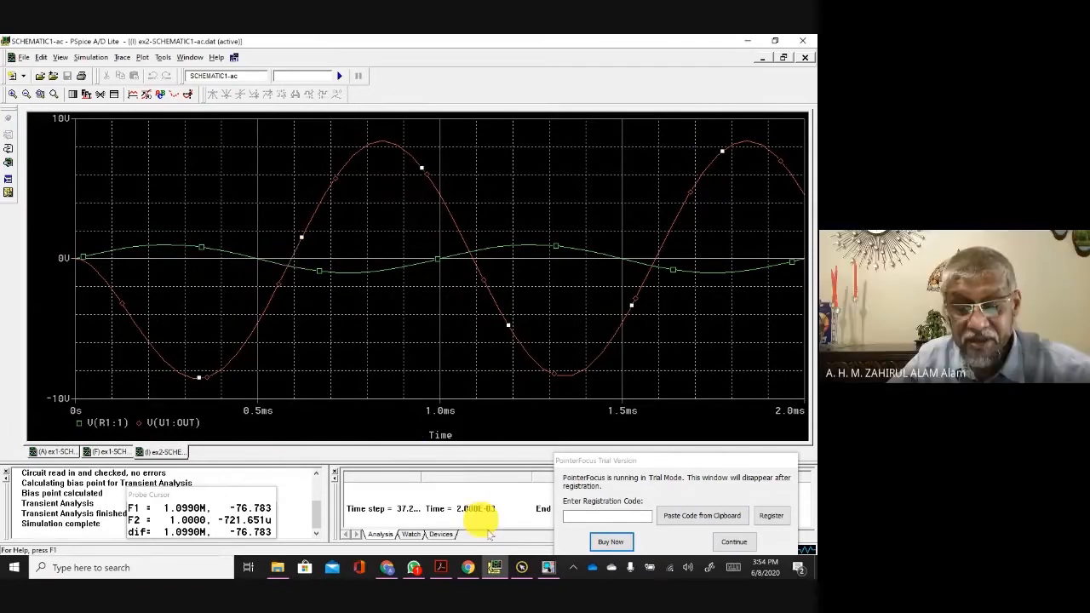
Step: Return to OrCAD Capture and change the ac simulation profile's analysis type to AC Sweep/Noise
left_click(493, 567)
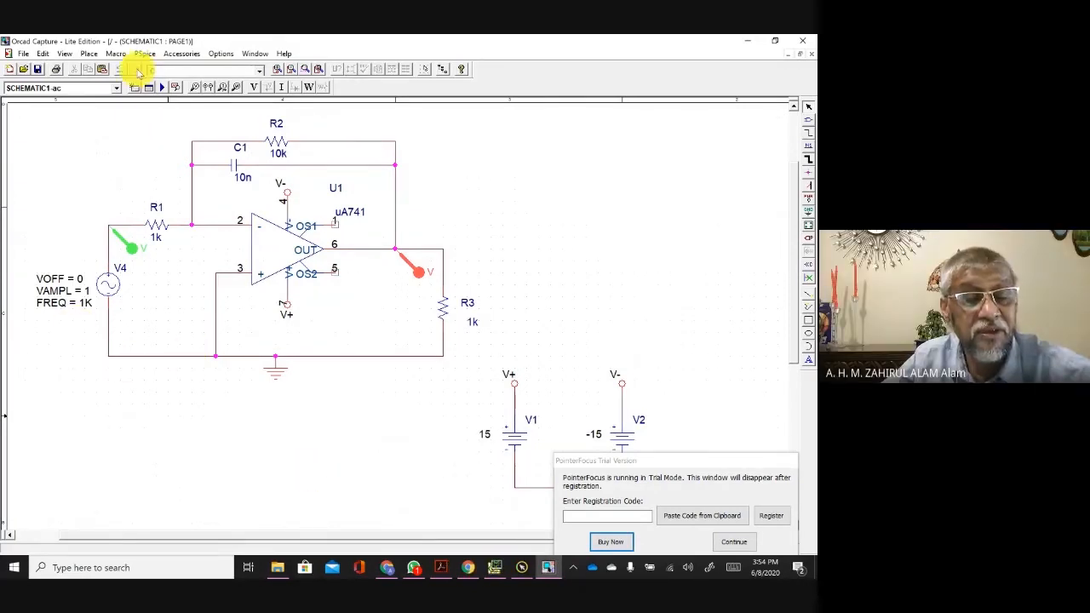
left_click(145, 53)
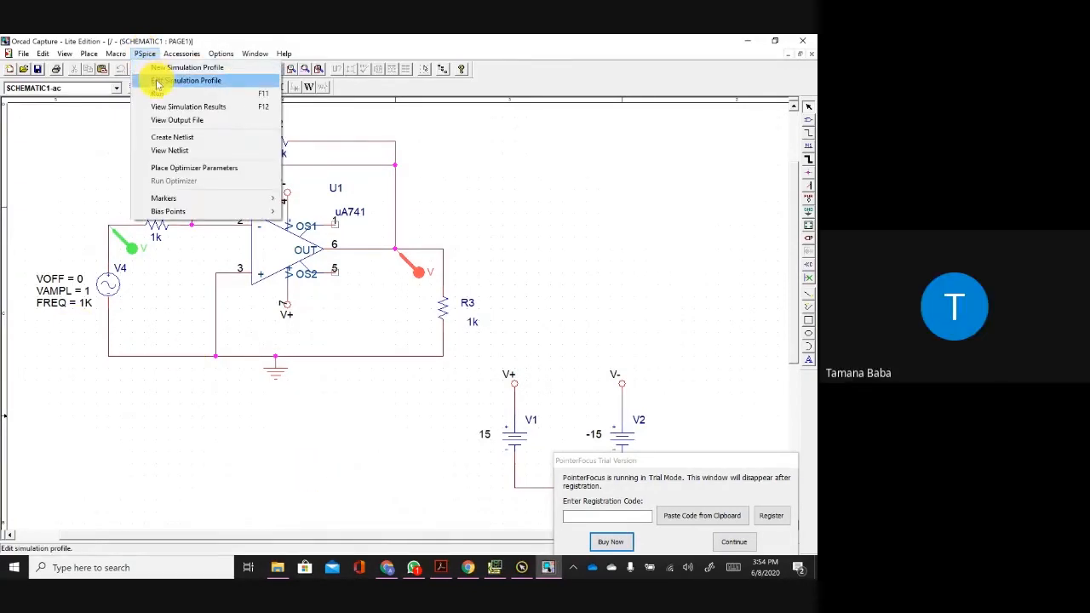
left_click(156, 80)
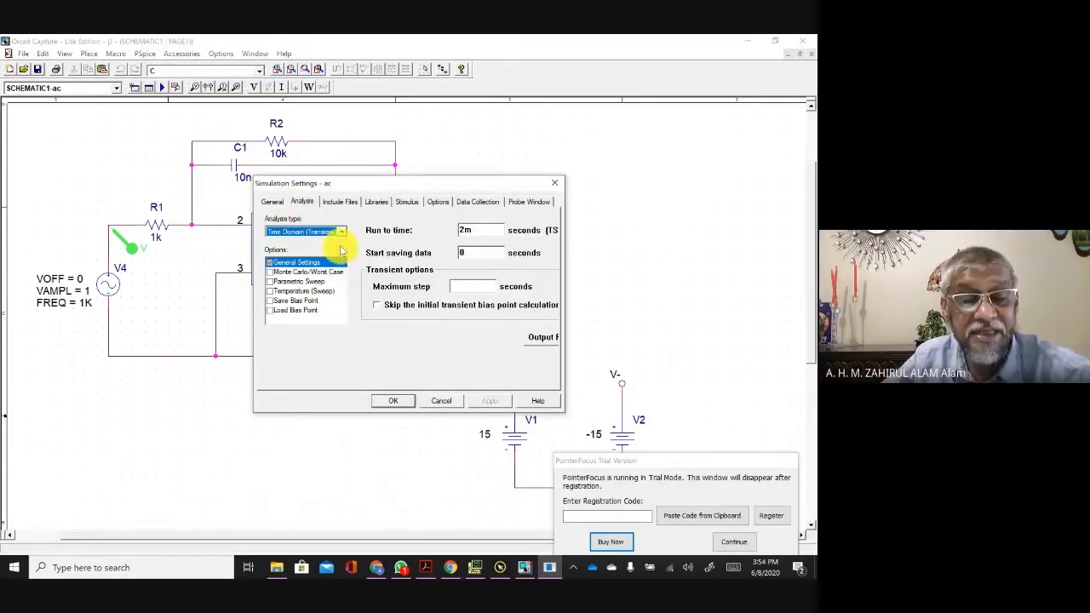
left_click(340, 233)
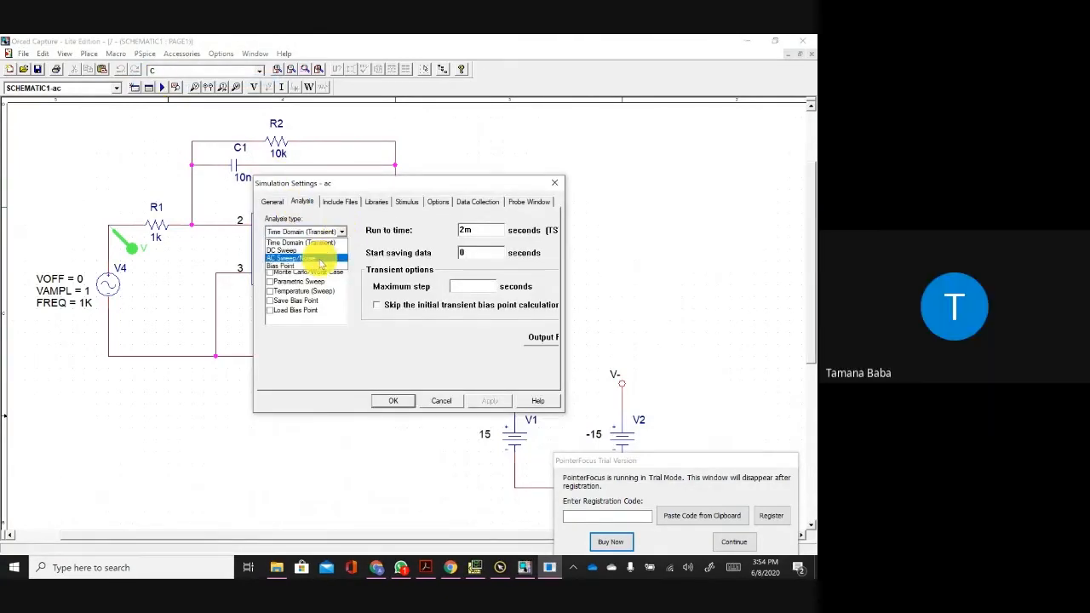
left_click(311, 250)
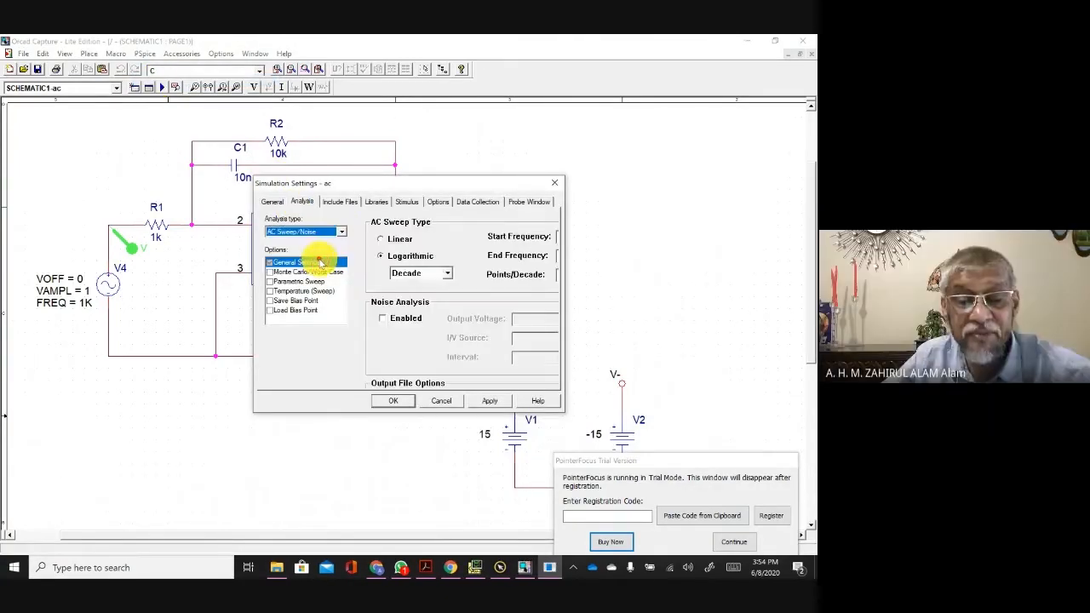
Step: Set the logarithmic AC sweep to run from 1 Hz to 10 GHz, fill in the points per decade, and save the profile
left_click(559, 256)
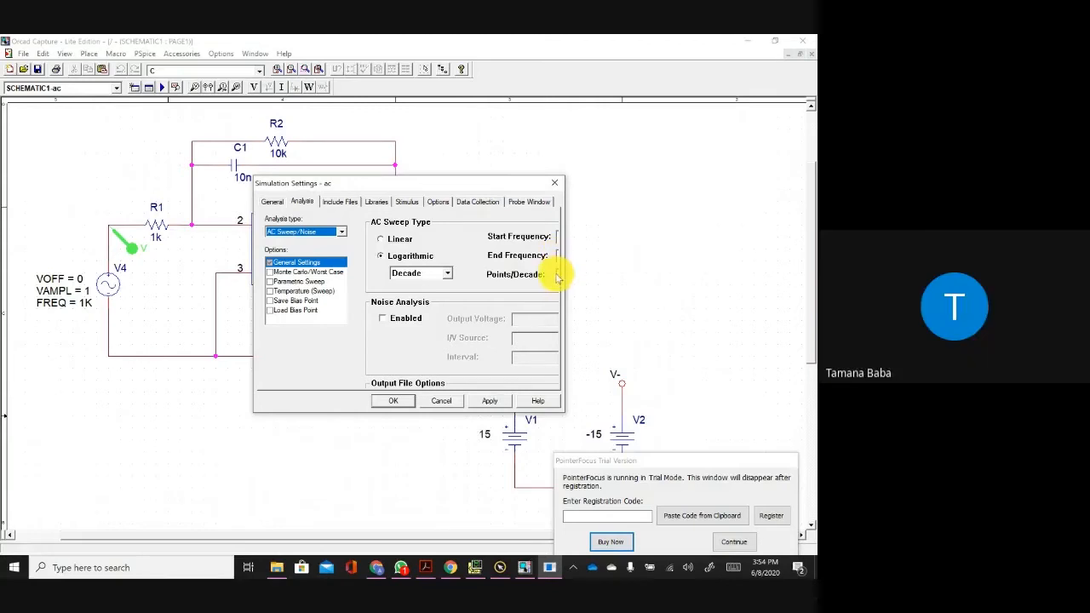
left_click(557, 274)
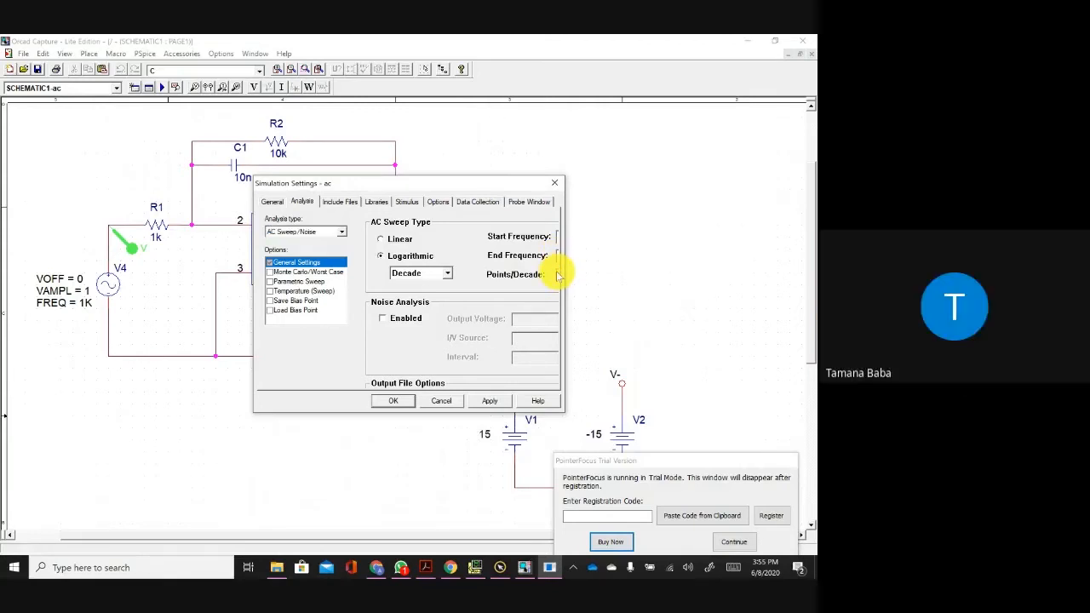
left_click(497, 404)
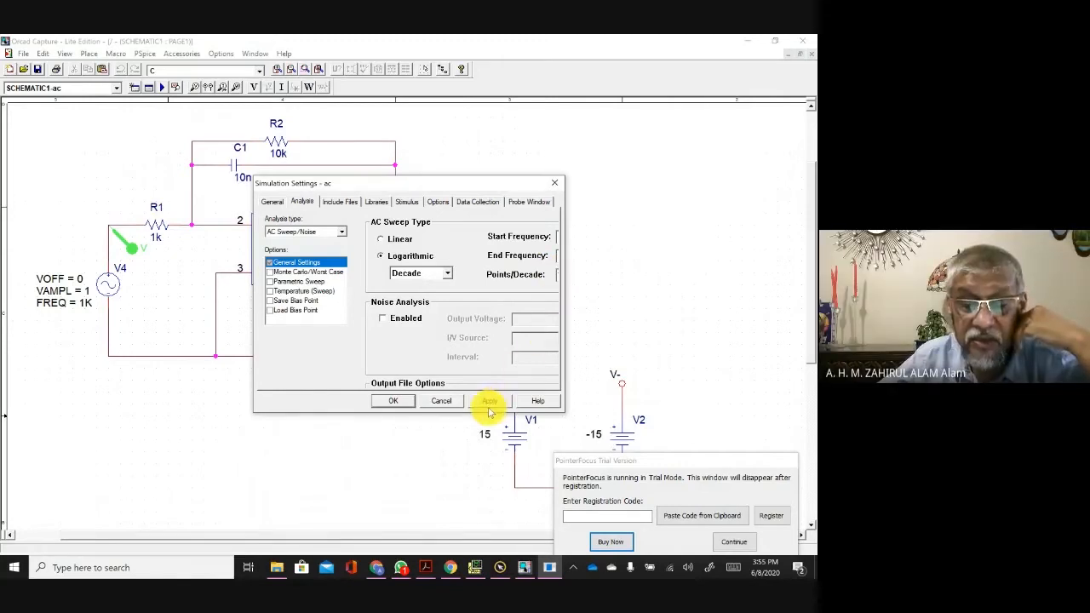
left_click(486, 396)
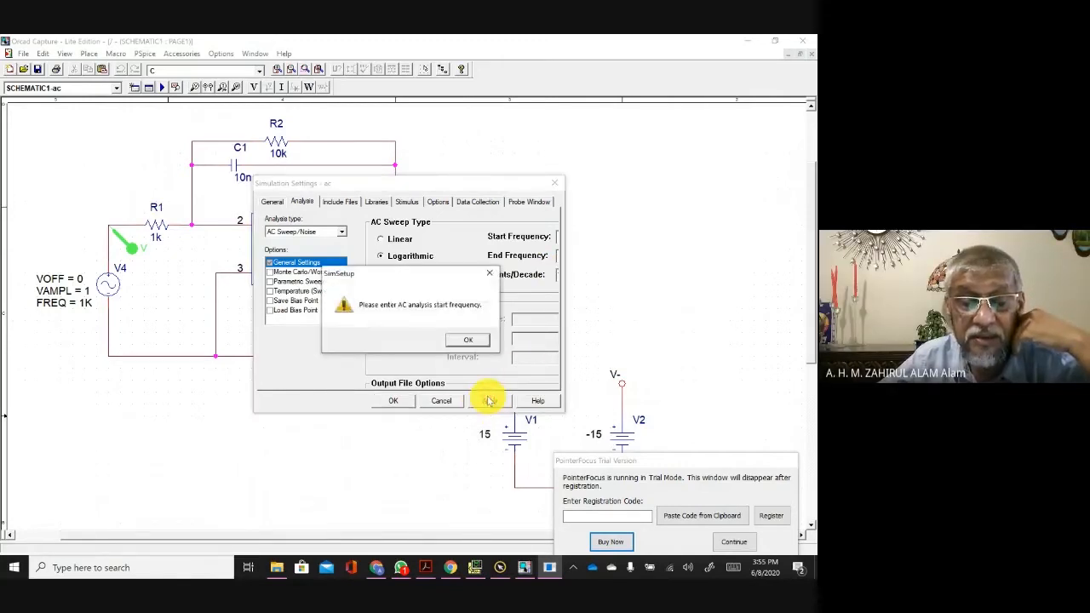
left_click(470, 341)
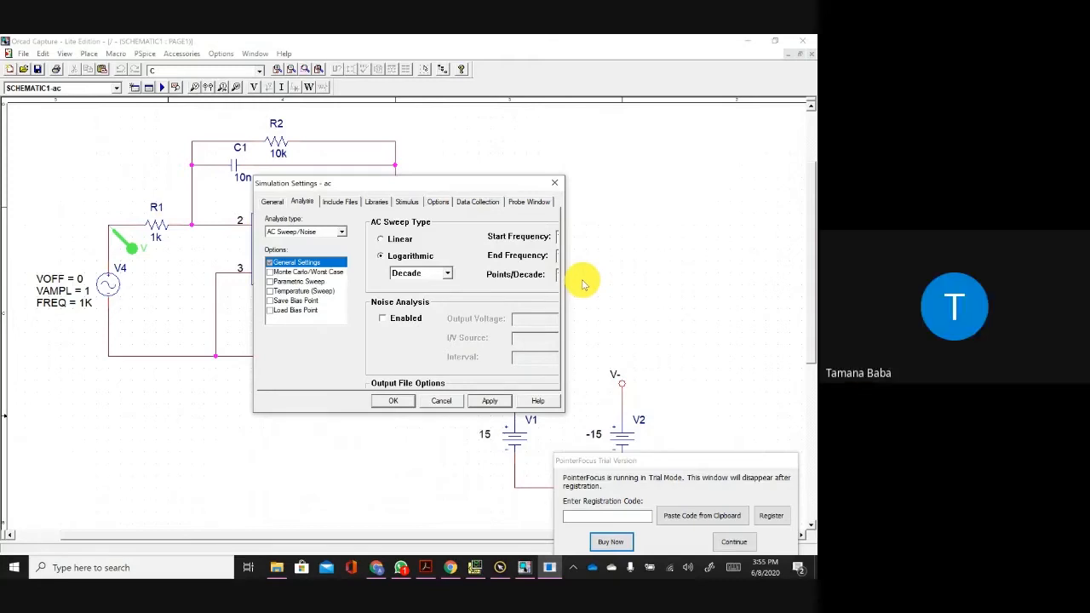
left_click(491, 401)
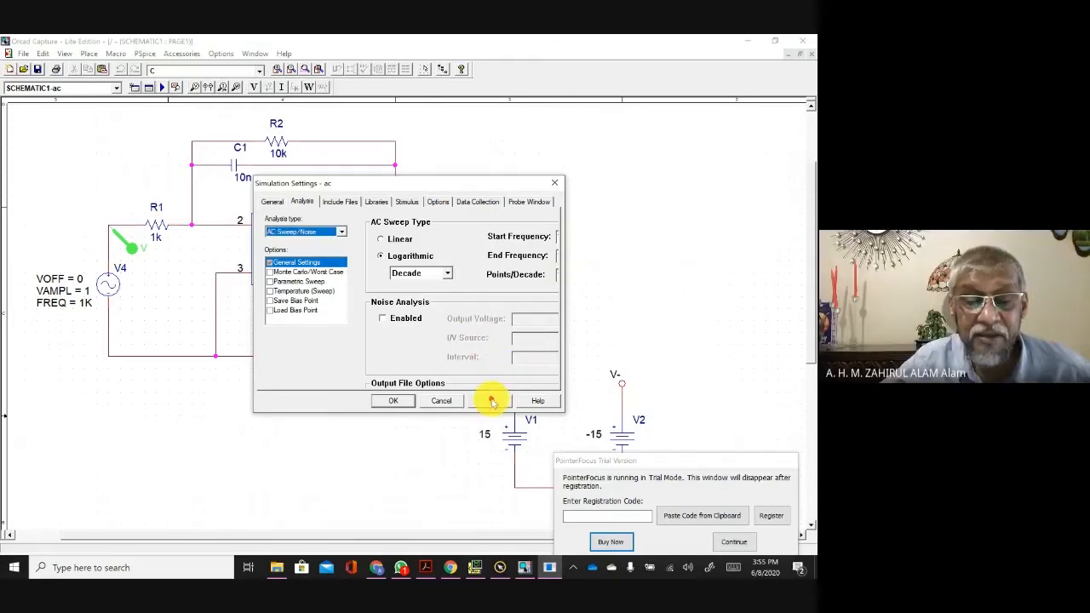
left_click(393, 401)
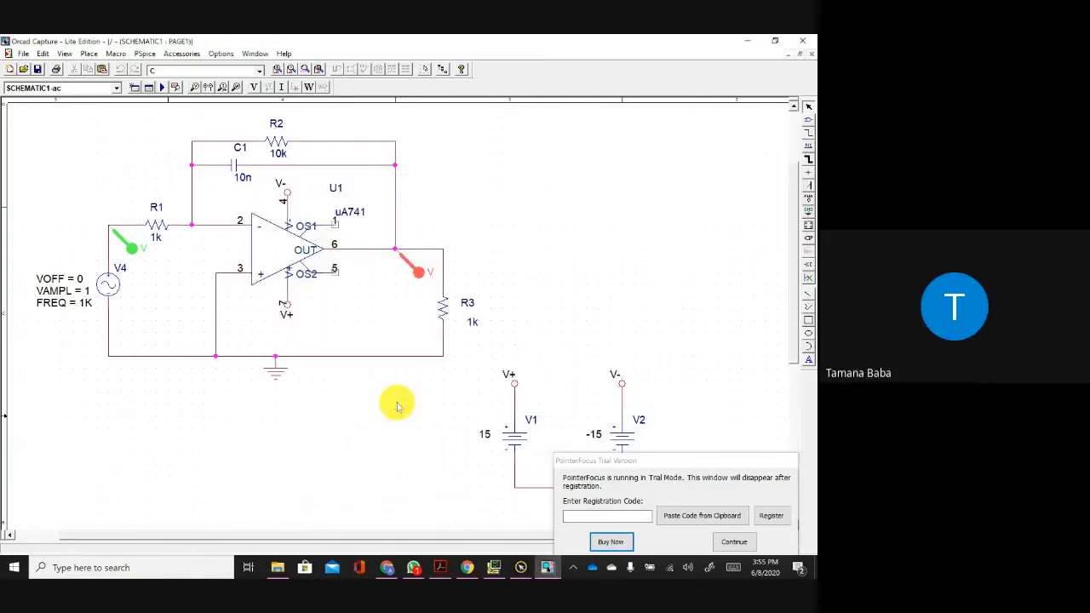
Step: Run the ac simulation, then close both old ex1 plots and the PSpice window
left_click(165, 88)
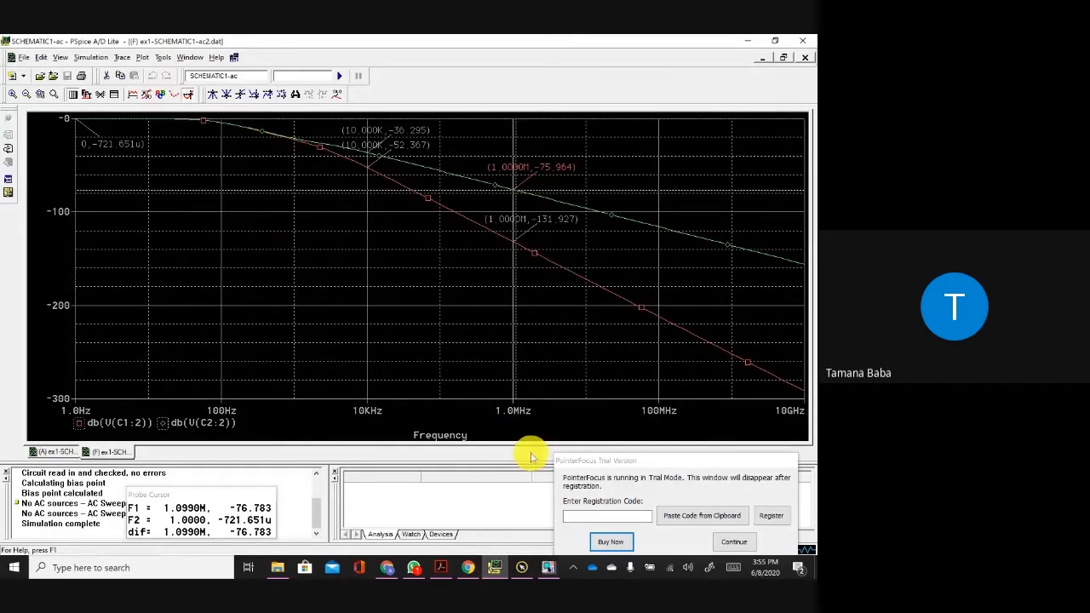
left_click(545, 567)
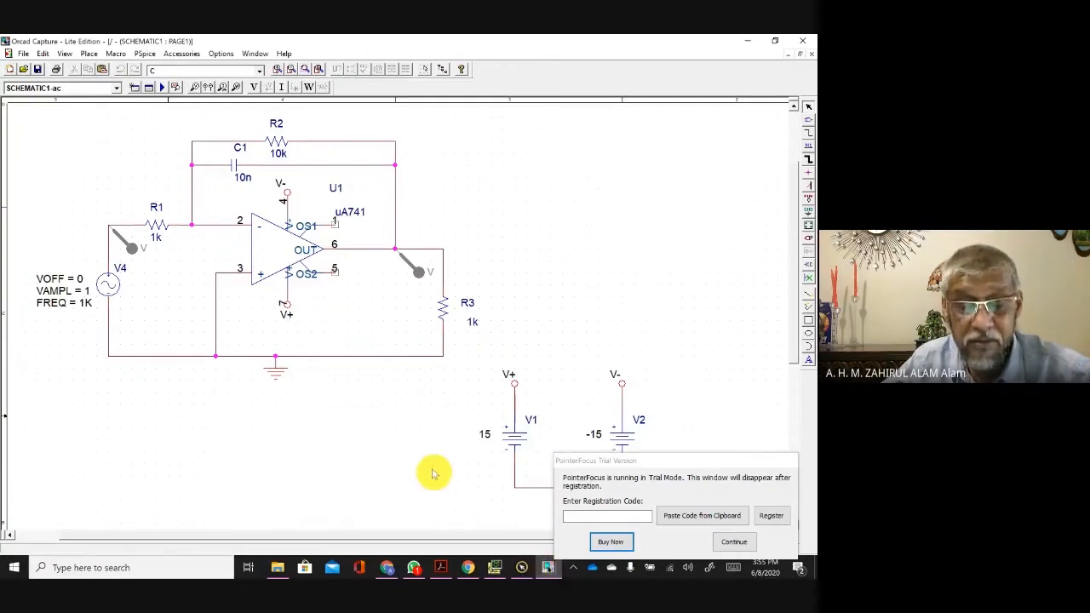
left_click(497, 567)
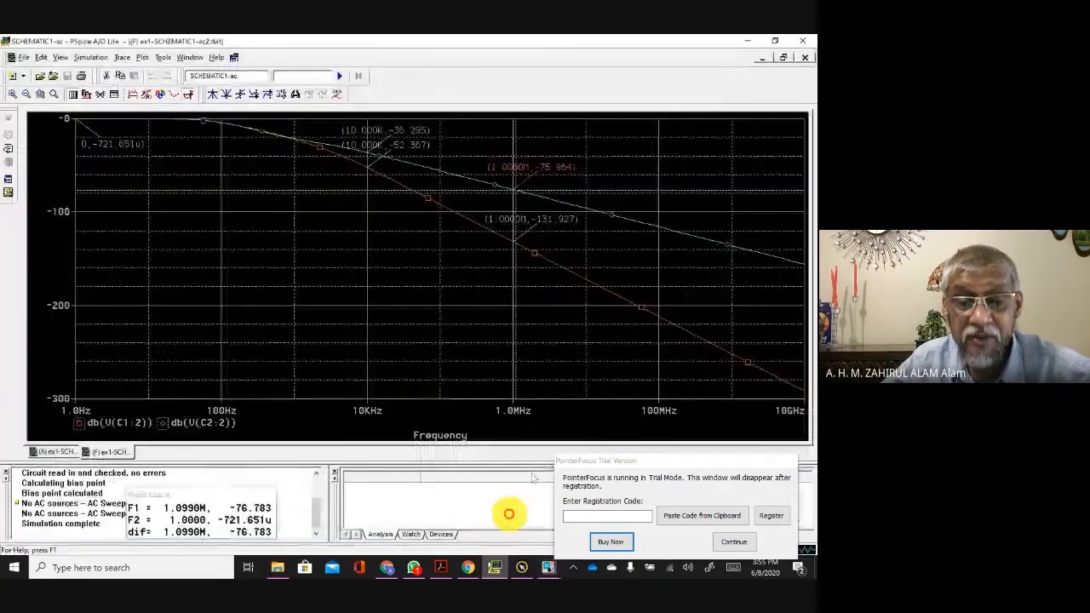
left_click(805, 57)
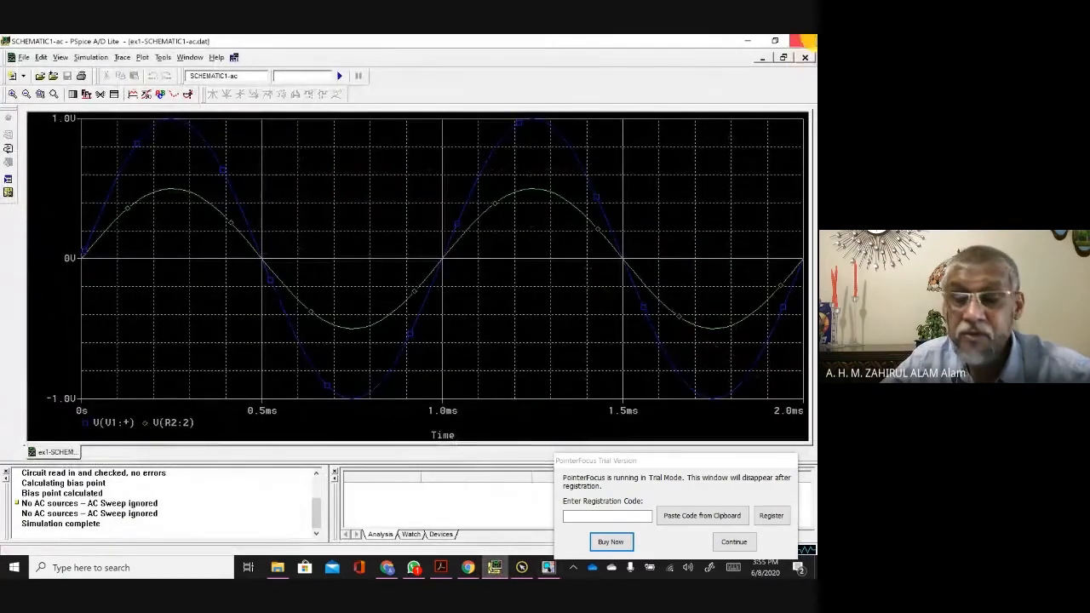
left_click(805, 57)
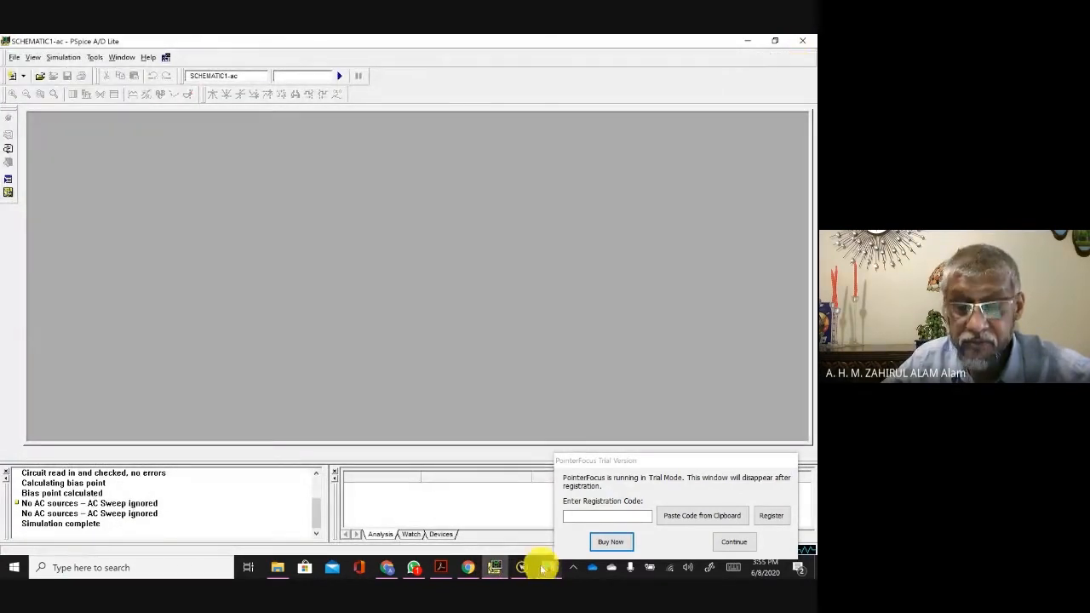
left_click(802, 43)
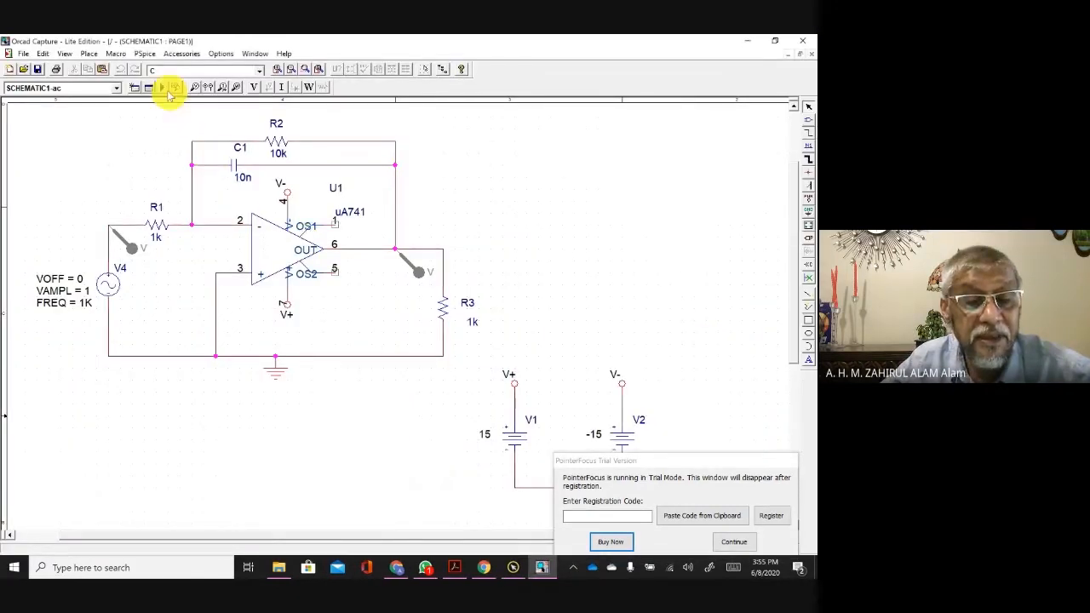
Step: Rerun the ac simulation and read the simulation messages in the PSpice output log
left_click(164, 86)
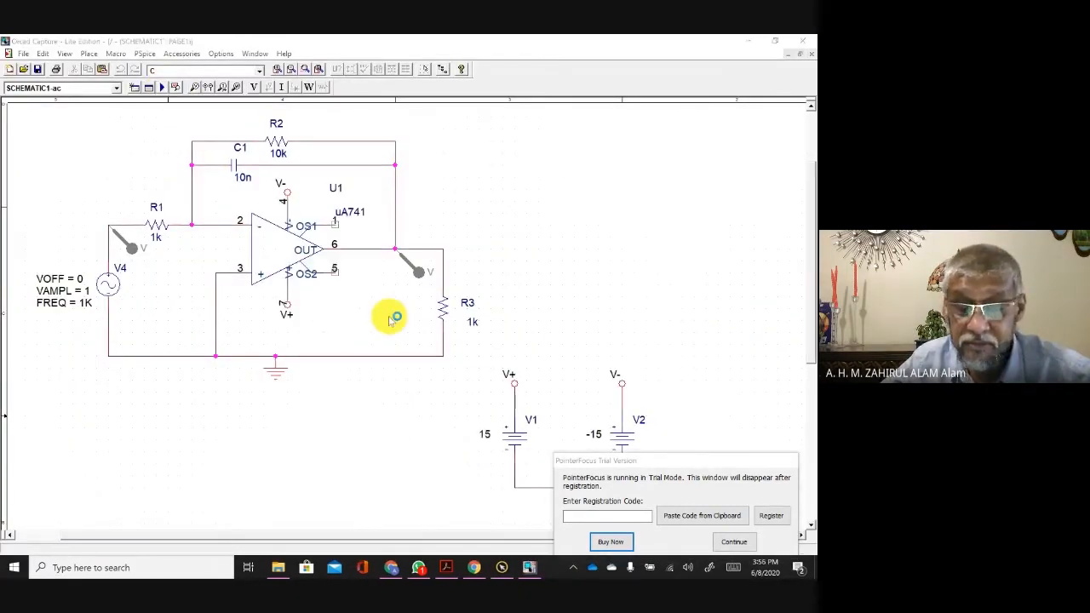
left_click(550, 569)
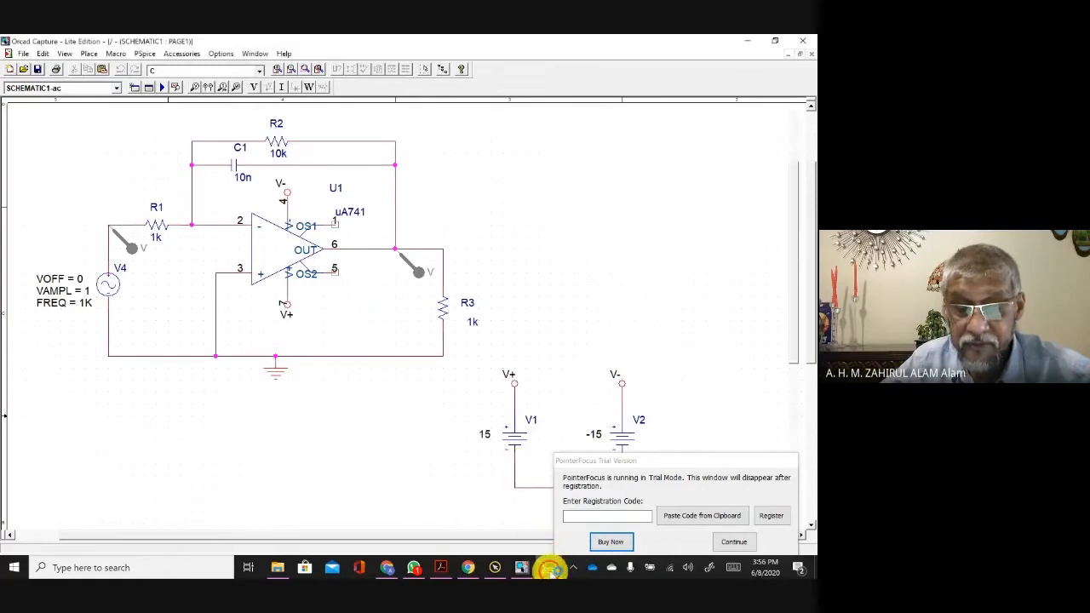
left_click(552, 568)
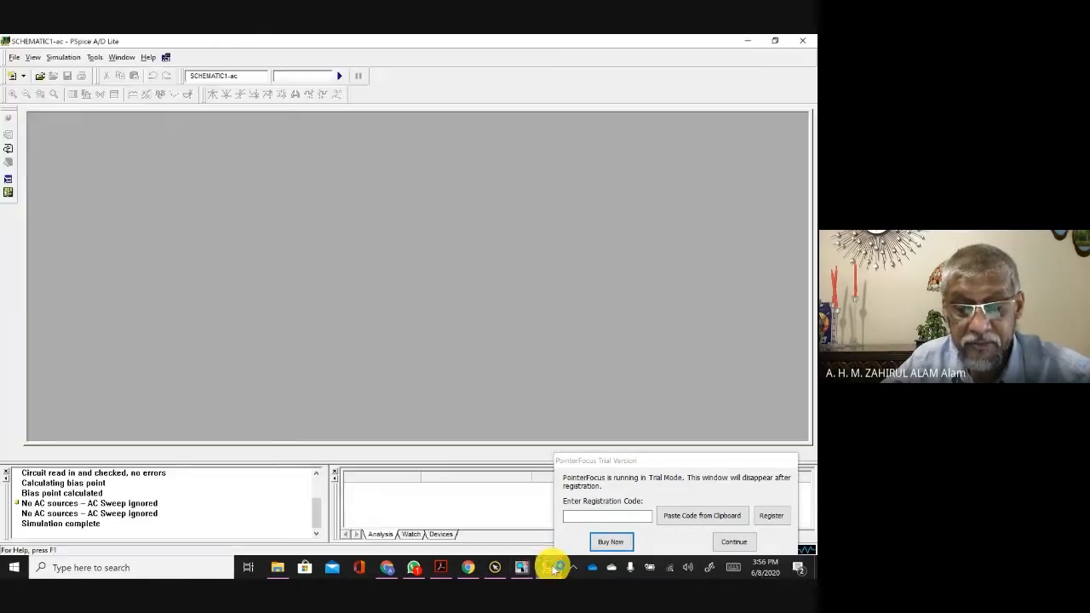
left_click_drag(618, 460, 571, 217)
left_click(68, 513)
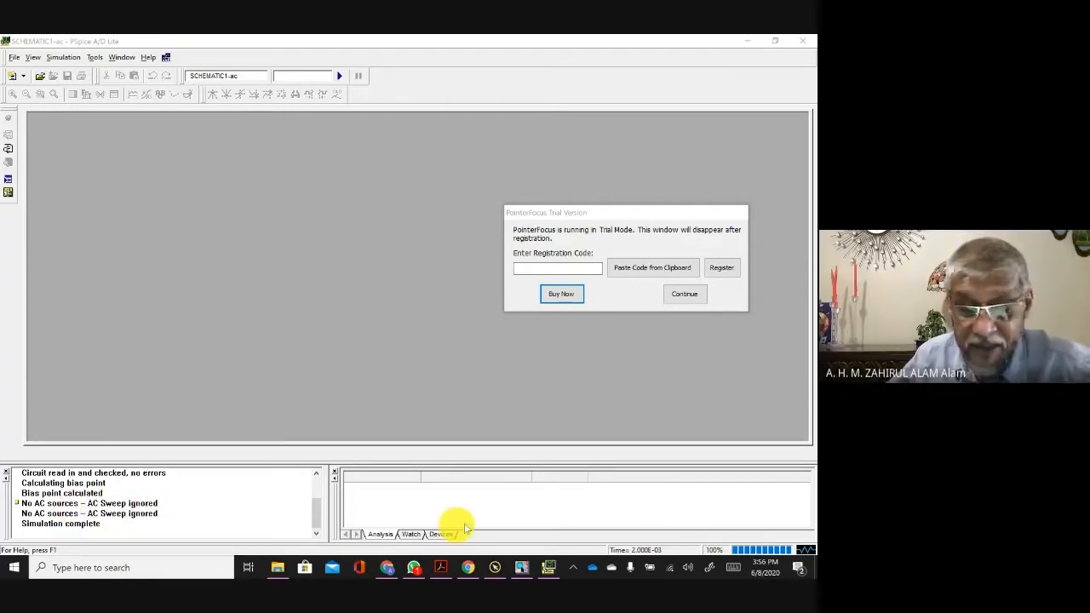
Step: Return to OrCAD Capture and replace sine source V4 with a VAC source in the same position
left_click(523, 567)
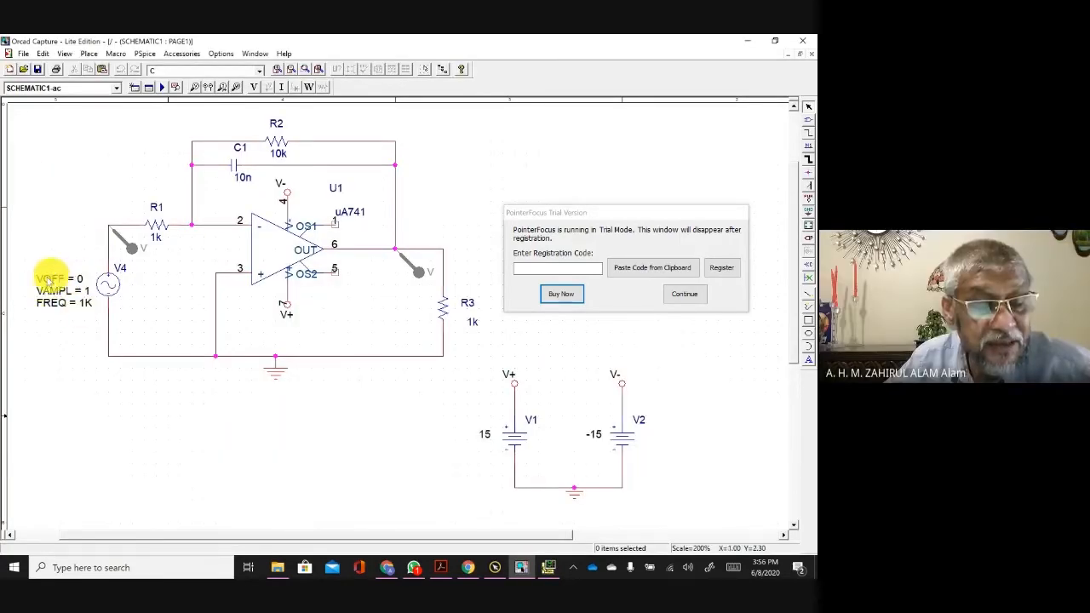
left_click(105, 289)
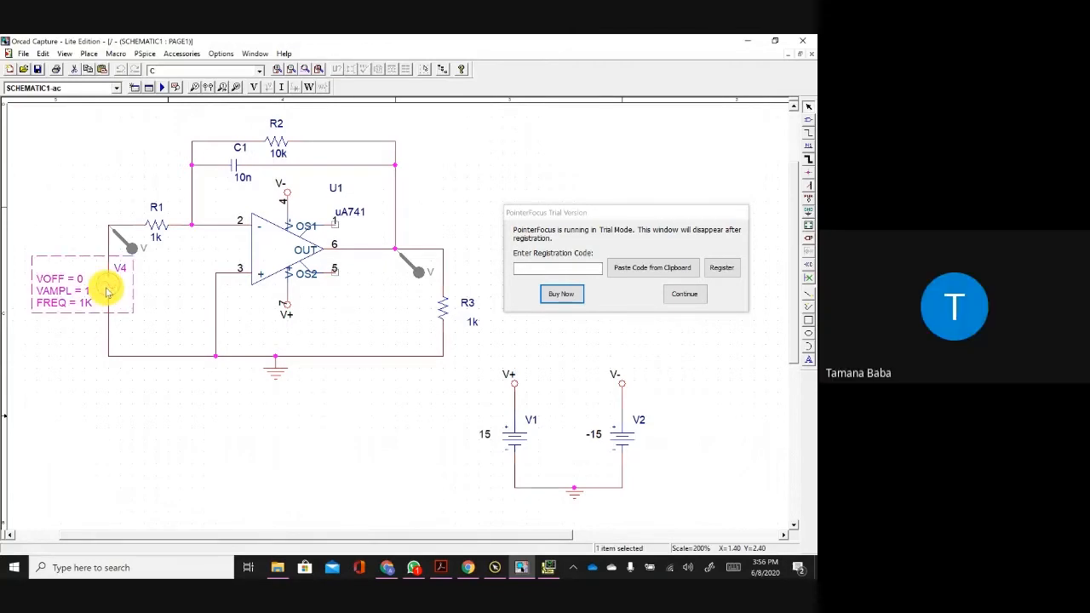
key("Delete")
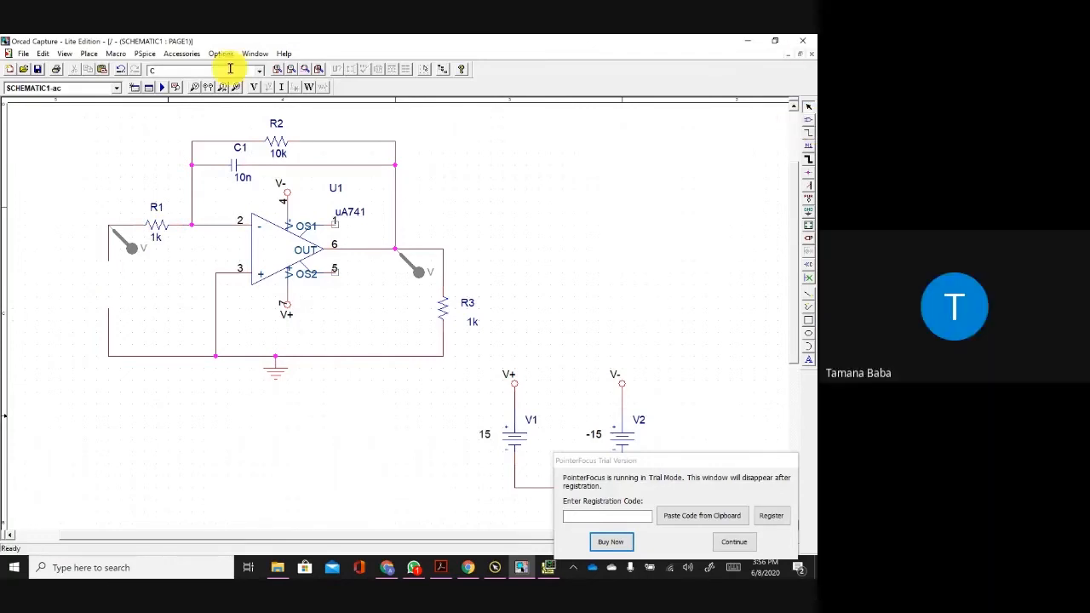
left_click(260, 70)
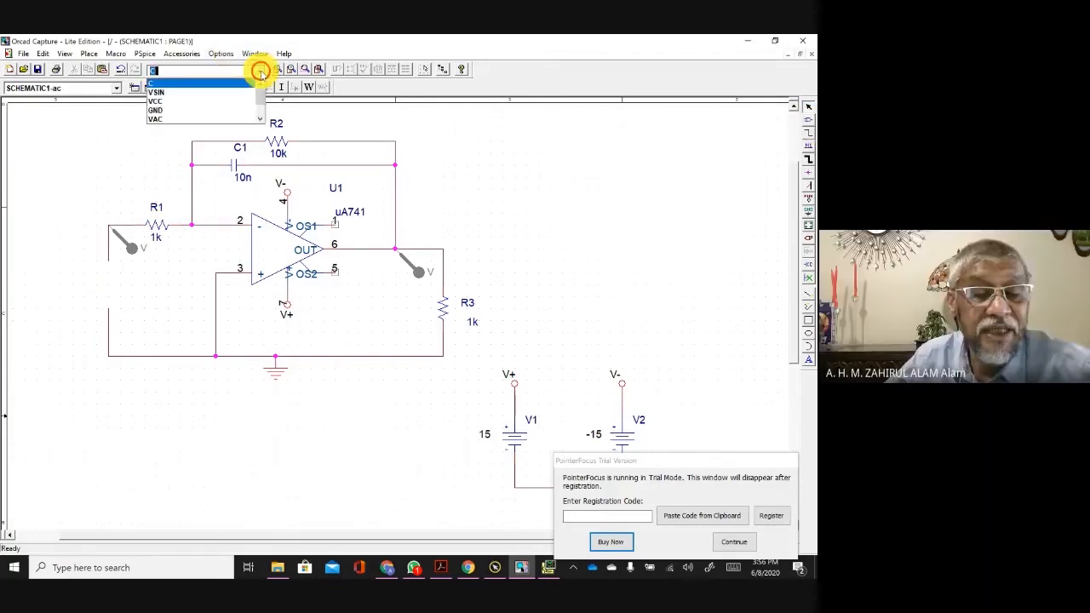
left_click(162, 118)
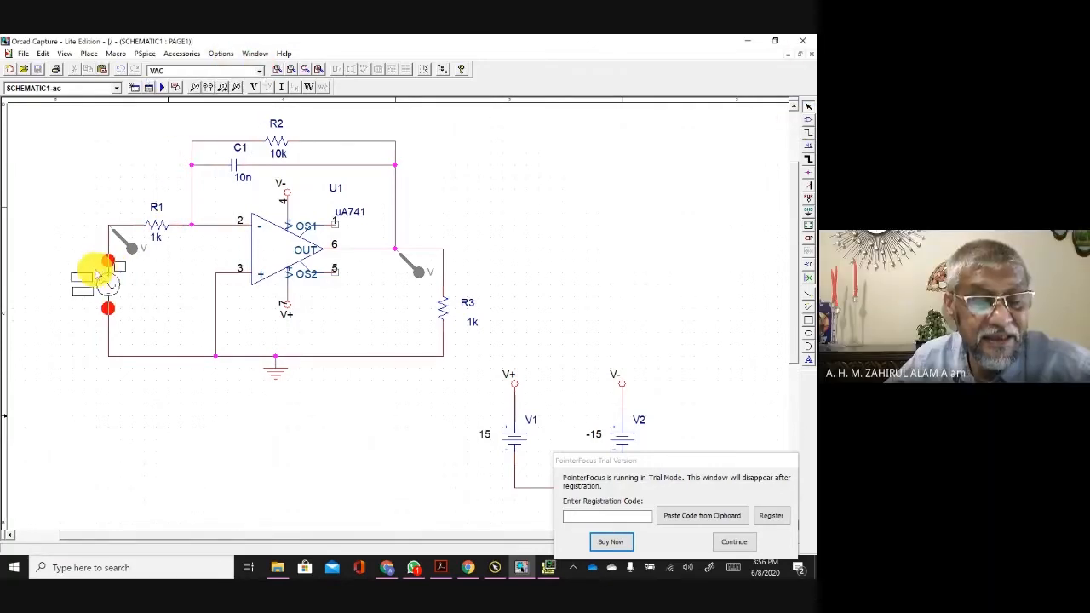
left_click(97, 273)
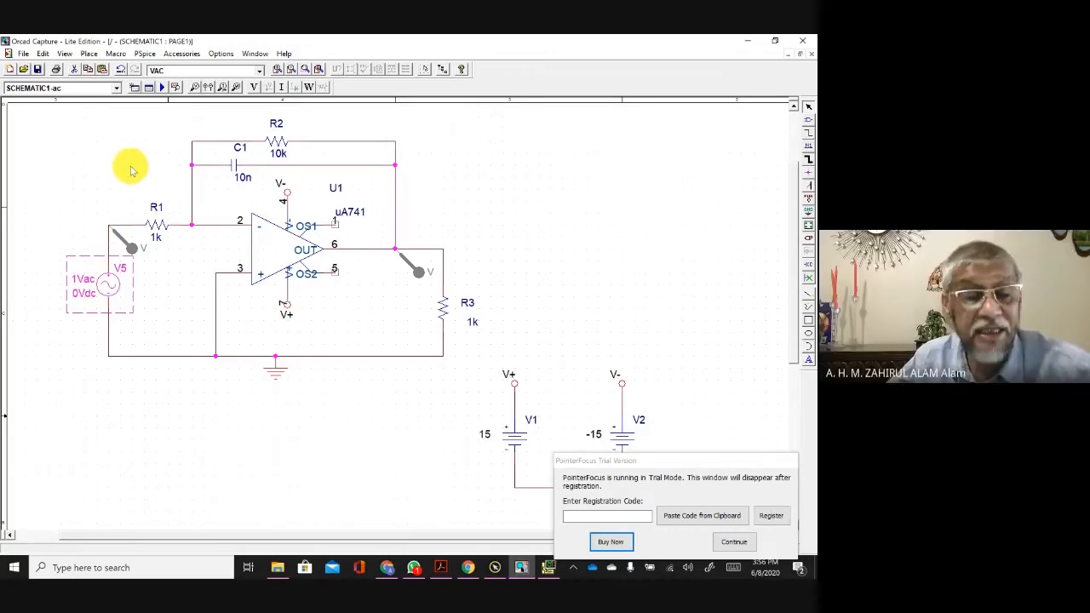
Step: Run the AC sweep and remove the input voltage marker at R1, keeping only the V(U1:OUT) trace in the PSpice plot
left_click(161, 87)
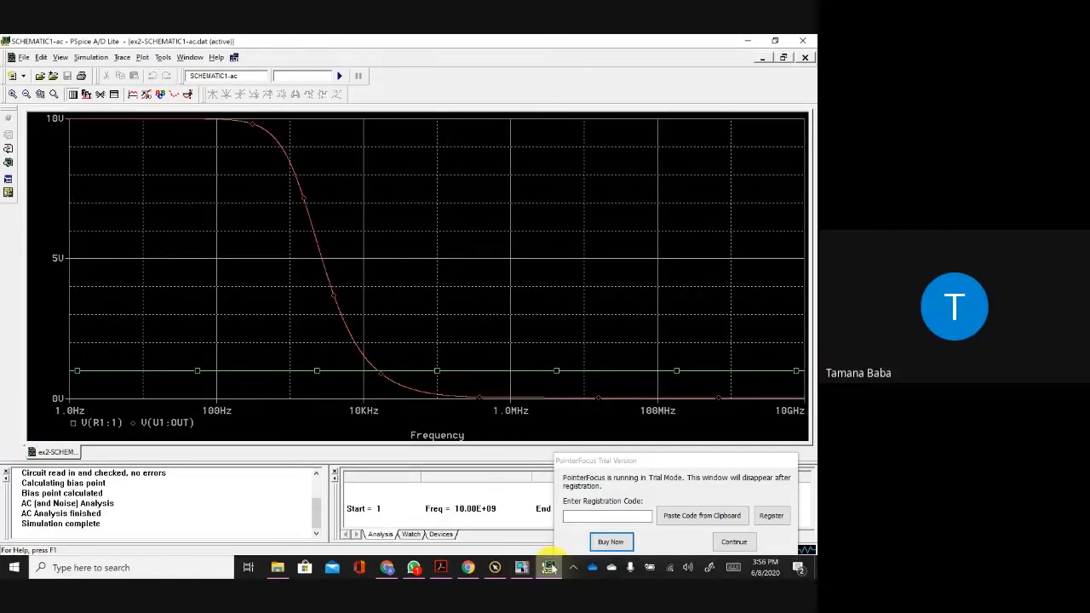
left_click(549, 567)
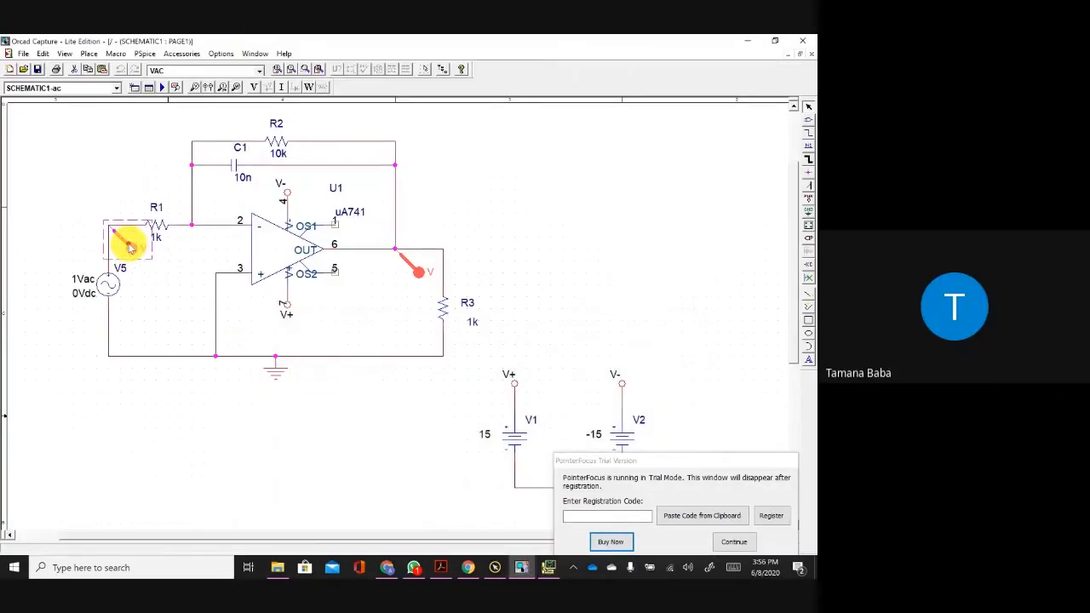
key("Delete")
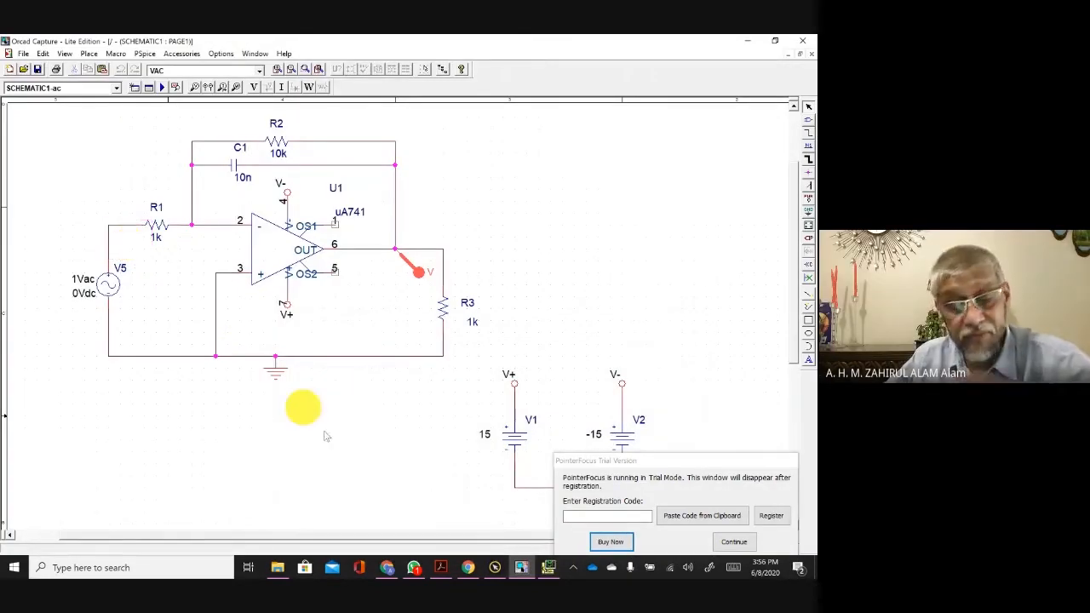
left_click(548, 569)
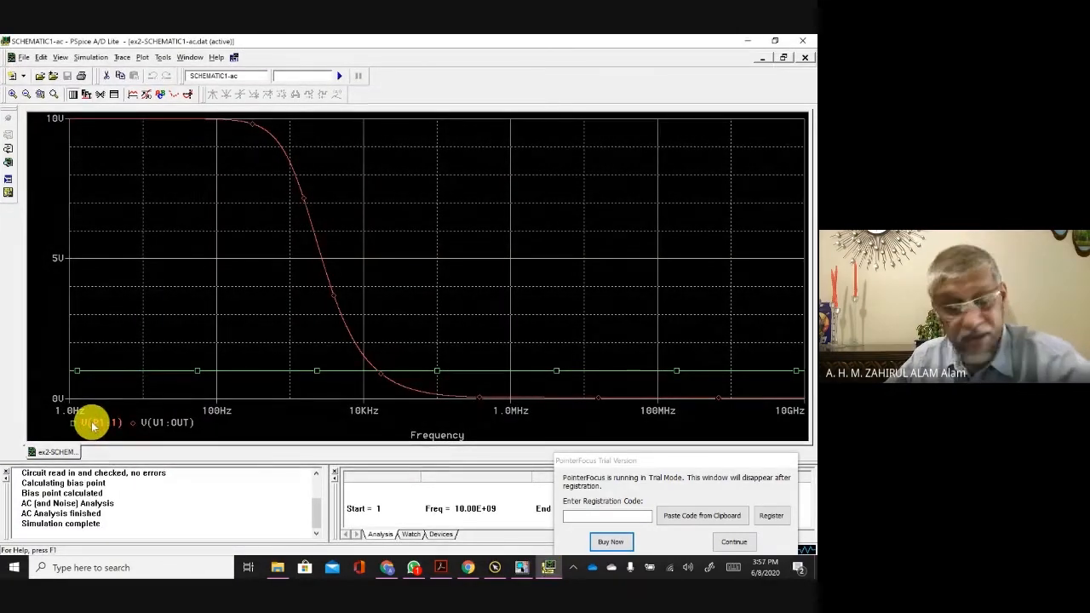
key("Delete")
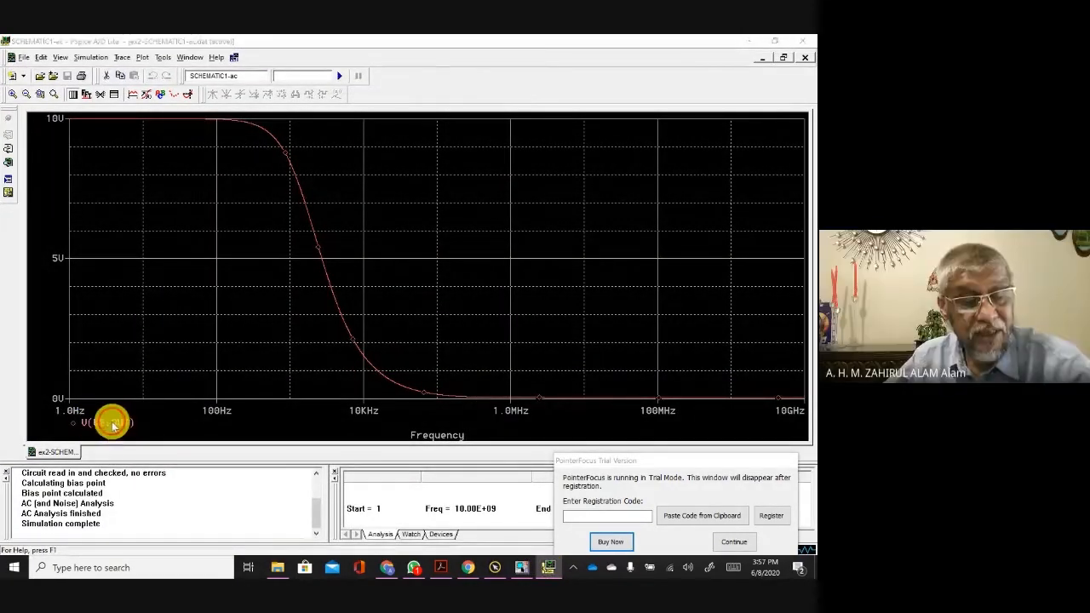
Step: Change the output trace expression to db(V(U1:OUT)) to plot the gain in decibels
double_click(113, 423)
left_click(252, 441)
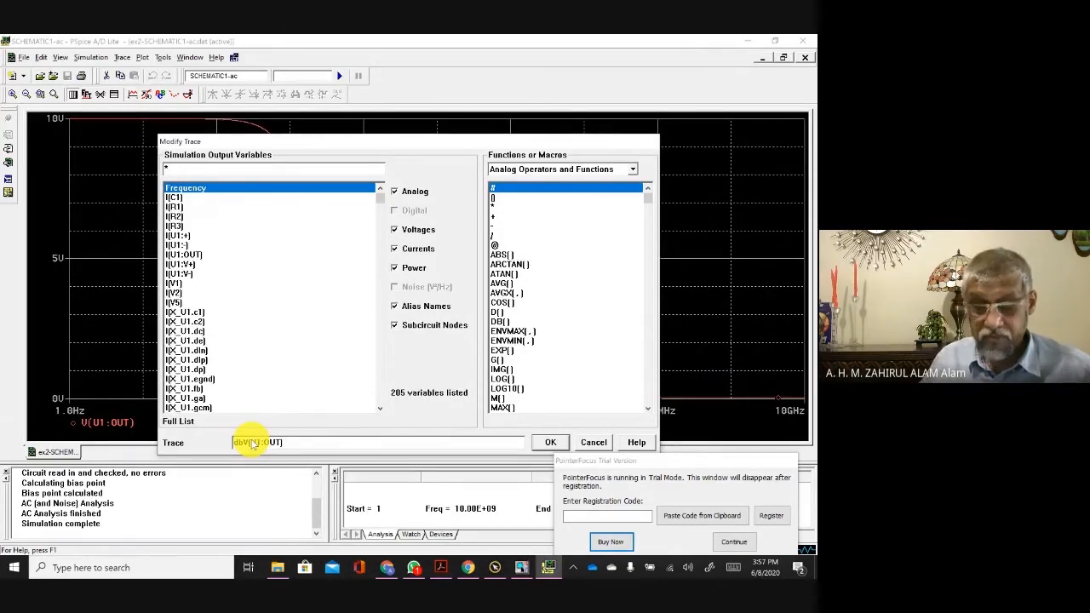
left_click(551, 442)
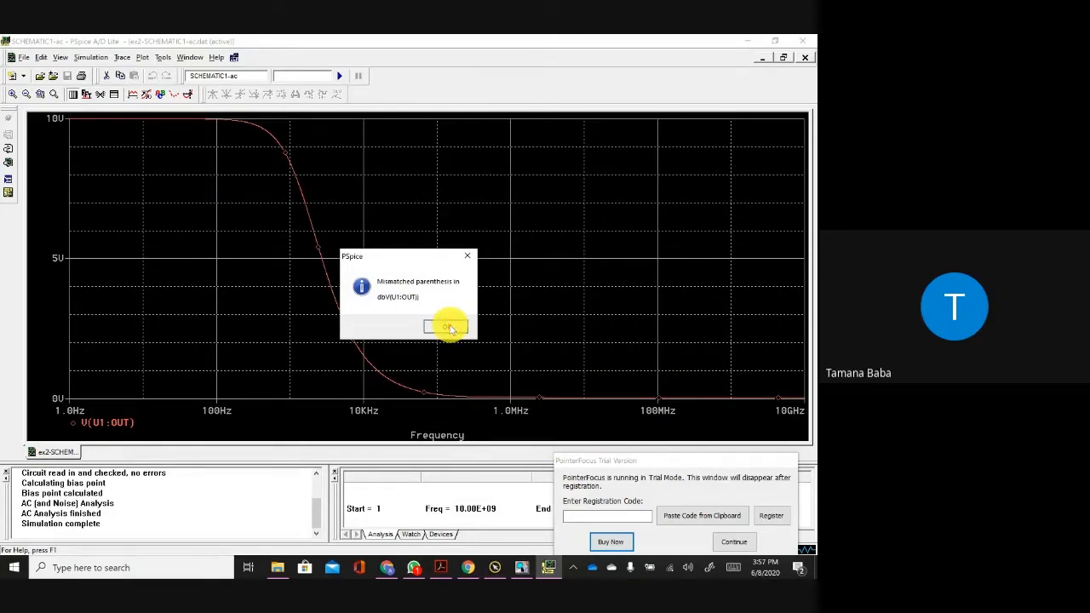
left_click(449, 326)
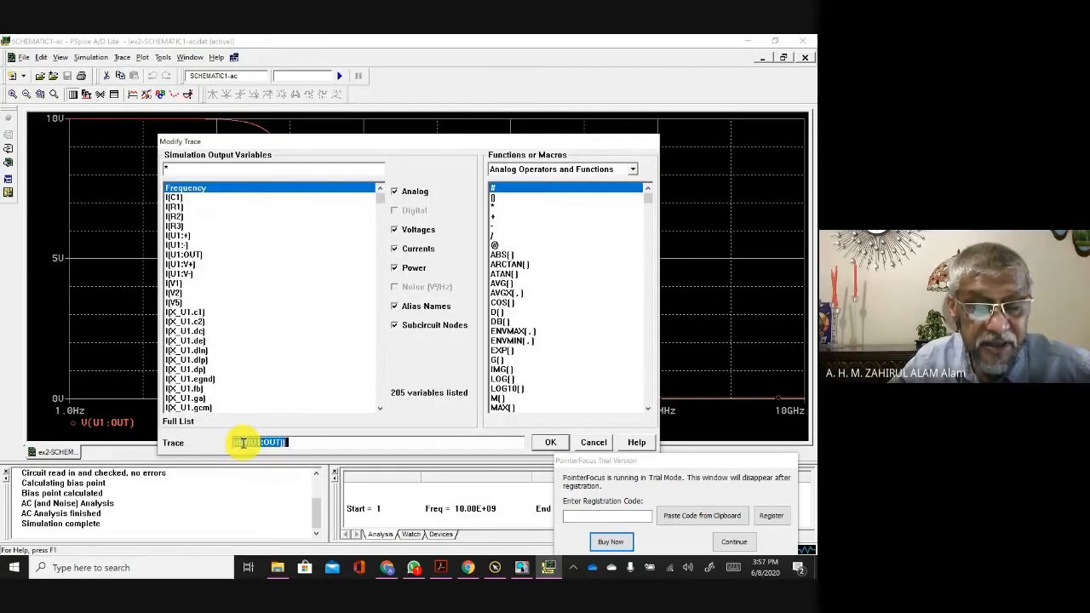
left_click(244, 443)
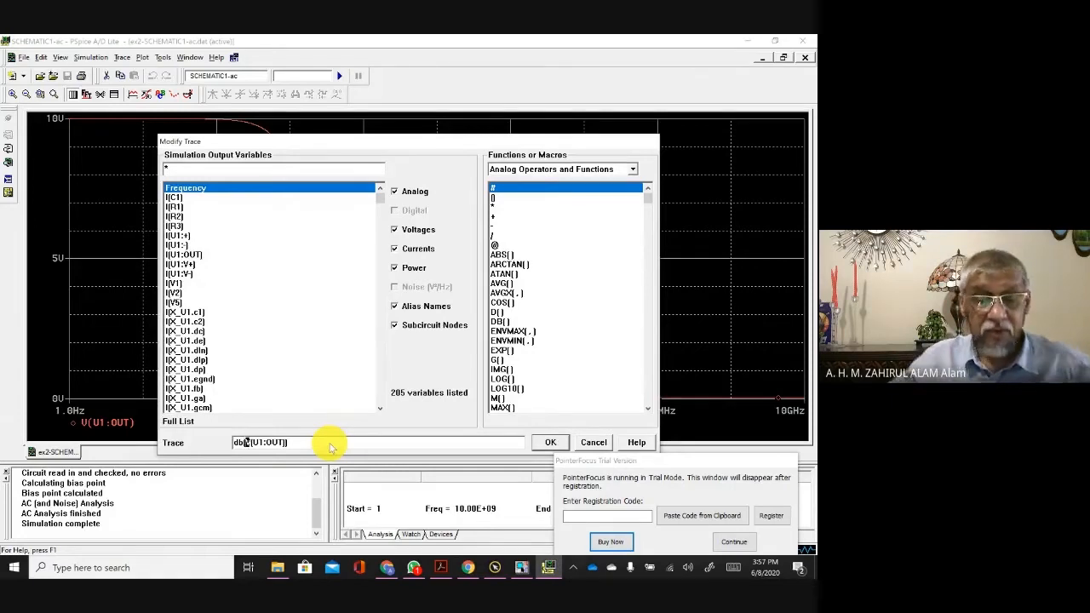
left_click(552, 441)
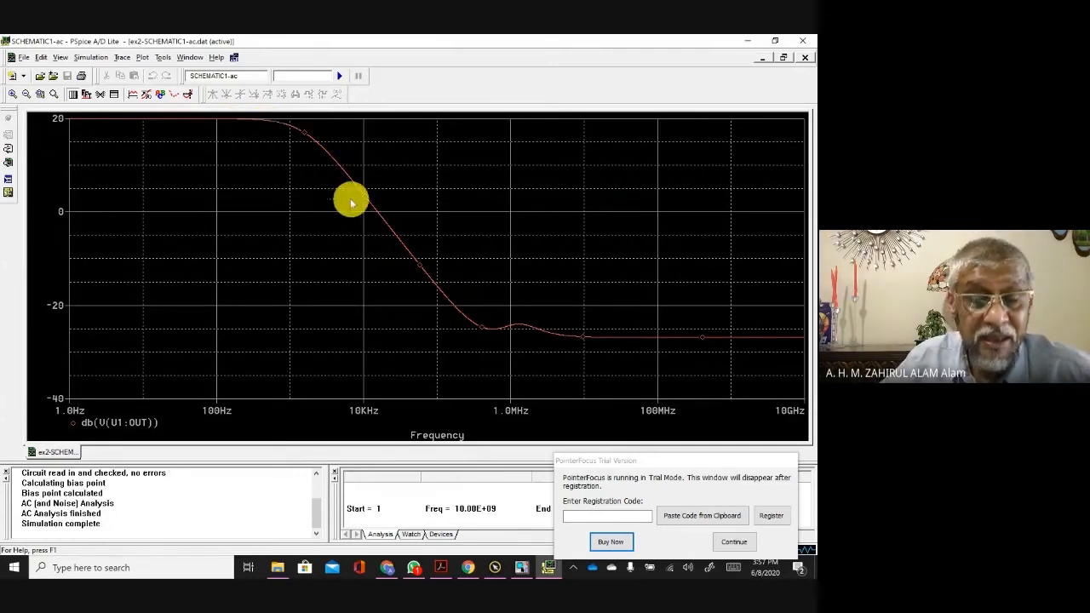
Step: Turn on the trace cursor, place it at about 1.54 kHz on the db(V(U1:OUT)) curve and label that point
left_click(184, 93)
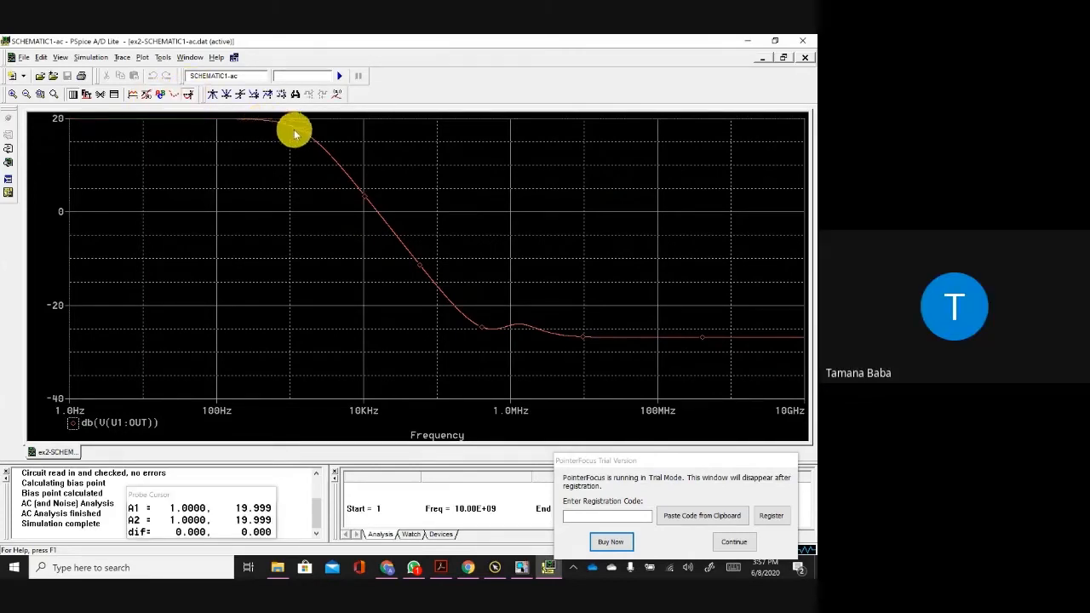
left_click_drag(295, 132, 289, 132)
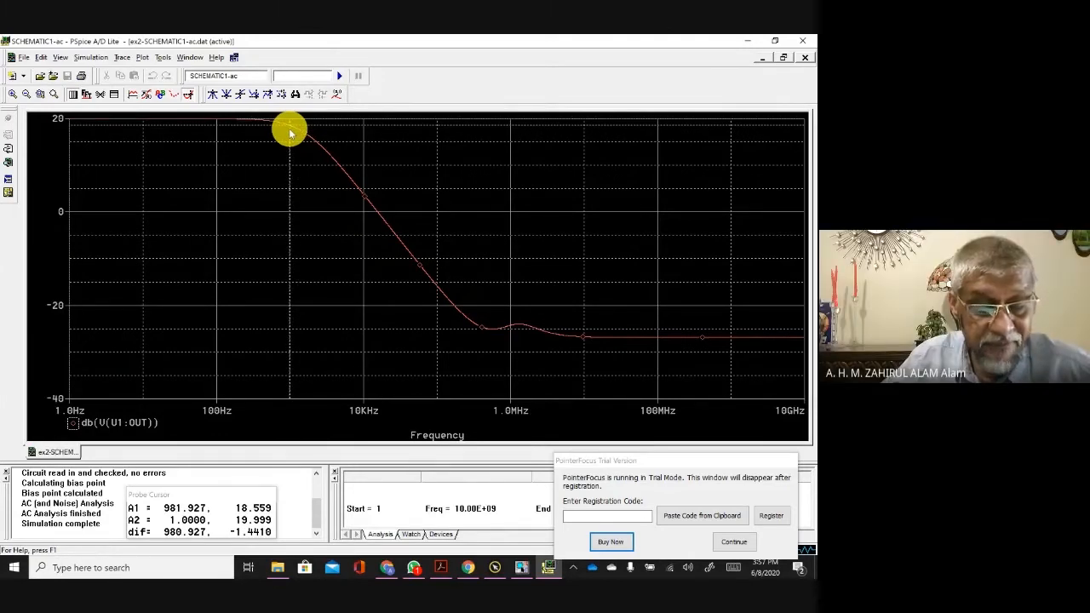
mouse_move(289, 132)
left_mouse_down()
mouse_move(272, 132)
mouse_move(292, 128)
mouse_move(305, 146)
left_mouse_up()
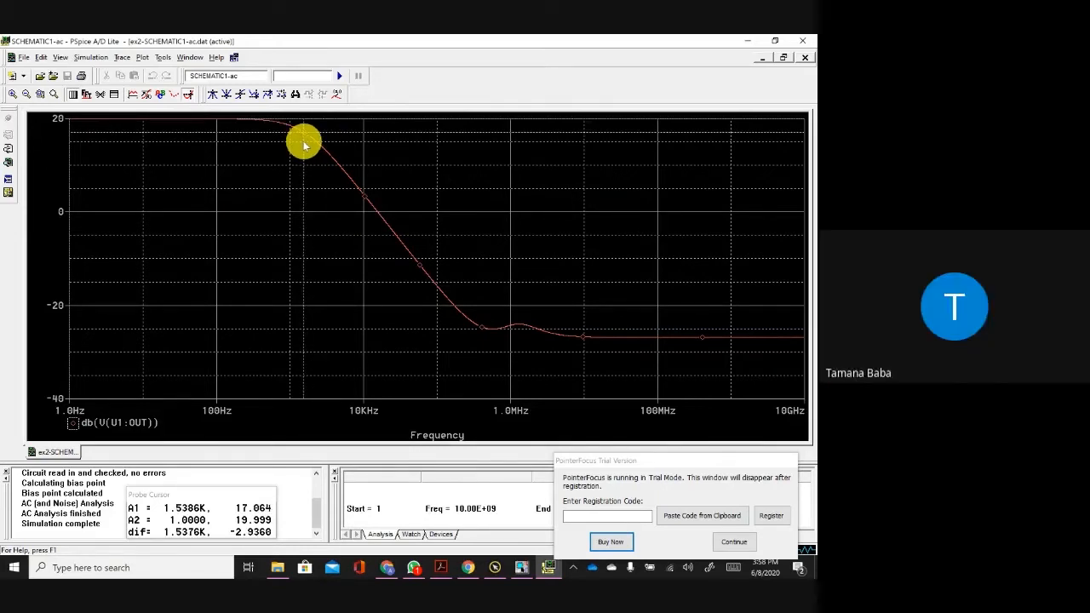
left_click(337, 94)
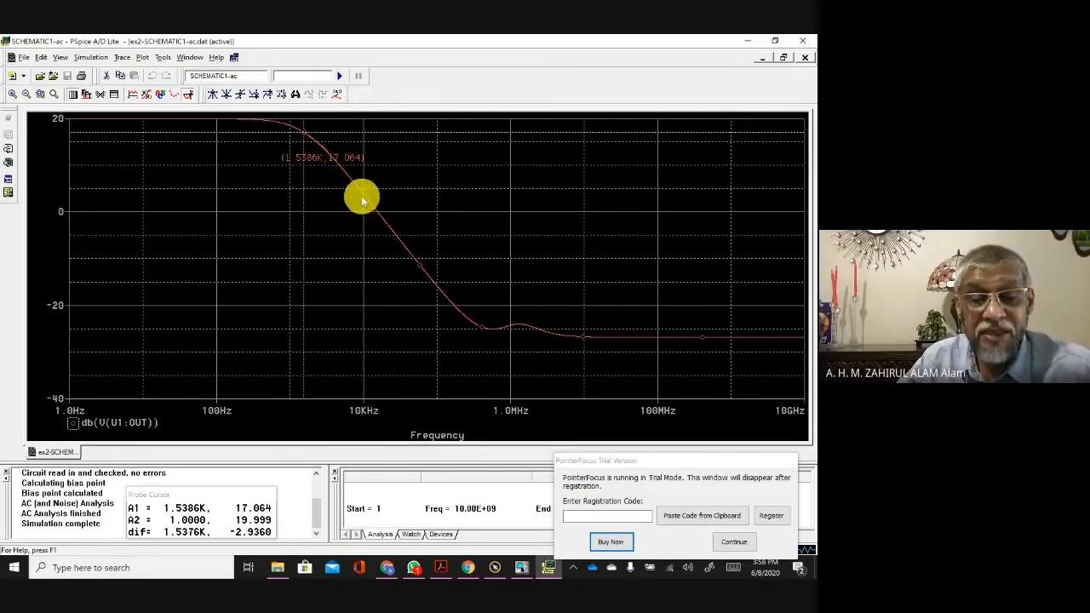
Step: Label a second point at about 10.2 kHz on the gain curve's falling slope and move the cursor on to about 27.5 kHz
left_click_drag(363, 201, 368, 199)
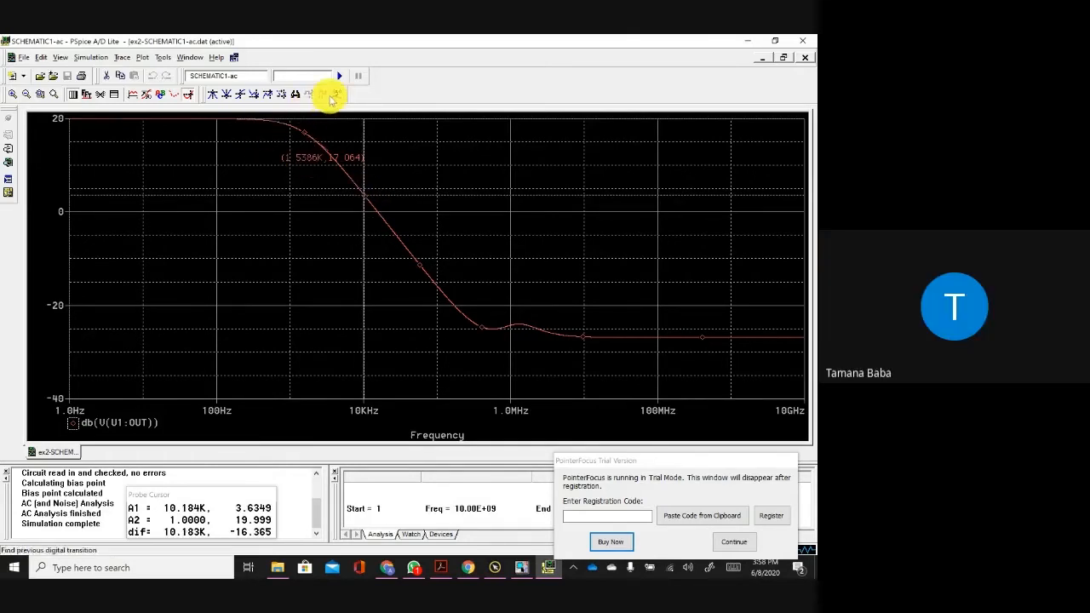
left_click(337, 96)
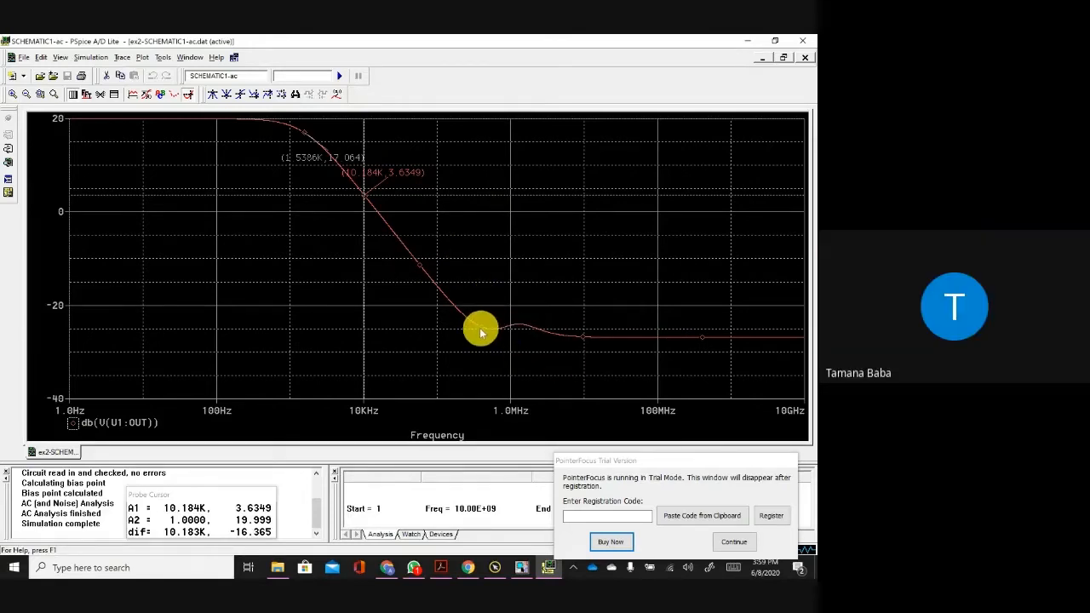
mouse_move(479, 330)
left_mouse_down()
mouse_move(346, 190)
mouse_move(391, 244)
left_mouse_up()
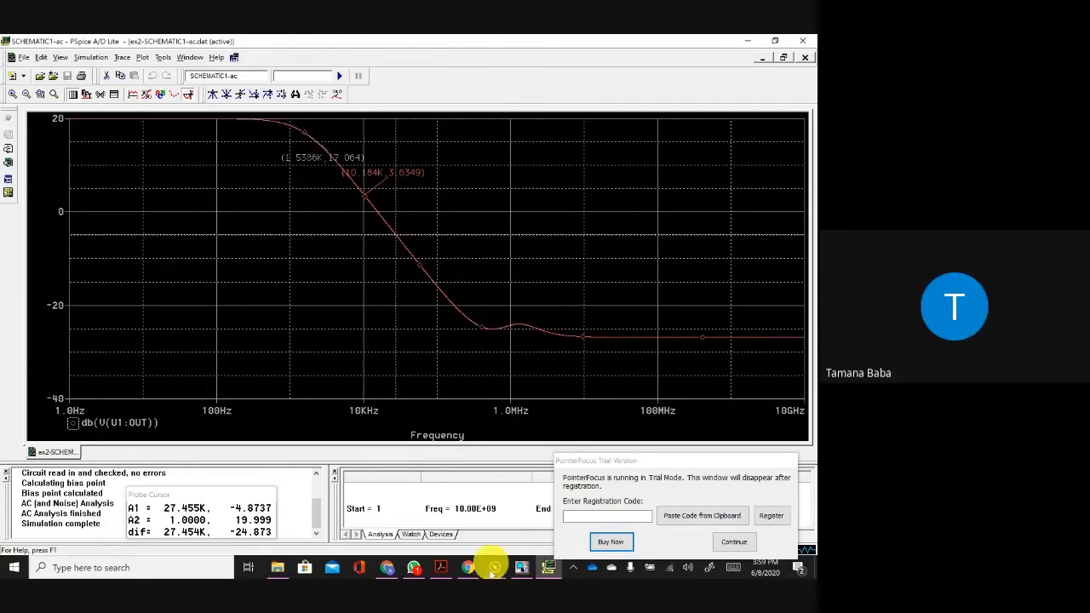
Step: Switch to Adobe Acrobat and examine the three-op-amp circuit and component values of Figure 4.11 in the Chapter-4 PDF
left_click(524, 569)
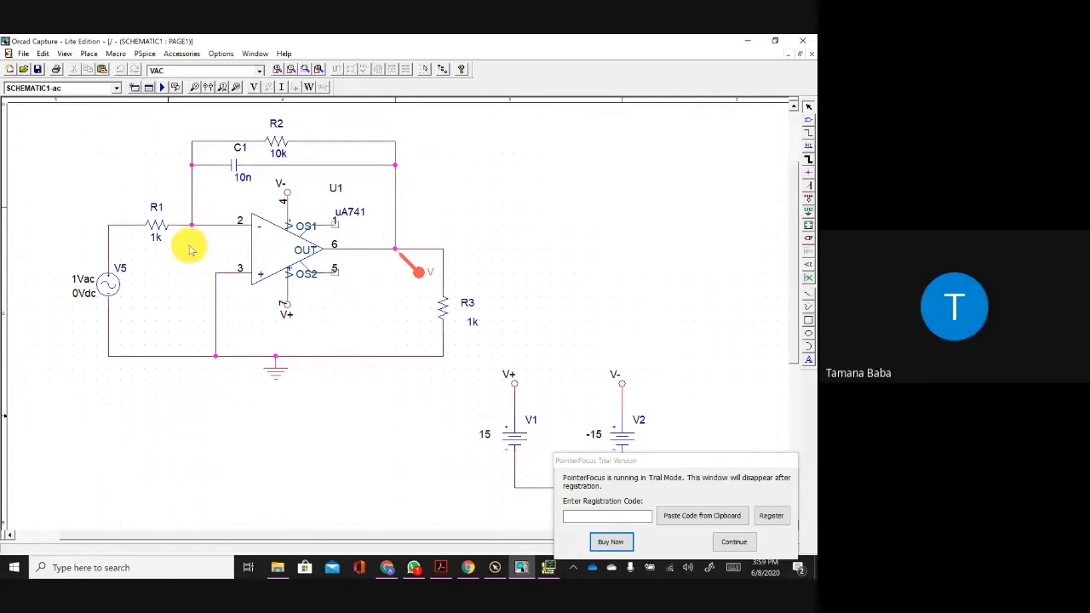
left_click(442, 568)
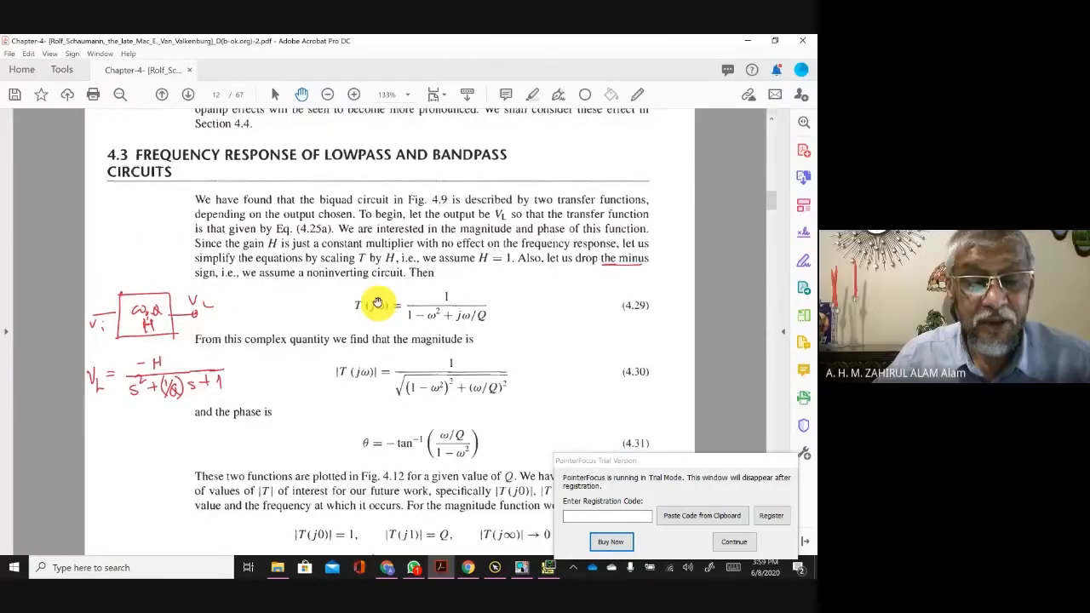
scroll(397, 304, "up", 4)
scroll(383, 180, "up", 3)
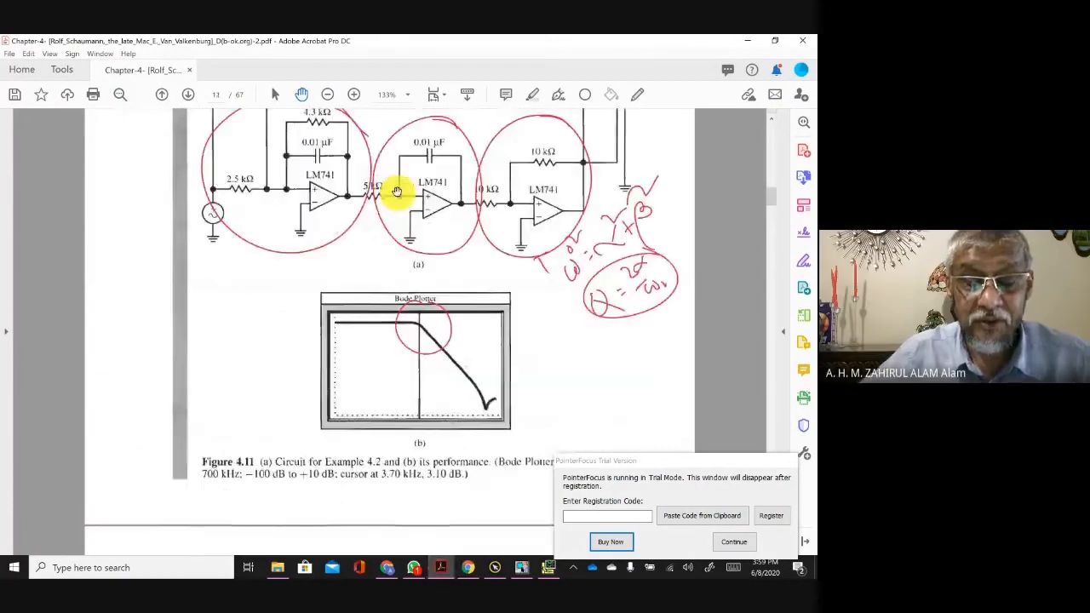
scroll(396, 193, "up", 1)
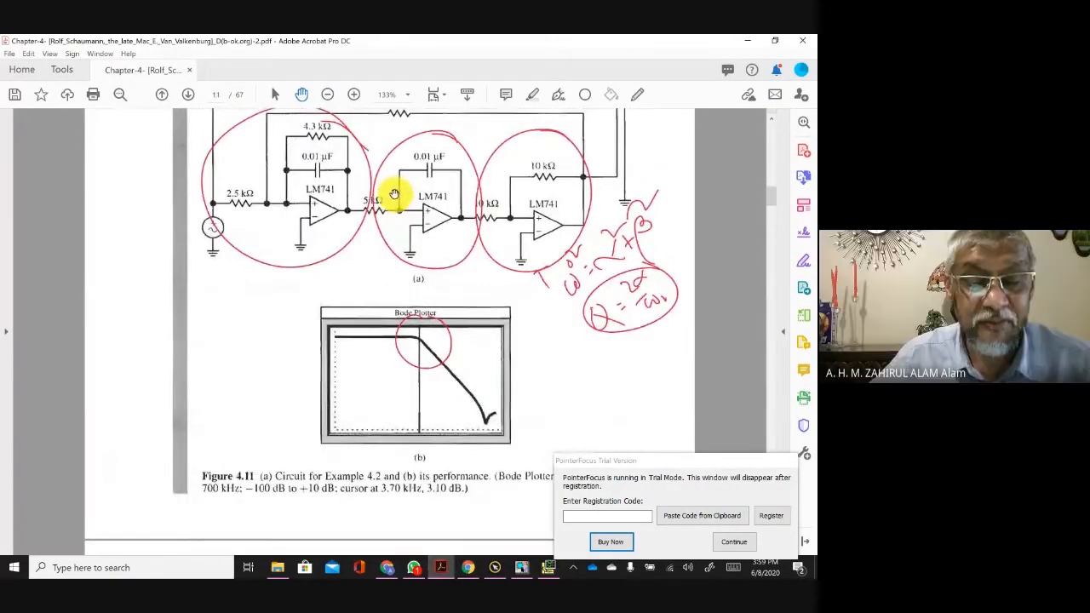
scroll(395, 194, "up", 1)
scroll(394, 193, "up", 1)
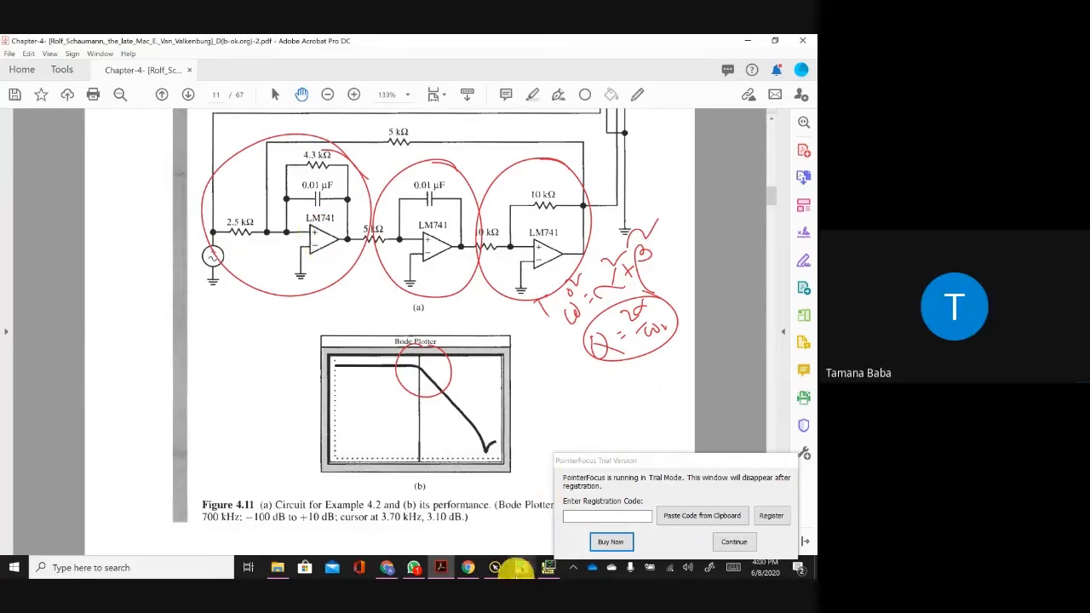
Step: Return to OrCAD Capture and delete the wires attached to pins 2, 6 and 3 of op-amp U1
left_click(521, 567)
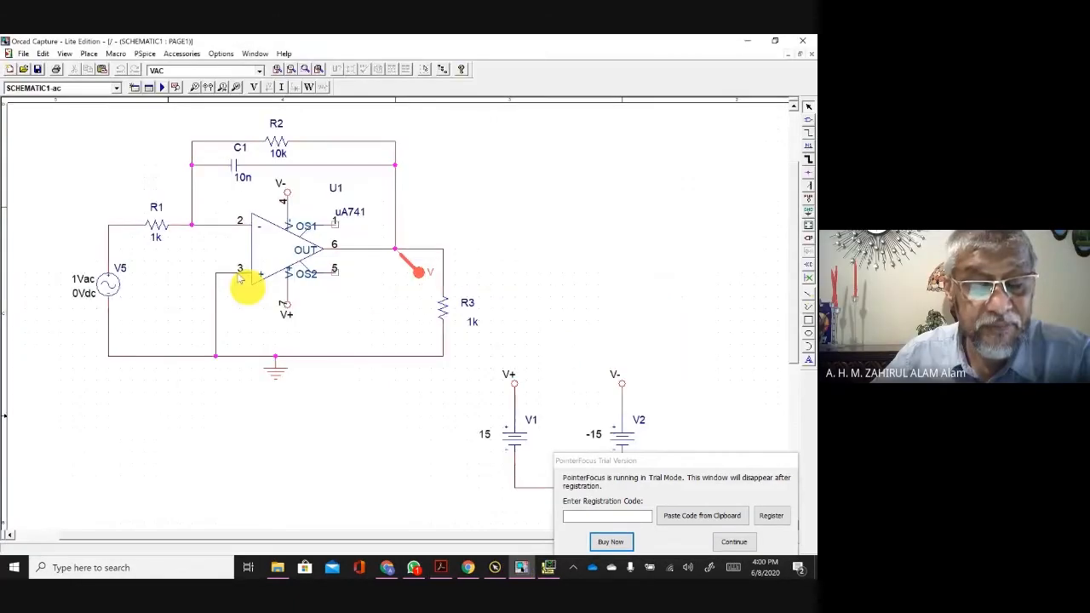
left_click(215, 225)
key("Delete")
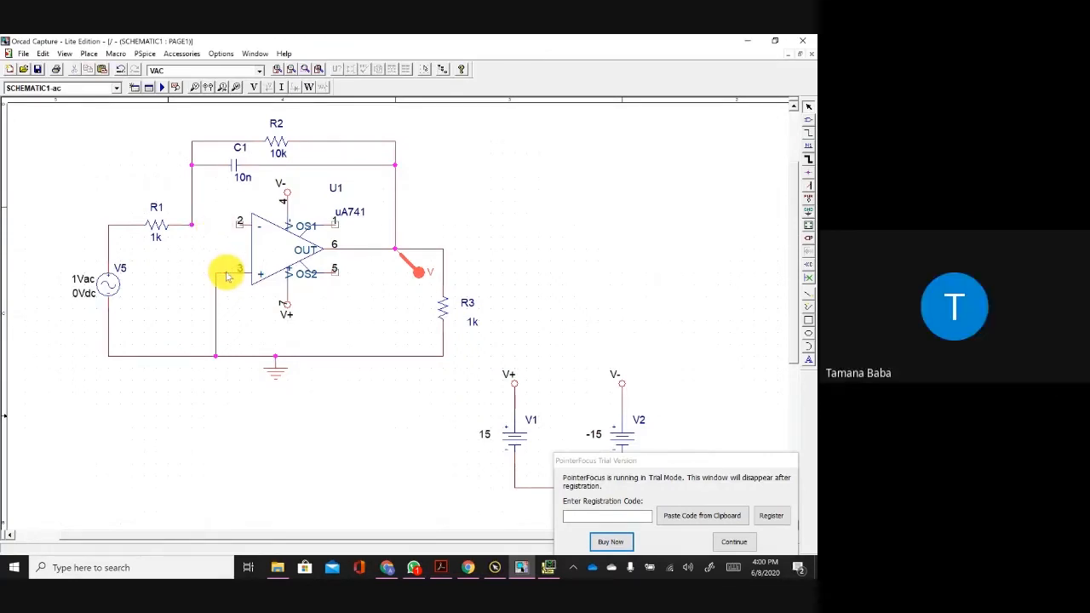
left_click(368, 250)
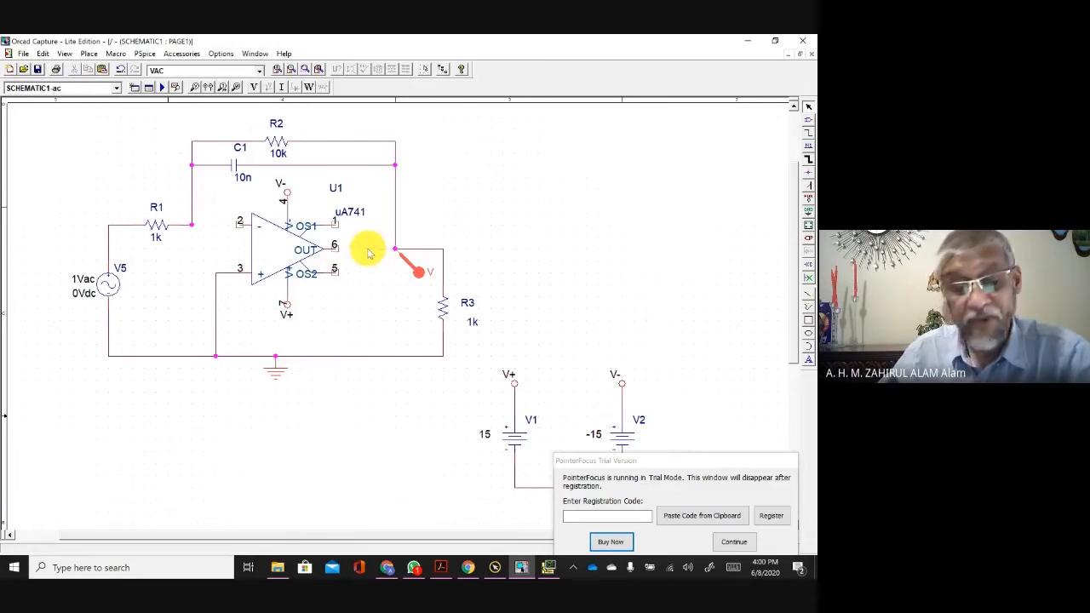
left_click(271, 242)
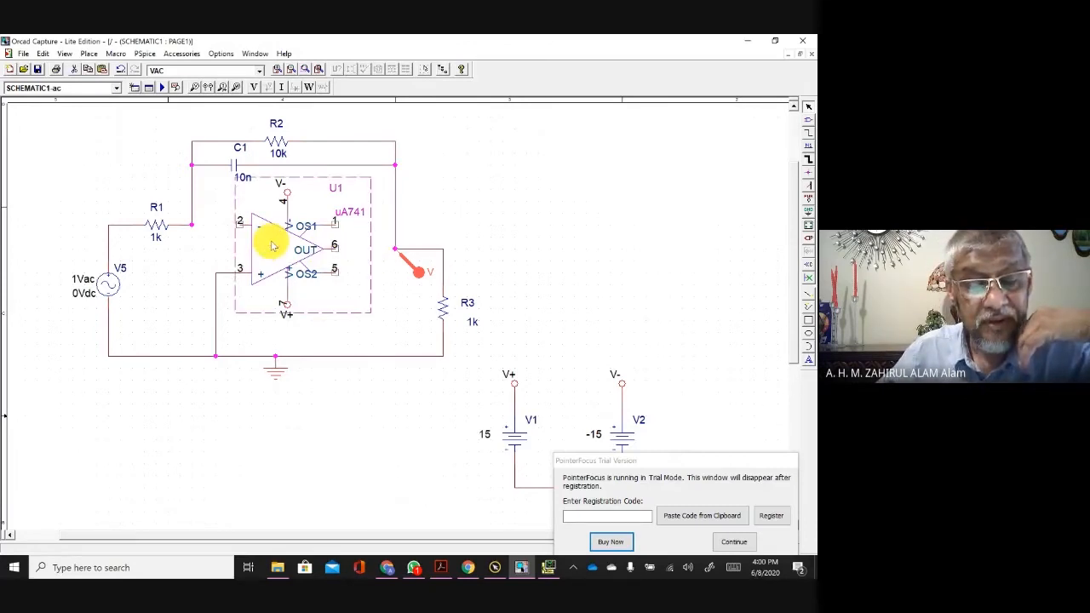
left_click(231, 272)
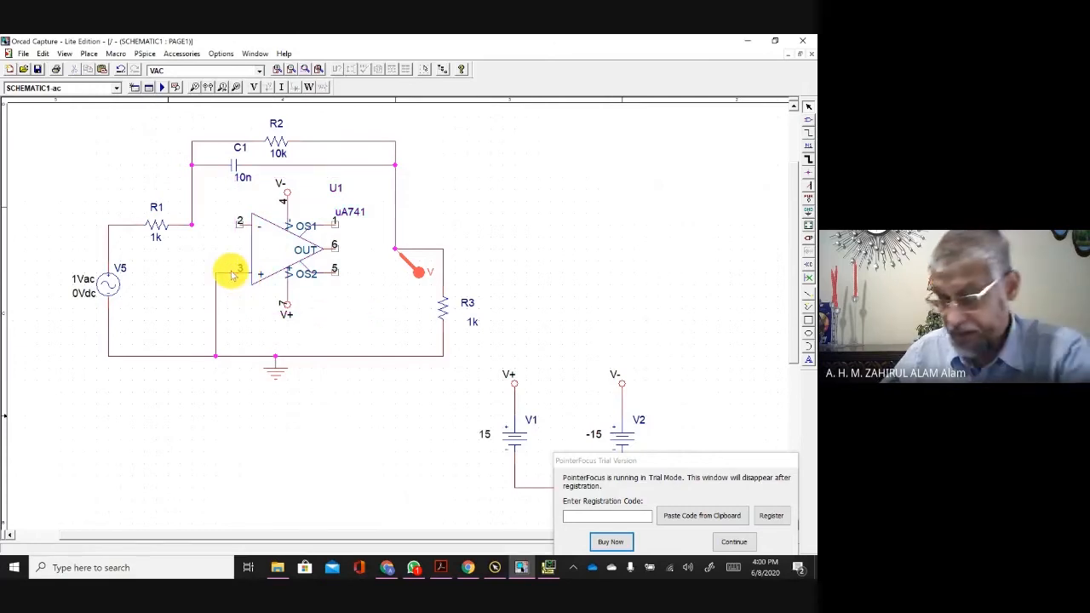
left_click(232, 278)
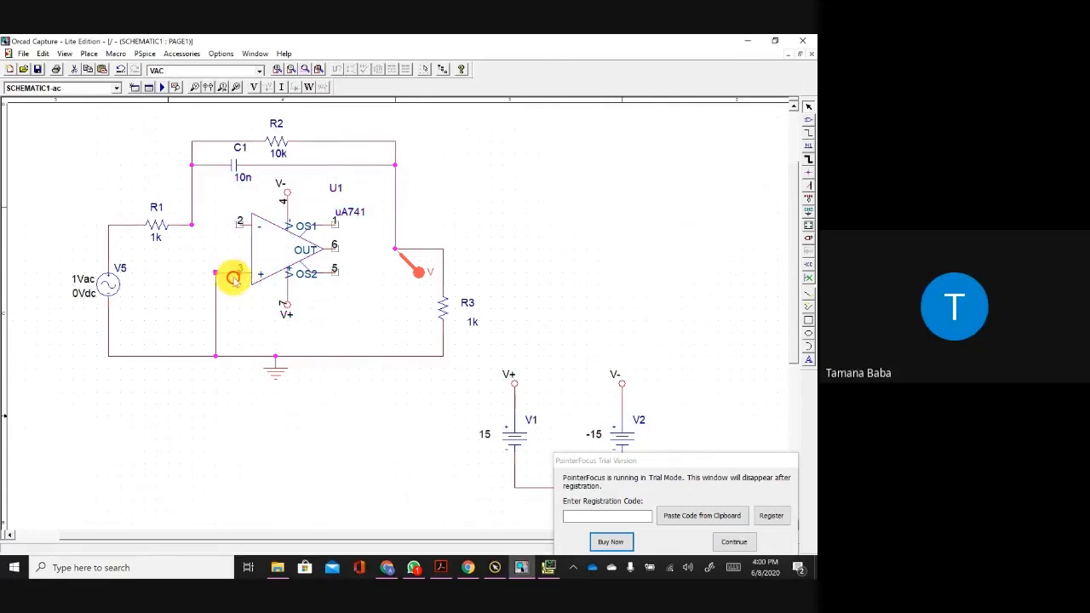
Step: Mirror op-amp U1 vertically so its noninverting input is above its inverting input
left_click(260, 254)
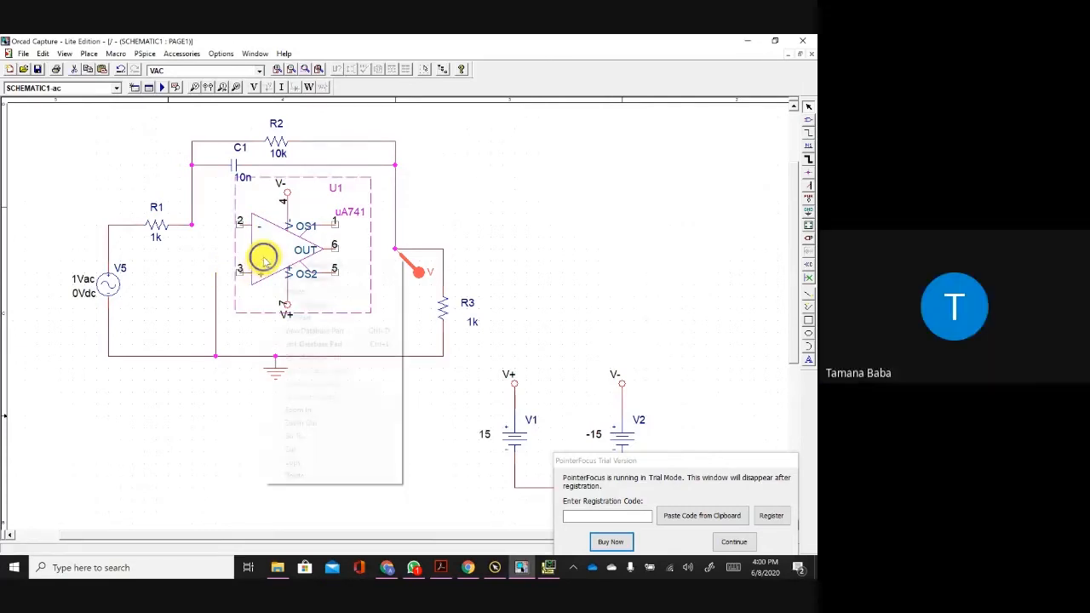
right_click(264, 258)
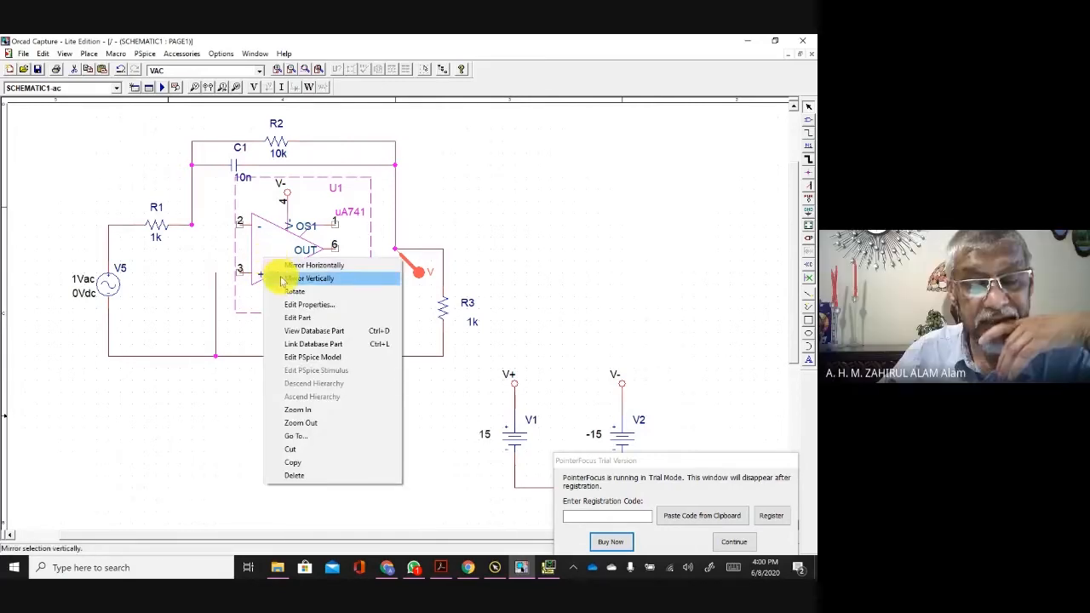
left_click(283, 277)
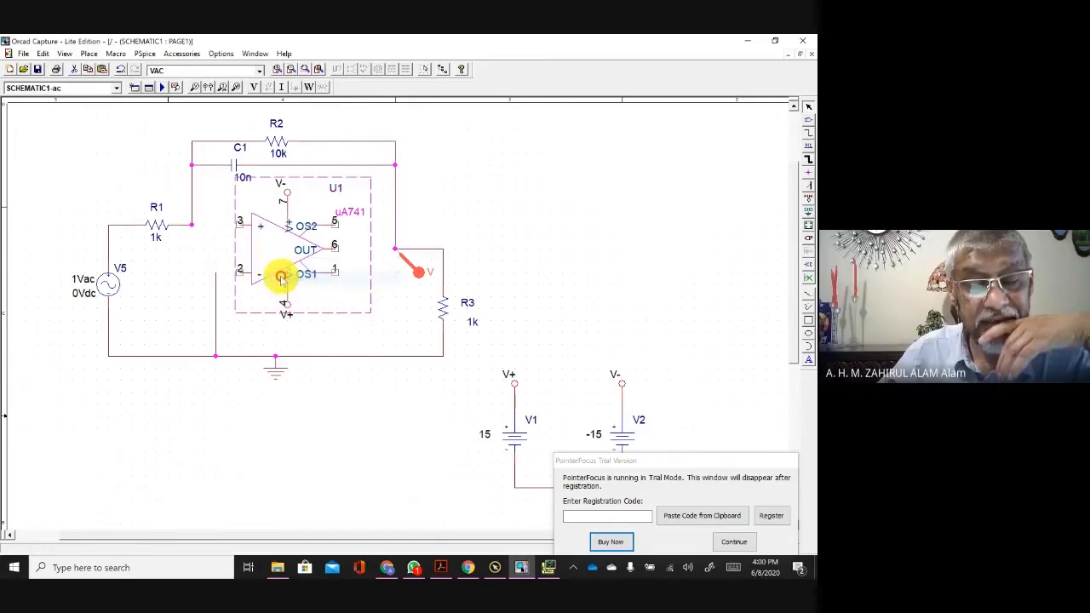
left_click(400, 317)
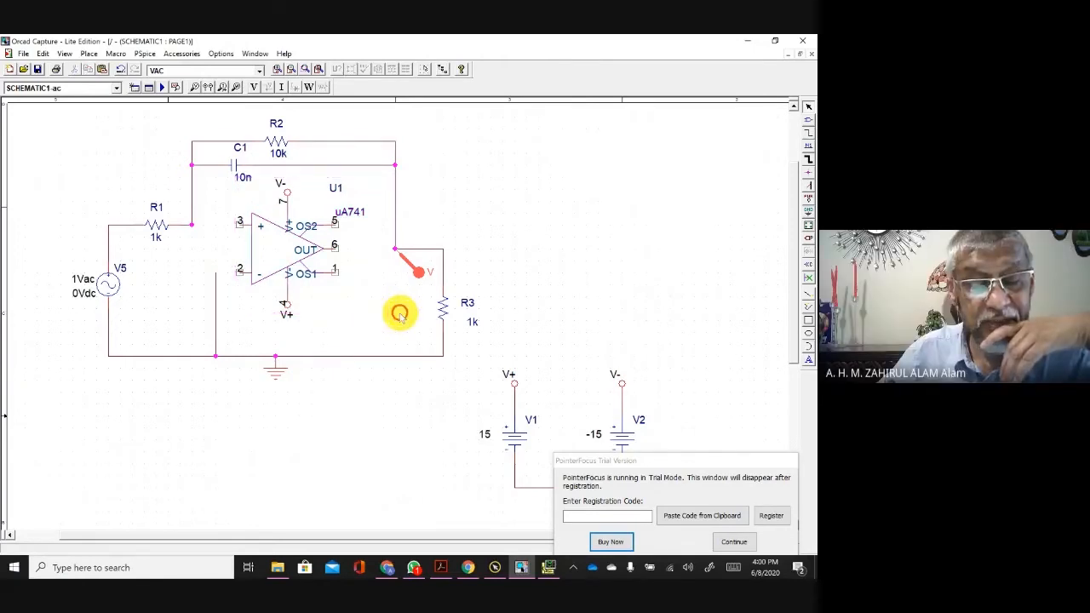
Step: Wire U1's pin 2 to the ground branch, pin 3 to the R1 feedback node and pin 6 to the R3 output node
left_click(809, 133)
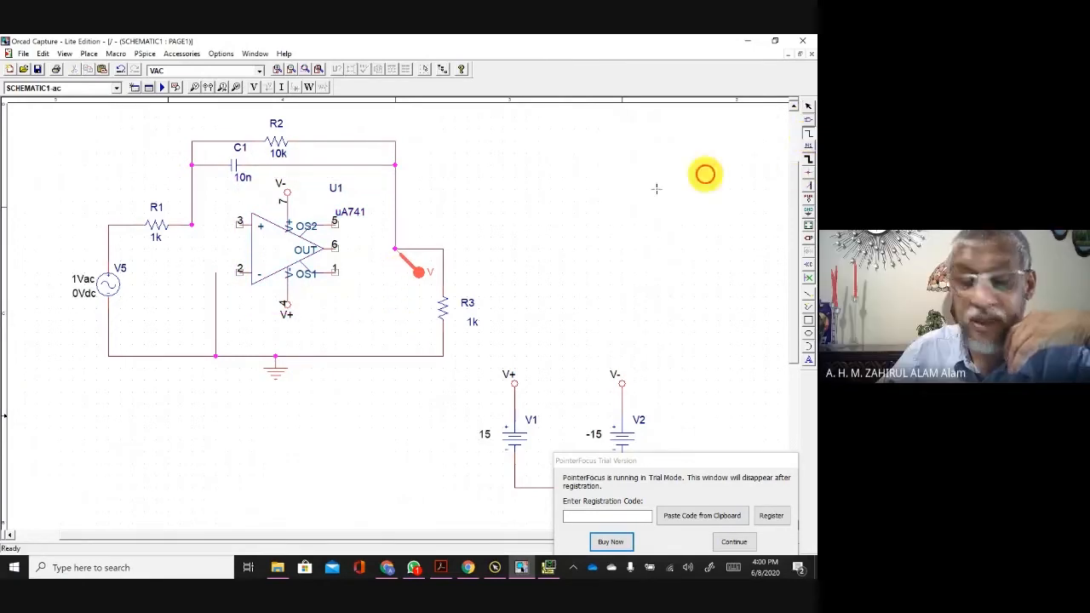
left_click(216, 272)
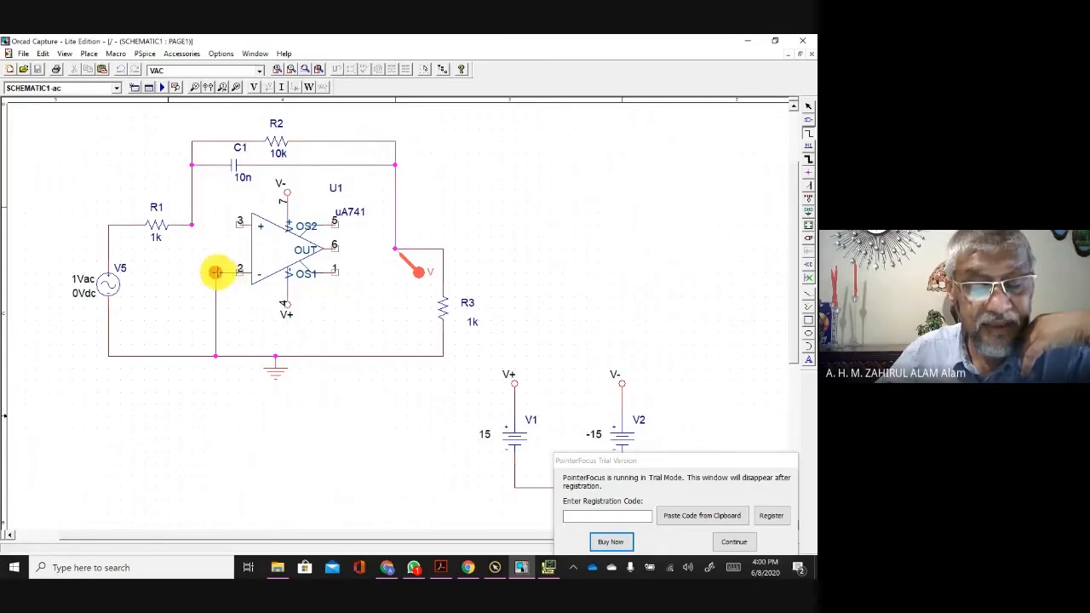
left_click(241, 272)
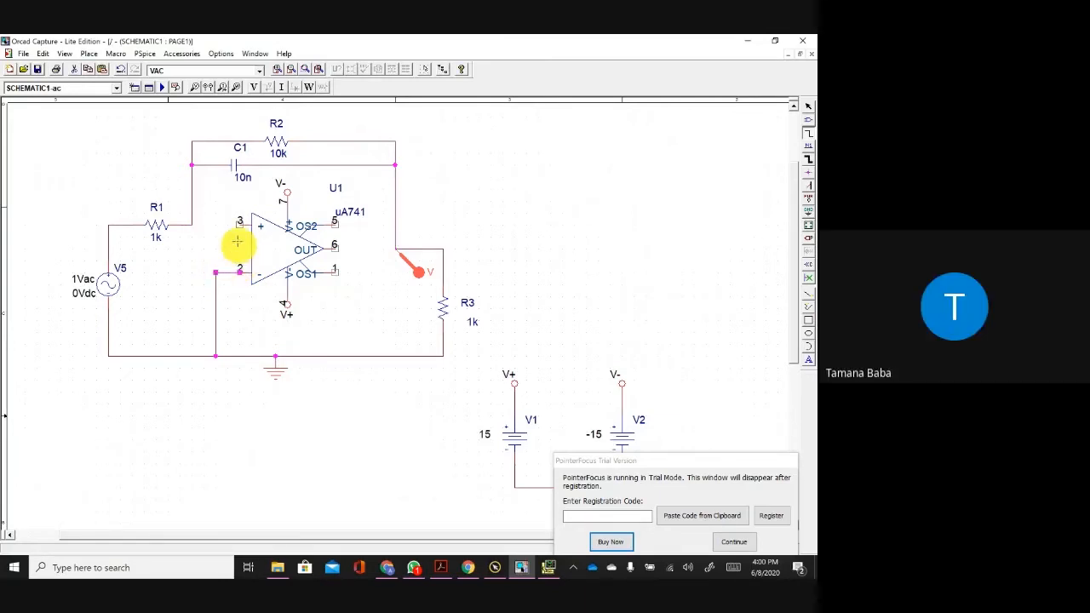
left_click(239, 225)
left_click(191, 224)
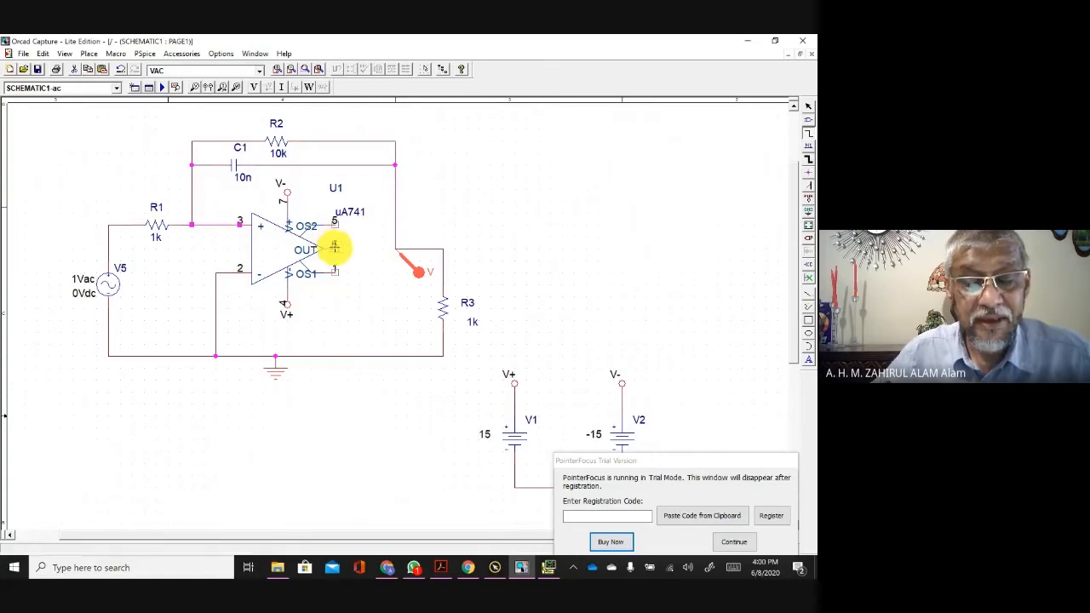
left_click(334, 247)
left_click(396, 247)
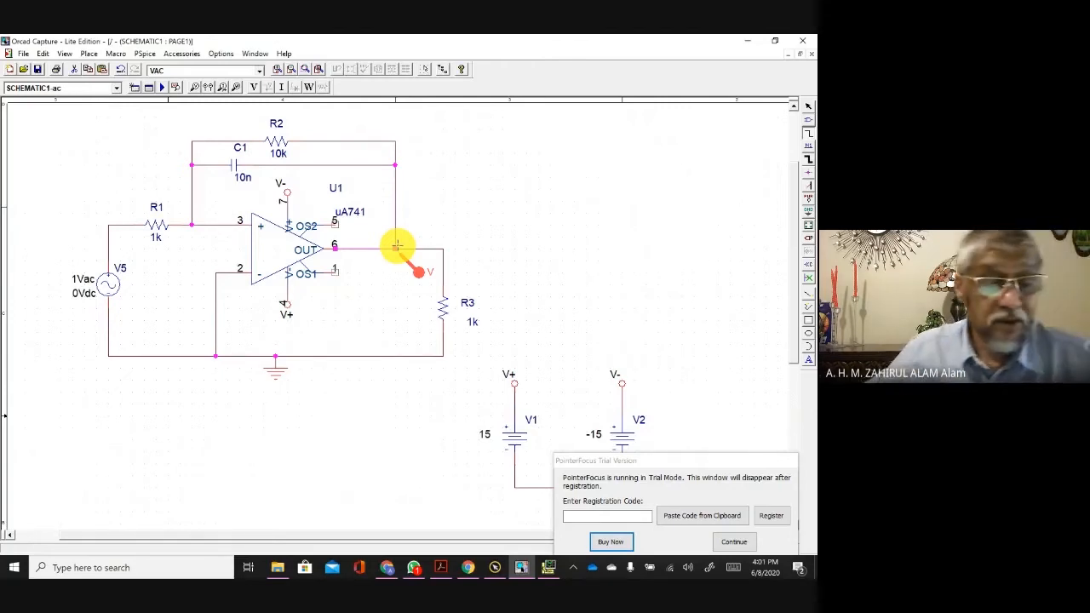
Step: Set resistor R1 to 2.5k and feedback capacitor C1 to 0.01u
left_click(155, 238)
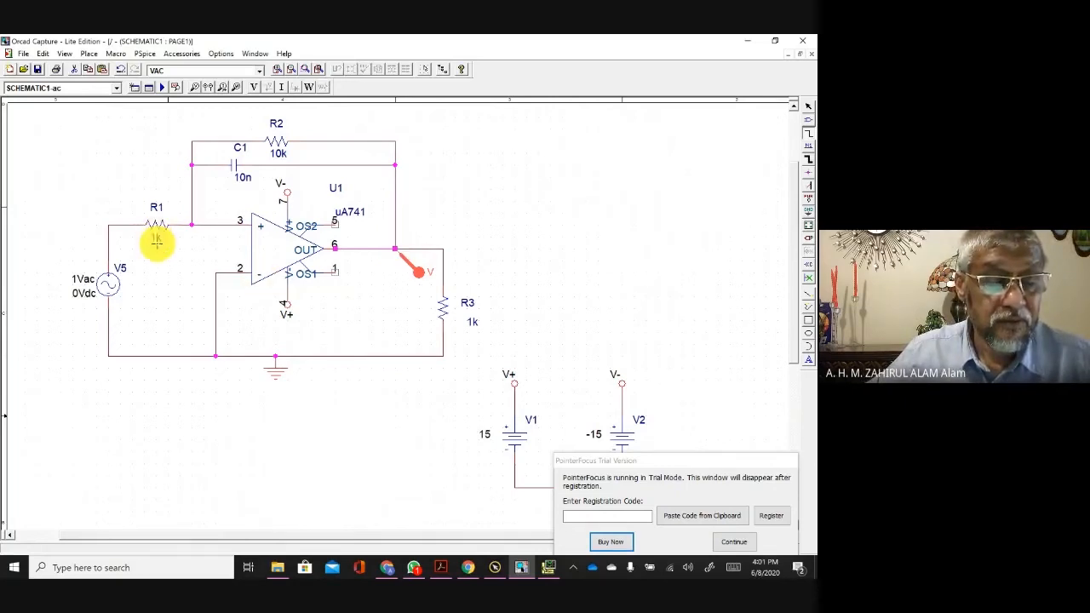
left_click(157, 244)
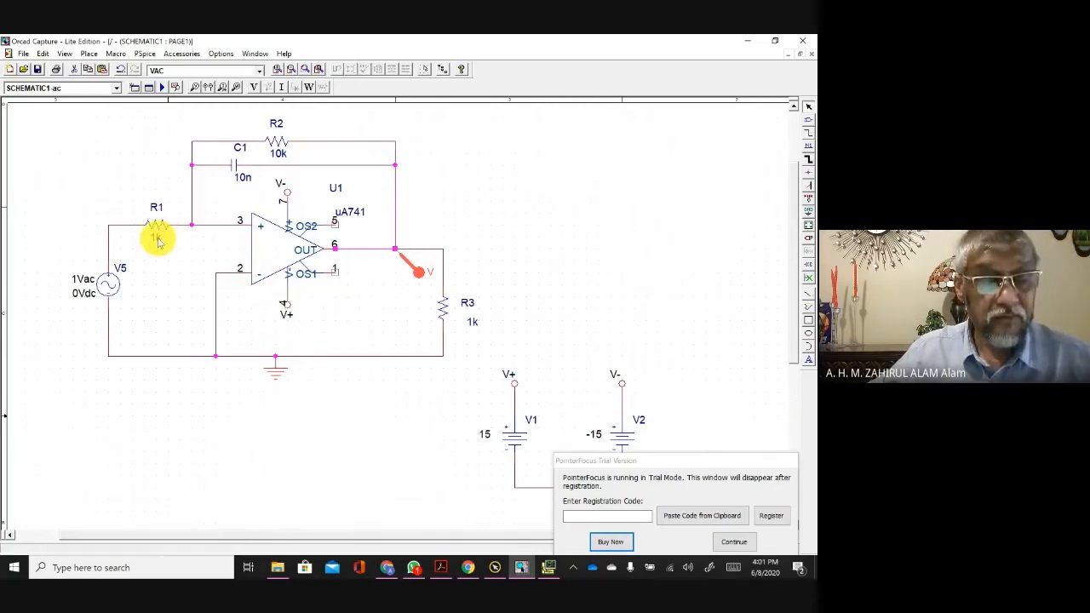
double_click(158, 241)
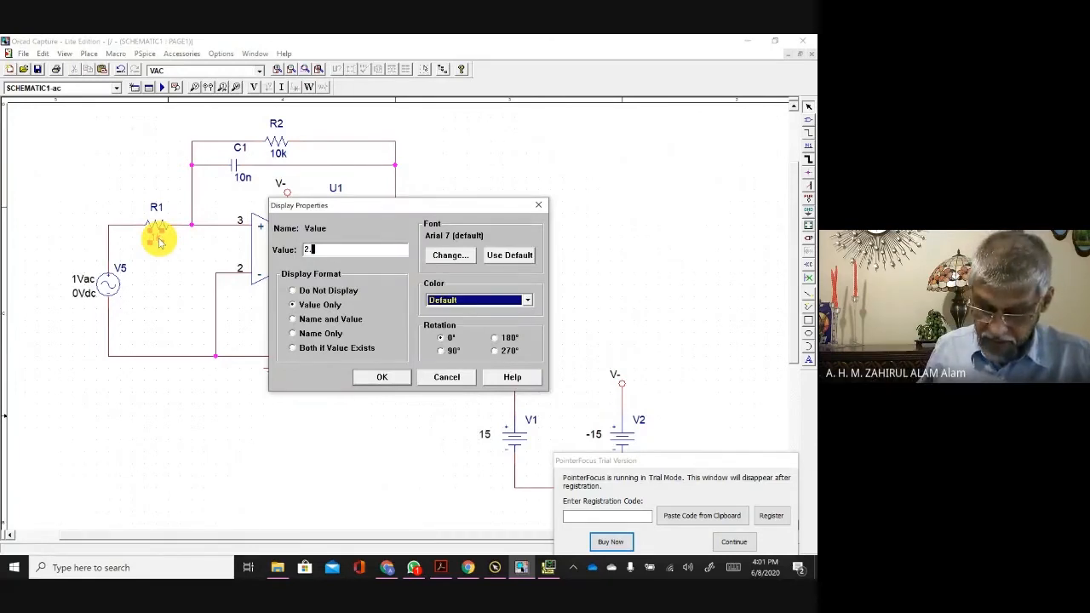
type("2.5k")
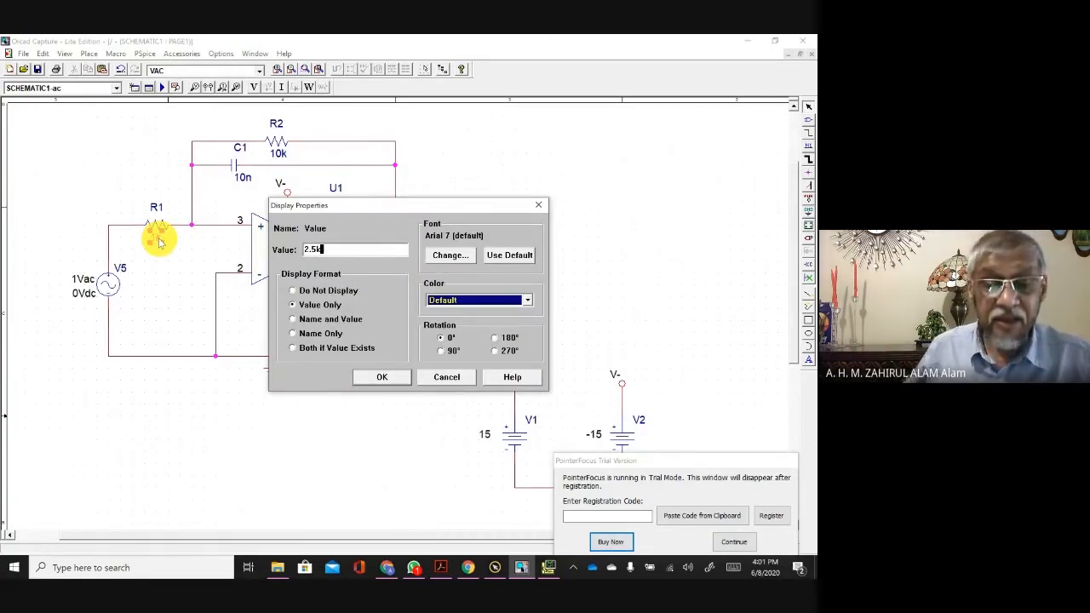
left_click(368, 381)
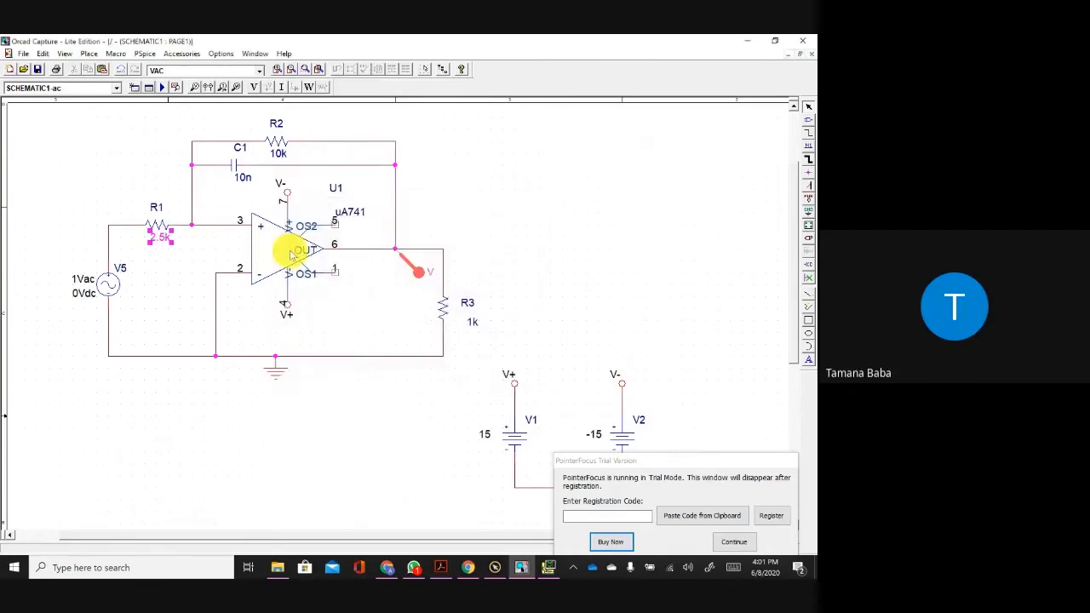
double_click(242, 179)
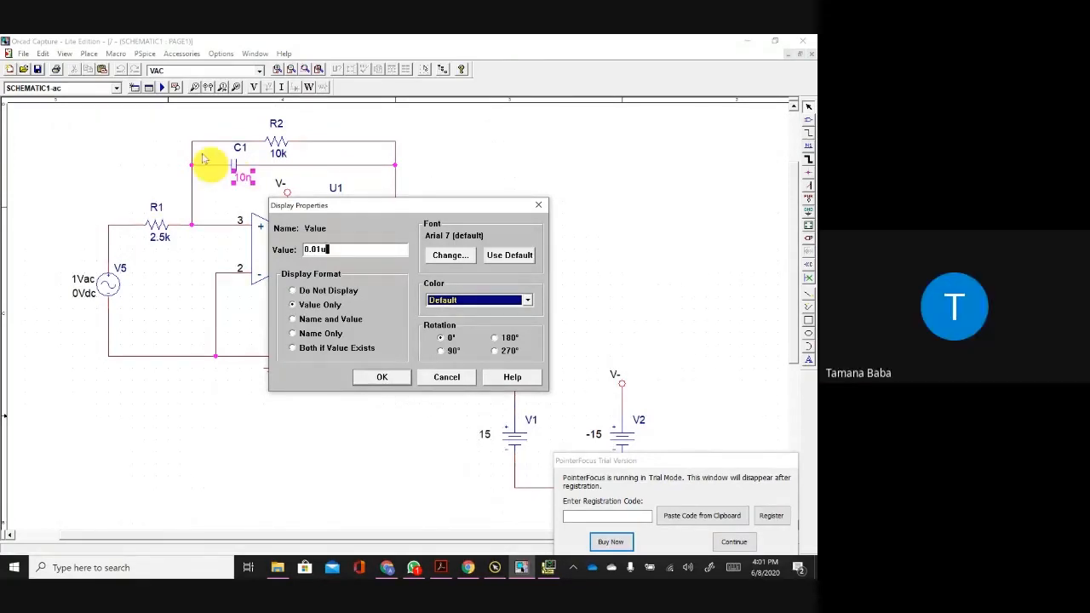
left_click(385, 379)
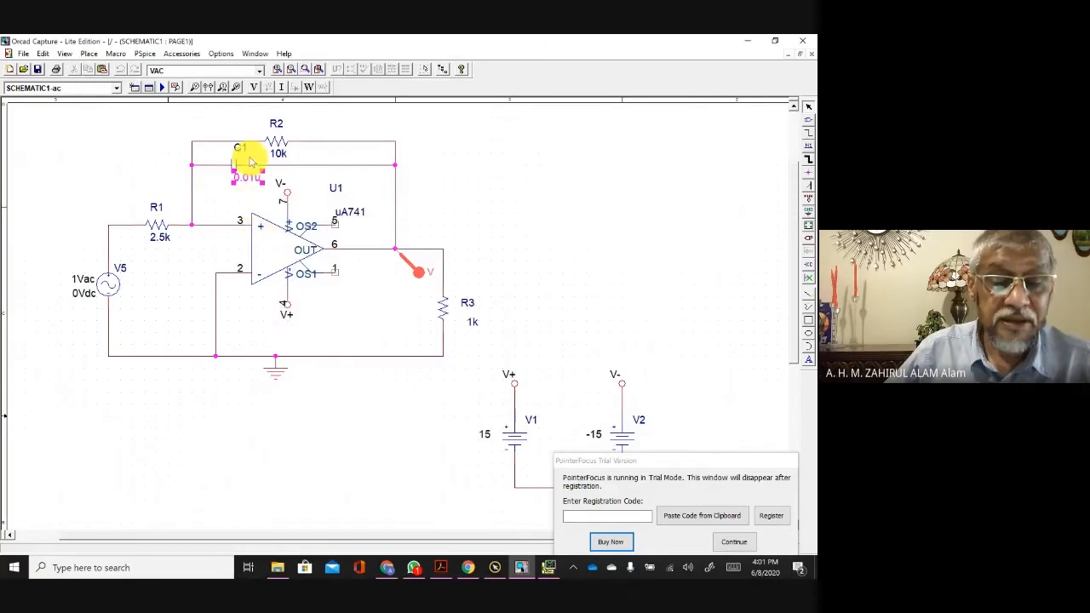
Step: Set feedback resistor R2 to 4.3k
double_click(278, 153)
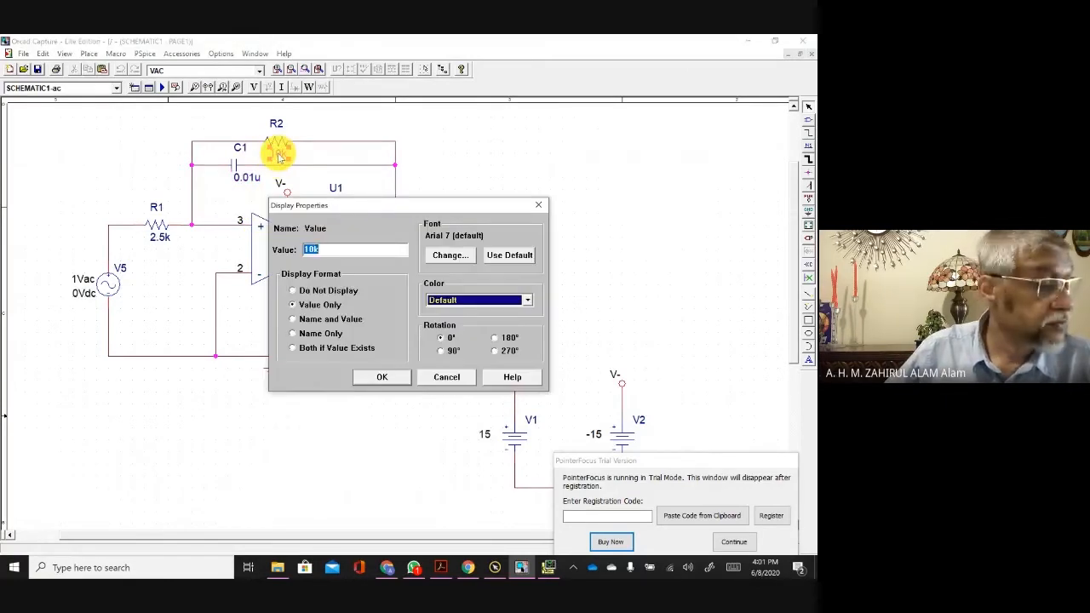
type("4")
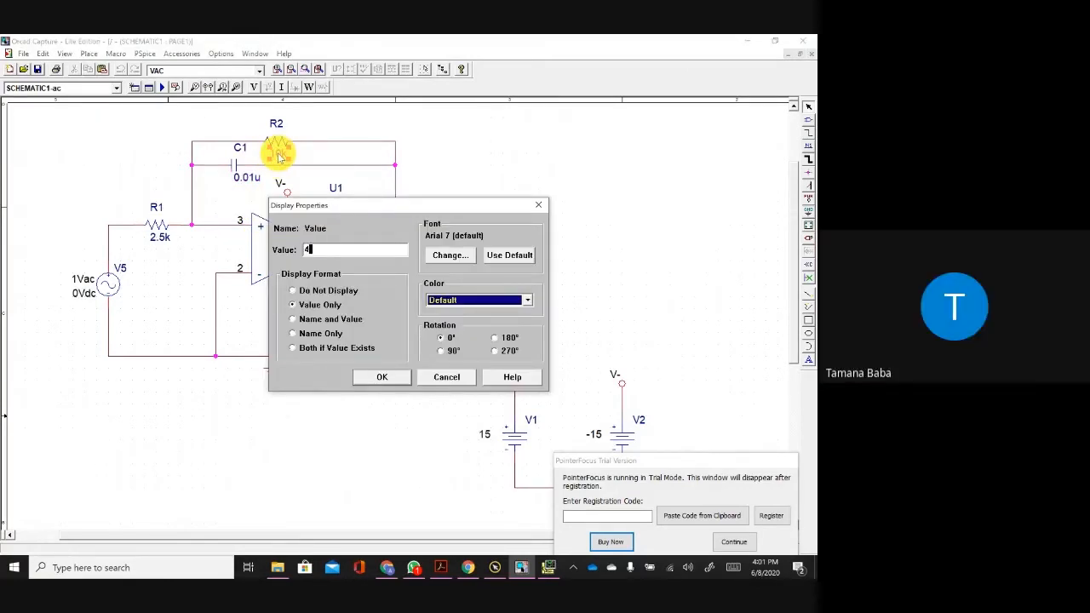
type(".3k")
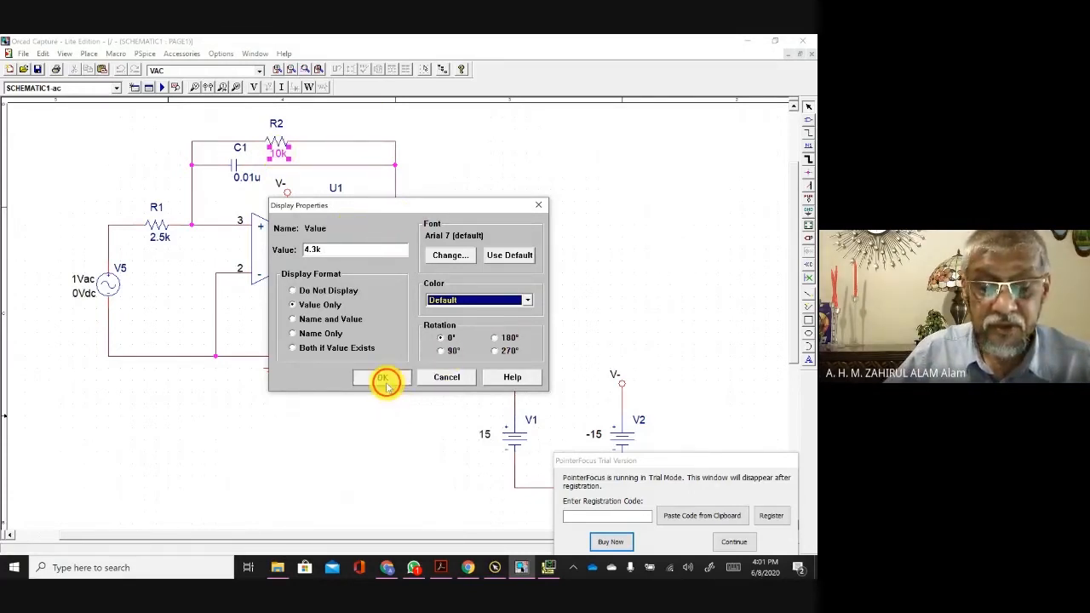
left_click(383, 379)
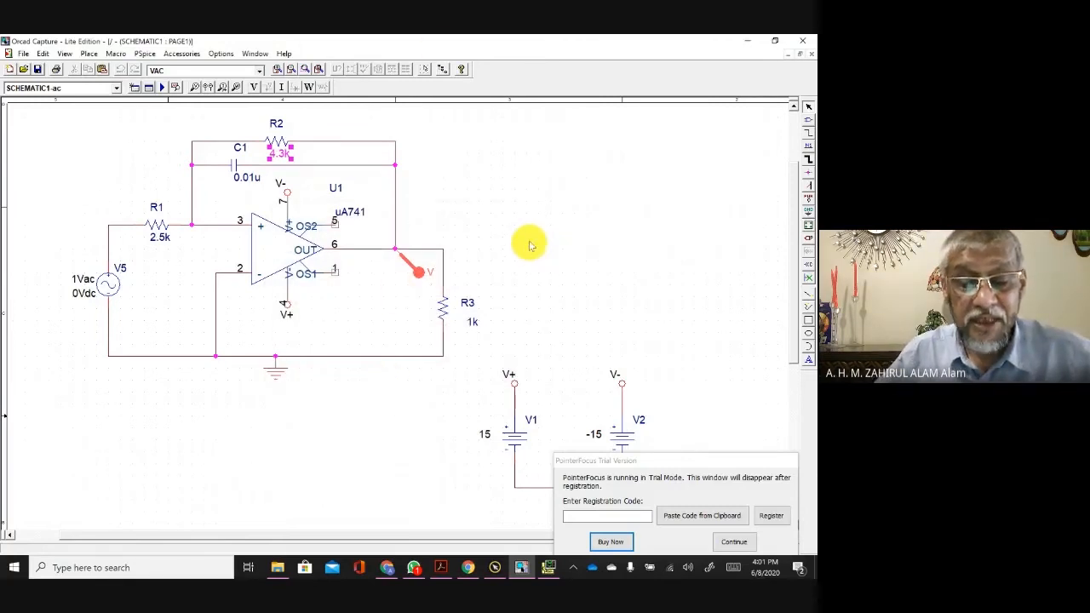
Step: Run the AC simulation in PSpice and change the output trace to db(V(U1:OUT))
left_click(442, 315)
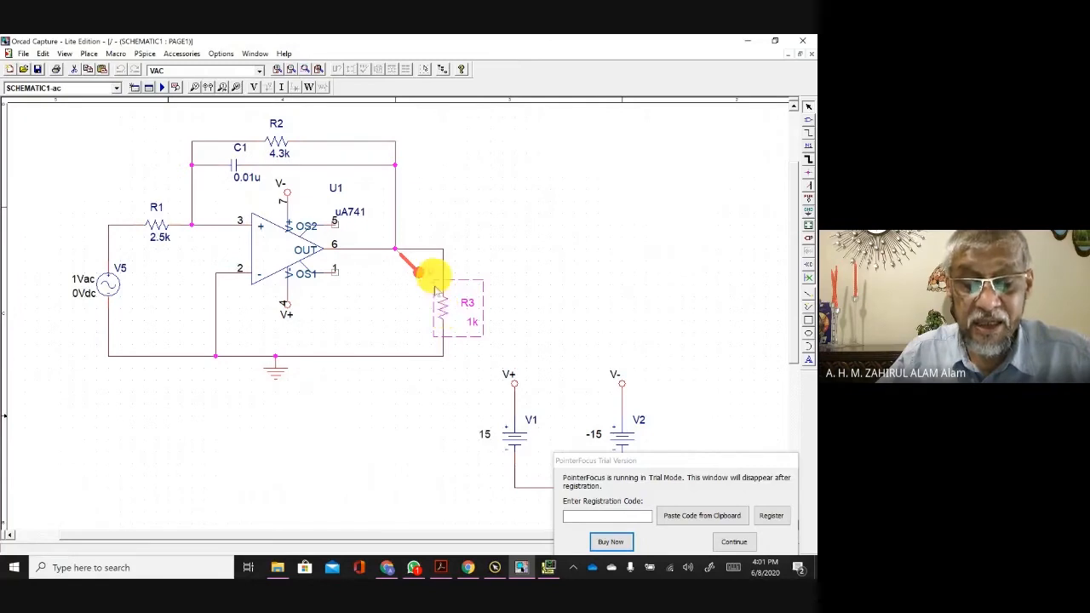
left_click(163, 87)
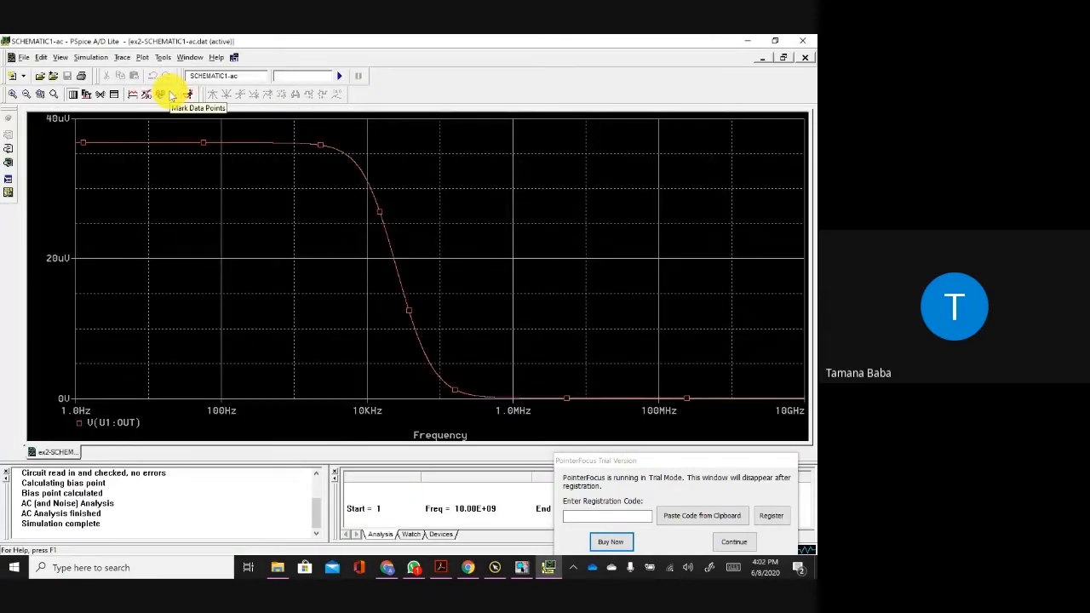
double_click(113, 422)
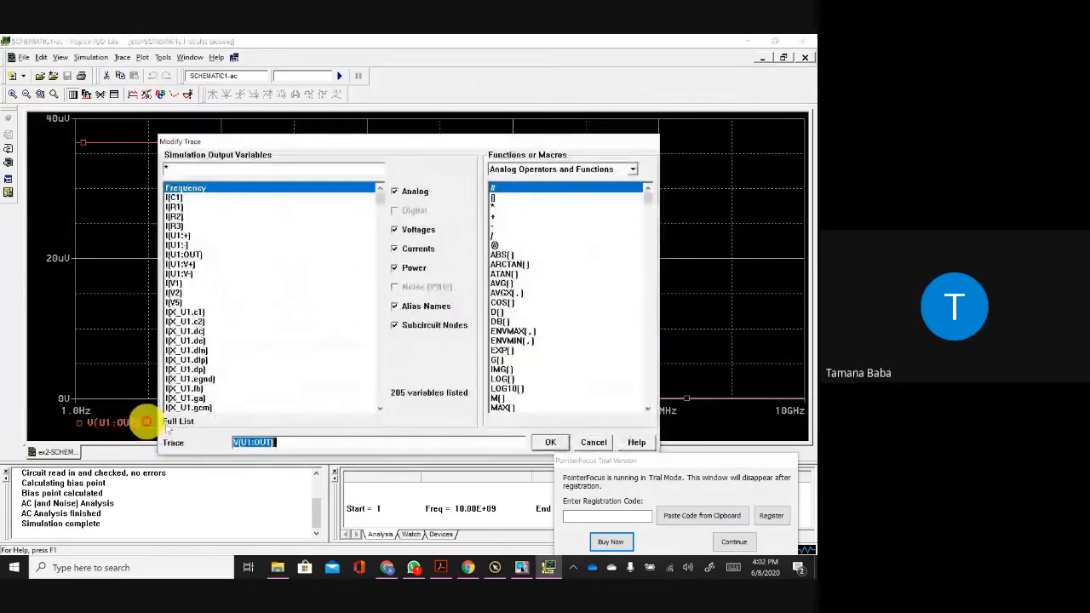
left_click(256, 442)
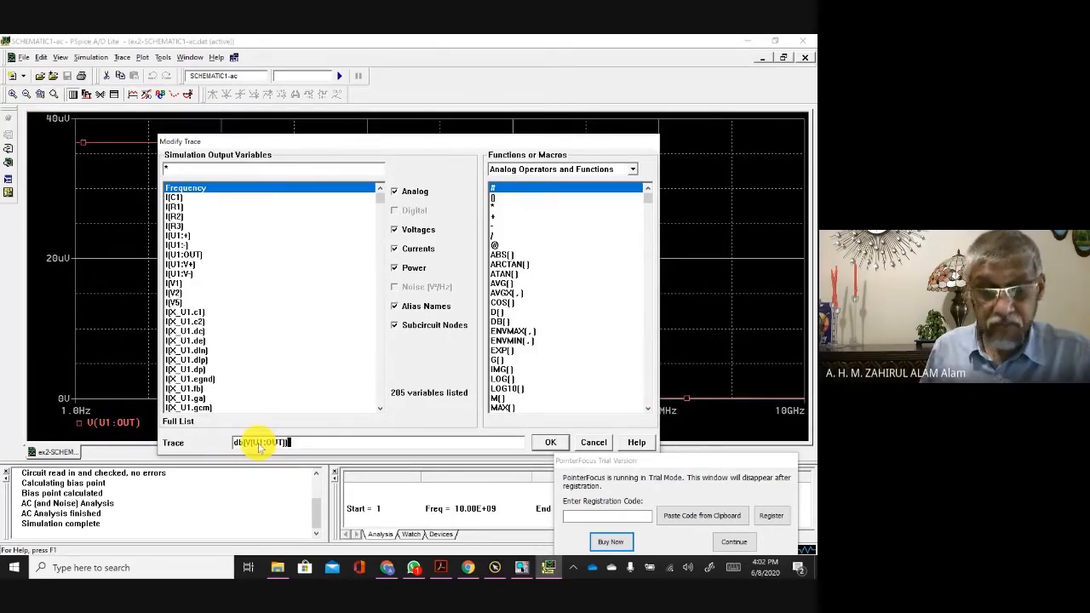
key("Return")
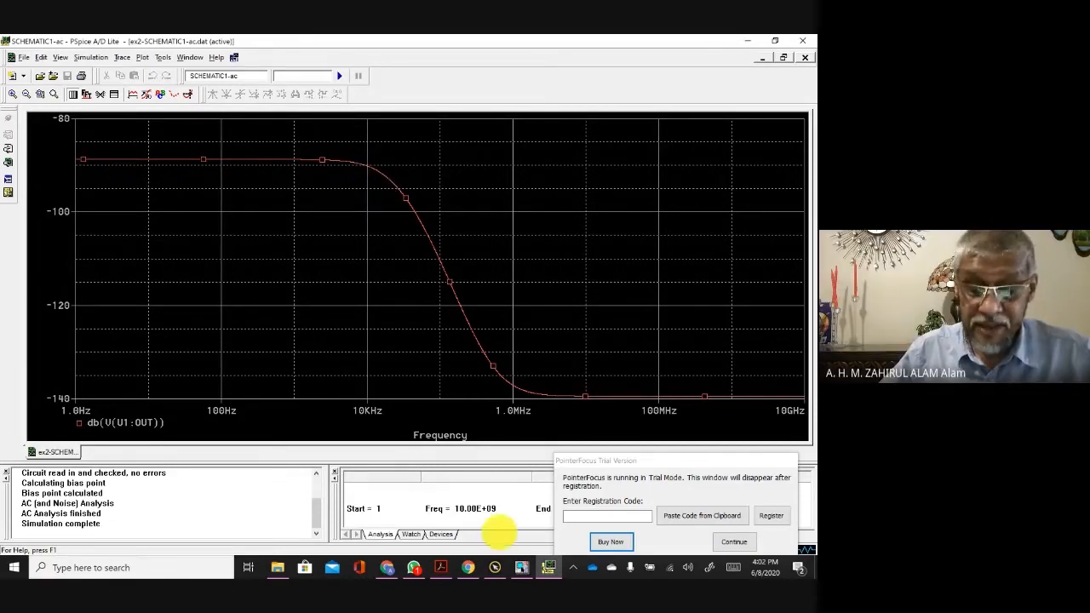
Step: Consult the Bode plotter scales of Figure 4.11 in the textbook PDF and set the PSpice plot's X axis to a user-defined range of 10 to 700k
left_click(441, 567)
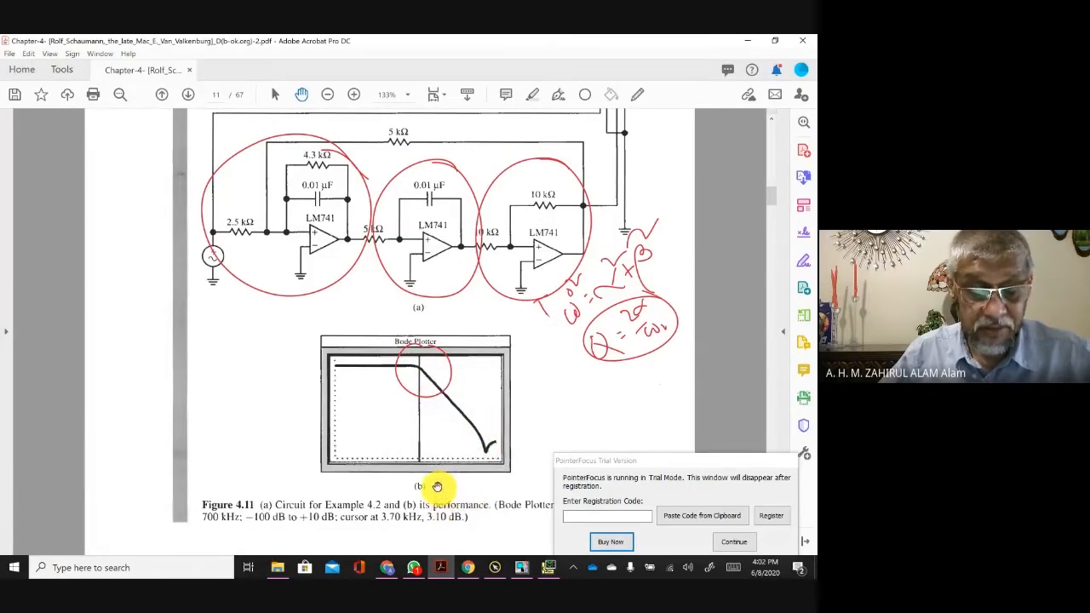
scroll(414, 418, "down", 3)
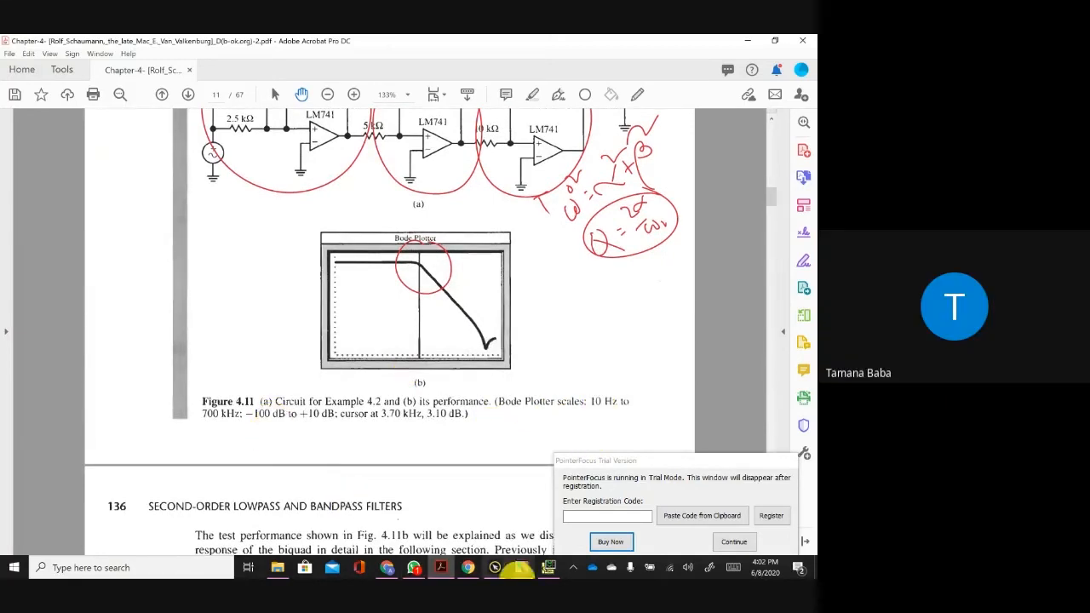
left_click(551, 567)
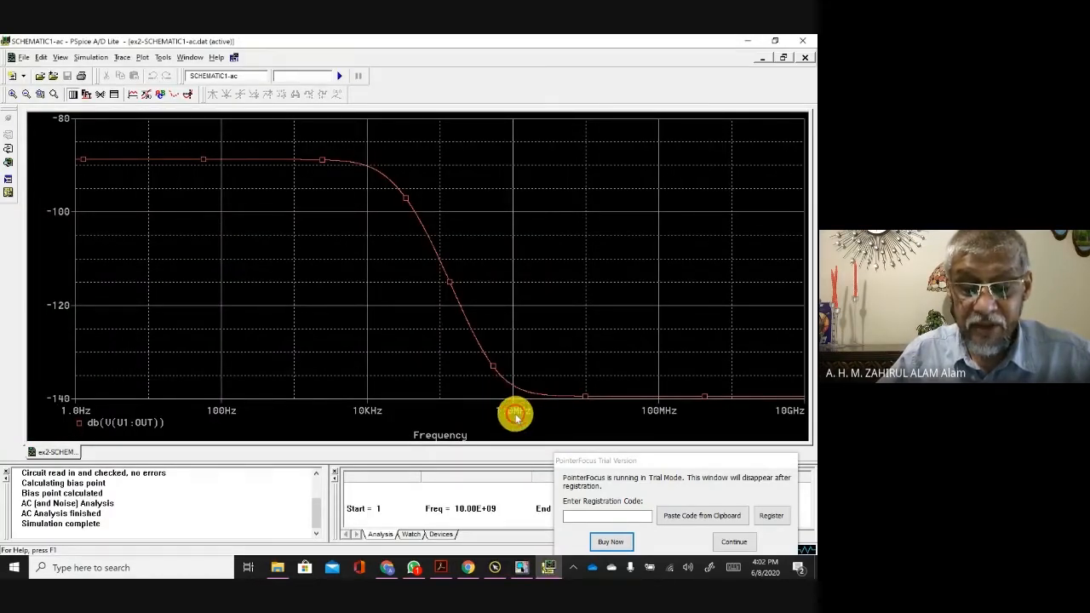
double_click(514, 411)
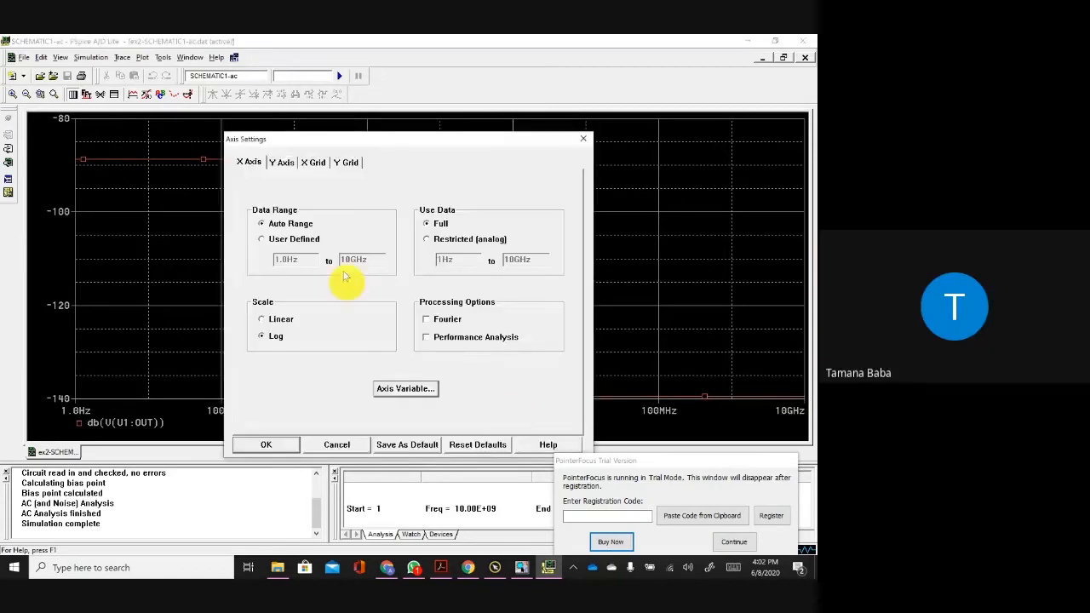
left_click(262, 239)
double_click(376, 262)
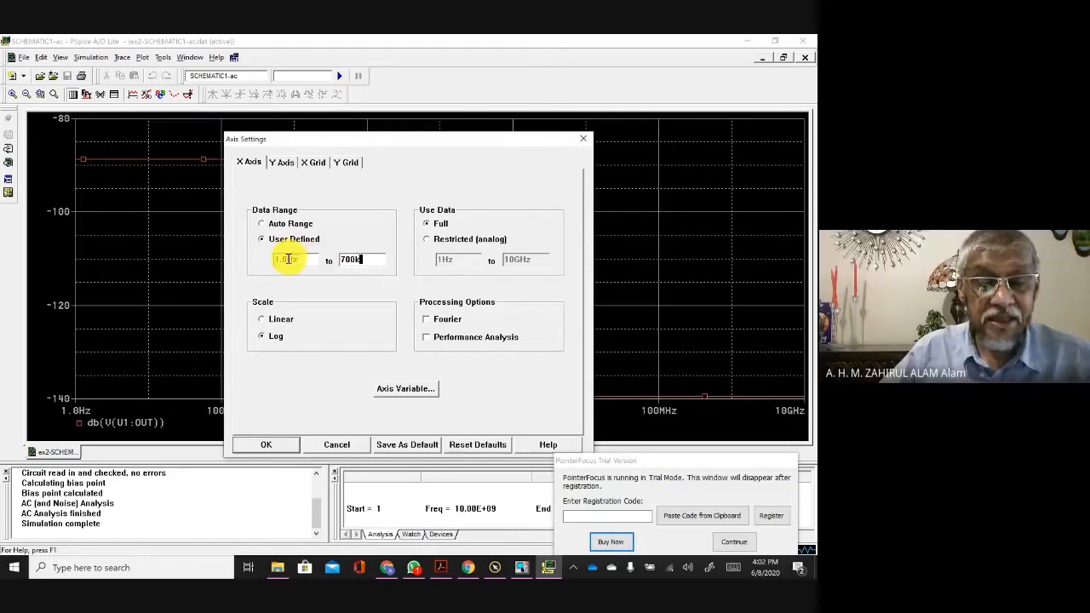
left_click_drag(292, 260, 250, 252)
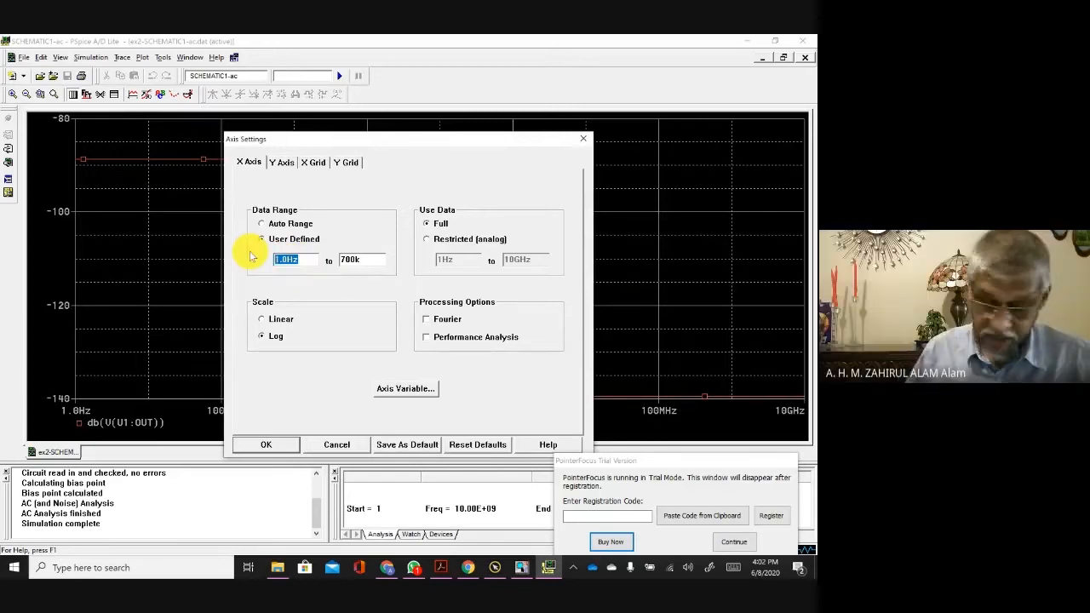
type("10h")
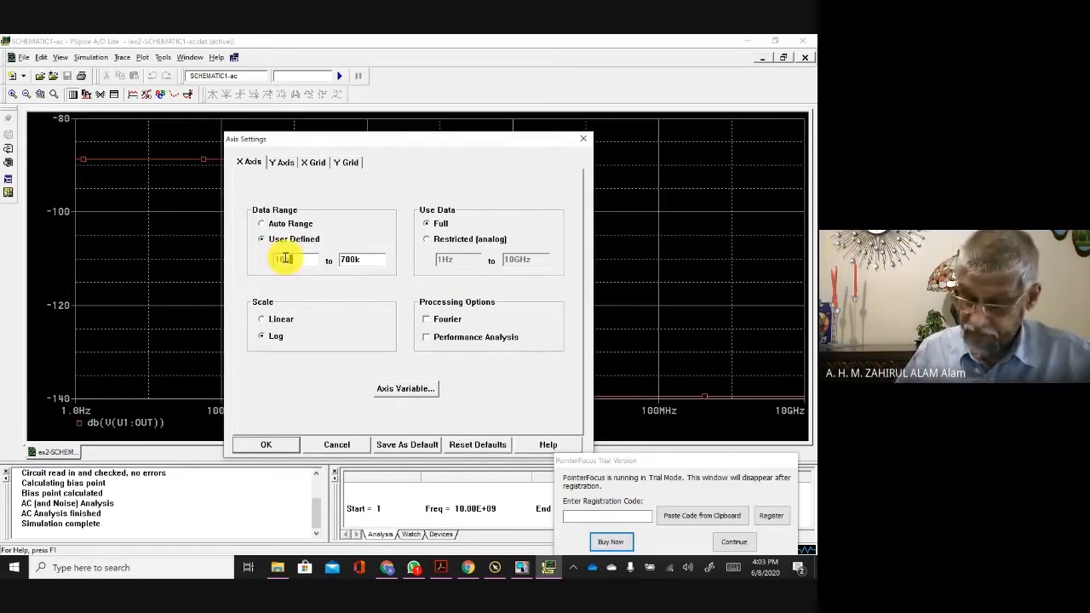
key("BackSpace")
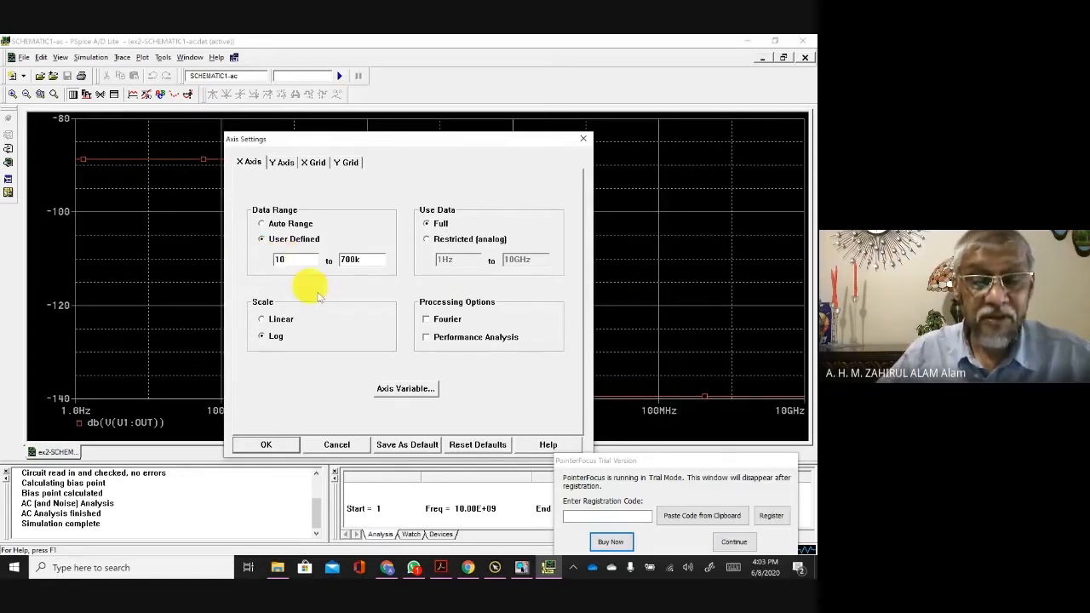
left_click(270, 443)
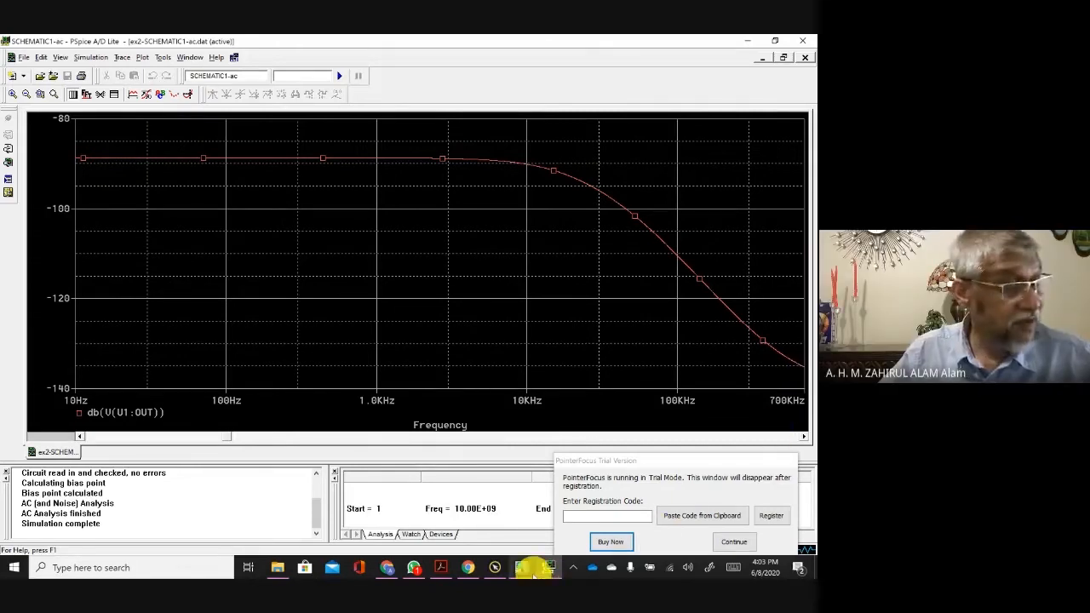
Step: Compare with Figure 4.11's circuit in the textbook PDF, return to OrCAD Capture and delete load resistor R3
left_click(441, 567)
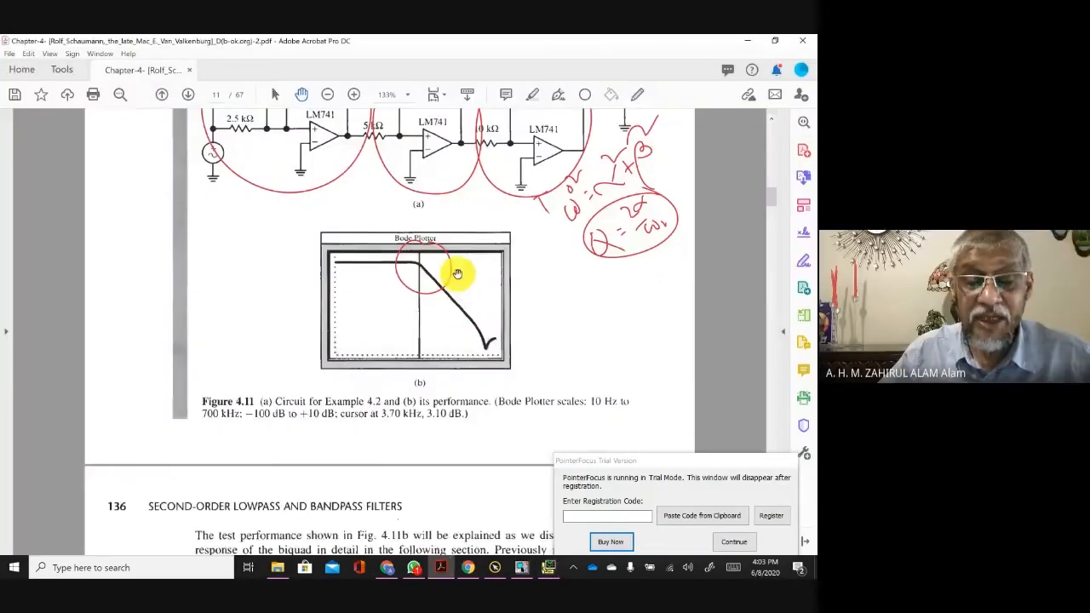
scroll(456, 264, "up", 1)
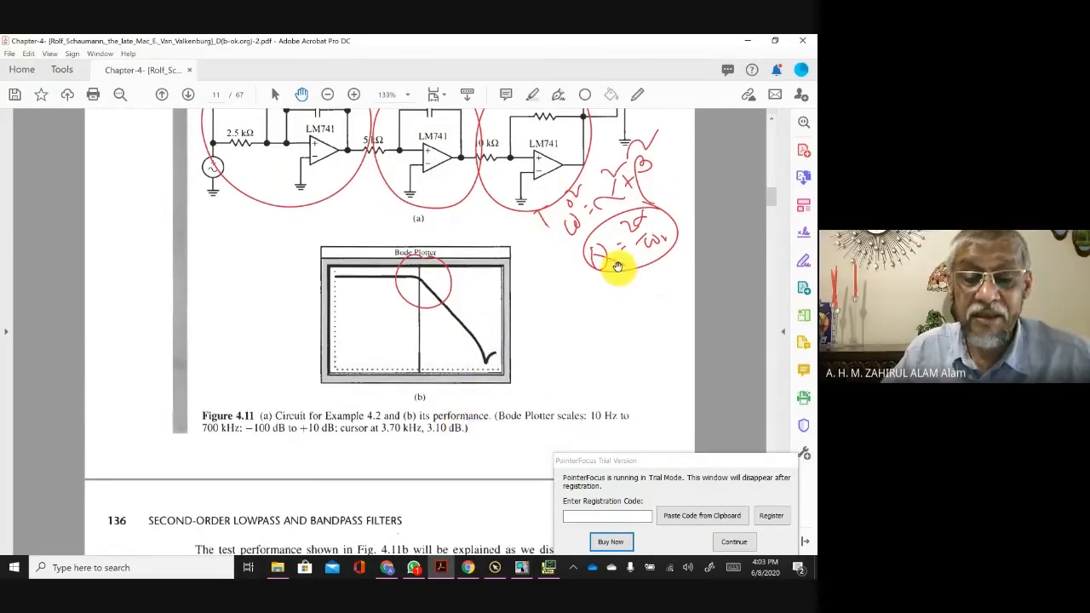
mouse_move(521, 567)
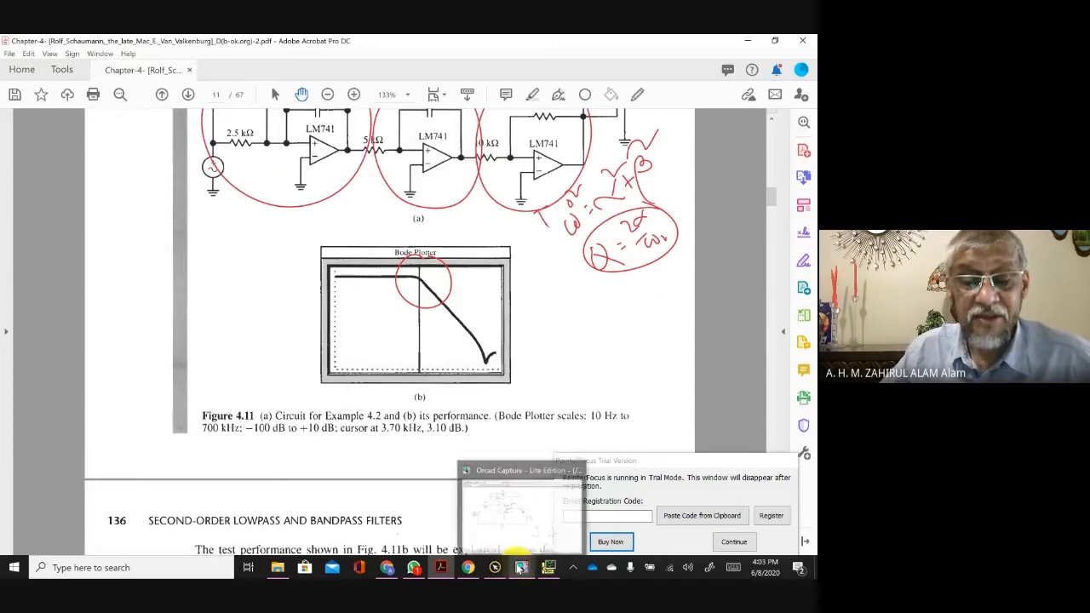
scroll(462, 165, "up", 1)
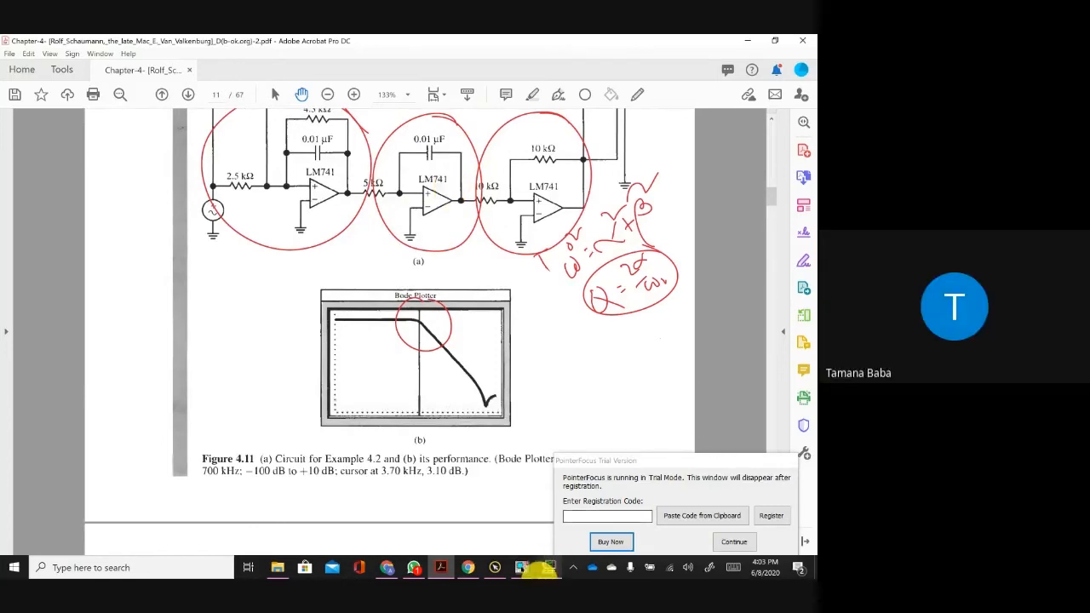
left_click(522, 567)
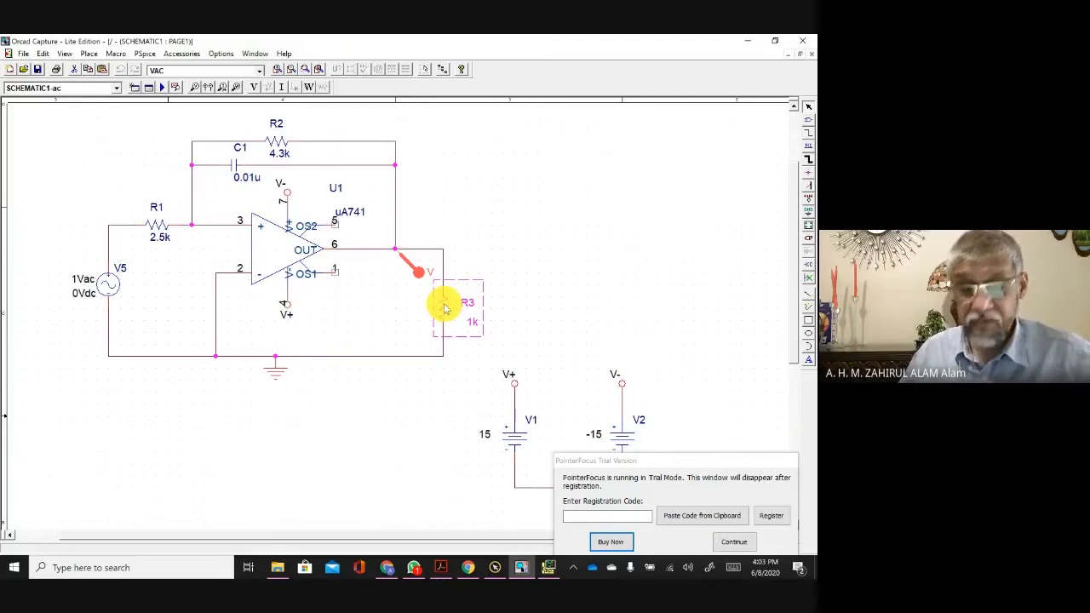
left_click(264, 252)
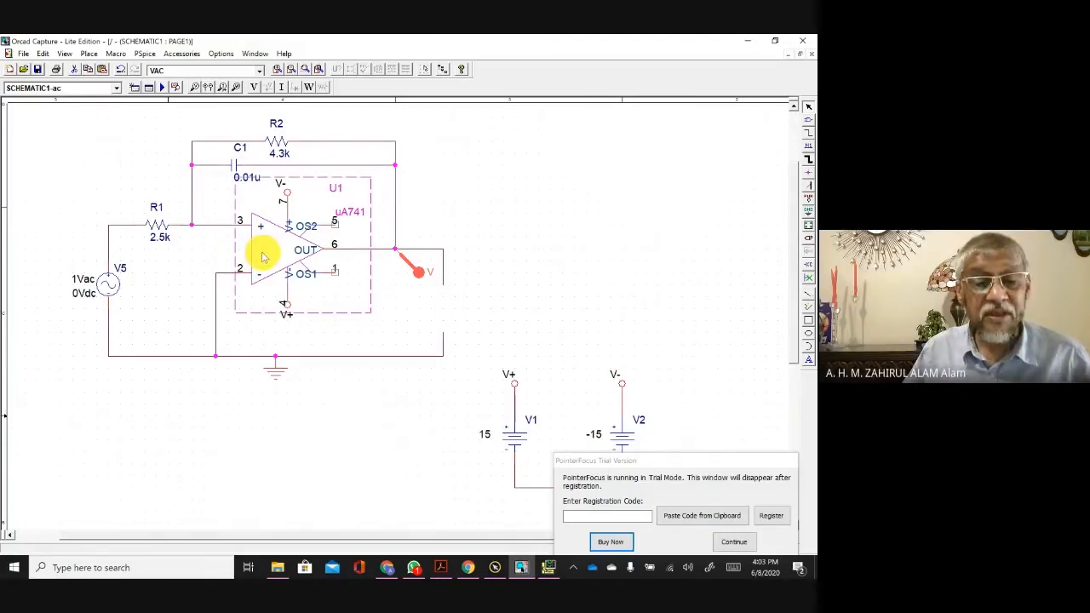
left_click(544, 258)
key("ctrl+v")
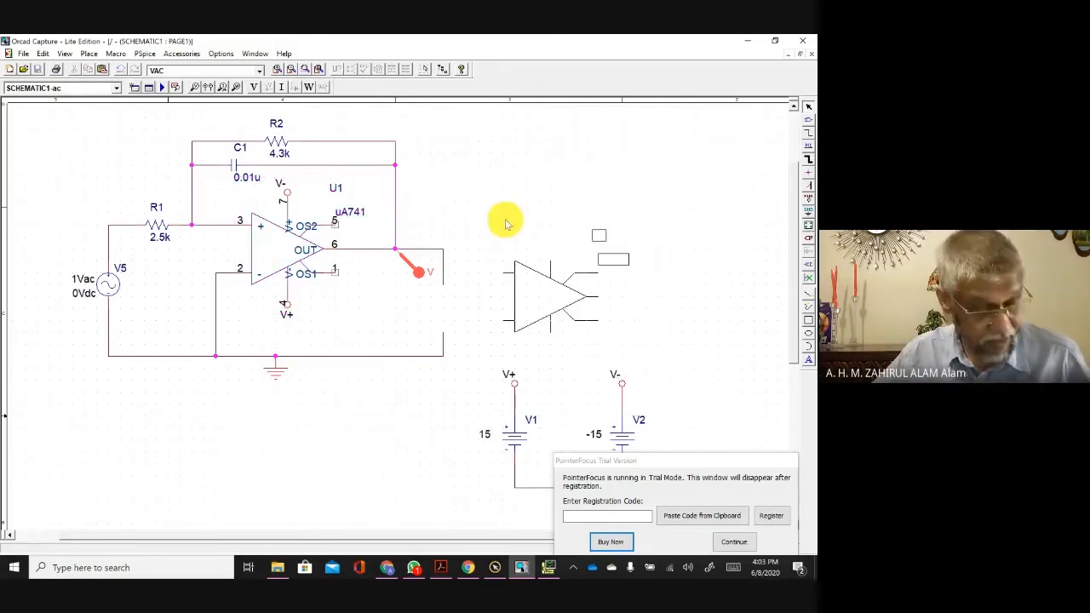
key("Escape")
Step: Delete the voltage marker at U1's output and the leftover wires of the removed load branch
left_click(418, 268)
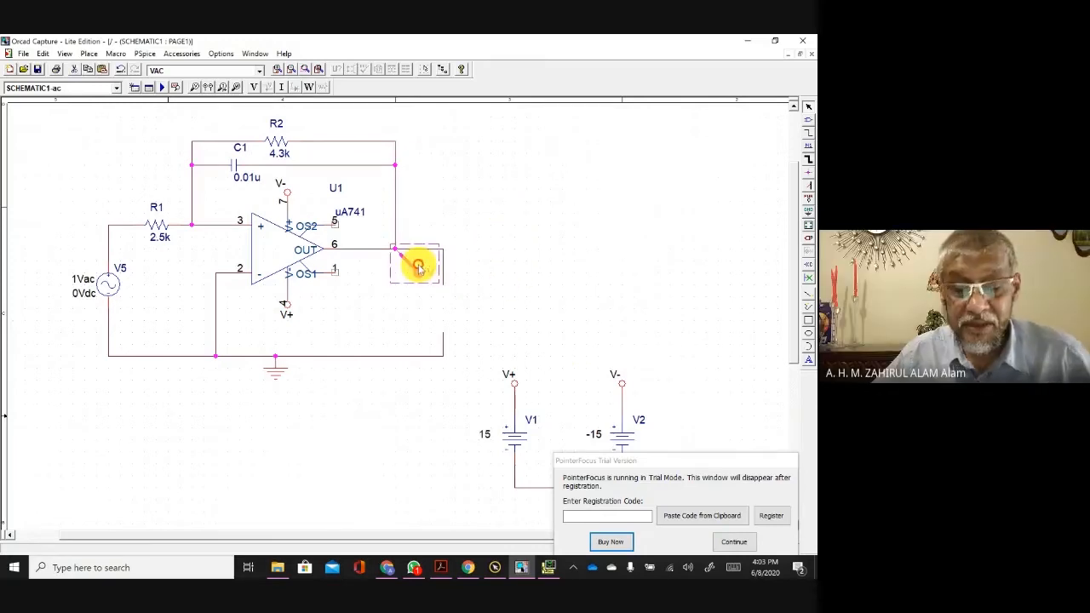
key("Delete")
left_click(442, 269)
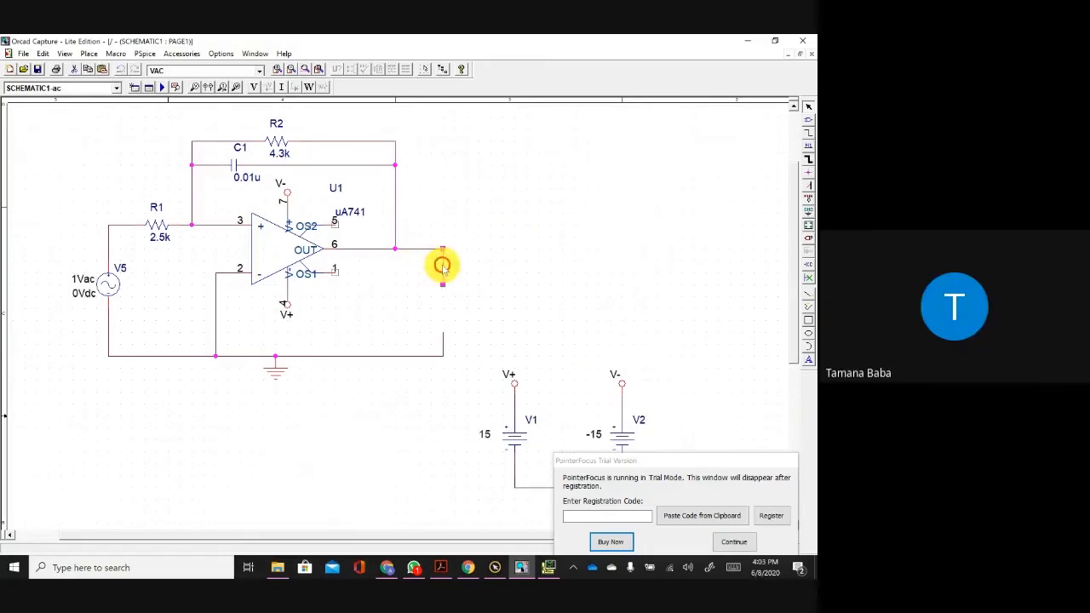
key("Delete")
left_click(444, 345)
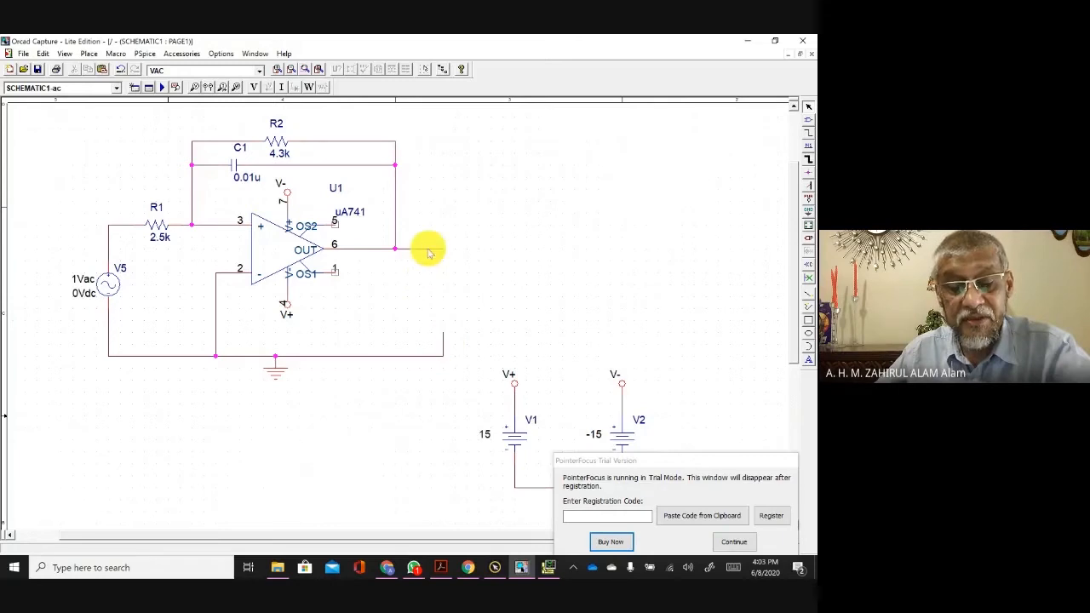
left_click(440, 341)
key("Delete")
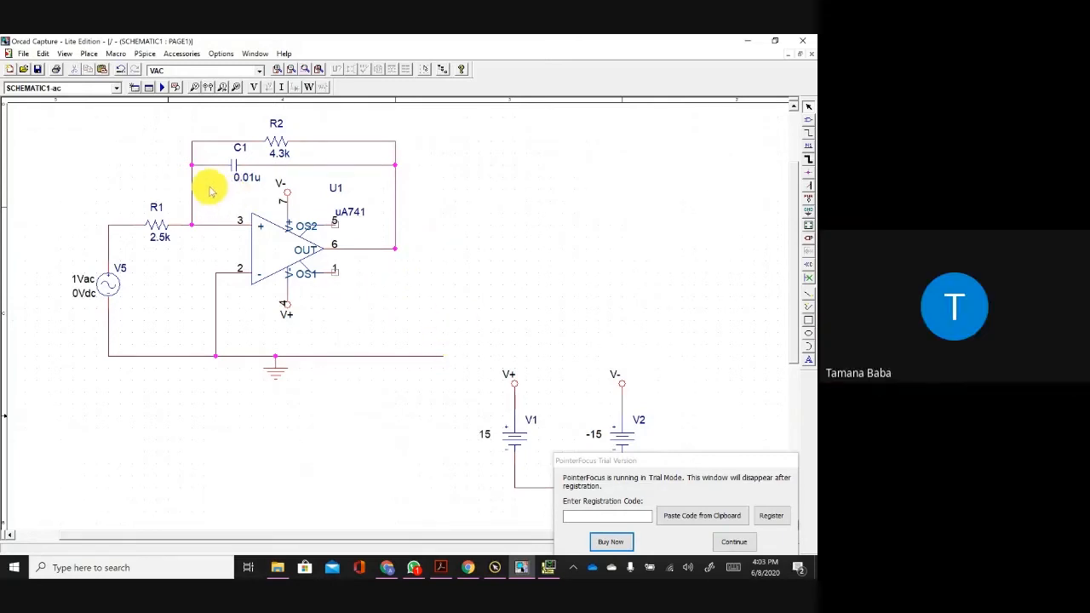
Step: Duplicate U1 with C1, its supply symbols and input wires as a second stage joined to the ground line, and move the copied C1 above it
left_click_drag(204, 177, 376, 321)
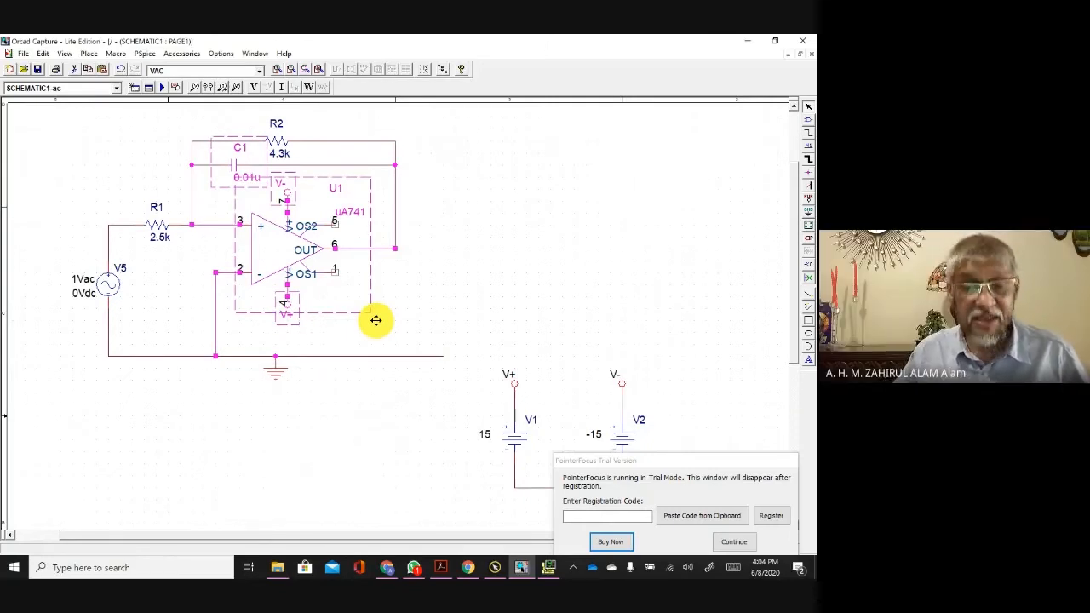
left_click(478, 272)
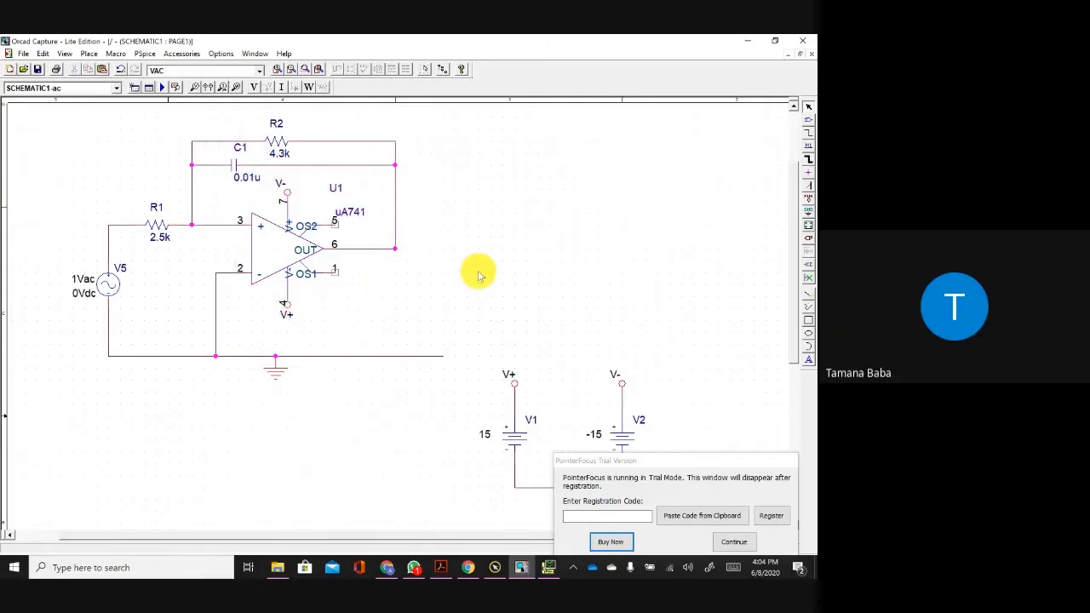
key("ctrl+v")
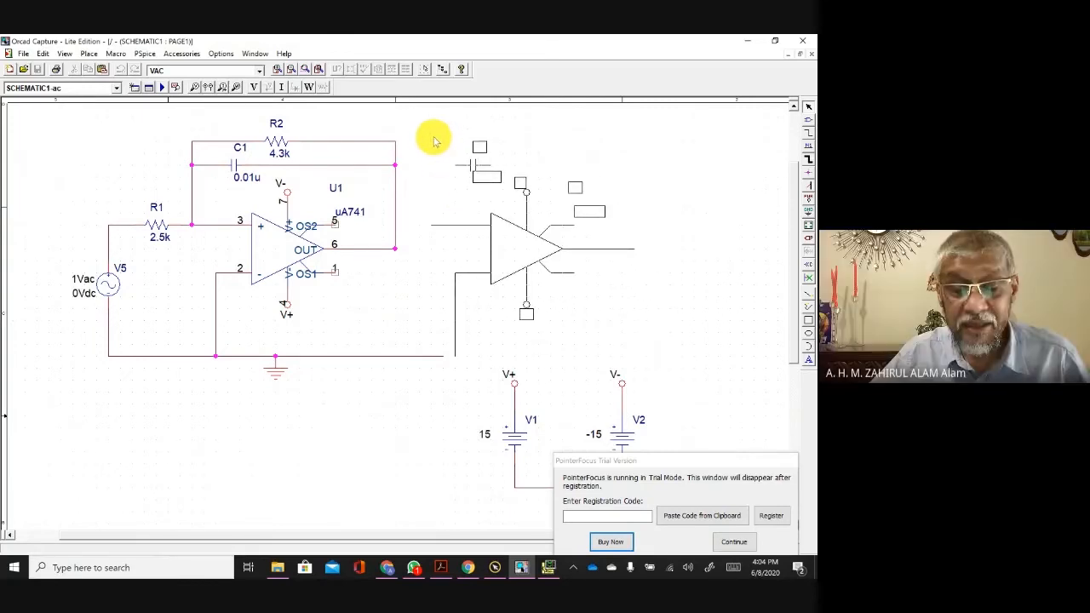
left_click_drag(432, 143, 418, 136)
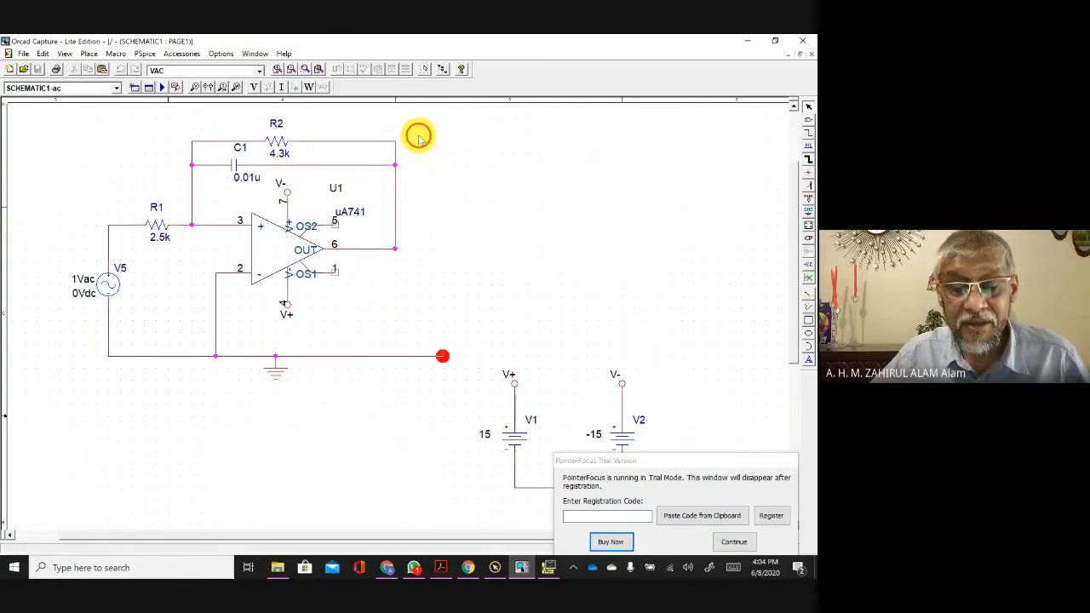
left_click(637, 152)
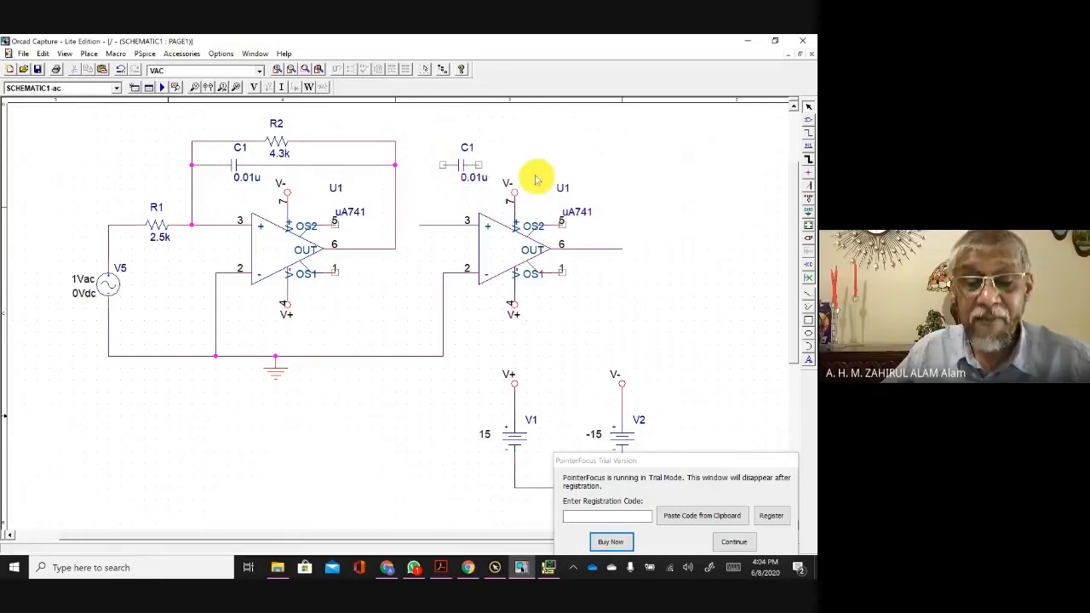
left_click(461, 163)
left_click_drag(462, 164, 536, 153)
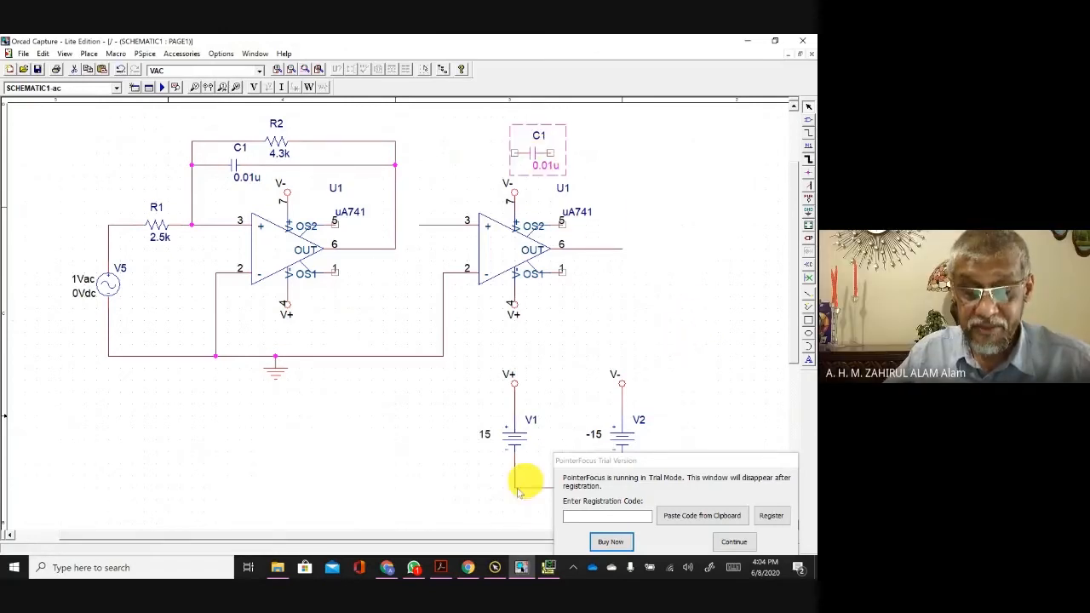
Step: Check Figure 4.11's circuit in the textbook PDF, return to OrCAD Capture and delete the wire stub at the second op-amp's pin 3
key("alt+Tab")
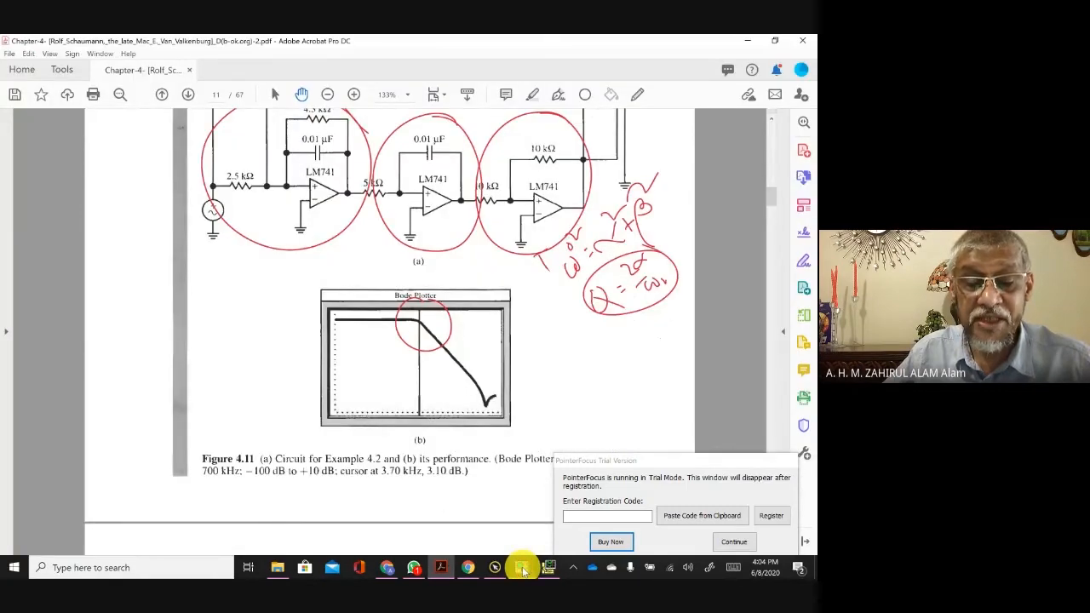
left_click(521, 568)
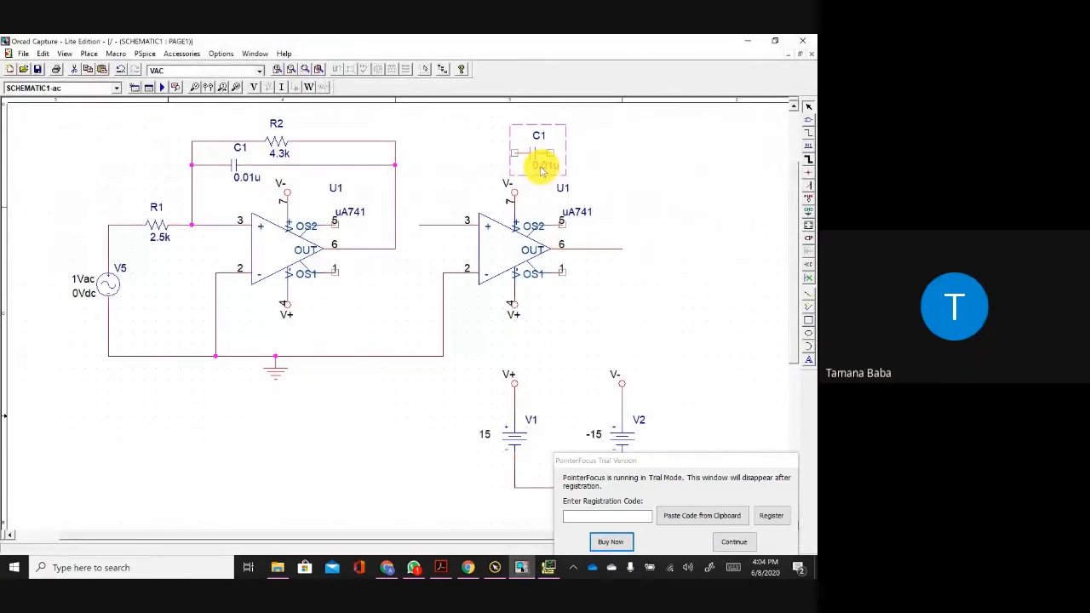
left_click(431, 223)
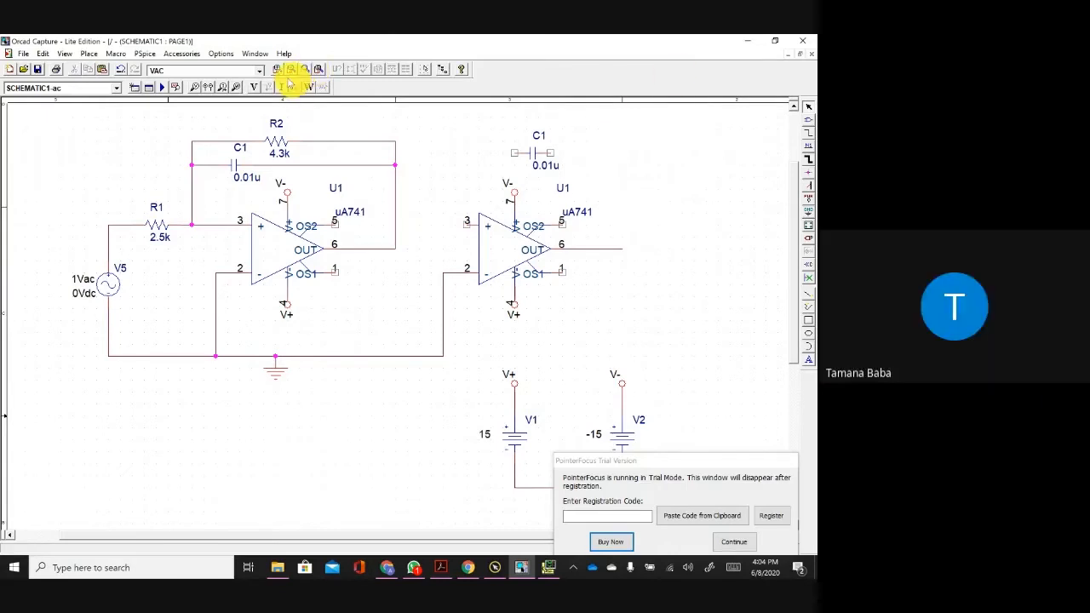
Step: Place a resistor R from the ANALOG library between the first stage's output and the second op-amp's pin 3
left_click(260, 71)
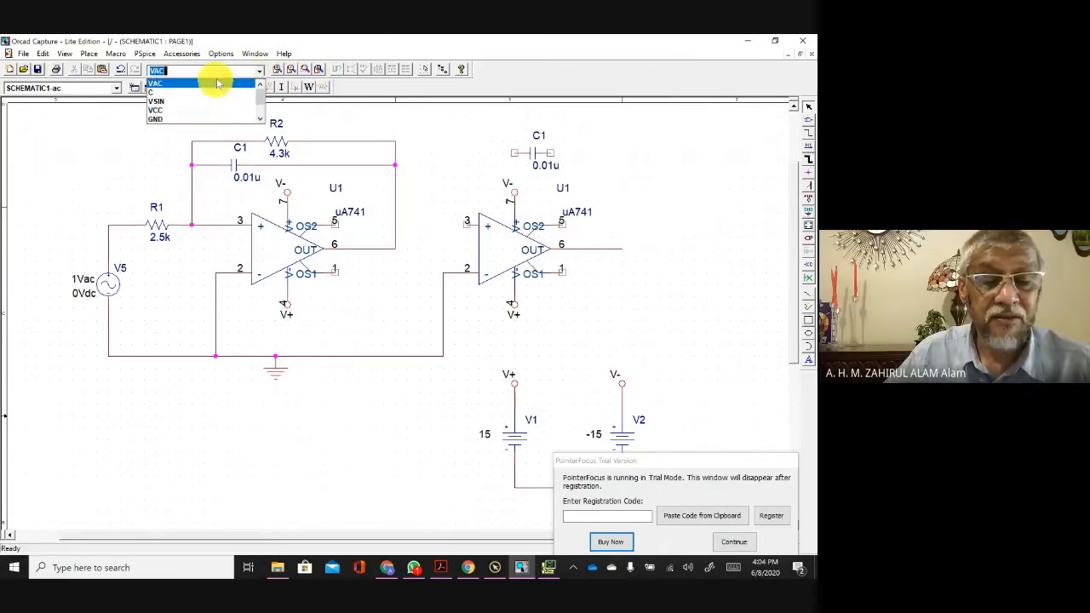
left_click(806, 127)
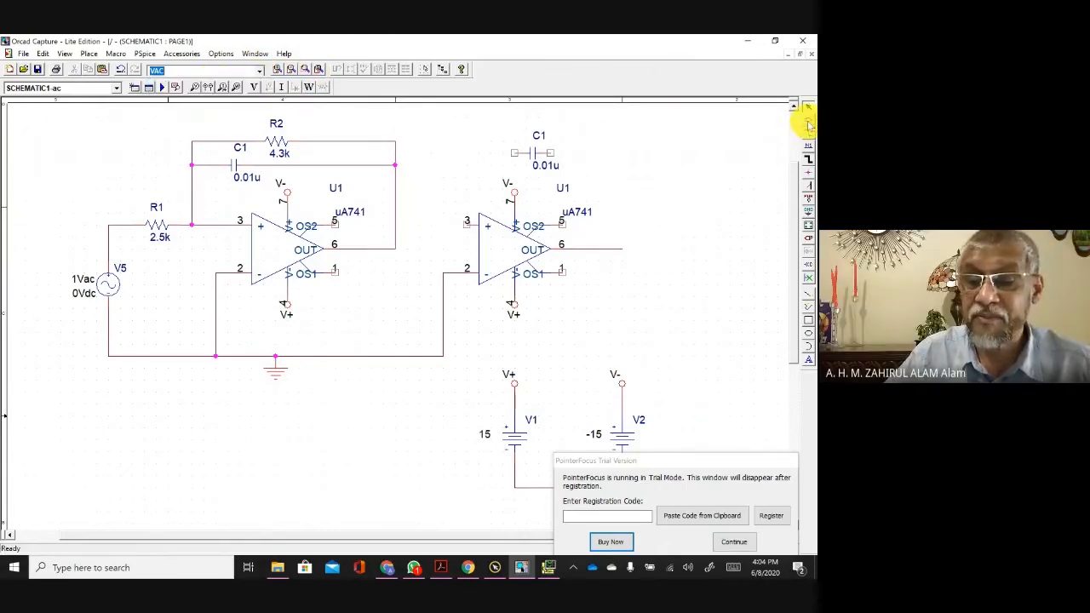
left_click(806, 120)
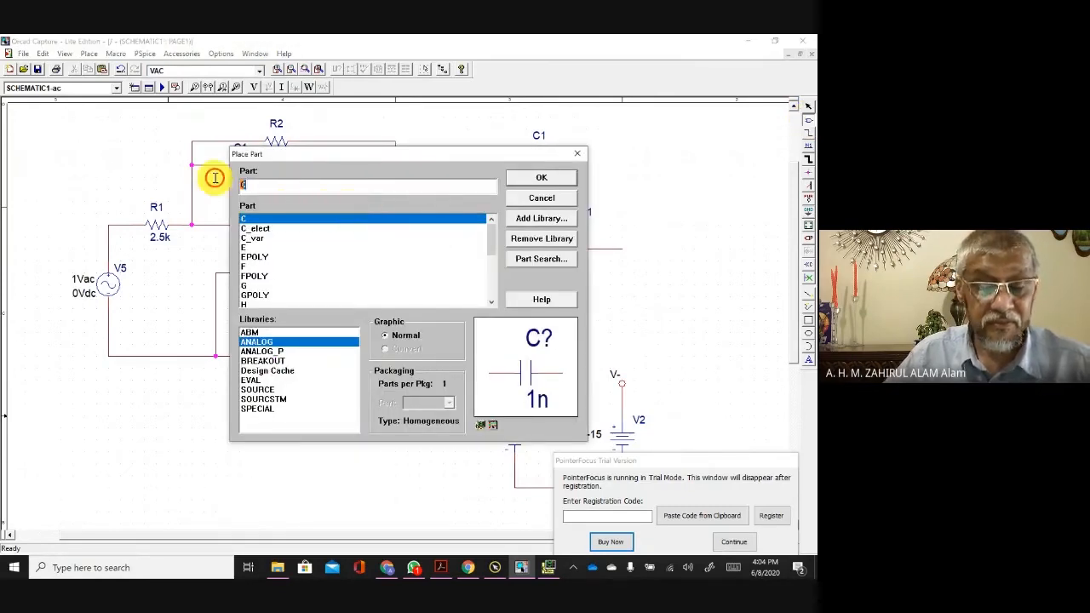
type("R")
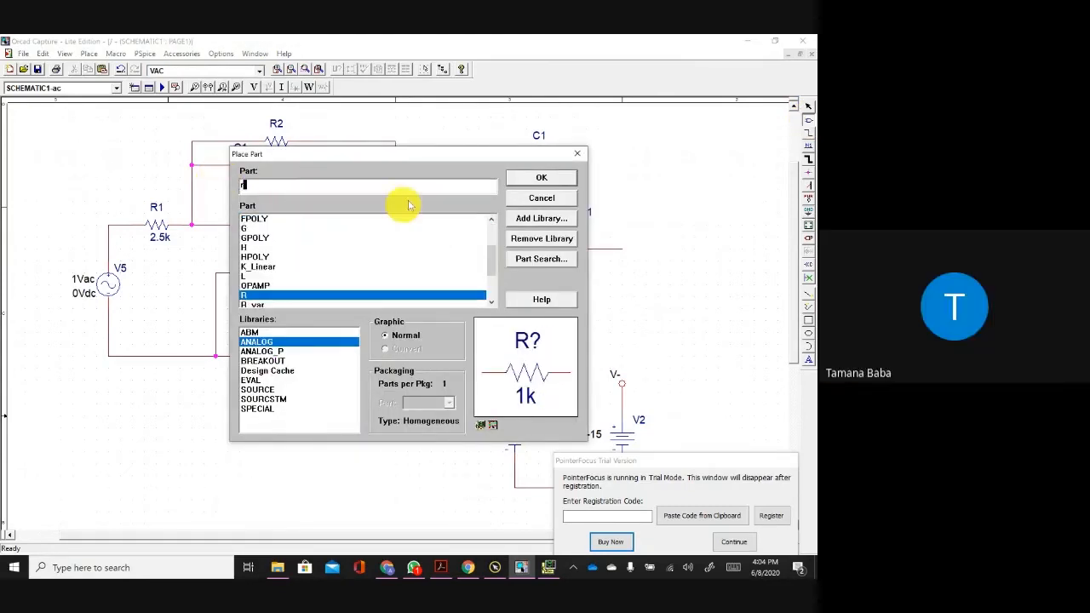
left_click(538, 178)
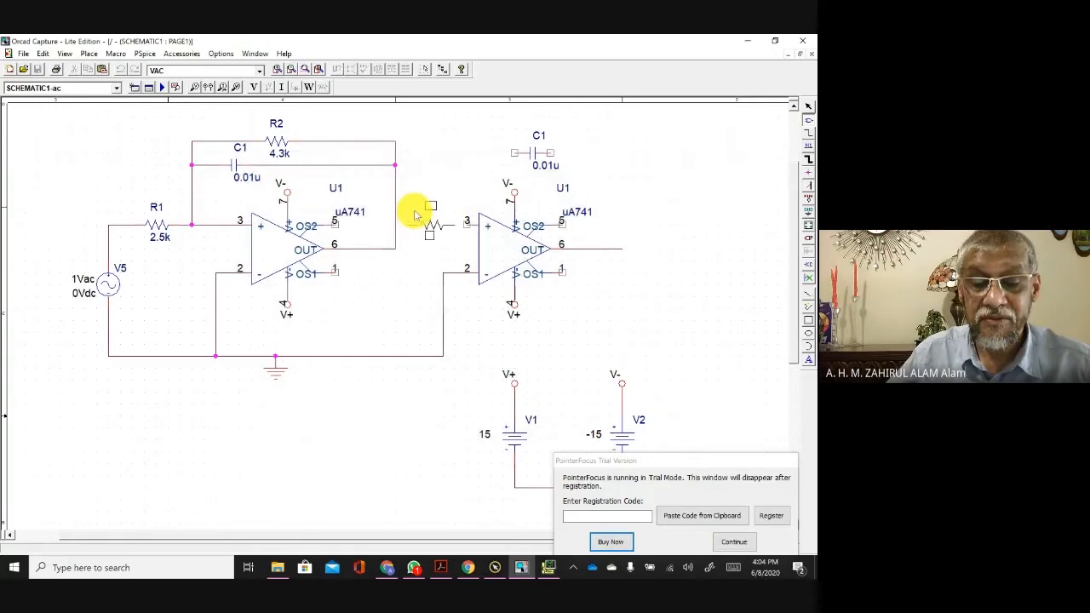
left_click(414, 213)
key("Escape")
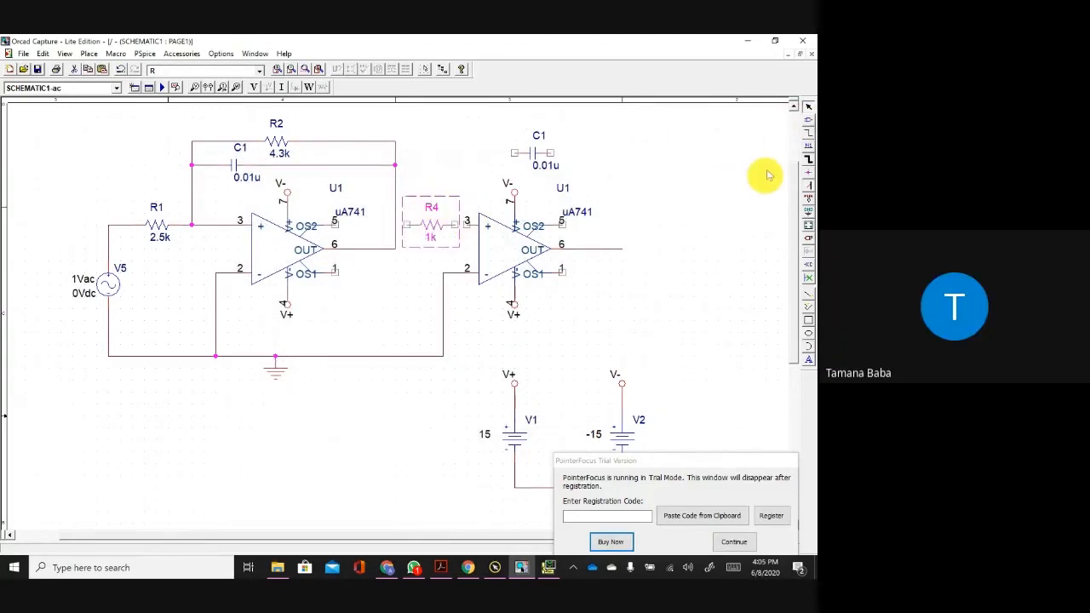
Step: Wire R4 between the first stage's output line and the second op-amp's pin 3, and set its value to 5k
left_click(809, 134)
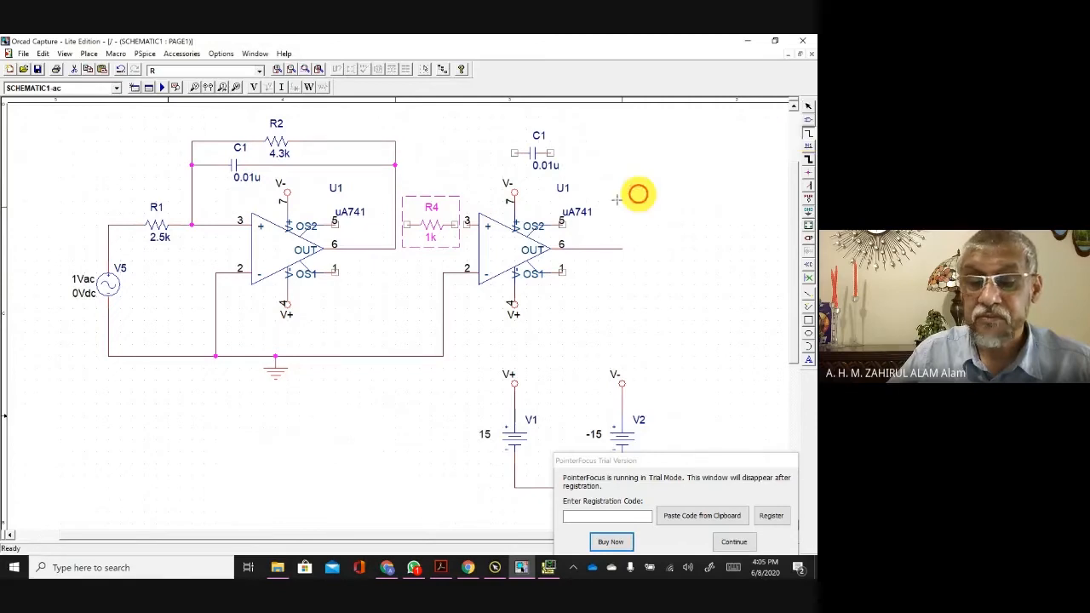
left_click(476, 223)
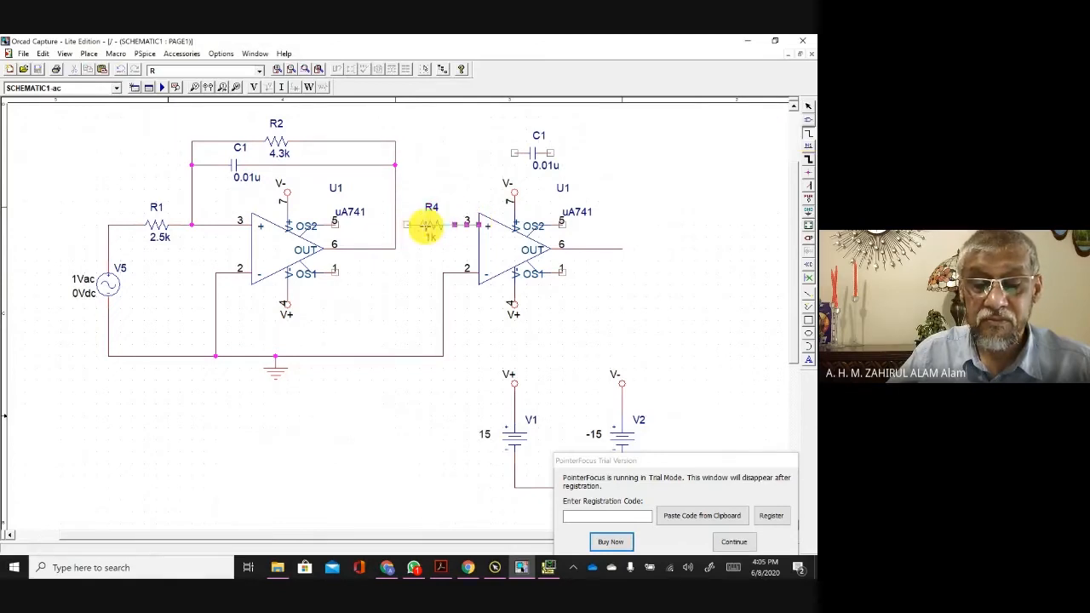
left_click(403, 223)
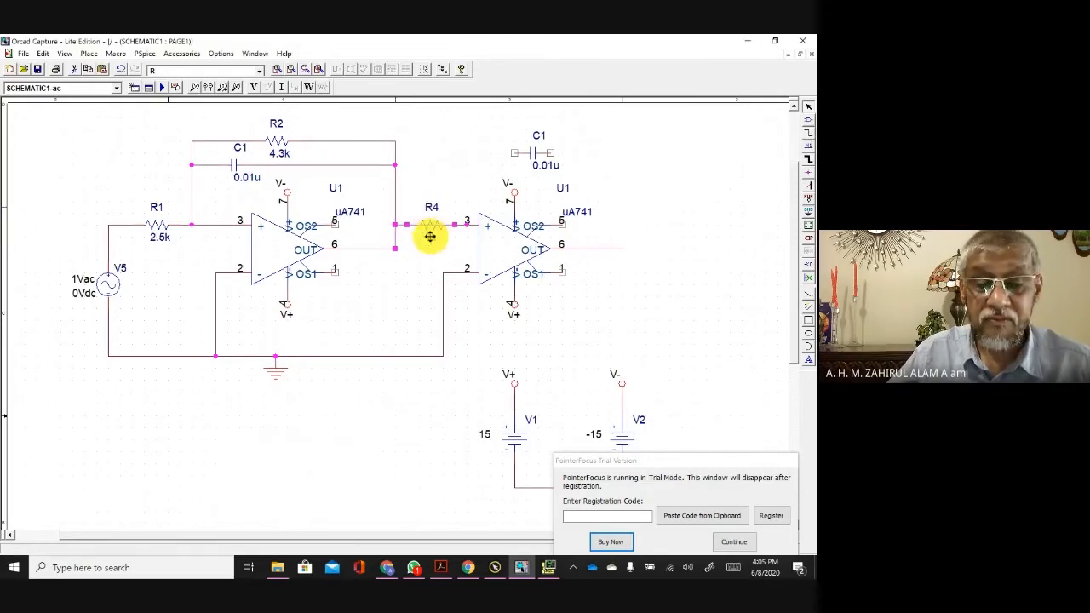
double_click(431, 237)
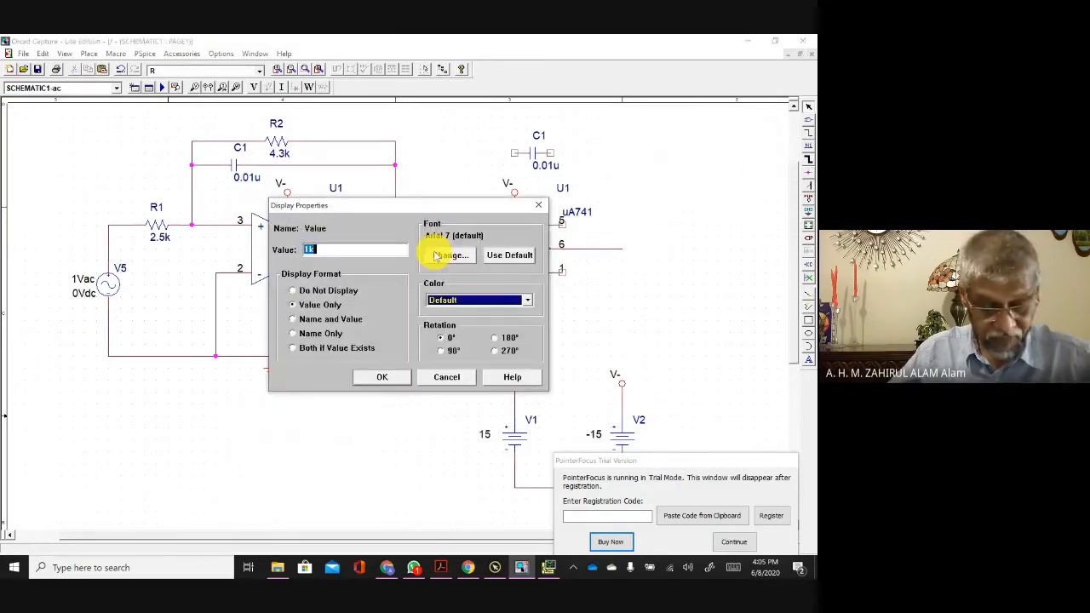
type("5k")
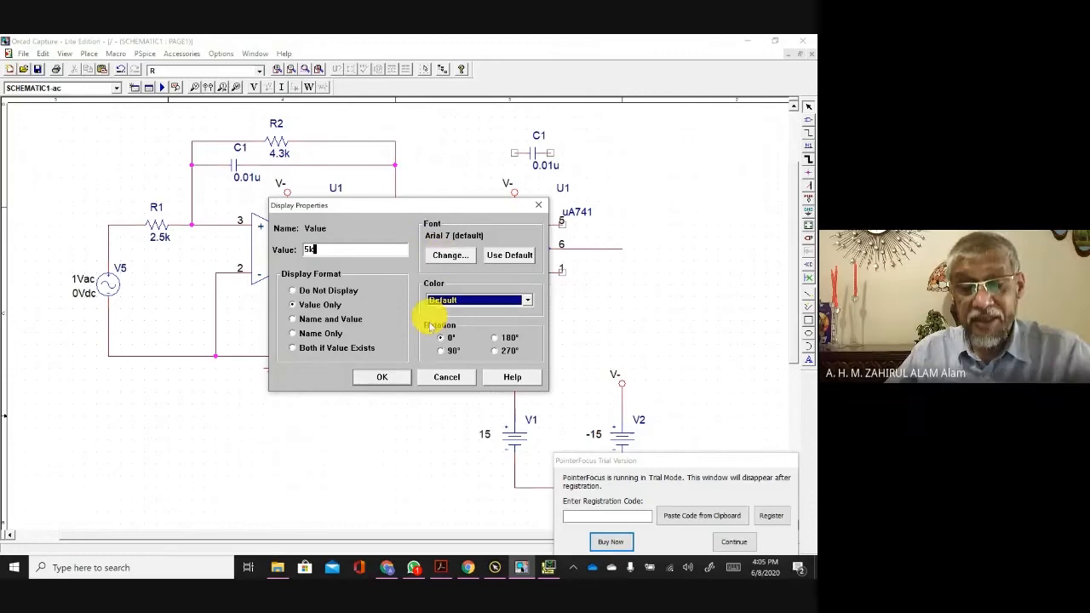
left_click(379, 376)
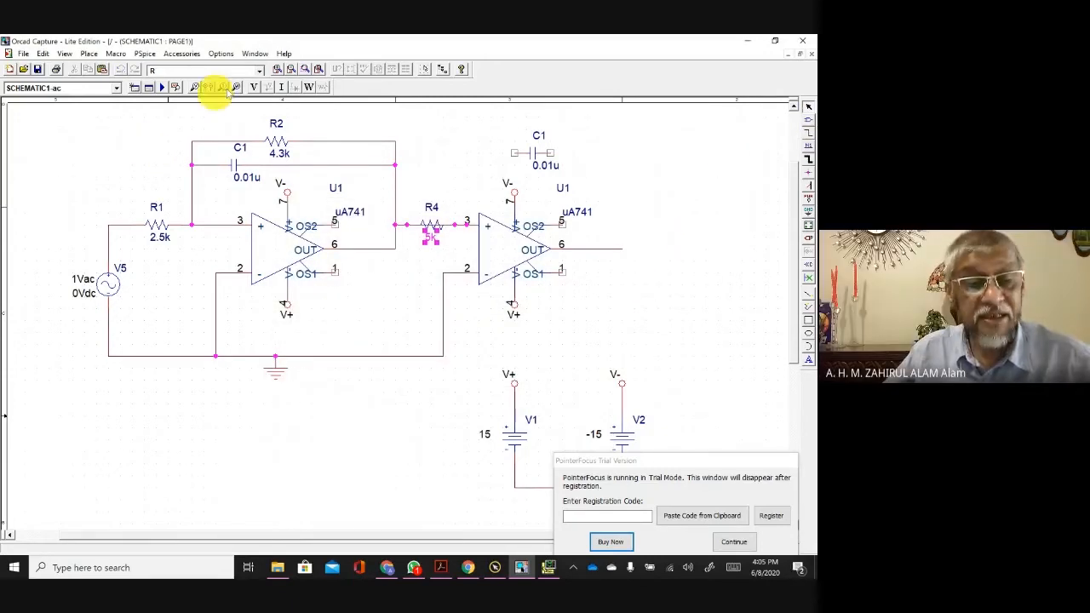
Step: Add a vertical load resistor with a voltage marker from the second stage's output to the ground line, and try to run the simulation
left_click(259, 71)
left_click(207, 85)
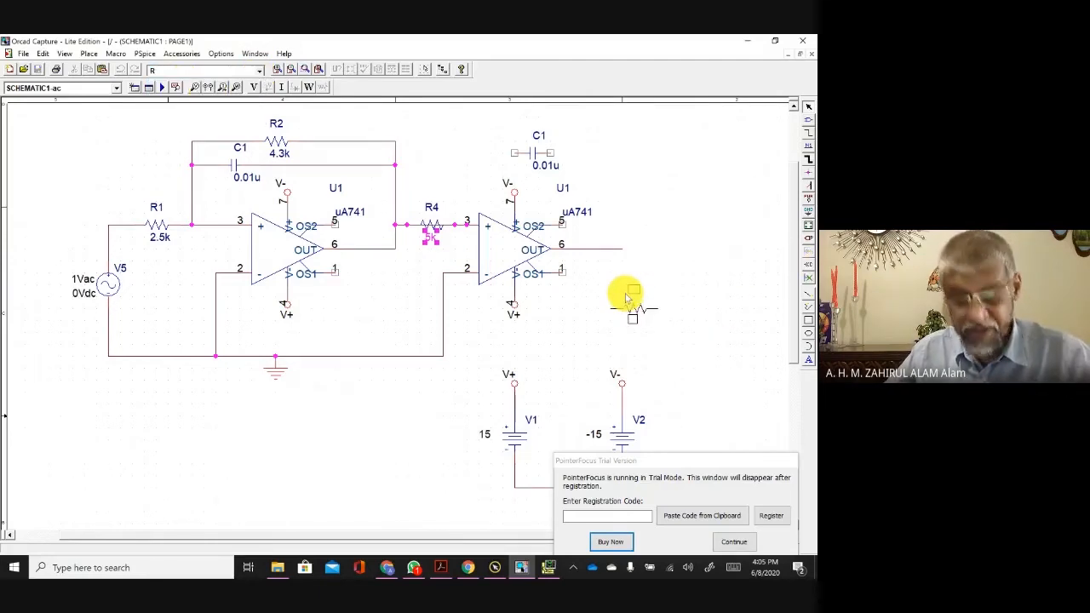
key("r")
left_click(609, 264)
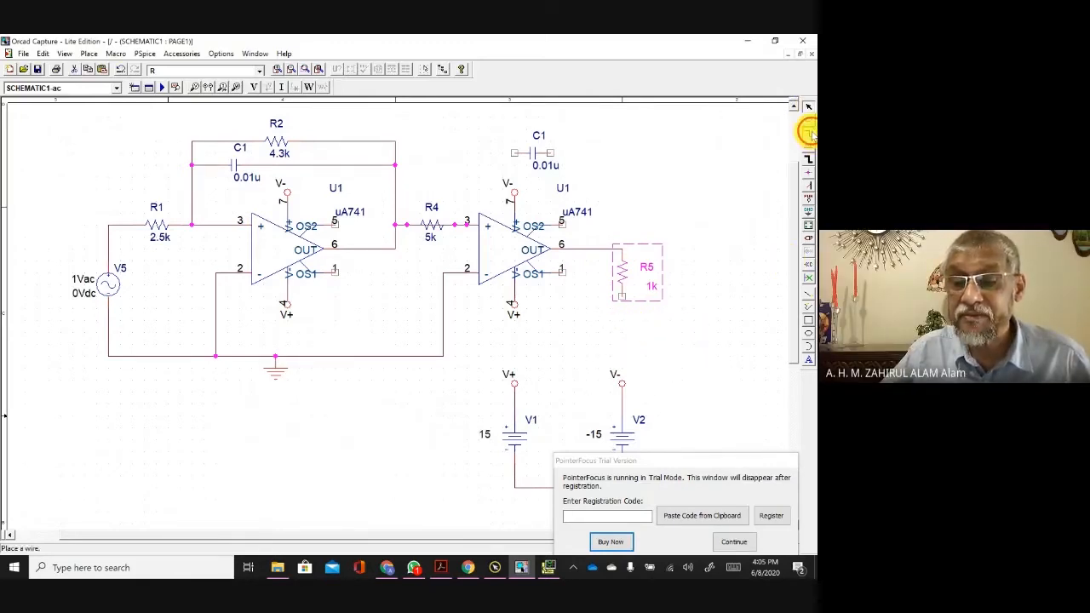
left_click(807, 130)
left_click(622, 298)
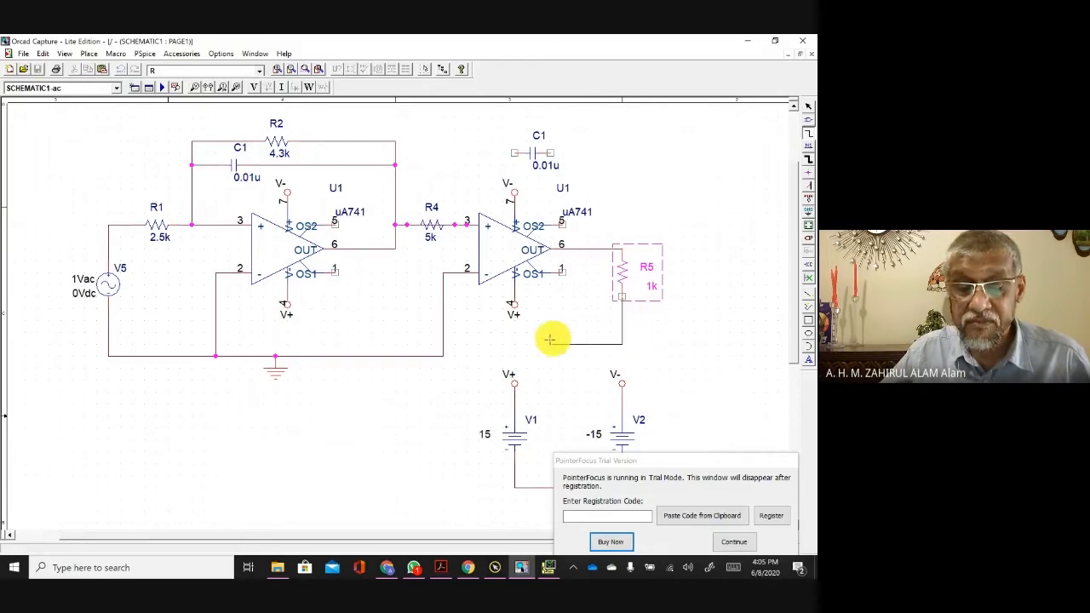
left_click(443, 343)
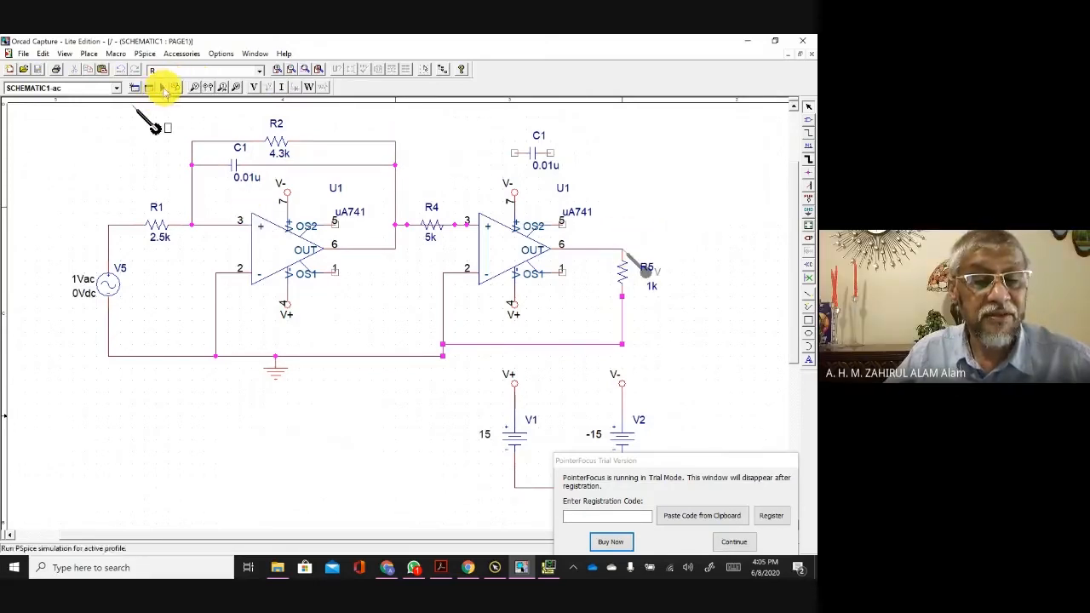
left_click(161, 89)
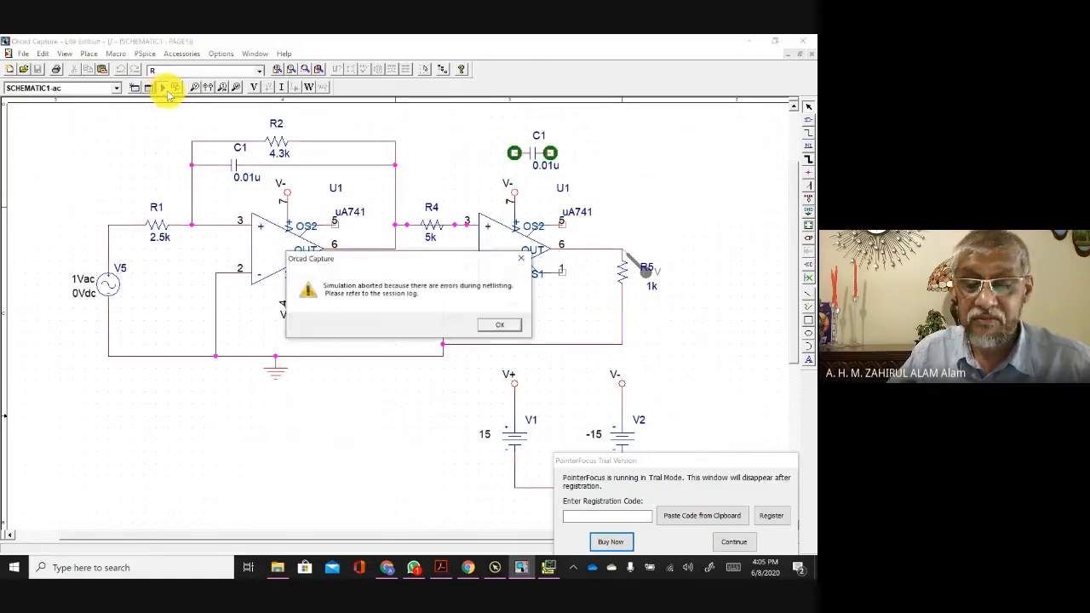
left_click(502, 326)
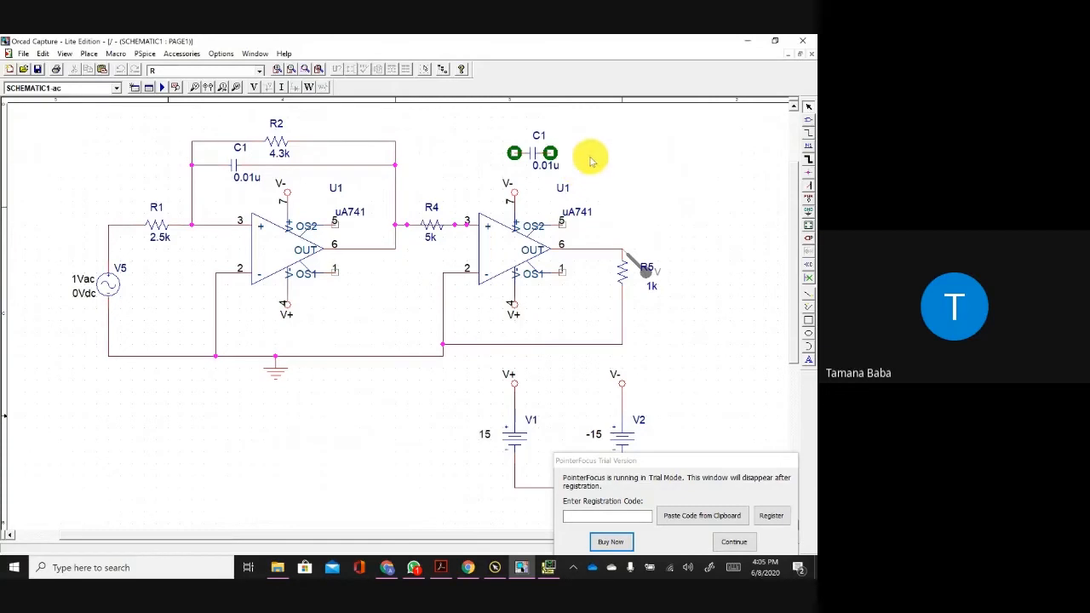
Step: Wire the copied C1 as feedback between the second op-amp's output and its pin 3, and try the simulation again
left_click(549, 151)
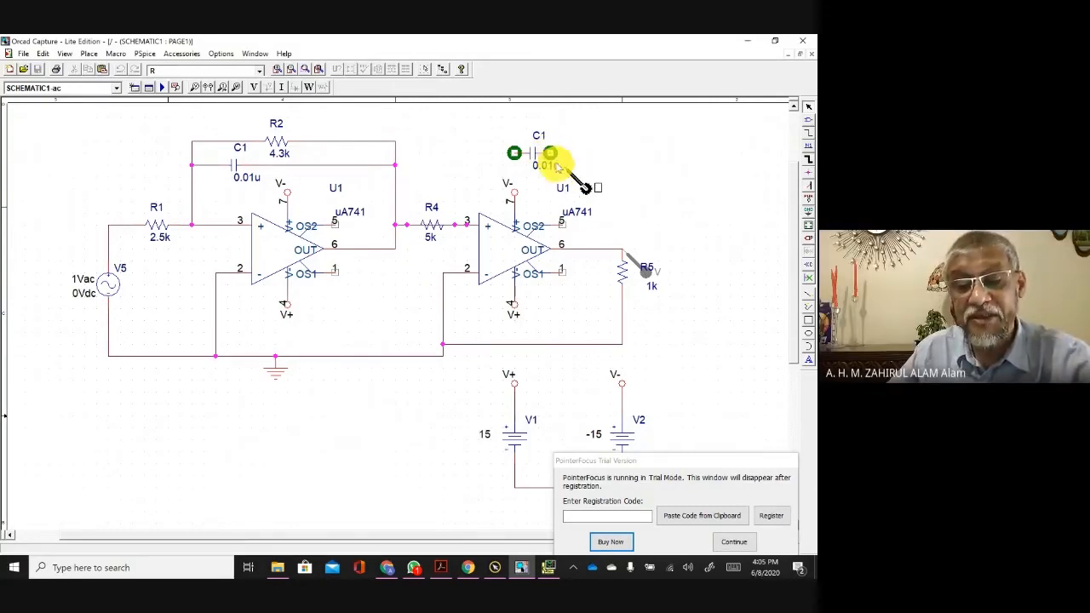
left_click(808, 133)
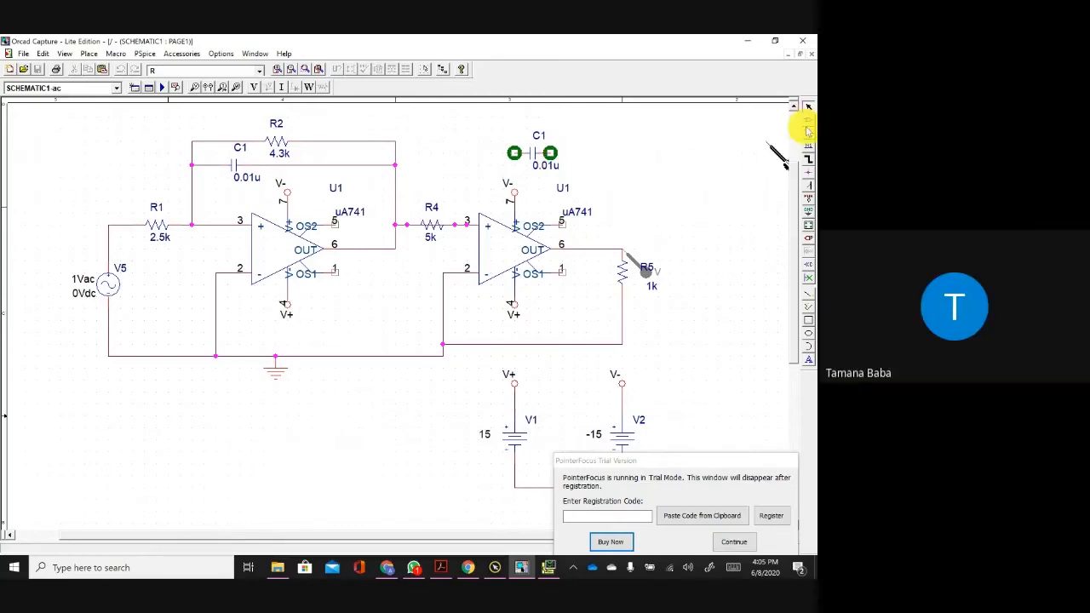
left_click(553, 154)
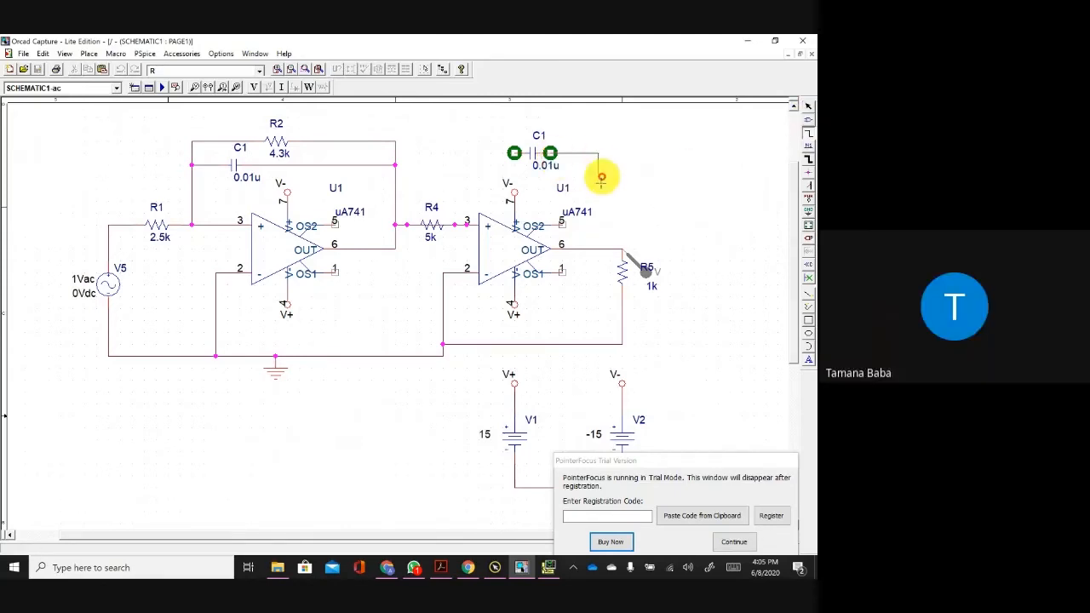
left_click(610, 248)
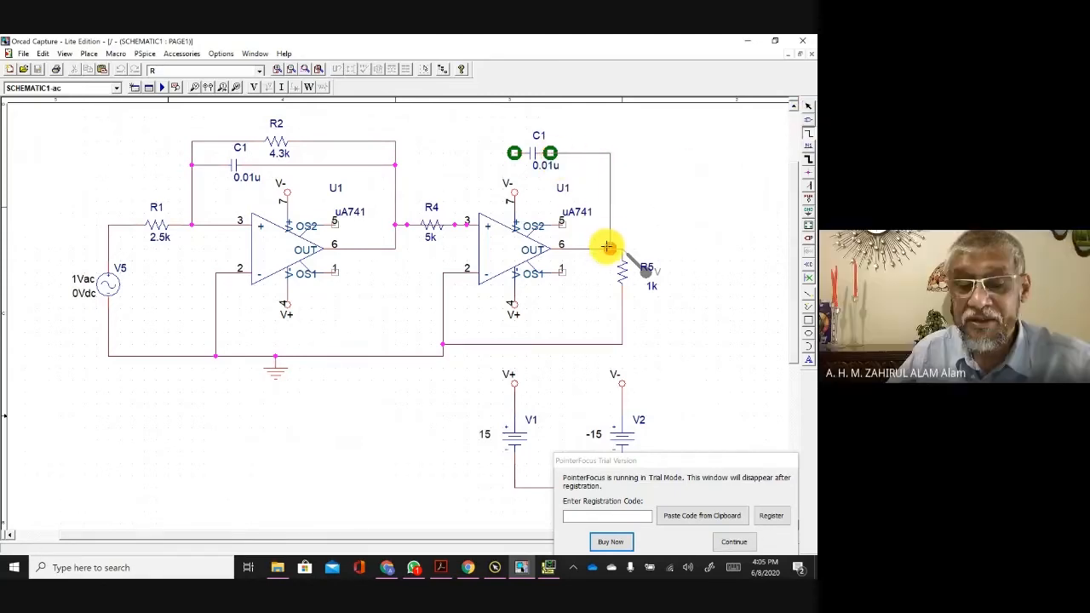
left_click(514, 153)
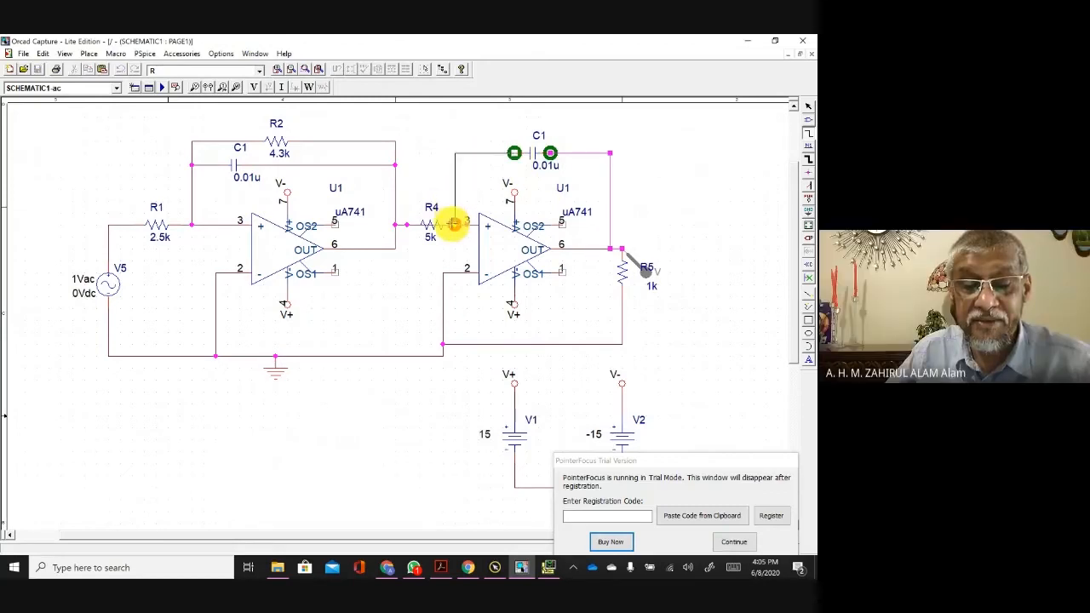
left_click(454, 223)
key("Escape")
left_click(613, 128)
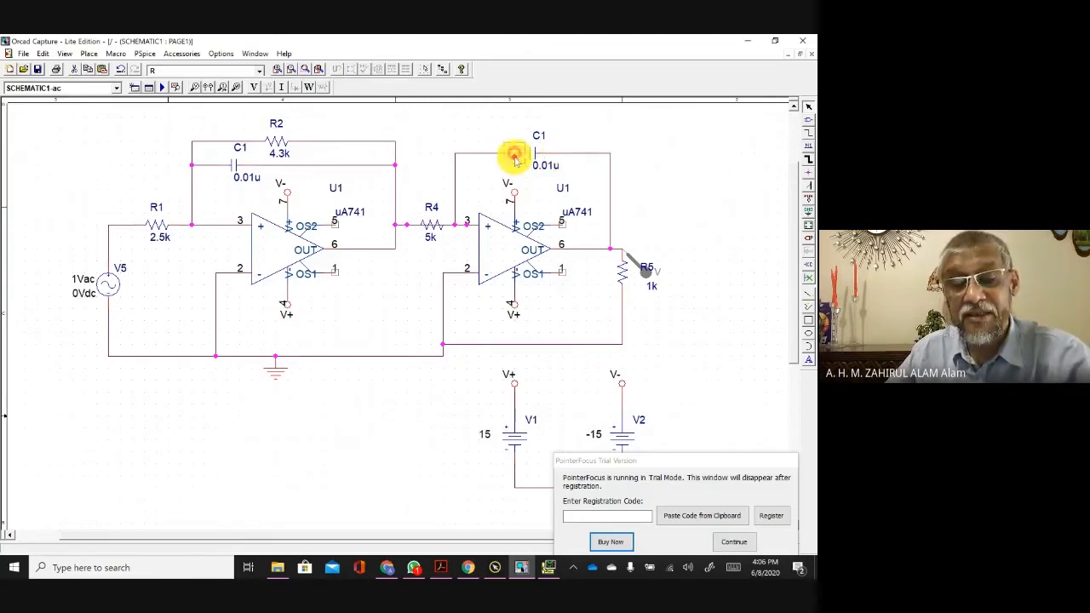
left_click(164, 88)
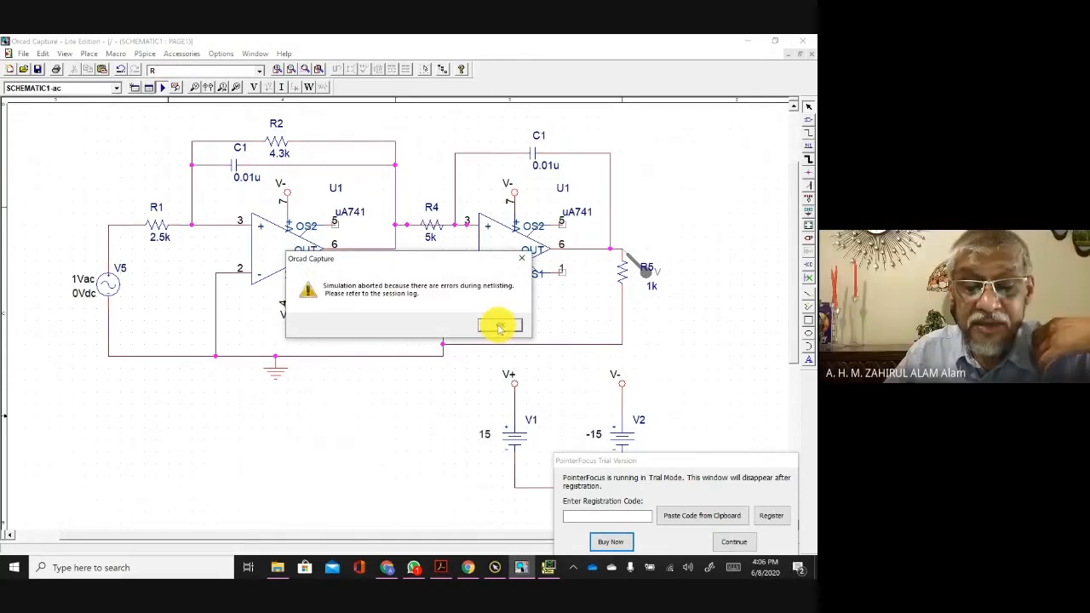
left_click(499, 326)
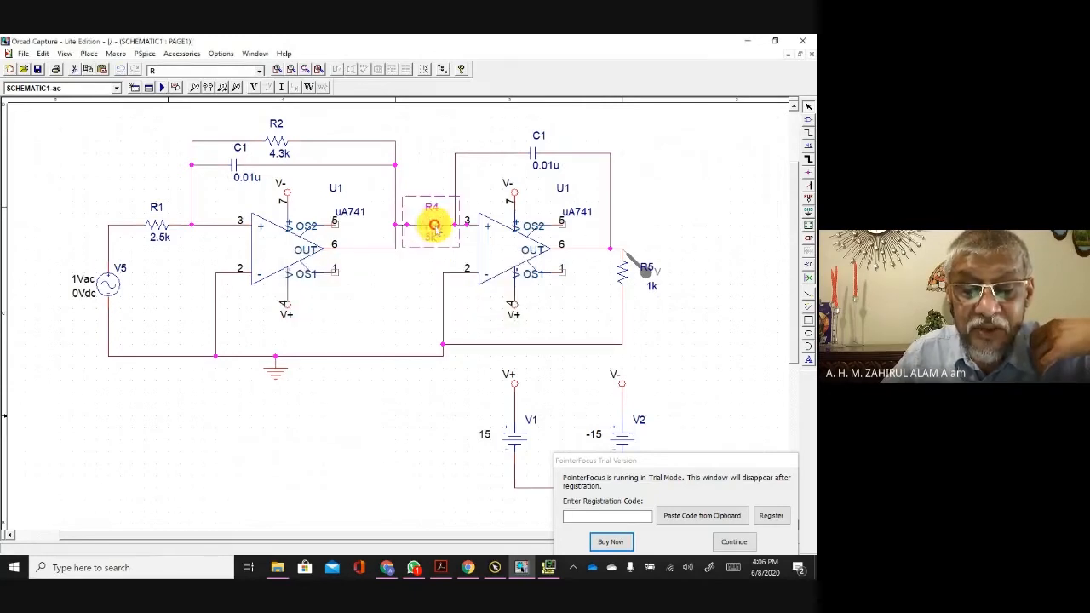
Step: Move R4 slightly up, delete it with the wire bridging its gap, and place a new resistor R there between the two stages
left_click_drag(433, 227, 429, 208)
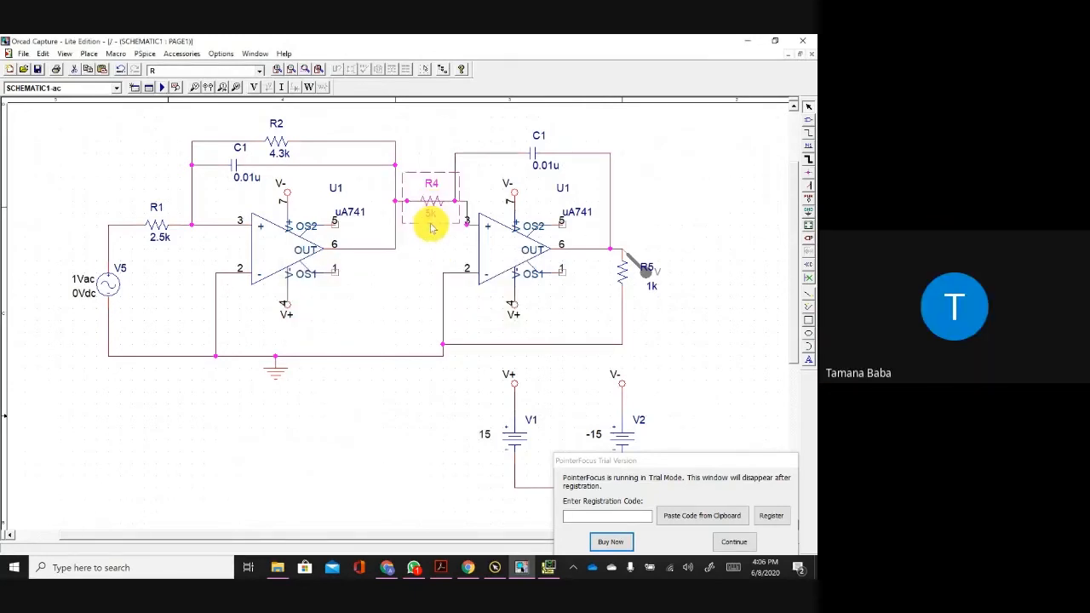
key("Delete")
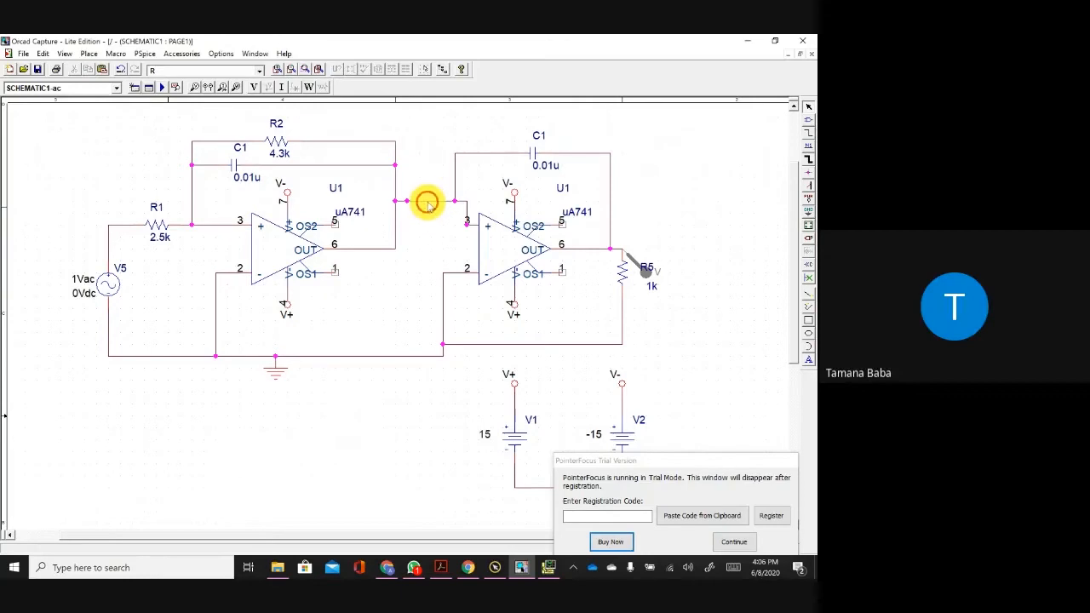
left_click(430, 205)
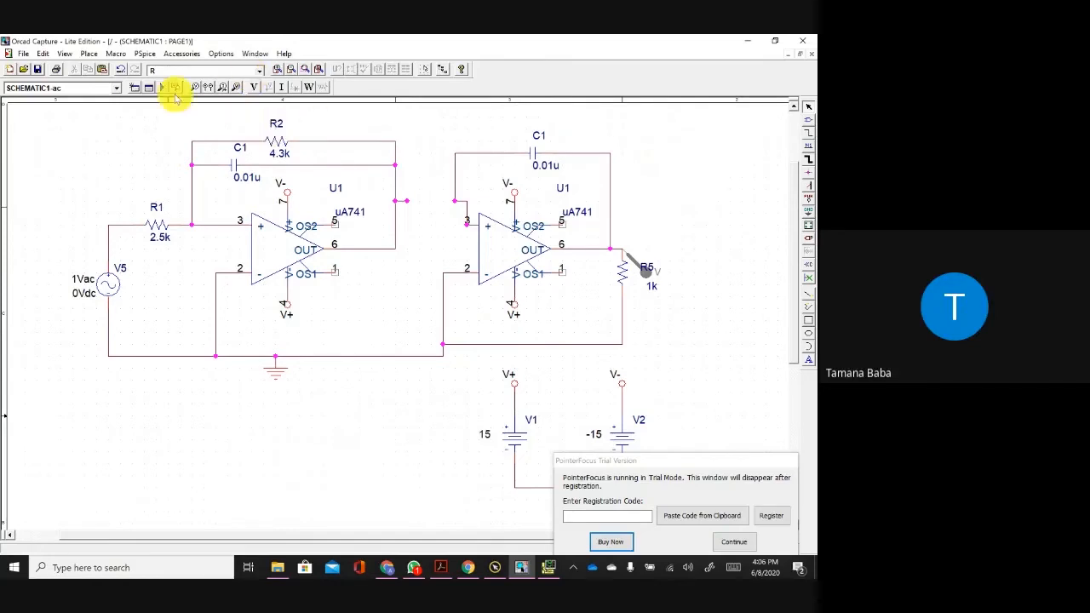
left_click(260, 70)
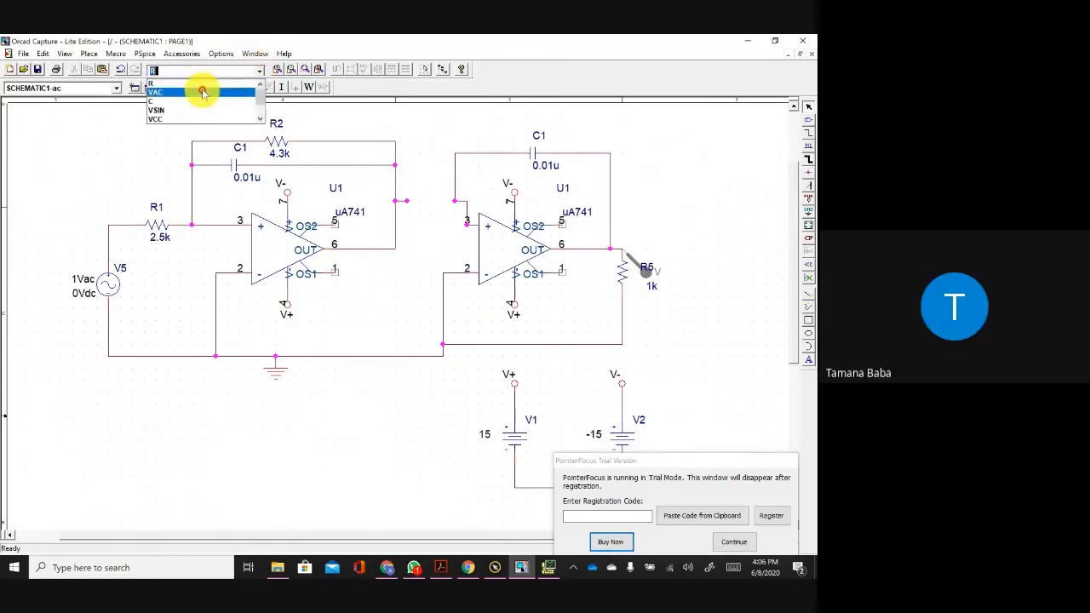
left_click(195, 84)
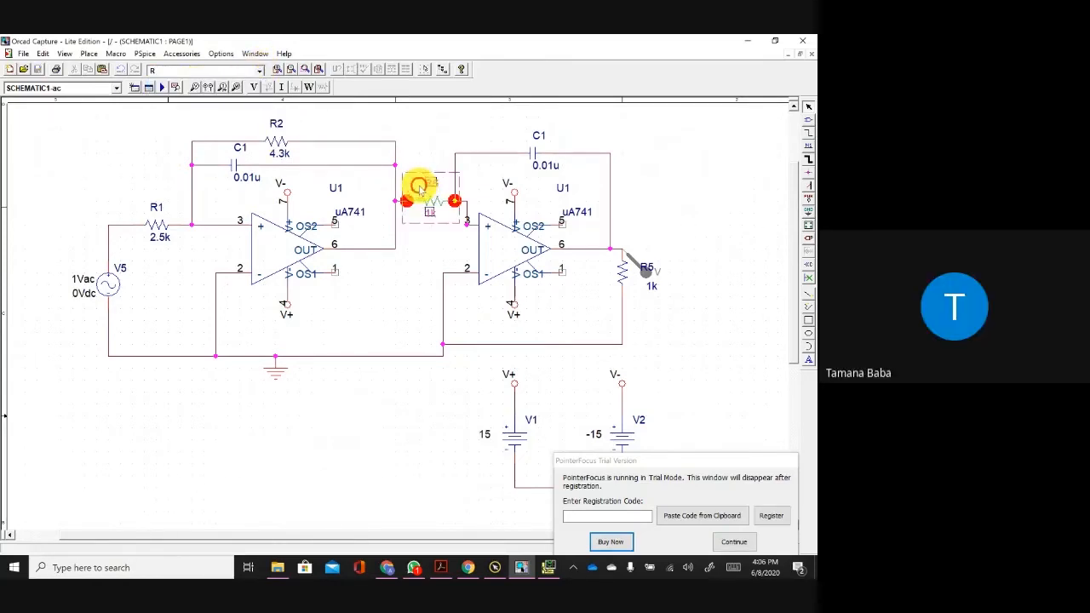
left_click(430, 200)
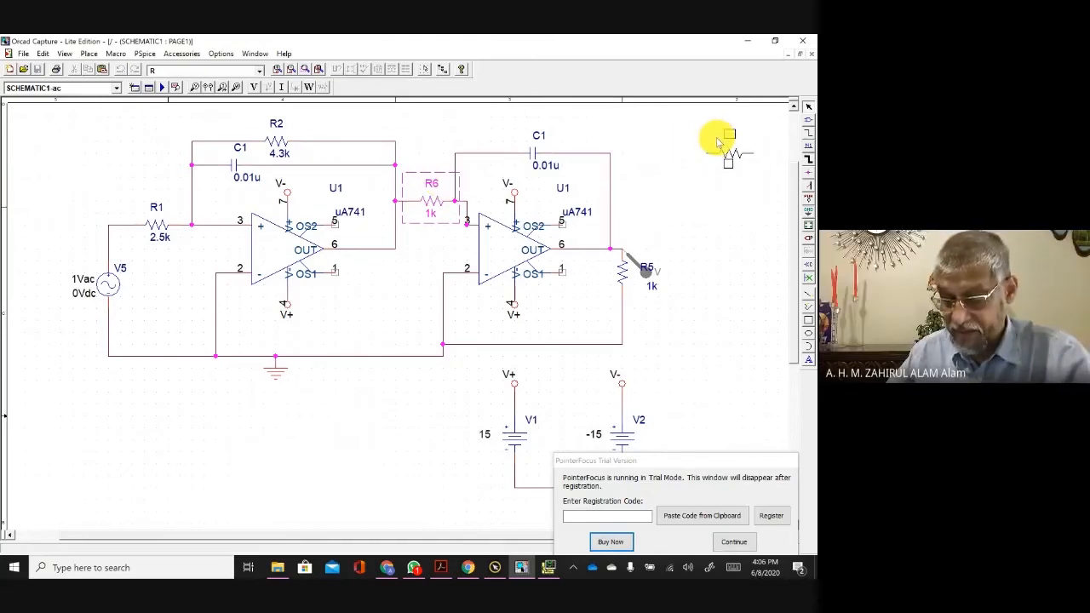
Step: End the resistor placement and inspect the second op-amp's part properties
key("Escape")
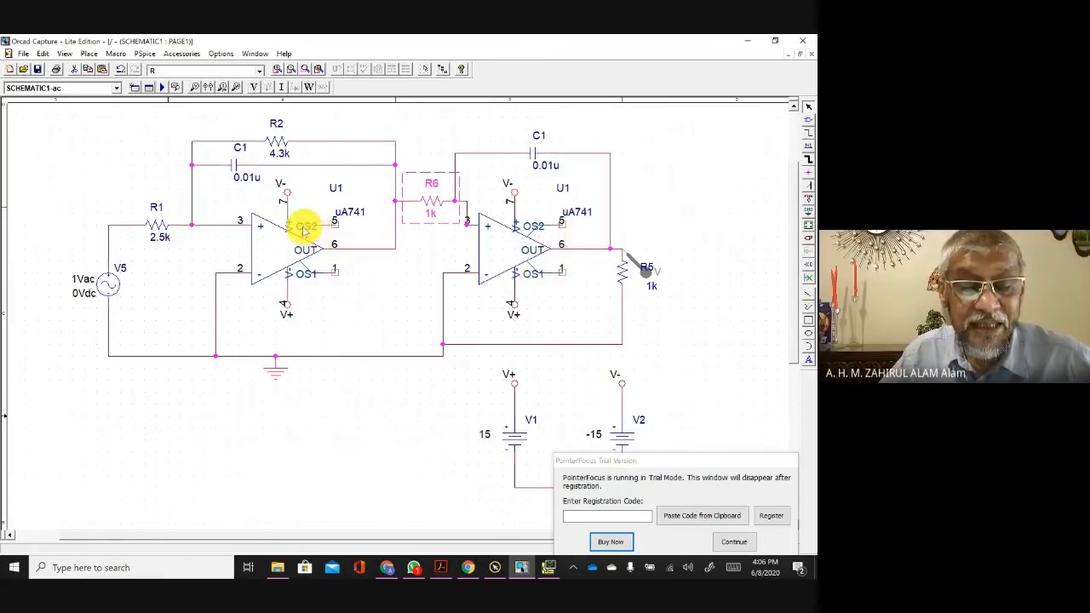
left_click(532, 225)
double_click(532, 224)
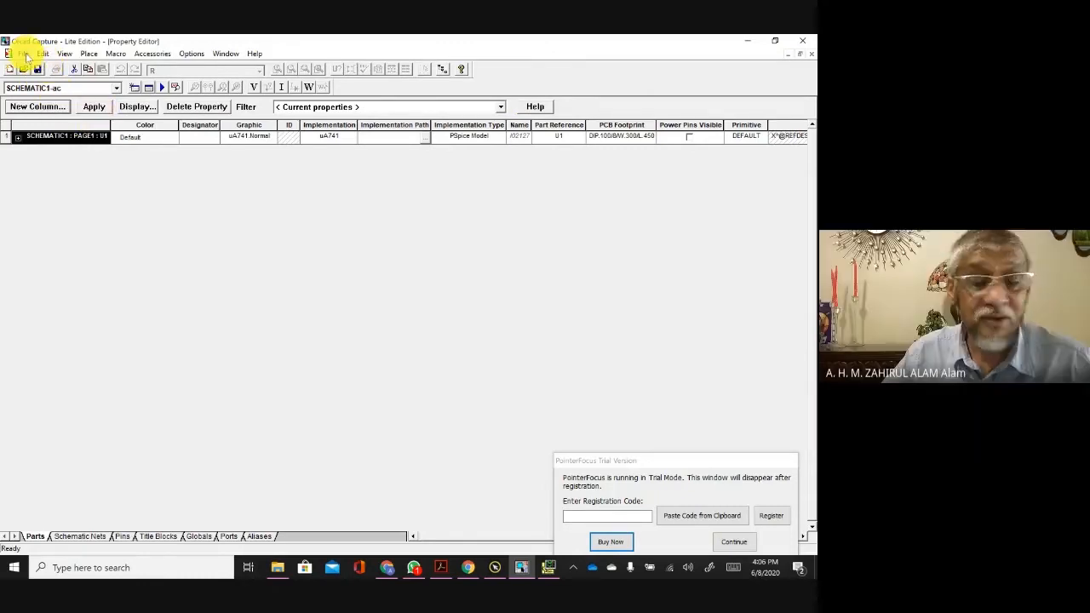
left_click(808, 55)
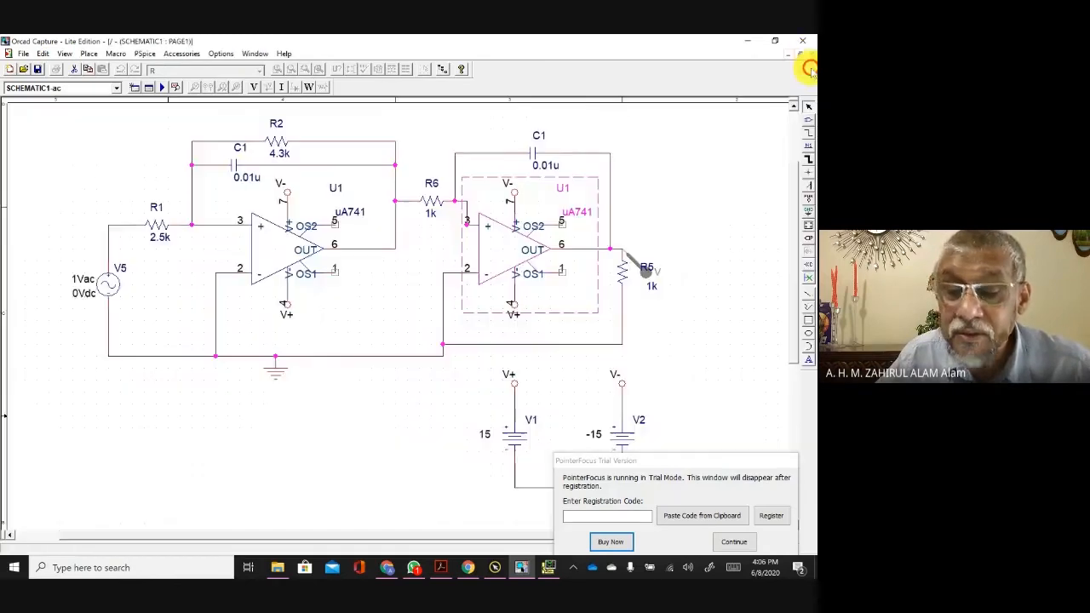
left_click(502, 252)
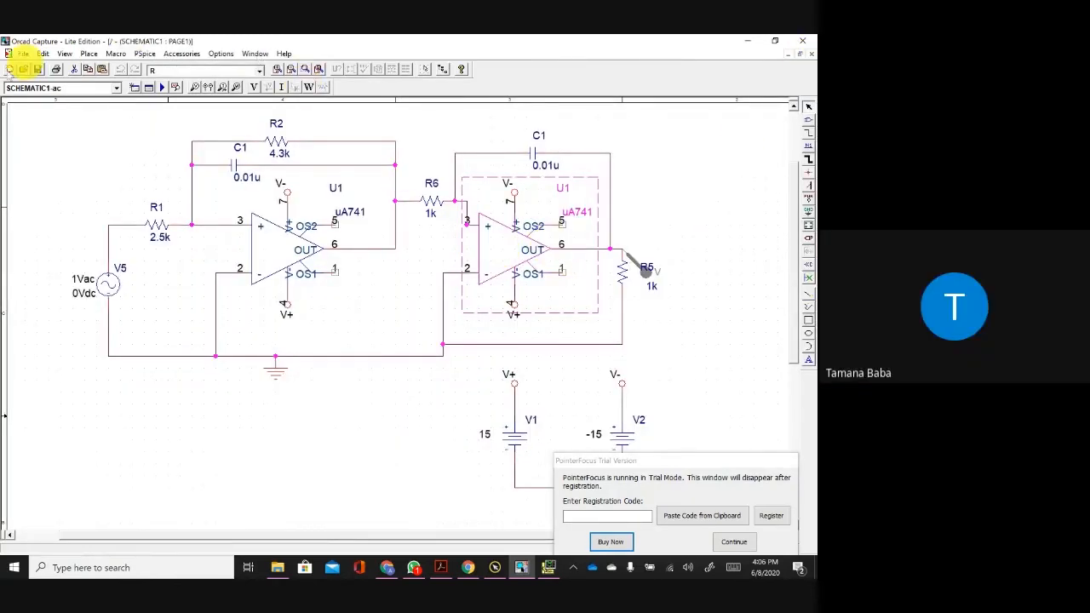
Step: Restore the schematic to a smaller window and locate the ex2-schematic1 netlist among the project's outputs
left_click(797, 54)
left_click_drag(178, 134, 247, 119)
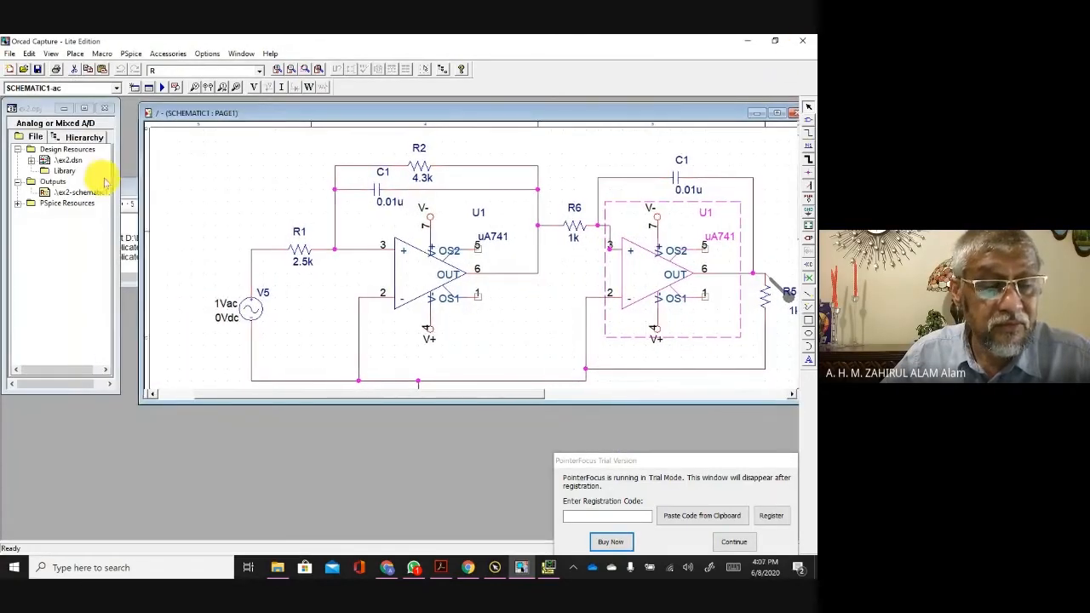
left_click(90, 193)
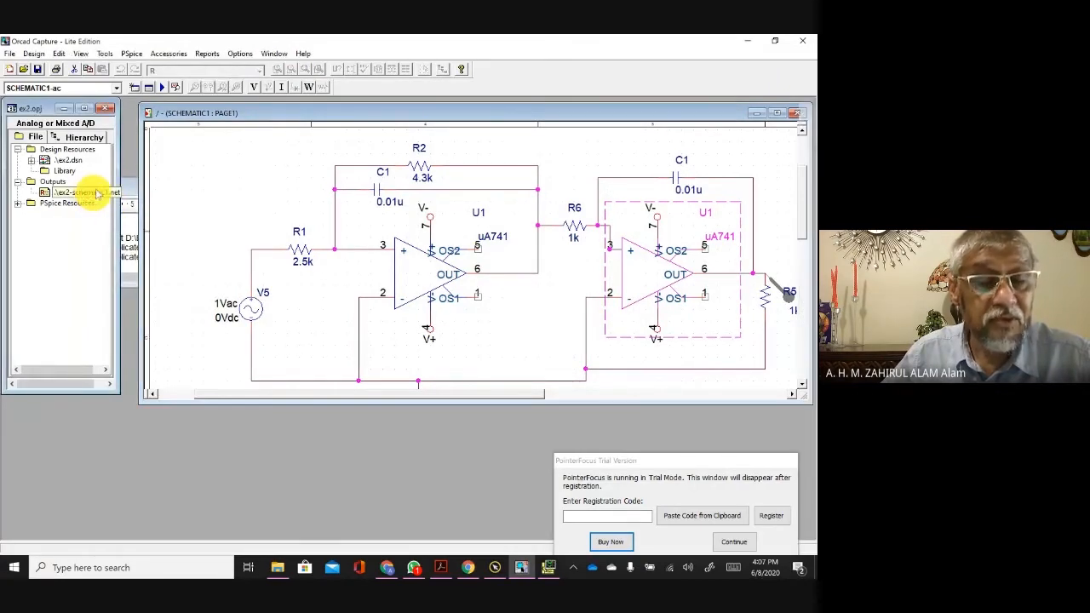
left_click(83, 55)
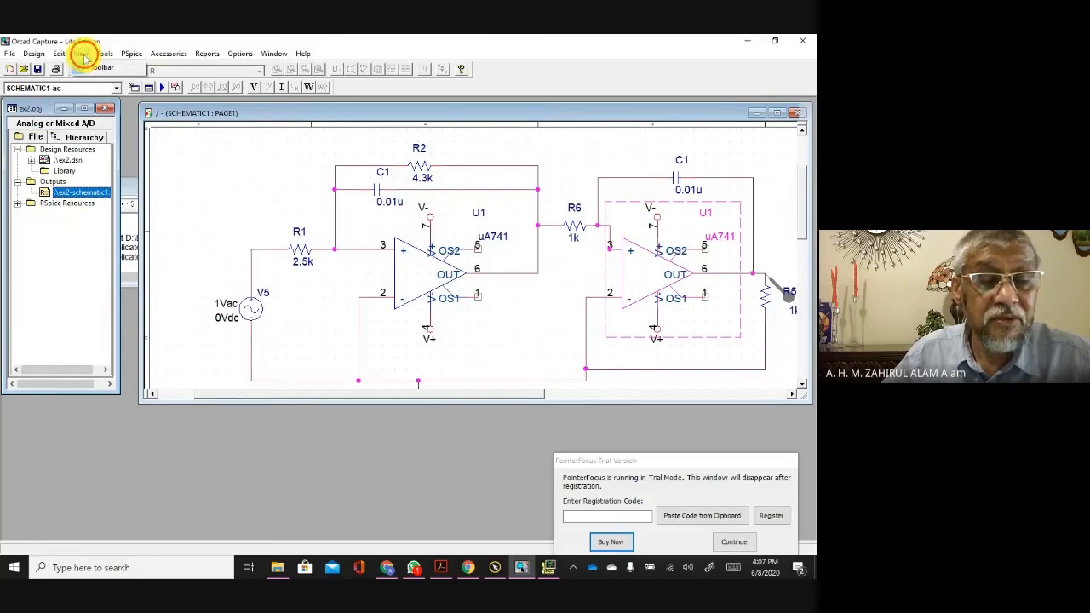
left_click(84, 57)
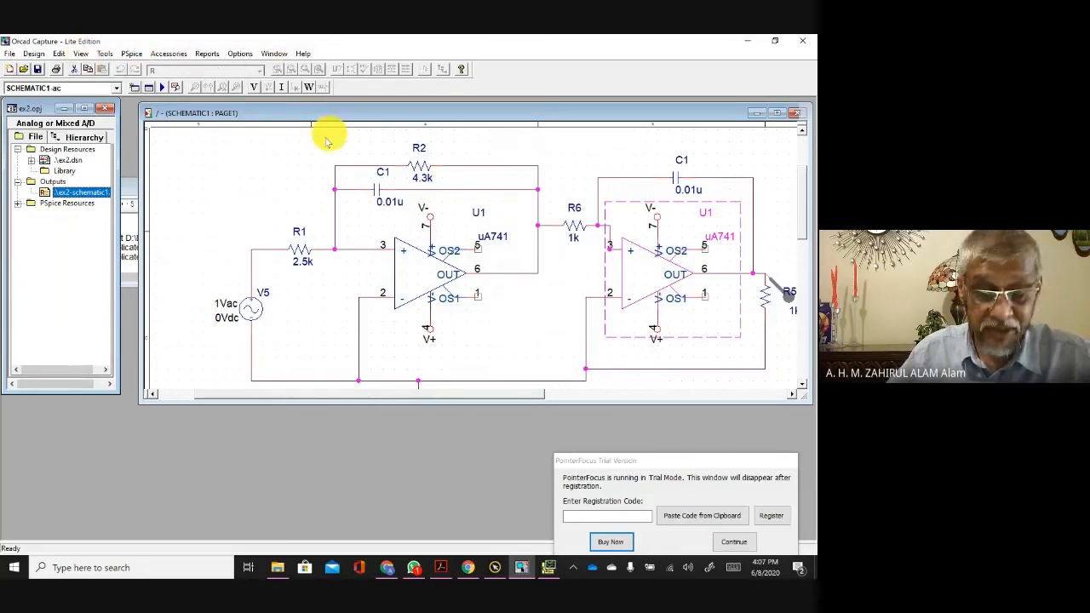
Step: Check the second uA741's part properties again in an enlarged property editor, and return to the schematic page
left_click(700, 218)
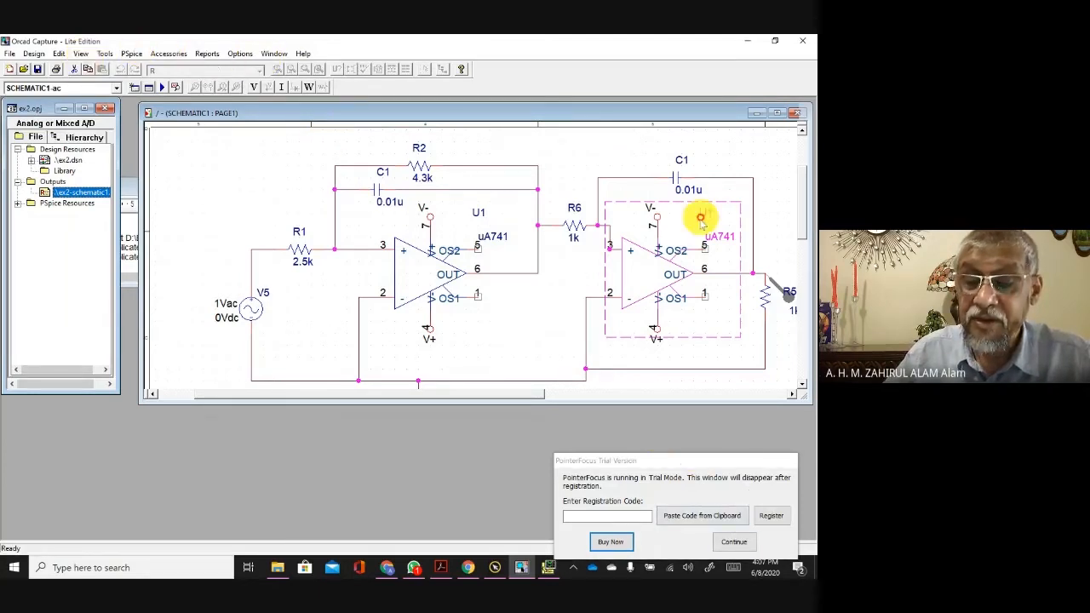
double_click(672, 252)
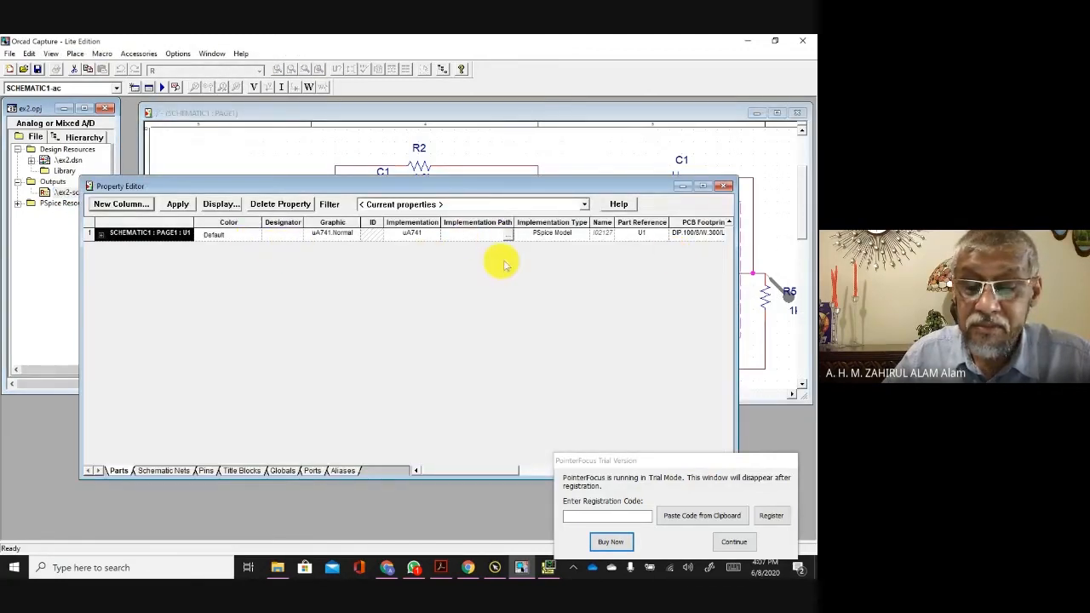
left_click(726, 187)
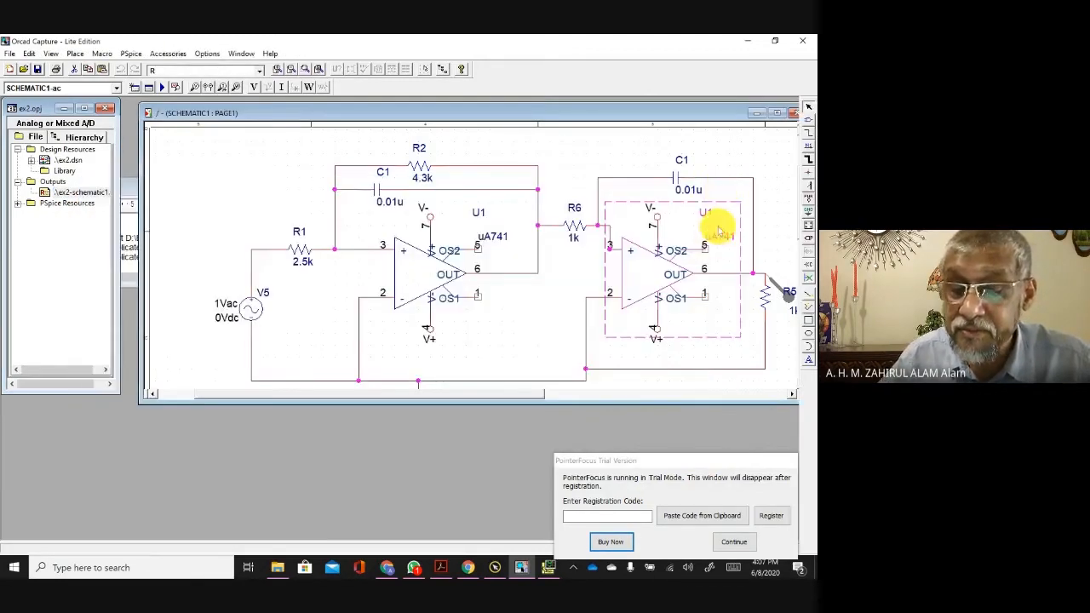
double_click(673, 251)
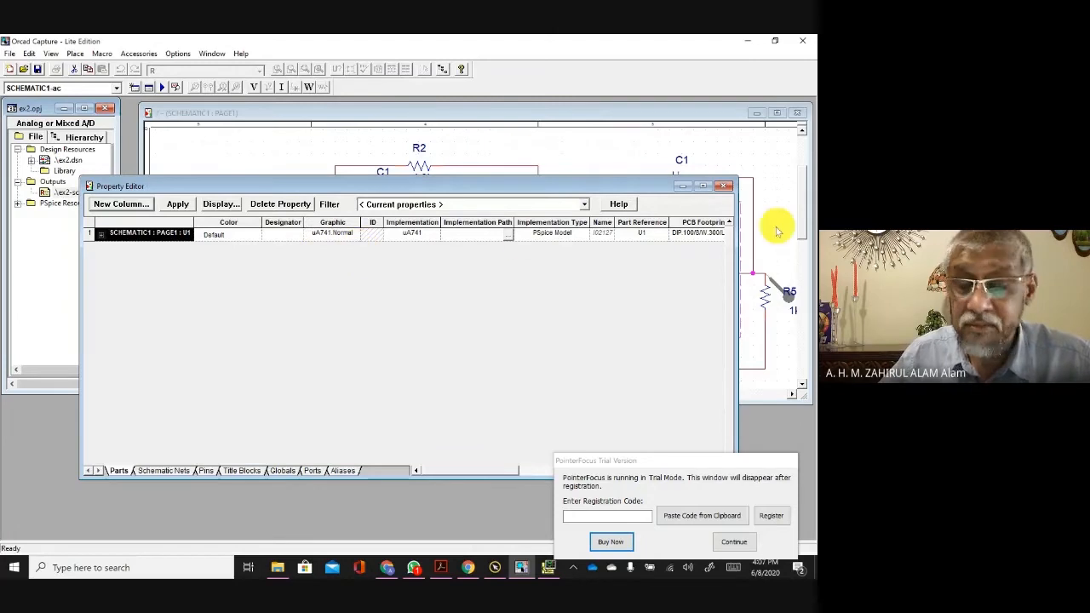
left_click(701, 185)
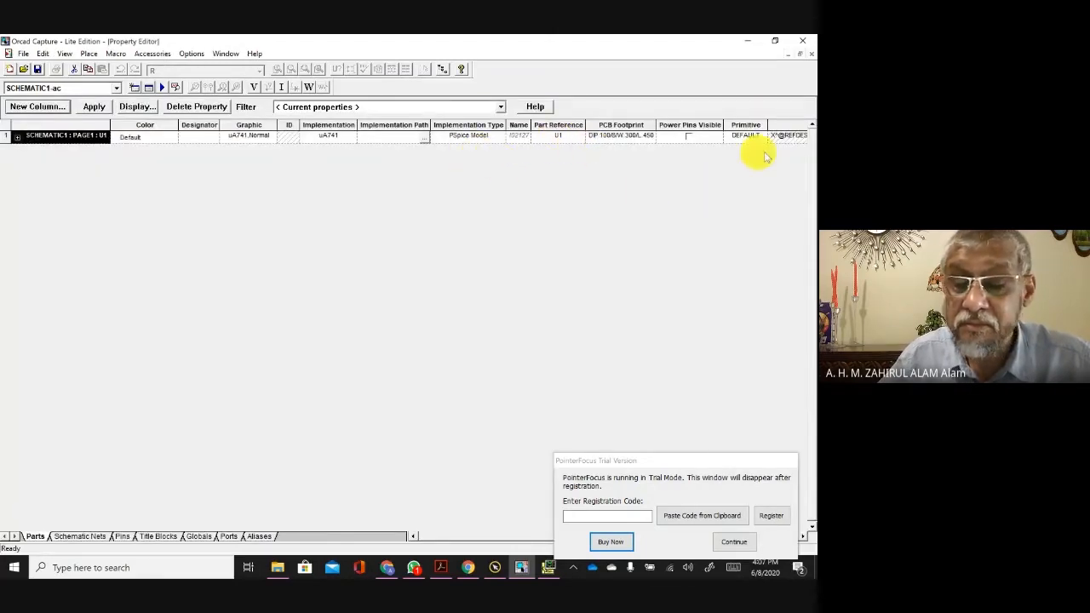
left_click(810, 53)
scroll(702, 304, "up", 3)
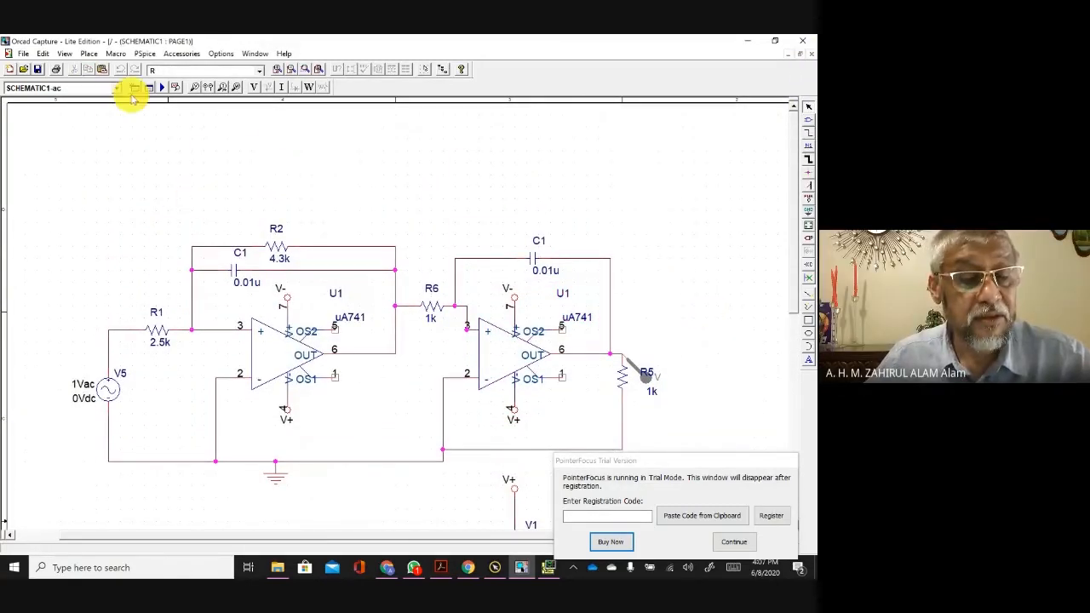
Step: Change the part reference of the second stage's uA741 op-amp to U2
left_click(64, 54)
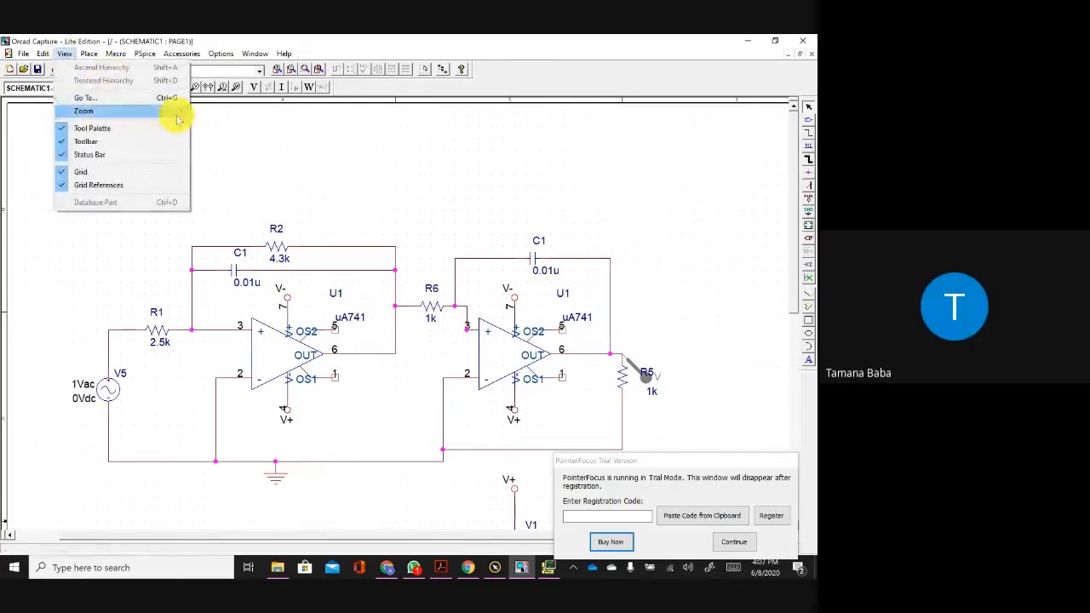
mouse_move(178, 109)
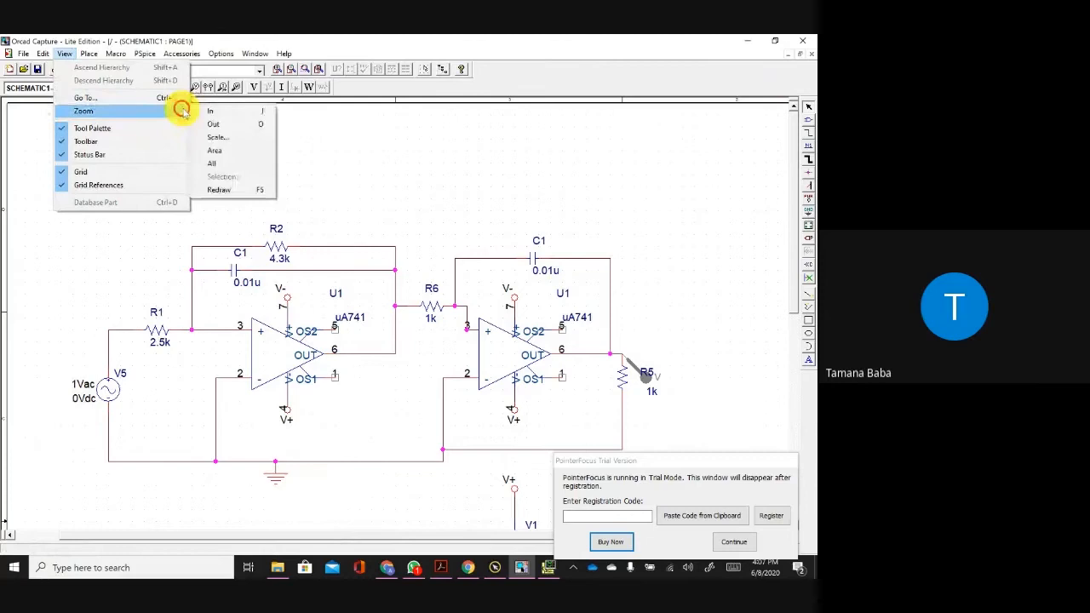
left_click(252, 116)
left_click(662, 345)
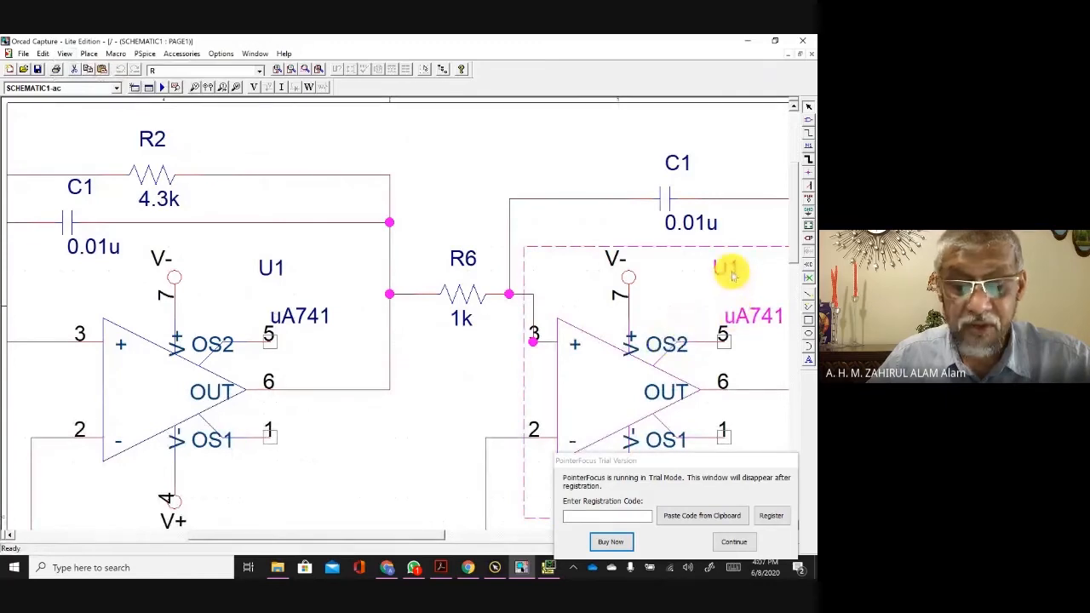
left_click(273, 268)
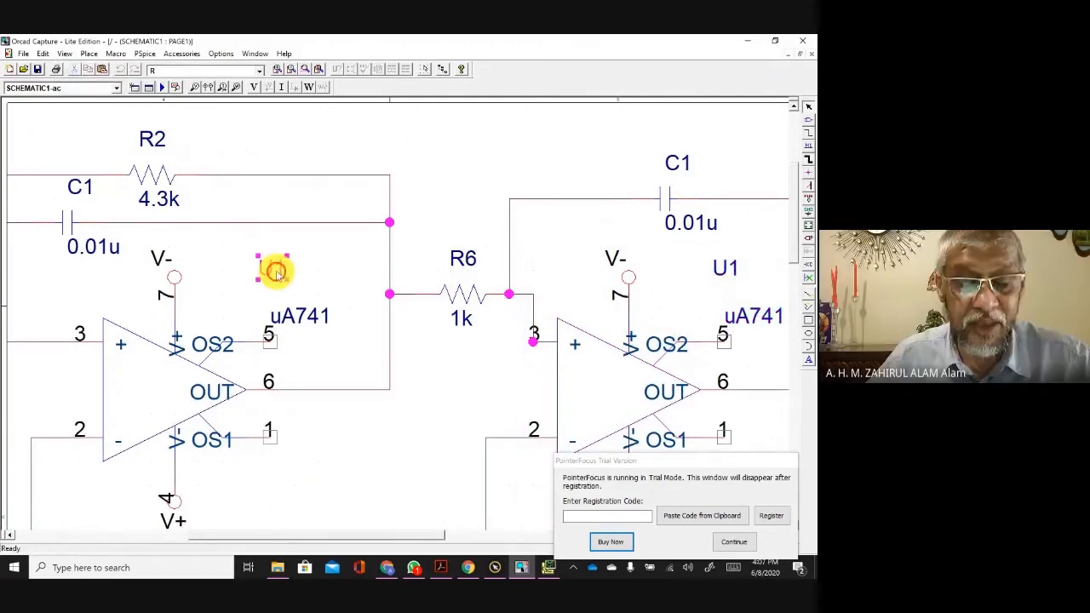
left_click(726, 269)
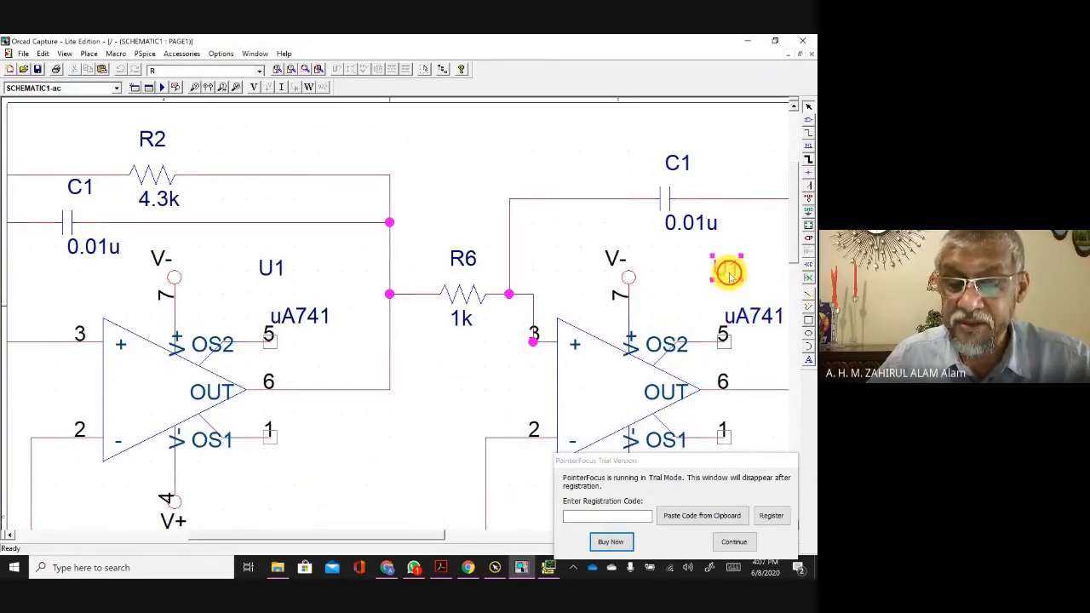
double_click(729, 272)
left_click(383, 250)
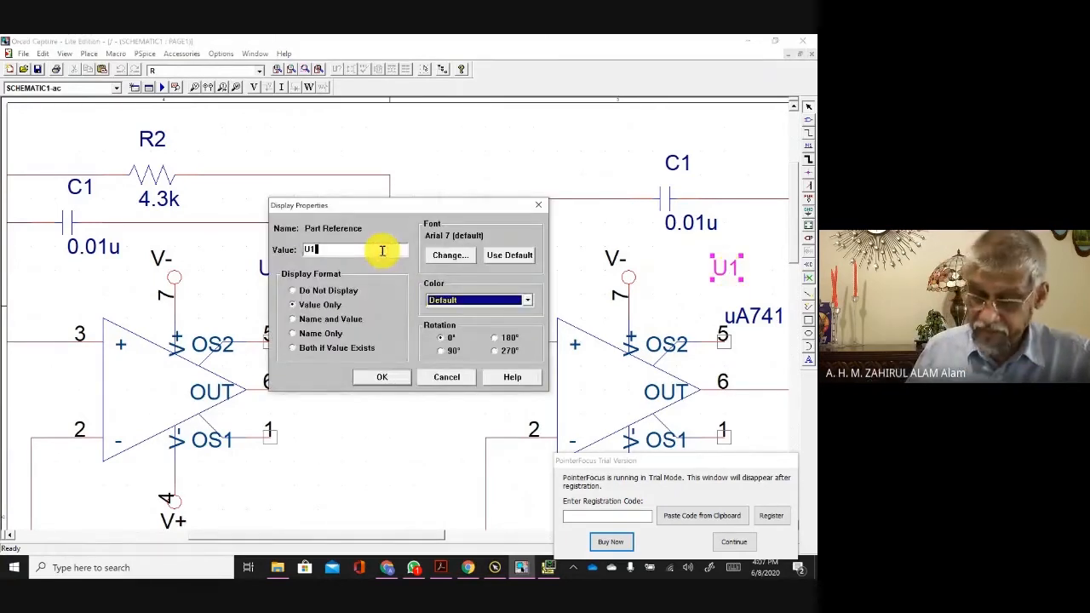
type("2")
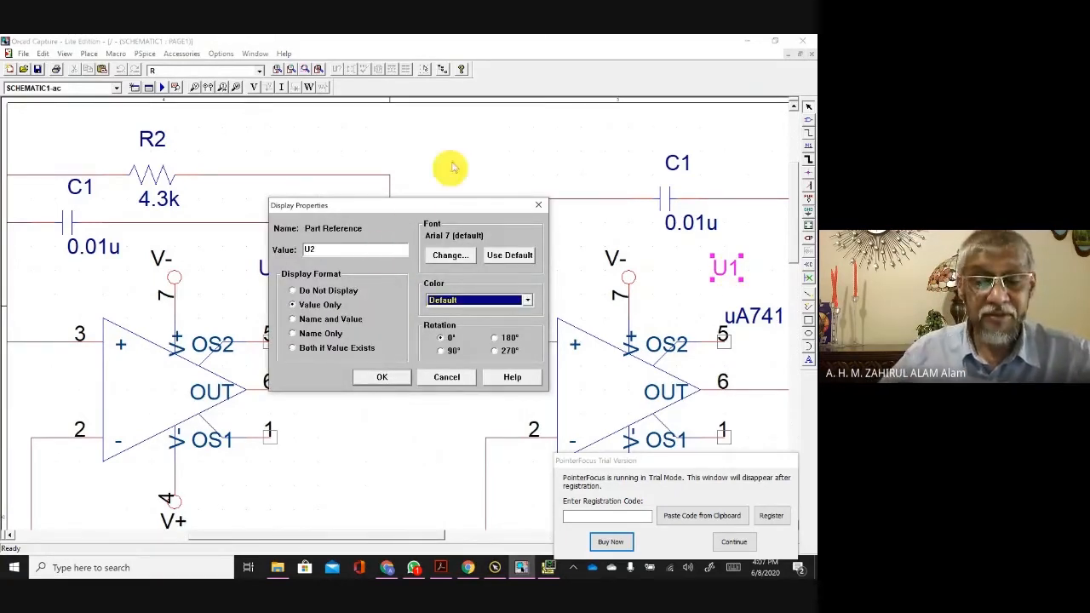
left_click(383, 377)
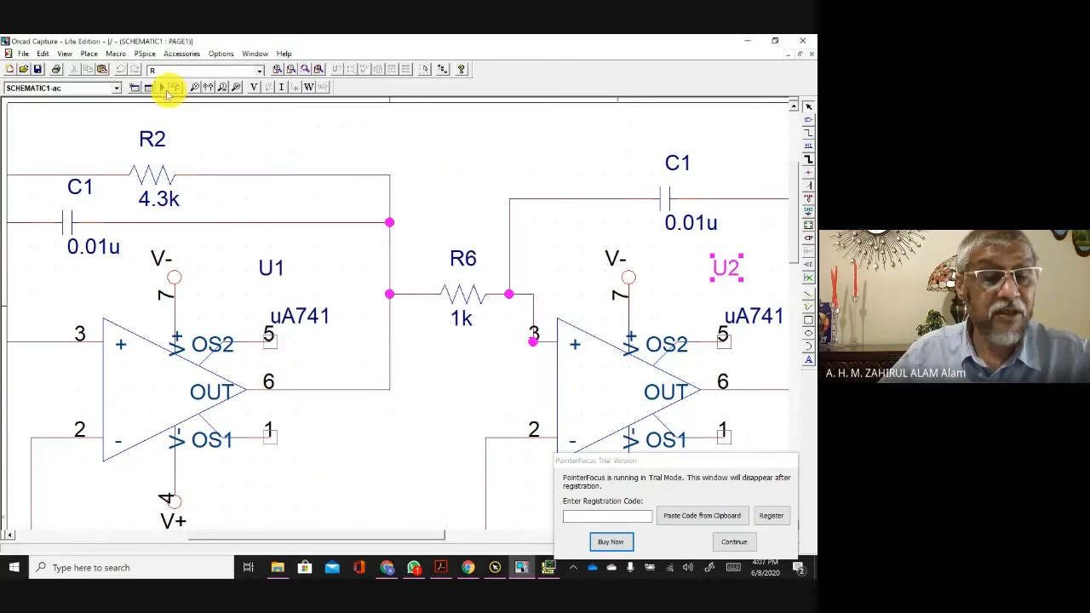
Step: Try to run the AC simulation of the two-stage circuit with the renamed op-amp
left_click(64, 52)
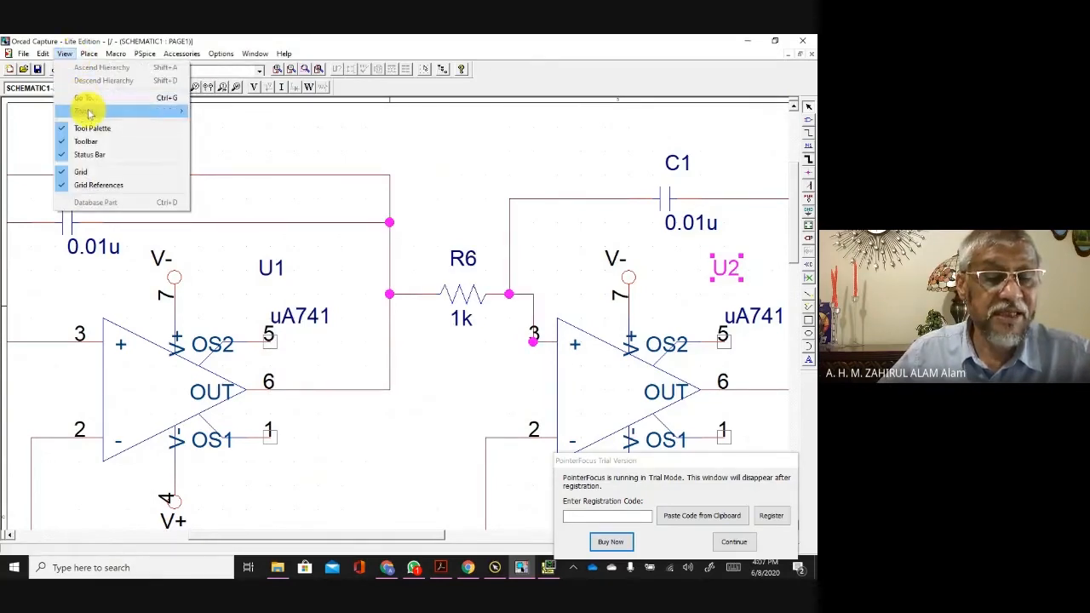
mouse_move(170, 112)
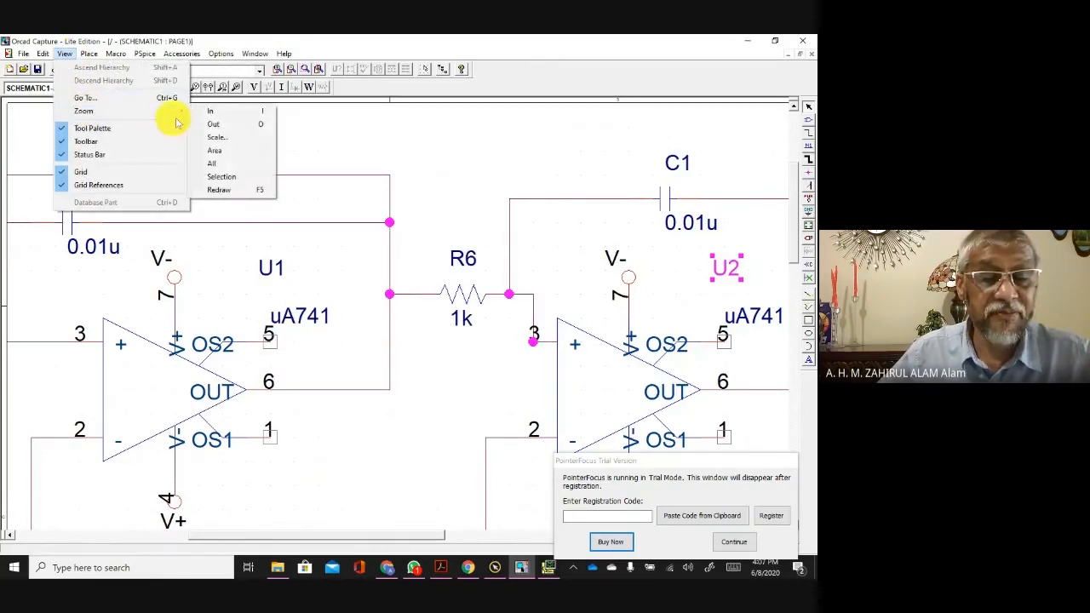
left_click(229, 125)
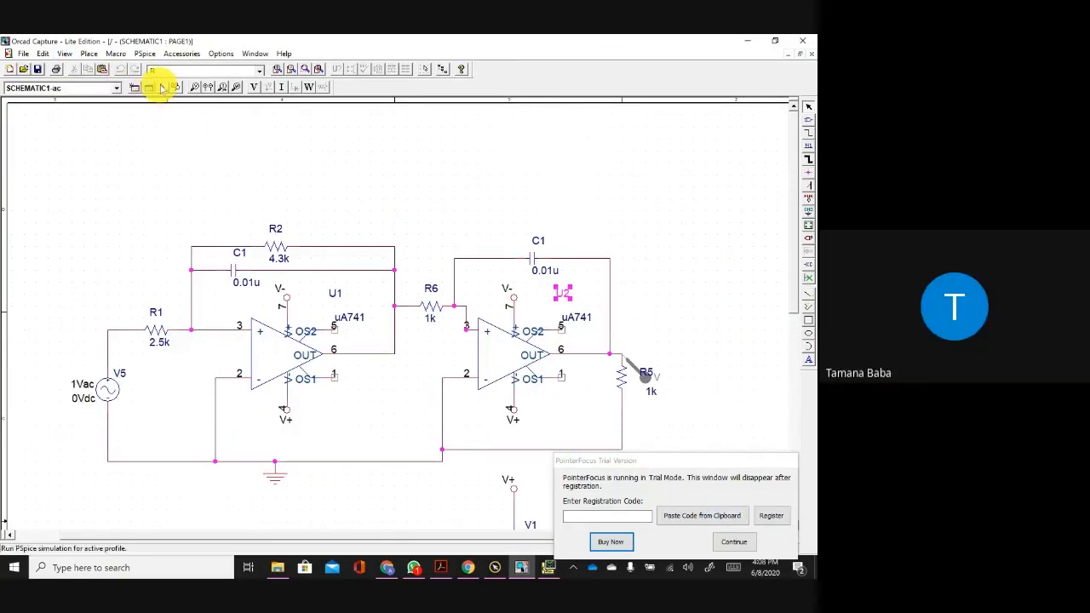
left_click(163, 88)
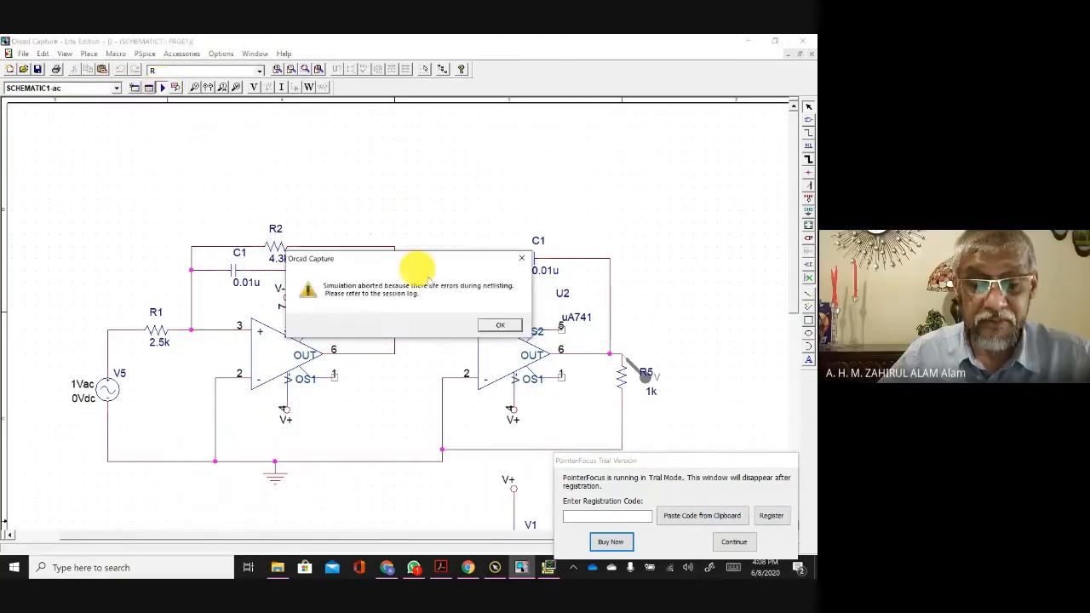
Step: Switch to PSpice A/D and examine the simulation output file, including its AC sweep directive
left_click(542, 567)
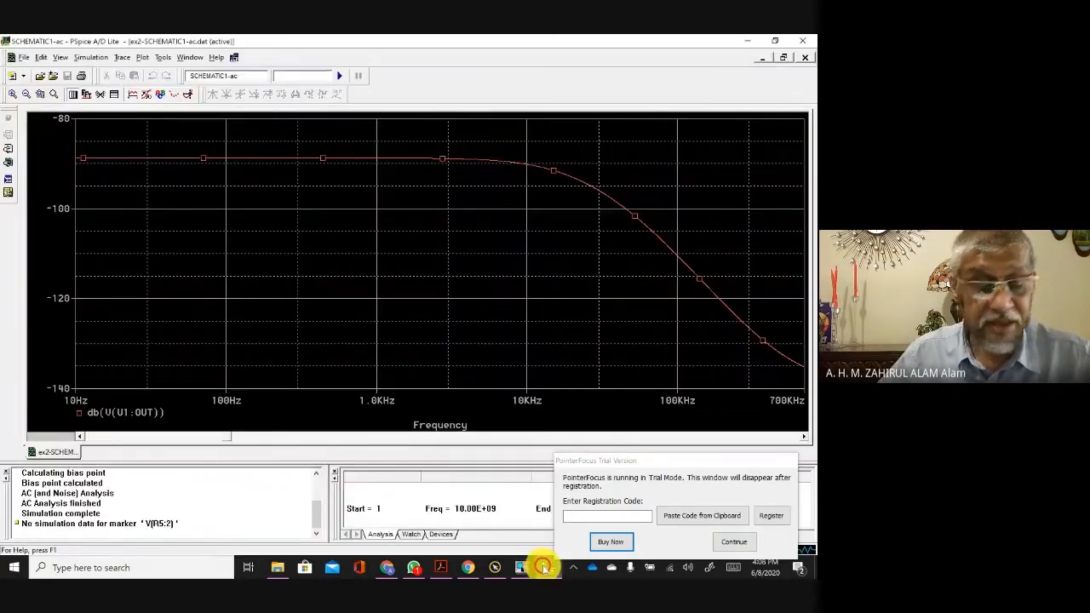
left_click(9, 148)
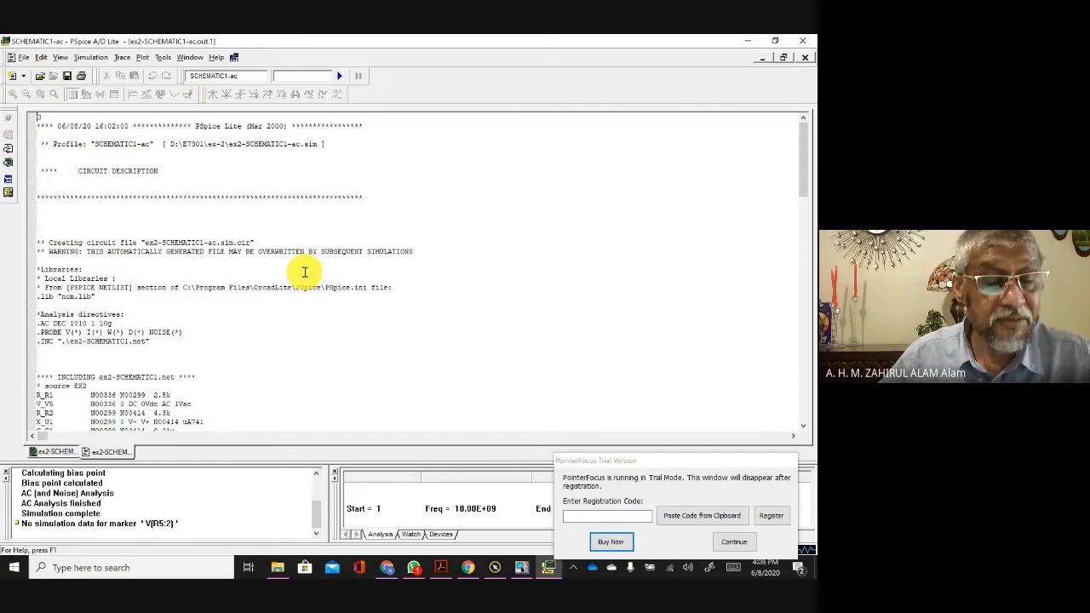
left_click(109, 324)
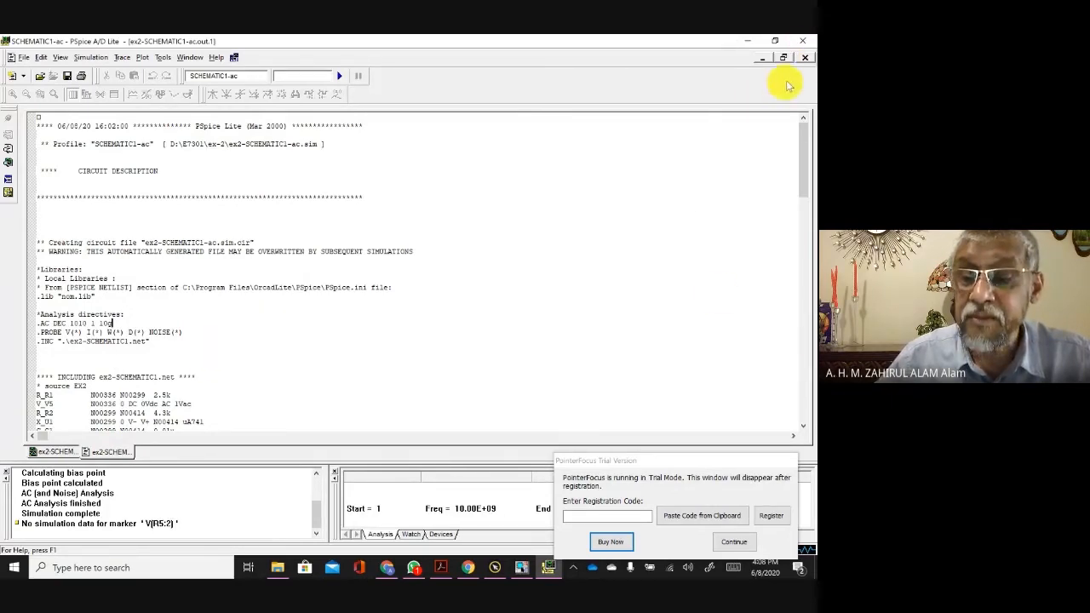
Step: Close the output file and the frequency response plot, and exit PSpice A/D
left_click(805, 58)
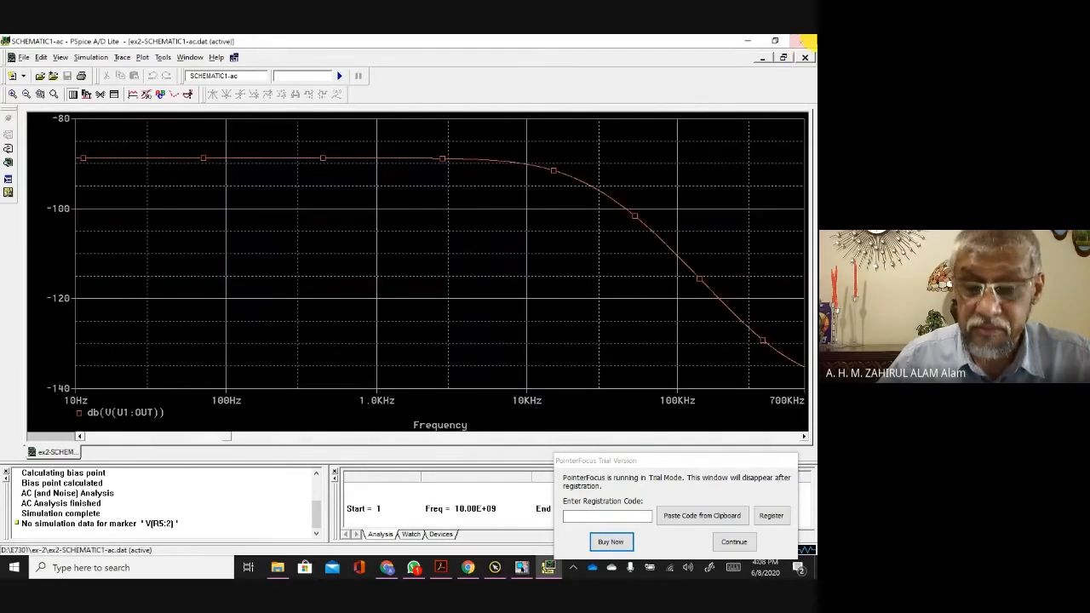
left_click(805, 58)
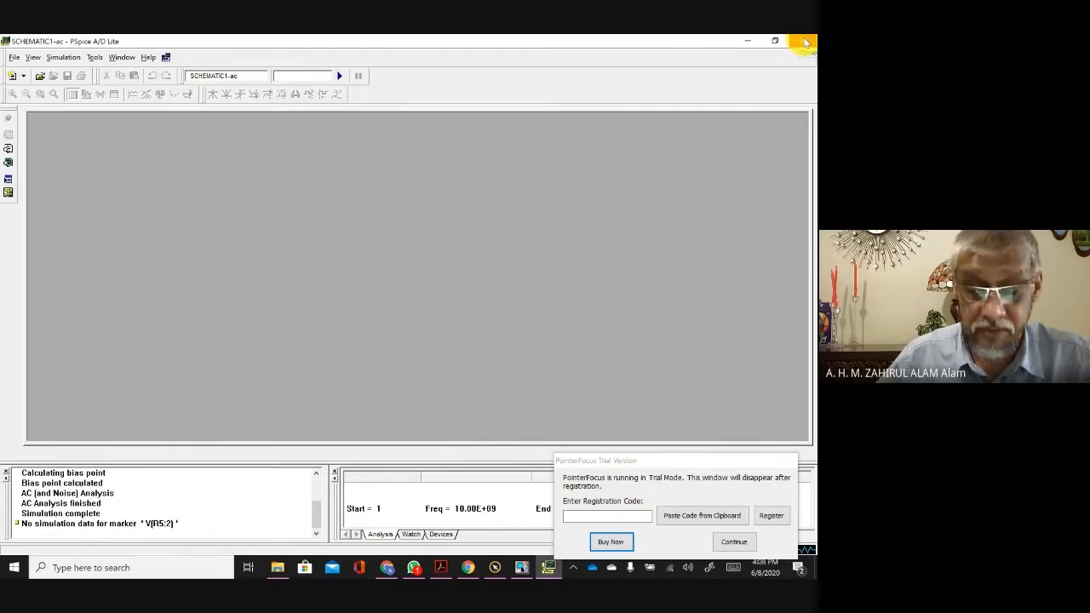
left_click(804, 42)
left_click(805, 41)
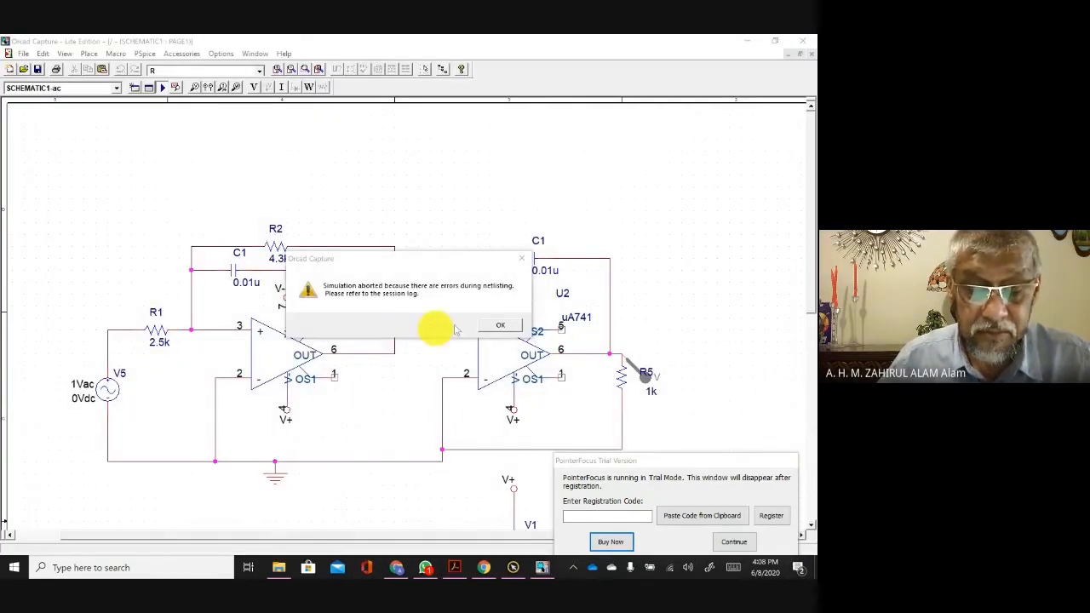
Step: Dismiss the simulation alert and move the PointerFocus trial window away from the supply sources V1 and V2
left_click(503, 325)
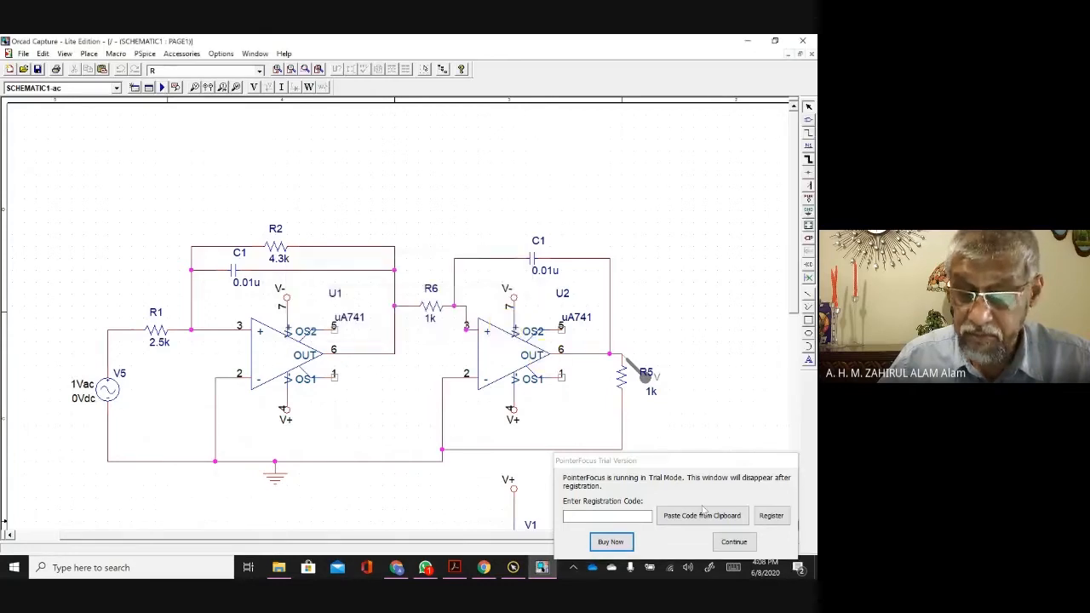
left_click_drag(725, 468, 664, 191)
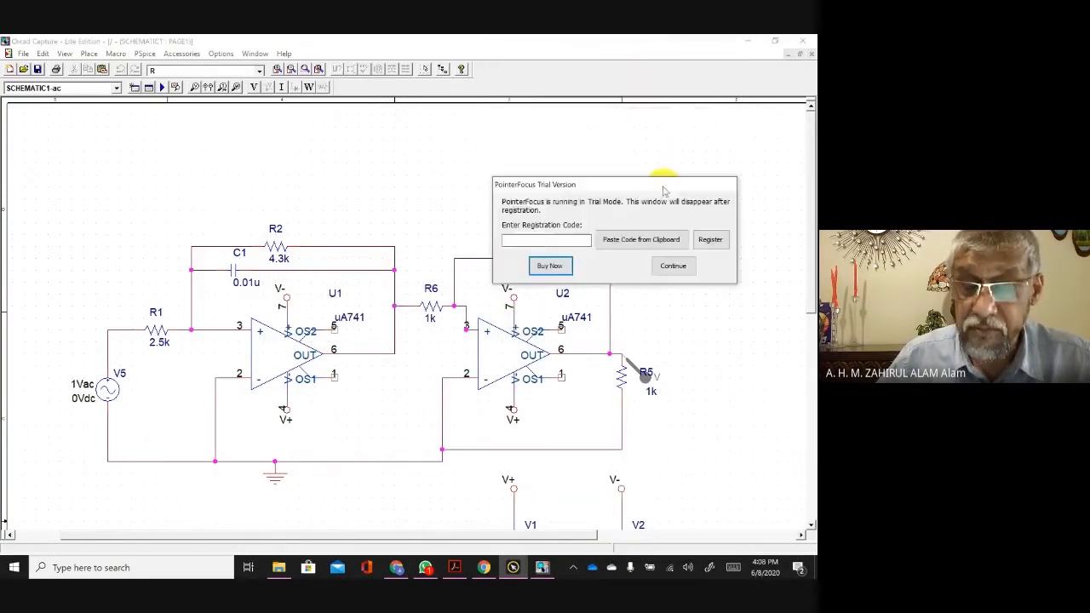
left_click(747, 188)
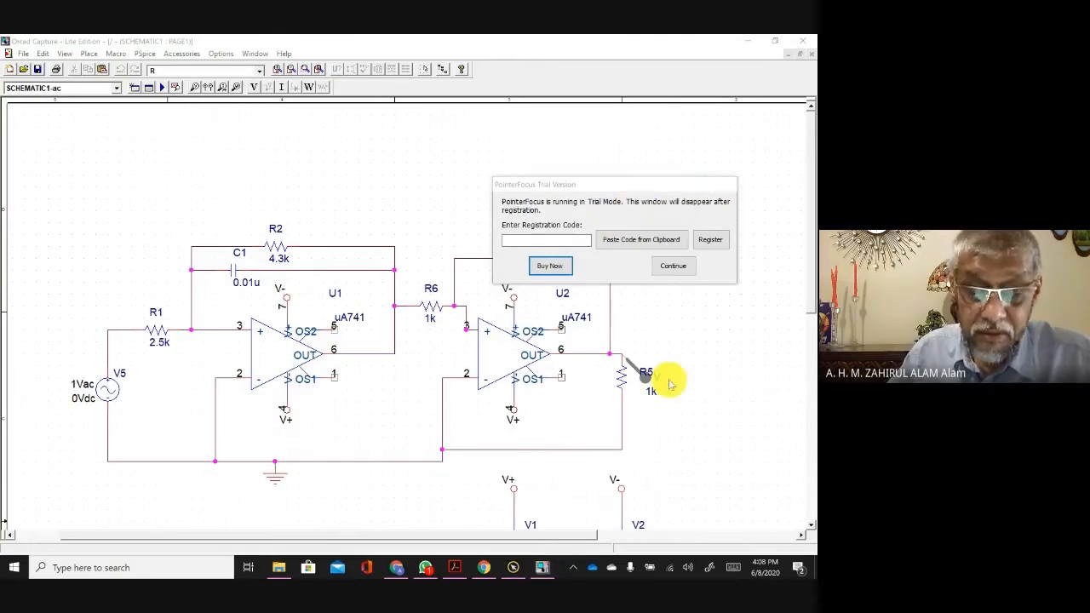
scroll(673, 369, "down", 1)
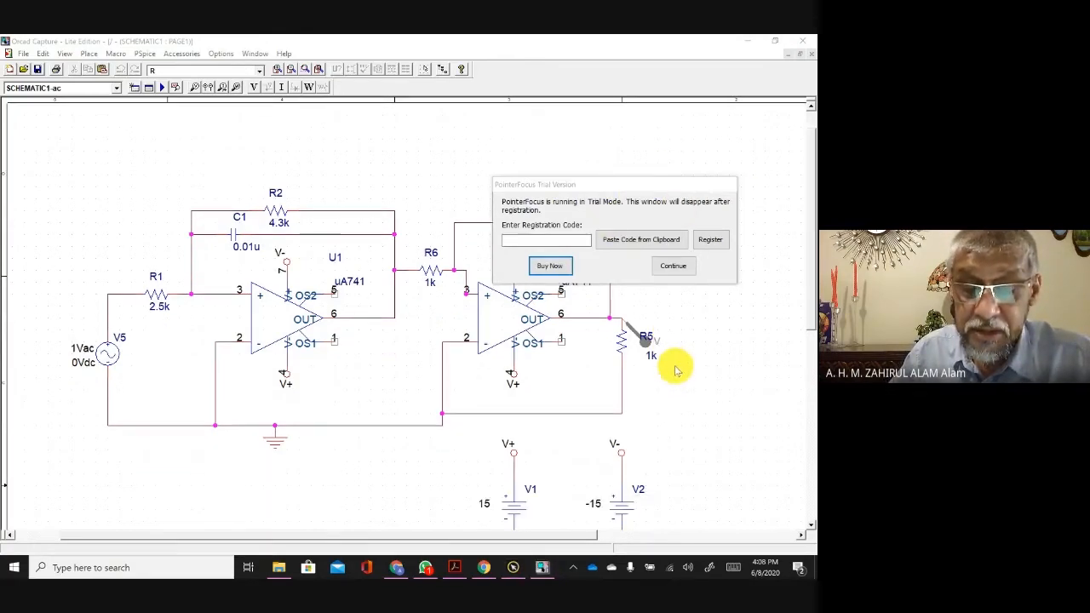
scroll(674, 369, "up", 1)
scroll(674, 368, "down", 1)
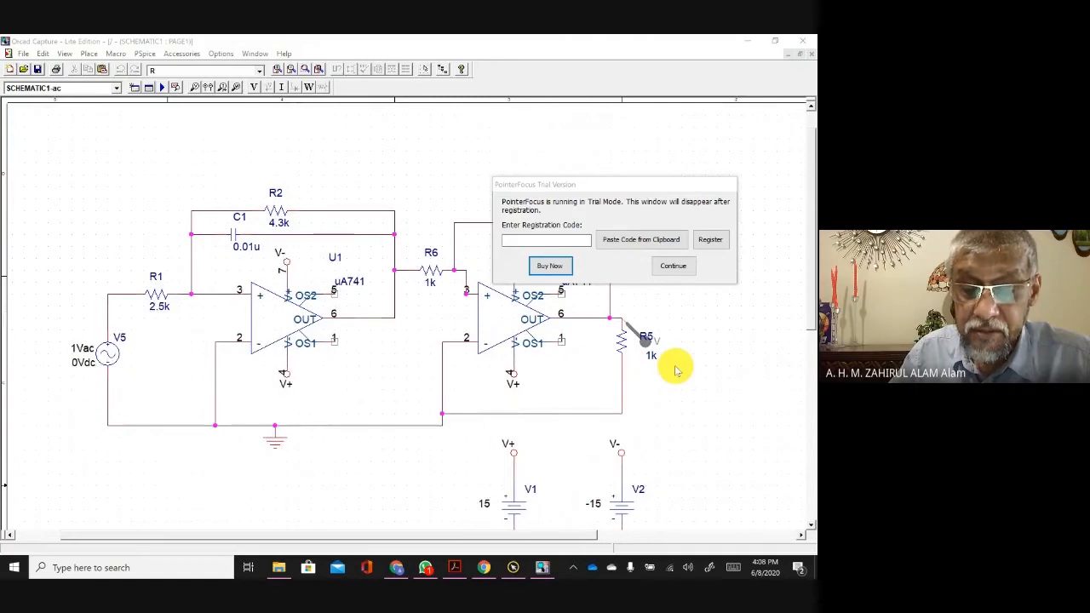
scroll(677, 371, "up", 1)
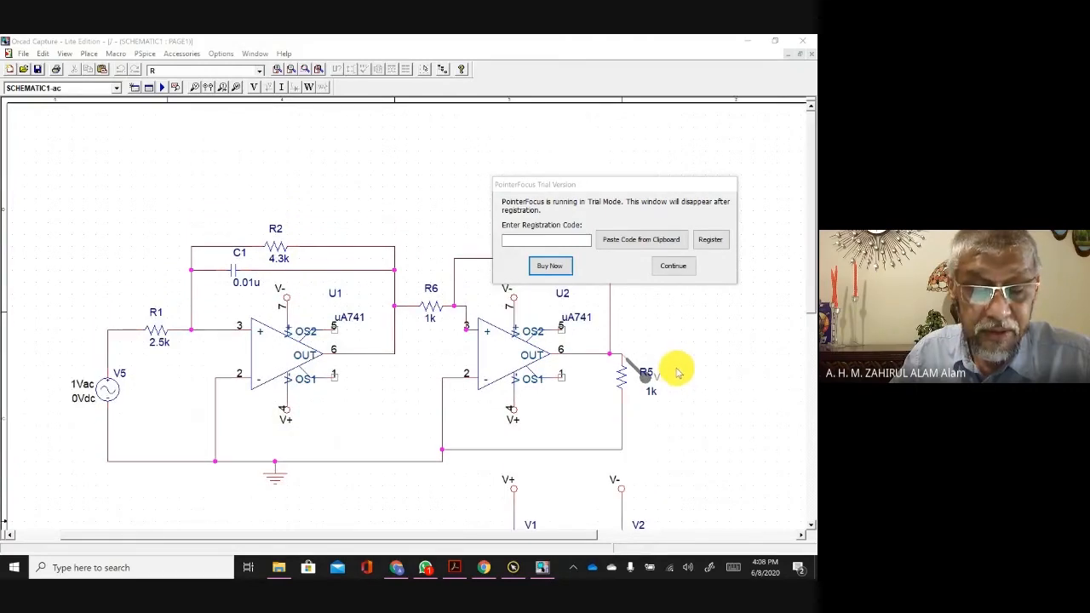
scroll(677, 372, "down", 1)
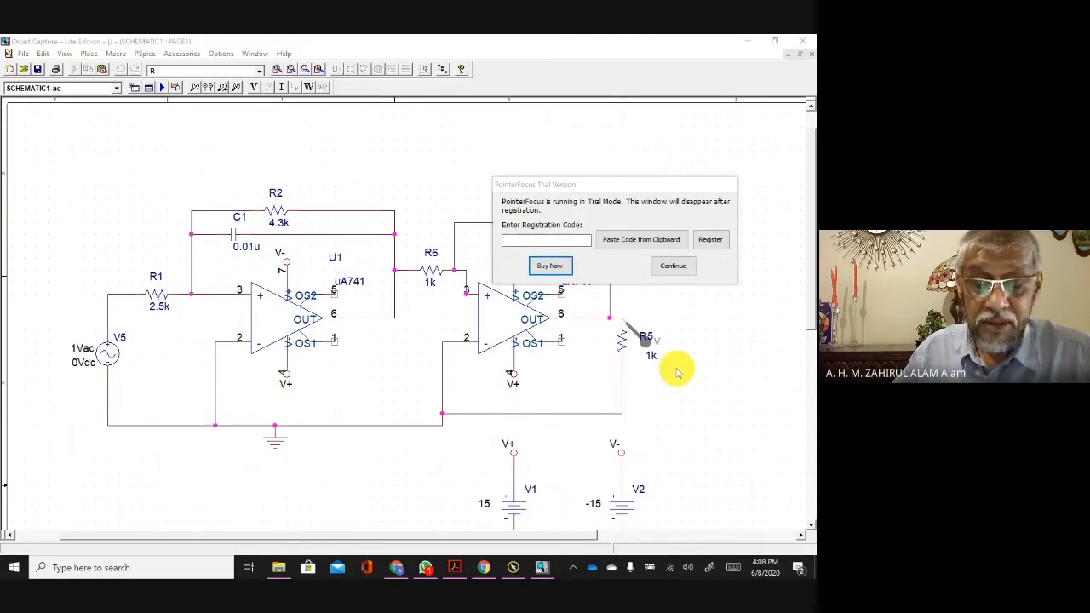
scroll(675, 372, "down", 1)
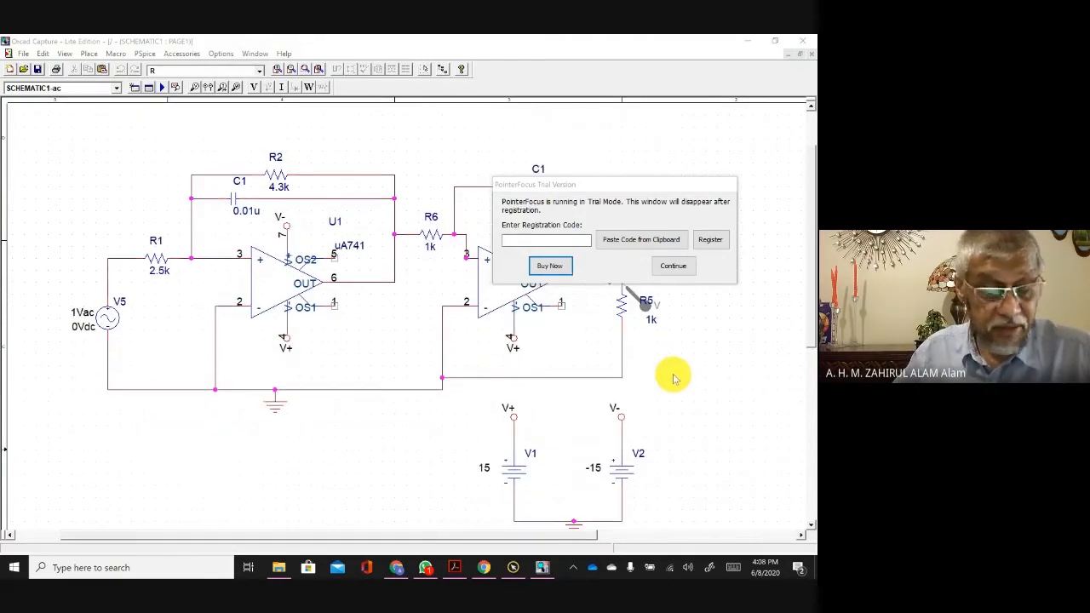
Step: Examine the latest netlisting errors in the session log and return to the schematic
left_click(66, 53)
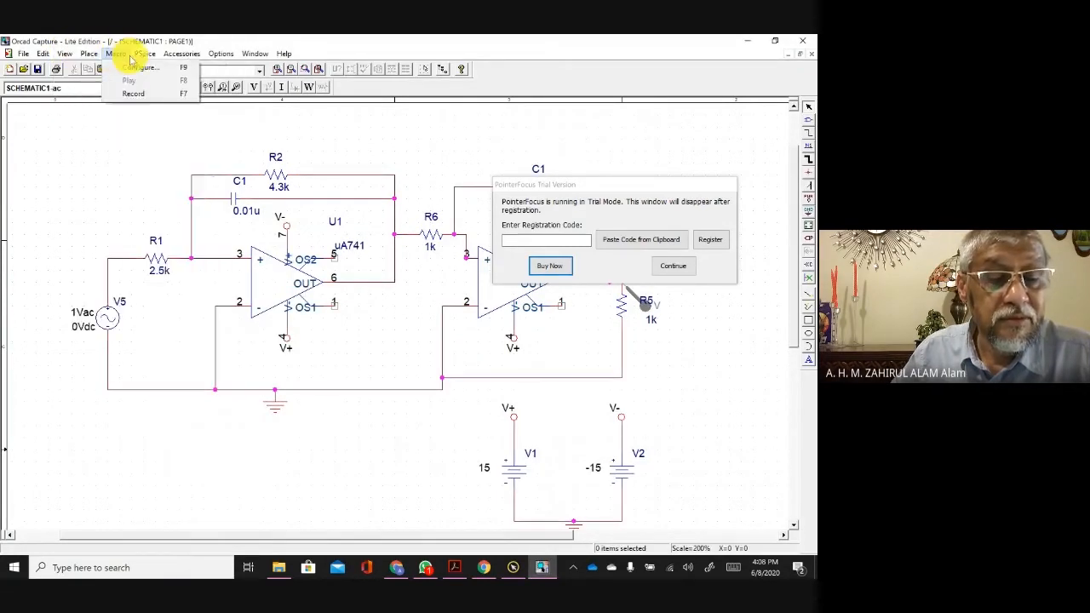
left_click(260, 54)
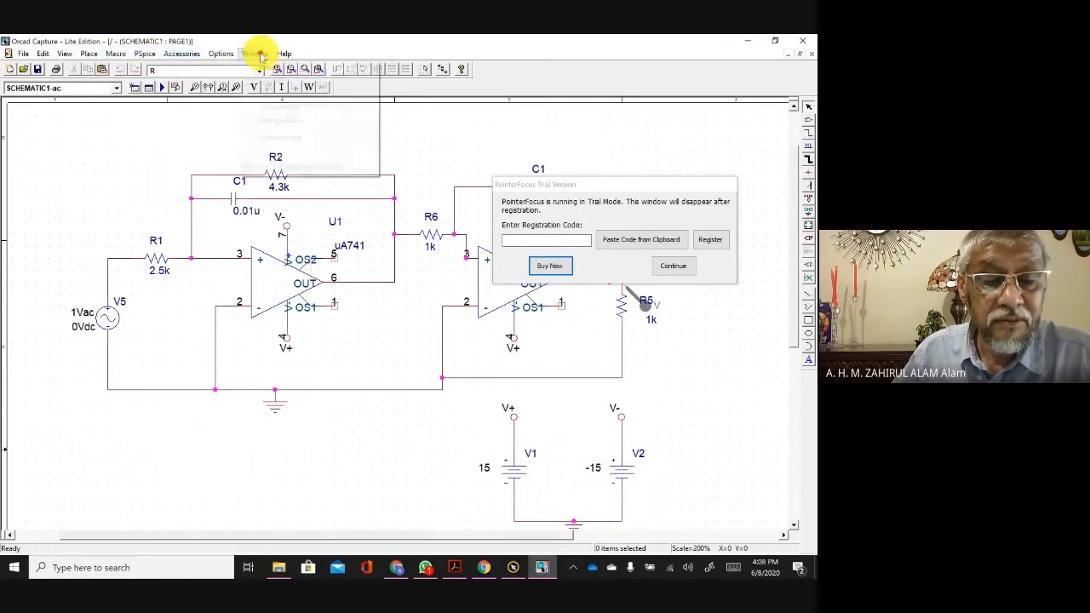
left_click(261, 54)
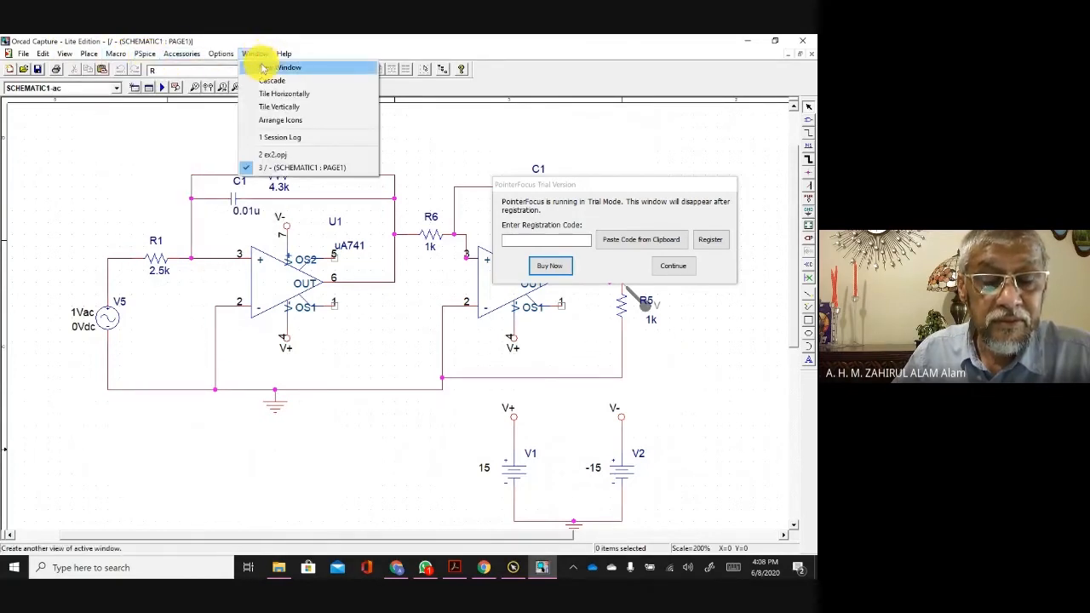
left_click(278, 138)
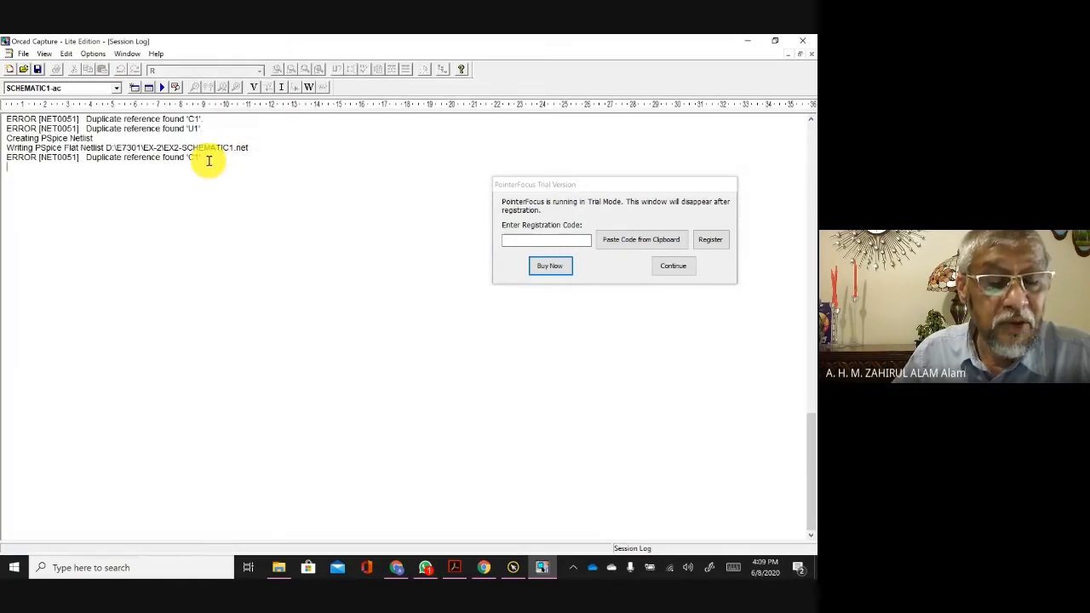
left_click_drag(204, 157, 179, 156)
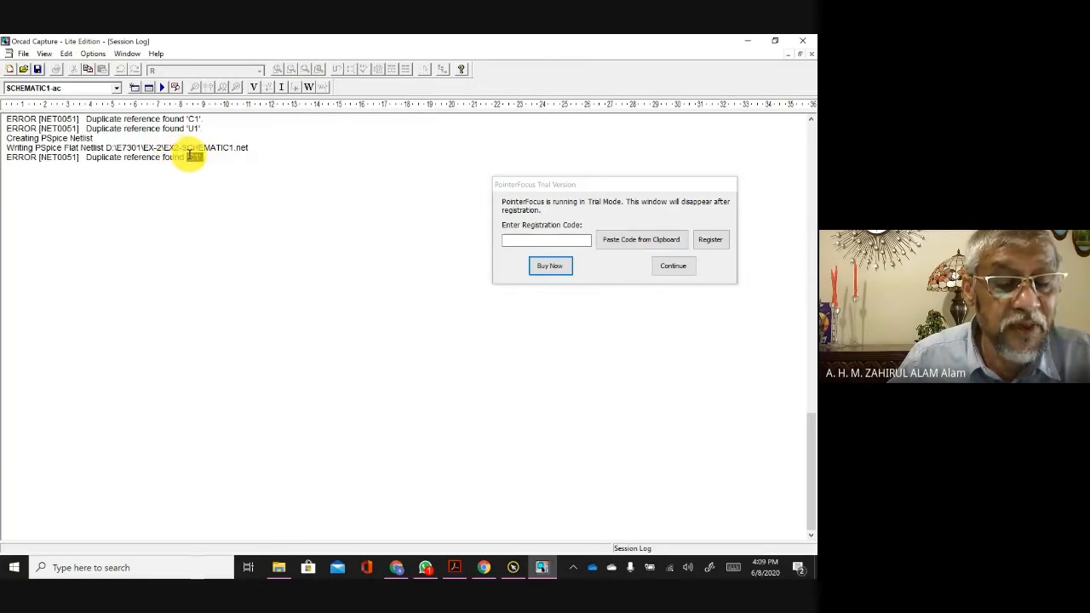
left_click_drag(205, 126, 190, 129)
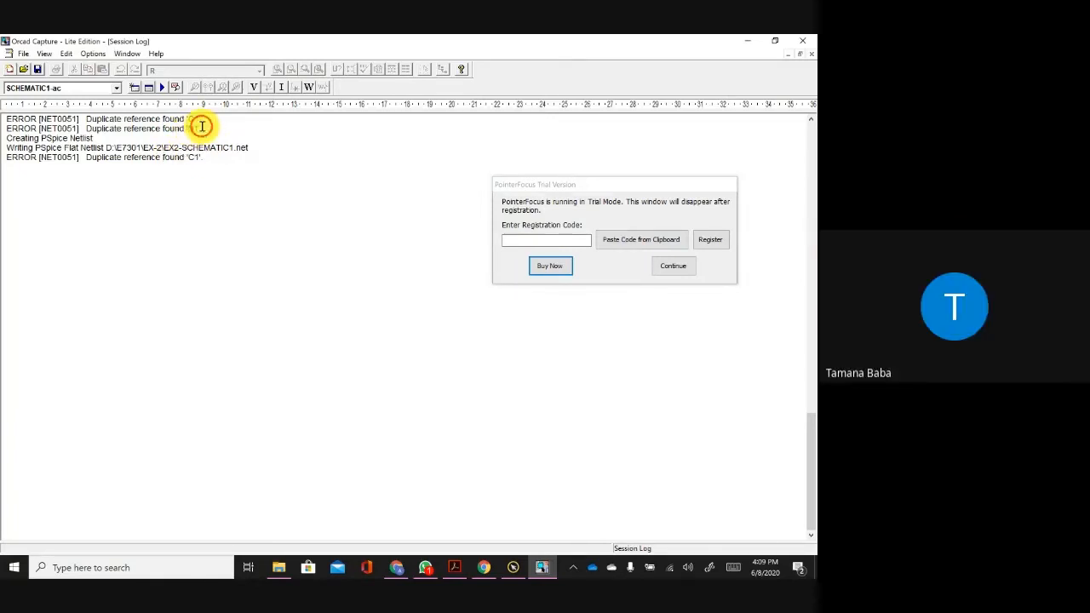
left_click_drag(202, 127, 190, 131)
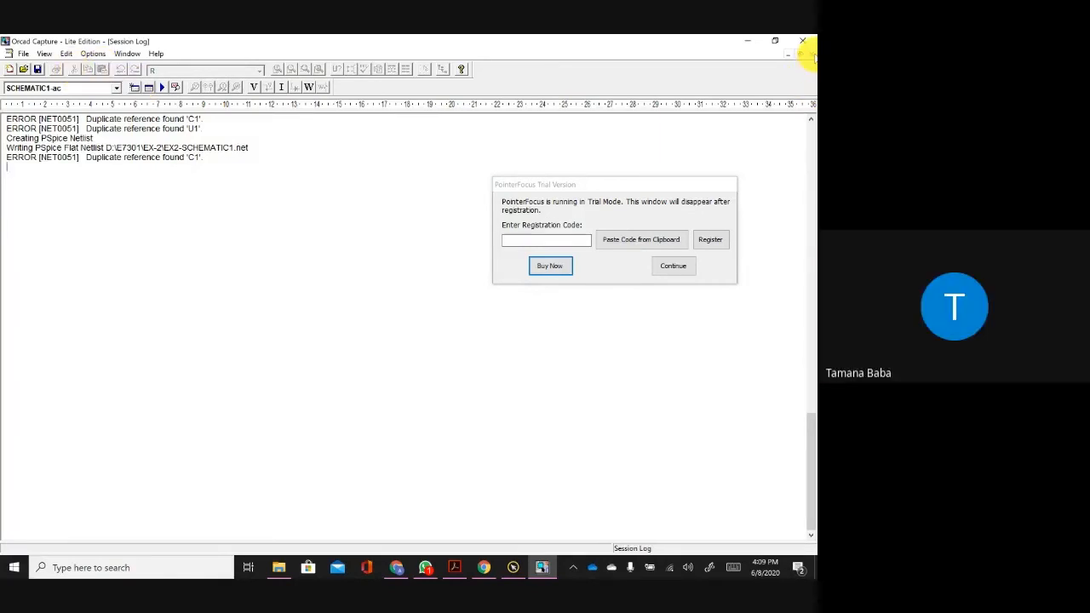
left_click(809, 54)
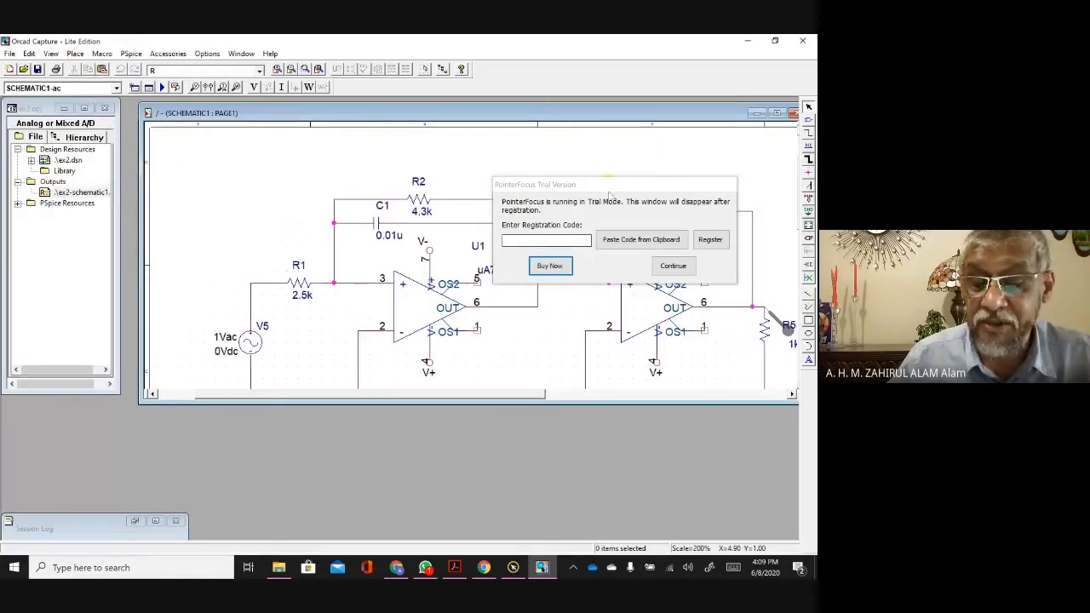
Step: Uncover the second-stage feedback capacitor above U2 and change its part reference to C2
left_click_drag(616, 184, 472, 444)
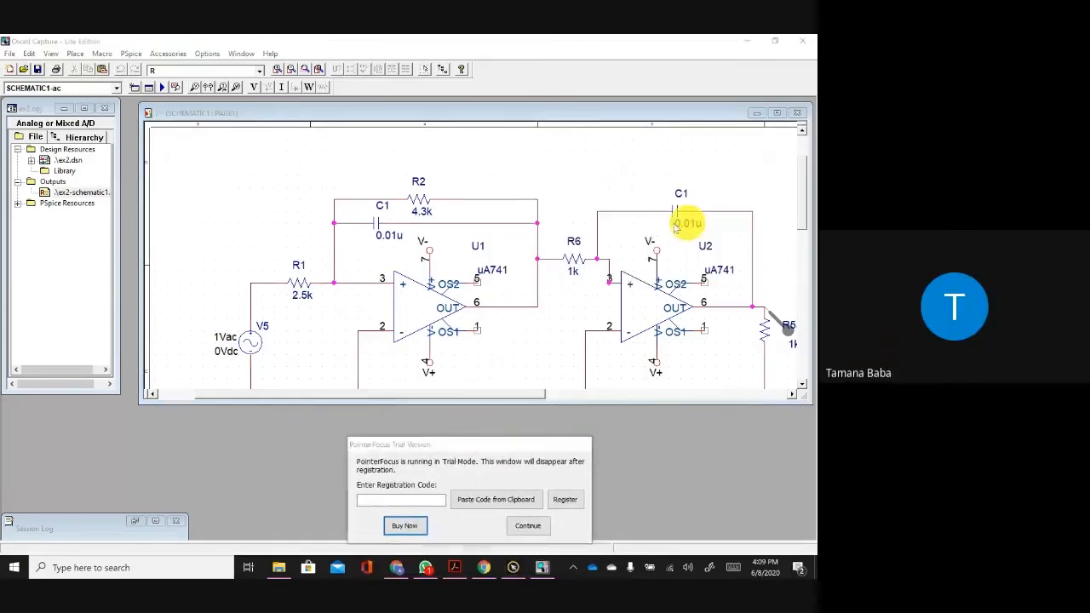
left_click(678, 196)
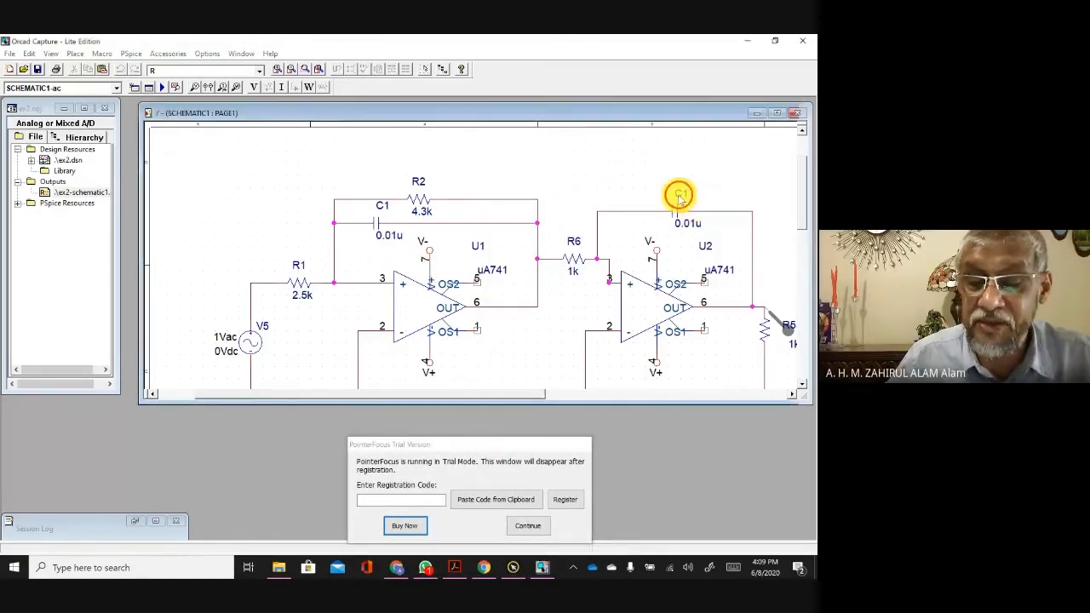
double_click(679, 195)
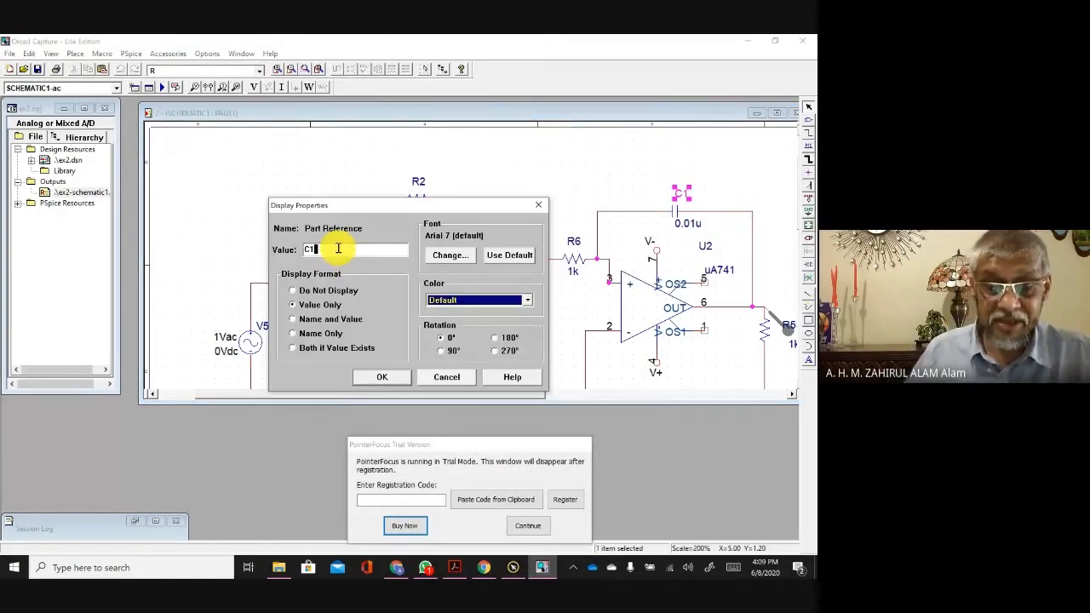
type("C2")
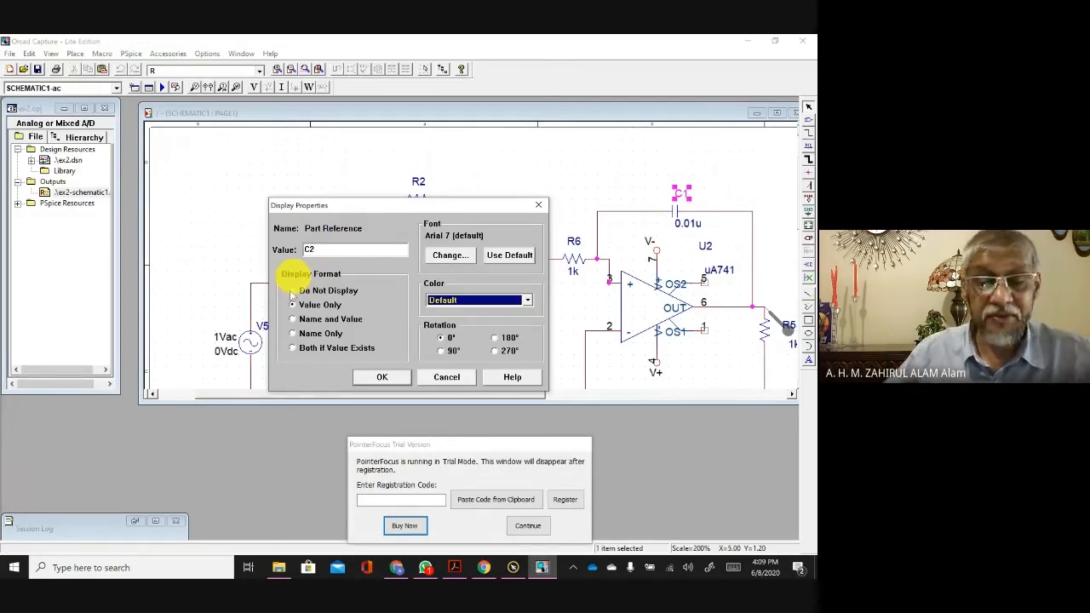
left_click(381, 377)
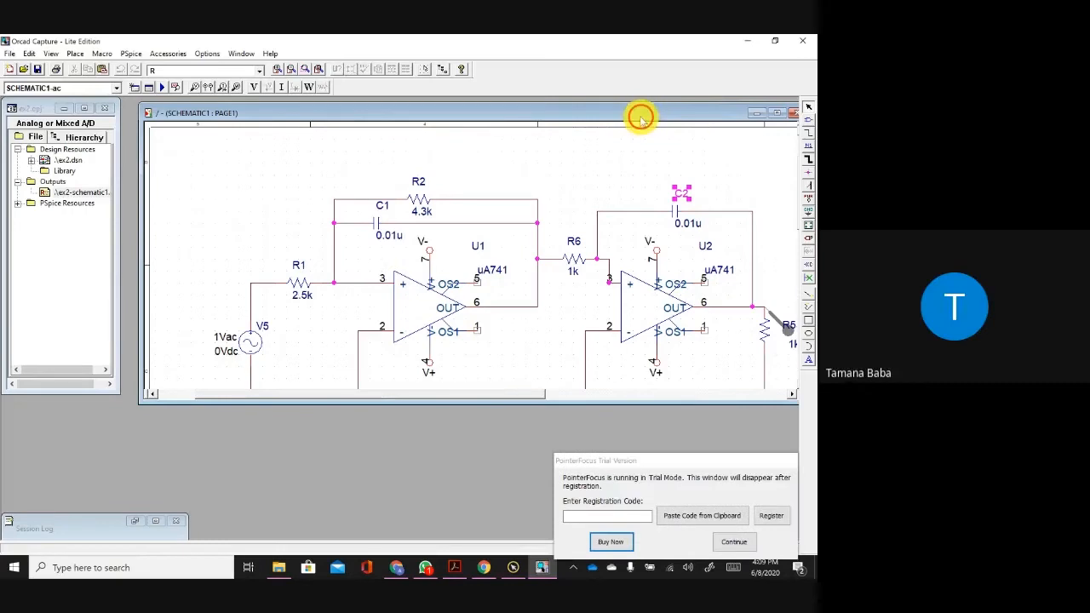
left_click_drag(640, 117, 585, 112)
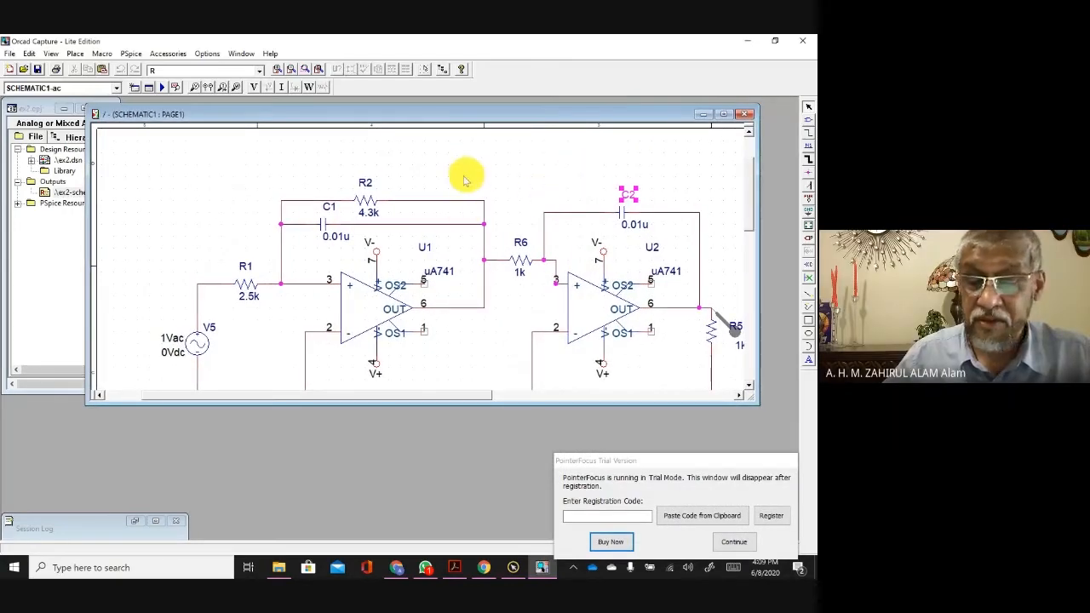
Step: Run the AC simulation and change the V(R5:2) trace in PSpice A/D to the expression db(V(R5:2))
left_click(161, 86)
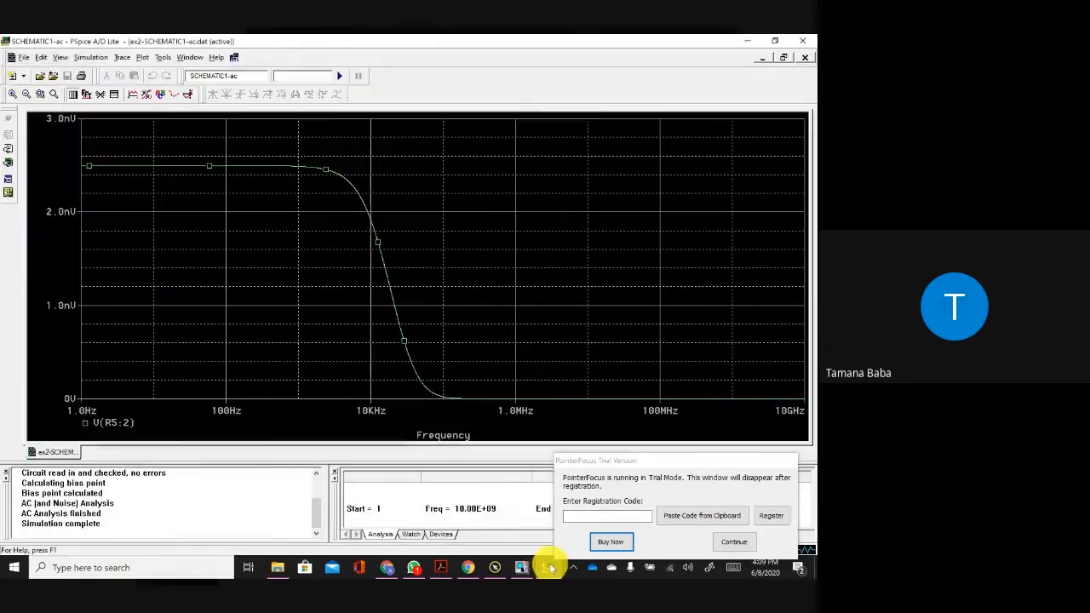
double_click(102, 423)
left_click(253, 443)
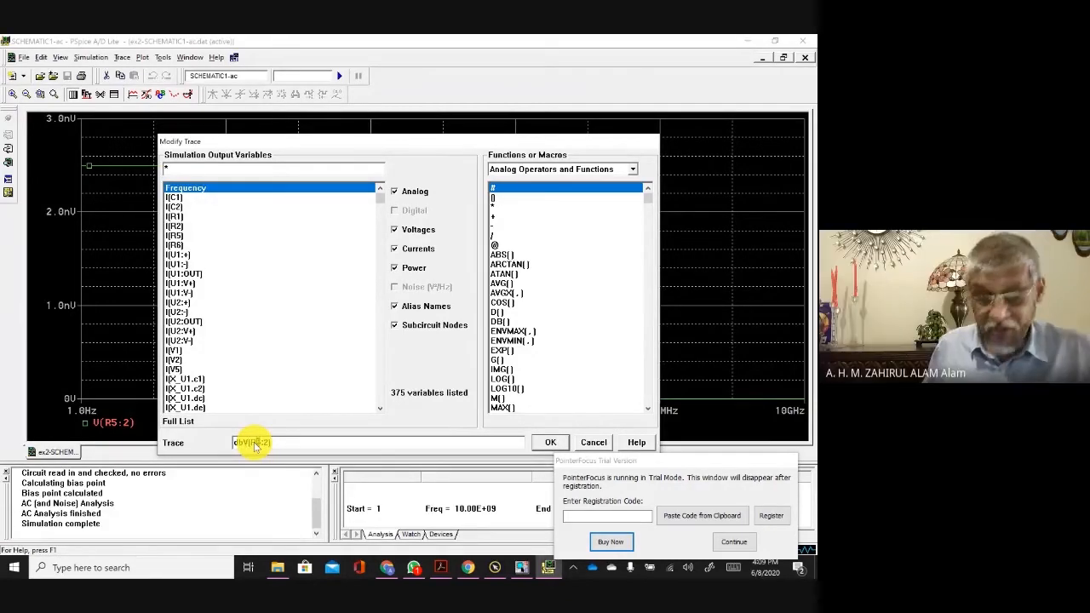
key("Right")
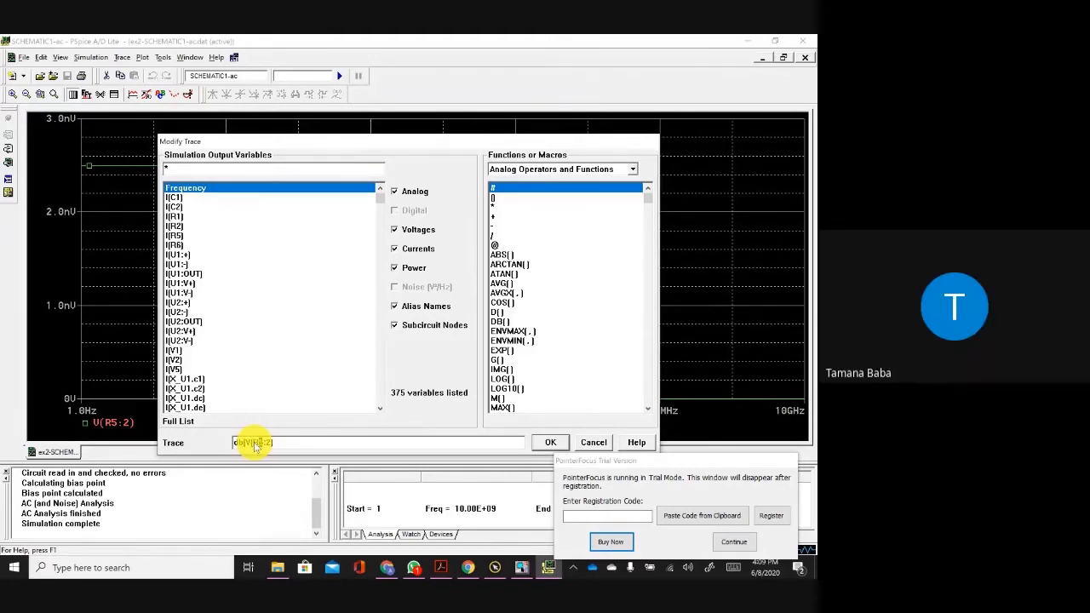
key("Right")
key("Right")
type(")")
key("Return")
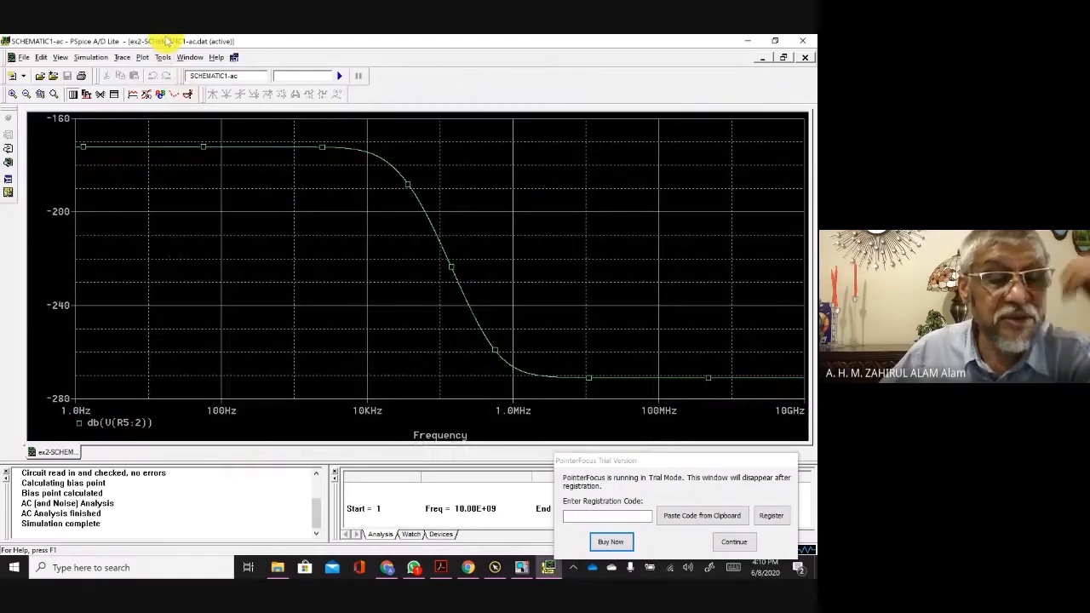
Step: Switch to the OrCAD Capture schematic and place a voltage marker on the wire between source V5 and resistor R1
left_click(137, 97)
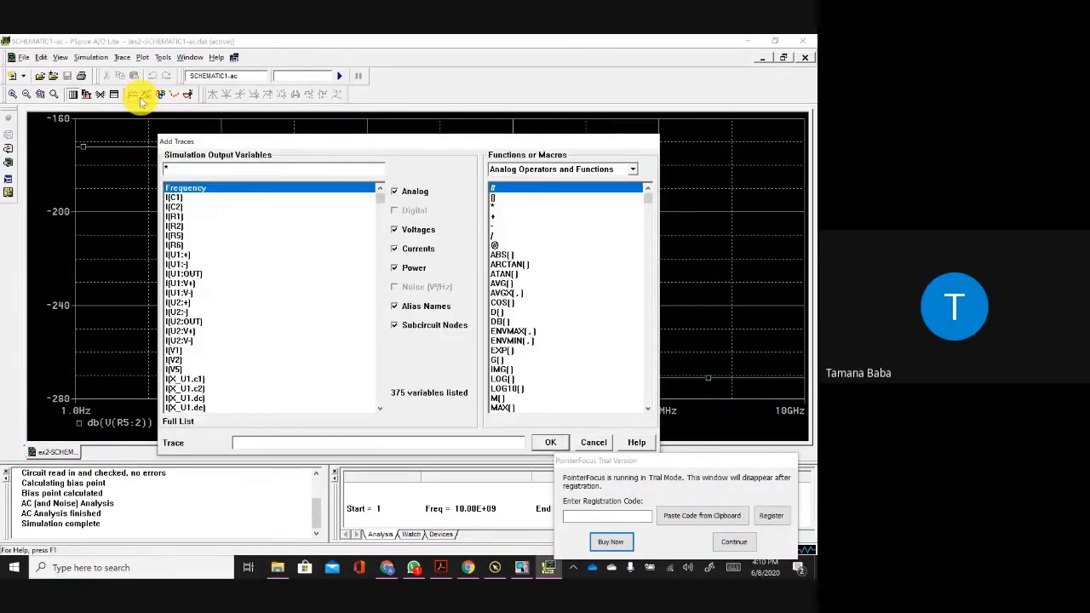
left_click(593, 444)
mouse_move(526, 570)
left_click(525, 571)
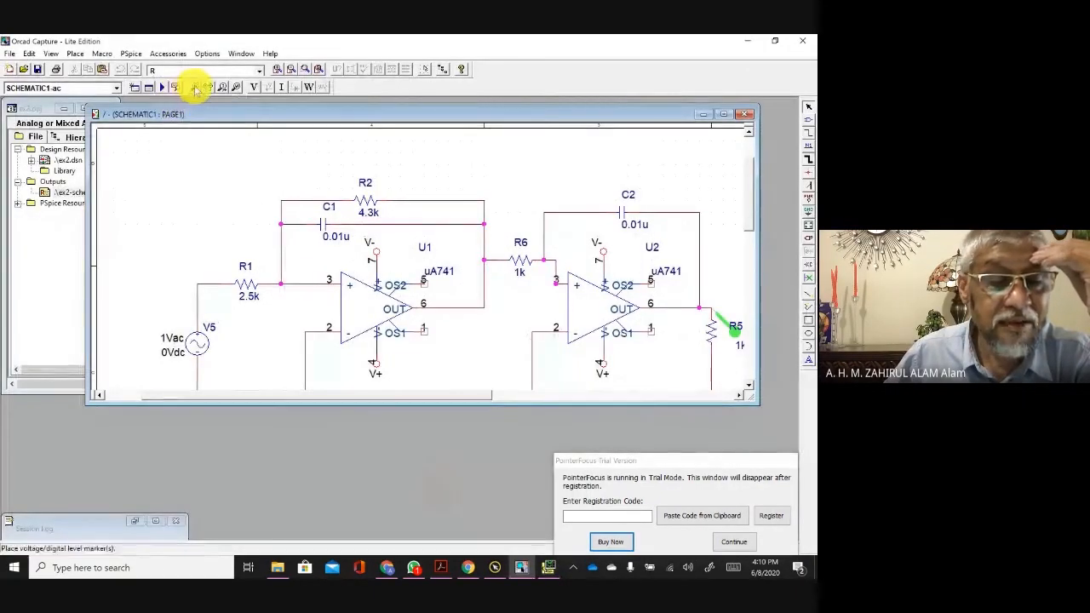
left_click(195, 88)
left_click(196, 285)
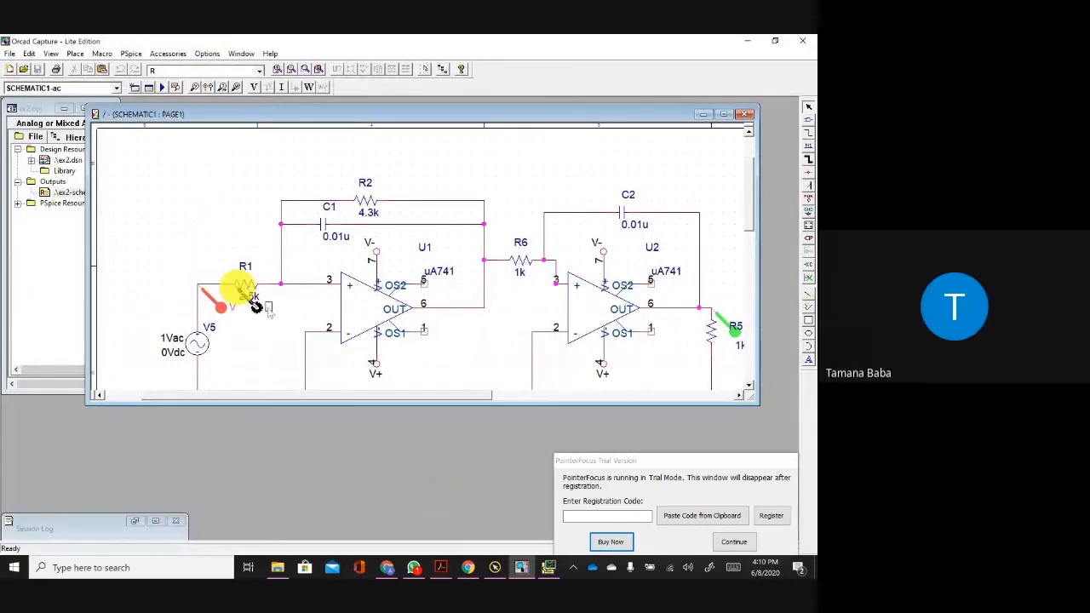
Step: In PSpice A/D, add a second plot containing the trace db(V(R1:1)) and delete the V(R1:1) trace from the original plot
left_click(547, 568)
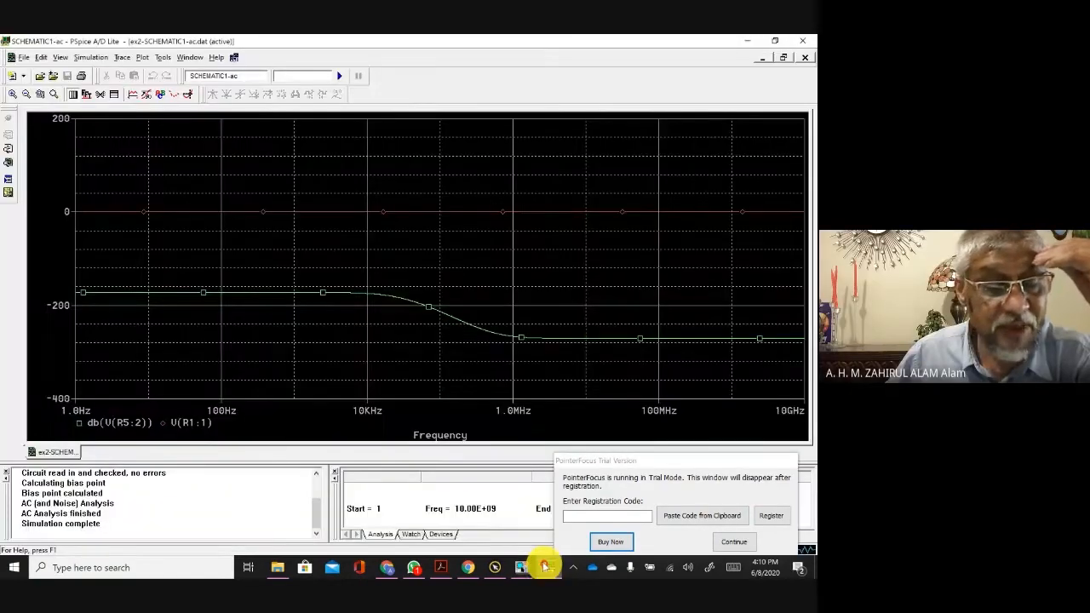
double_click(189, 426)
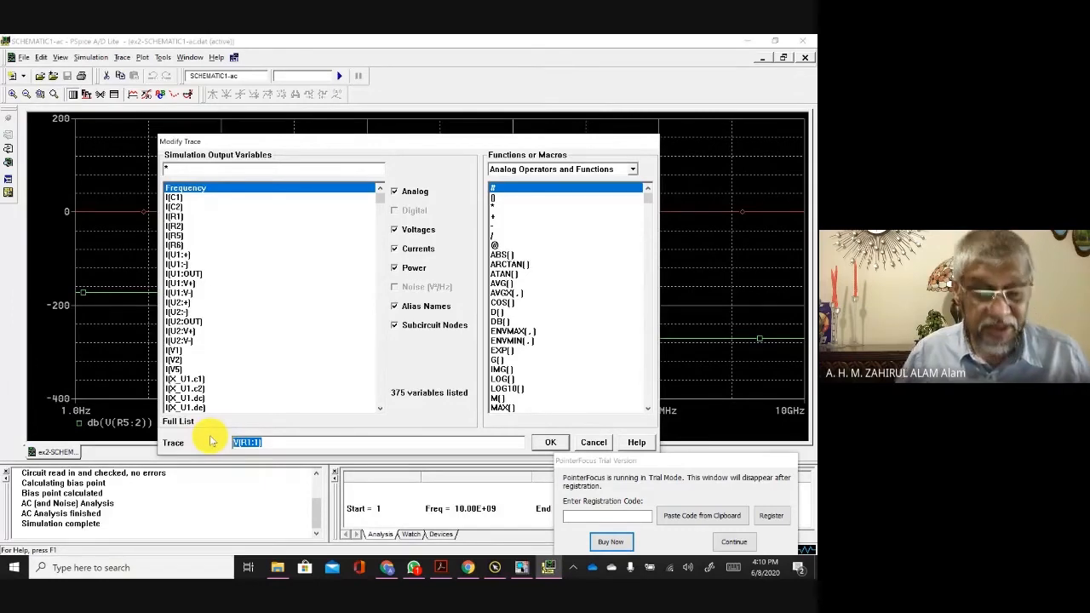
left_click(594, 442)
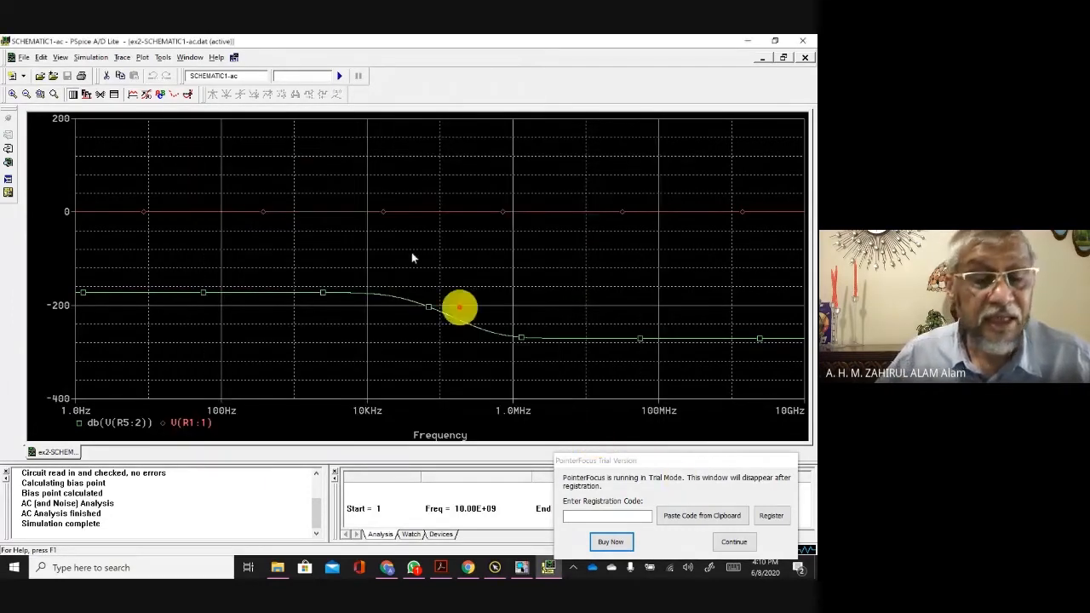
left_click(144, 57)
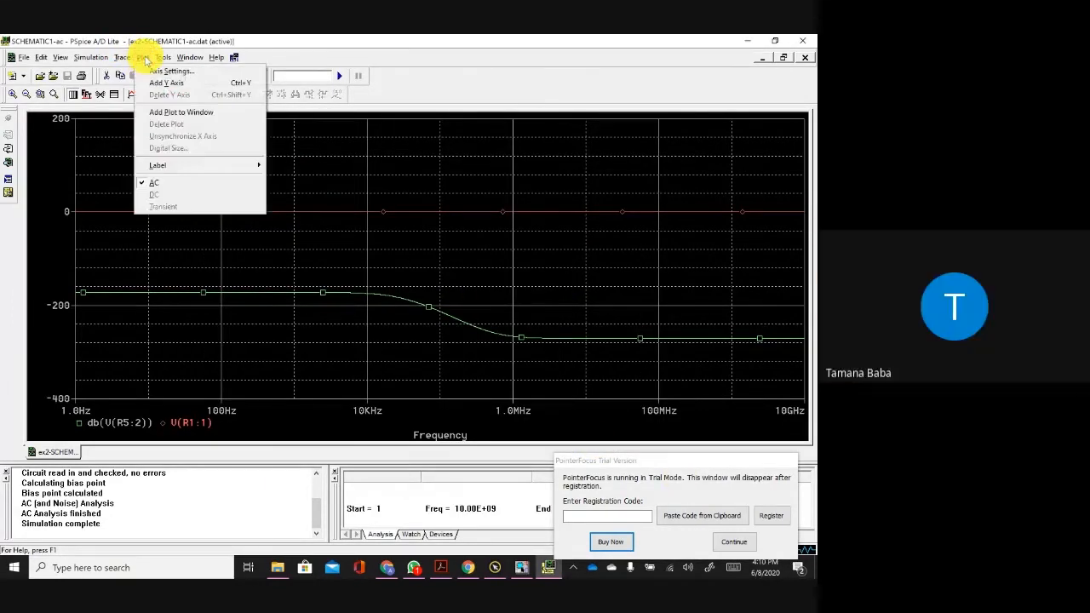
left_click(218, 114)
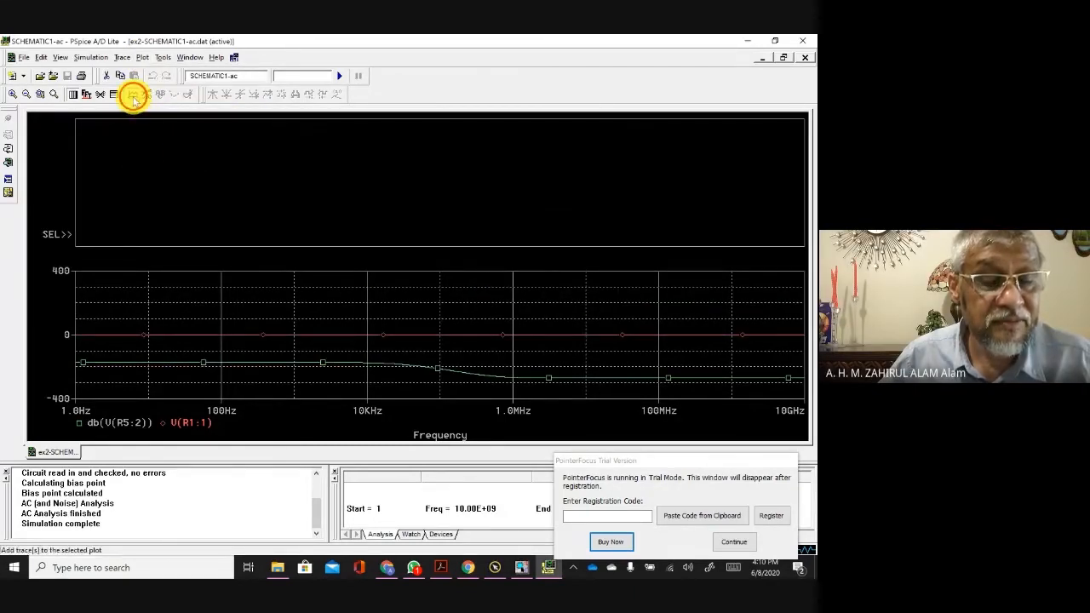
left_click(132, 97)
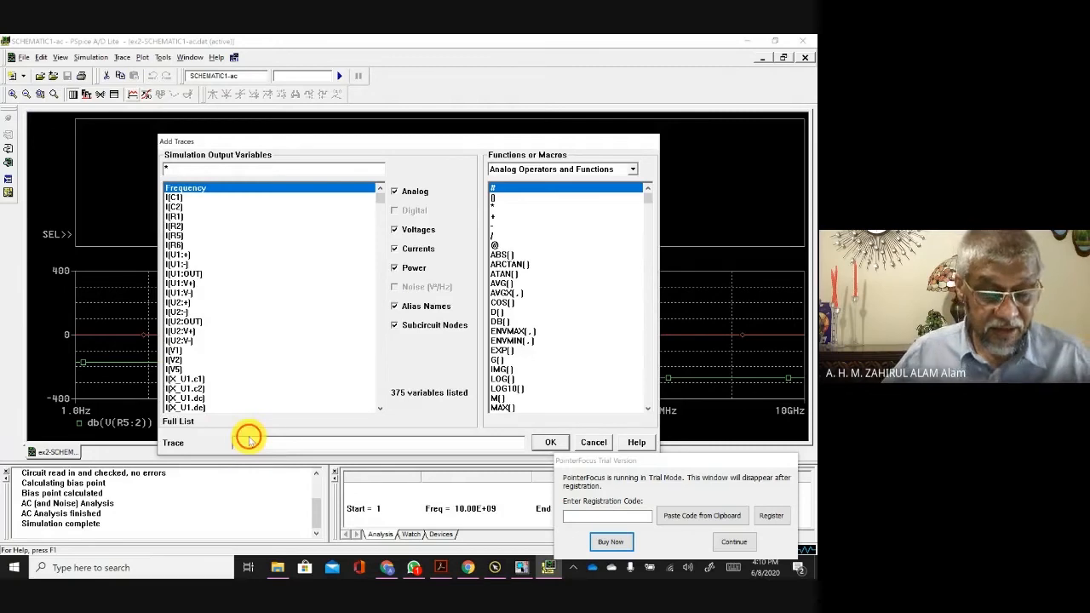
type("V(R5:2)")
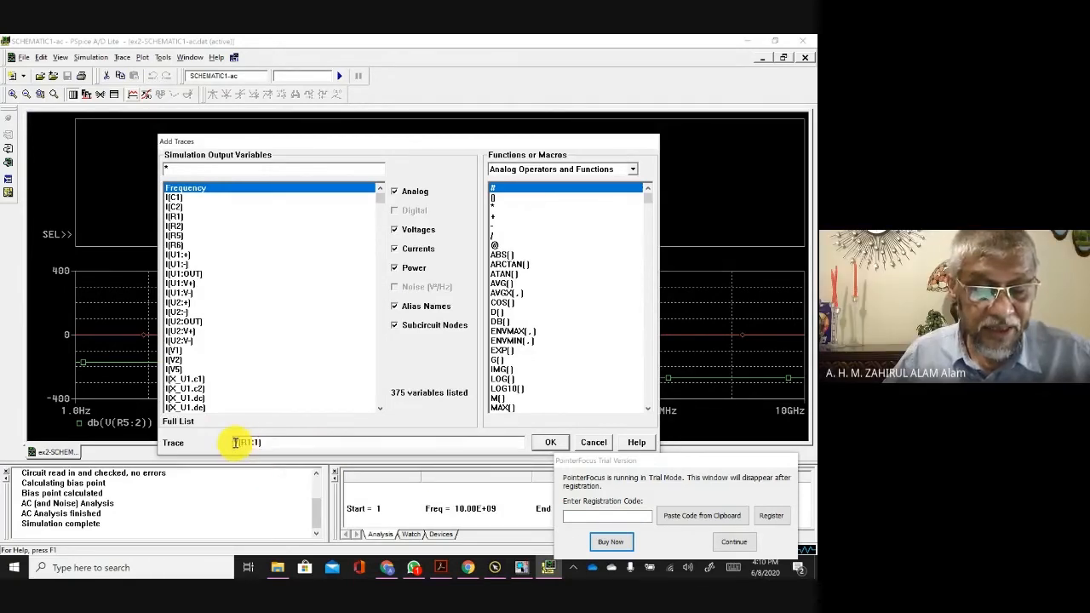
left_click_drag(235, 442, 271, 436)
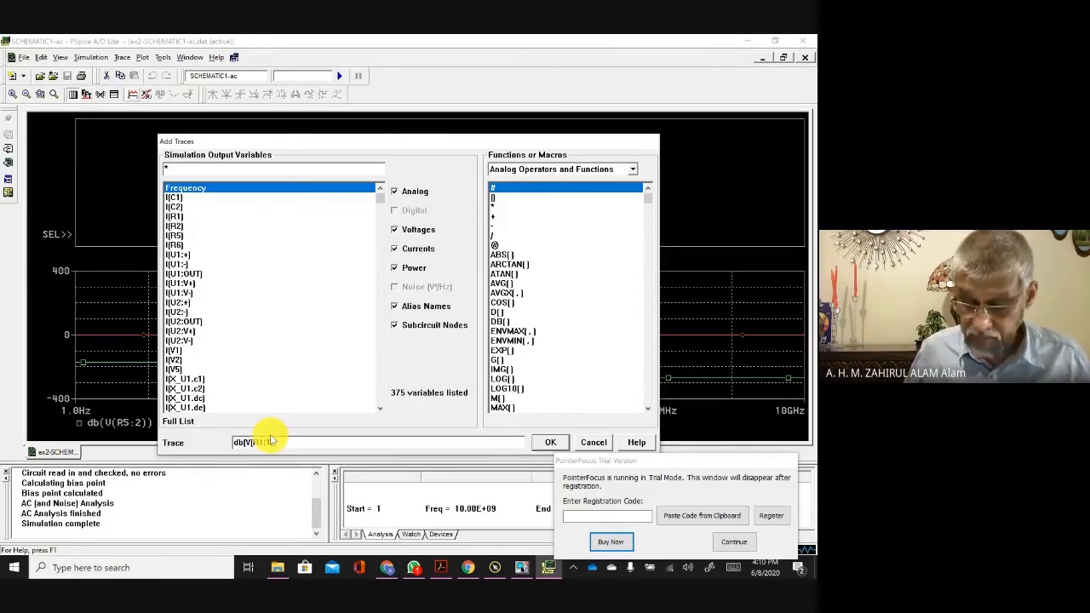
left_click(549, 442)
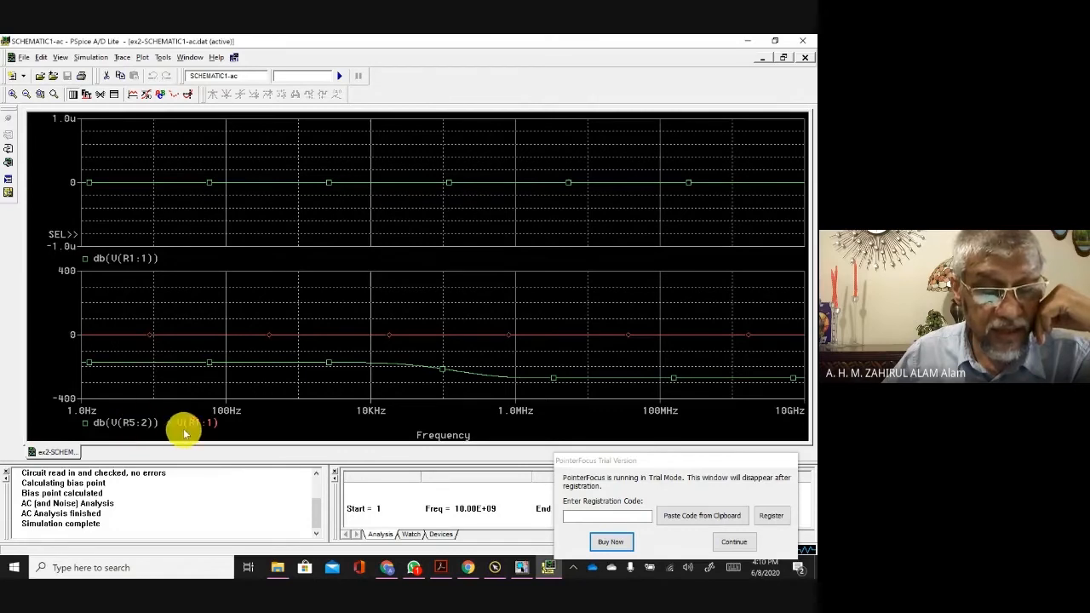
left_click(223, 418)
key("Delete")
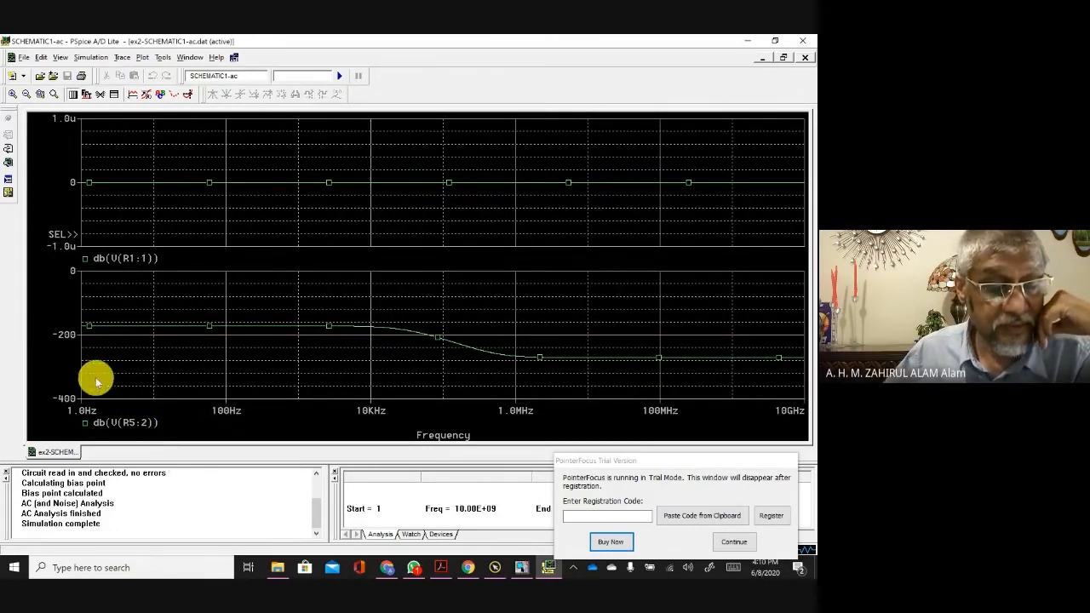
Step: Give the db(V(R5:2)) plot's Y axis a user-defined data range of -400 to -100
double_click(68, 334)
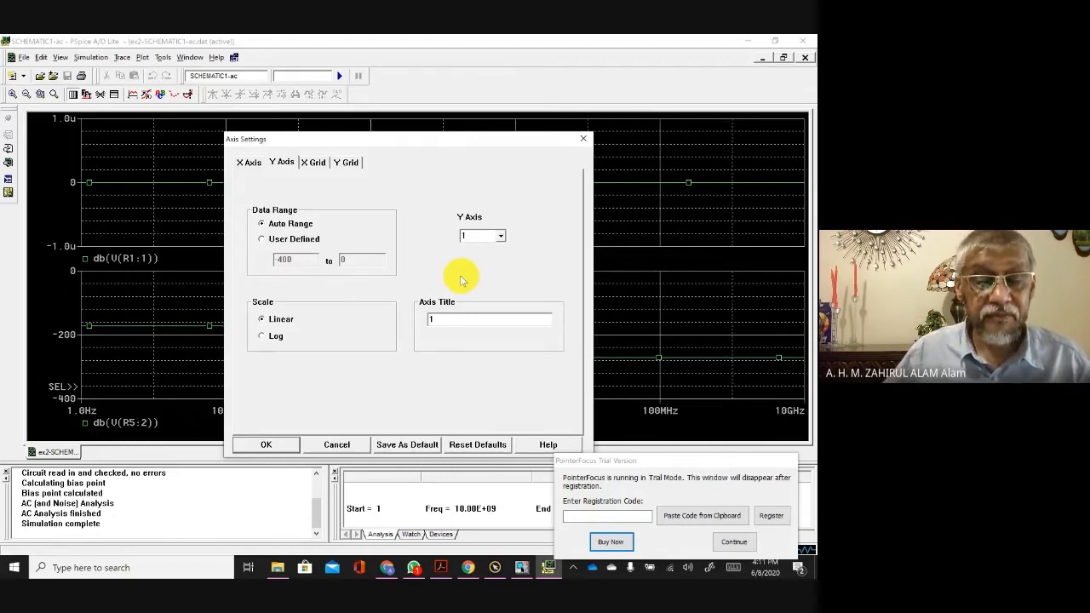
left_click(270, 242)
left_click(346, 258)
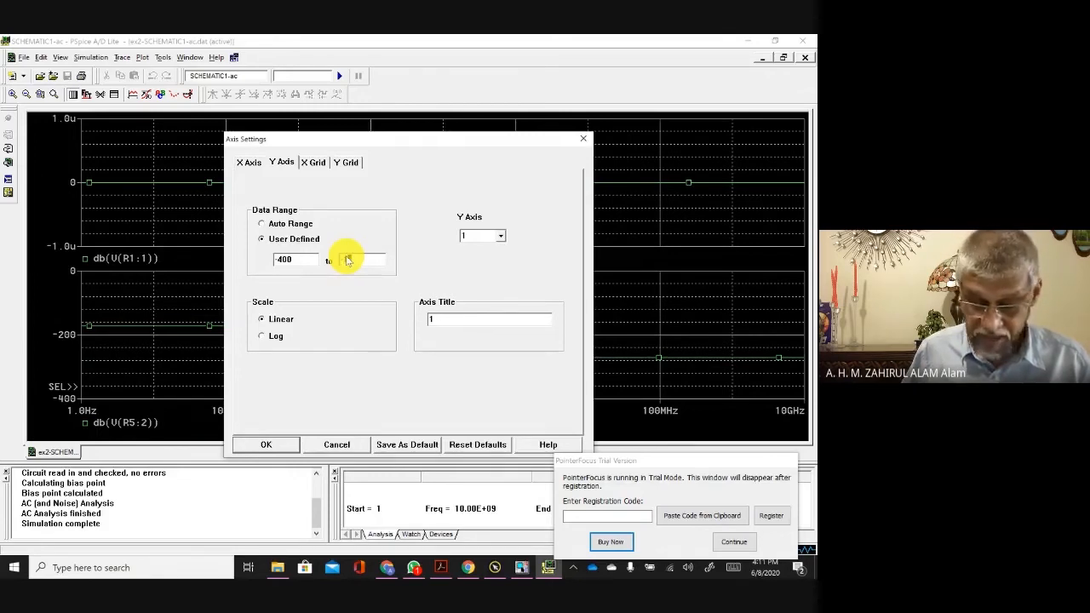
left_click(271, 443)
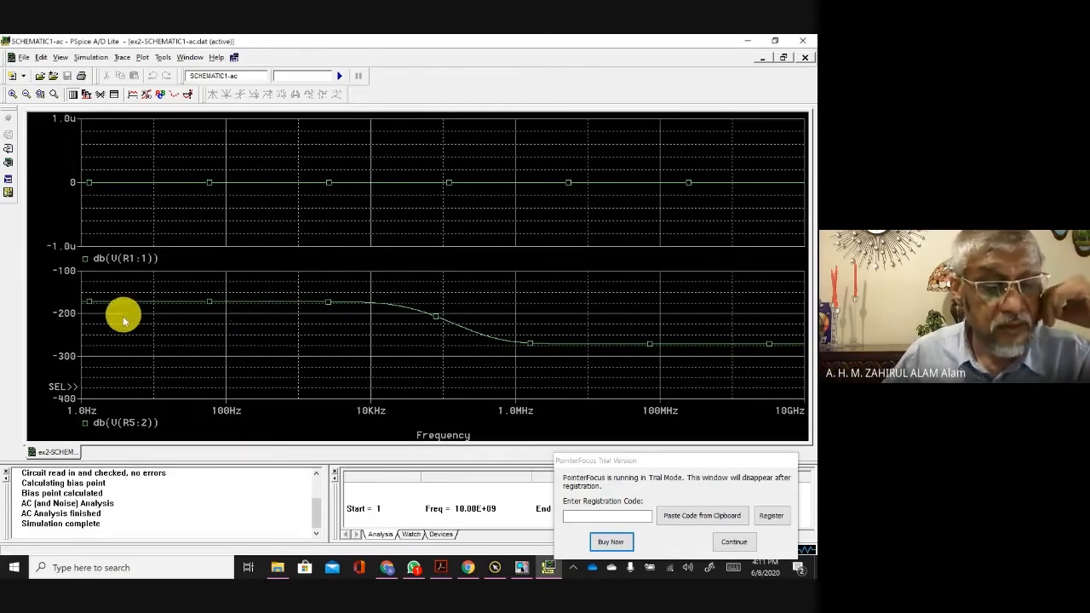
Step: Set the maximum of the db(V(R5:2)) plot's Y-axis range to -150
double_click(66, 311)
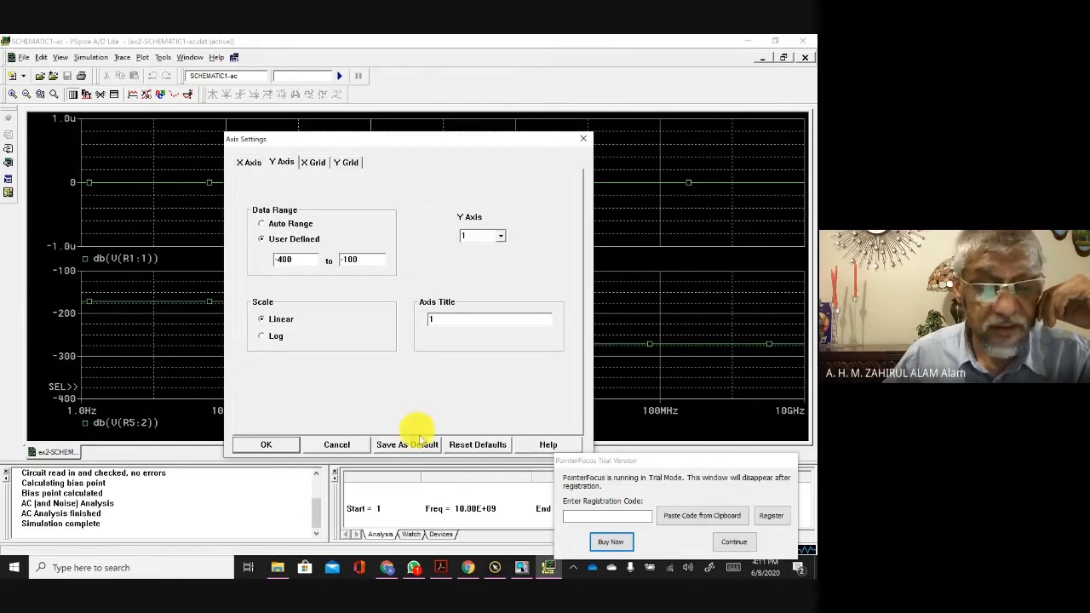
double_click(361, 259)
left_click_drag(363, 259, 347, 260)
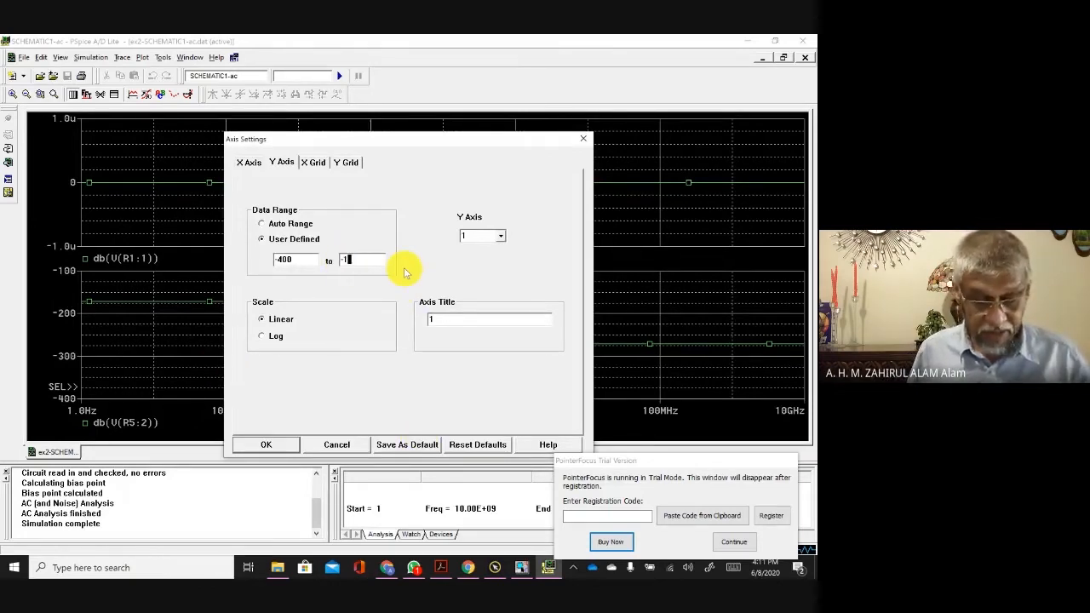
type("5-")
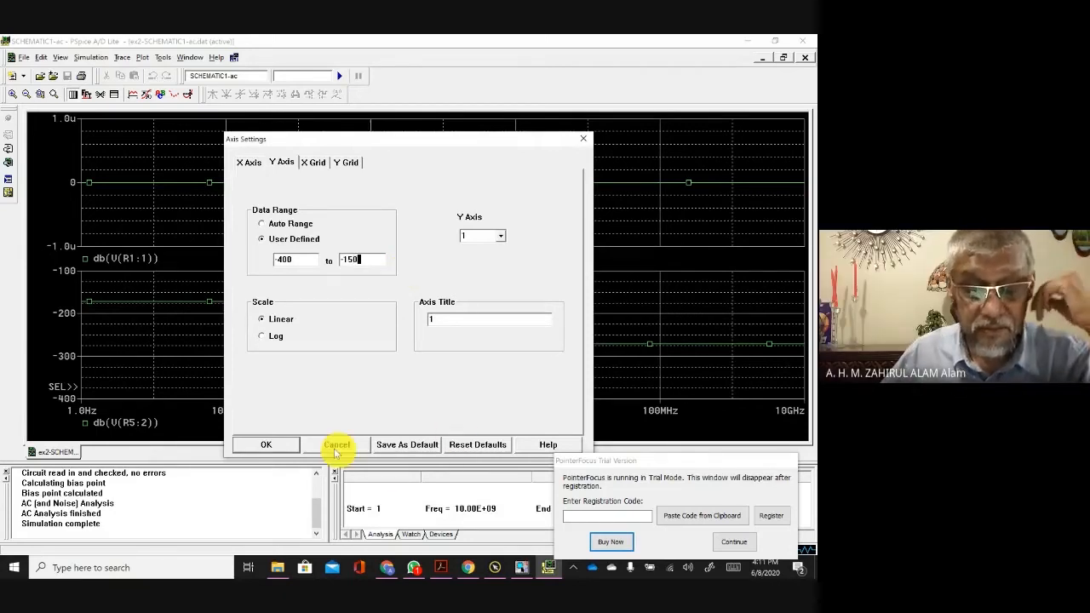
left_click(271, 440)
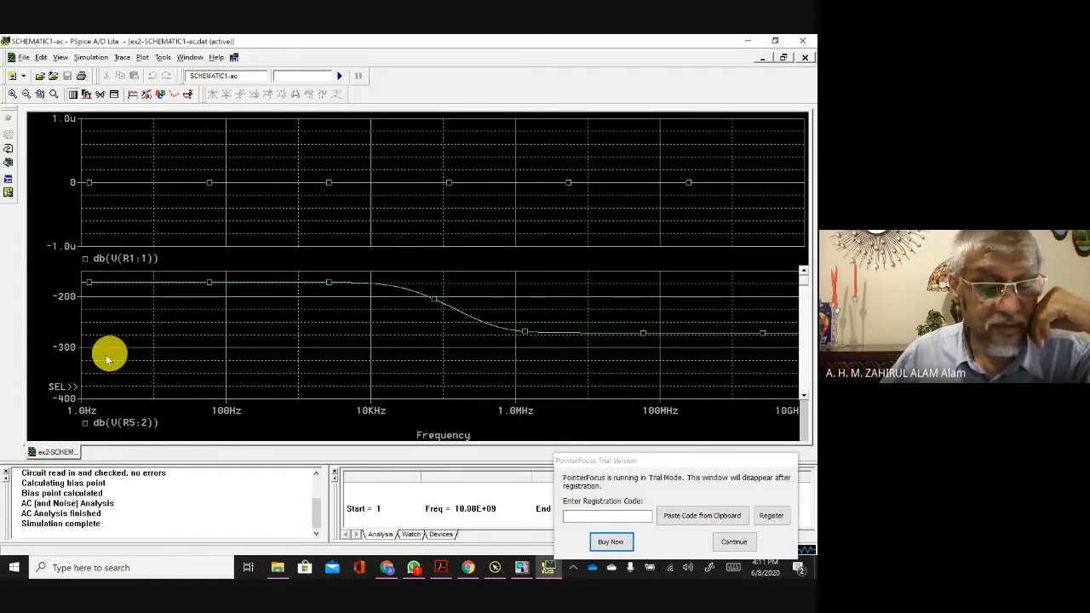
Step: Set the minimum of the db(V(R5:2)) plot's Y-axis range to -300
double_click(74, 347)
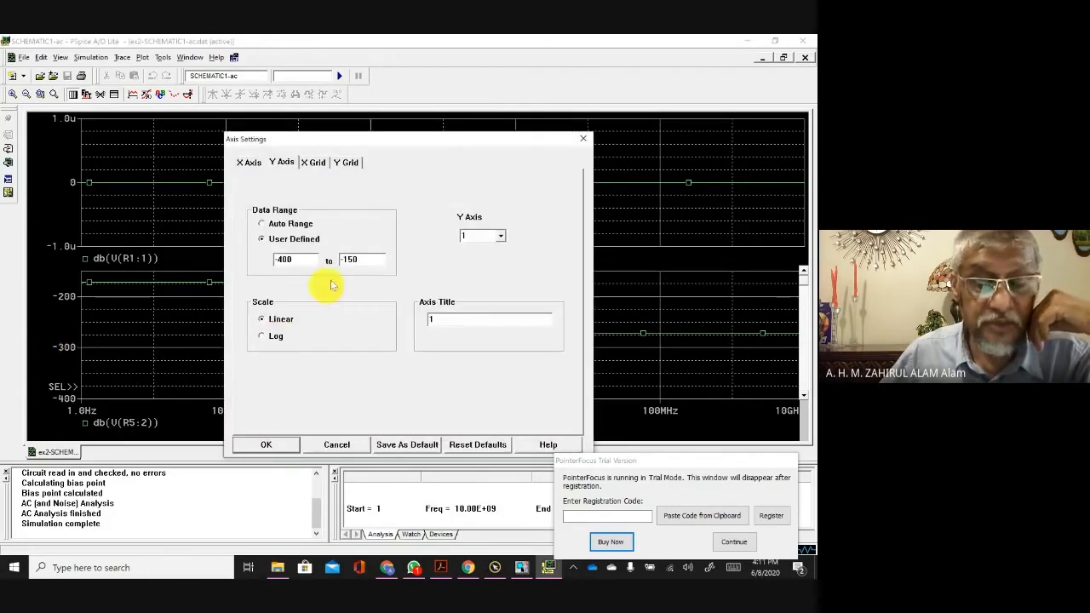
left_click(277, 258)
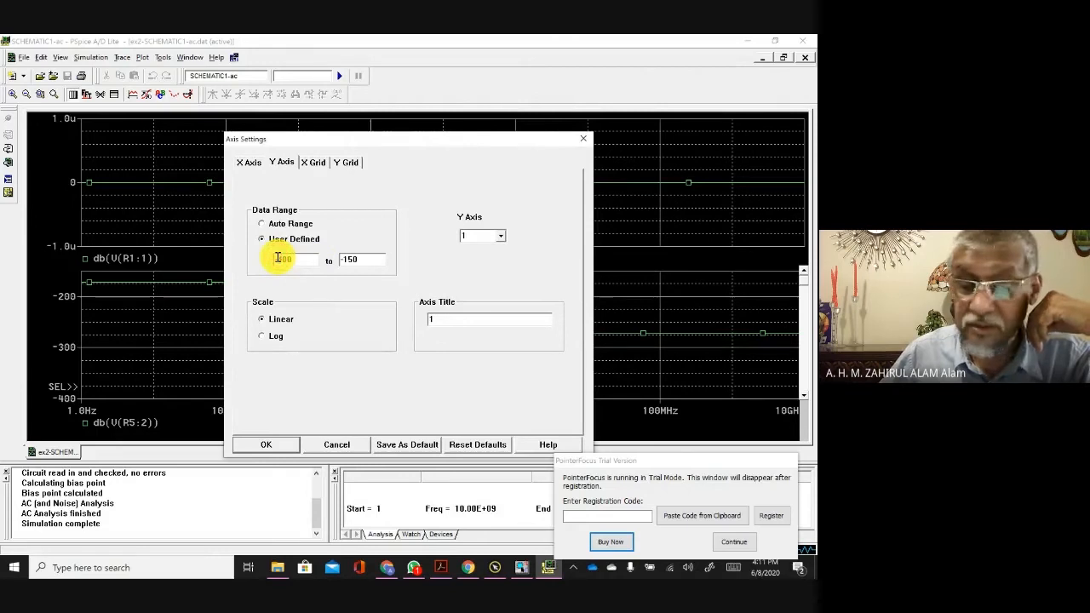
left_click_drag(278, 258, 300, 259)
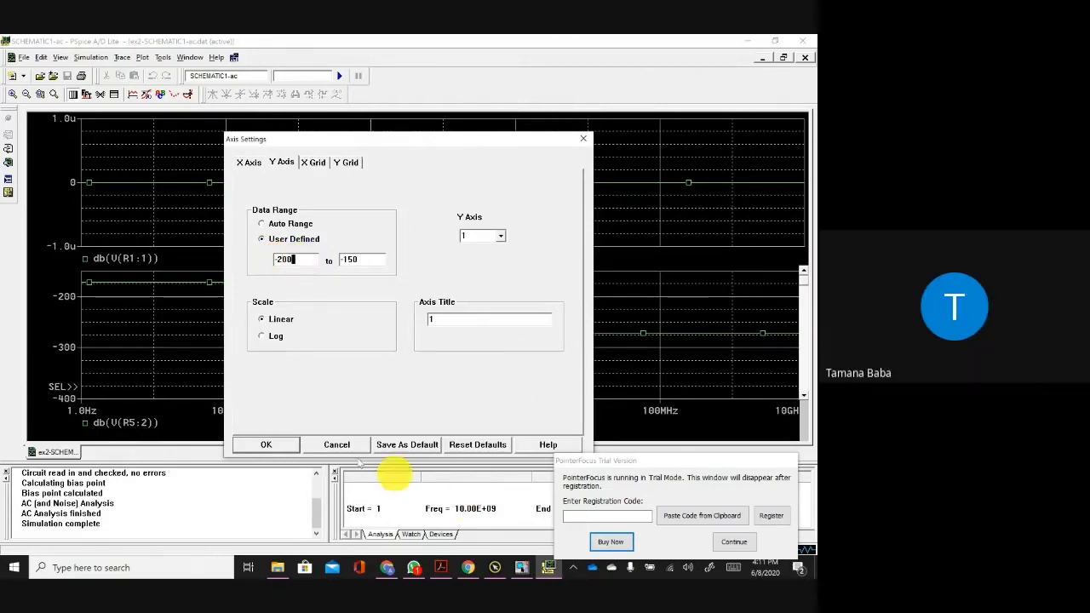
left_click(286, 452)
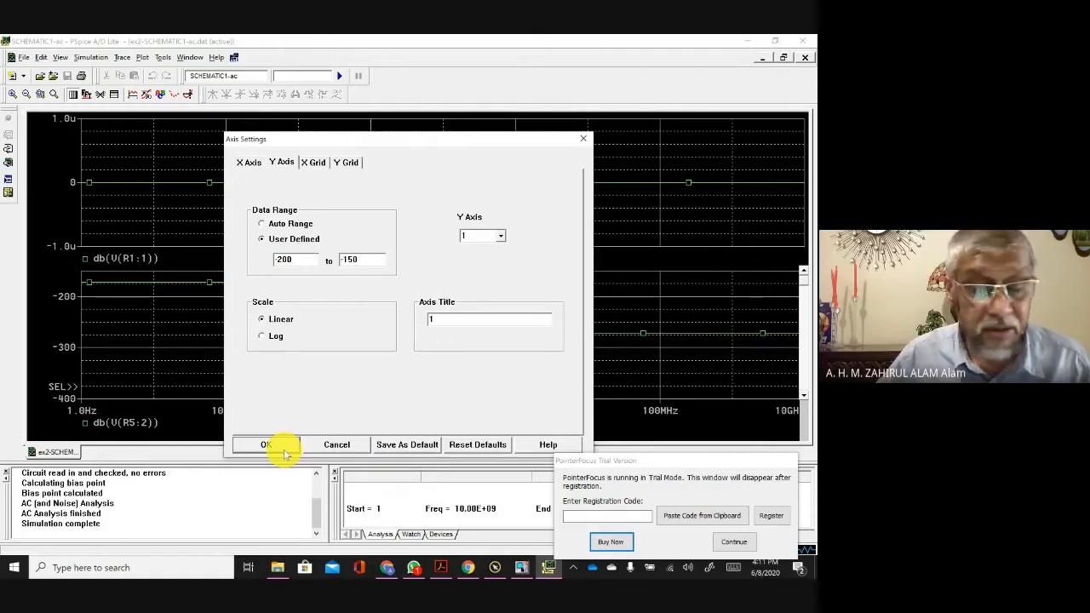
left_click_drag(406, 145, 436, 151)
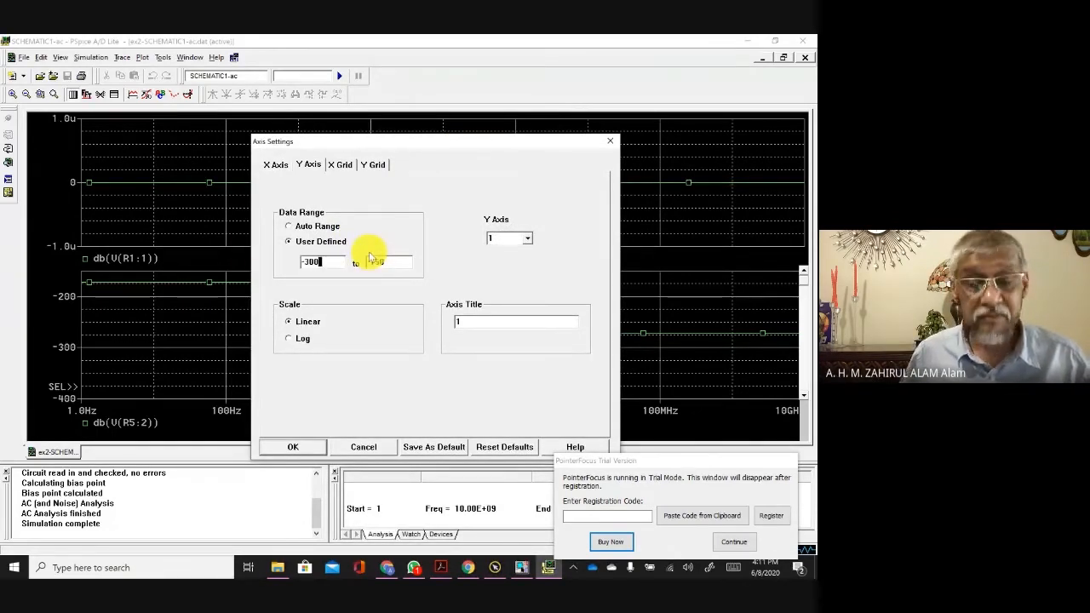
left_click(301, 446)
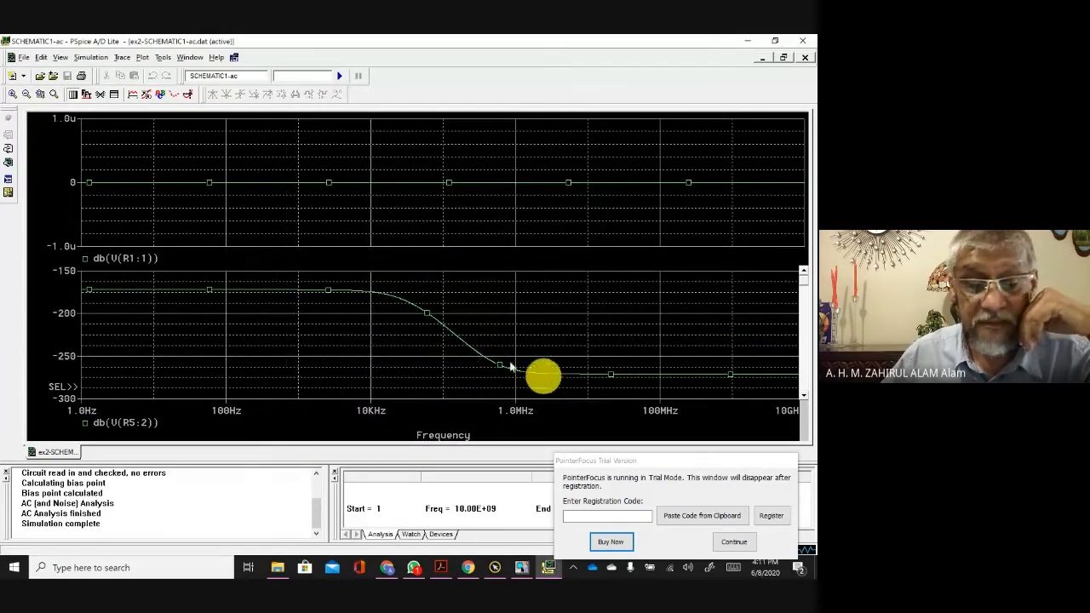
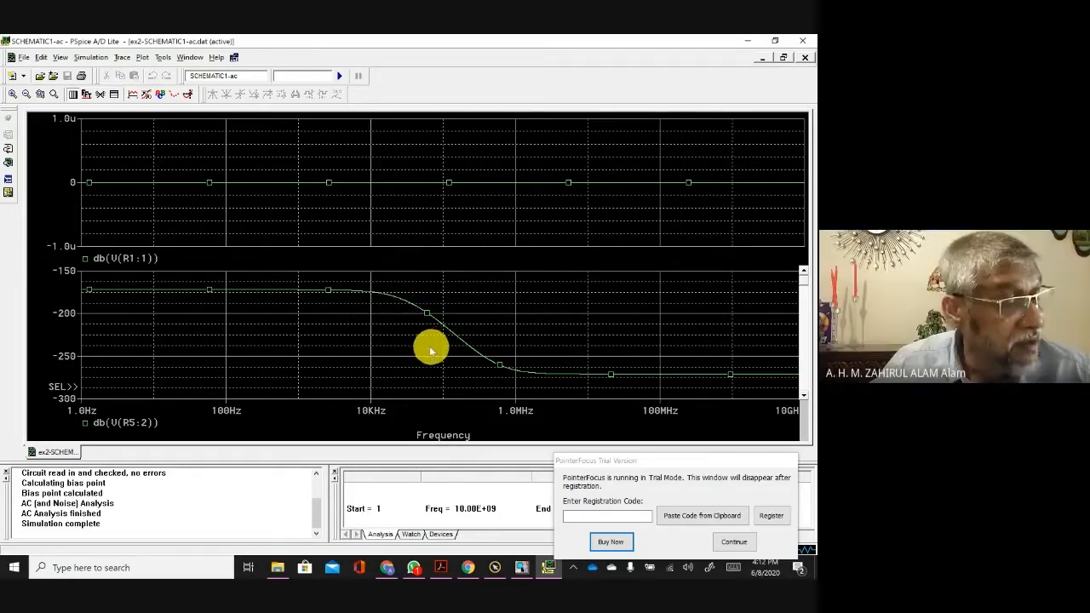
Step: Compare the maximized OrCAD Capture schematic with the Figure 4.11 circuit in the chapter PDF in Adobe Acrobat
left_click(524, 569)
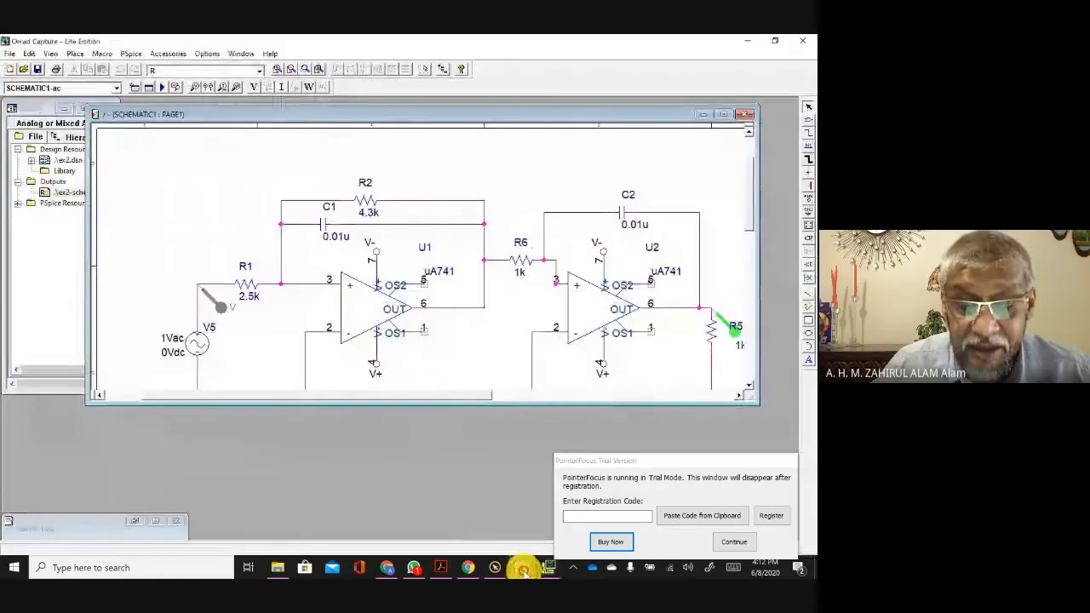
left_click(723, 115)
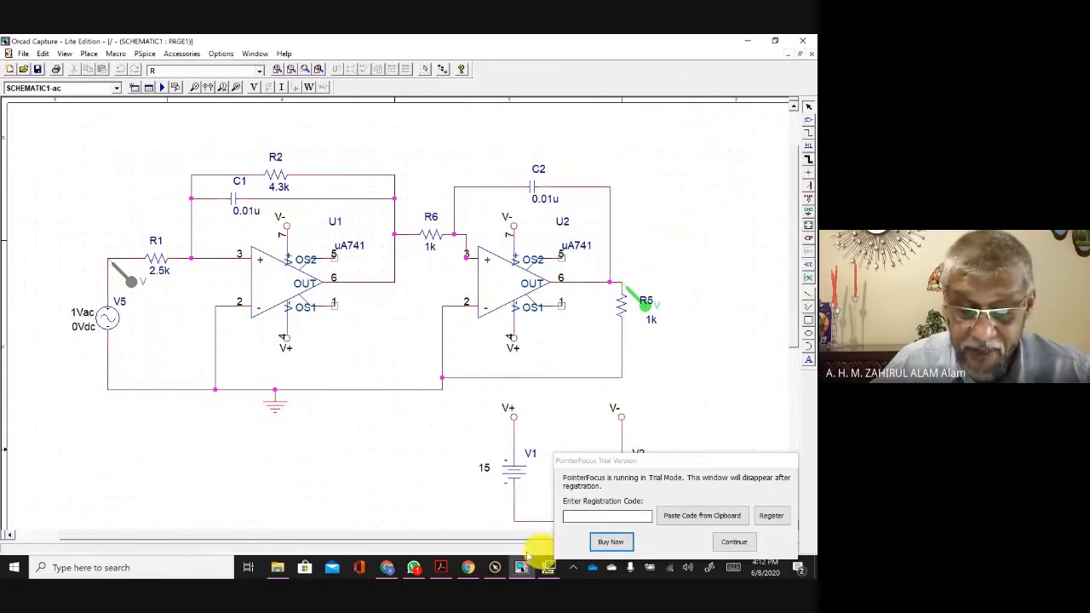
left_click(439, 568)
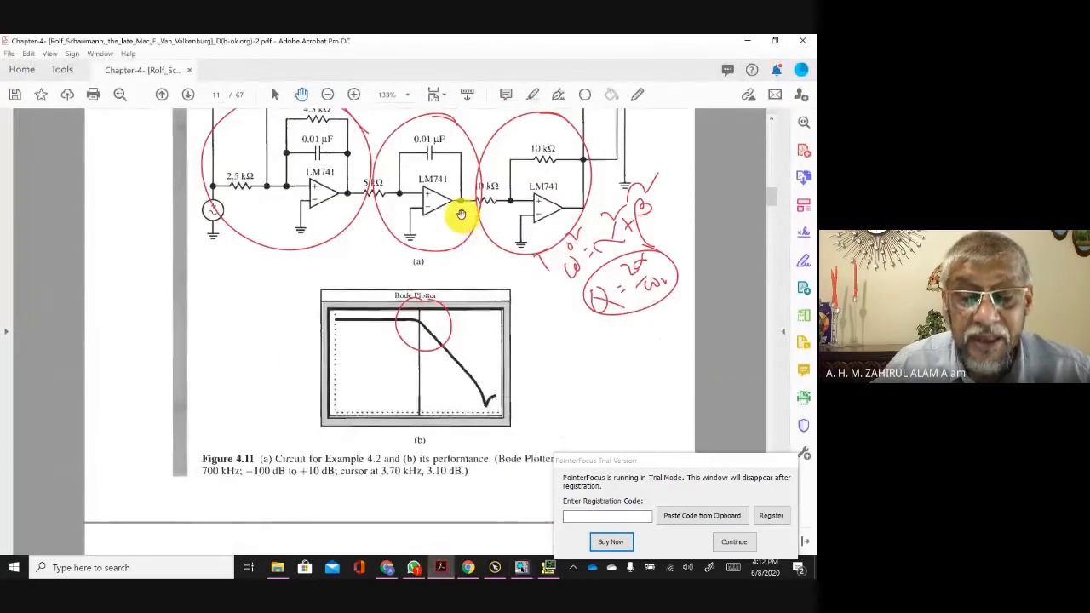
scroll(463, 219, "up", 2)
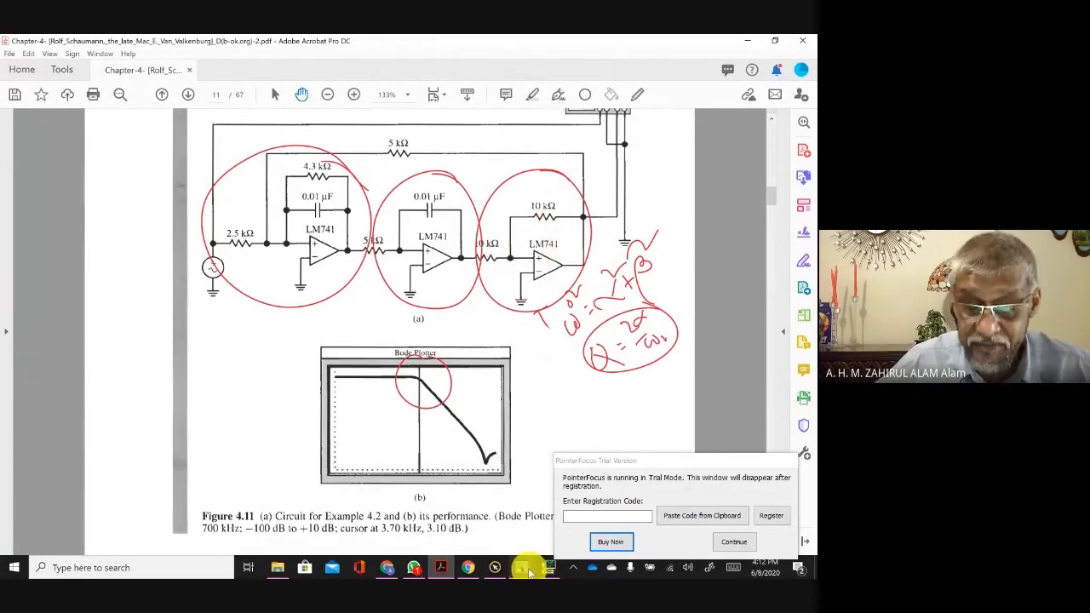
Step: Switch to OrCAD Capture and paste a copy of the second op-amp stage, including R6, C2, U2 and R5, beside the original
left_click(521, 567)
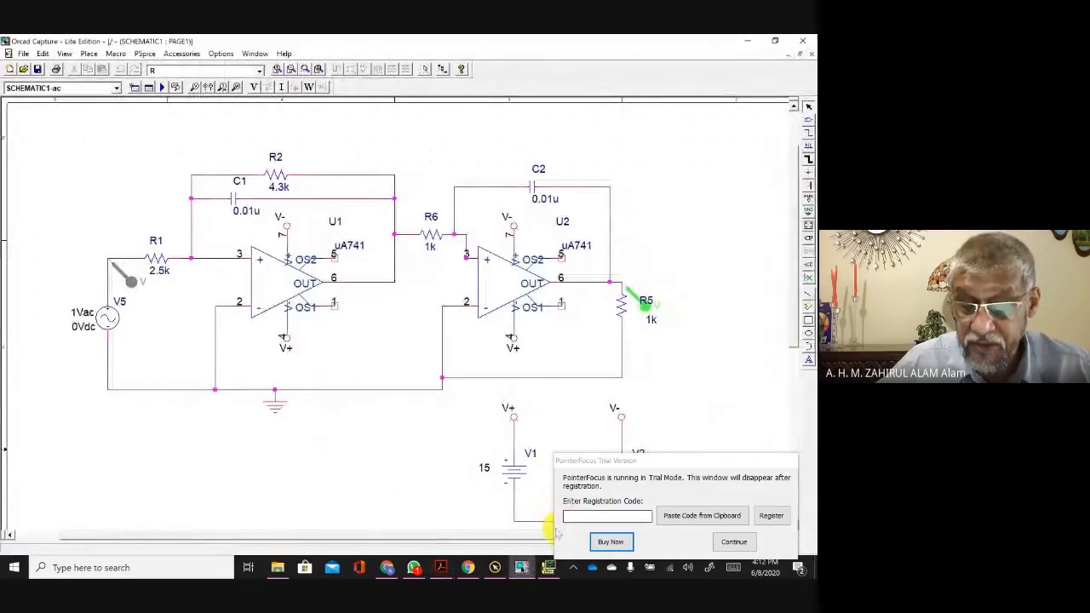
left_click_drag(494, 533, 603, 537)
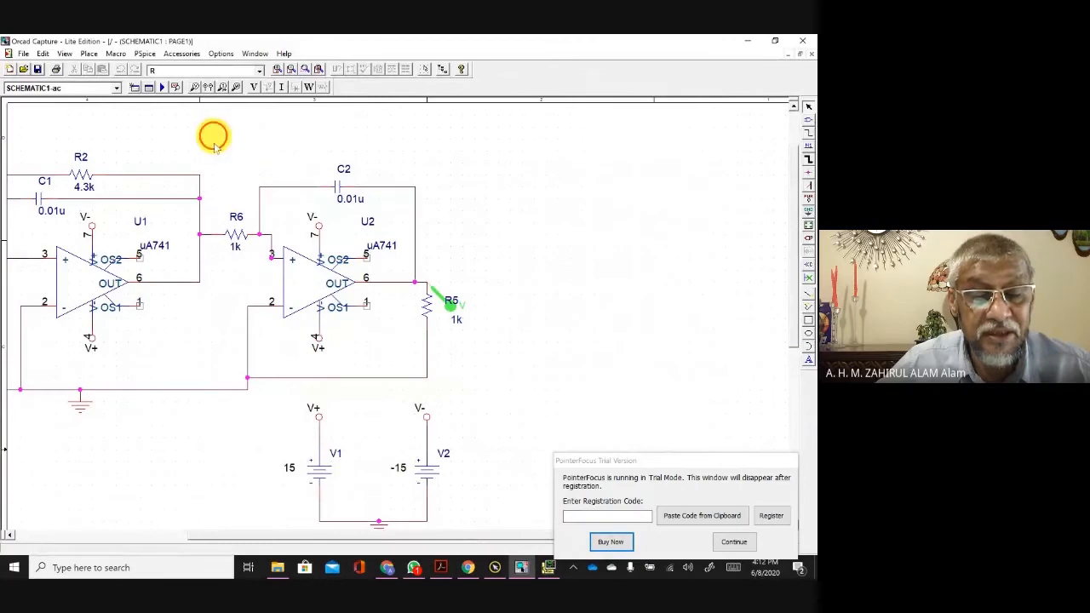
left_click_drag(212, 139, 474, 393)
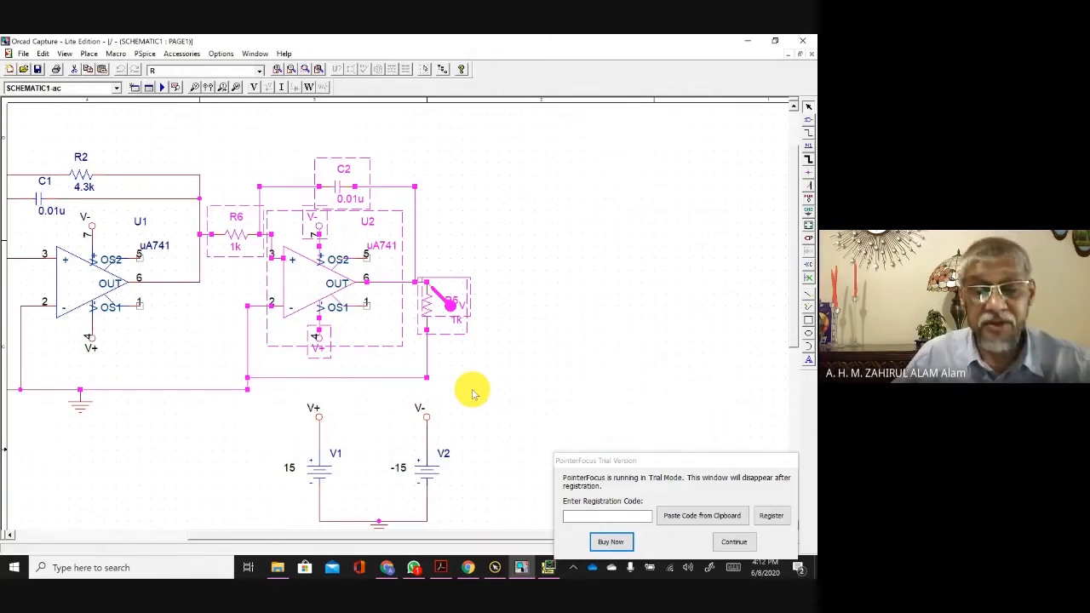
left_click(652, 282)
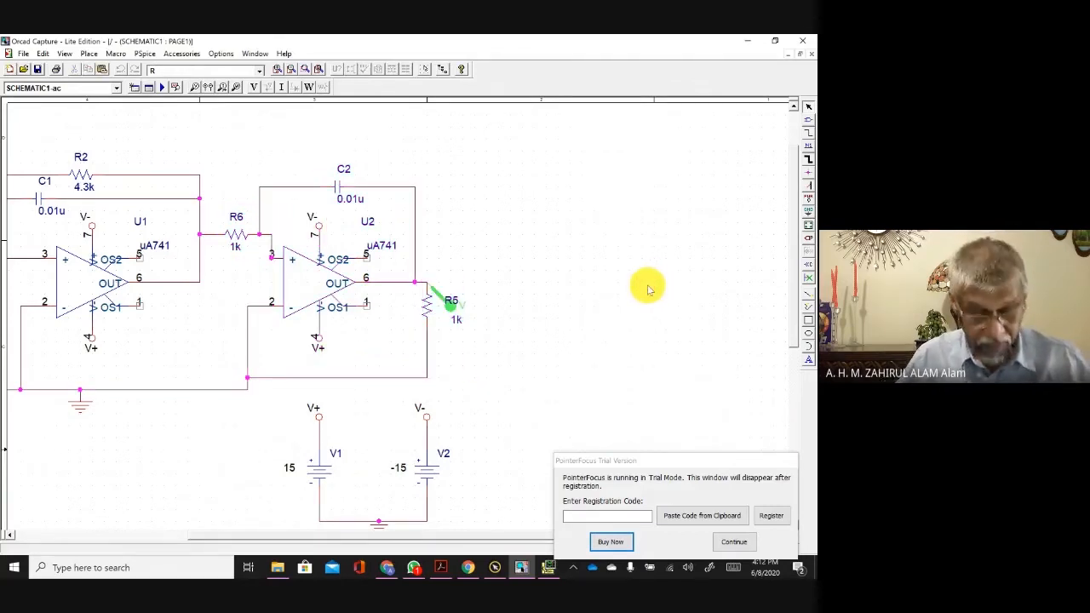
key("ctrl+v")
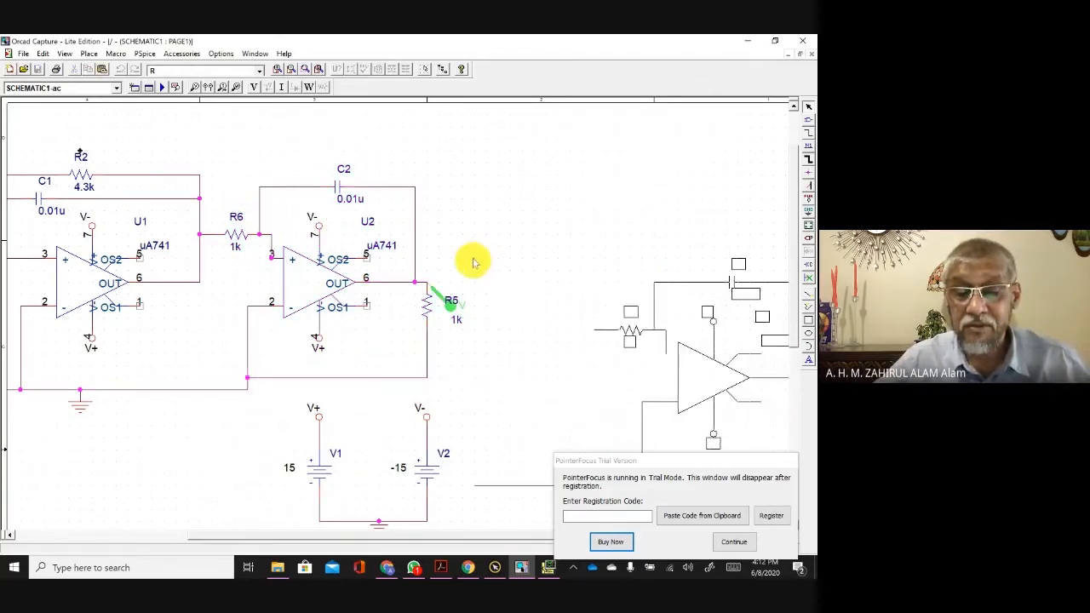
left_click(426, 150)
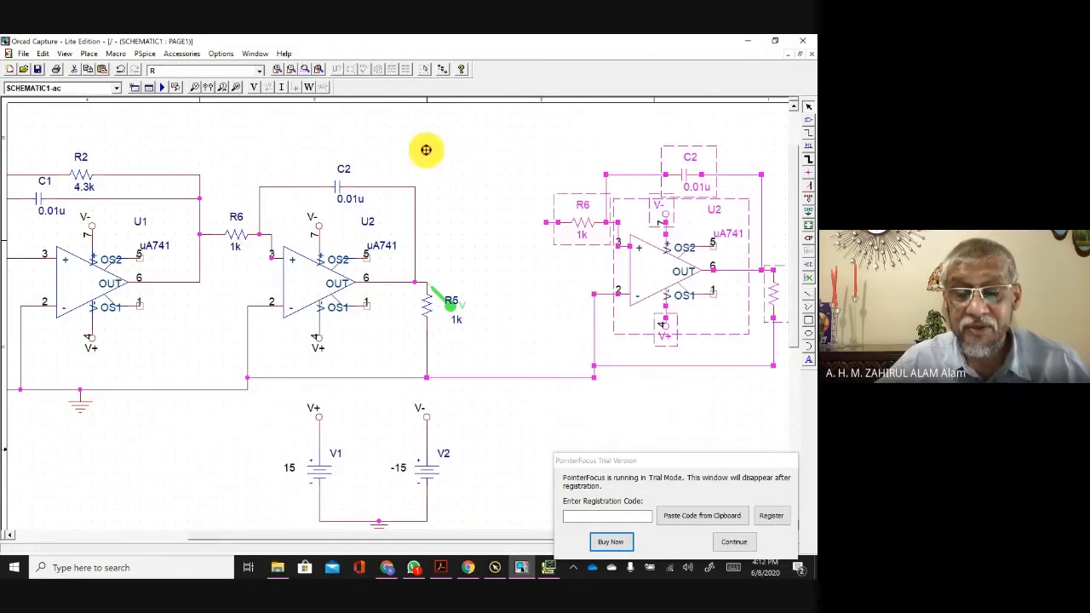
left_click(426, 150)
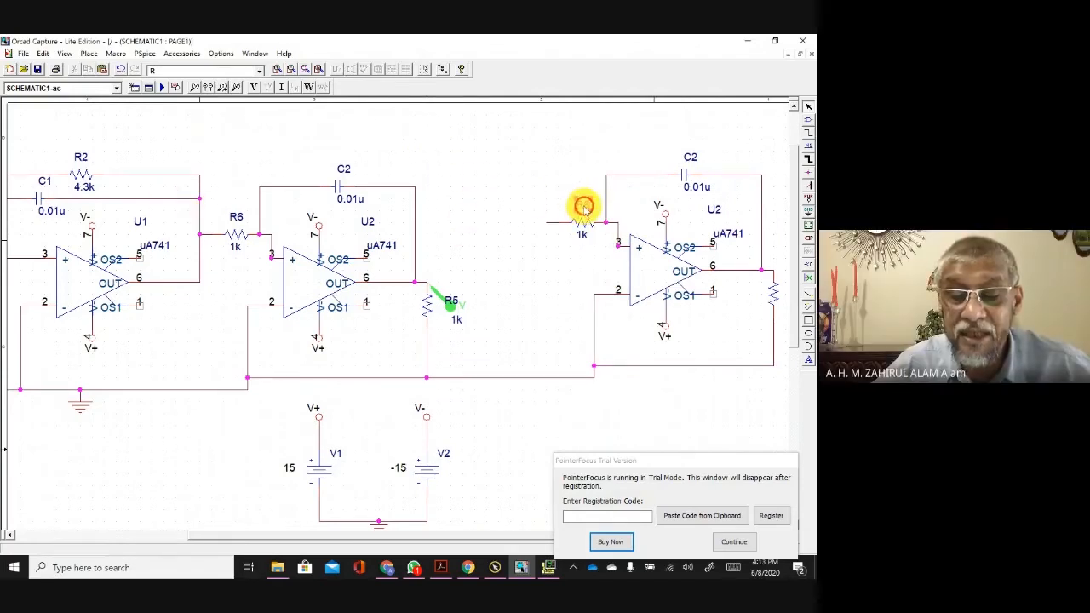
Step: Rename the copied stage's input resistor to R7 and set its value to 10k
double_click(583, 205)
left_click(334, 247)
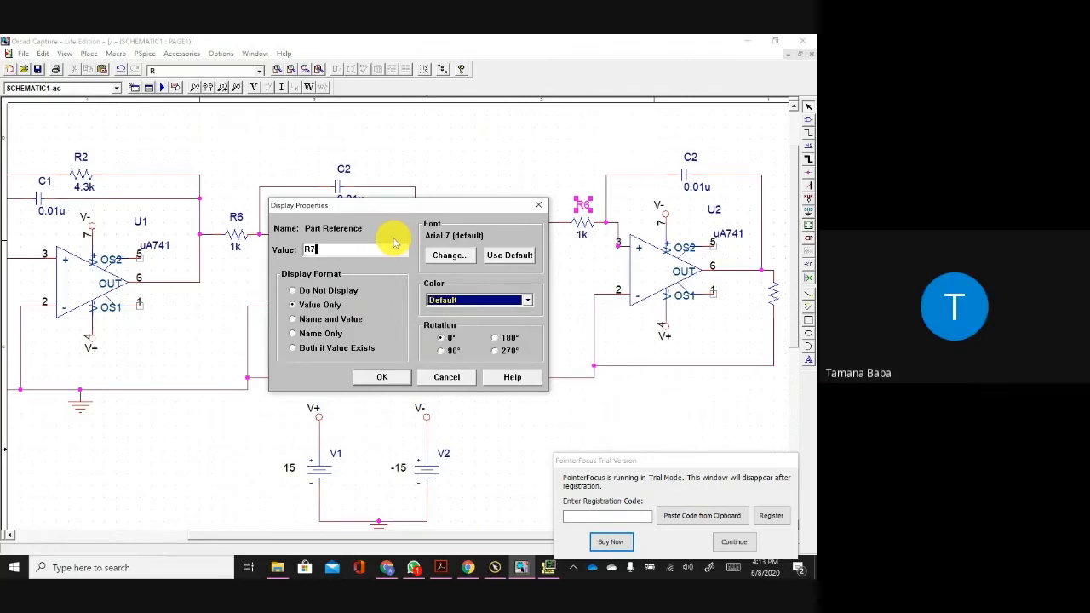
left_click(394, 376)
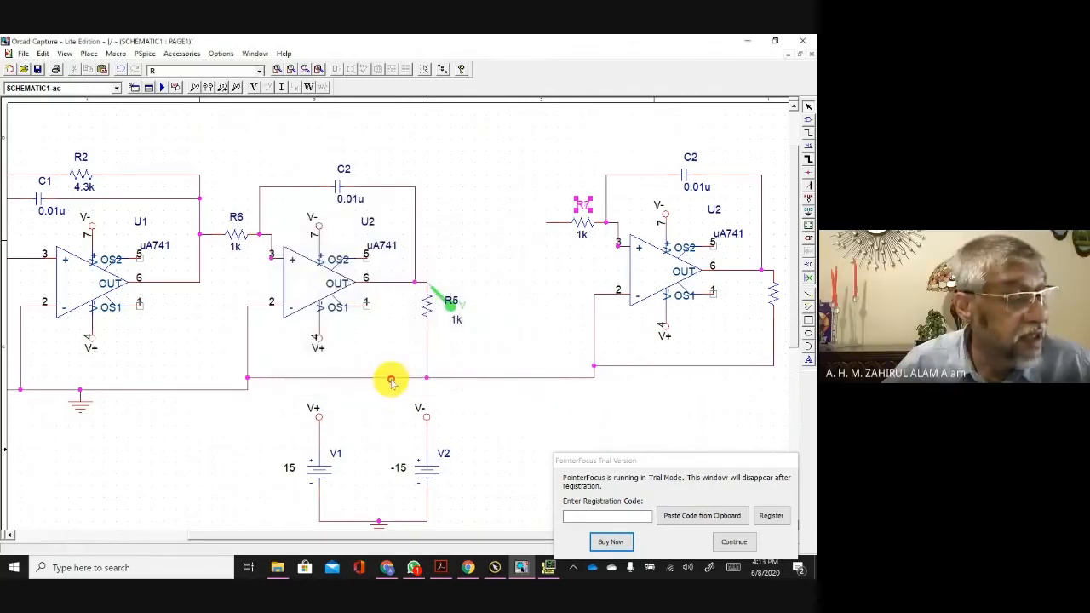
double_click(583, 234)
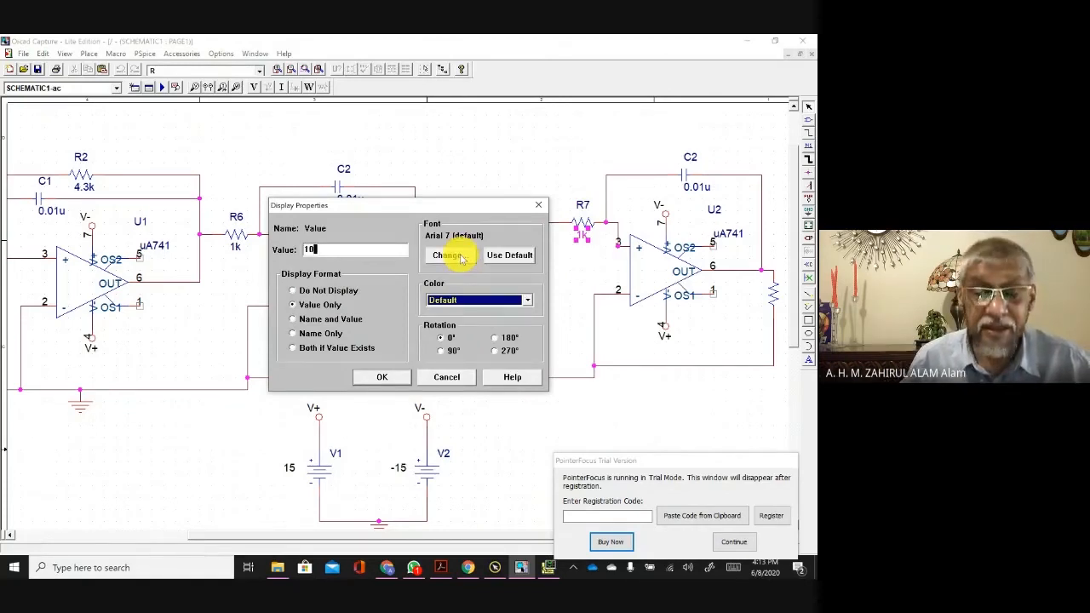
type("10k")
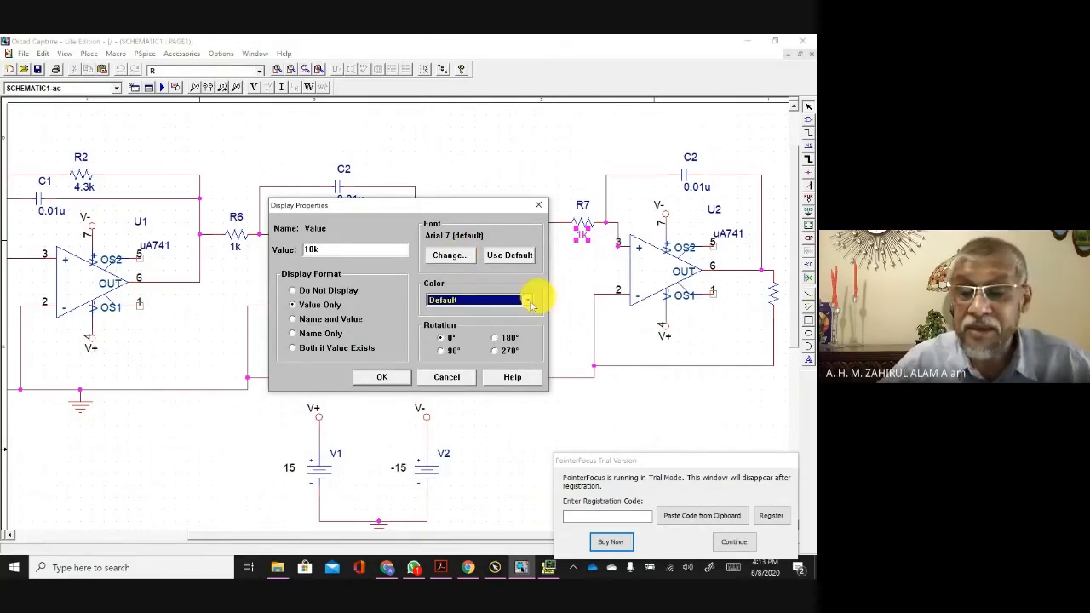
left_click(372, 377)
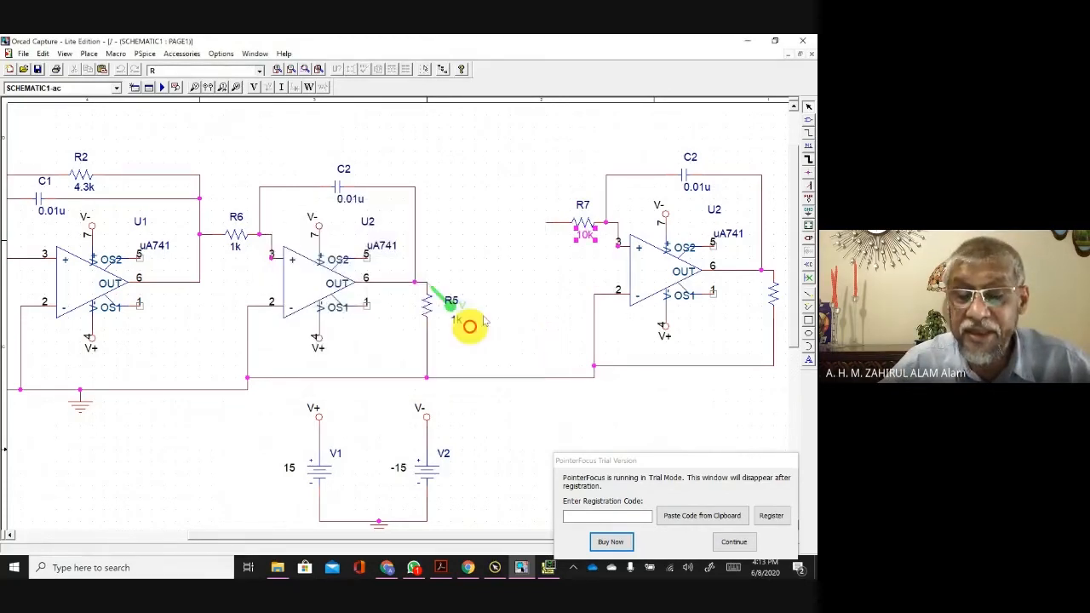
Step: Replace the copied stage's feedback capacitor C2 with a resistor R of value 10k
left_click(685, 179)
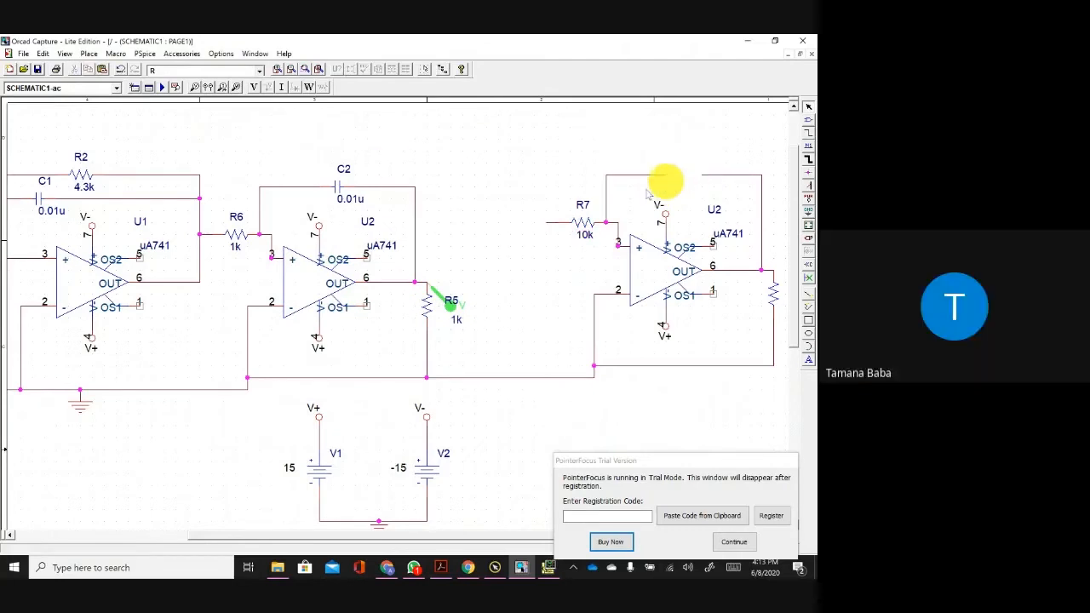
left_click(260, 69)
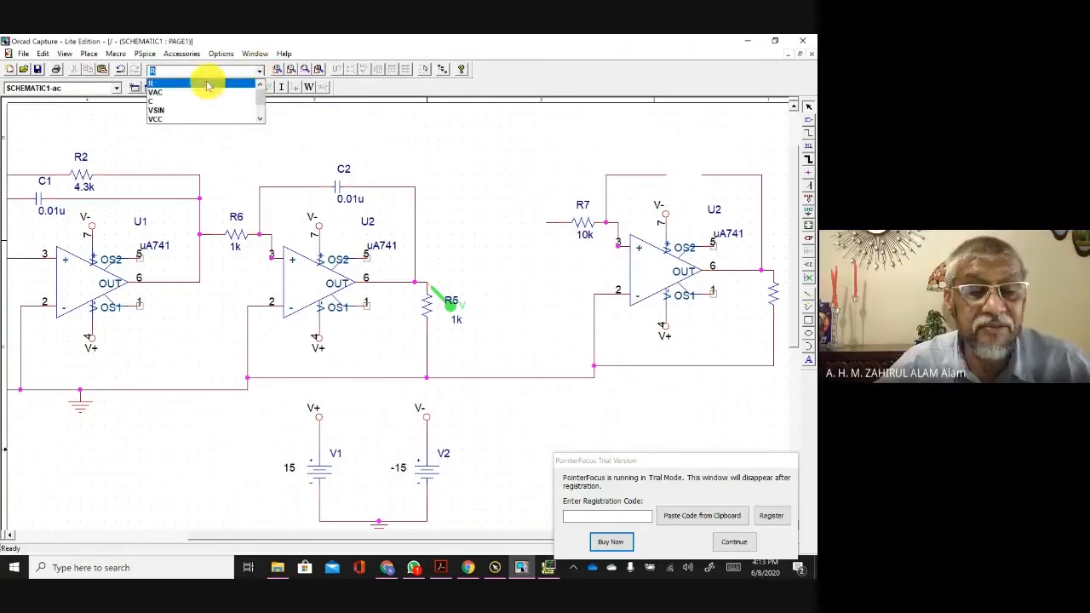
left_click(207, 79)
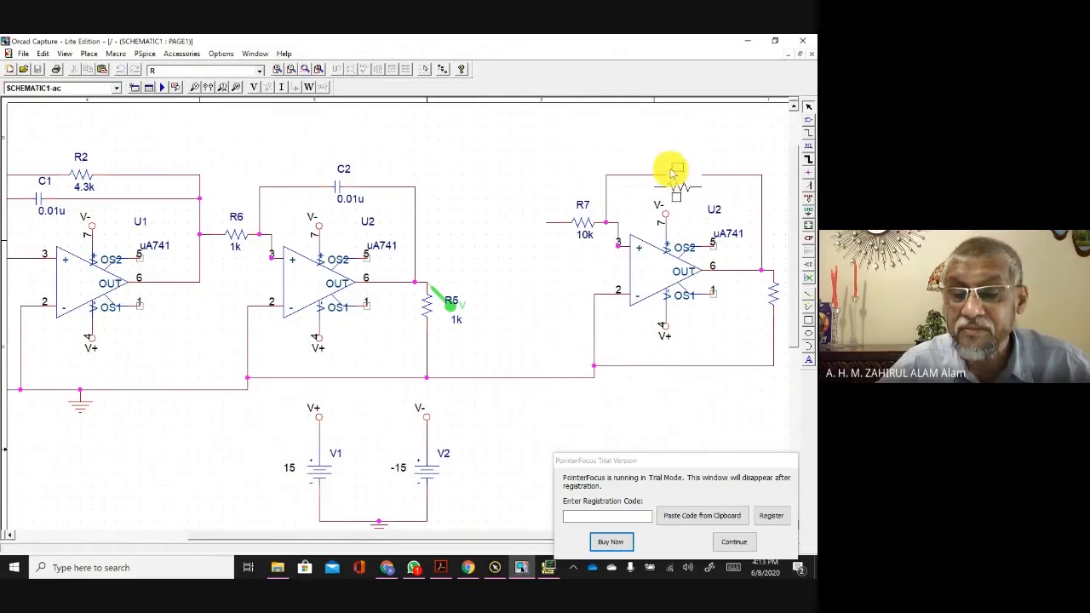
left_click(670, 168)
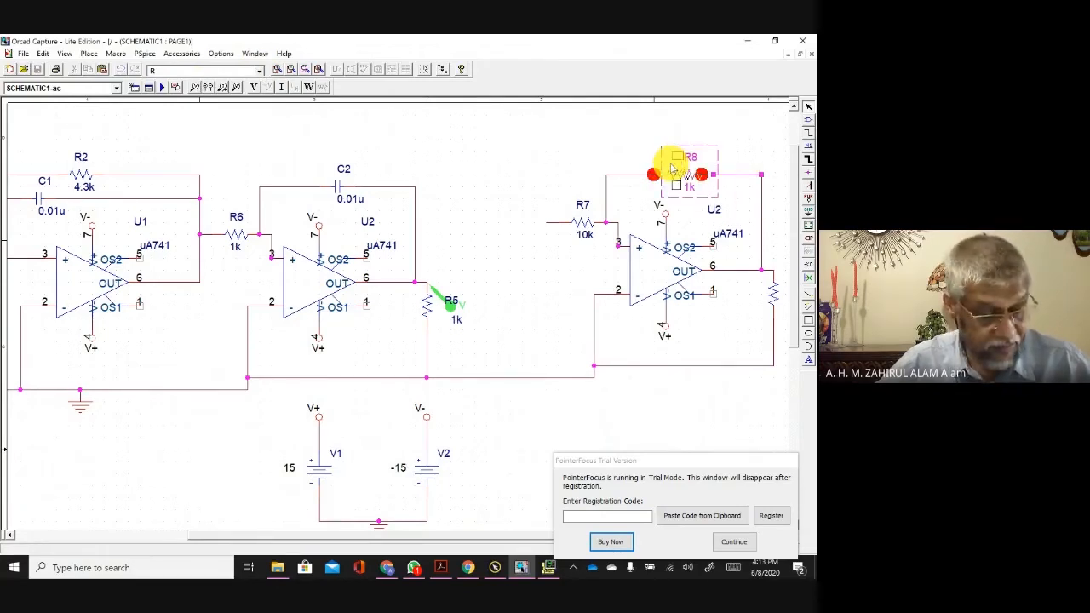
double_click(691, 186)
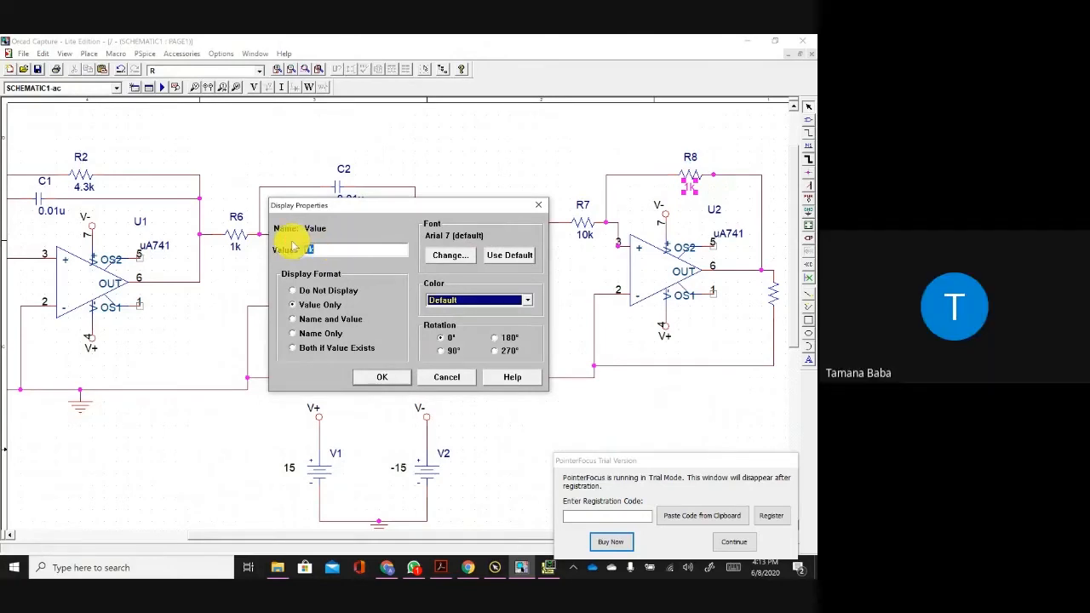
type("10k")
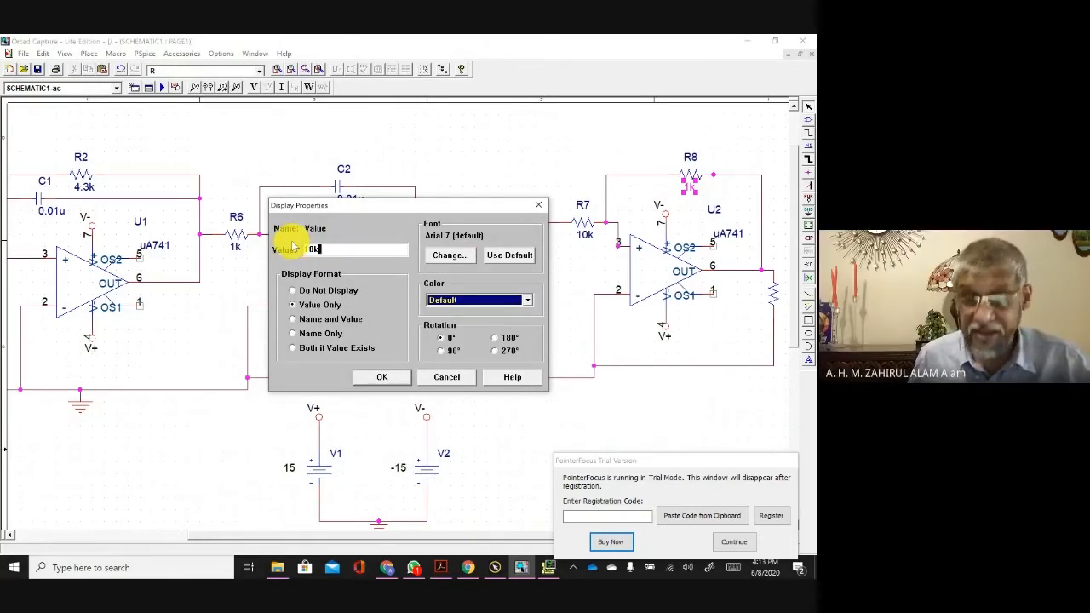
key("Return")
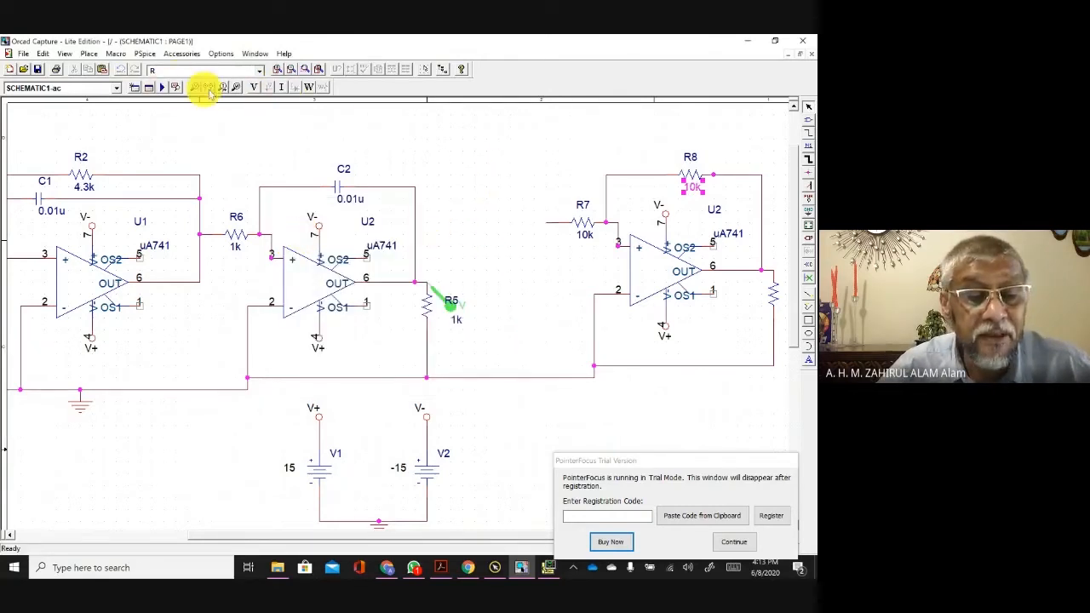
Step: Wire R7 to the second stage's output and delete that stage's 1k load resistor R5
left_click(547, 223)
left_click(415, 221)
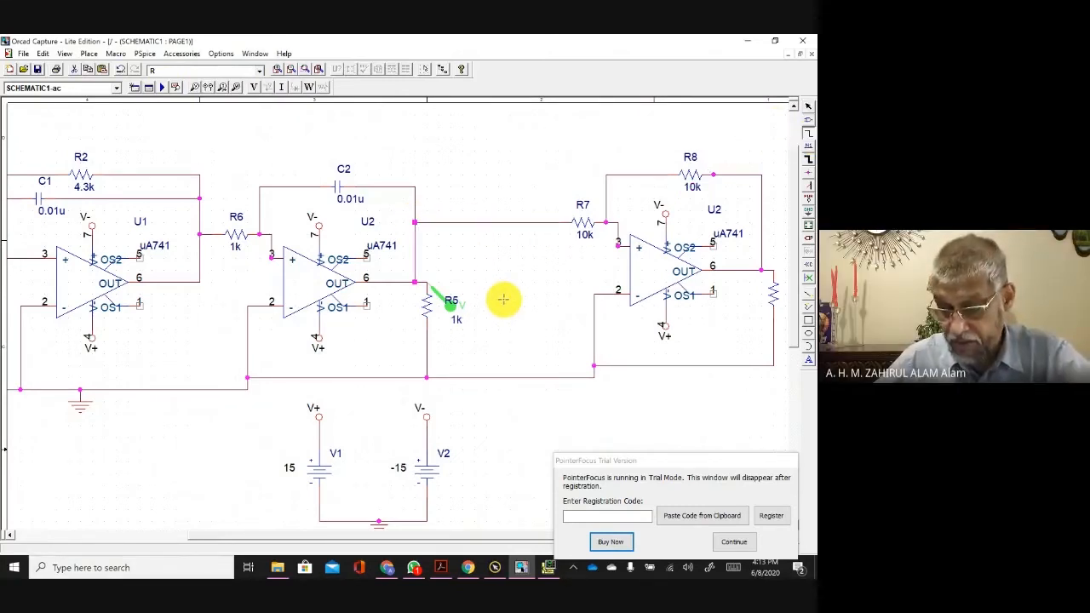
left_click(427, 314)
key("Delete")
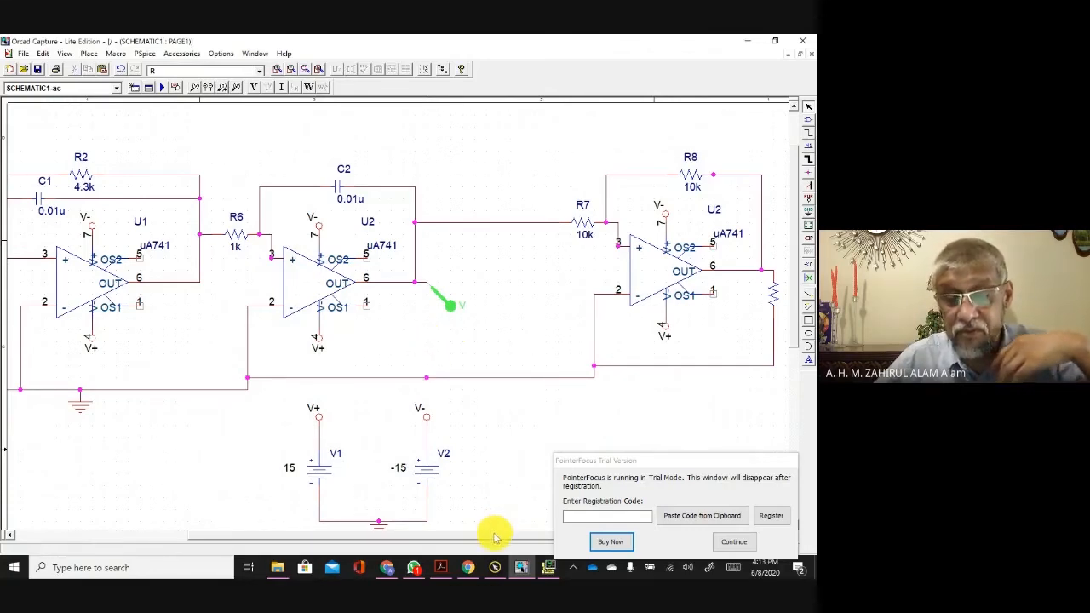
Step: Check the overall feedback path in Figure 4.11 in Adobe Acrobat, then place a resistor above the first two stages in OrCAD Capture
left_click_drag(494, 534, 517, 531)
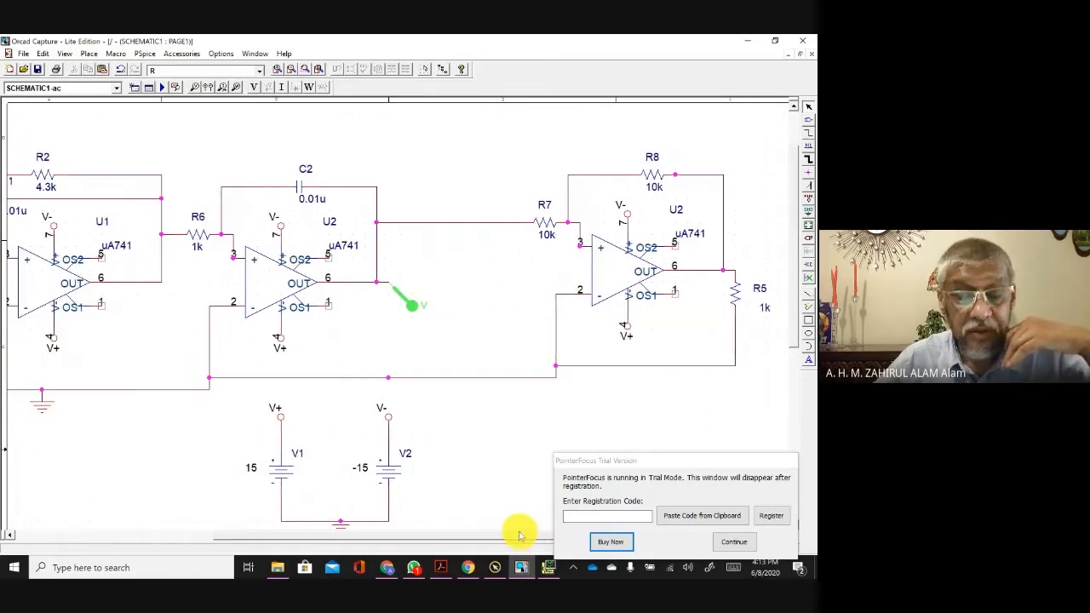
left_click(439, 568)
scroll(565, 244, "up", 1)
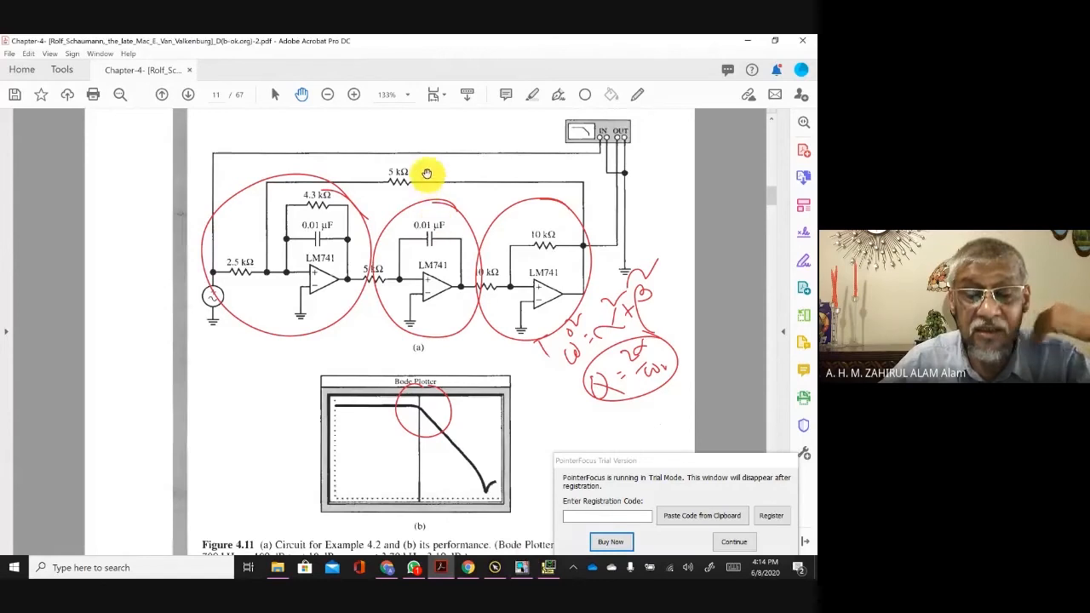
left_click(522, 567)
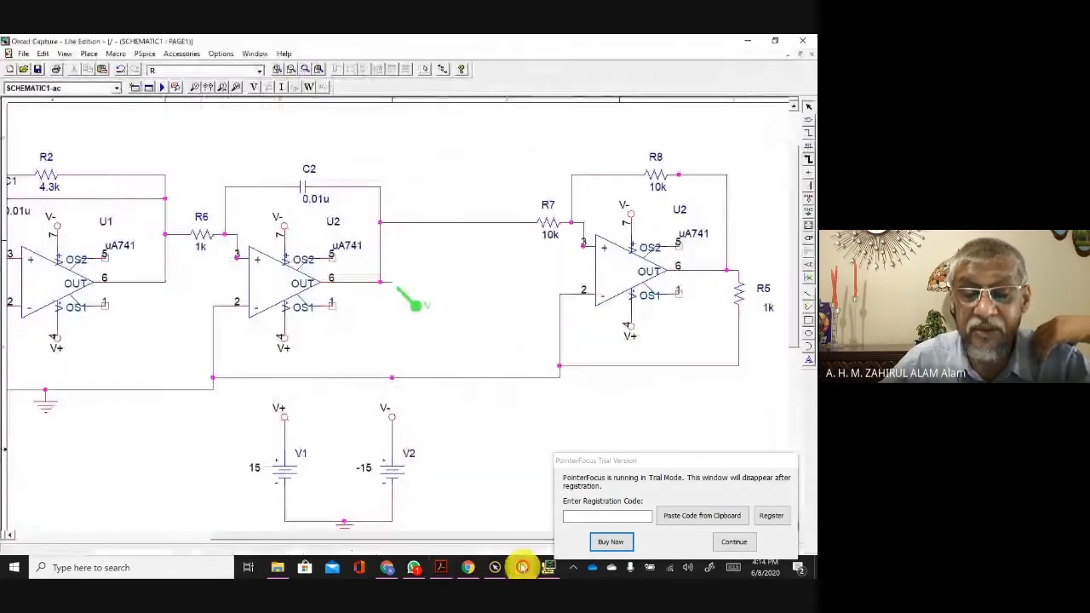
left_click(65, 54)
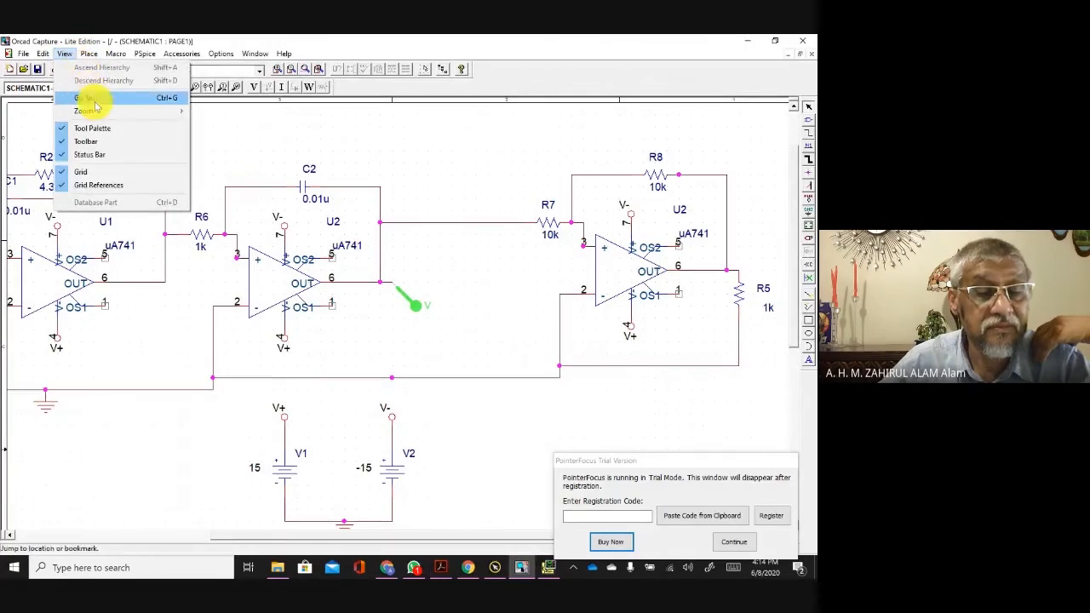
mouse_move(102, 111)
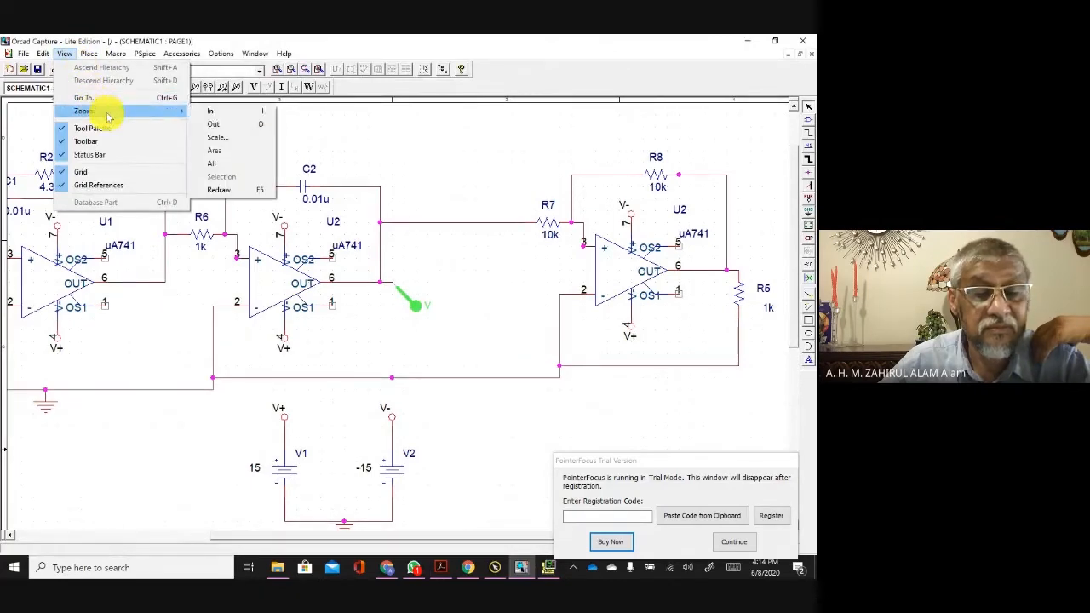
left_click(213, 123)
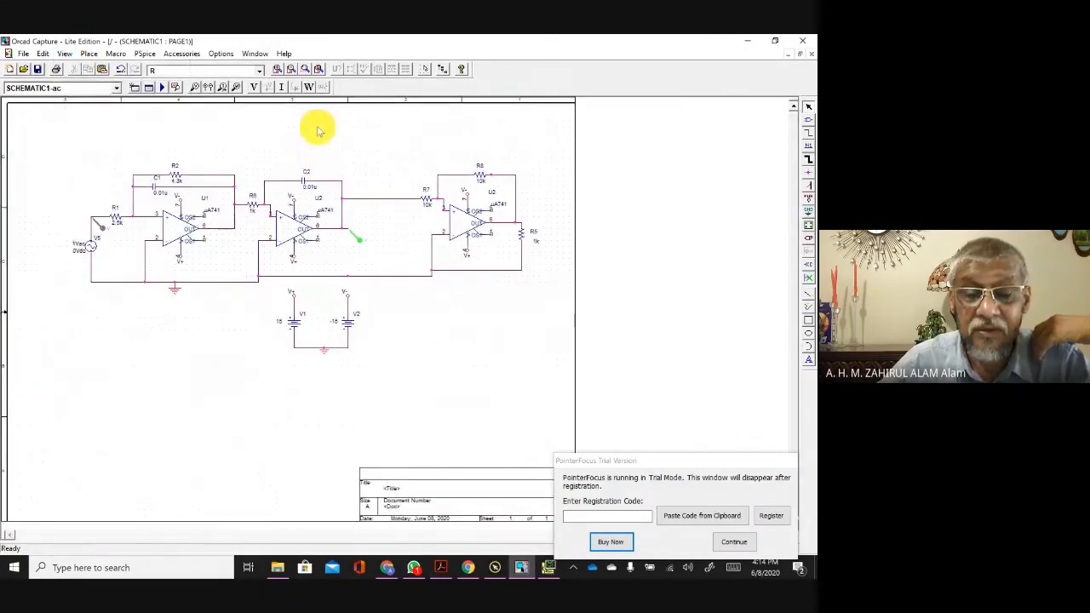
left_click(258, 69)
left_click(203, 95)
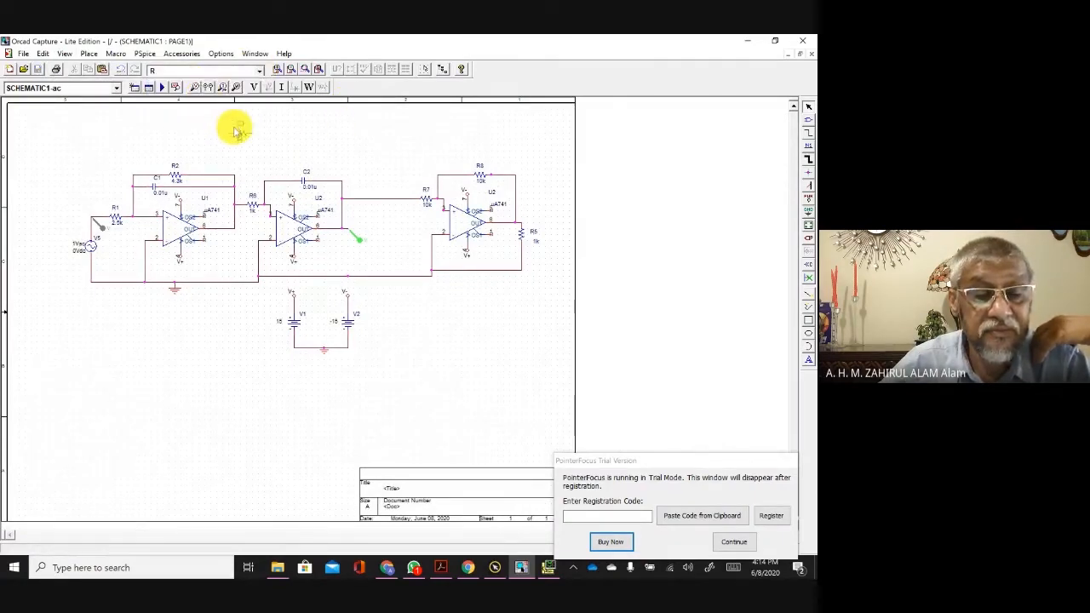
left_click(235, 128)
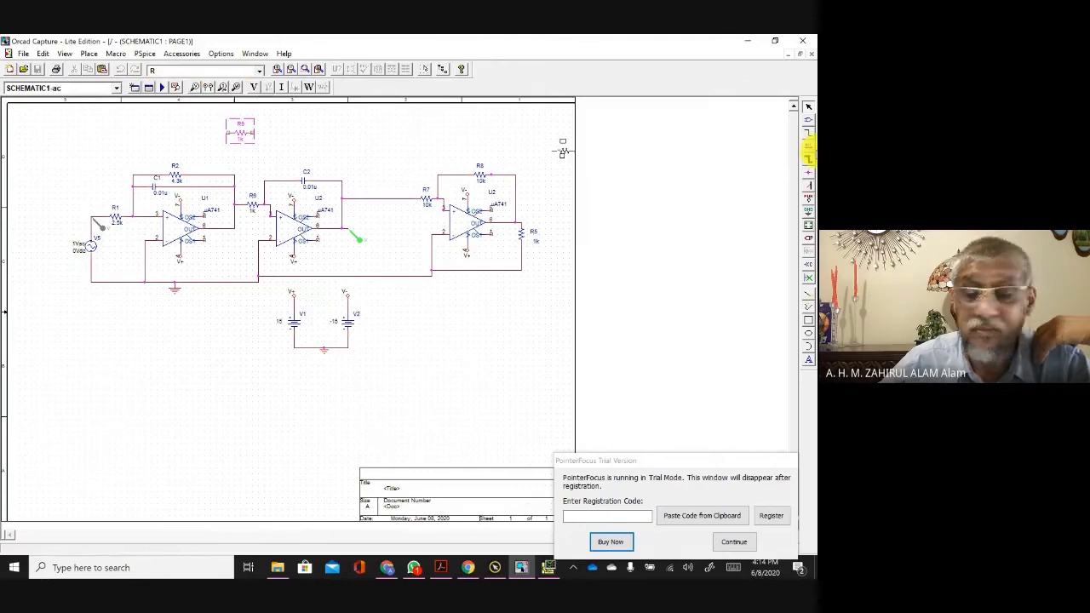
Step: Wire the new resistor between the output side of R8 and the input-side node of R2 and C1
left_click(807, 137)
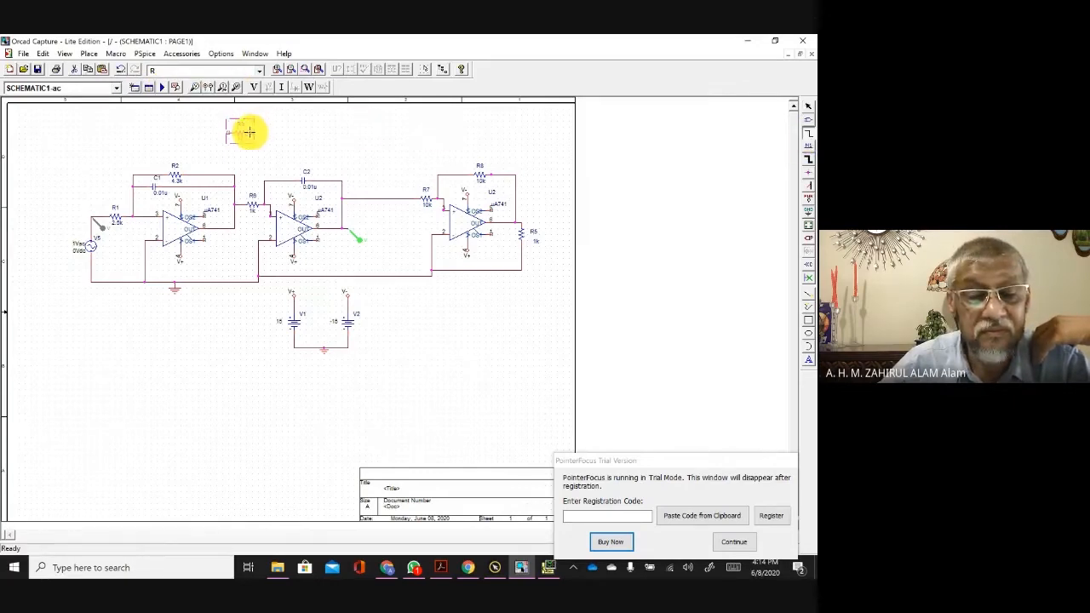
left_click(252, 133)
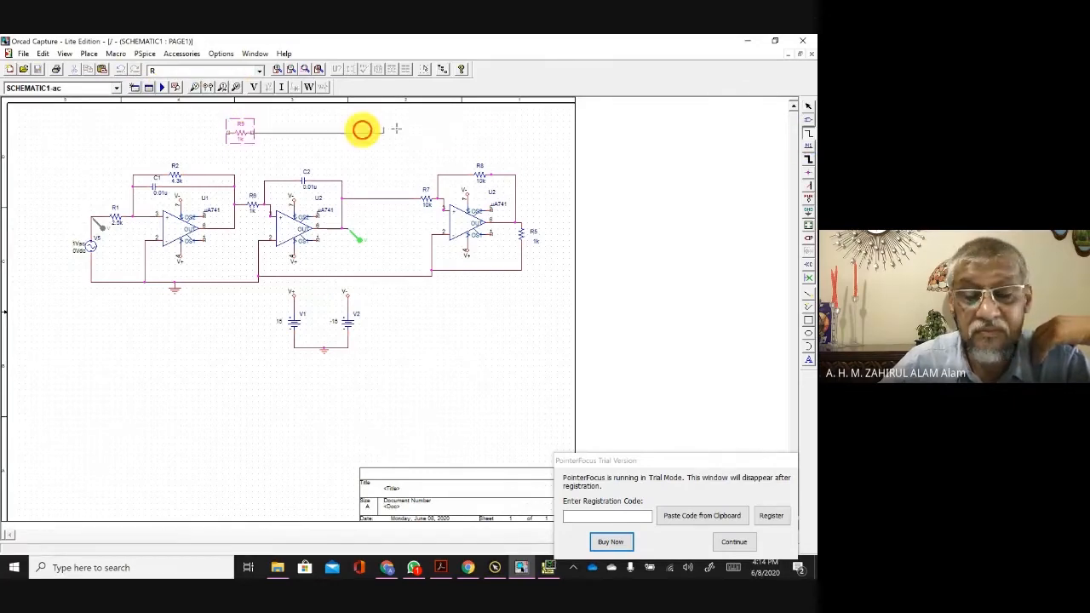
left_click(514, 175)
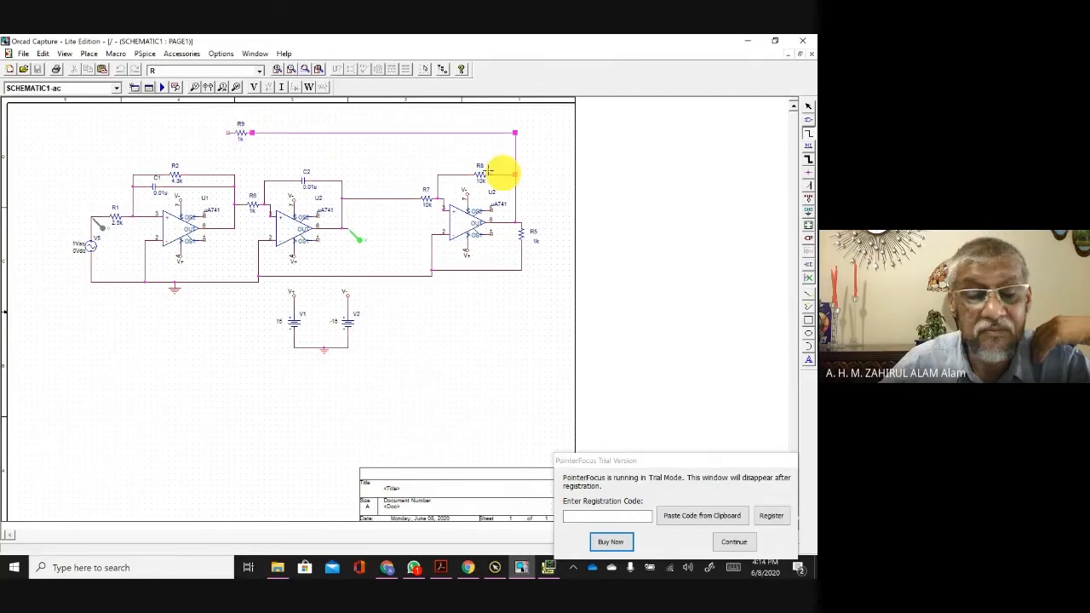
left_click(223, 132)
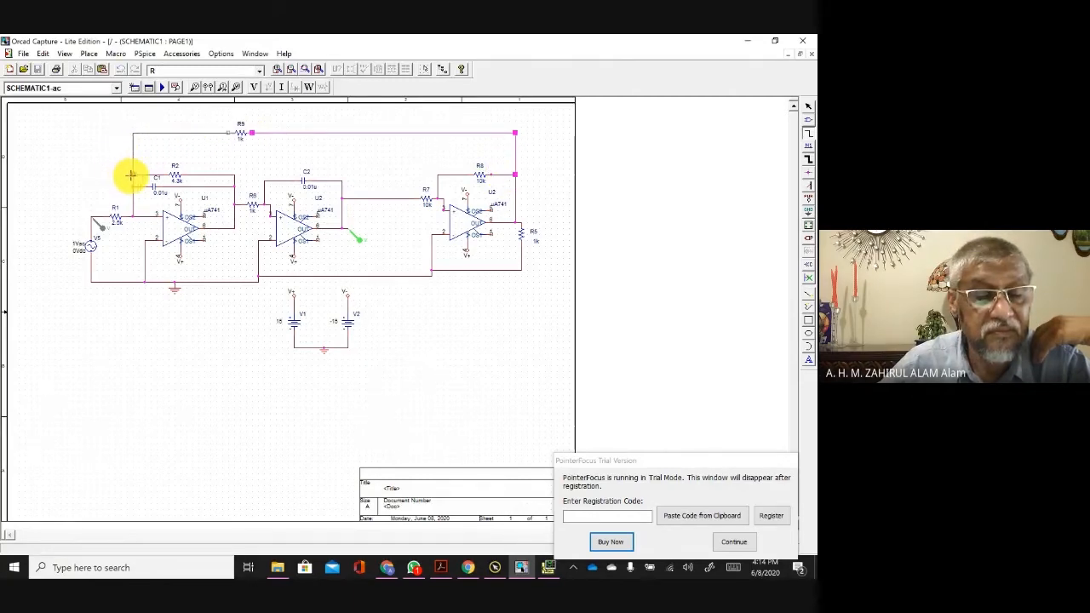
left_click(131, 175)
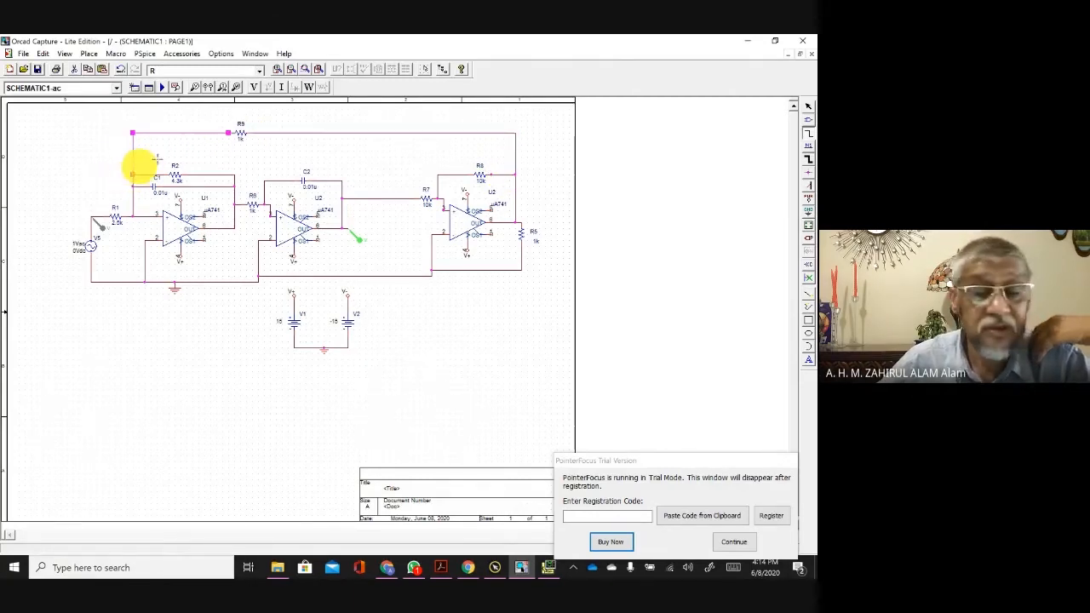
Step: Set the value of the overall feedback resistor R9 to 5k
double_click(241, 138)
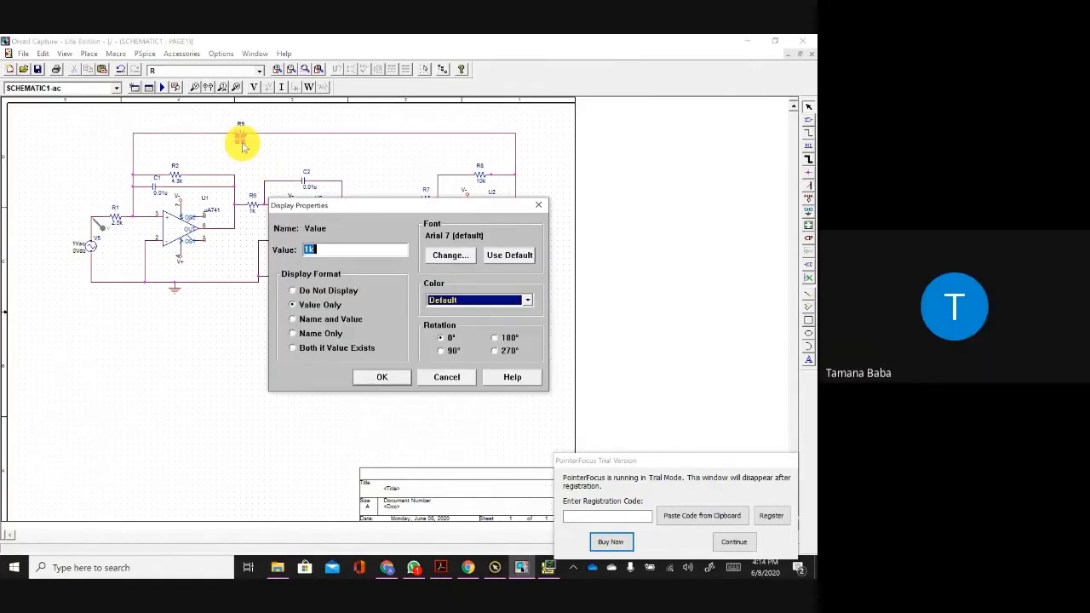
left_click(382, 374)
left_click(430, 349)
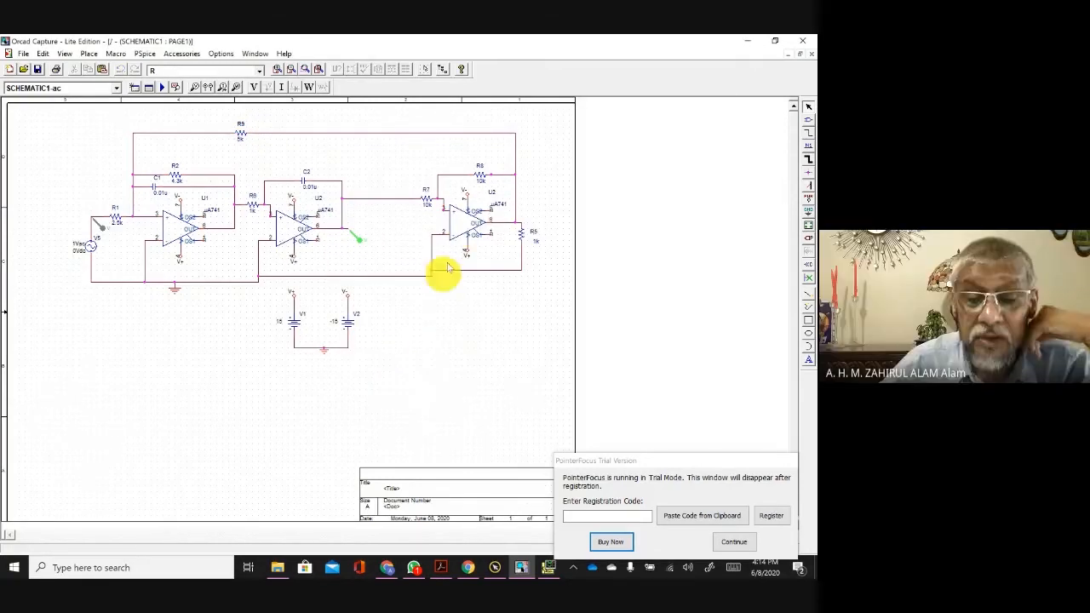
Step: Change the part reference of the third-stage op-amp to U3
double_click(494, 193)
type("U2")
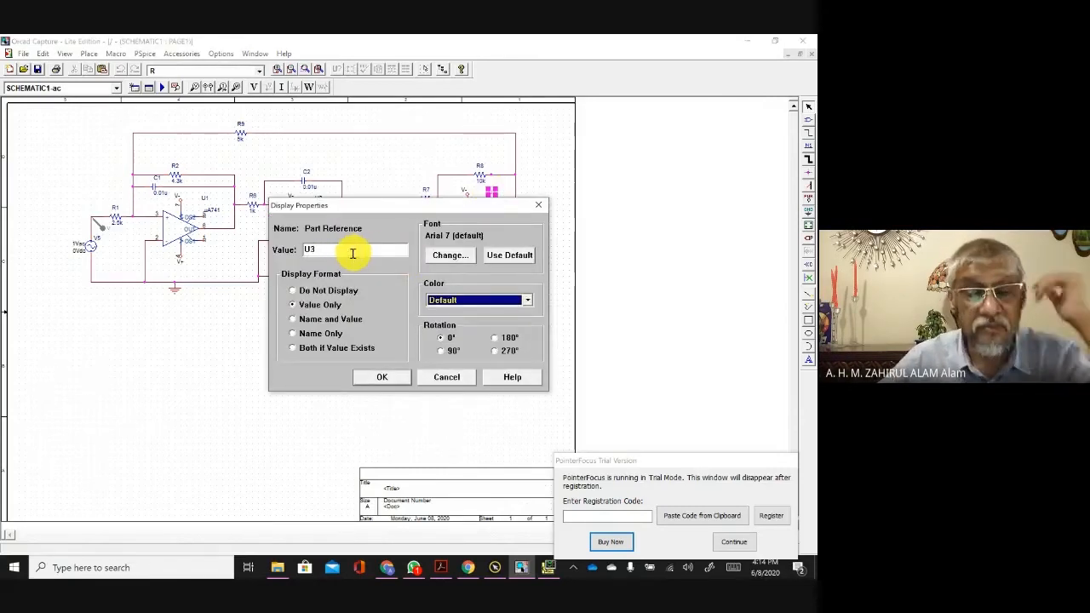
left_click(378, 383)
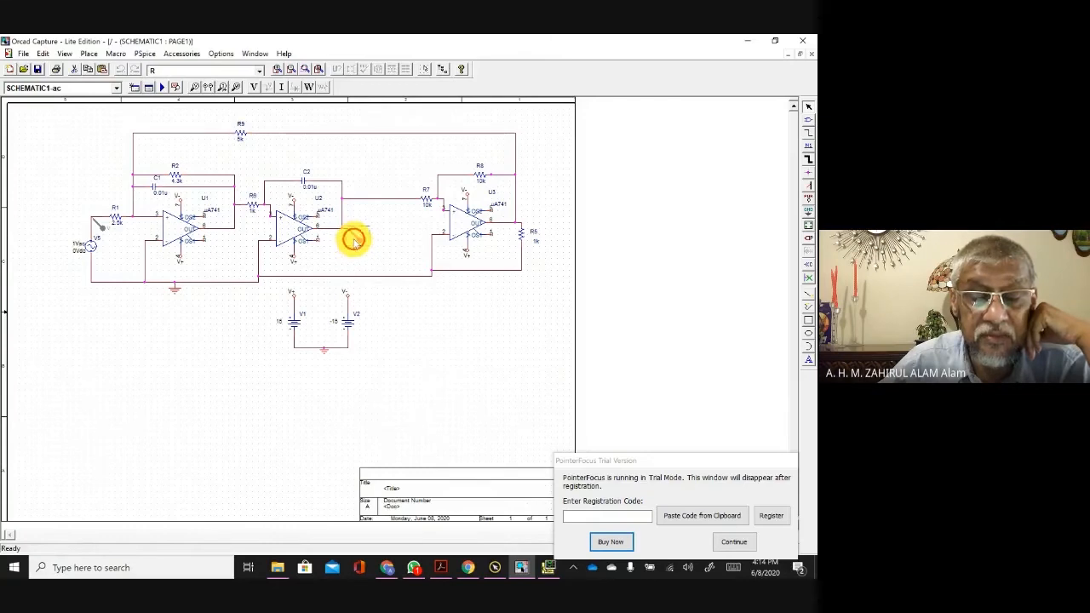
Step: Leave a single voltage marker at the third stage's output node by R5 and run the AC simulation
left_click_drag(354, 242, 536, 240)
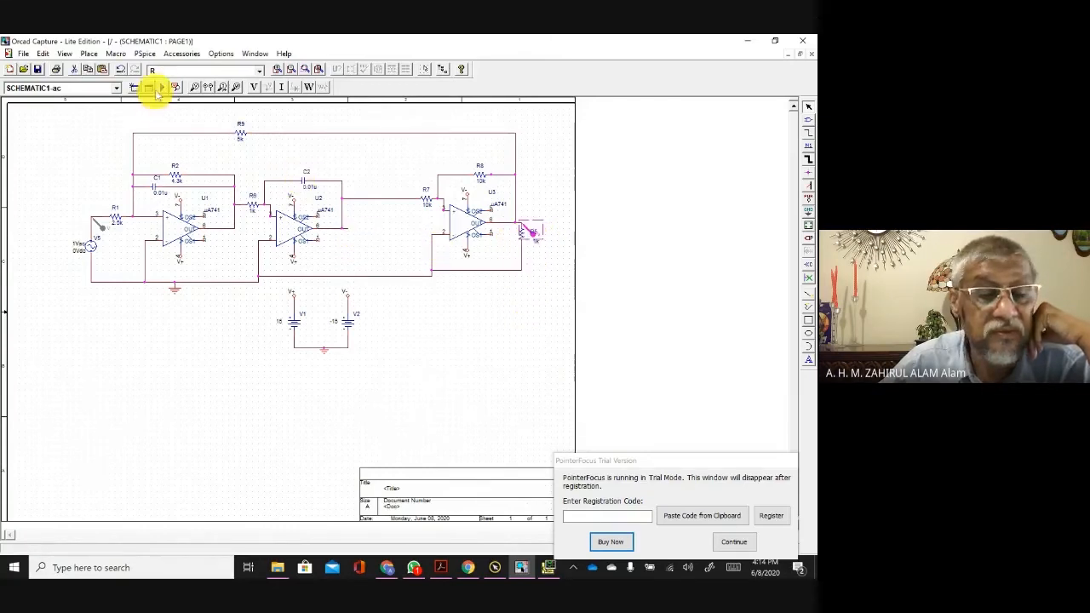
left_click(159, 86)
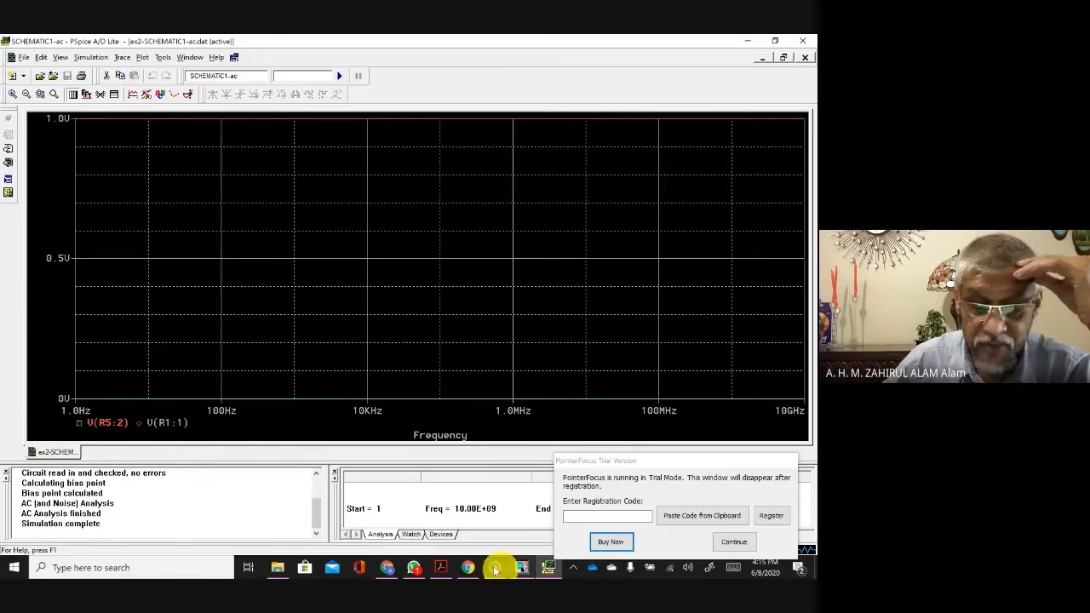
left_click(521, 567)
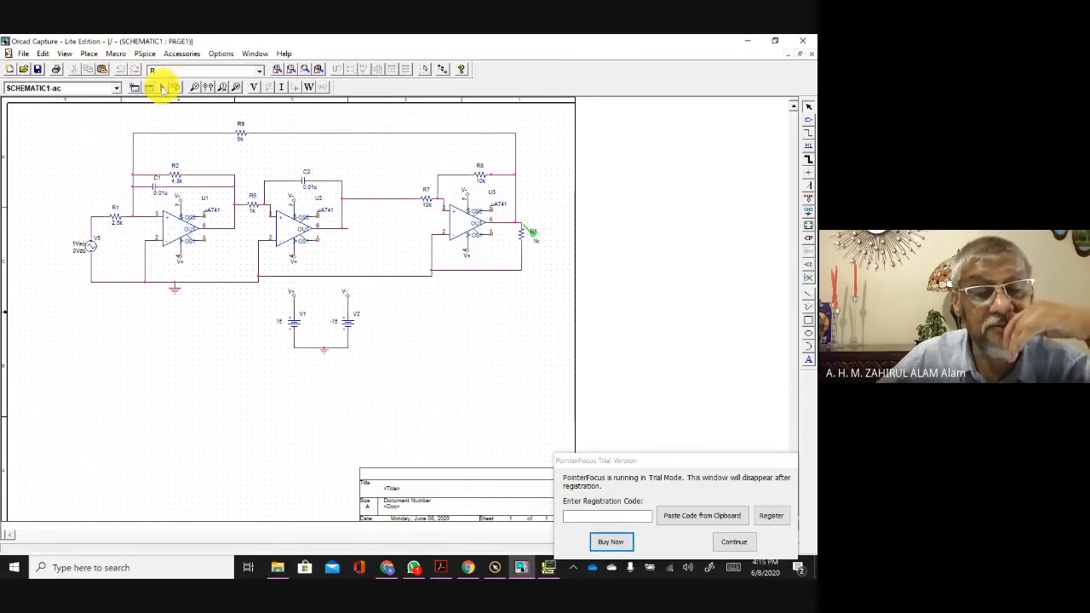
left_click(162, 88)
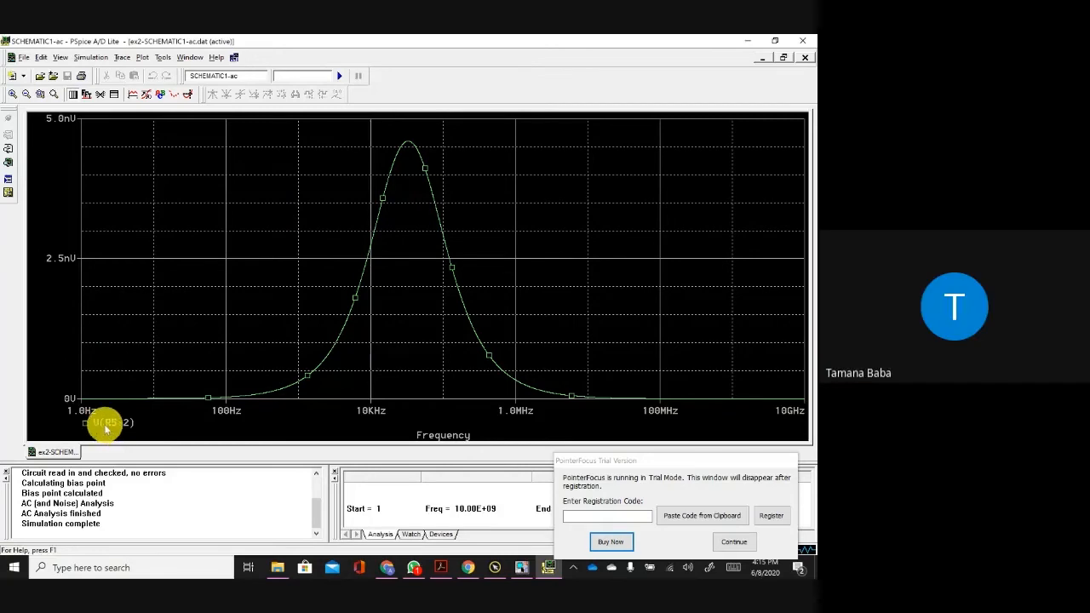
Step: Change the plotted output trace to decibels with the expression db(V(R5:2))
double_click(103, 424)
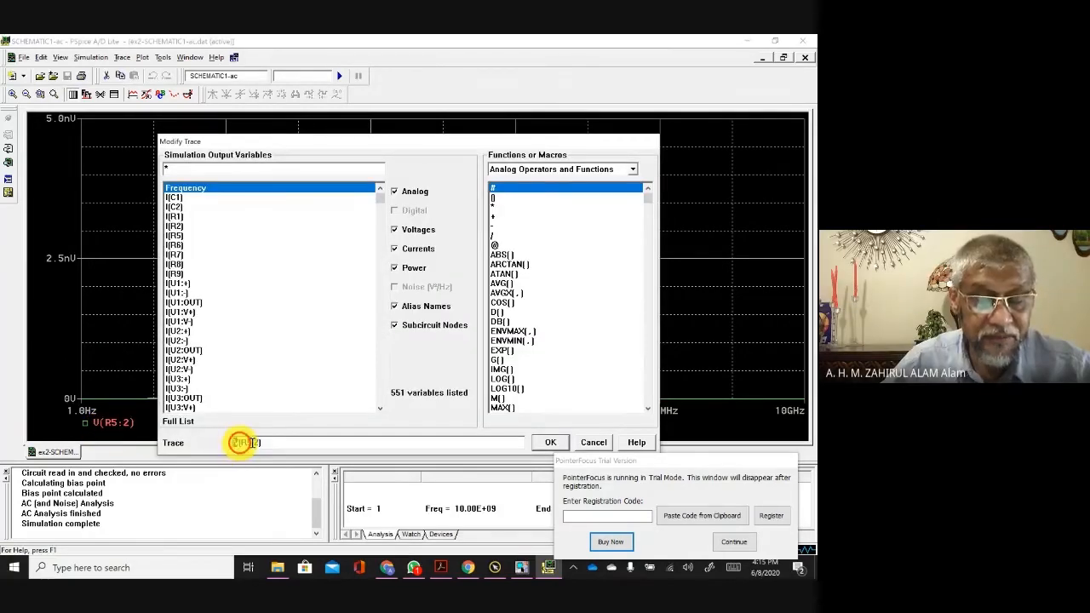
left_click(239, 443)
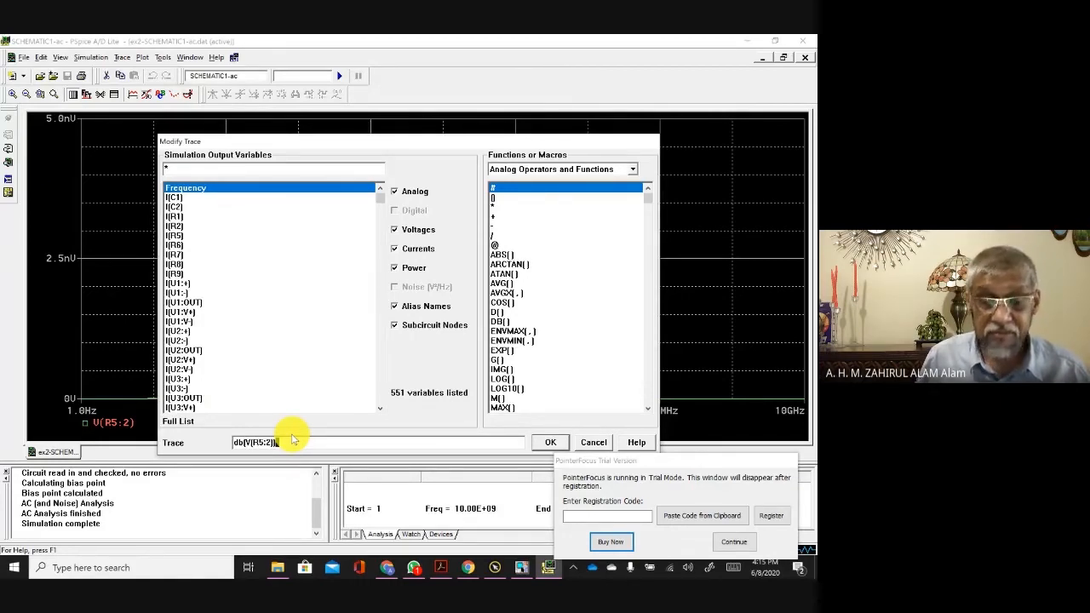
left_click(562, 443)
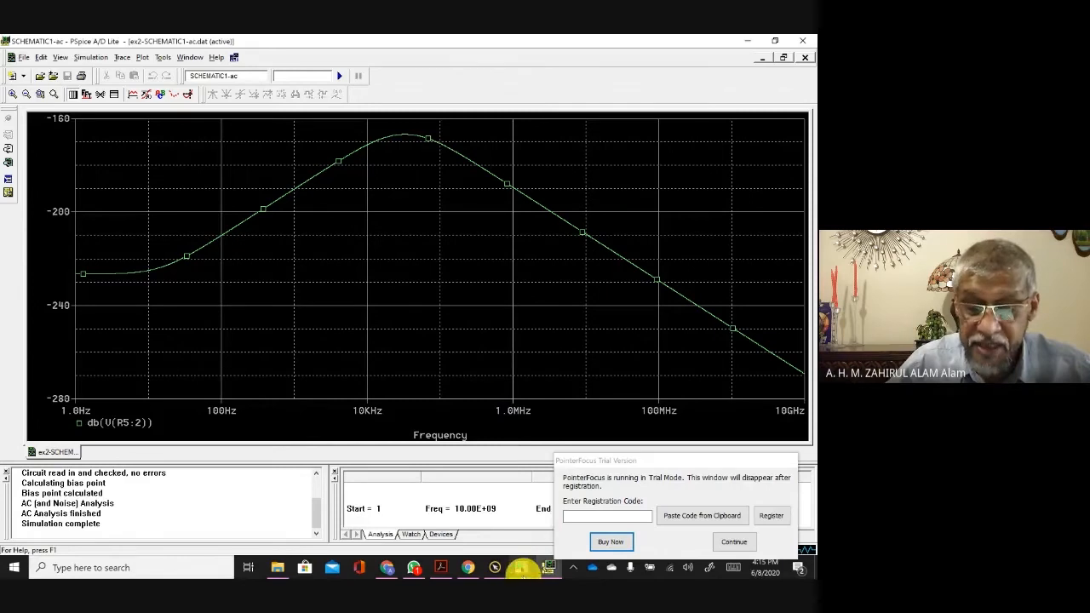
Step: Switch to OrCAD Capture, set resistor R6 between the first two stages to 5k, and rerun the AC simulation
left_click(521, 567)
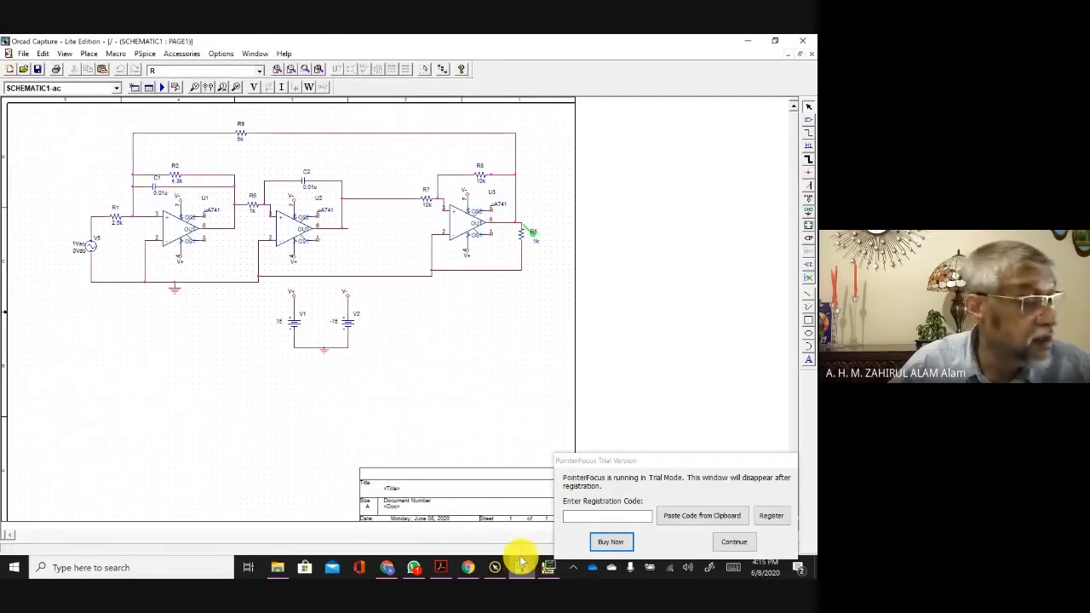
double_click(248, 210)
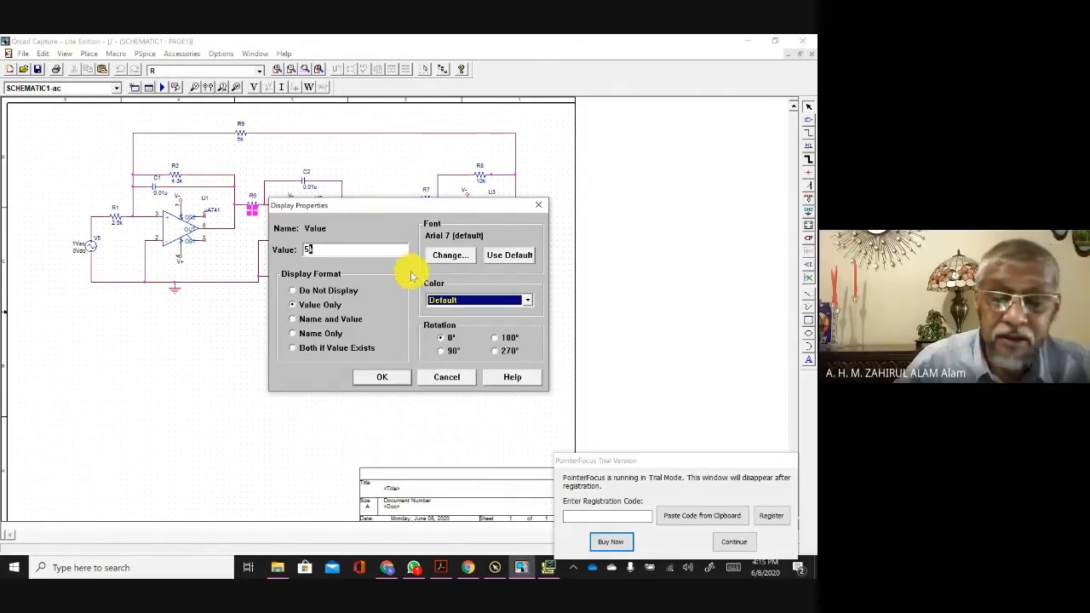
left_click(381, 381)
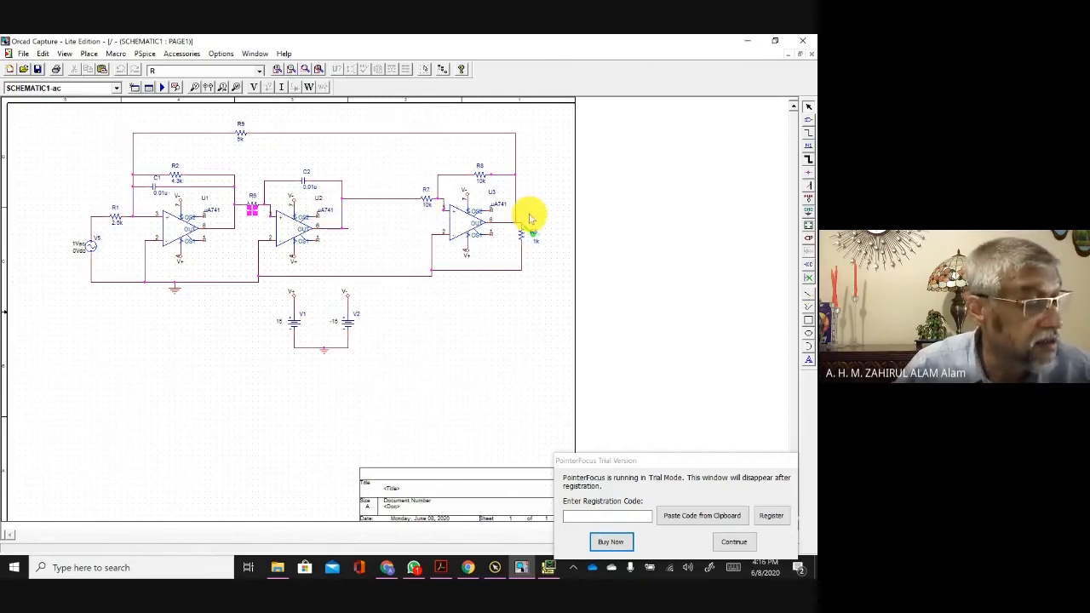
left_click(163, 89)
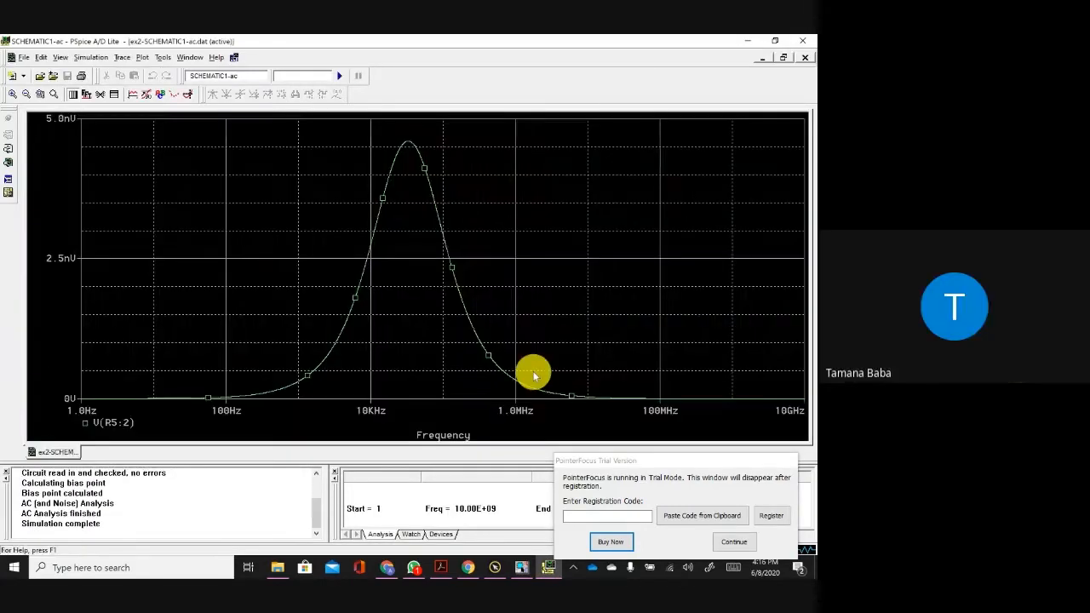
Step: Modify the new simulation's V(R5:2) trace to db(V(R5:2)) to plot the output in decibels
left_click(109, 424)
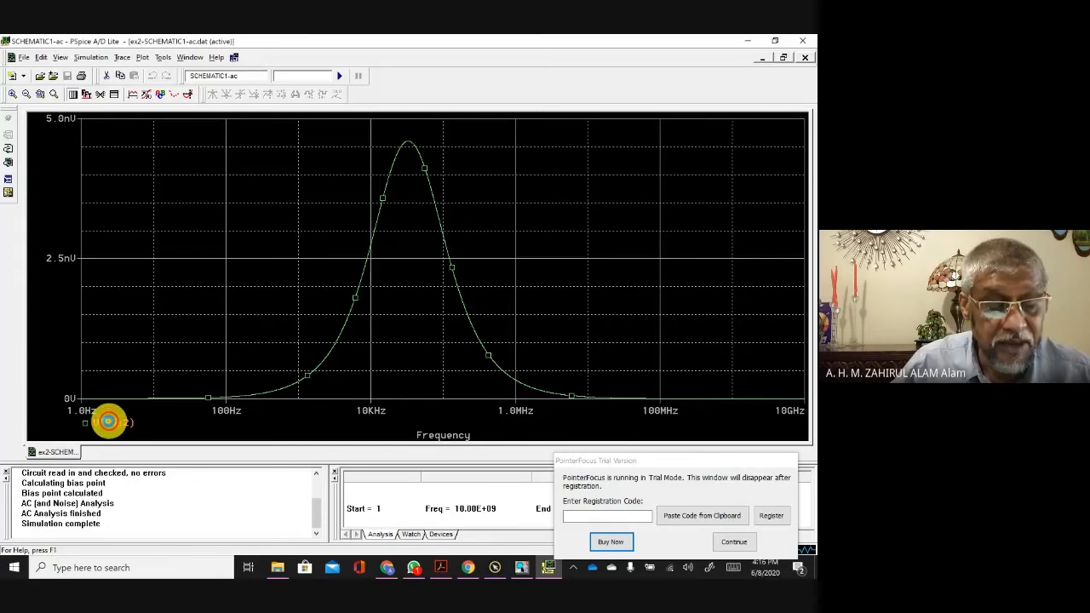
double_click(109, 422)
left_click(236, 442)
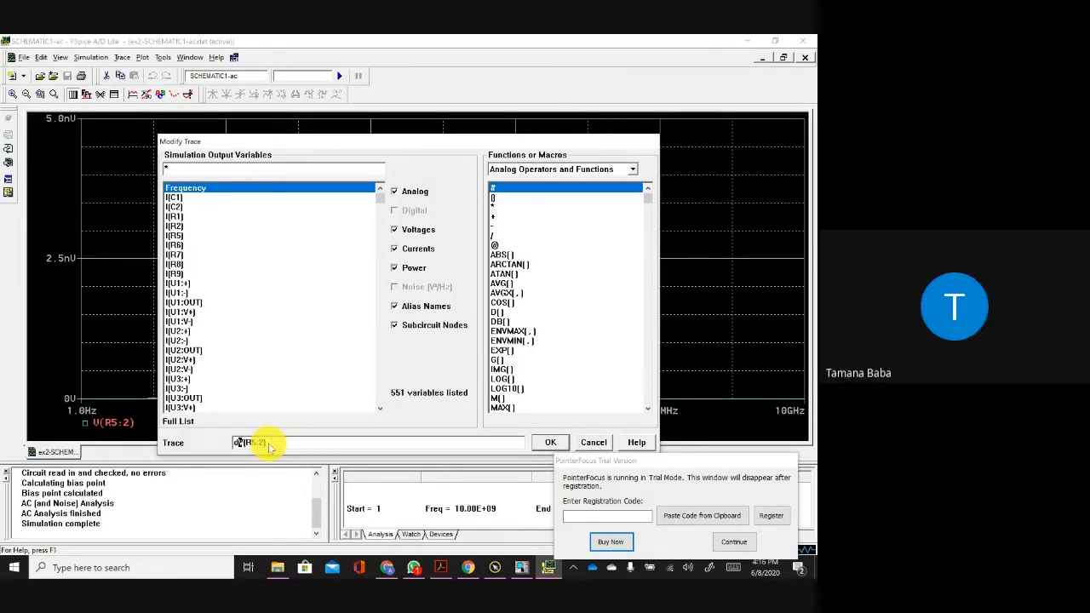
type("db(")
left_click(269, 442)
type(")")
key("Return")
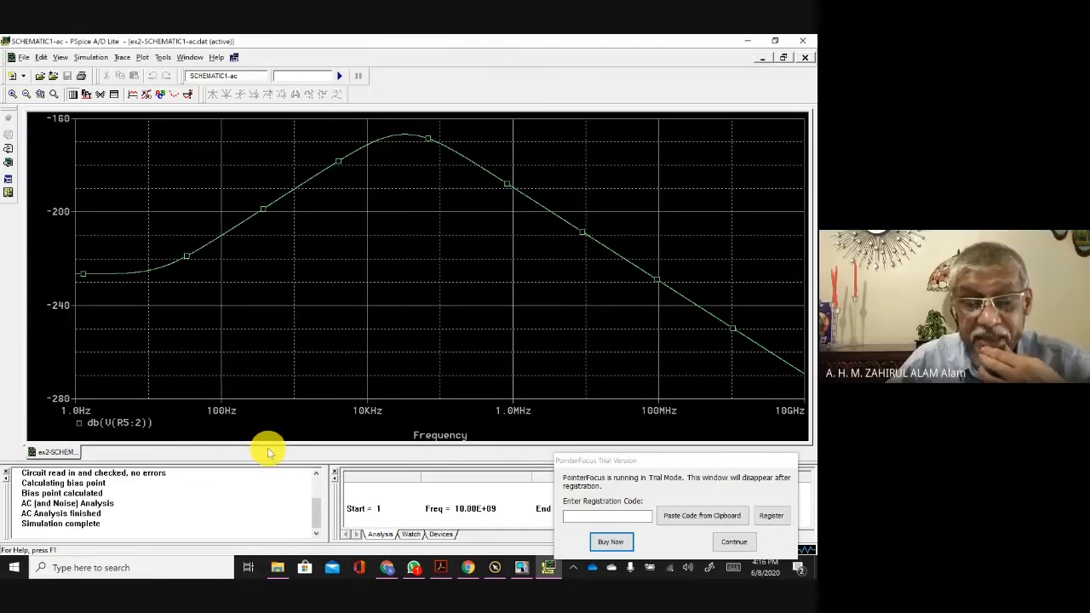
Step: Return to OrCAD Capture and examine the wiring and component values of all three op-amp stages at a larger scale
left_click(521, 567)
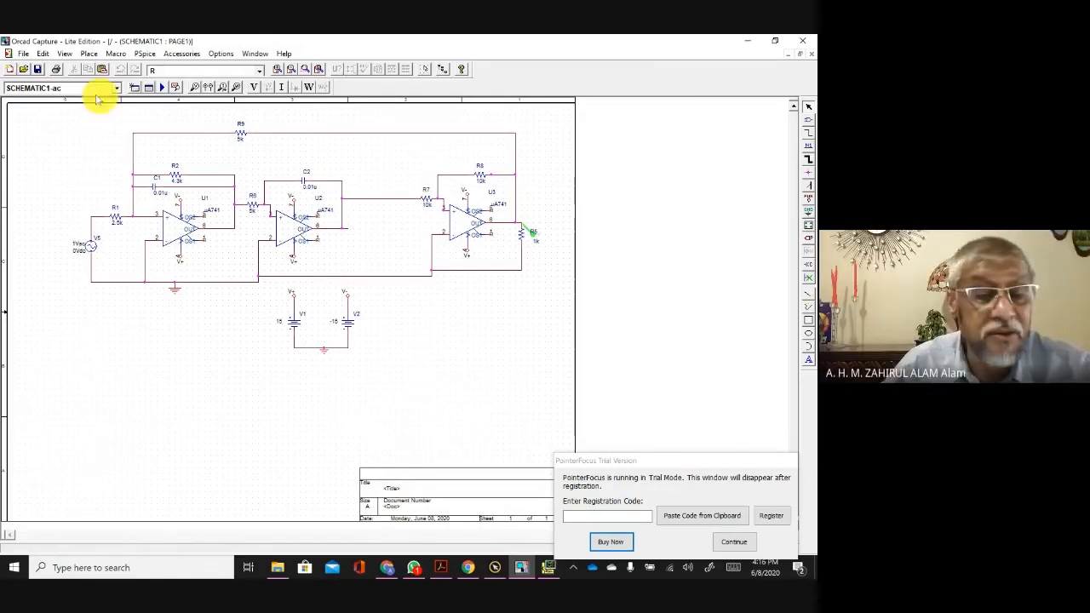
left_click(89, 53)
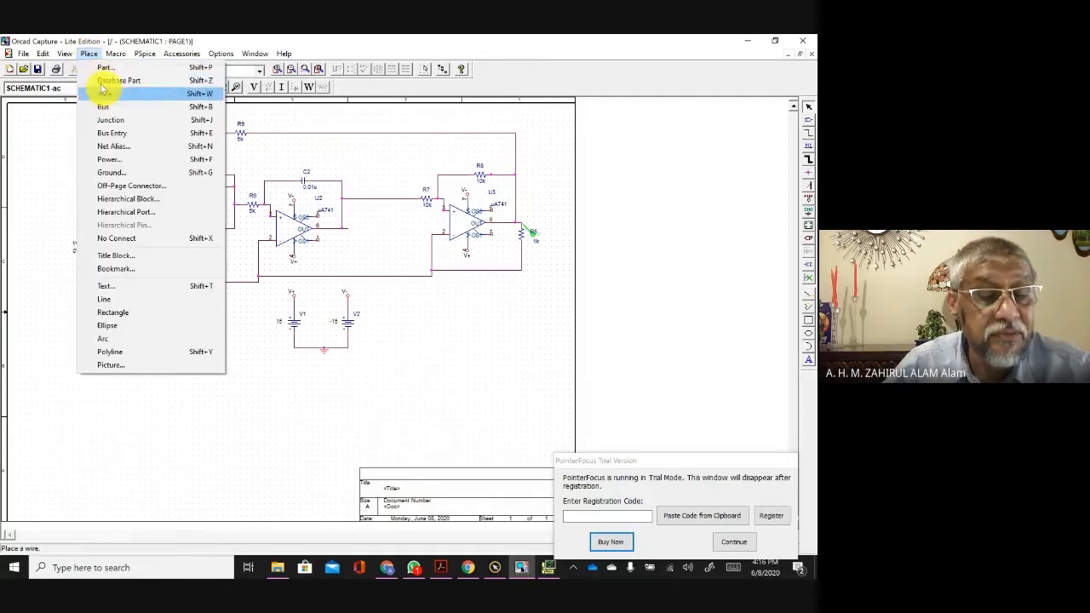
left_click(65, 54)
mouse_move(122, 115)
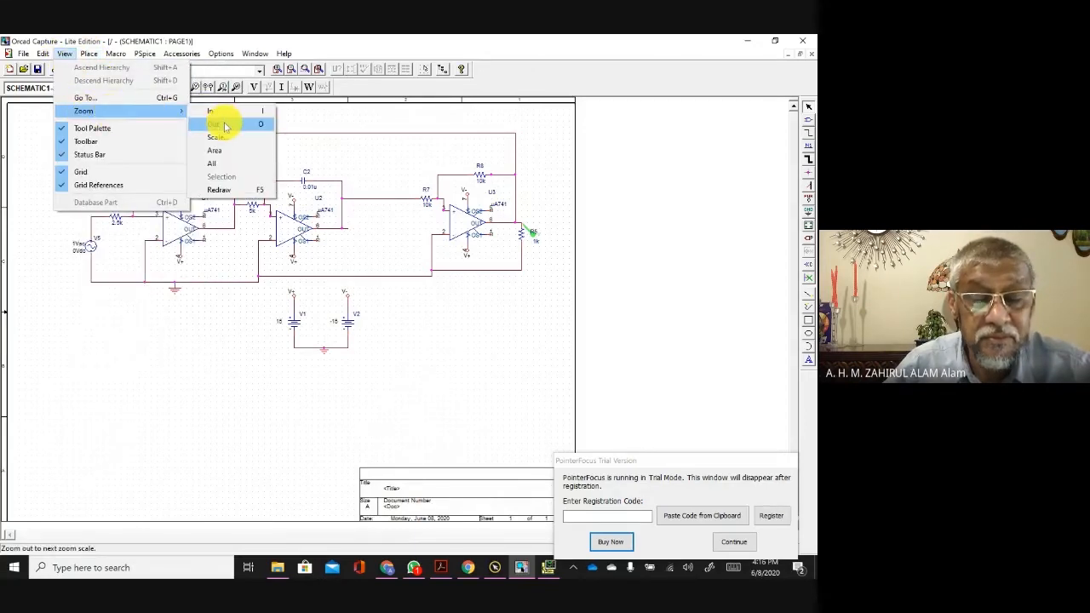
left_click(226, 126)
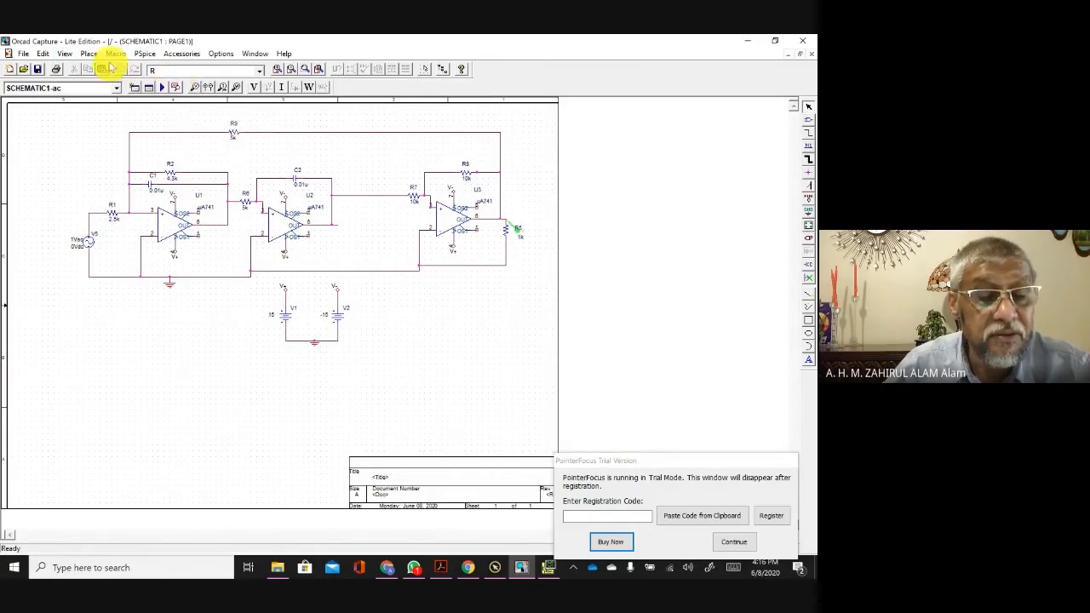
left_click(69, 52)
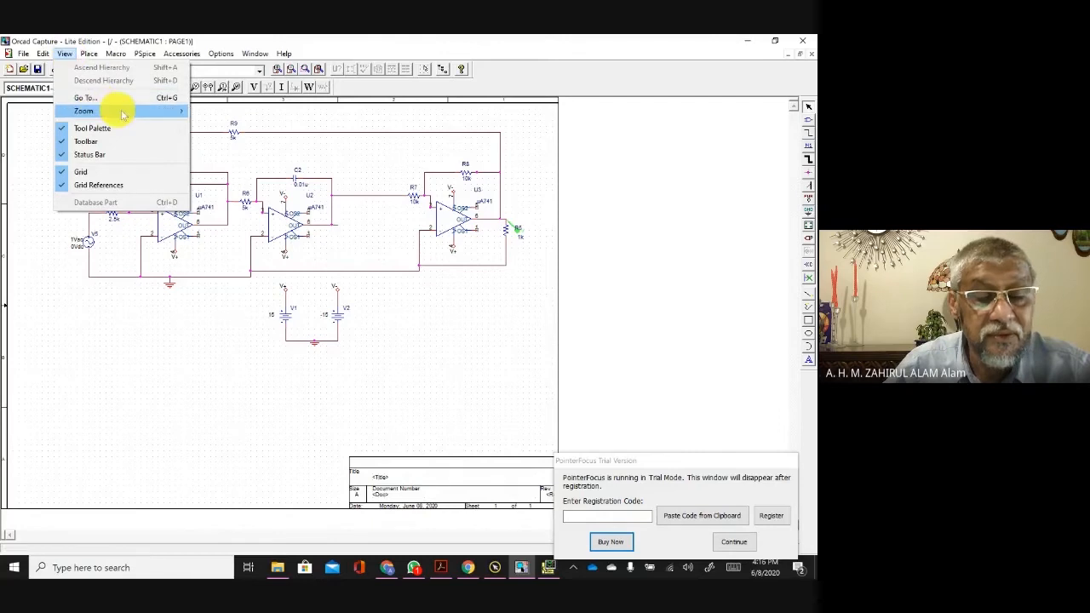
mouse_move(114, 111)
left_click(219, 112)
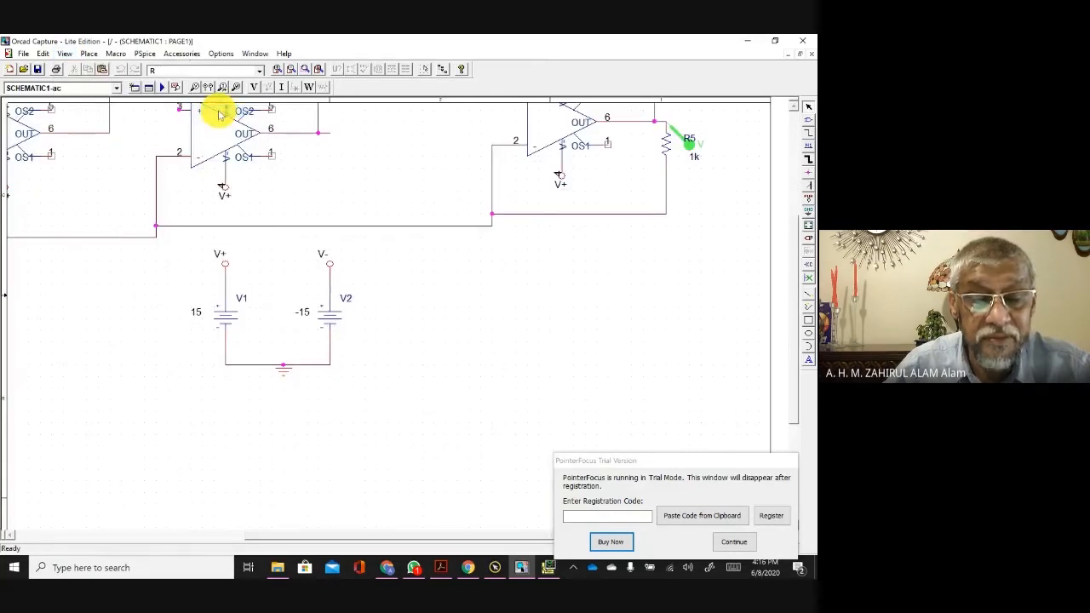
scroll(621, 352, "up", 5)
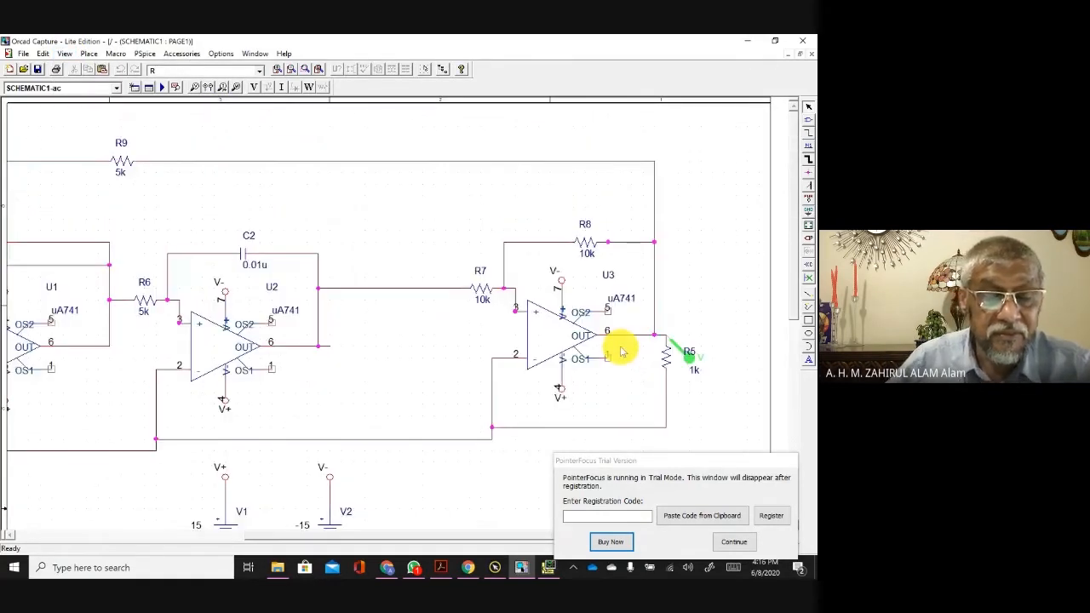
left_click_drag(434, 392, 545, 379)
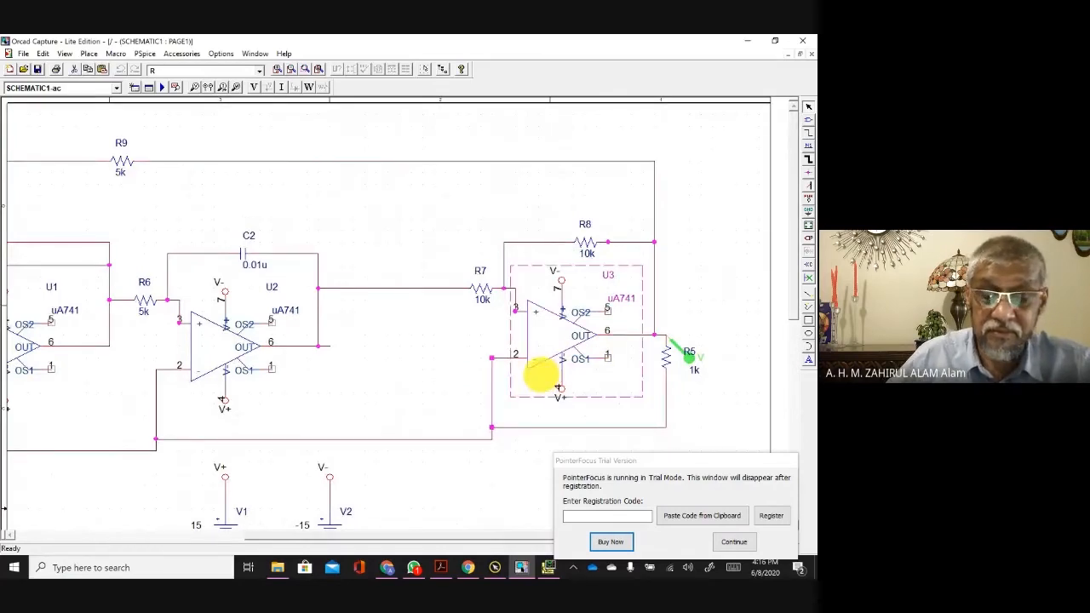
left_click_drag(369, 541, 216, 532)
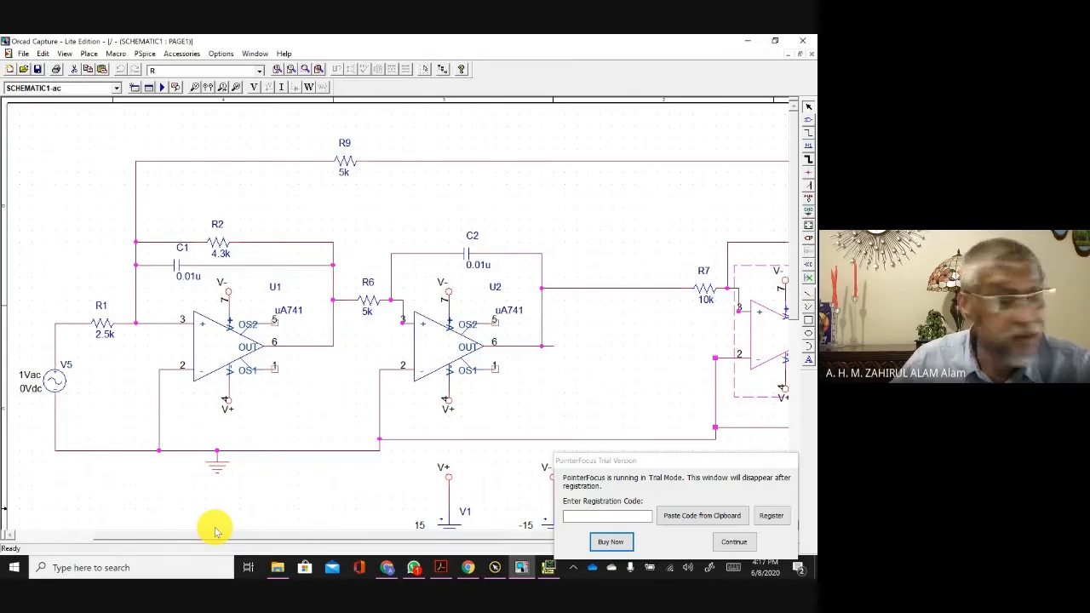
left_click_drag(215, 531, 458, 536)
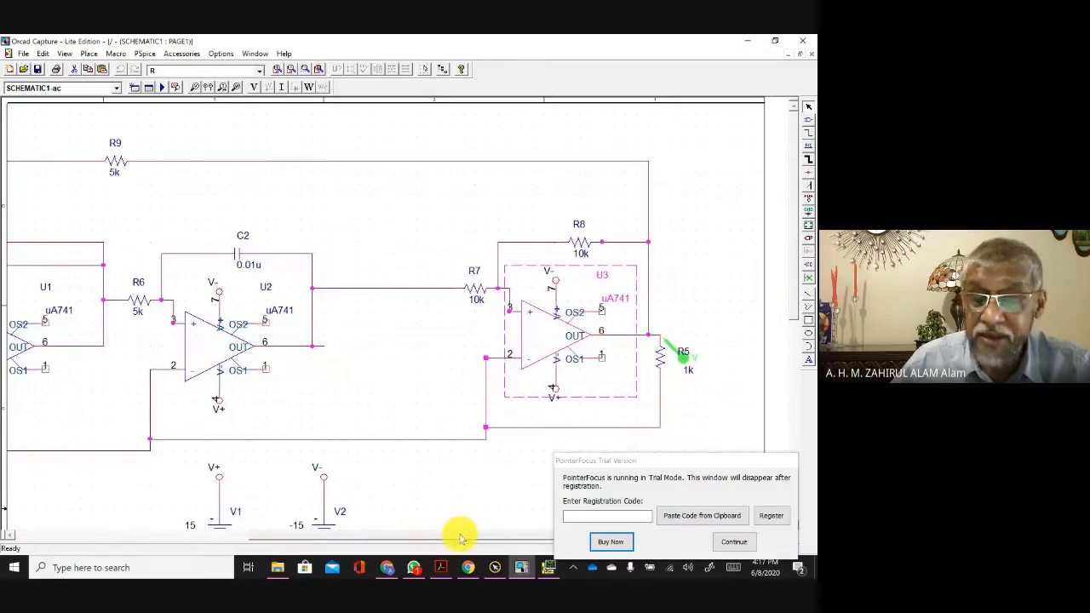
Step: Move the voltage marker from R5 to the second stage's output node by C2 and view its response in PSpice
left_click(686, 355)
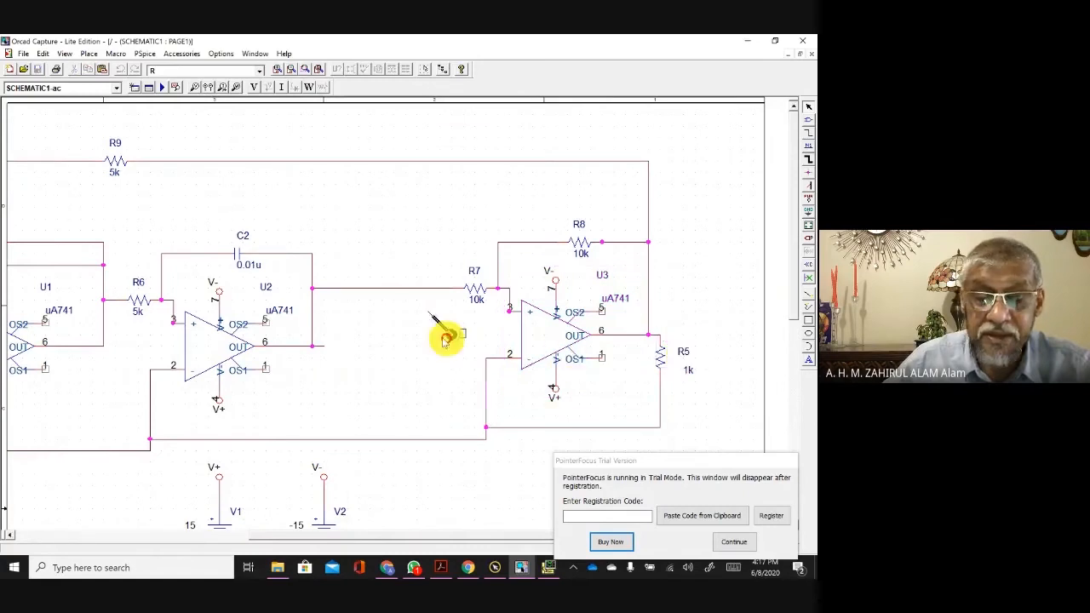
left_click(335, 313)
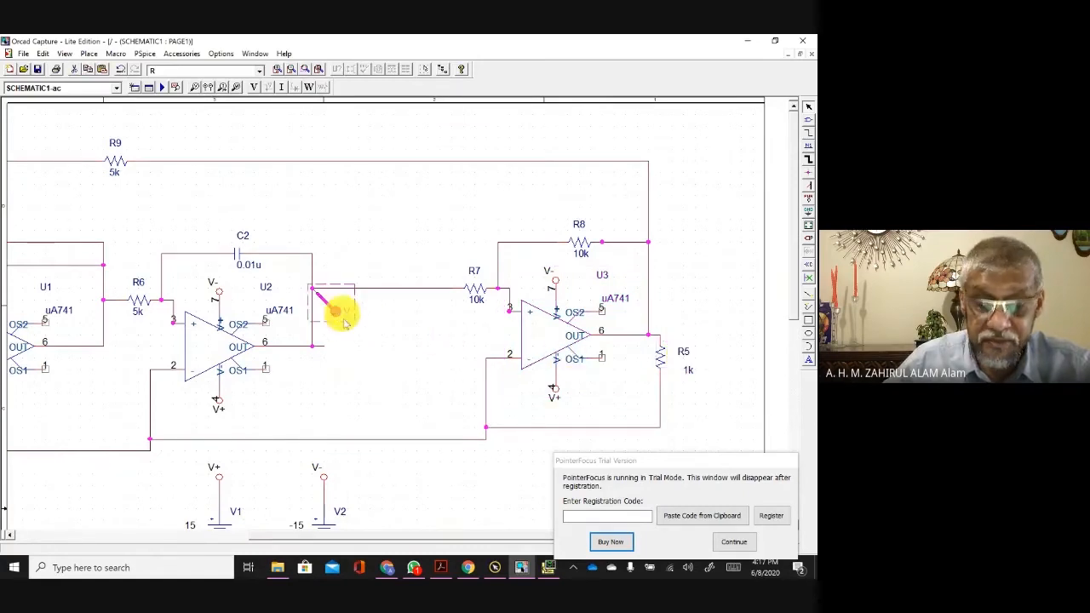
left_click(545, 568)
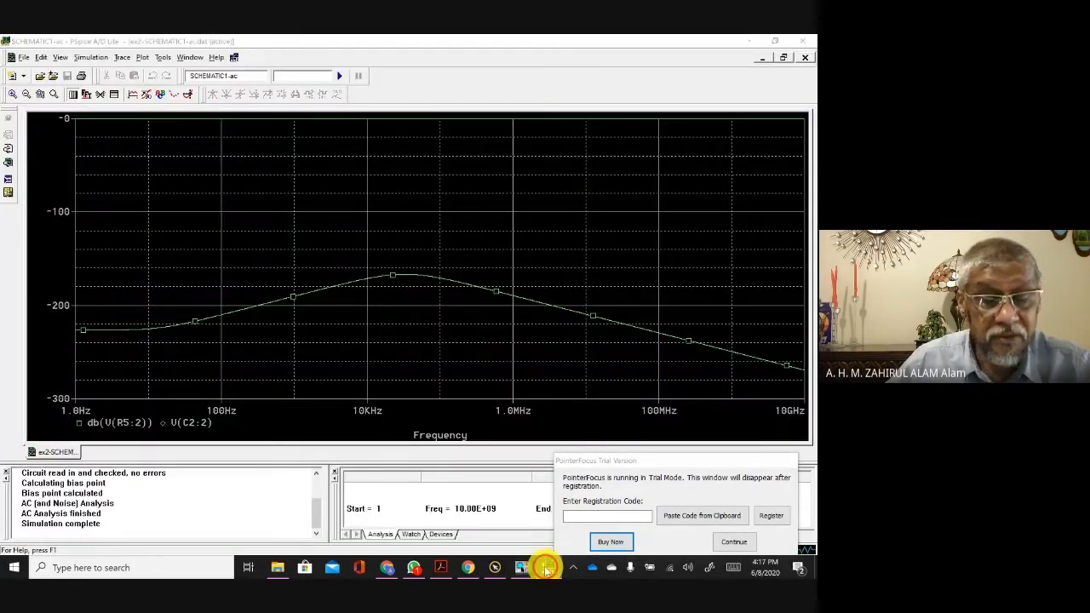
left_click(545, 569)
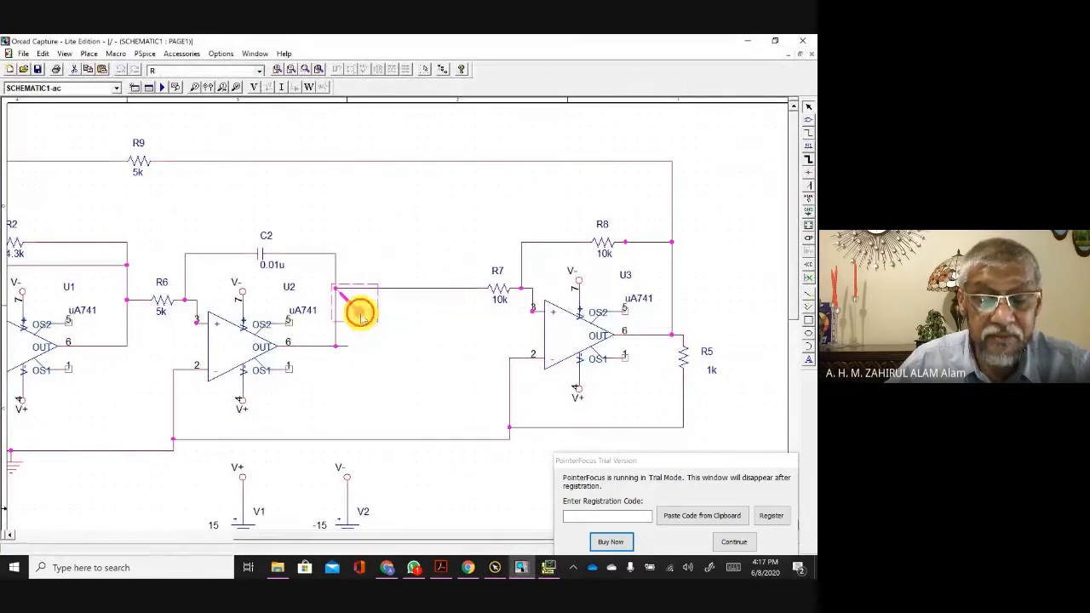
Step: Move the voltage marker to the first stage's output node at R6 and check its response in PSpice
mouse_move(361, 309)
left_mouse_down()
mouse_move(191, 332)
mouse_move(150, 322)
left_mouse_up()
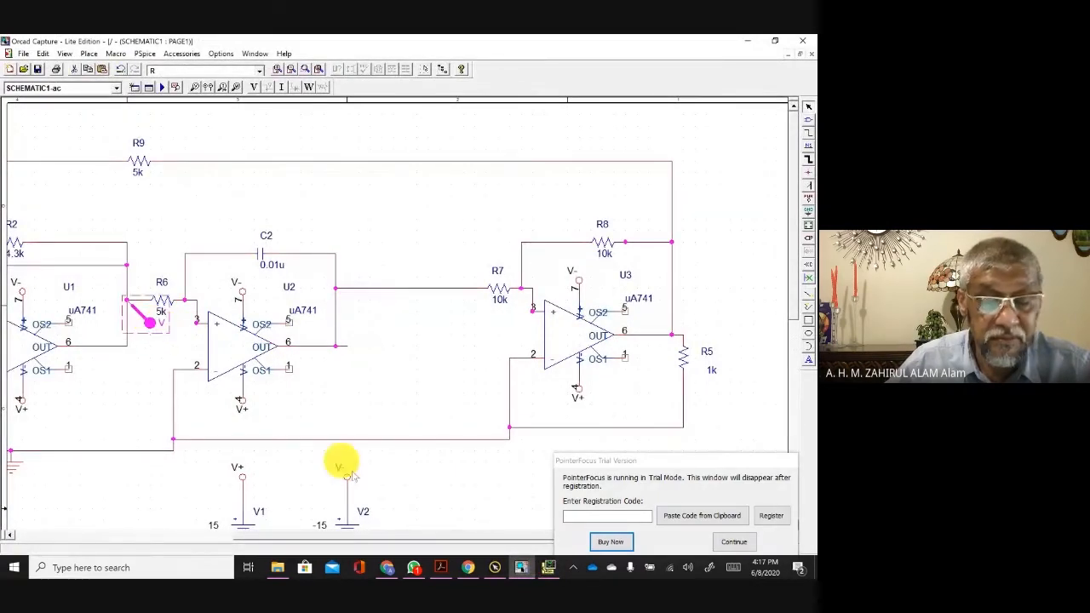
left_click(545, 568)
left_click(545, 568)
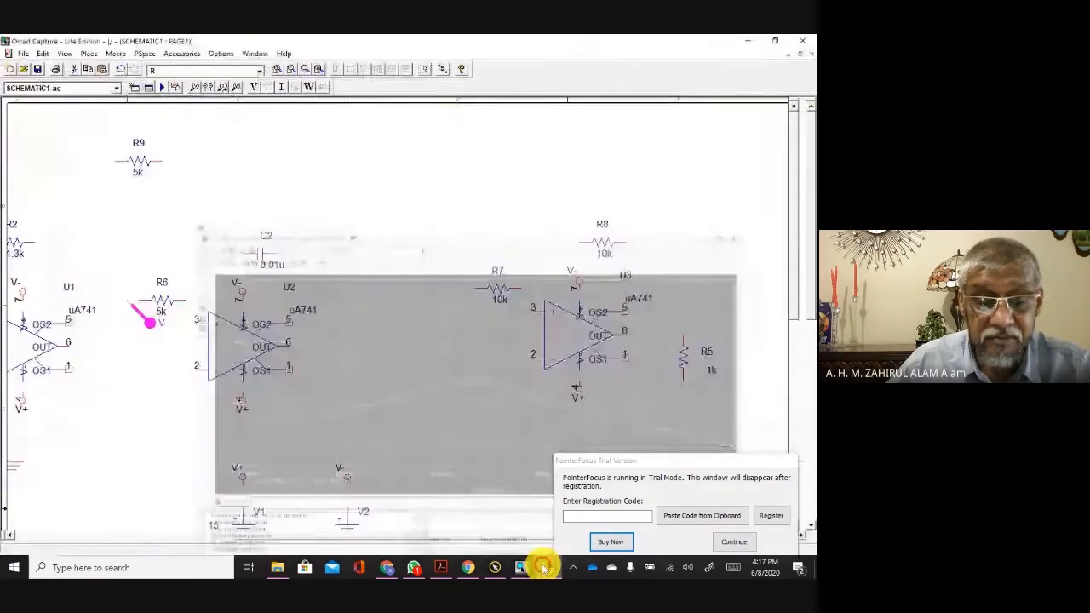
left_click(368, 398)
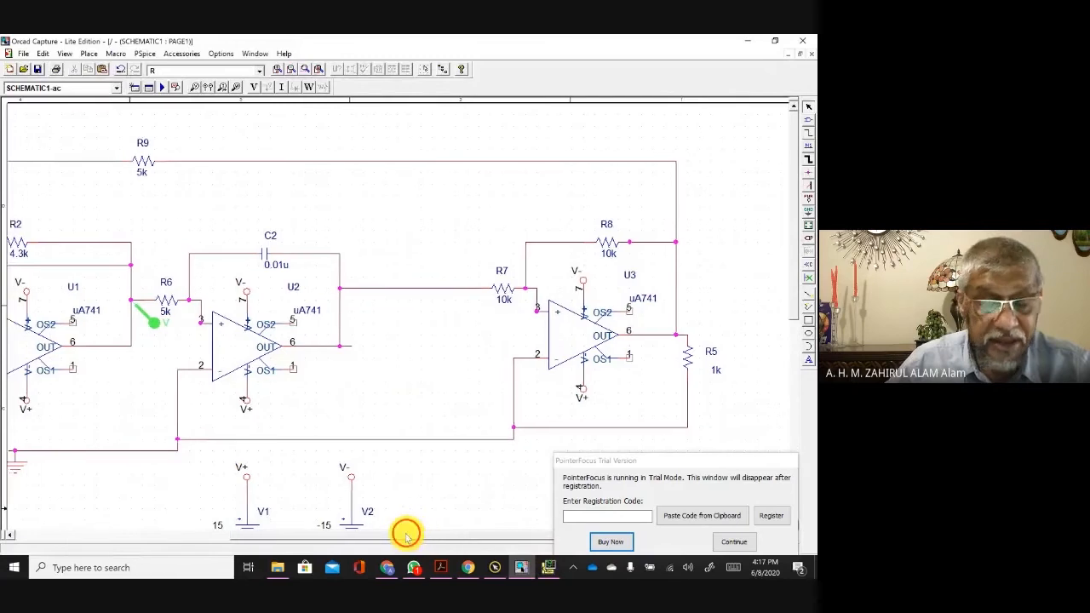
Step: Move the voltage marker to the first op-amp's input node beside R1 and view its response in PSpice
left_click_drag(406, 534, 243, 499)
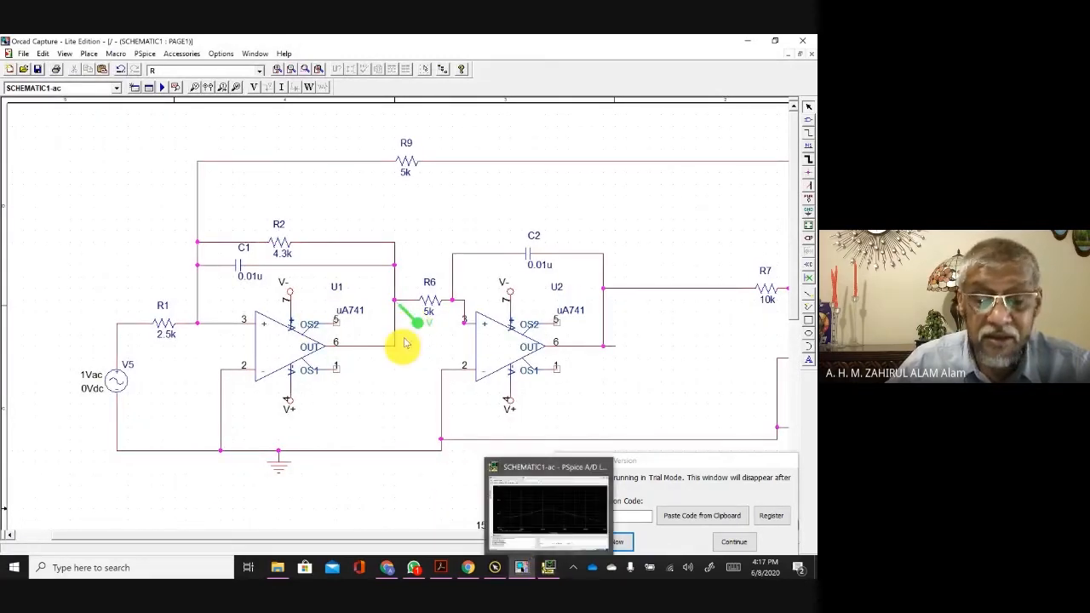
left_click(547, 567)
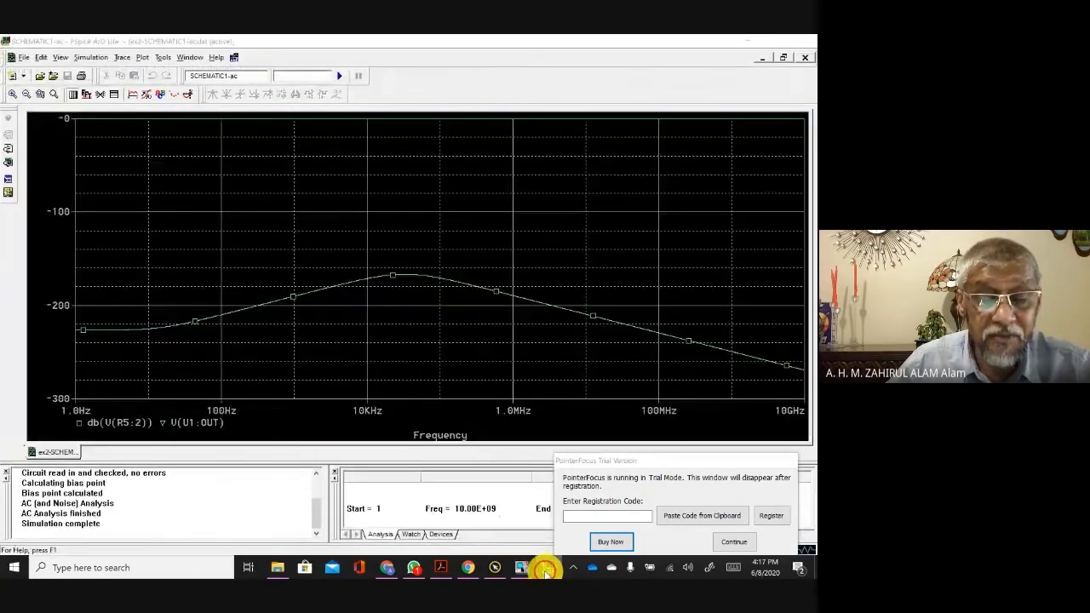
left_click(546, 571)
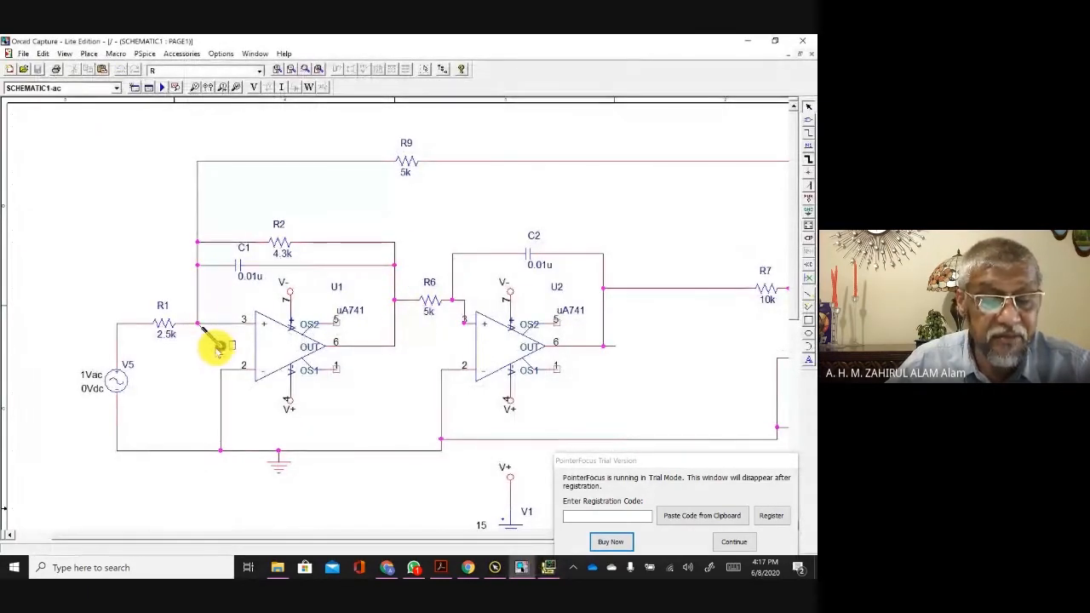
left_click(547, 567)
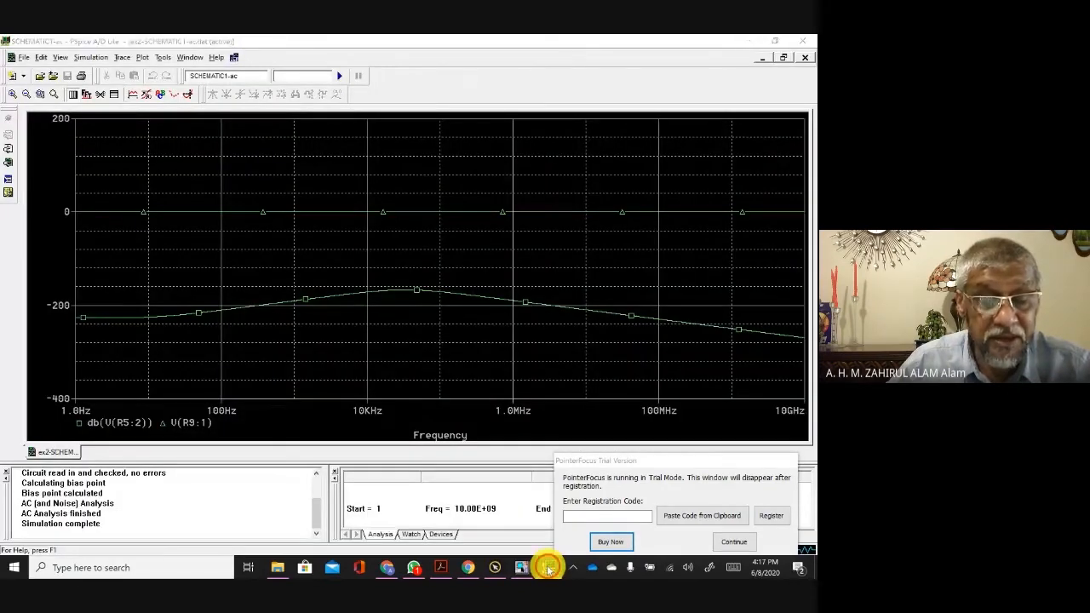
Step: Put the voltage marker back on the first stage's output node at R6 and recheck the response in PSpice
left_click(547, 569)
mouse_move(410, 356)
left_mouse_down()
mouse_move(425, 324)
mouse_move(415, 321)
left_mouse_up()
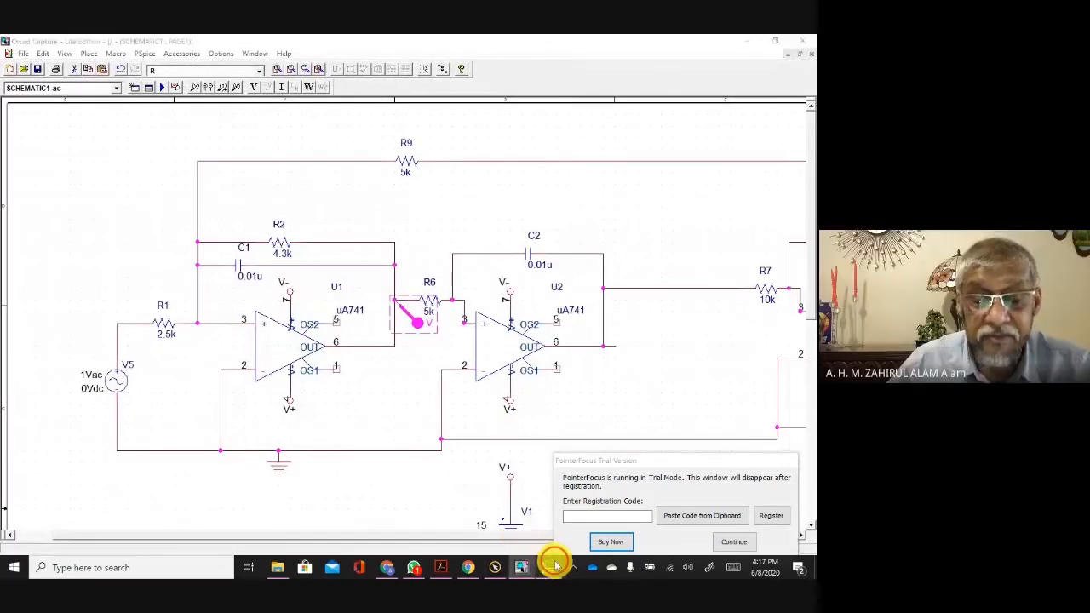
left_click(550, 565)
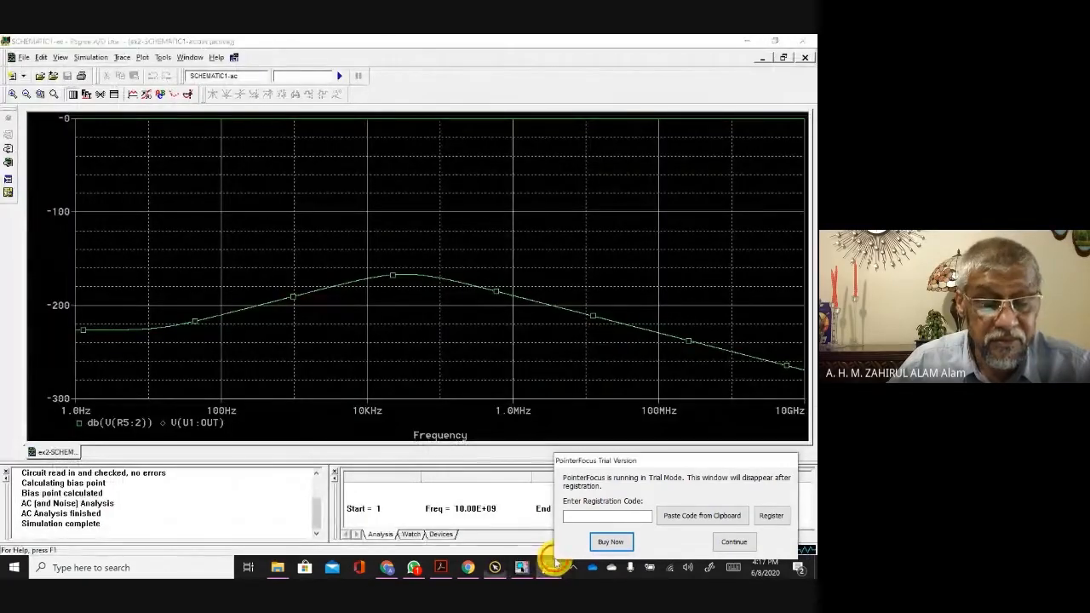
left_click(551, 568)
left_click(542, 569)
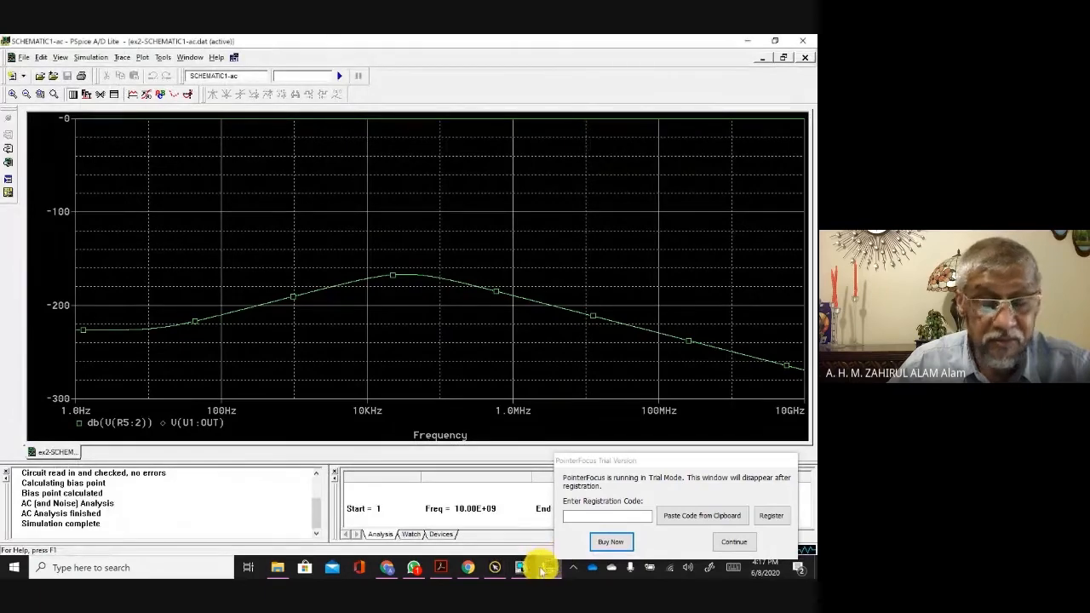
left_click(522, 569)
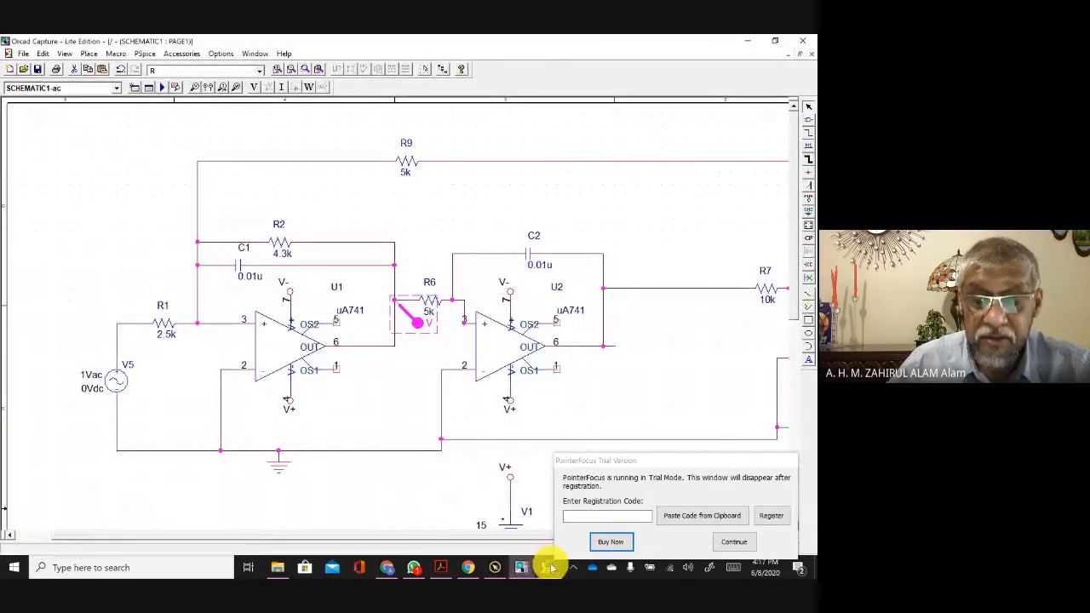
left_click(549, 567)
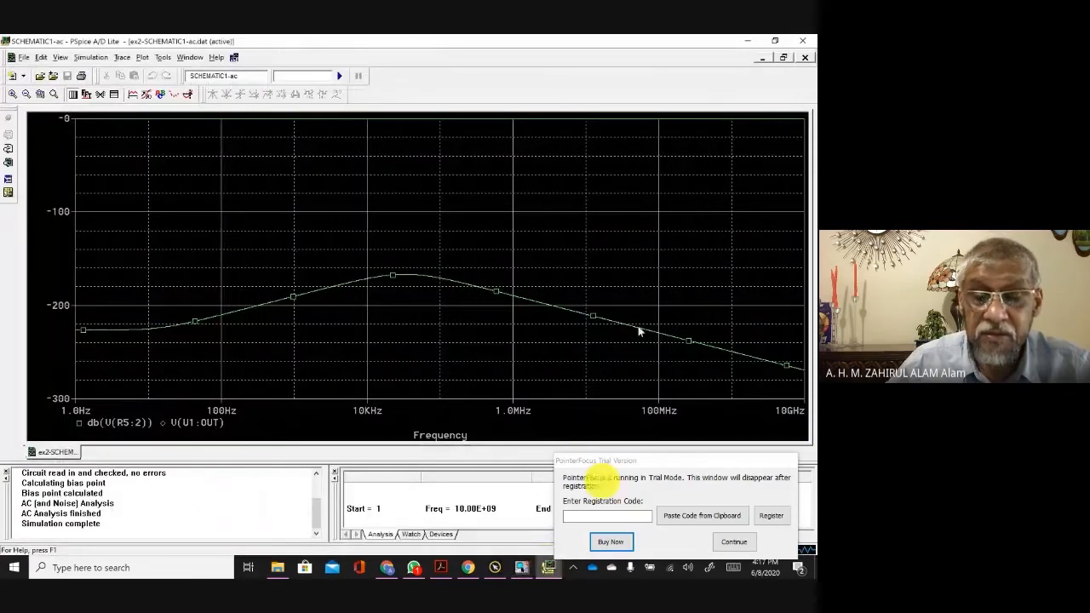
Step: Close the simulation plot and PSpice, and restore the schematic page to a smaller window beside the ex2 project tree
left_click(804, 58)
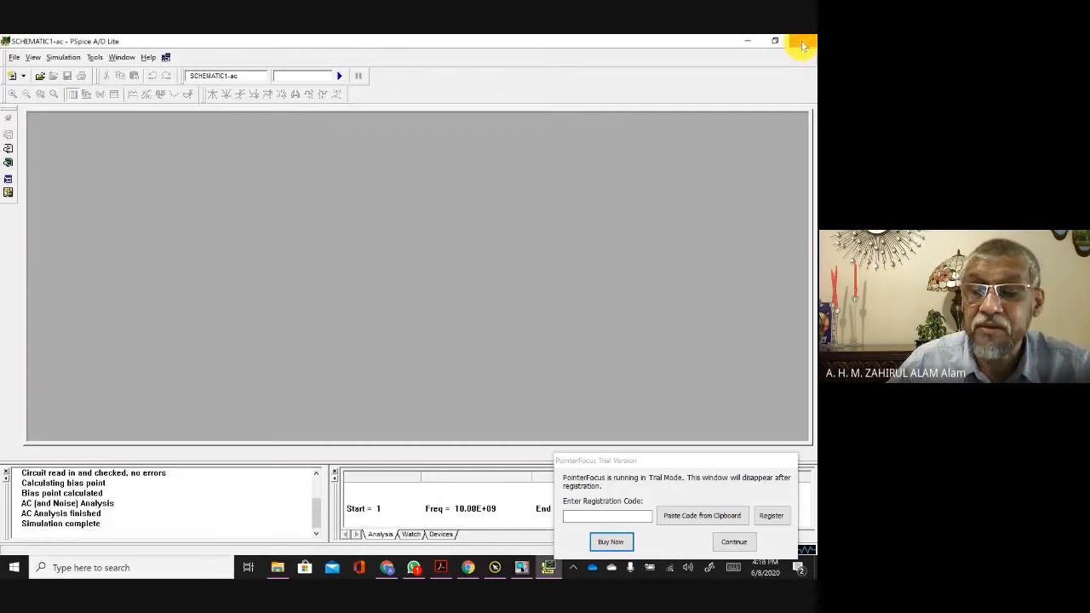
left_click(803, 42)
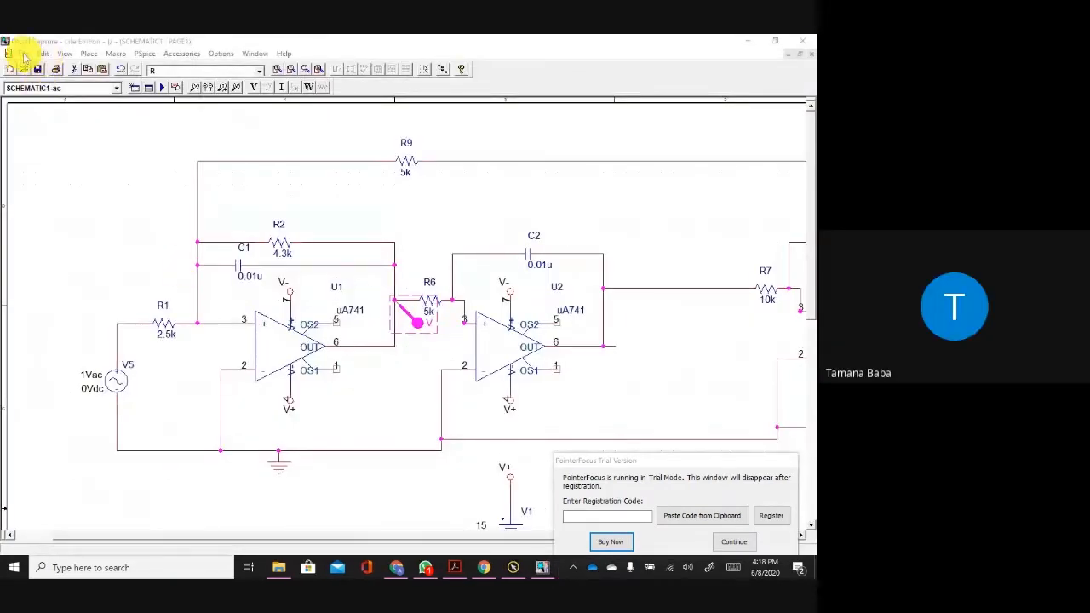
left_click(25, 54)
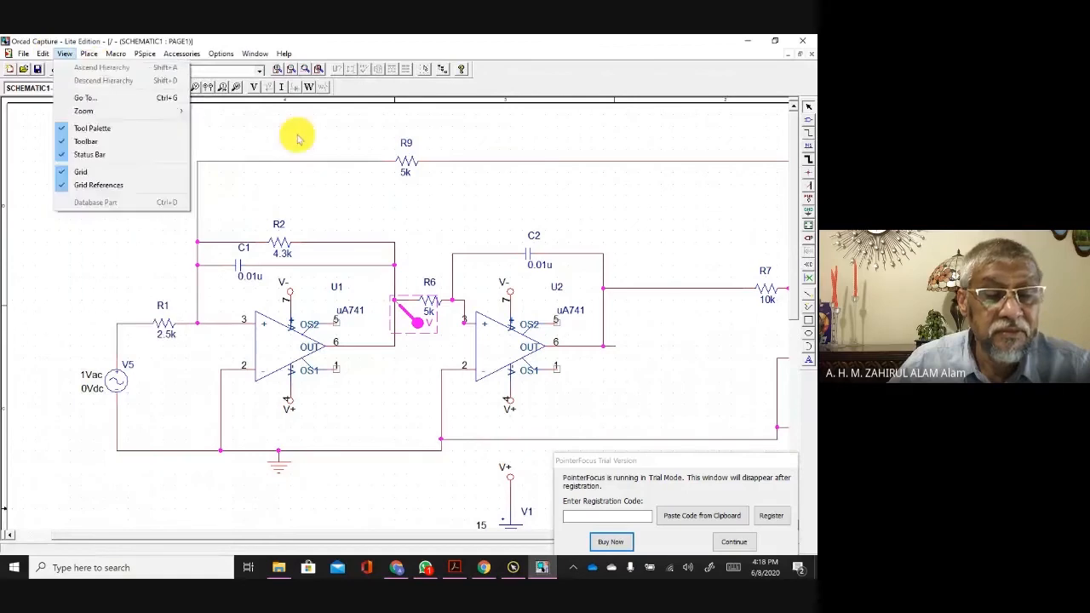
left_click(800, 54)
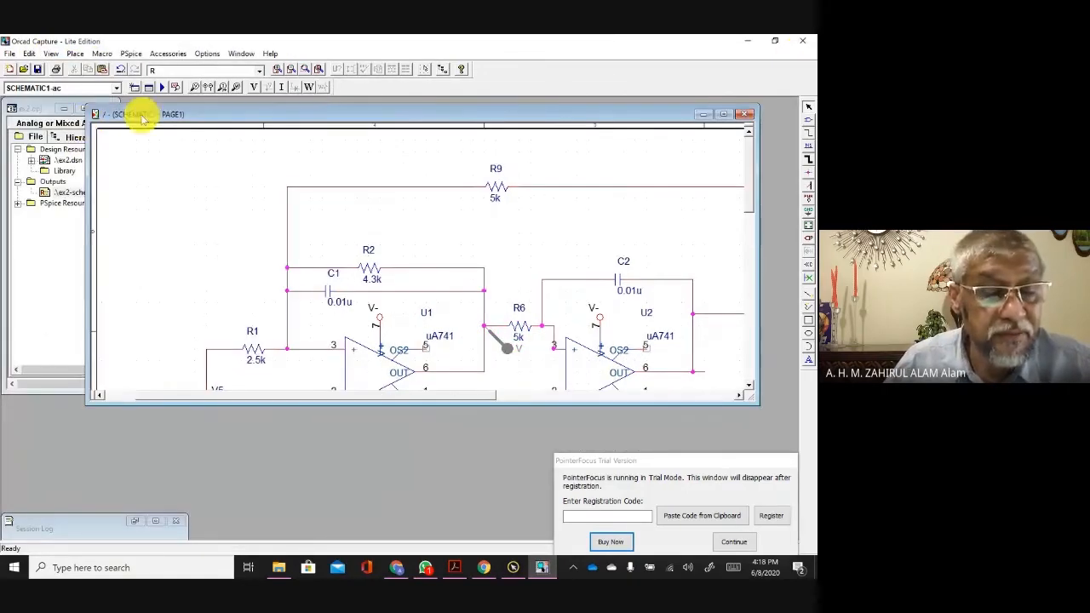
left_click_drag(142, 114, 192, 124)
Step: Browse the ex2 project's design and output files, and expand PSpice Resources to inspect its simulation profile
left_click(77, 195)
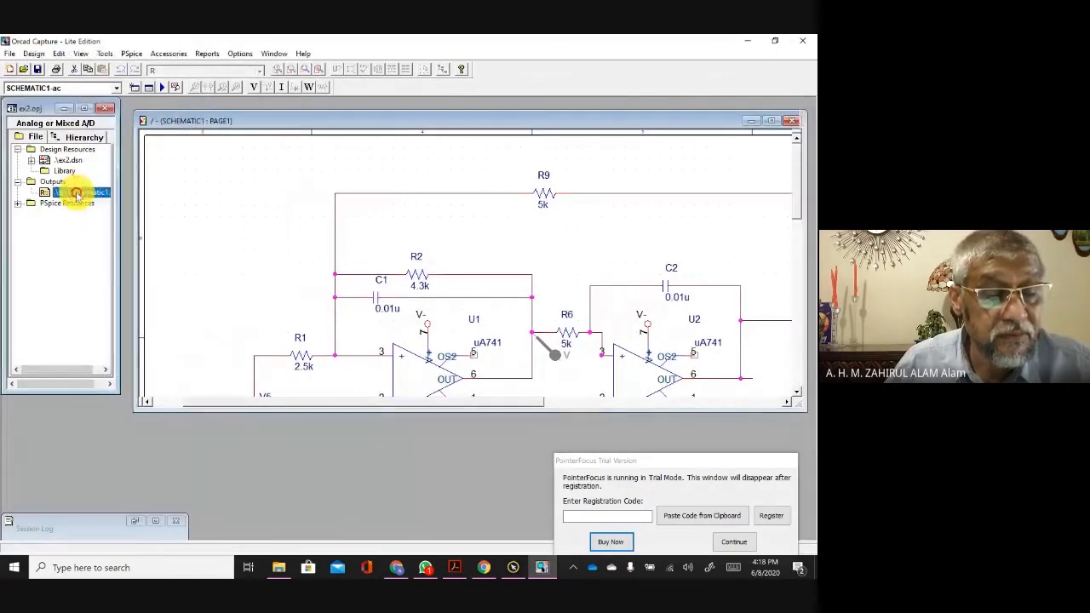
left_click(61, 161)
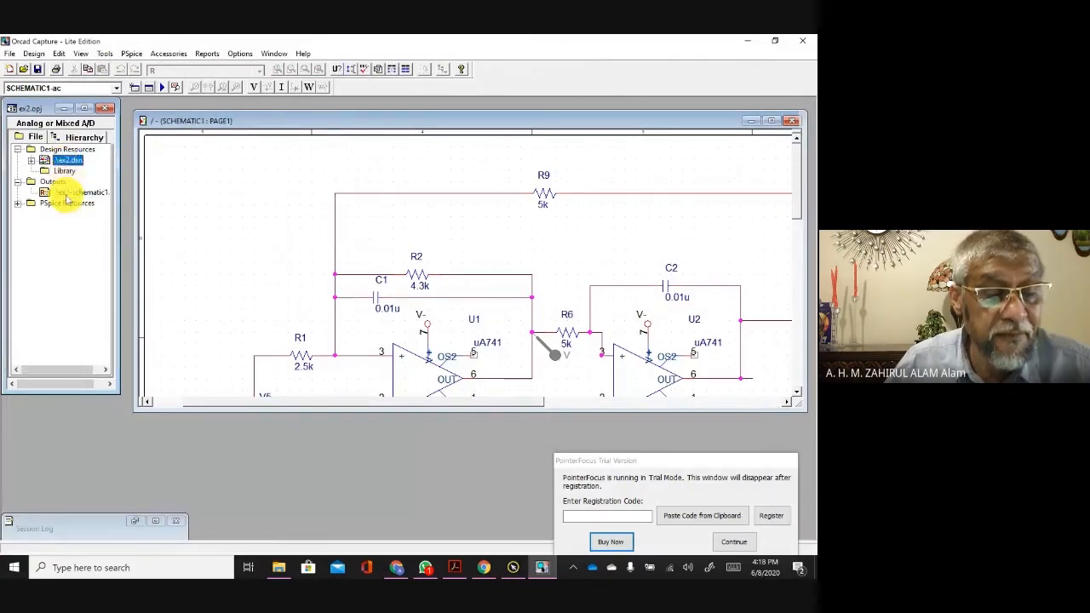
left_click(67, 193)
right_click(67, 194)
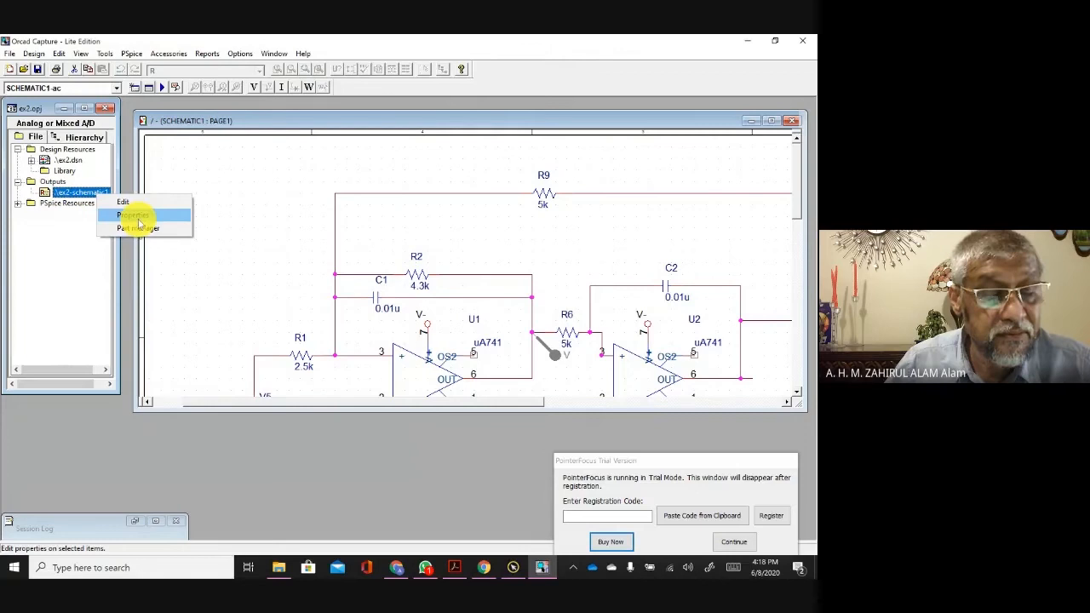
left_click(46, 205)
left_click(18, 203)
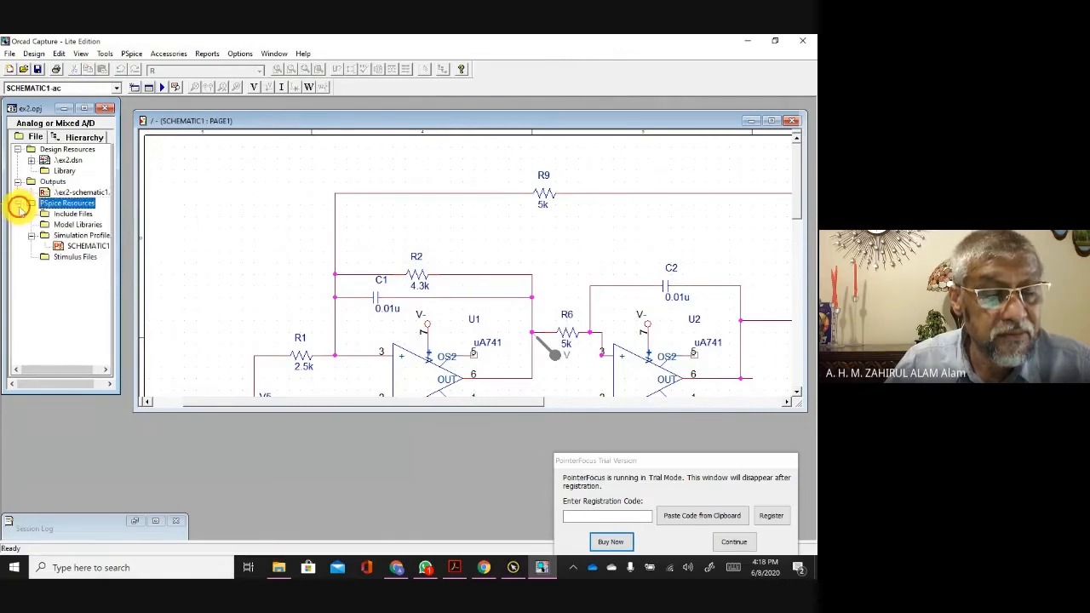
left_click(88, 246)
left_click(260, 201)
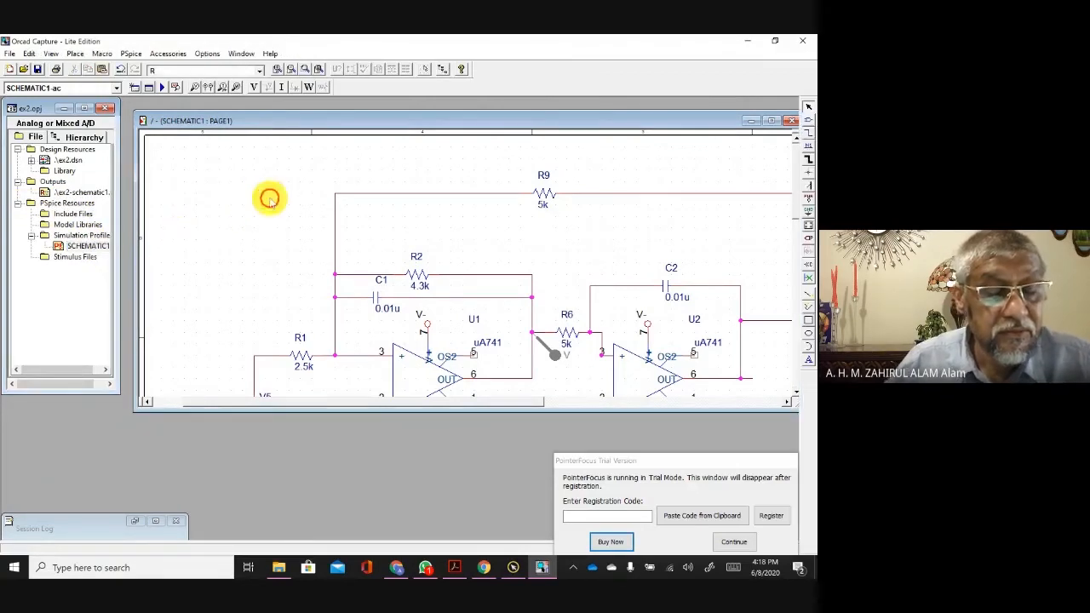
Step: Expand ex2.dsn and its Design Cache, and widen the project window to read the full list of parts and files
left_click(64, 173)
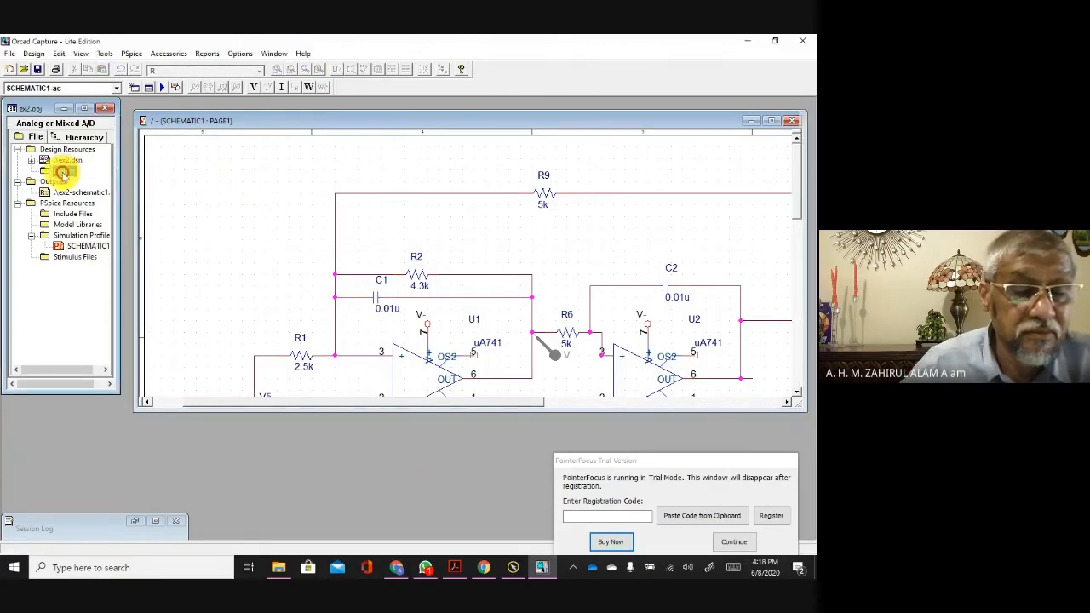
left_click(32, 160)
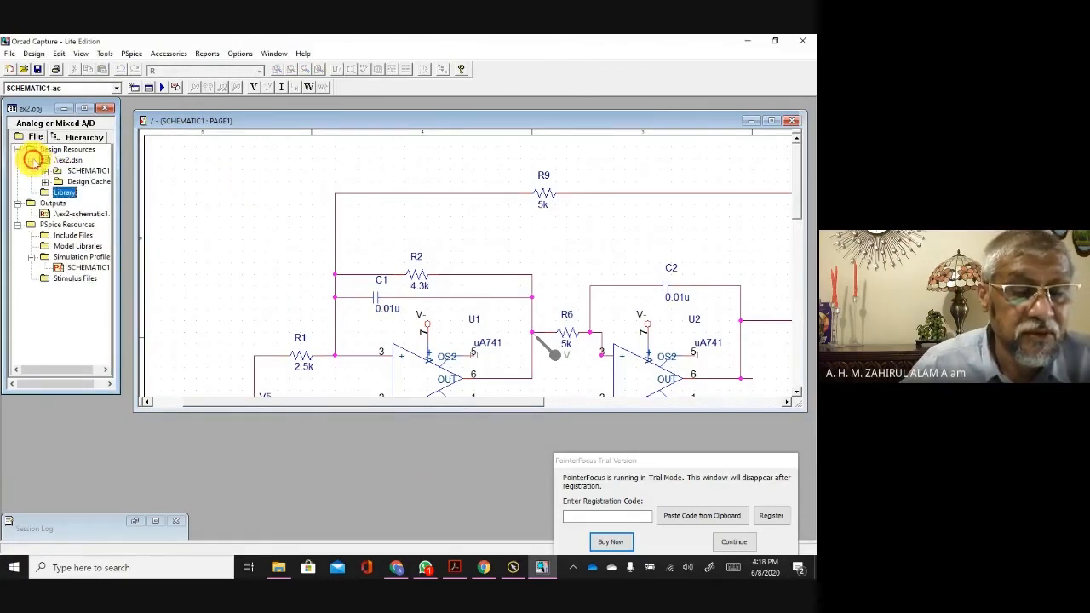
left_click(68, 181)
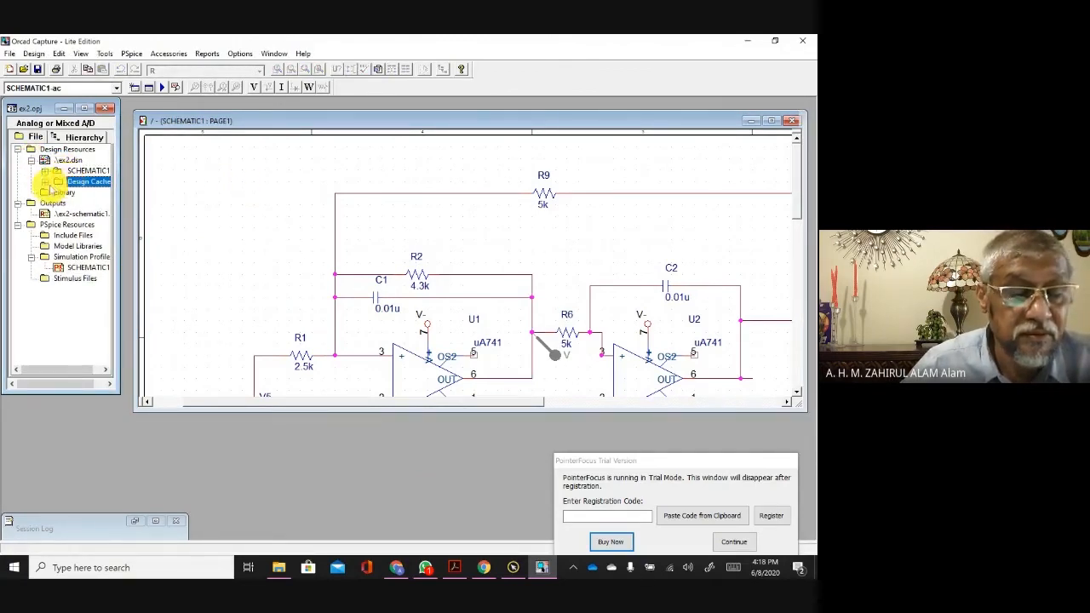
left_click(45, 181)
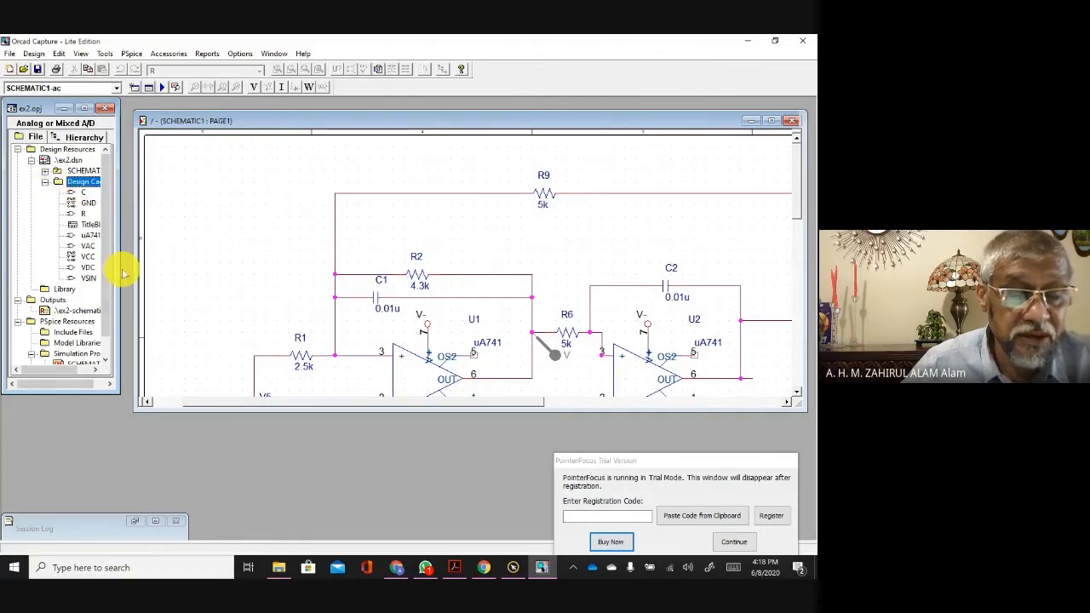
left_click_drag(116, 269, 352, 278)
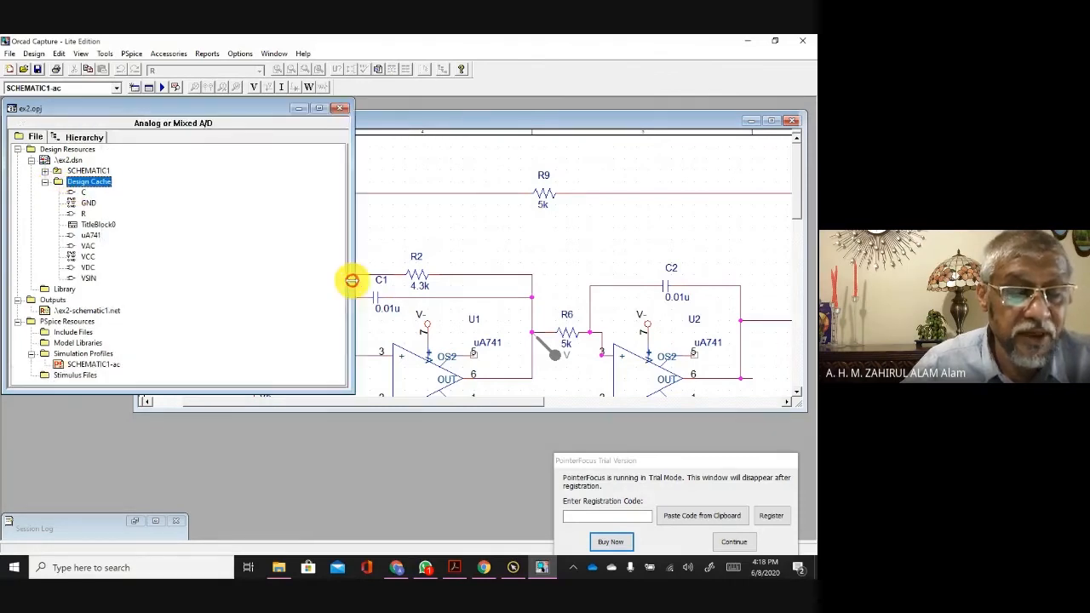
left_click(62, 289)
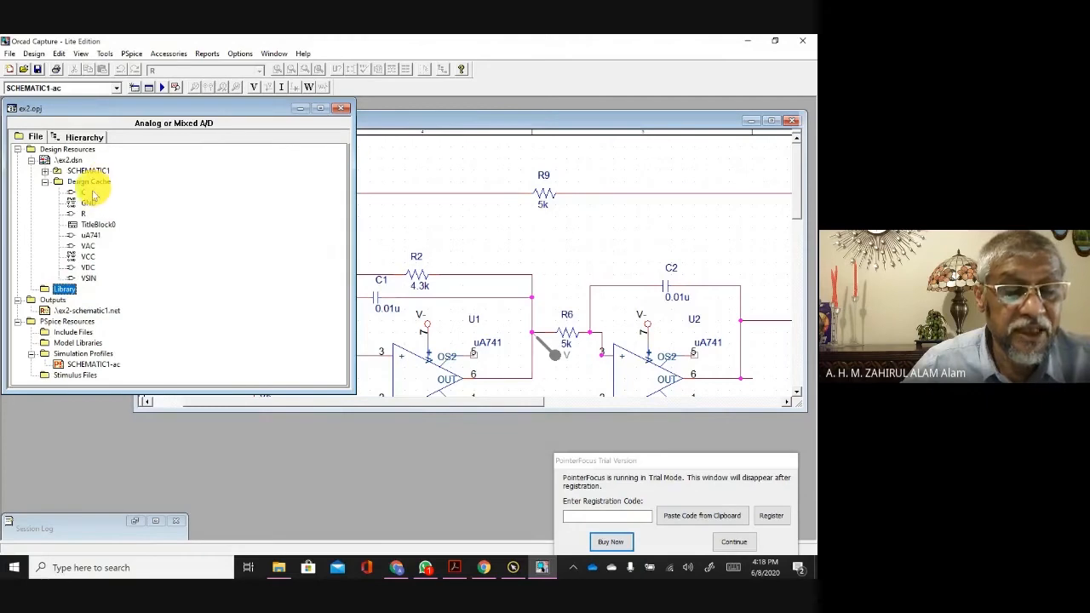
Step: Open the ex2-schematic1.net netlist, review its component connections and values, and close it
left_click(101, 310)
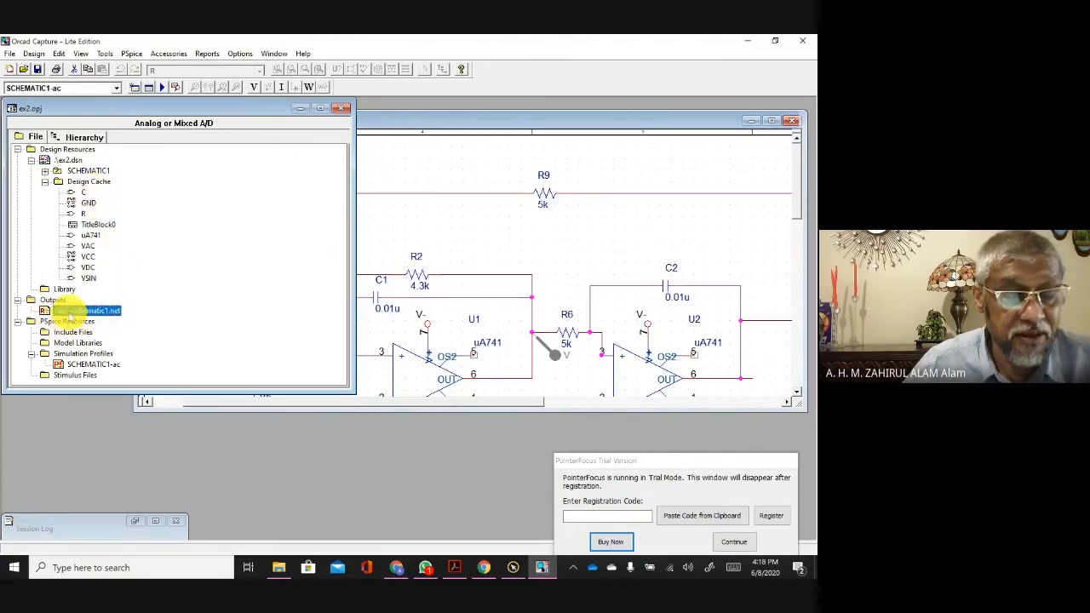
double_click(73, 311)
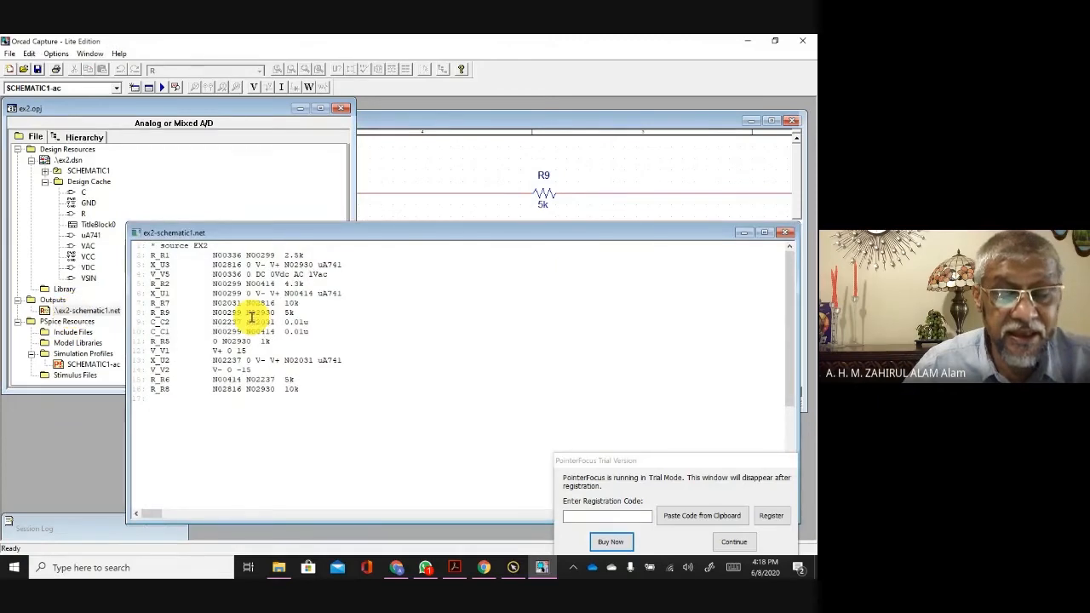
left_click(788, 234)
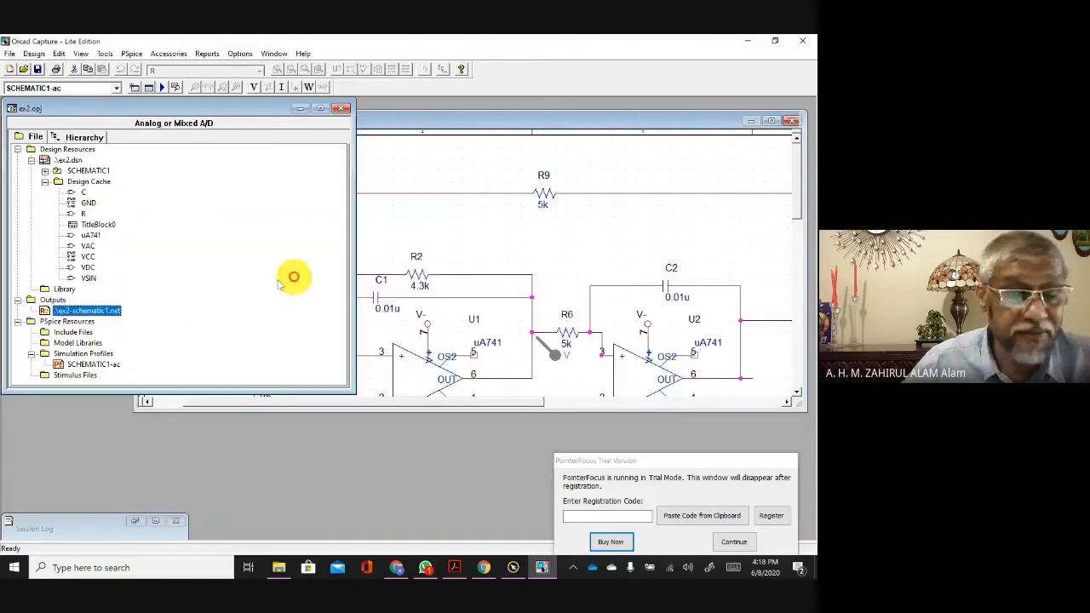
Step: Inspect the project's Model Libraries, the options of the SCHEMATIC1-ac simulation profile, and the Stimulus Files folder
left_click(79, 341)
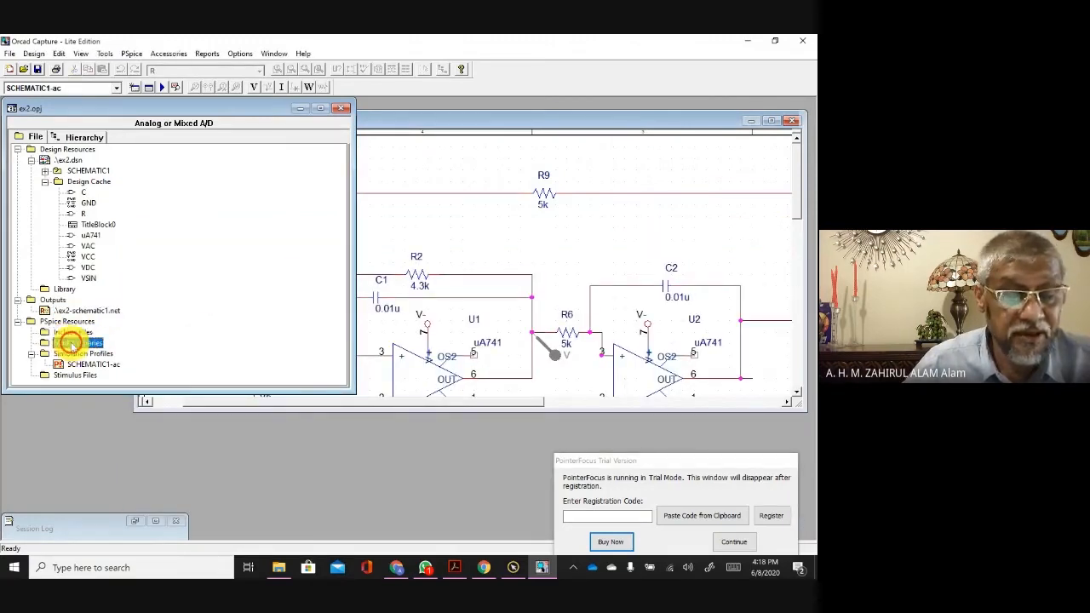
left_click(92, 364)
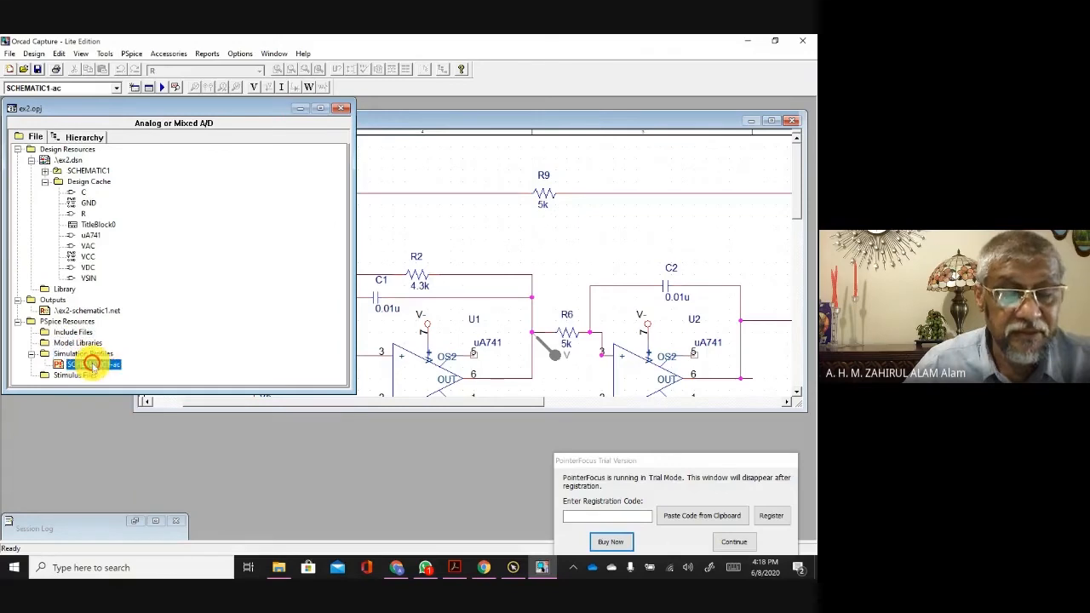
right_click(93, 365)
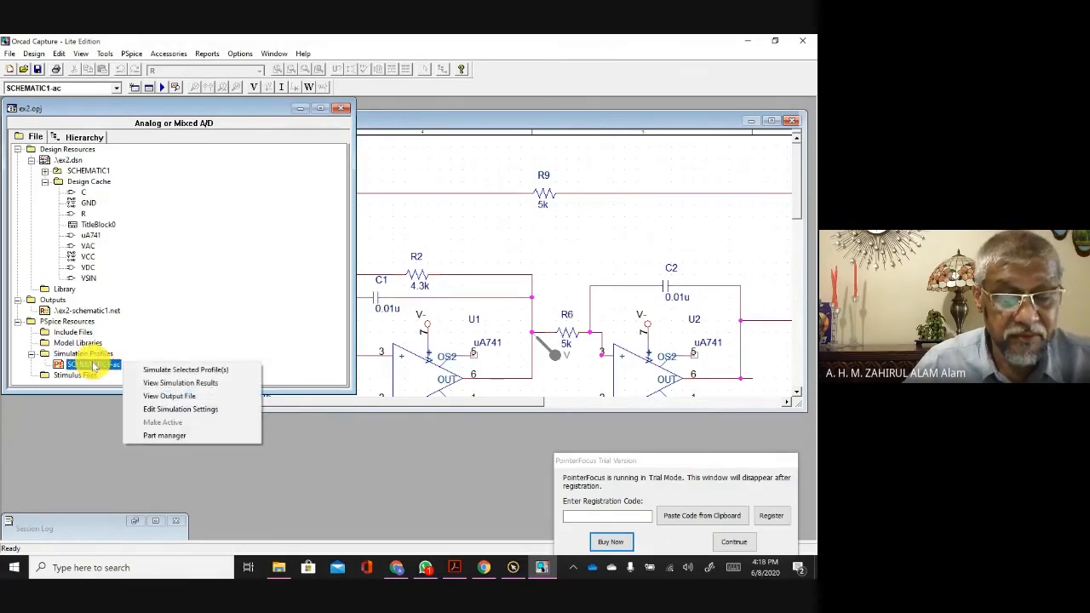
left_click(68, 374)
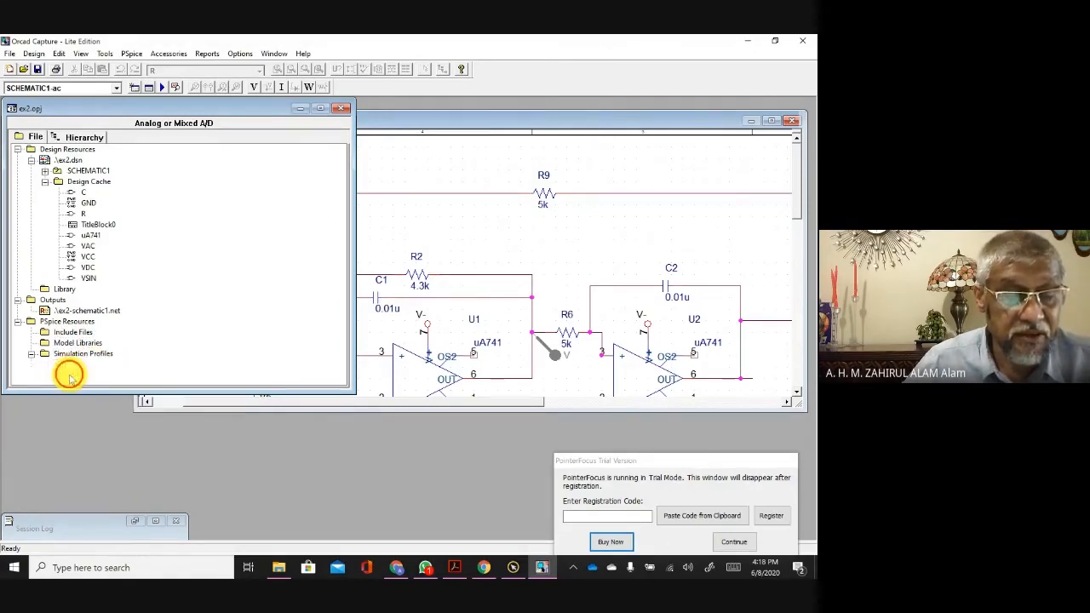
left_click(68, 374)
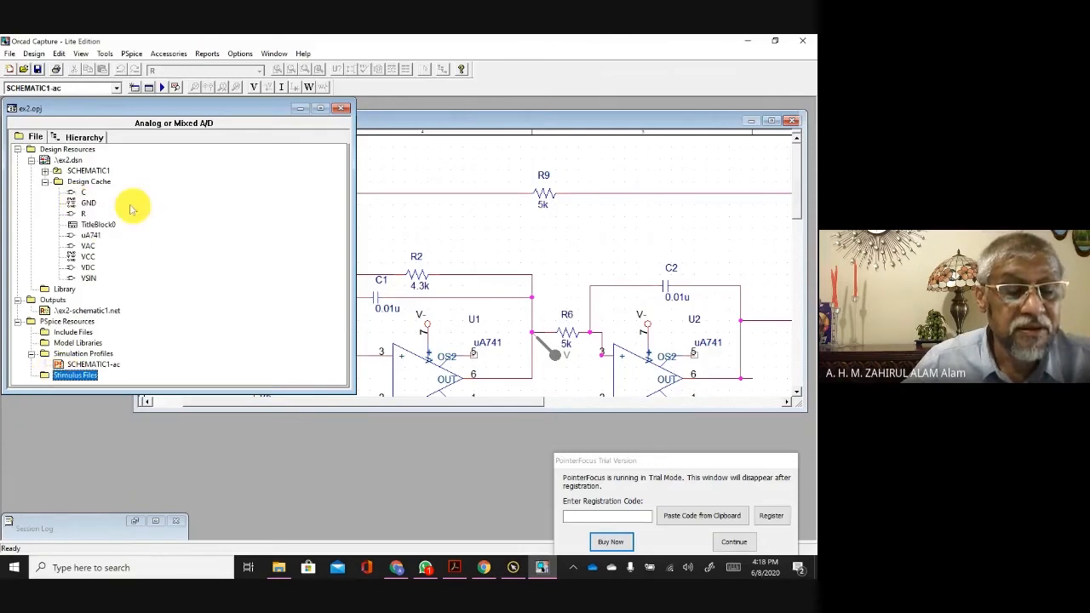
Step: Open PAGE1 of SCHEMATIC1 from the project tree and reposition its window to show the second and third op-amp stages
left_click(44, 170)
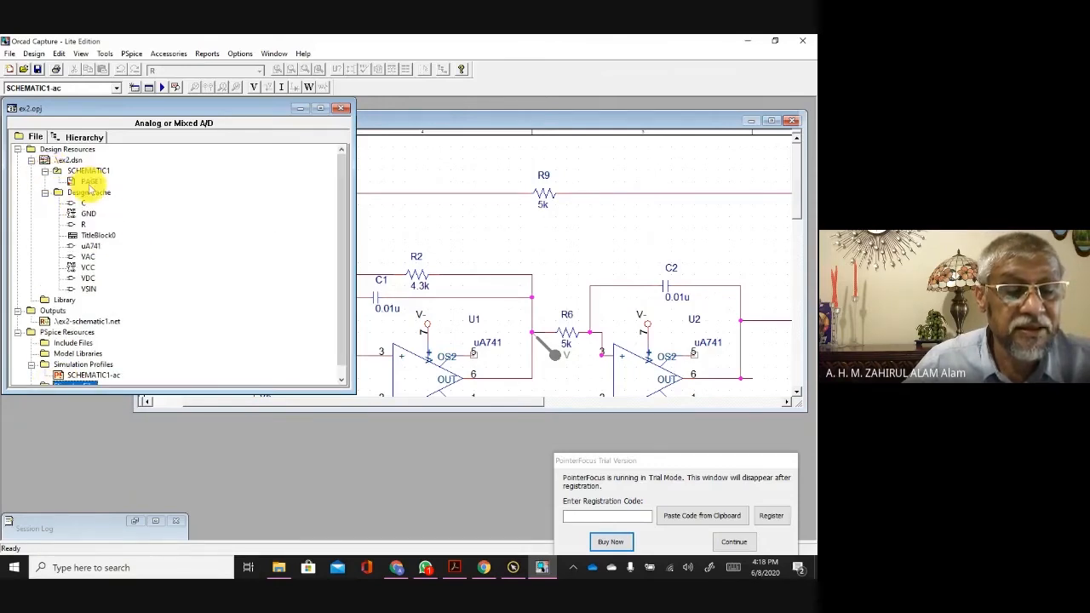
double_click(90, 182)
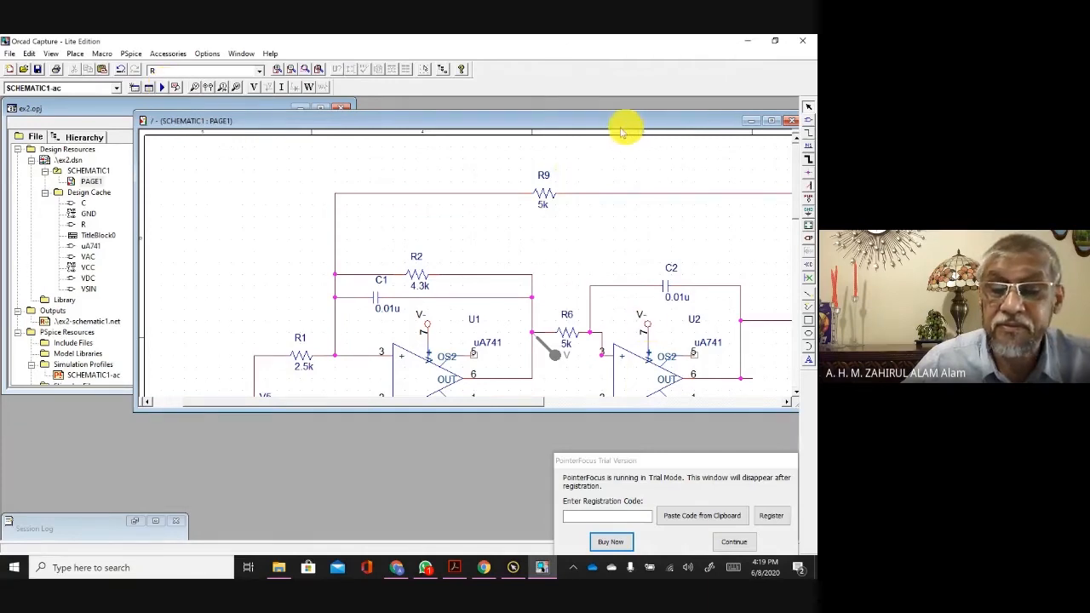
left_click_drag(621, 130, 490, 134)
left_click_drag(384, 396, 565, 415)
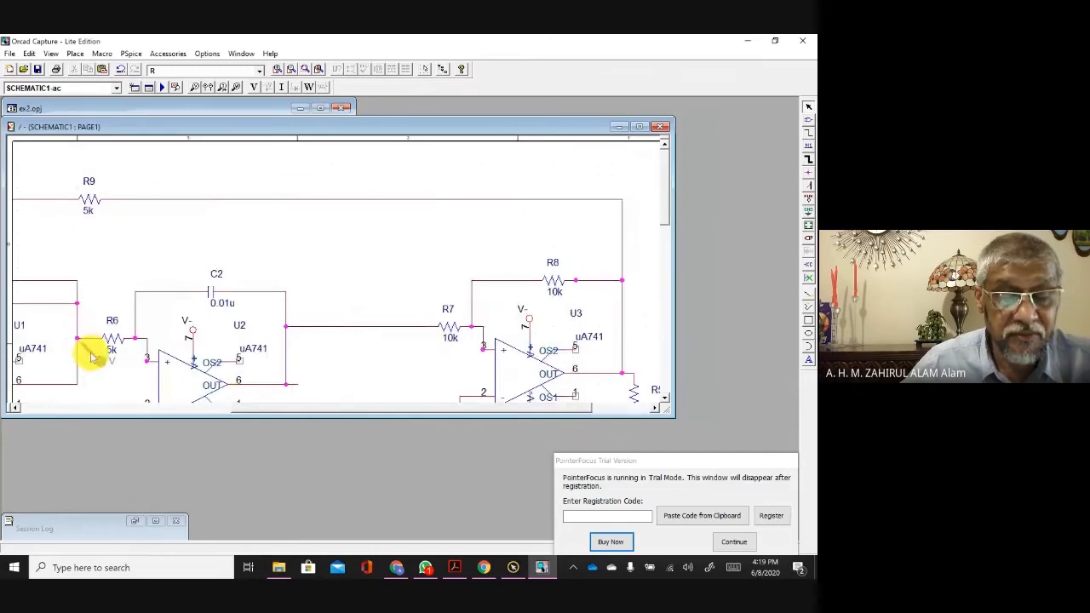
Step: Place the voltage marker at U3's output, rerun the AC simulation, and bring up the PSpice plot
left_click(643, 392)
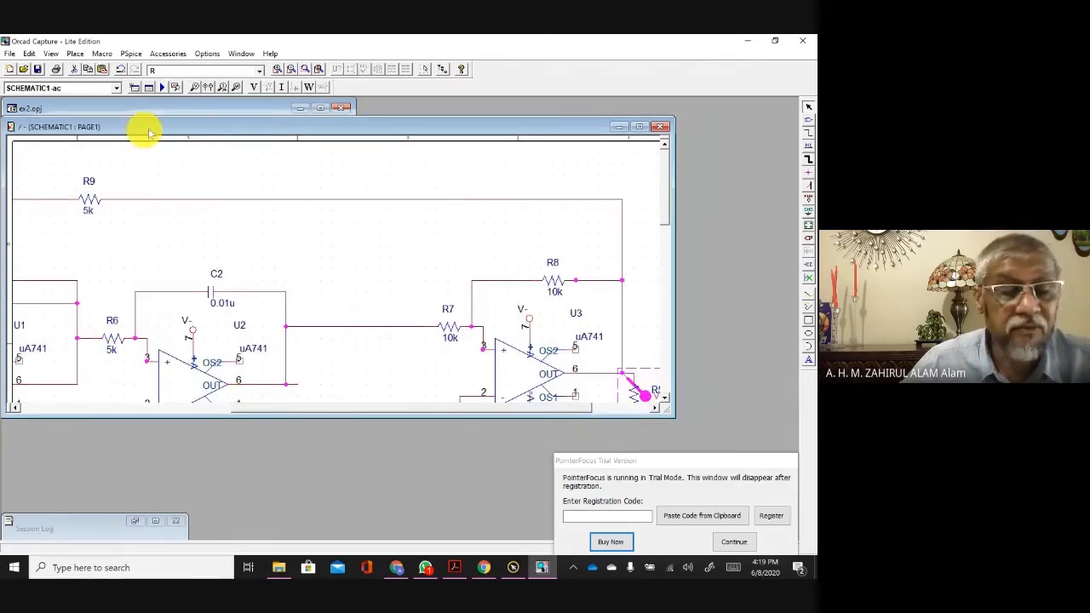
left_click(161, 88)
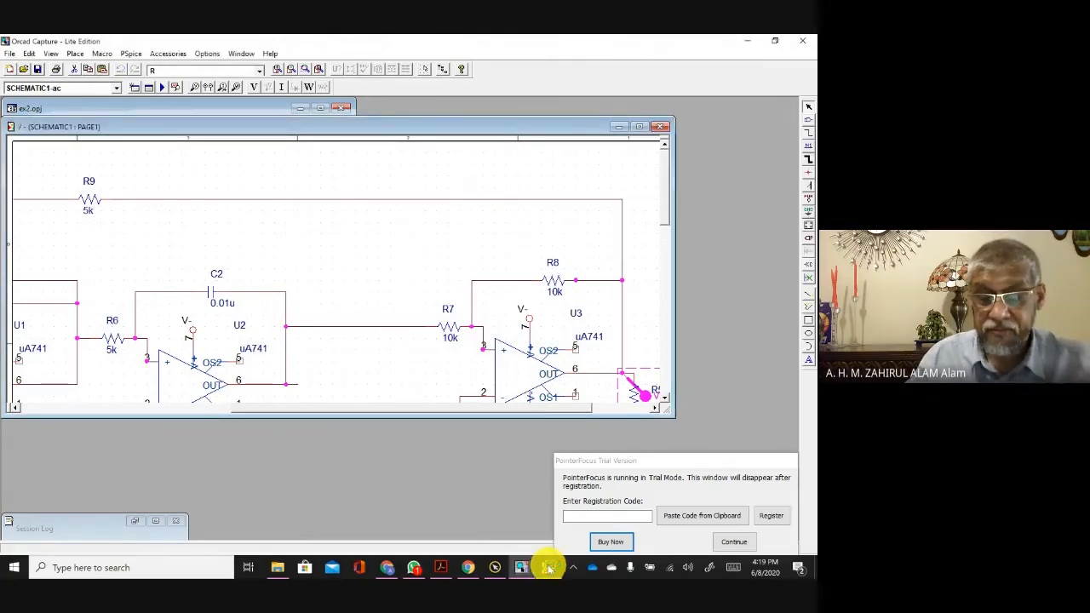
left_click(548, 567)
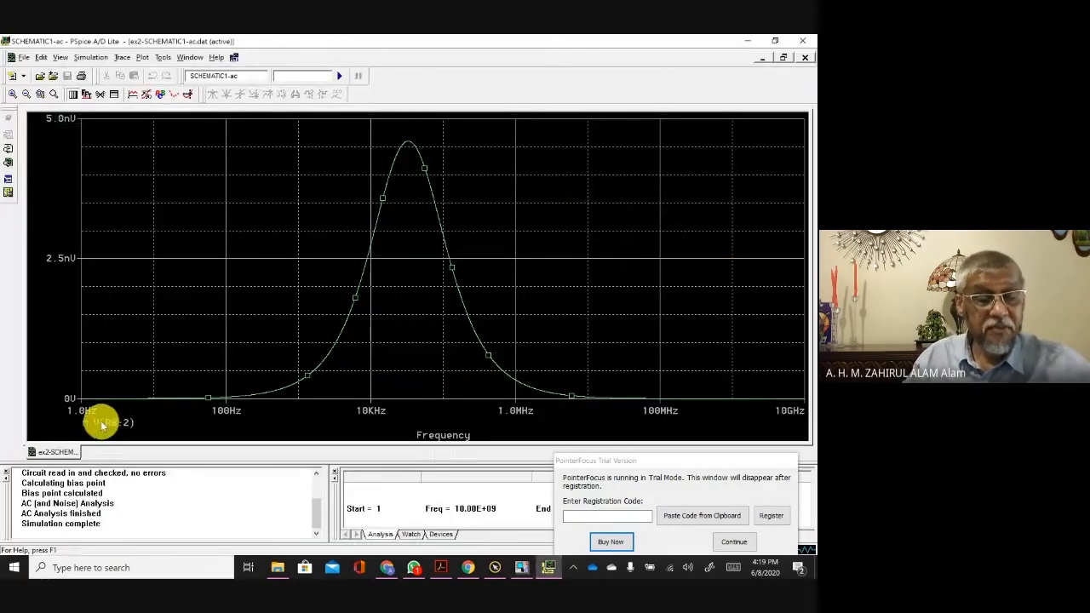
Step: Change the V(R8:2) trace expression to db(V(R8:2)) to plot the third-stage output in decibels
double_click(100, 423)
left_click(254, 442)
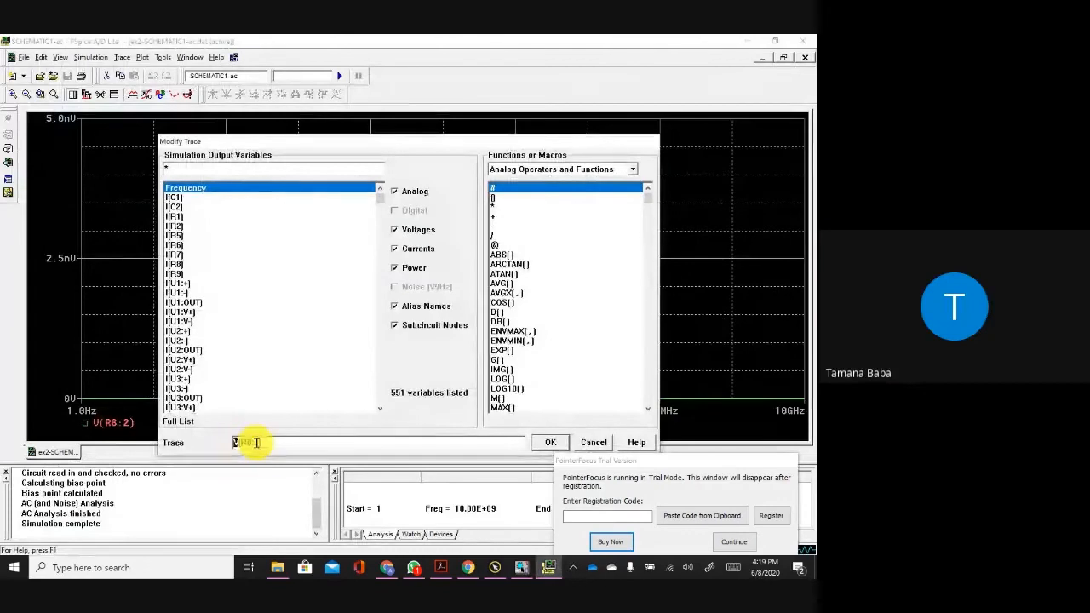
type("db")
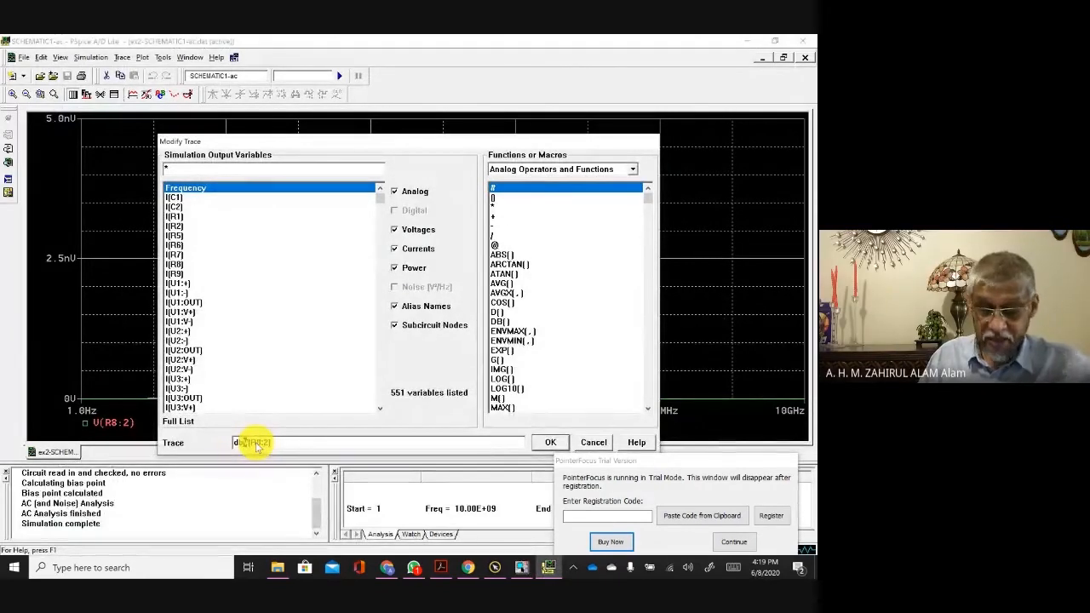
type("(")
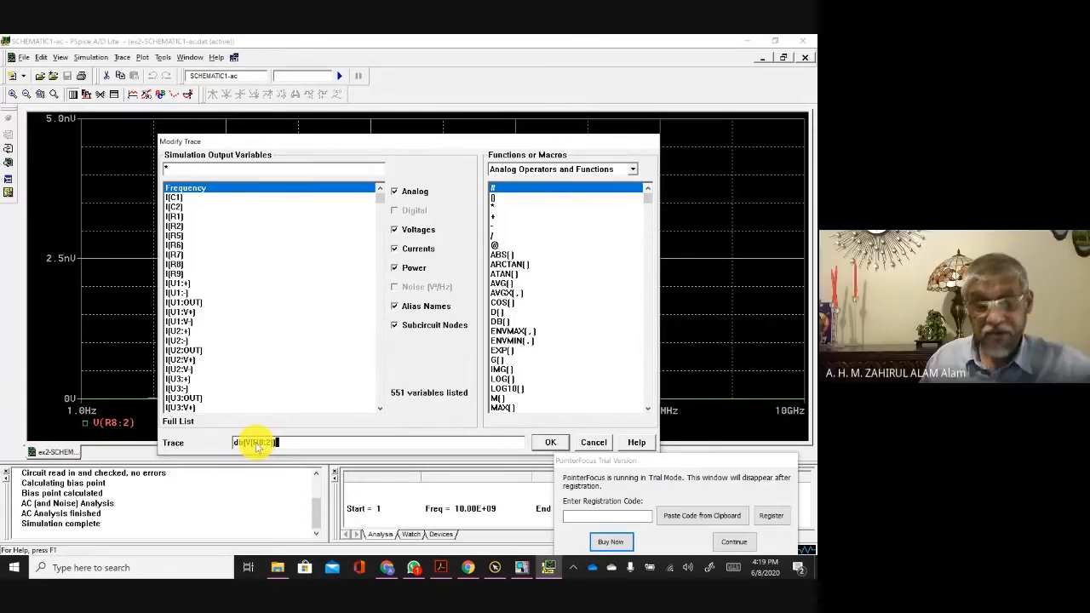
key("Return")
Step: Compare the textbook's Figure 4.11 circuit and Bode plot in Acrobat with the simulated response and the op-amp stages in the Capture schematic
left_click(438, 571)
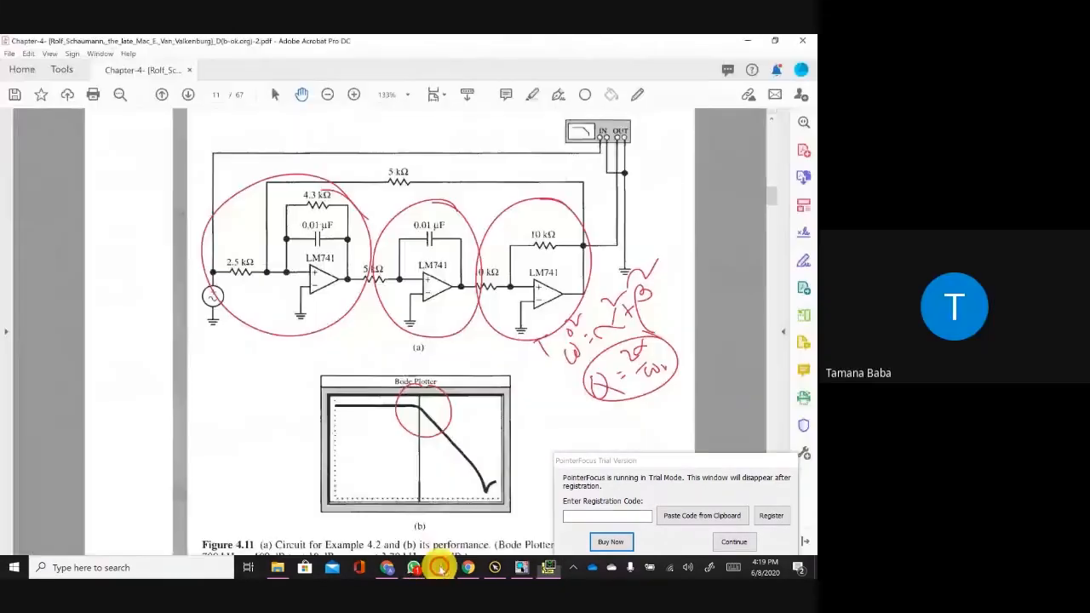
scroll(448, 425, "down", 2)
scroll(448, 424, "down", 2)
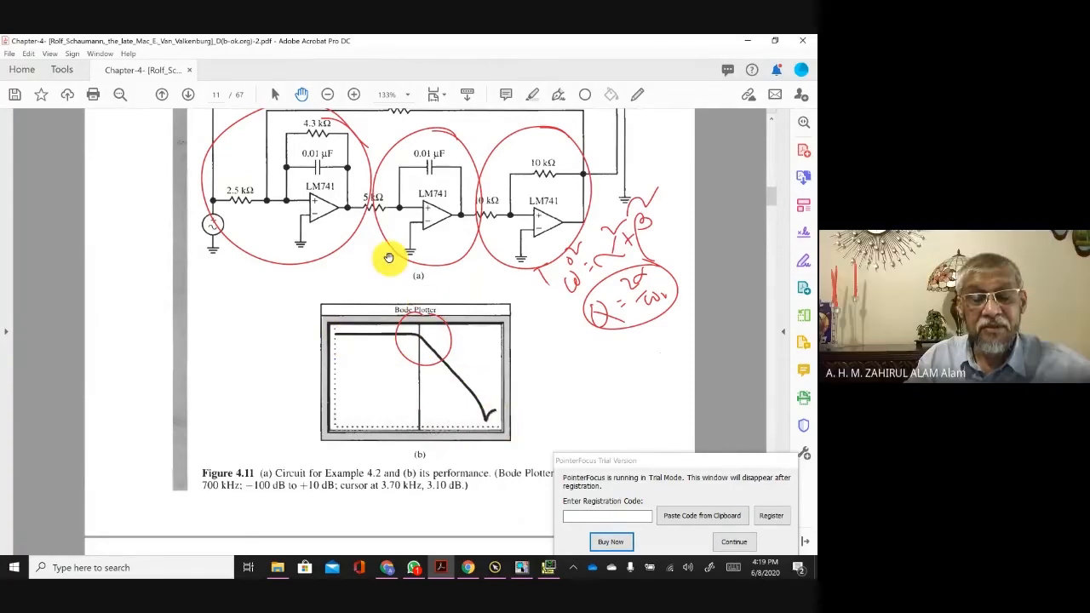
left_click(551, 567)
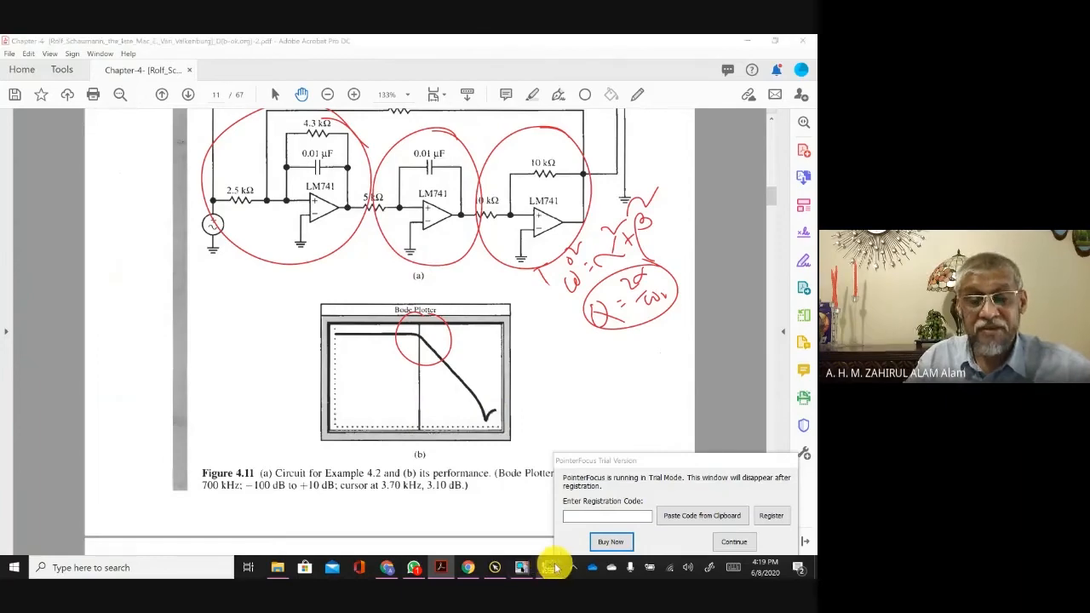
left_click(521, 567)
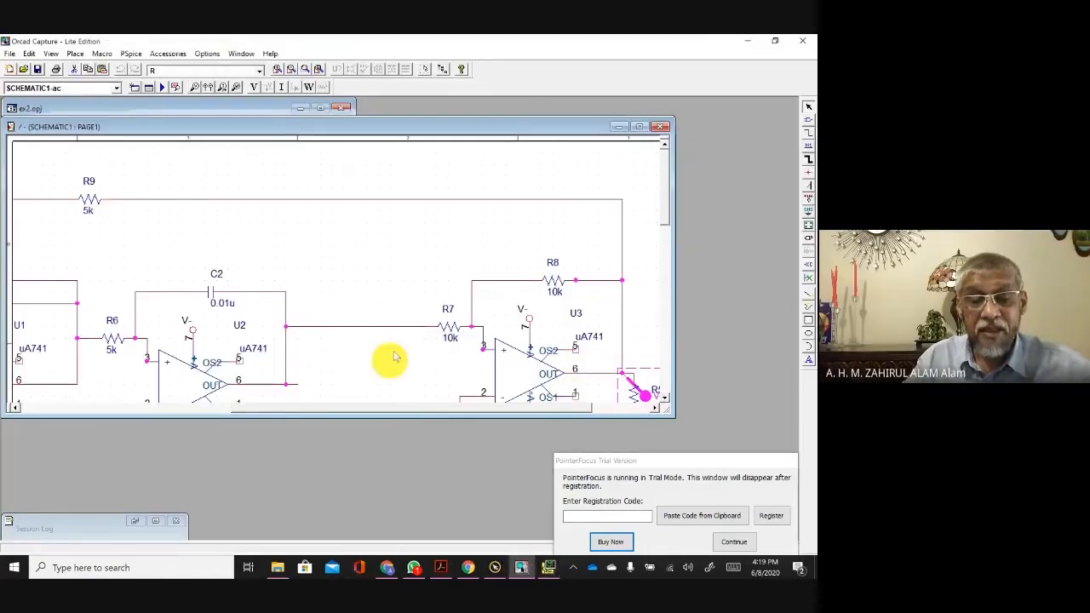
scroll(414, 289, "down", 4)
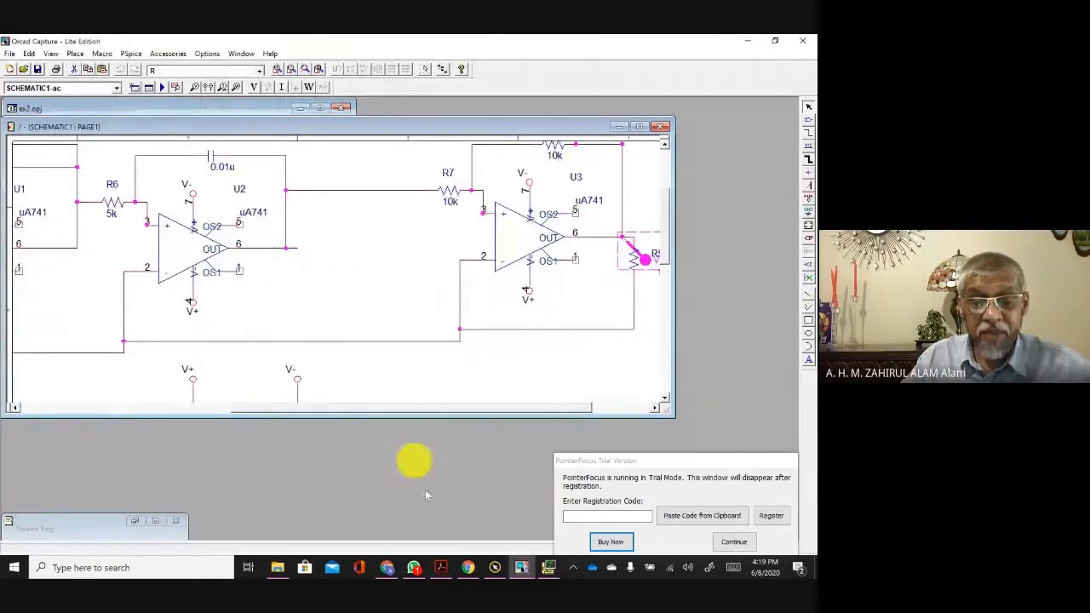
left_click(441, 567)
scroll(403, 262, "up", 1)
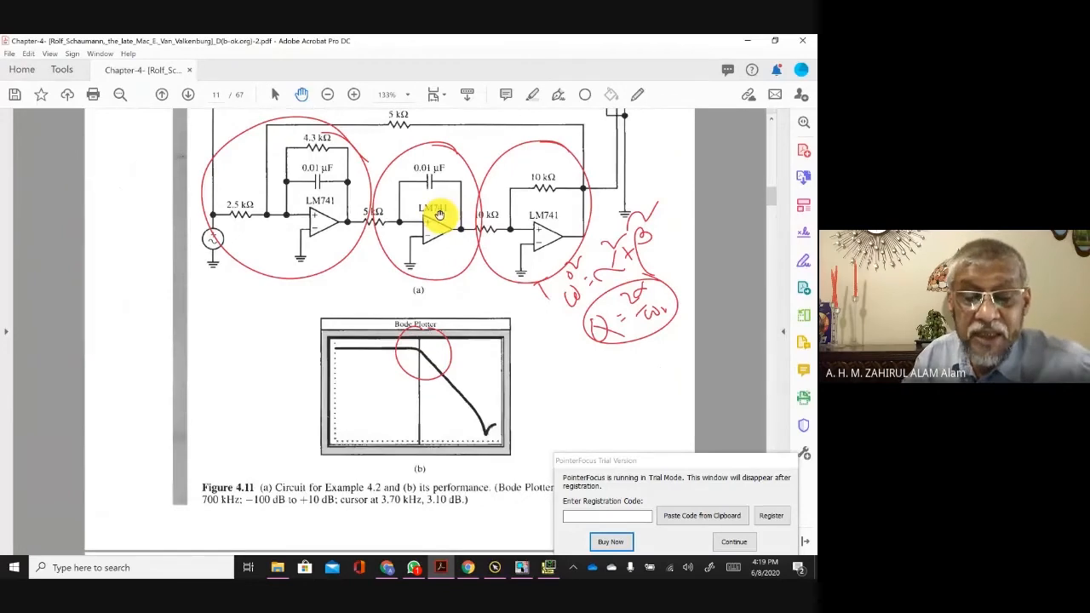
left_click(521, 568)
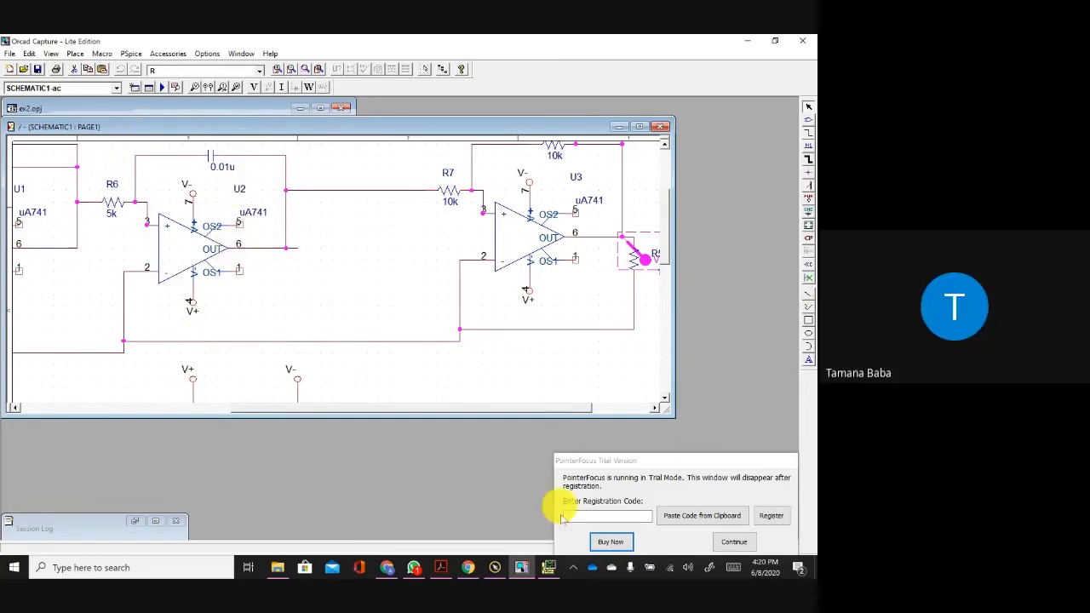
mouse_move(519, 568)
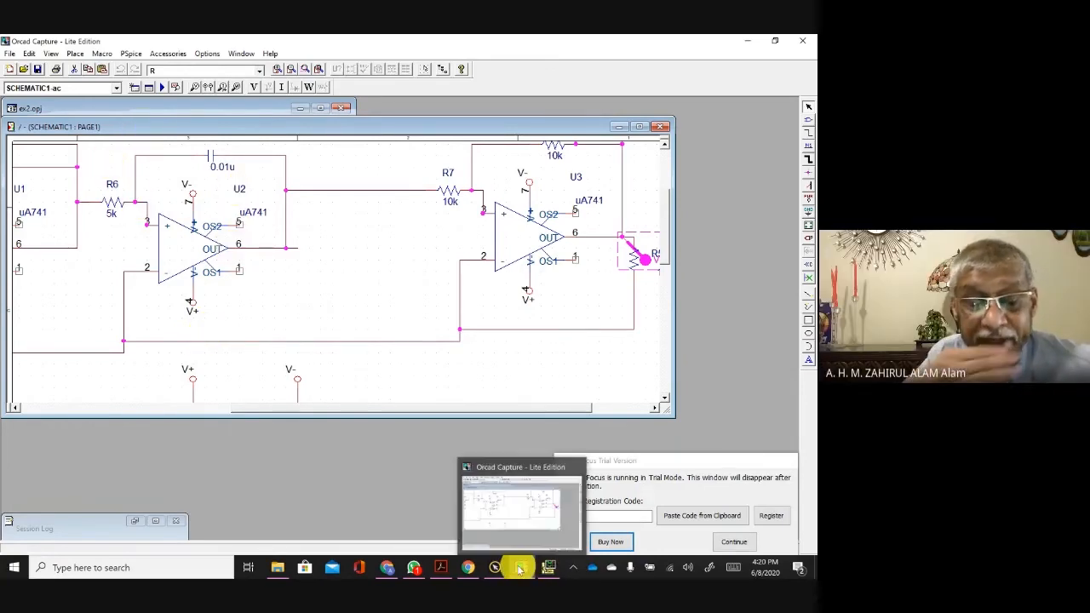
left_click(518, 567)
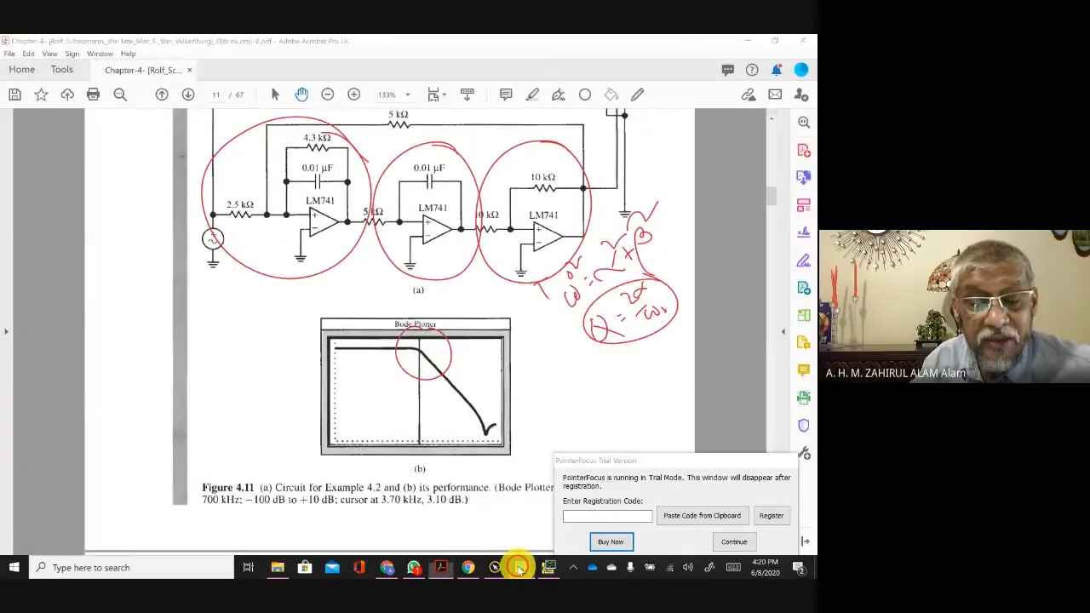
left_click(518, 567)
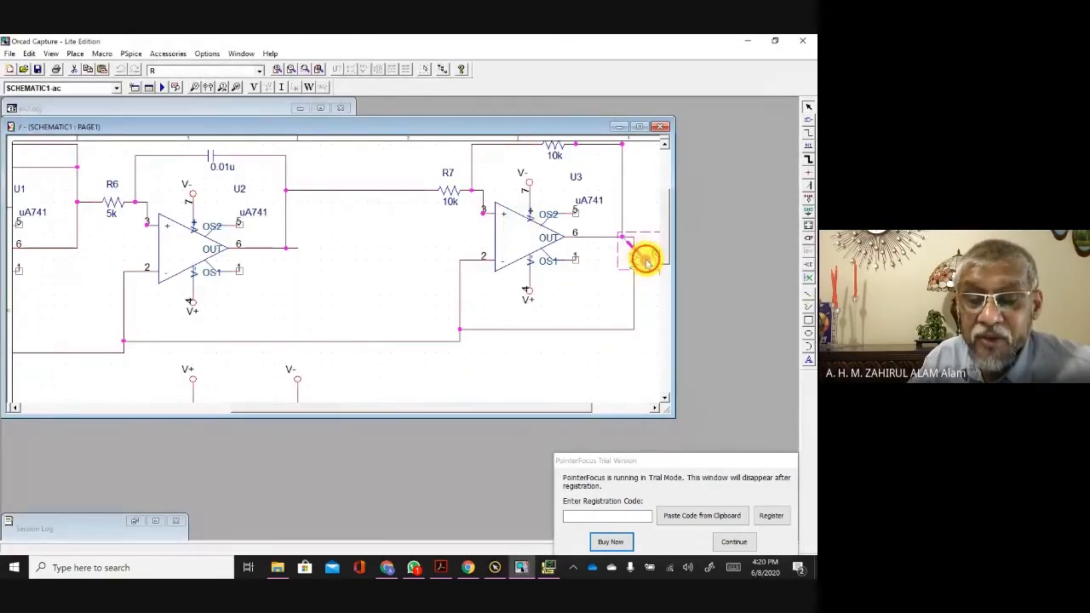
Step: Move the voltage marker from U3's output to U1's output node before R6, and check the plot in PSpice
mouse_move(645, 258)
left_mouse_down()
mouse_move(290, 289)
mouse_move(99, 224)
left_mouse_up()
left_click(550, 569)
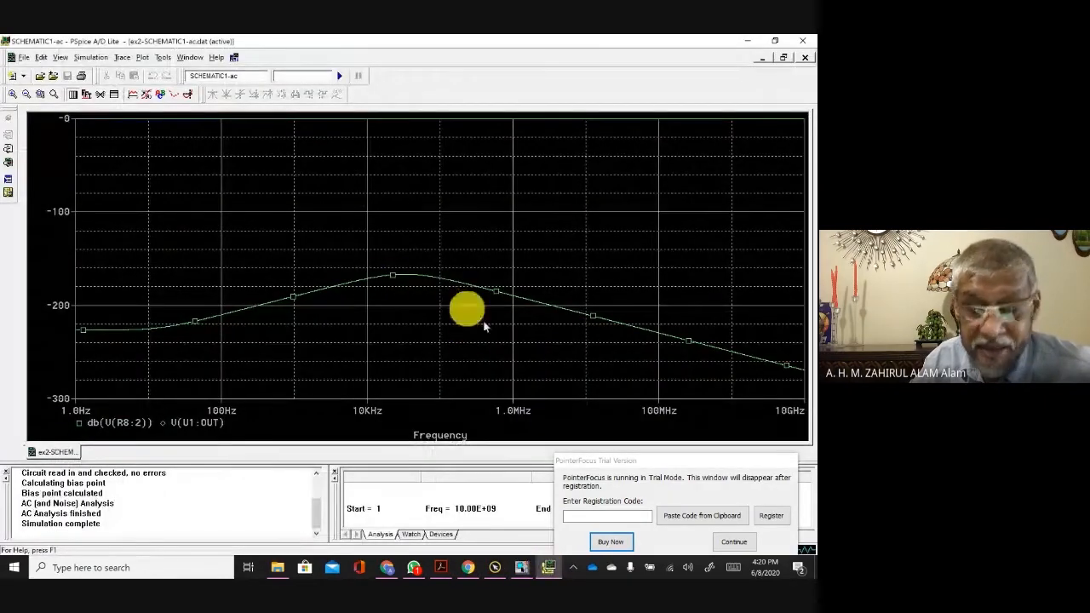
left_click(547, 567)
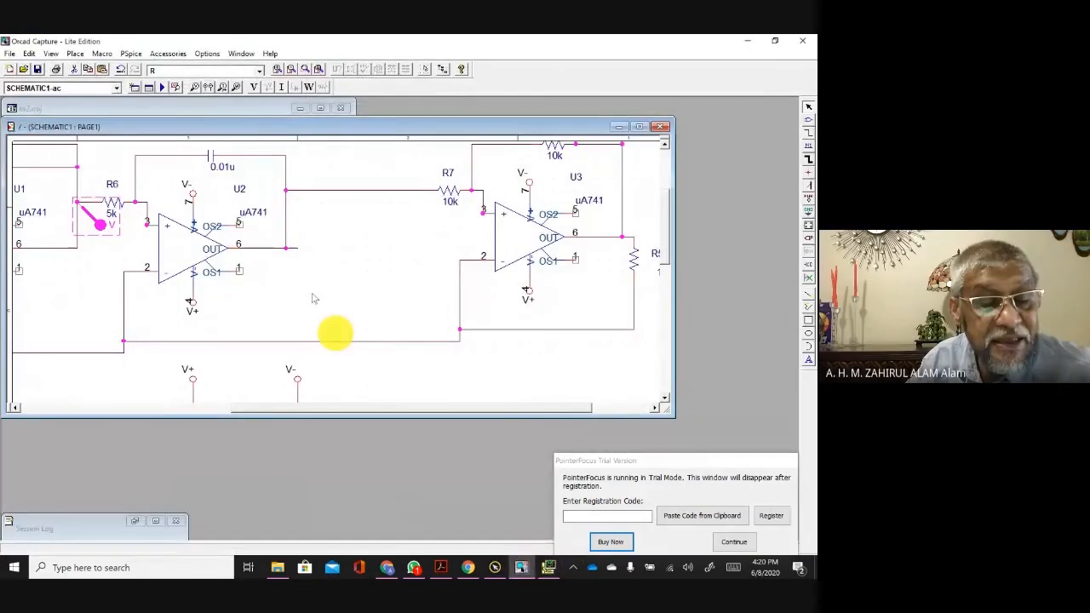
left_click(120, 204)
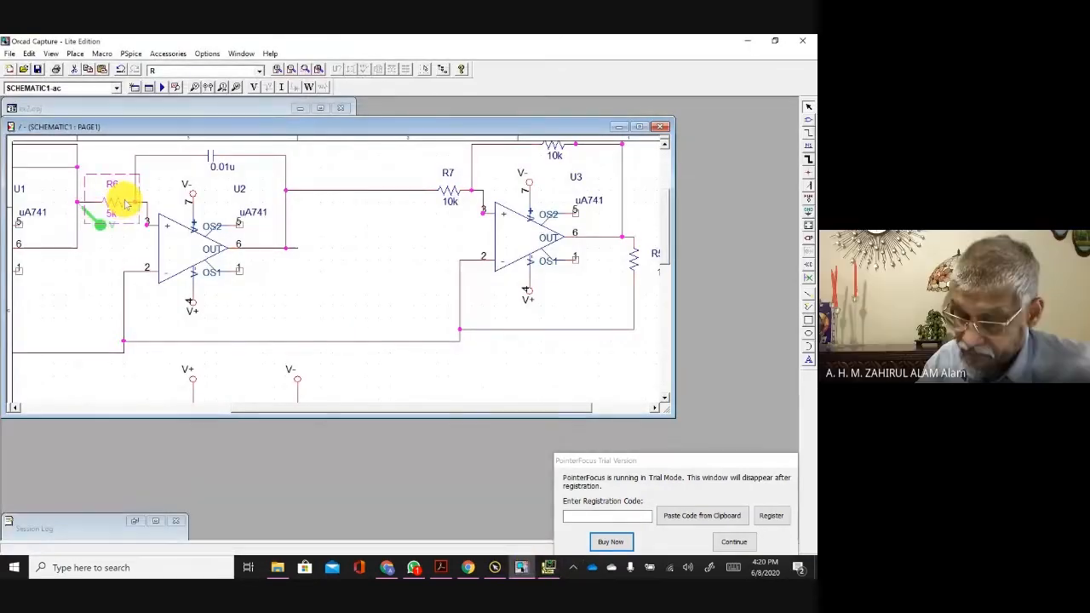
key("Delete")
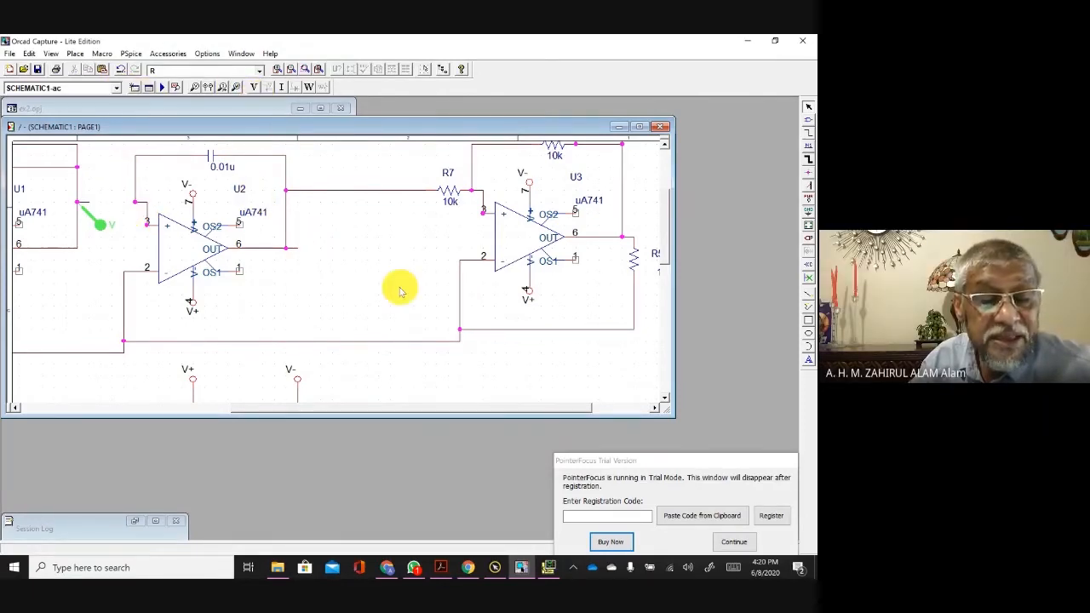
scroll(395, 287, "up", 1)
scroll(395, 287, "up", 2)
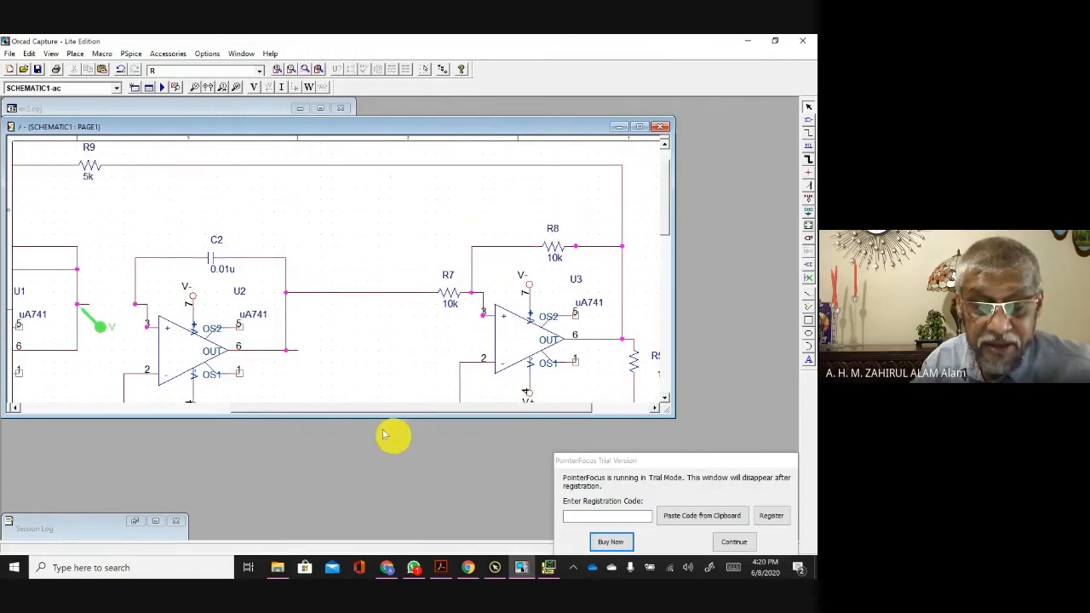
left_click_drag(353, 409, 232, 401)
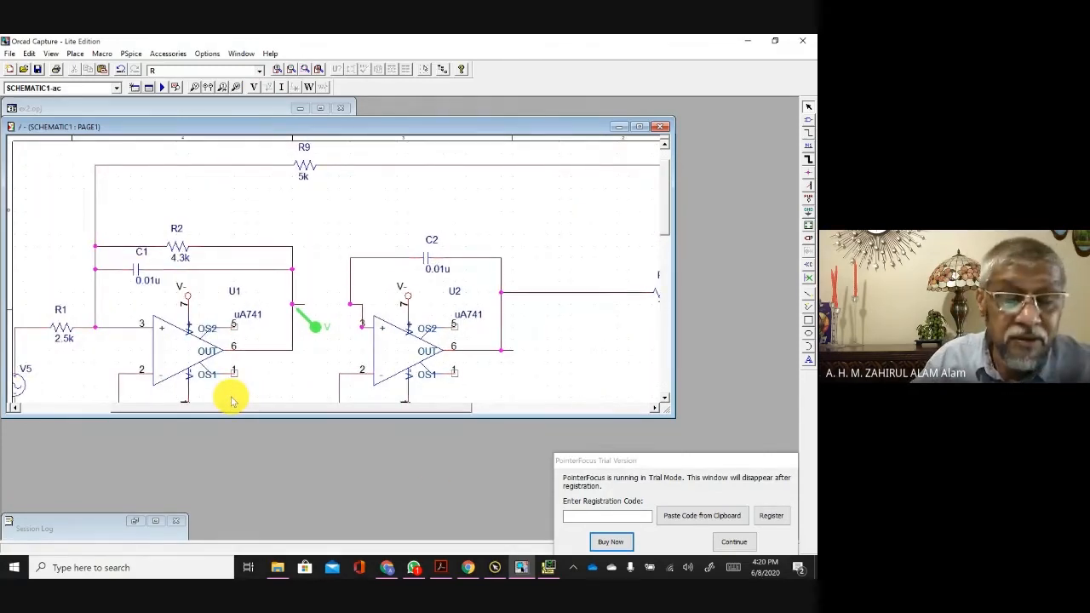
left_click_drag(231, 400, 236, 397)
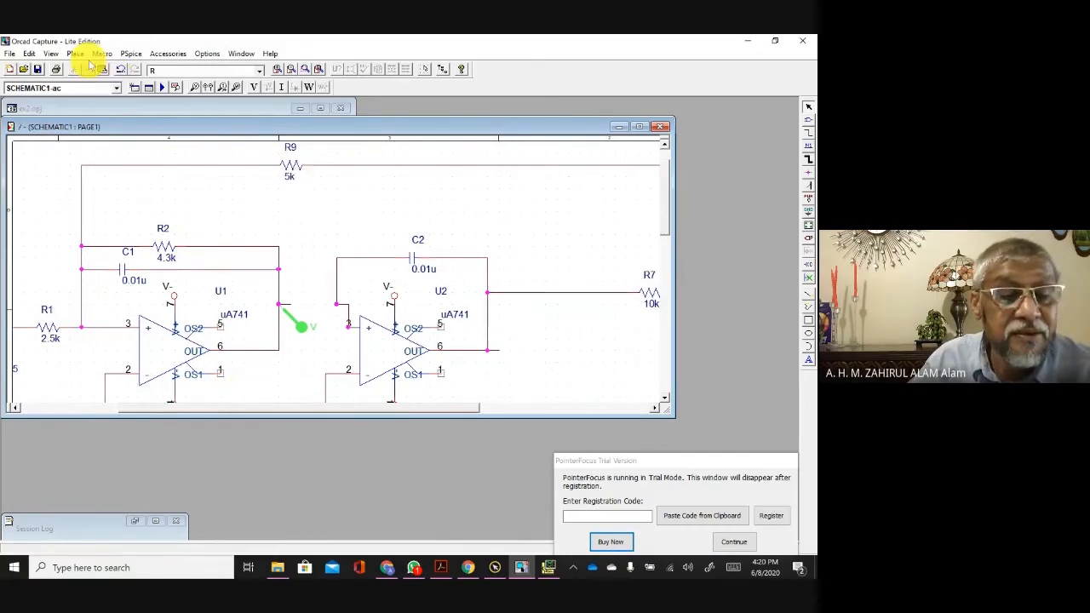
left_click(121, 70)
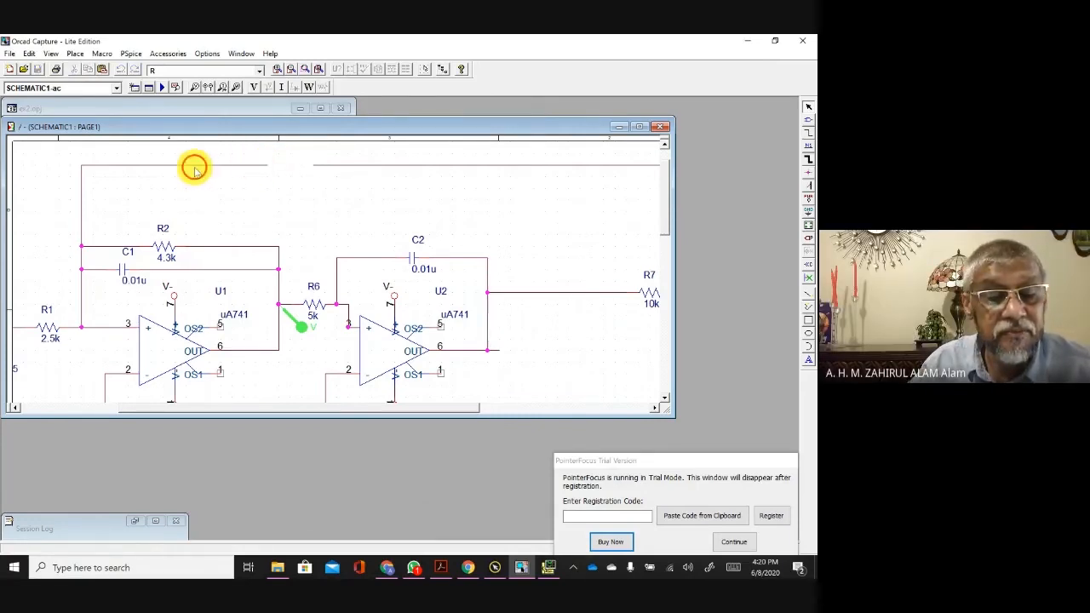
Step: Remove the overall feedback path by deleting R9 and its wires between the third-stage output and the first-stage input
left_click(82, 220)
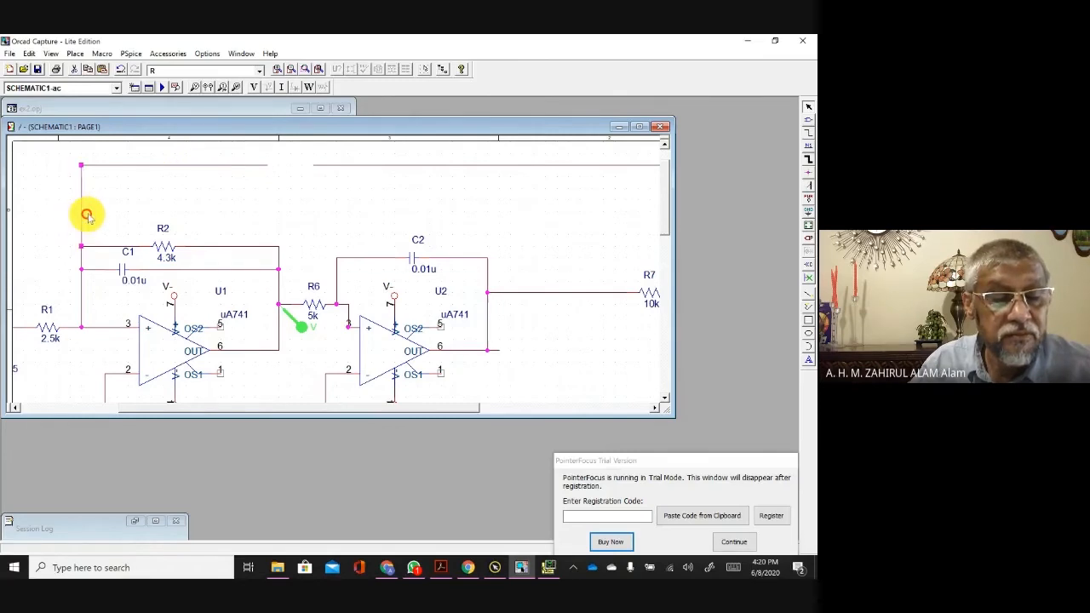
key("Delete")
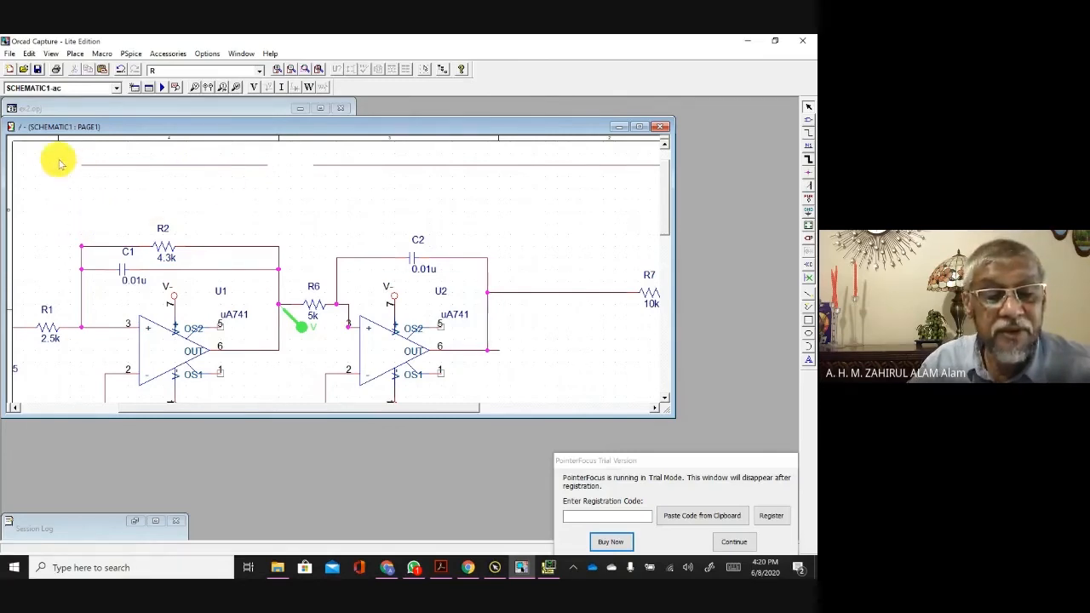
left_click_drag(55, 157, 577, 197)
key("Delete")
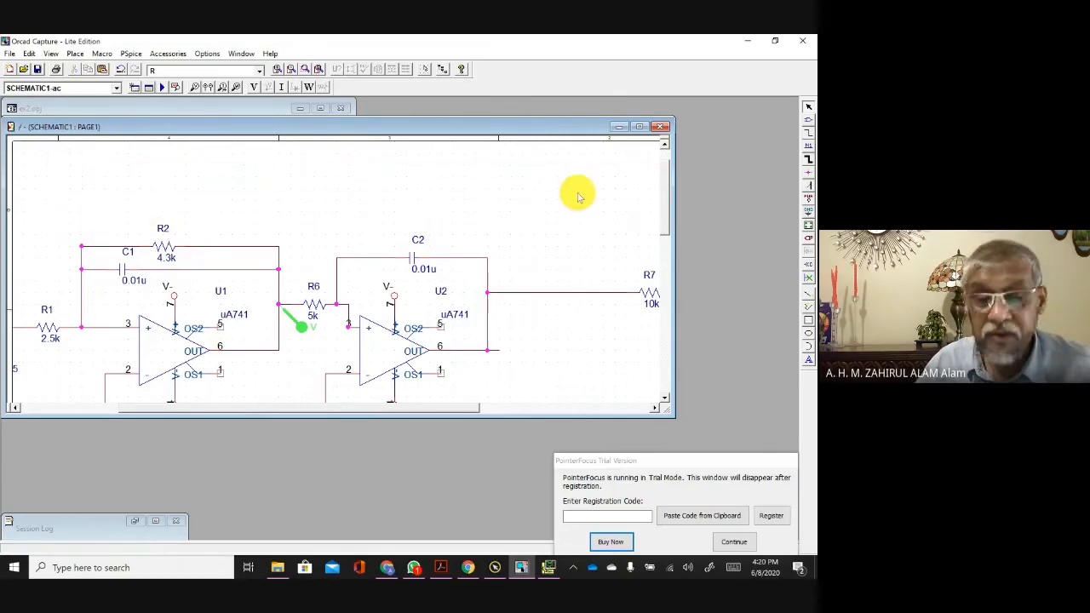
left_click_drag(452, 408, 637, 406)
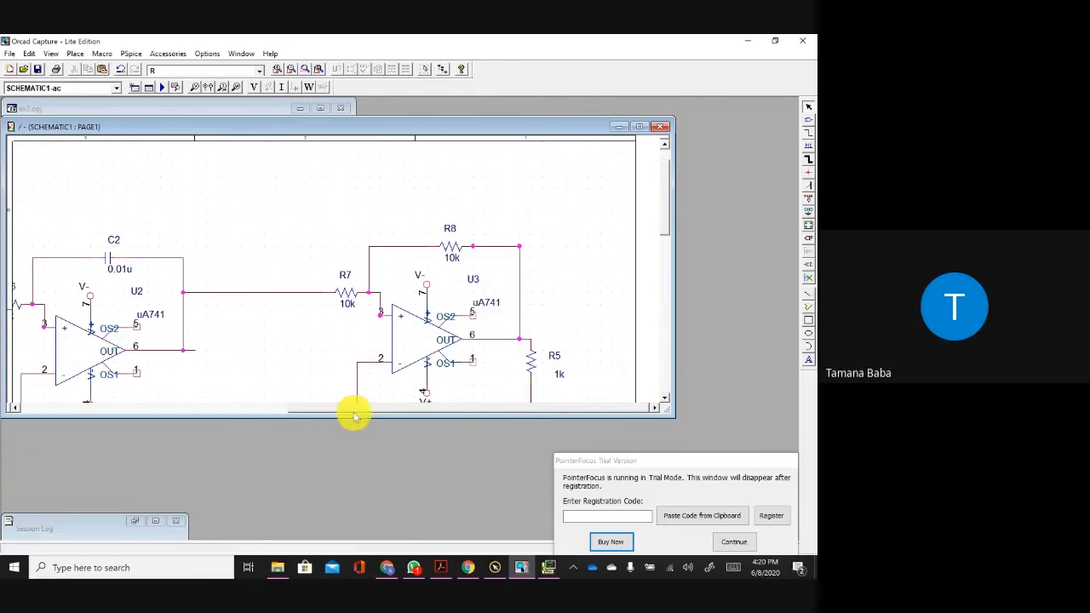
Step: Rerun the AC simulation without the feedback loop and plot U1's output in decibels as db(V(R2:2))
left_click_drag(353, 408, 162, 385)
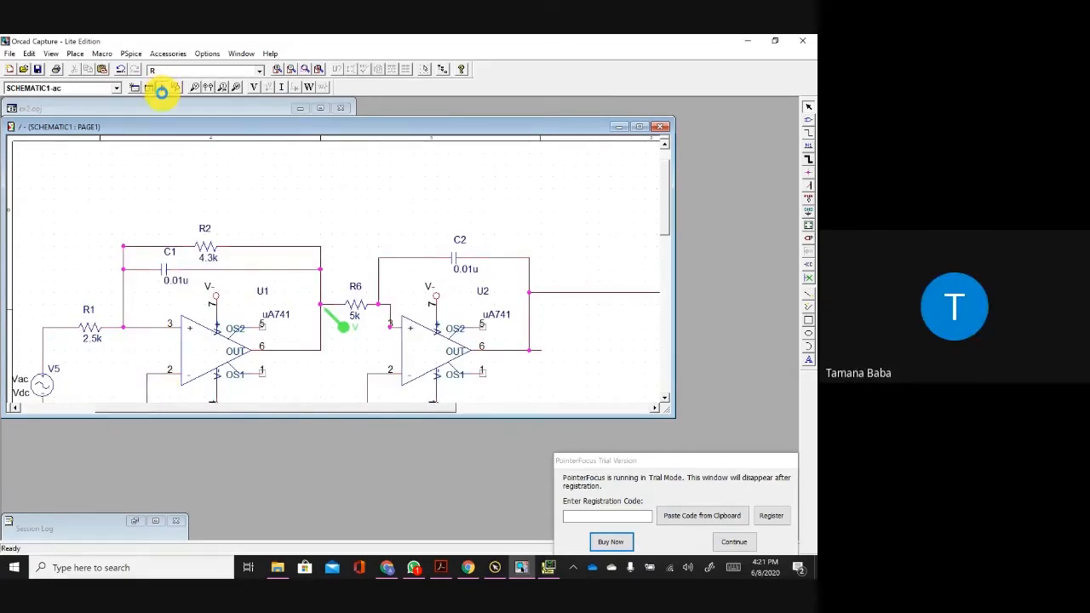
left_click(161, 88)
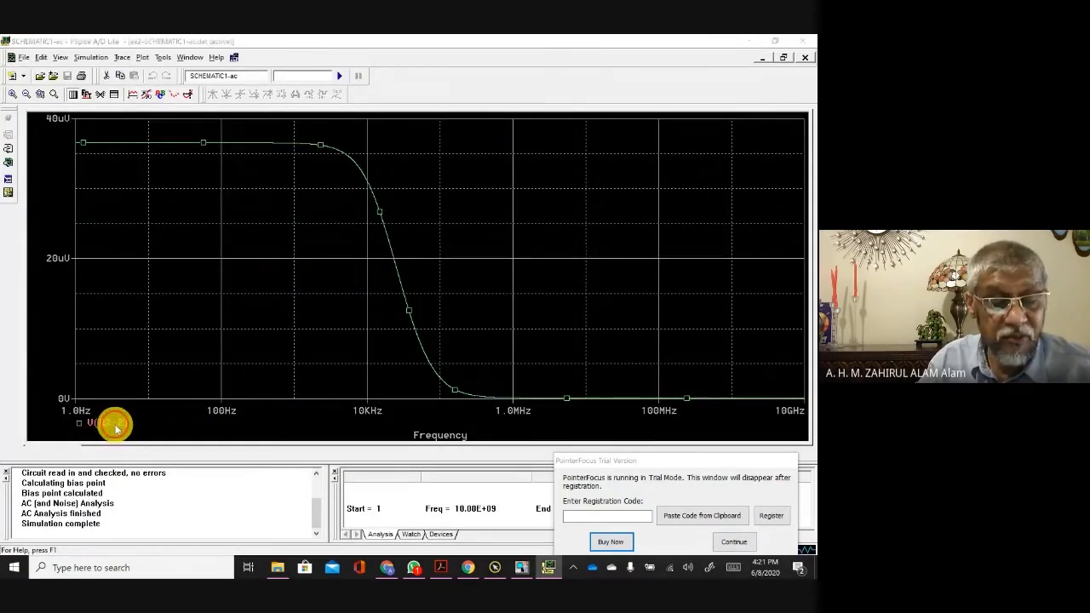
double_click(116, 426)
left_click(240, 445)
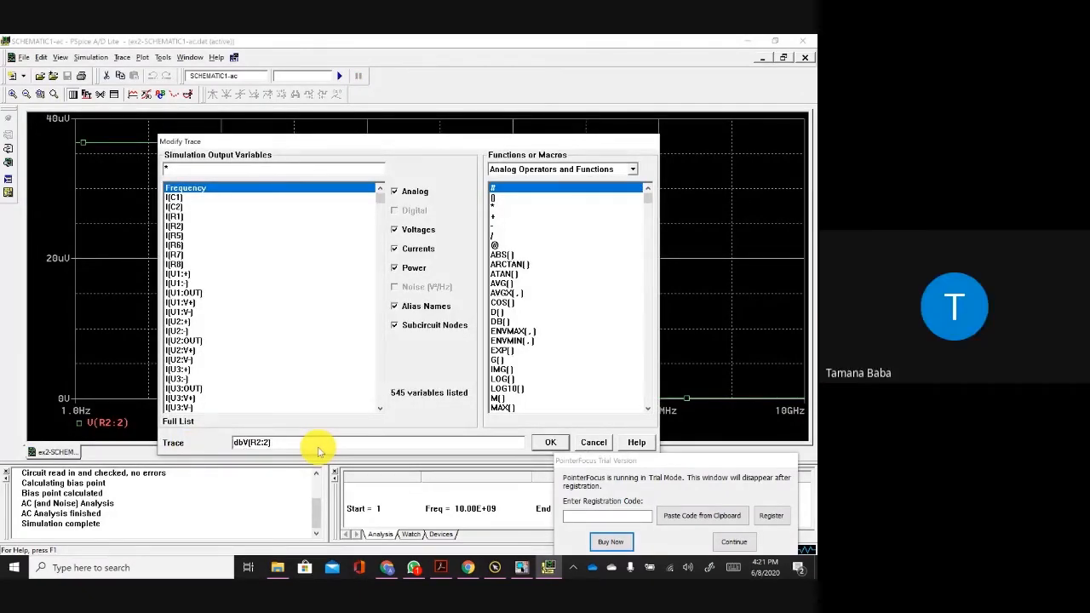
type("db(")
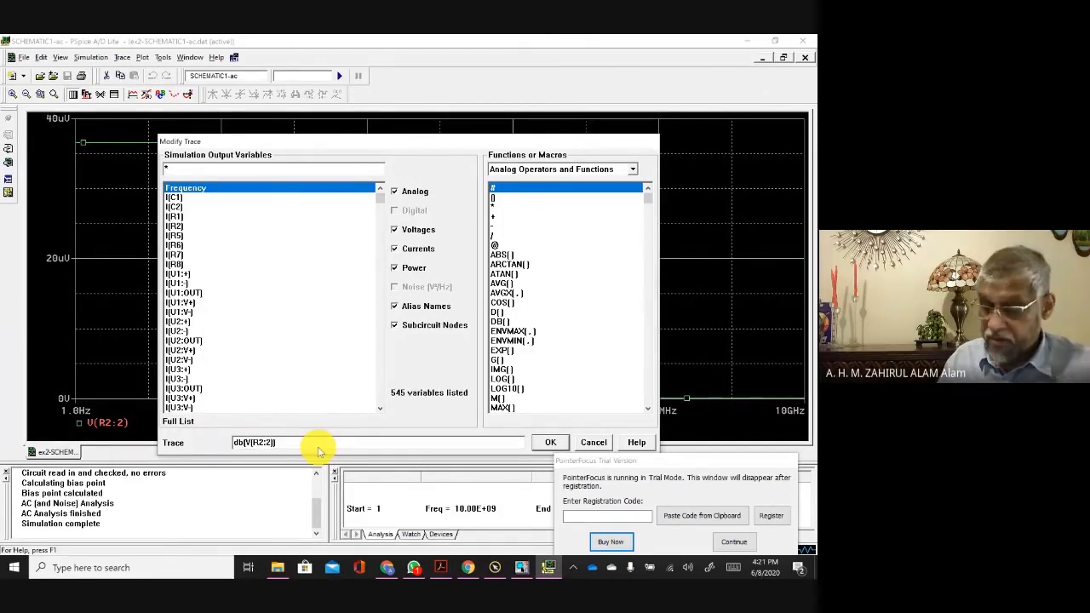
key("Return")
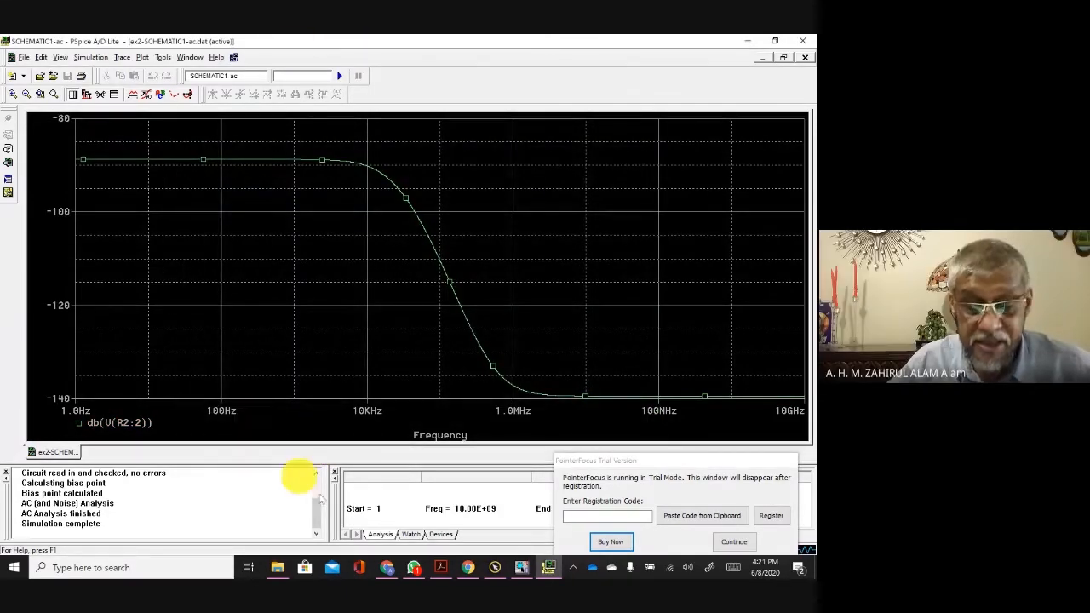
Step: Move the voltage marker from U1's output to U2's output node before R7 in the schematic, and check the PSpice plot
left_click(520, 568)
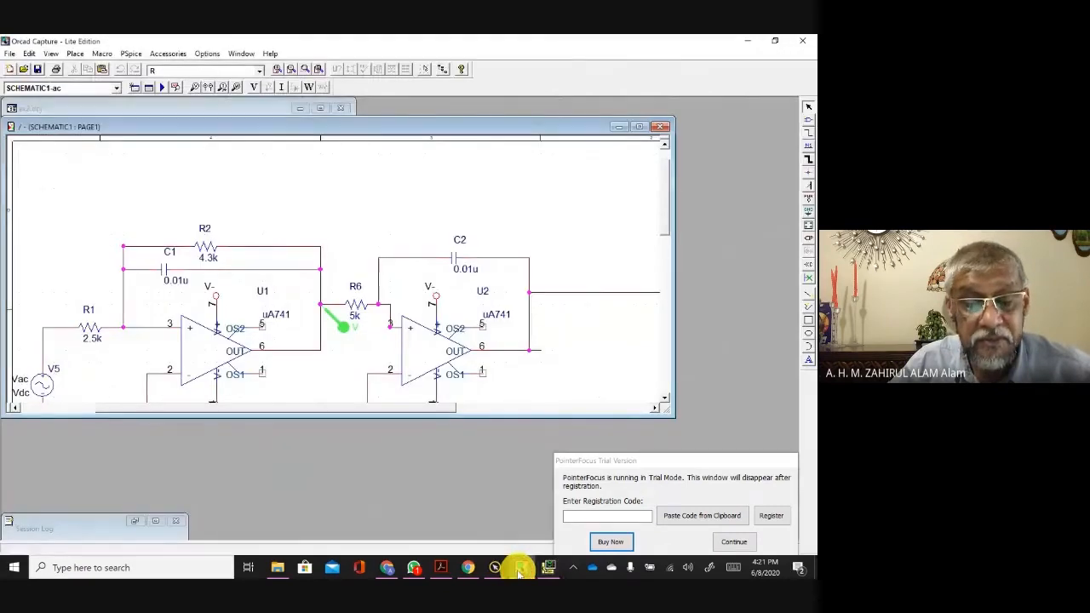
left_click_drag(348, 407, 475, 409)
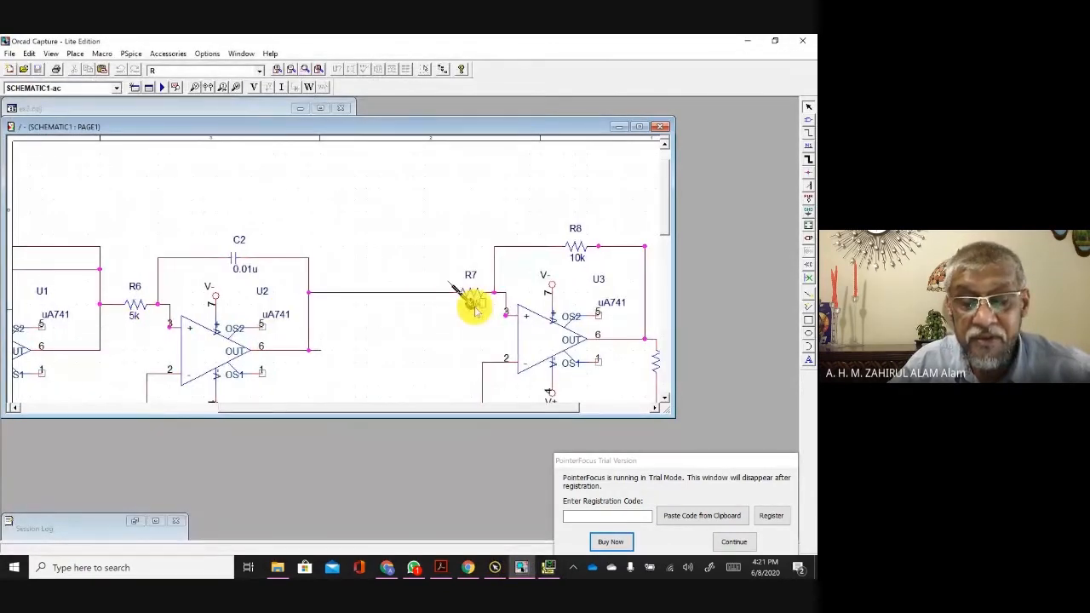
left_click(345, 316)
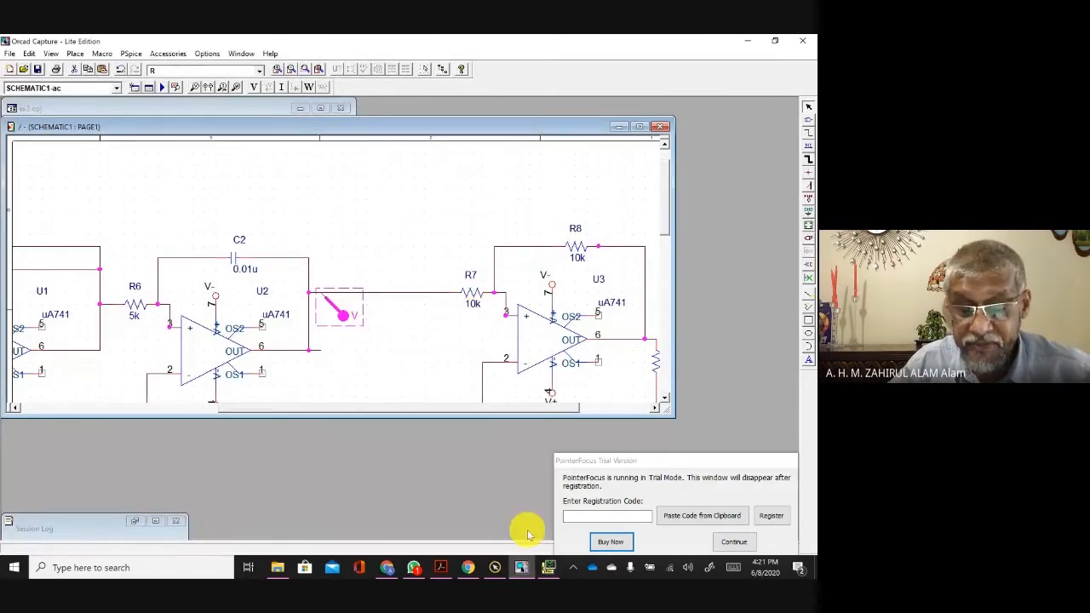
left_click(546, 568)
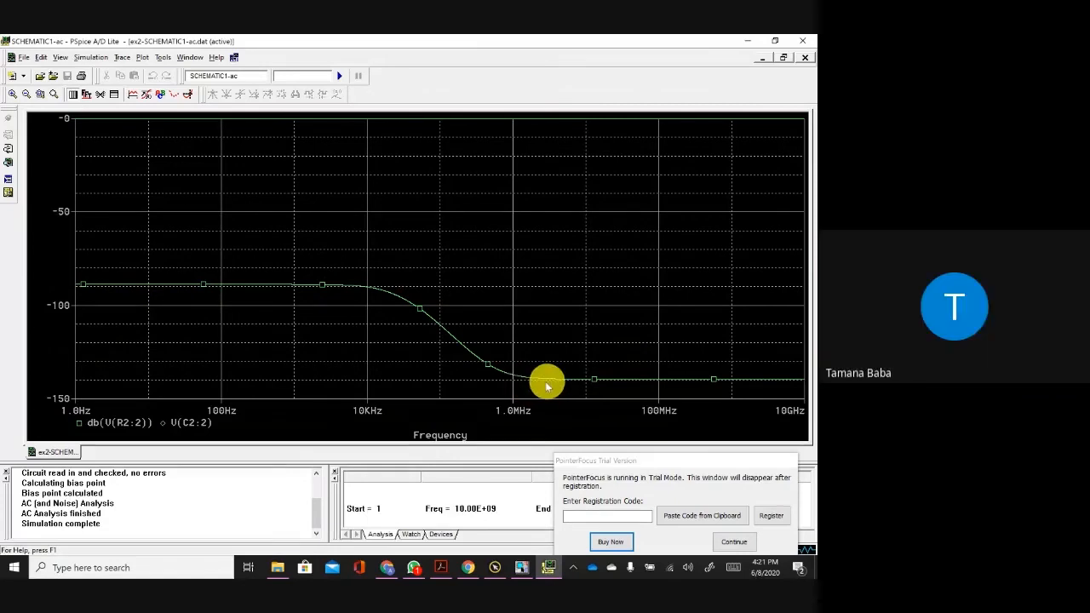
Step: Move the voltage marker from U2's output to U3's output at R5, and check the trace in PSpice
left_click(546, 568)
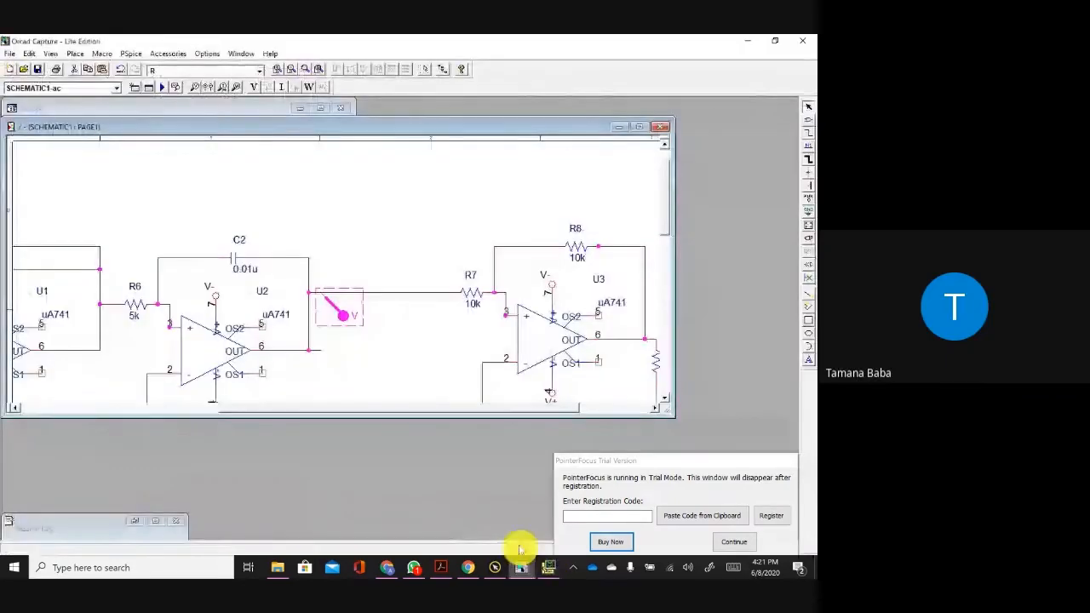
left_click_drag(347, 410, 414, 413)
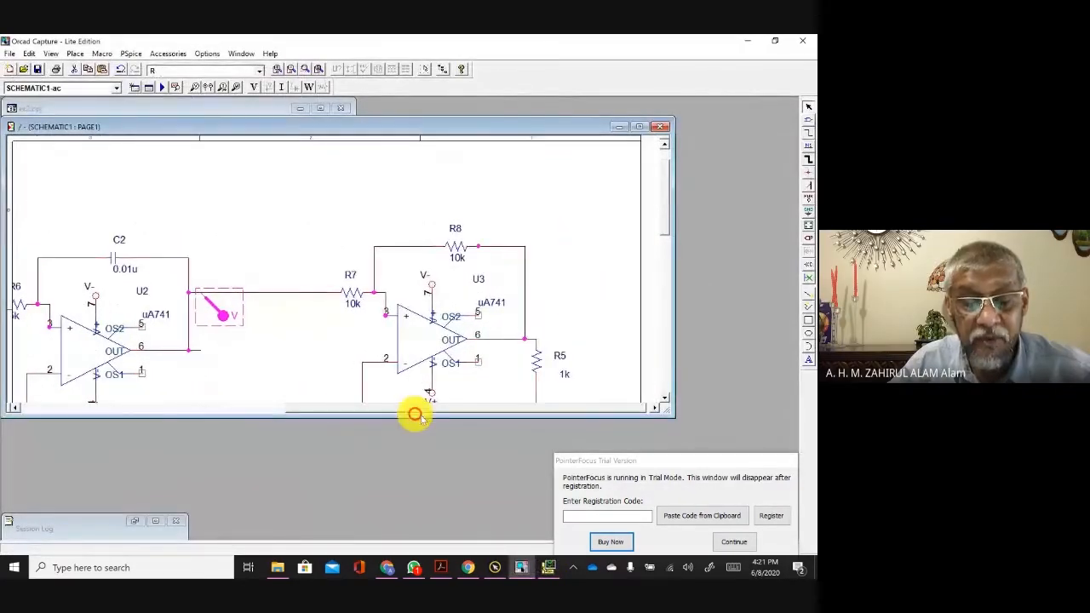
mouse_move(213, 311)
left_mouse_down()
mouse_move(458, 339)
mouse_move(541, 363)
left_mouse_up()
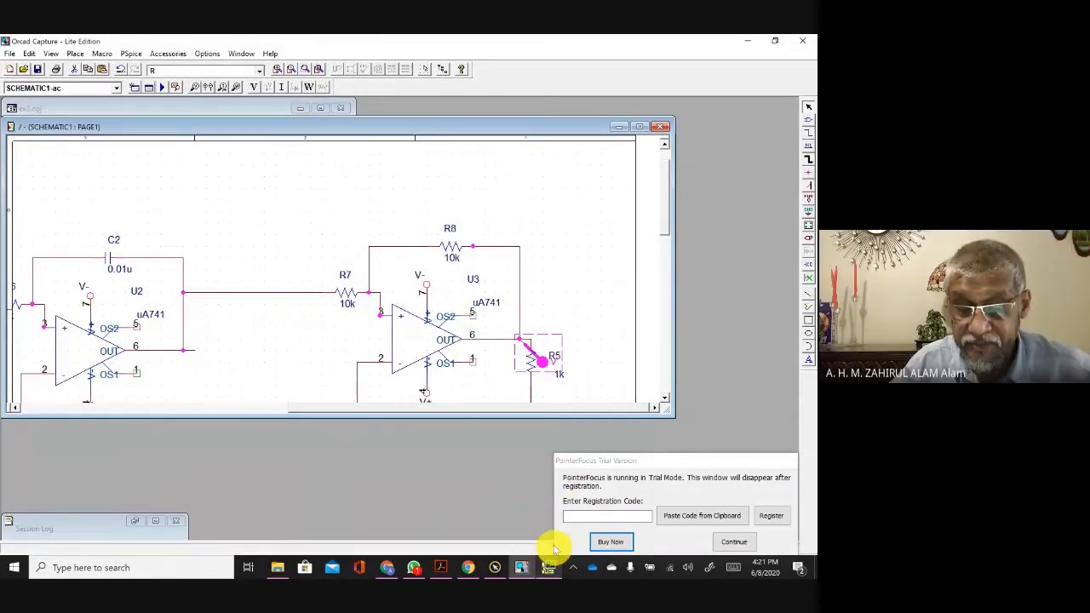
left_click(525, 567)
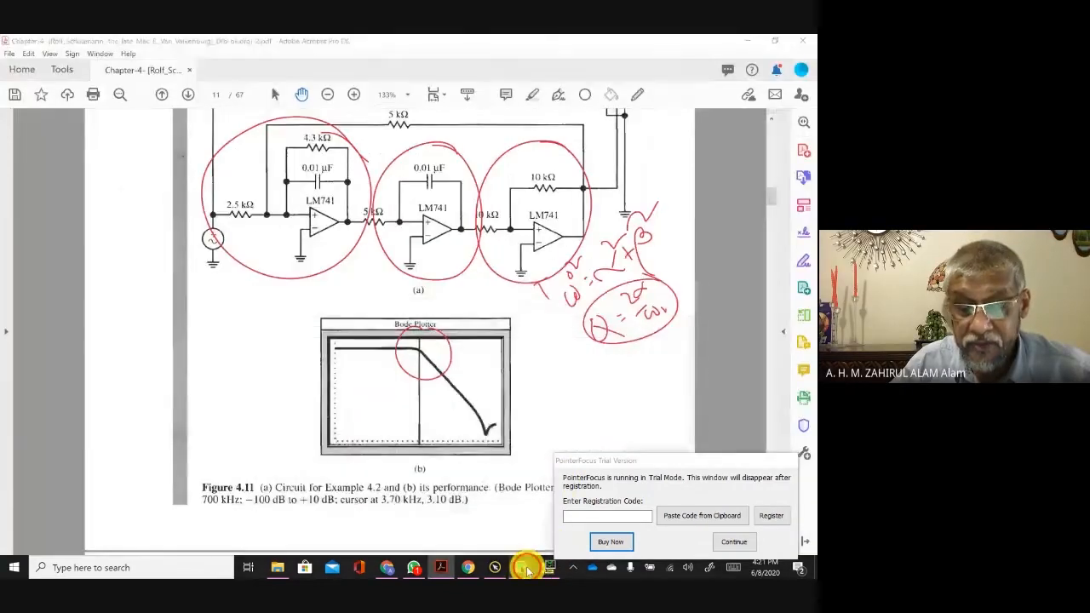
left_click(525, 567)
left_click(549, 569)
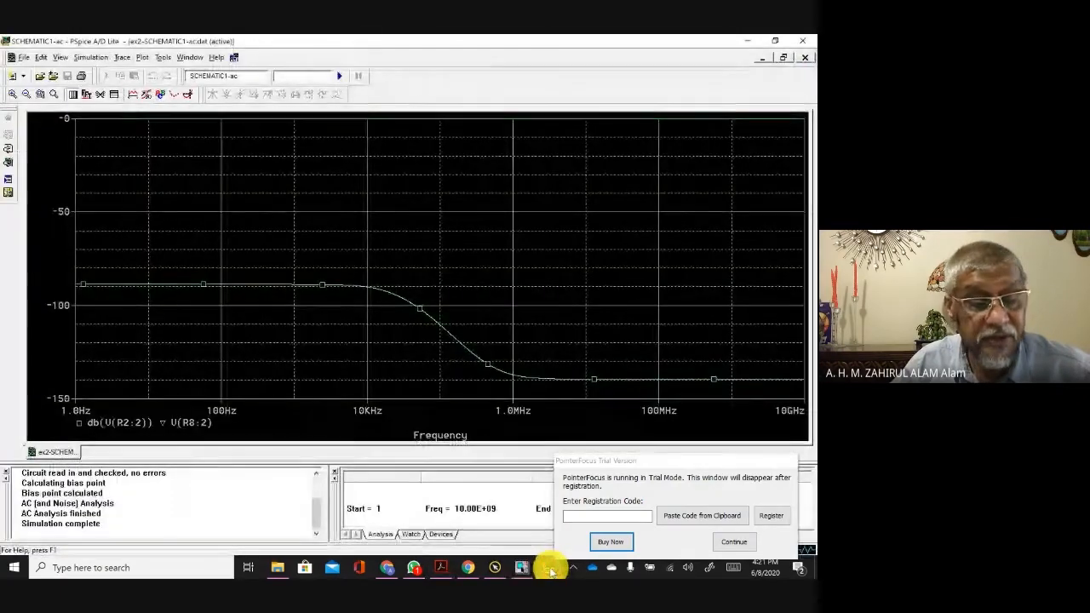
left_click(552, 569)
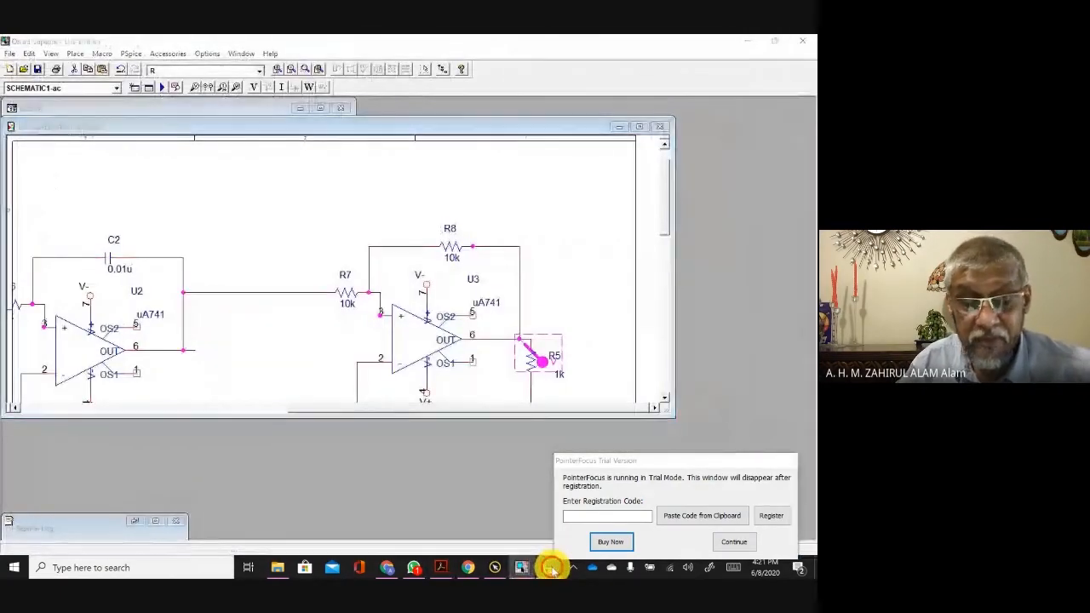
left_click(552, 569)
left_click(551, 568)
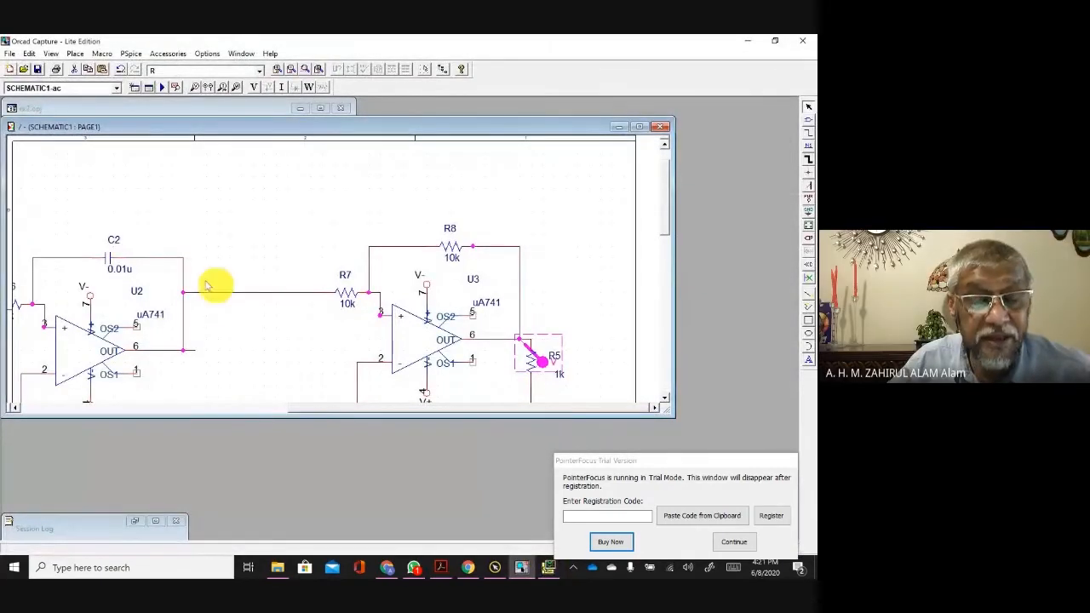
Step: Place resistor R9 above the op-amp stages and wire it between U3's output and U1's input to restore the overall feedback loop
left_click(56, 53)
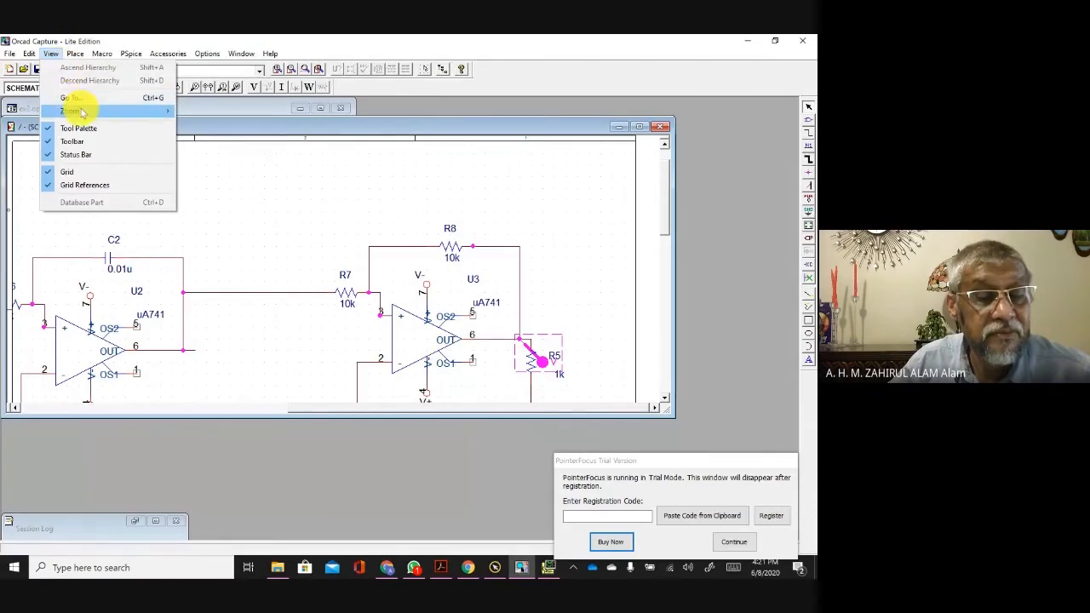
mouse_move(116, 113)
left_click(213, 124)
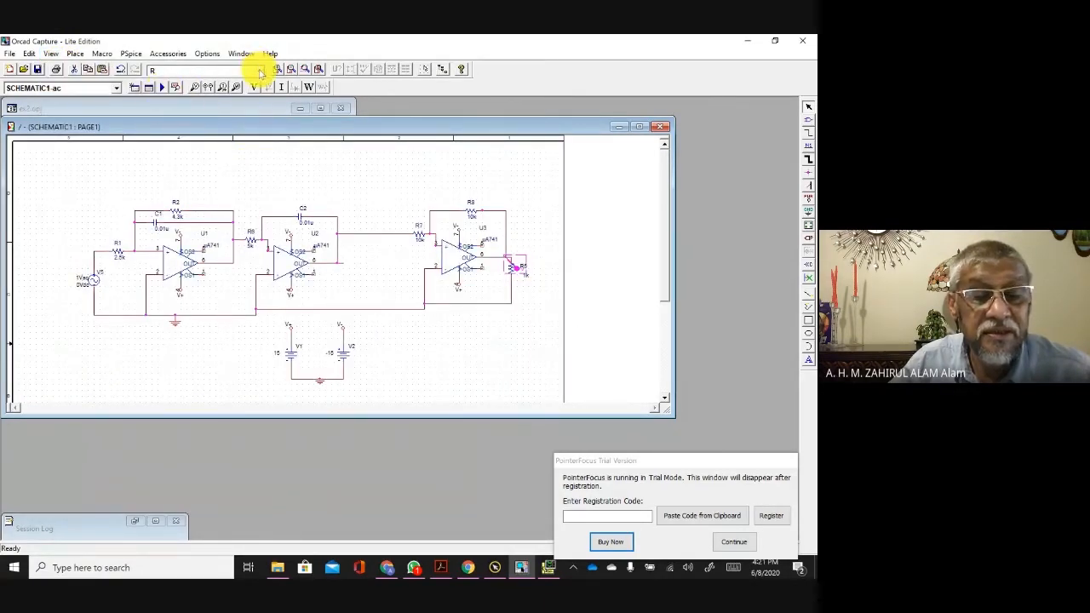
left_click(259, 72)
left_click(198, 85)
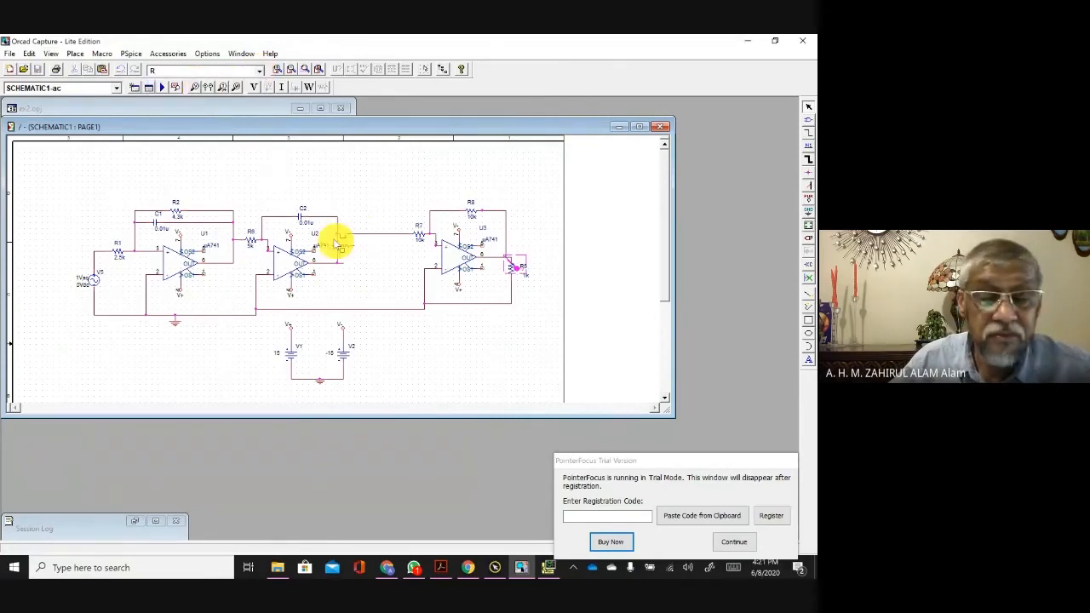
left_click(275, 170)
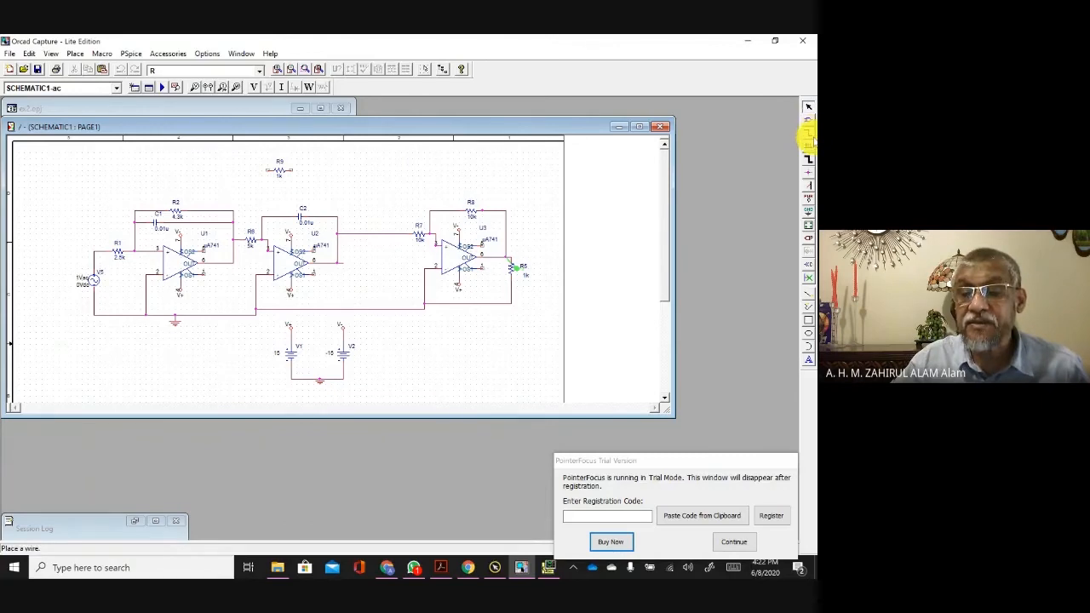
left_click(809, 134)
left_click(295, 171)
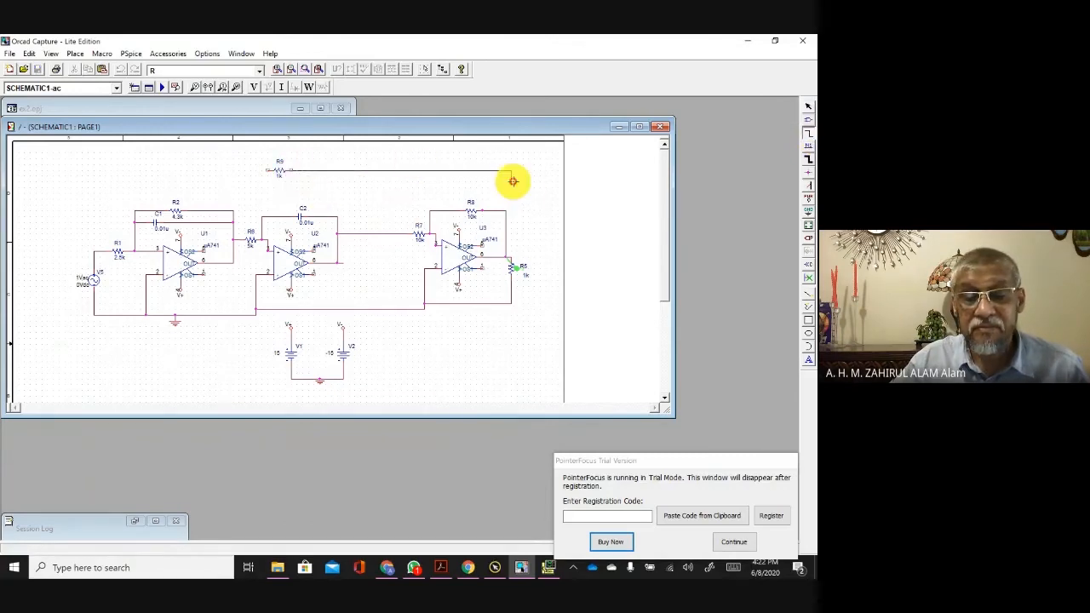
left_click(505, 209)
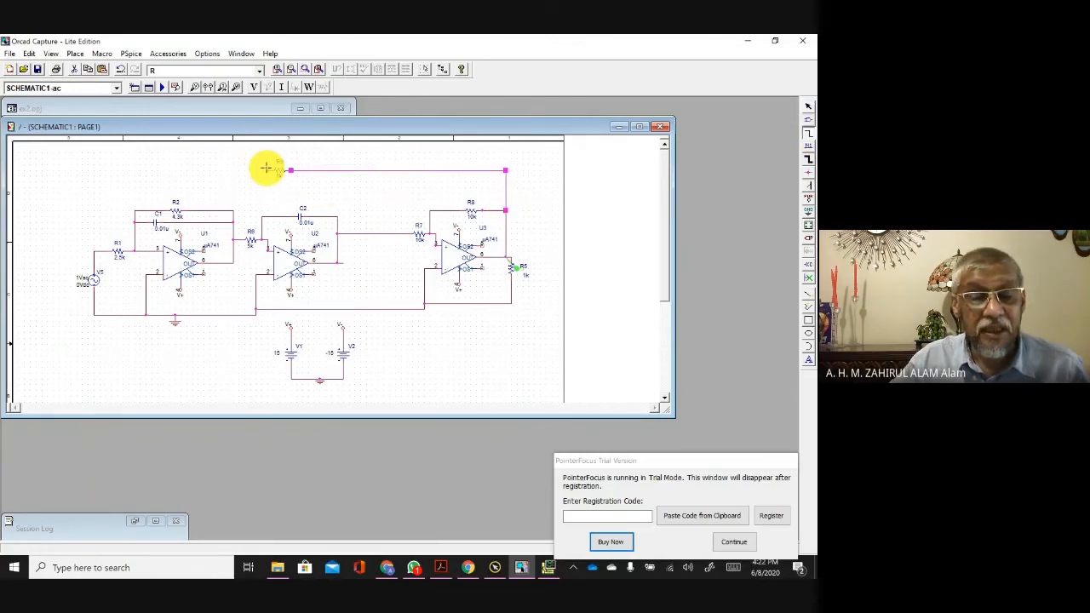
left_click(267, 170)
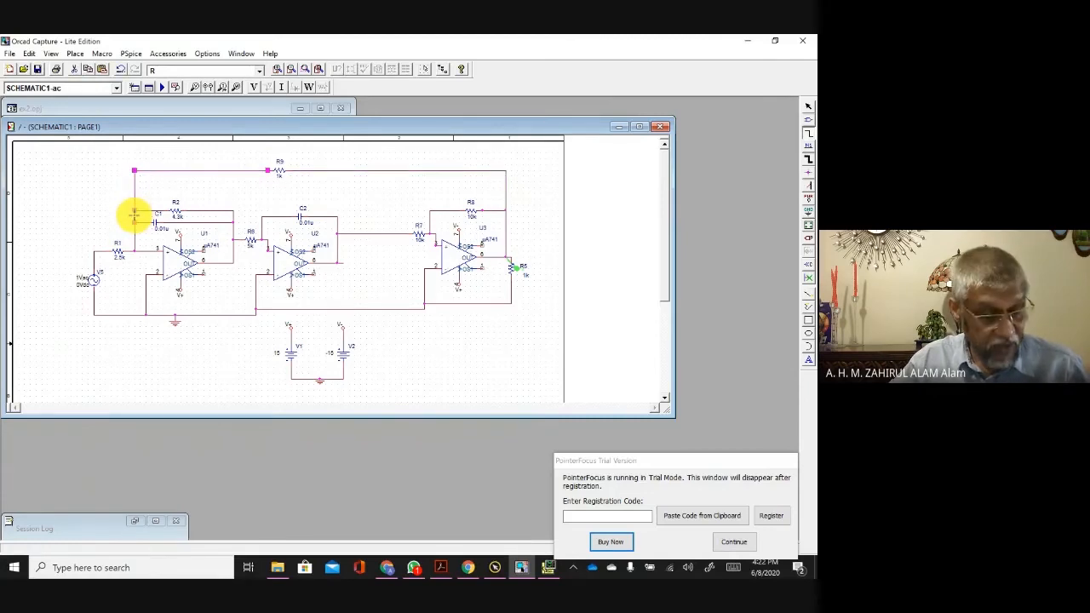
left_click(134, 212)
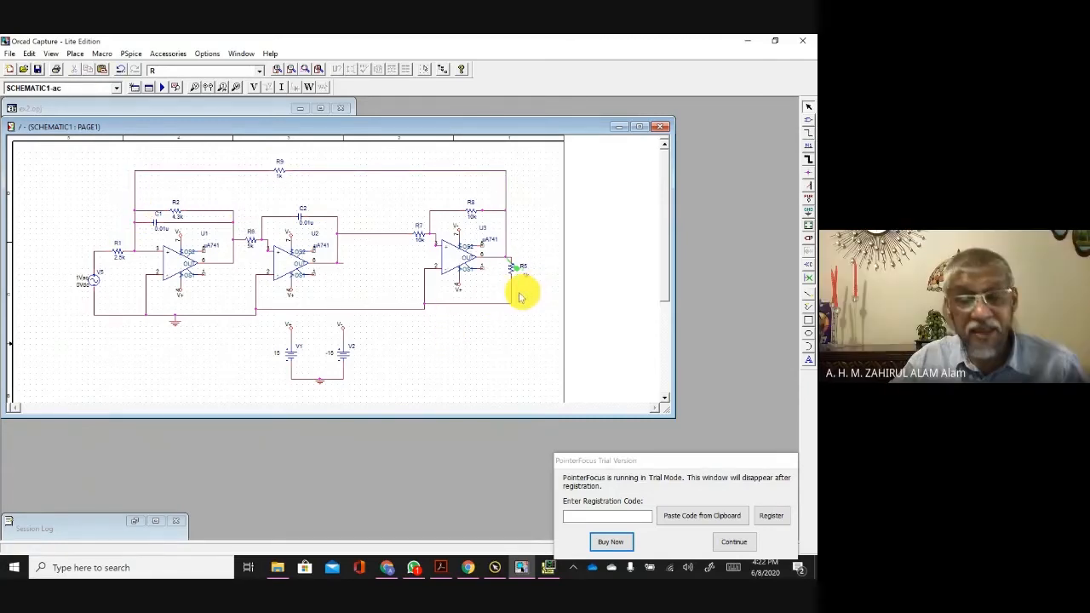
Step: Delete the voltage marker, load resistor R5 and its ground wire at U3's output
left_click(520, 271)
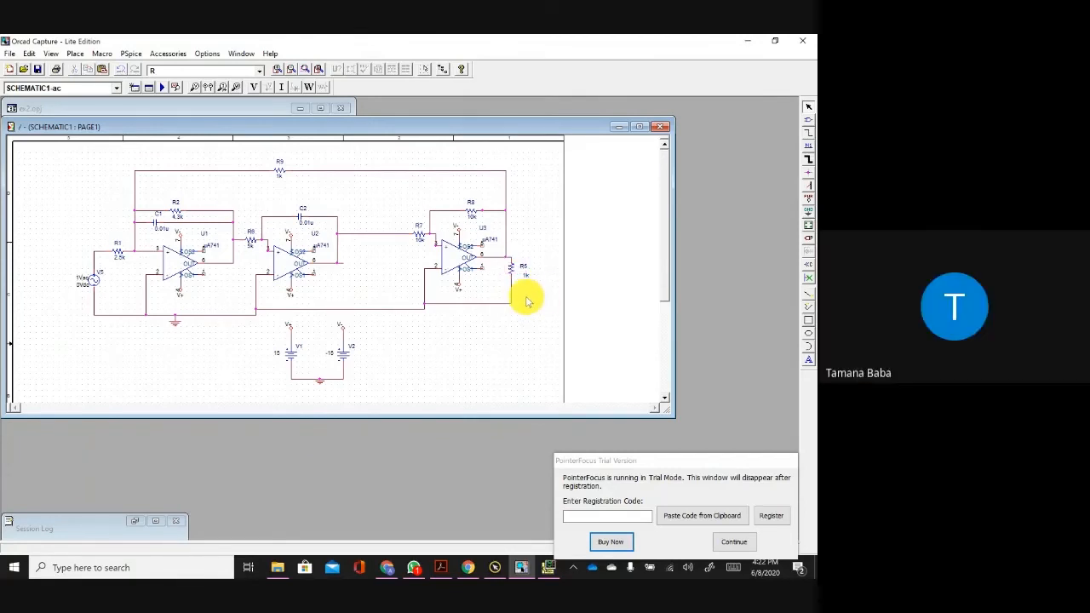
key("Delete")
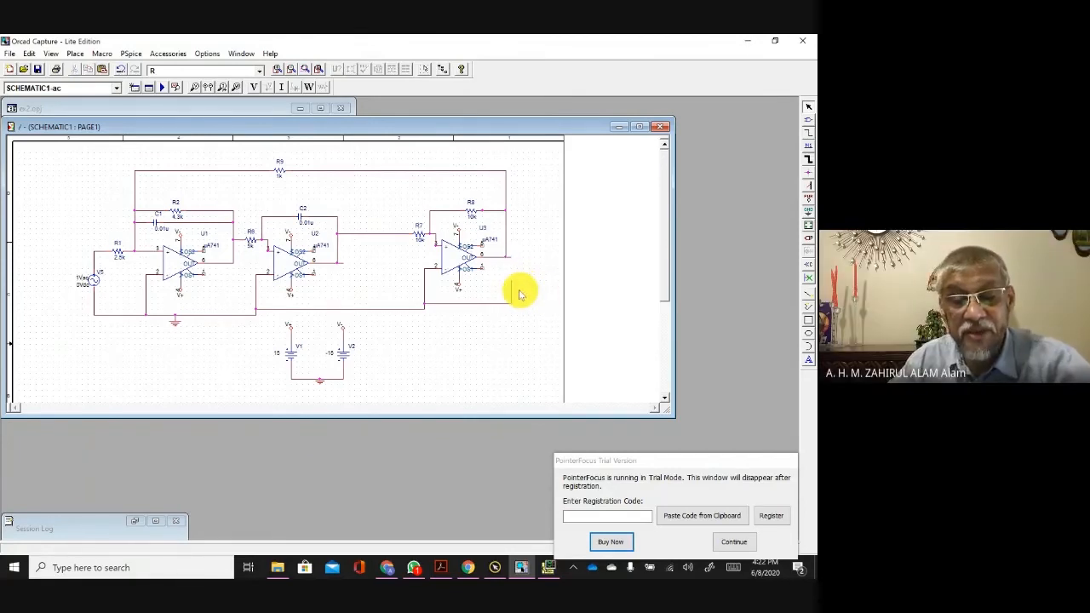
key("Delete")
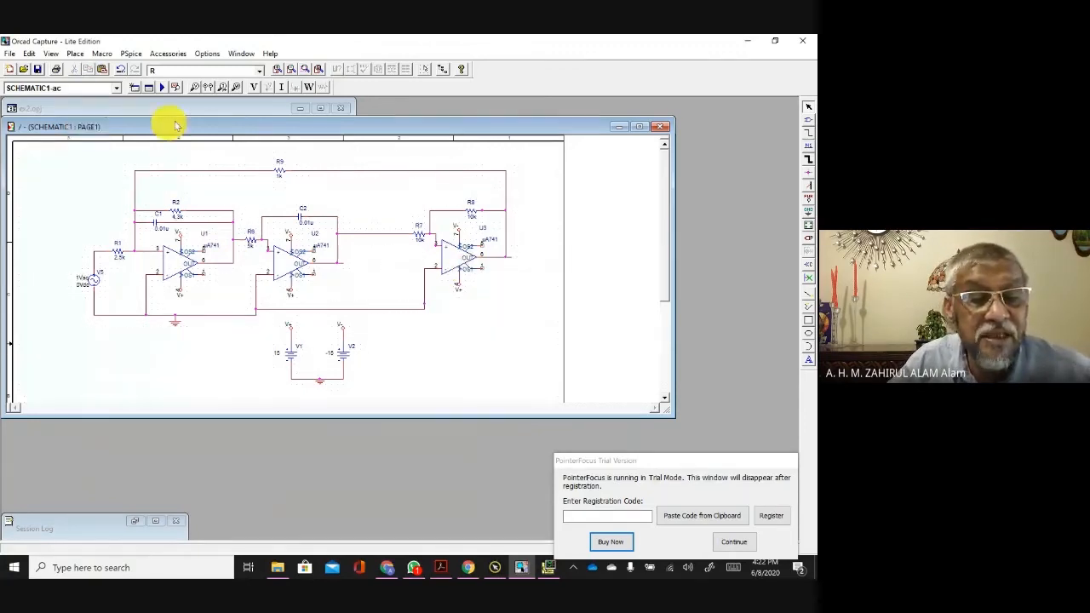
Step: Place a voltage marker on U3's output and rerun the AC simulation with the feedback loop connected
left_click(507, 260)
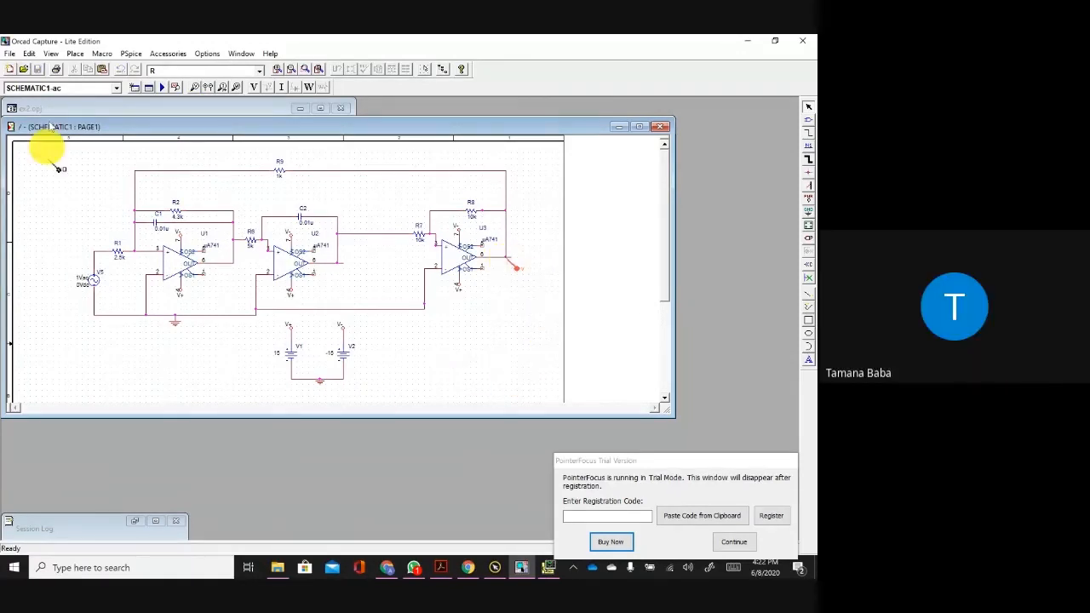
left_click(162, 89)
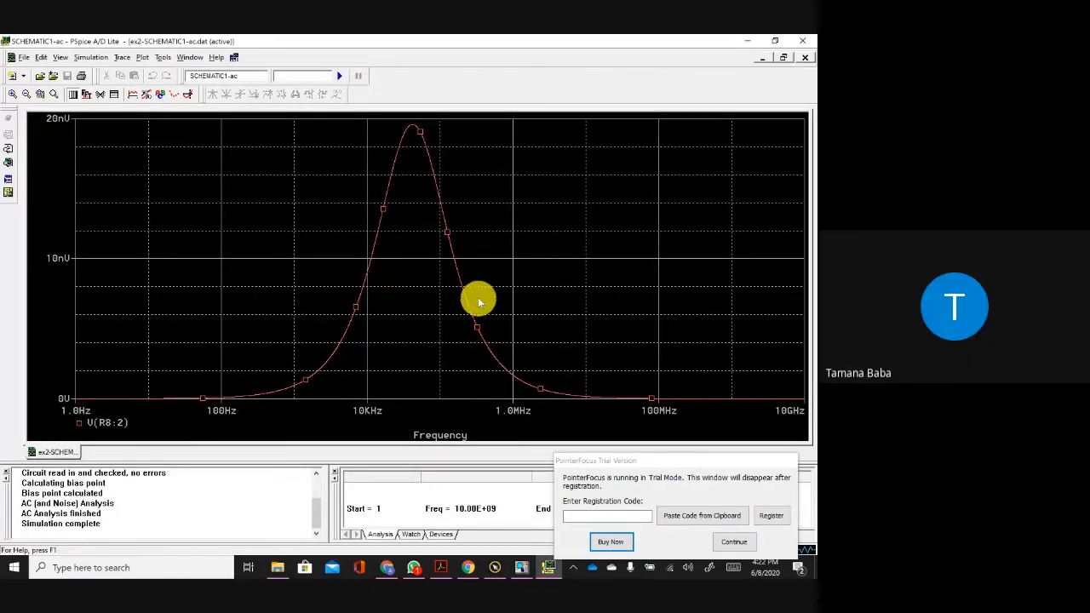
Step: Set feedback resistor R9 to 100k in the schematic and rerun the AC simulation
left_click(521, 568)
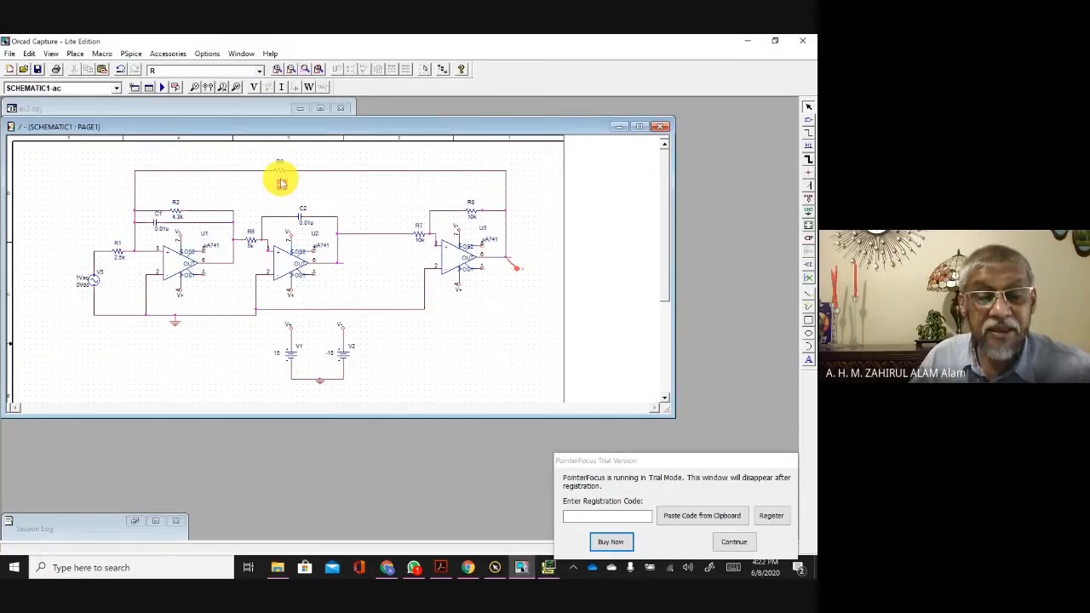
left_click(438, 195)
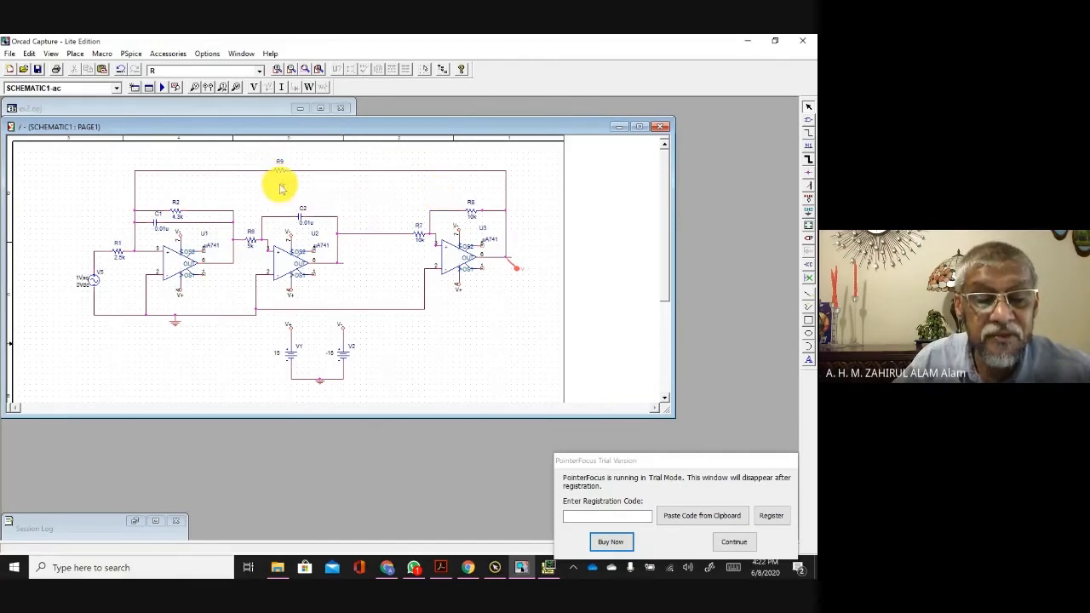
double_click(281, 186)
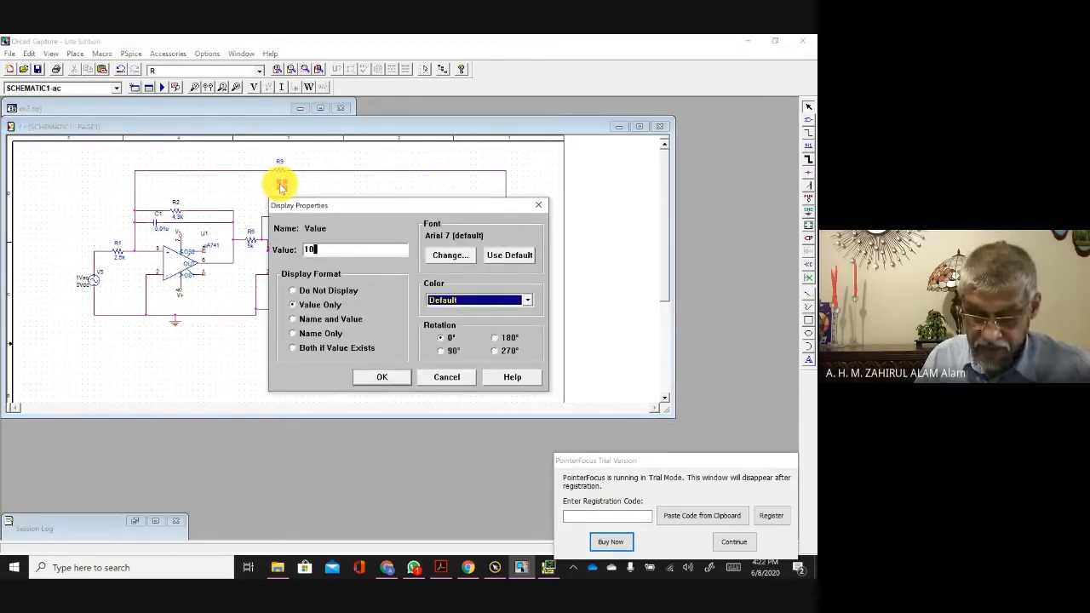
type("100k")
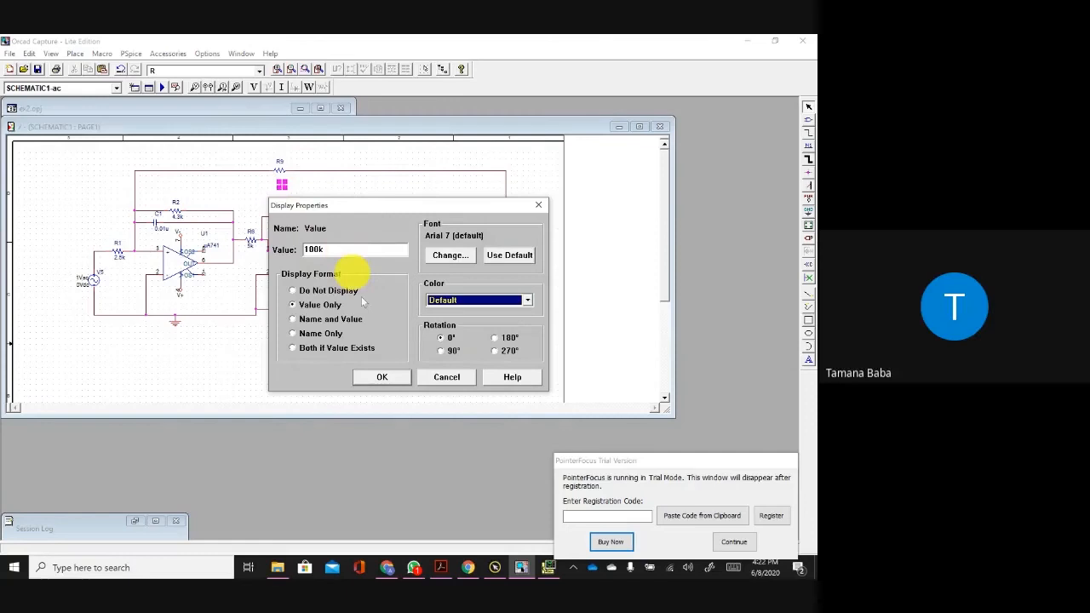
left_click(381, 376)
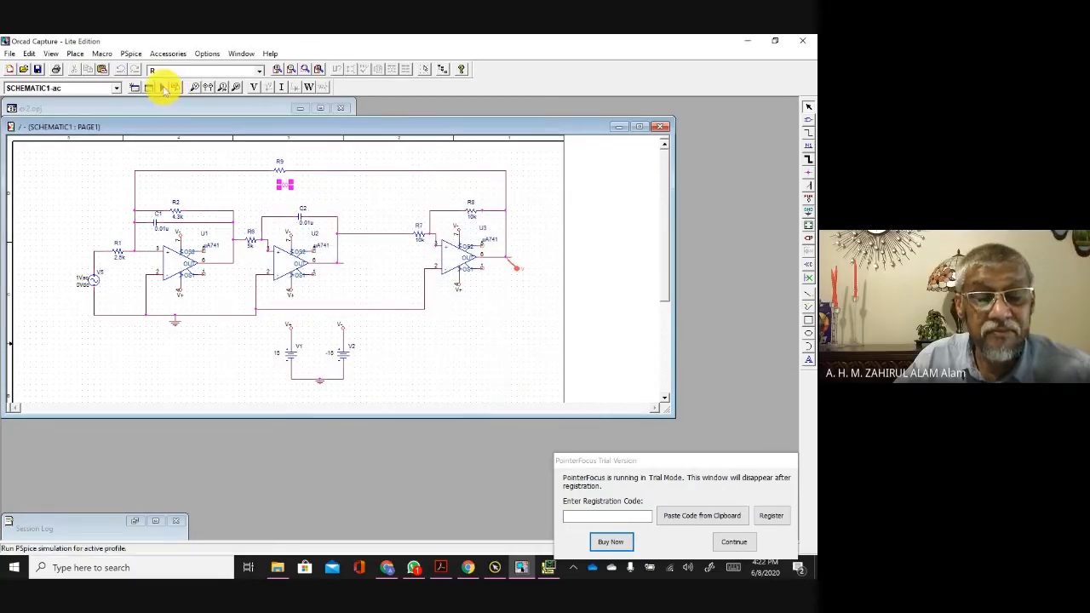
left_click(165, 89)
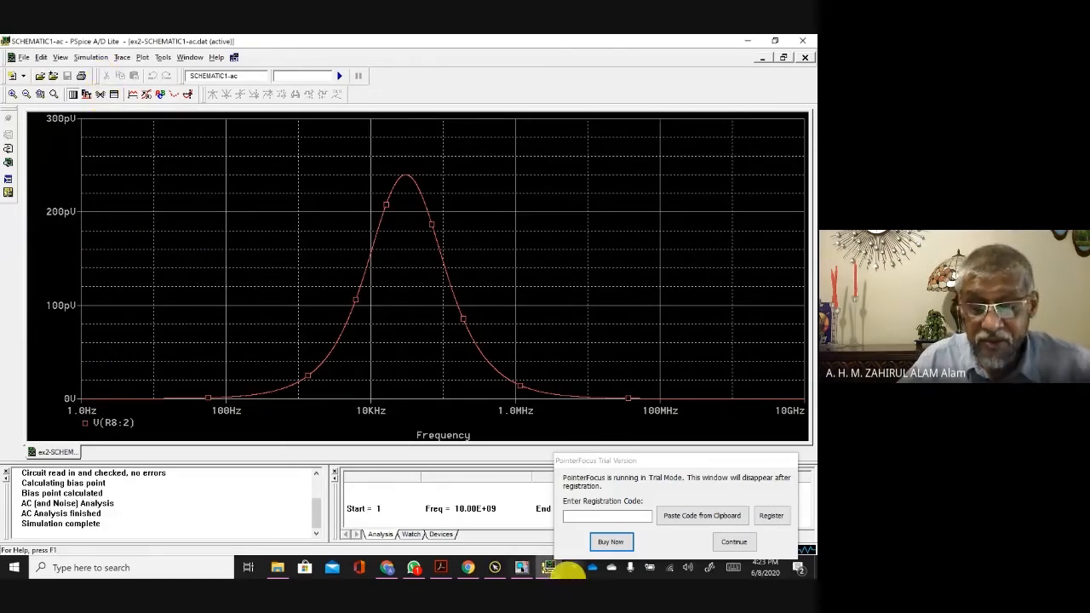
Step: Delete R9 to open the overall feedback loop and rerun the AC simulation
left_click(523, 567)
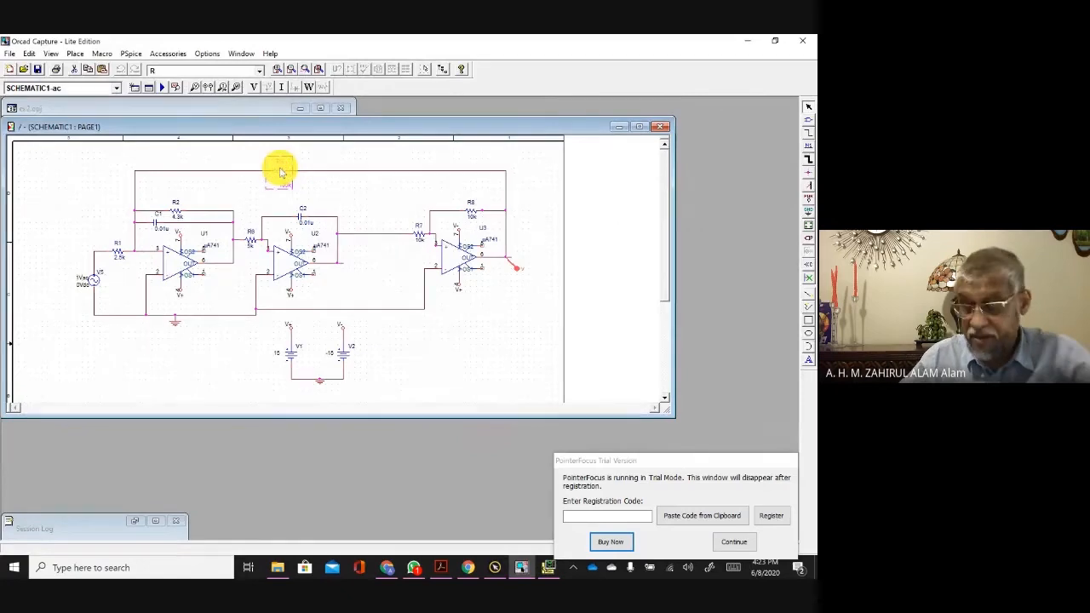
key("Delete")
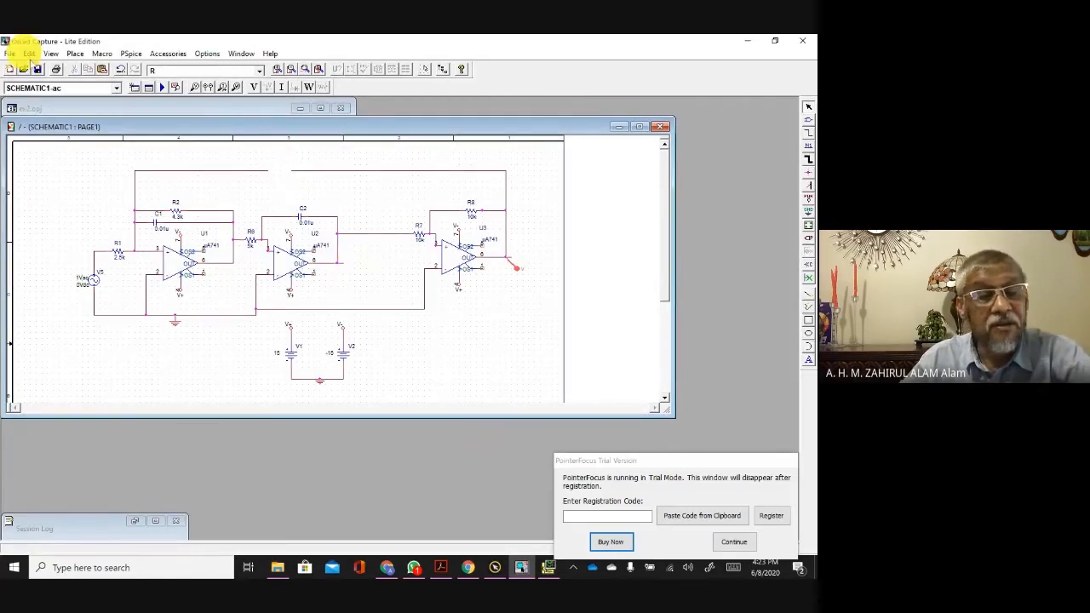
left_click(161, 87)
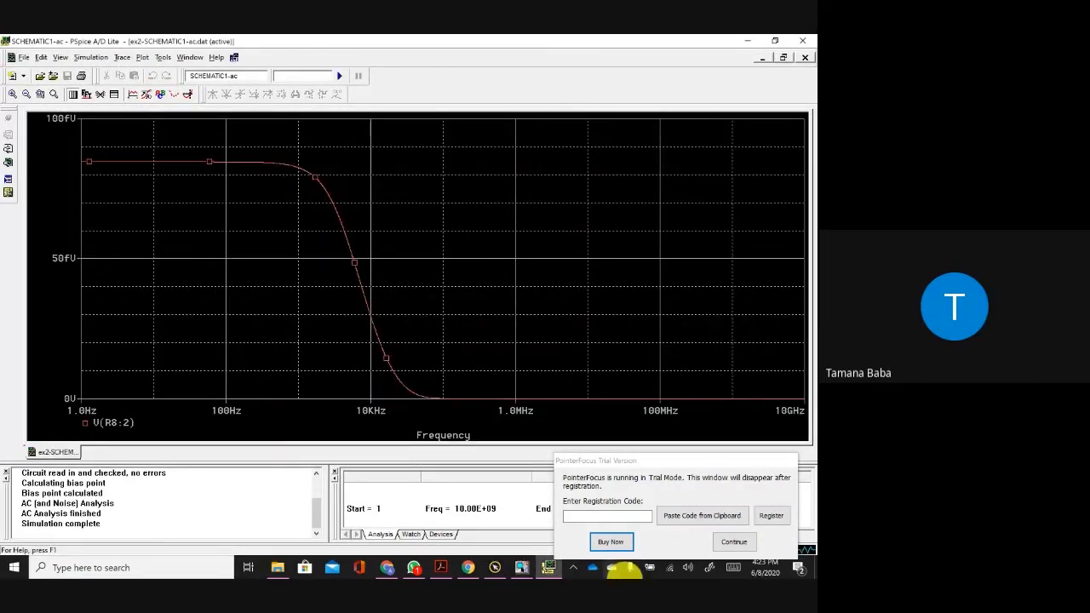
Step: Switch to Acrobat and examine the textbook's Figure 4.11 circuit and Bode plot
left_click(442, 567)
scroll(410, 345, "up", 3)
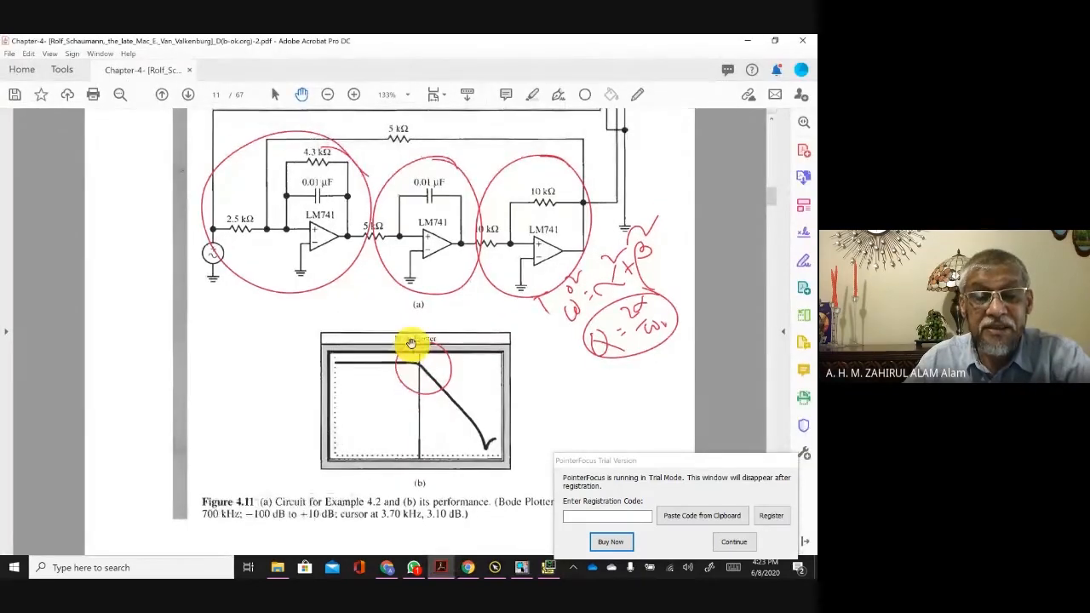
scroll(413, 345, "up", 3)
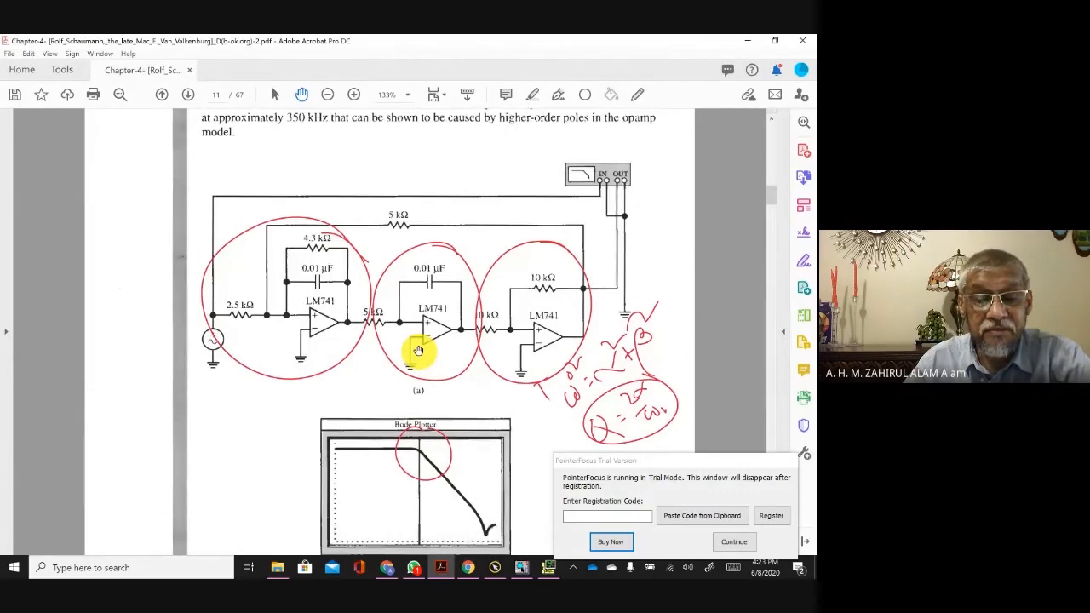
scroll(418, 349, "down", 1)
scroll(418, 351, "up", 1)
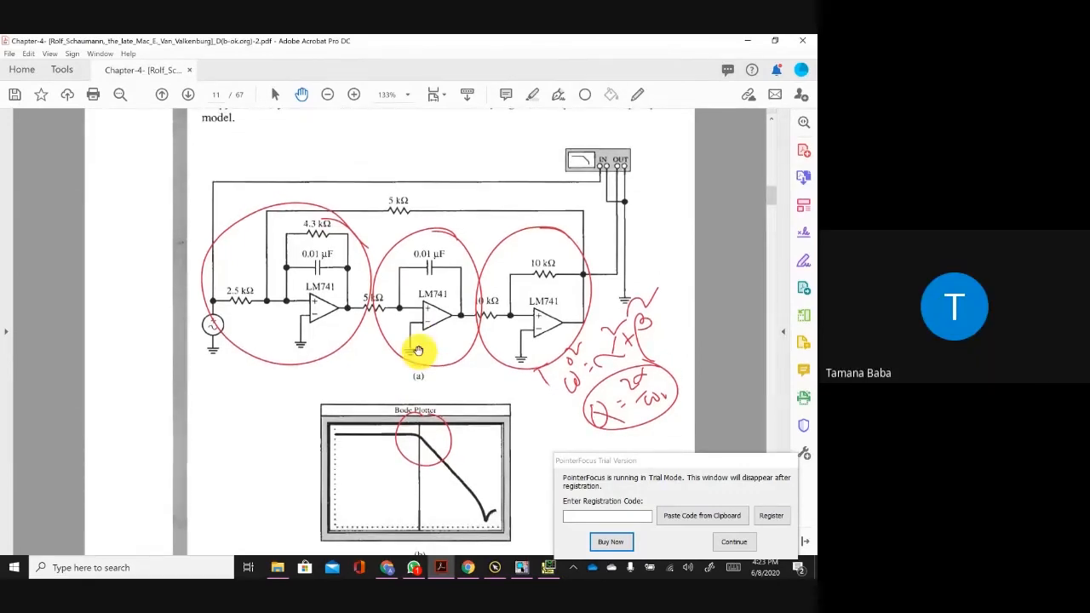
scroll(418, 349, "down", 4)
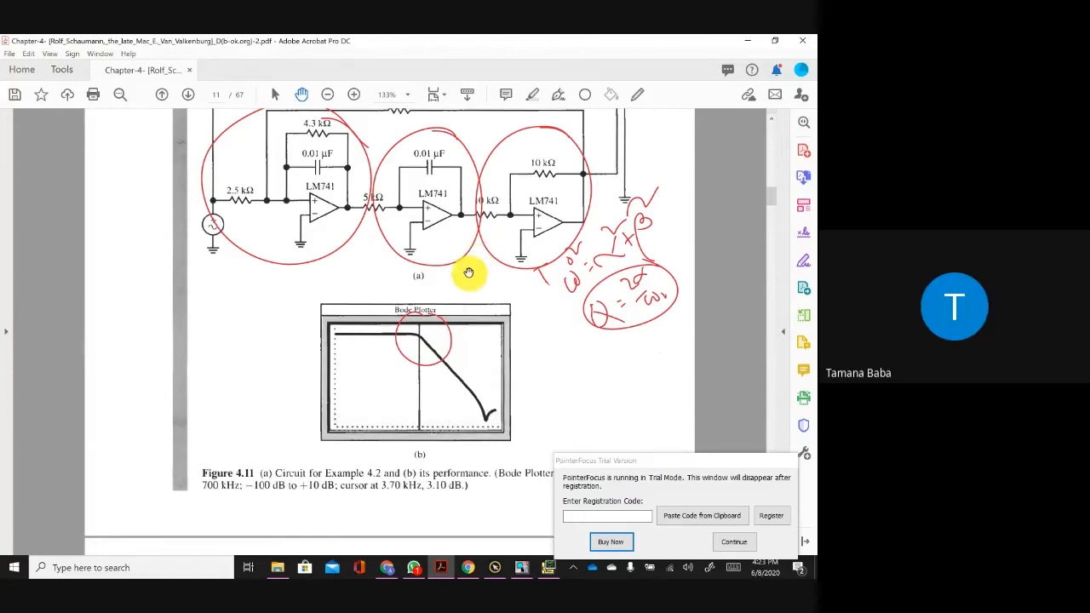
left_click(412, 567)
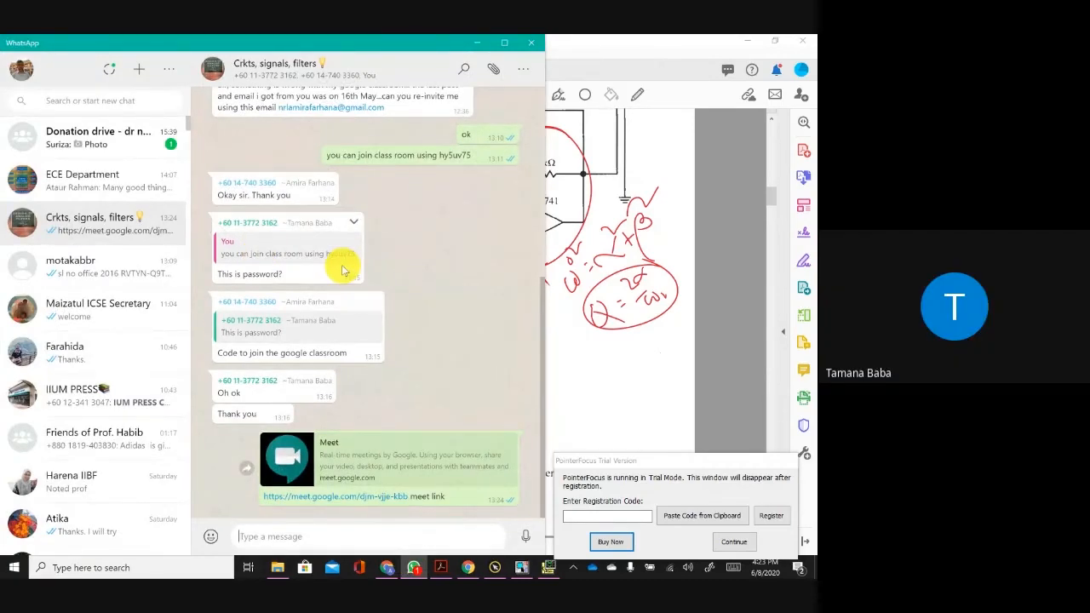
left_click(476, 44)
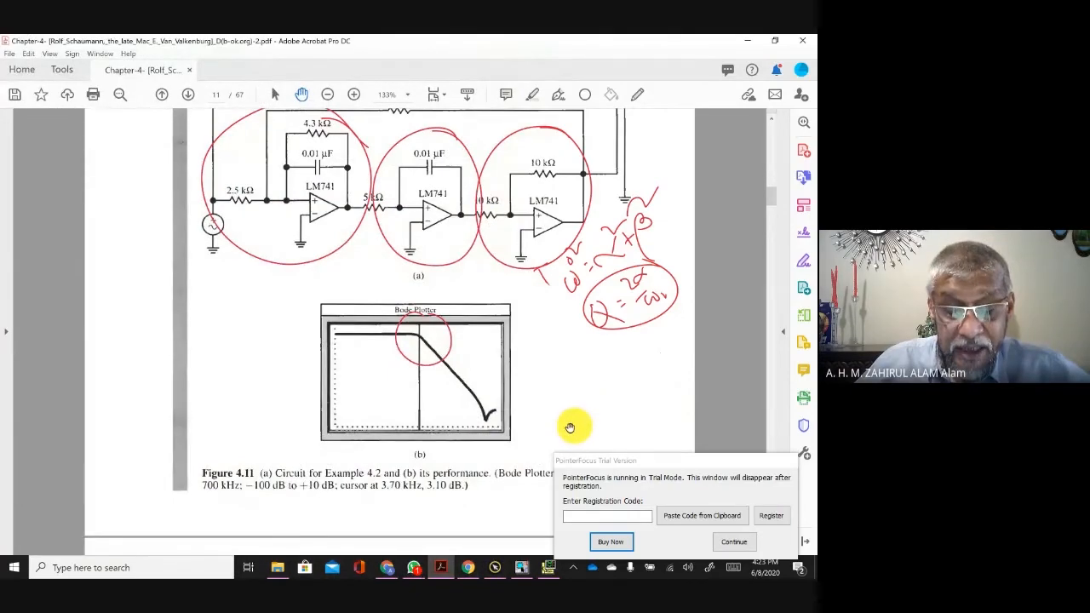
Step: Switch to PSpice A/D and modify the V(R8:2) trace expression to p(V(R8:2)) to plot the phase
left_click(549, 569)
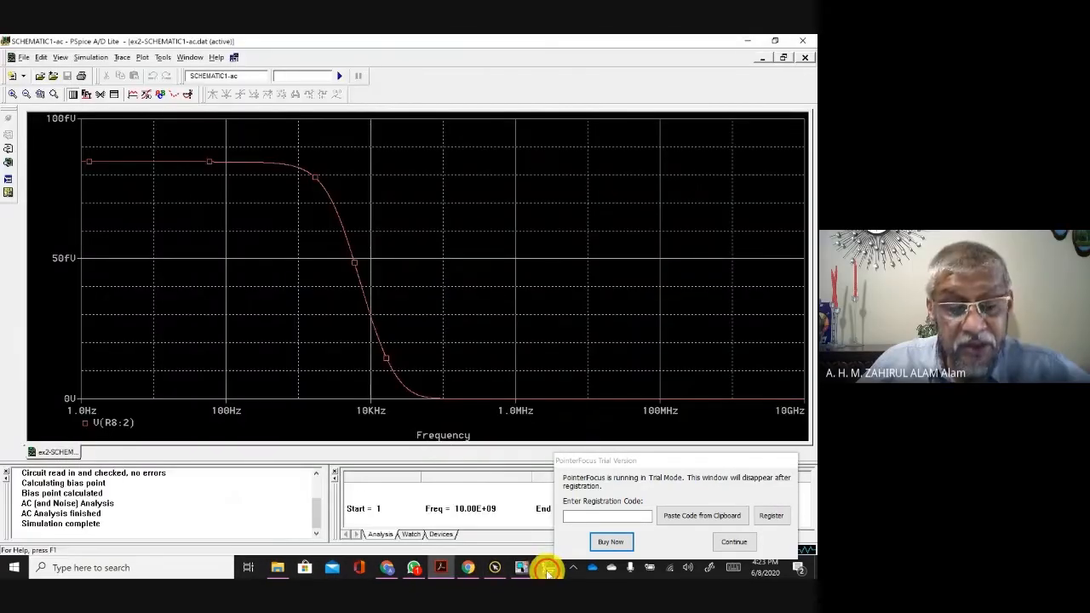
double_click(120, 418)
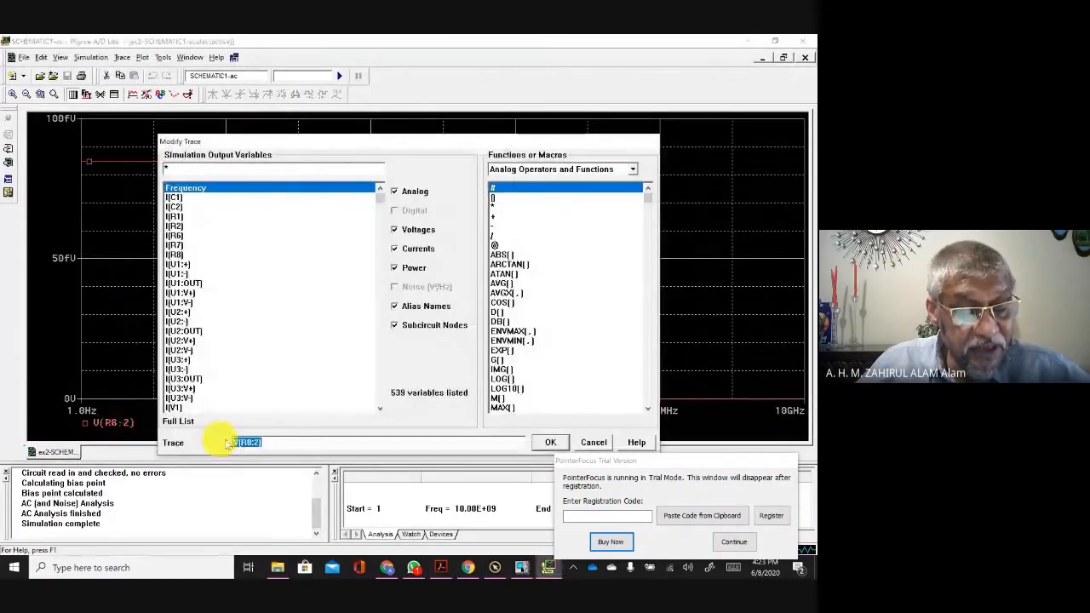
left_click(243, 442)
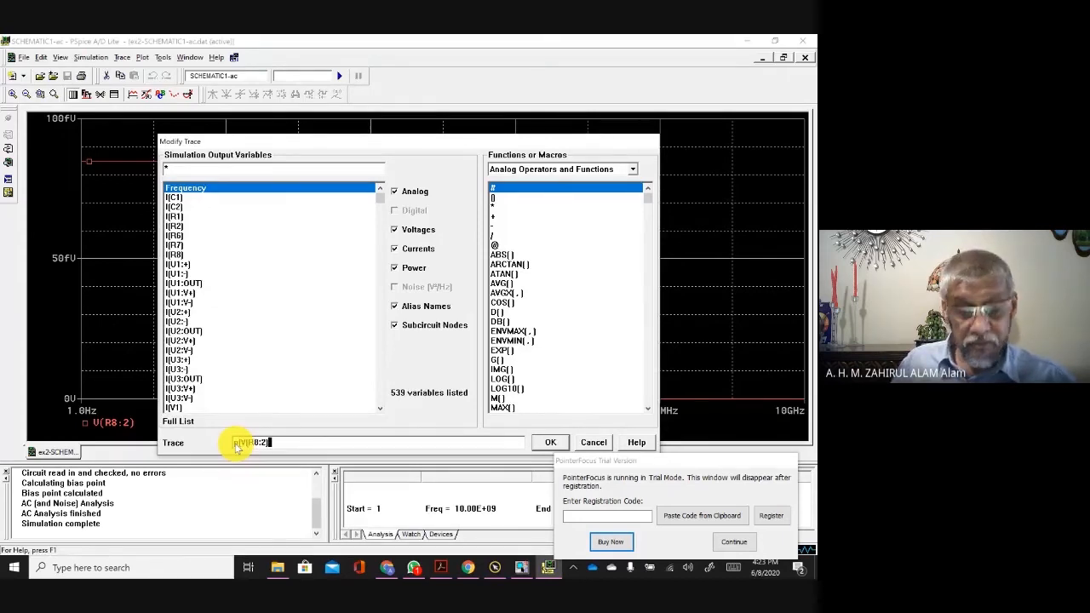
key("Return")
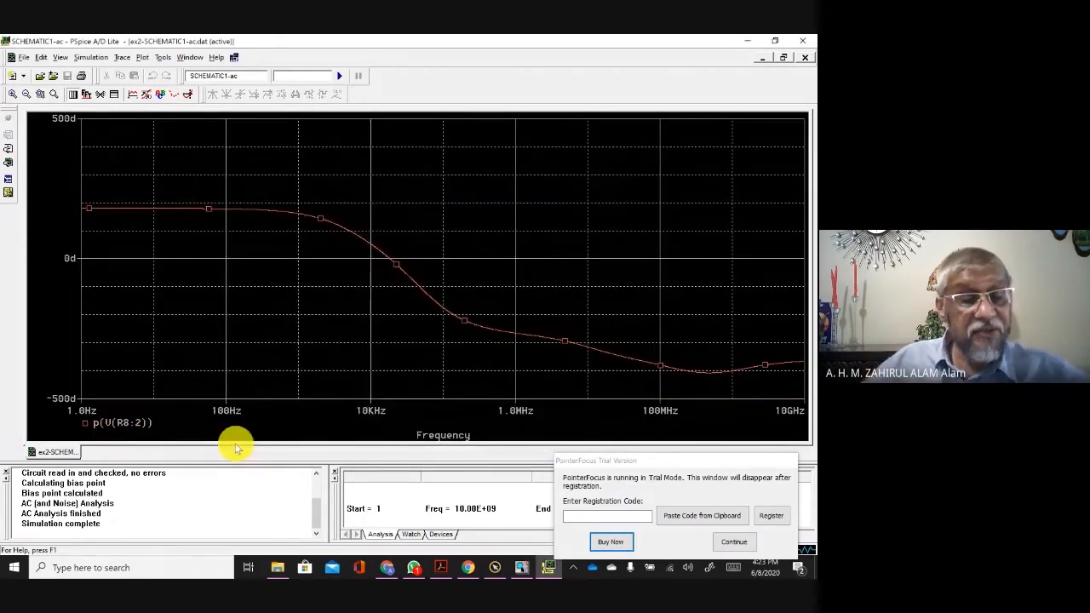
Step: Change the phase trace's color to green and give it a much thicker line width
right_click(119, 208)
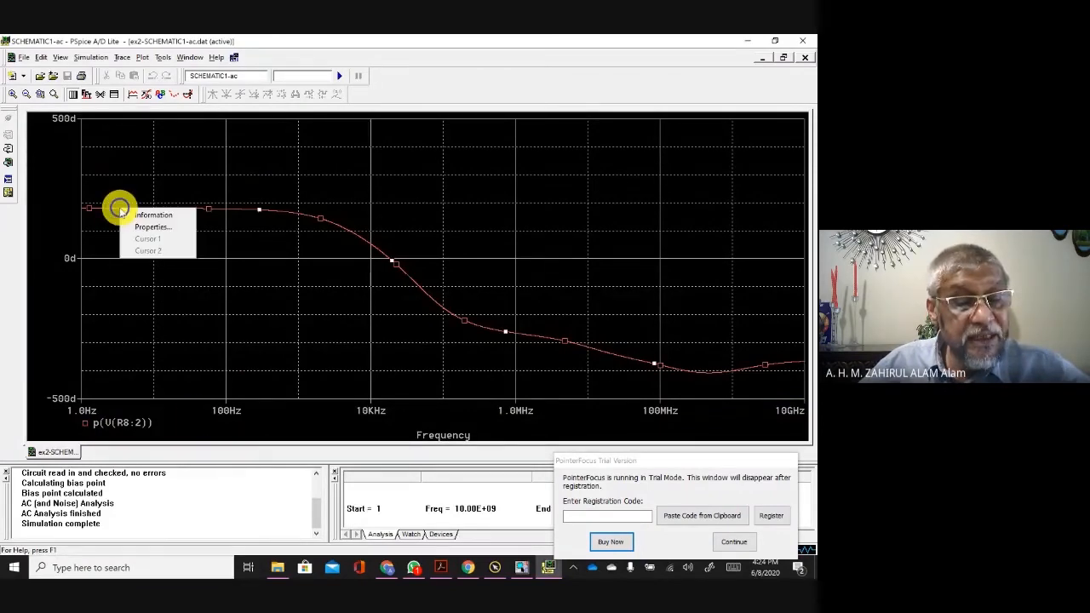
left_click(147, 226)
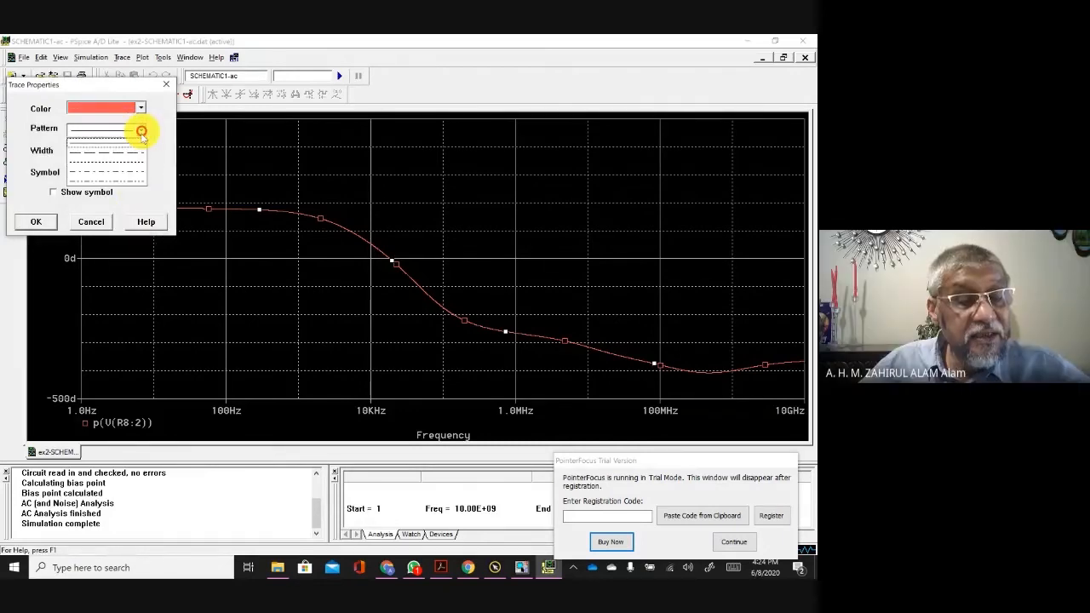
left_click(138, 151)
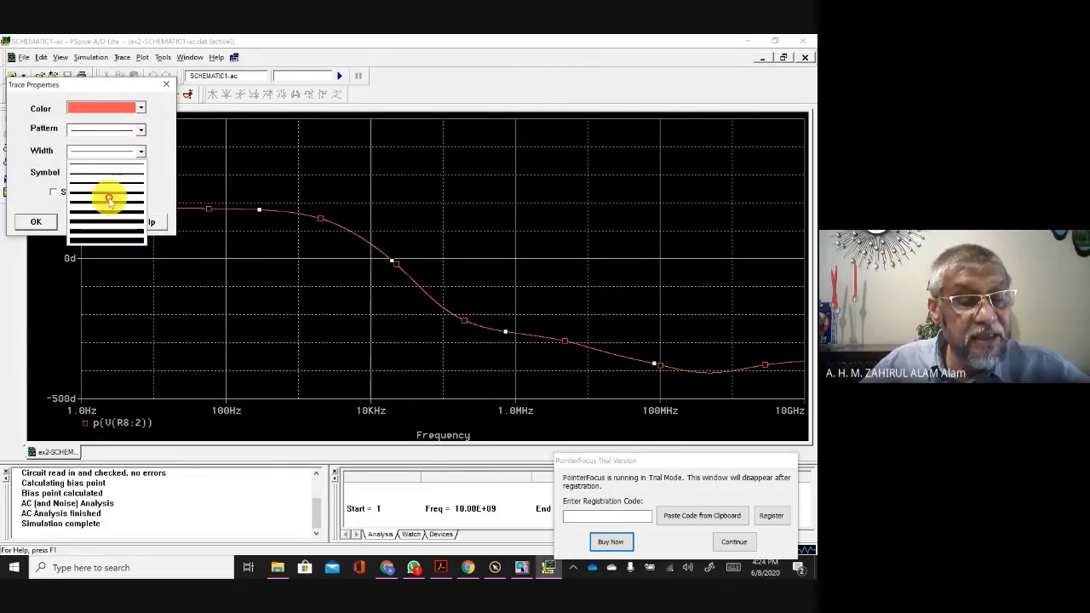
left_click(104, 216)
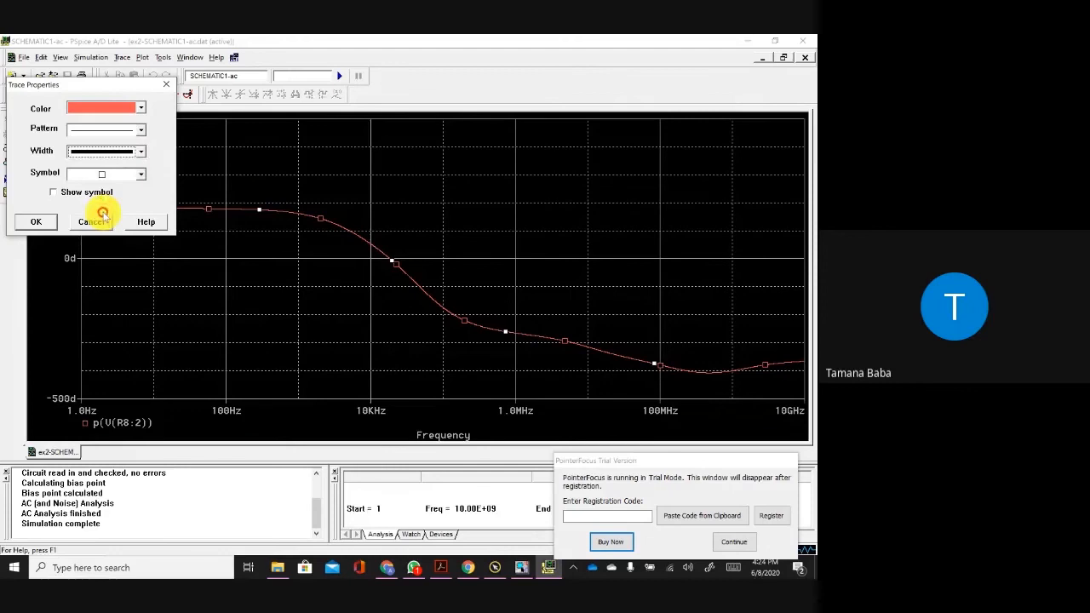
left_click(141, 108)
left_click(117, 126)
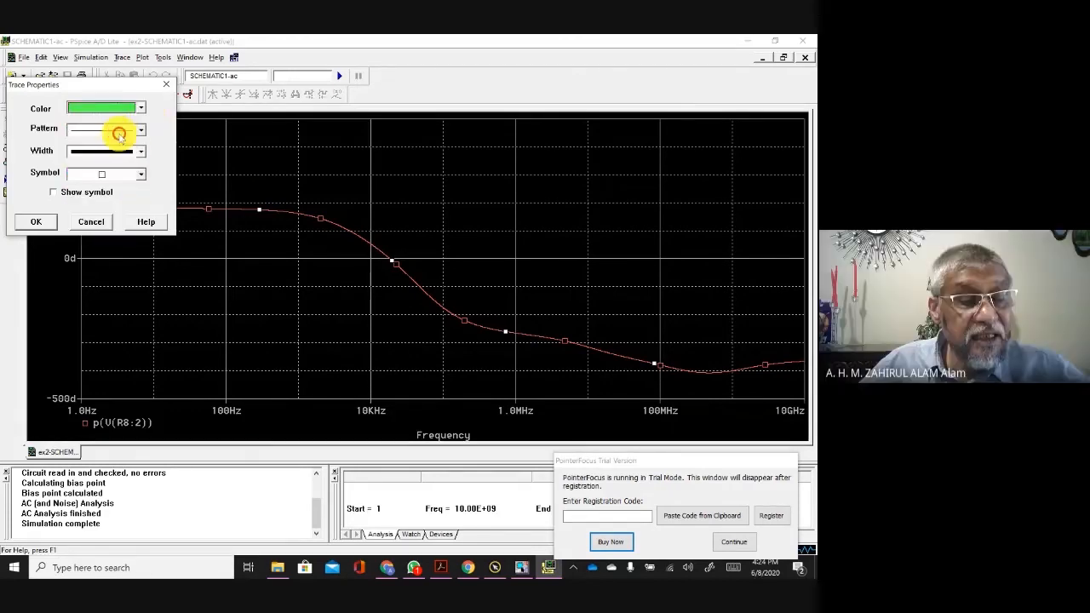
left_click(35, 221)
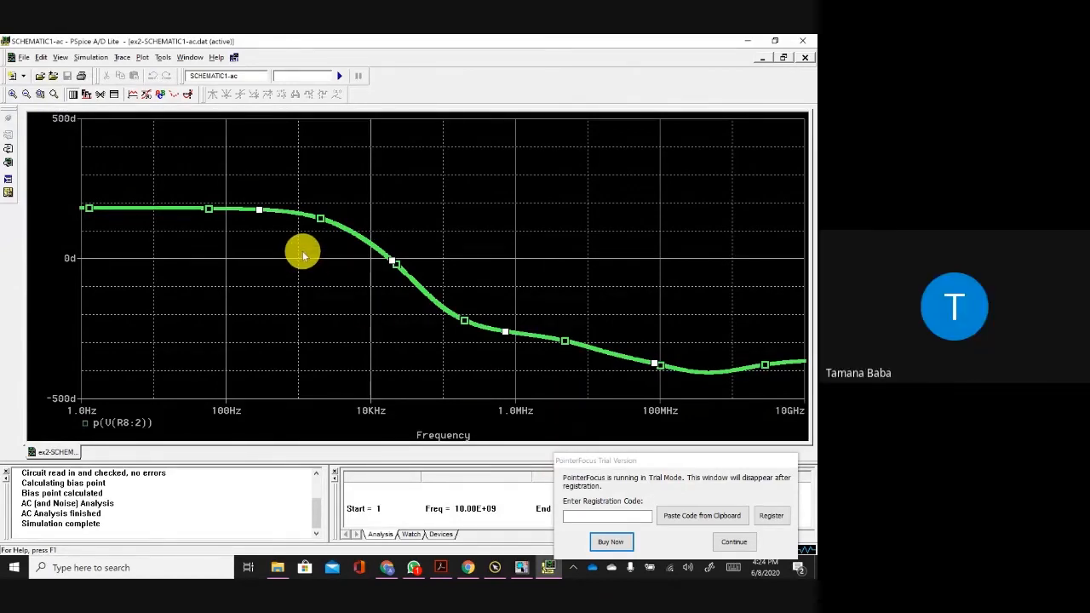
Step: Restyle the green phase trace with a thinner line width and a dashed pattern
right_click(219, 207)
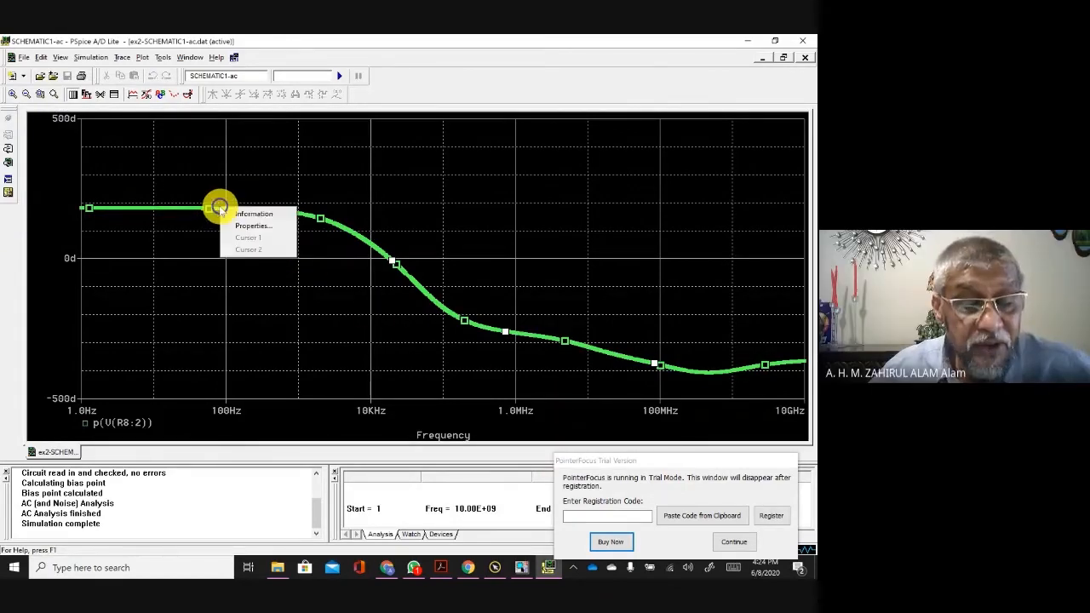
left_click(246, 226)
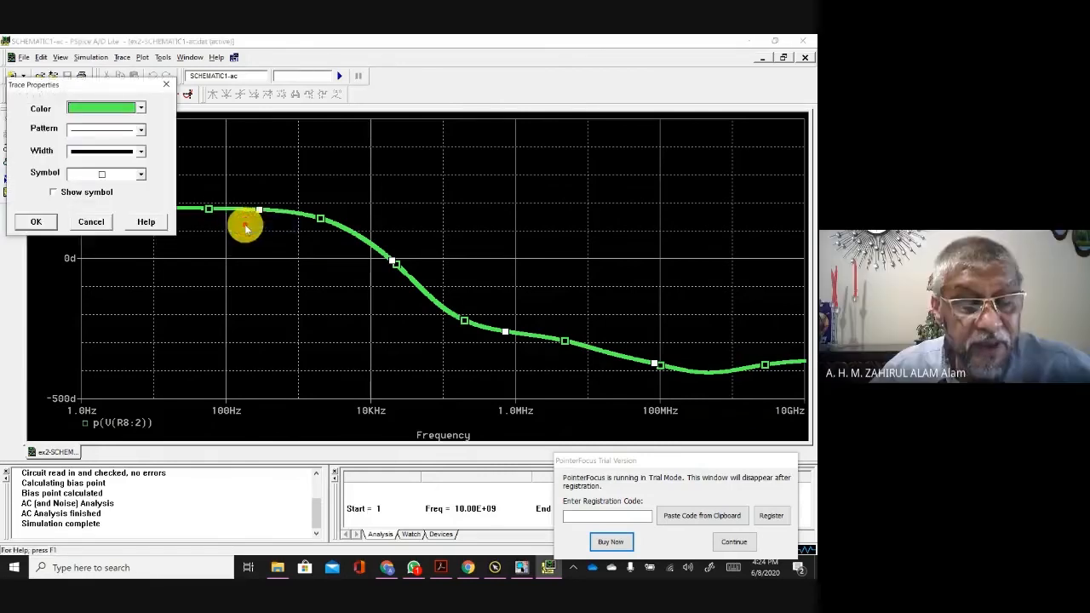
left_click(143, 152)
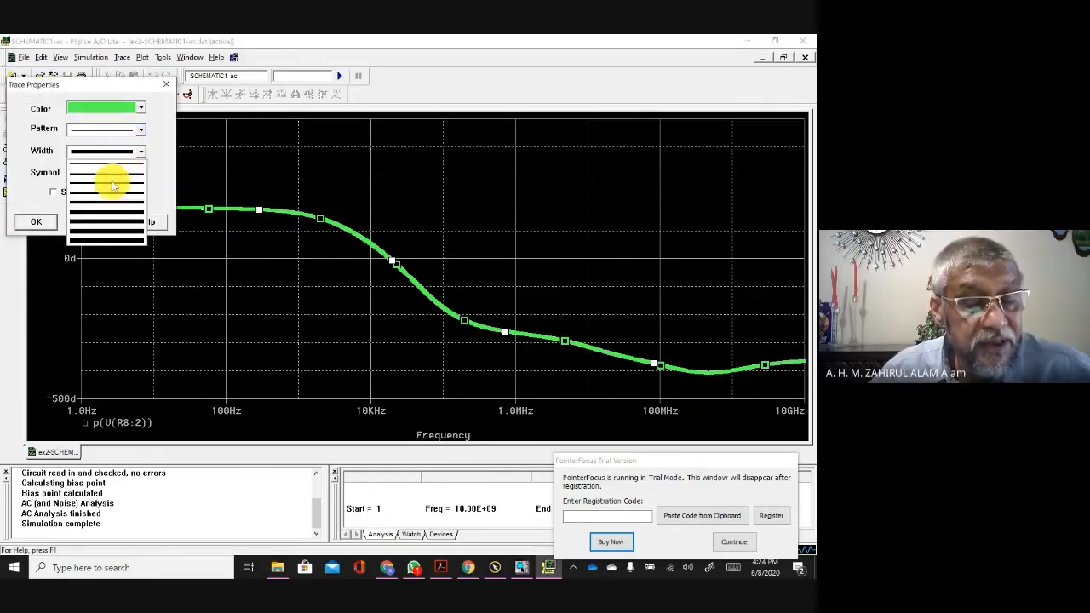
left_click(112, 184)
left_click(140, 129)
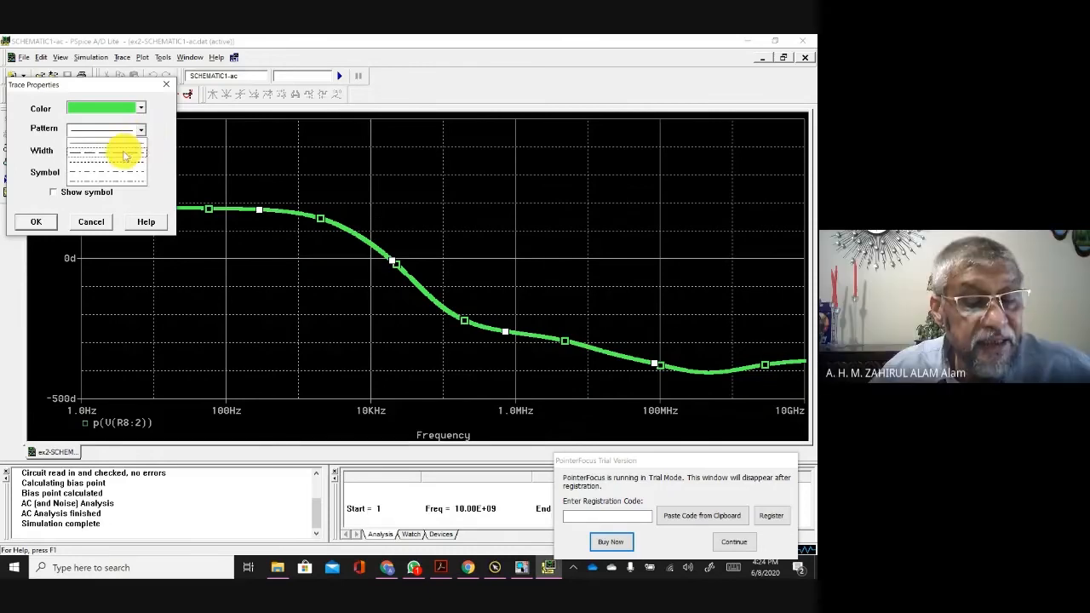
left_click(123, 154)
left_click(34, 221)
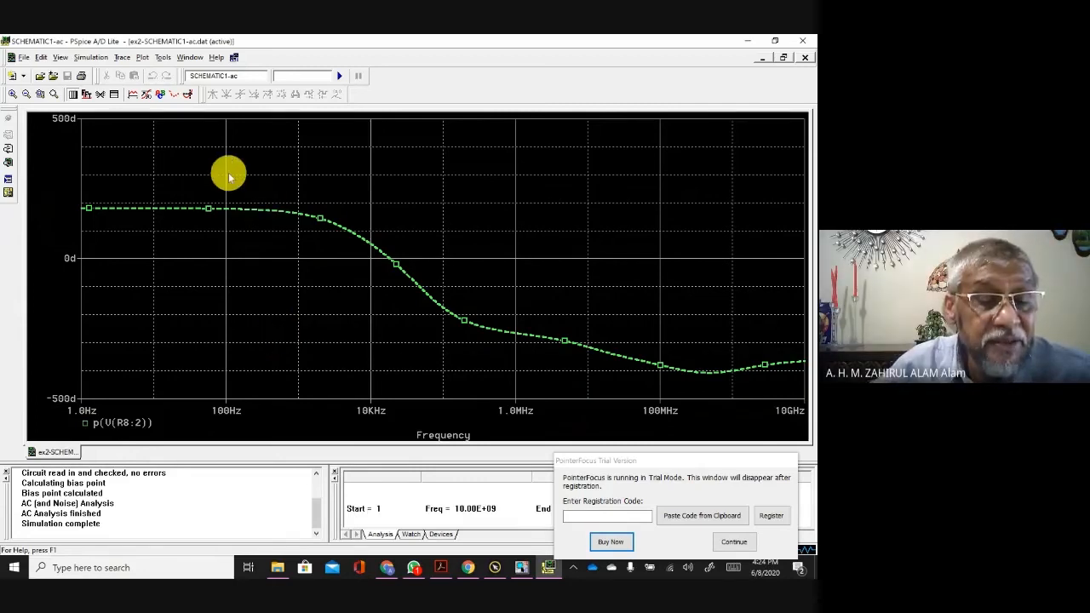
Step: Copy the phase plot to the clipboard with transparent backgrounds and white changed to black
left_click(142, 57)
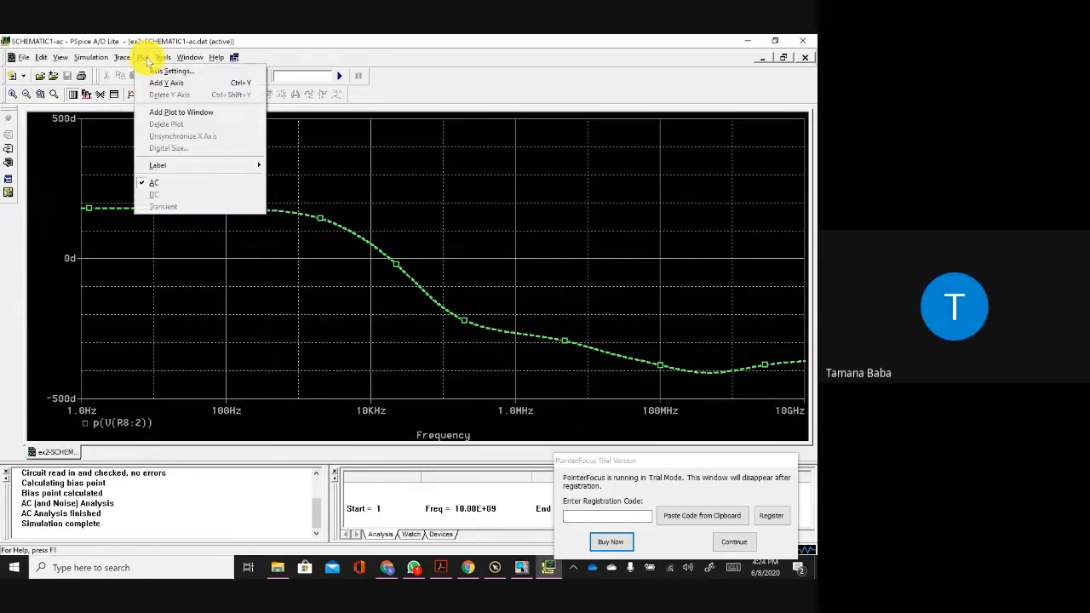
mouse_move(186, 61)
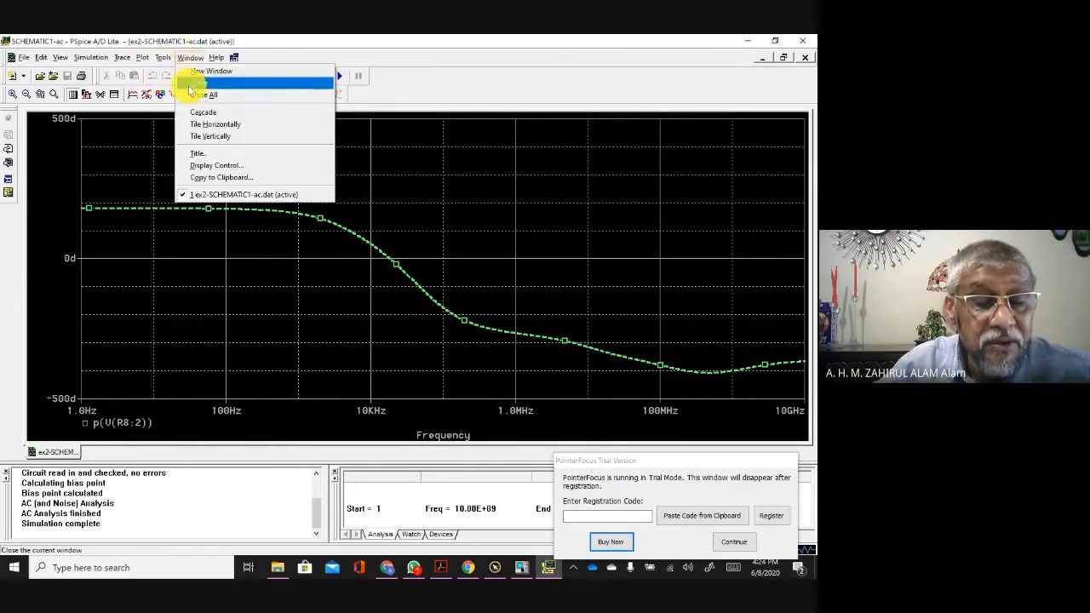
left_click(217, 180)
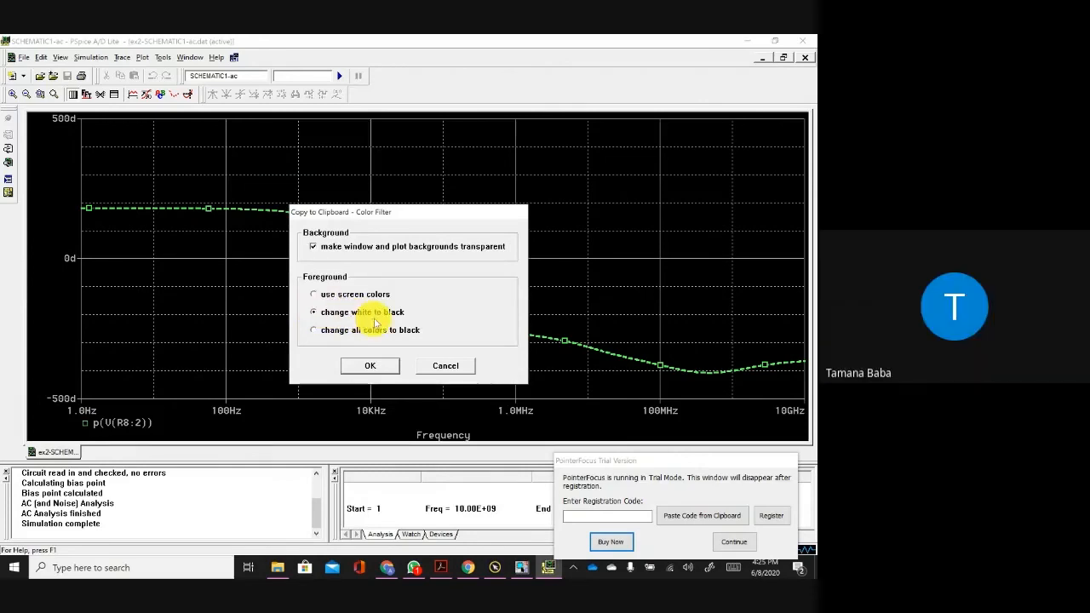
left_click(370, 367)
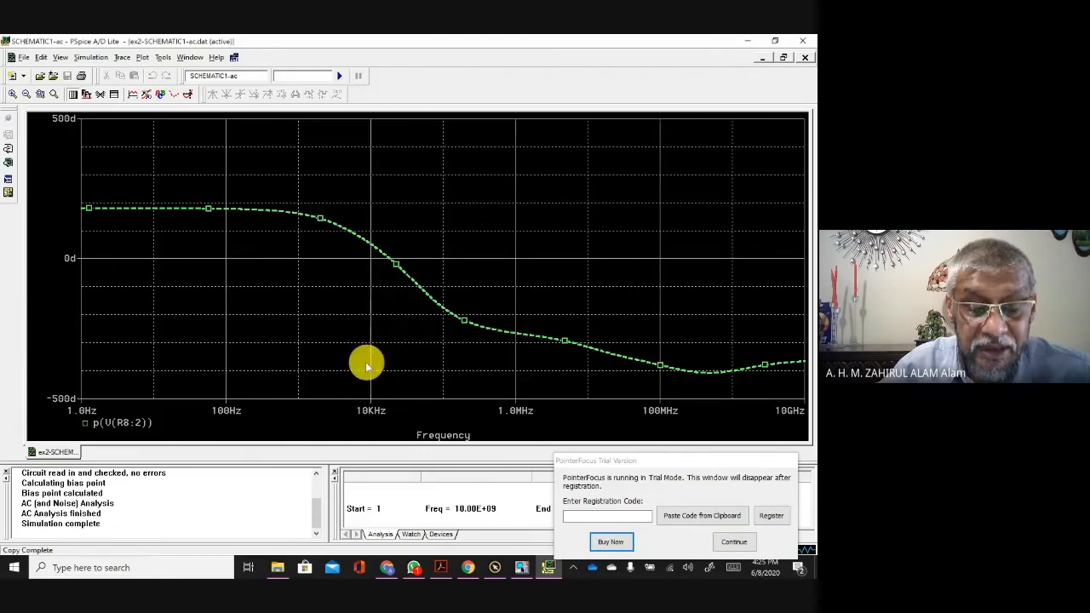
Step: Open Word, create a blank document and paste the copied phase plot into it
left_click(110, 568)
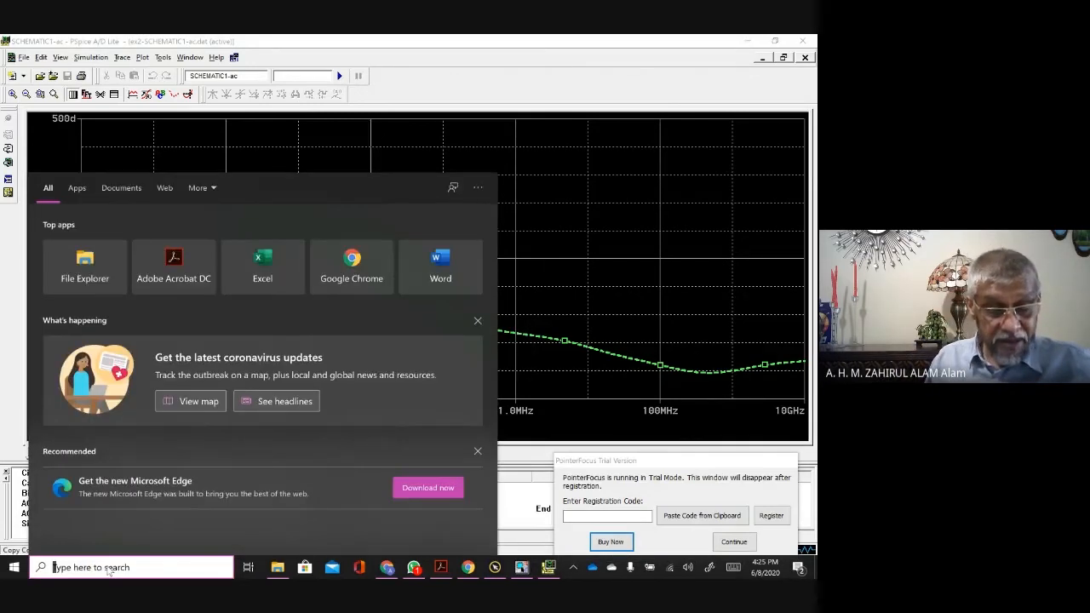
type("wor")
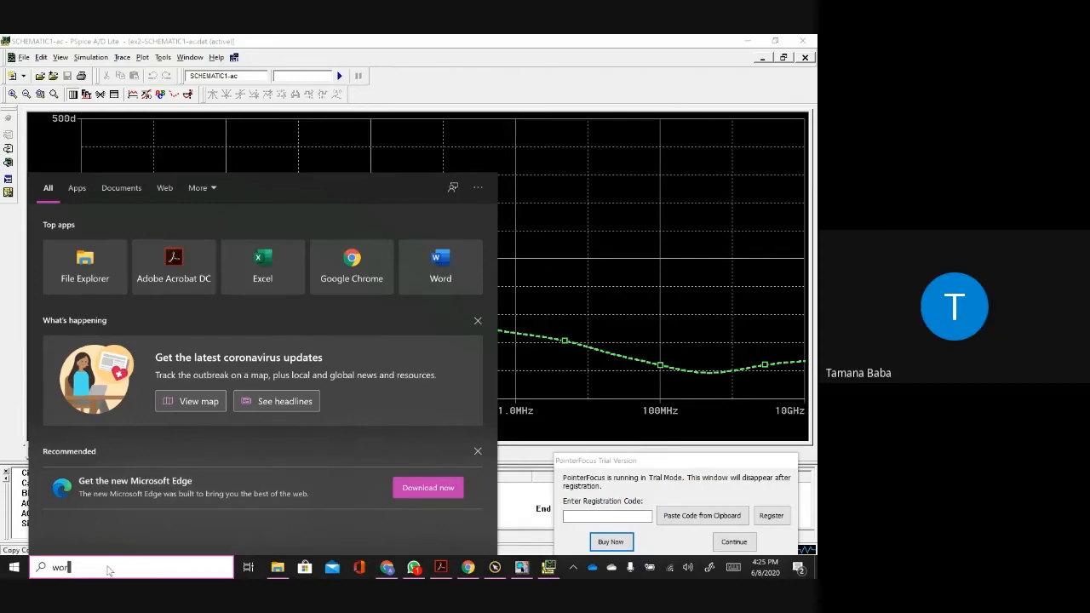
type("d")
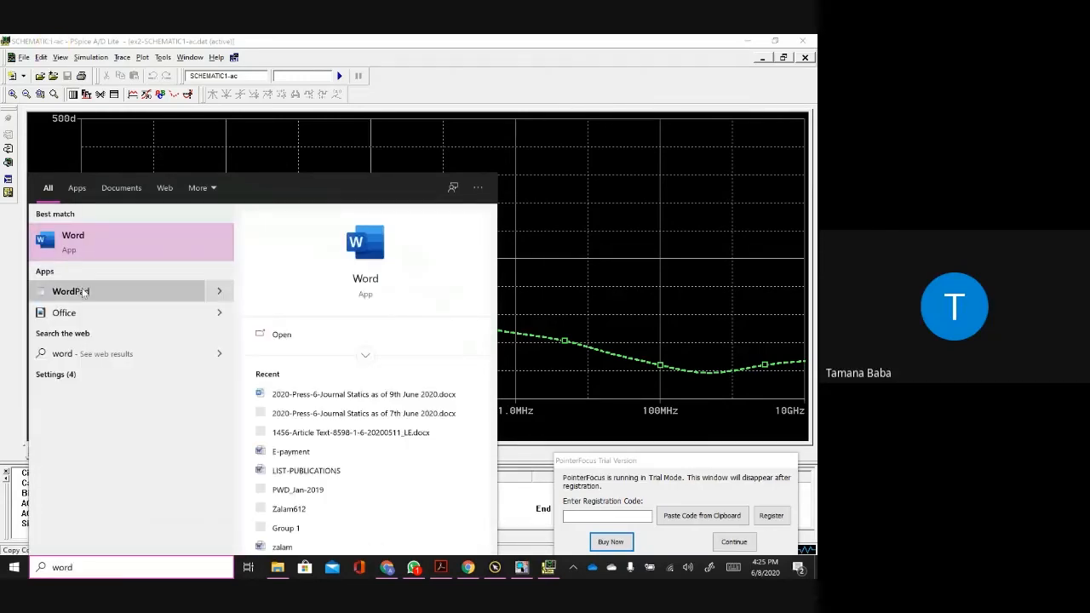
left_click(73, 246)
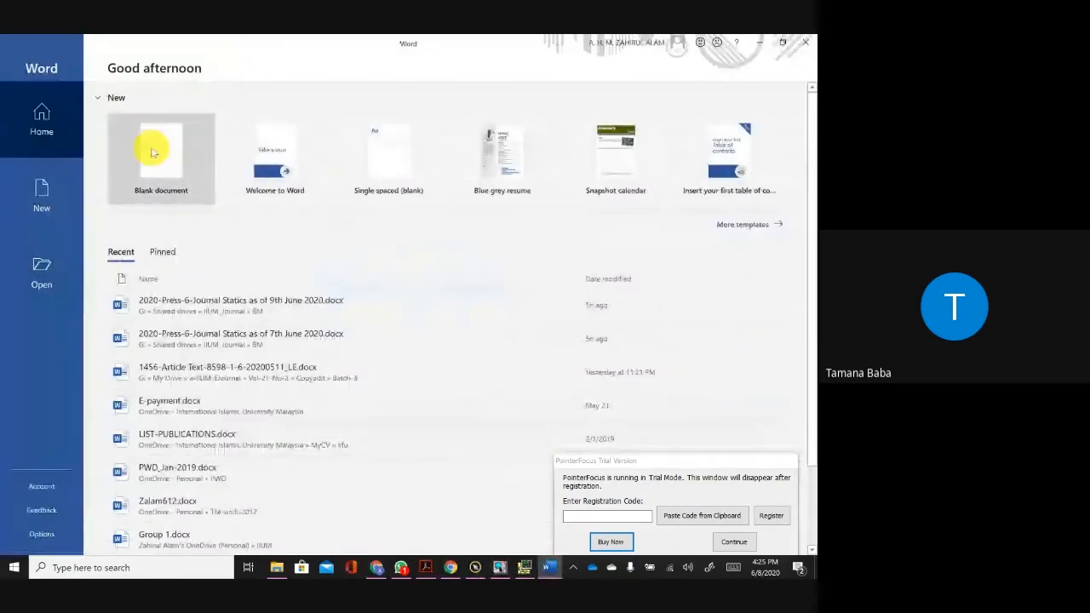
left_click(169, 159)
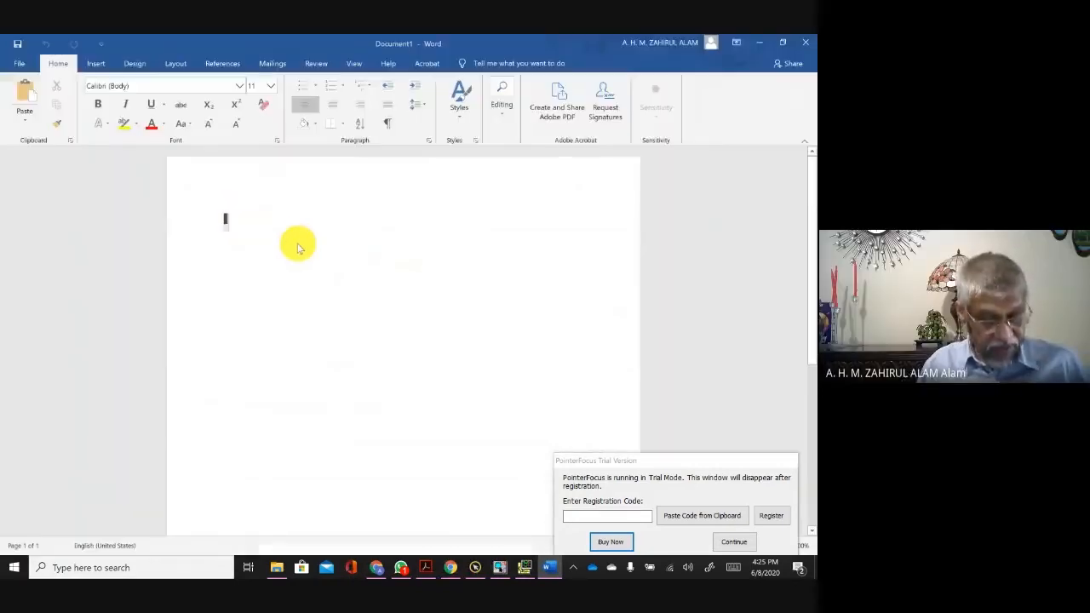
double_click(297, 242)
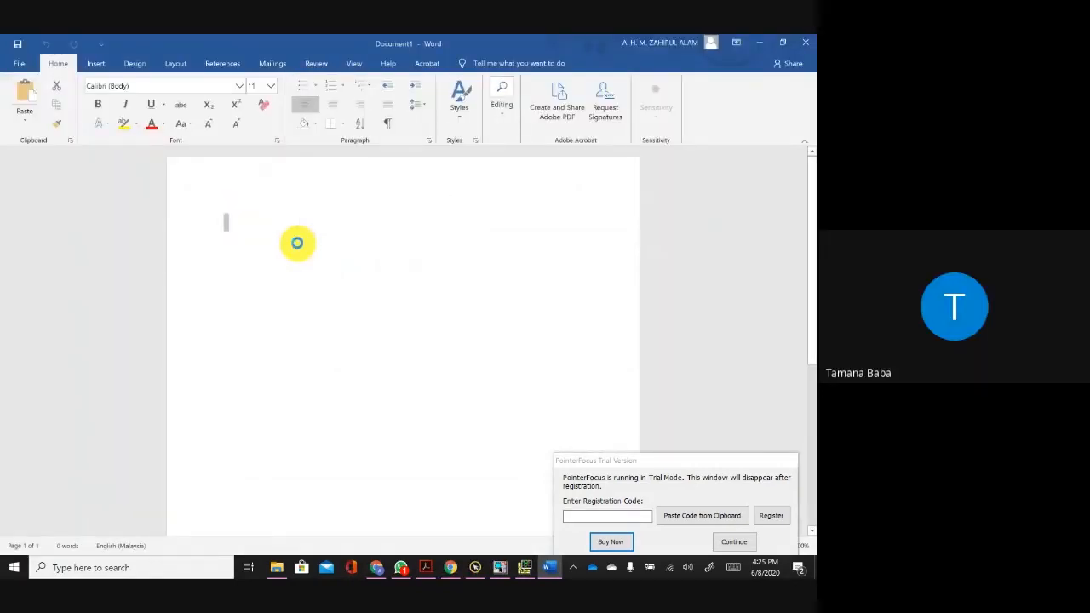
key("ctrl+v")
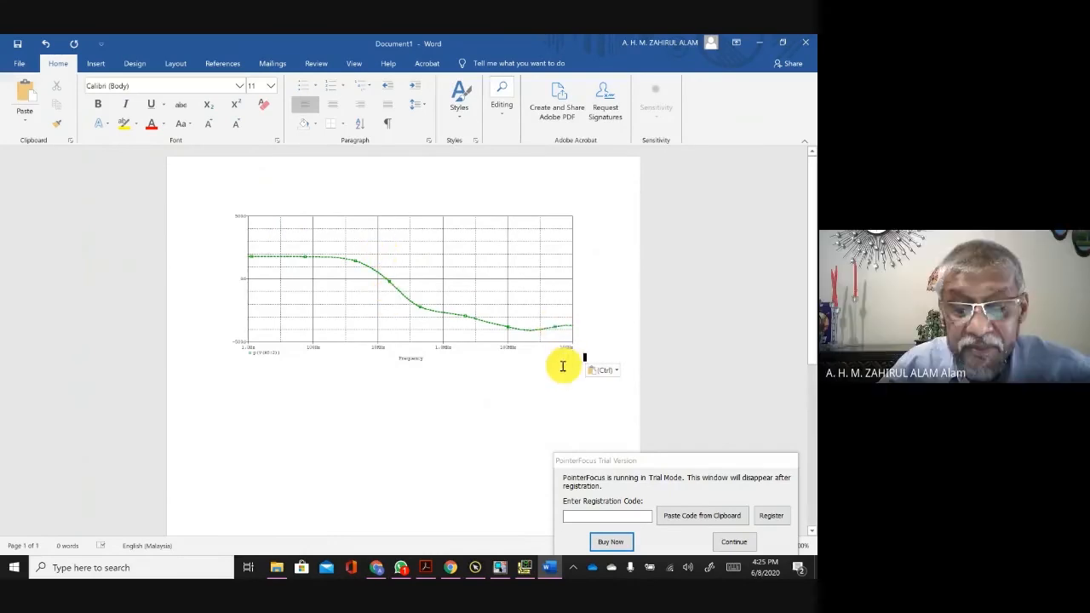
Step: Switch back to PSpice A/D and copy the phase plot to the clipboard using screen colors with transparent backgrounds
left_click(523, 568)
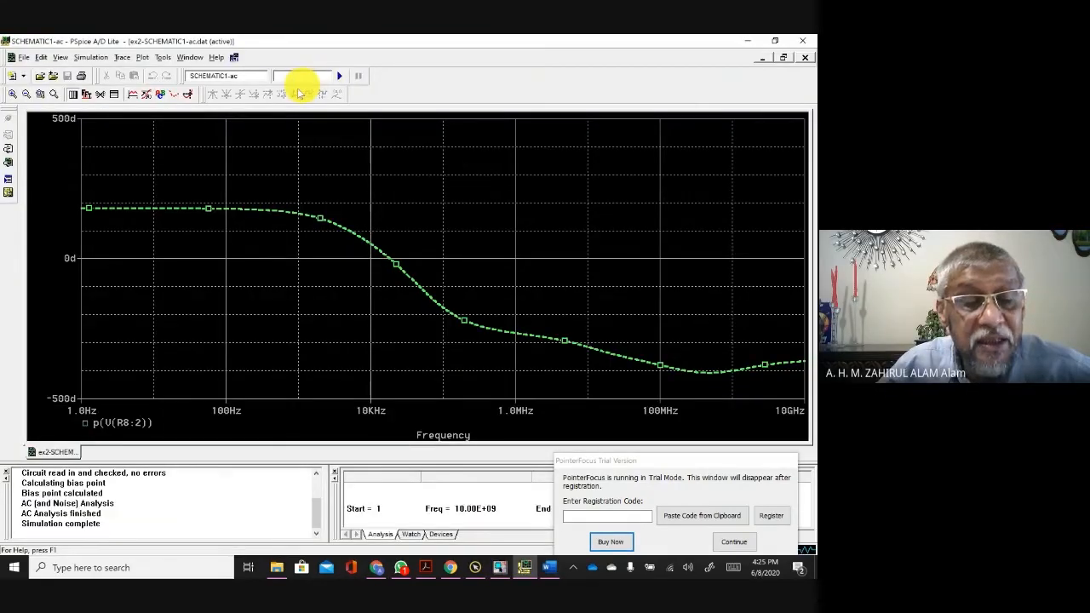
left_click(193, 58)
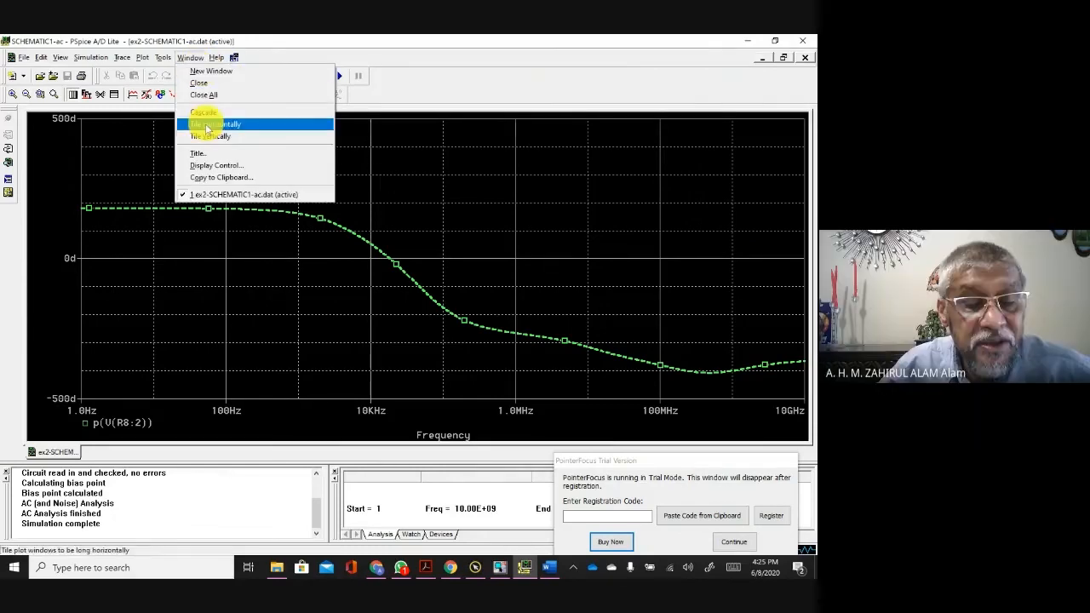
left_click(227, 178)
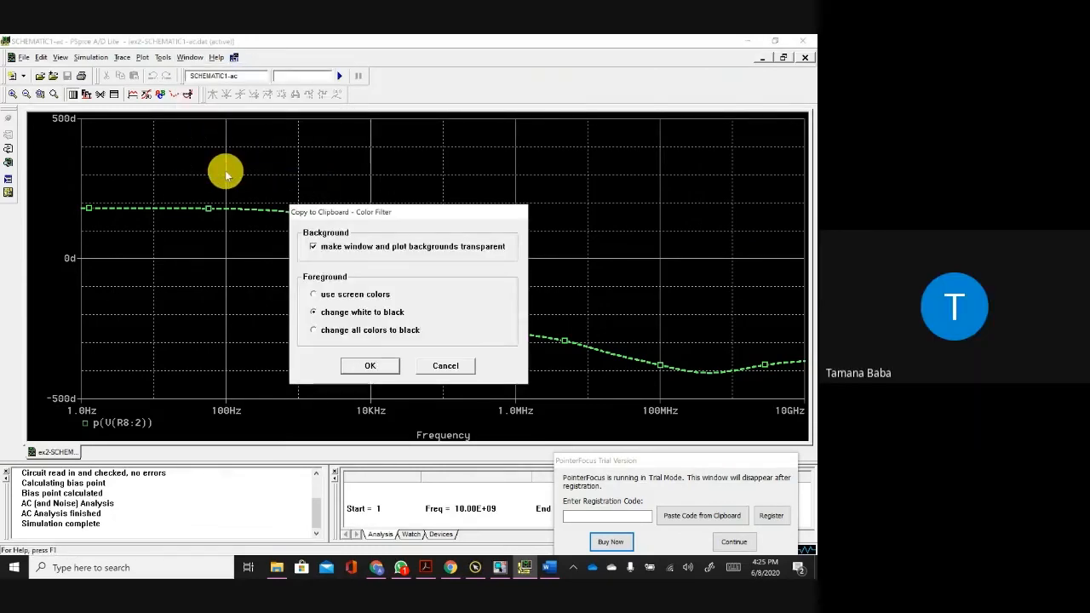
left_click(313, 294)
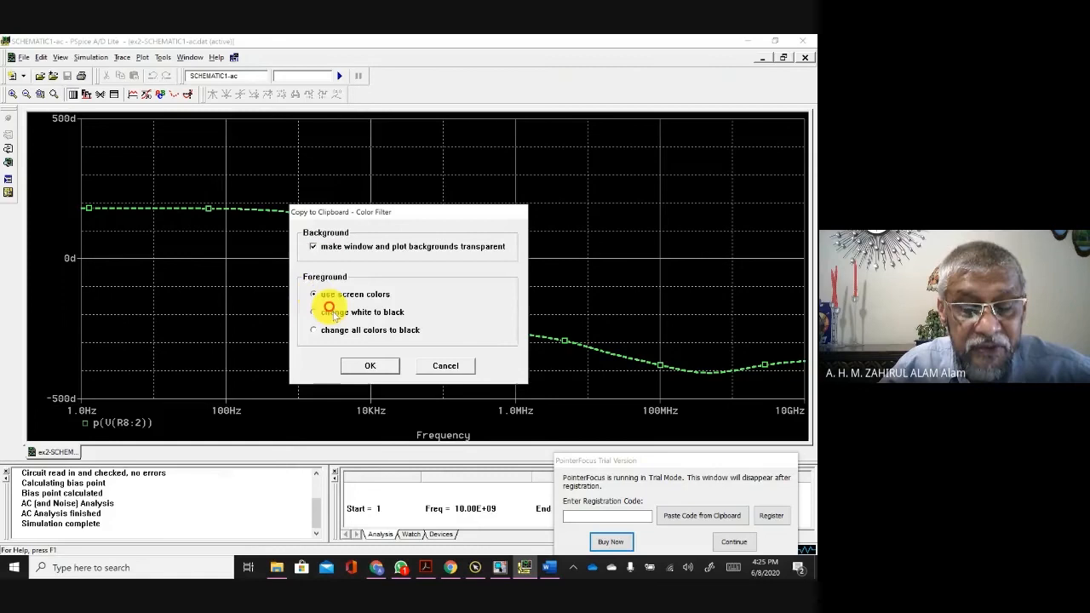
left_click(370, 368)
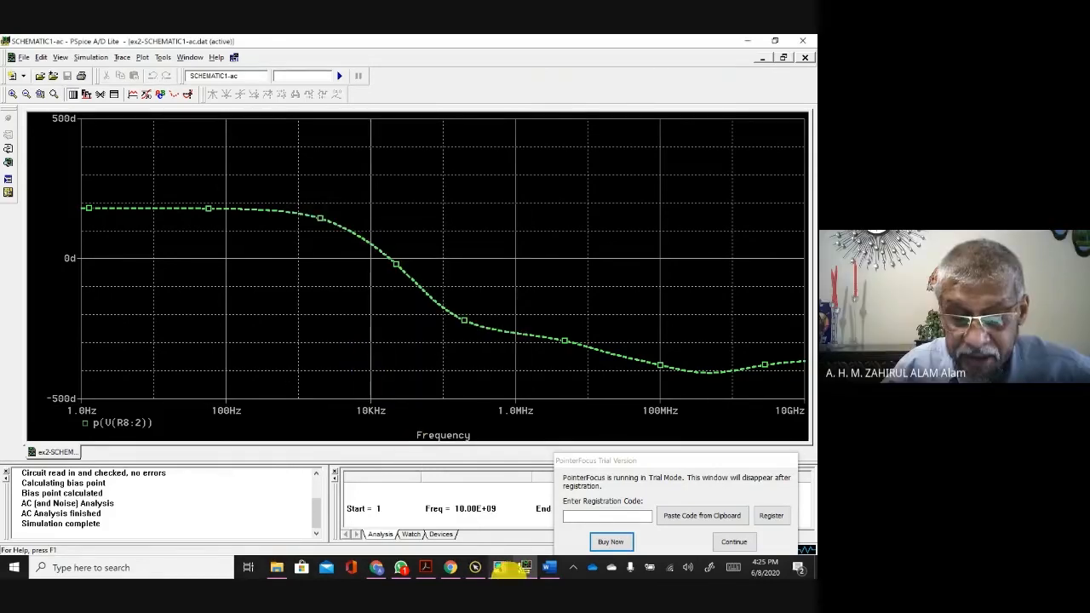
Step: Switch to Word and paste the screen-colors phase plot on a new line below the first plot
left_click(545, 565)
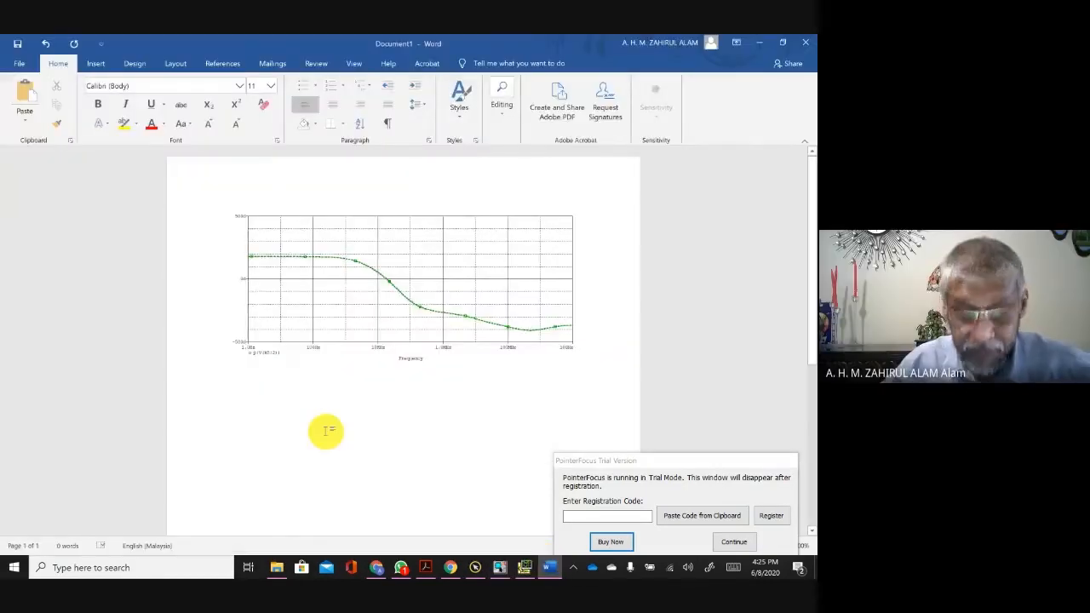
key("Return")
key("ctrl+v")
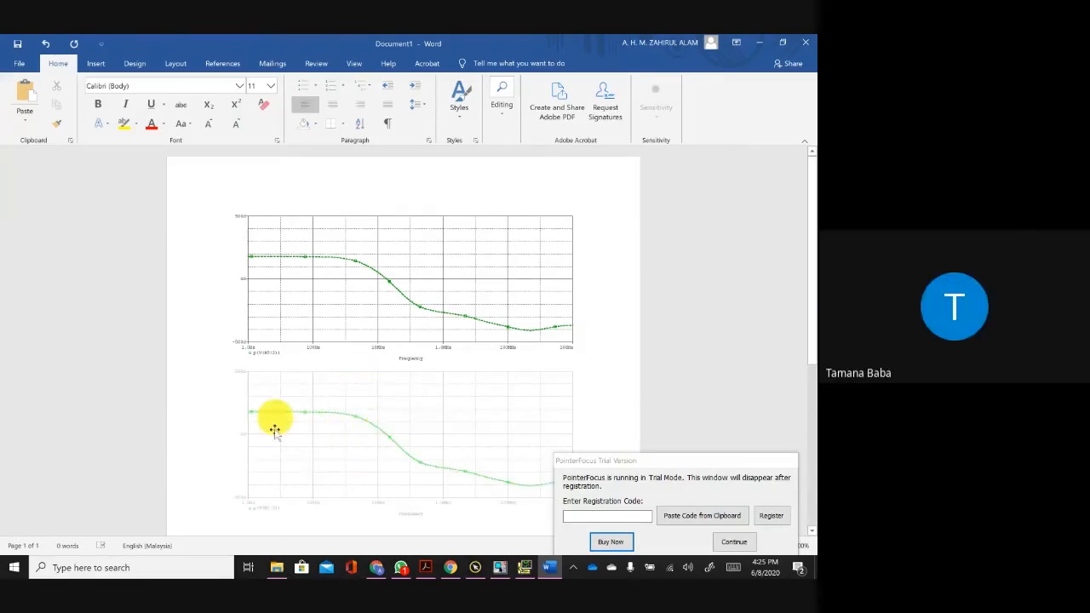
scroll(294, 461, "down", 2)
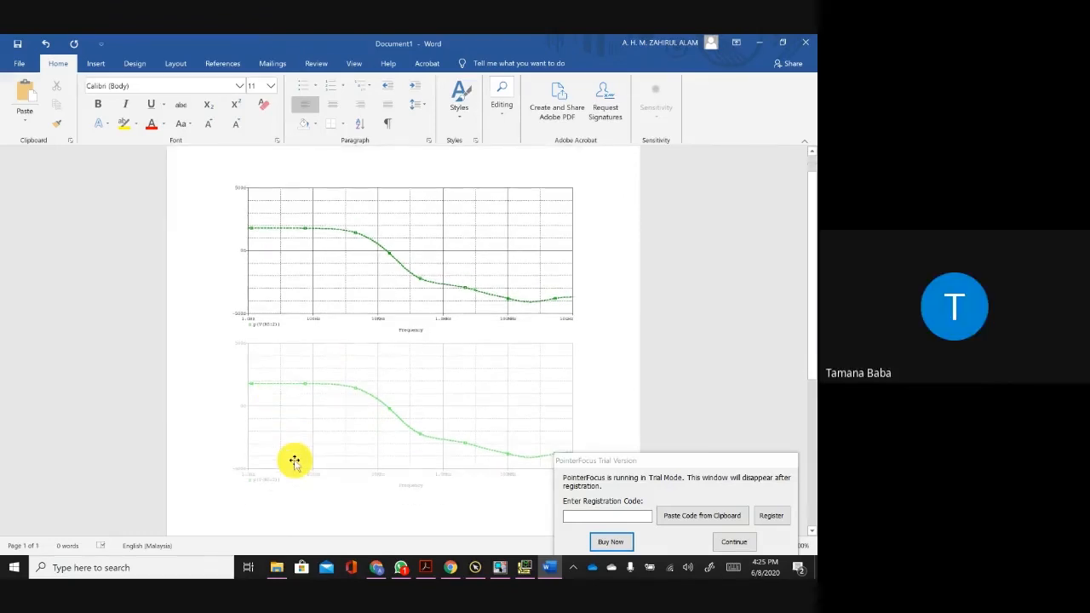
scroll(294, 460, "down", 2)
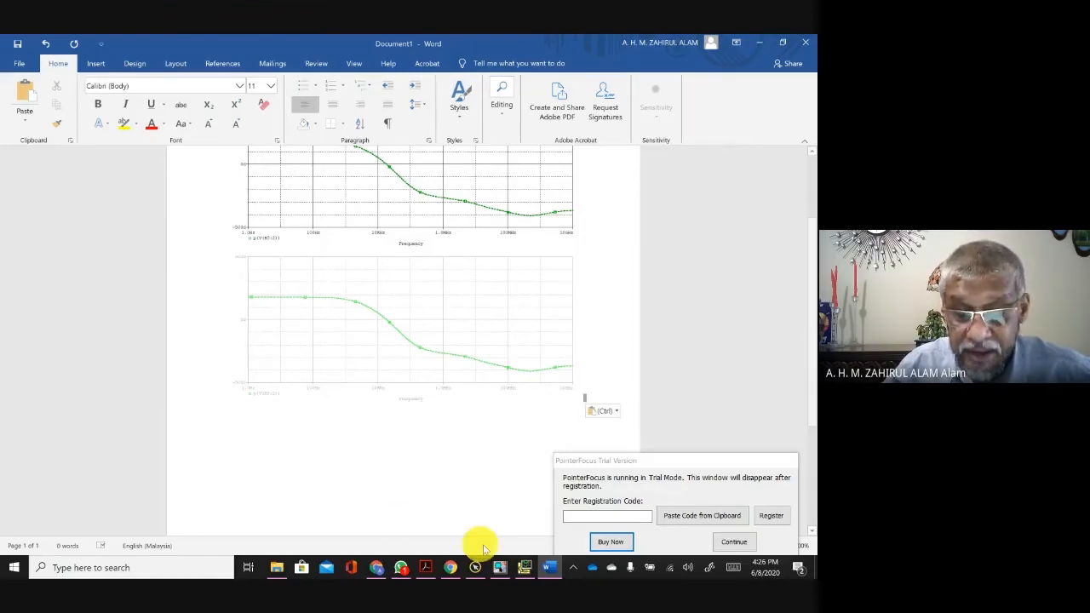
Step: Switch back to PSpice A/D and copy the phase plot with transparent backgrounds and all colors changed to black
left_click(523, 567)
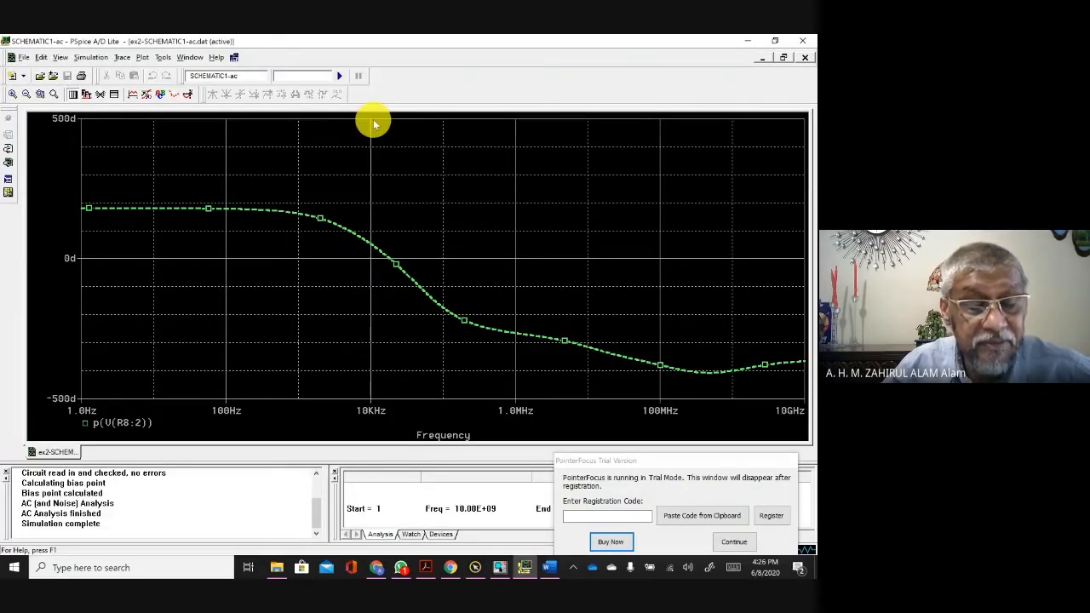
left_click(191, 57)
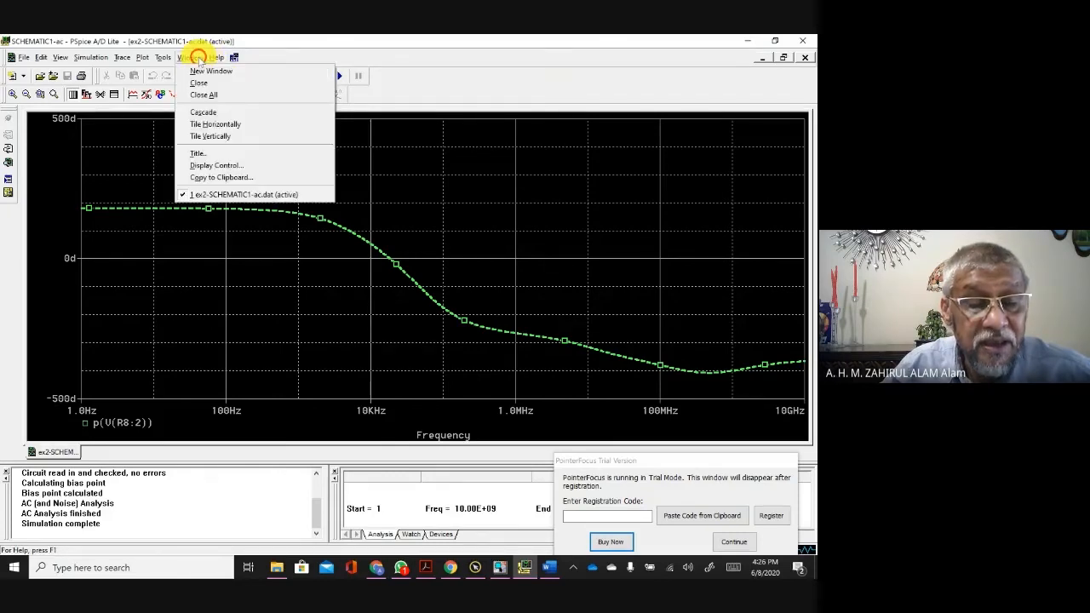
left_click(234, 178)
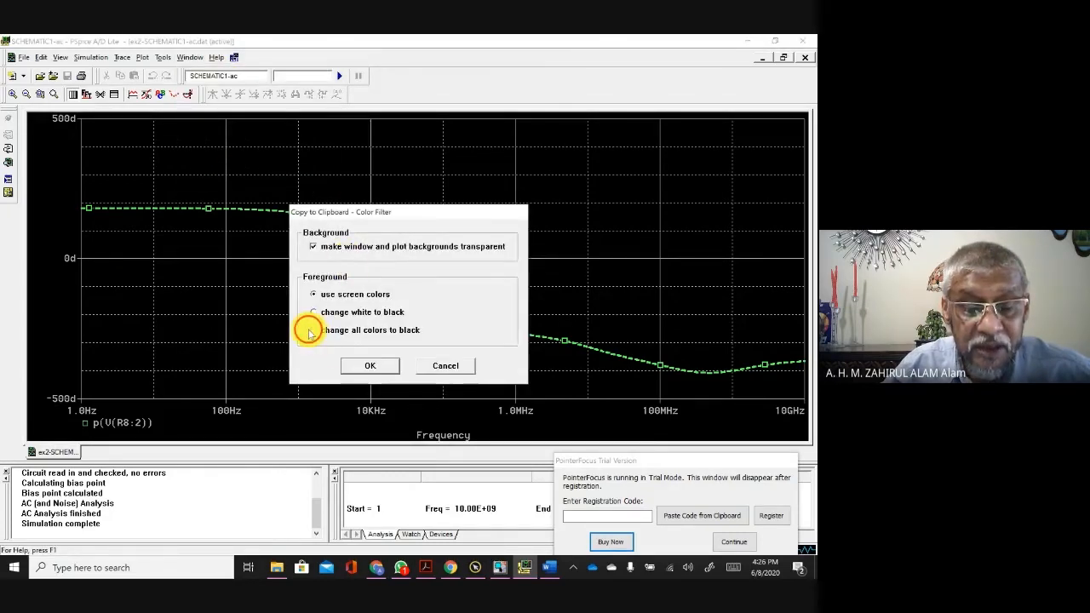
left_click(370, 366)
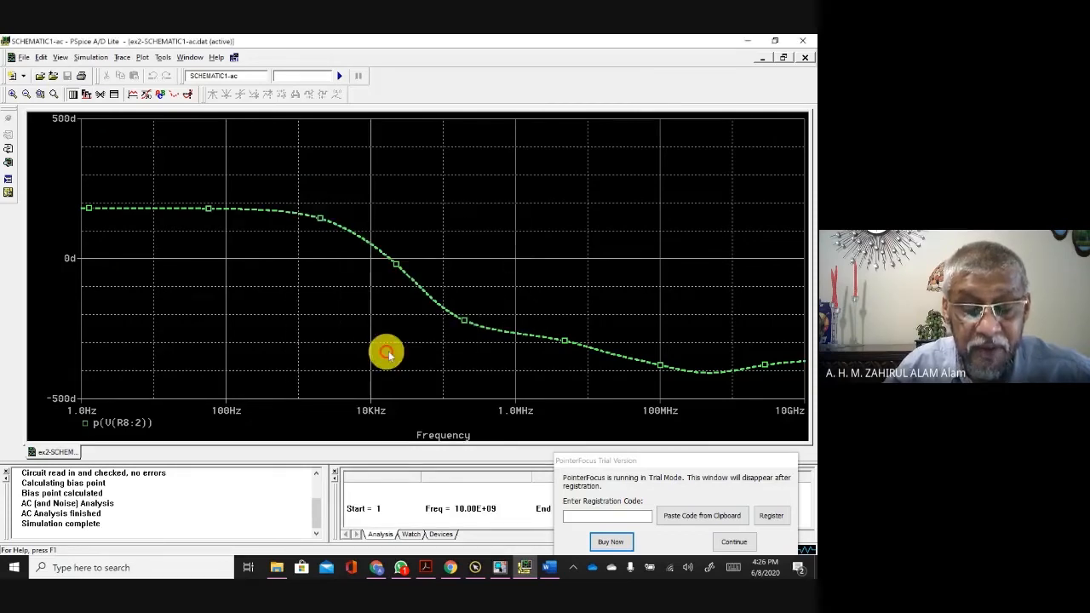
Step: Switch to Word, paste the all-black phase plot below the second plot and compare the three versions
left_click(550, 568)
key("Return")
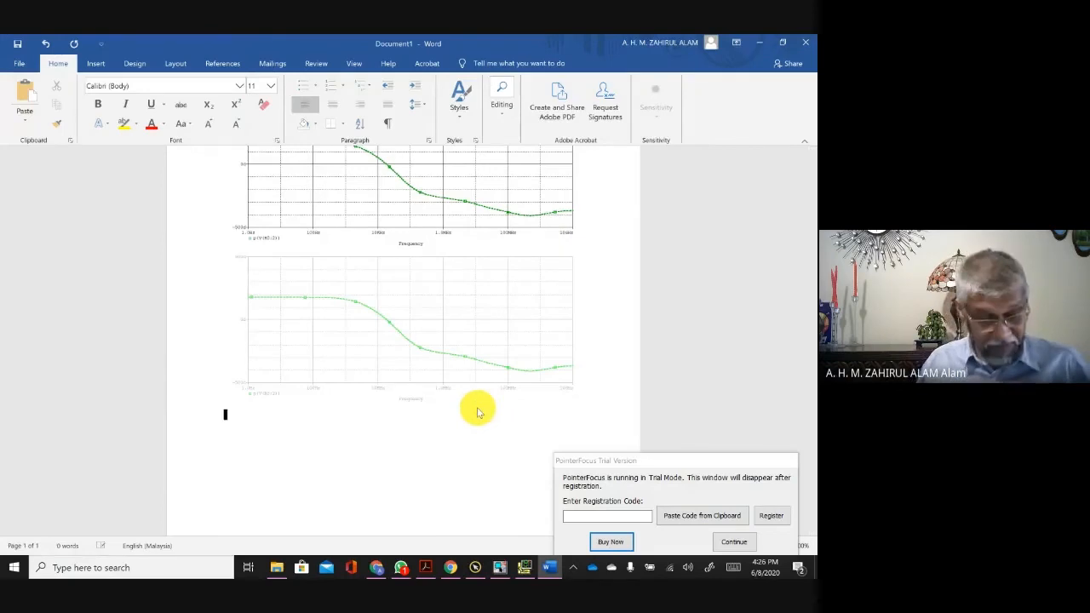
key("ctrl+v")
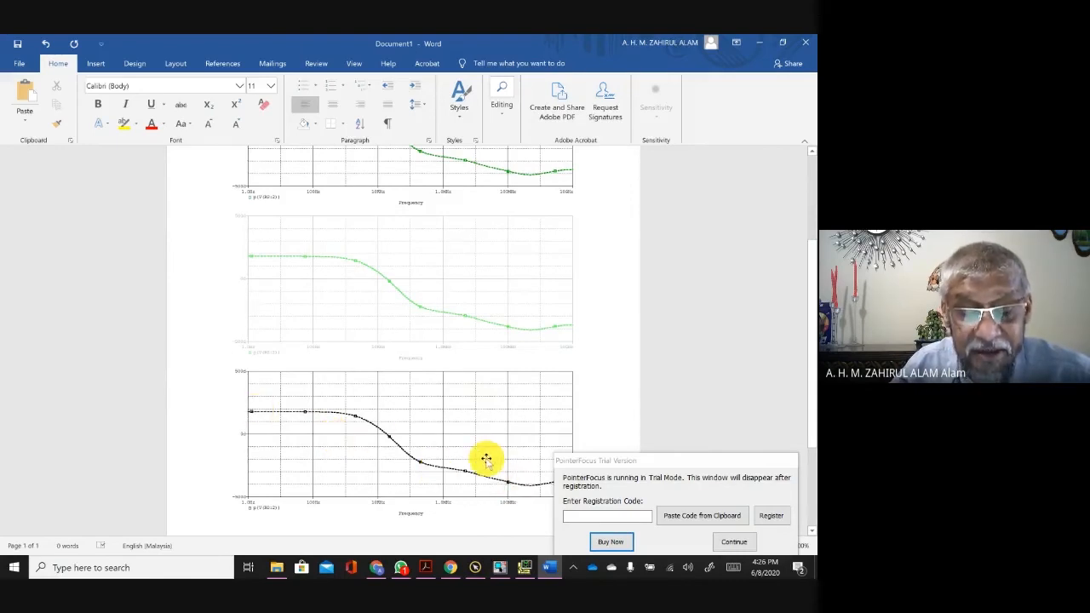
scroll(485, 460, "up", 4)
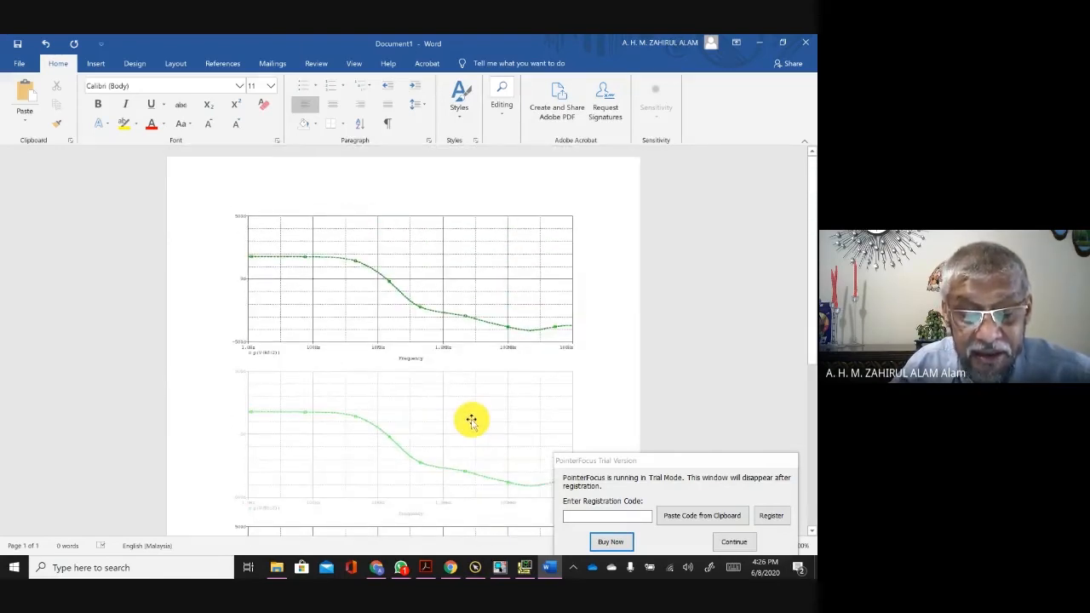
scroll(412, 366, "down", 4)
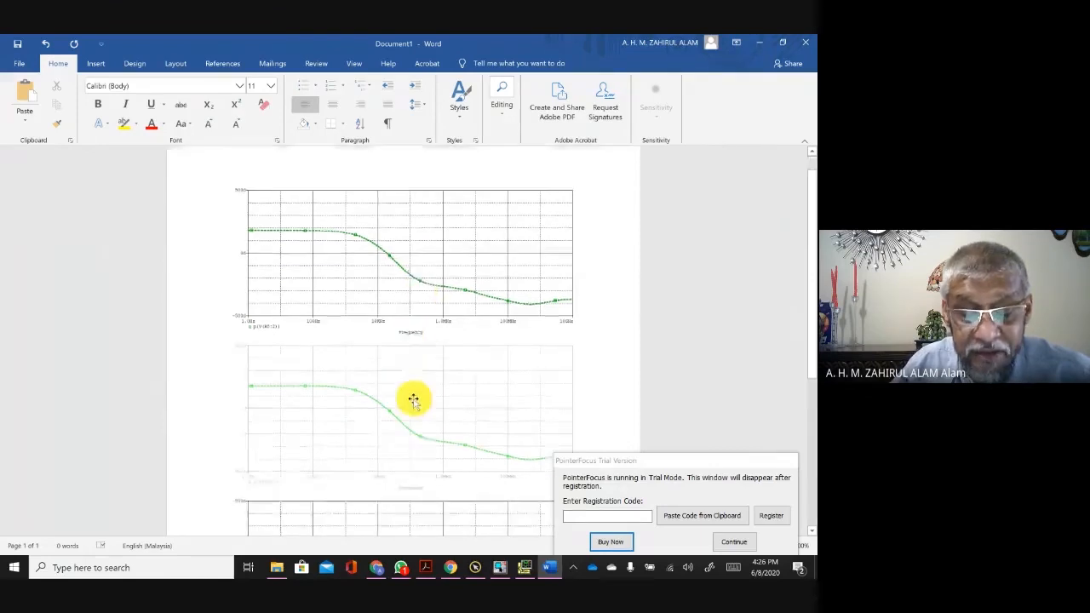
scroll(414, 412, "down", 3)
scroll(416, 416, "up", 7)
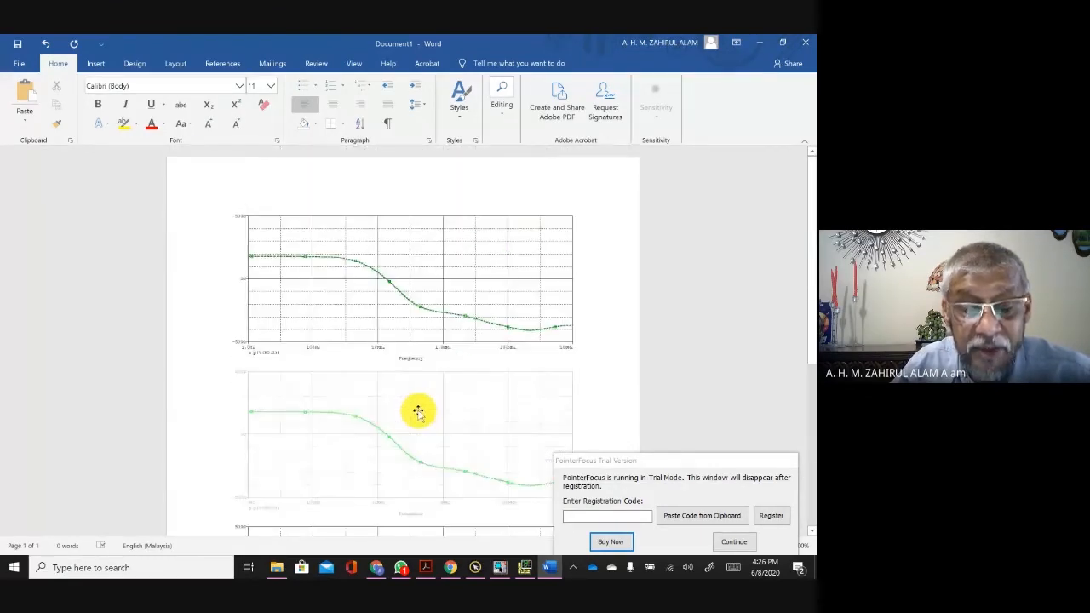
scroll(417, 412, "down", 4)
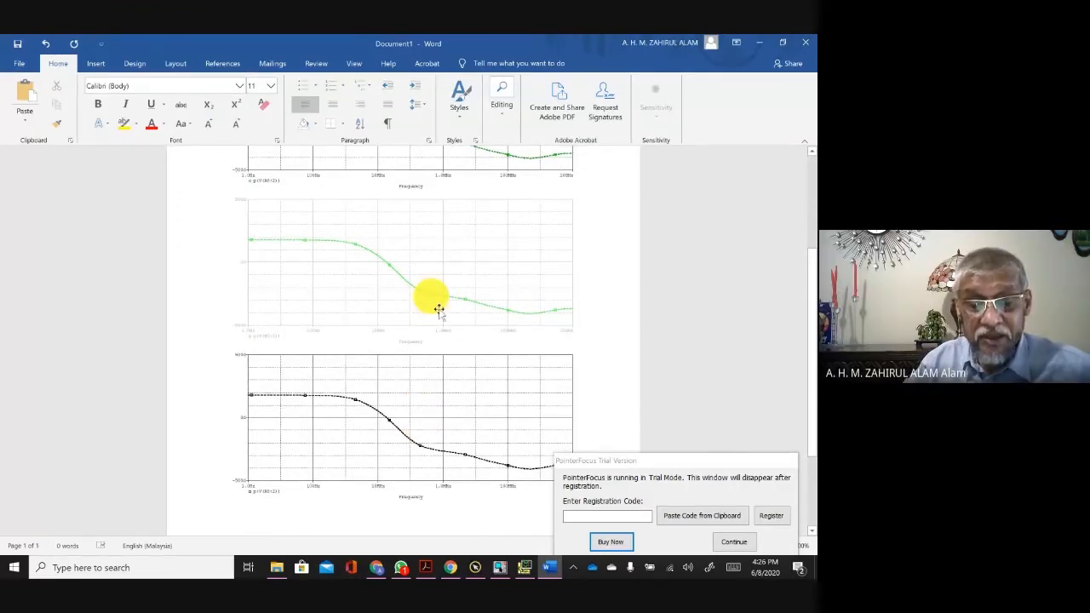
Step: Switch to PSpice A/D, turn on the trace cursor and mark the phase curve at 1 Hz and about 5.88 kHz
left_click(524, 567)
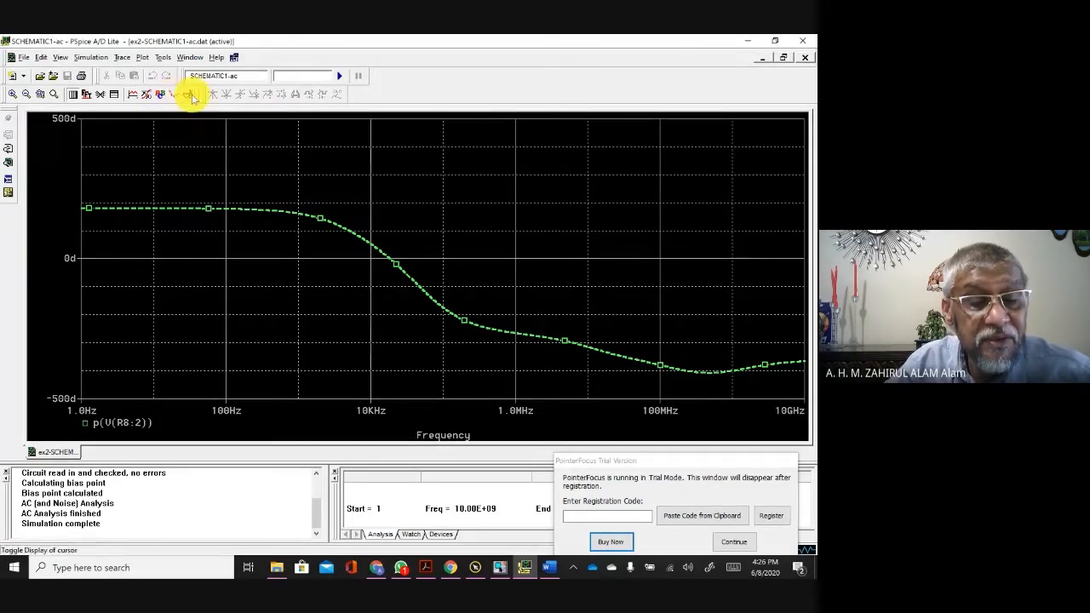
left_click(186, 94)
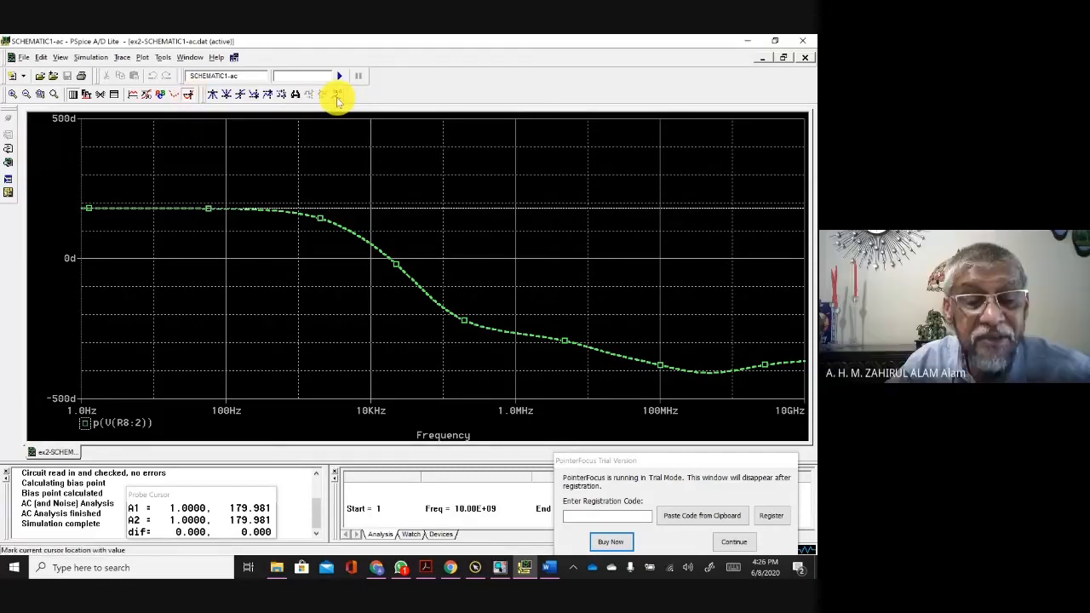
left_click(336, 98)
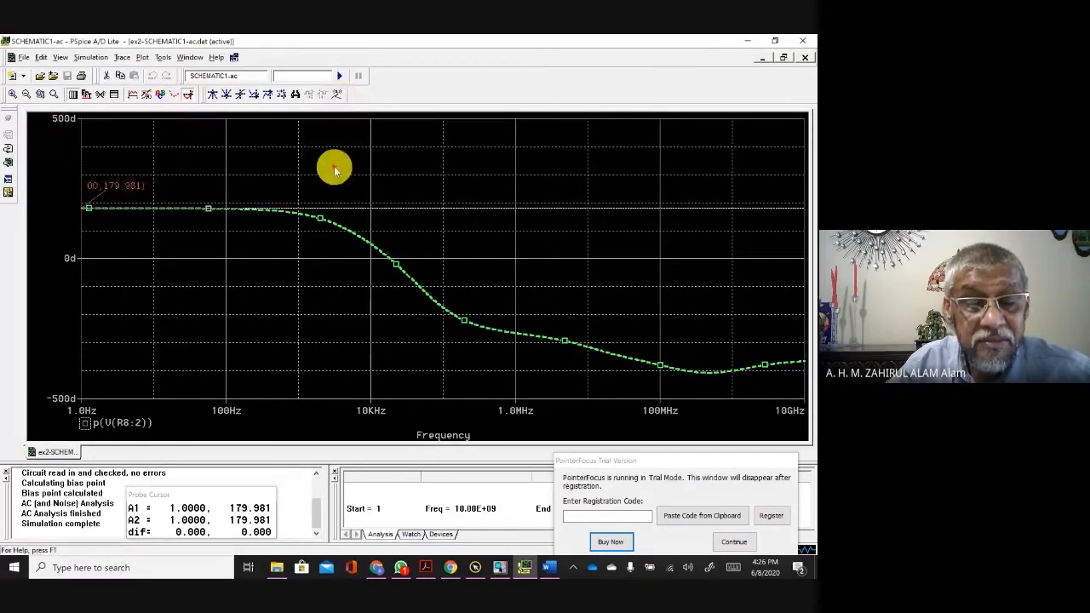
left_click(352, 226)
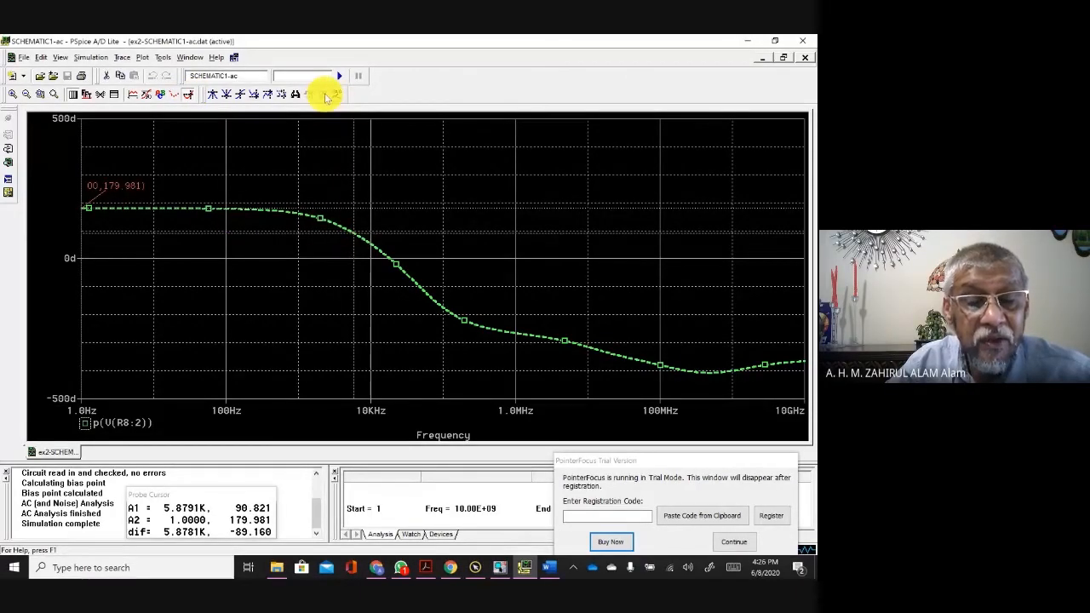
left_click(336, 94)
left_click(419, 149)
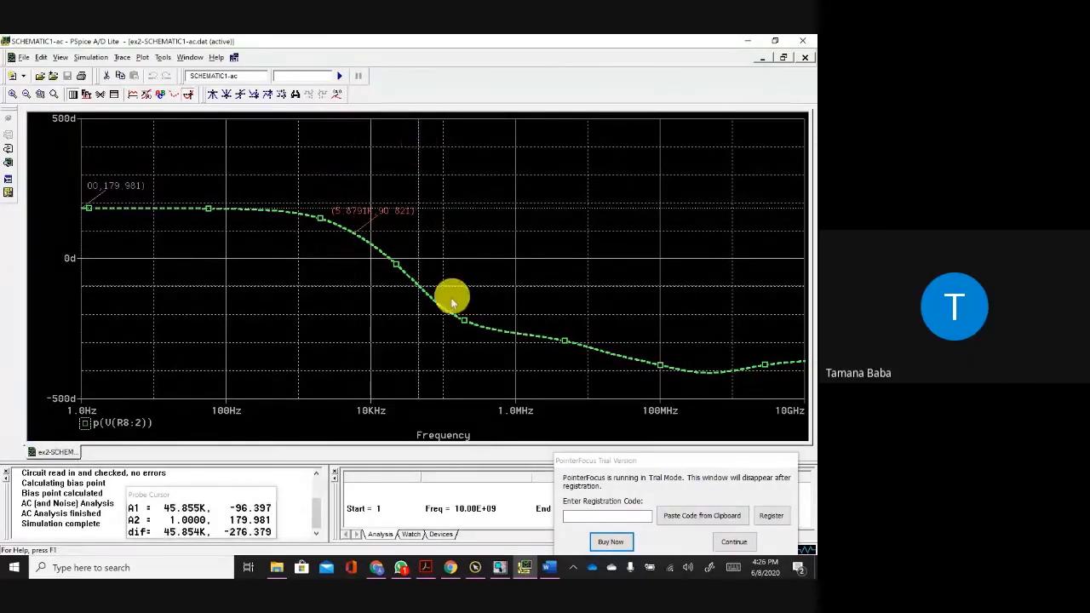
left_click(295, 94)
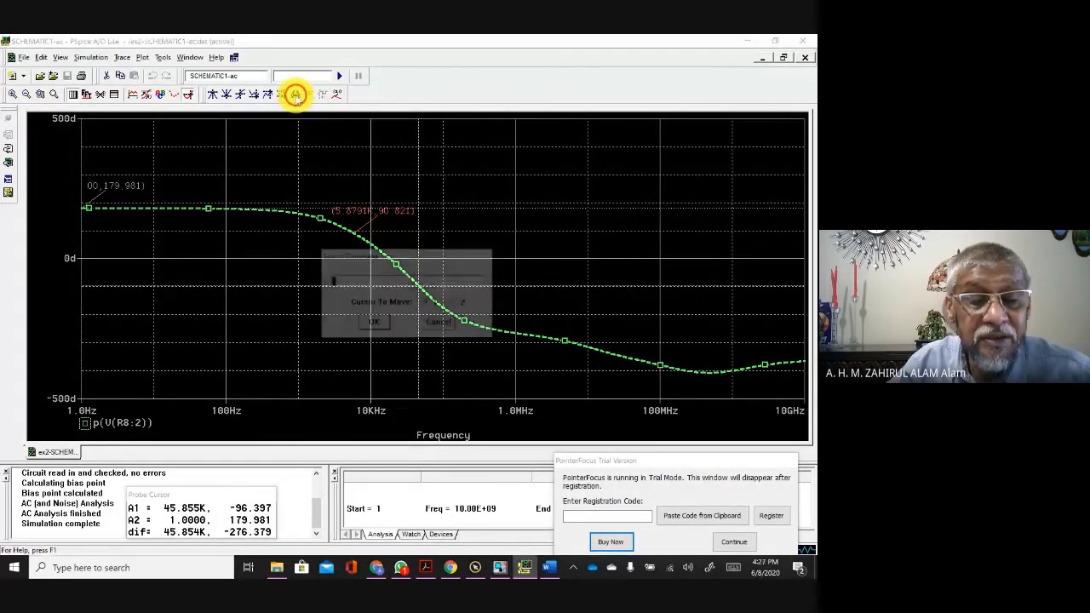
left_click(447, 325)
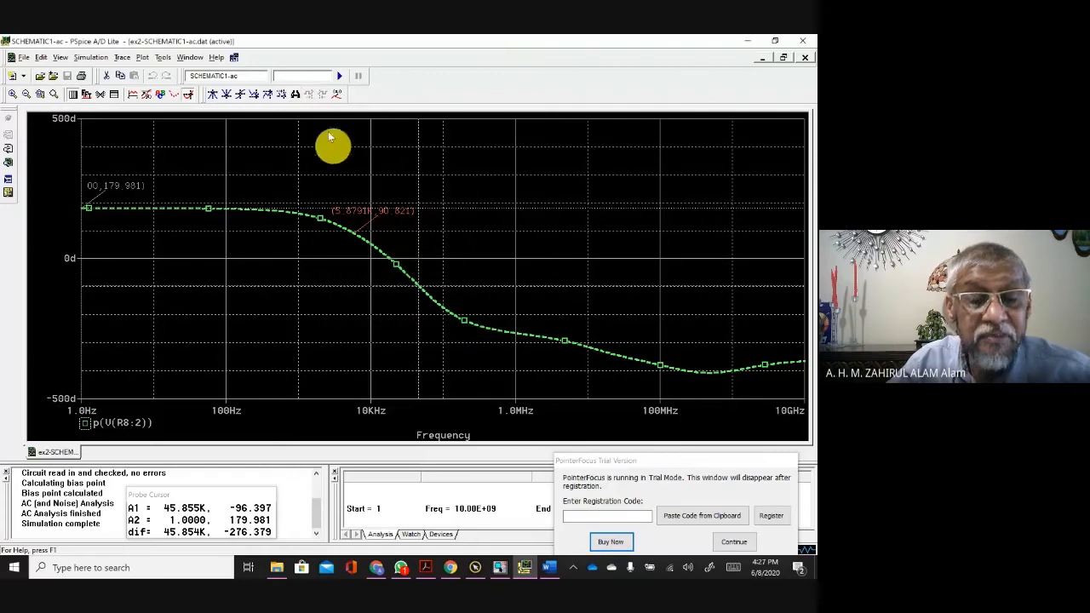
Step: Add the text label "Test" to the plot, just below the 0d line and slightly before 100 Hz
left_click(161, 95)
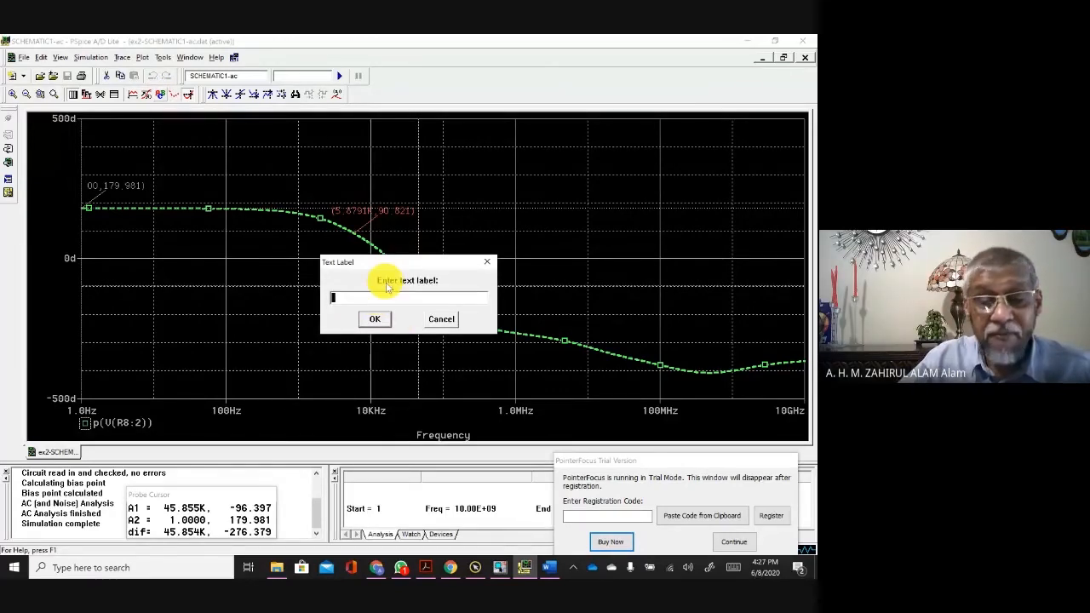
left_click(427, 320)
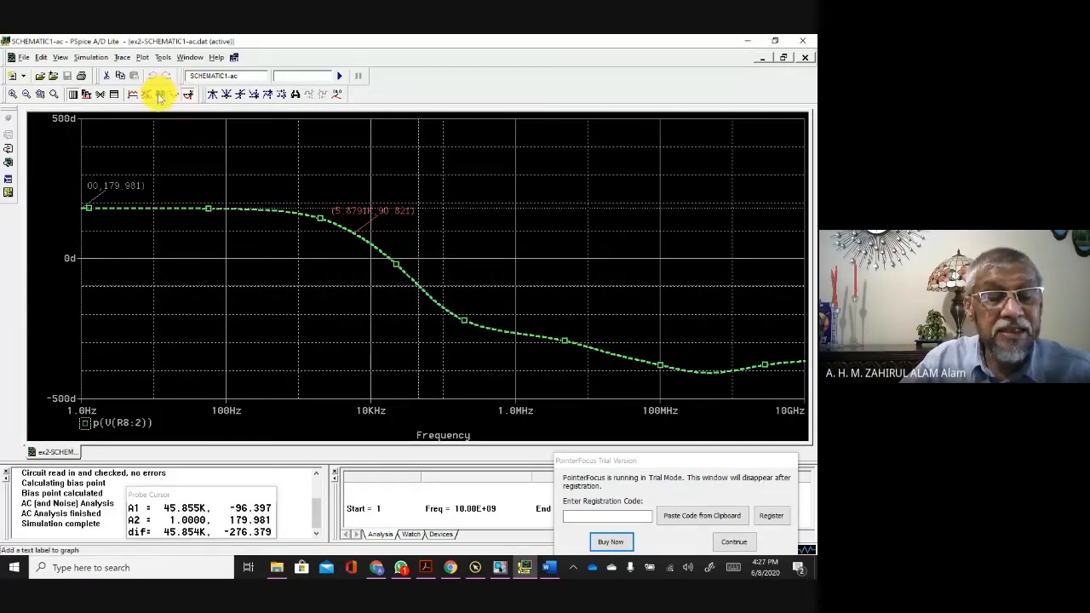
left_click(162, 98)
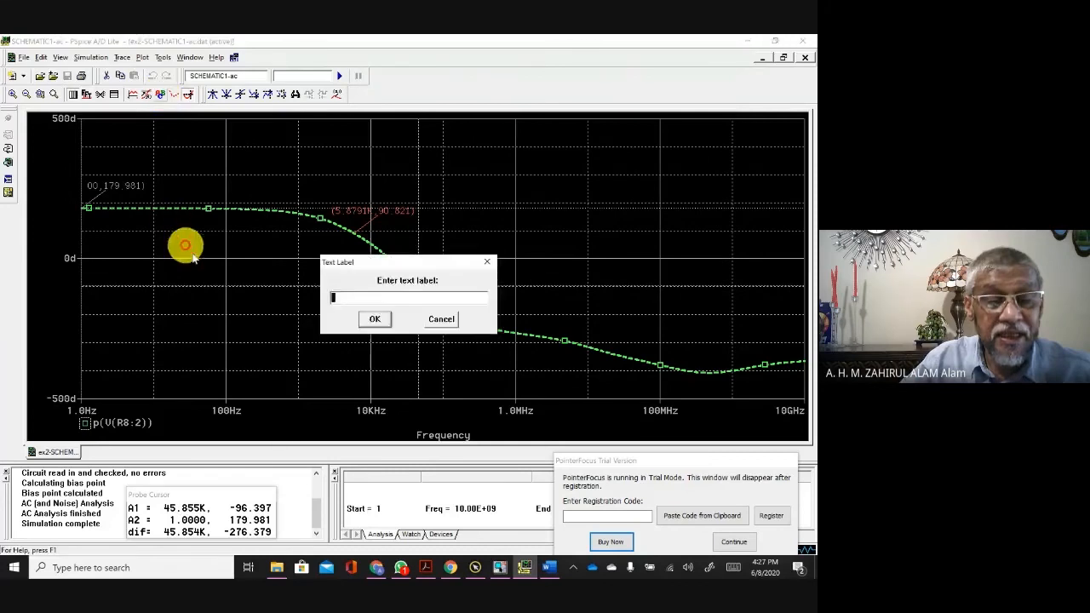
left_click(377, 322)
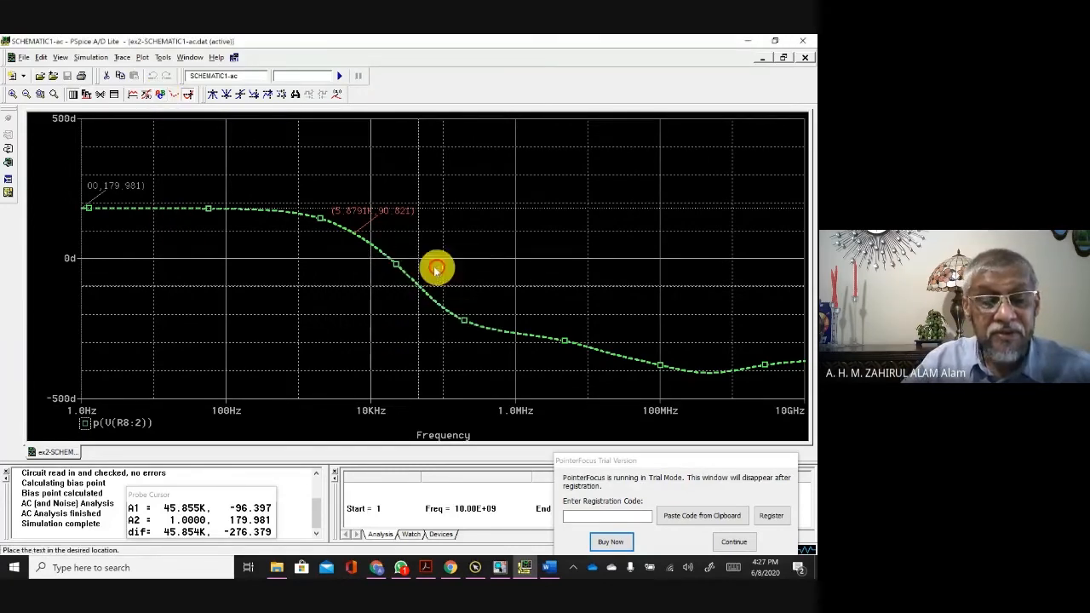
left_click(186, 269)
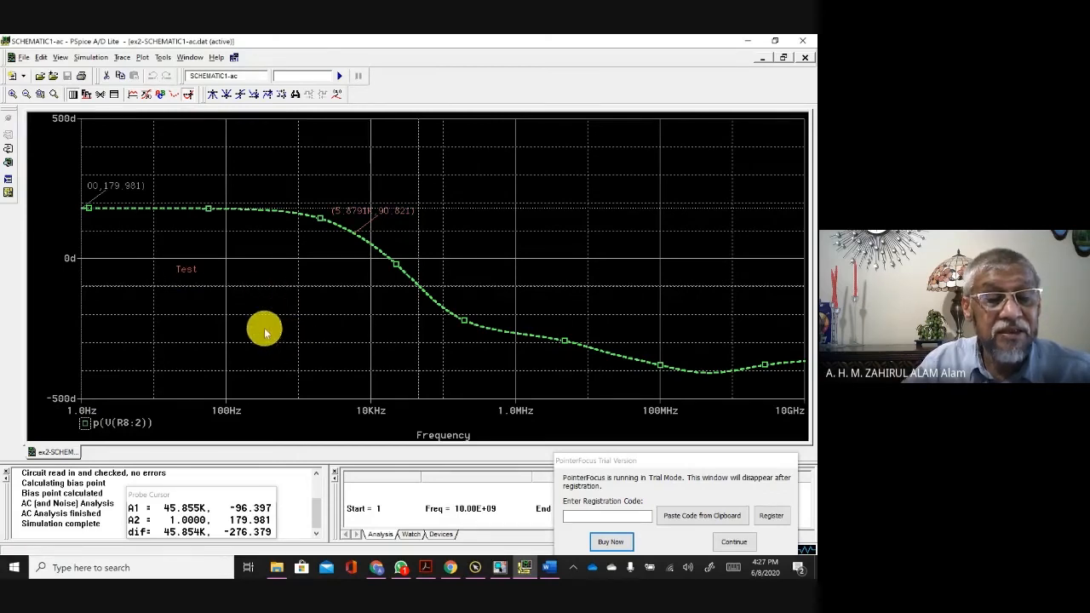
double_click(191, 268)
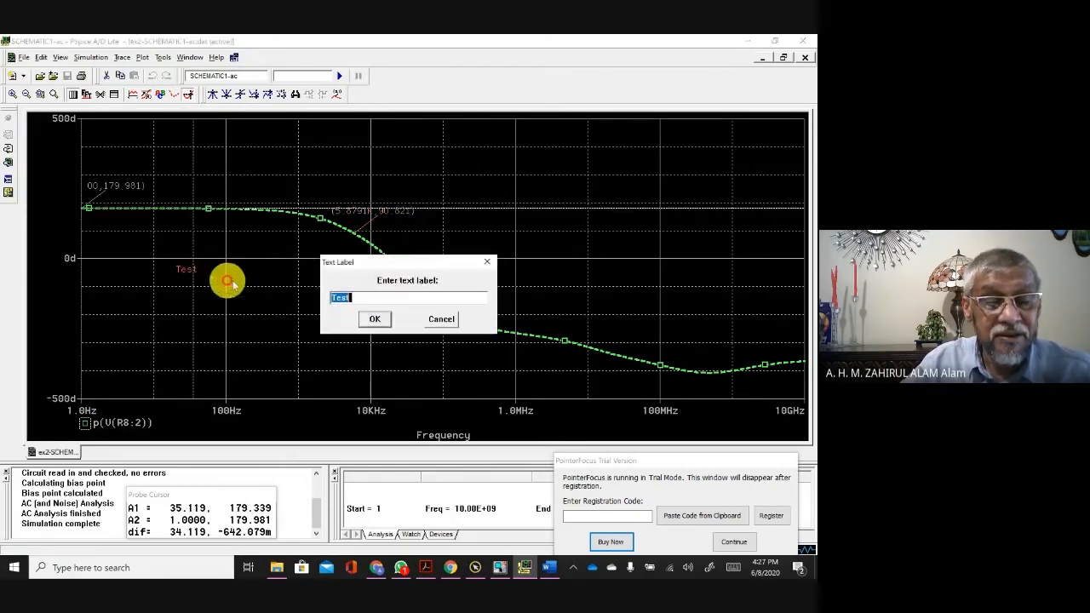
left_click(442, 319)
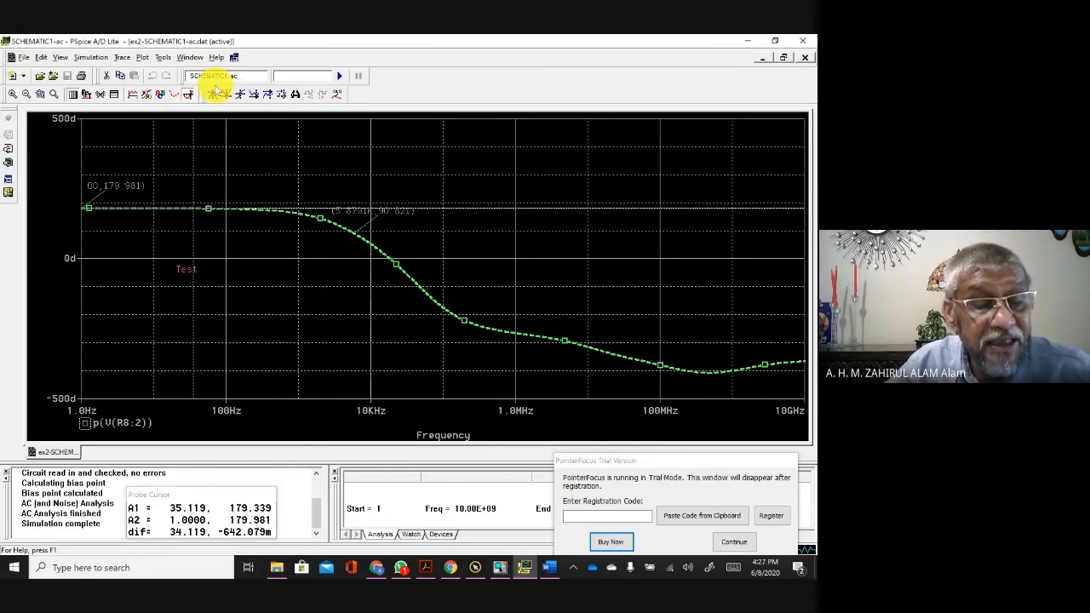
Step: Switch to Word and review the three pasted versions of the phase plot
left_click(23, 58)
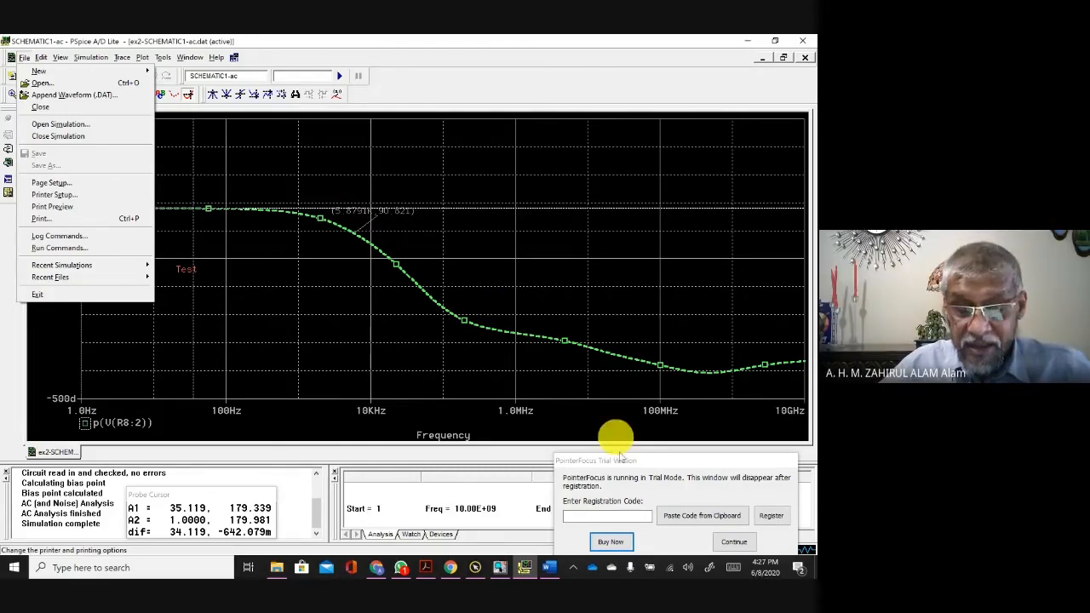
left_click(551, 569)
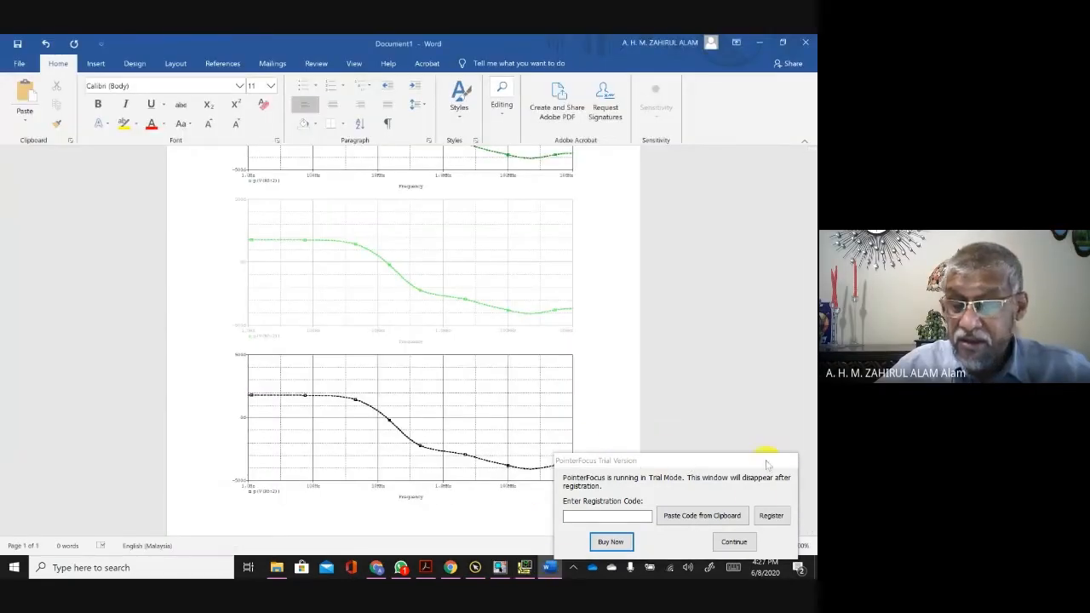
scroll(519, 295, "up", 3)
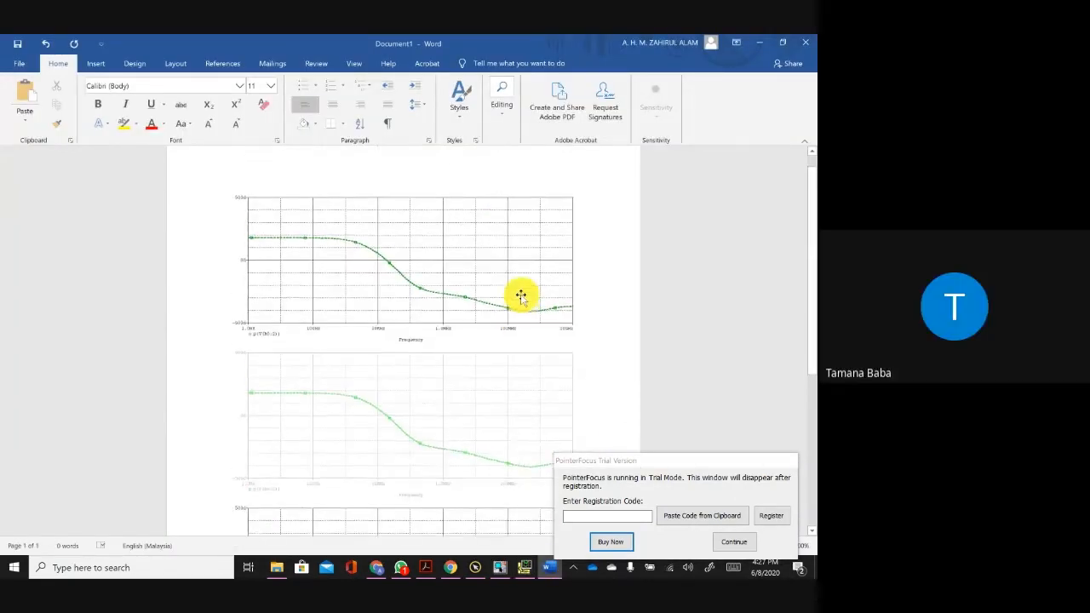
scroll(520, 295, "down", 3)
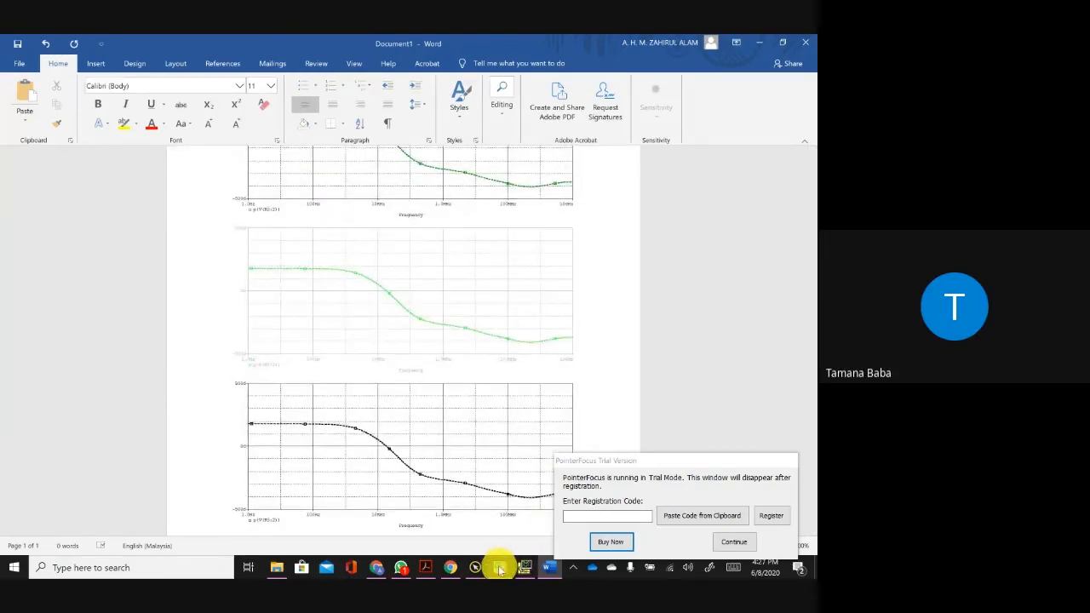
Step: Switch to WhatsApp and look back through the earlier messages of the "Crkts, signals, filters" group chat
left_click(501, 568)
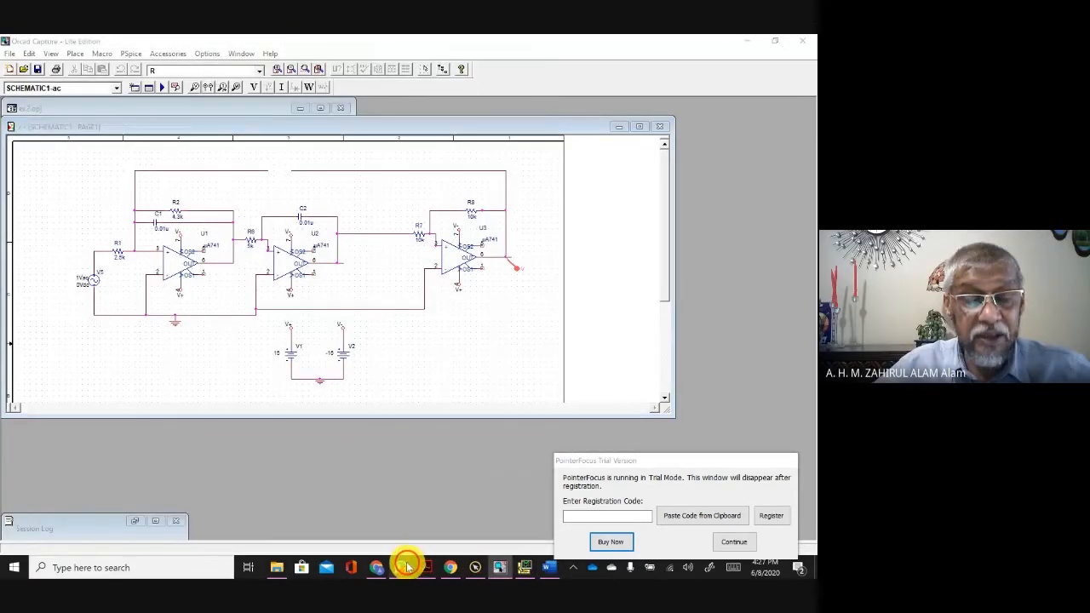
left_click(405, 567)
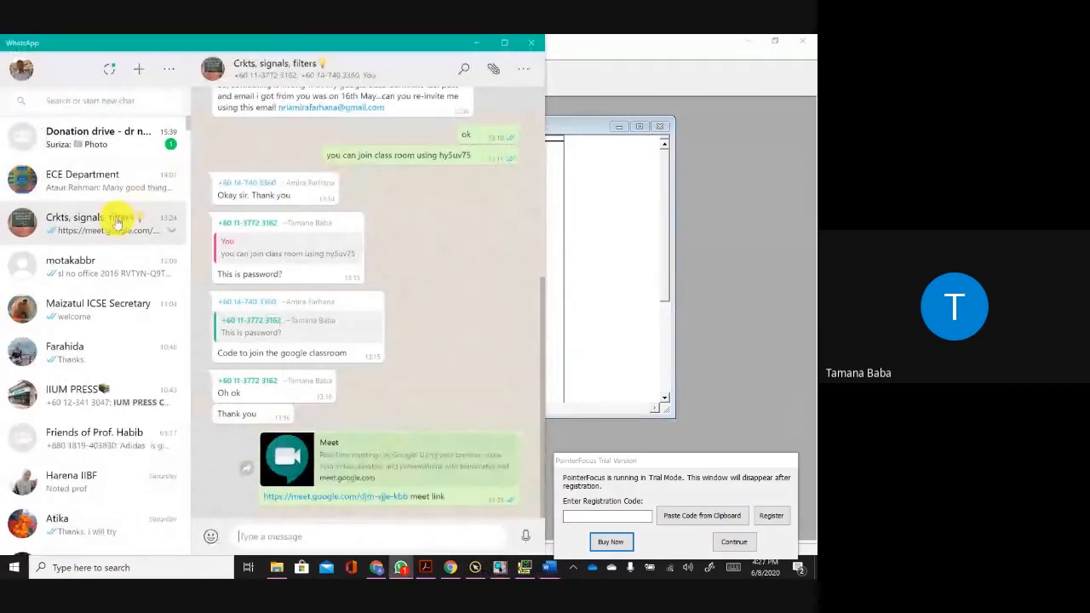
scroll(437, 304, "up", 4)
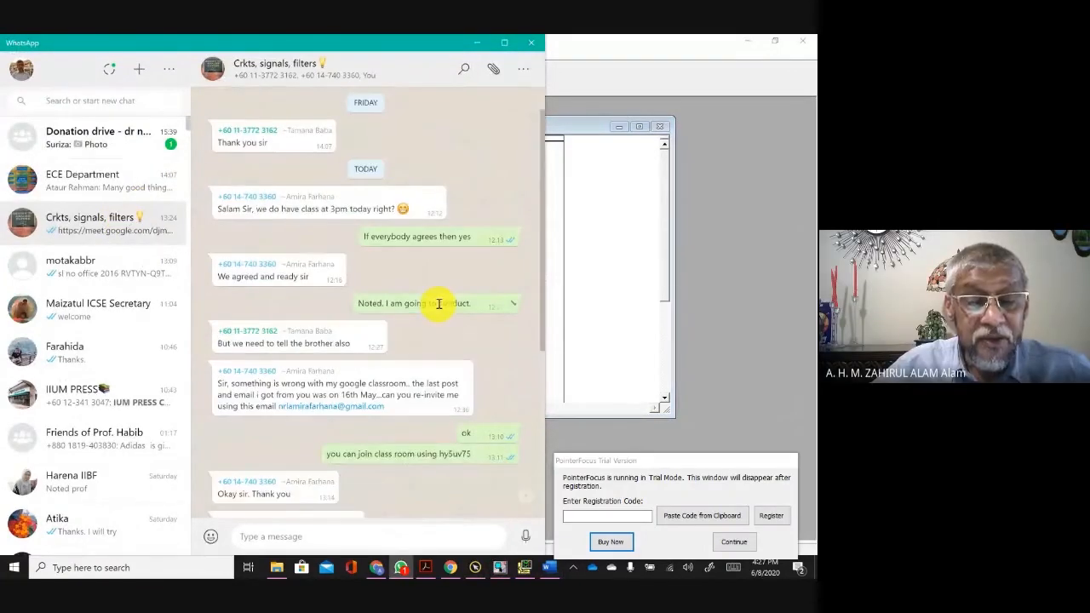
Step: Find the PSpice download message in the group chat, open its ece2201 course page and go to the introductory PSpice Guide
scroll(439, 304, "up", 5)
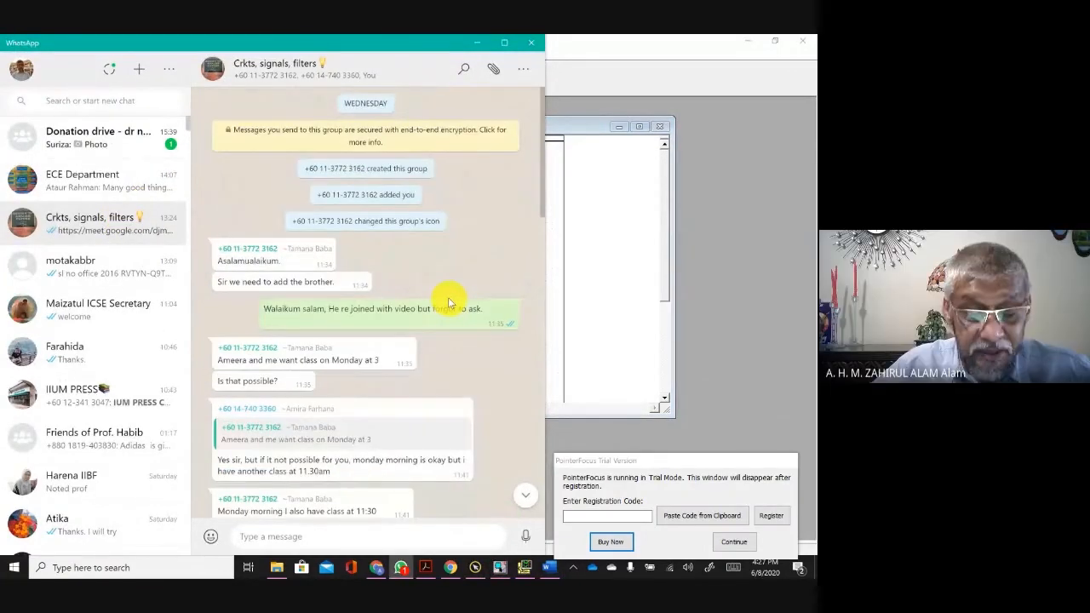
scroll(448, 300, "down", 4)
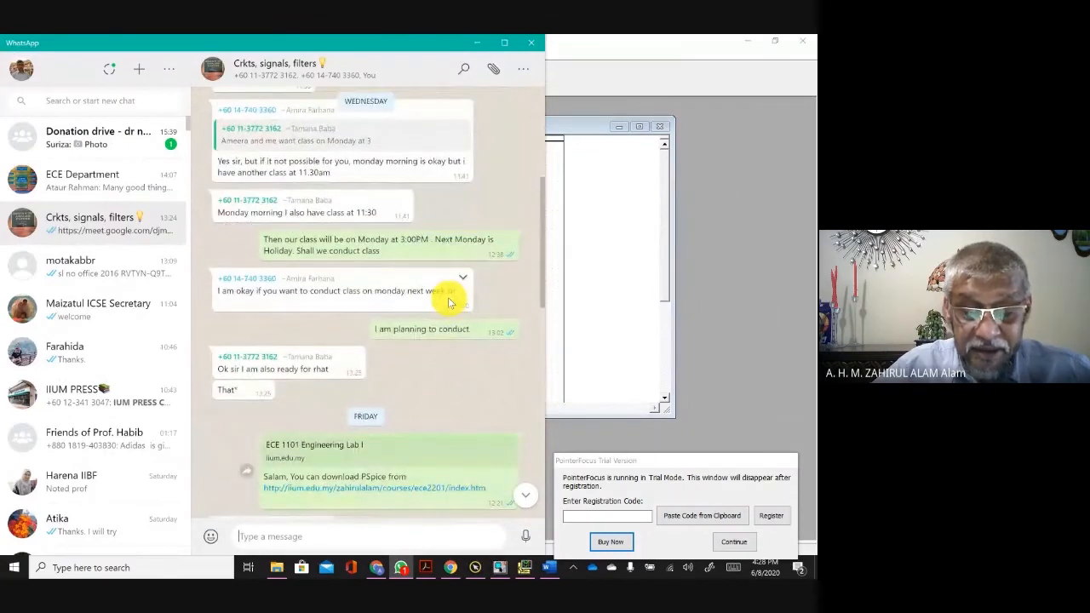
scroll(450, 298, "down", 2)
left_click(424, 374)
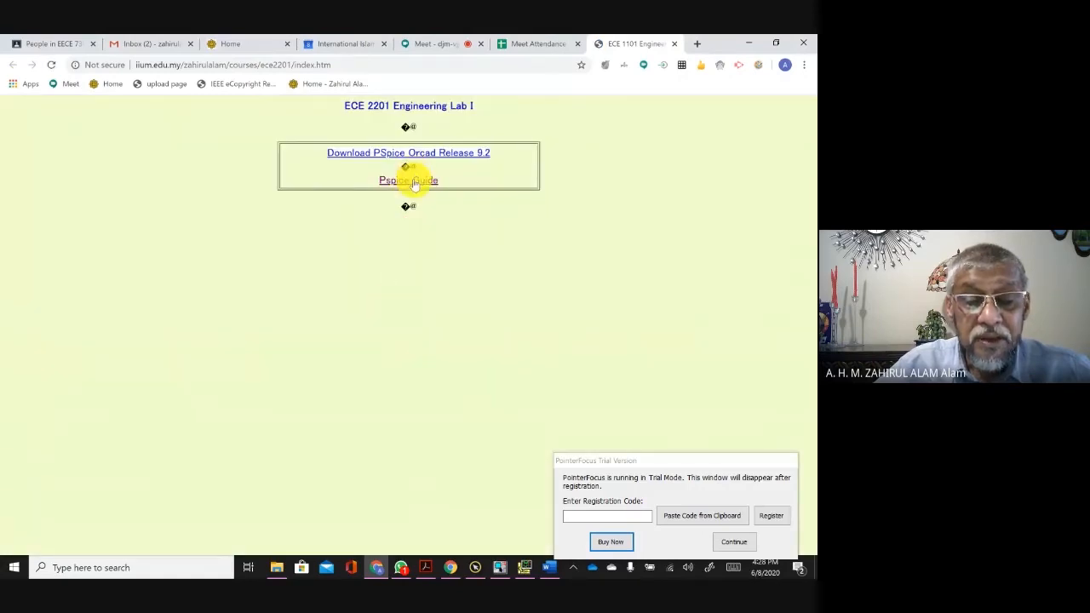
left_click(415, 185)
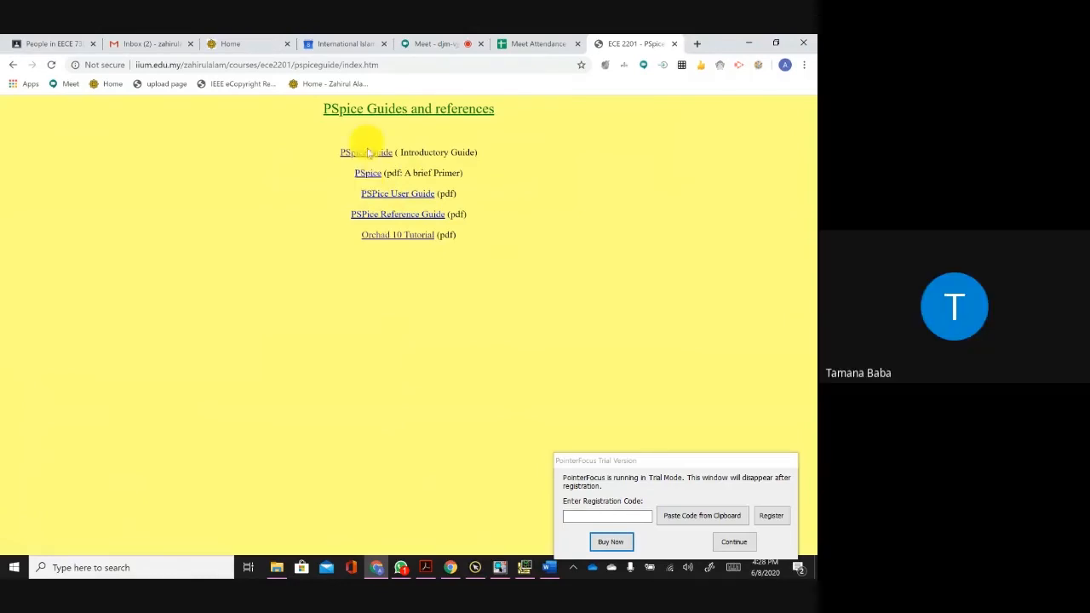
left_click(365, 153)
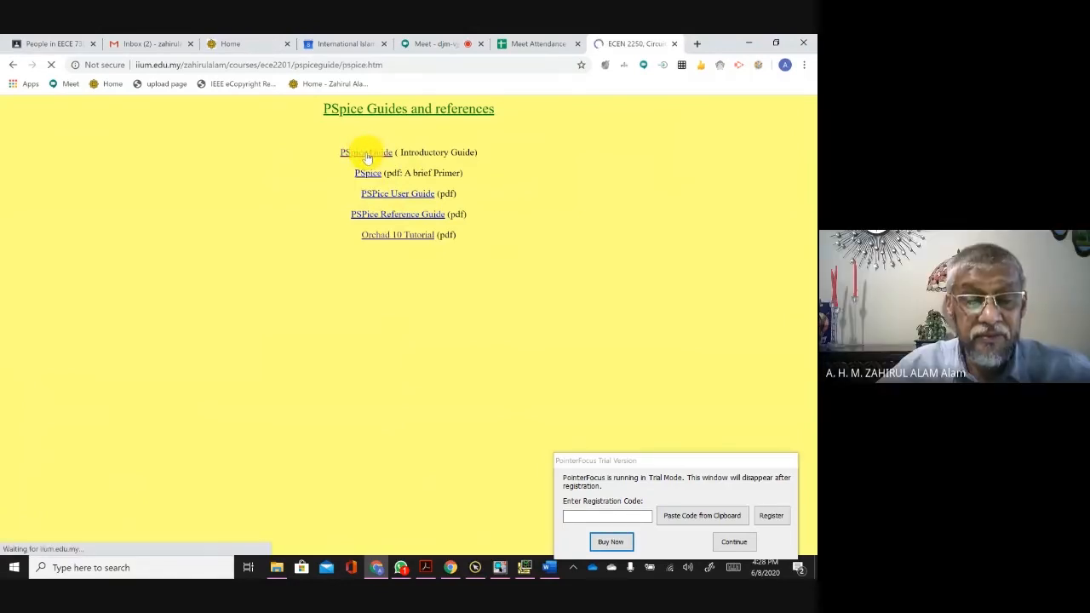
Step: Read the guide's instructions on creating a project, adding part libraries and placing resistors on the schematic
scroll(644, 348, "down", 3)
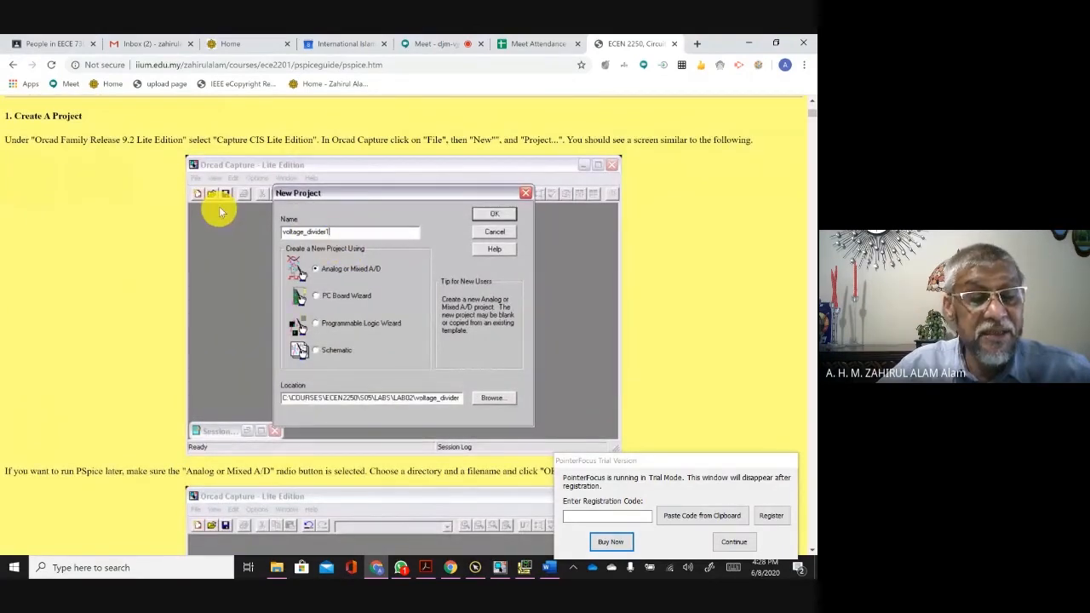
scroll(340, 306, "down", 5)
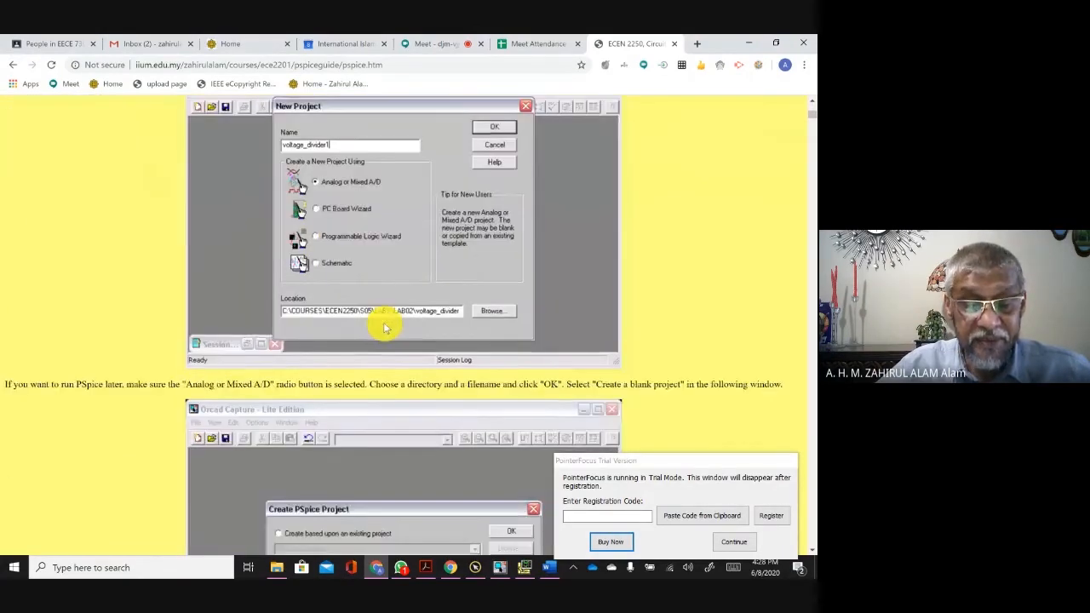
scroll(348, 353, "down", 4)
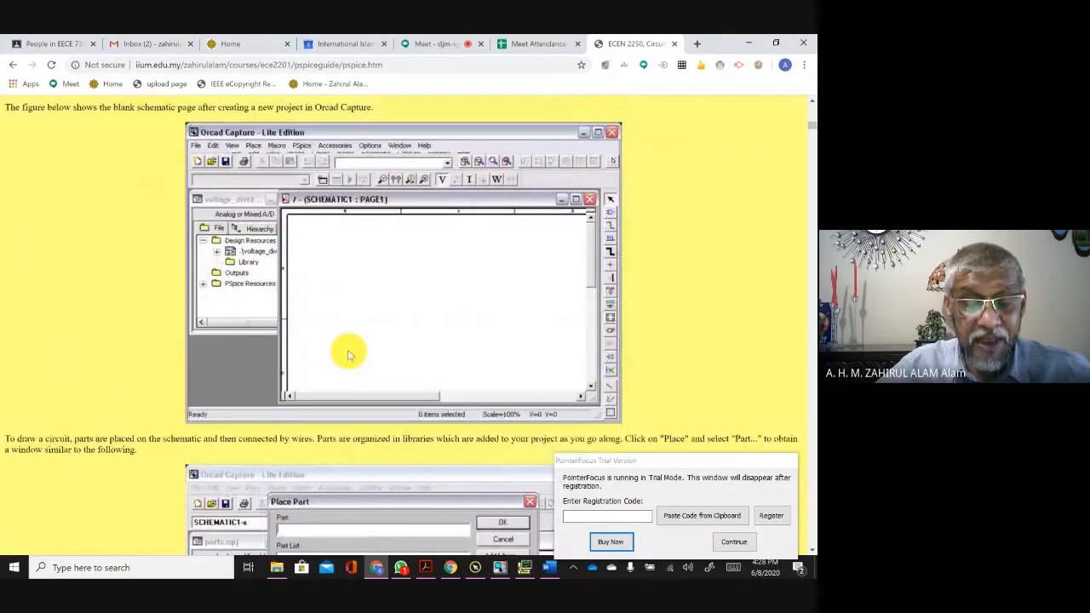
scroll(454, 291, "down", 2)
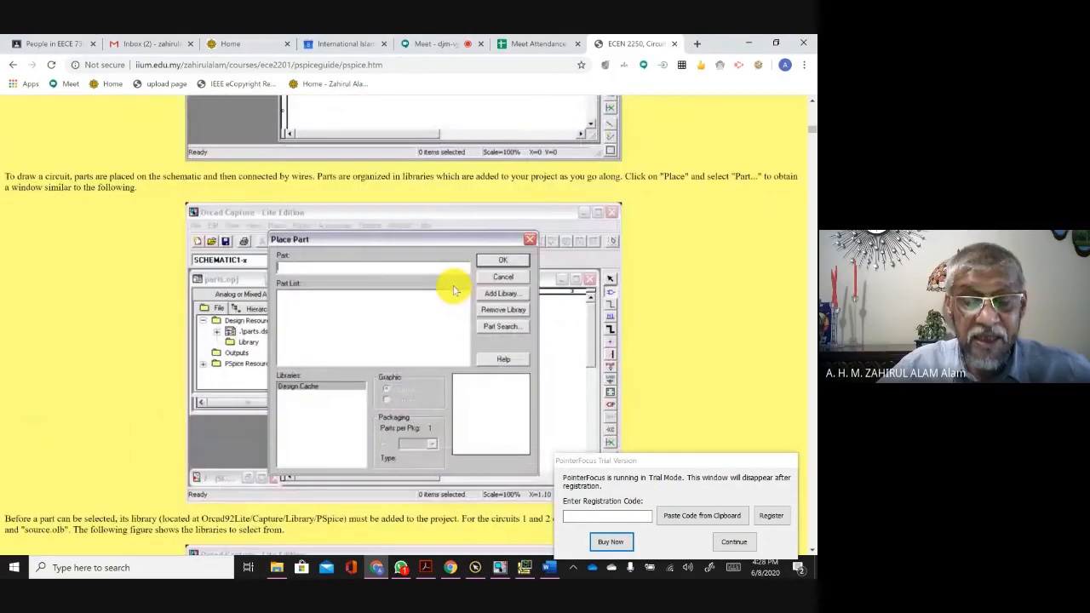
scroll(396, 336, "down", 5)
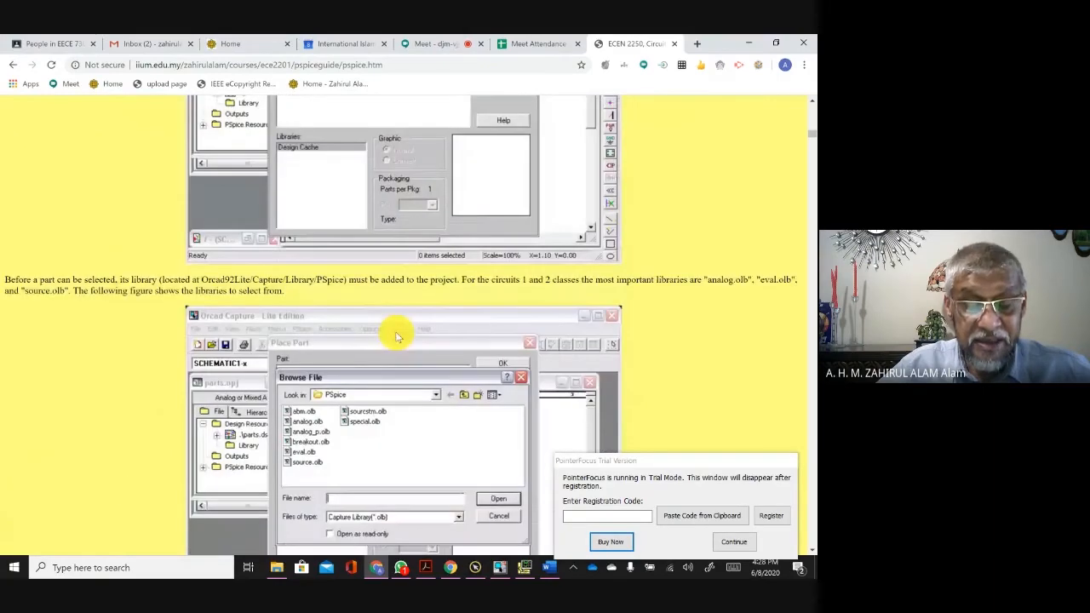
scroll(396, 336, "down", 4)
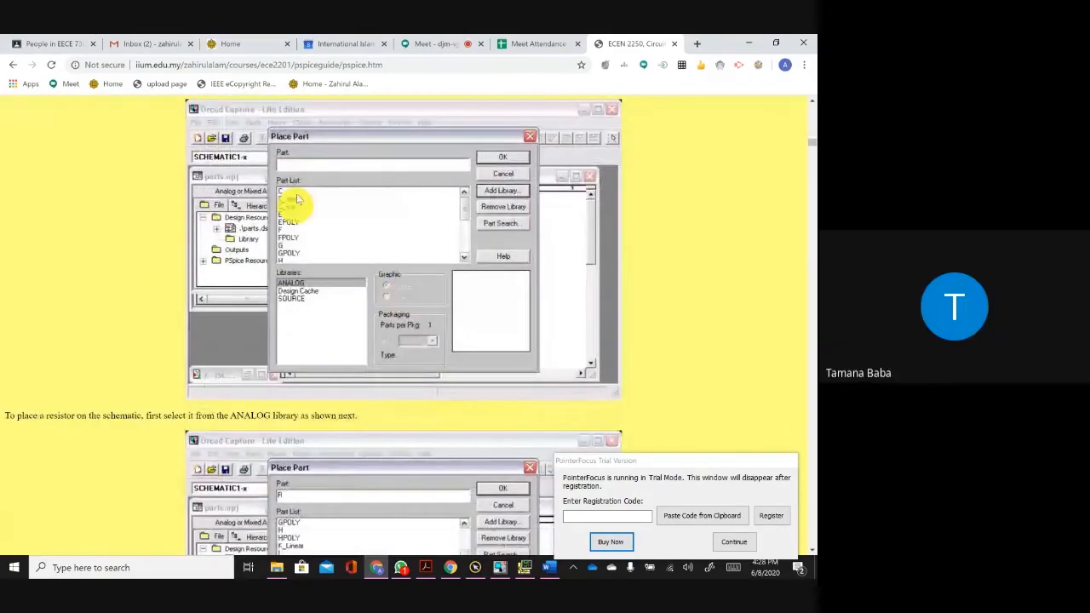
scroll(436, 273, "down", 4)
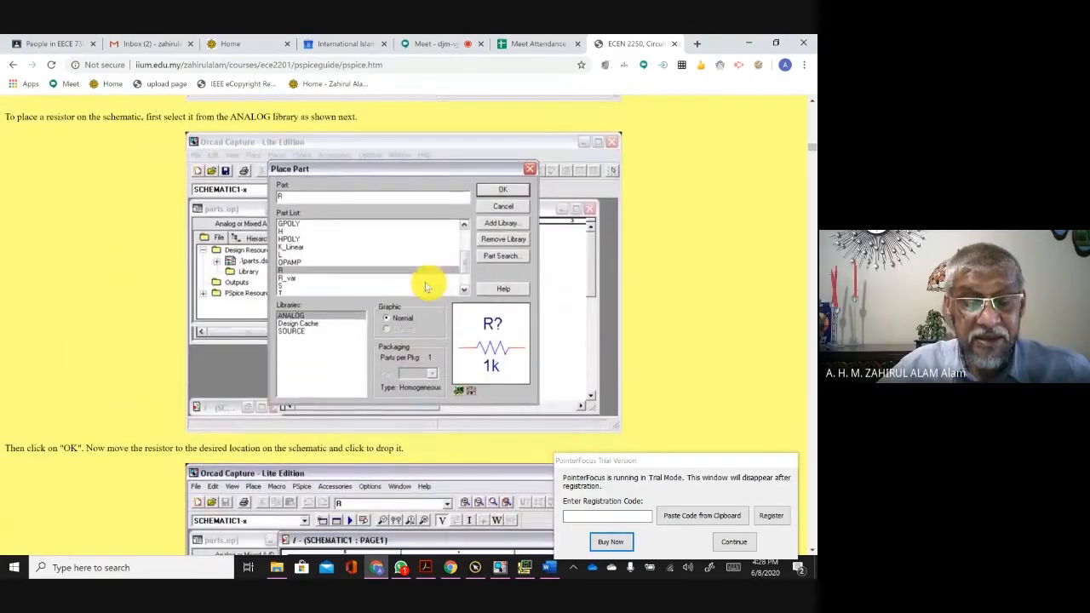
scroll(378, 272, "down", 3)
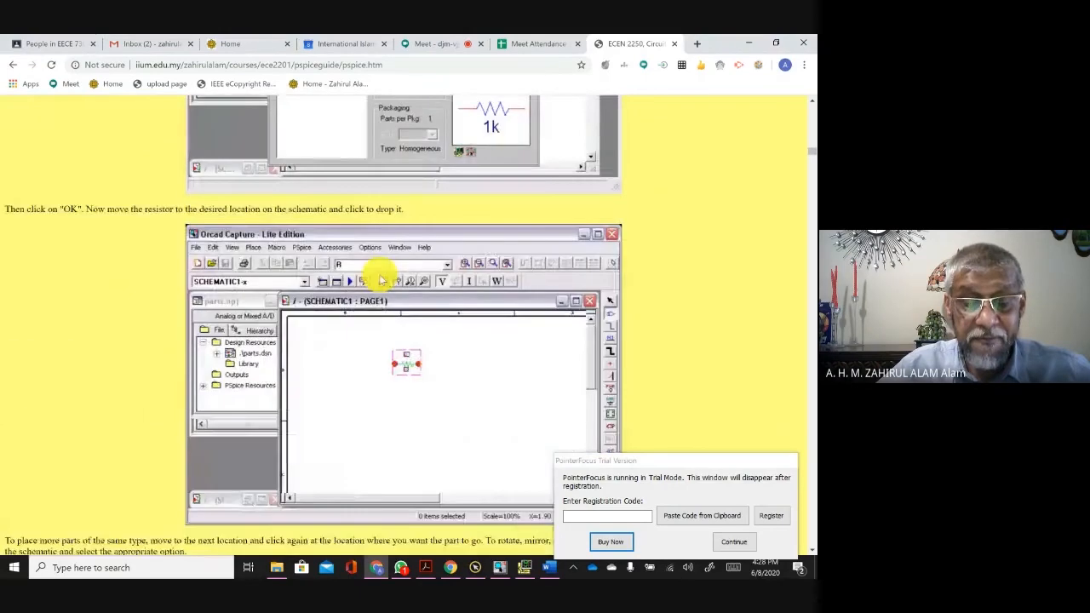
scroll(442, 381, "down", 8)
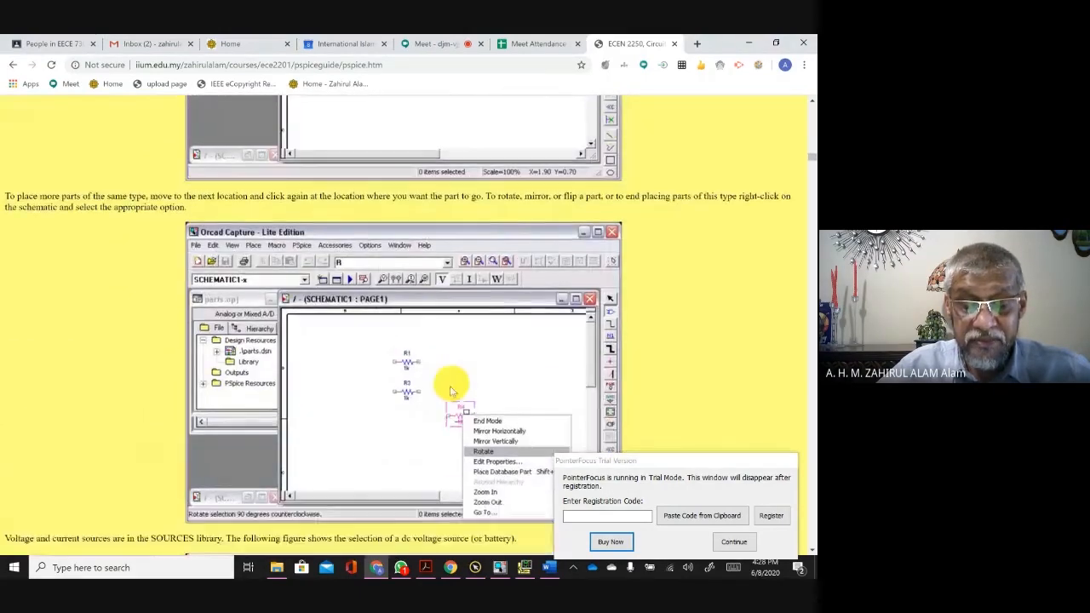
Step: Read how the guide grounds and wires the voltage divider, and examine the figure of commonly used parts and their libraries
scroll(439, 356, "down", 8)
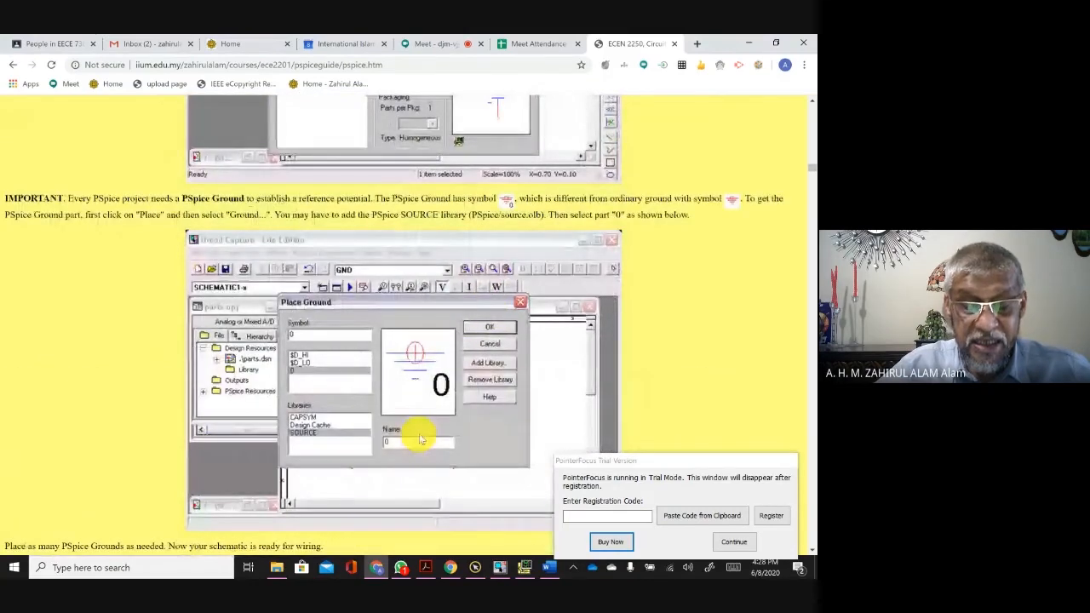
scroll(420, 439, "down", 10)
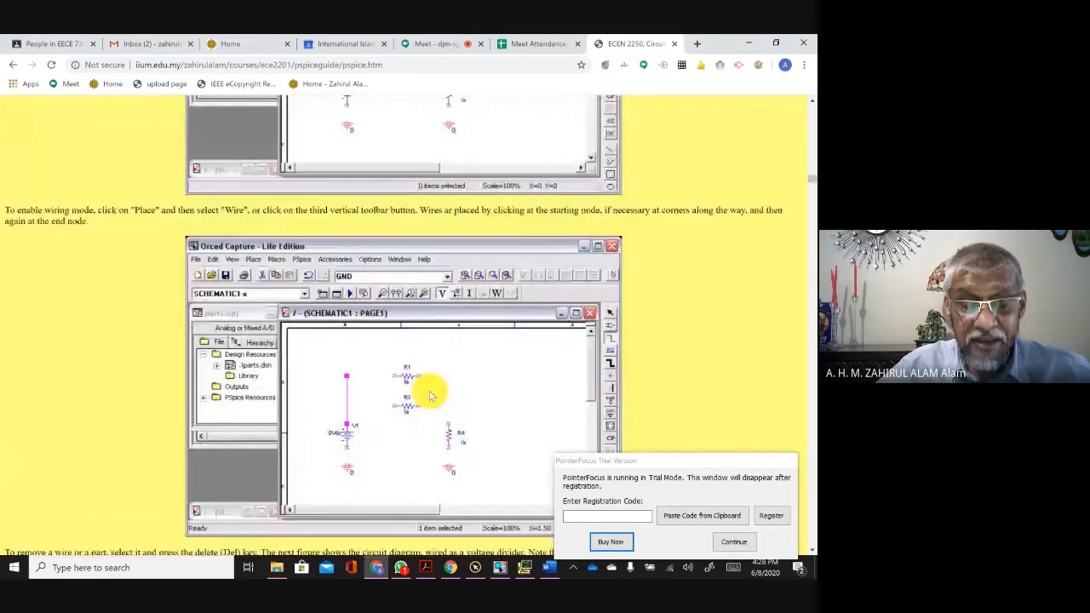
scroll(431, 396, "down", 6)
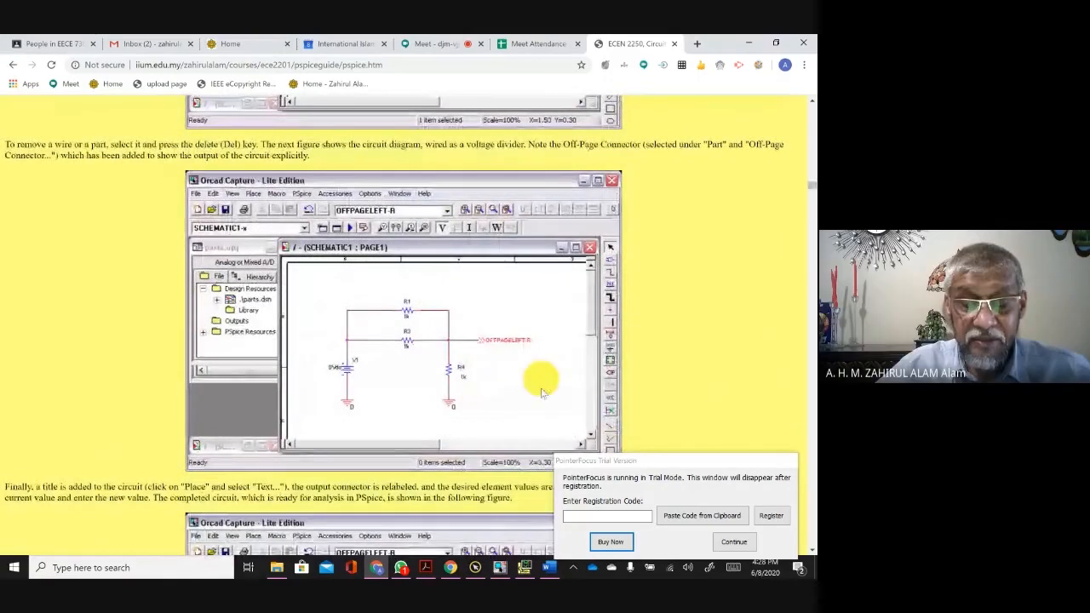
scroll(511, 364, "down", 10)
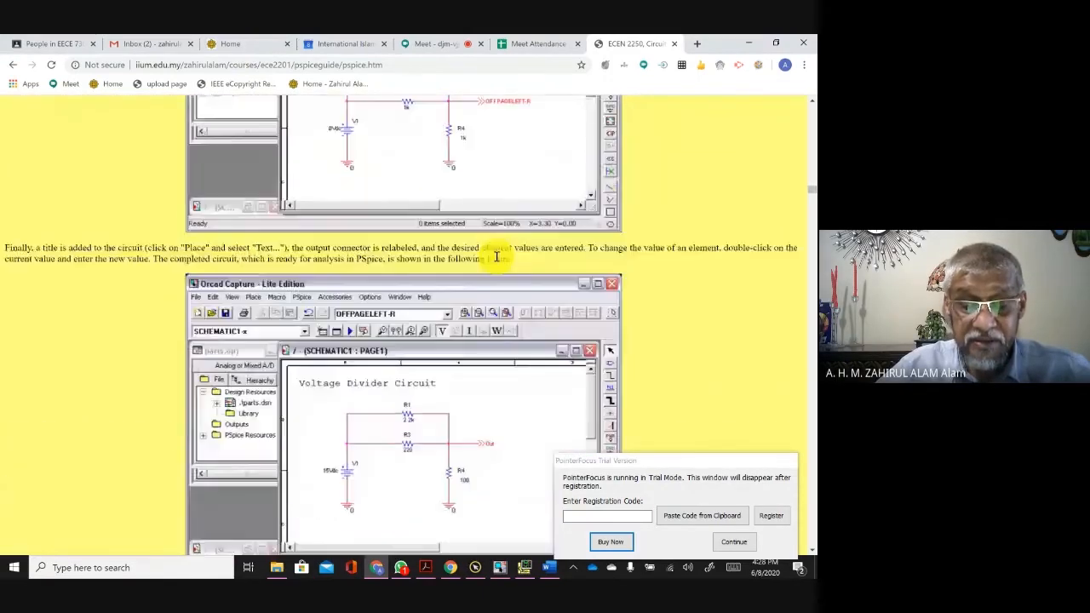
scroll(496, 260, "down", 5)
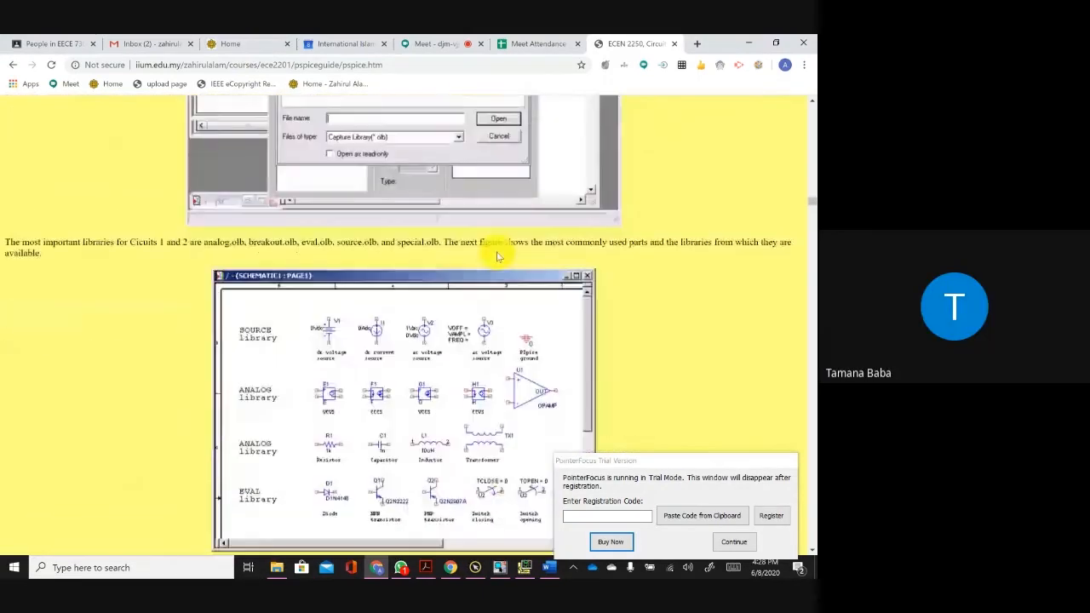
scroll(498, 254, "up", 1)
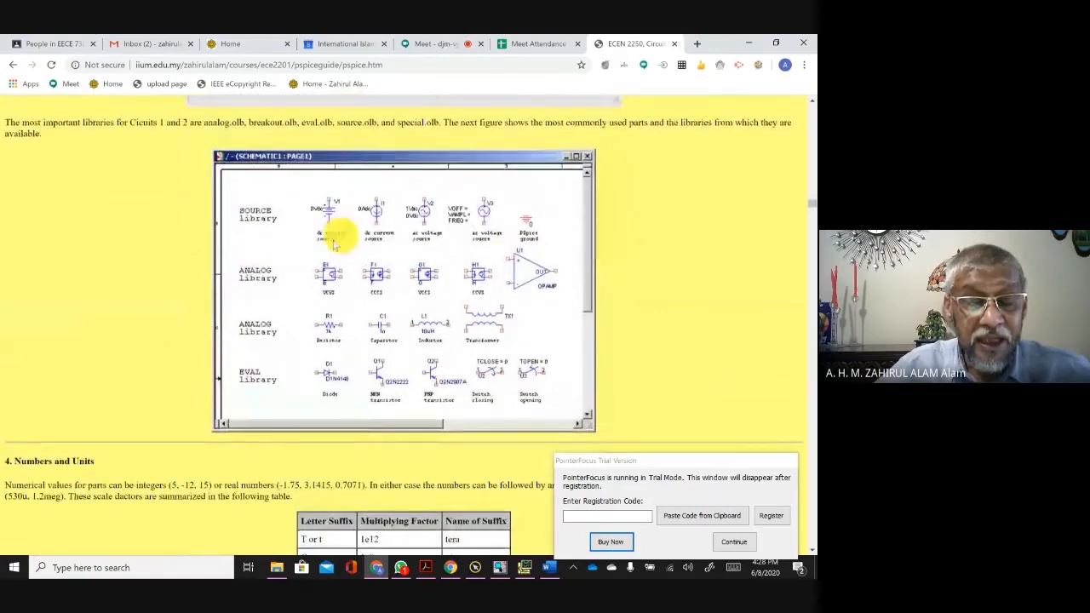
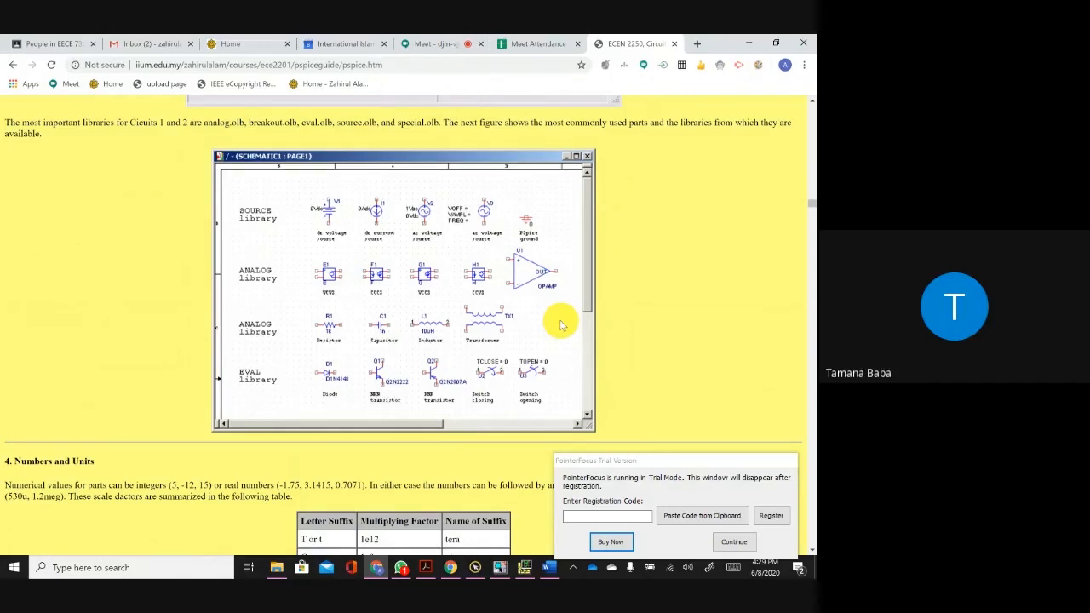
scroll(561, 324, "down", 2)
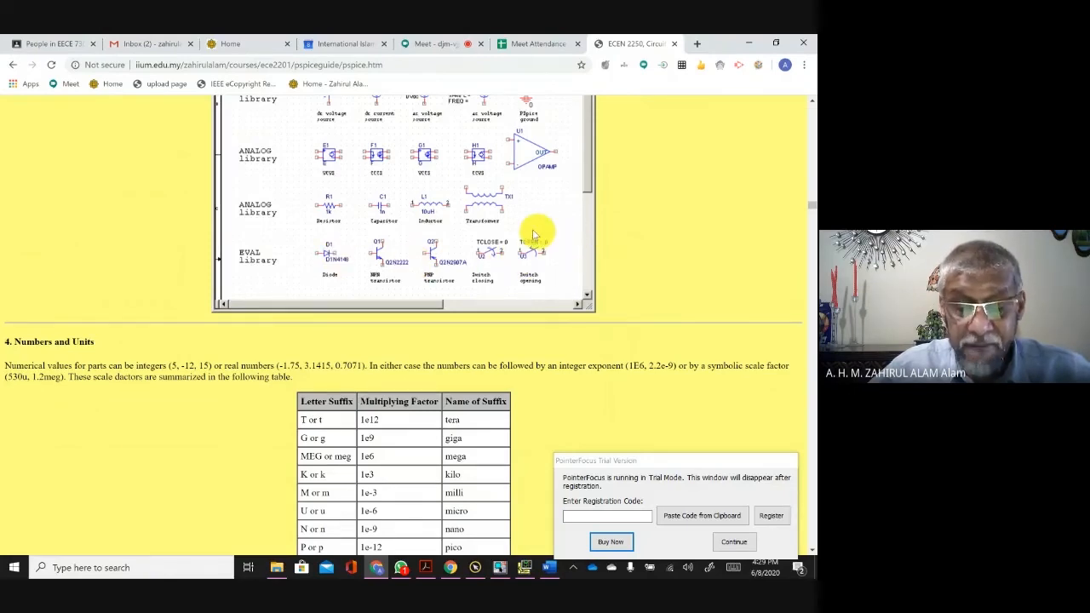
Step: Examine the letter suffixes and multiplying factors from MEG to N in the "Numbers and Units" table
scroll(523, 226, "down", 4)
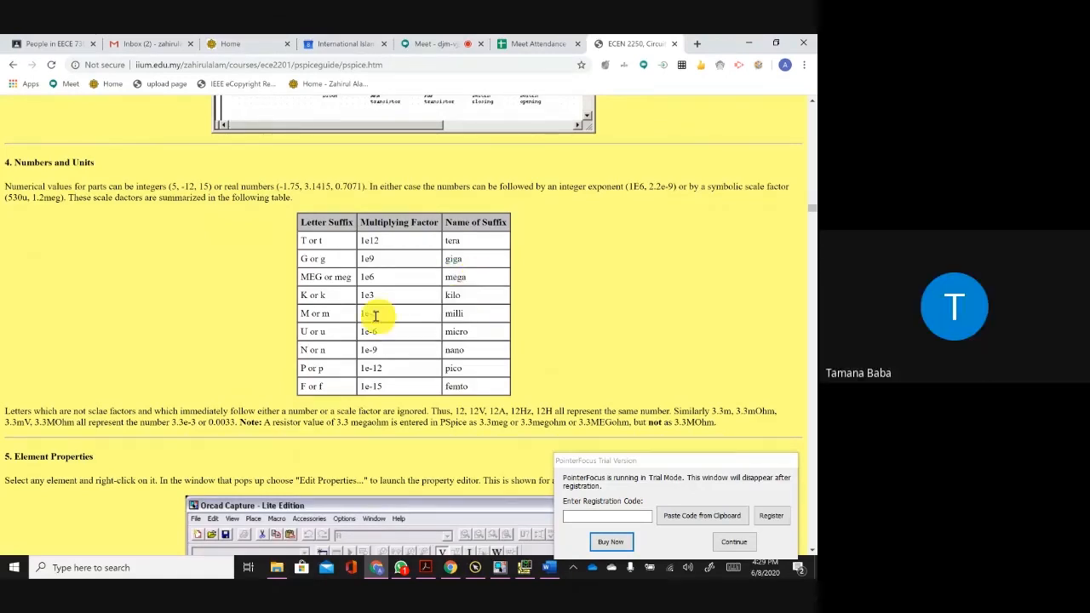
double_click(308, 277)
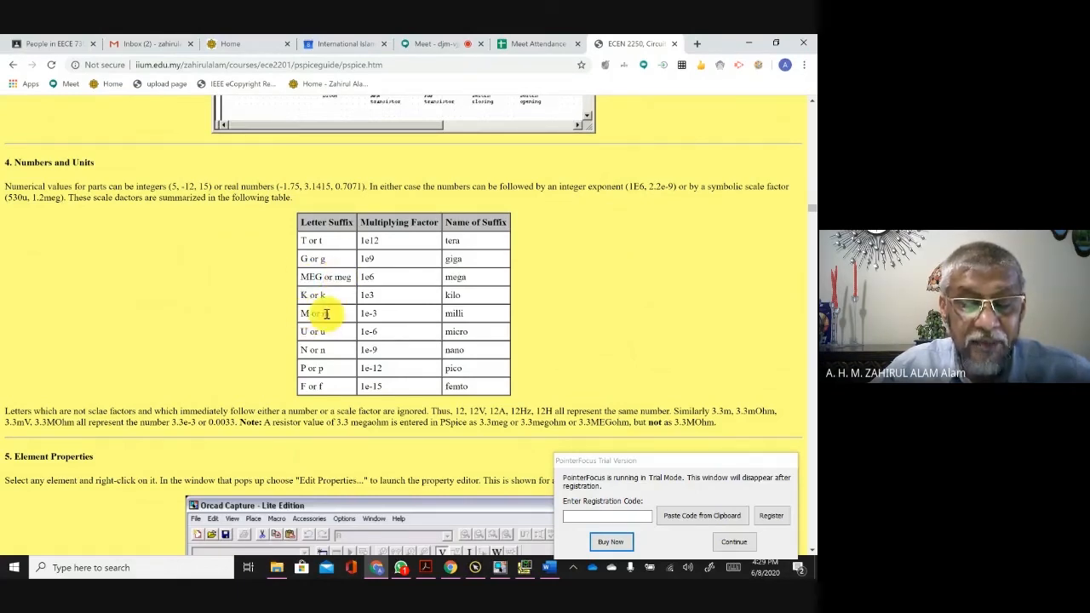
left_click_drag(382, 313, 363, 314)
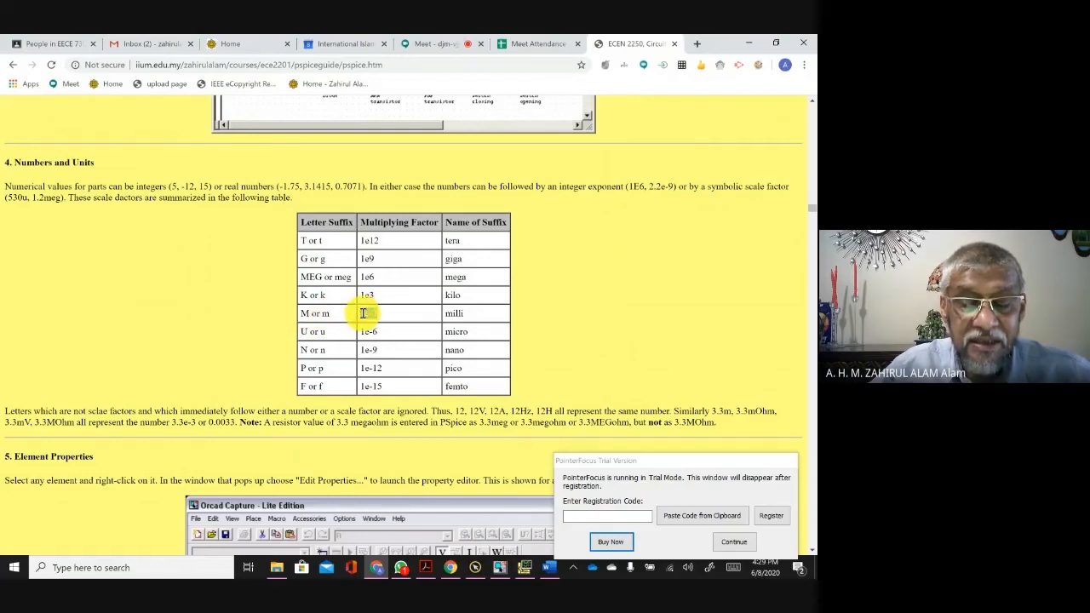
left_click(313, 332)
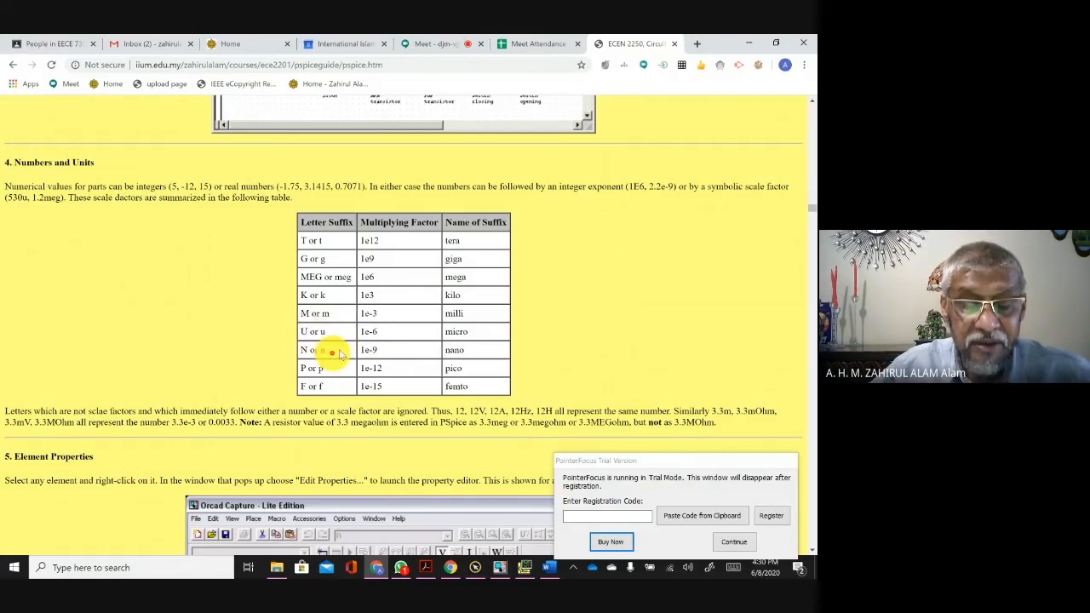
left_click(307, 358)
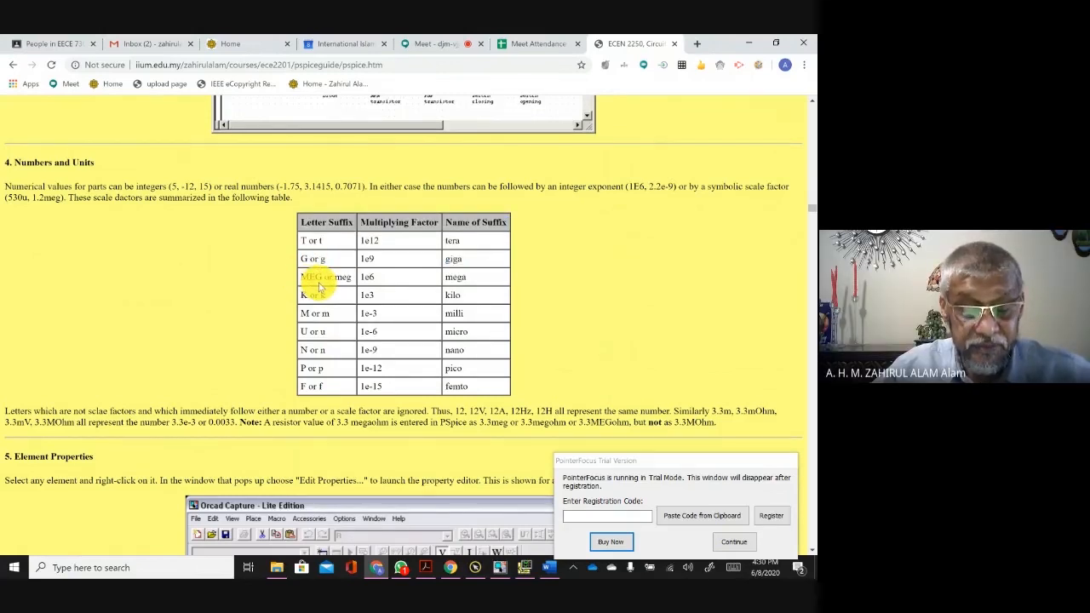
Step: Read on through the guide's sections on Element Properties, DC Bias Point Analysis and DC Sweep Analysis
scroll(319, 287, "down", 4)
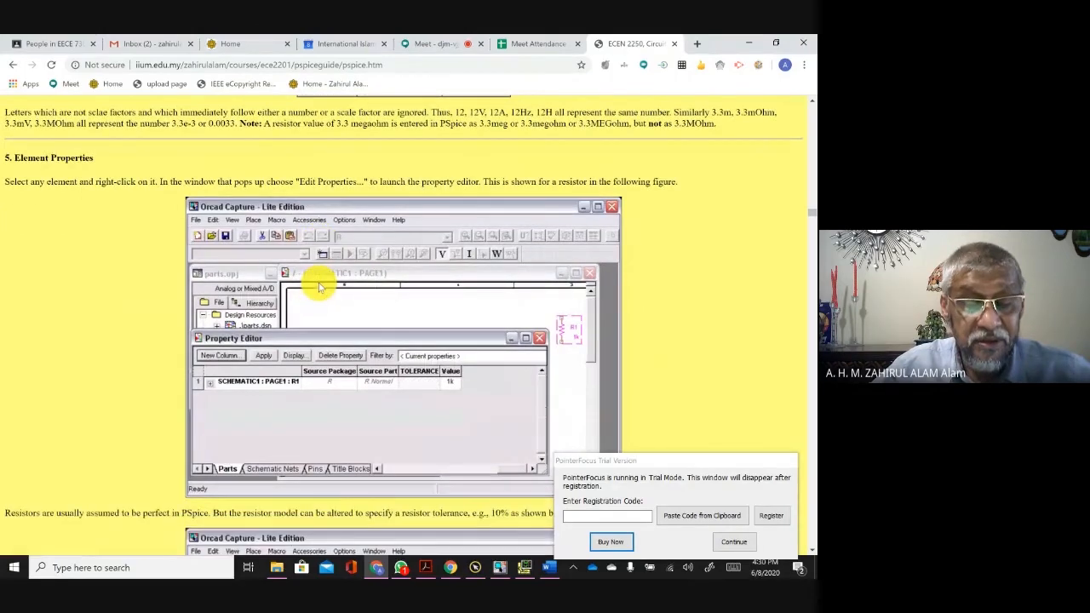
scroll(324, 286, "down", 3)
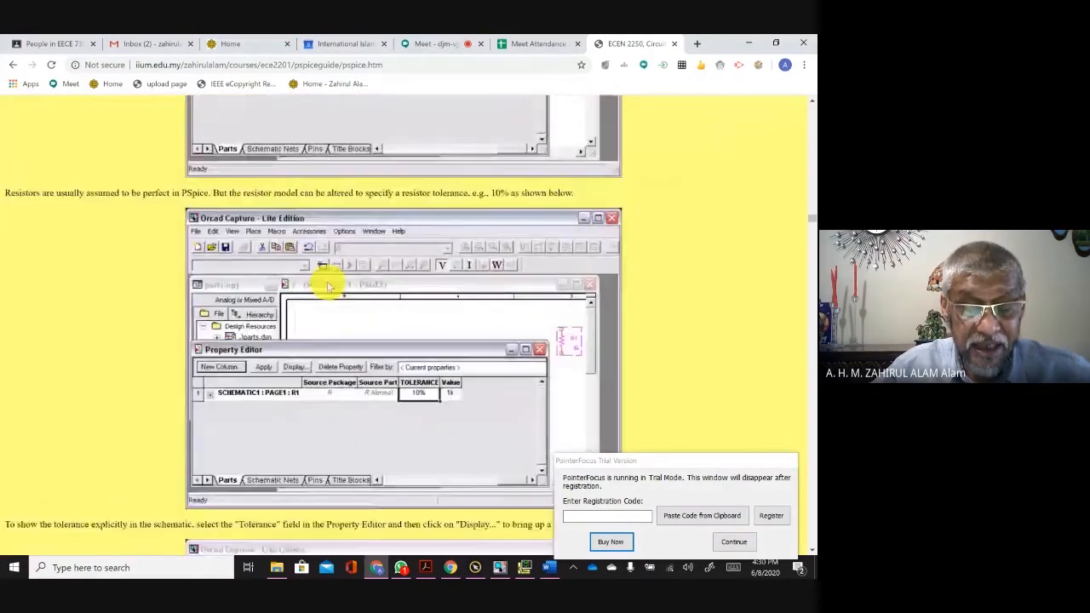
scroll(332, 284, "down", 8)
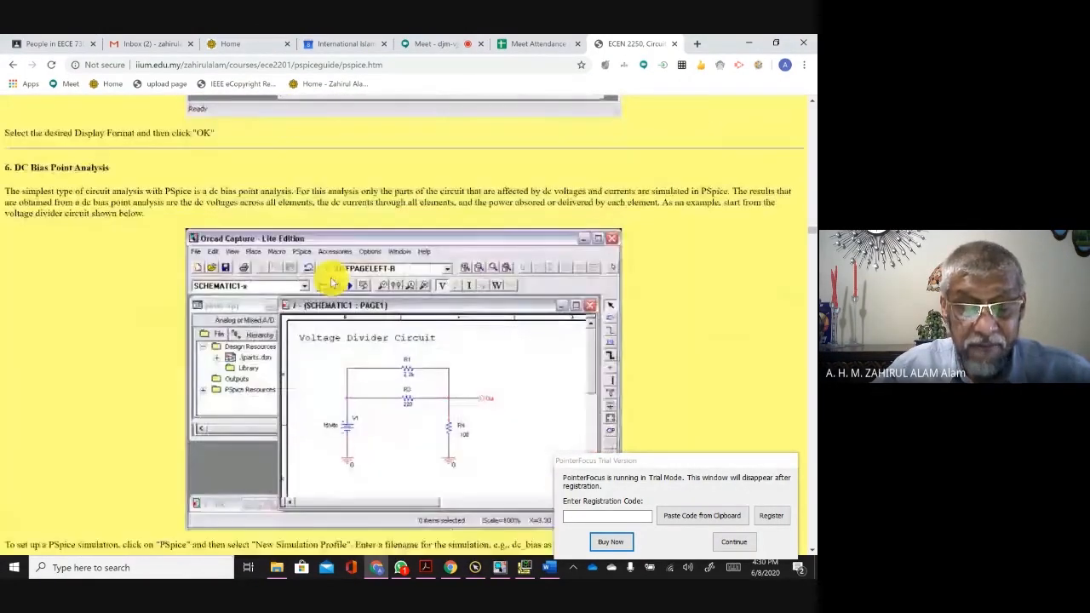
scroll(332, 283, "down", 15)
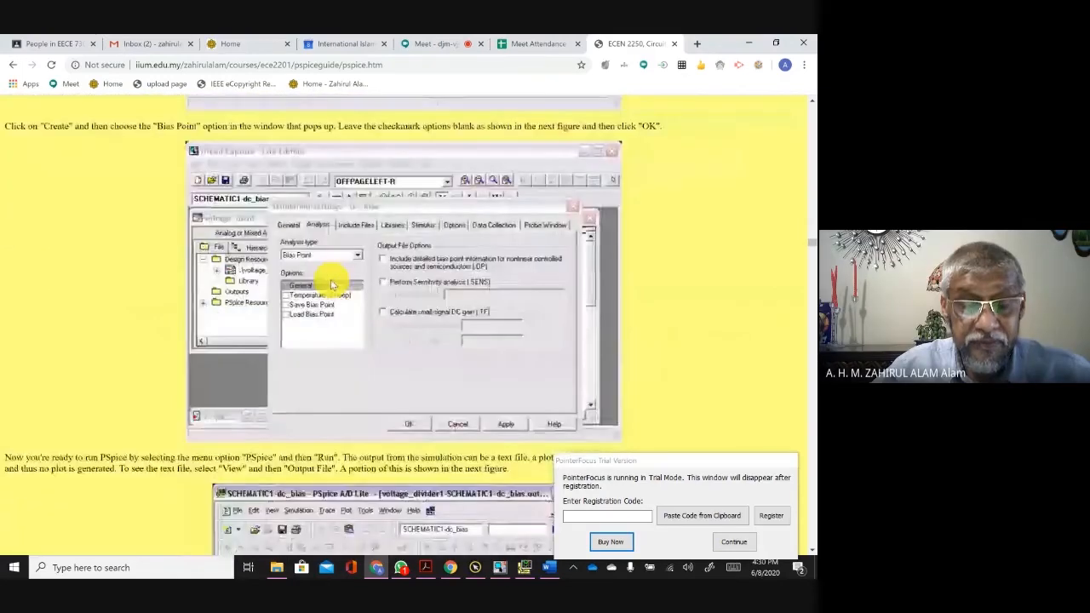
scroll(332, 285, "down", 7)
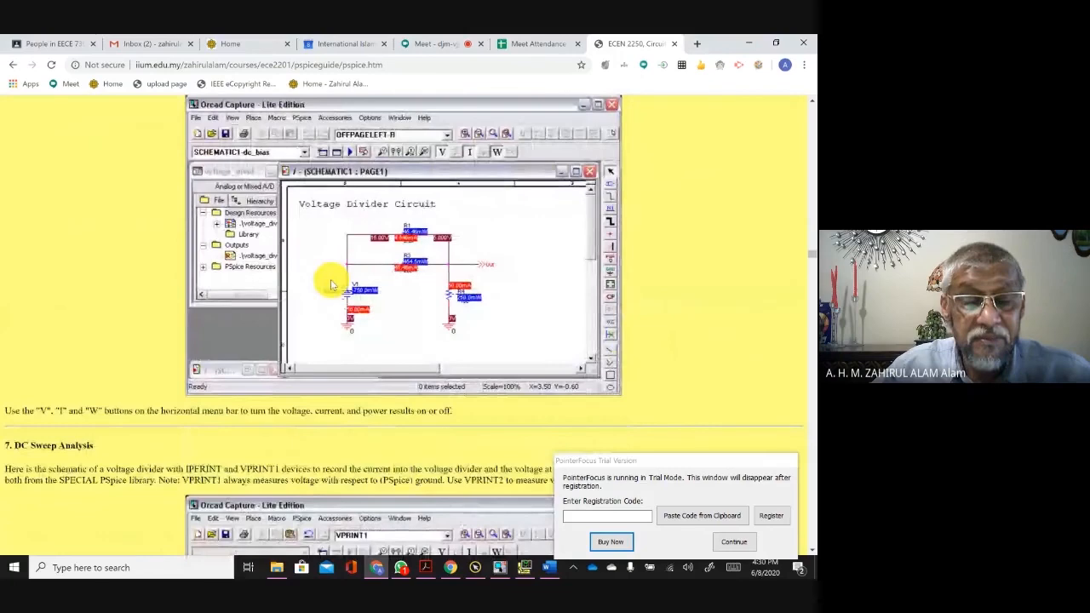
scroll(332, 286, "down", 12)
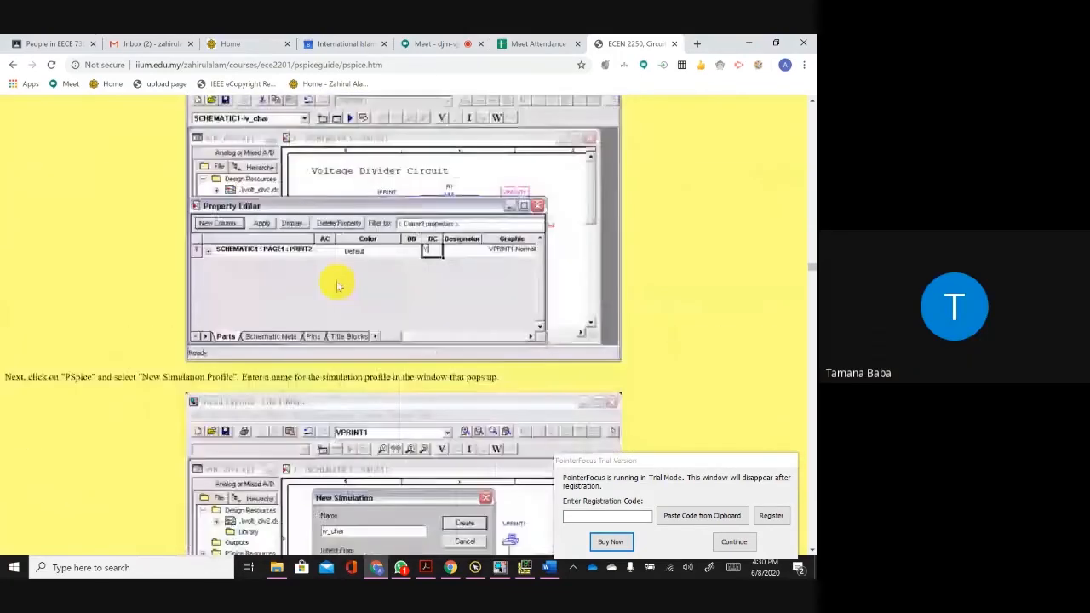
scroll(336, 285, "down", 20)
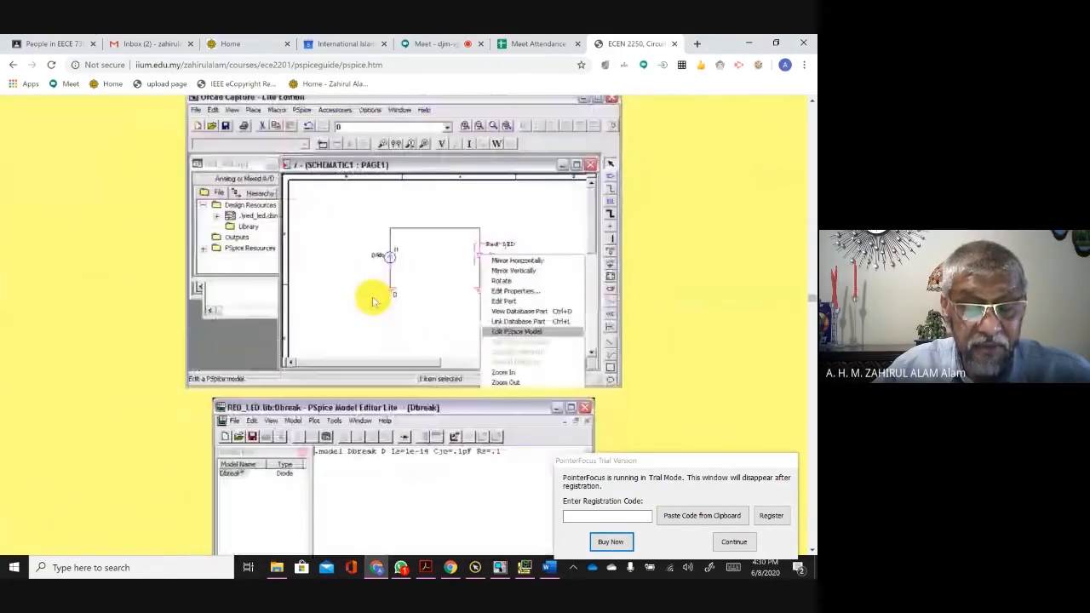
scroll(374, 298, "down", 8)
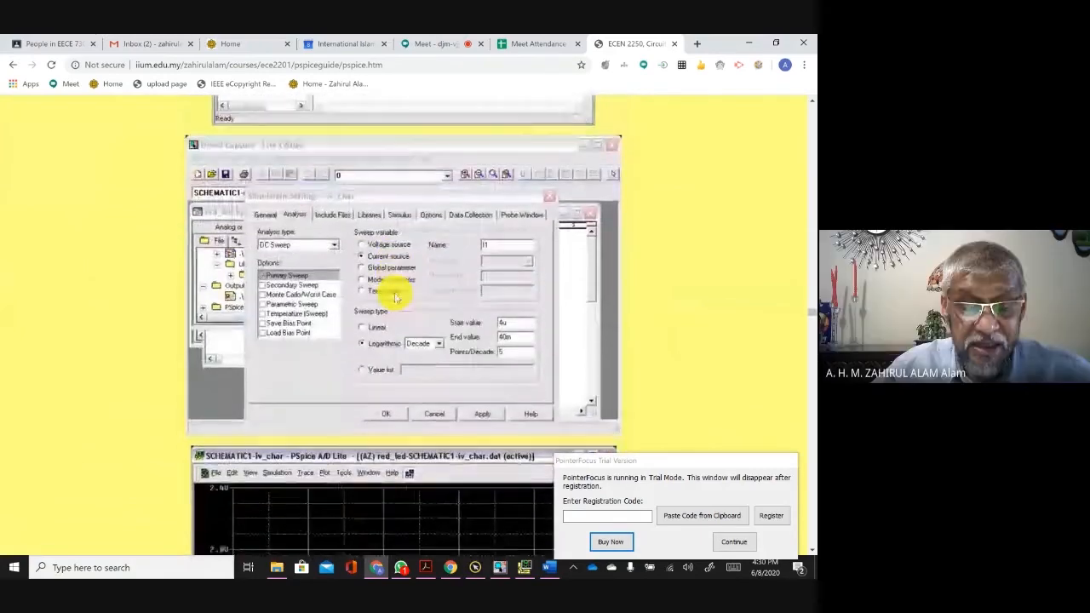
Step: Skim the guide's DC Sweep figures, from the simulation settings and Add Traces dialogs to the H1 property editor
scroll(394, 297, "down", 4)
scroll(397, 295, "up", 5)
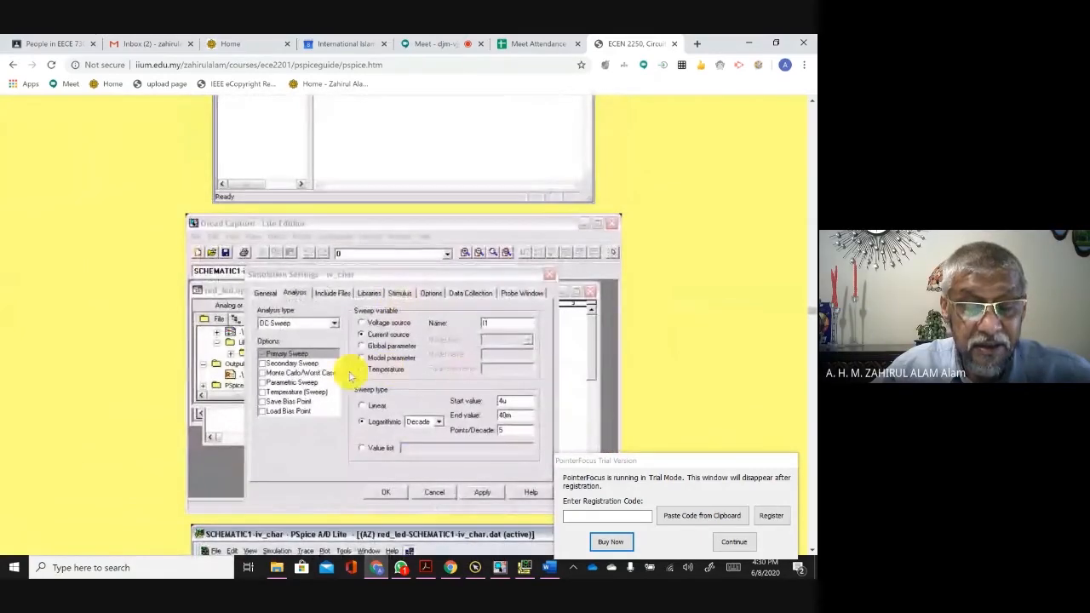
scroll(374, 340, "down", 15)
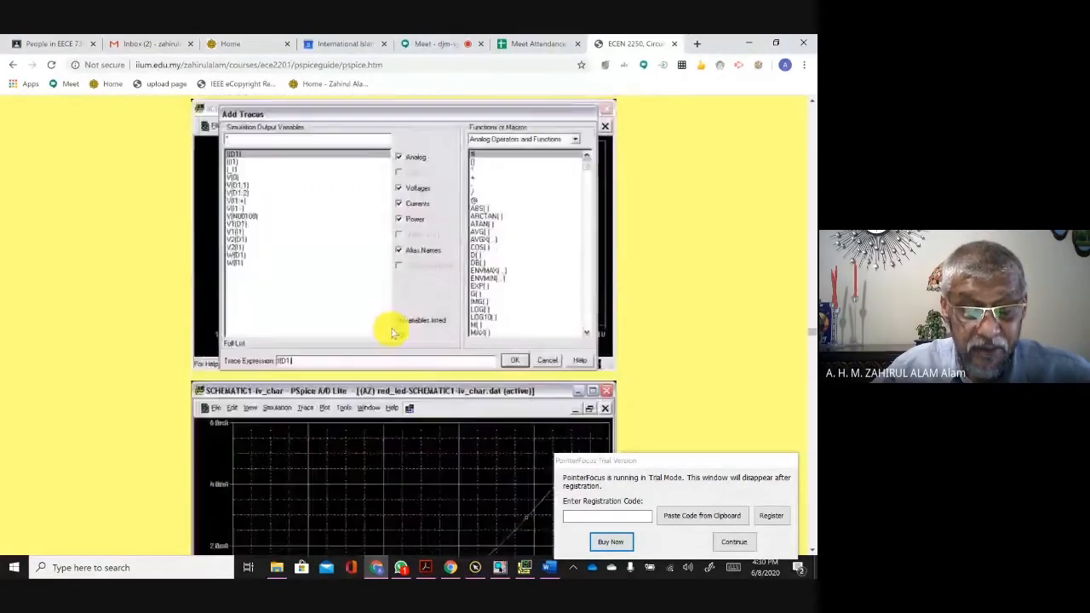
scroll(393, 328, "down", 8)
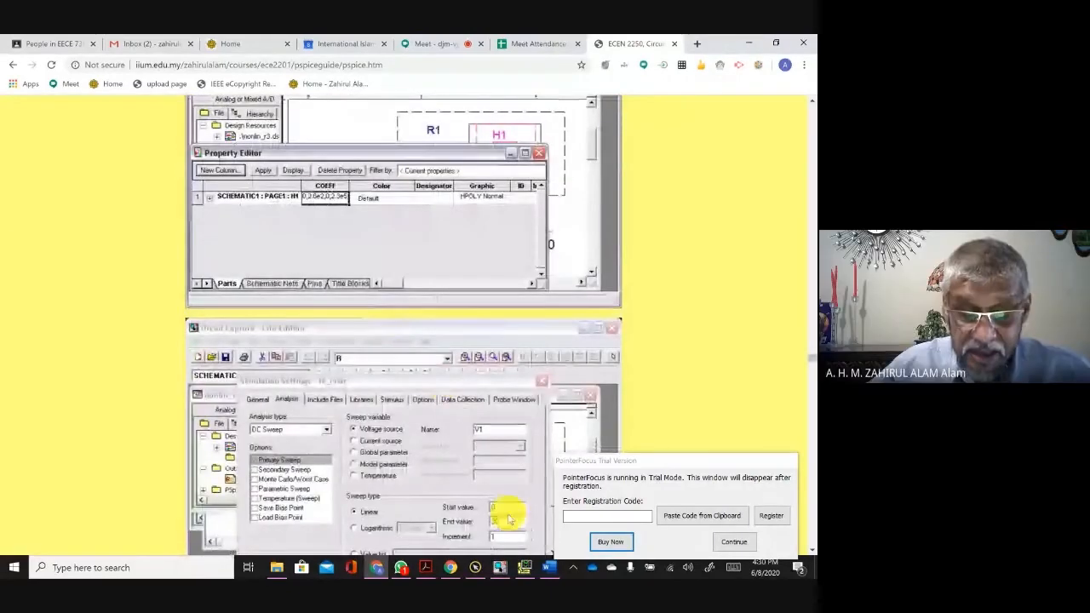
Step: Switch to OrCAD Capture, delete the feedback wire segments above the first op-amp, and move the voltage marker to that stage's output
left_click(499, 567)
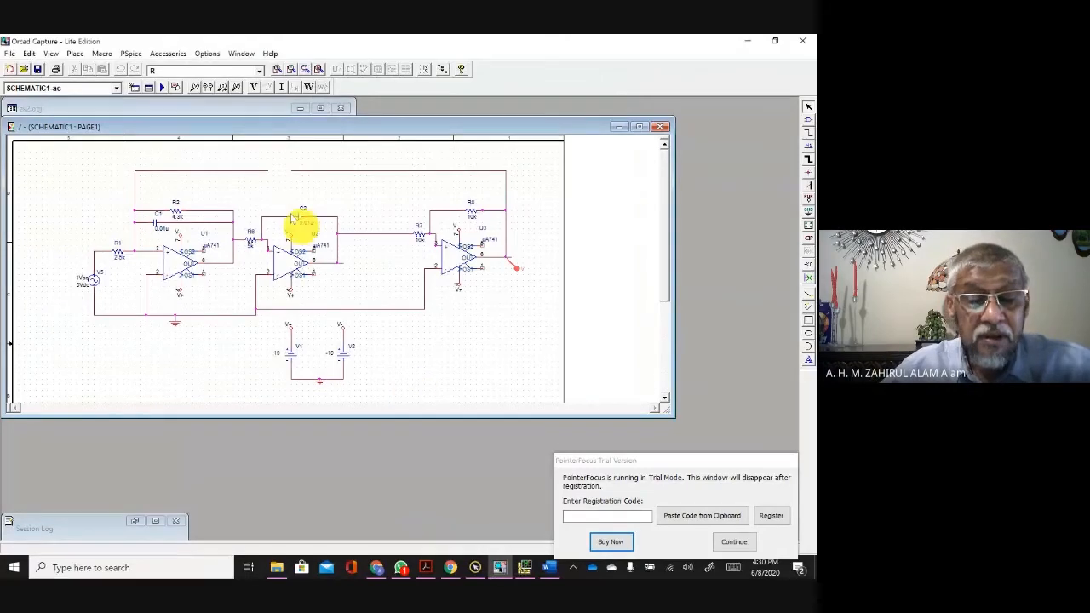
left_click(248, 171)
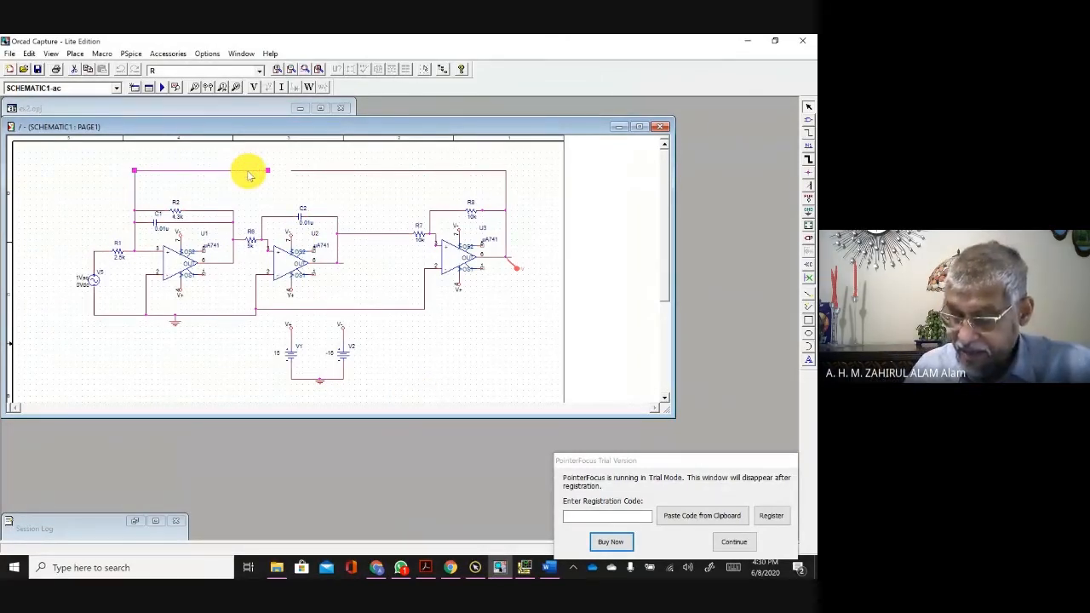
key("Delete")
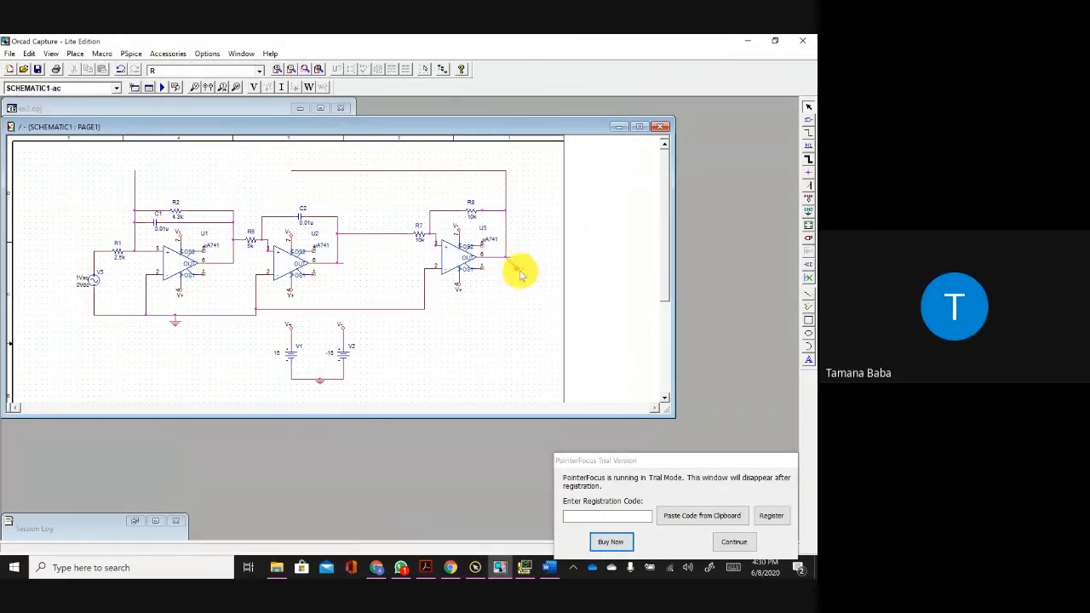
mouse_move(518, 270)
left_mouse_down()
mouse_move(236, 288)
mouse_move(245, 249)
left_mouse_up()
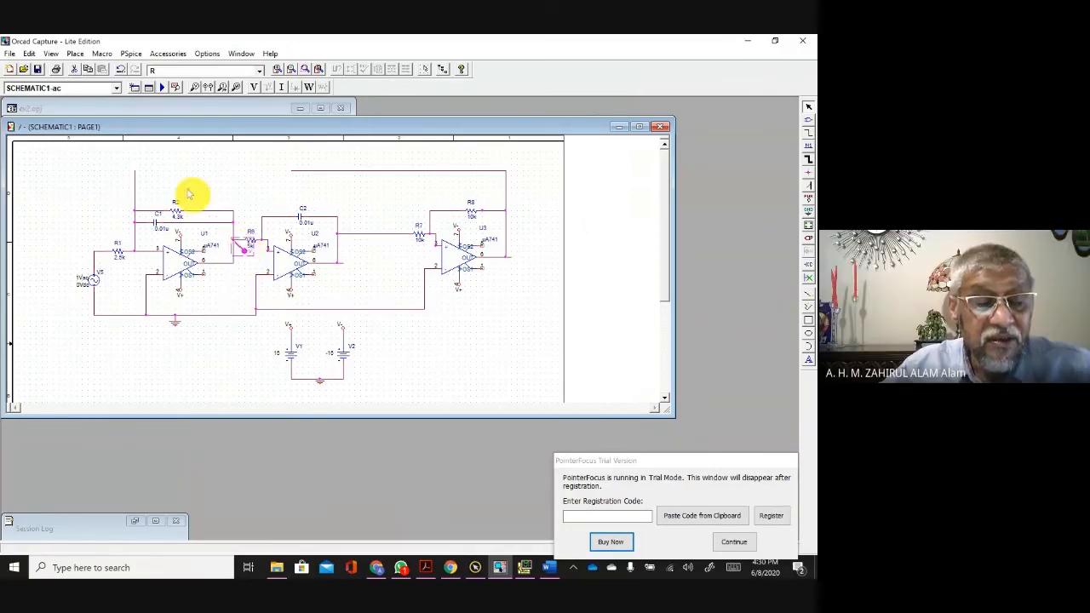
left_click(133, 176)
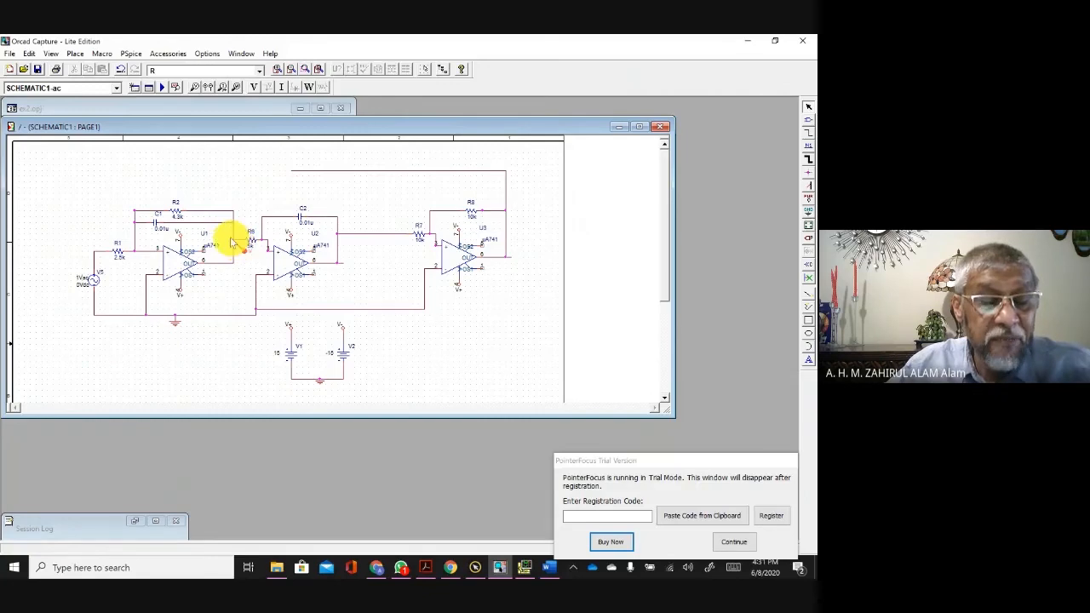
left_click(175, 211)
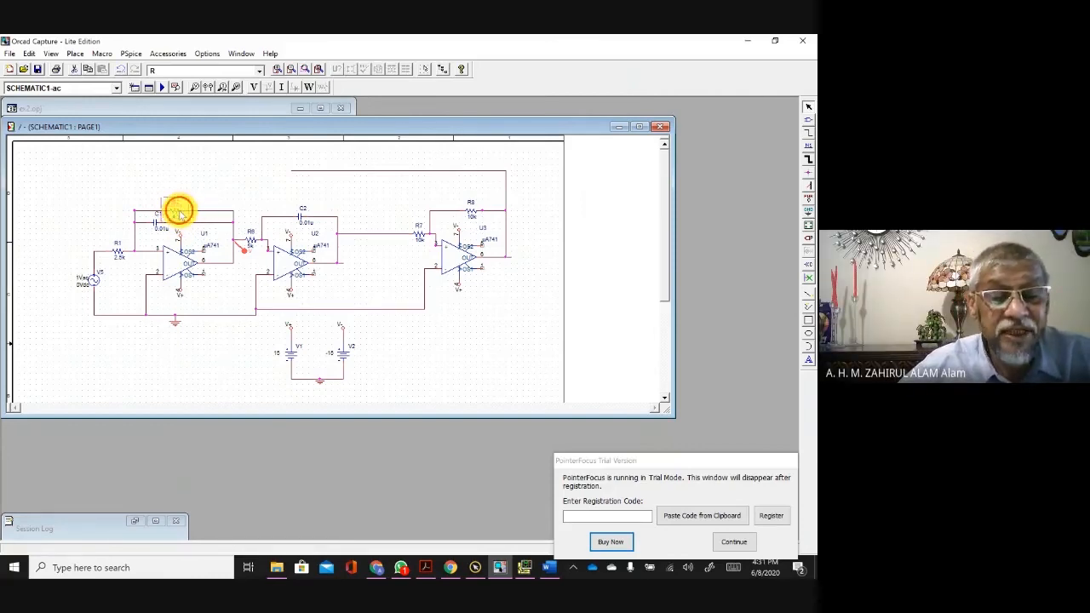
left_click(179, 213)
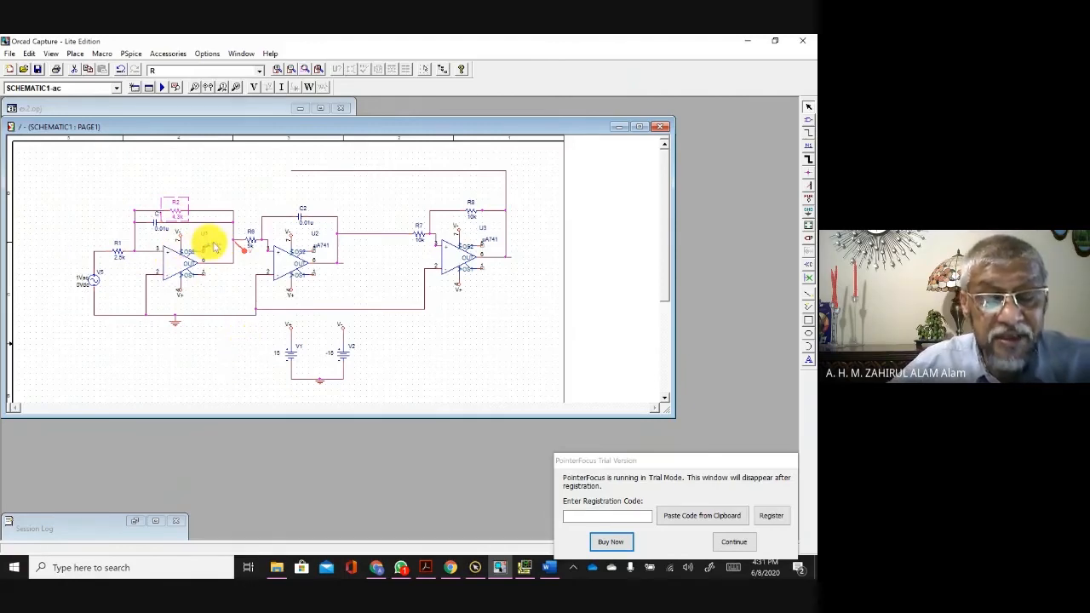
left_click(220, 184)
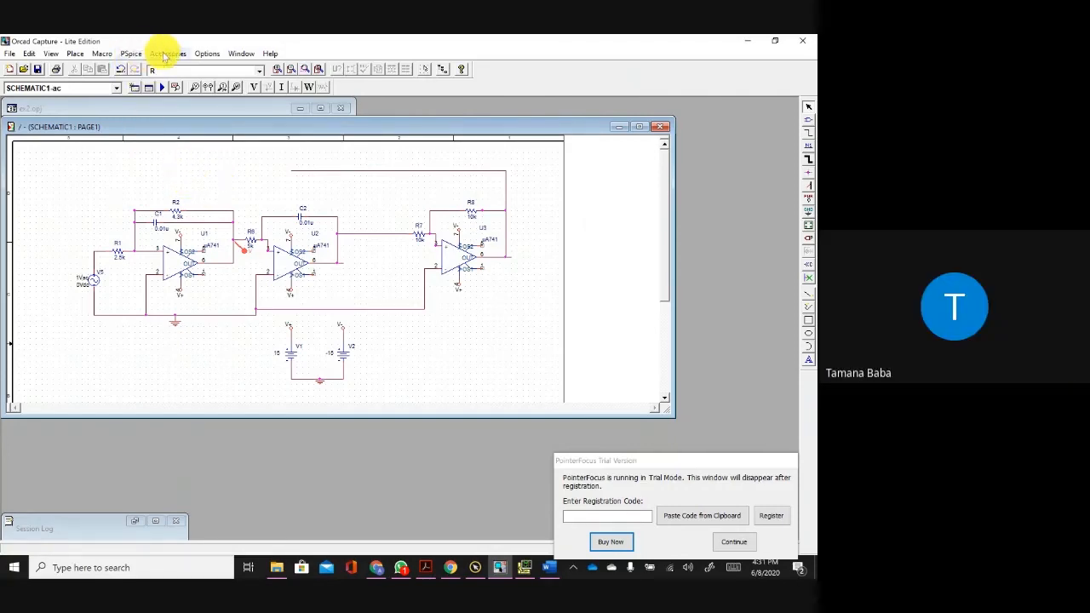
Step: Place a PARAM part from the SPECIAL library in the empty area above the first op-amp stage
left_click(805, 122)
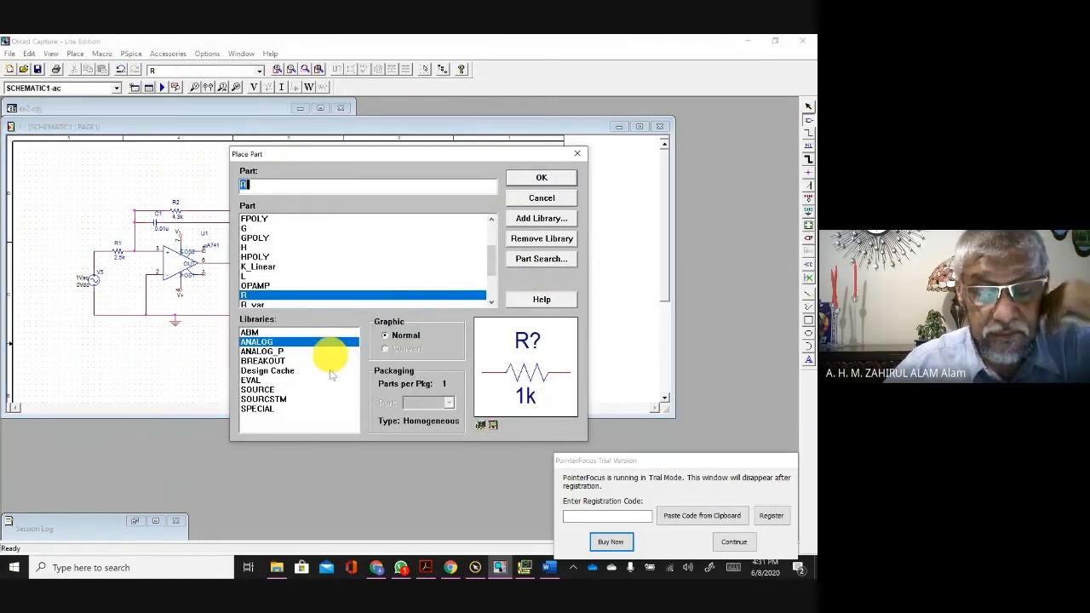
left_click(260, 410)
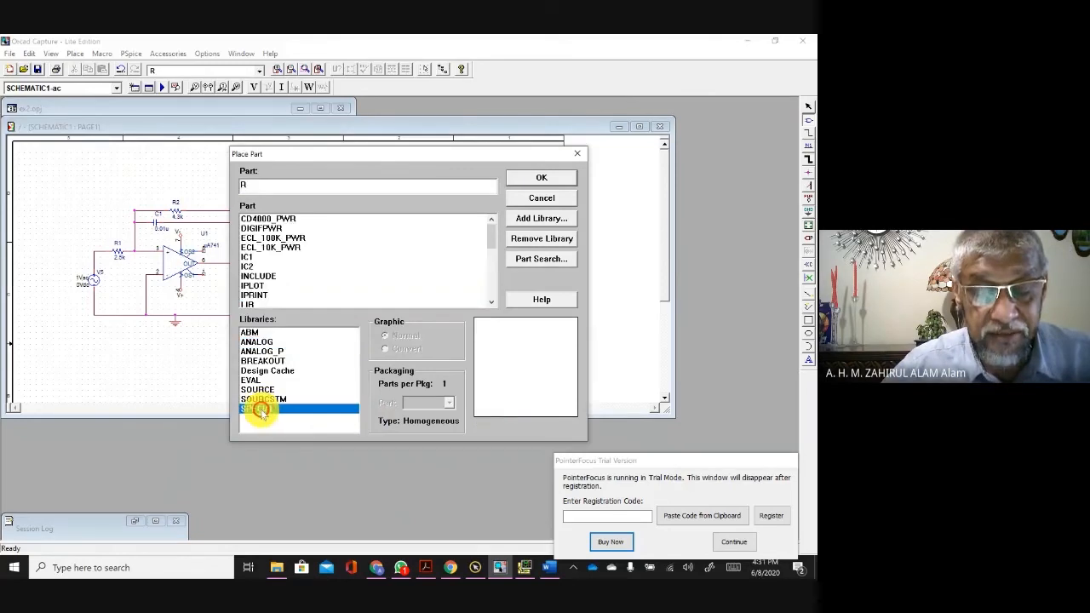
left_click_drag(491, 237, 493, 270)
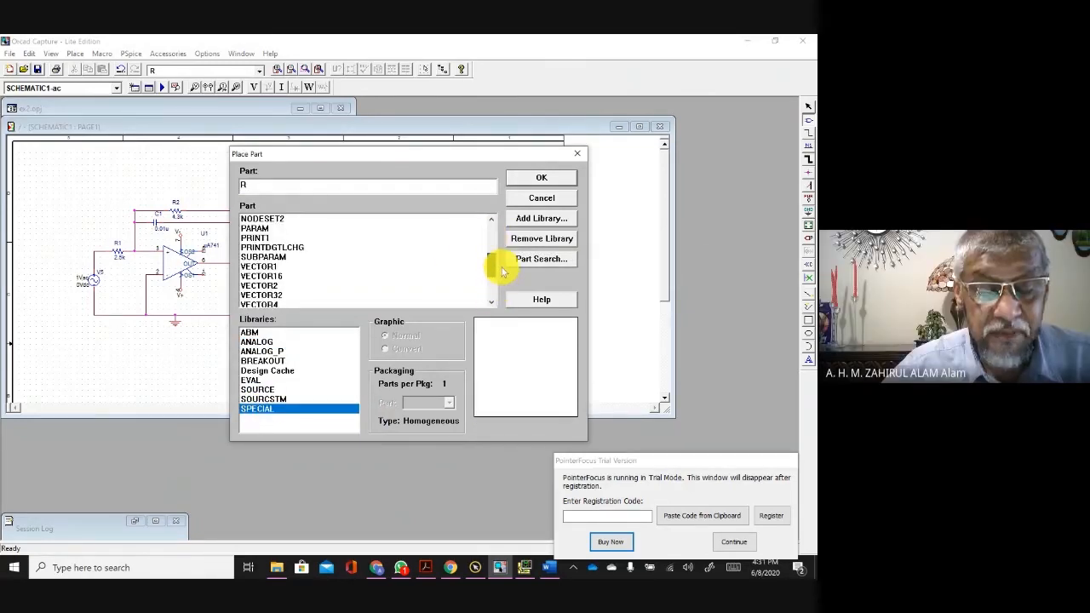
left_click(263, 229)
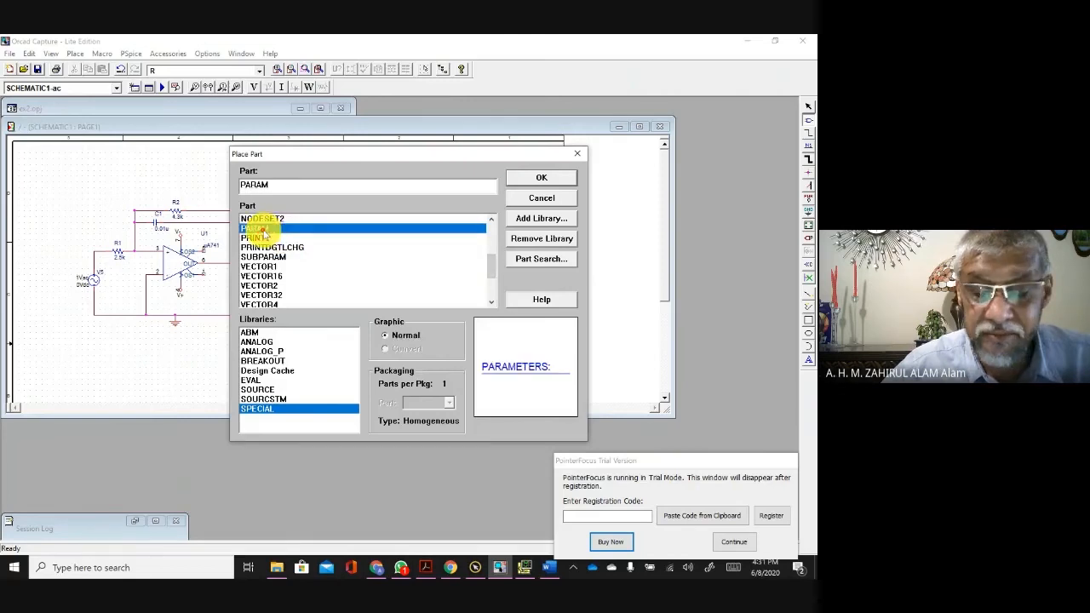
left_click(540, 178)
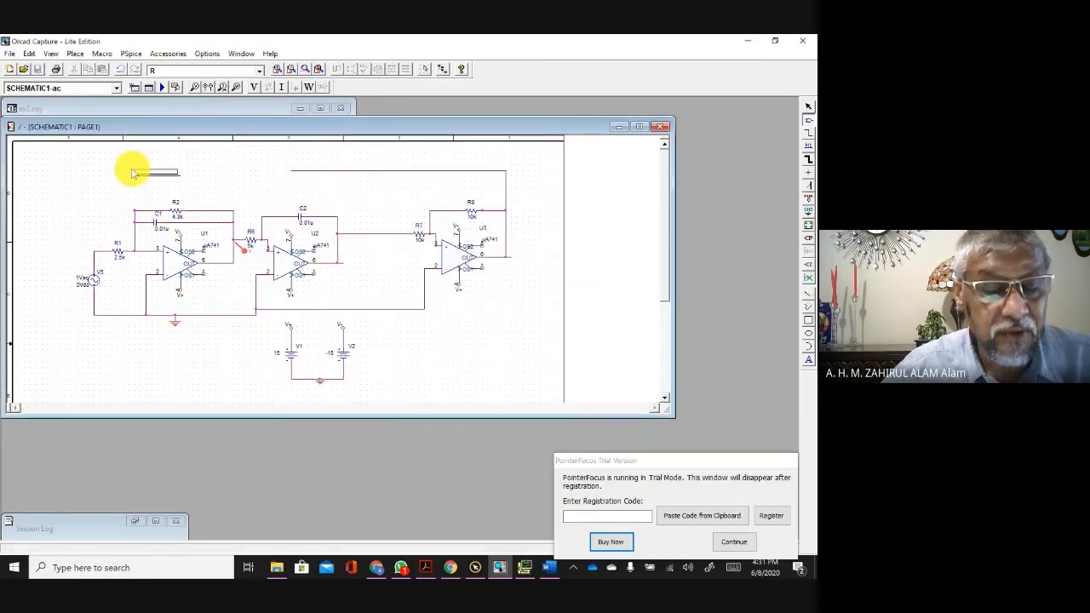
left_click(86, 168)
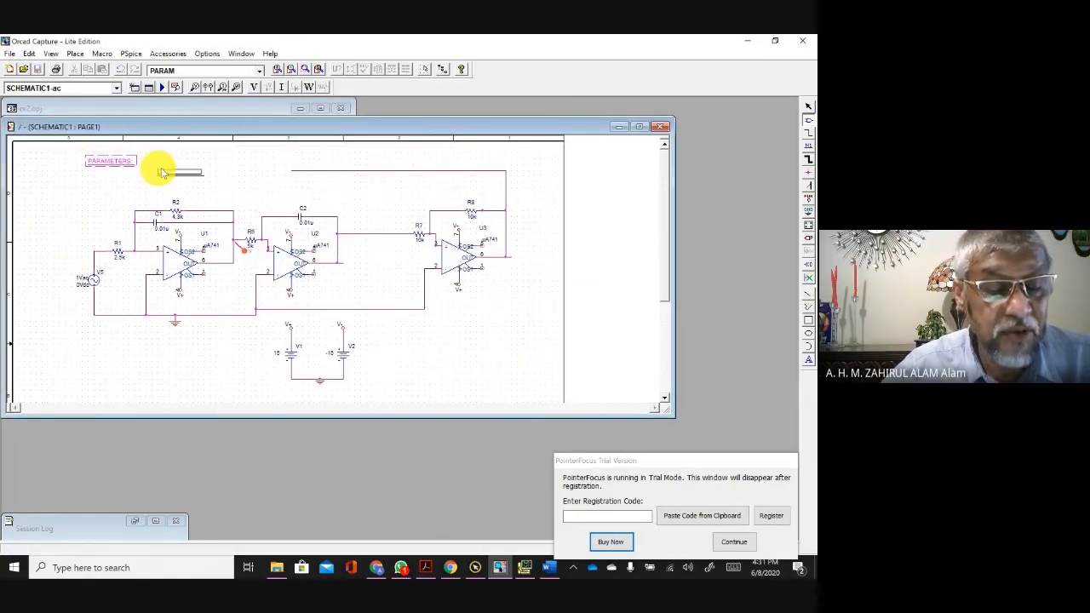
key("Escape")
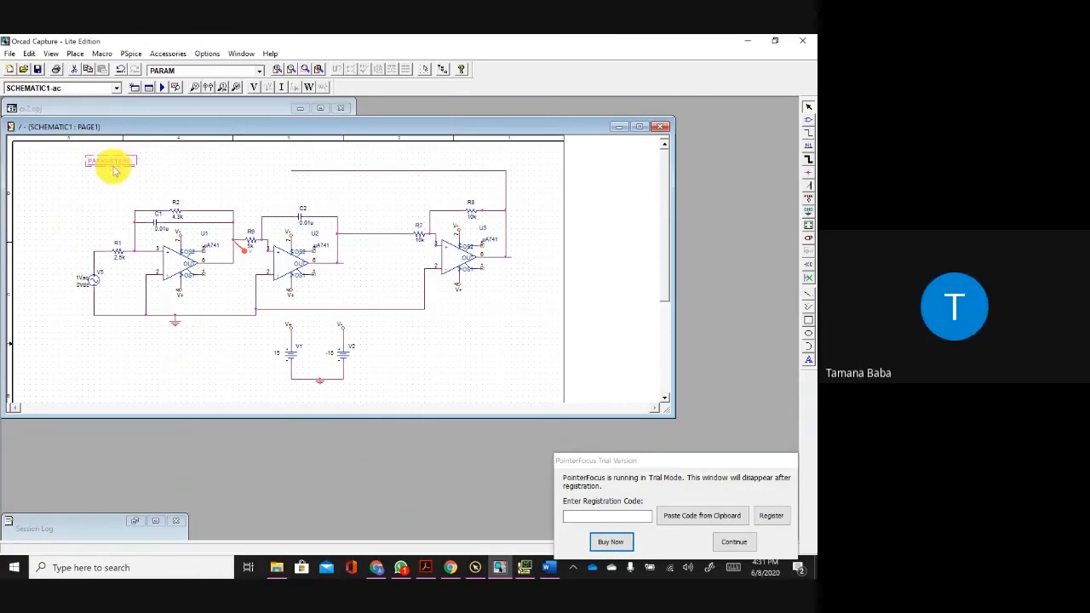
Step: Open the properties of the PARAMETERS block and pivot the property table so that properties are listed as rows
left_click(114, 165)
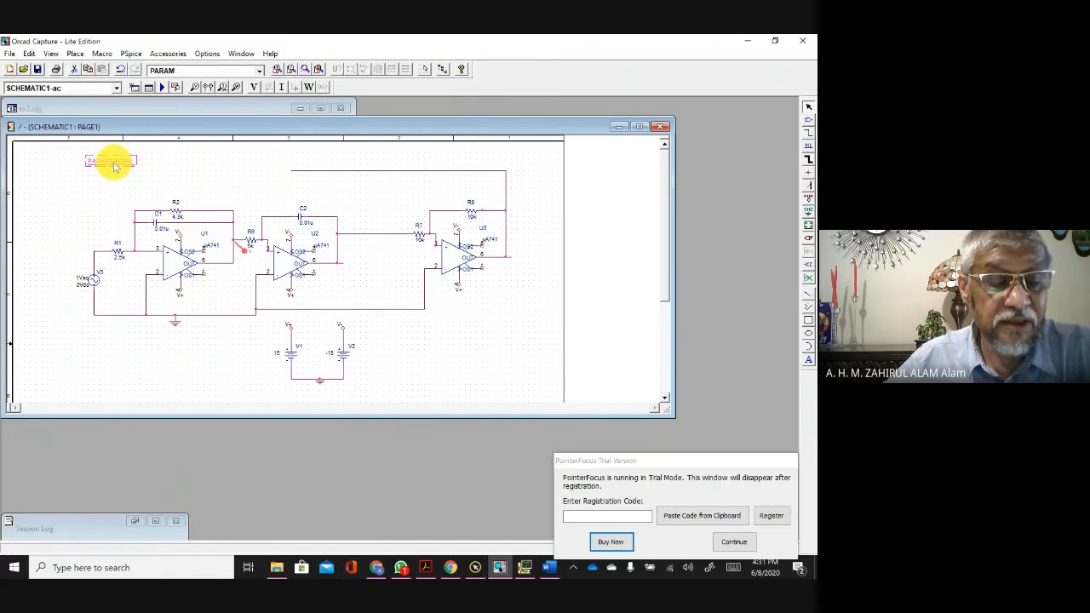
right_click(114, 165)
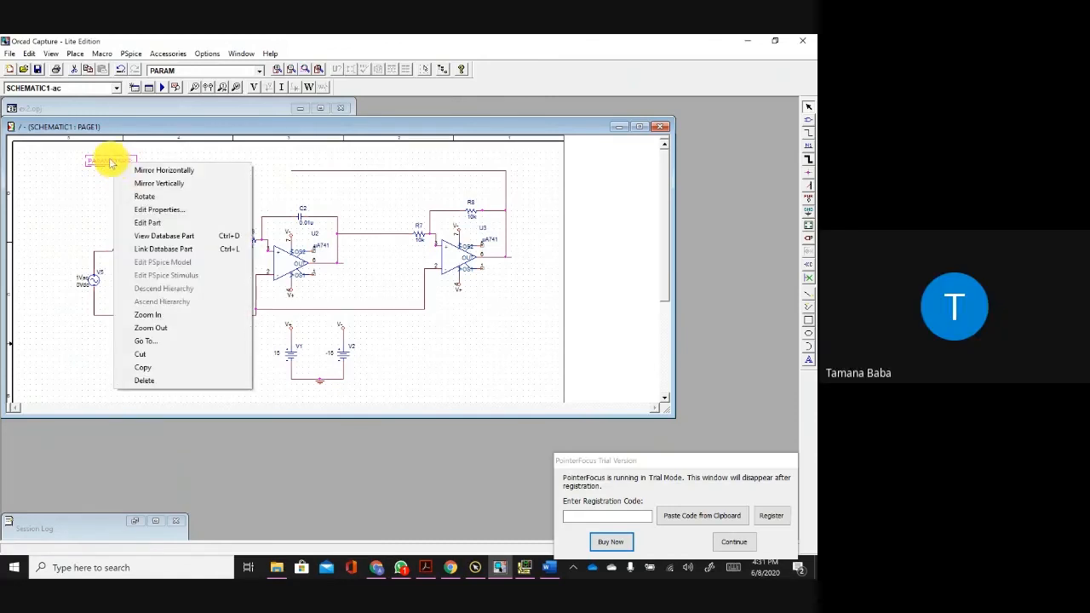
double_click(101, 162)
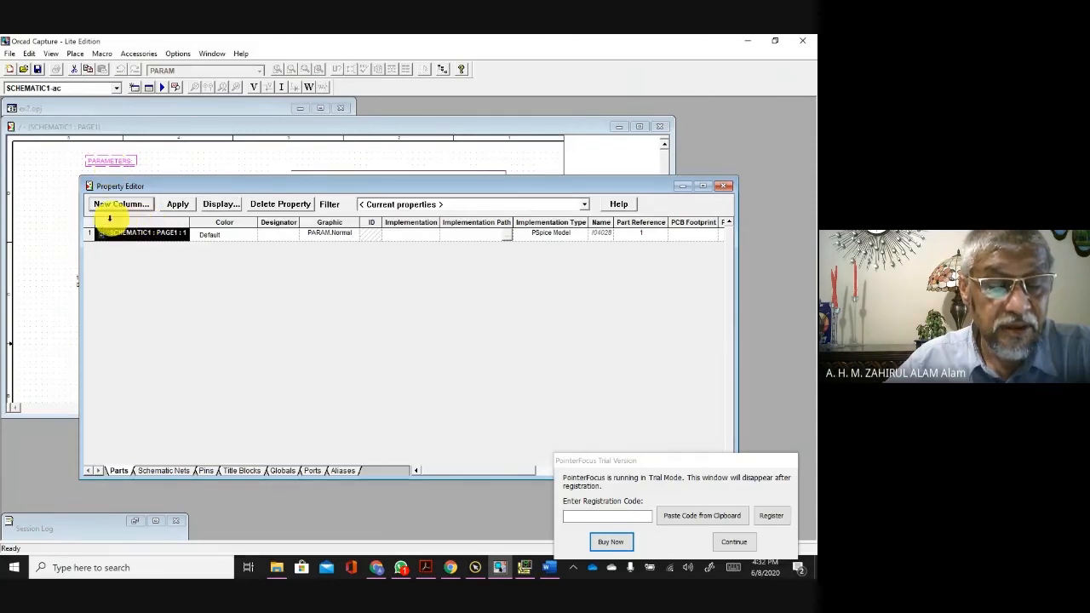
right_click(88, 225)
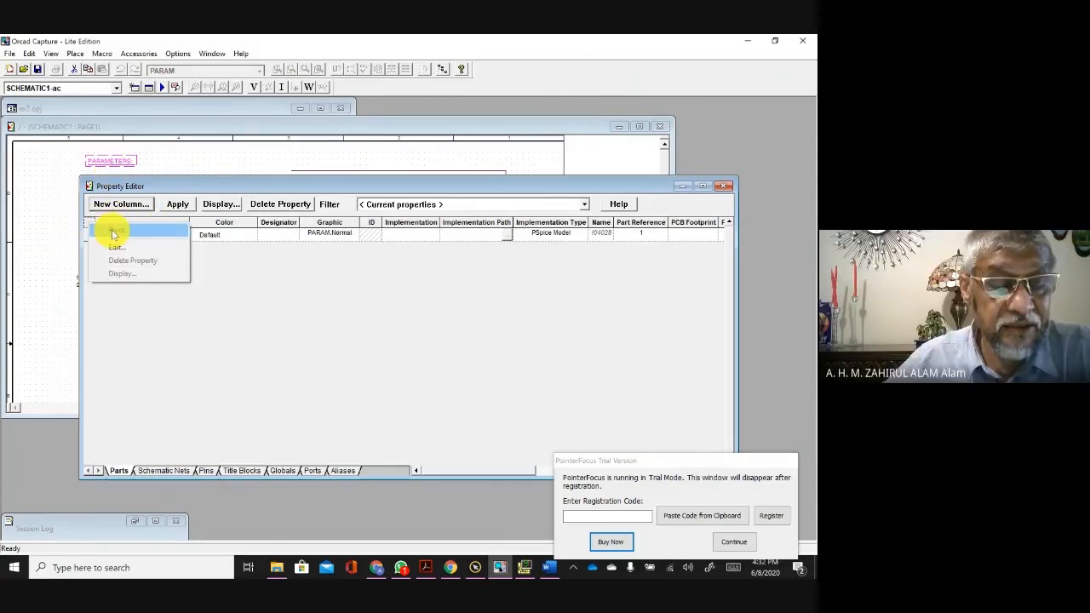
left_click(112, 231)
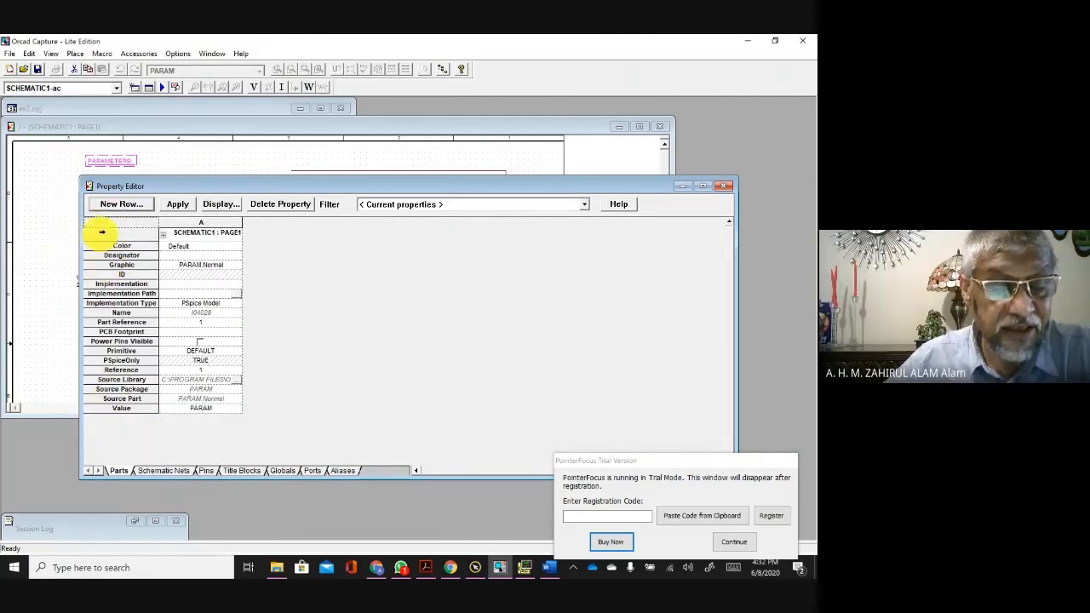
Step: Pivot the property table to the column layout and back to the row layout
right_click(97, 224)
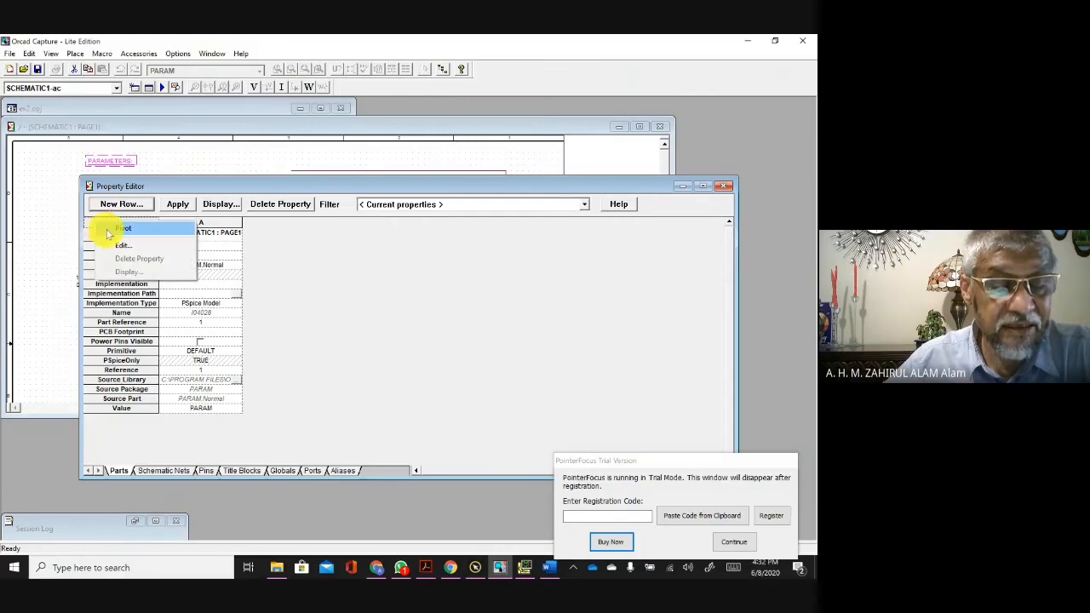
left_click(107, 230)
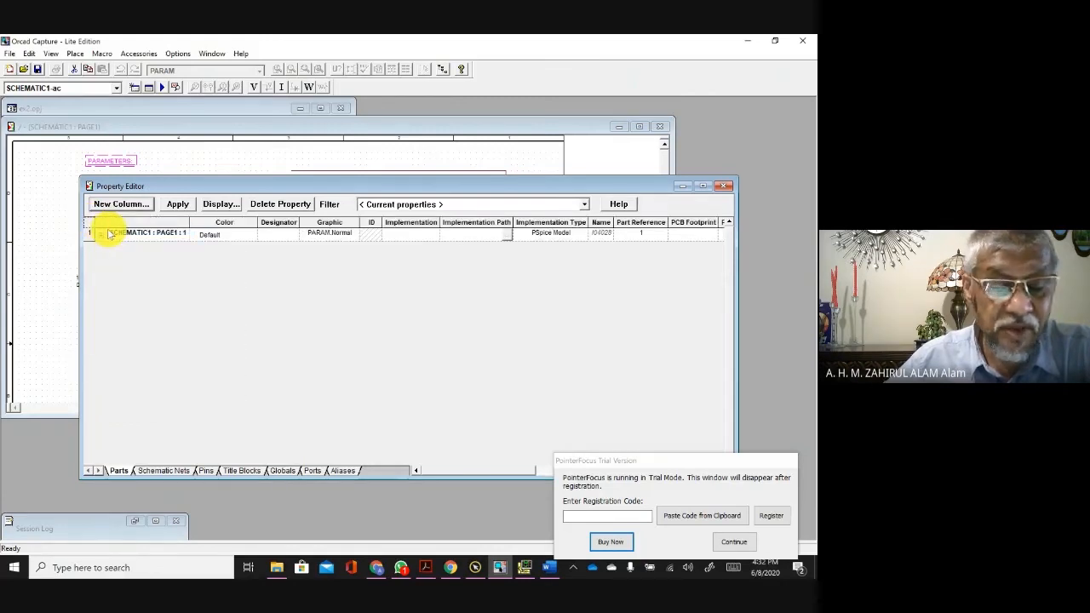
right_click(92, 227)
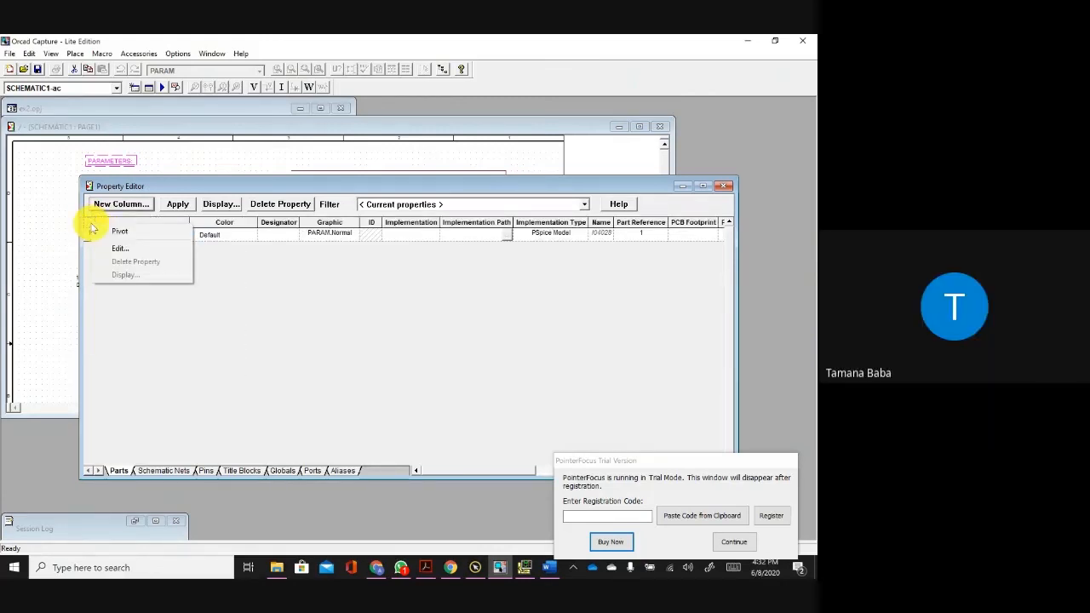
left_click(110, 231)
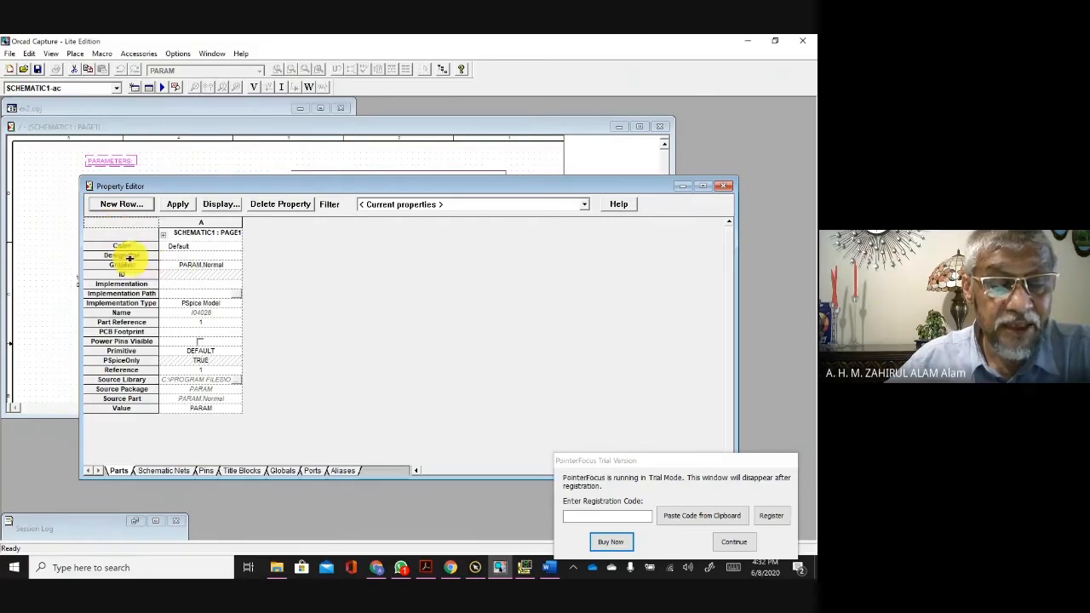
Step: Add a new property row named RES with the value 4.3k to the PARAMETERS block
left_click(116, 206)
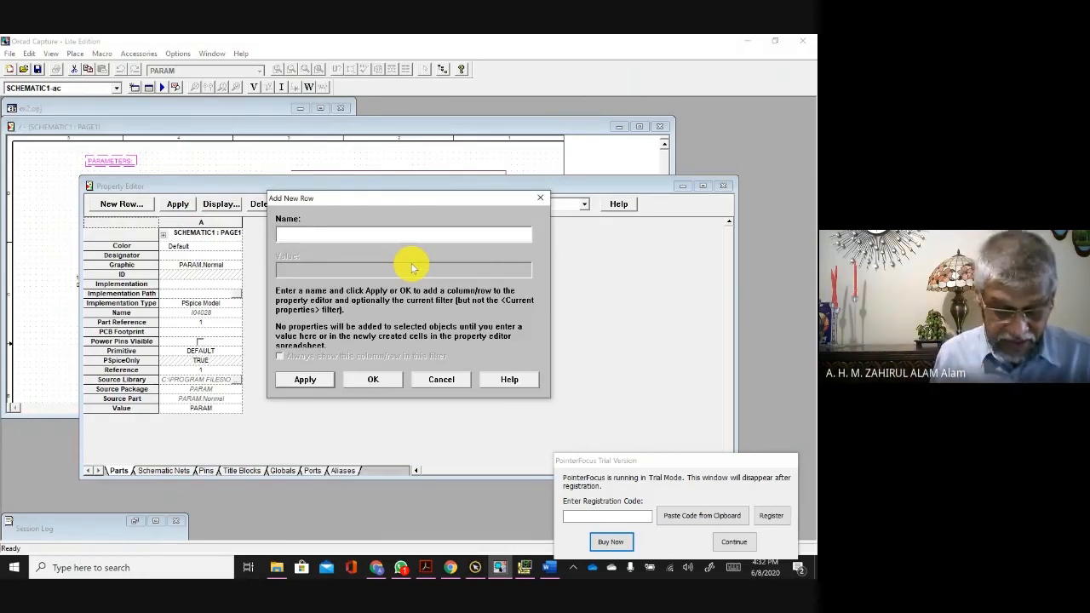
type("RES")
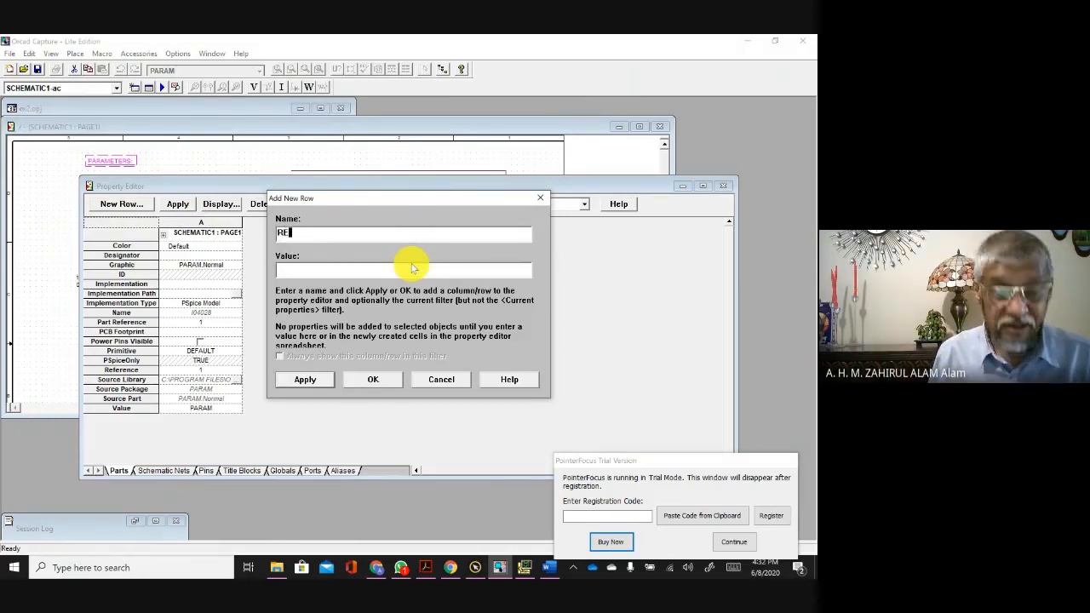
left_click(312, 272)
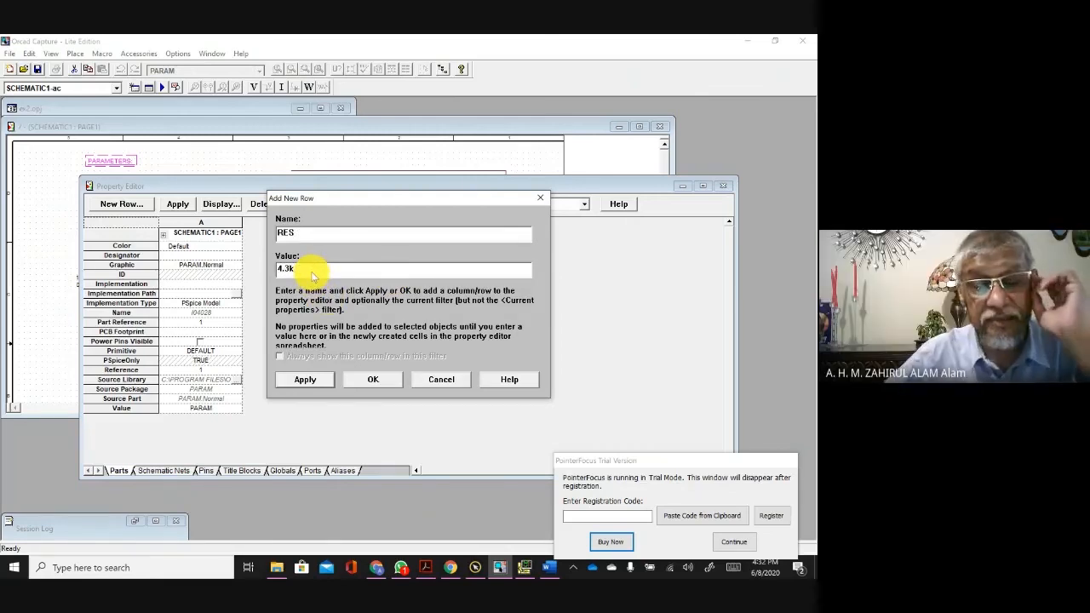
left_click(375, 380)
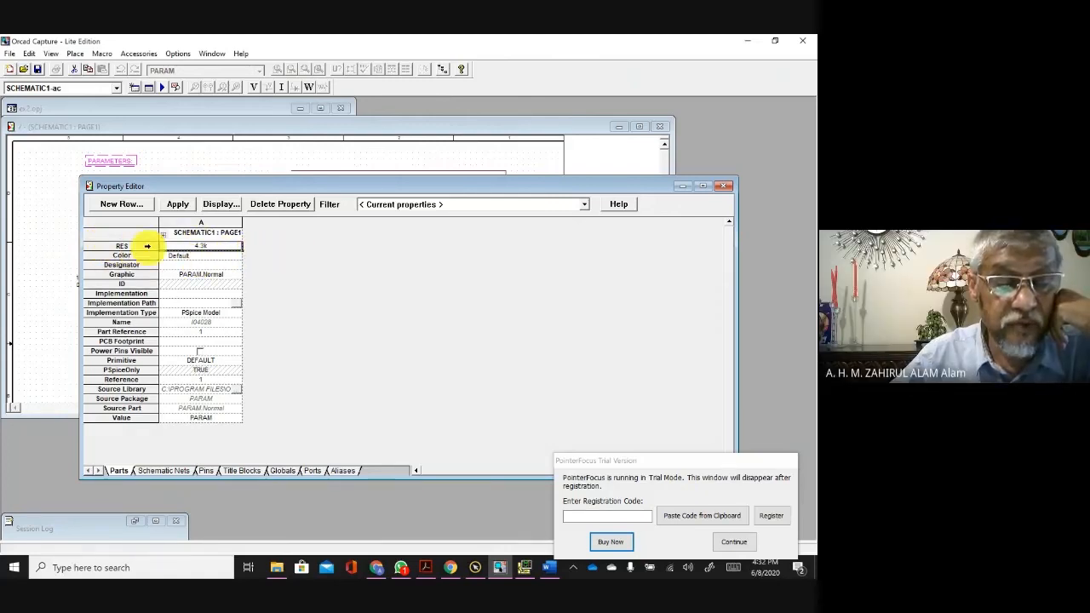
Step: Display the RES property of the PARAMETERS block on the schematic as name and value, and close its properties
left_click(108, 245)
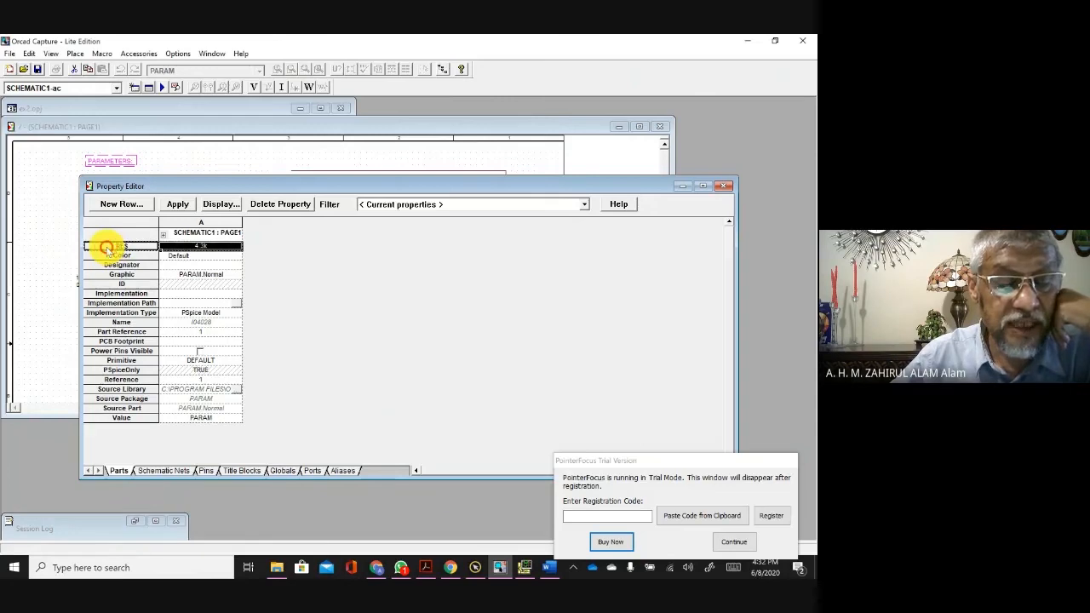
left_click_drag(164, 185, 167, 226)
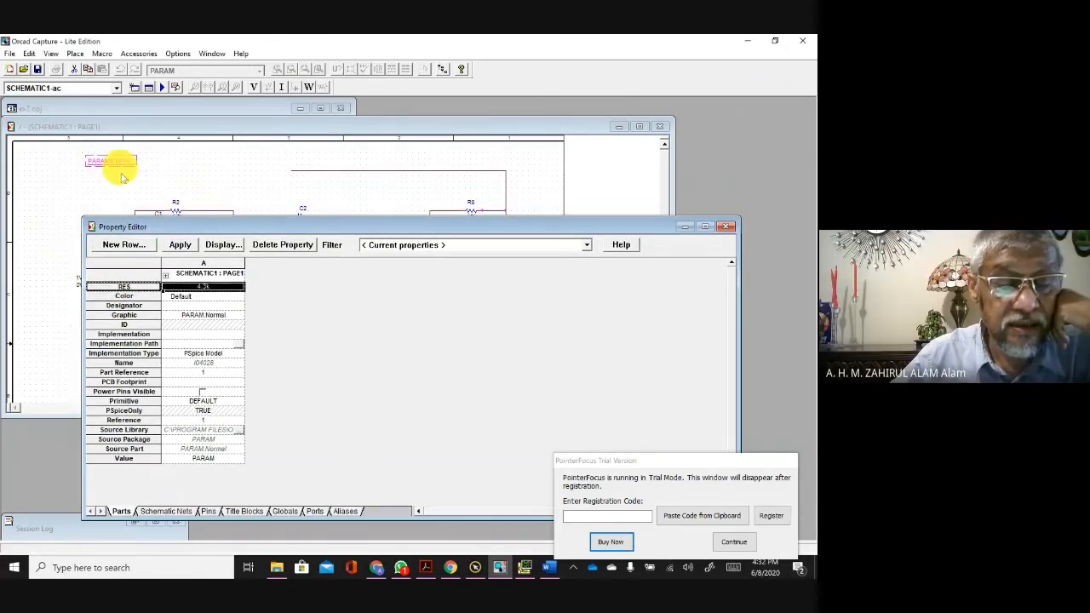
right_click(126, 290)
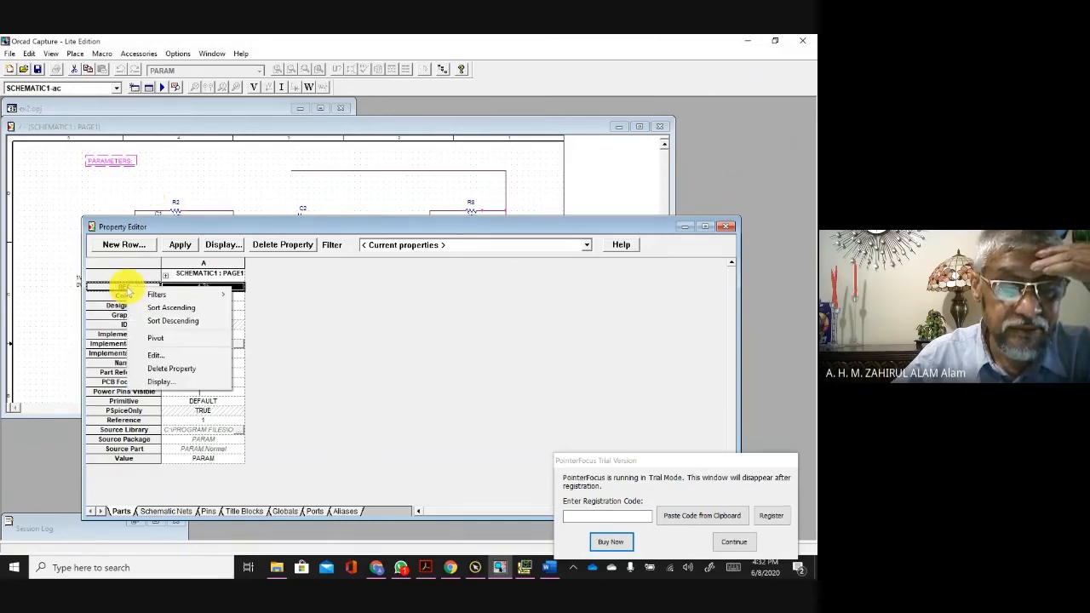
left_click(164, 381)
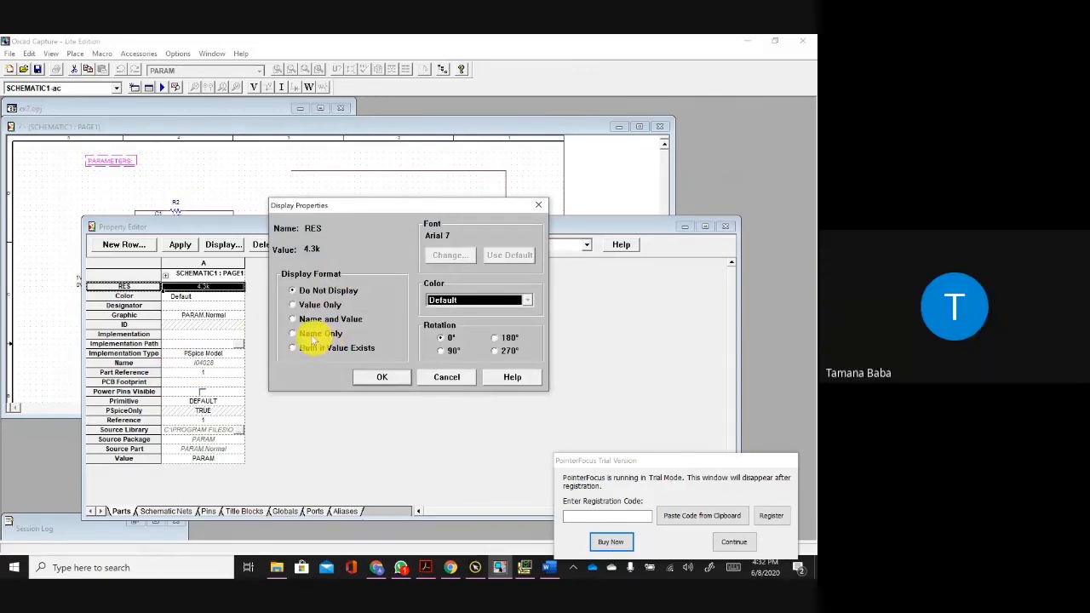
left_click(293, 318)
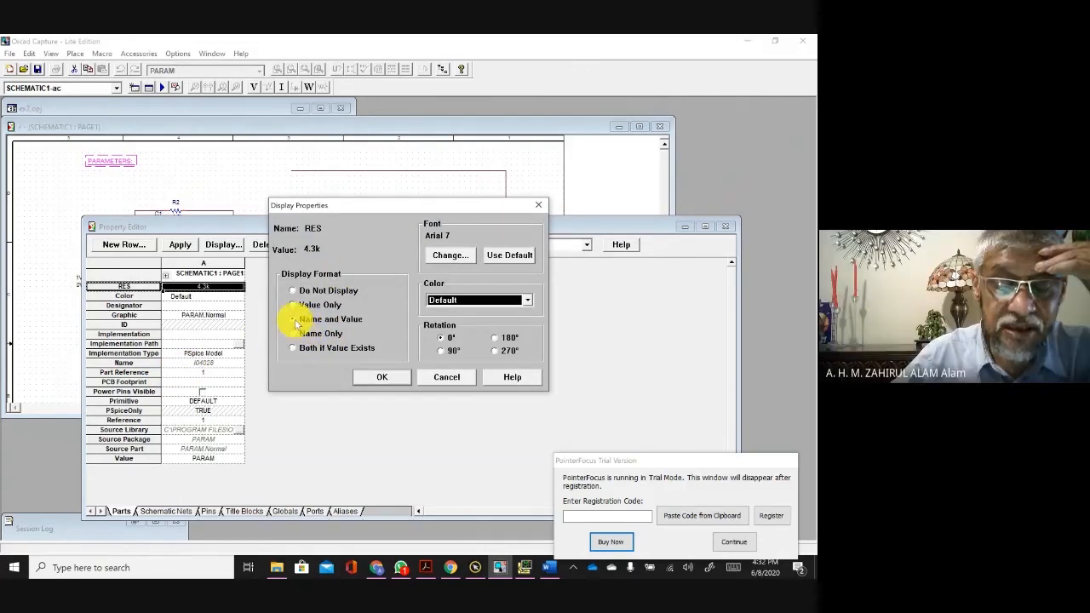
left_click(383, 378)
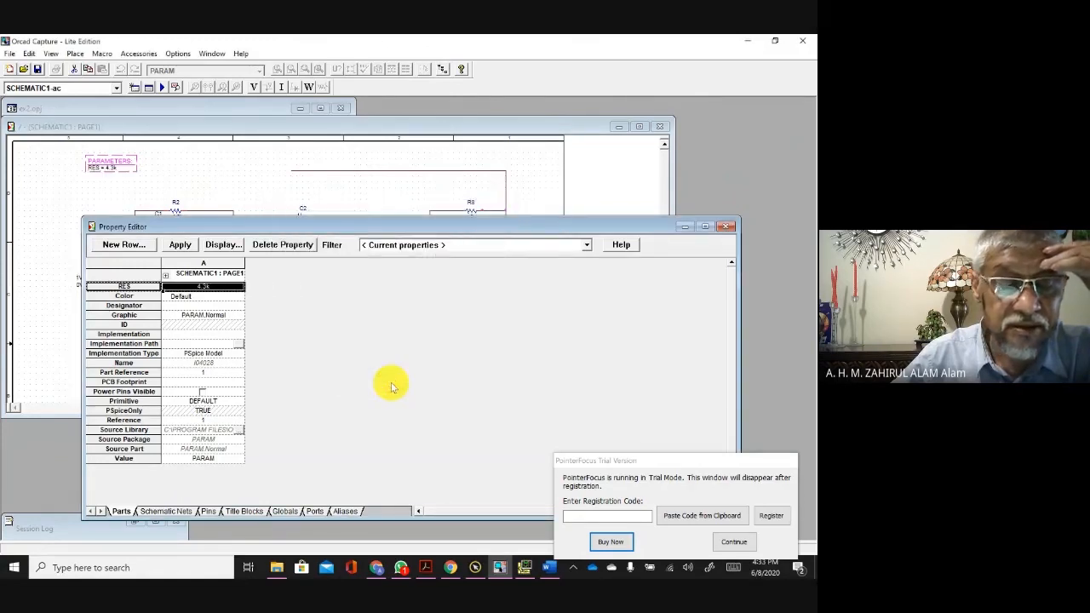
left_click(726, 228)
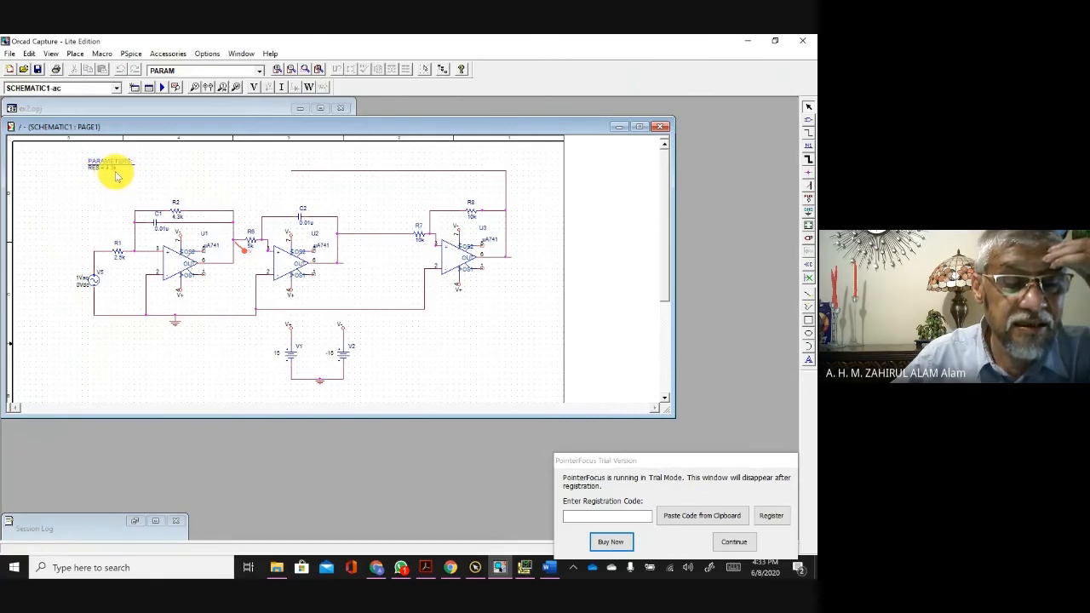
Step: Set the value of resistor R2 to {RES} and run the AC simulation
double_click(176, 216)
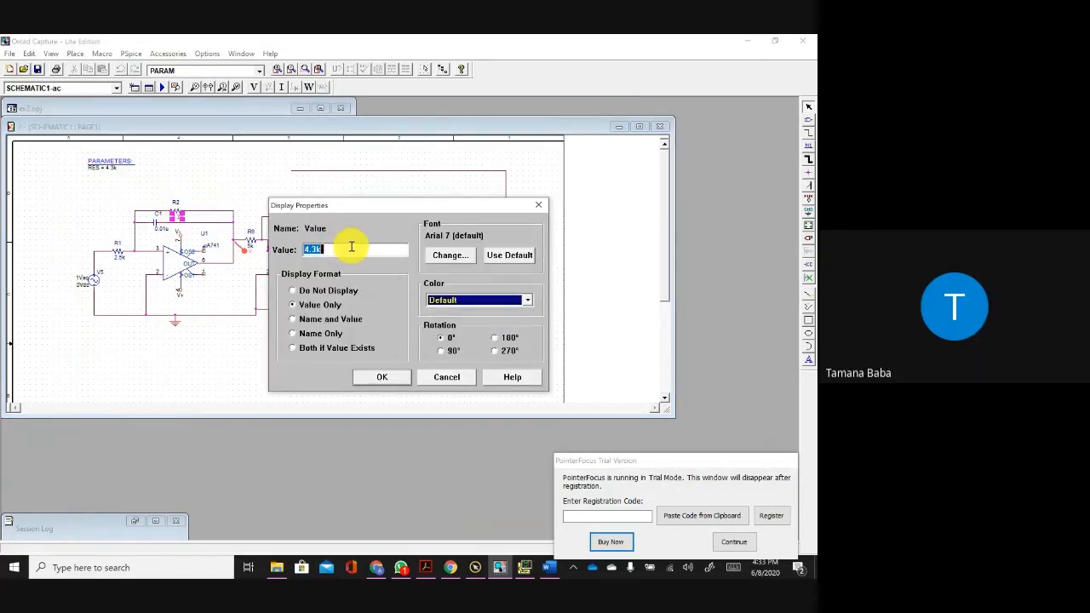
type("{RS")
left_click(388, 377)
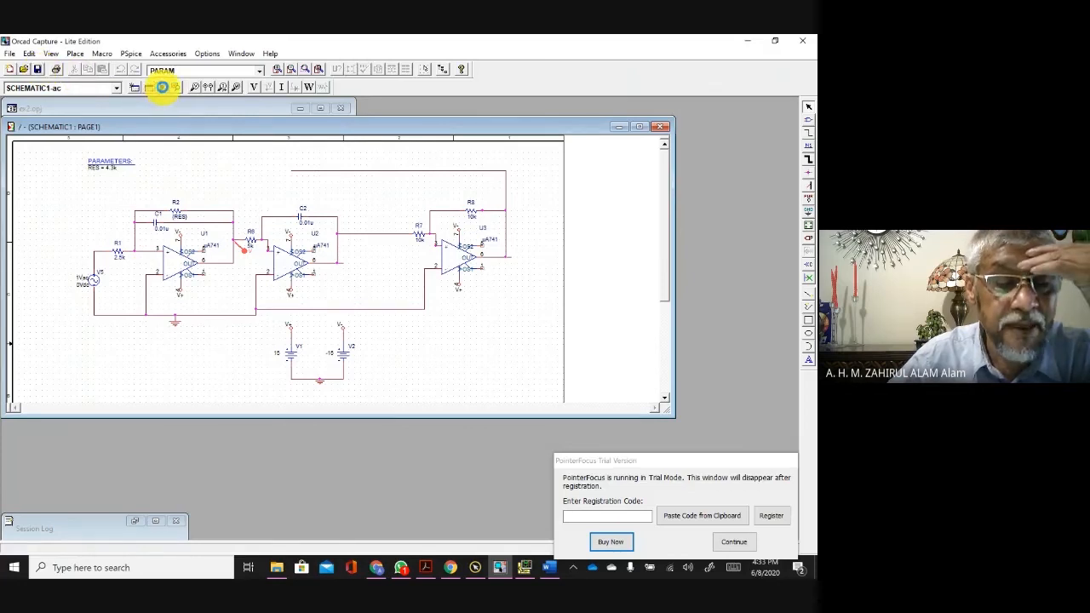
left_click(162, 89)
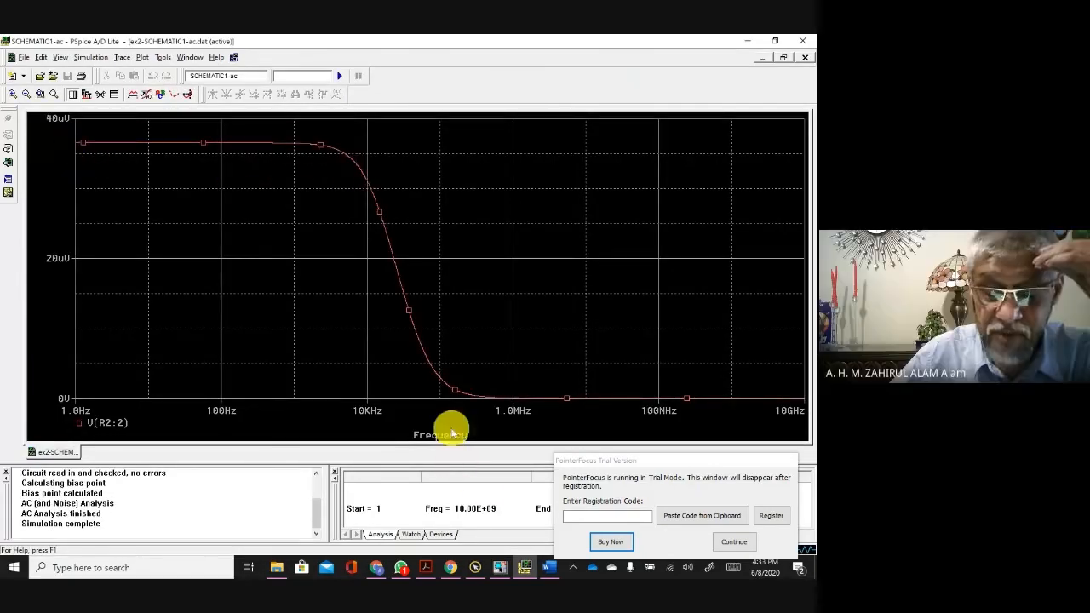
left_click(527, 566)
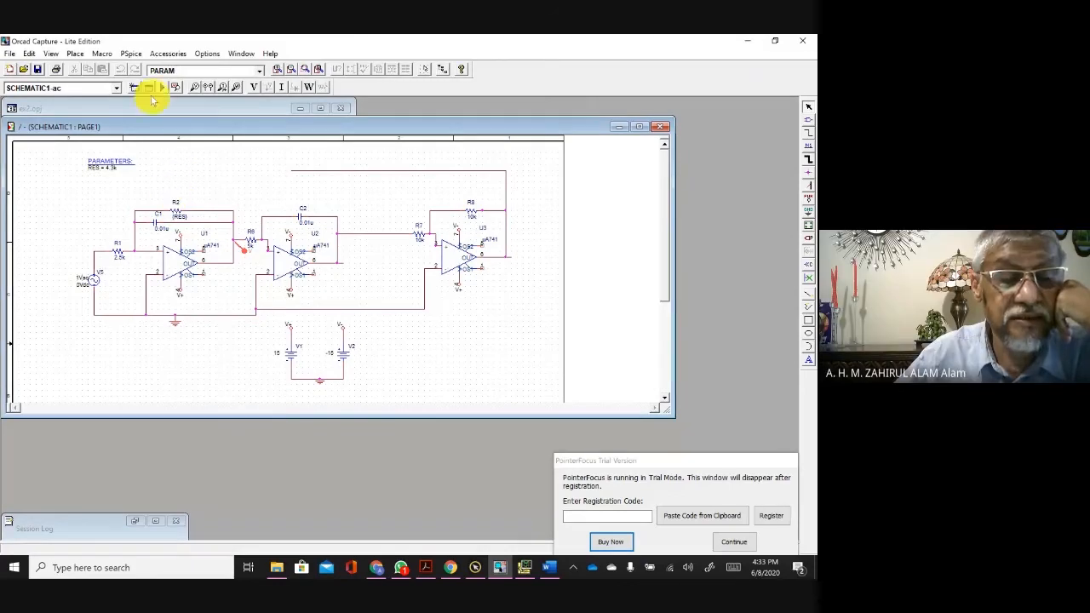
Step: Enable a parametric sweep in the ac simulation profile with the global parameter RES as sweep variable
left_click(131, 53)
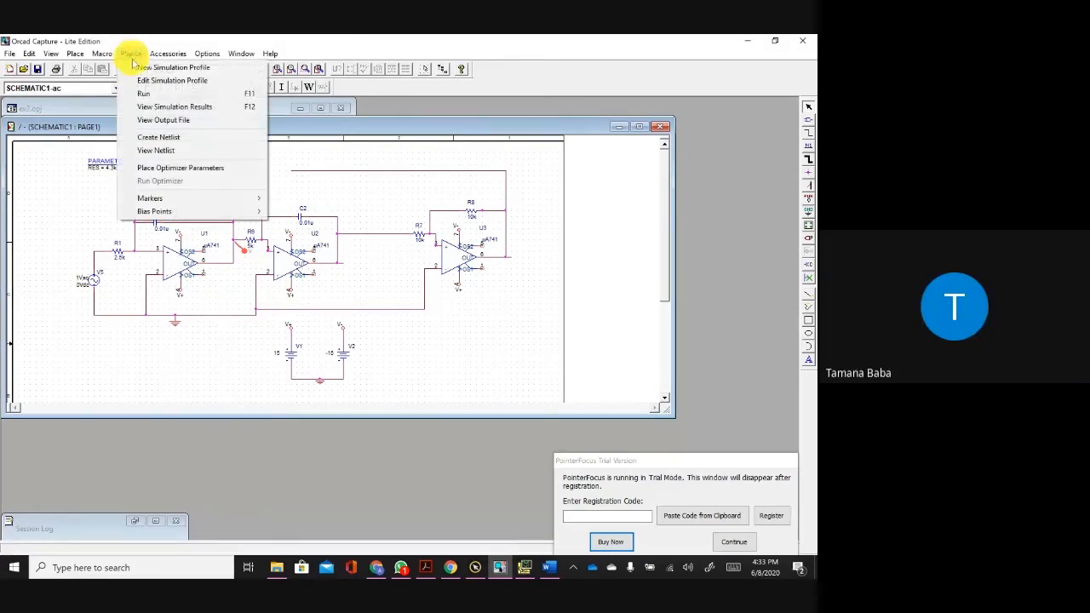
left_click(143, 80)
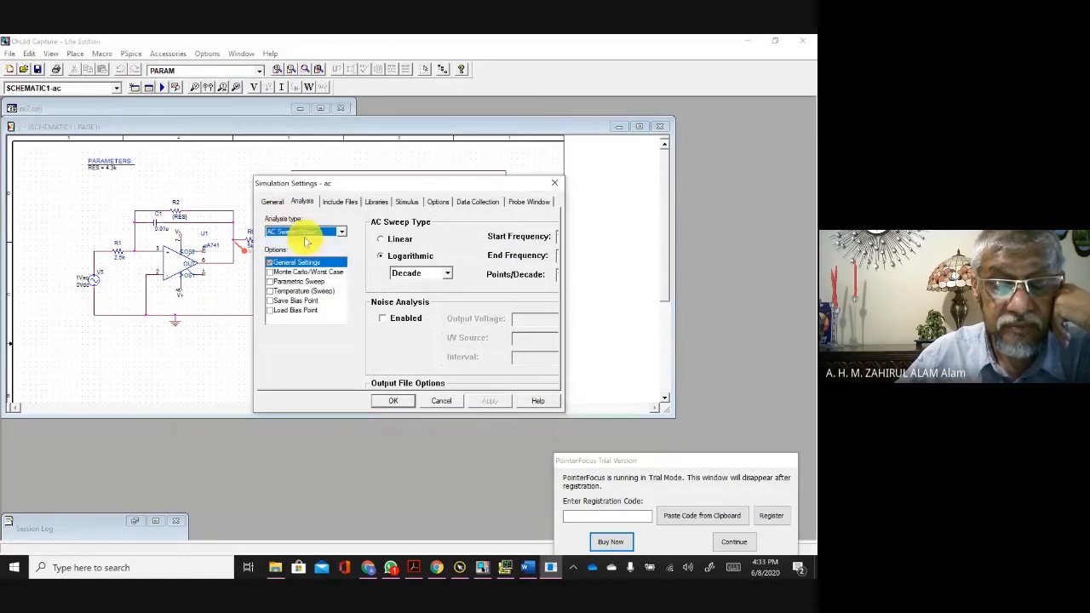
left_click(274, 281)
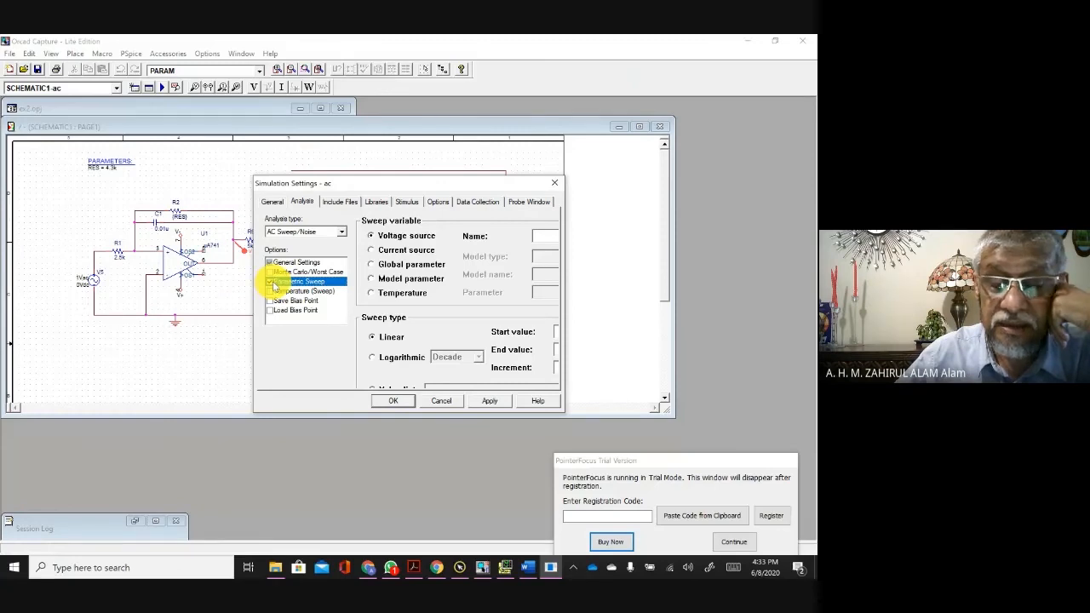
left_click(371, 264)
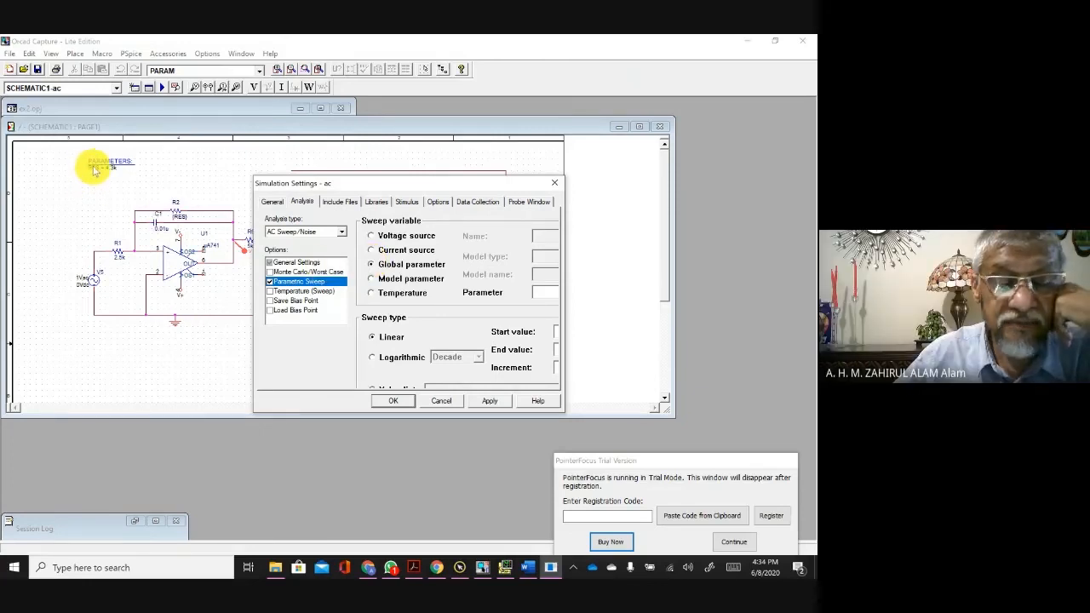
left_click(547, 295)
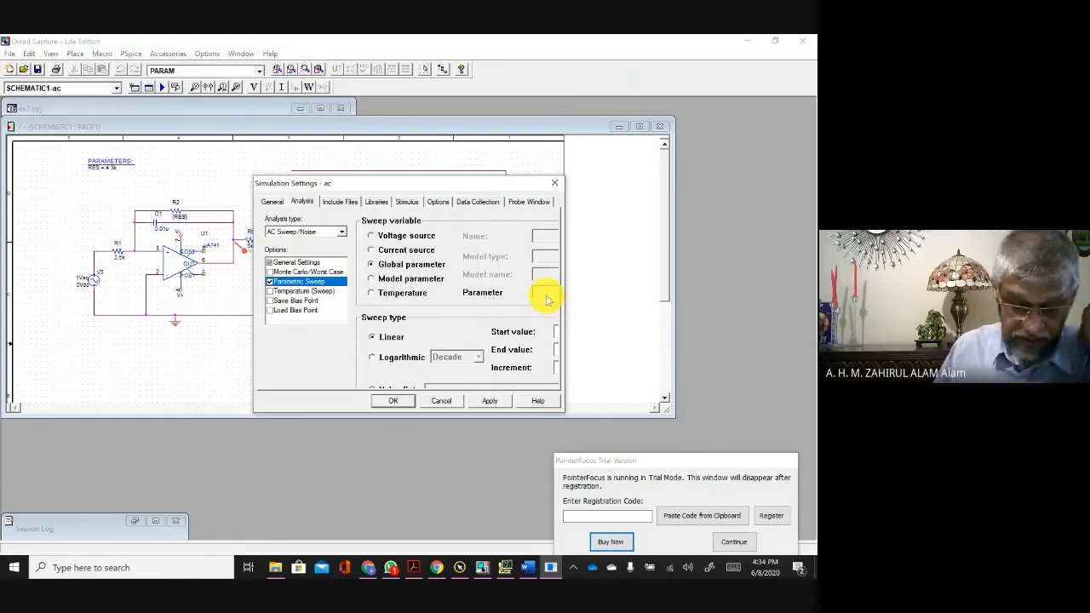
type("re")
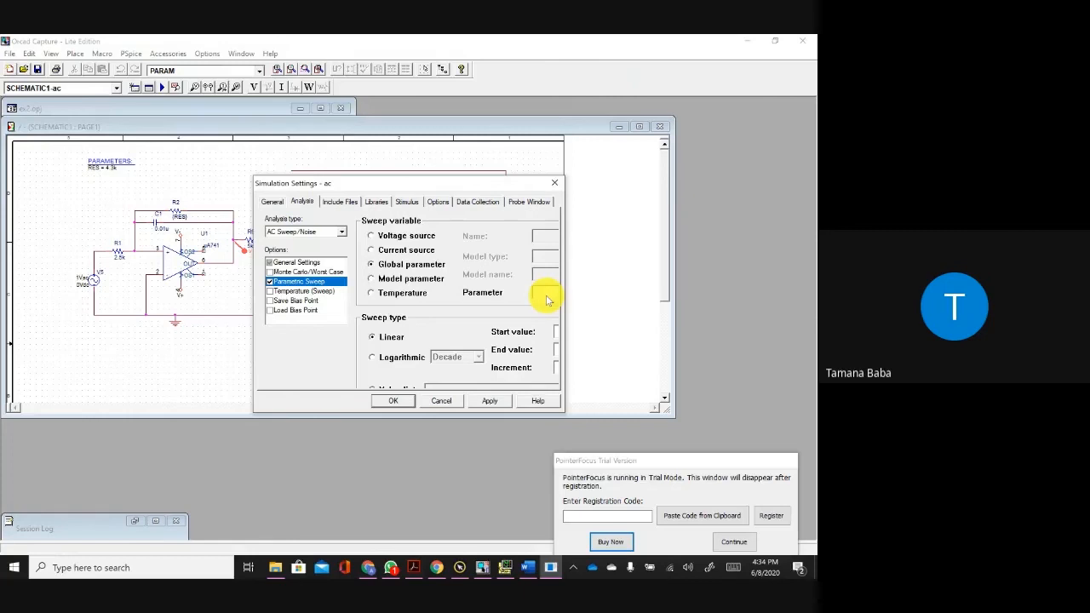
type("S")
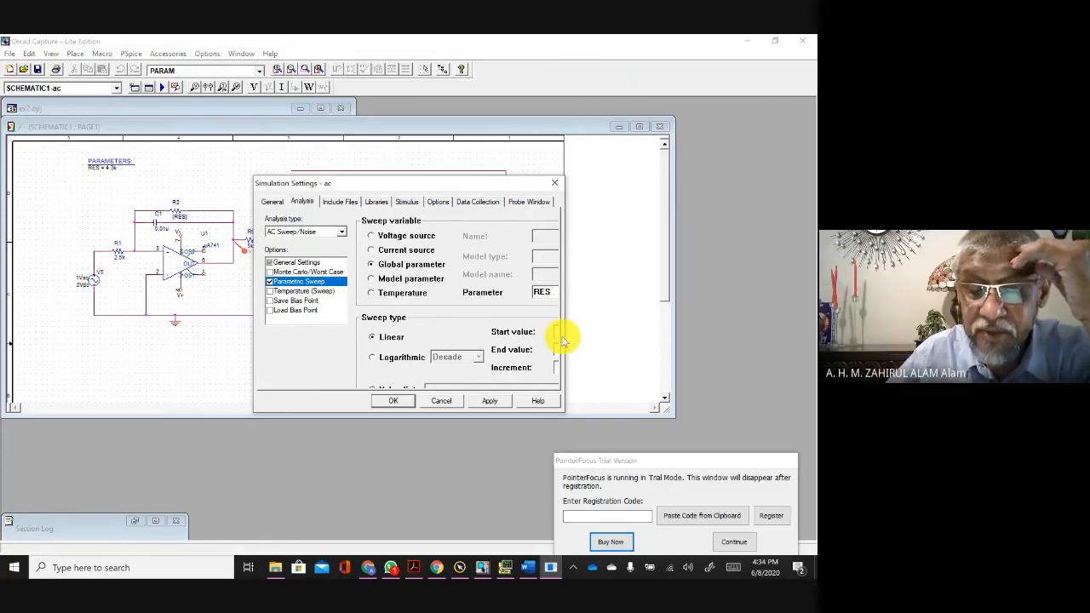
Step: Set the parametric sweep to a value list of 4.3k, 43k and 430k and save the simulation settings
left_click_drag(462, 189, 255, 170)
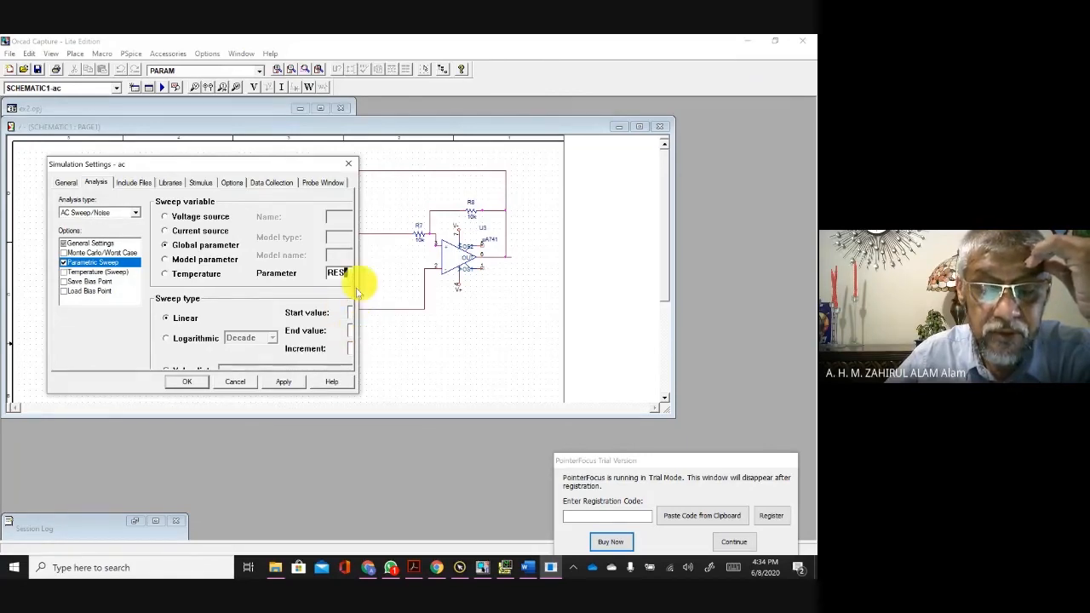
left_click(167, 370)
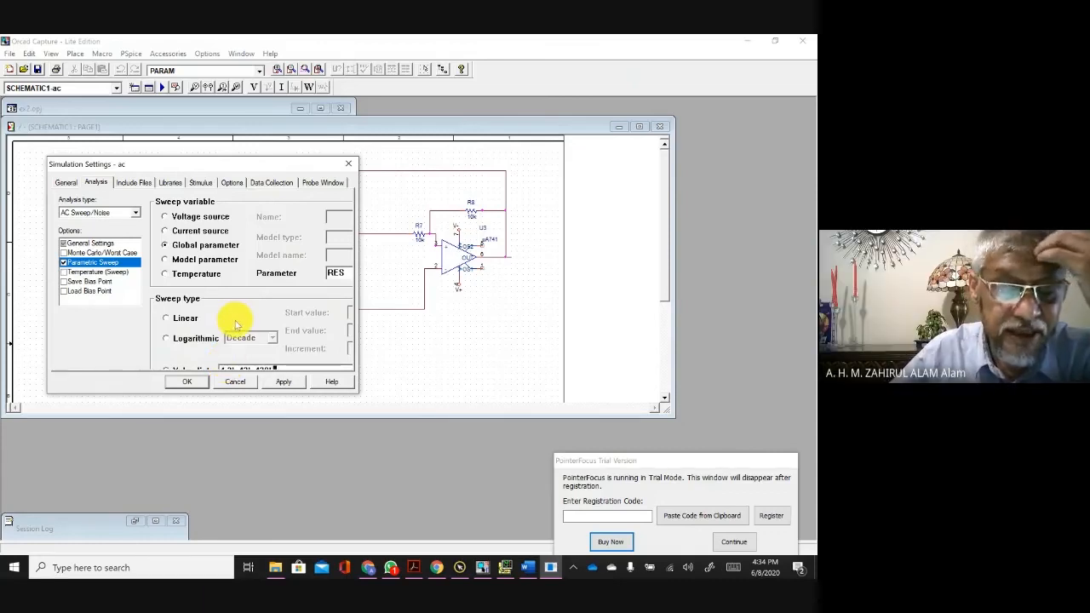
left_click(289, 383)
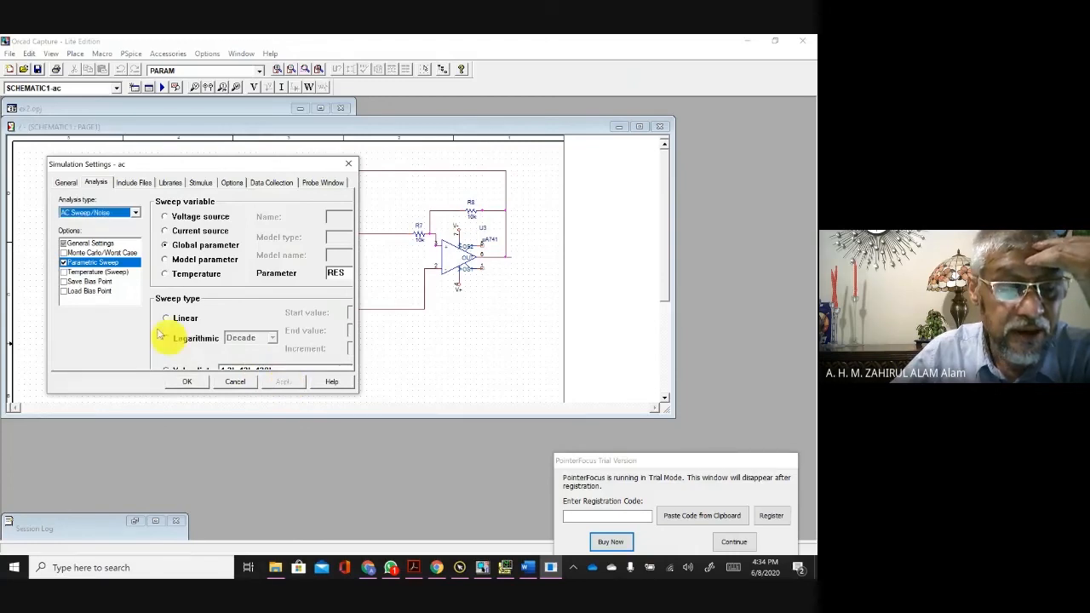
left_click(187, 381)
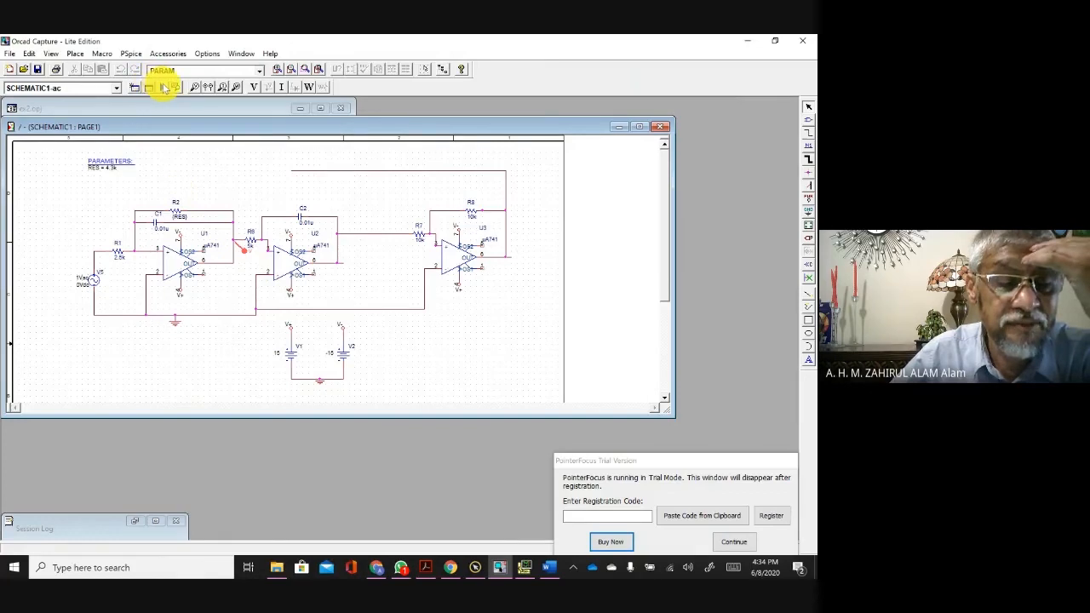
Step: Run the parametric simulation, load all available sections and view the section information of one V(R2:2) trace
left_click(165, 87)
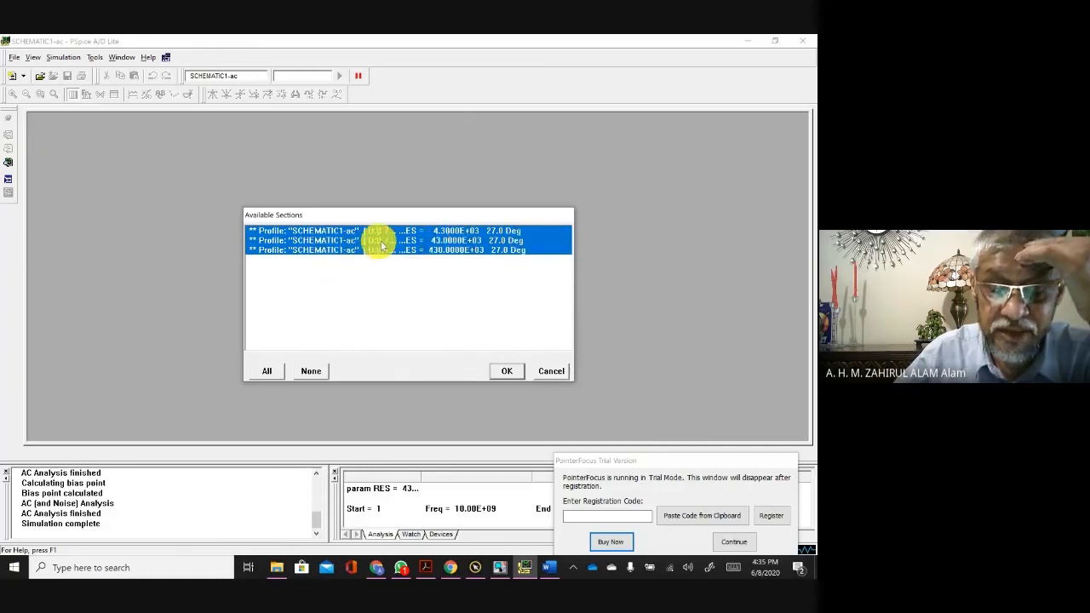
left_click(505, 374)
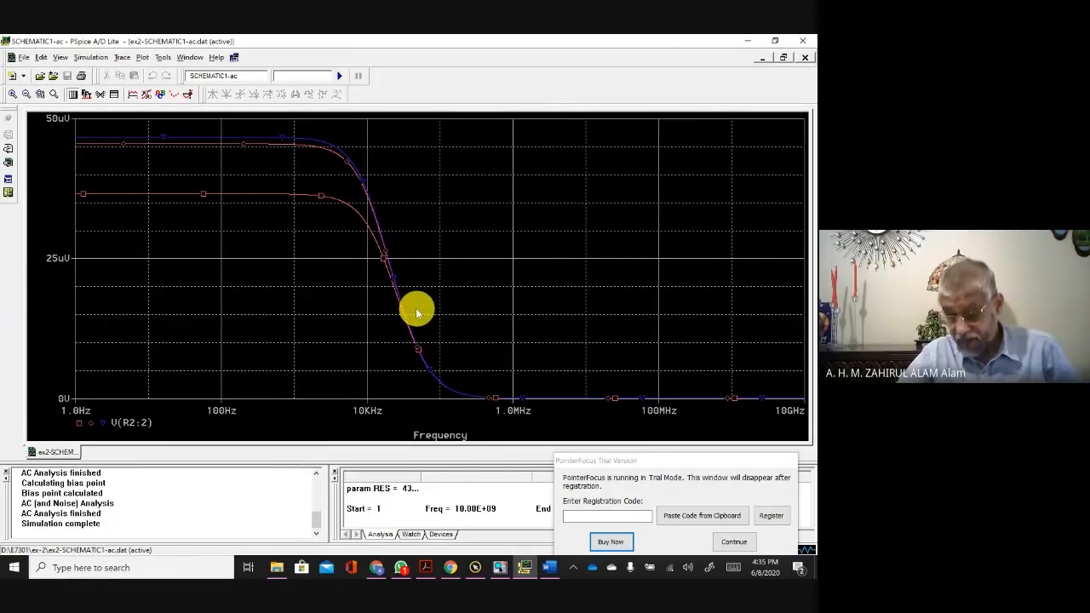
left_click(89, 426)
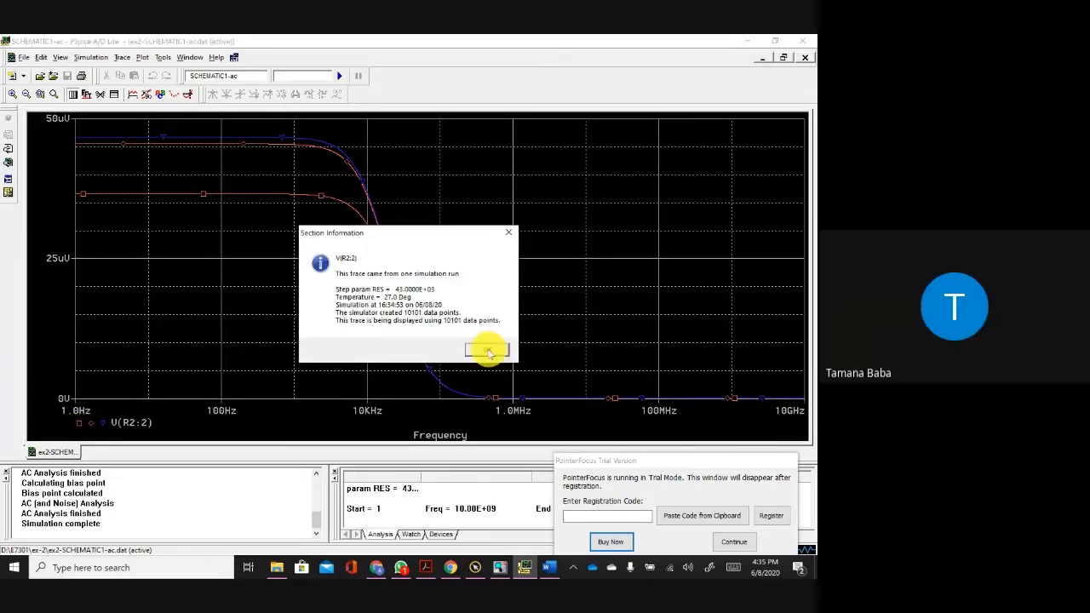
left_click(489, 346)
Step: Change the V(R2:2) trace expression to db(V(R2:2))
double_click(126, 421)
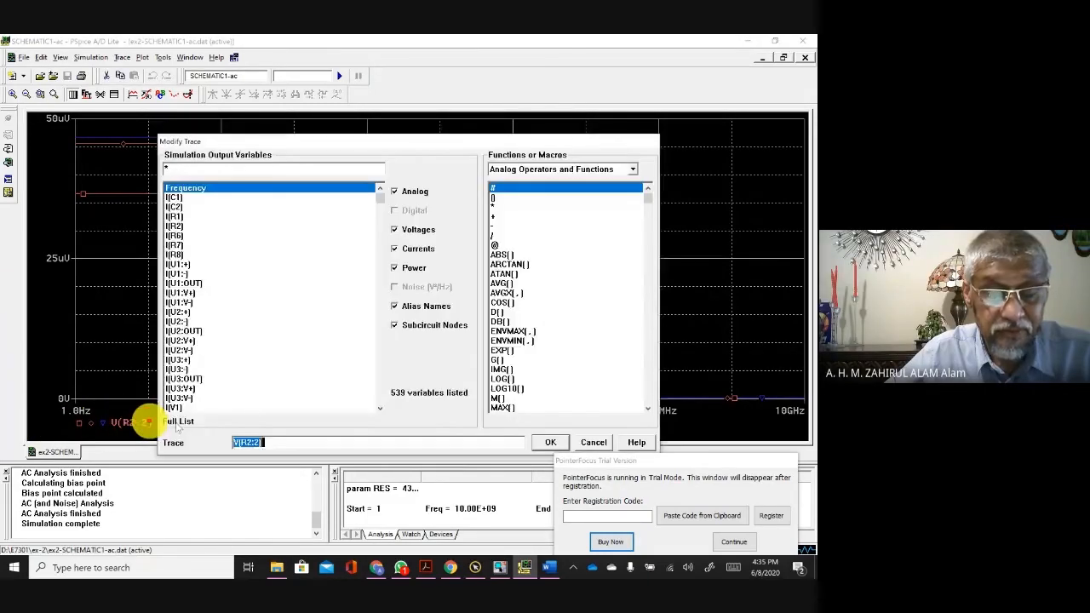
left_click(238, 441)
left_click_drag(263, 442, 236, 442)
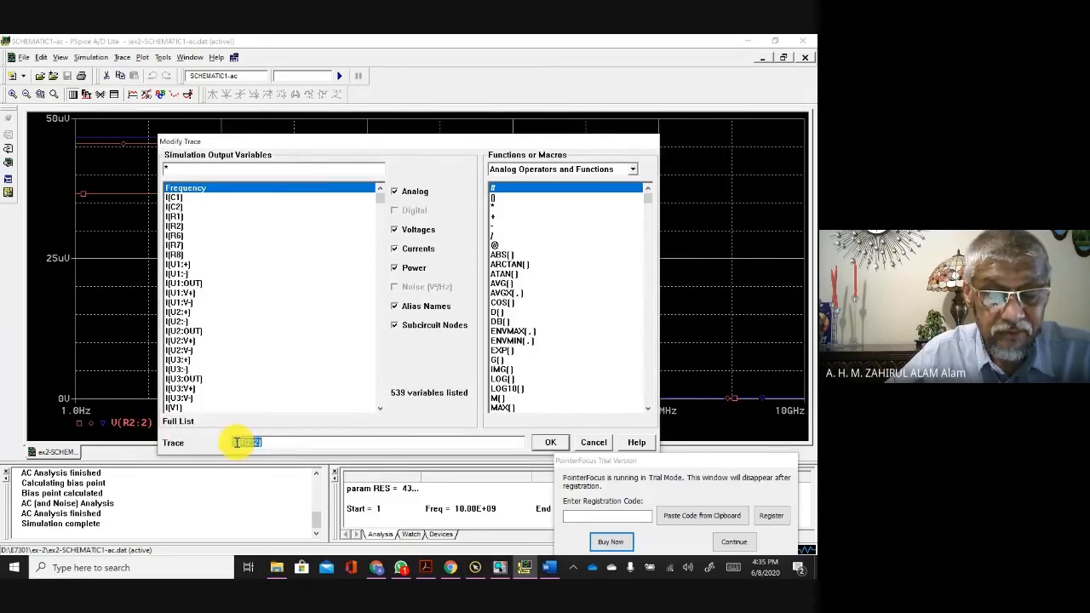
left_click(240, 442)
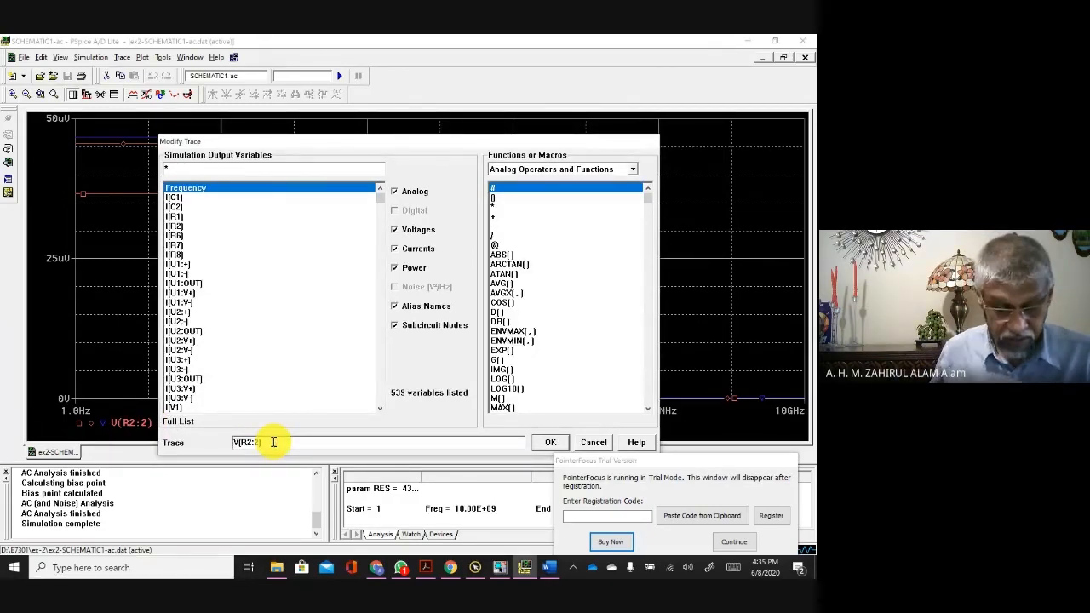
type("db(")
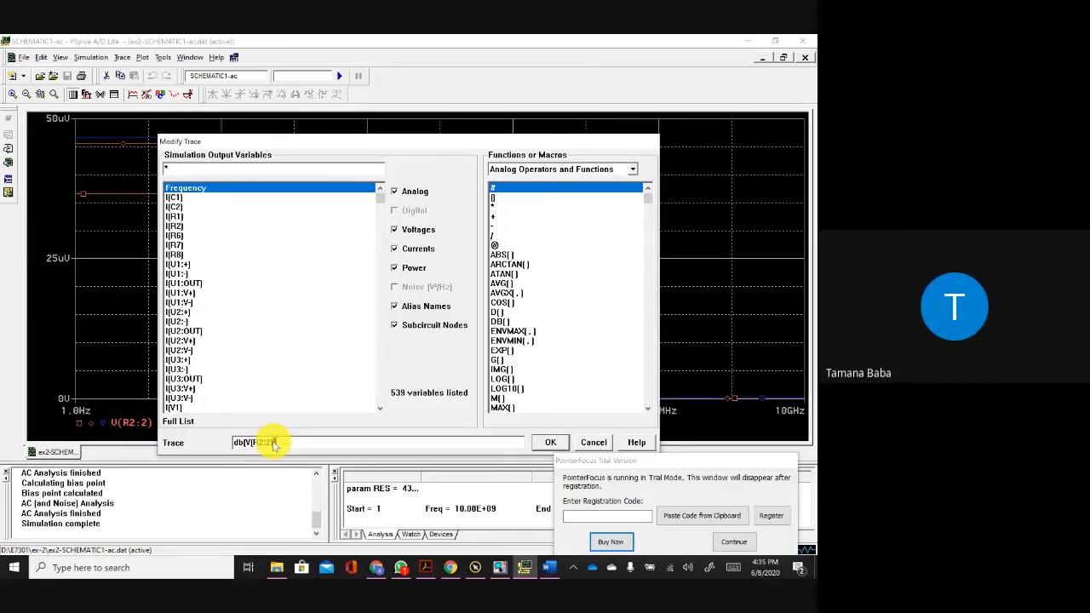
key("Return")
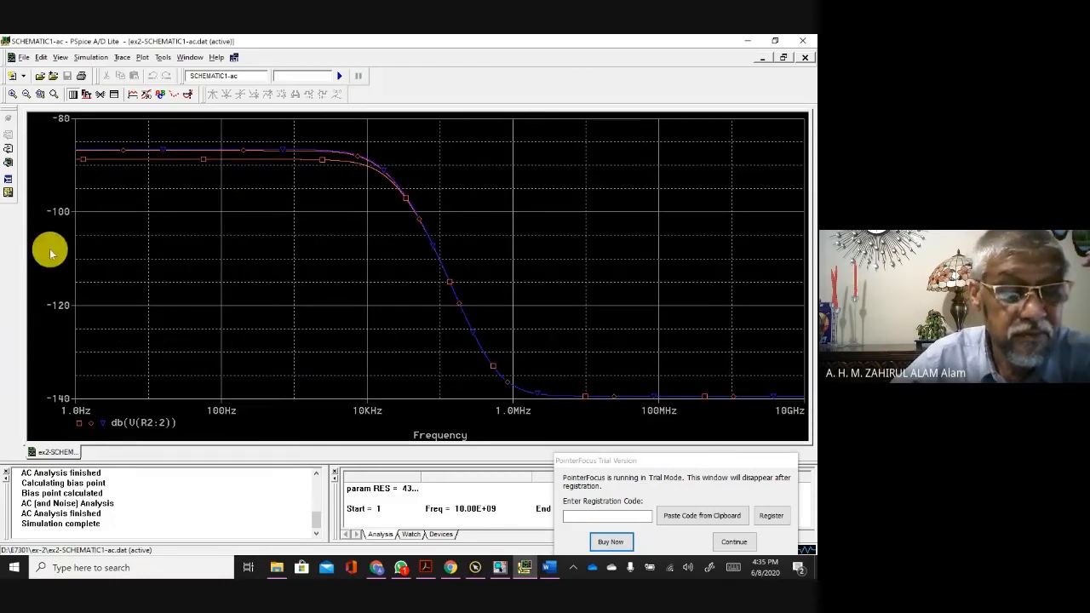
Step: Set the Y axis to a user-defined data range from -100 to -80
left_click(73, 235)
double_click(73, 235)
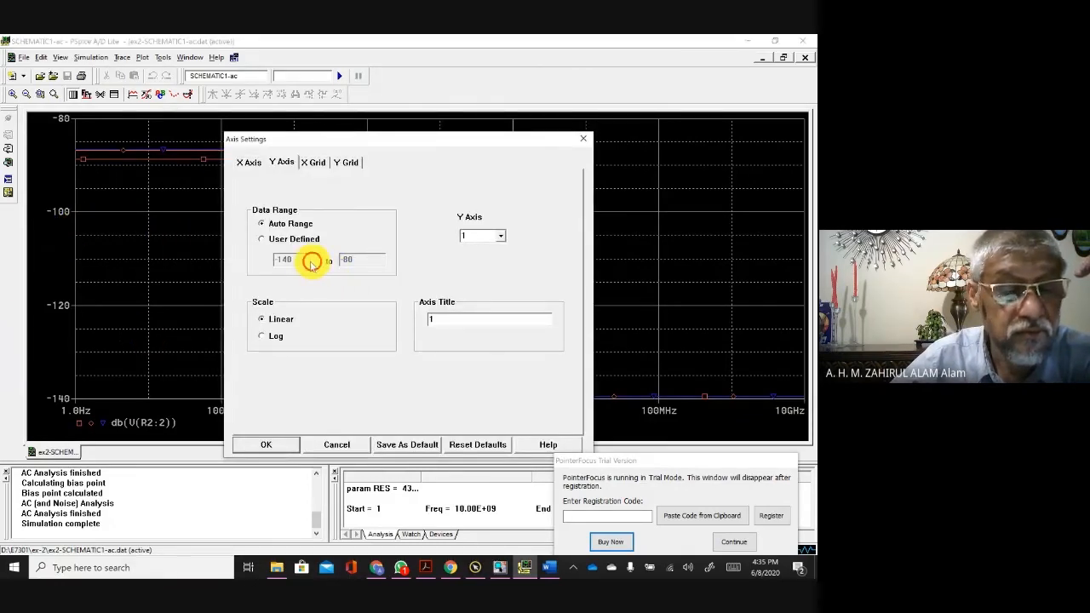
left_click(261, 238)
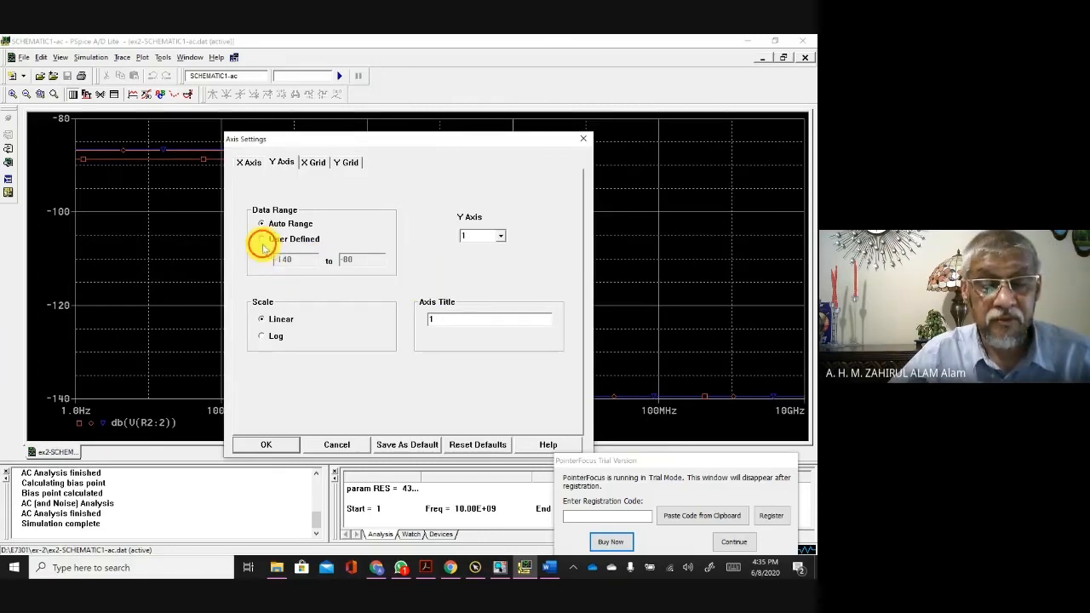
double_click(295, 258)
type("-")
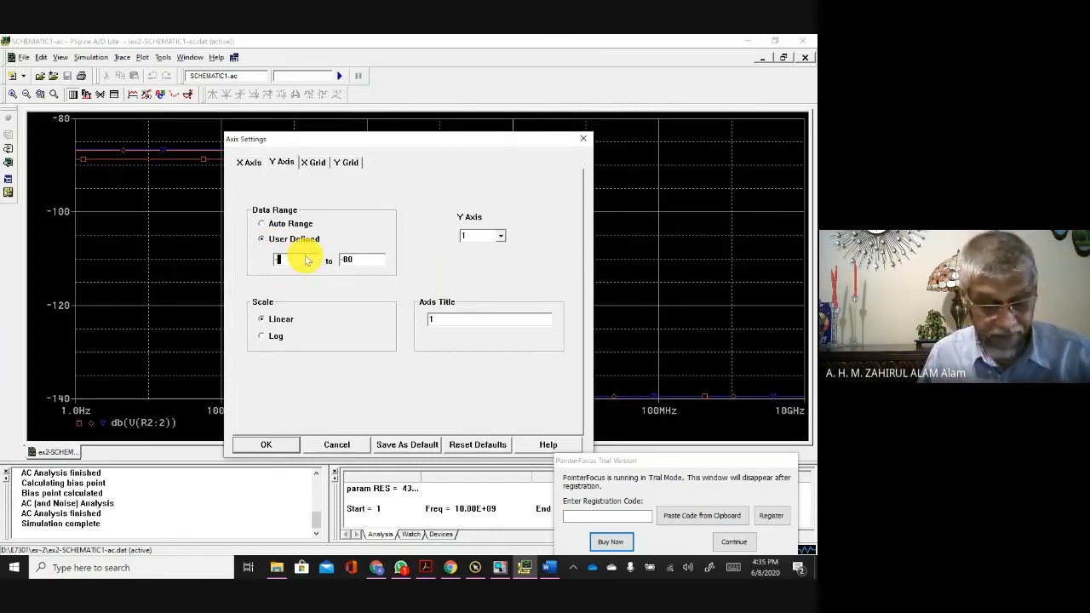
type("100")
key("Return")
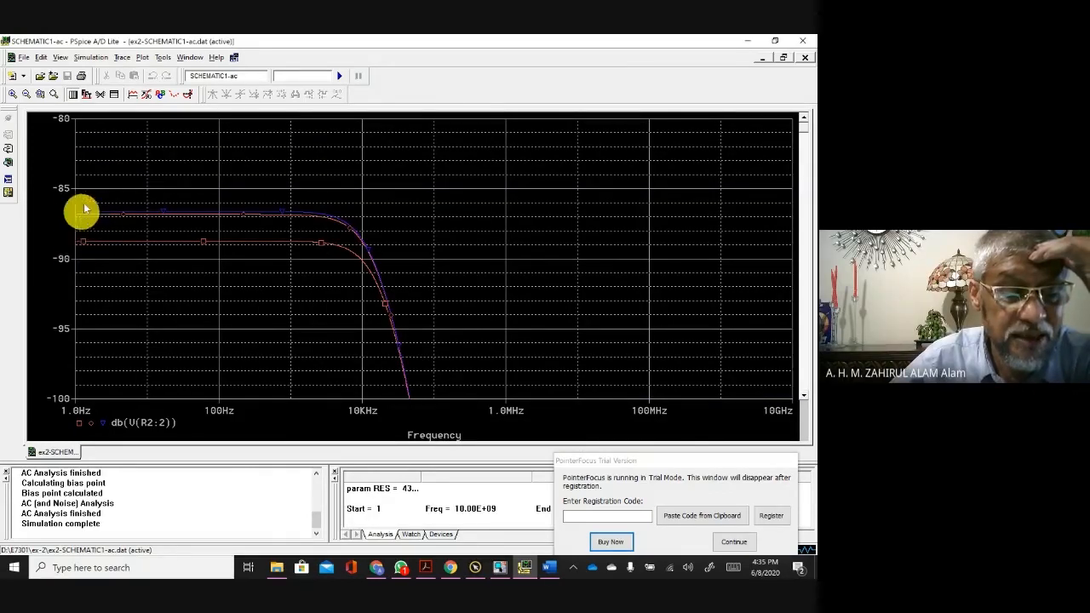
Step: View the section information of the lowest db(V(R2:2)) trace to check which RES value it belongs to
left_click(179, 243)
right_click(178, 242)
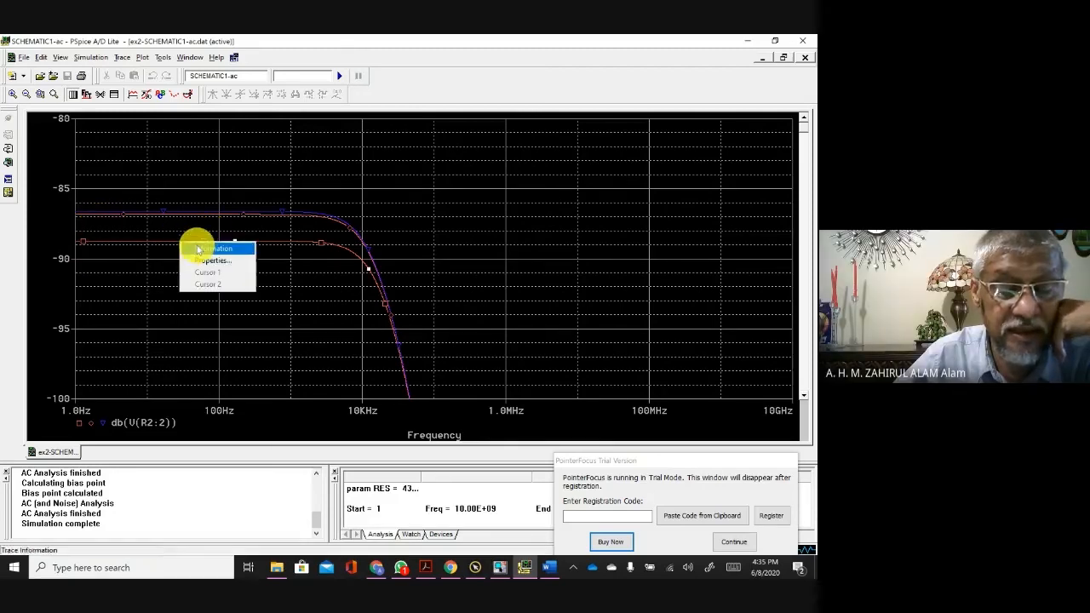
left_click(197, 246)
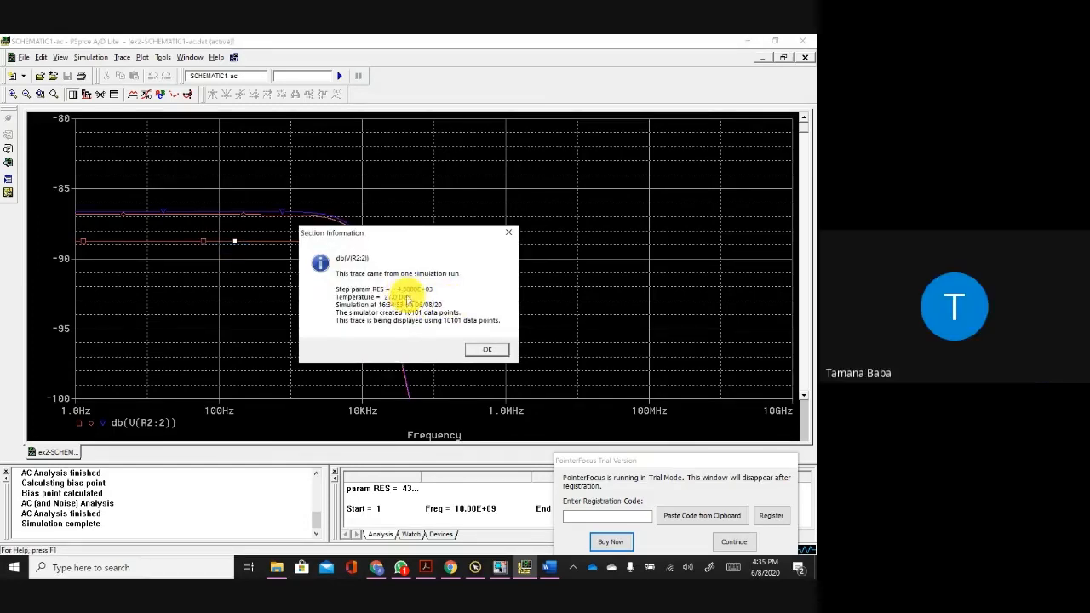
left_click(481, 351)
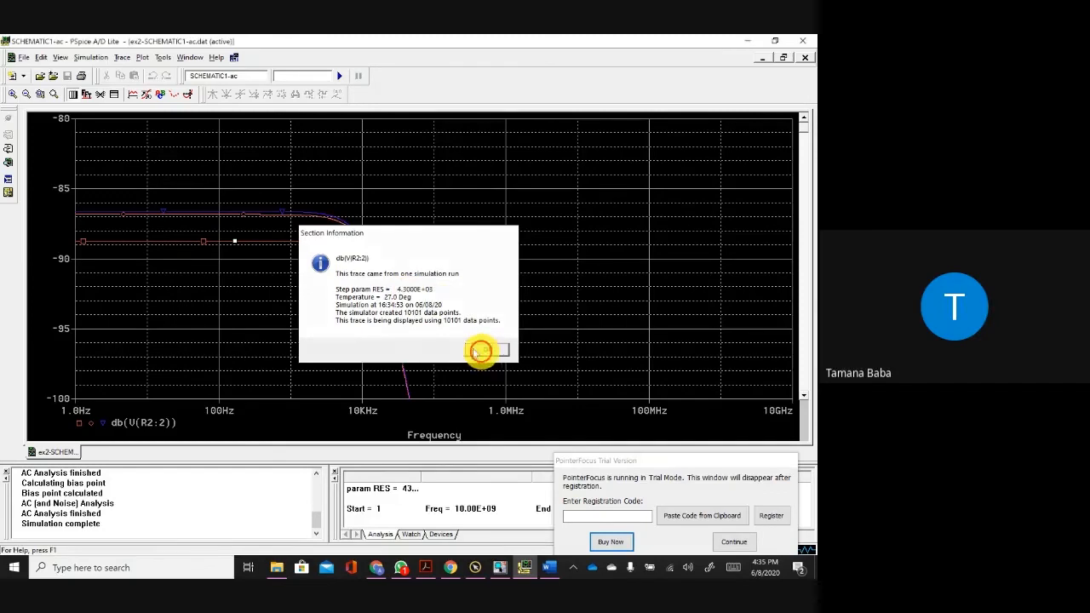
Step: View the section information of the middle db(V(R2:2)) trace to identify its RES value
right_click(180, 220)
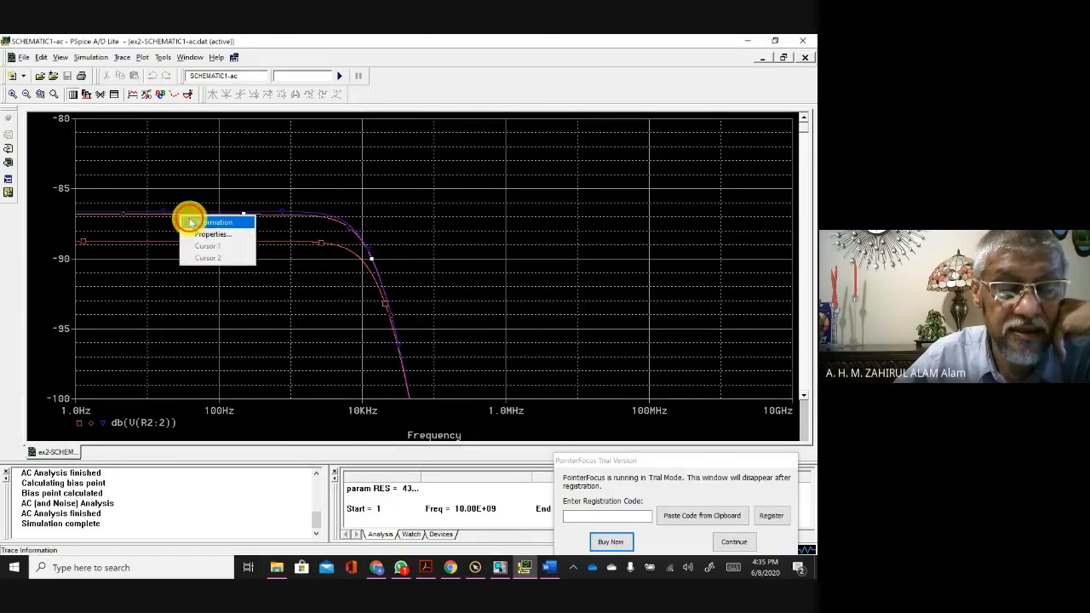
left_click(189, 222)
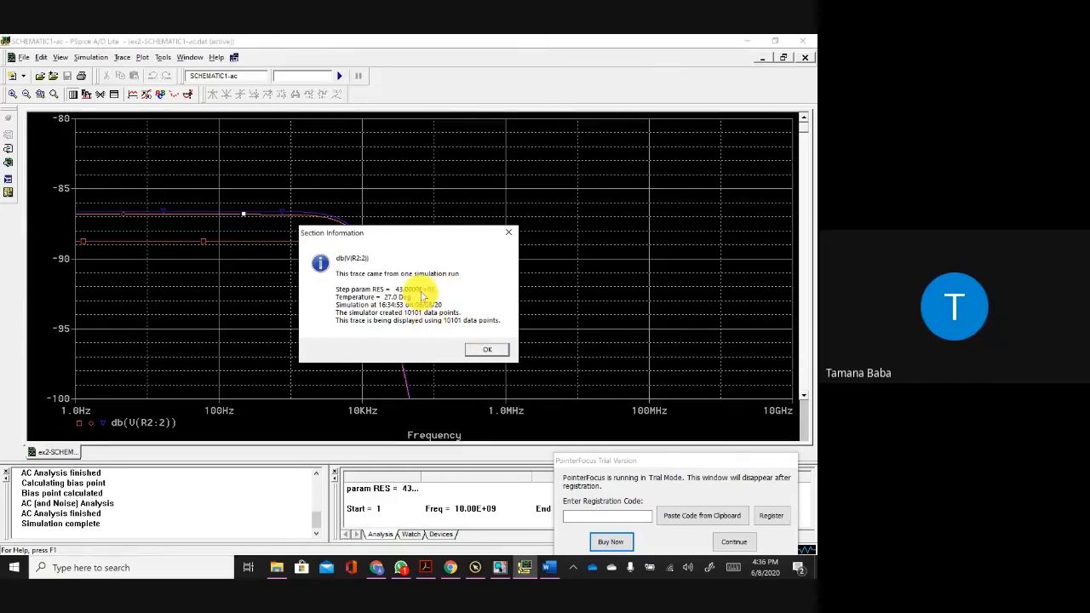
left_click(496, 350)
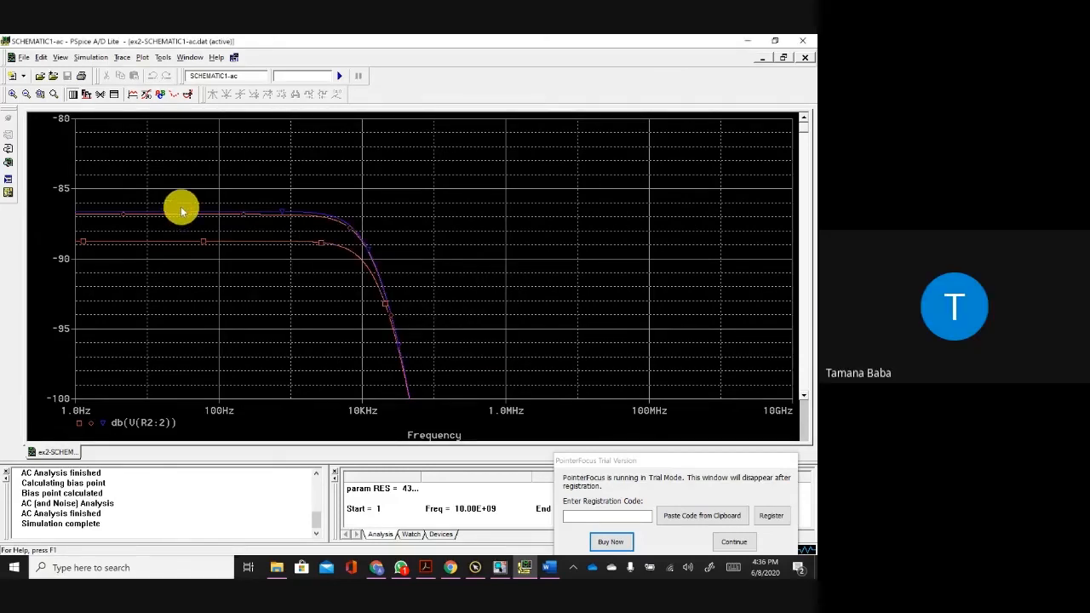
Step: View the section information of the uppermost, blue db(V(R2:2)) trace to identify its RES value
left_click(246, 210)
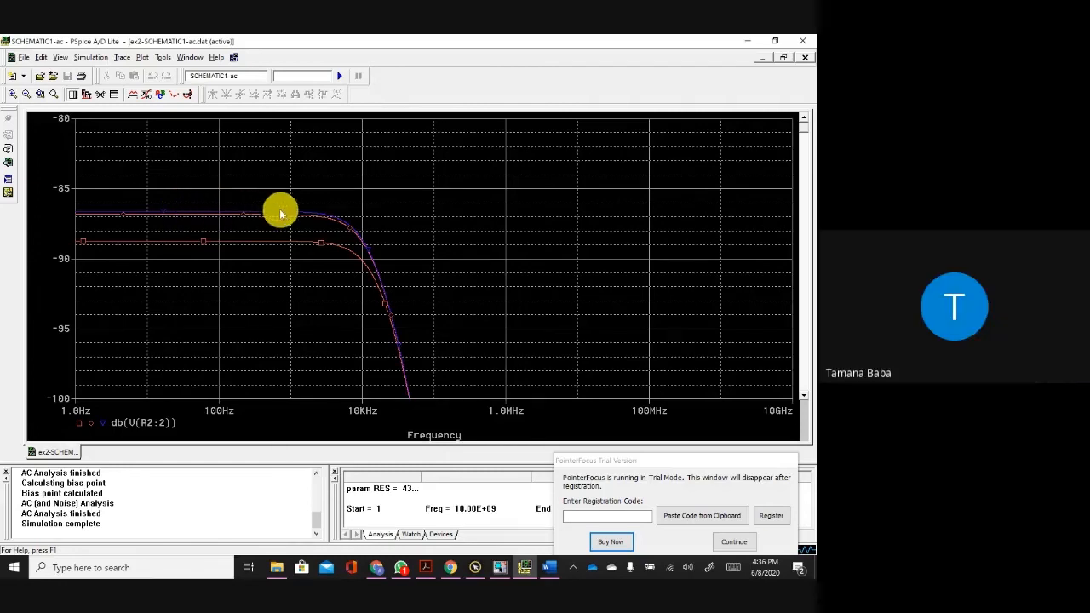
left_click(280, 214)
right_click(284, 214)
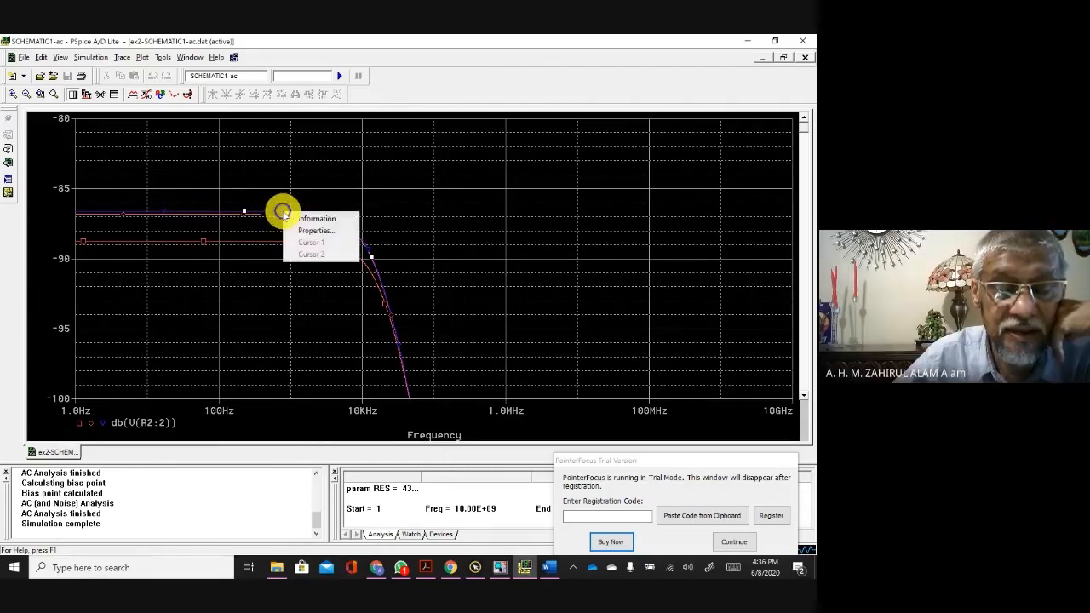
left_click(299, 221)
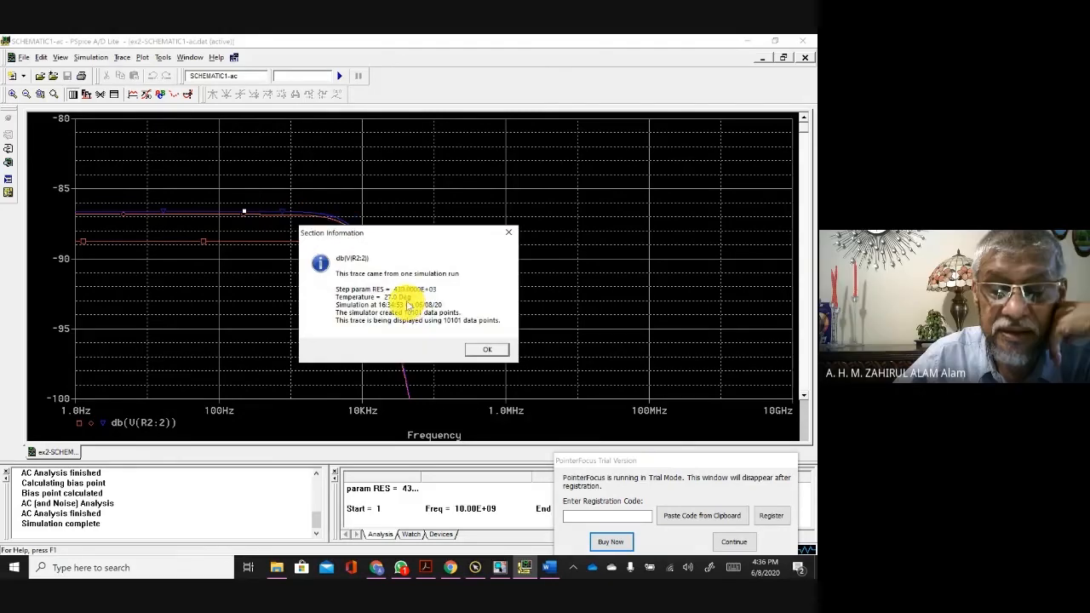
left_click(480, 352)
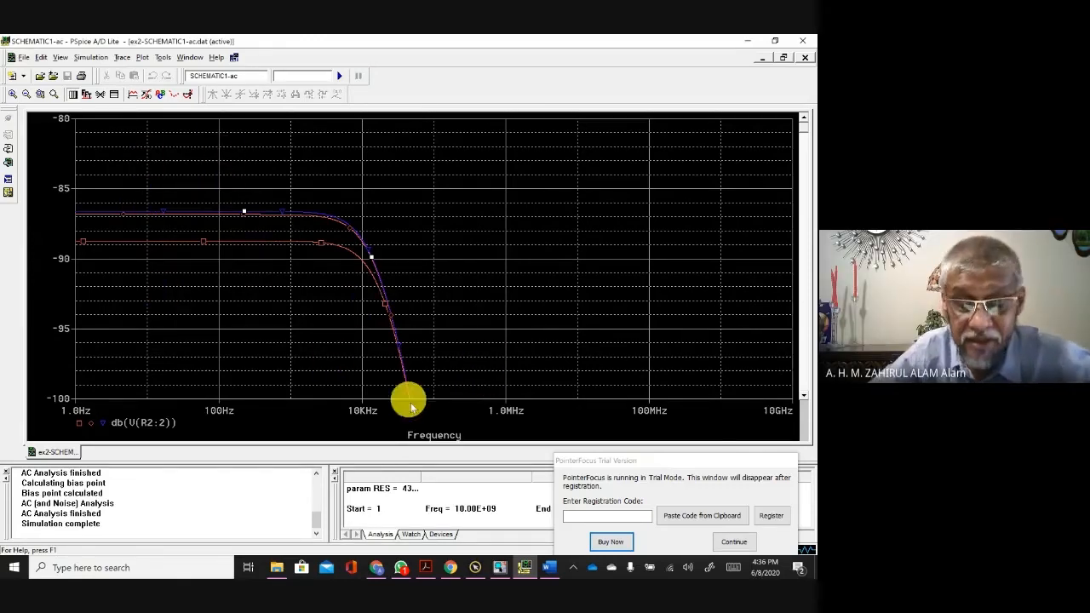
Step: Switch to the filter schematic in OrCAD Capture and dismiss the PointerFocus trial notice without registering
left_click(499, 567)
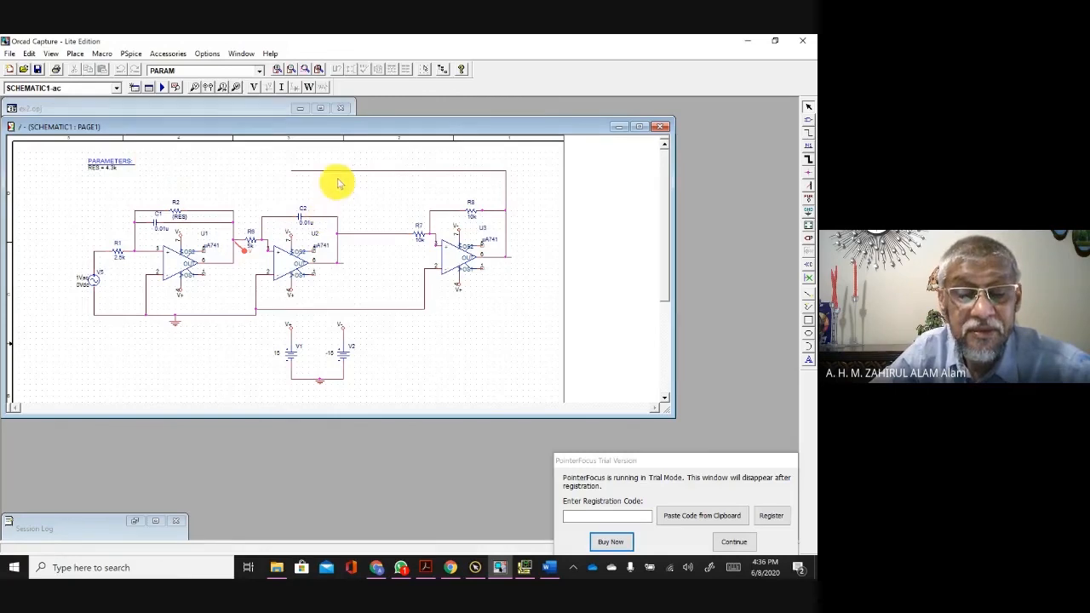
left_click(525, 569)
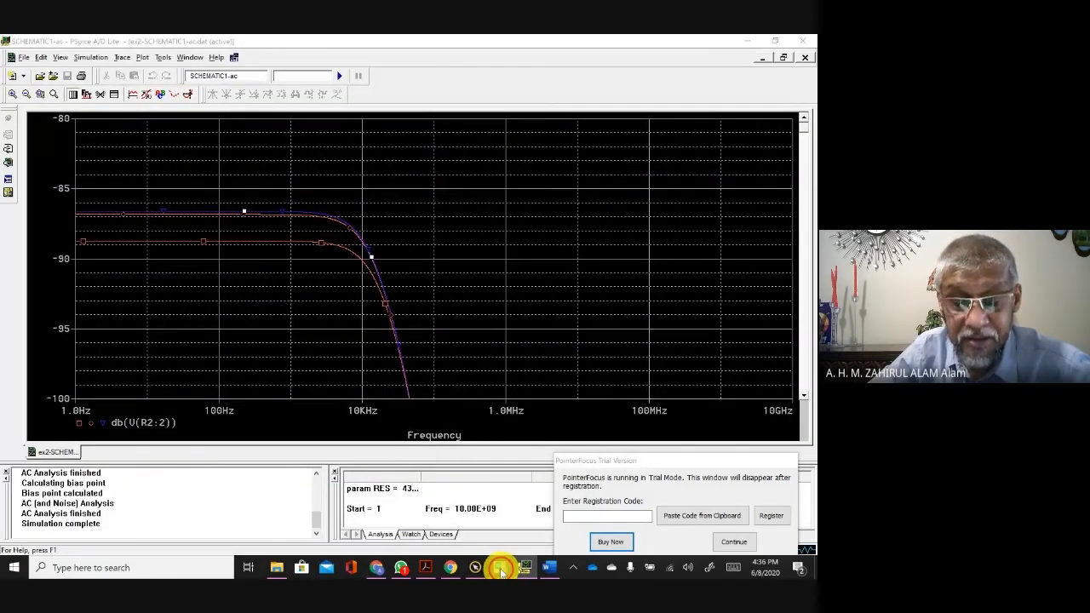
left_click(501, 569)
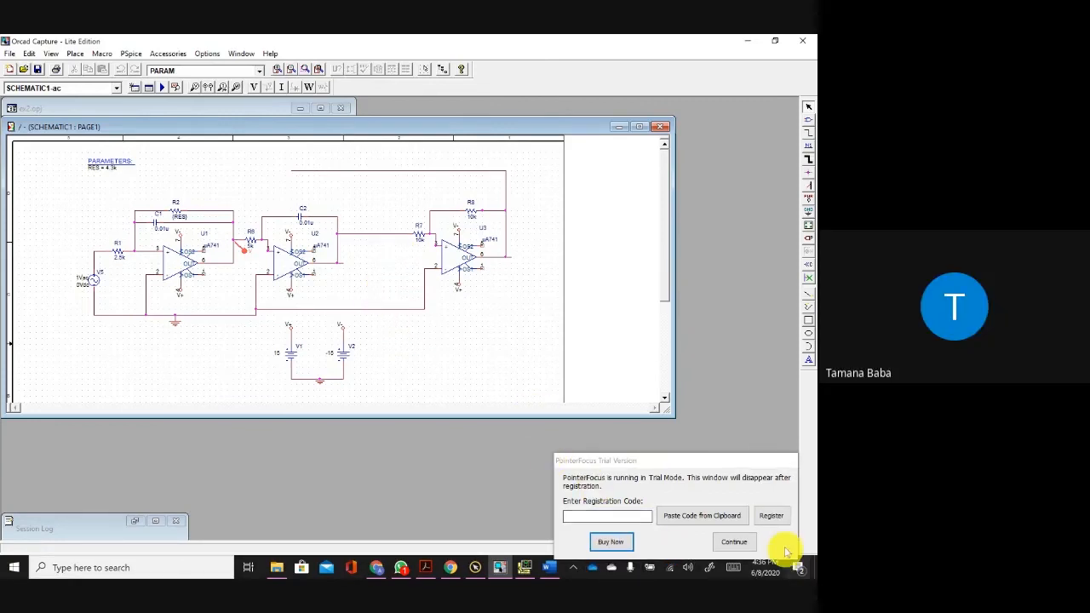
left_click(734, 542)
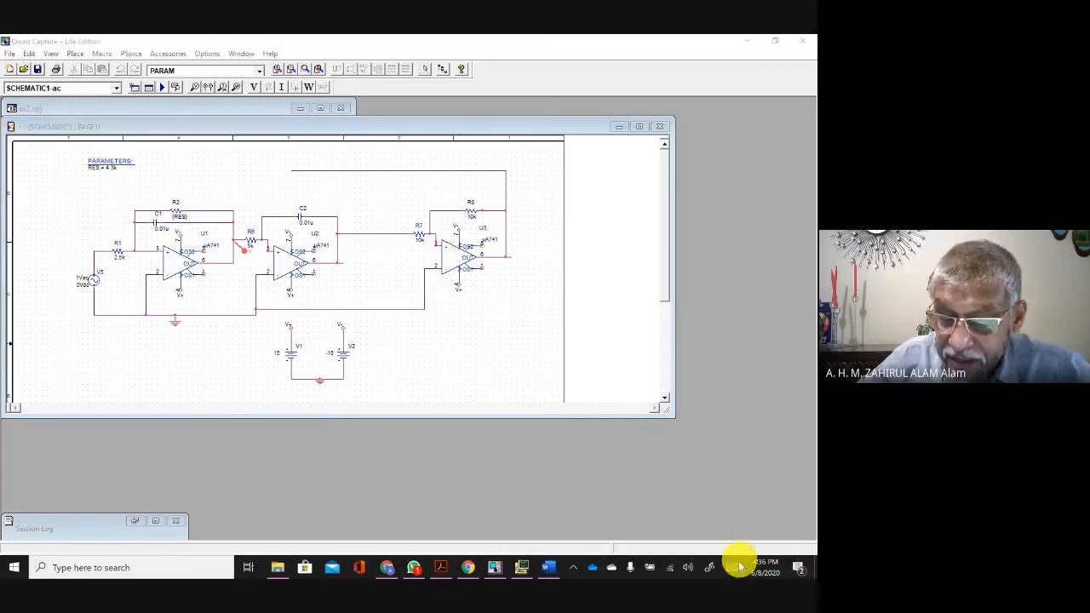
Step: Switch to the ongoing Google Meet call in Chrome and show its additional options, including the recording control
mouse_move(415, 568)
left_click(466, 568)
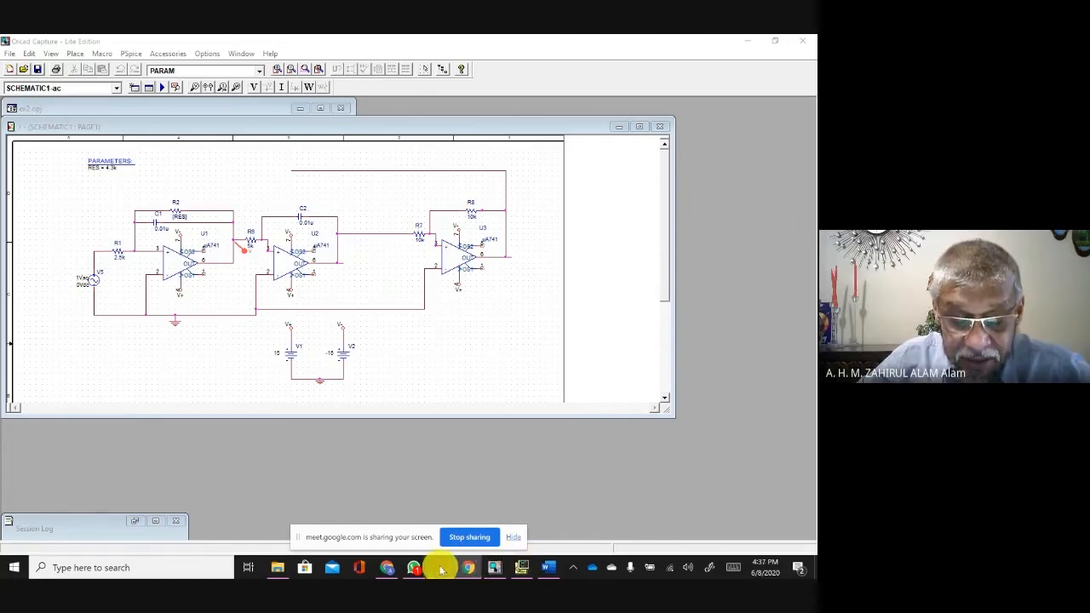
left_click(386, 567)
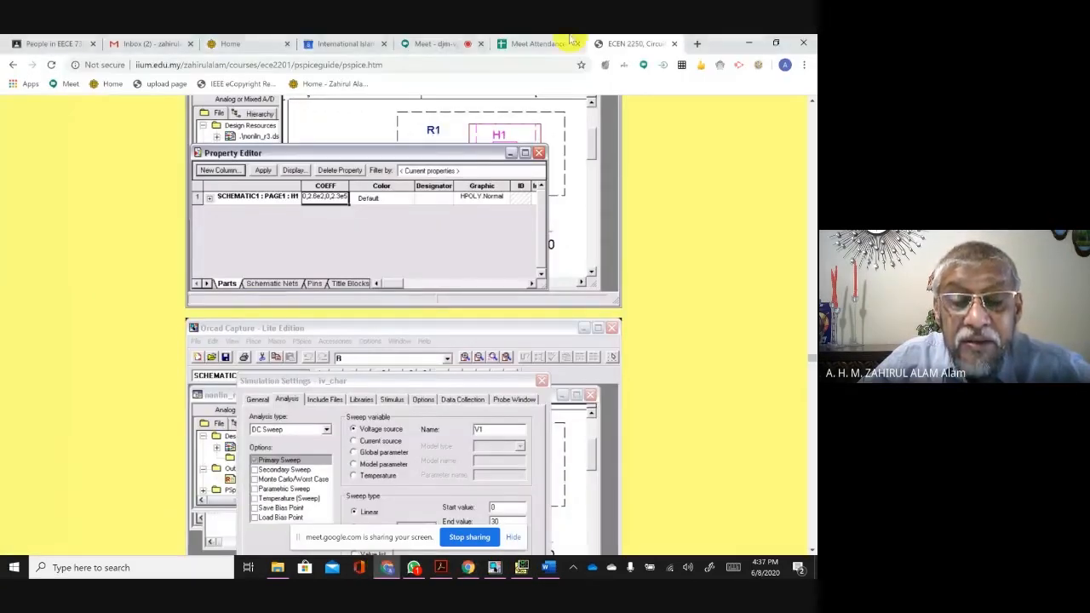
left_click(435, 44)
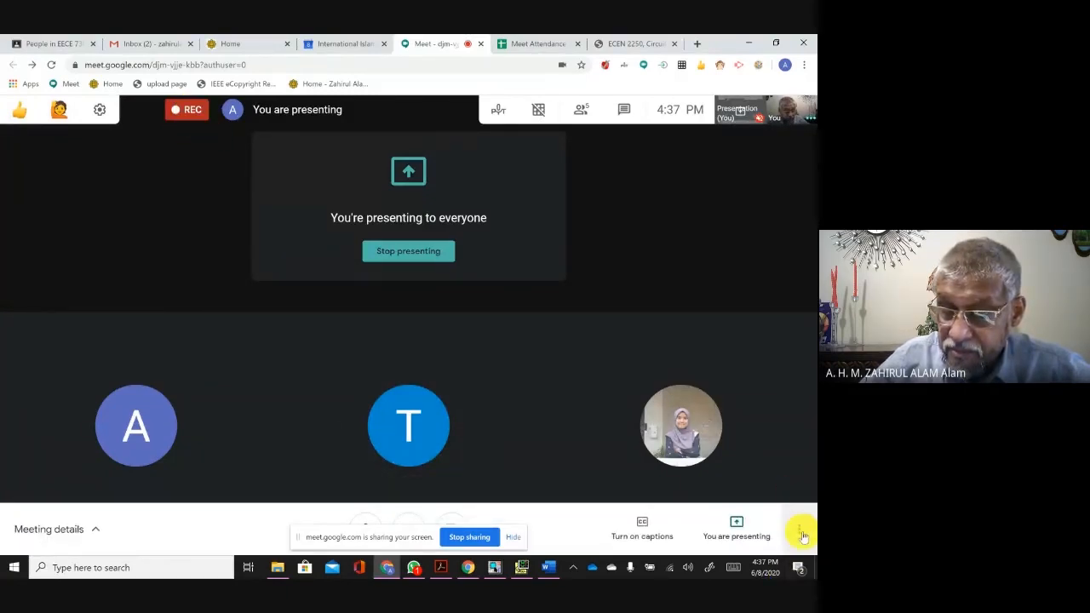
left_click(801, 532)
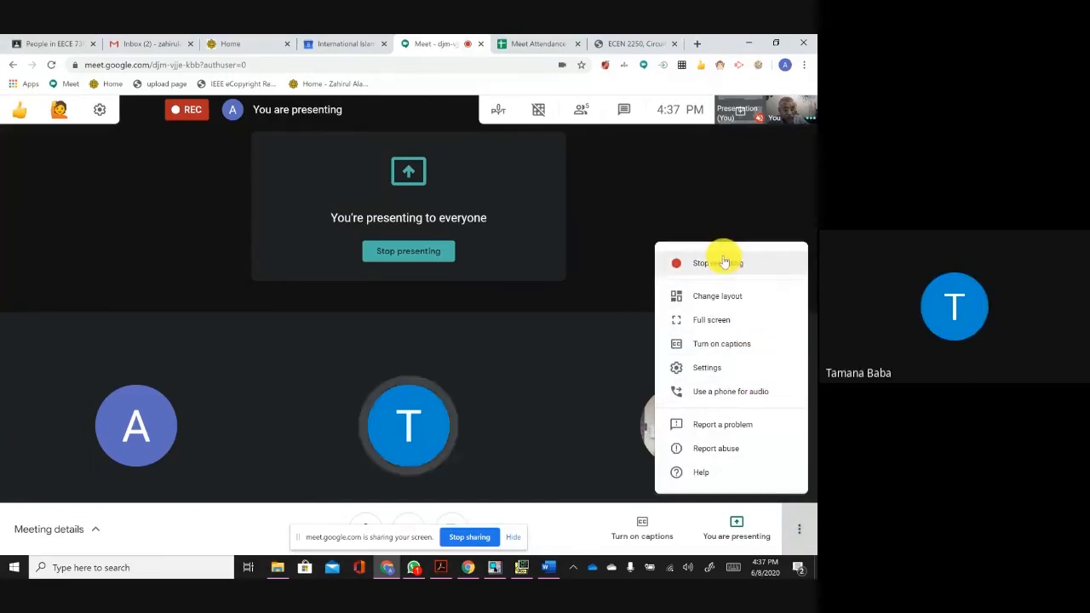